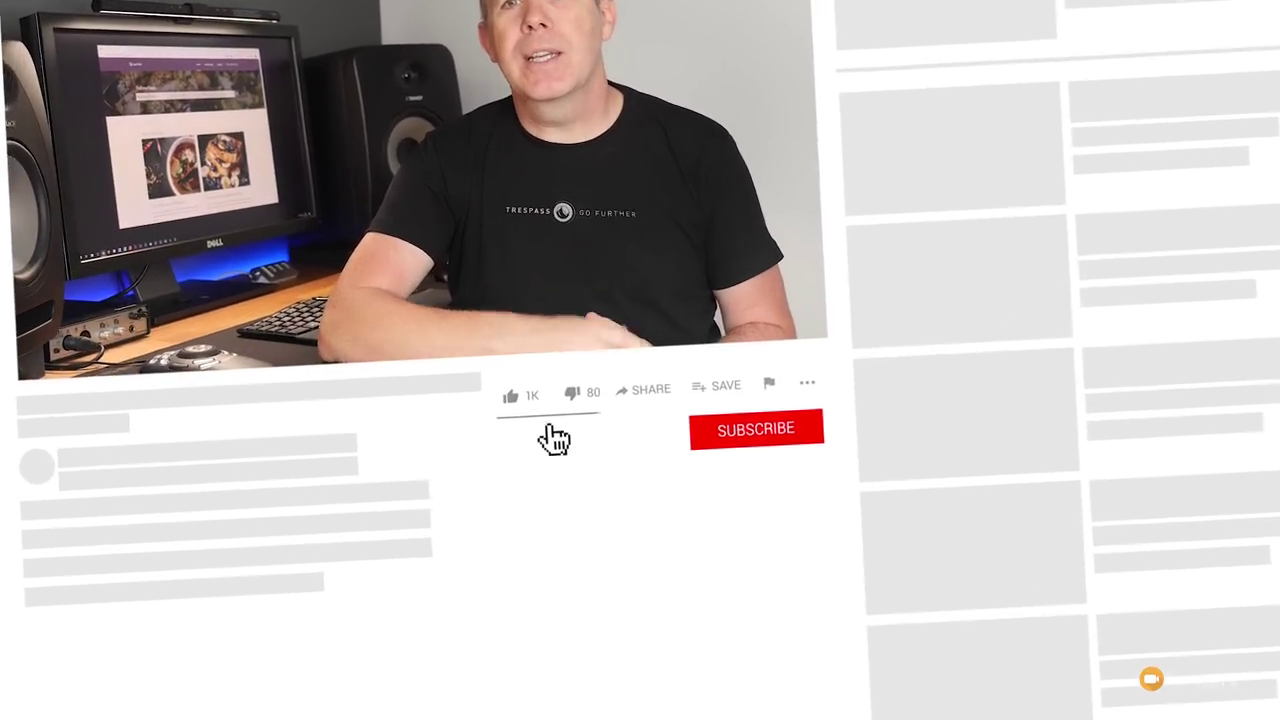
click(510, 431)
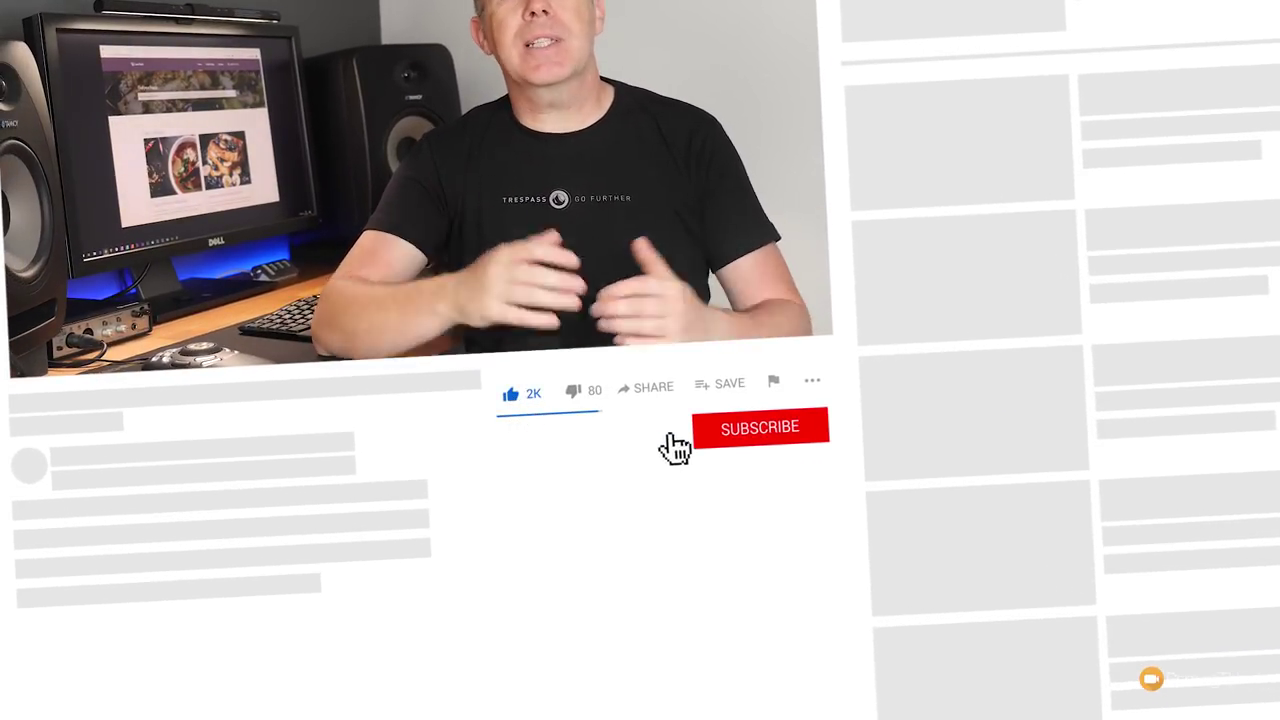
click(772, 440)
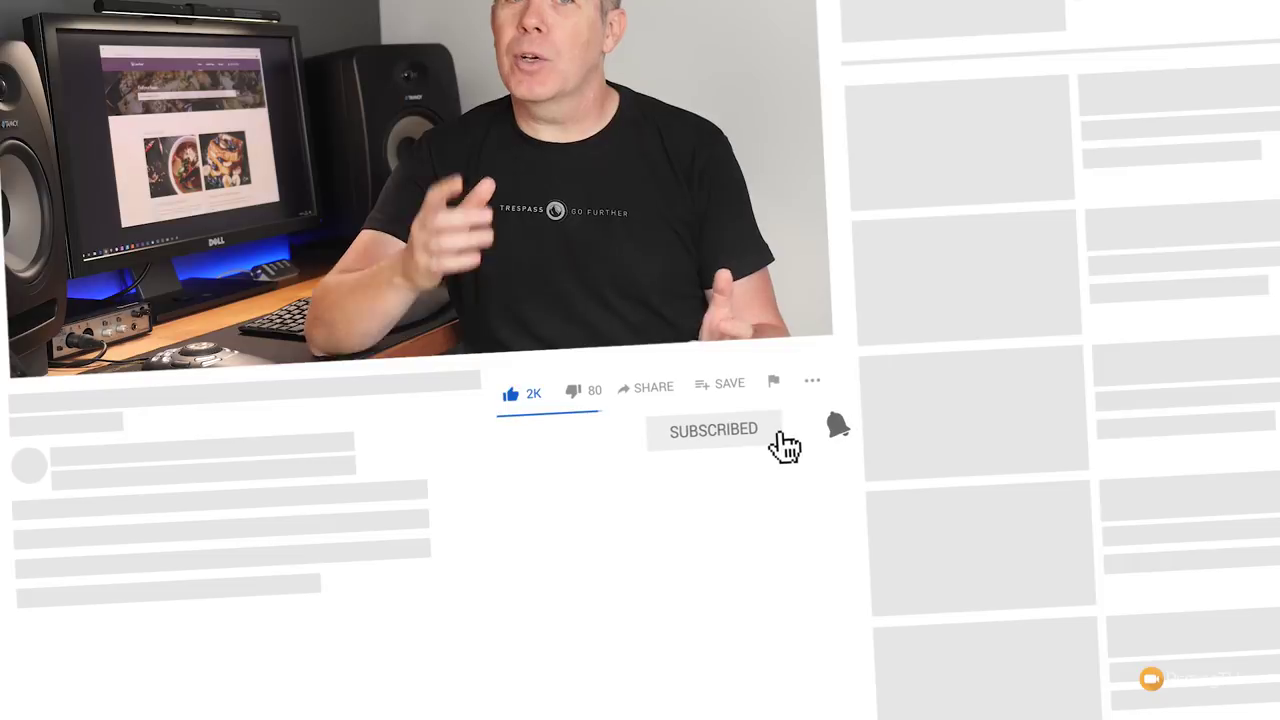
click(809, 438)
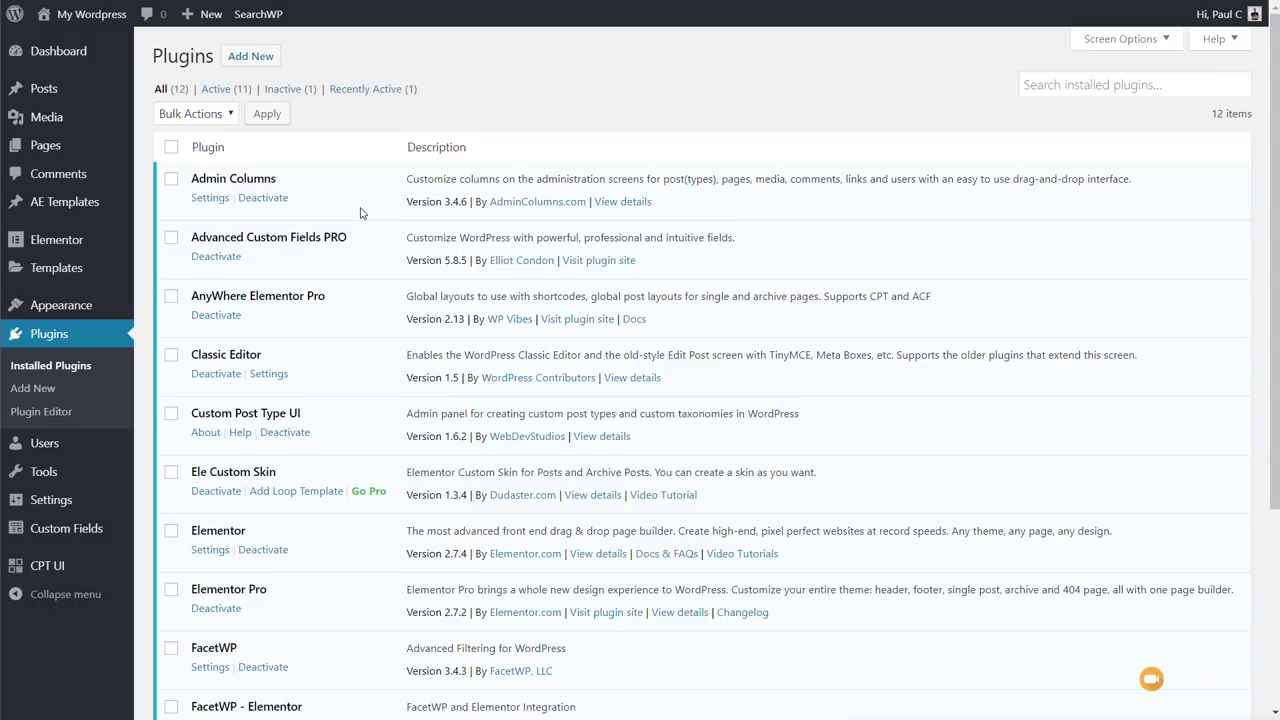
Look through the list of installed plugins to see what the site uses.
scroll(722, 400, down, 1)
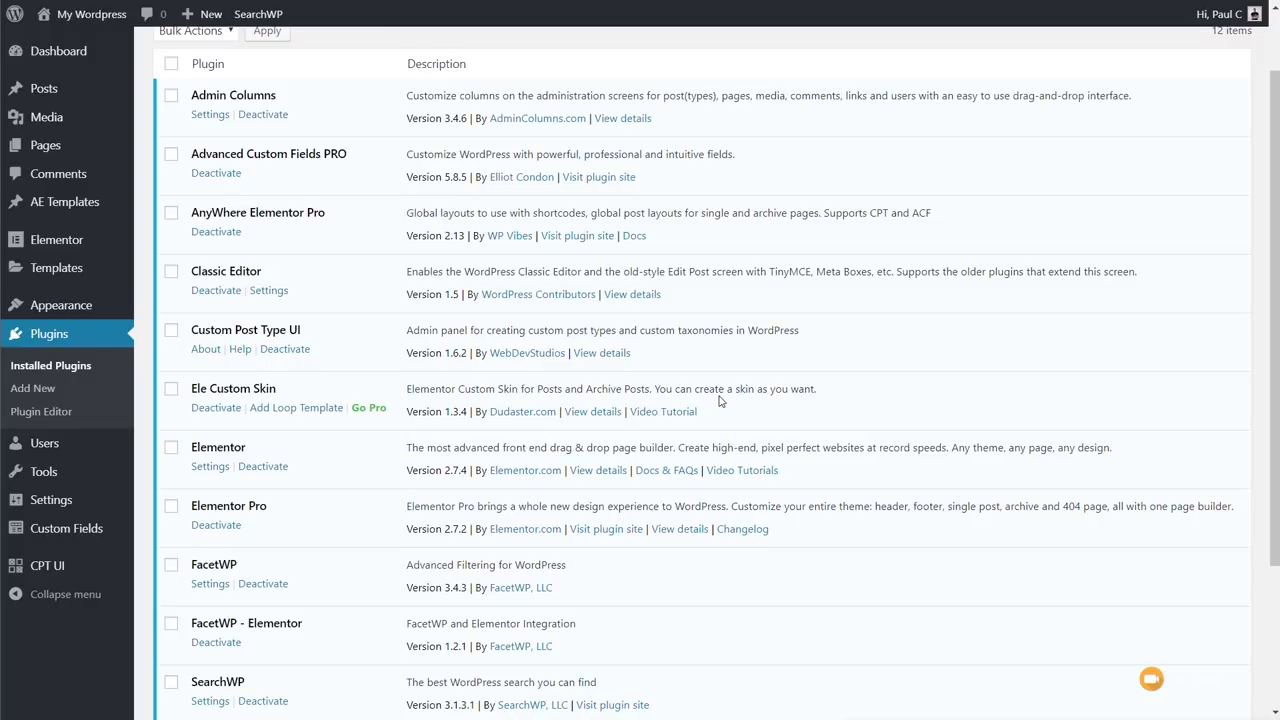
scroll(692, 521, down, 2)
scroll(692, 521, down, 2)
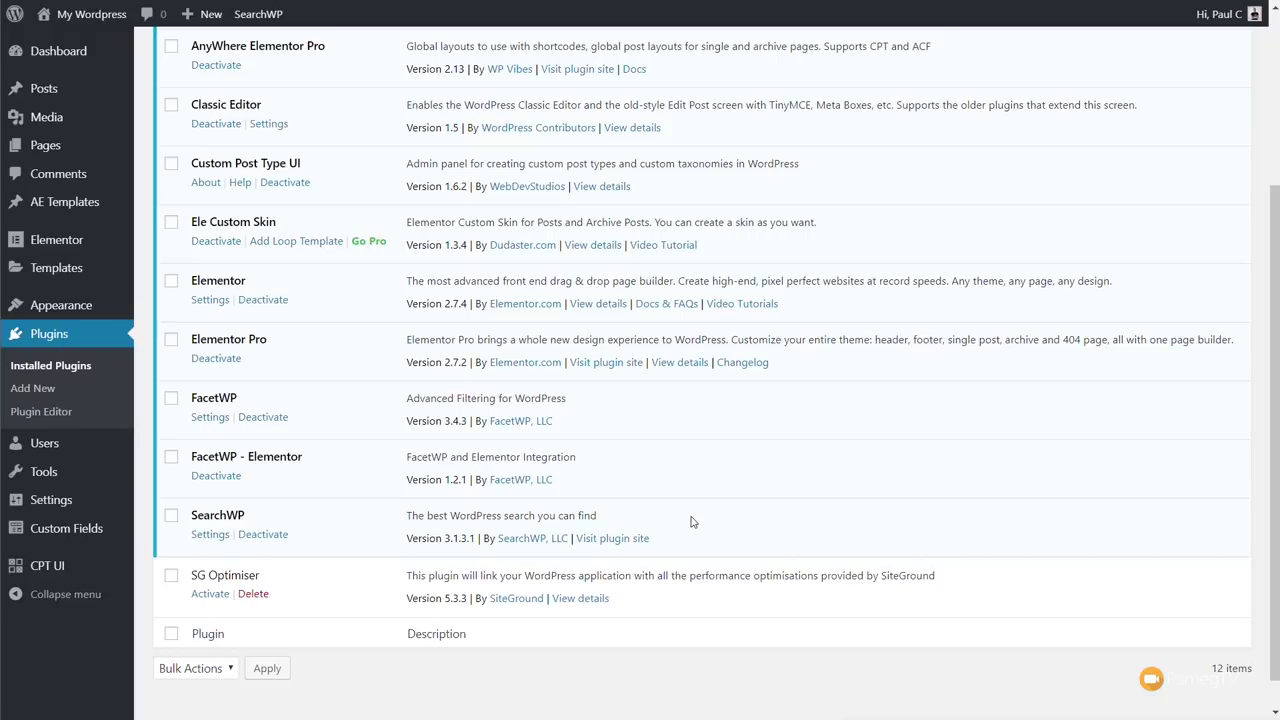
scroll(676, 640, up, 5)
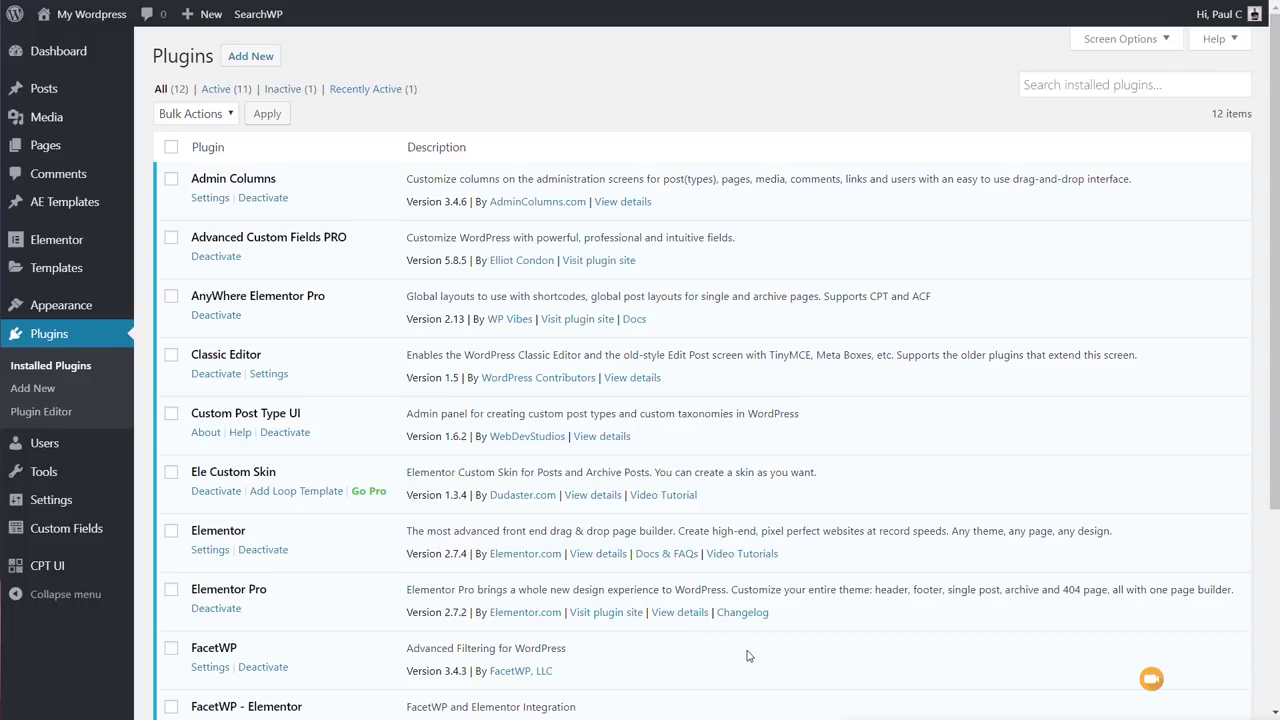
Start a new CPT UI post type with the slug recipes, plural label Recipes and singular label Recipe.
mouse_move(76, 577)
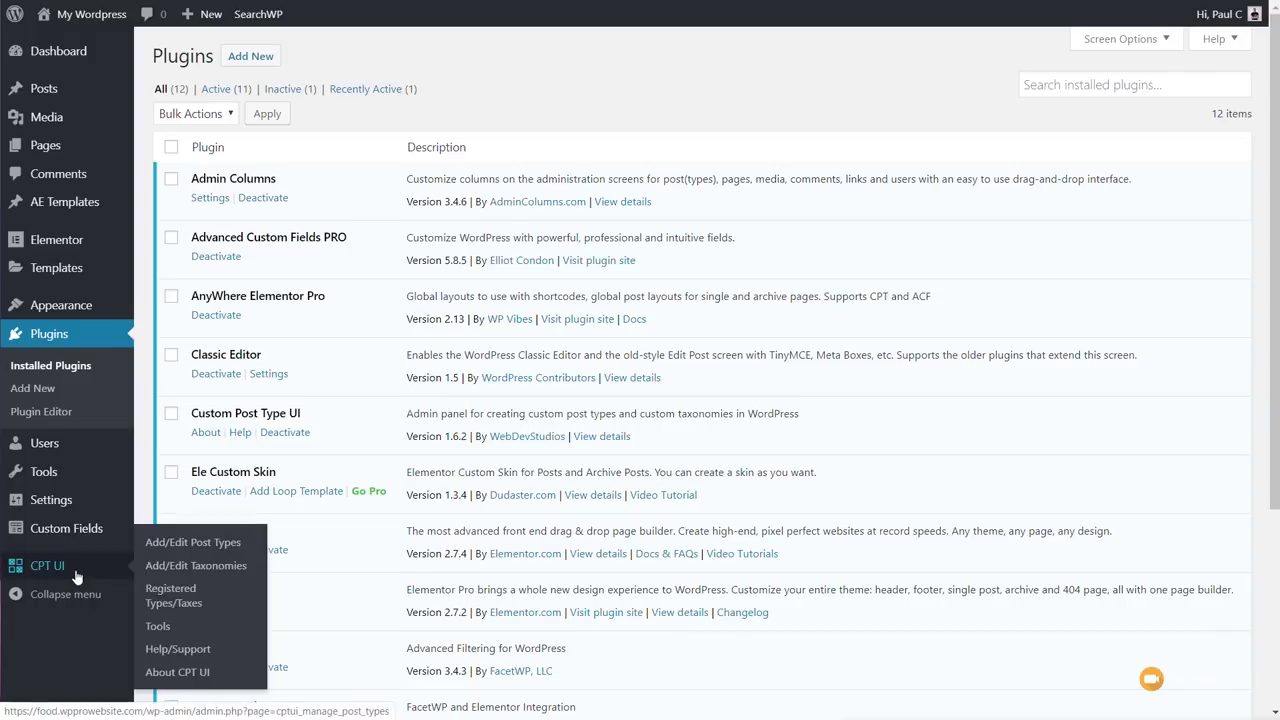
click(199, 549)
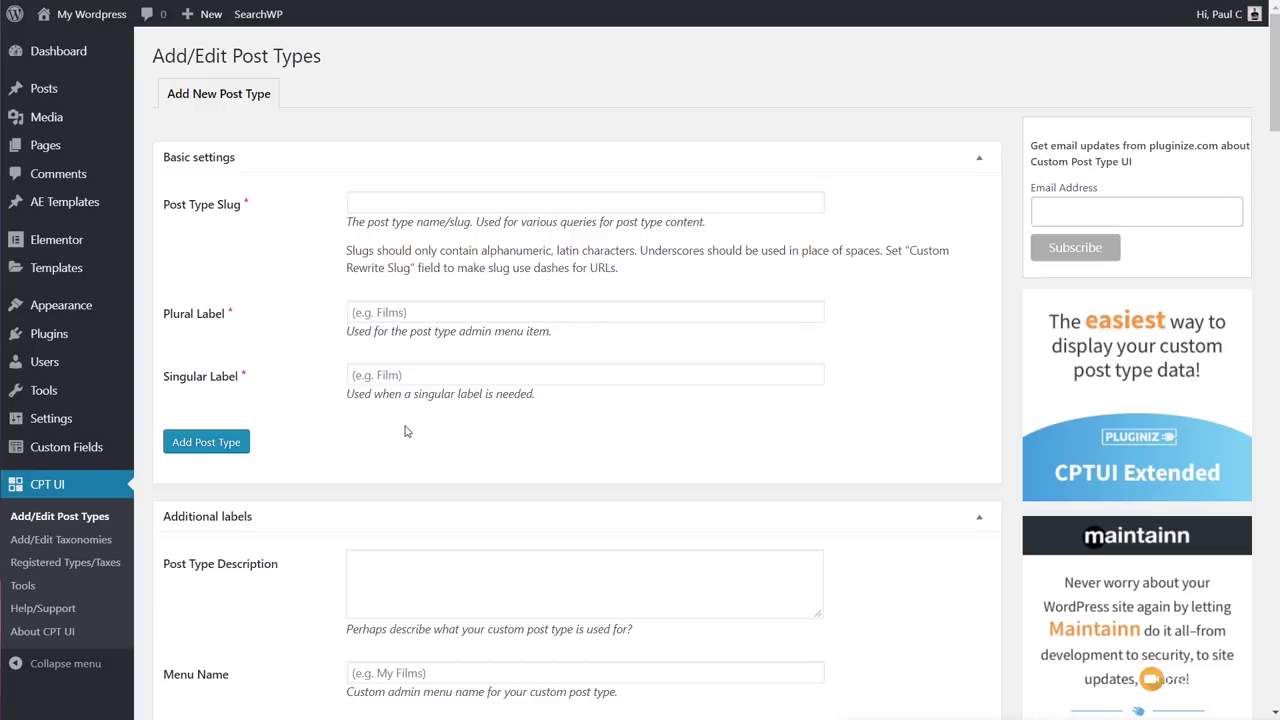
click(399, 207)
text(recips)
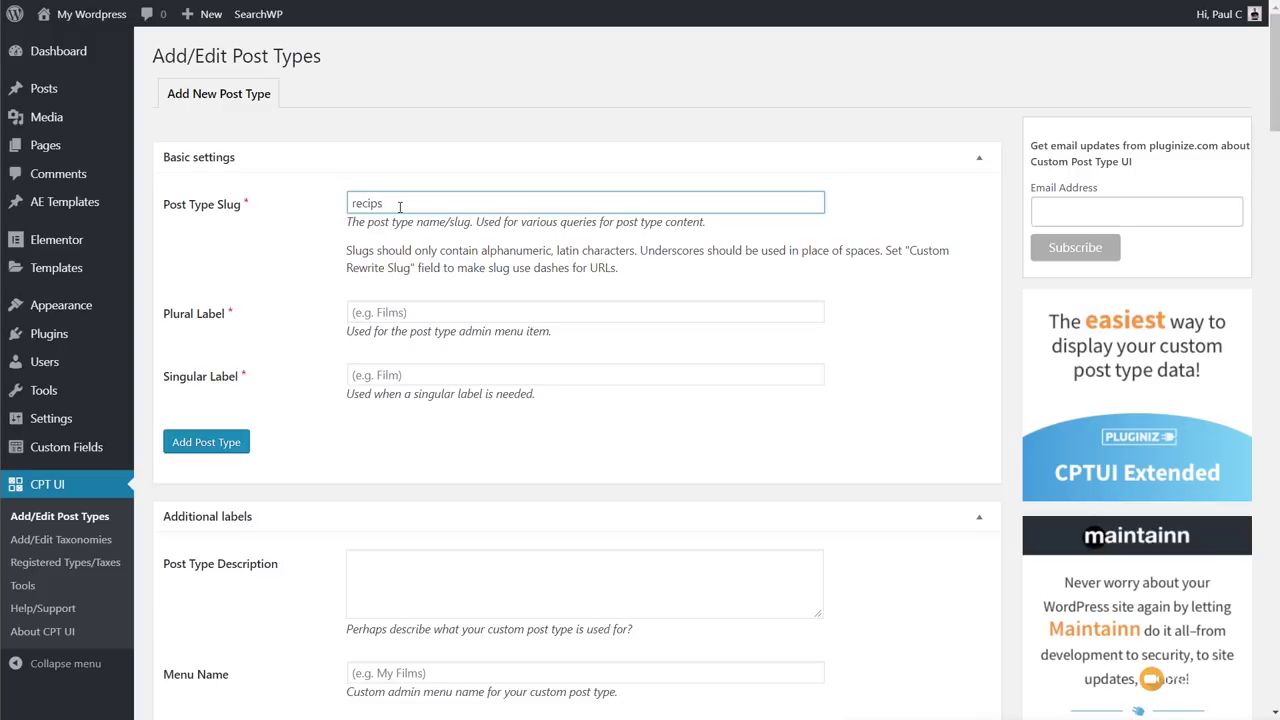
key(BackSpace)
text(es)
click(398, 313)
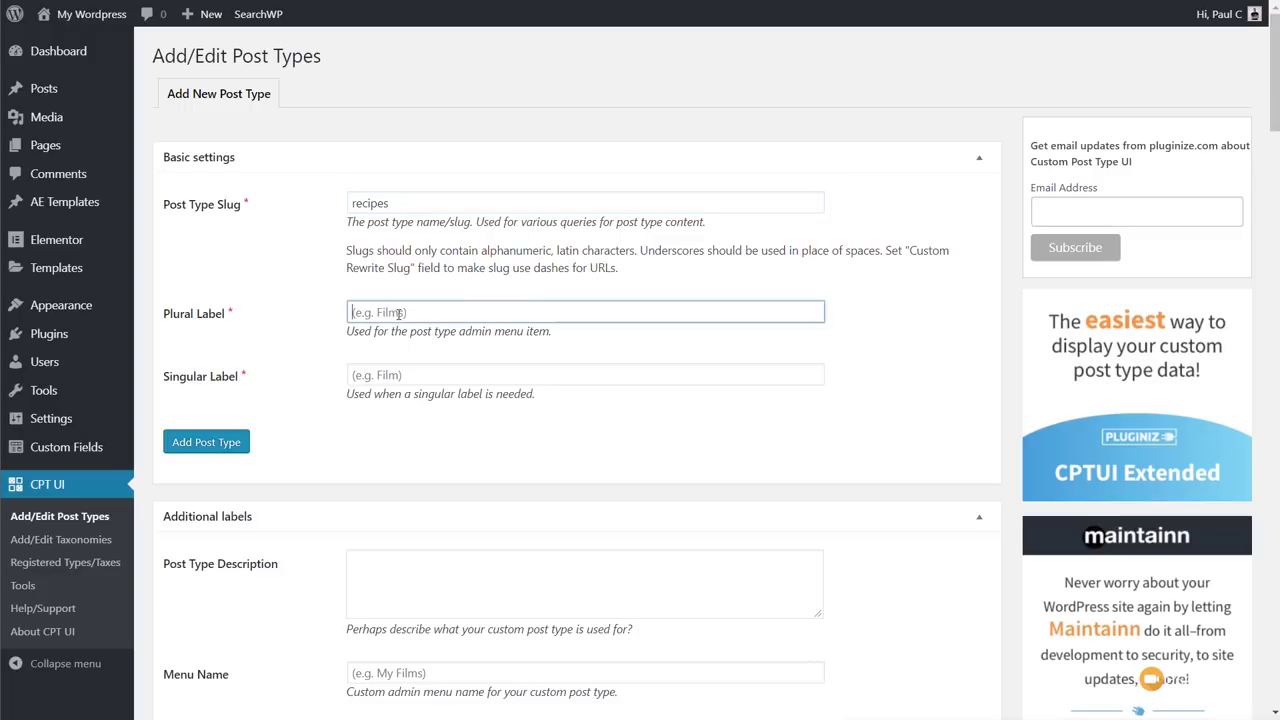
text(Recipes)
click(390, 375)
text(Recipe)
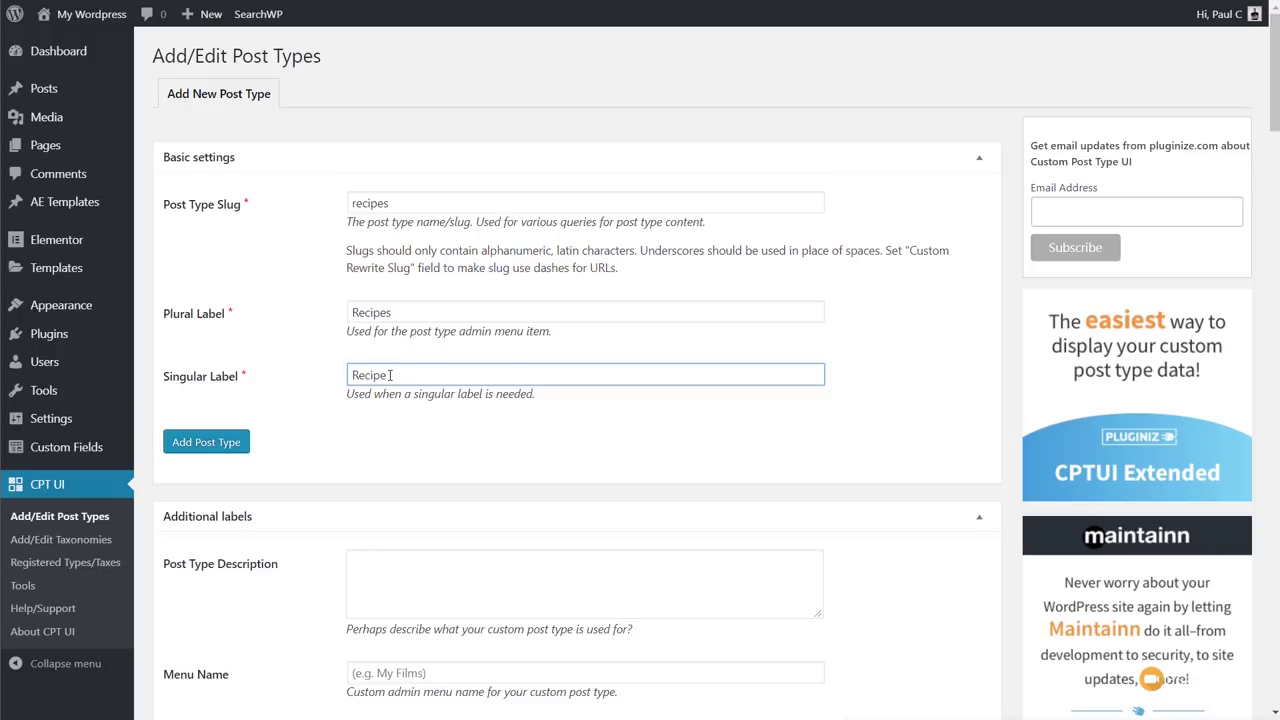
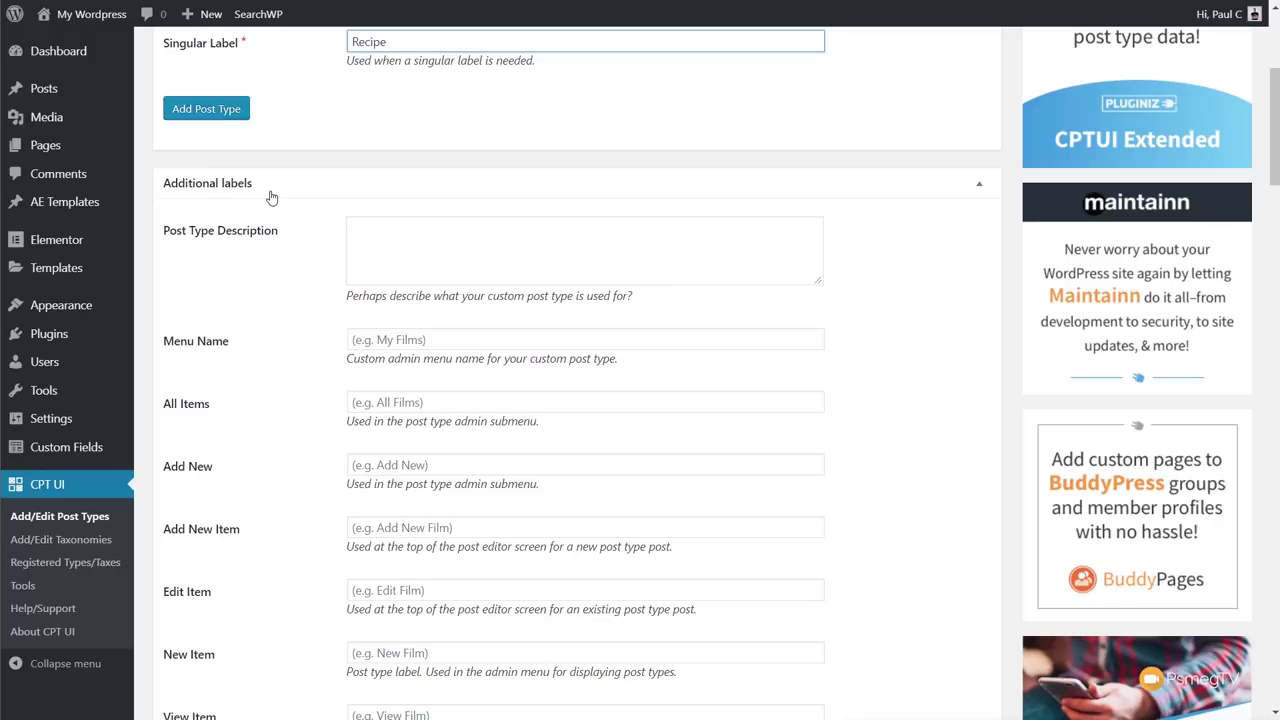
Set Hierarchical to True and Has Archive to True in the post type's settings.
scroll(275, 215, down, 8)
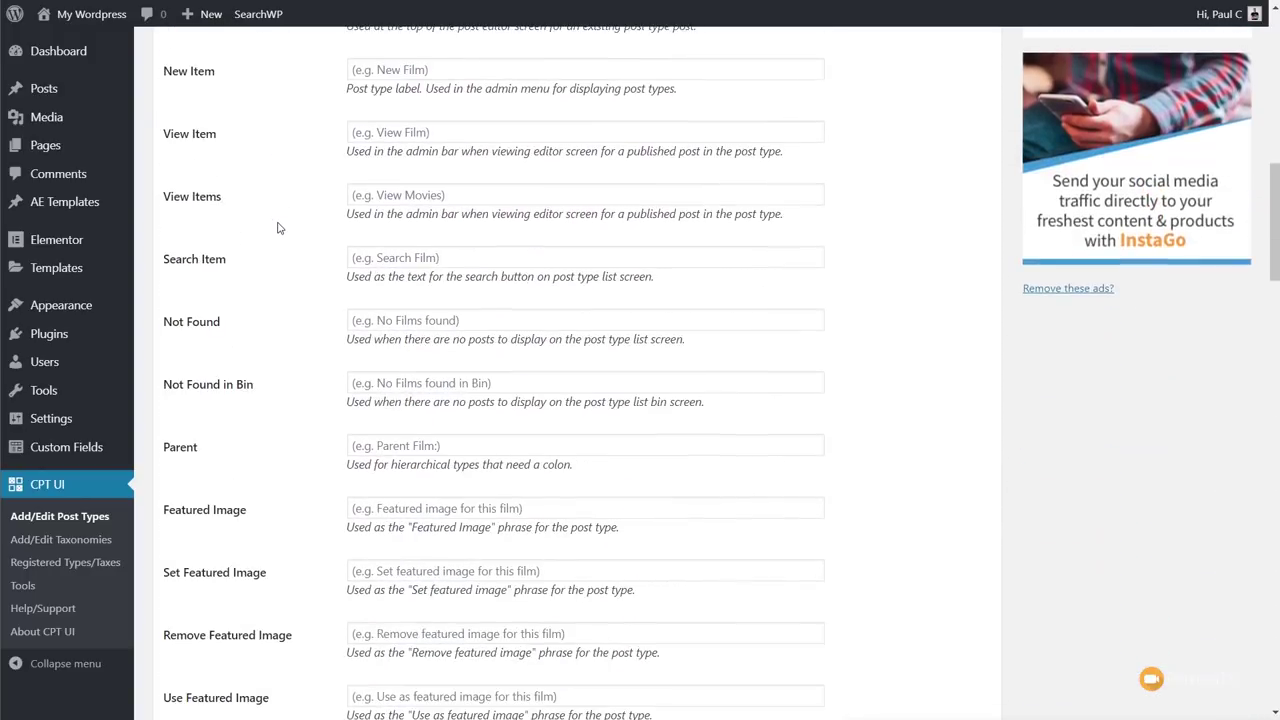
scroll(279, 228, down, 10)
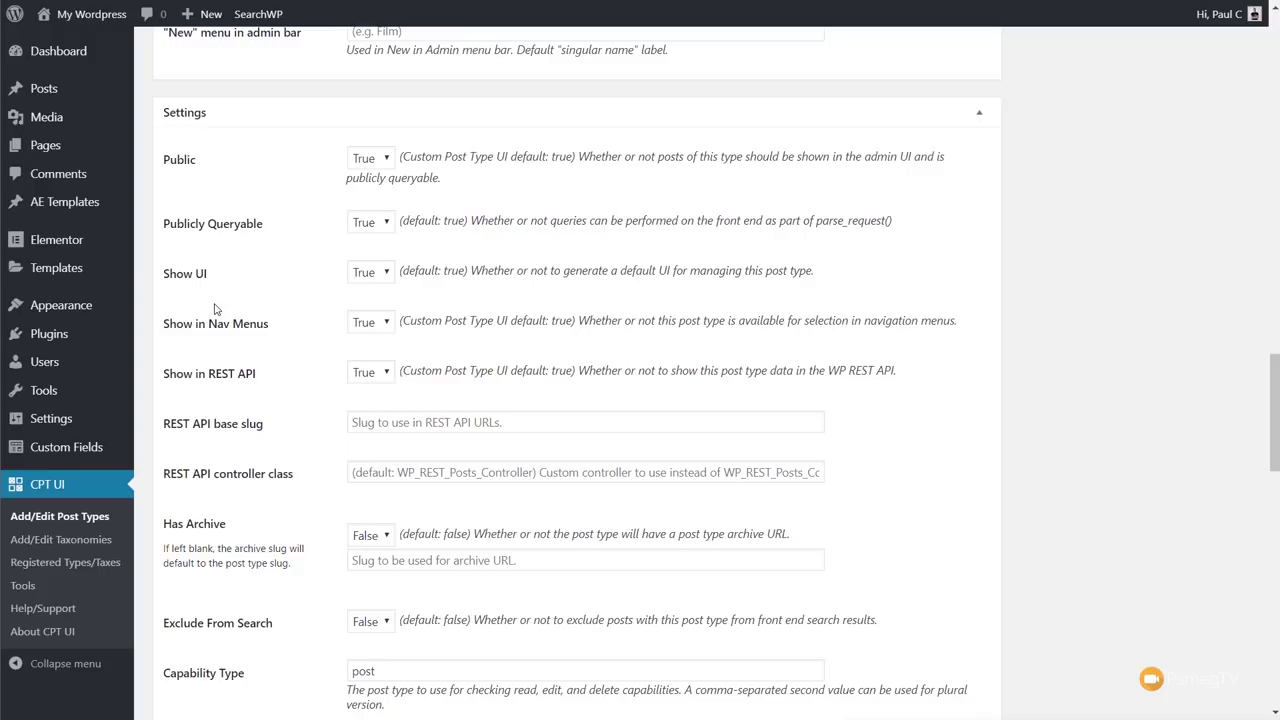
scroll(230, 380, down, 1)
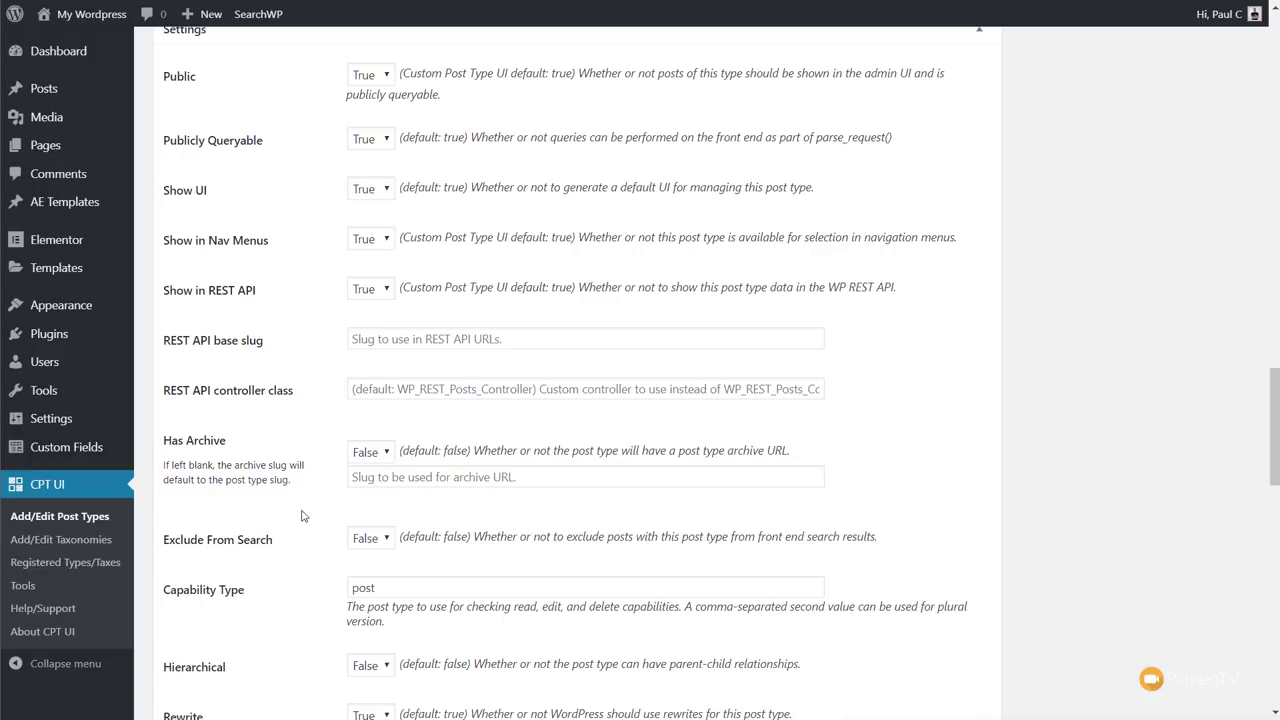
scroll(284, 460, up, 1)
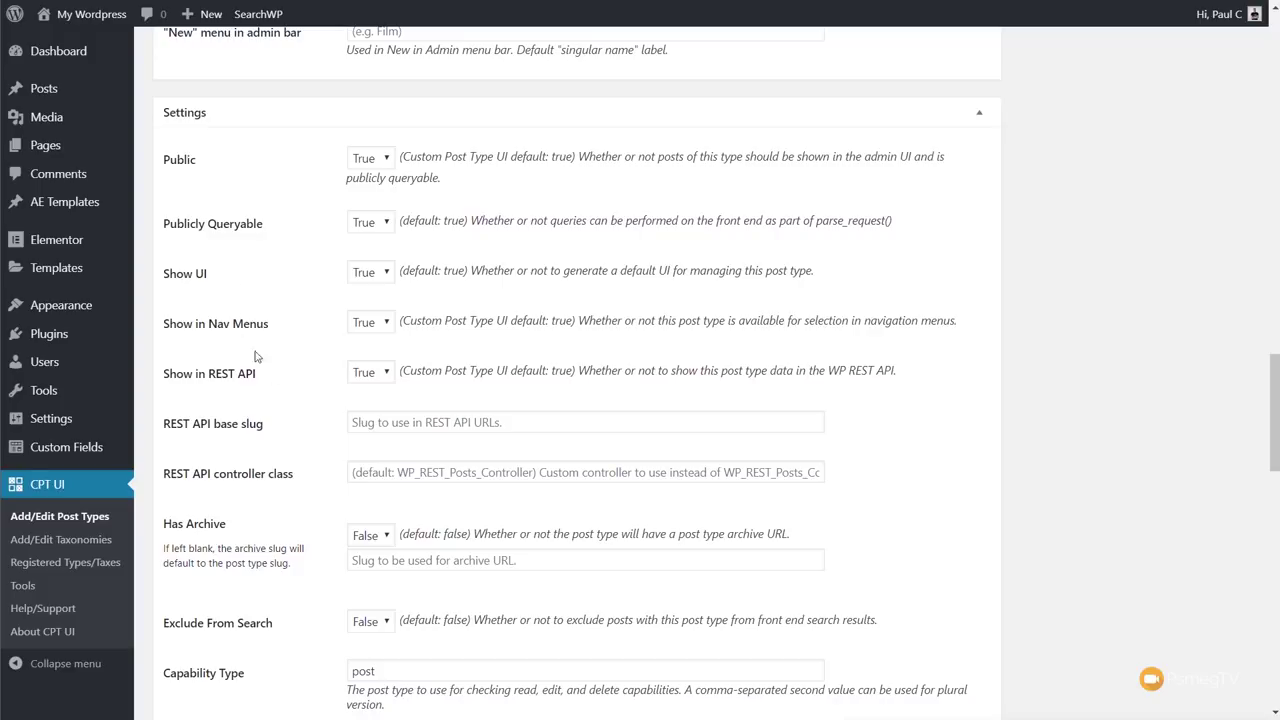
scroll(285, 400, down, 1)
scroll(284, 400, down, 2)
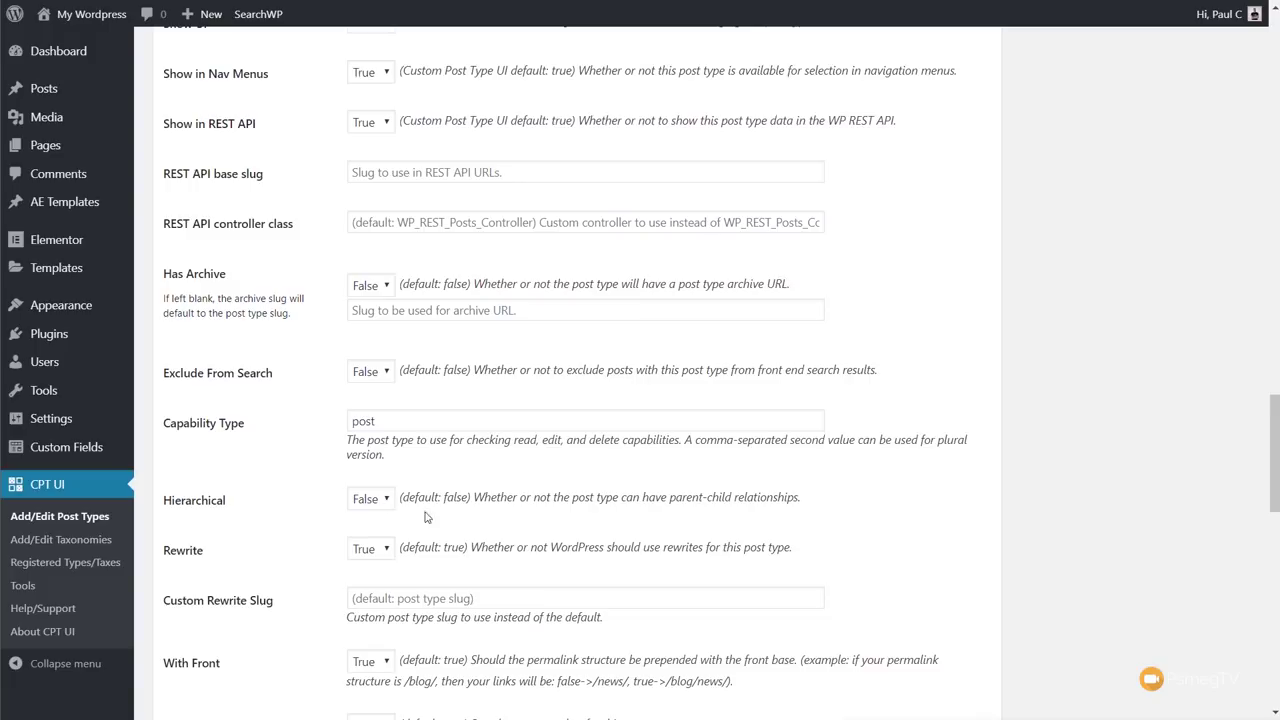
click(380, 498)
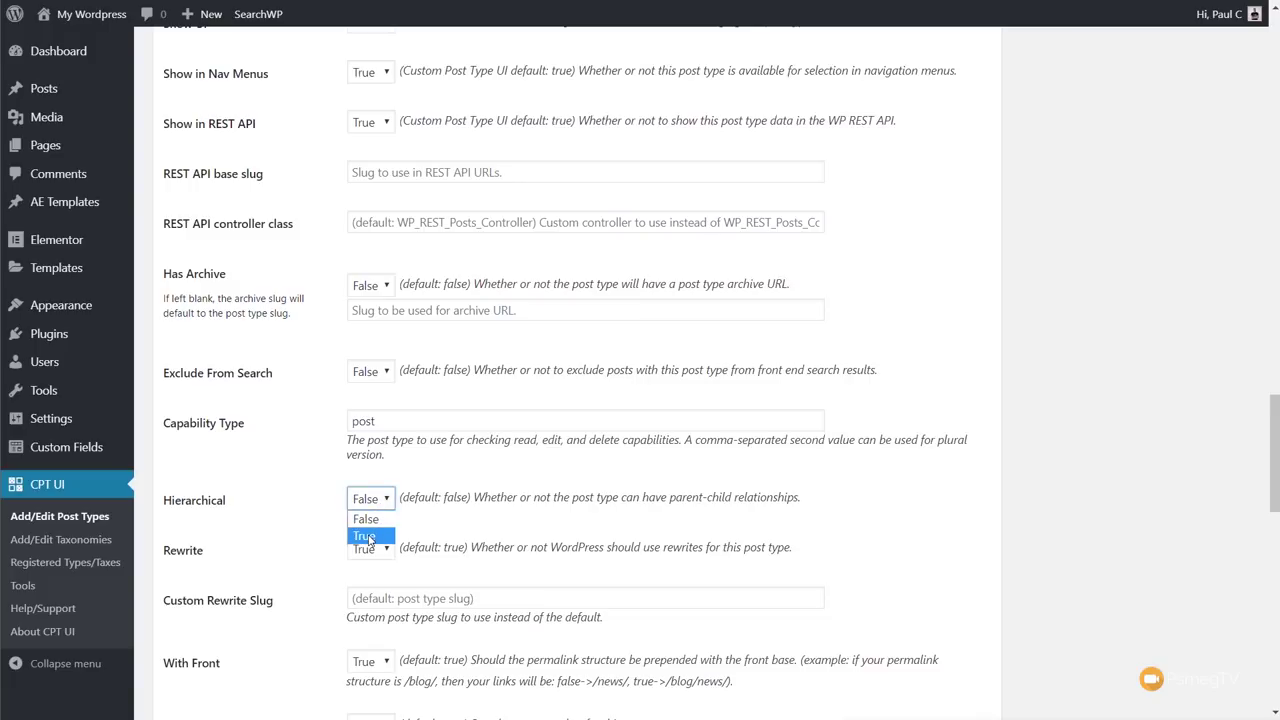
click(368, 537)
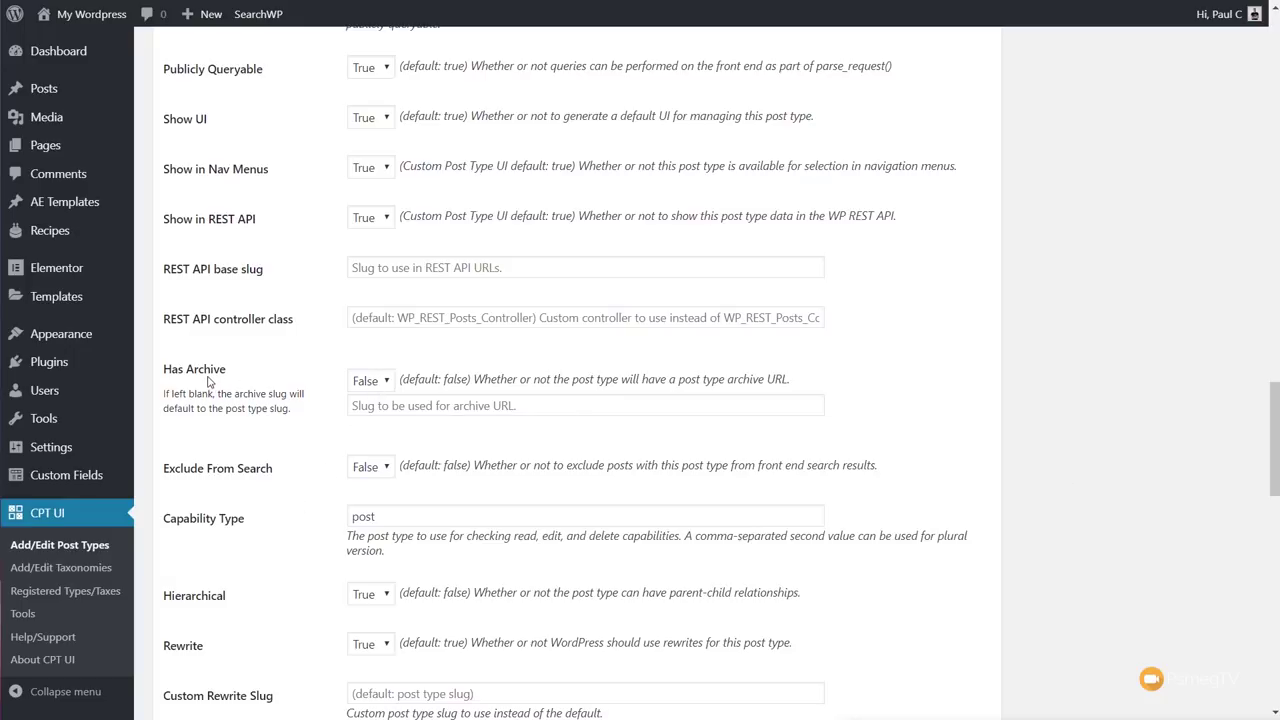
click(388, 381)
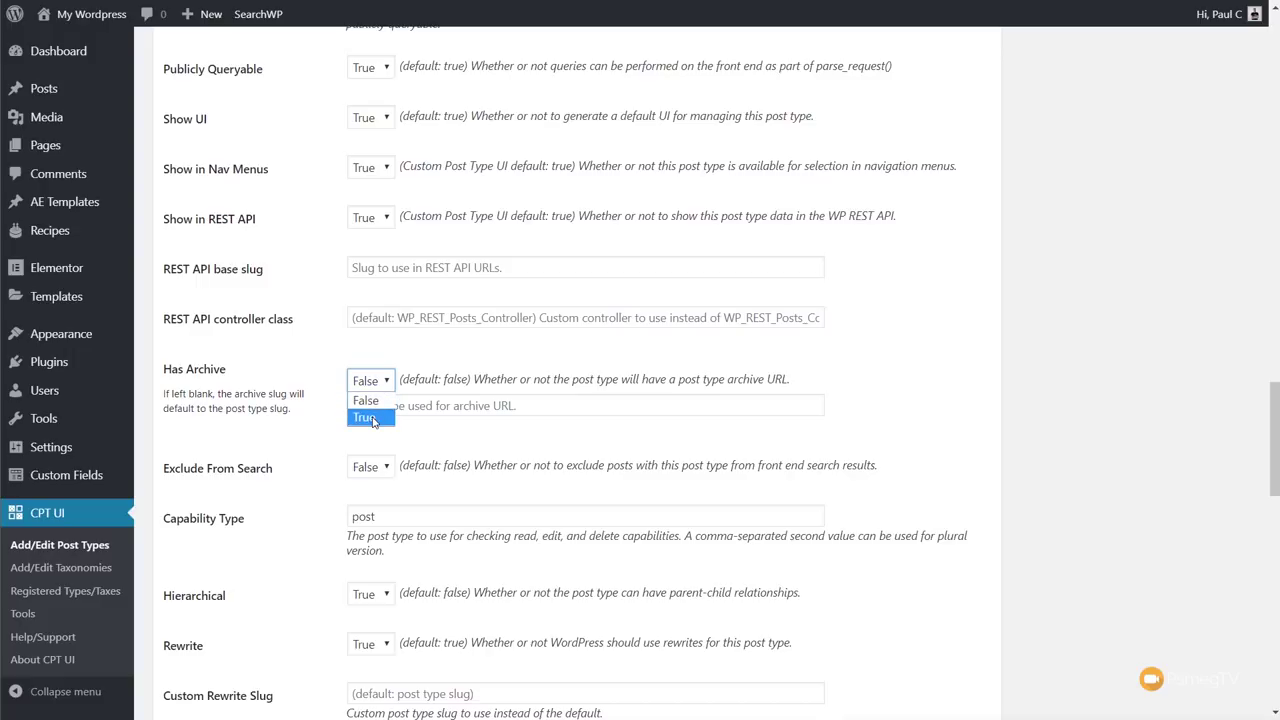
click(365, 418)
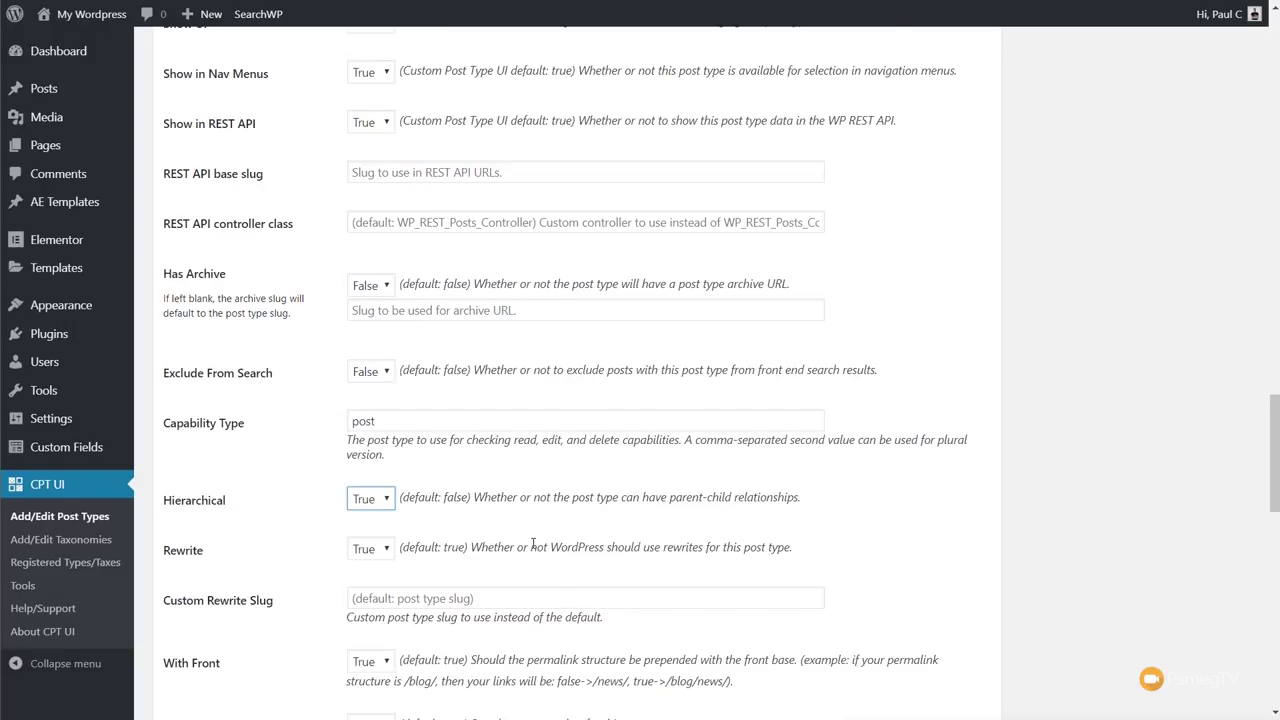
Copy the cake icon's class name, dashicons-buddicons-community, from the WordPress.org Dashicons page.
scroll(533, 543, down, 3)
scroll(533, 543, down, 2)
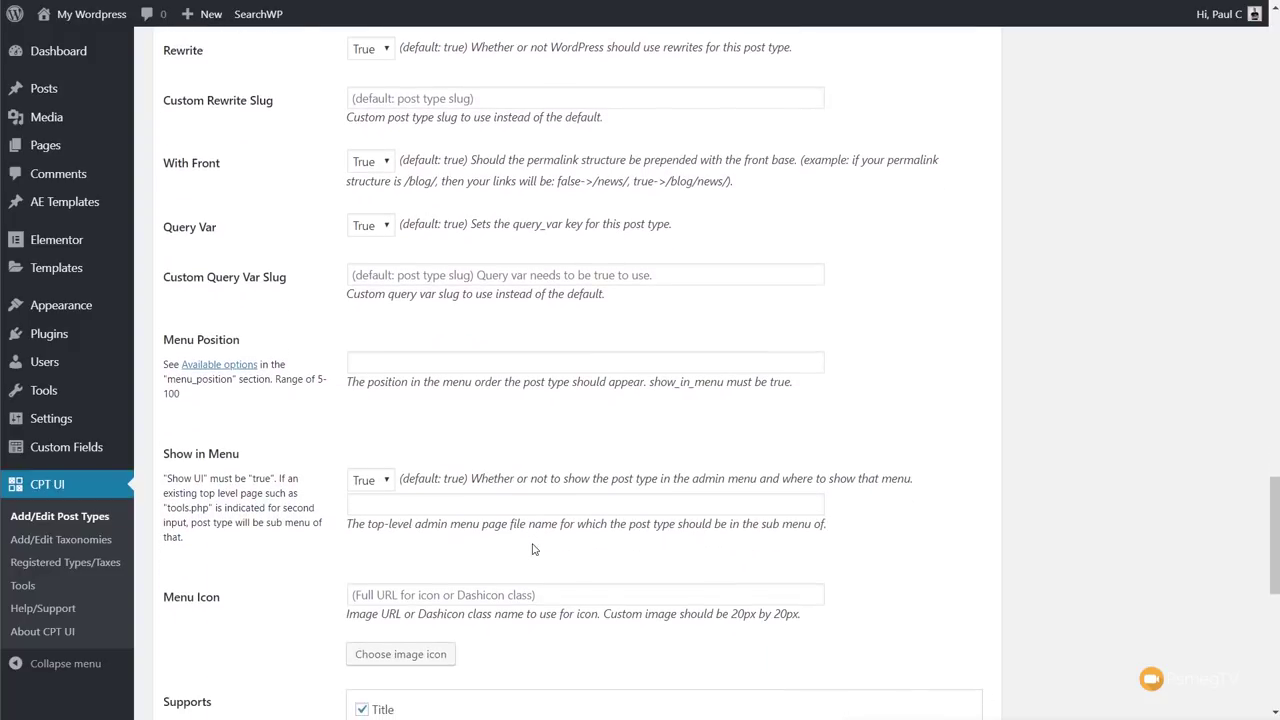
scroll(533, 549, down, 1)
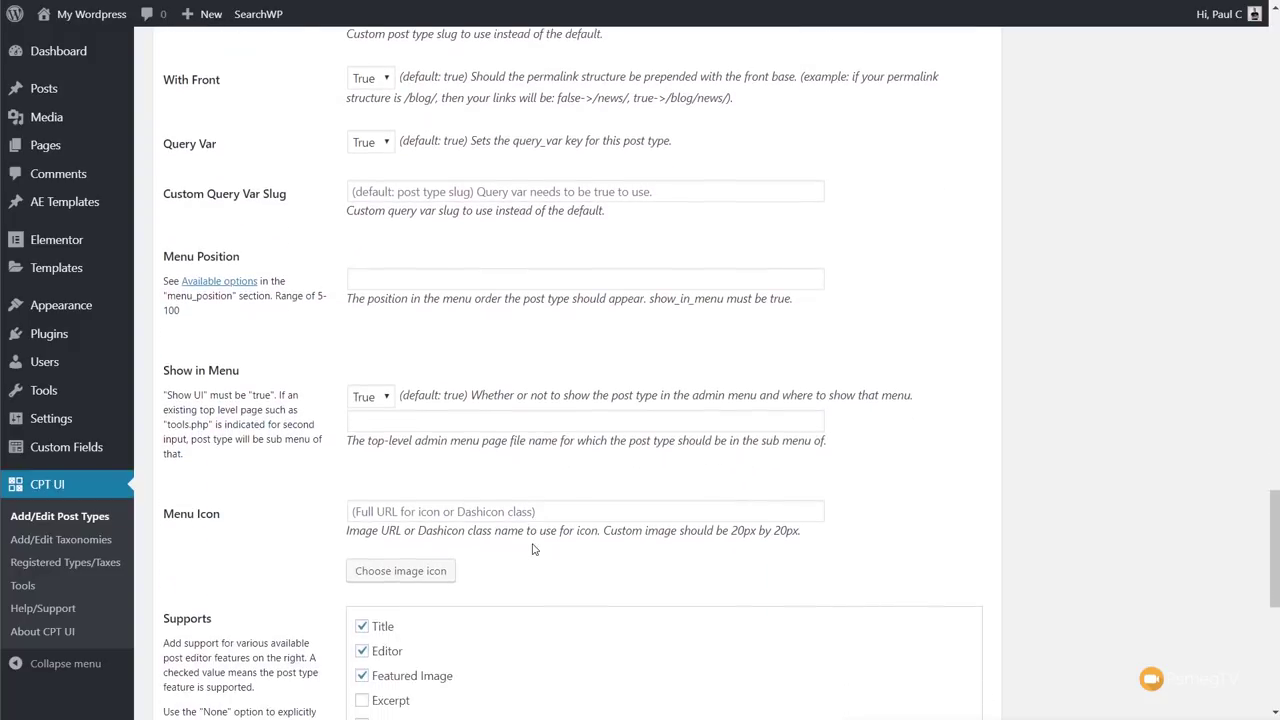
scroll(533, 549, down, 1)
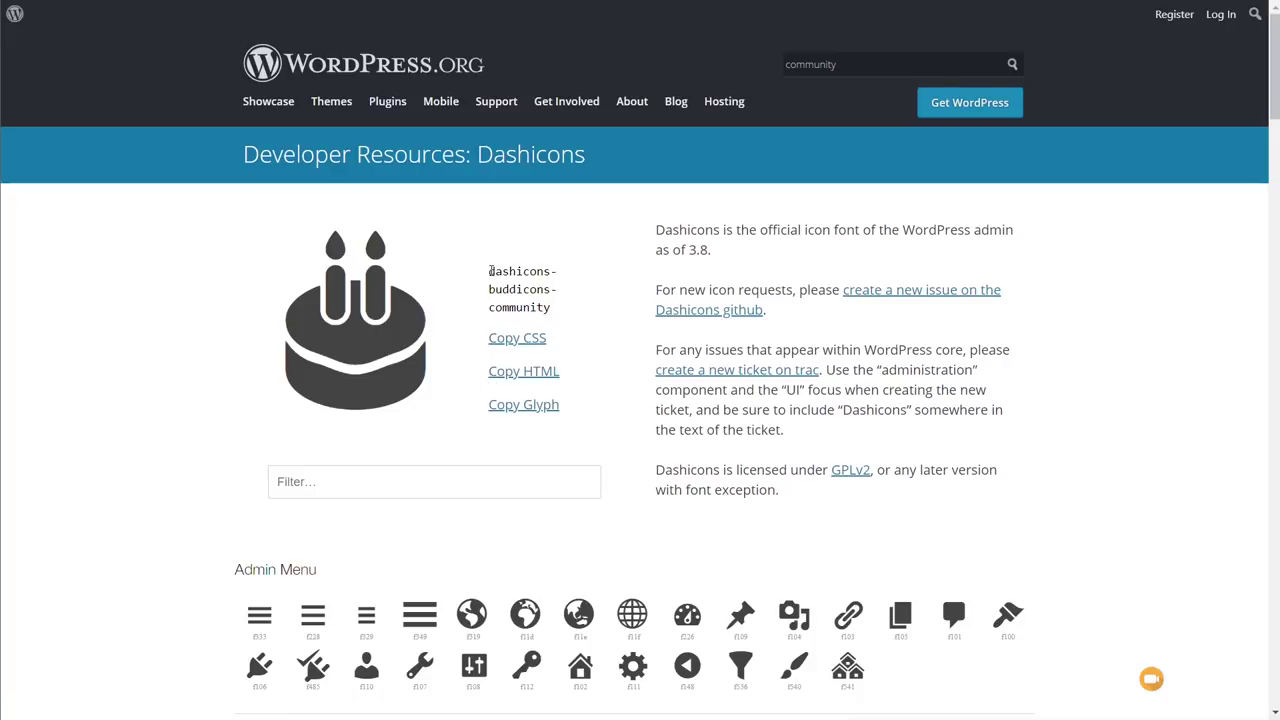
drag(490, 271, 550, 308)
key(ctrl+c)
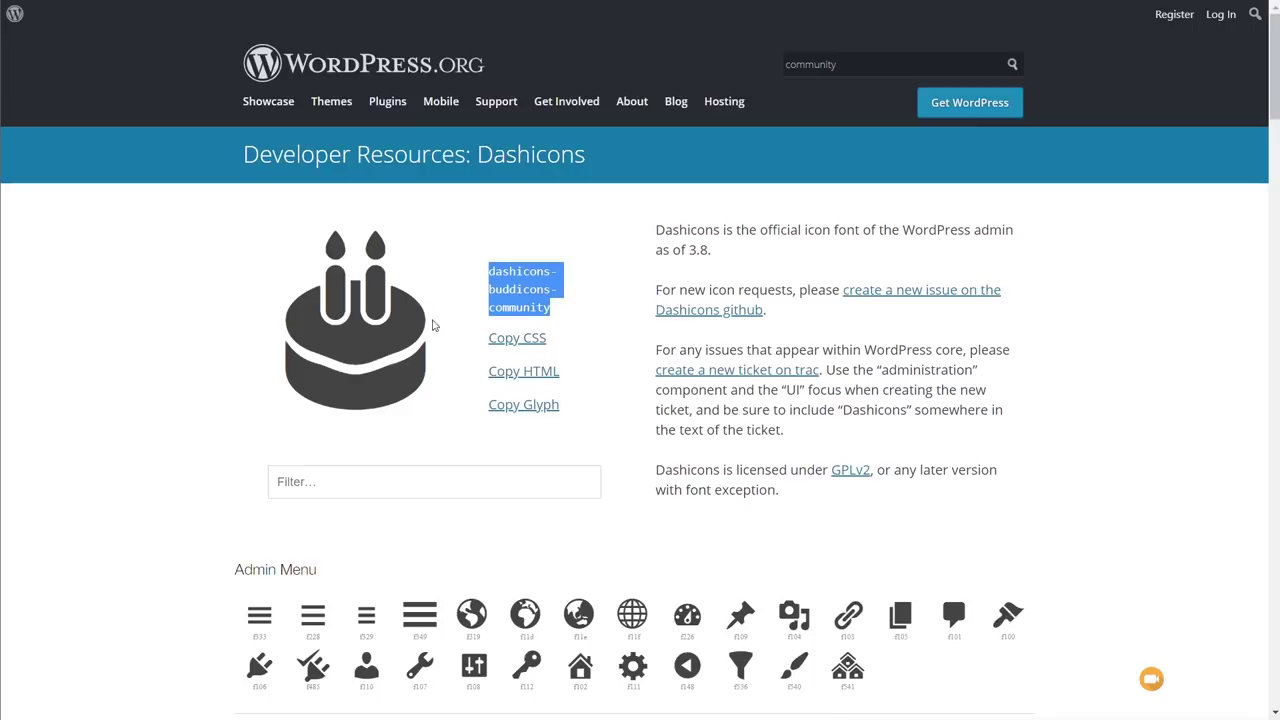
Return to the post type form and set the Menu Icon to dashicons-buddicons-community.
scroll(198, 516, down, 1)
scroll(198, 516, down, 8)
scroll(194, 507, down, 3)
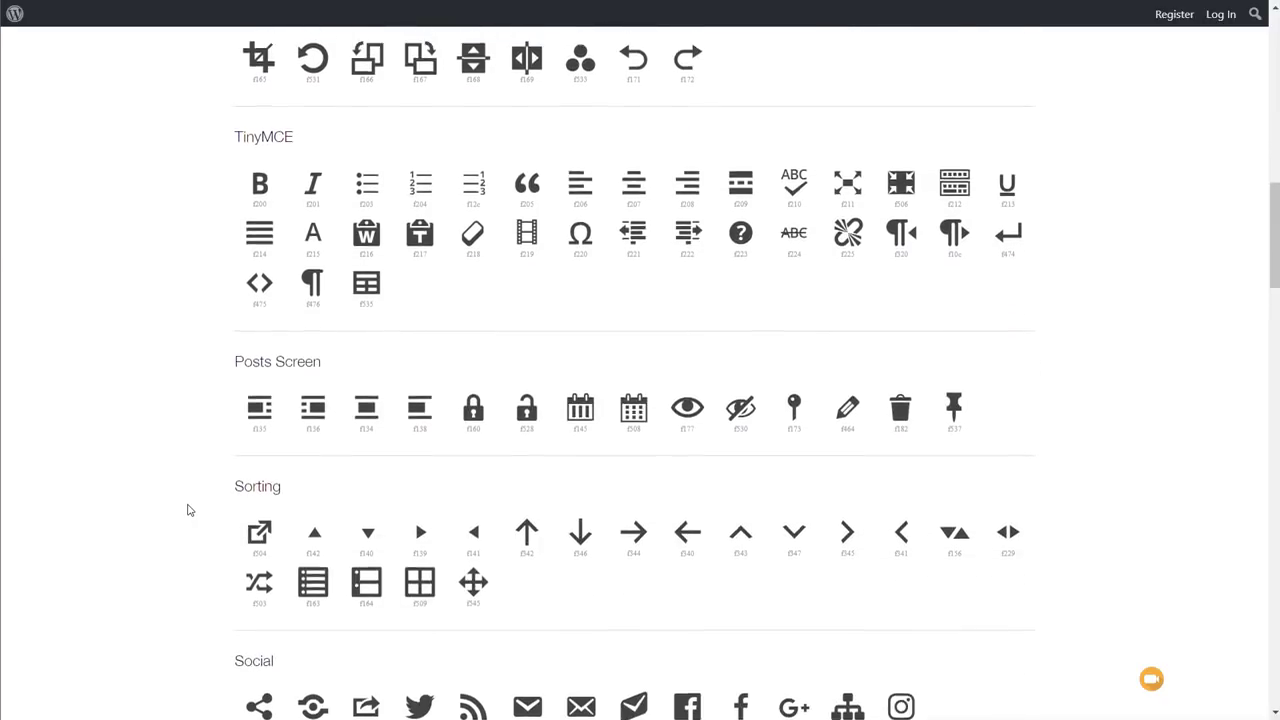
scroll(187, 510, up, 12)
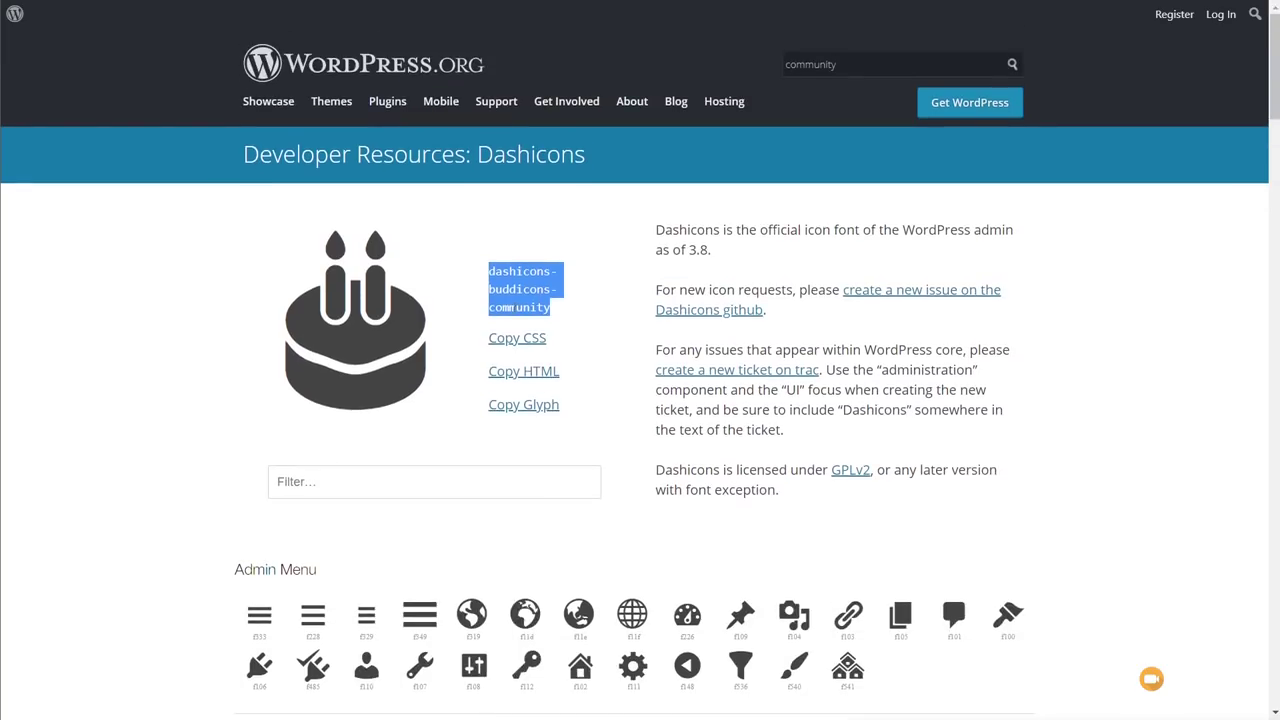
key(ctrl+Tab)
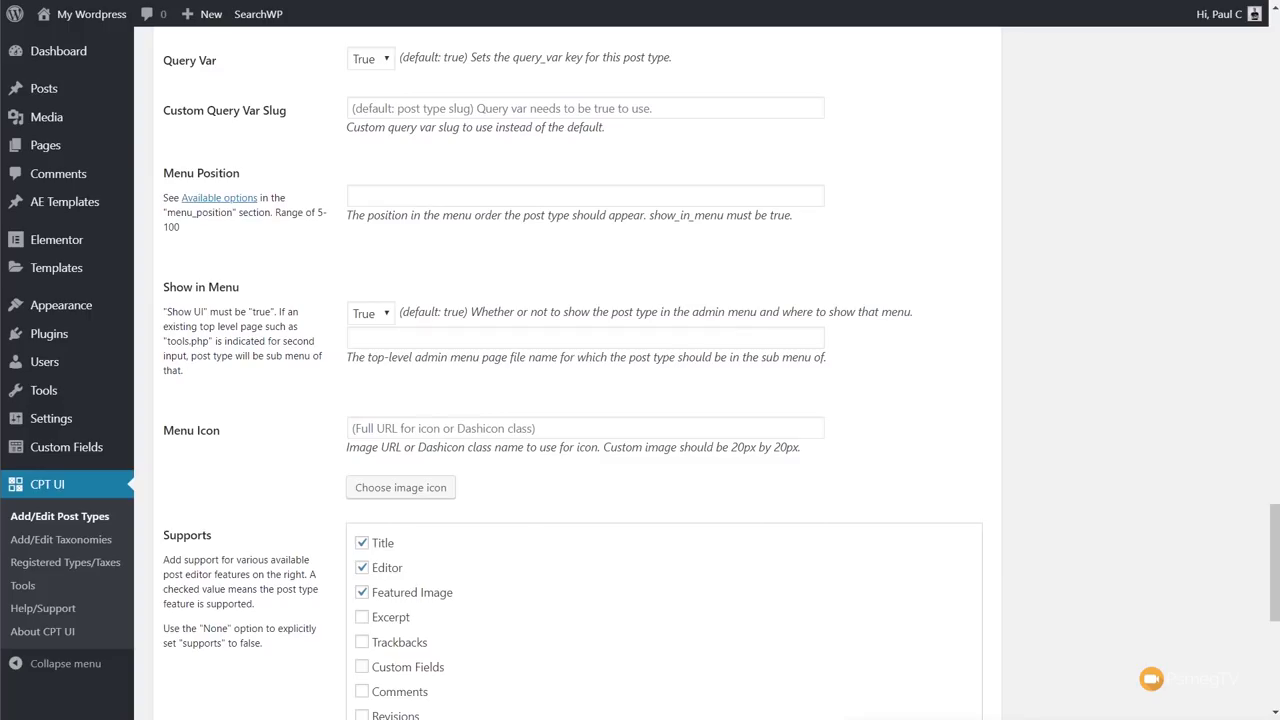
click(377, 428)
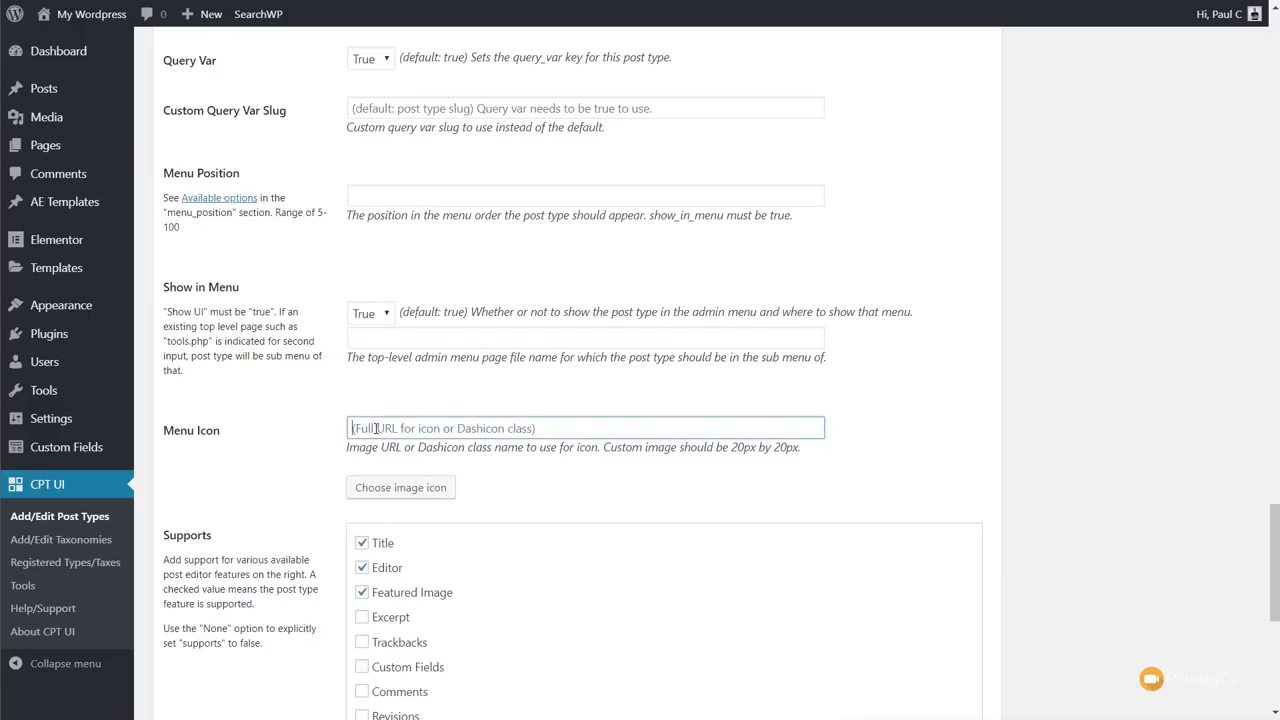
key(ctrl+v)
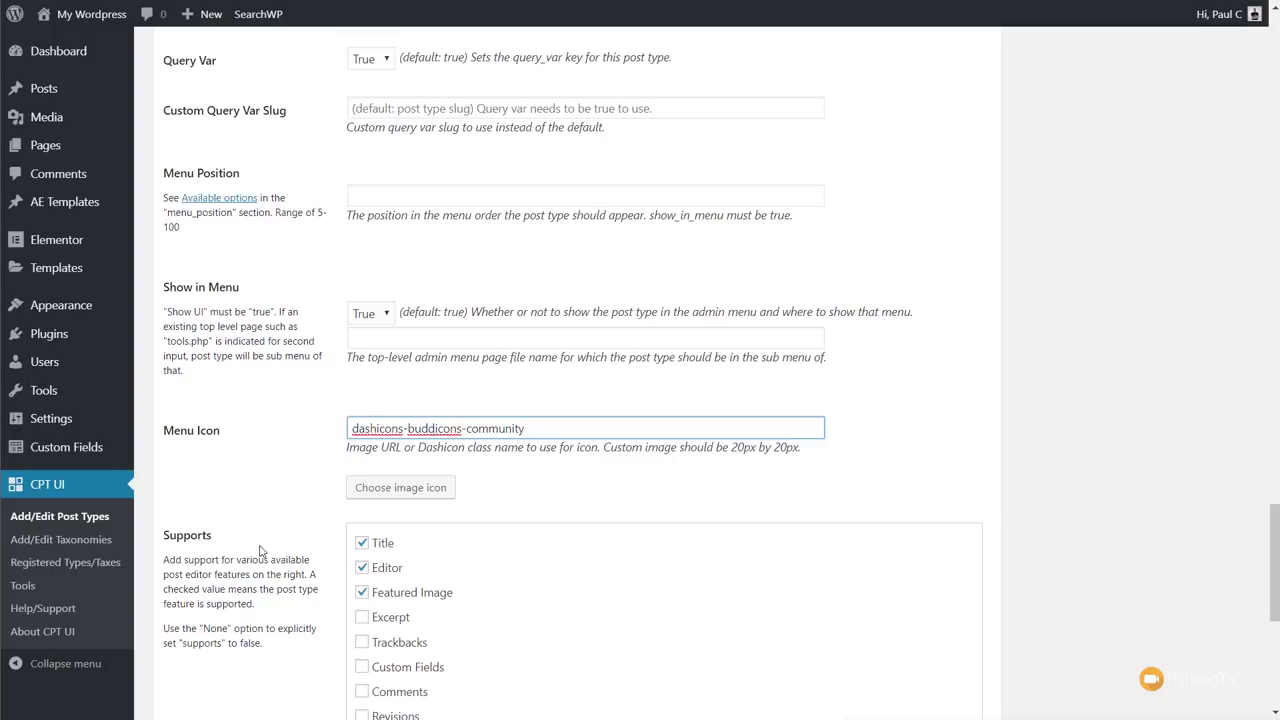
Review the Supports, Custom Supports and Built-in Taxonomies options, and check back over the rest of the post type form.
scroll(265, 552, down, 3)
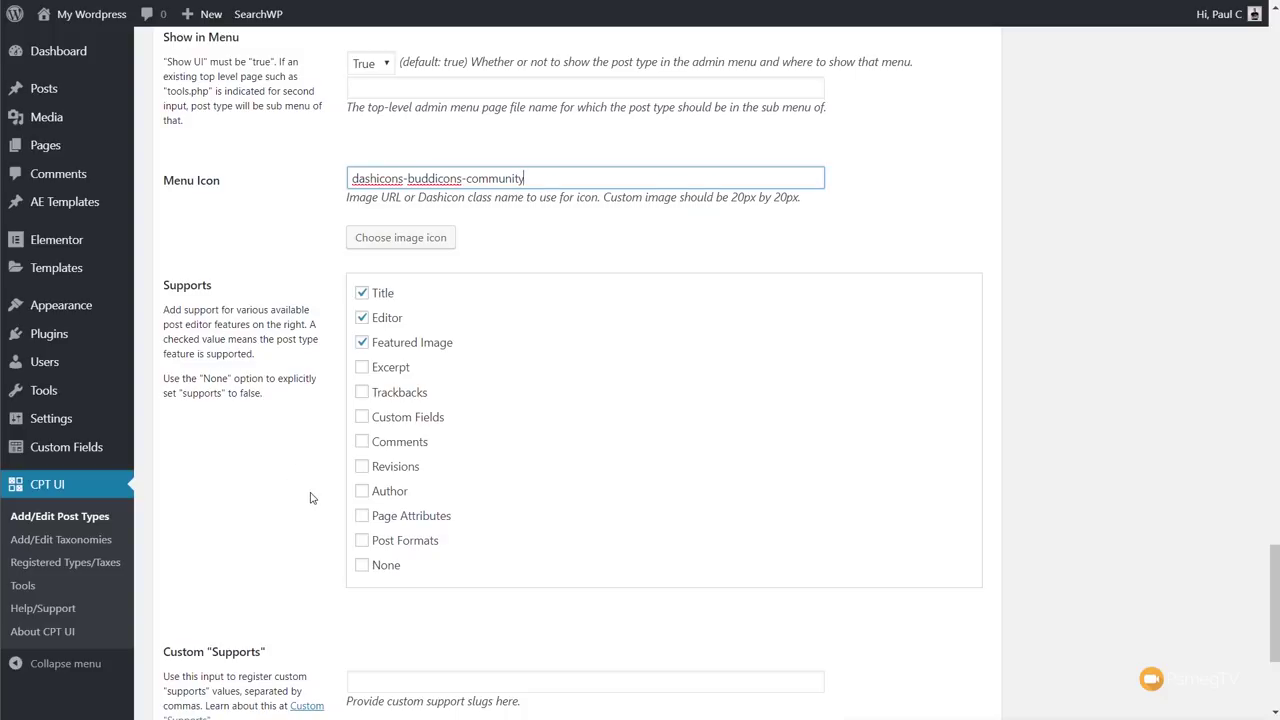
scroll(312, 498, down, 3)
scroll(298, 499, down, 3)
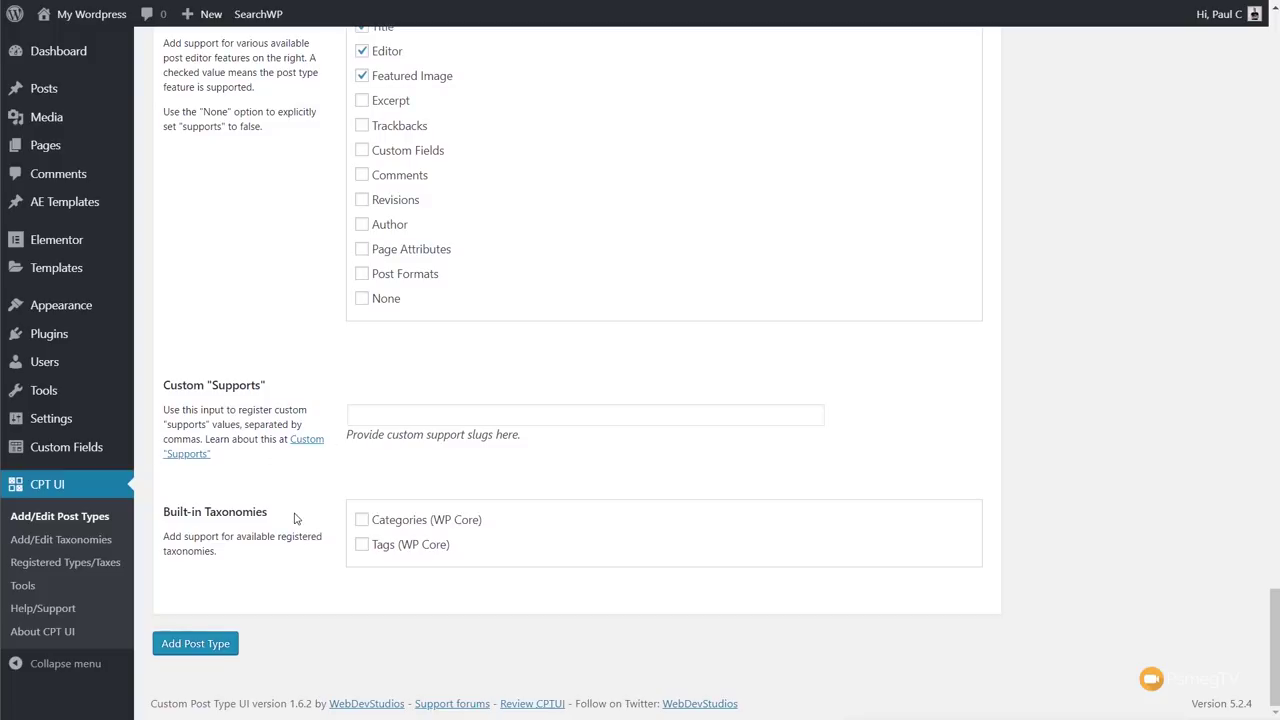
scroll(295, 518, up, 15)
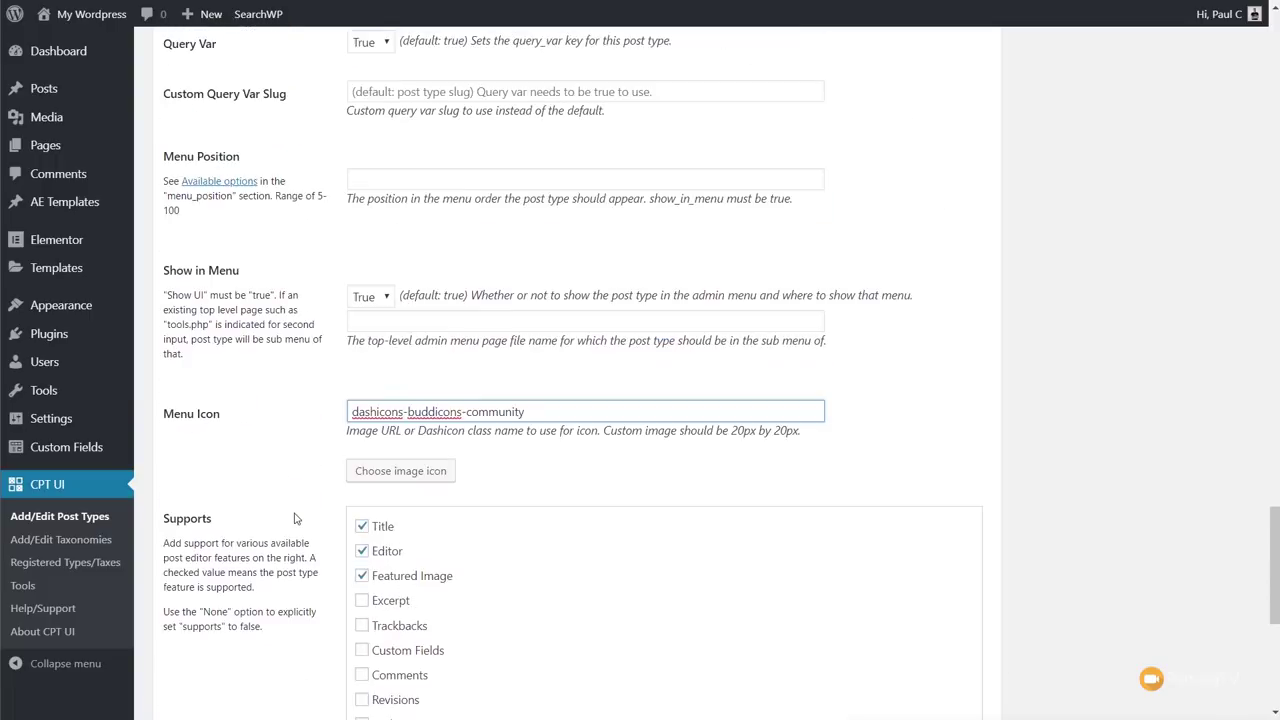
scroll(295, 518, up, 4)
scroll(295, 518, up, 4)
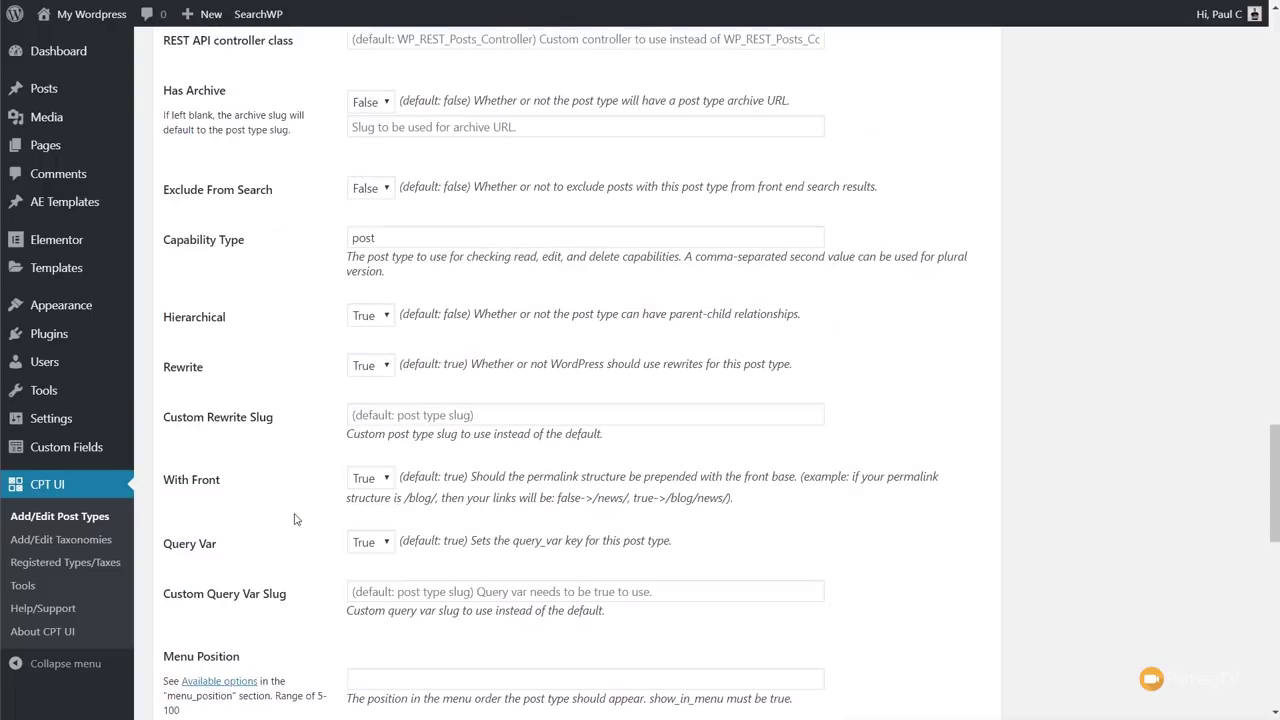
scroll(1080, 600, up, 20)
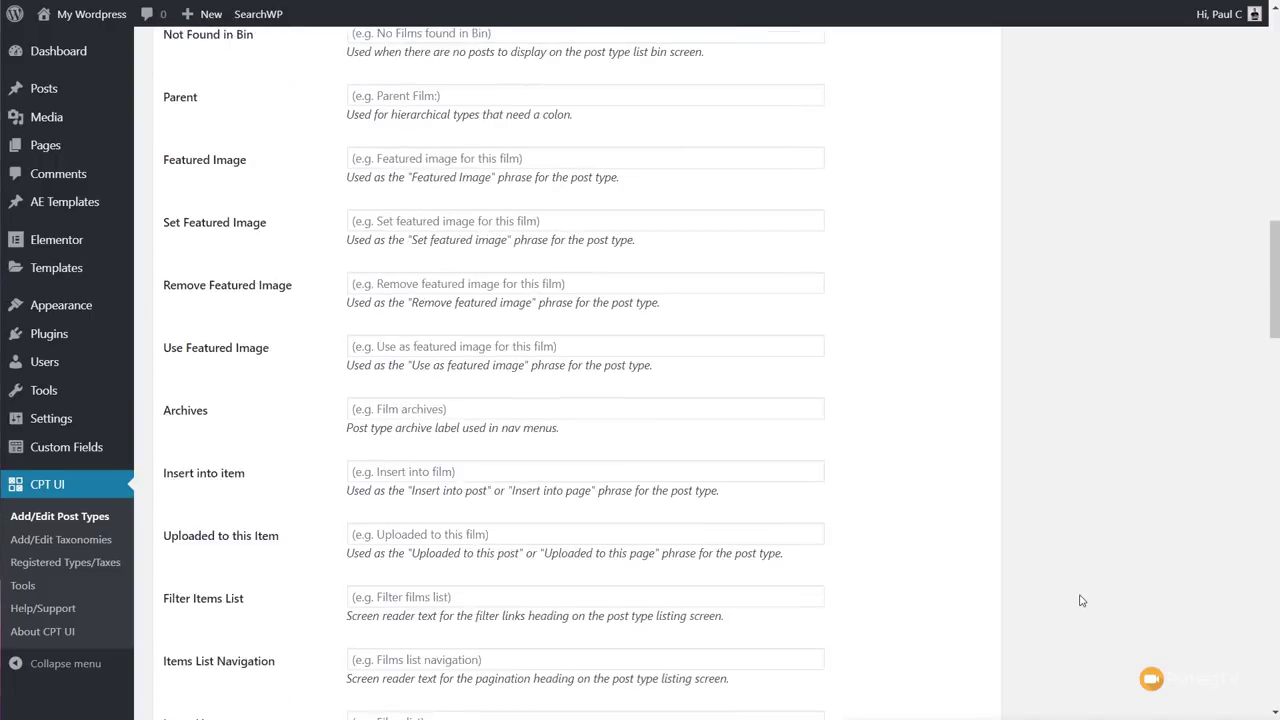
Add the Recipes post type to the site and check its entry in the admin menu.
scroll(1080, 600, up, 14)
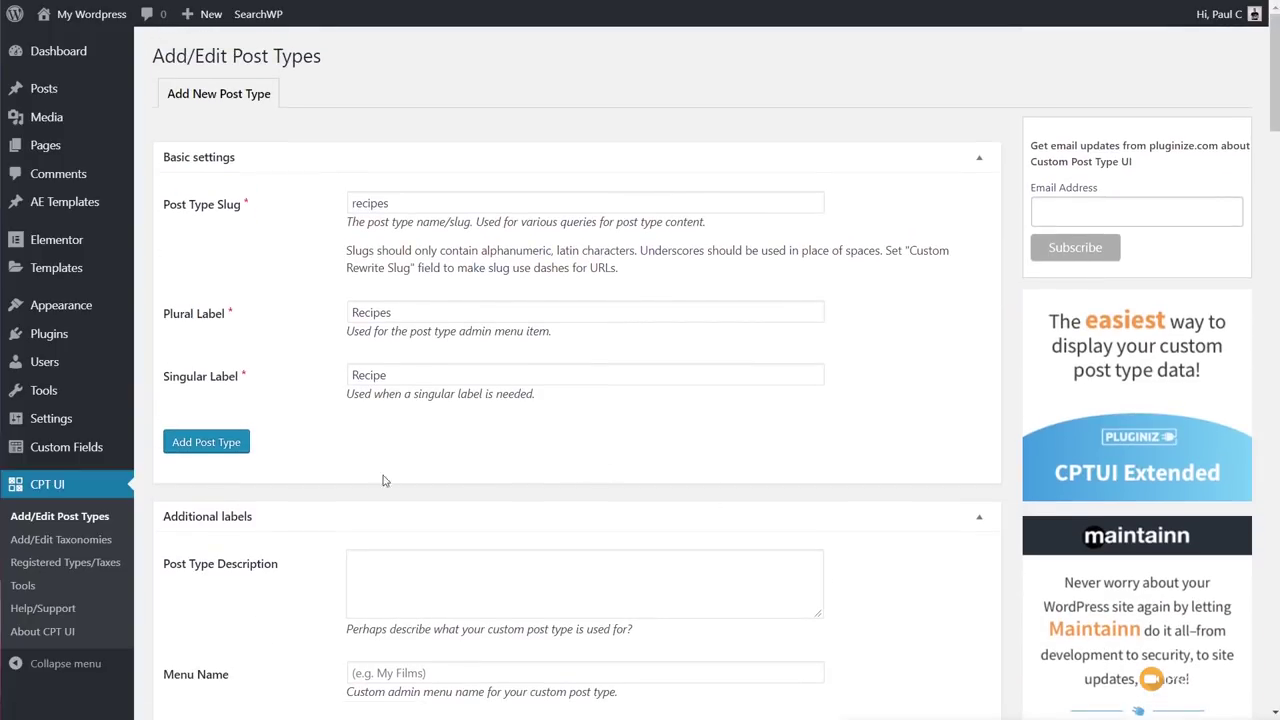
click(203, 443)
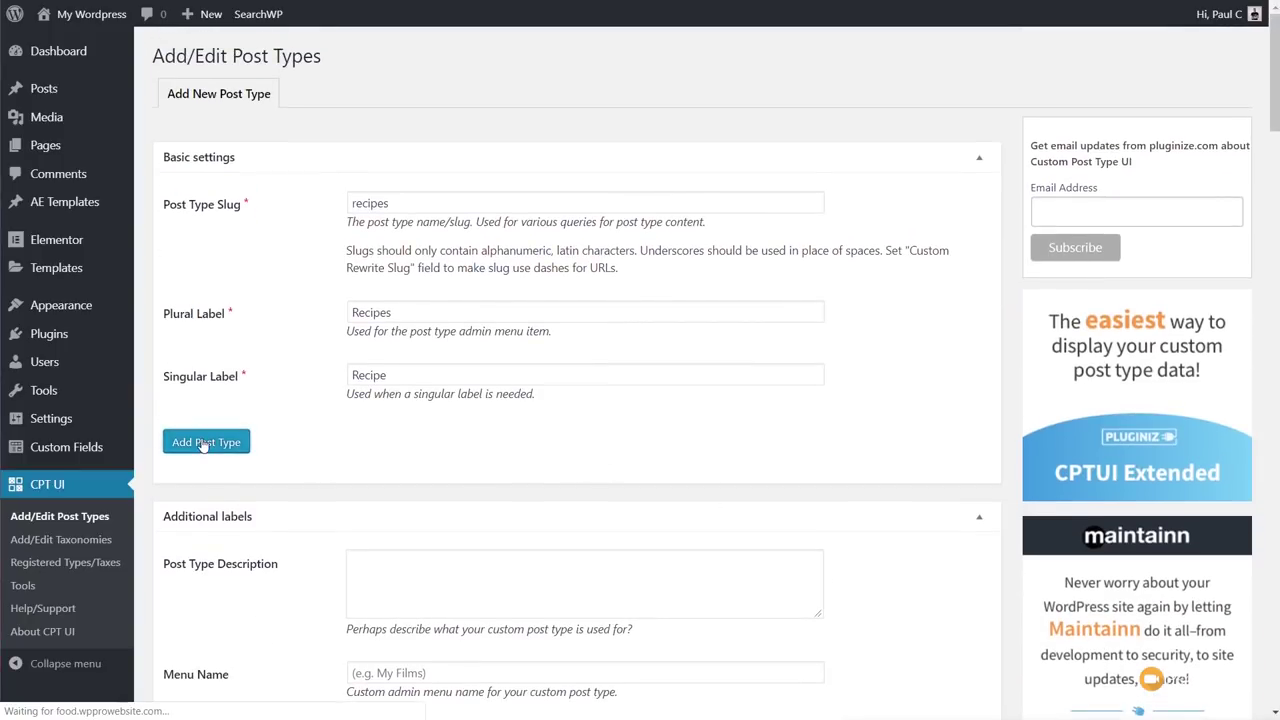
mouse_move(25, 239)
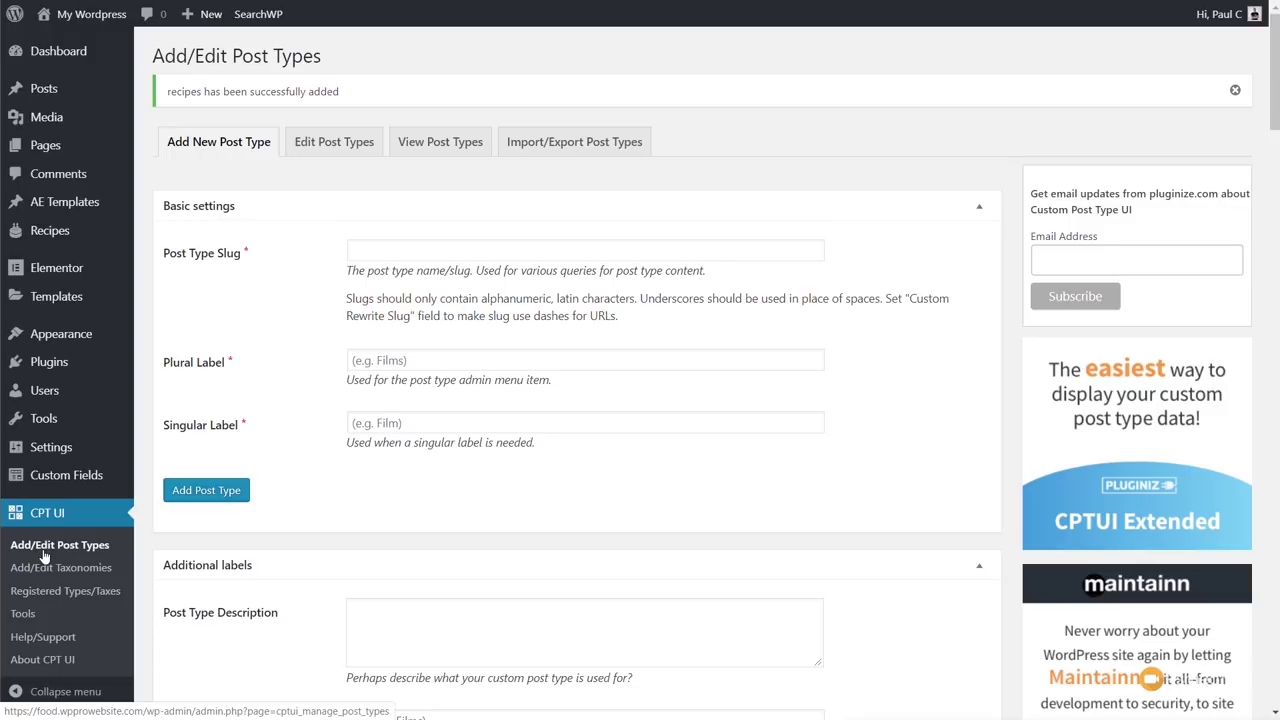
Open the Recipes post type for editing and look through its basic settings and additional labels.
click(326, 150)
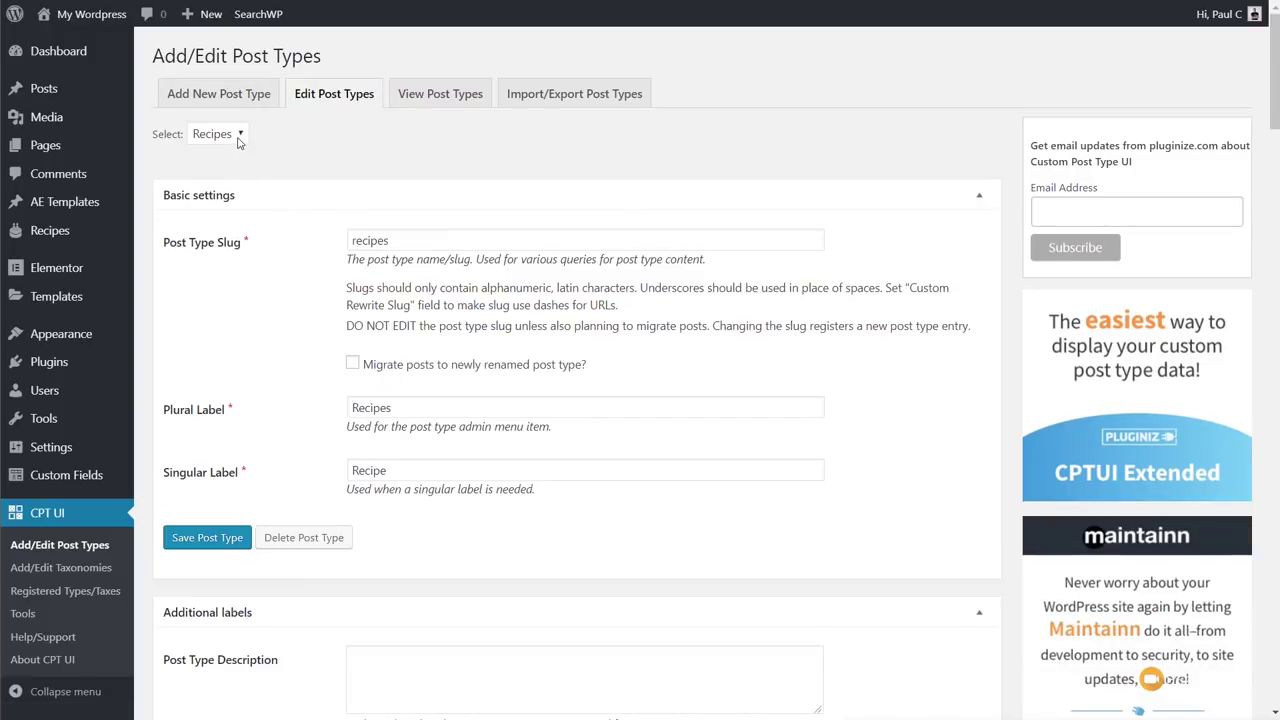
click(240, 140)
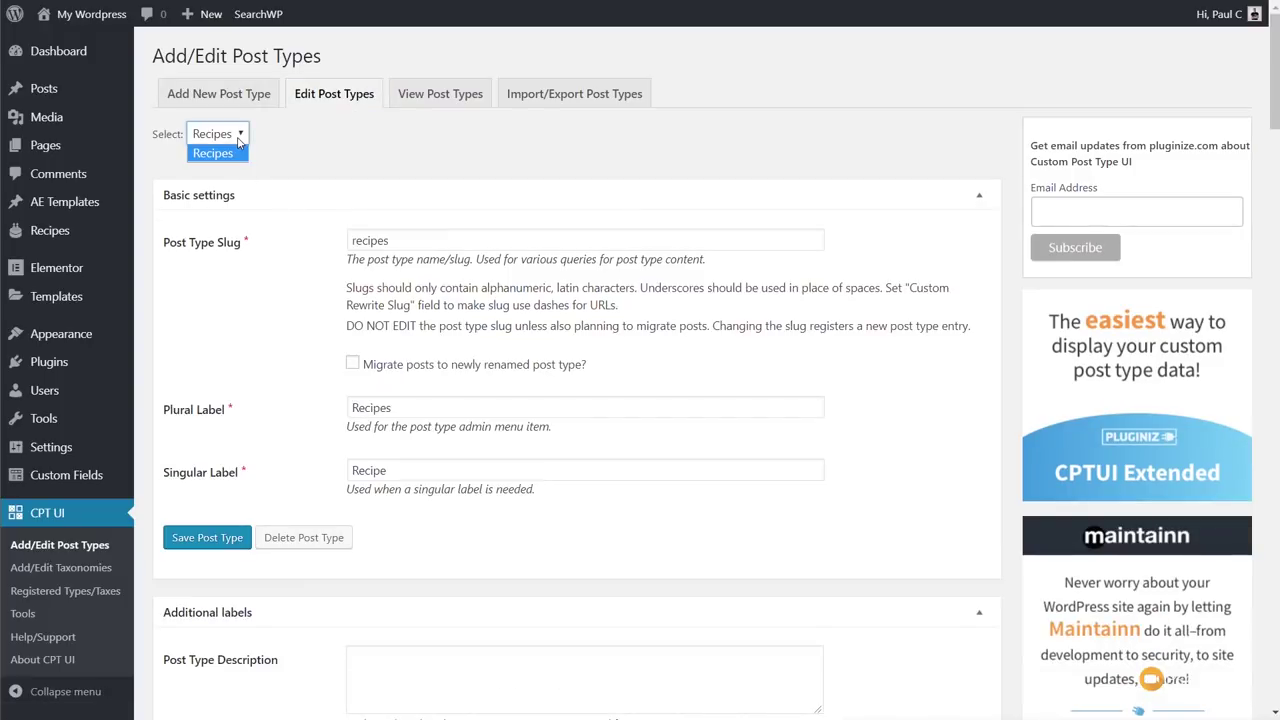
click(362, 136)
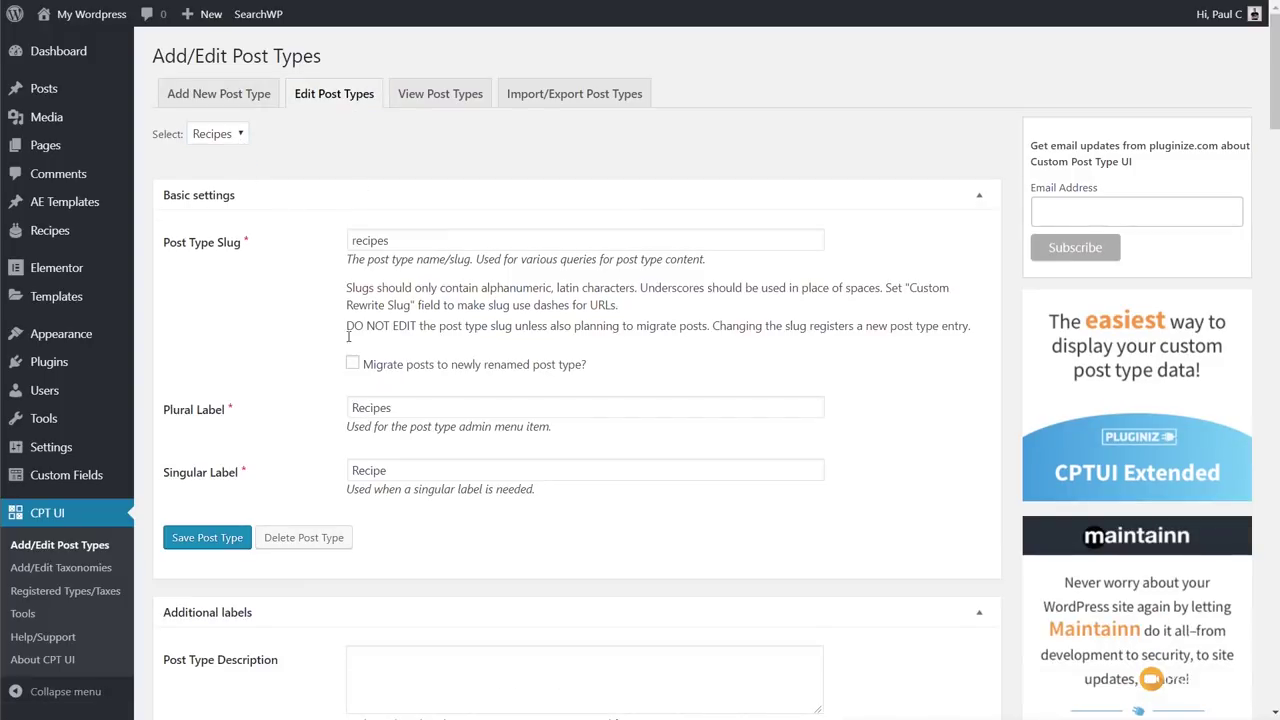
scroll(537, 470, down, 9)
scroll(537, 472, down, 7)
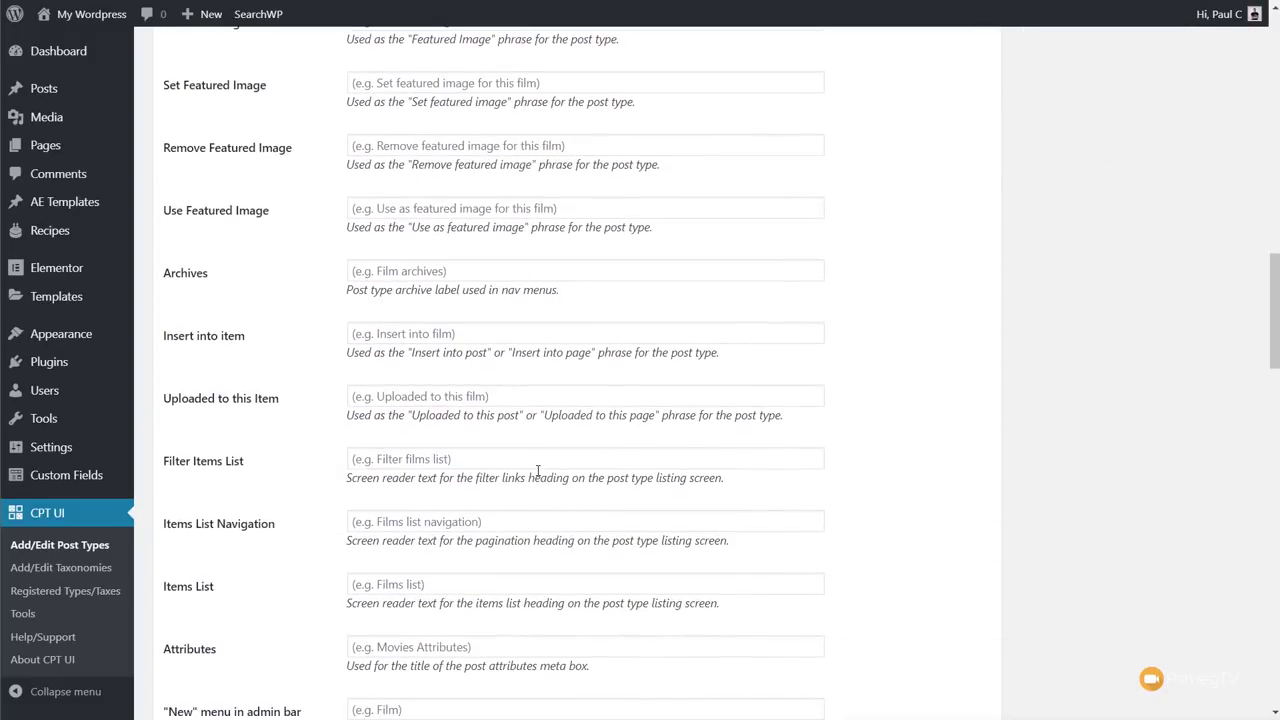
scroll(537, 470, up, 9)
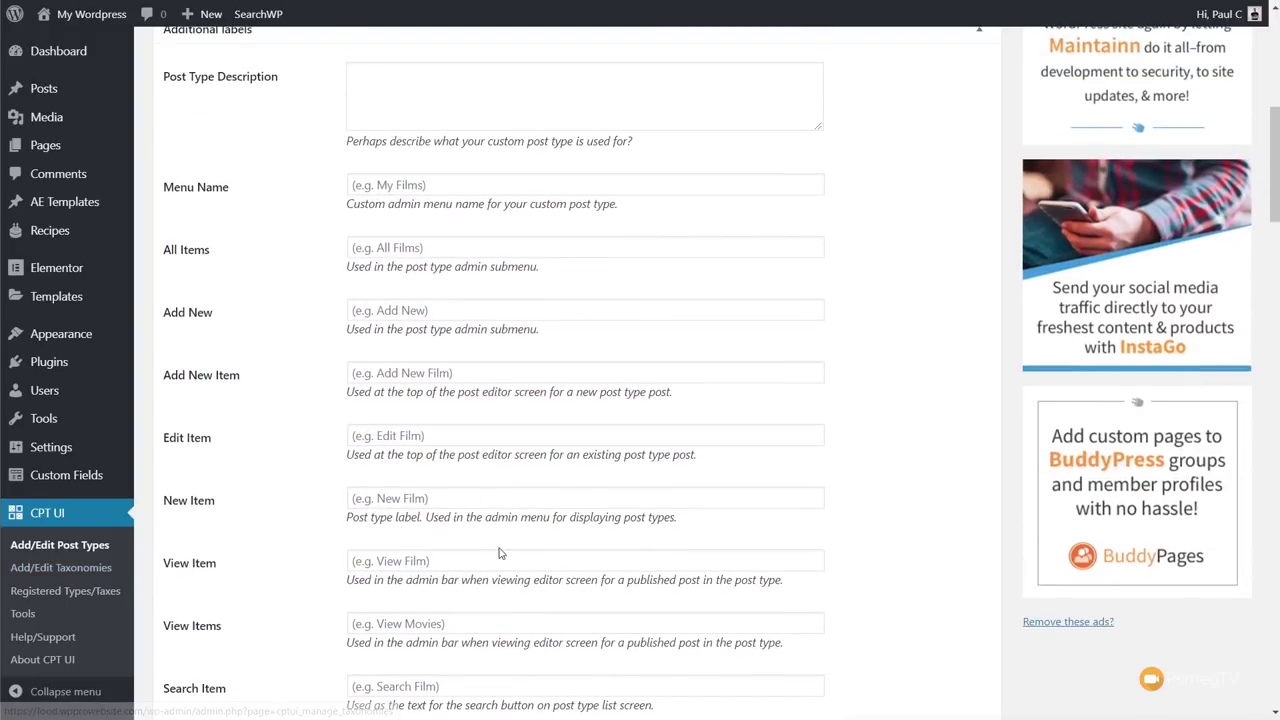
scroll(500, 553, up, 5)
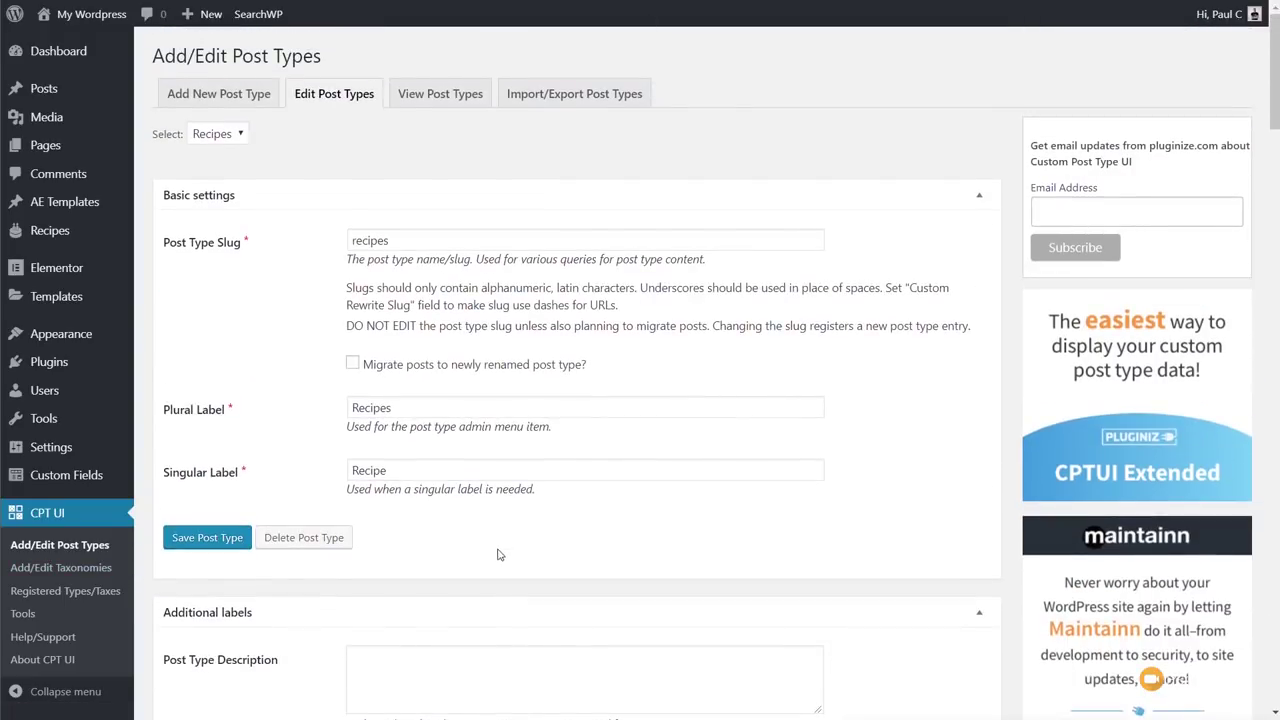
Fill in a new taxonomy with slug recipe_types, plural label Recipe Types and singular label Recipe Type, attached to the Recipes post type.
click(89, 570)
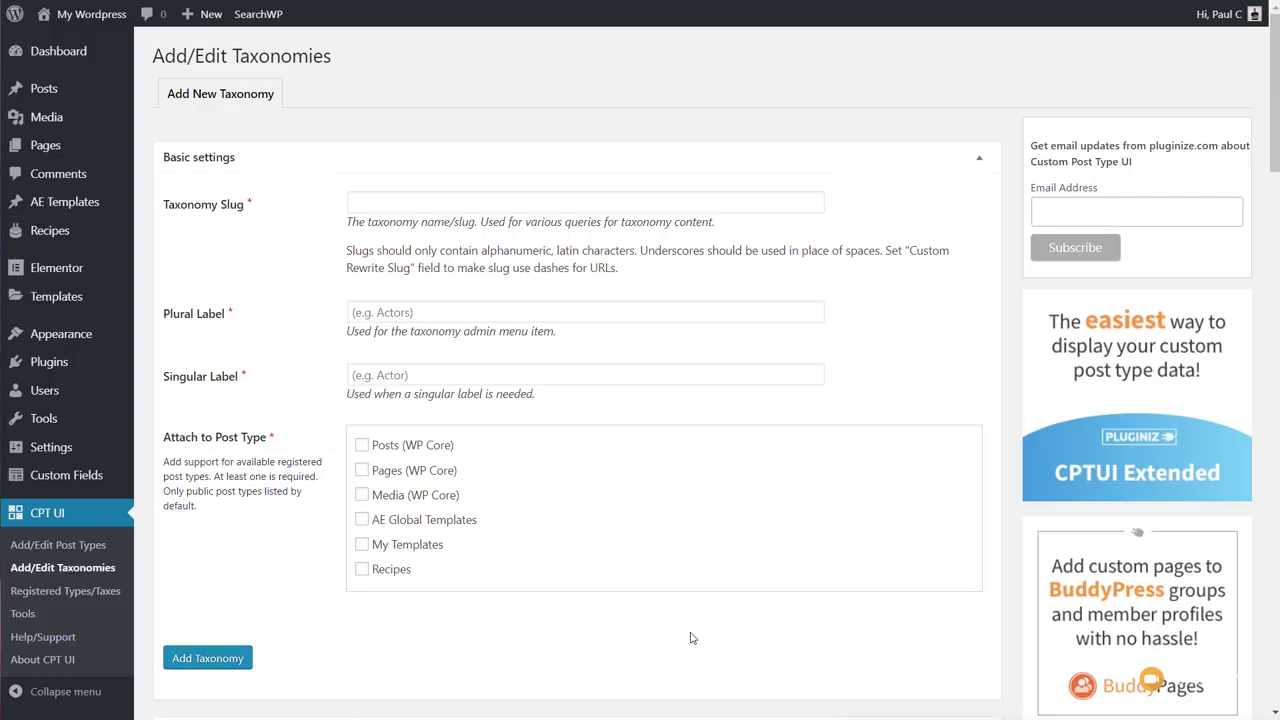
click(517, 207)
text(recipe)
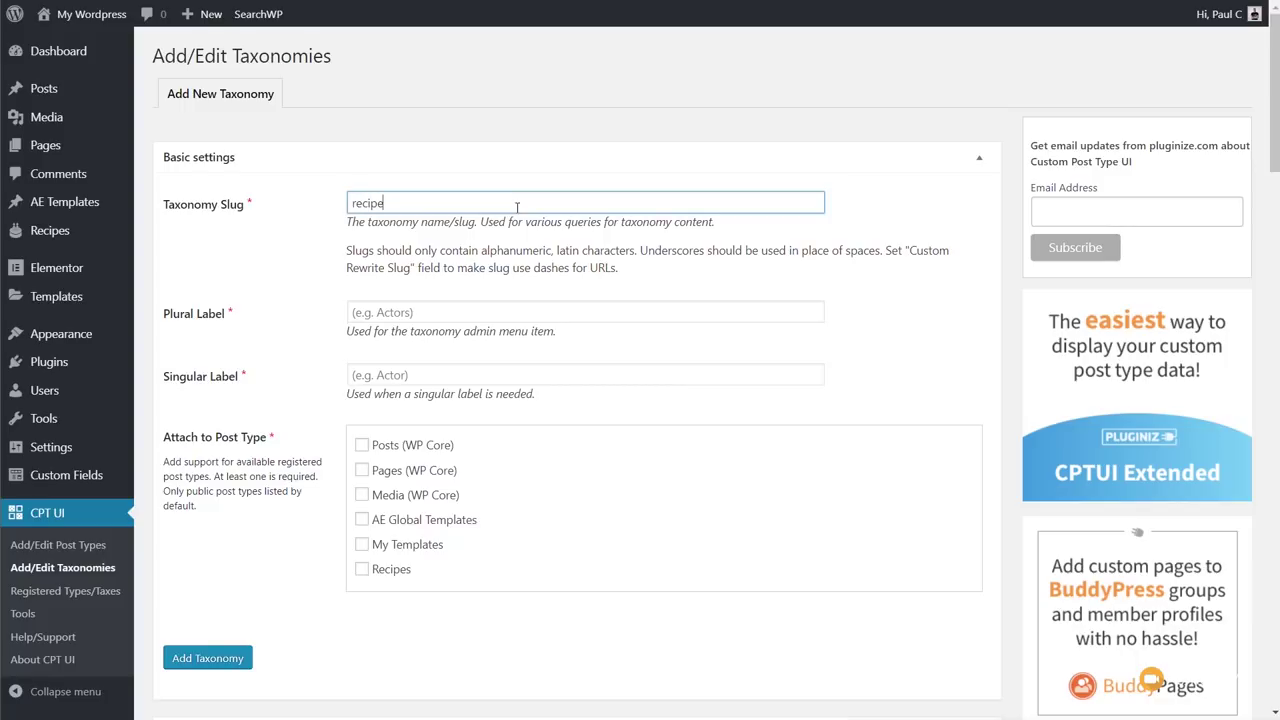
text(_types)
click(417, 312)
text(Recipe Types)
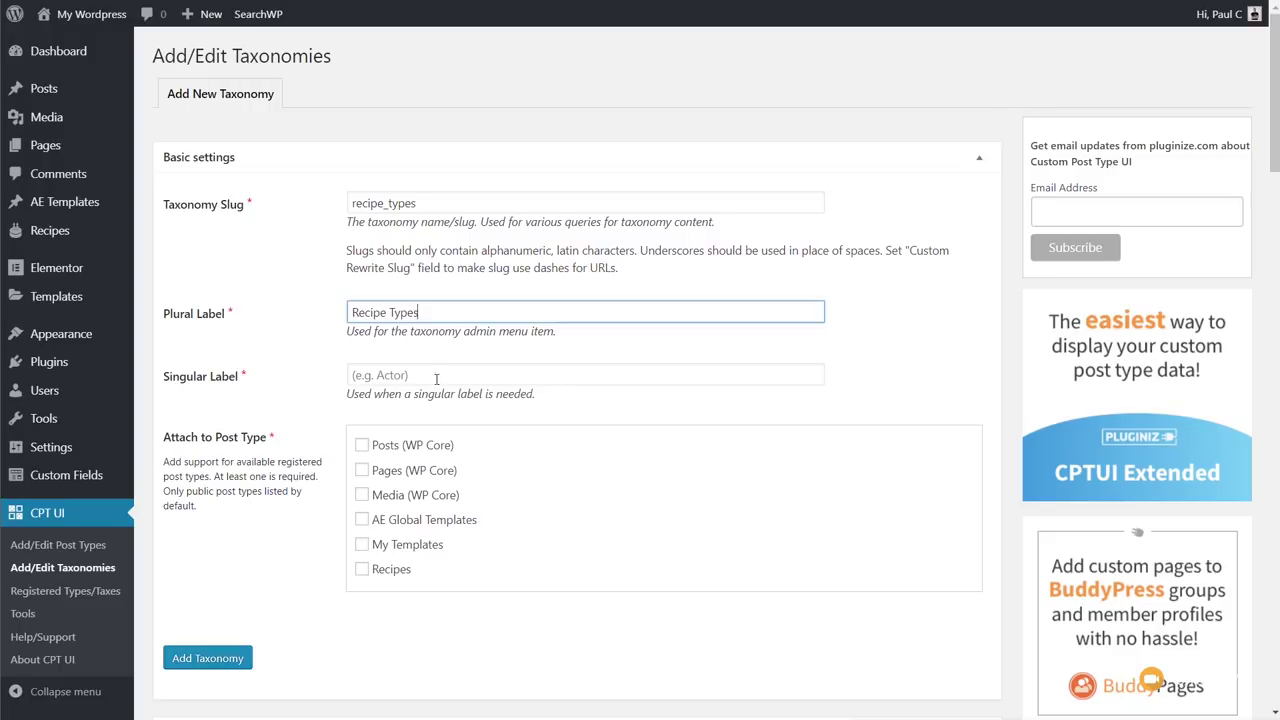
click(437, 377)
text(Recipe Types)
key(BackSpace)
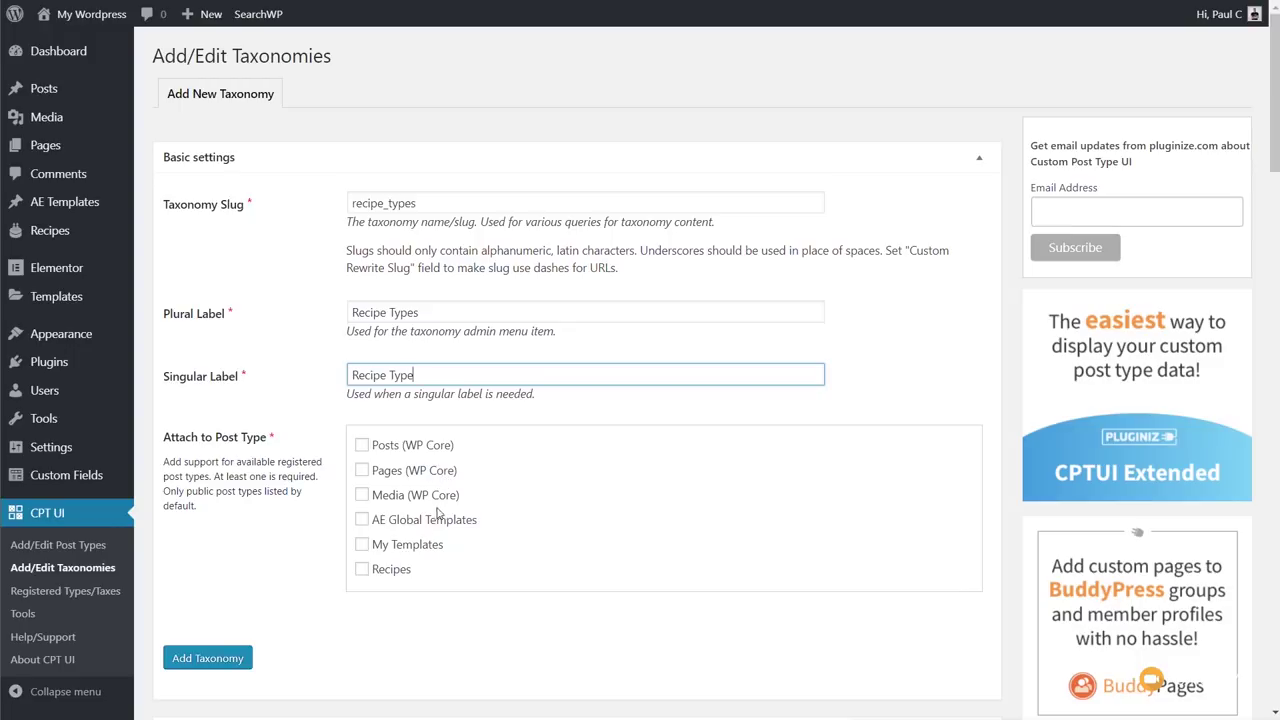
click(400, 572)
Set Hierarchical and Rewrite Hierarchical to True in the Recipe Types taxonomy's settings.
scroll(600, 562, down, 2)
scroll(600, 562, down, 2)
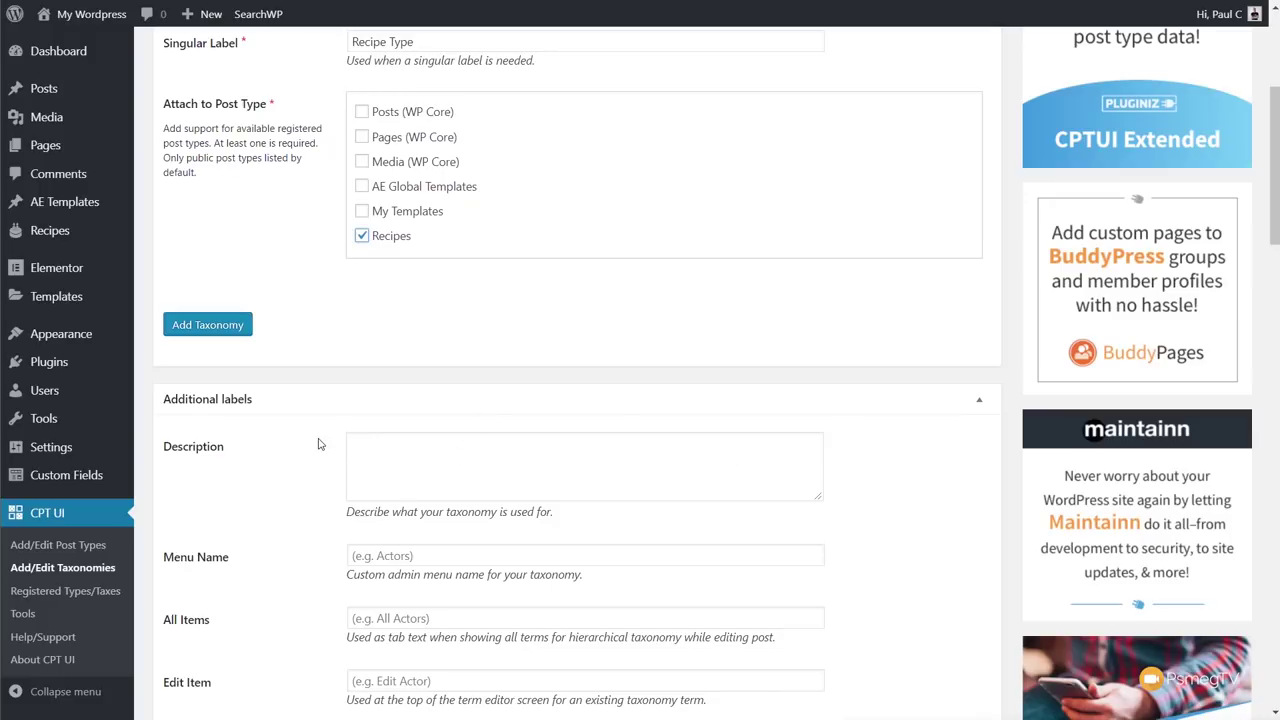
scroll(319, 444, down, 12)
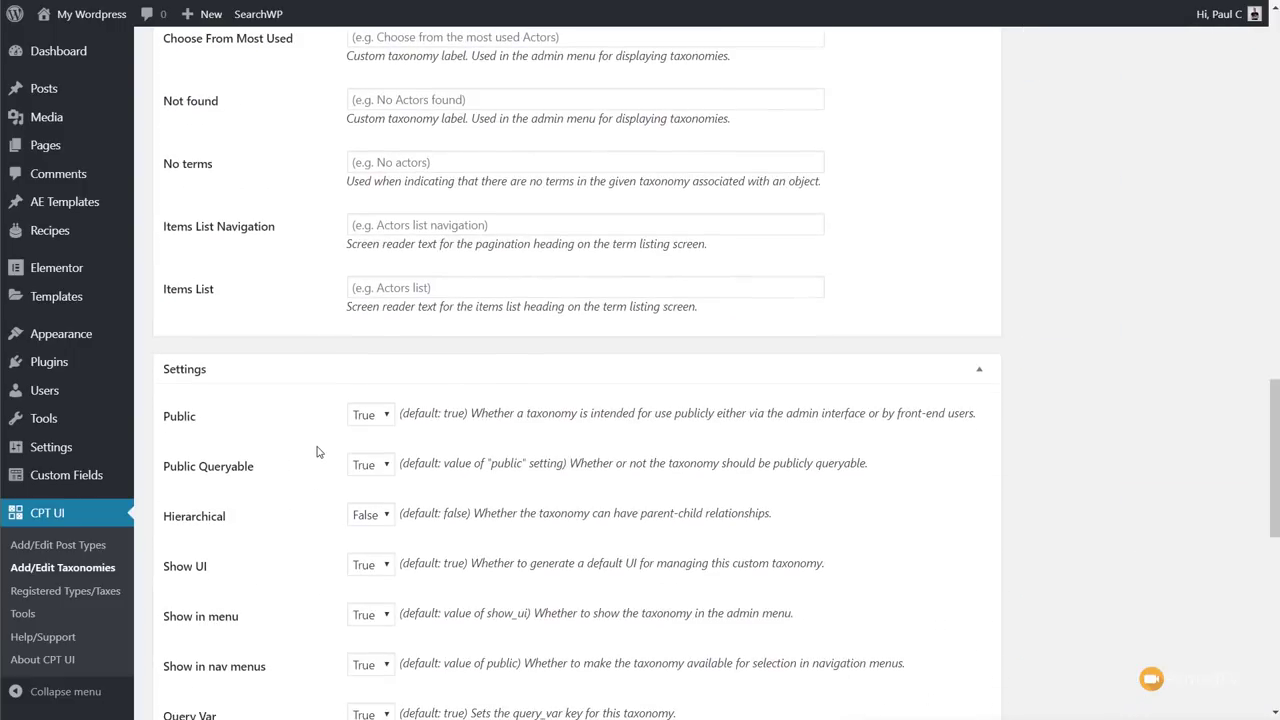
scroll(296, 410, down, 1)
scroll(296, 410, down, 4)
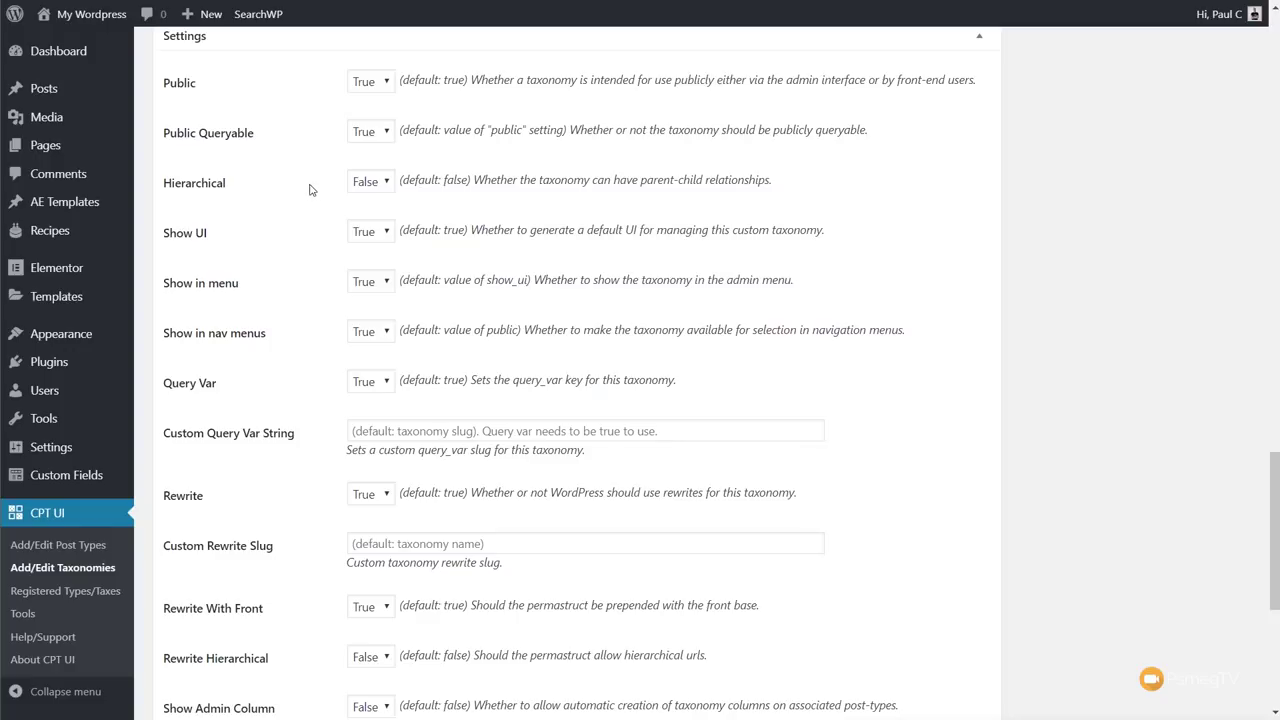
click(373, 182)
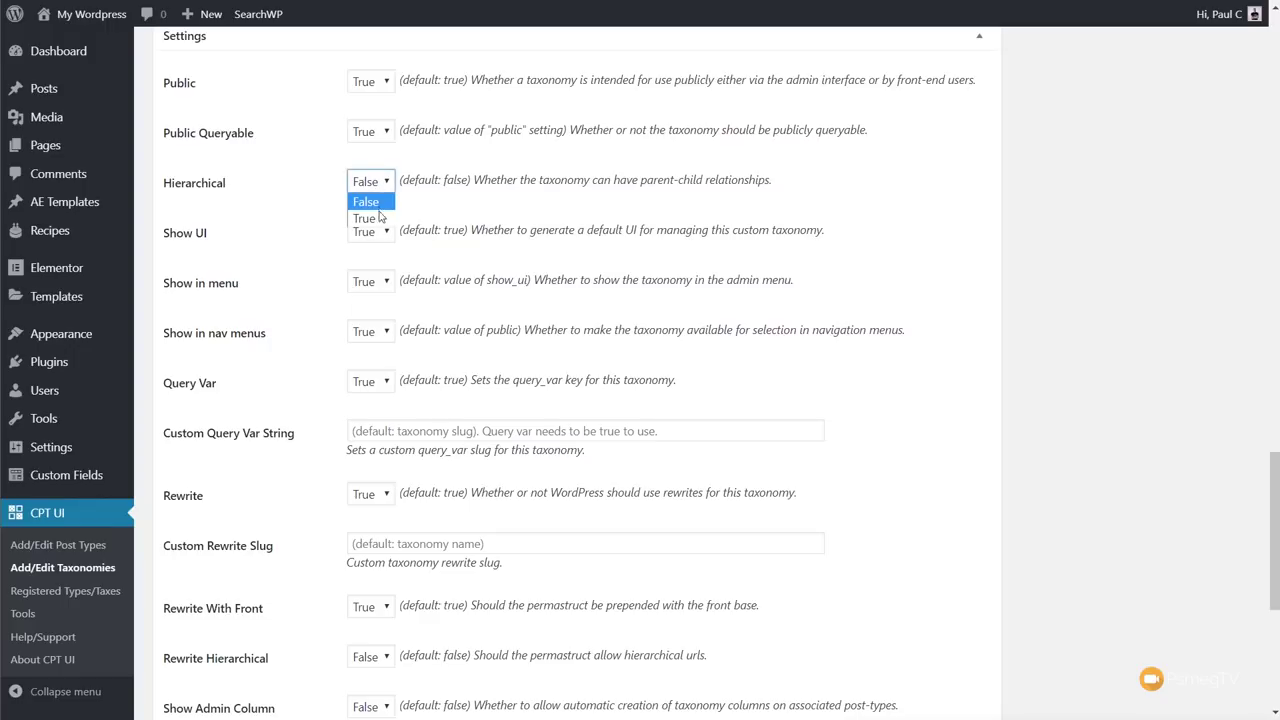
click(378, 220)
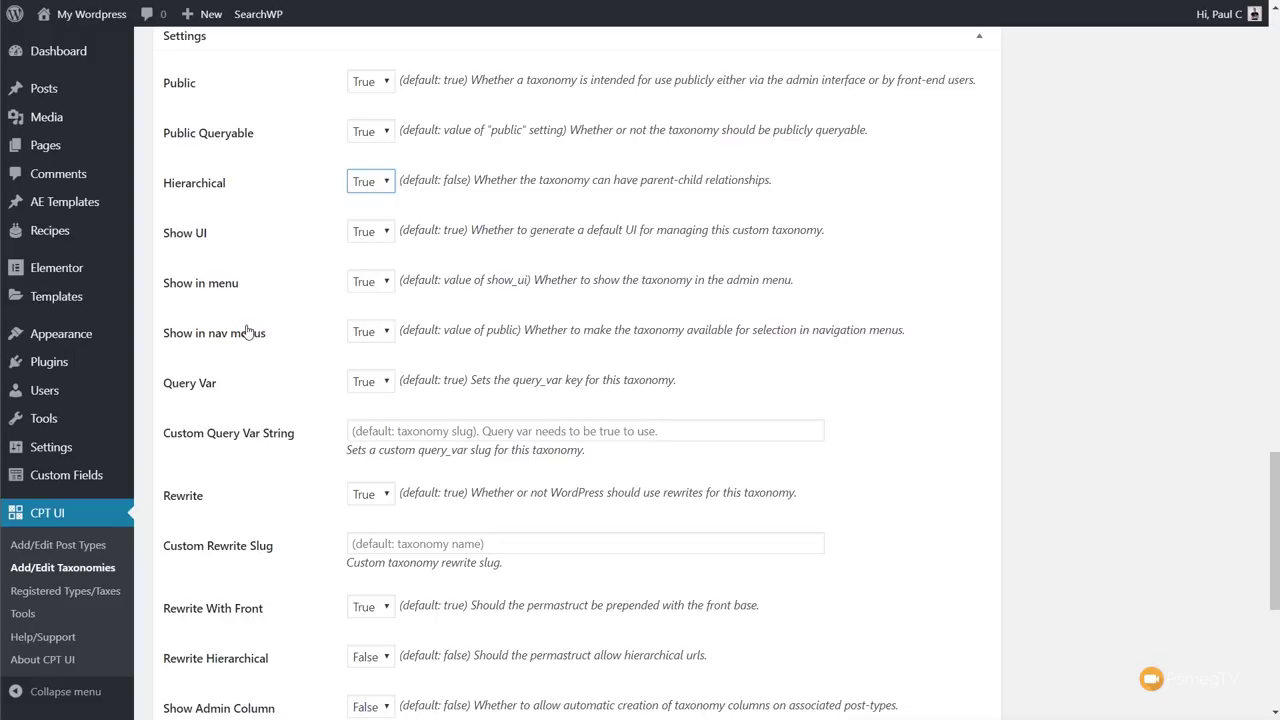
scroll(268, 400, down, 3)
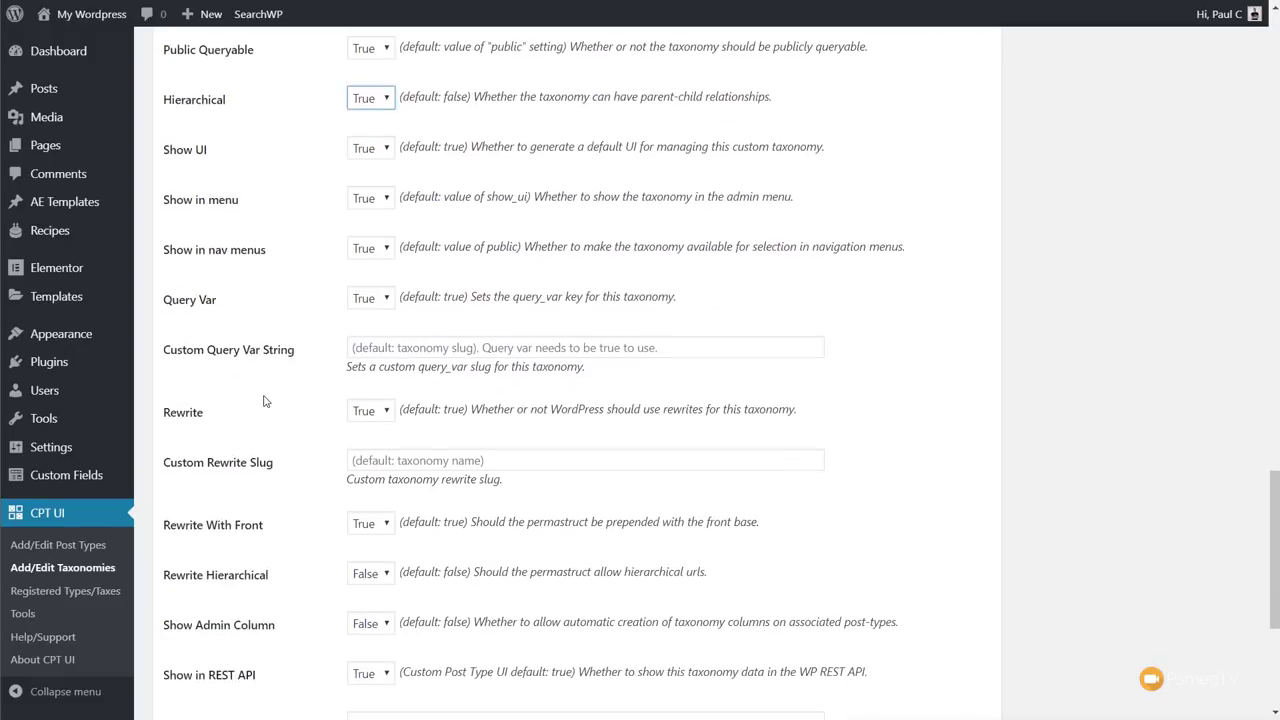
scroll(278, 408, down, 1)
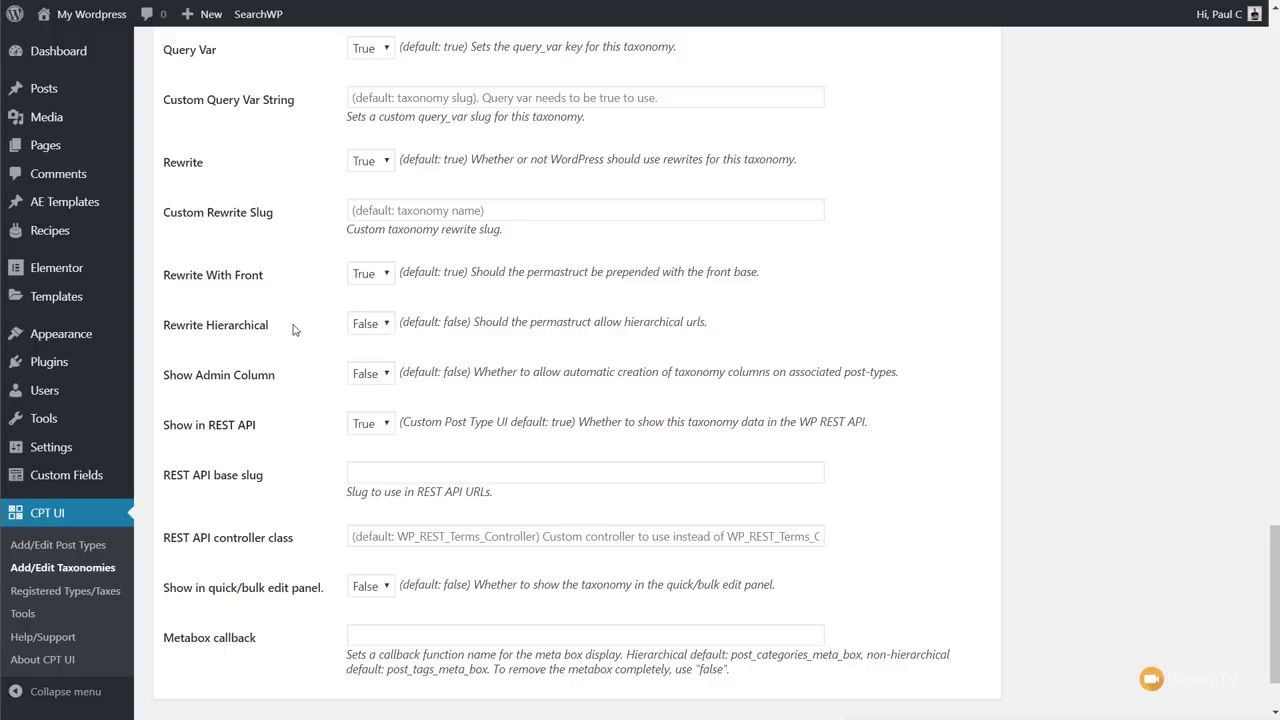
click(384, 329)
click(386, 362)
Add the Recipe Types taxonomy and check its entry under Recipes in the admin menu.
scroll(953, 389, up, 20)
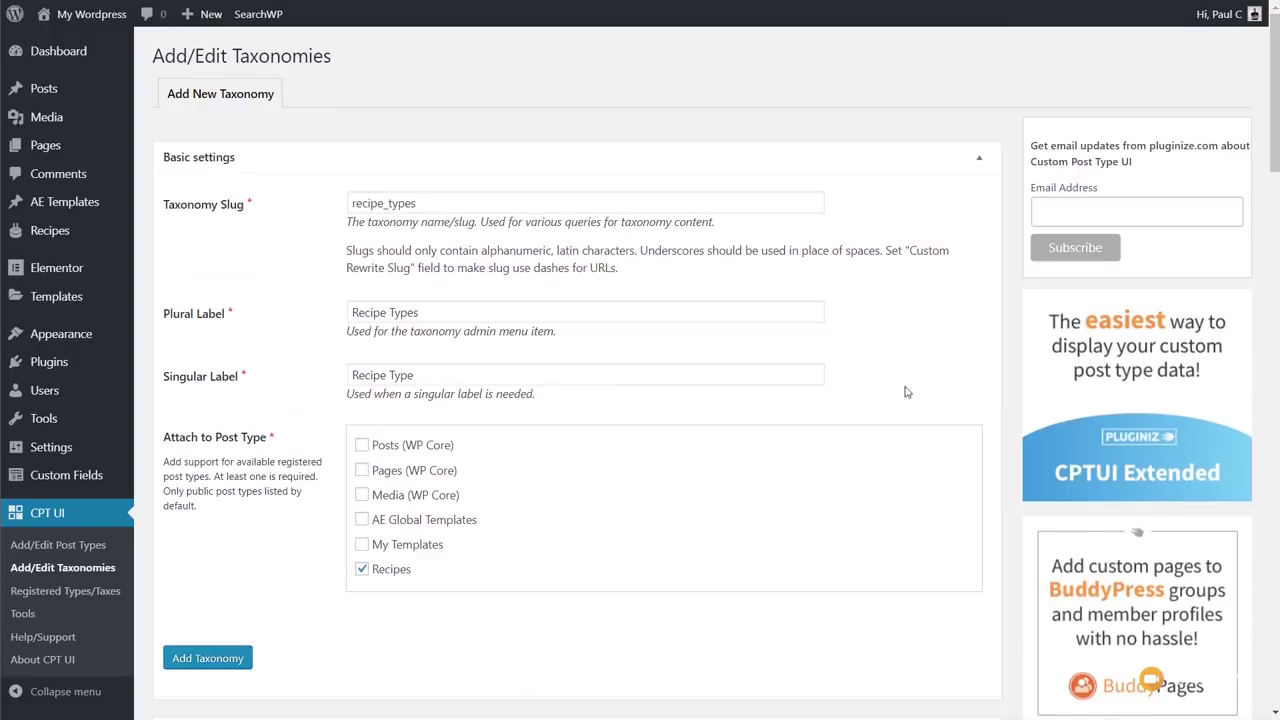
click(213, 662)
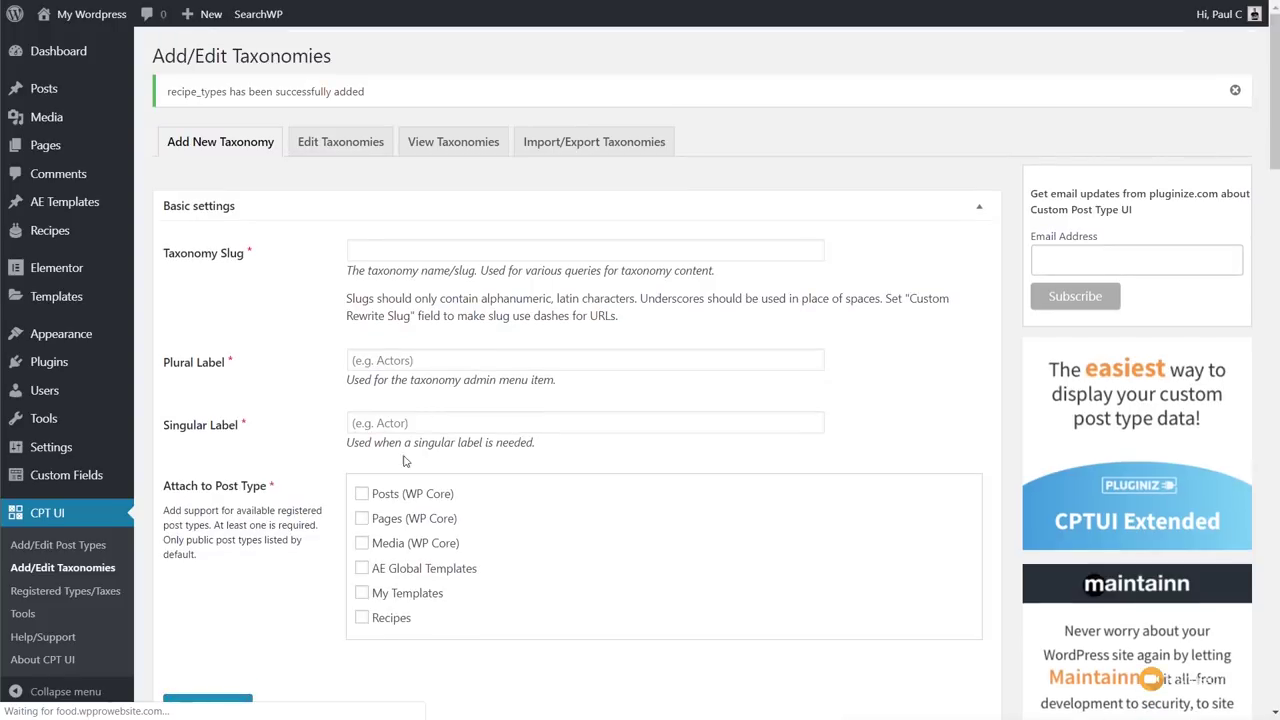
mouse_move(118, 232)
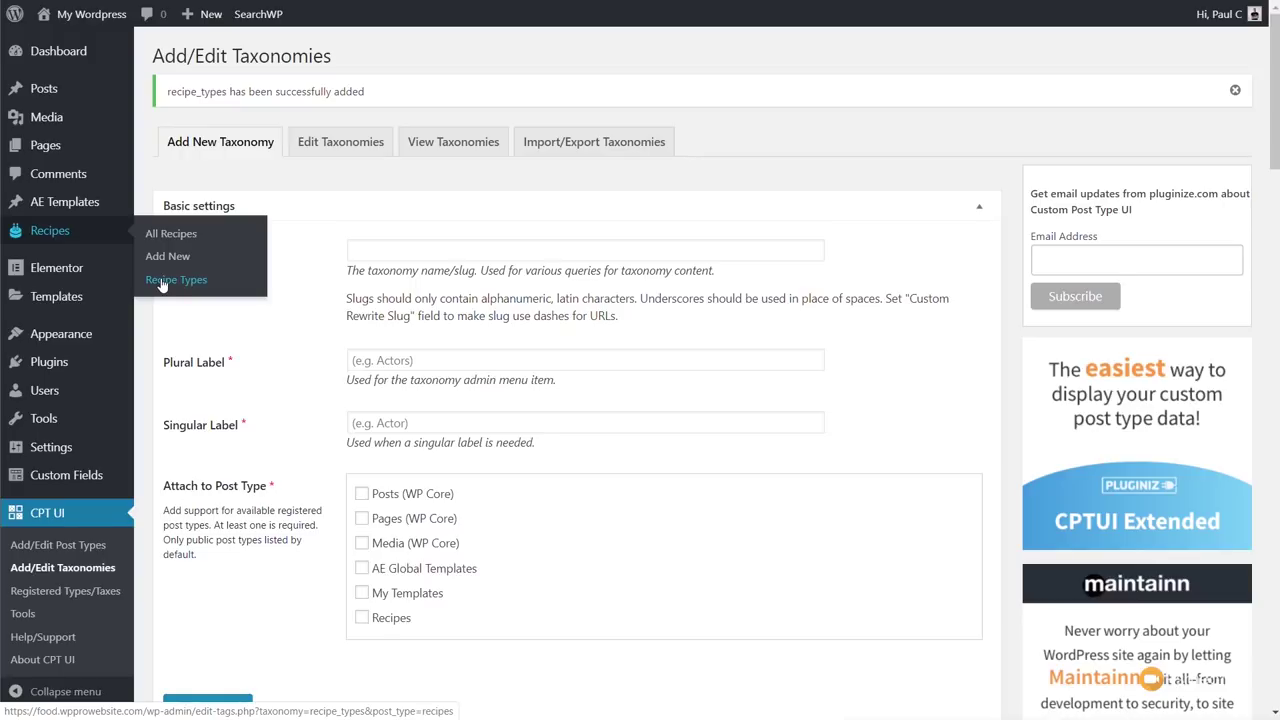
Fill in another new taxonomy with slug featured and Featured as plural and singular label, attached to the Recipes post type.
click(70, 568)
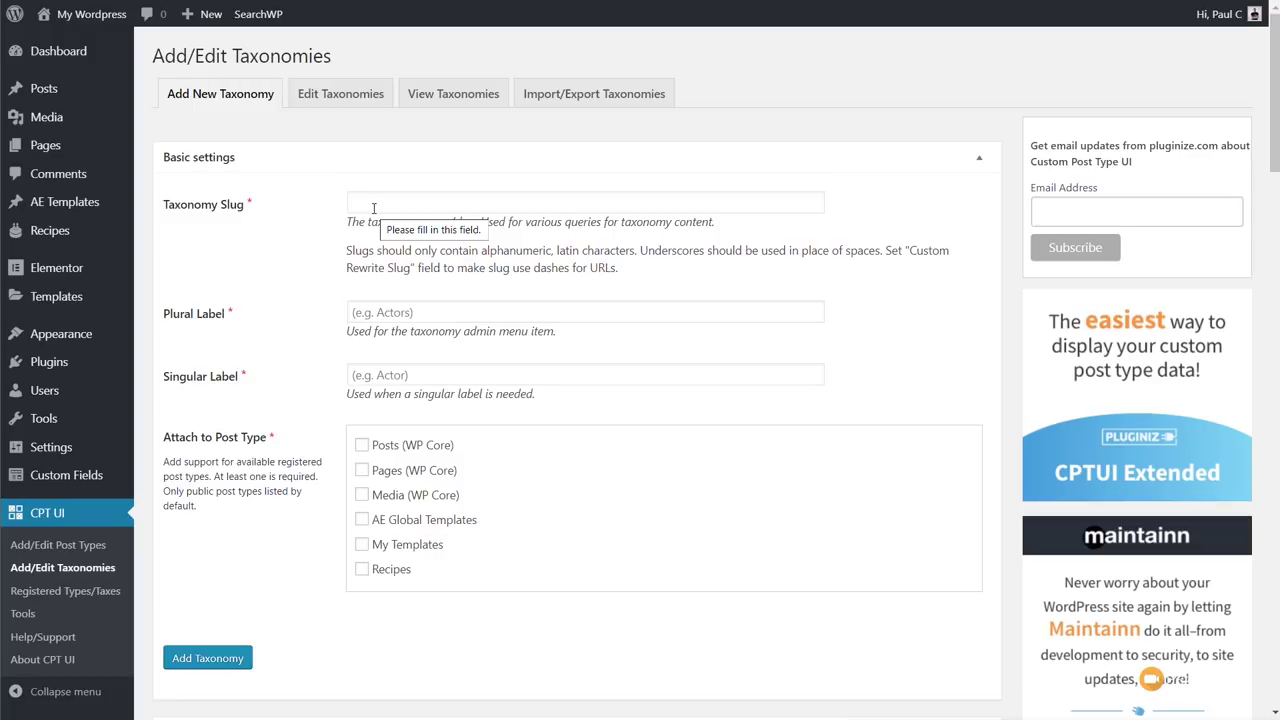
click(373, 203)
text(f)
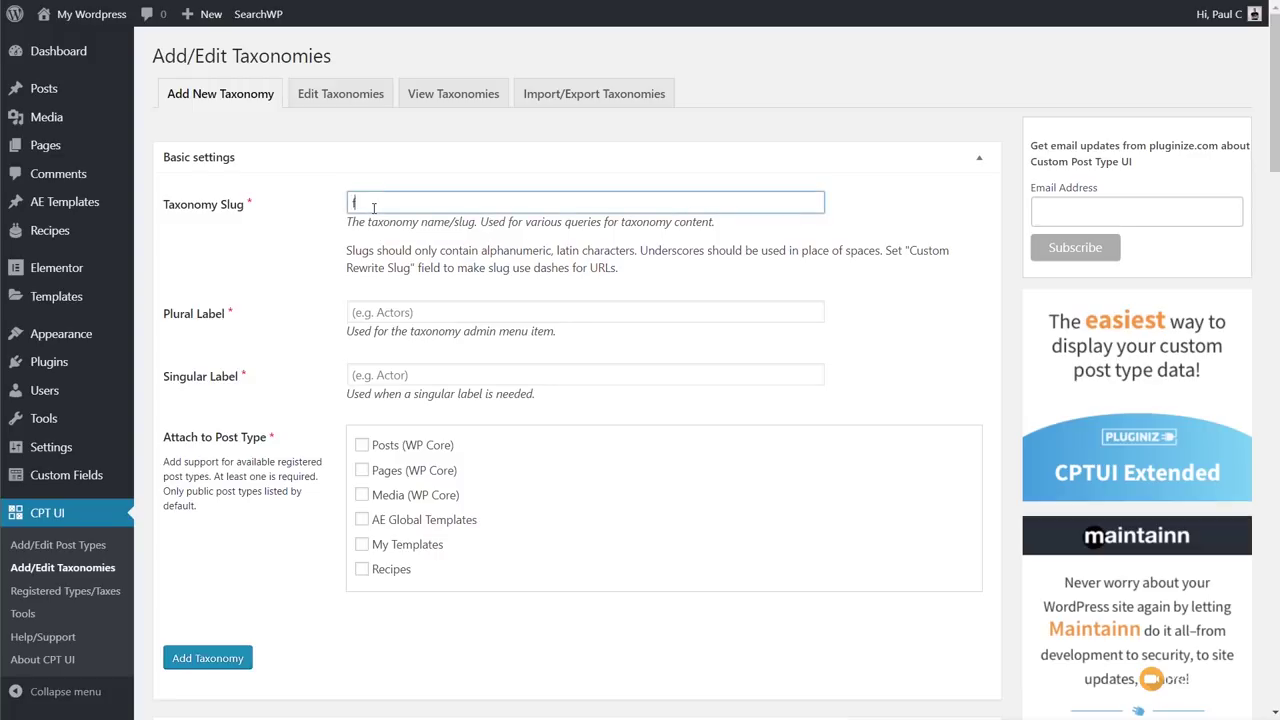
text(eatures)
text(d)
click(386, 312)
text(Featured)
drag(406, 308, 321, 311)
key(ctrl+c)
click(385, 380)
key(ctrl+v)
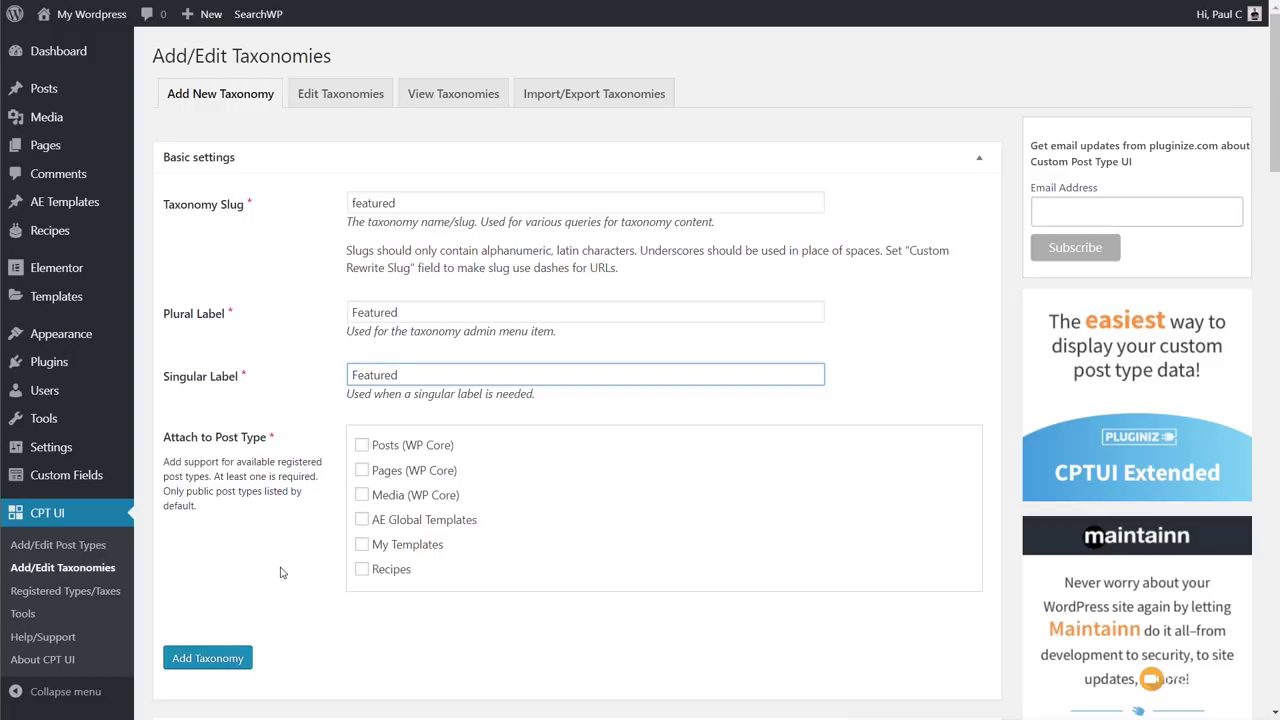
click(363, 570)
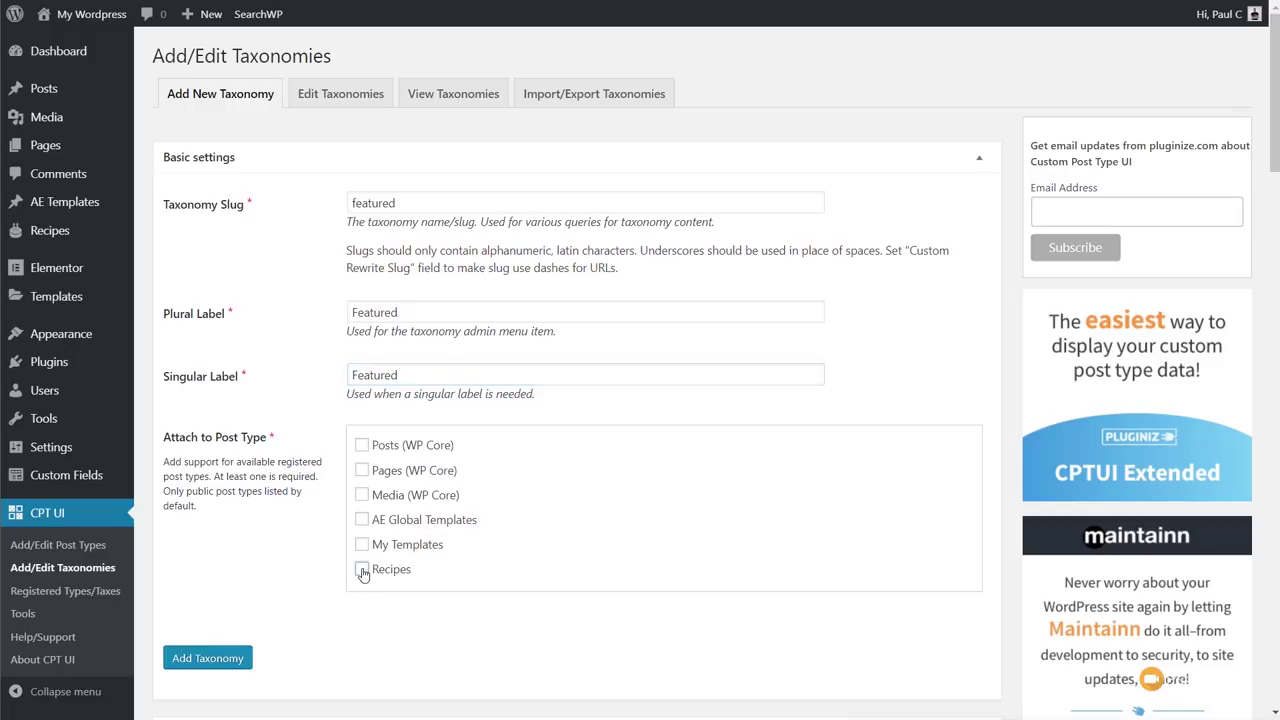
Set Hierarchical and Rewrite Hierarchical to True in the Featured taxonomy's settings.
scroll(548, 612, down, 4)
scroll(548, 607, down, 15)
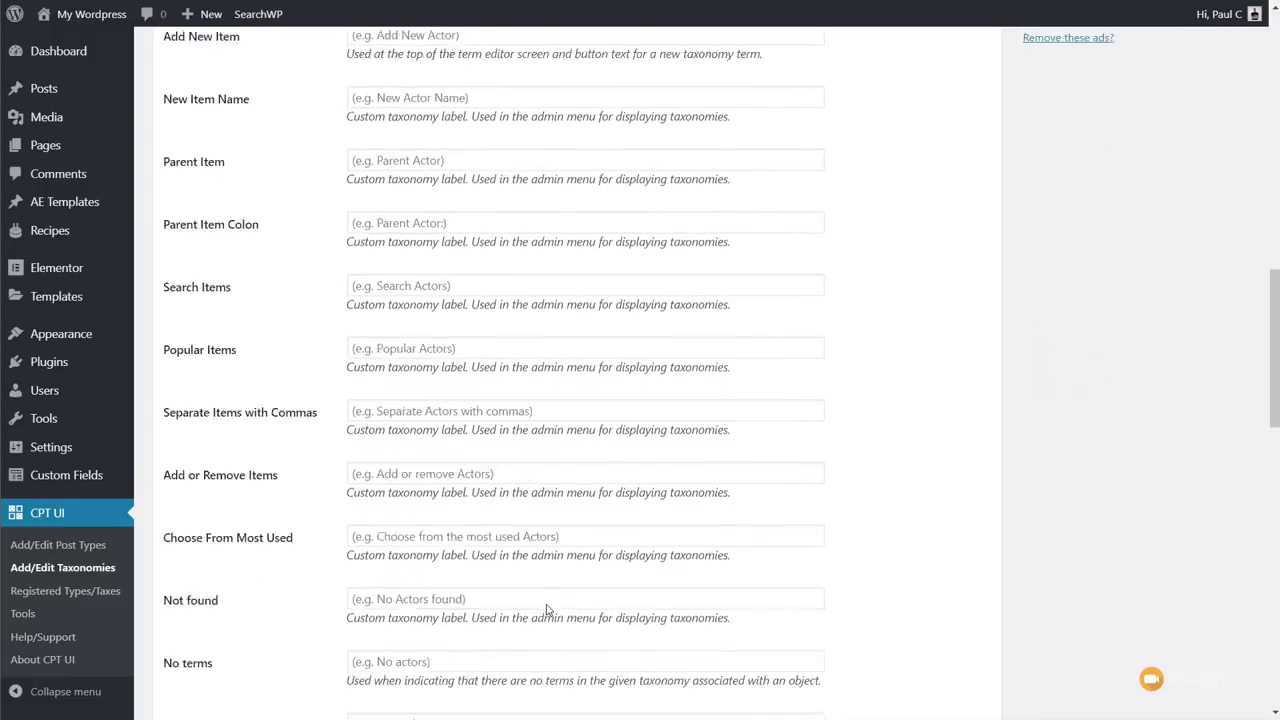
scroll(548, 609, down, 1)
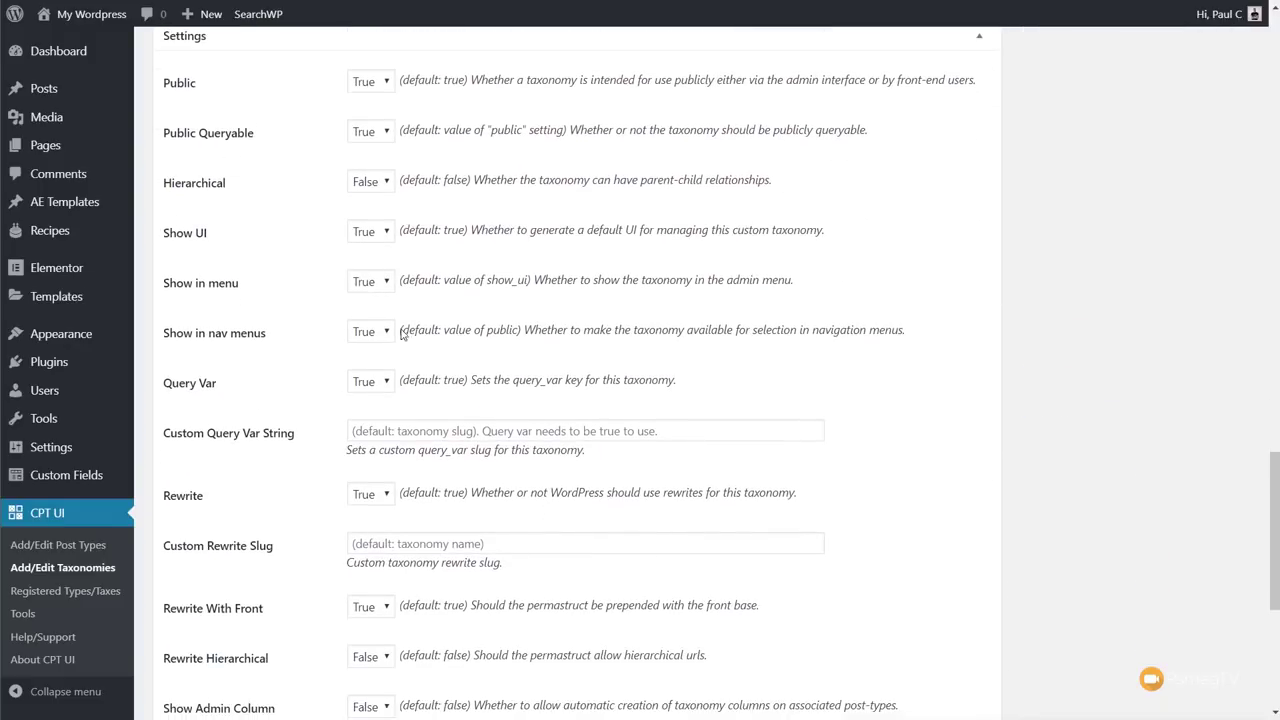
click(370, 181)
click(365, 218)
scroll(571, 517, down, 2)
click(385, 492)
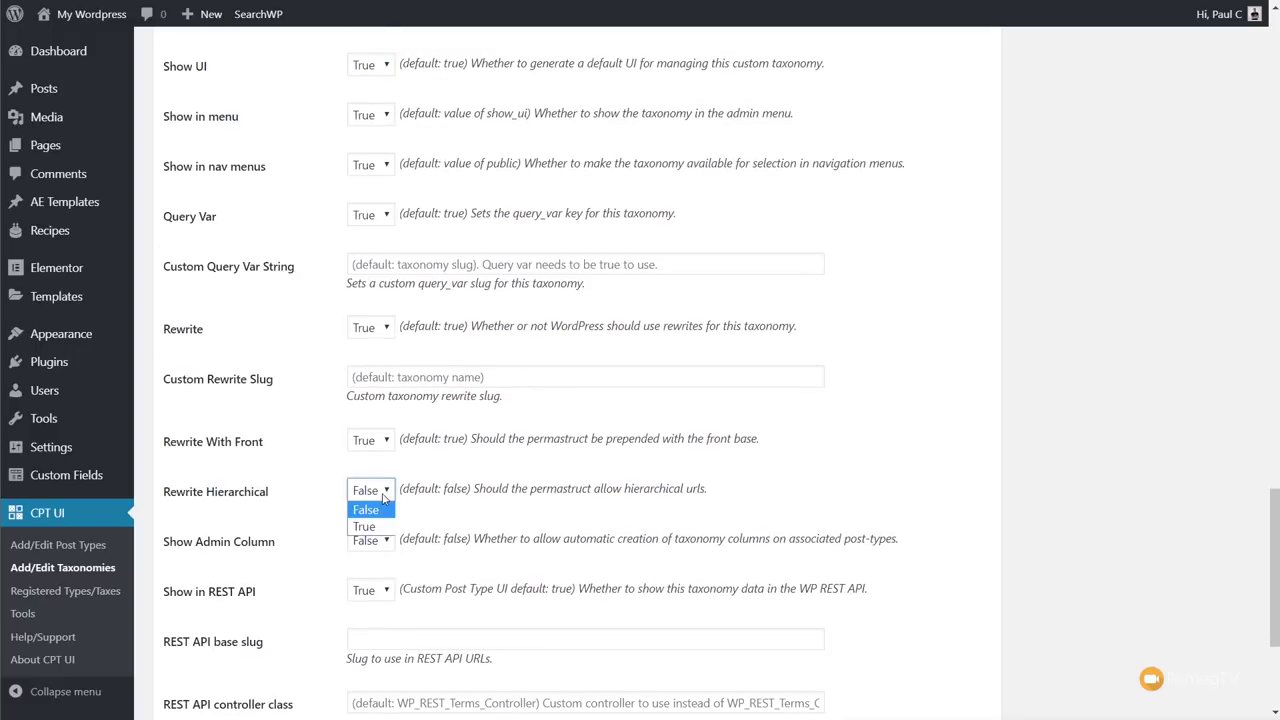
click(385, 517)
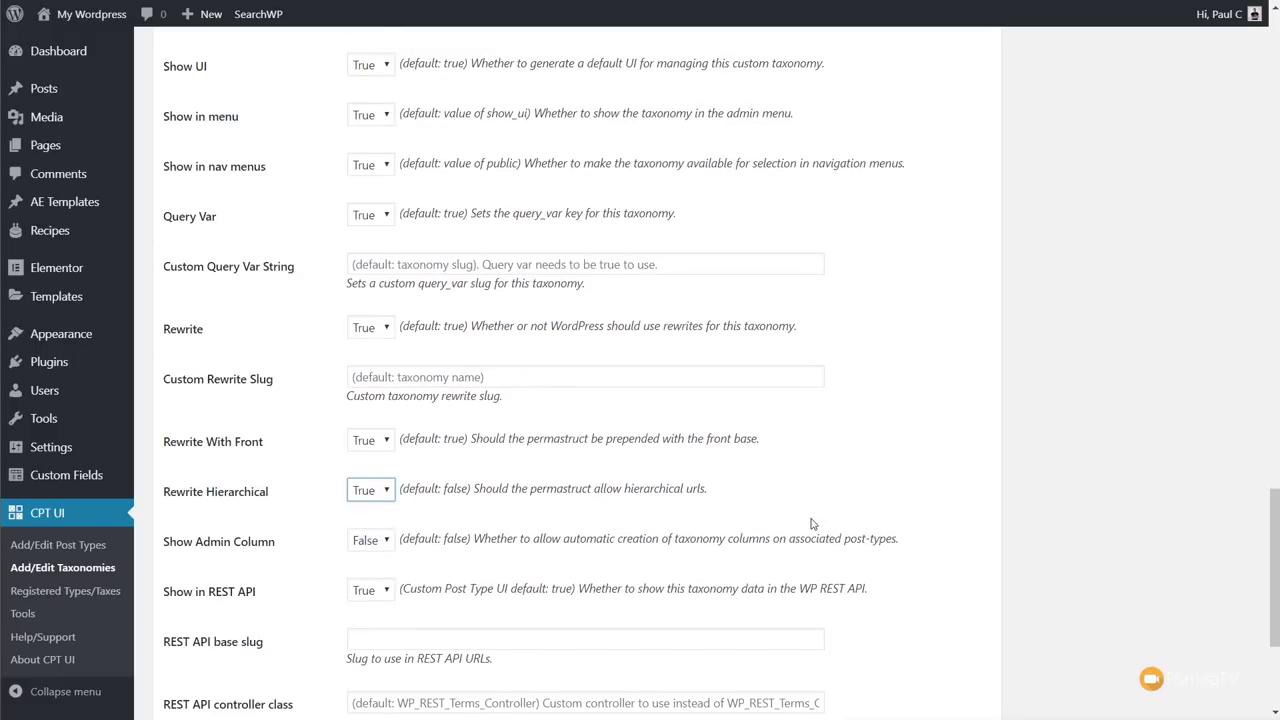
Add the Featured taxonomy and check its entry under Recipes in the admin menu.
scroll(815, 522, down, 2)
scroll(824, 521, down, 1)
click(214, 637)
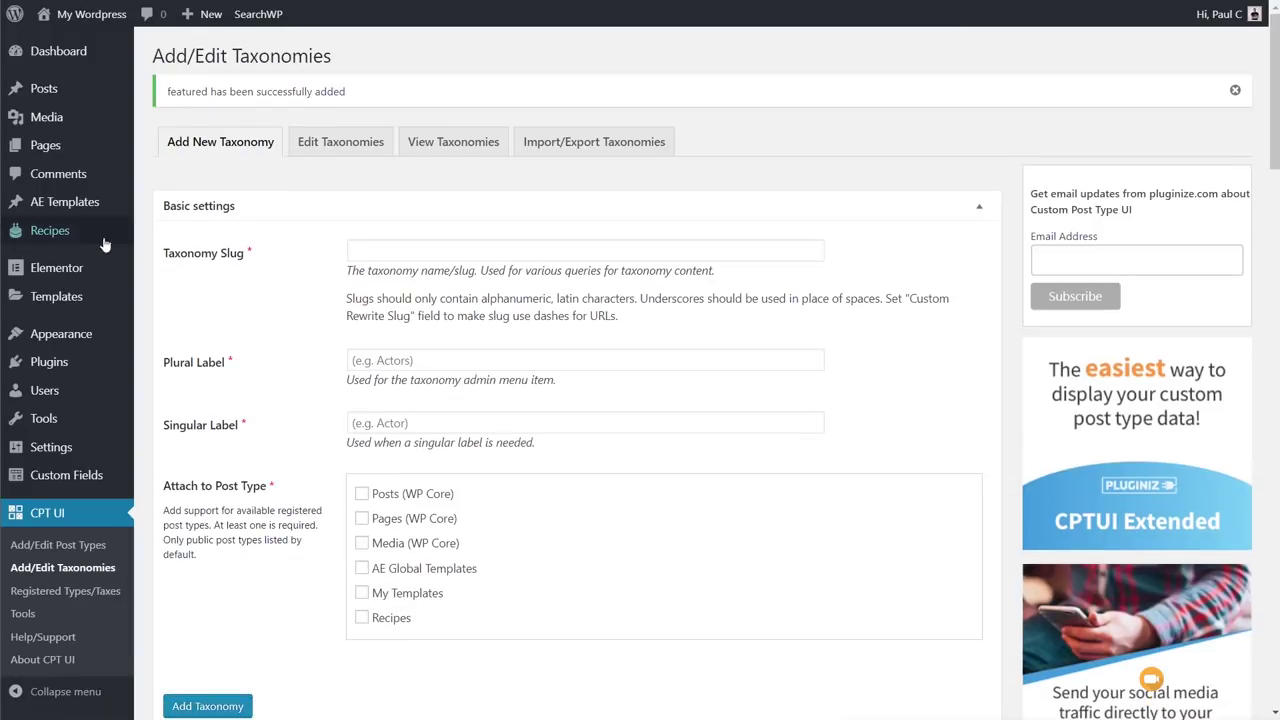
mouse_move(64, 240)
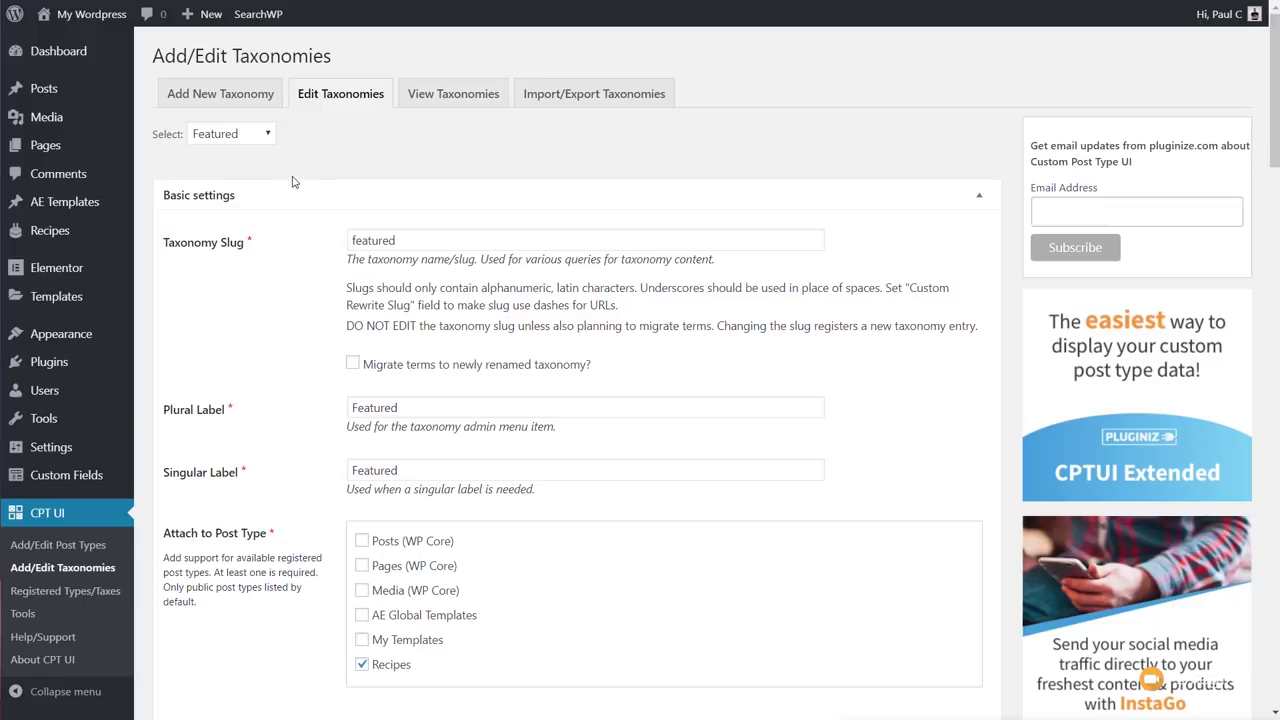
Look through the Featured taxonomy's edit form, from its basic settings down to the save and delete options.
scroll(435, 190, down, 1)
scroll(435, 190, down, 15)
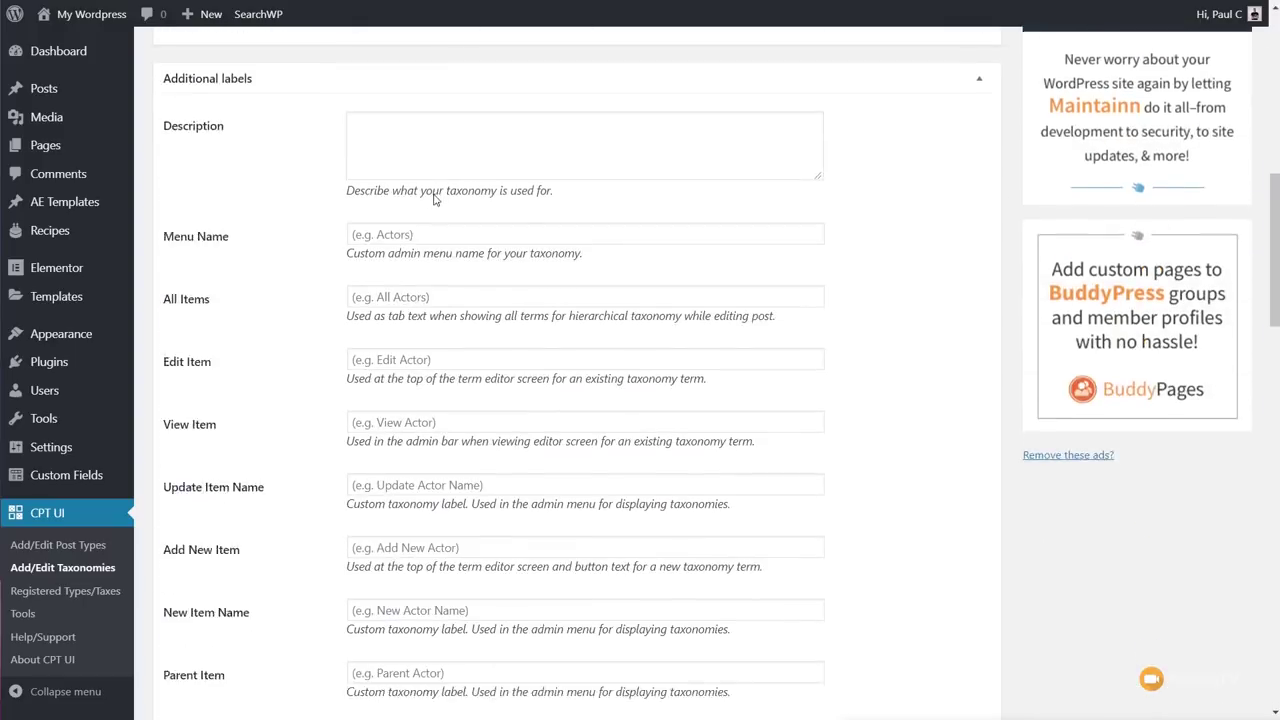
scroll(424, 228, down, 5)
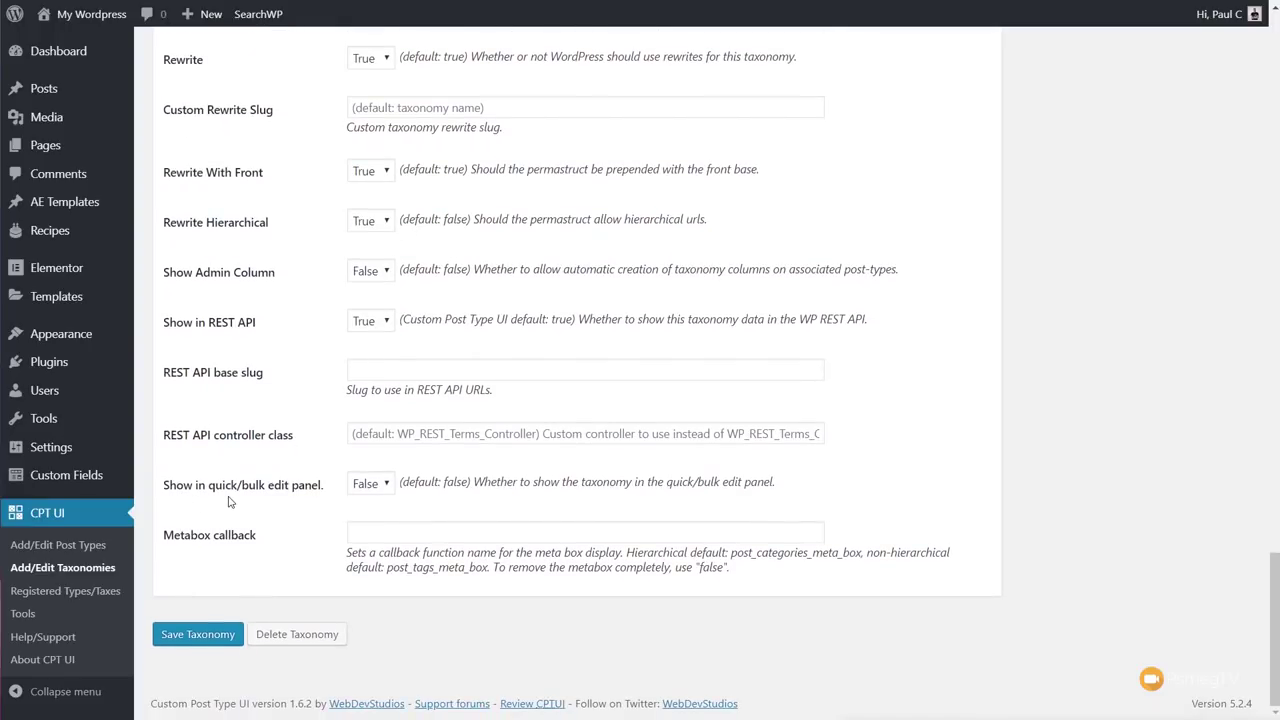
Set Show in quick/bulk edit panel to True for the Featured taxonomy and save it.
click(389, 486)
click(382, 517)
click(198, 634)
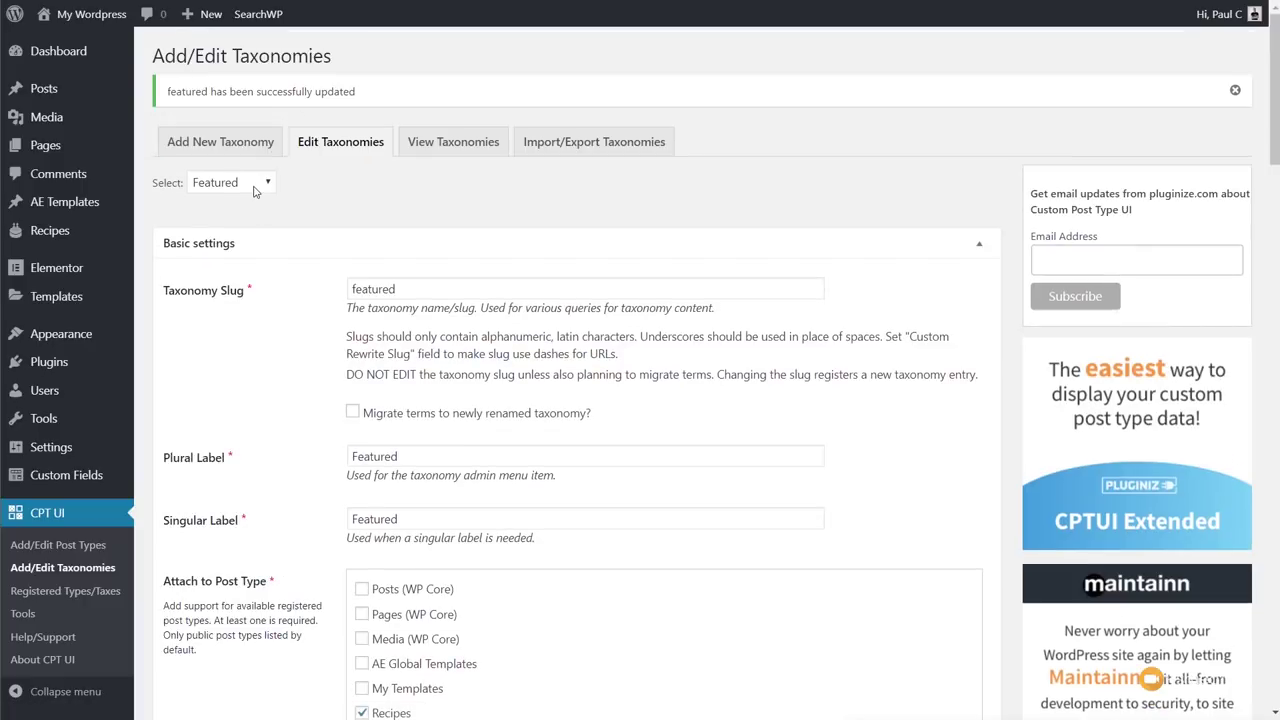
Switch to editing the Recipe Types taxonomy, set Show in quick/bulk edit panel to True and save it.
click(266, 182)
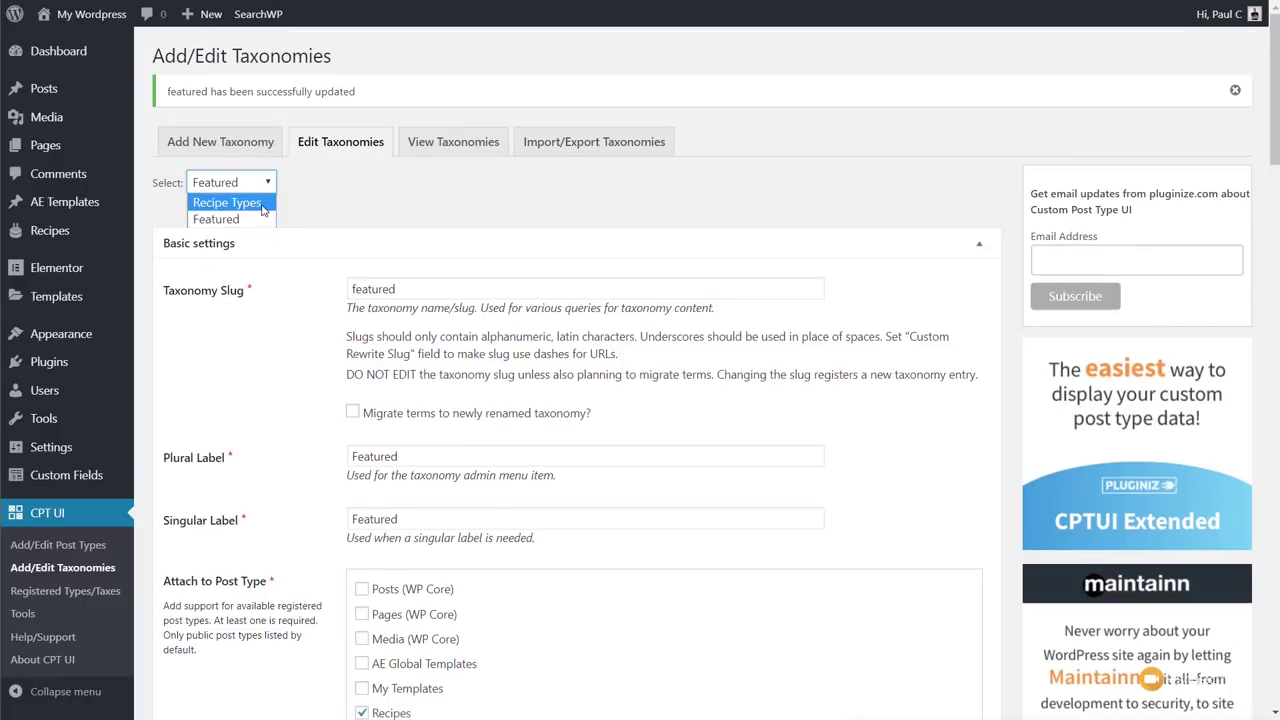
click(232, 203)
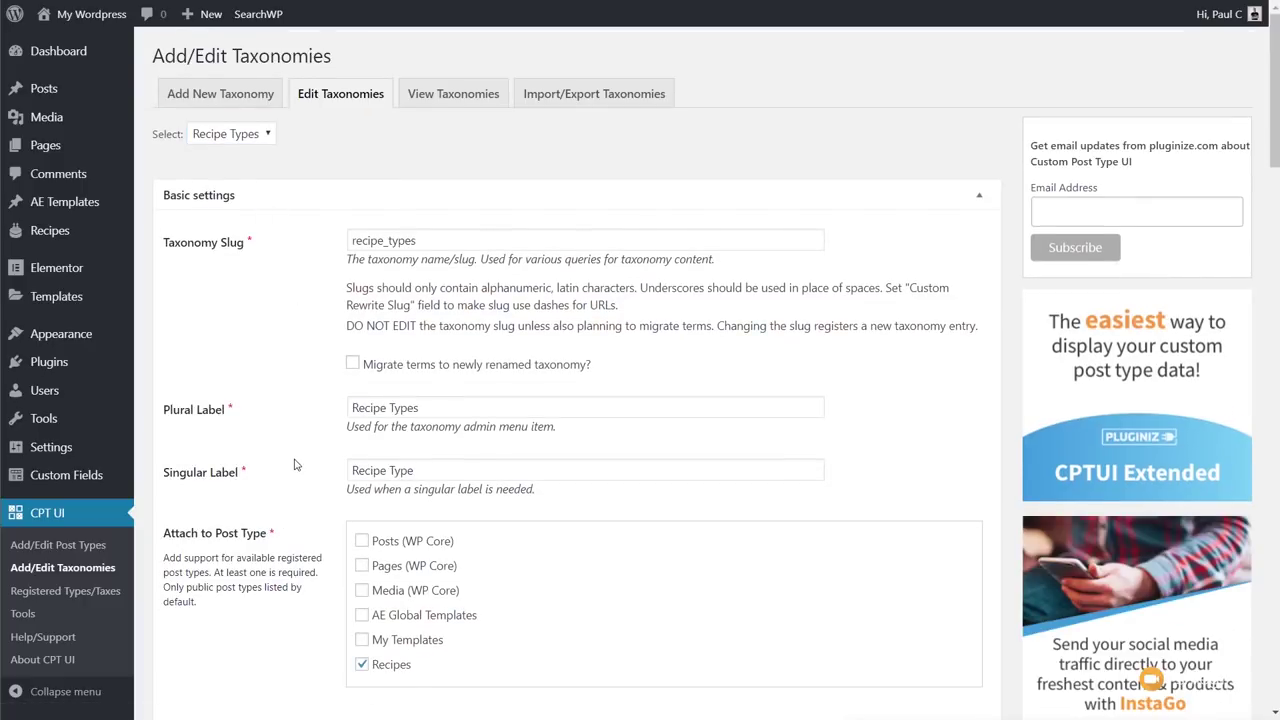
scroll(295, 464, down, 20)
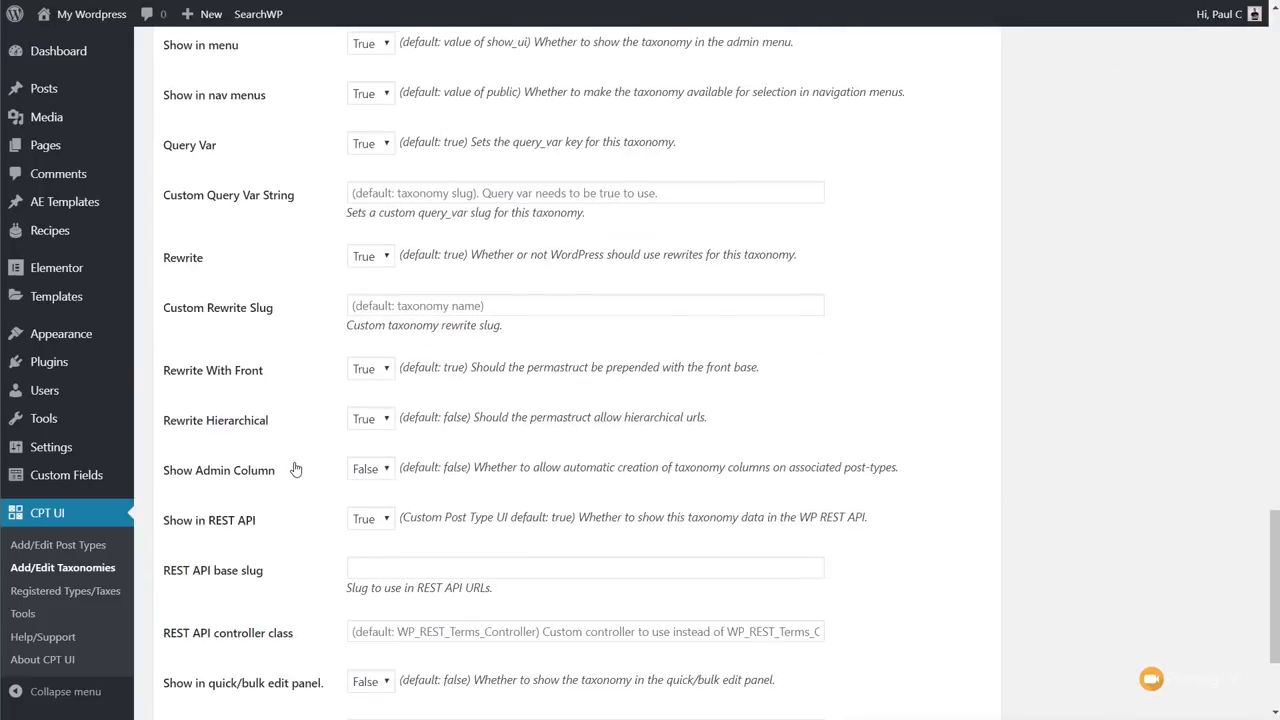
scroll(295, 468, down, 2)
click(376, 486)
click(376, 519)
click(192, 638)
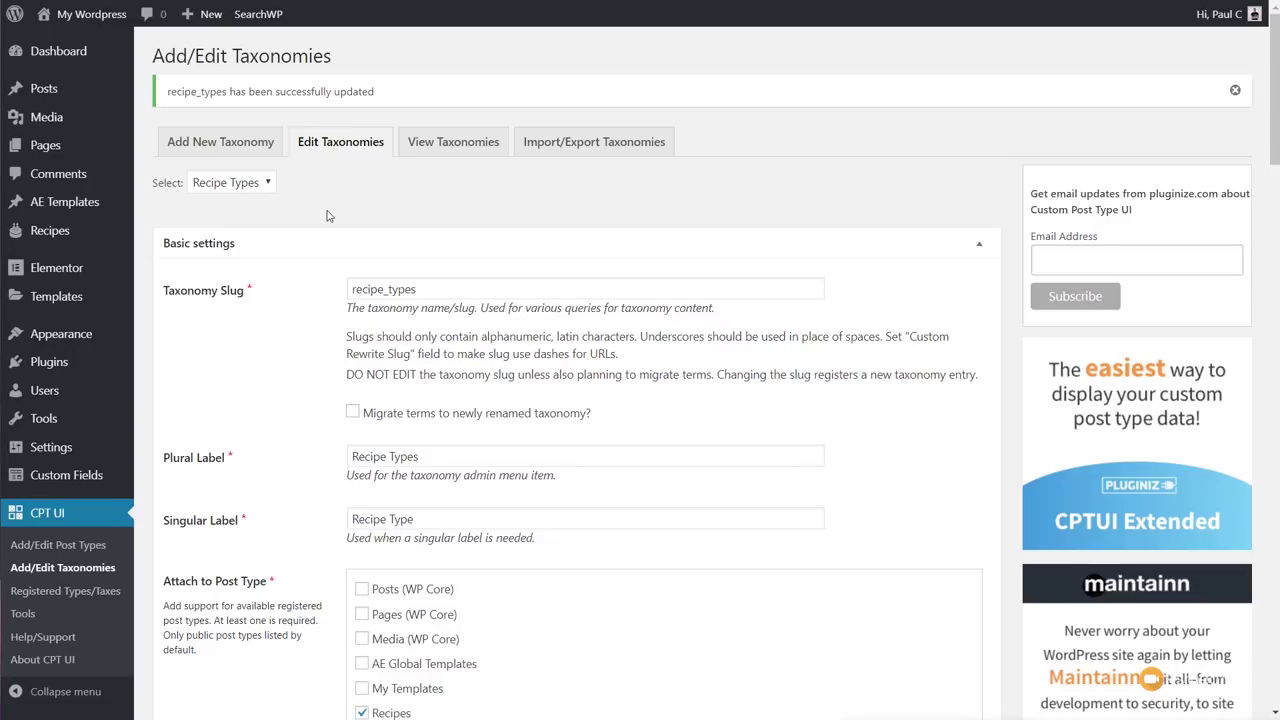
Start a new custom field group titled Recipe and show it when Post Type is equal to Recipe.
mouse_move(70, 487)
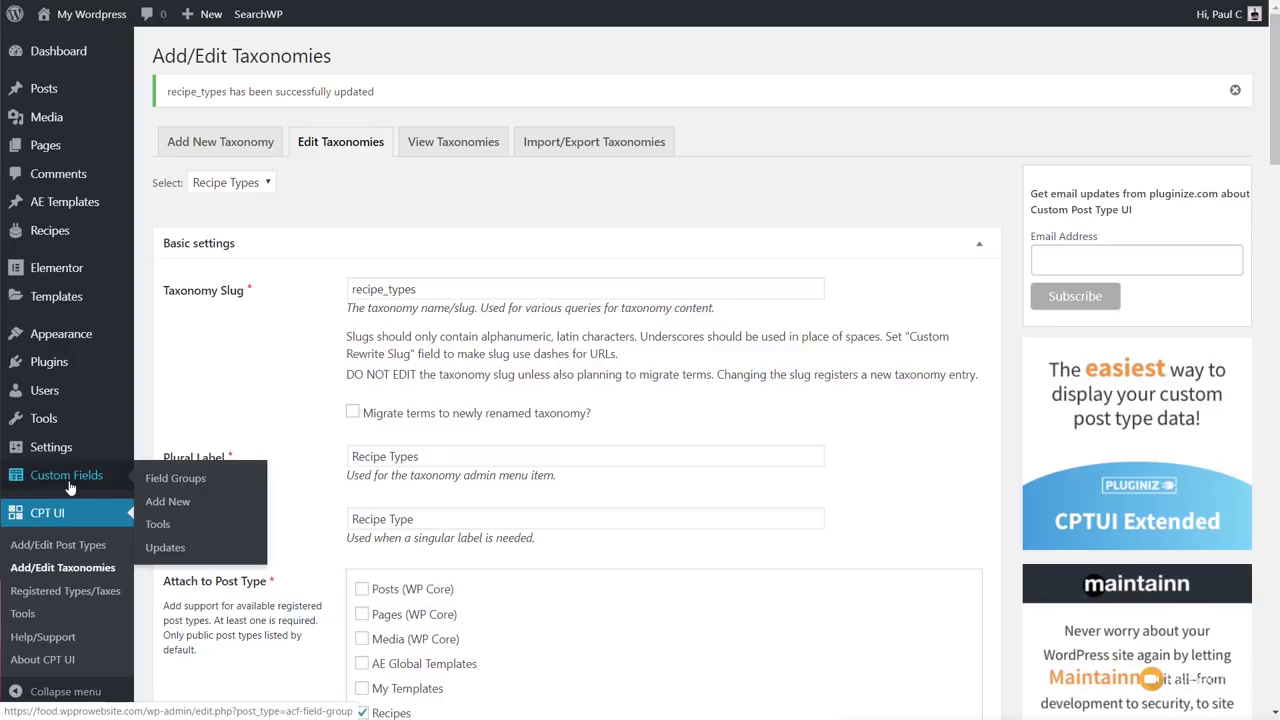
click(180, 505)
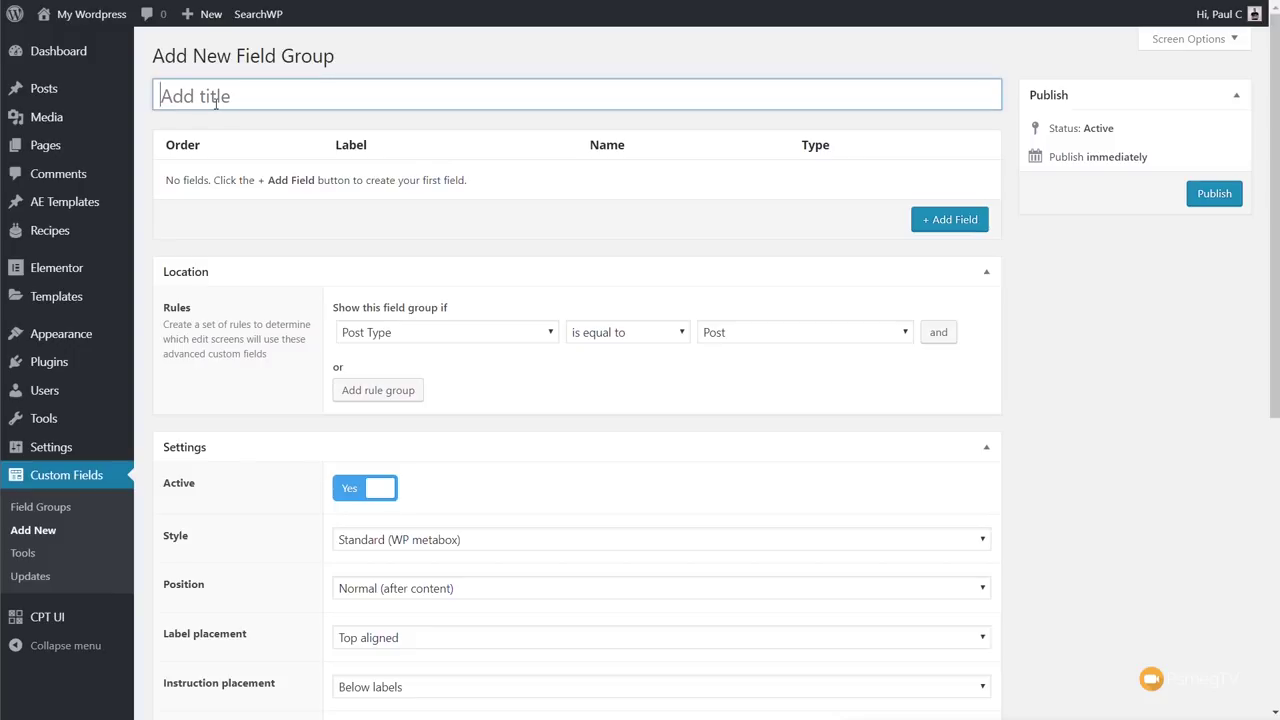
text(Recipe)
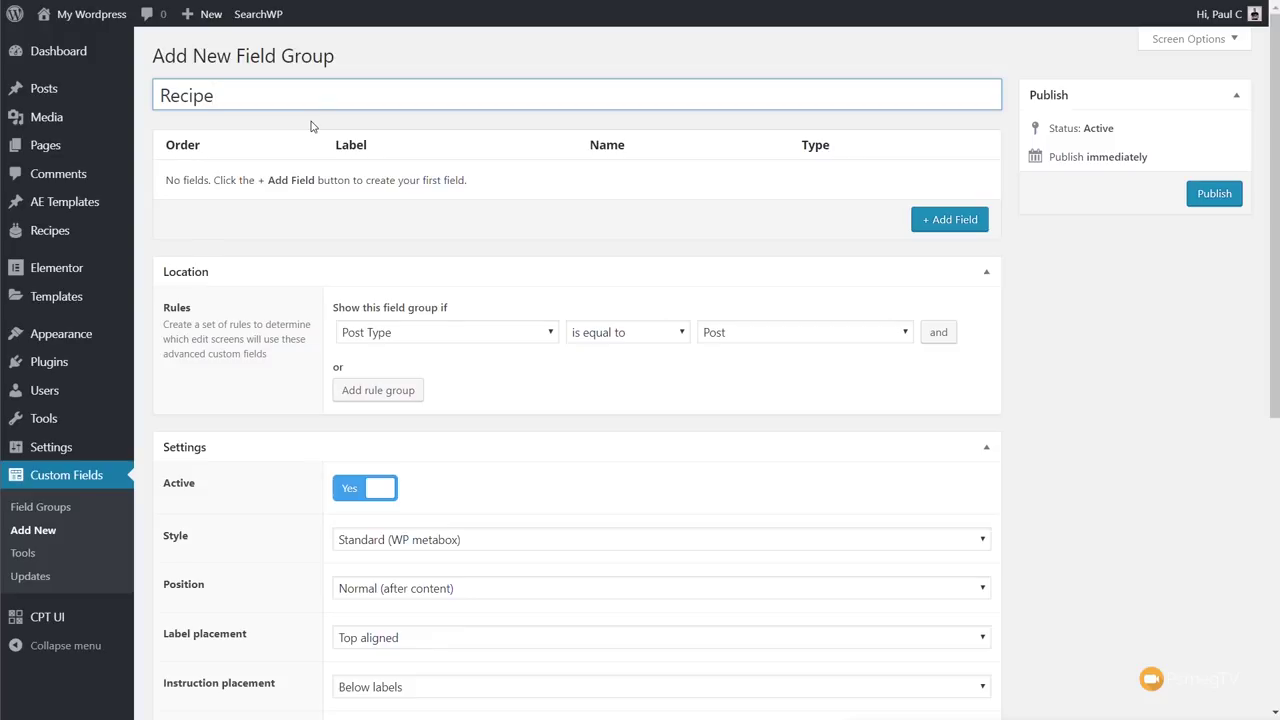
mouse_move(60, 101)
click(758, 341)
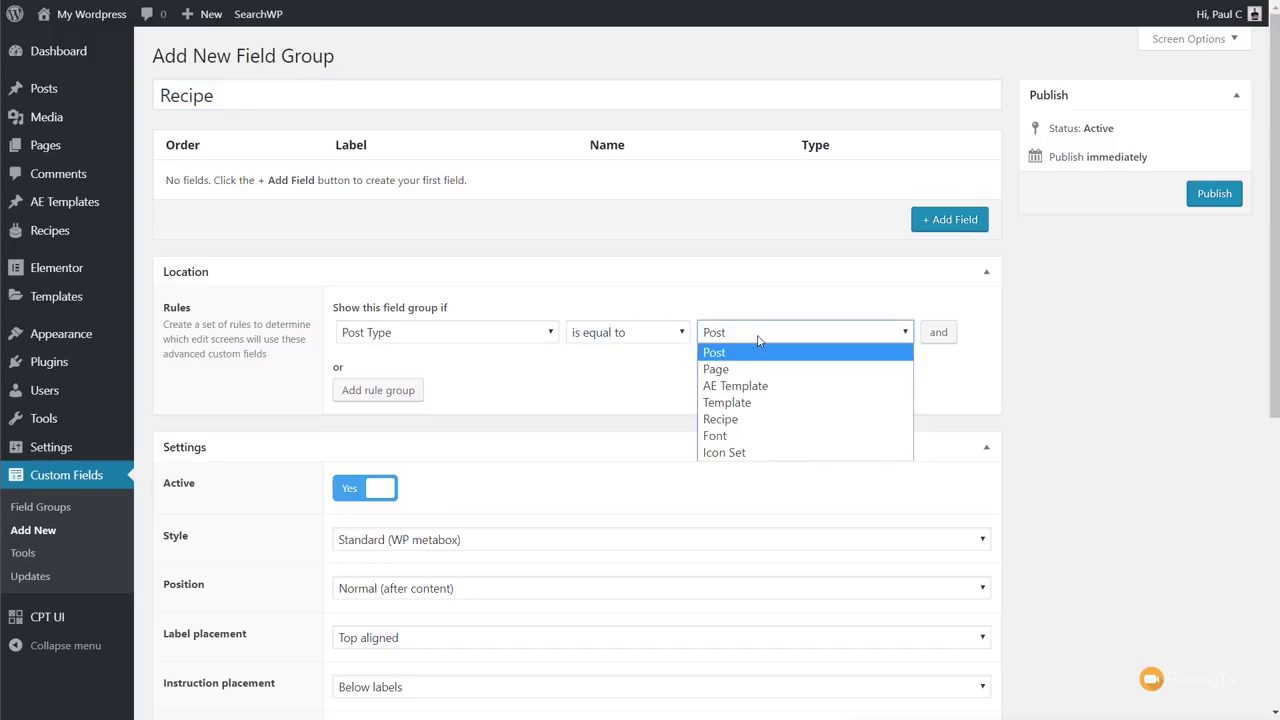
click(748, 419)
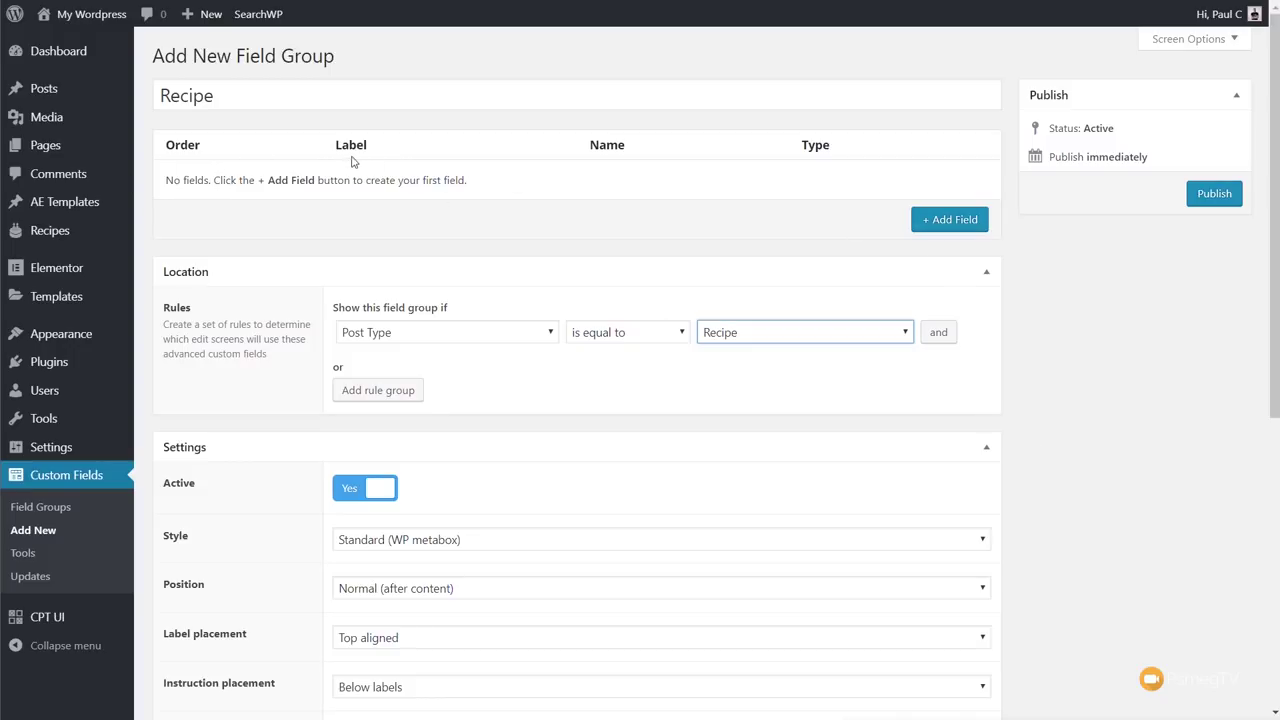
Add a field labelled Preparation Time with the name preparation_time and Text as its field type.
click(950, 220)
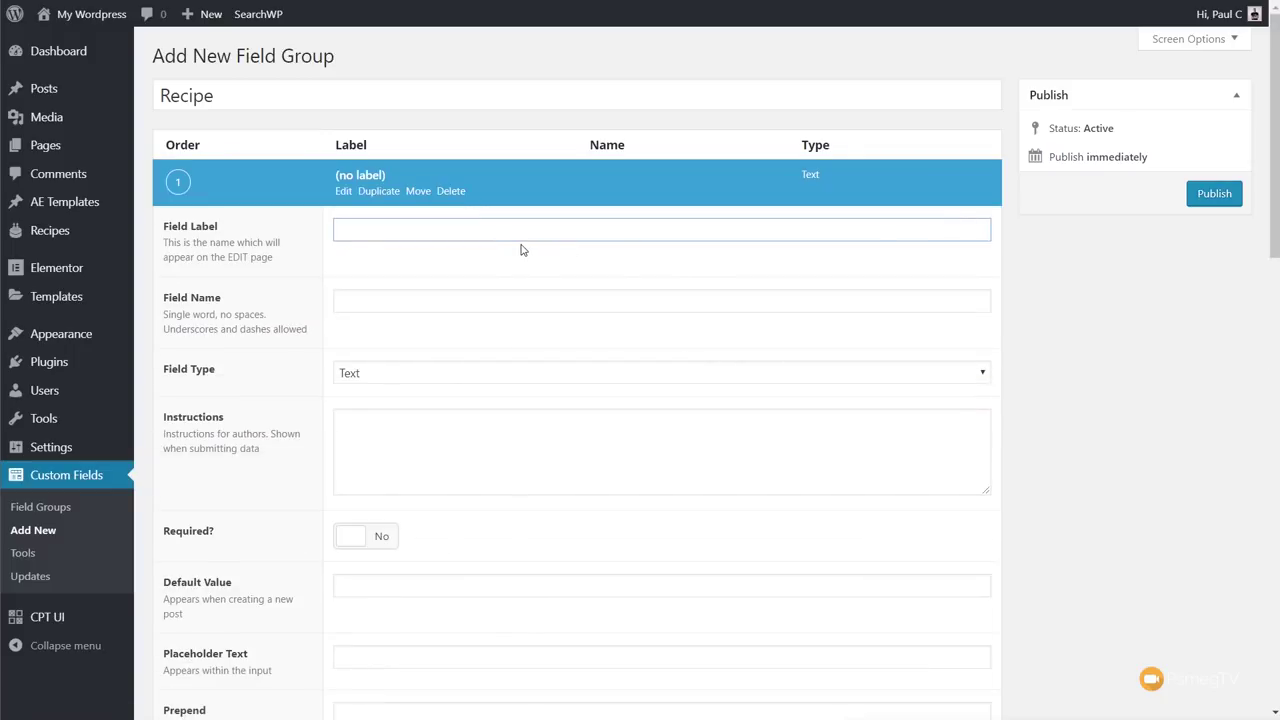
text(Pre)
text(pe)
text(ration Time)
click(460, 301)
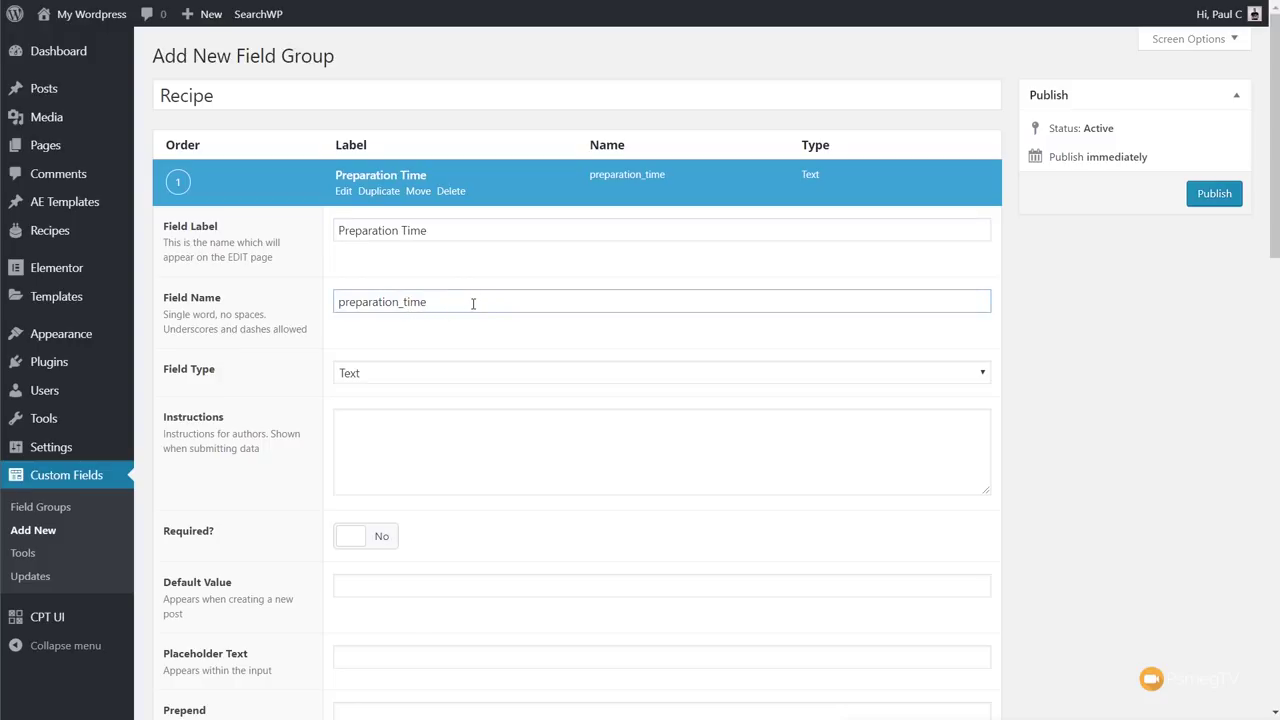
click(419, 380)
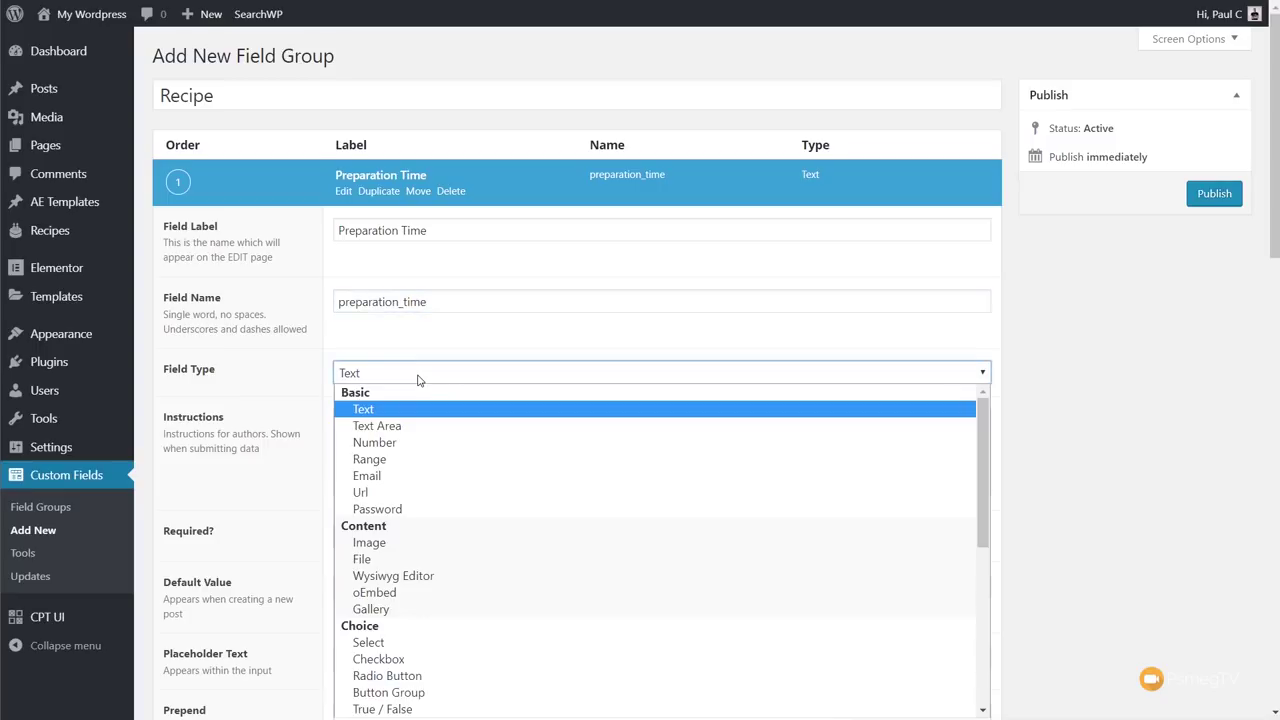
mouse_move(975, 435)
mouse_down()
mouse_move(1015, 603)
mouse_move(993, 430)
mouse_up()
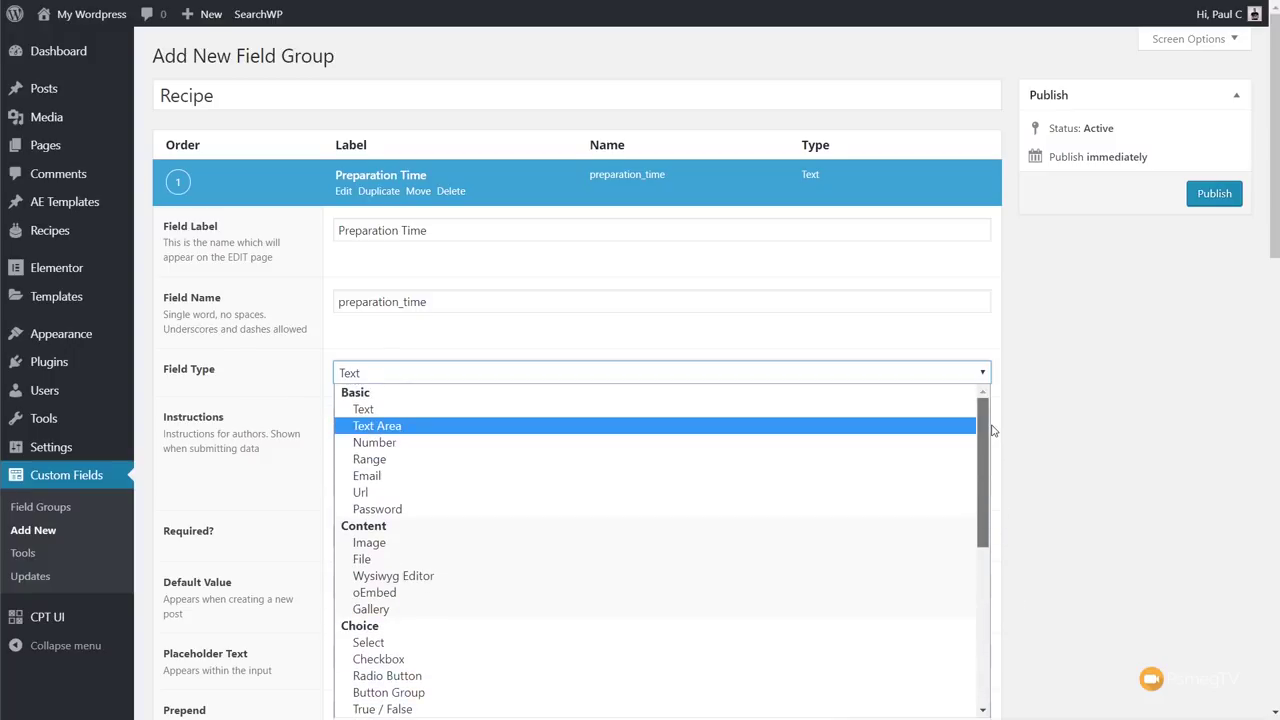
click(460, 410)
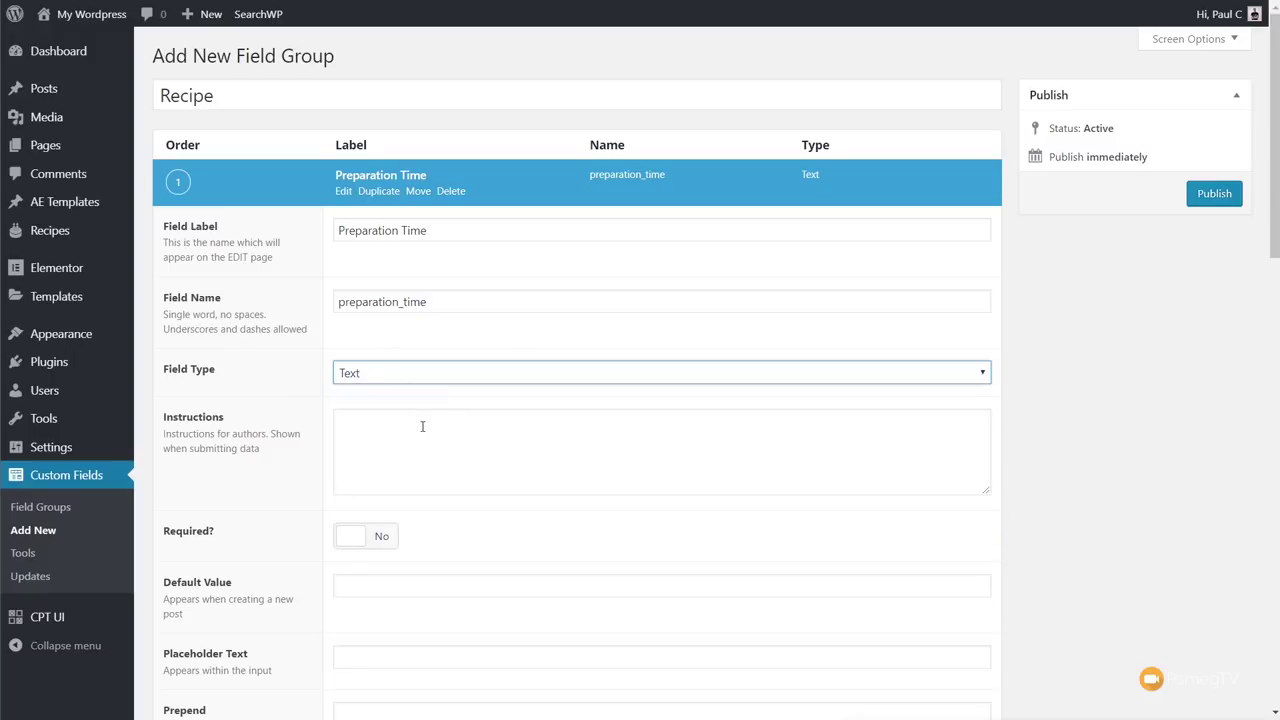
Look through the Preparation Time field's remaining settings down to the wrapper attributes, and collapse the field.
click(1080, 429)
scroll(1106, 426, down, 2)
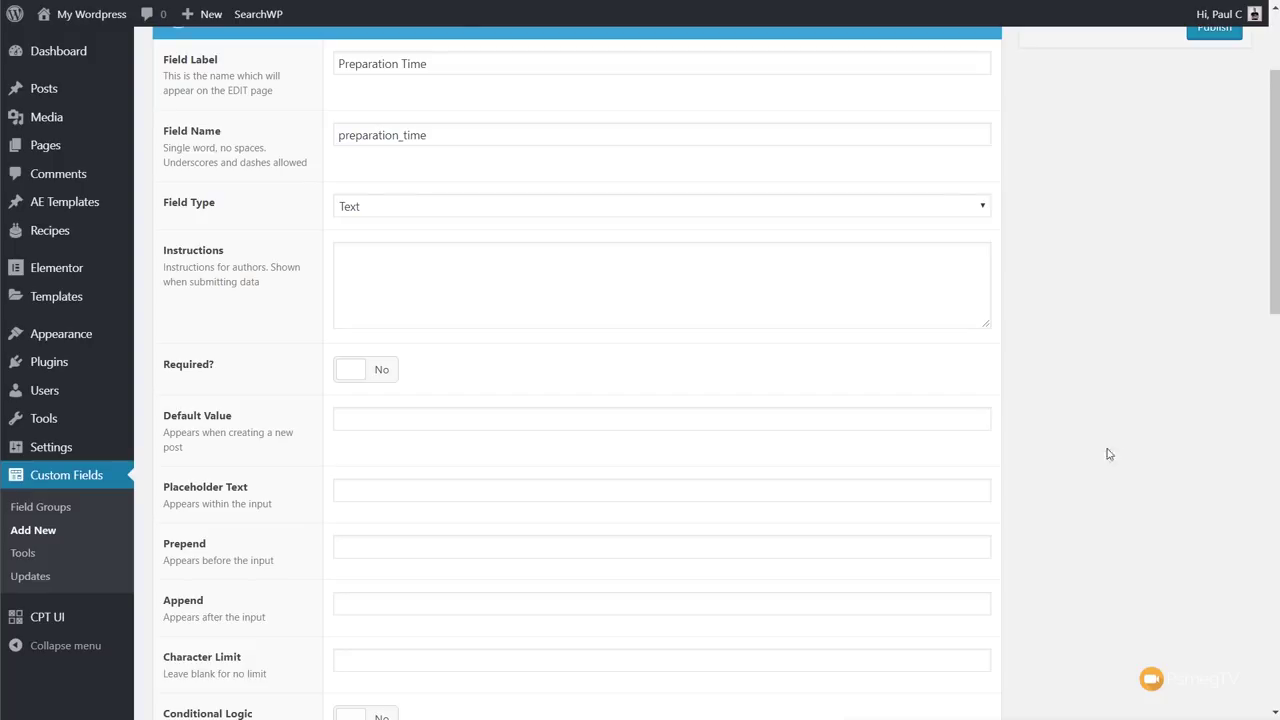
scroll(1186, 438, down, 2)
scroll(1181, 438, down, 1)
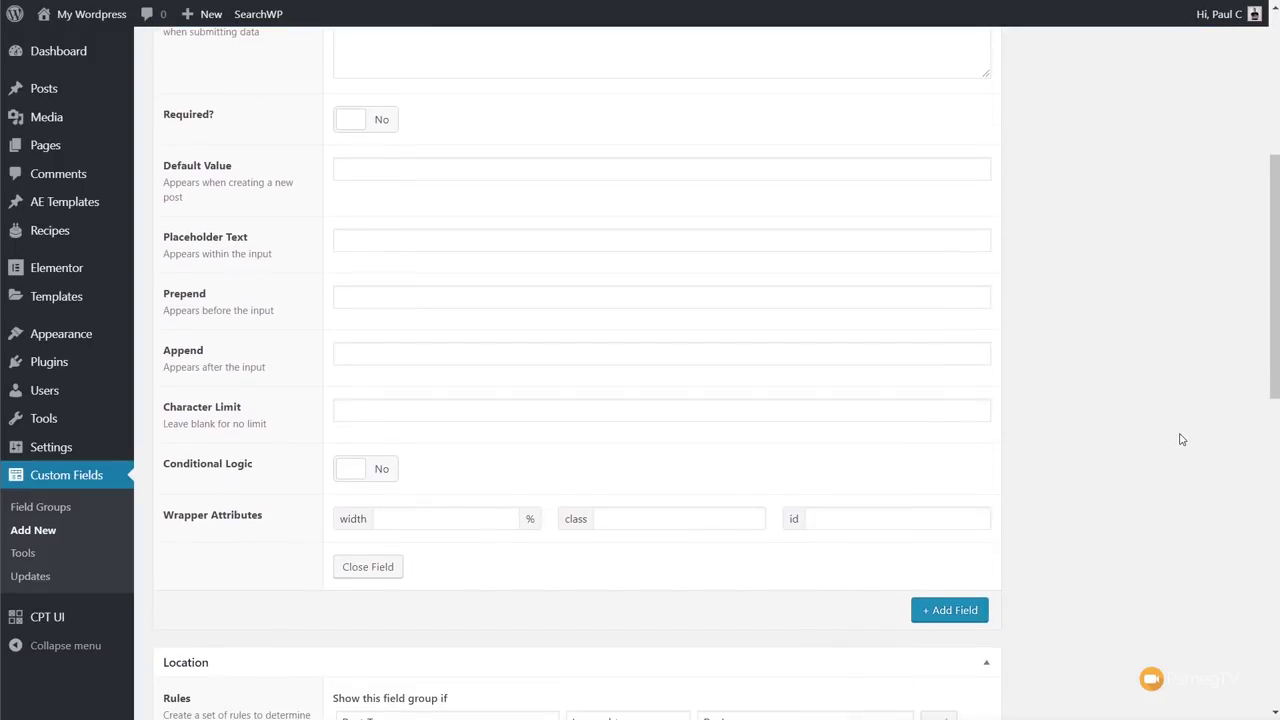
scroll(1059, 542, up, 3)
scroll(1059, 540, up, 2)
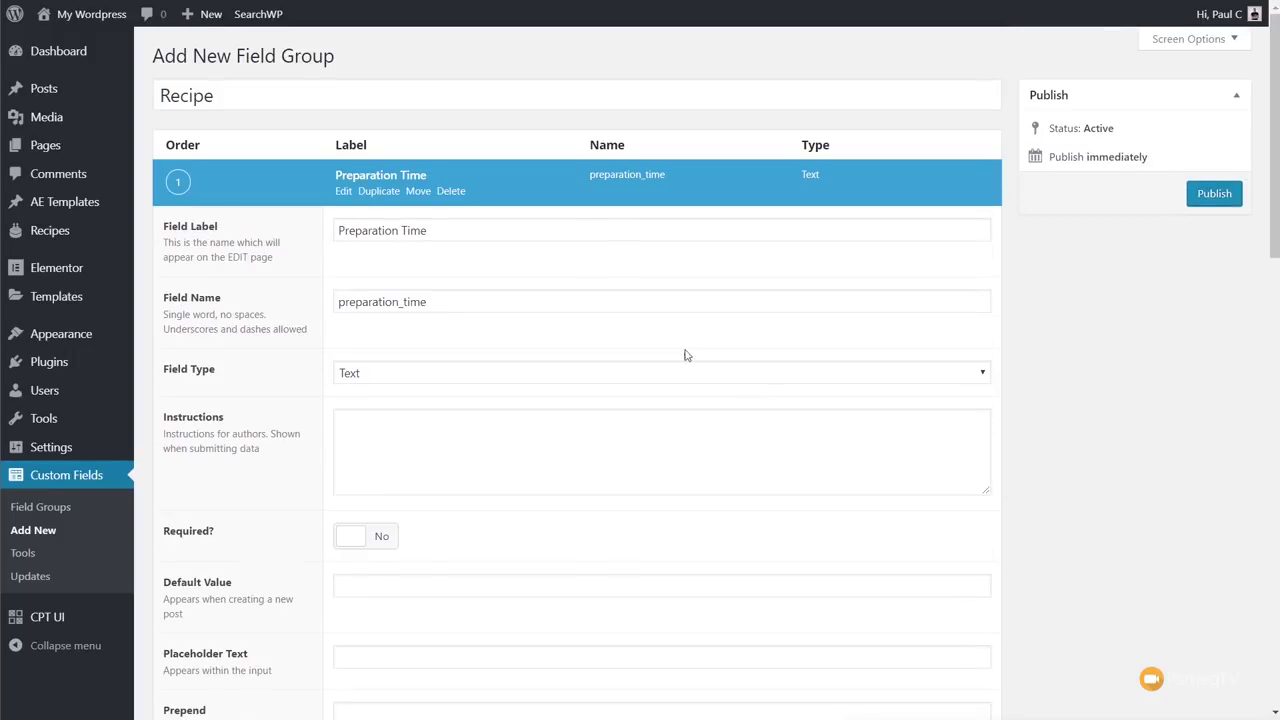
click(362, 177)
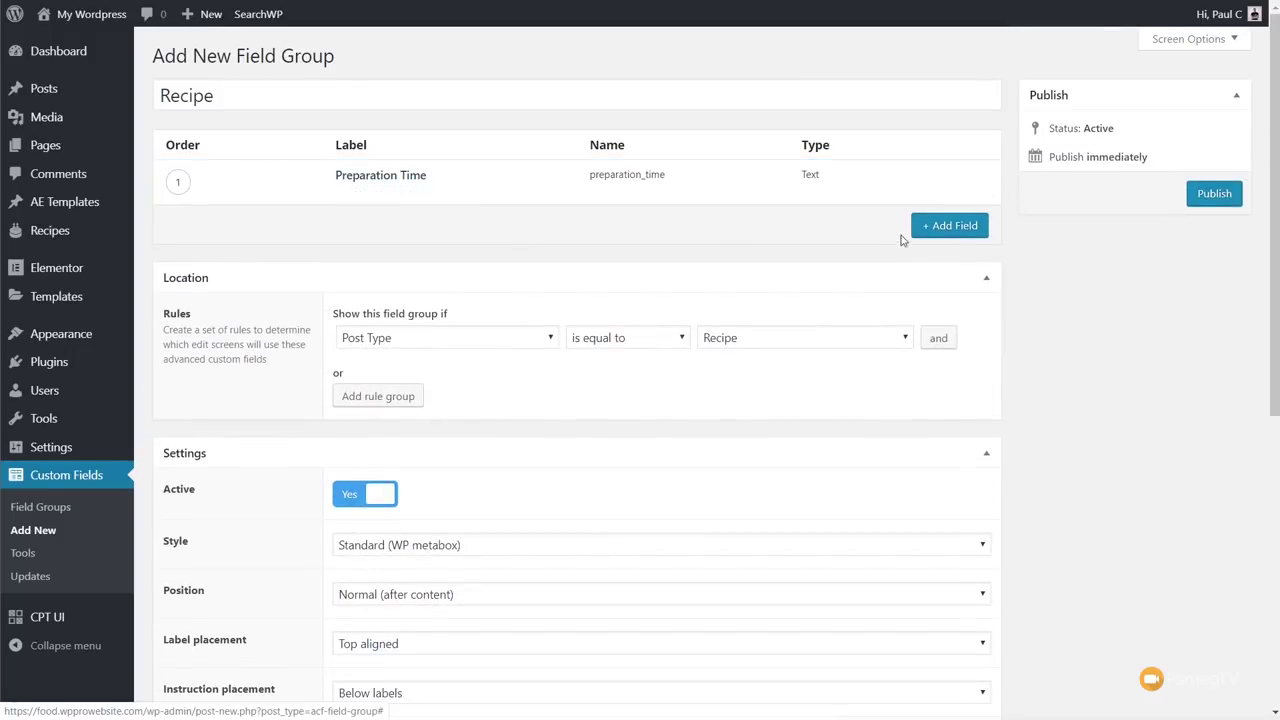
Add a second text field labelled Cooking Time with the name cooking_time.
click(940, 226)
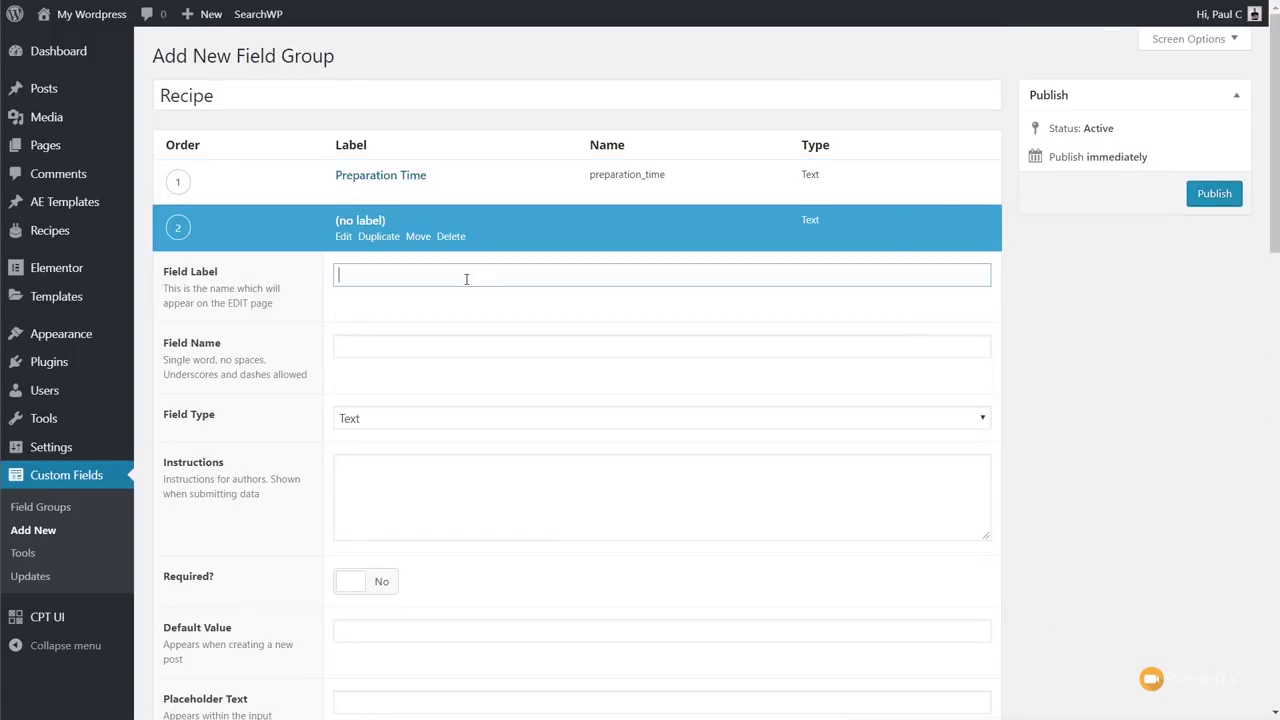
text(C)
text(ooking Time)
click(441, 346)
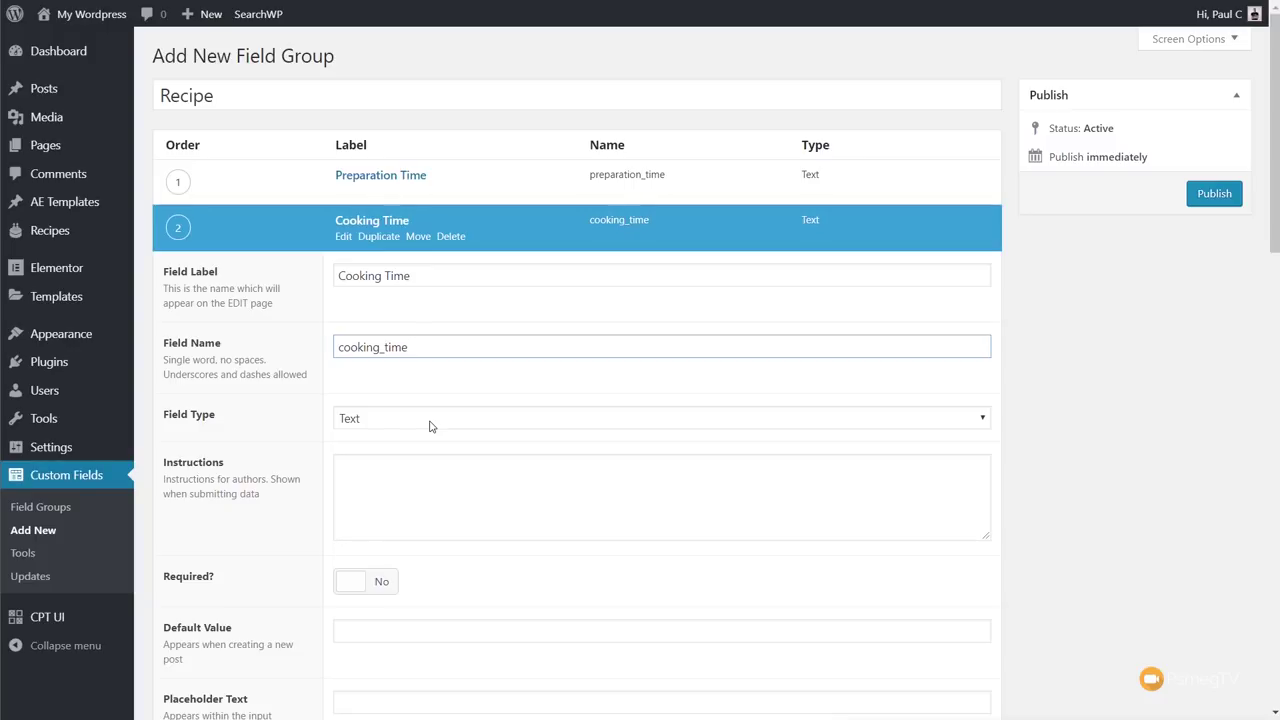
Set the Cooking Time field's placeholder text to "e.g. 5 mins" and collapse the field.
scroll(1094, 471, down, 2)
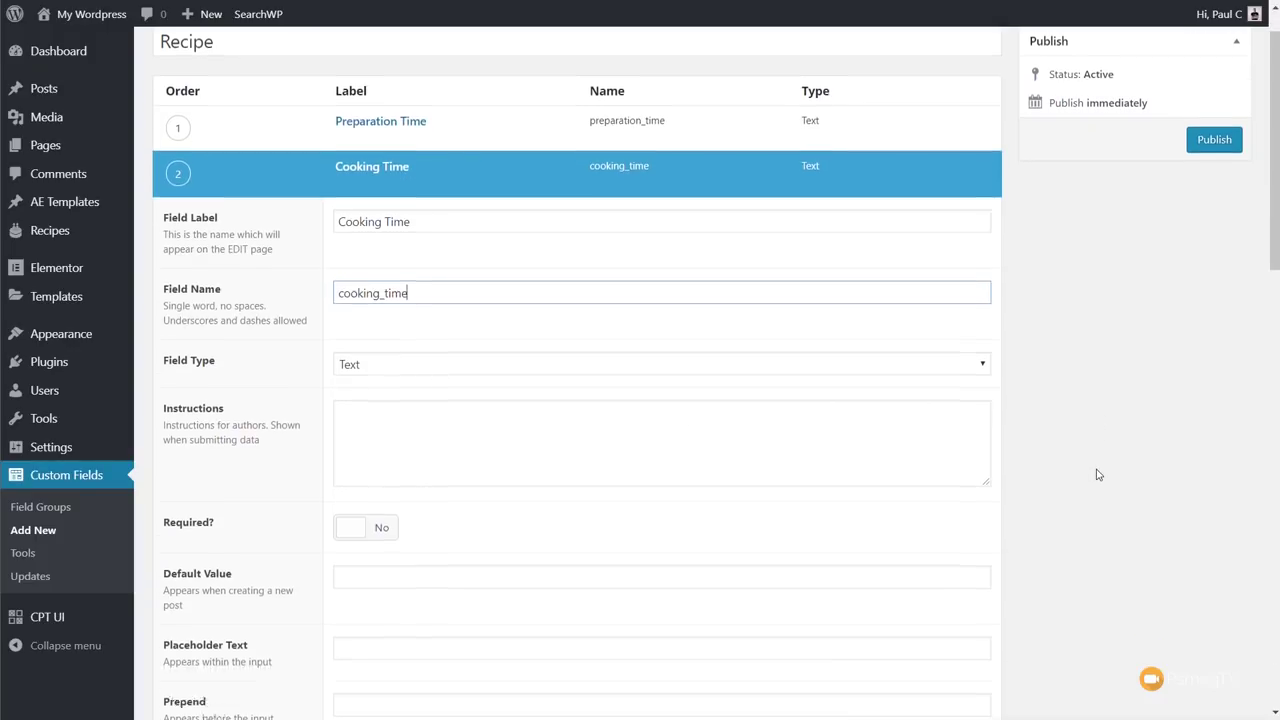
scroll(1097, 474, down, 1)
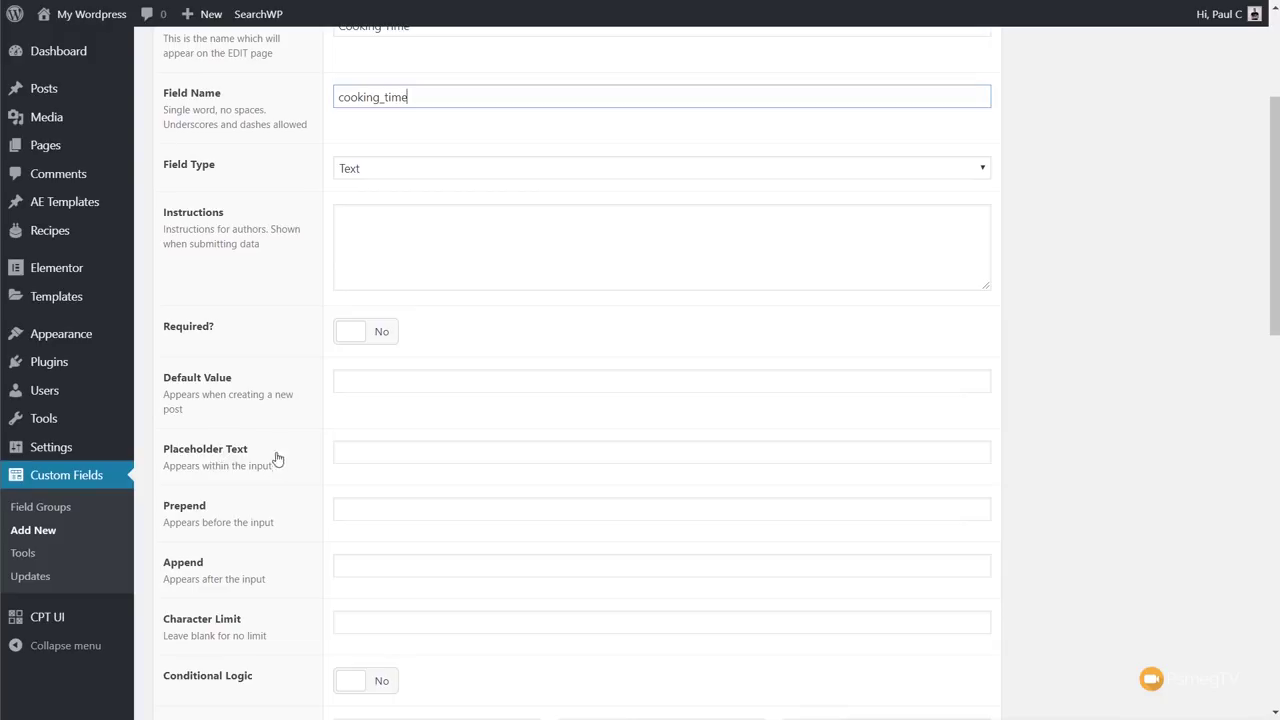
click(378, 455)
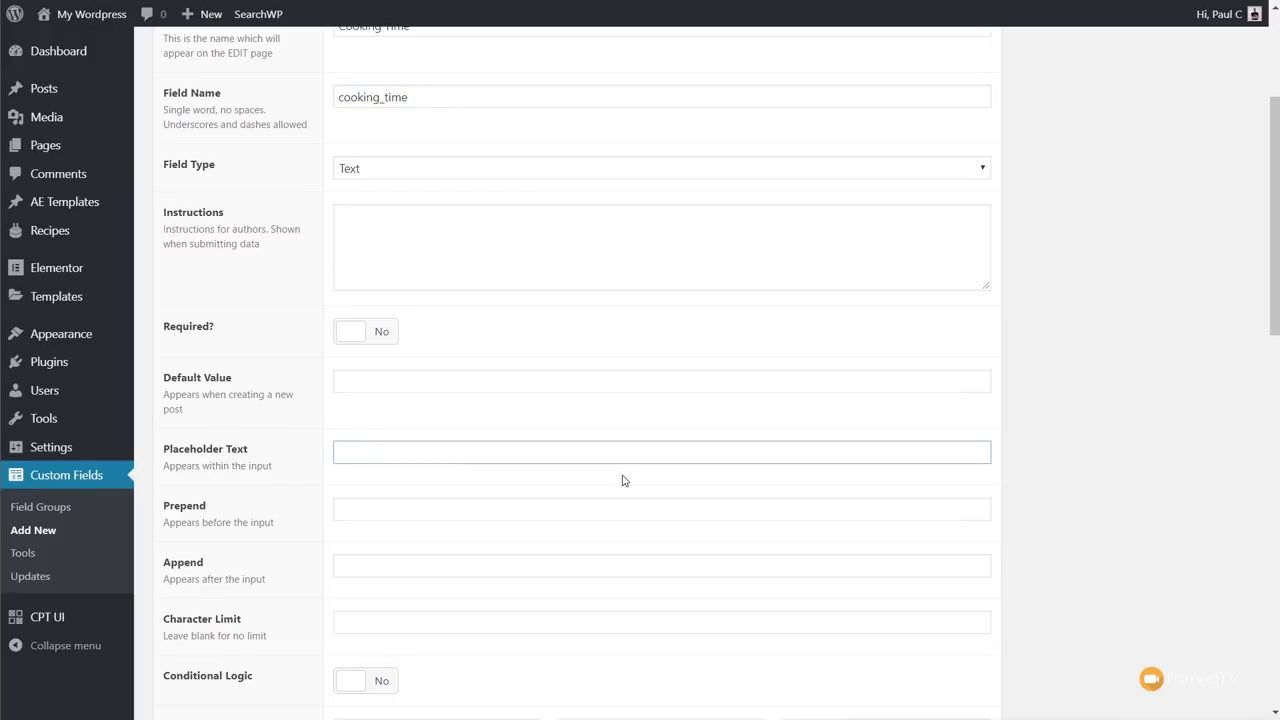
text(e.g. 5 mins)
drag(436, 455, 337, 455)
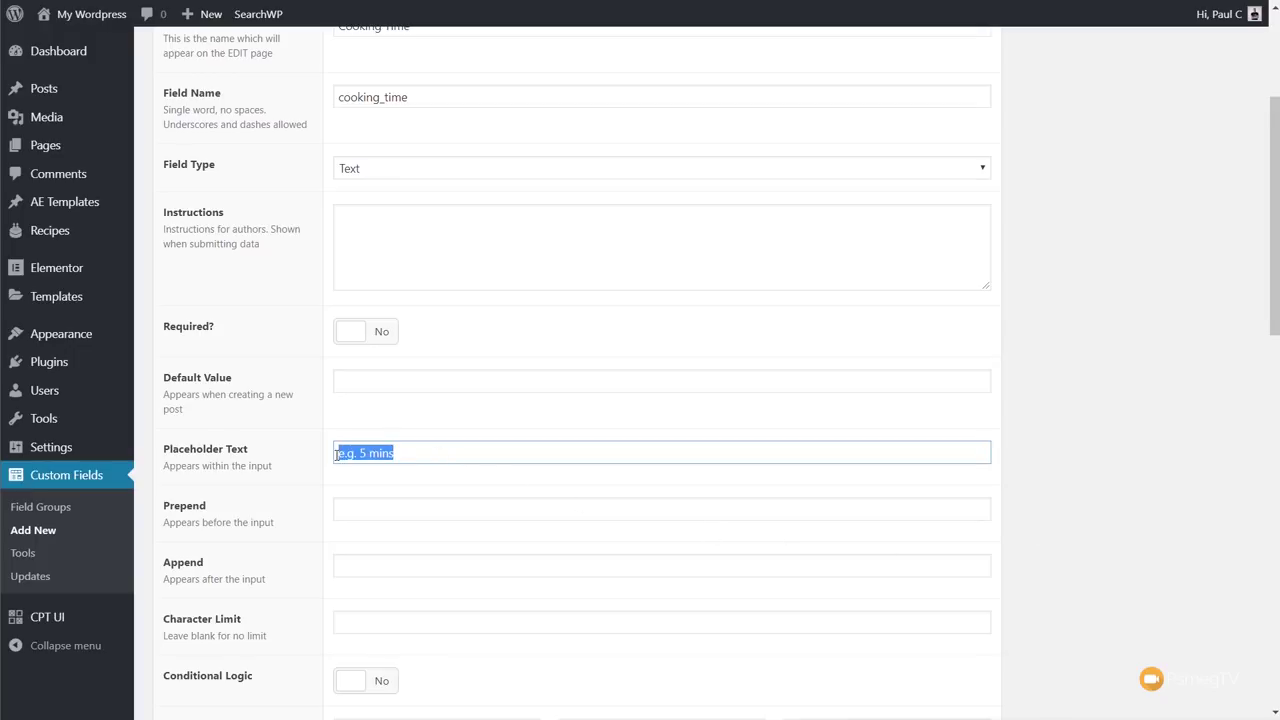
click(1100, 490)
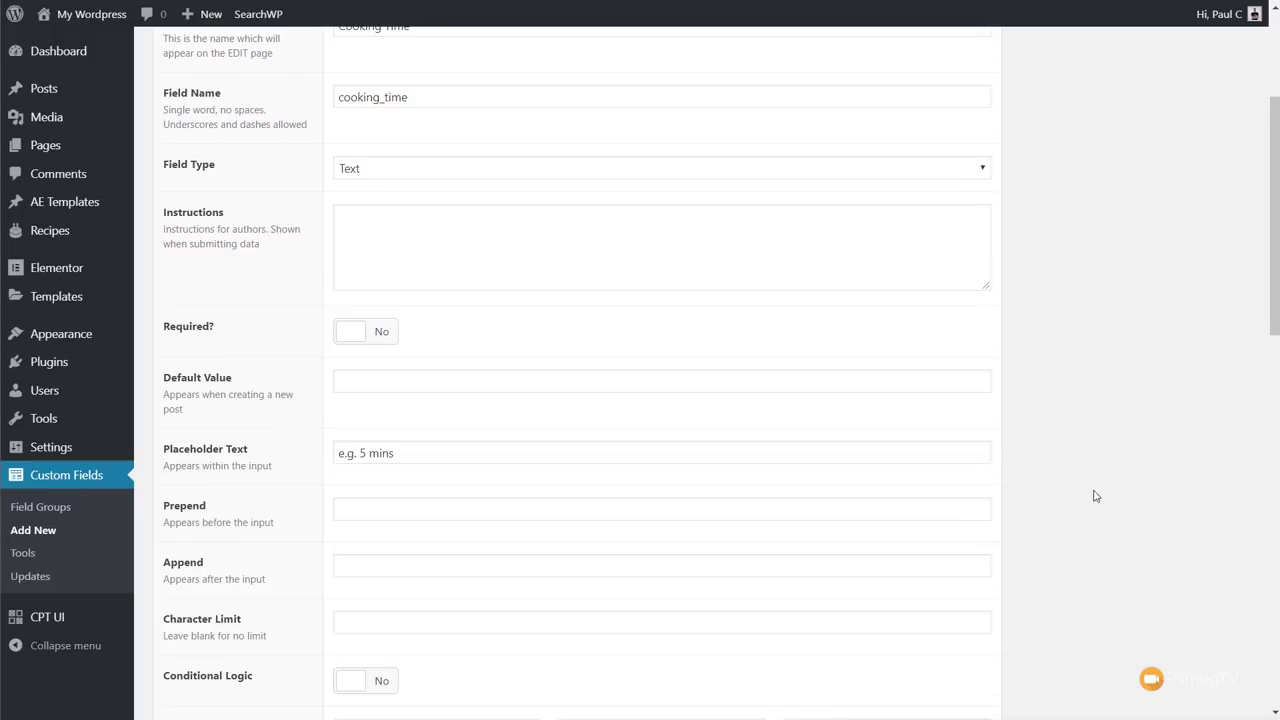
scroll(1093, 500, down, 3)
scroll(1060, 497, up, 5)
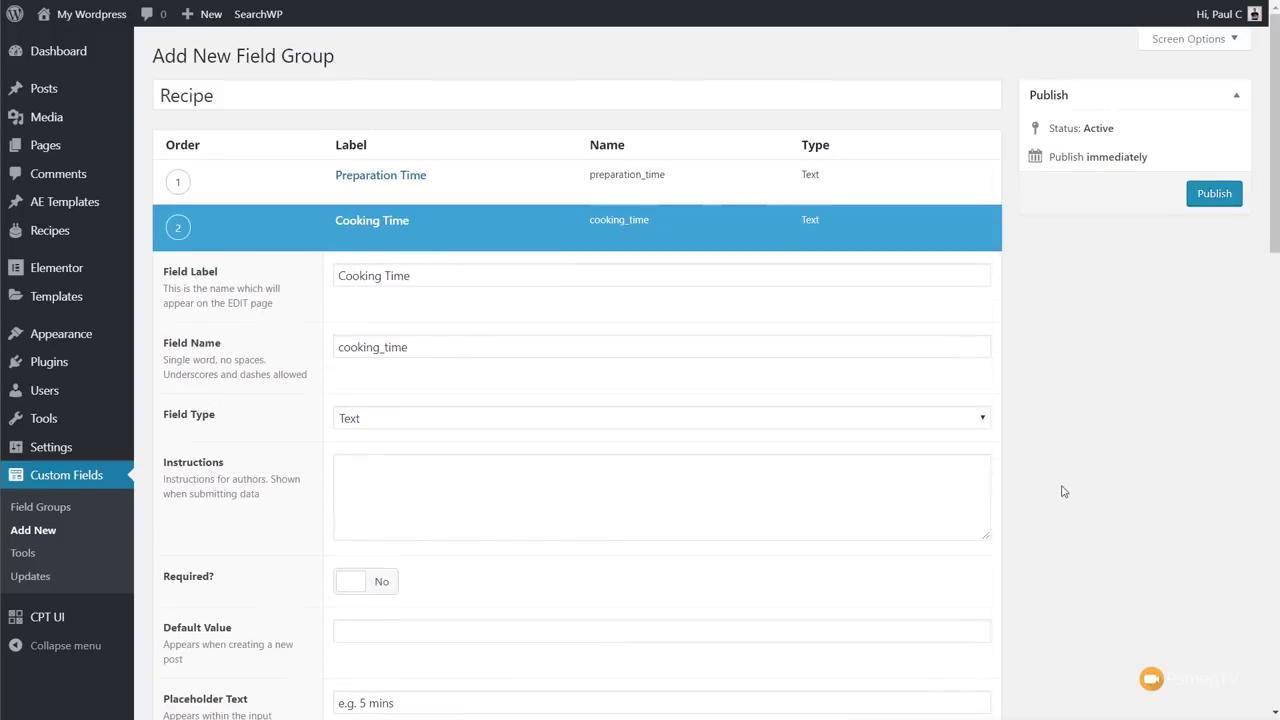
click(395, 228)
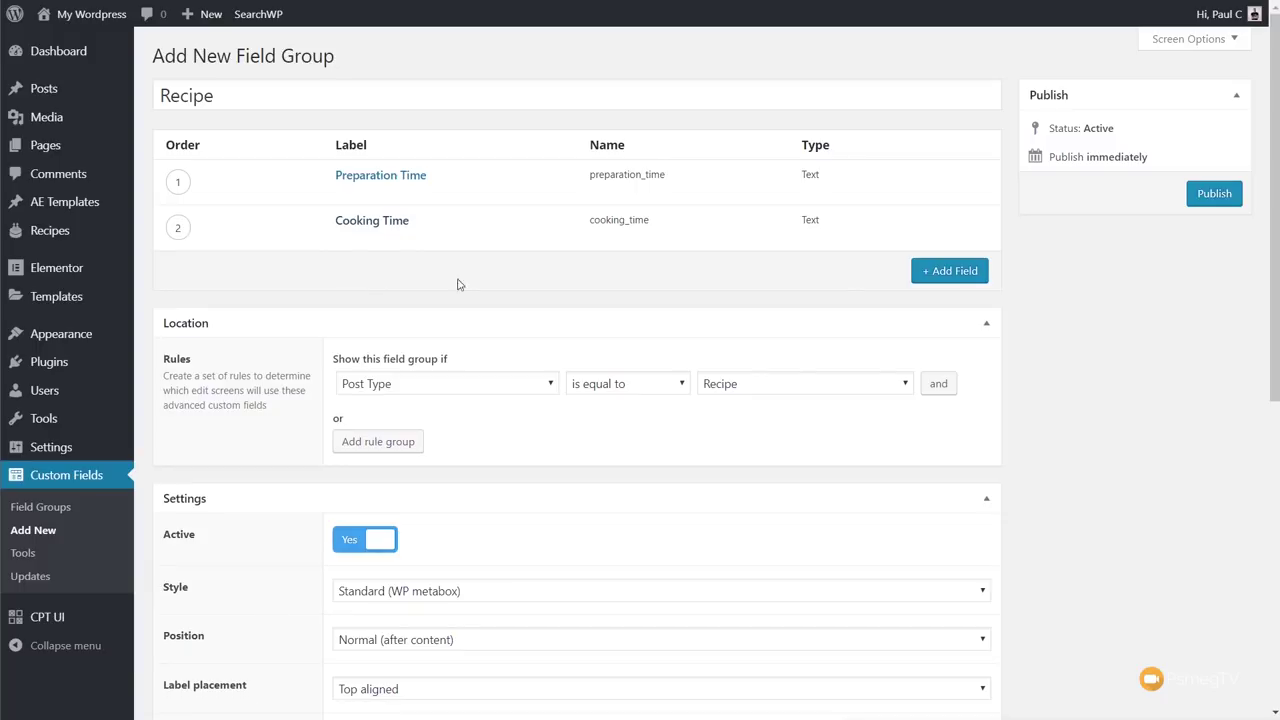
Add a third text field labelled Yield with the name yield, and collapse it.
click(936, 272)
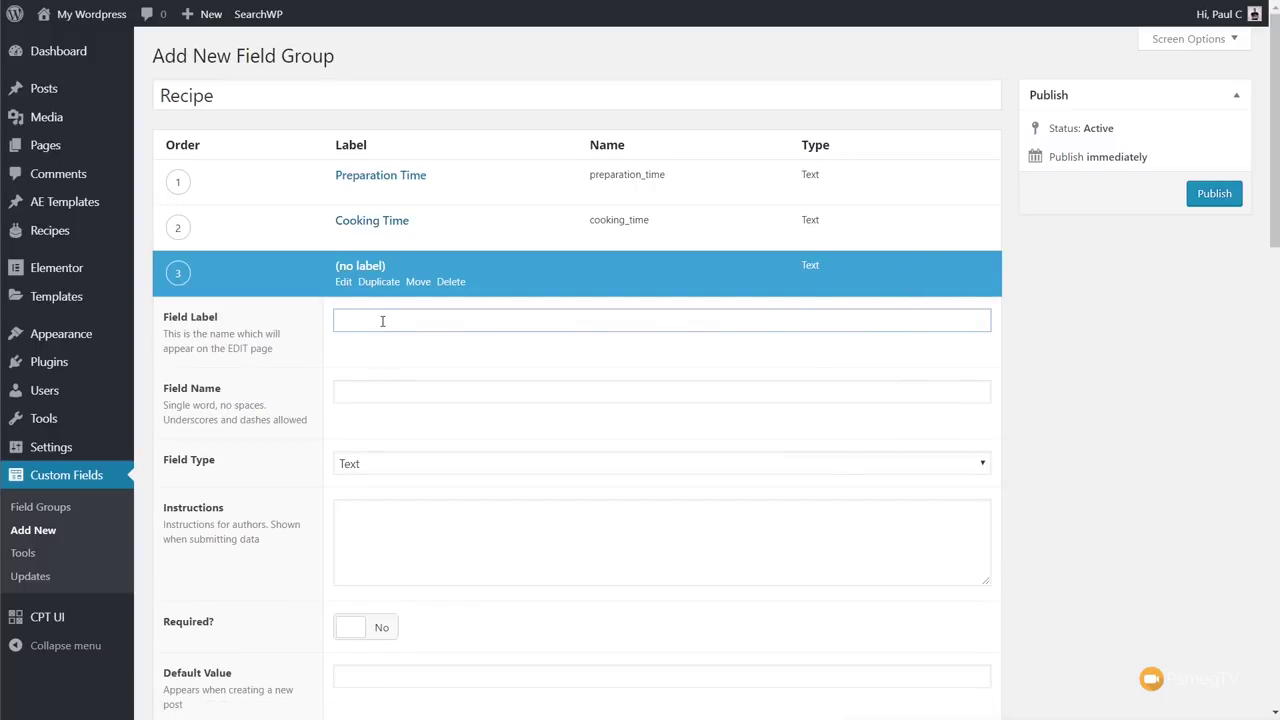
text(Yield)
key(Tab)
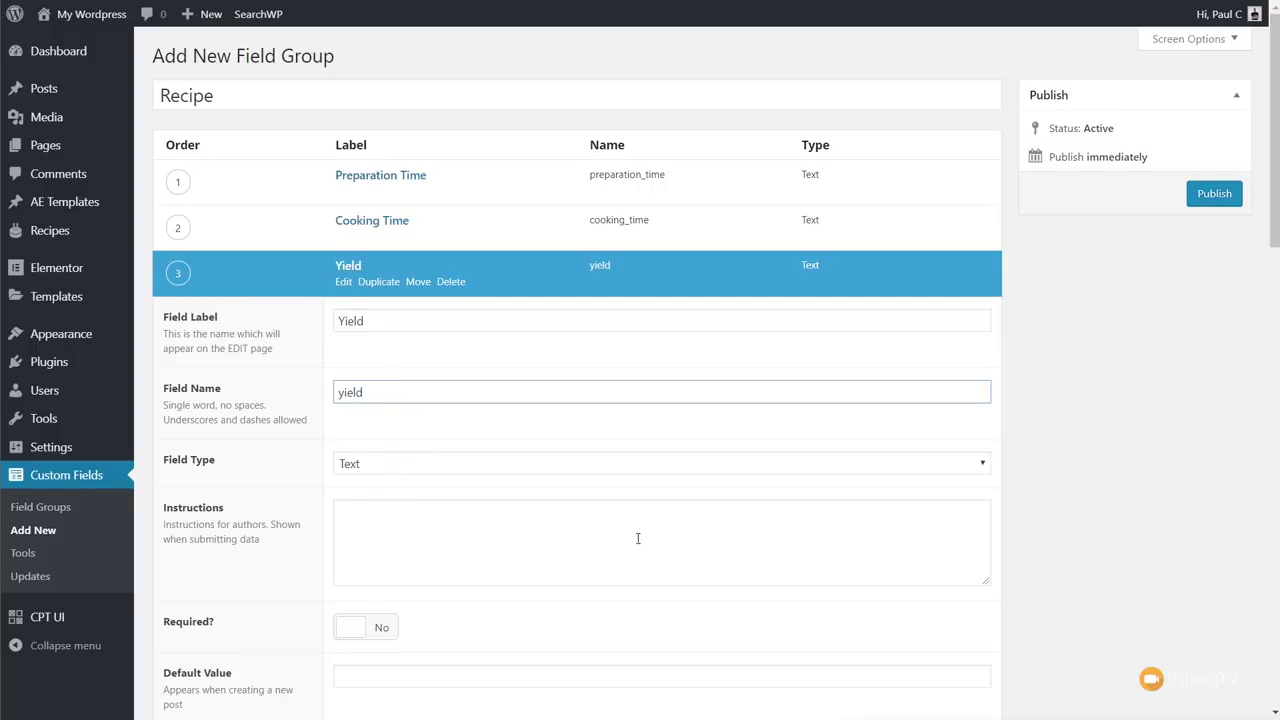
scroll(646, 534, down, 1)
scroll(646, 534, up, 1)
click(348, 265)
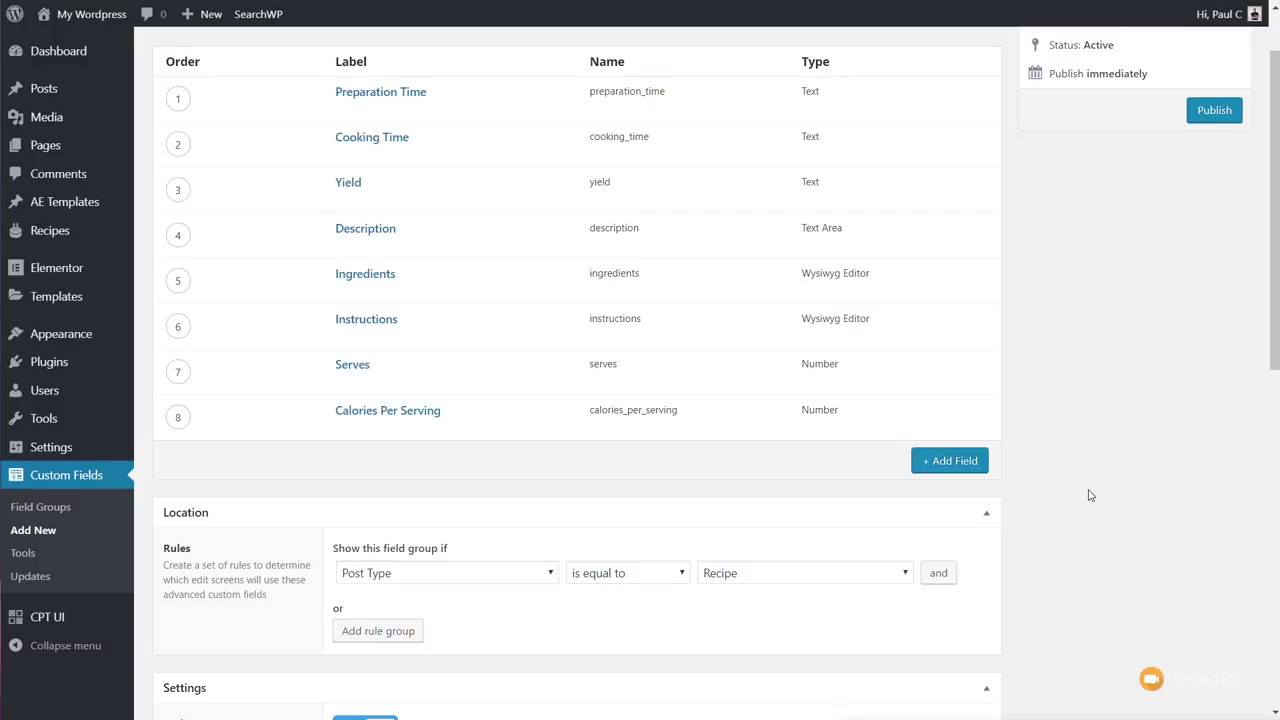
Add a ninth field to the Recipe group labelled Nutritional Information with the name nutritional_information.
click(940, 462)
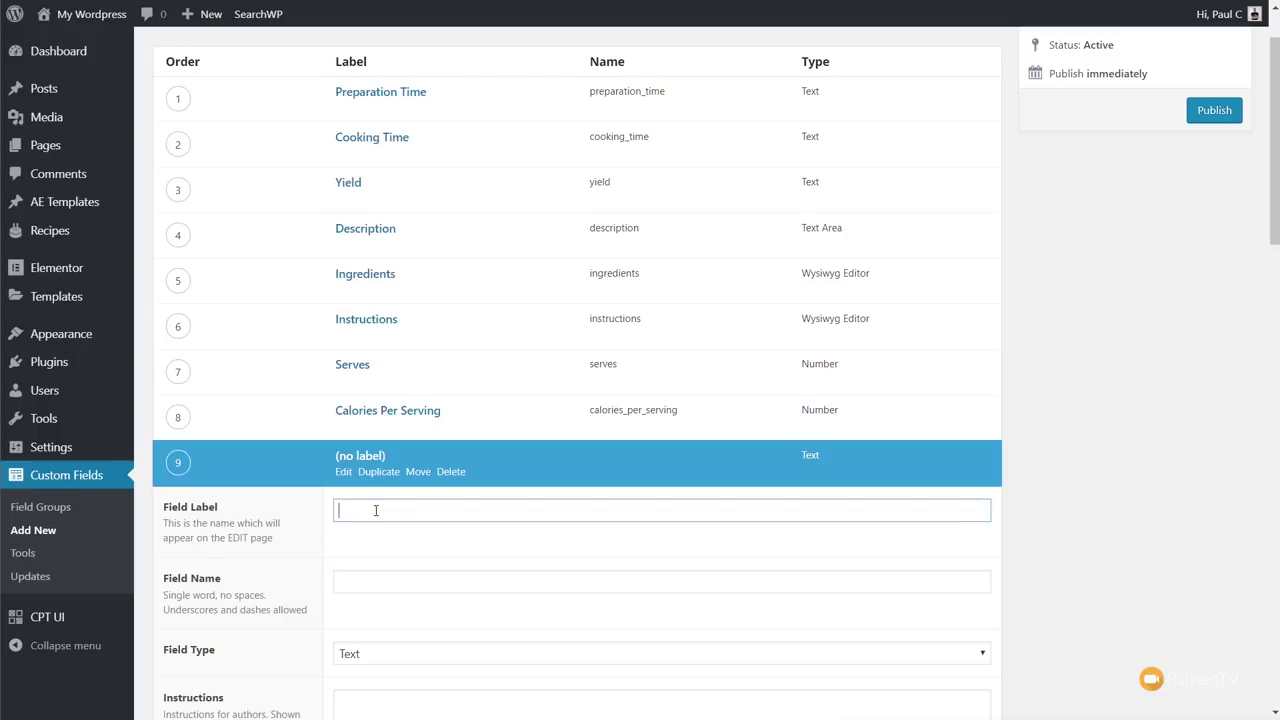
text(Nutritional Information)
click(381, 573)
Set the Nutritional Information field's type to Repeater.
scroll(829, 563, down, 3)
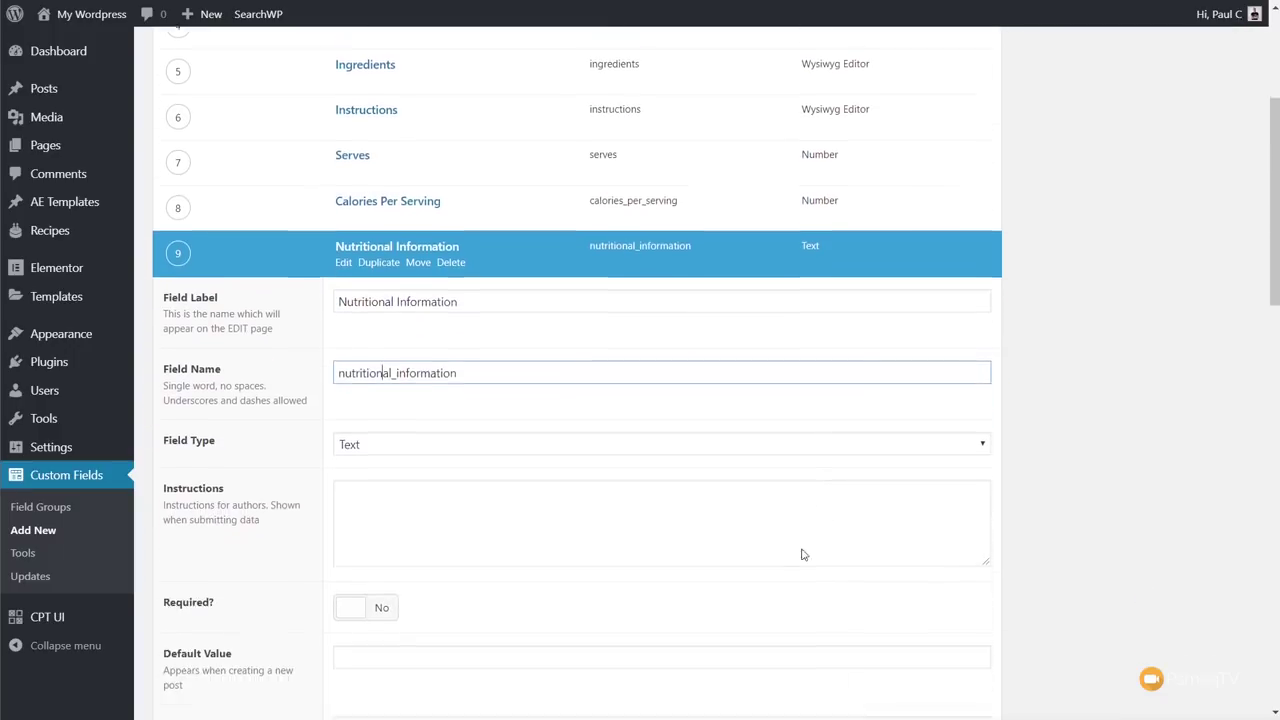
click(500, 326)
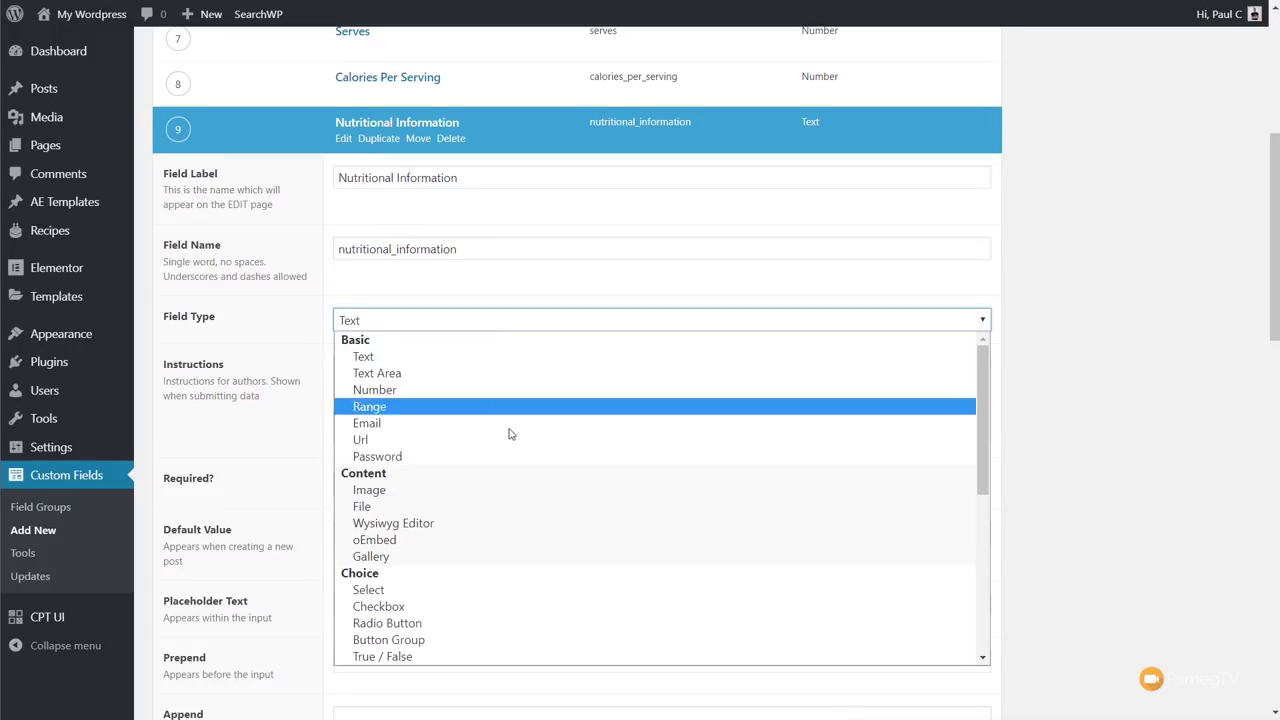
scroll(517, 449, down, 1)
scroll(588, 534, down, 2)
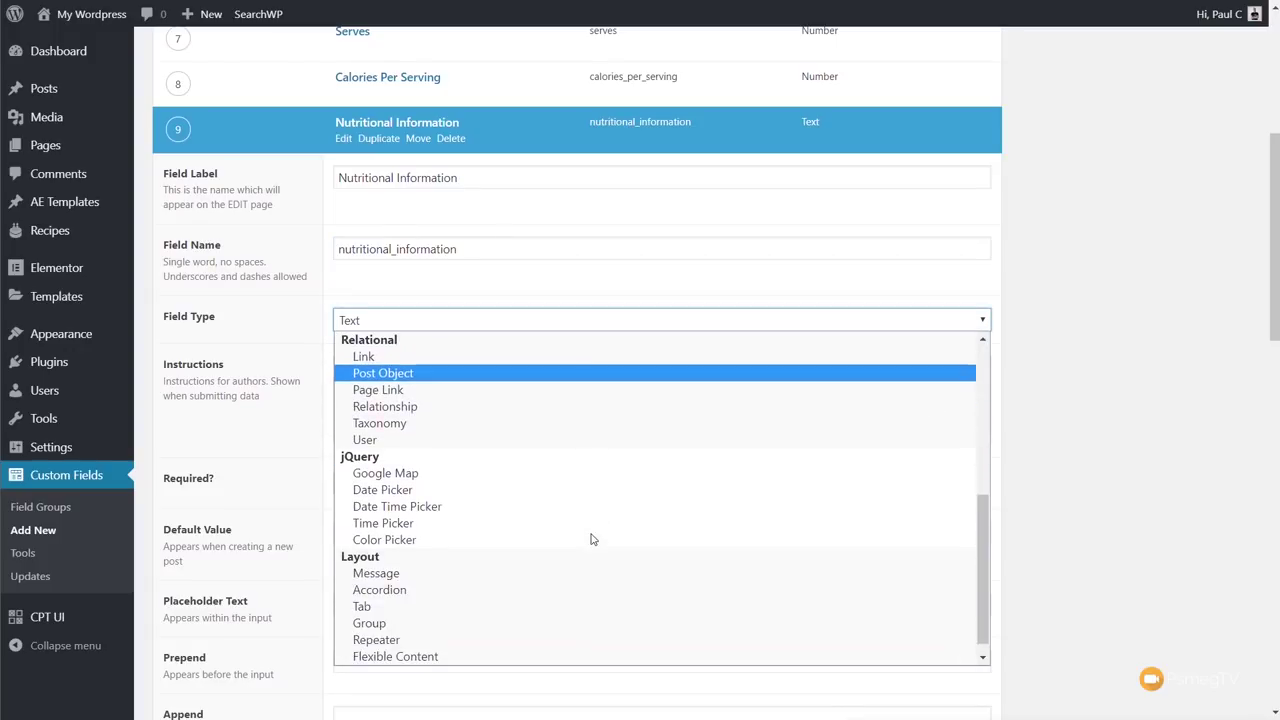
click(537, 640)
click(1049, 480)
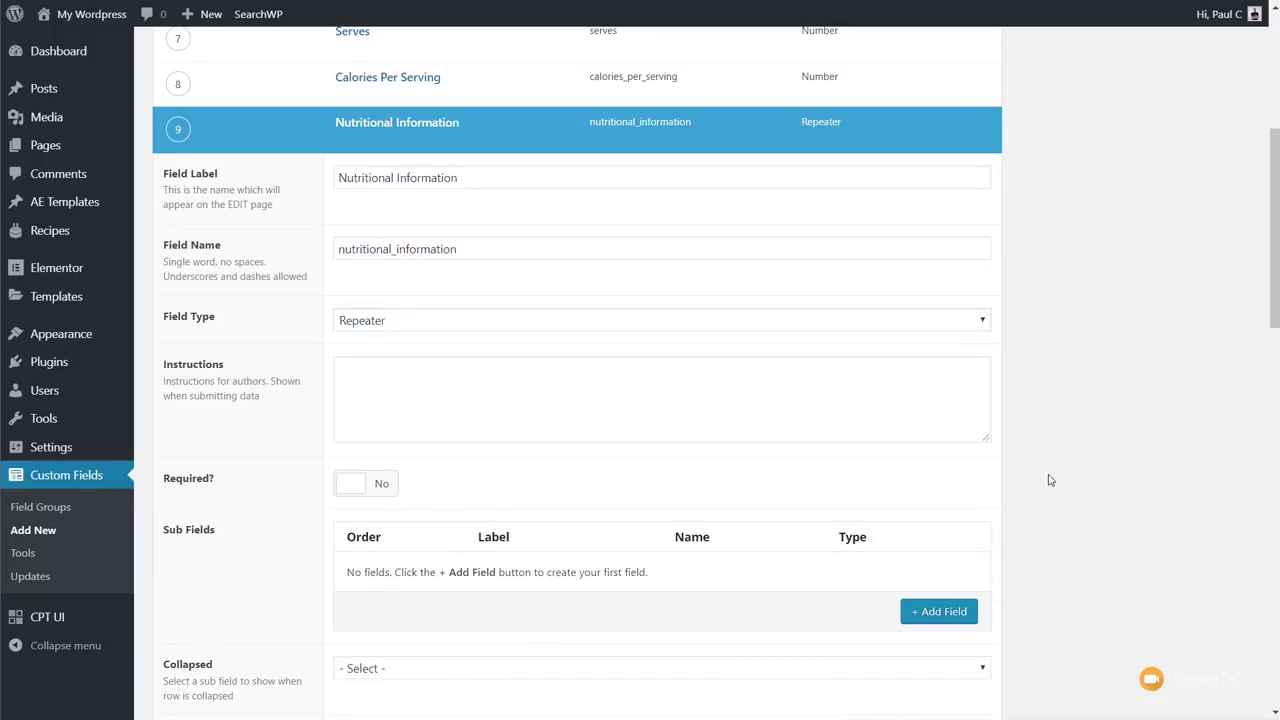
Add a text sub field labelled Nutrition Type with the name nutrition_type to the Nutritional Information repeater, and collapse it.
scroll(1050, 480, down, 1)
scroll(1049, 478, down, 1)
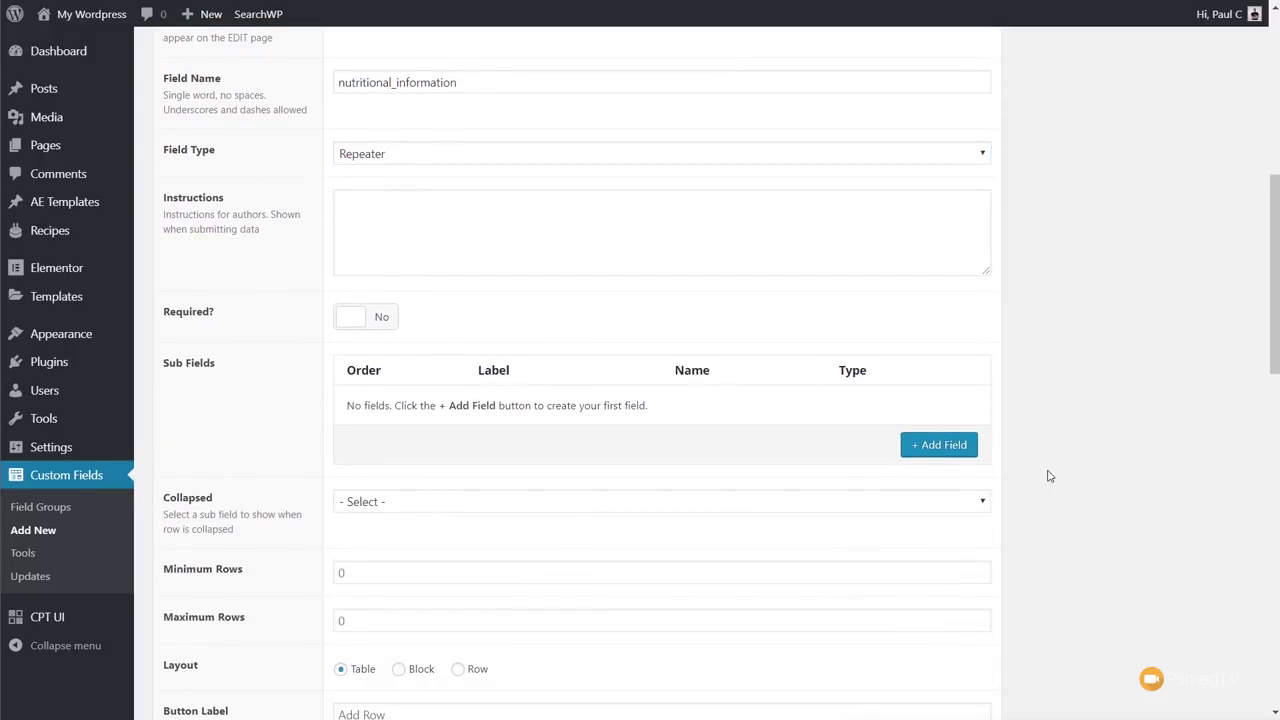
scroll(995, 496, down, 1)
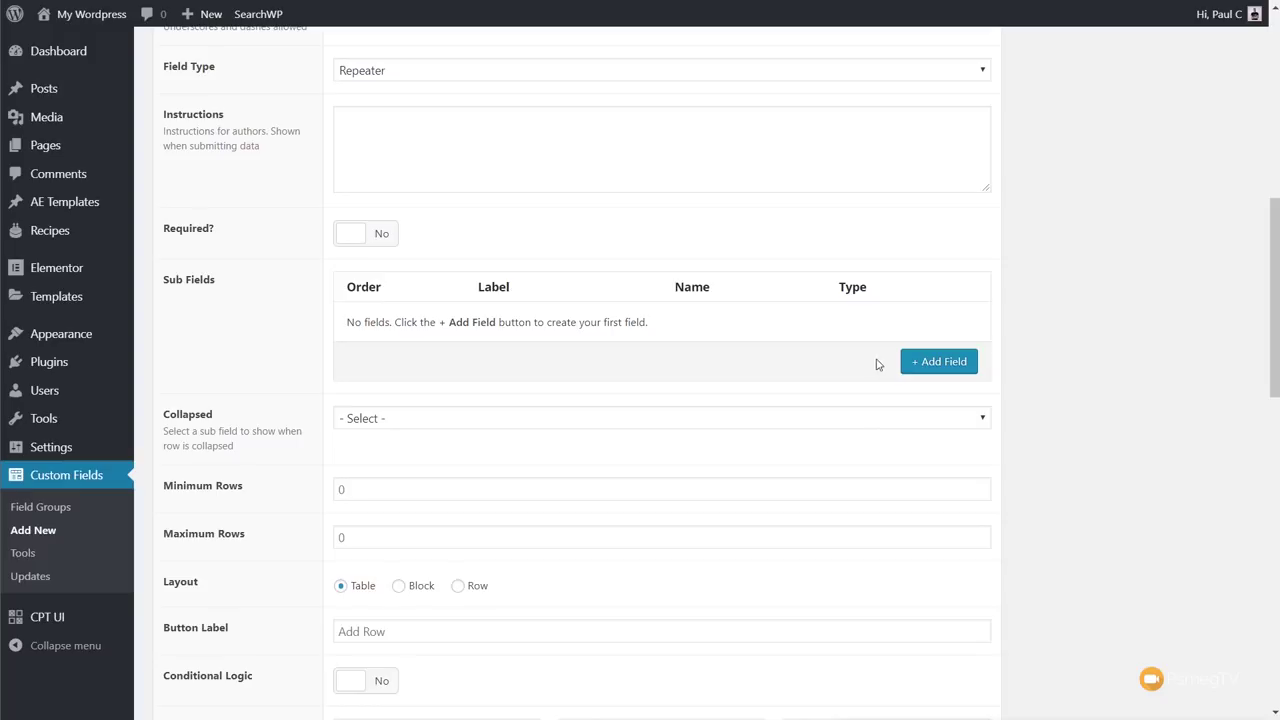
click(928, 366)
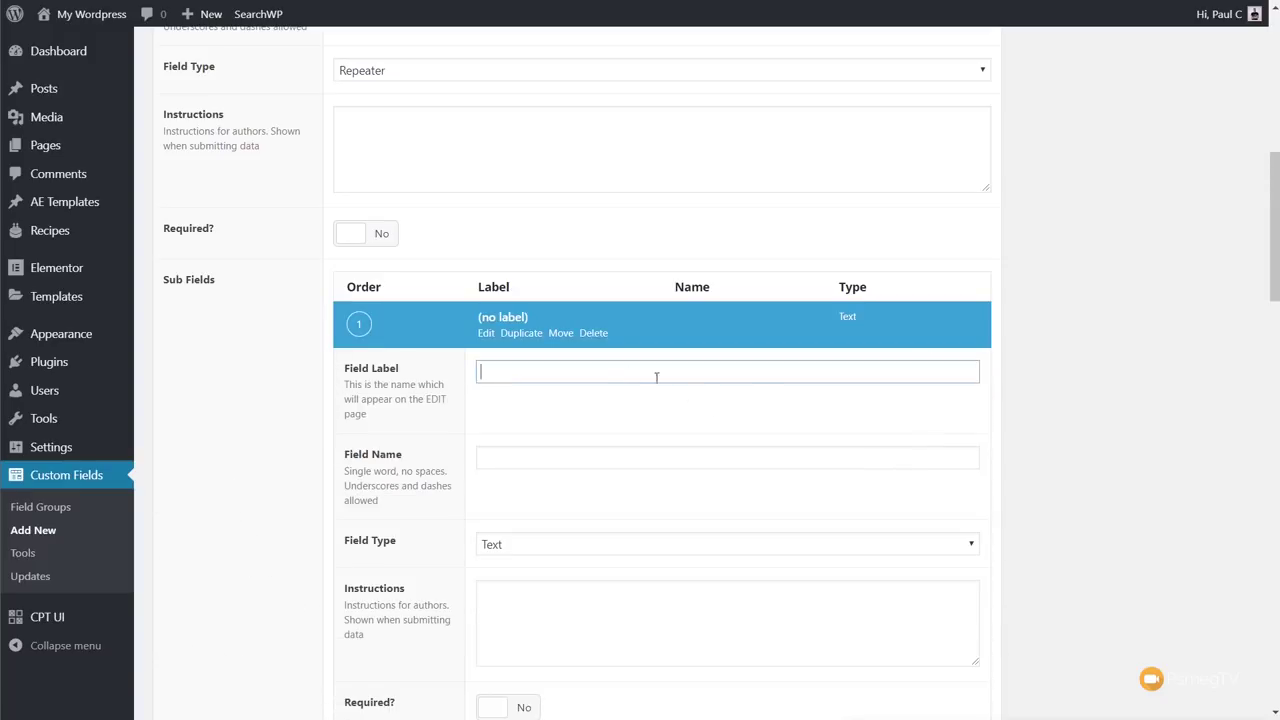
text(Nutrition Type)
click(578, 458)
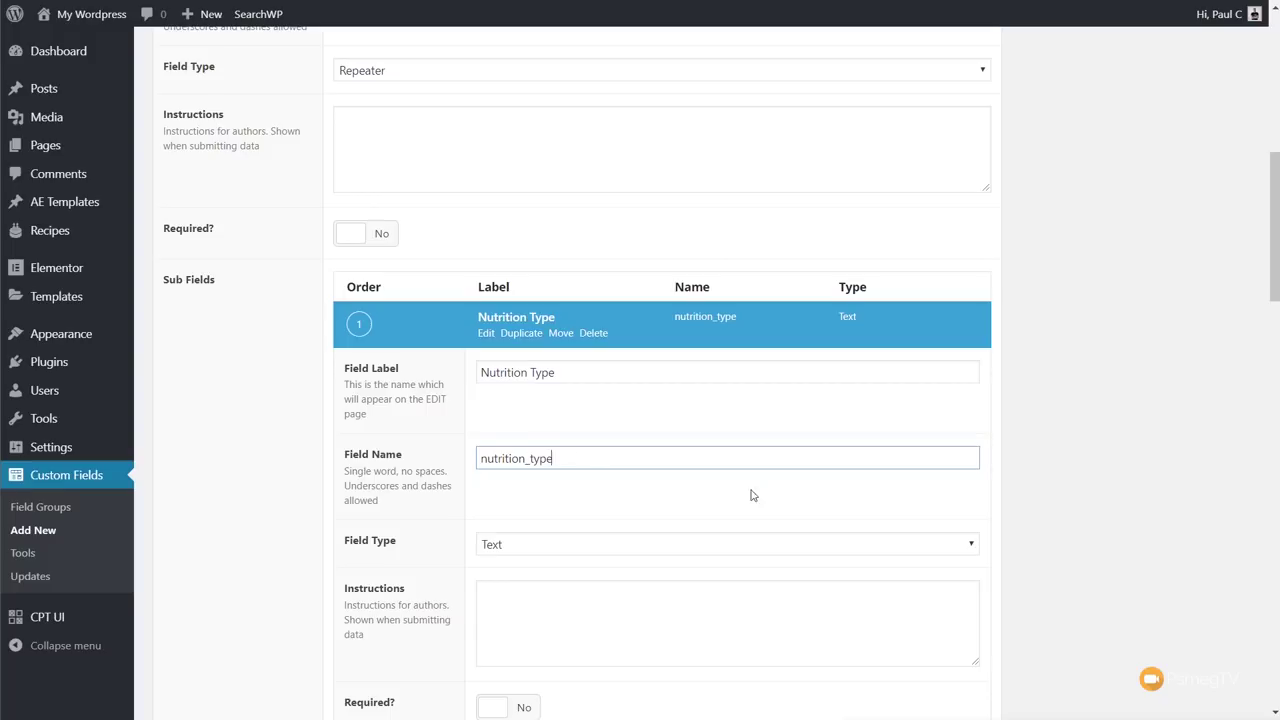
scroll(1023, 523, down, 1)
scroll(1048, 521, down, 1)
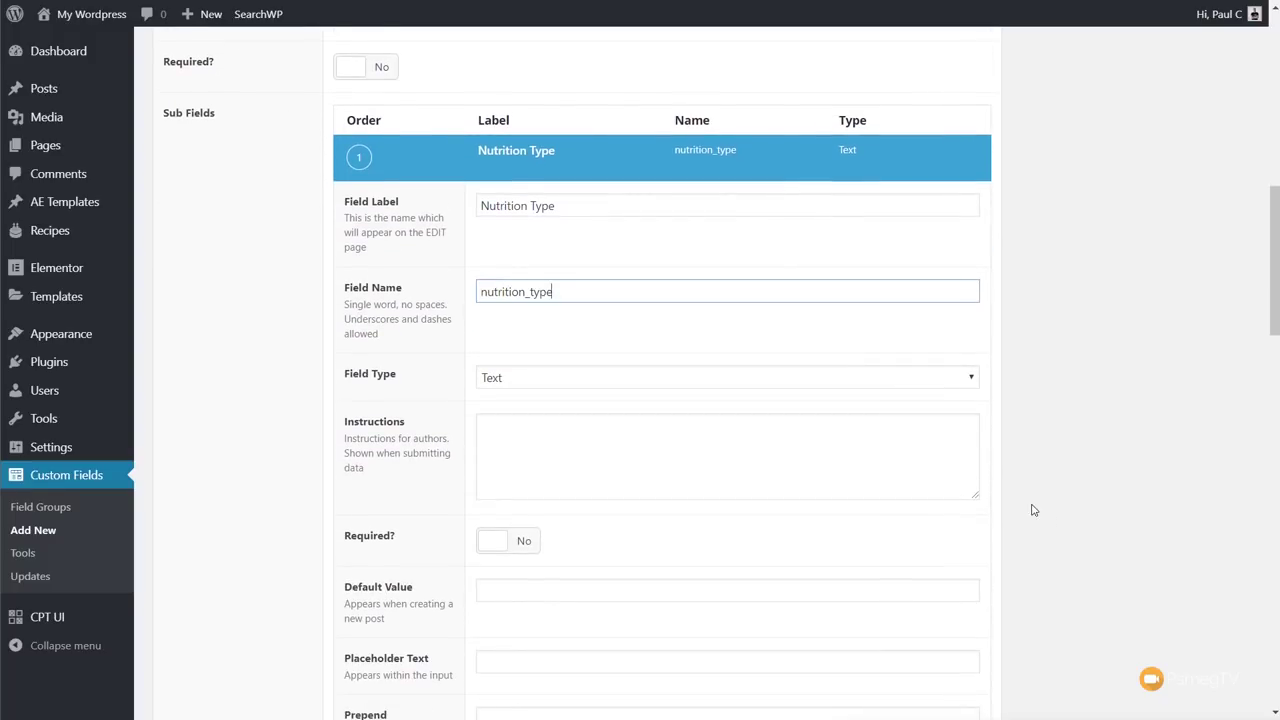
scroll(1043, 480, down, 2)
scroll(1043, 480, up, 2)
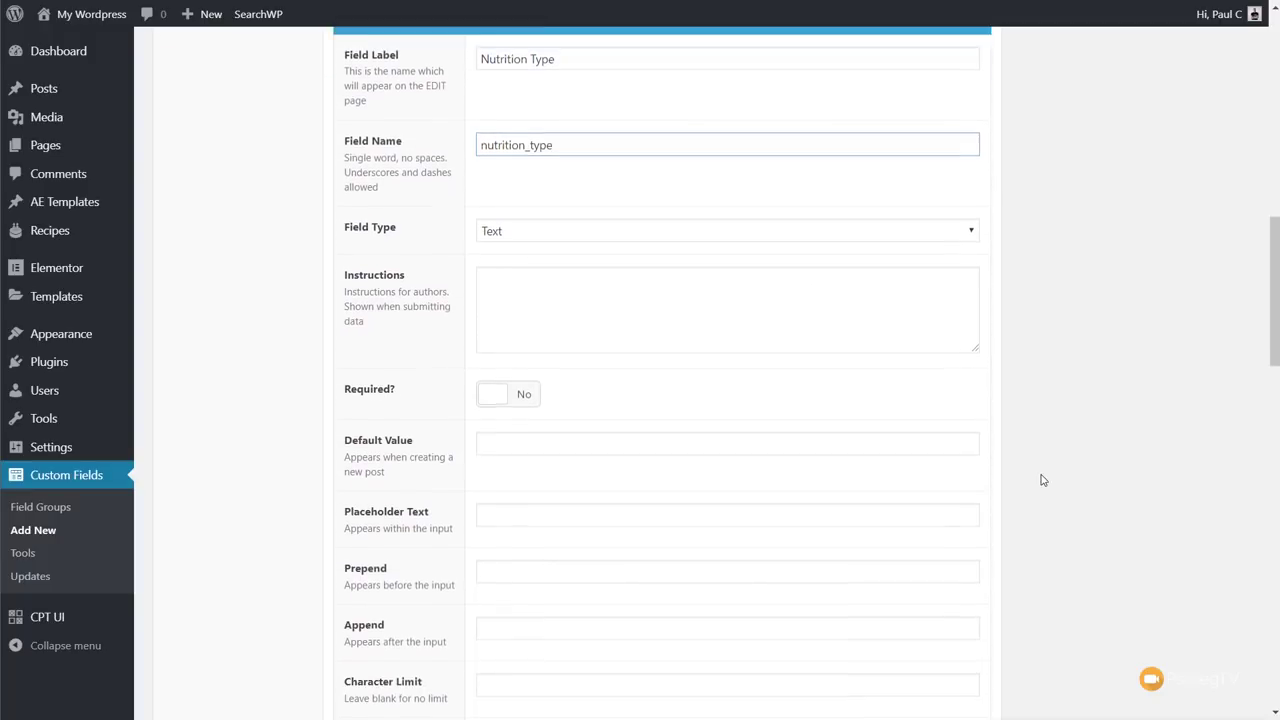
click(521, 178)
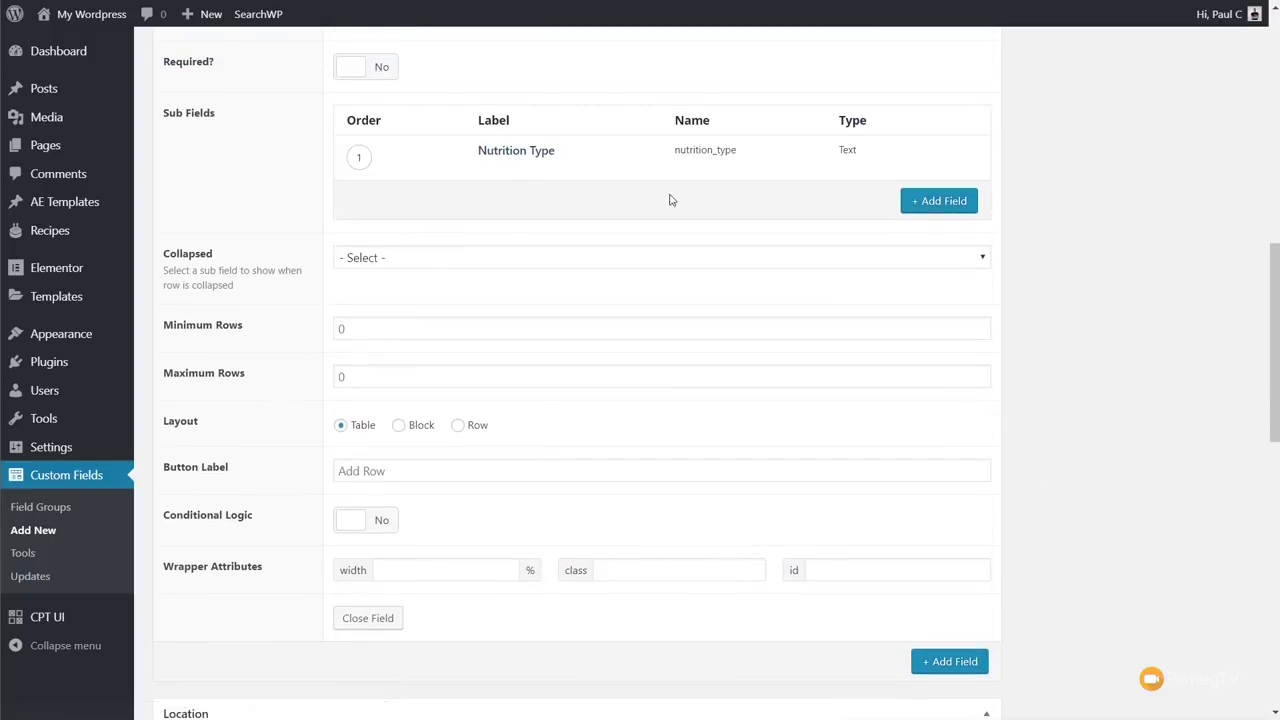
Add a second text sub field labelled Nutritional Value with the name nutritional_value, and collapse it.
click(943, 206)
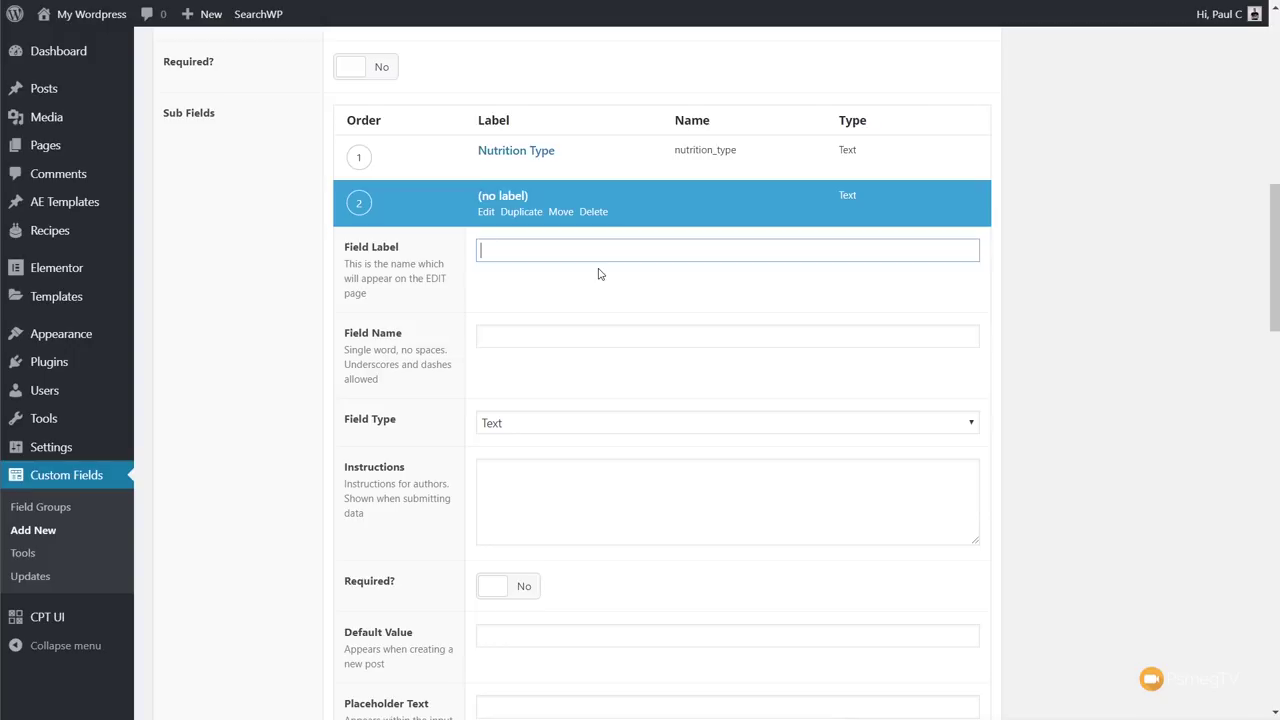
text(Nutritional Value)
click(556, 338)
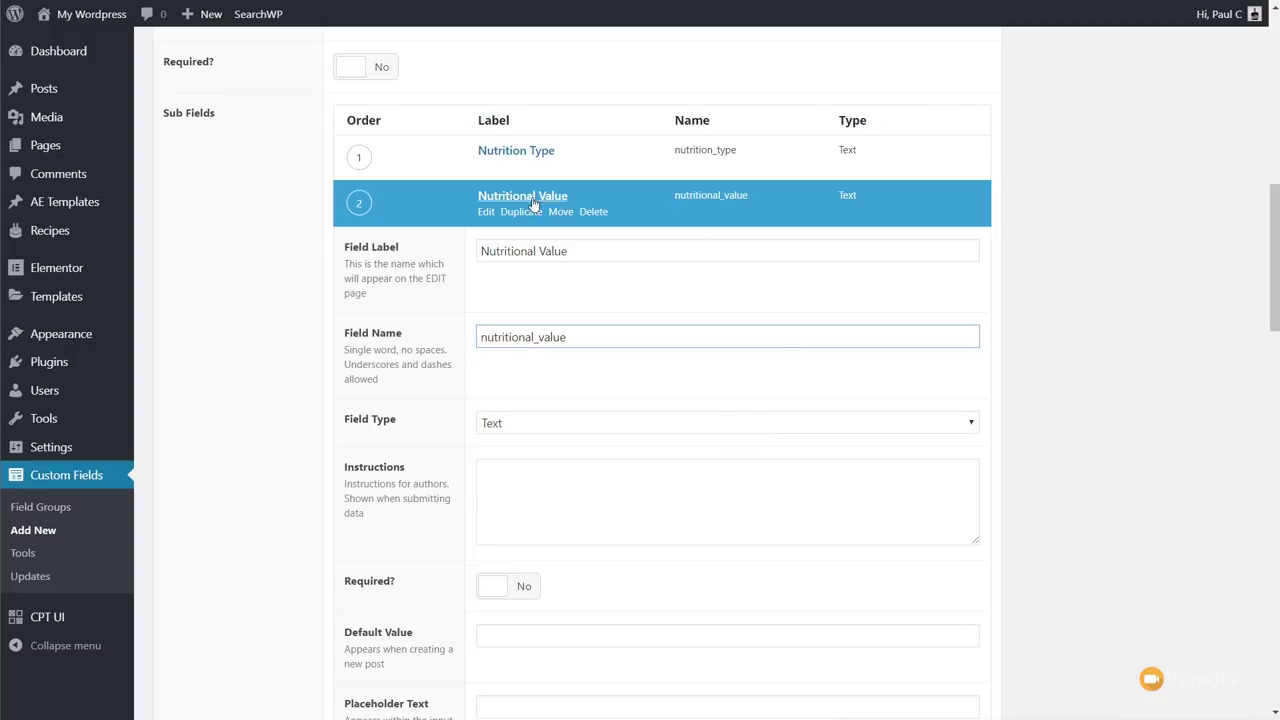
click(565, 198)
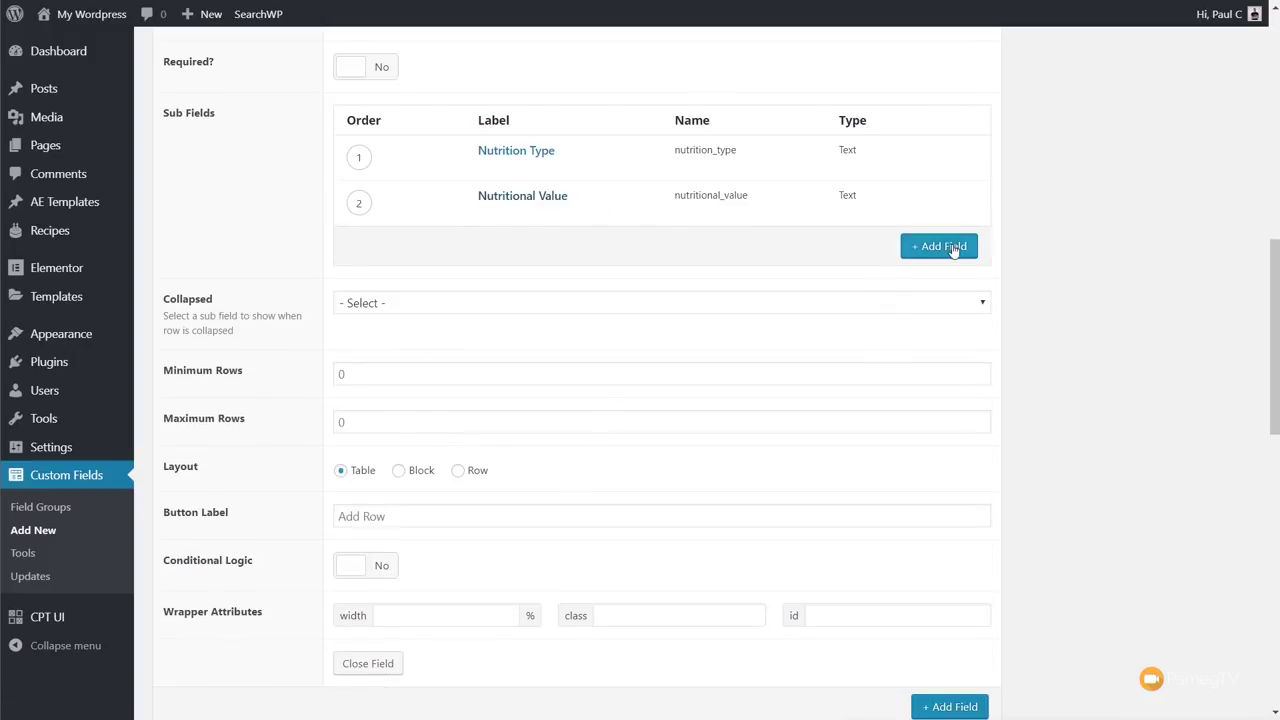
Add a third text sub field labelled % Daily Value with the name %_daily_value, and collapse it.
click(935, 242)
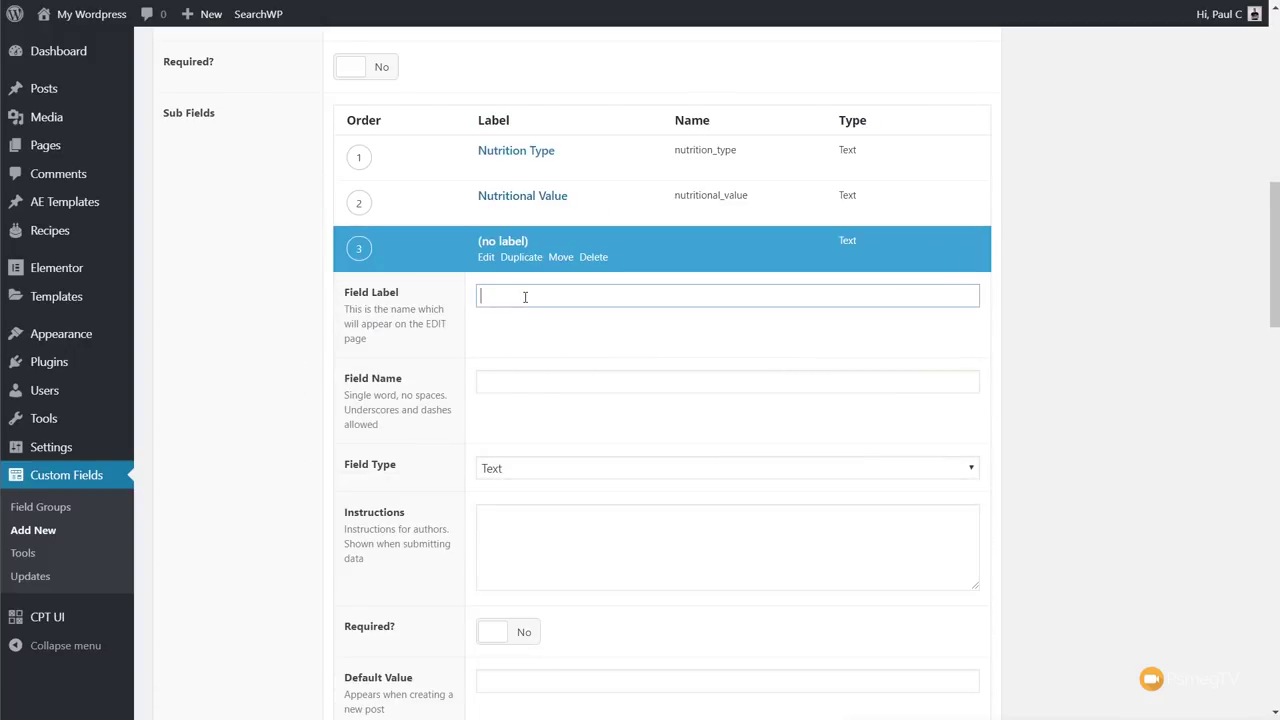
text(% Daily Value)
click(530, 380)
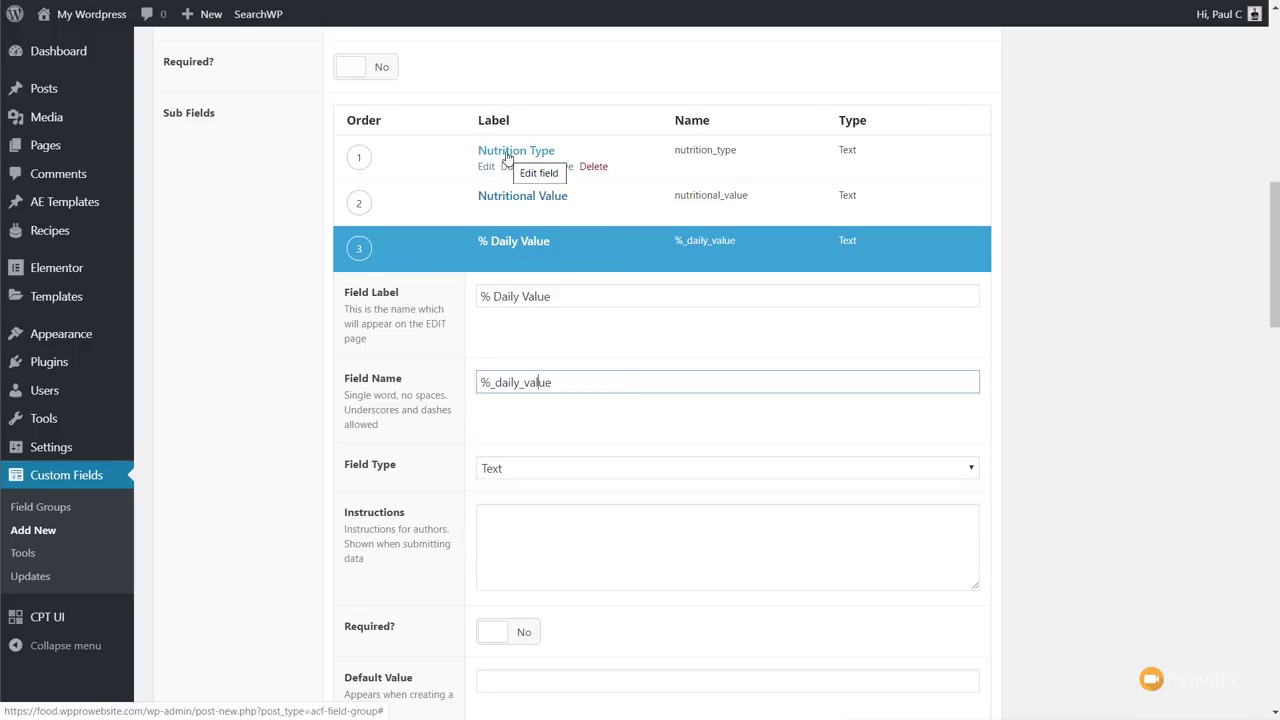
click(520, 245)
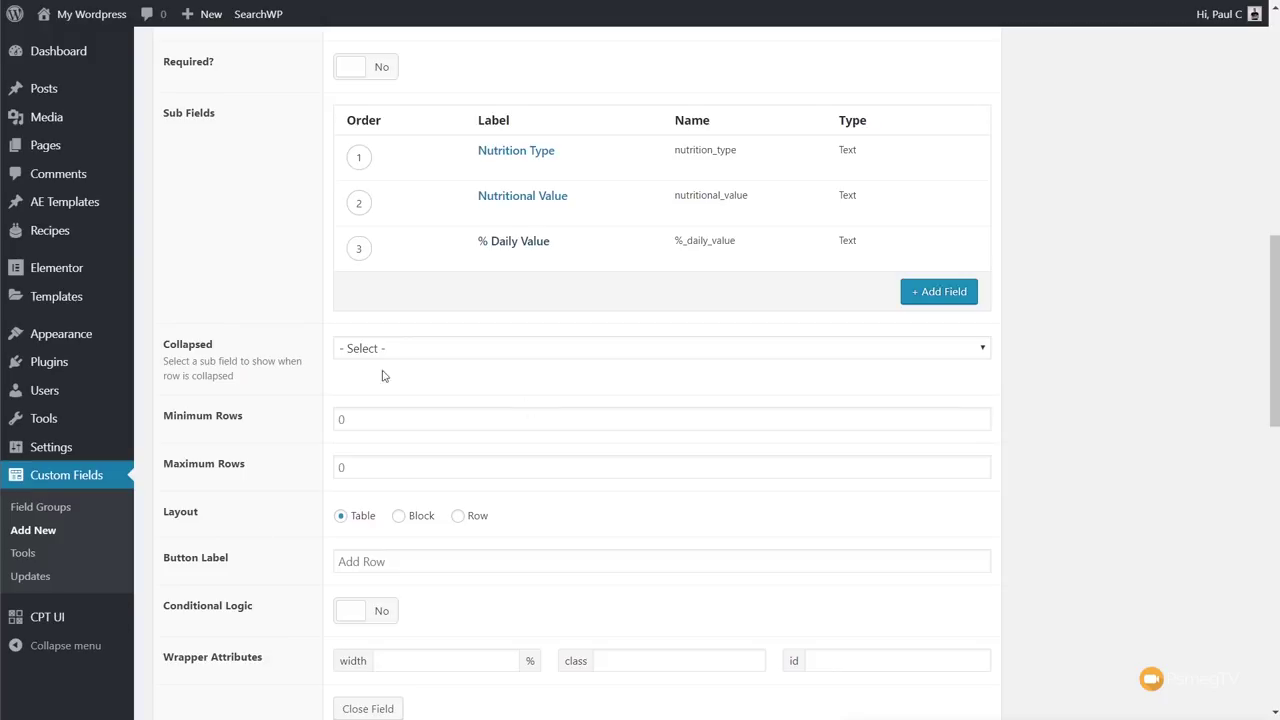
Choose Nutrition Type as the sub field shown when a repeater row is collapsed, and collapse the Nutritional Information field.
click(433, 352)
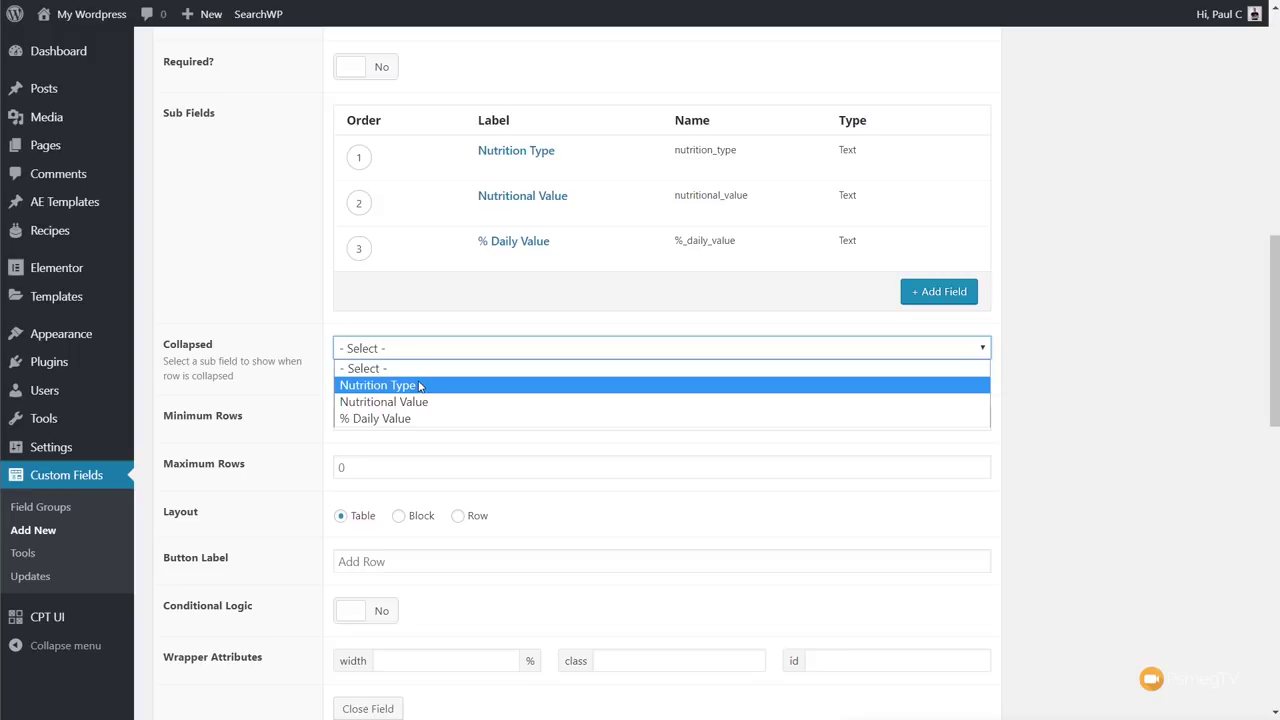
click(419, 386)
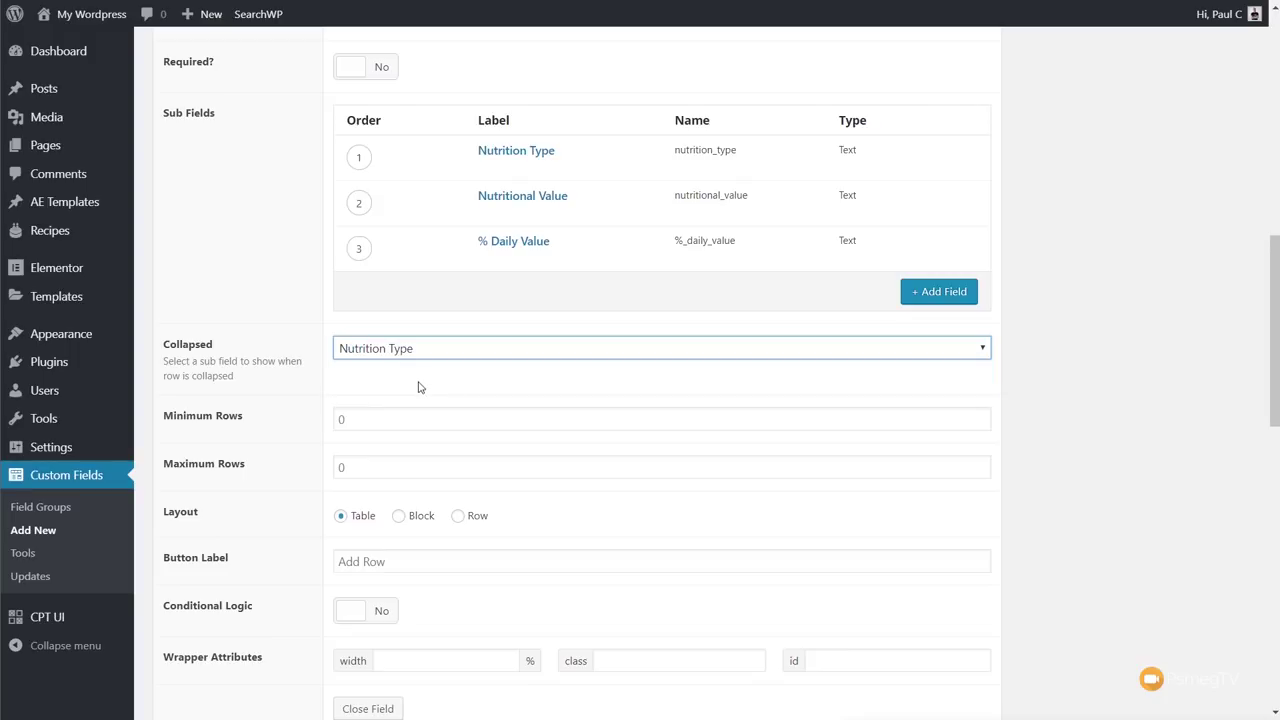
scroll(966, 493, down, 1)
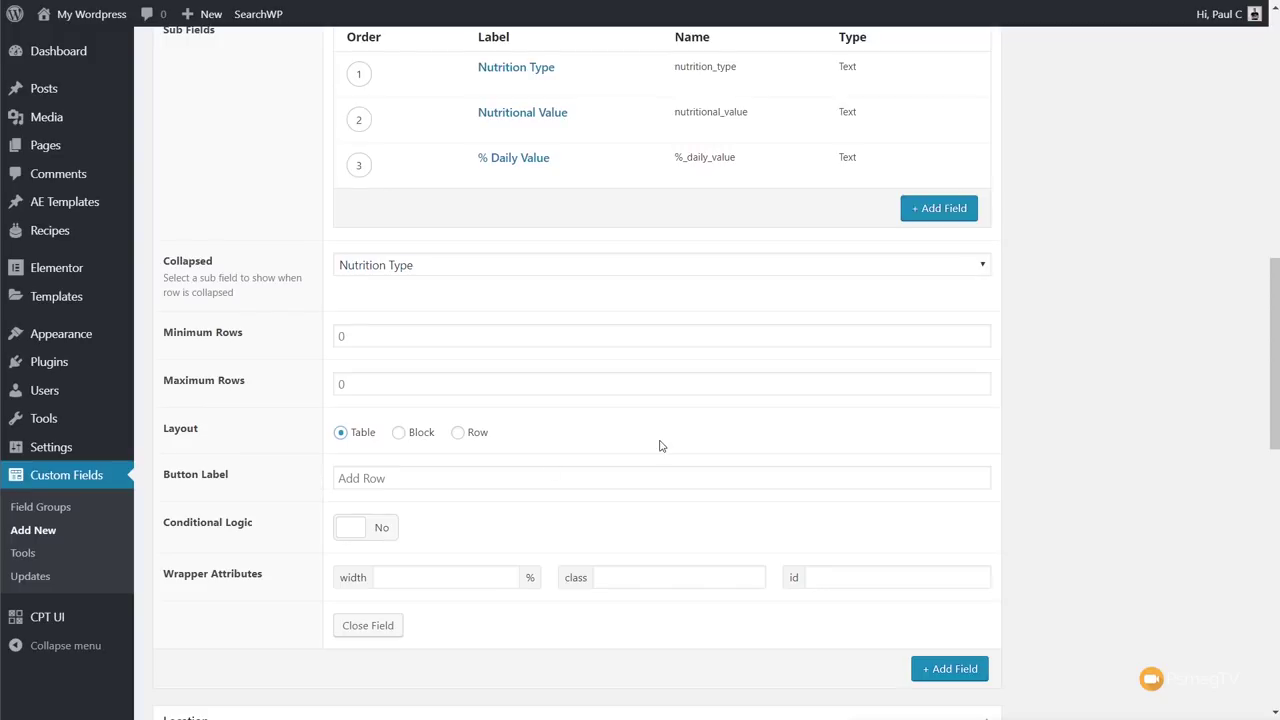
scroll(660, 443, up, 8)
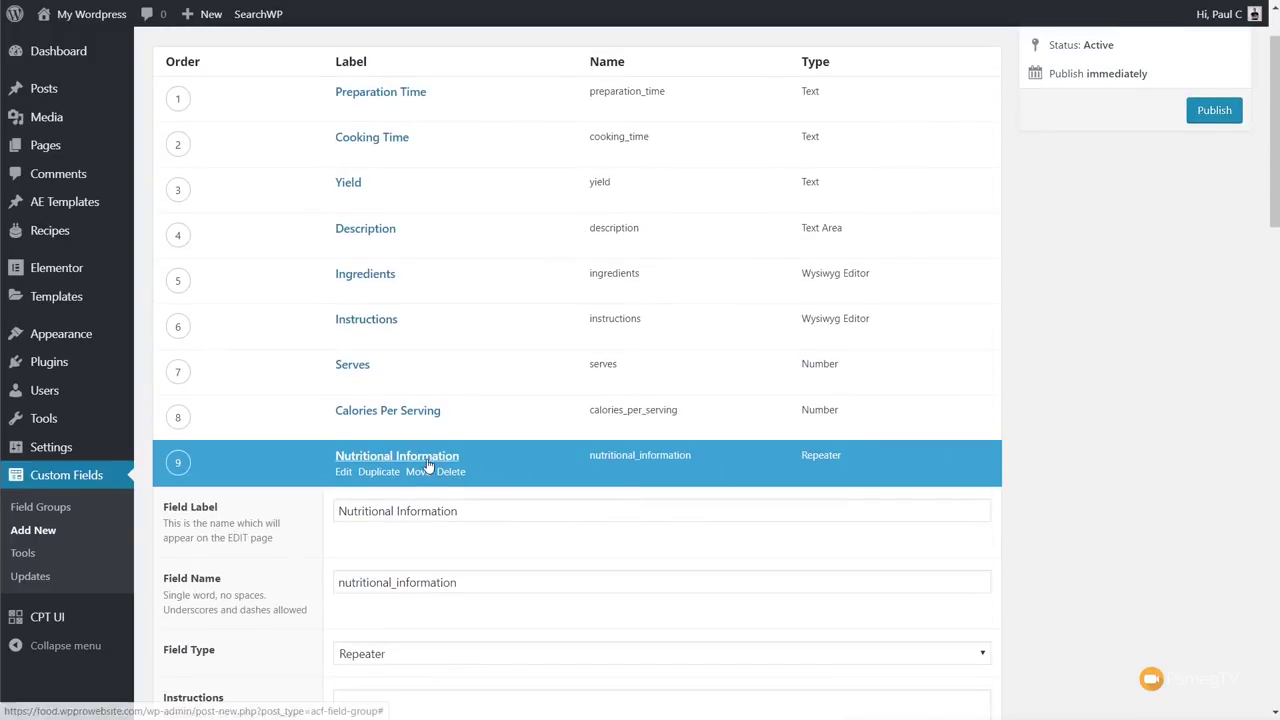
click(343, 471)
Check the Recipe field group's display settings and hide-on-screen options, and publish the group.
scroll(1071, 457, down, 3)
scroll(1071, 457, down, 4)
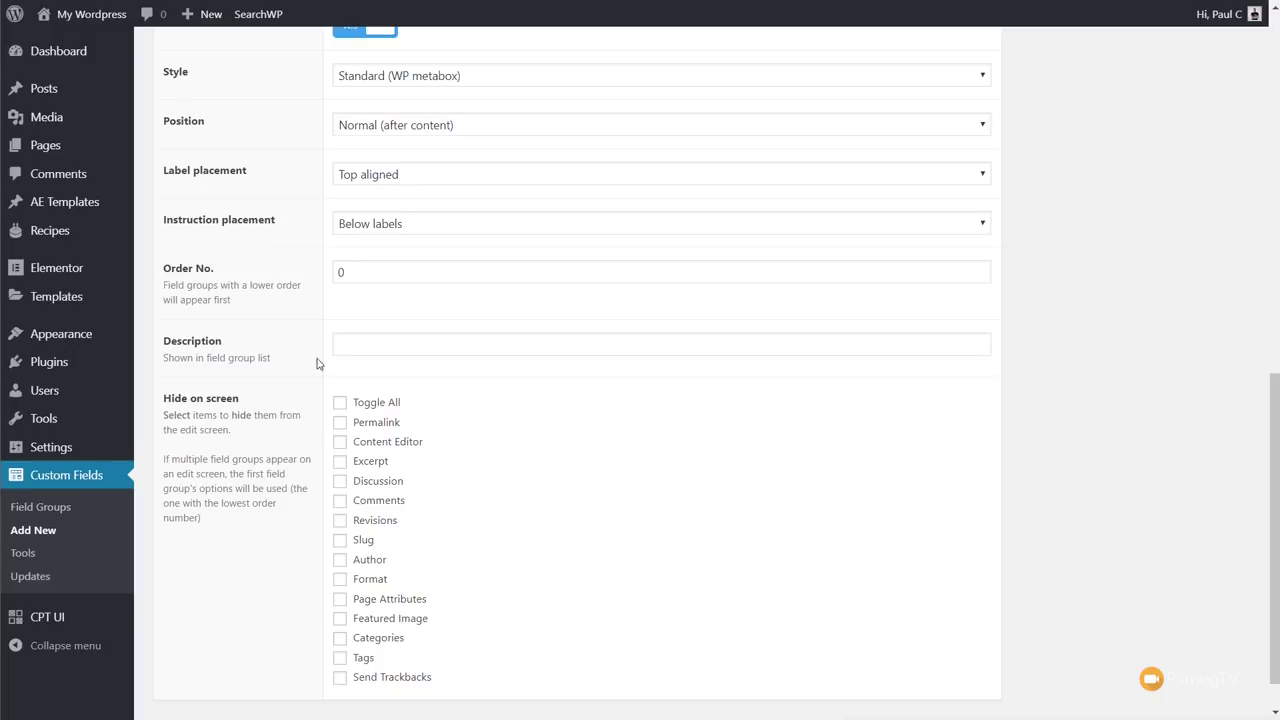
scroll(450, 465, down, 1)
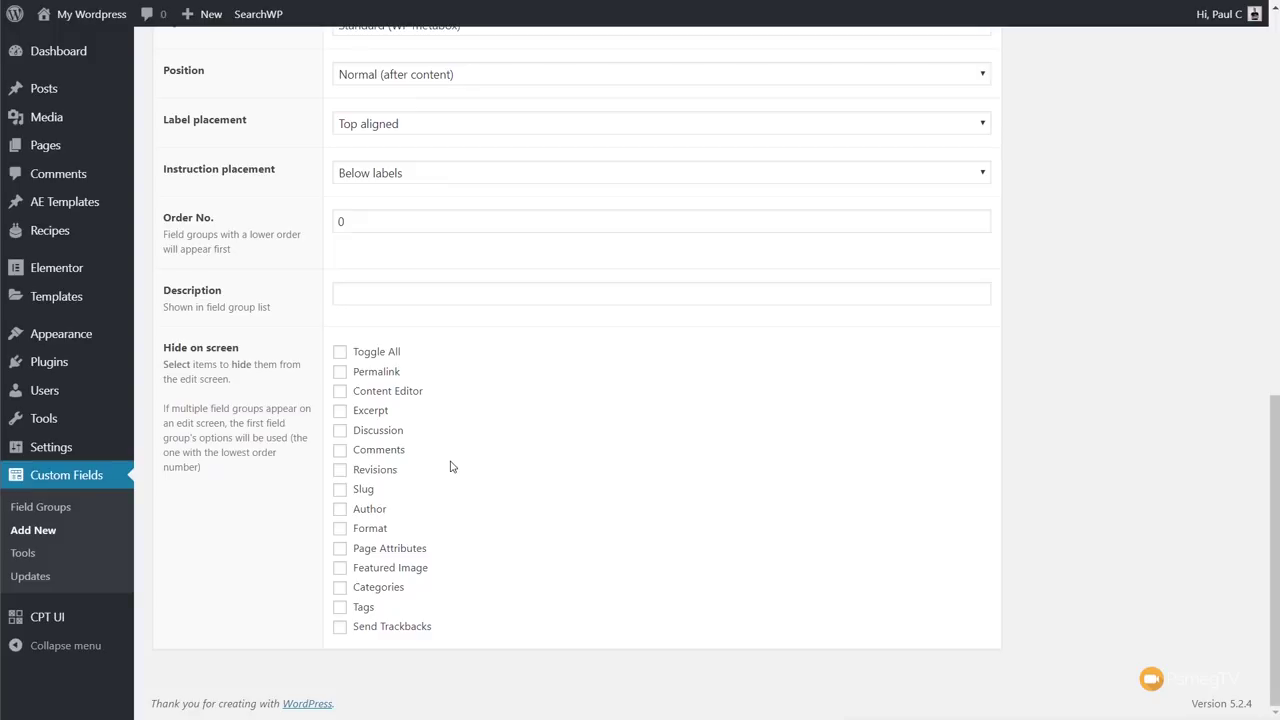
scroll(1108, 460, up, 10)
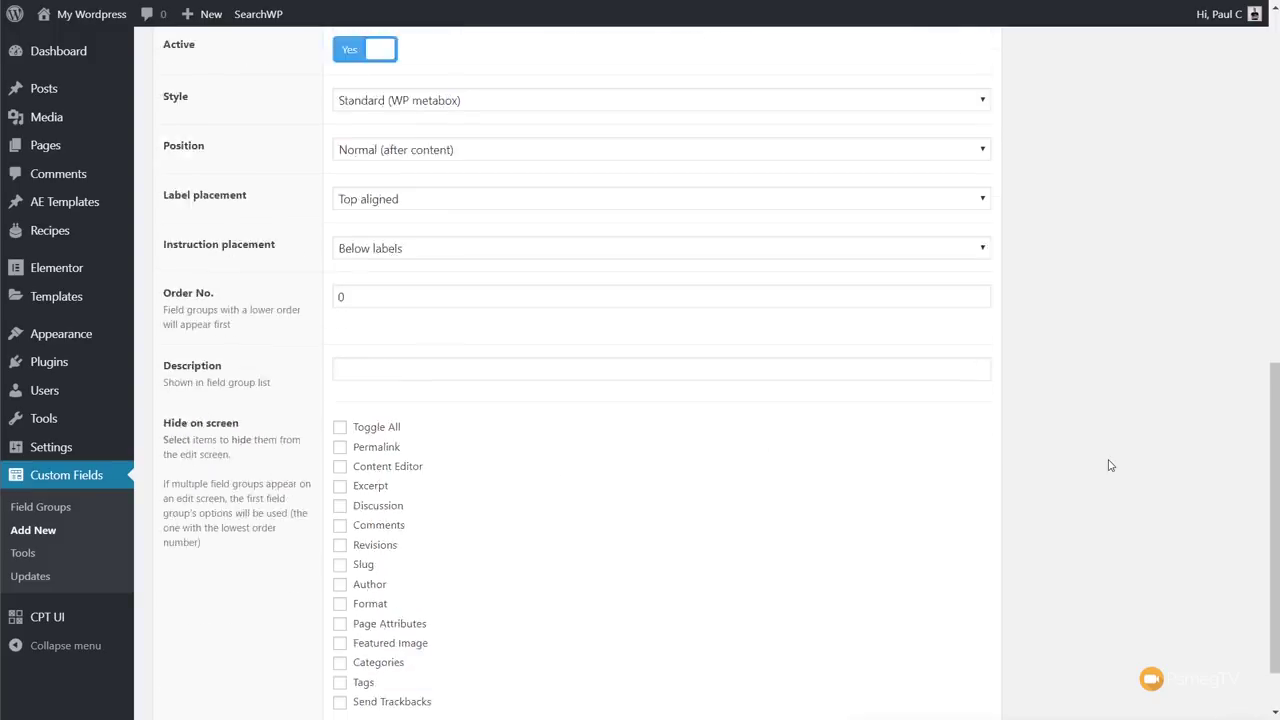
click(1226, 195)
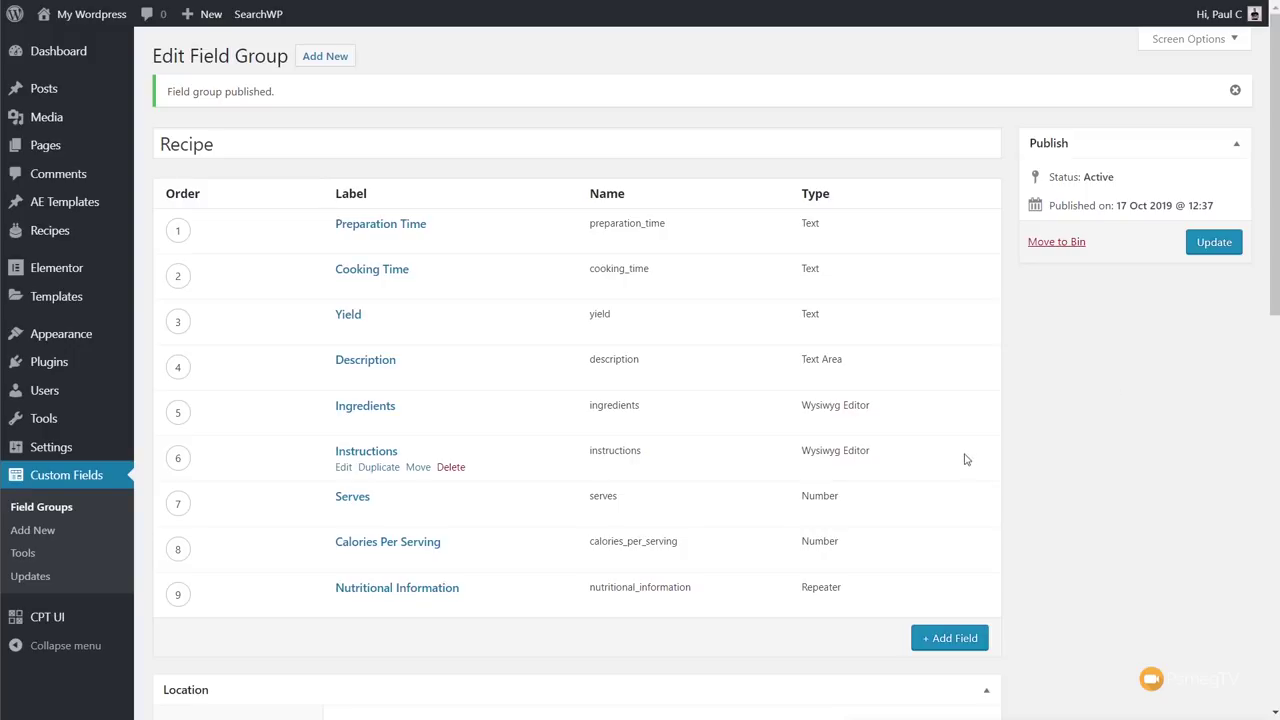
Start a new recipe and look through its custom fields down to the Nutritional Information table.
mouse_move(77, 238)
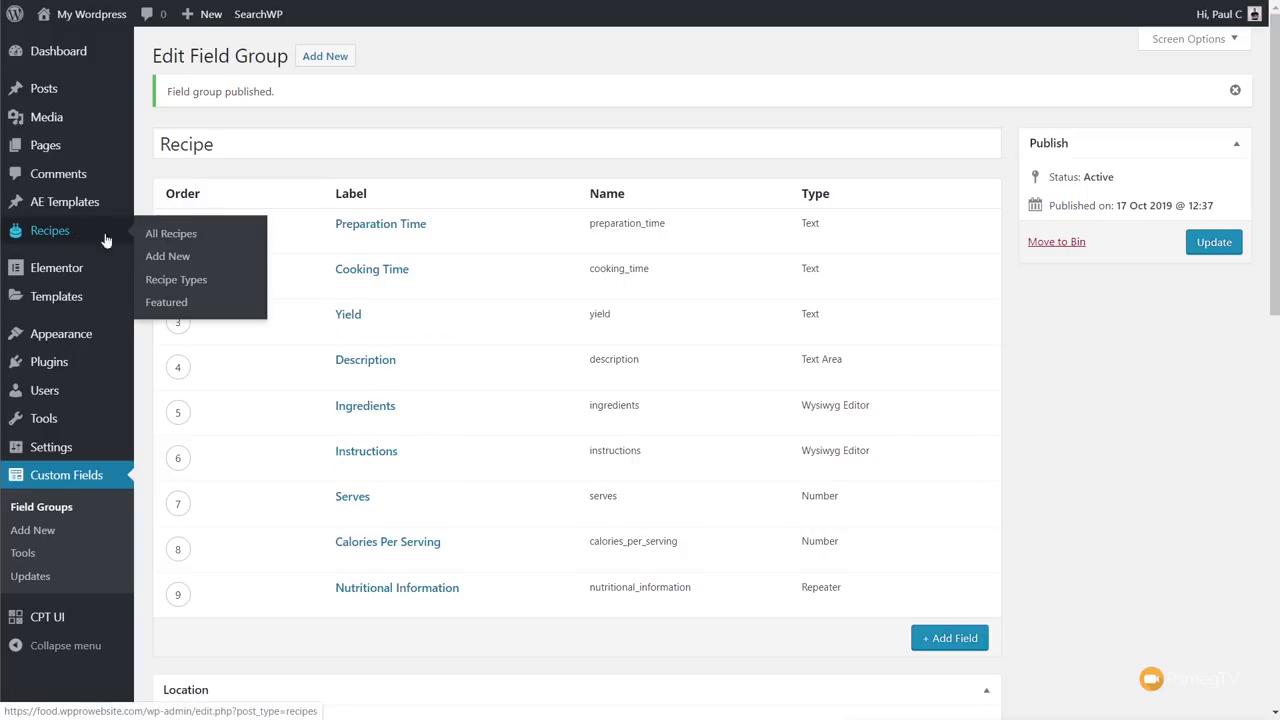
click(150, 236)
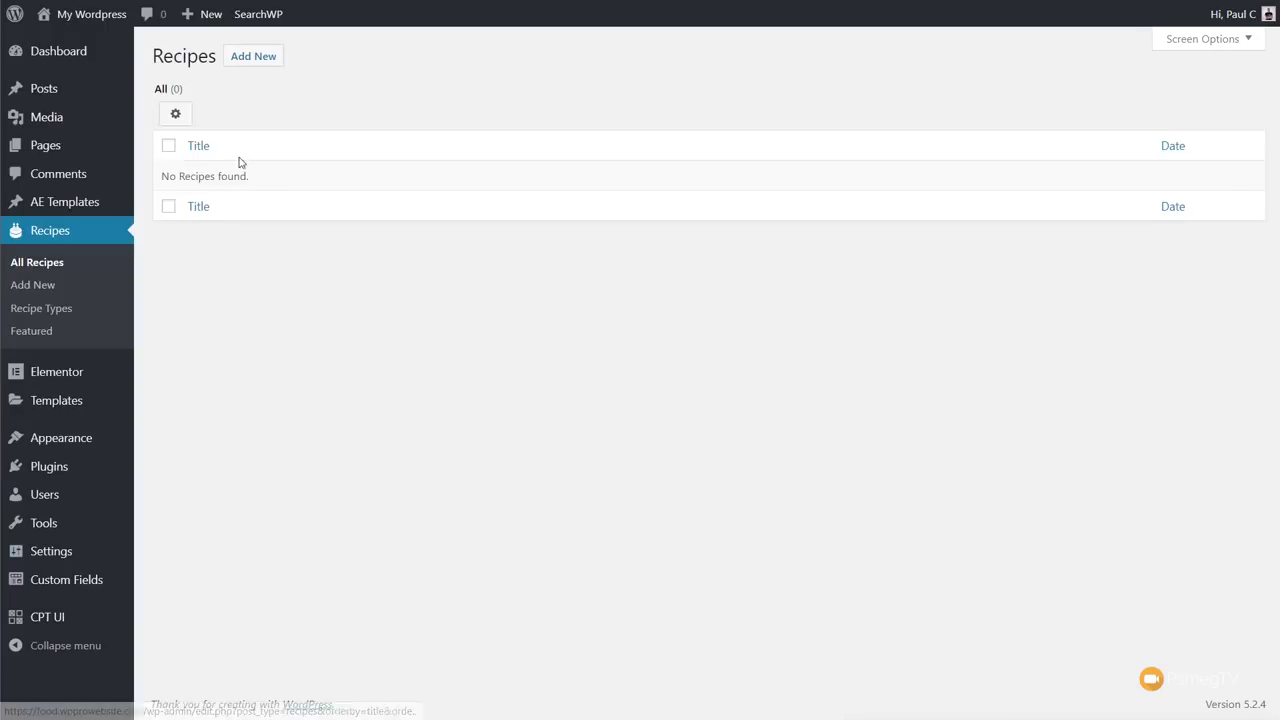
click(252, 56)
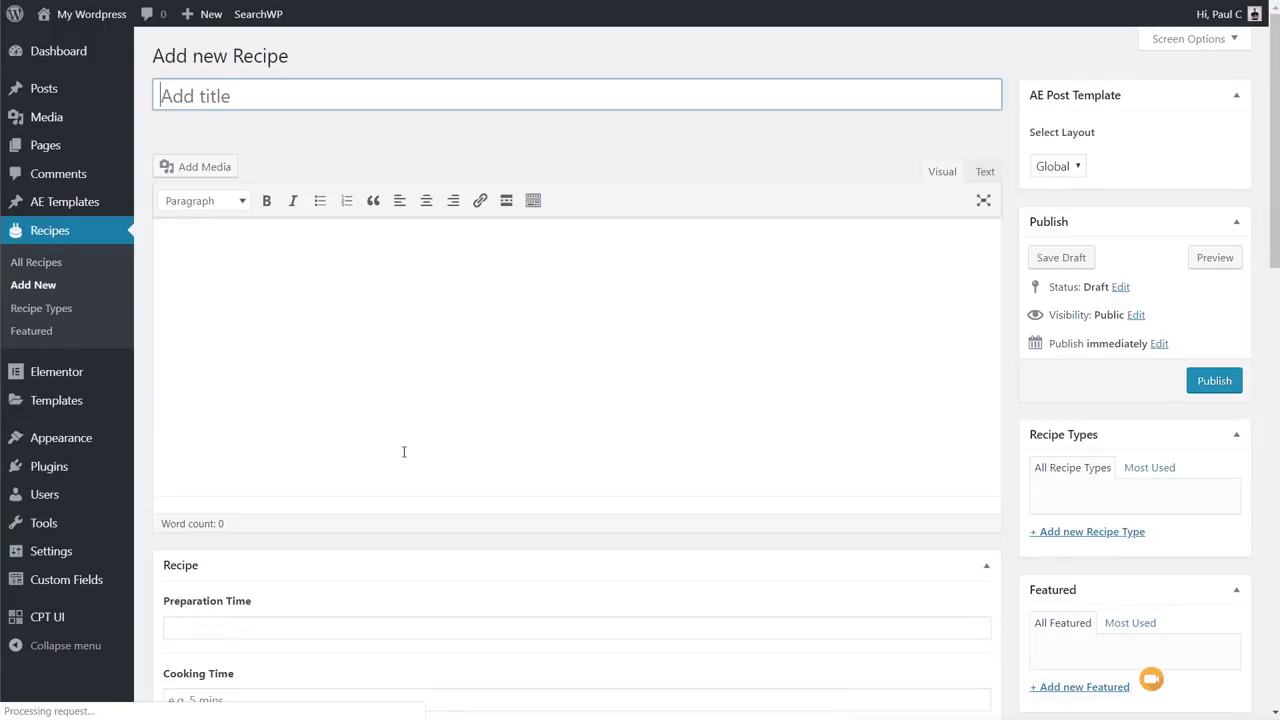
scroll(660, 370, down, 3)
scroll(334, 331, down, 8)
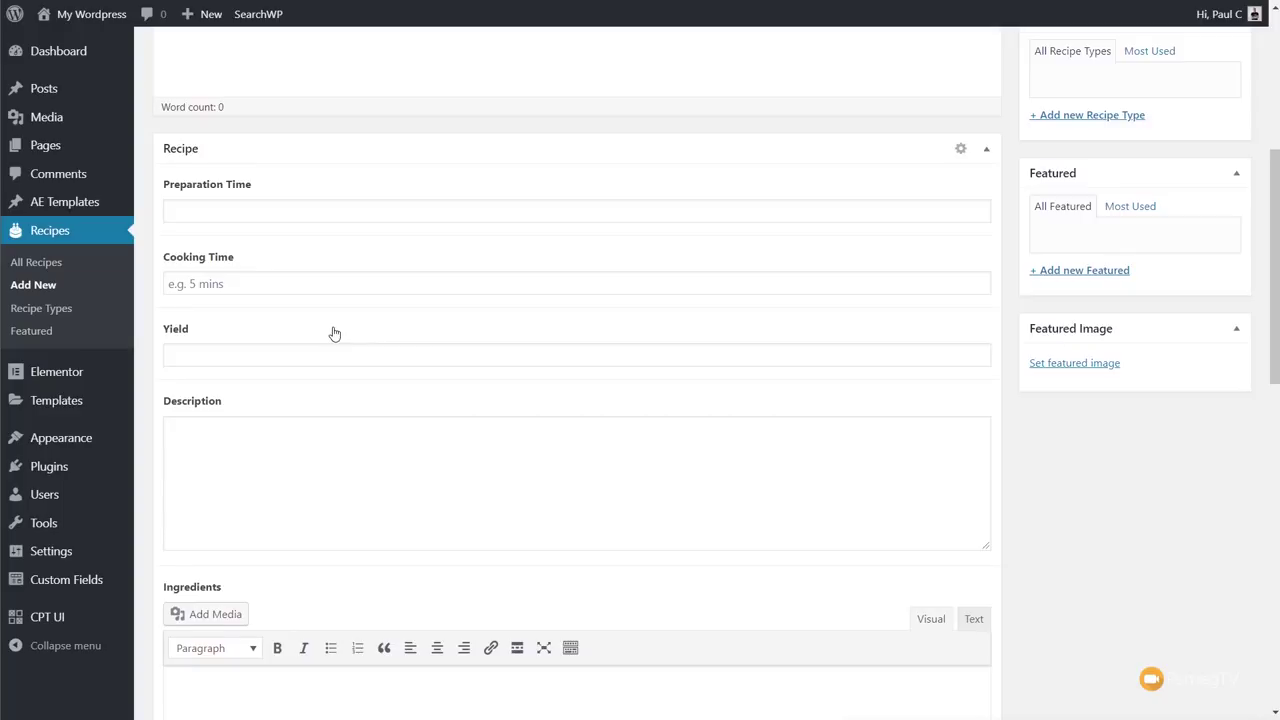
scroll(334, 336, down, 3)
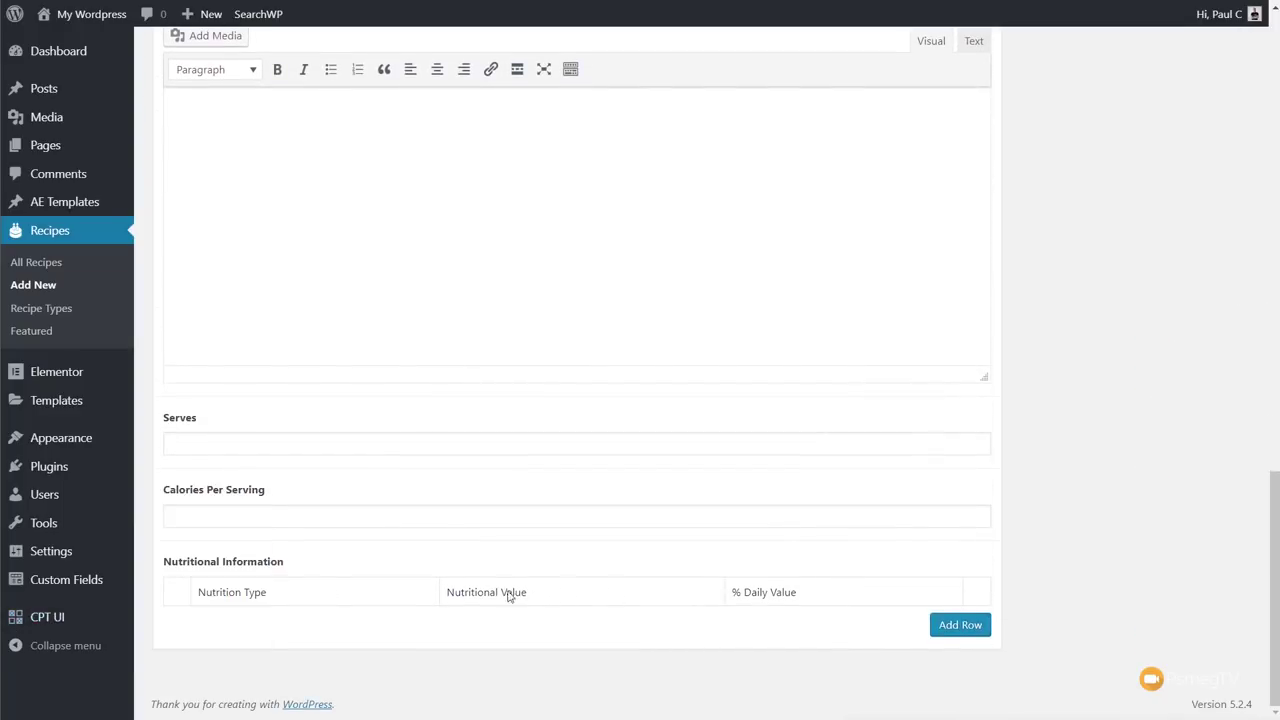
Add three empty rows to the new recipe's Nutritional Information table and look back over the form.
click(957, 625)
click(957, 663)
click(962, 698)
scroll(1080, 629, down, 2)
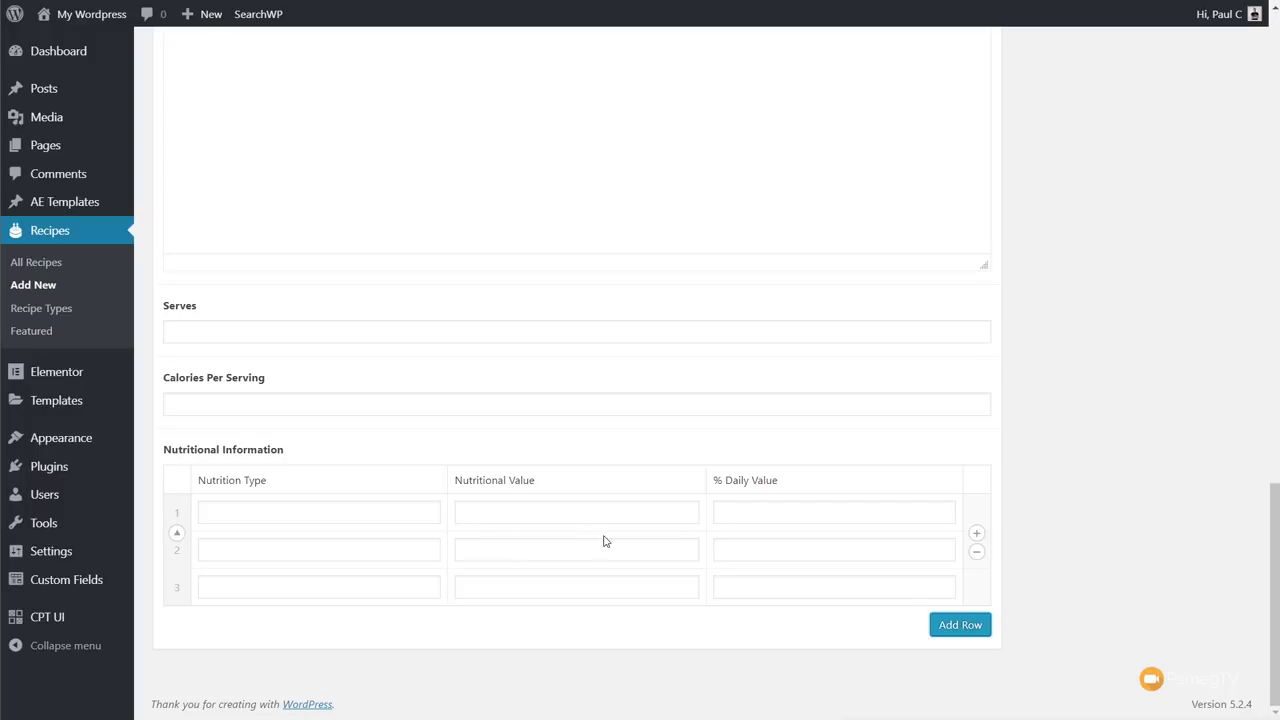
scroll(729, 460, up, 12)
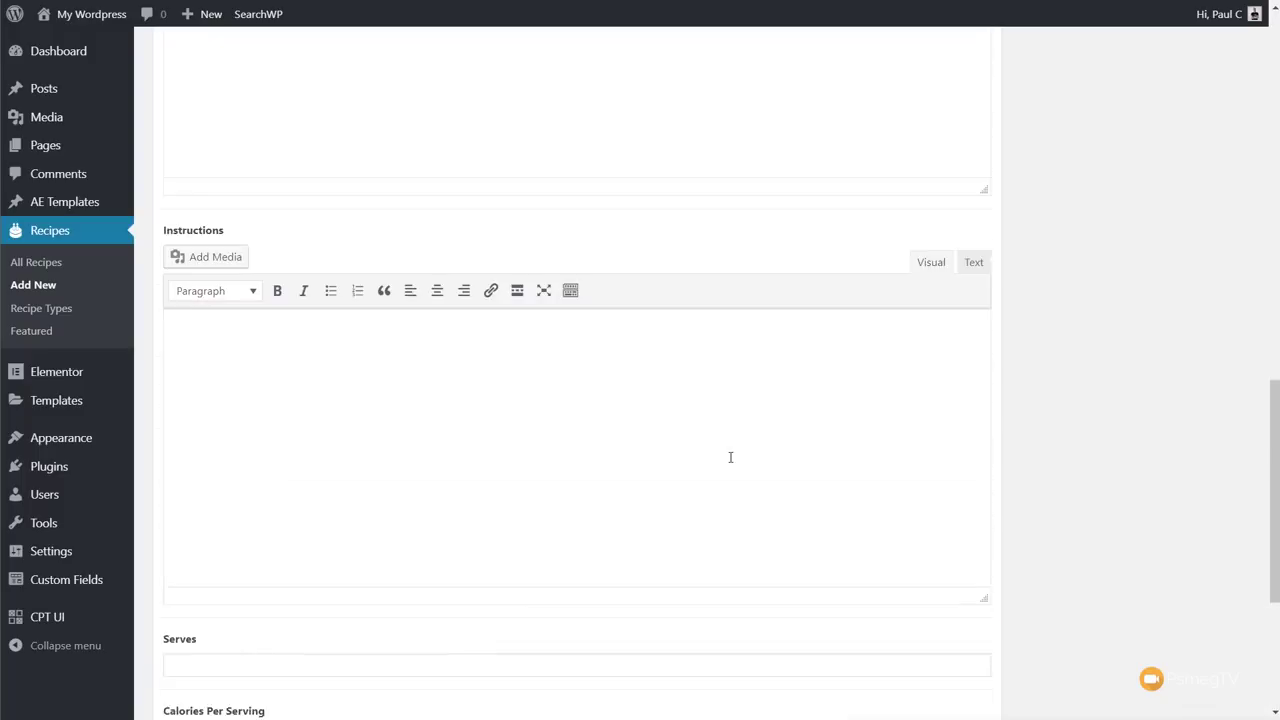
scroll(730, 462, up, 3)
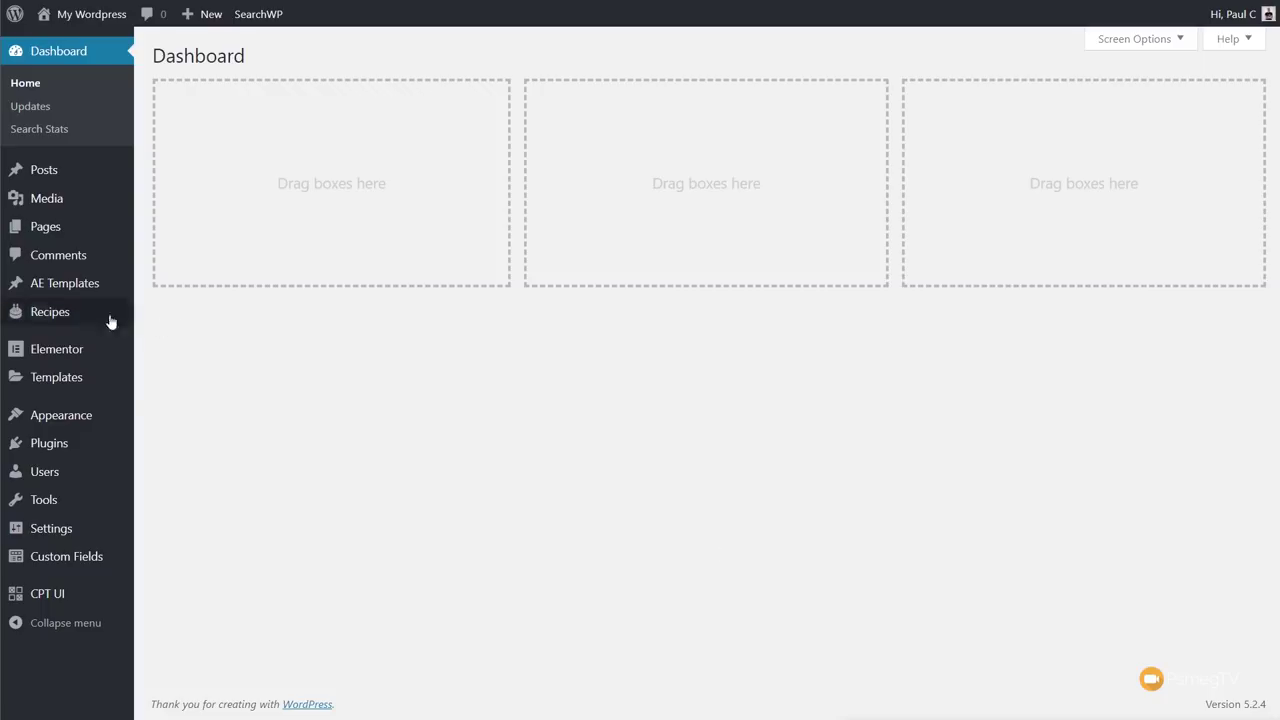
Open the list of all recipes.
mouse_move(48, 318)
click(163, 317)
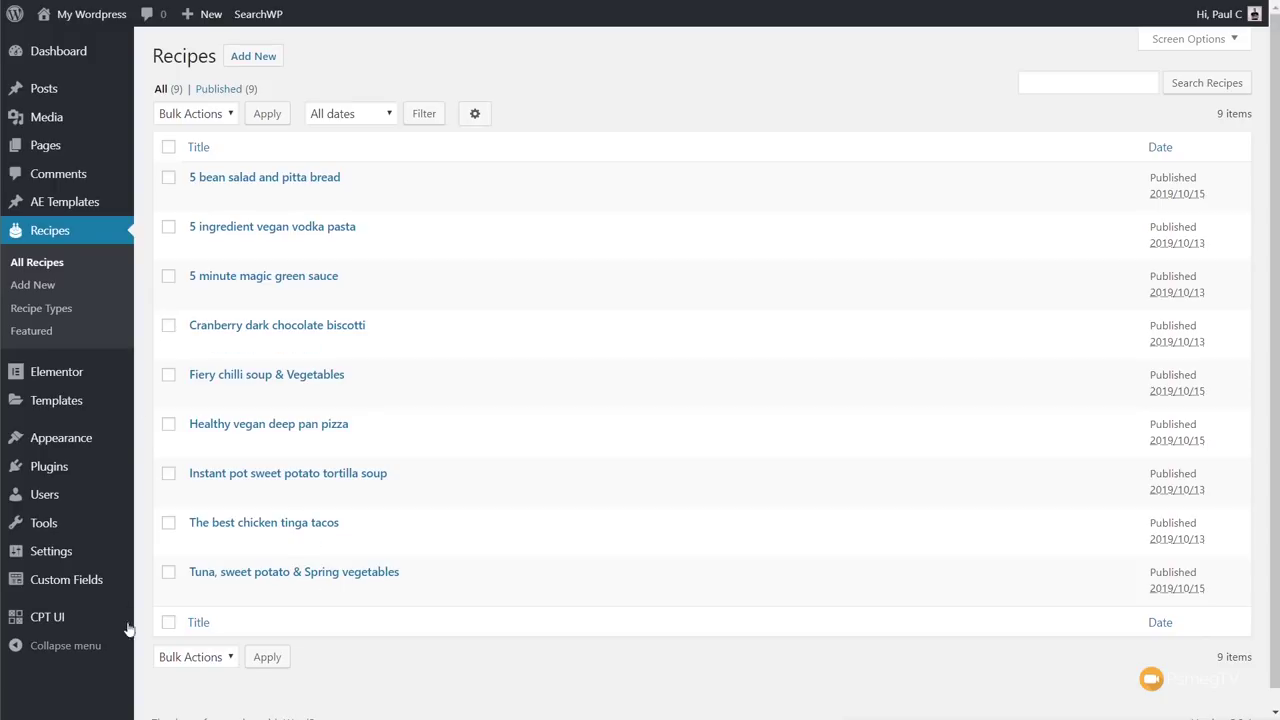
Set Show Admin Column to True for the Recipe Types taxonomy, save it, and return to the list of all recipes.
mouse_move(68, 628)
click(197, 563)
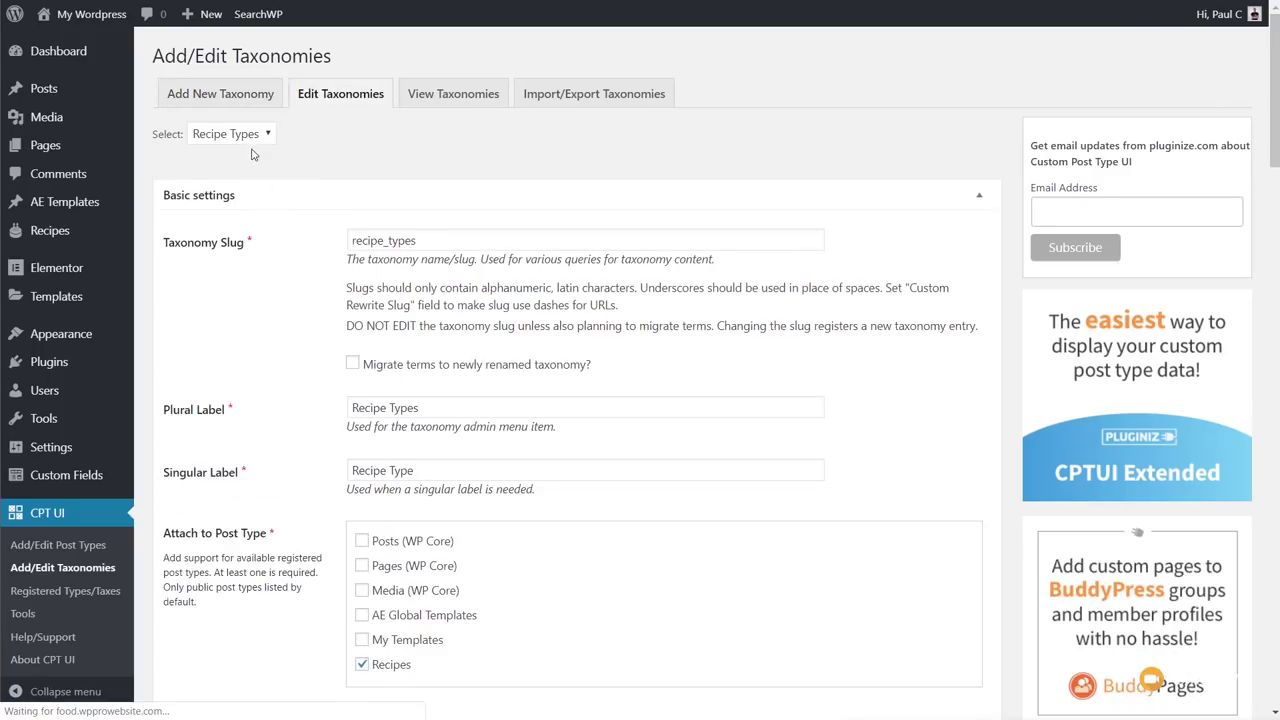
scroll(296, 484, down, 6)
scroll(296, 484, down, 20)
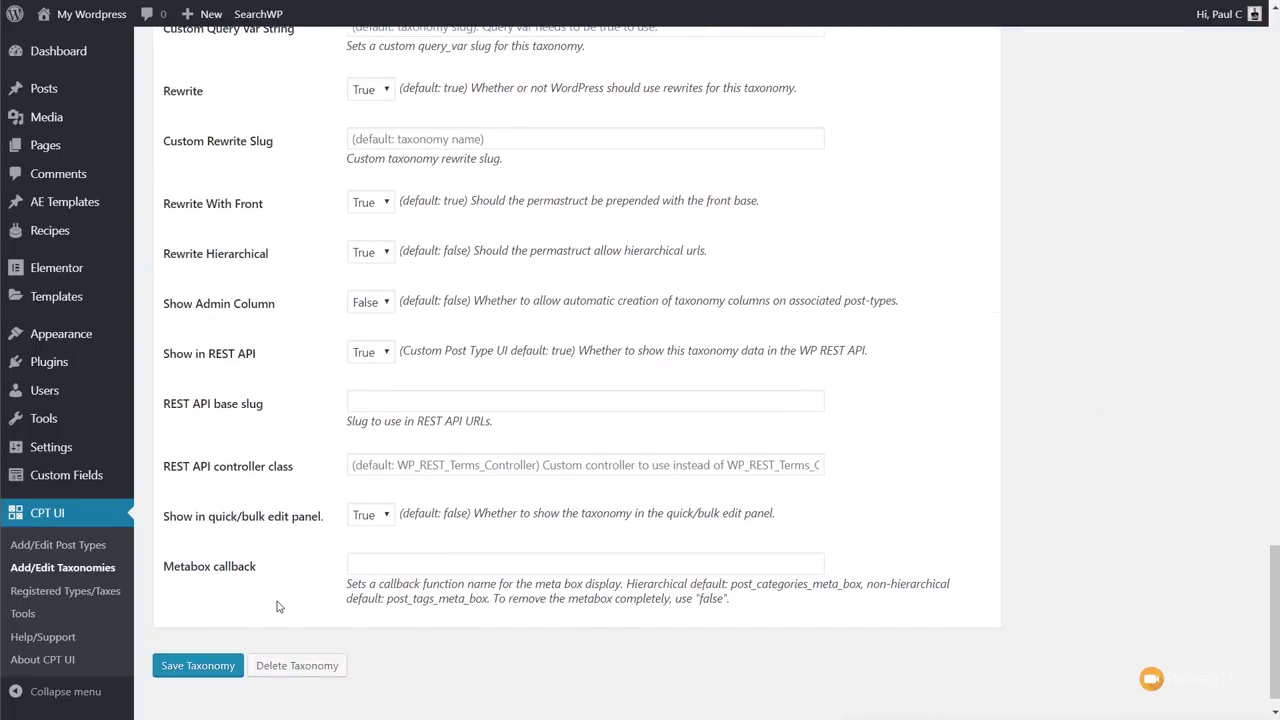
scroll(278, 606, up, 3)
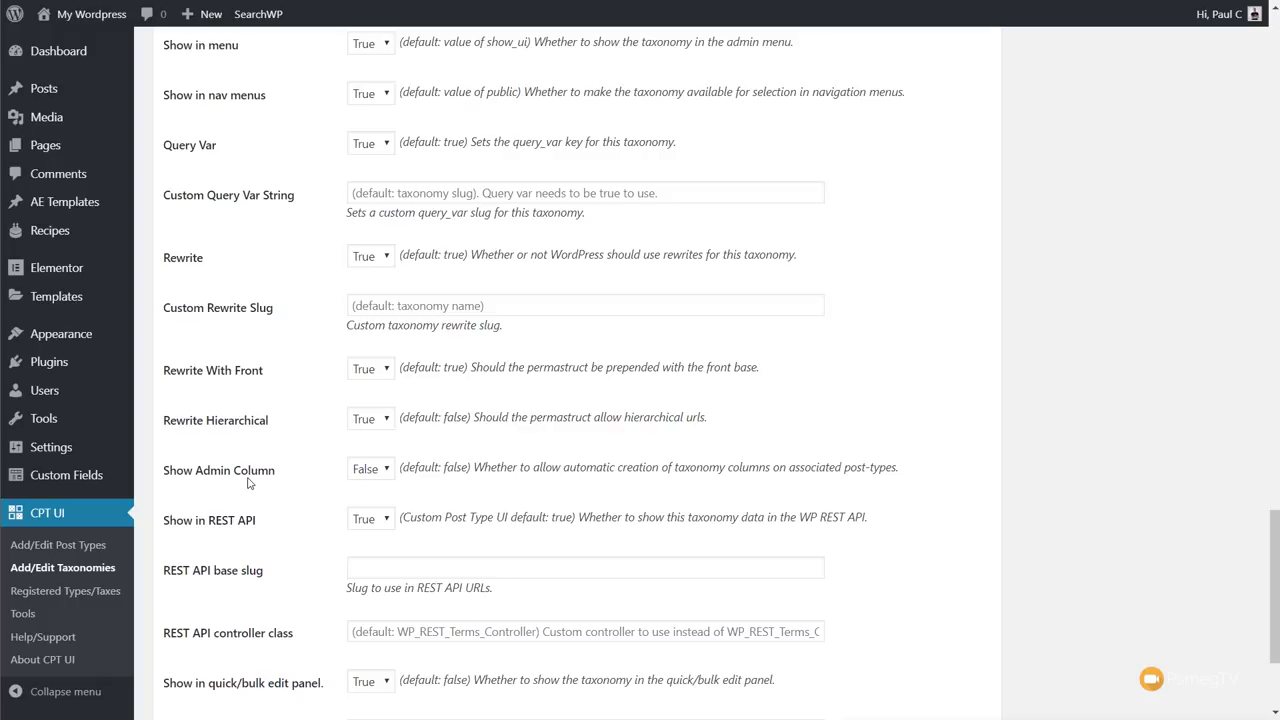
click(374, 475)
click(371, 504)
scroll(1030, 520, down, 4)
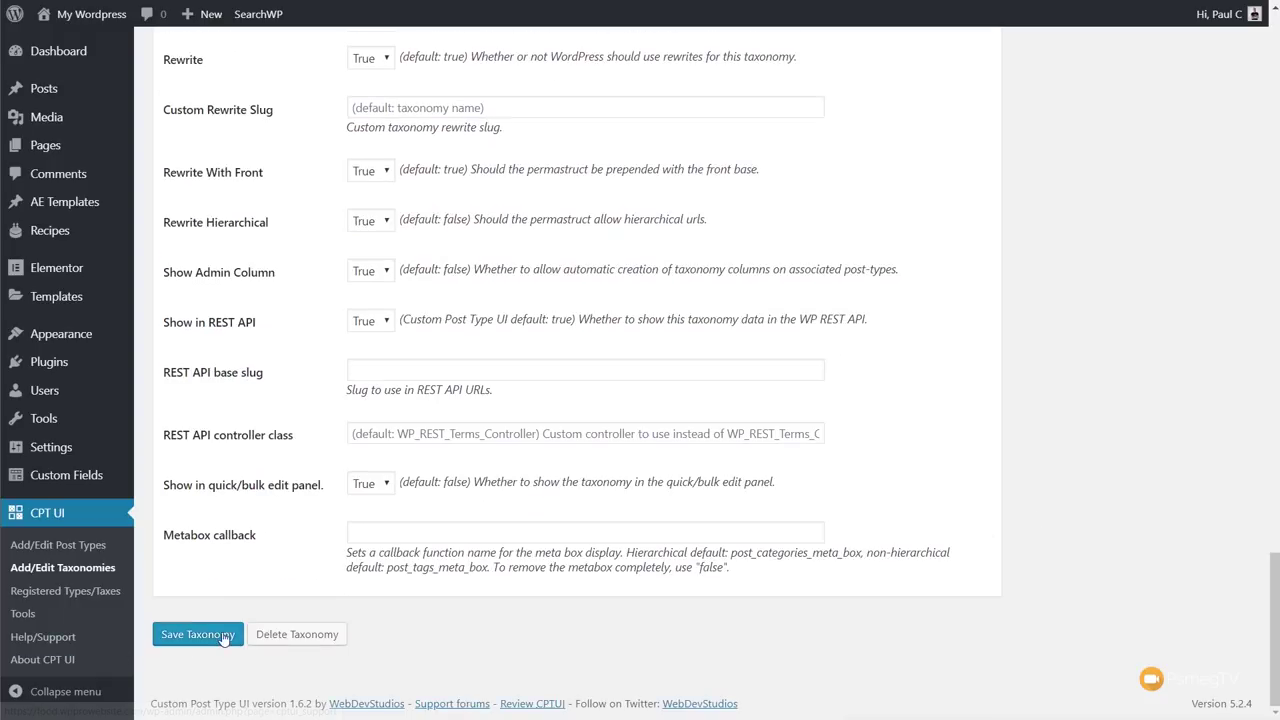
click(197, 634)
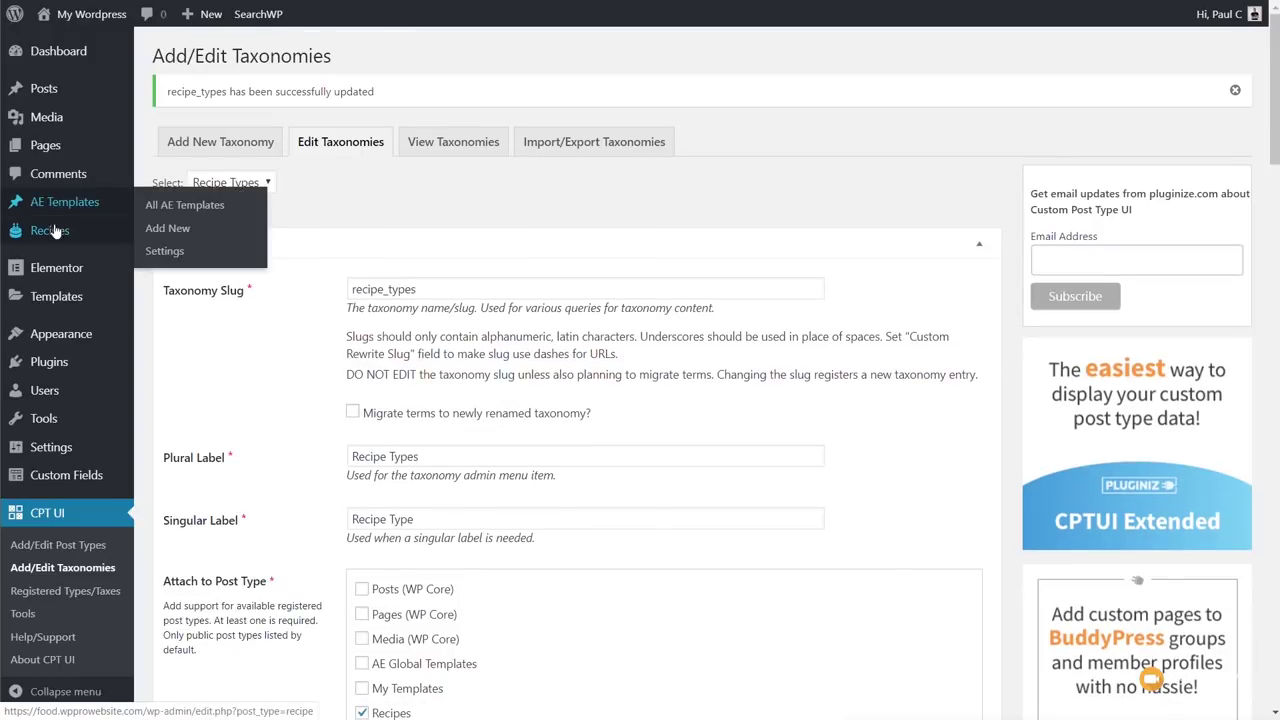
mouse_move(66, 233)
click(165, 234)
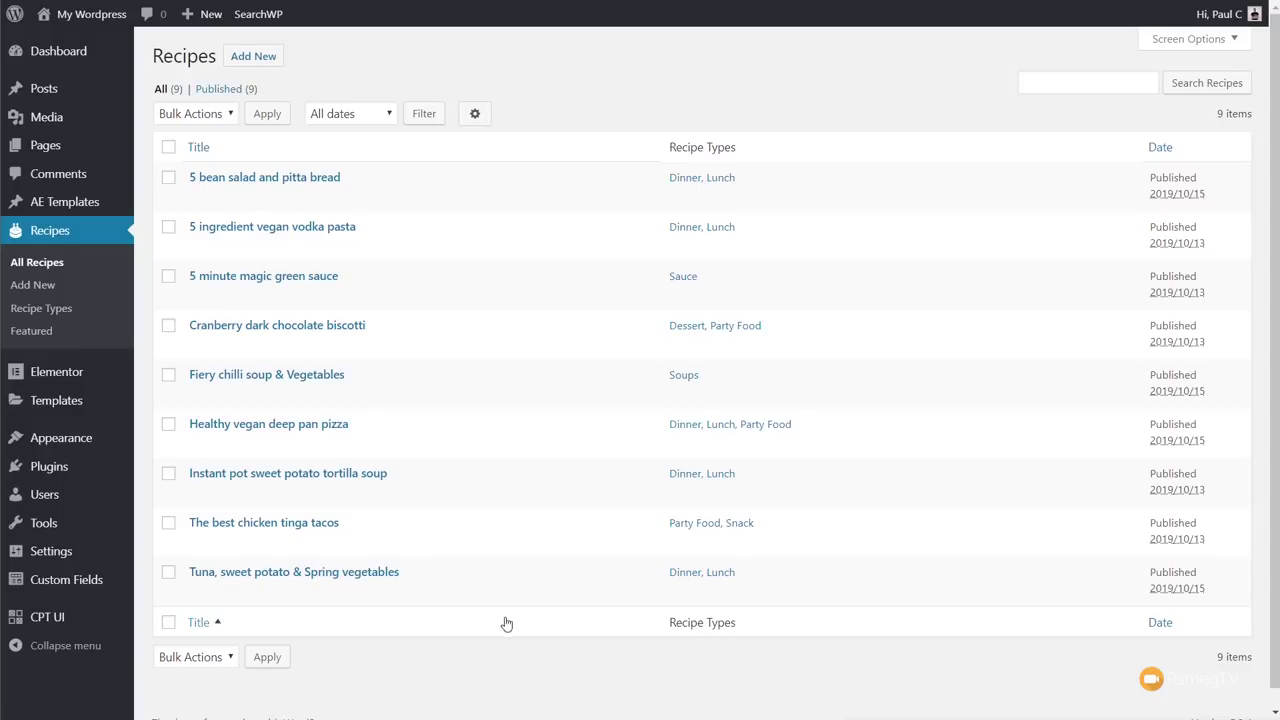
Open the Admin Columns plugin's settings from the installed plugins and show the columns of the Recipes post type.
mouse_move(58, 468)
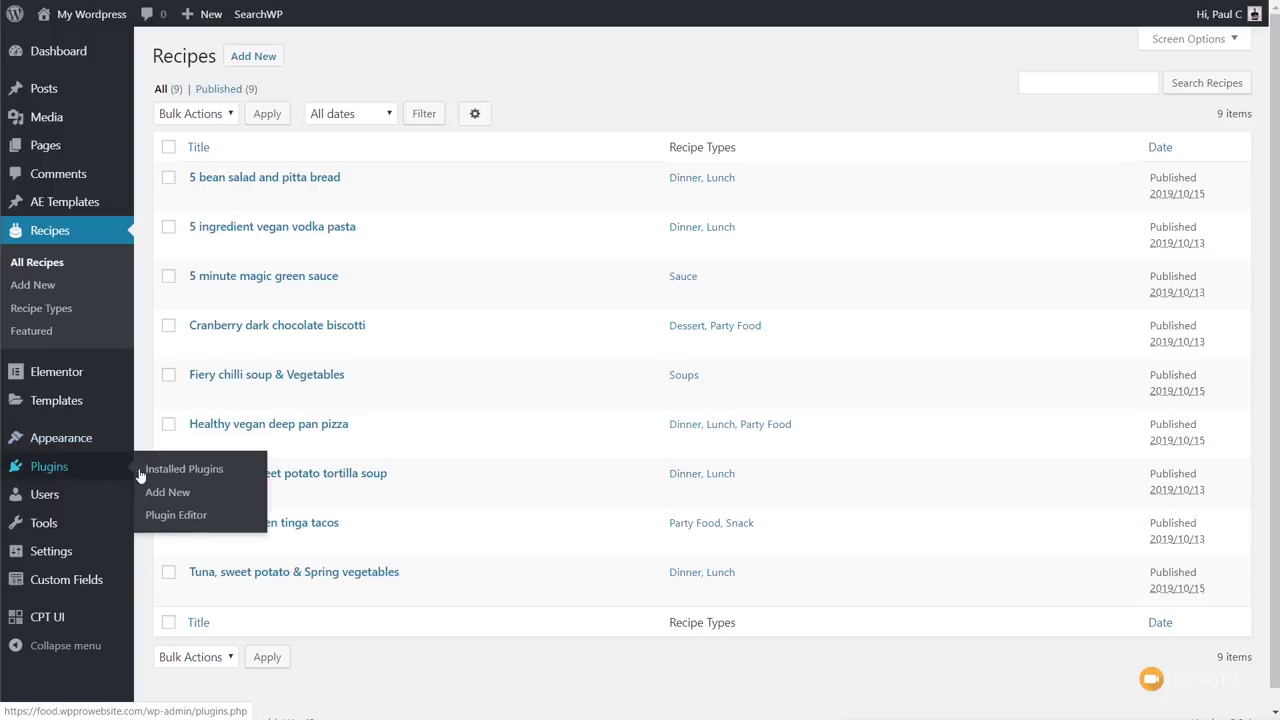
click(169, 476)
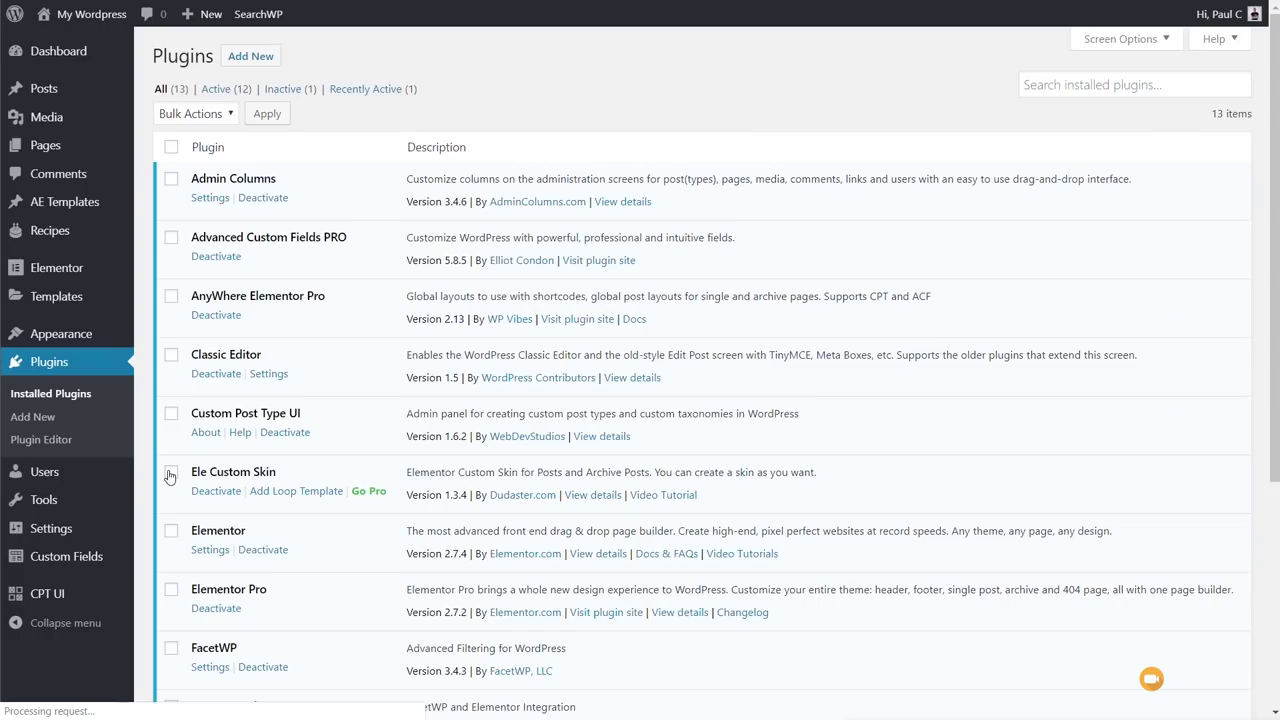
click(215, 199)
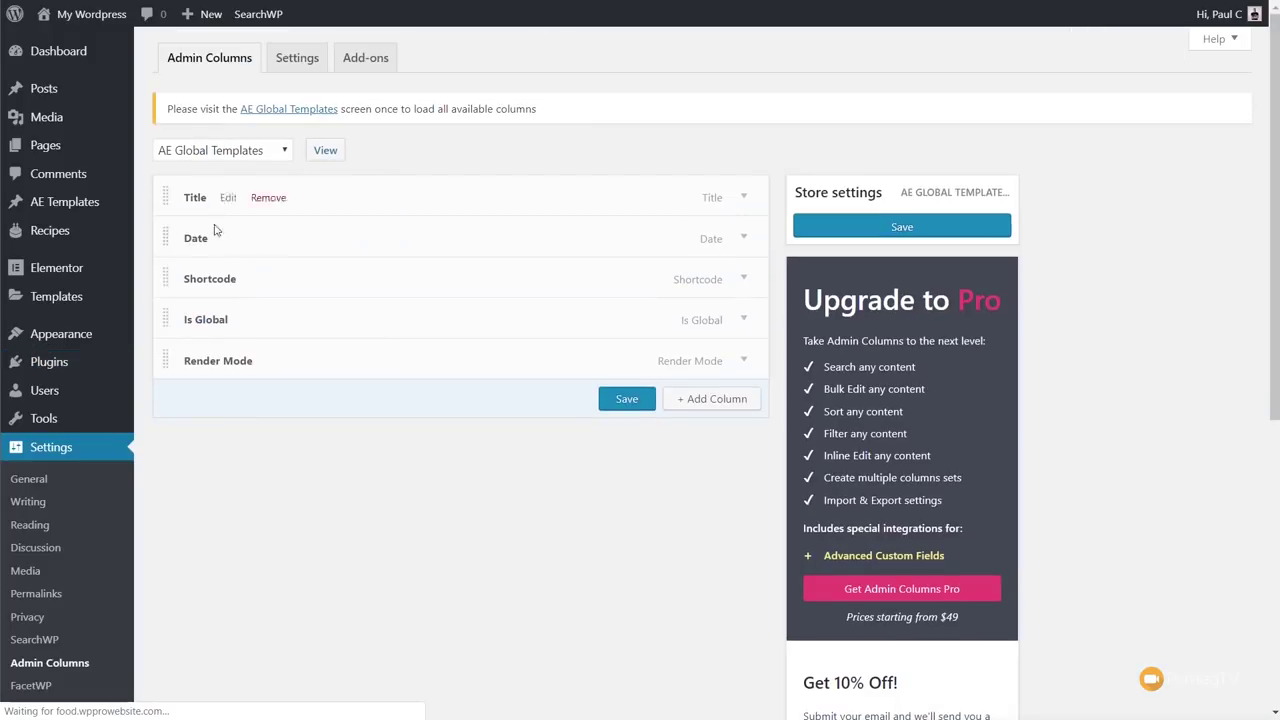
click(189, 158)
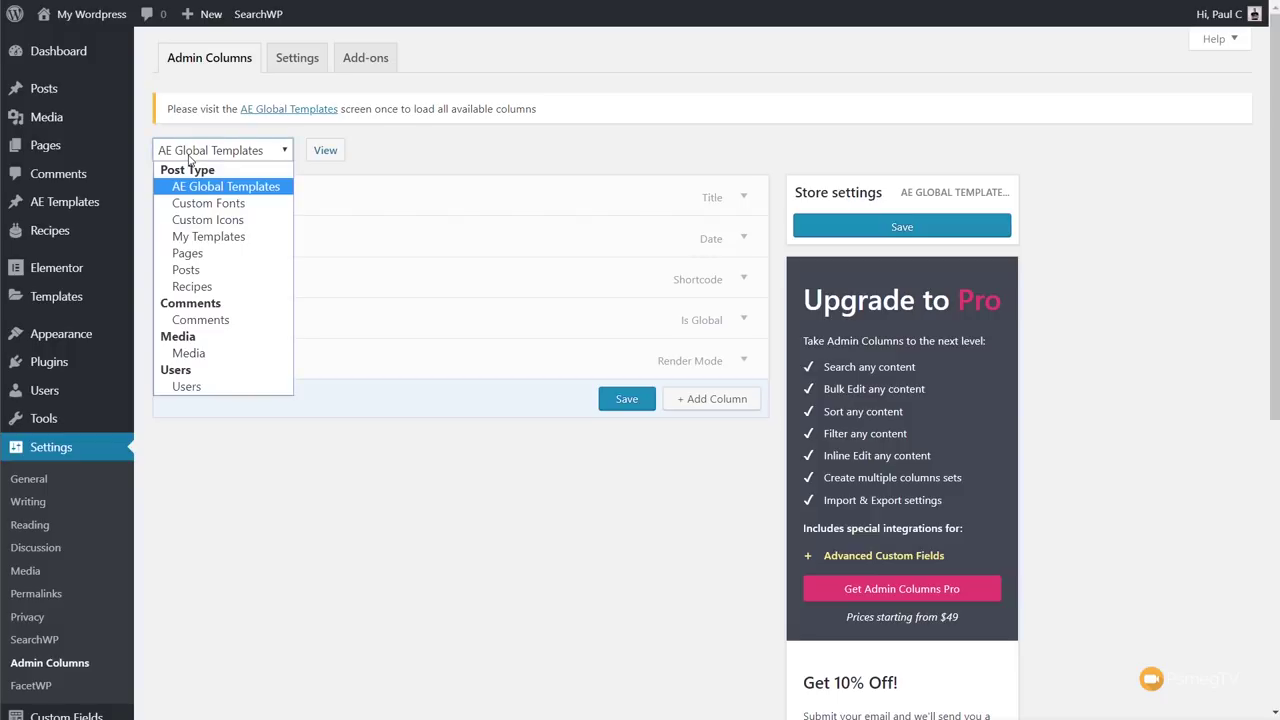
click(192, 287)
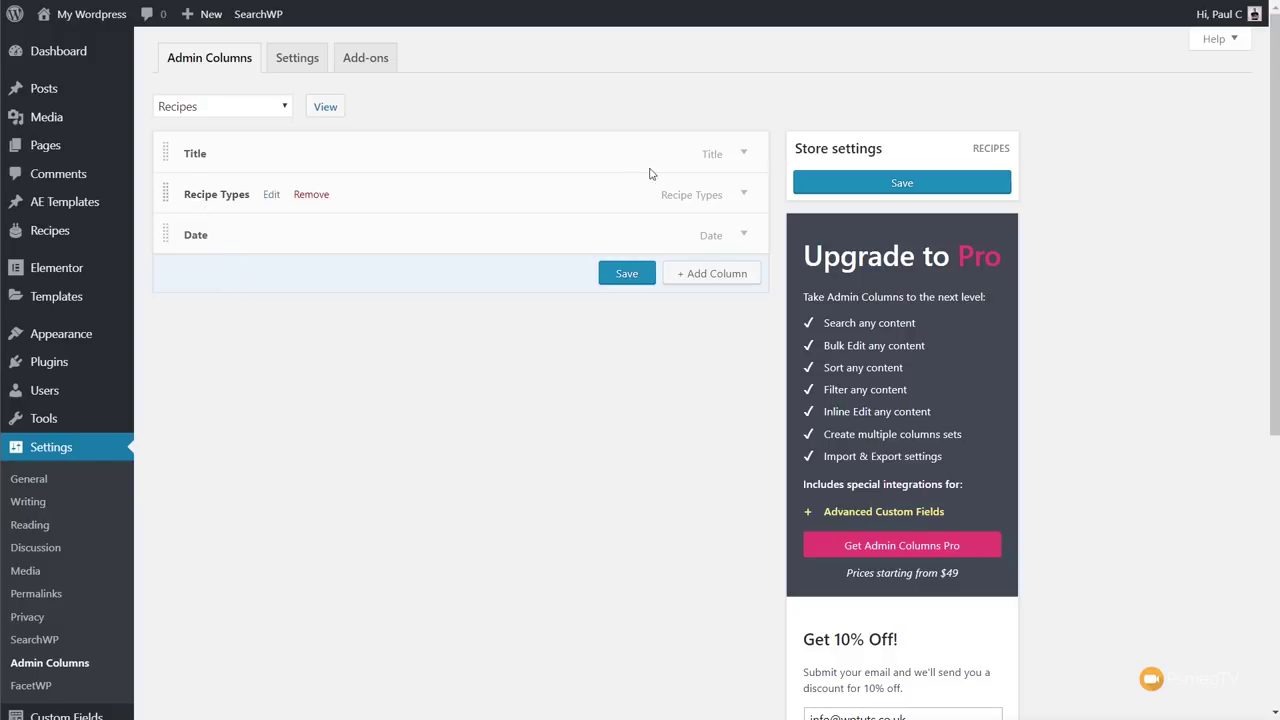
Relabel the Title column as "Recipe Name" and check the Recipe Types column's settings.
click(743, 153)
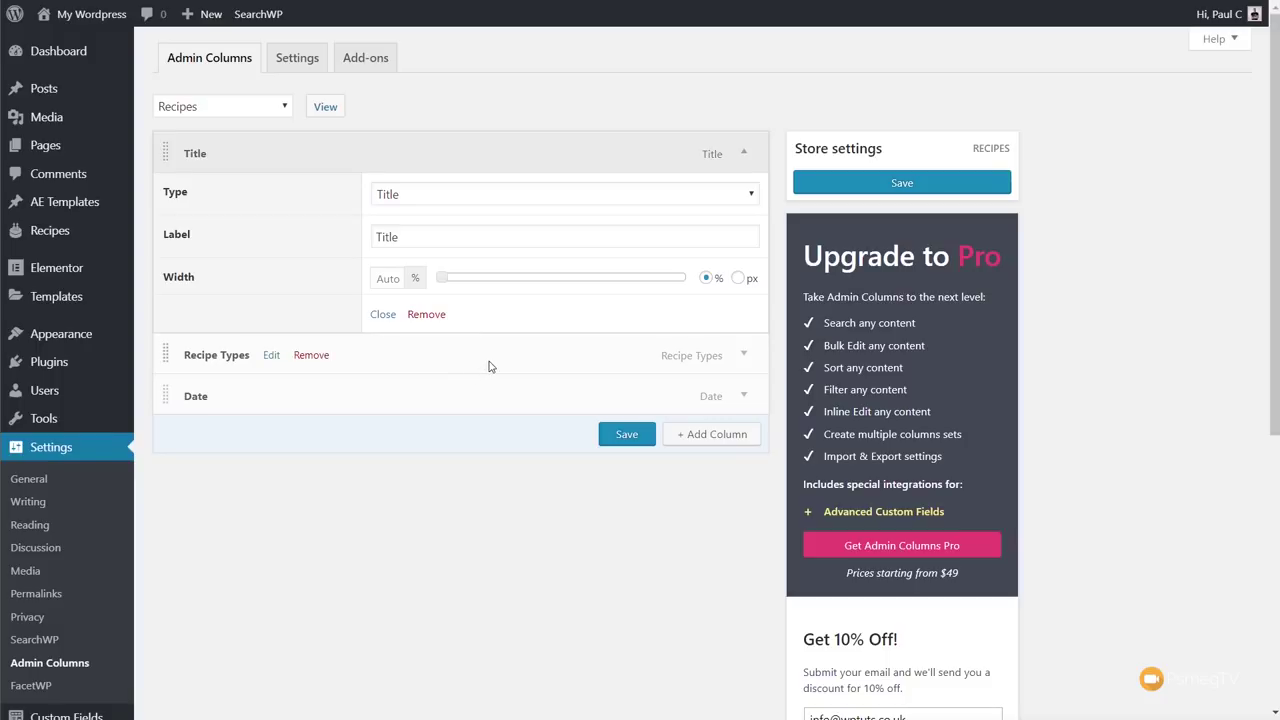
drag(392, 237, 365, 240)
text(Recipe Name)
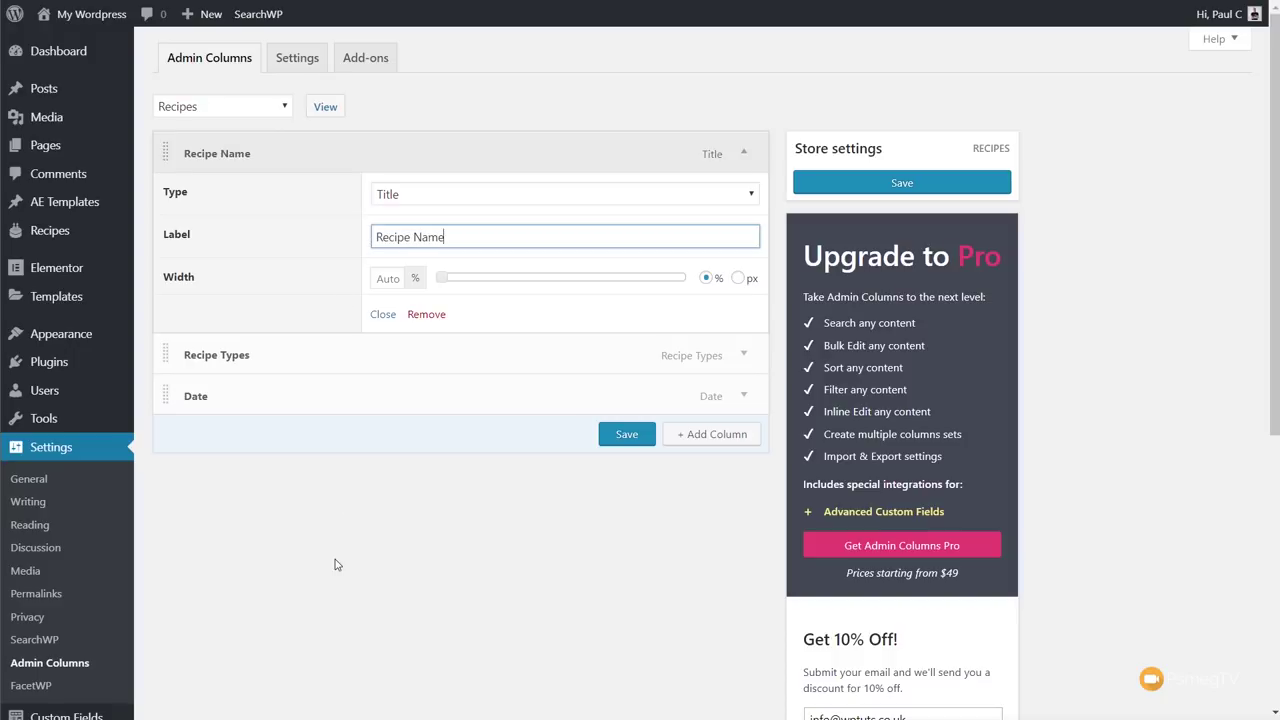
mouse_move(240, 160)
click(295, 153)
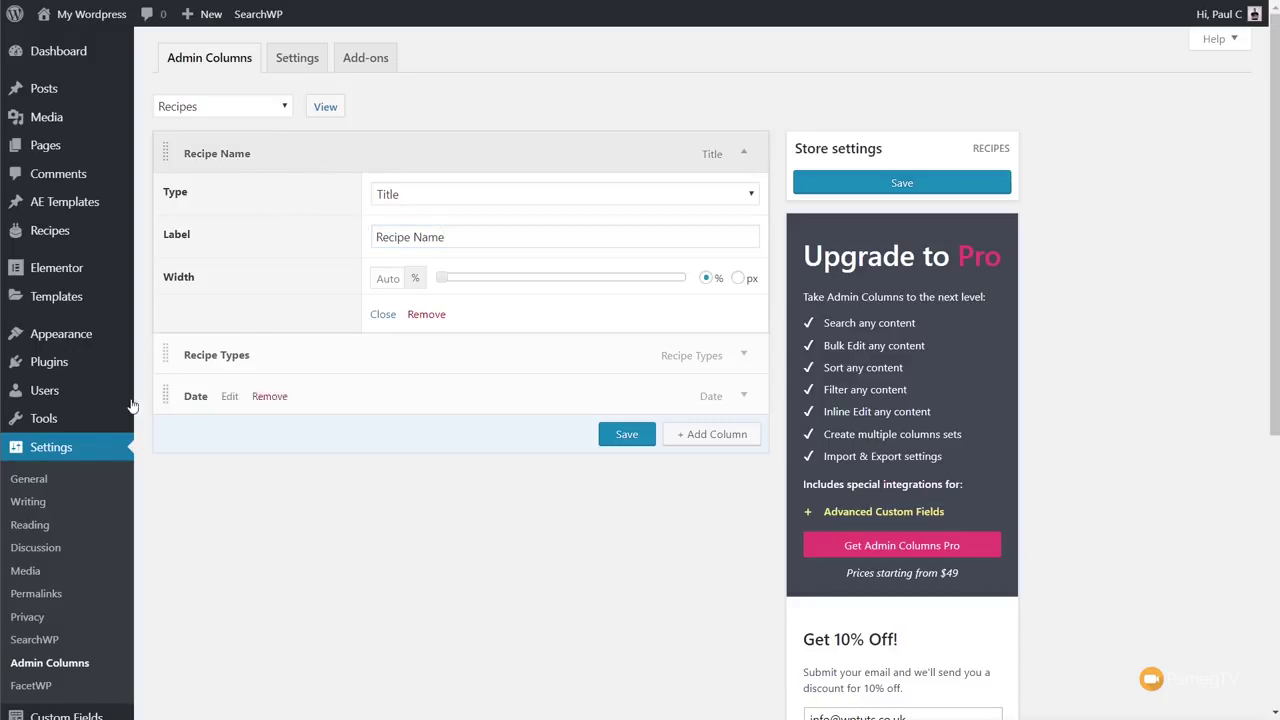
click(276, 154)
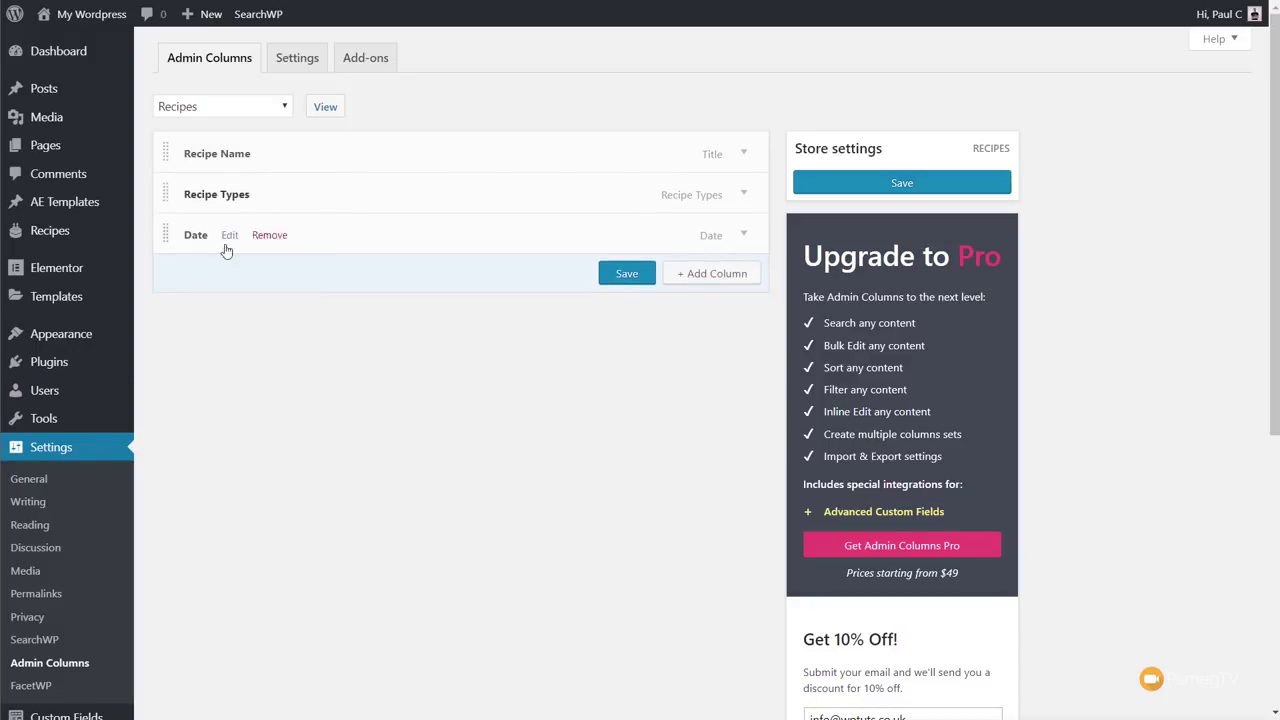
click(271, 196)
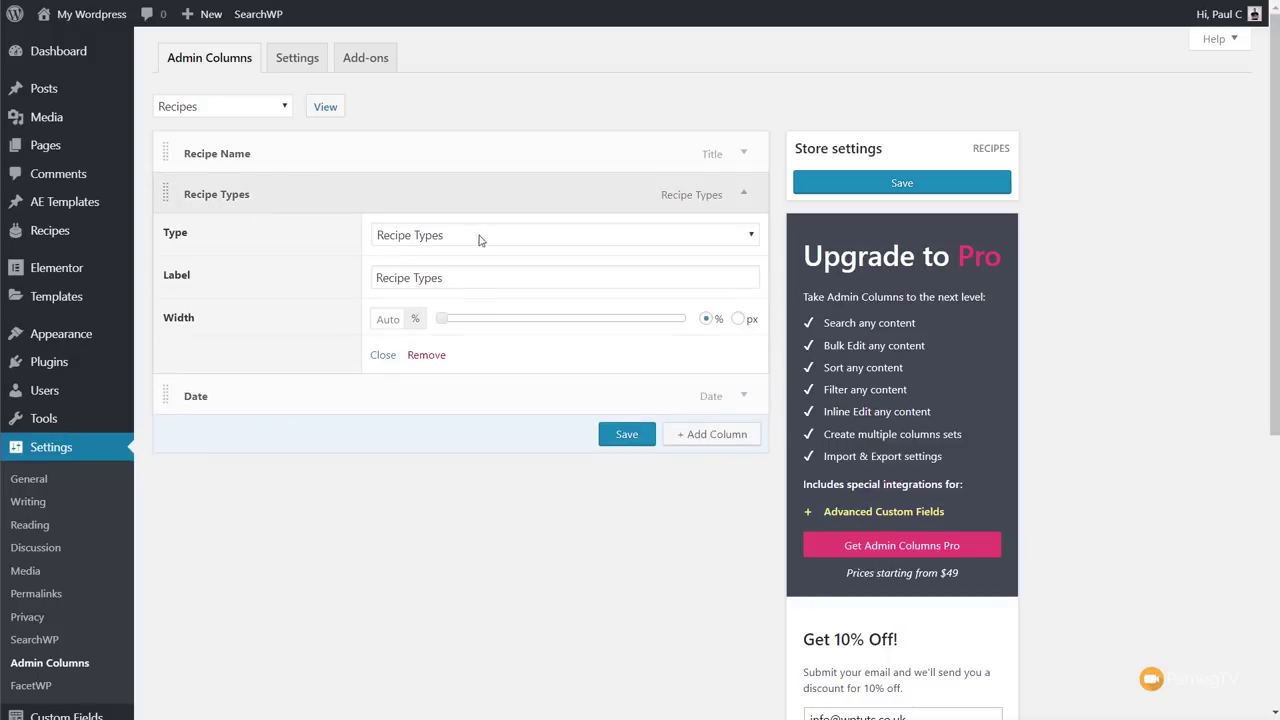
click(216, 196)
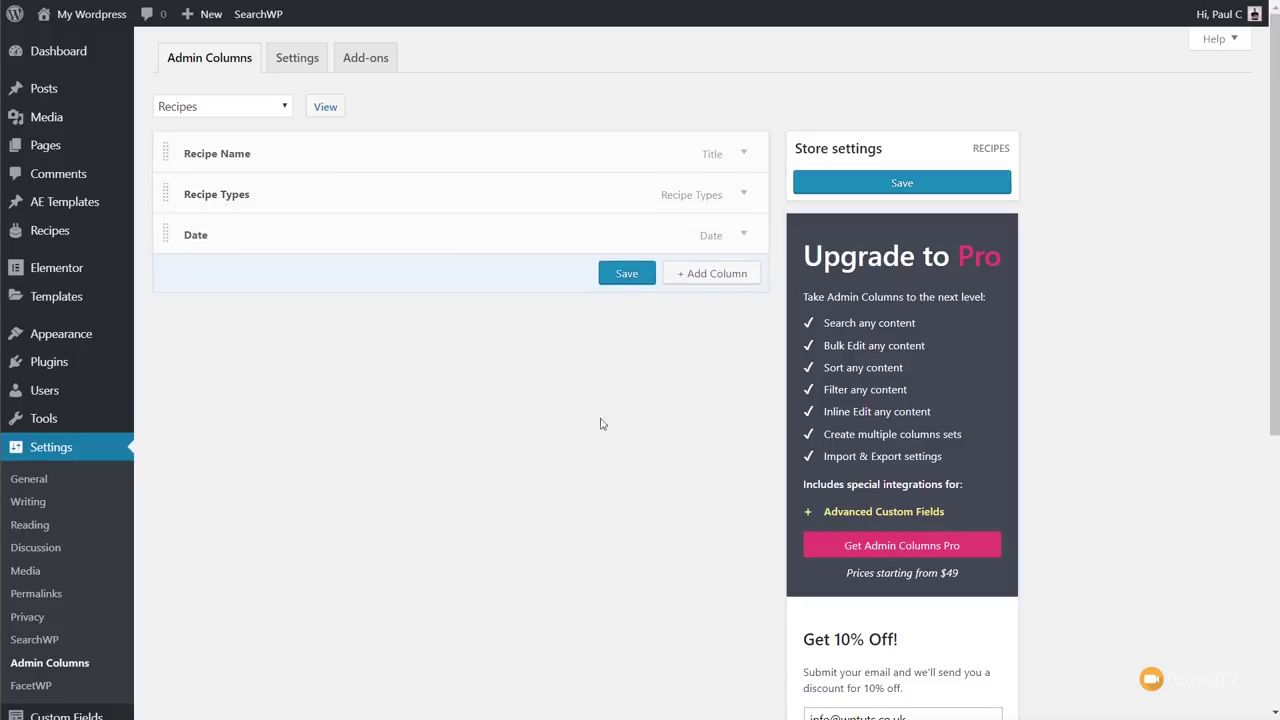
Add a Featured Image column to the Recipes columns and place it directly after Recipe Name.
click(686, 284)
scroll(459, 540, up, 2)
scroll(459, 562, up, 1)
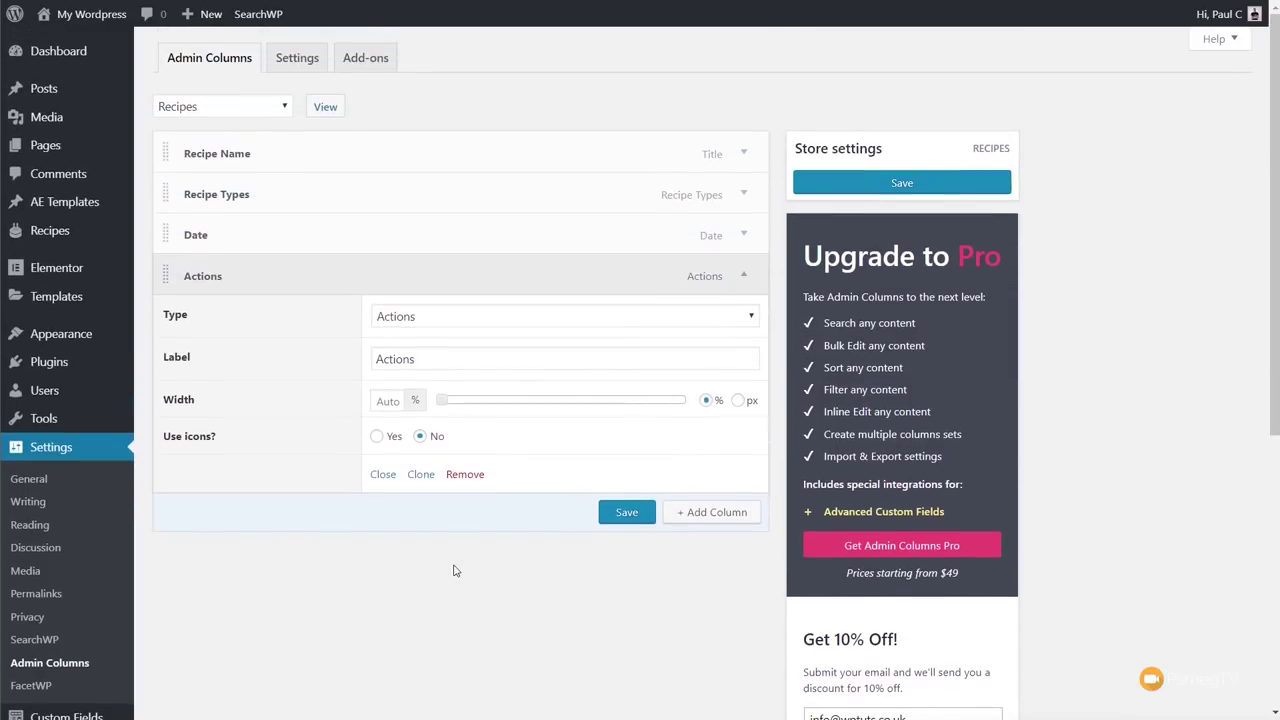
click(461, 326)
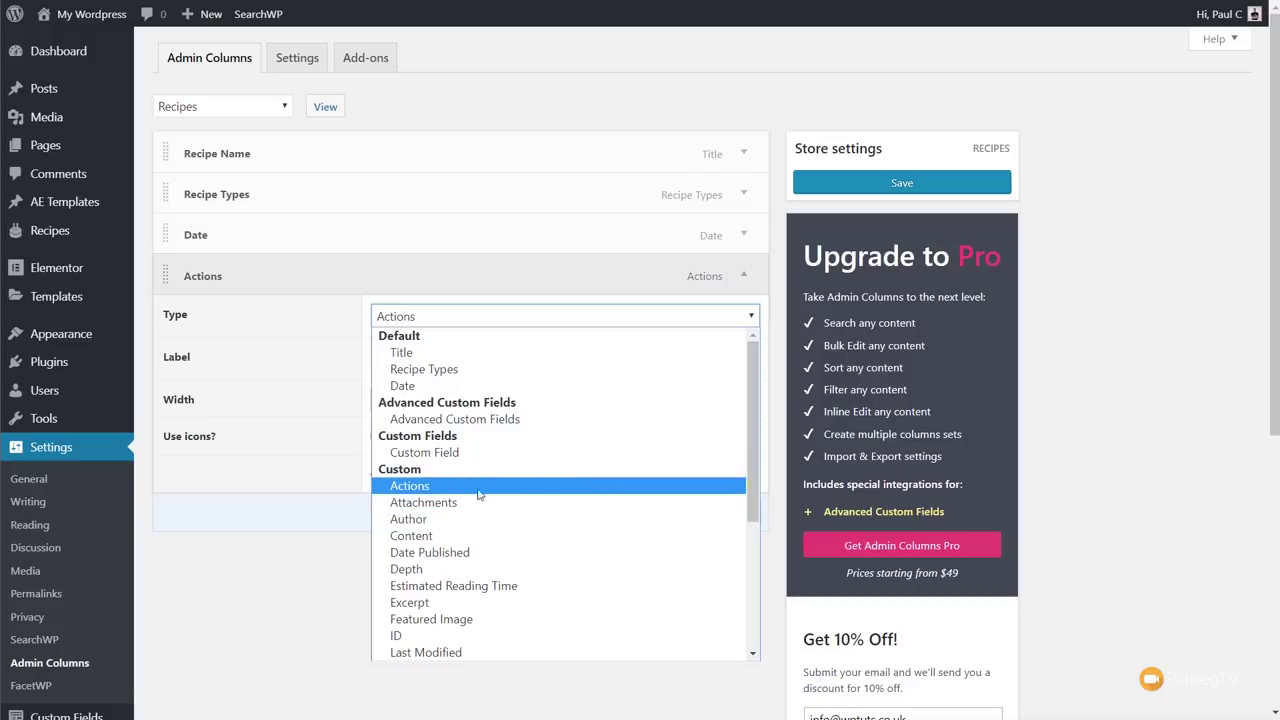
scroll(460, 495, down, 3)
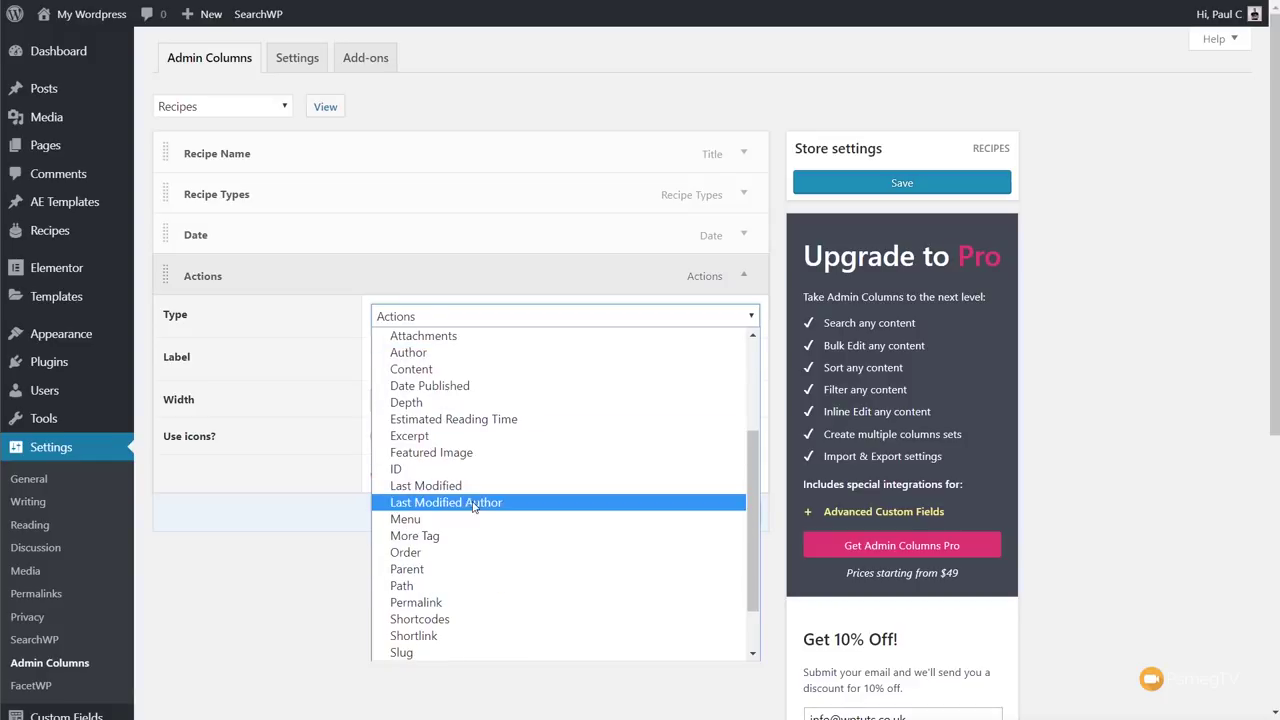
click(443, 455)
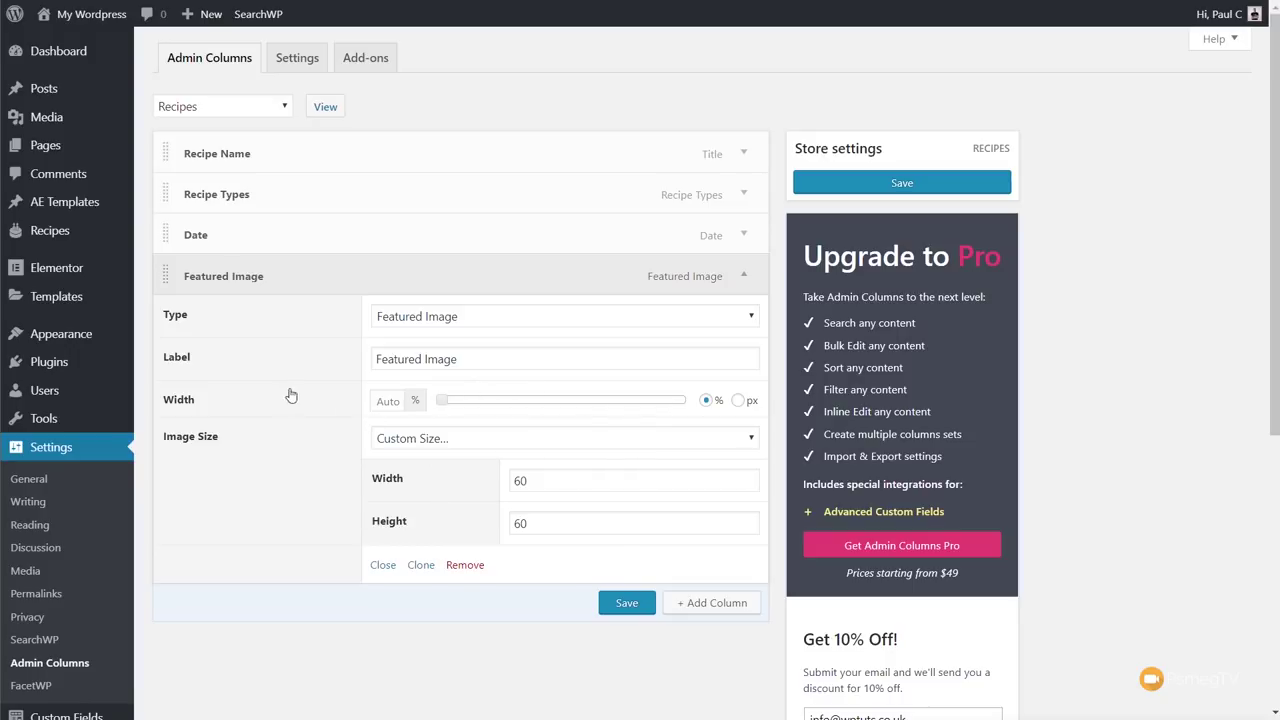
click(285, 277)
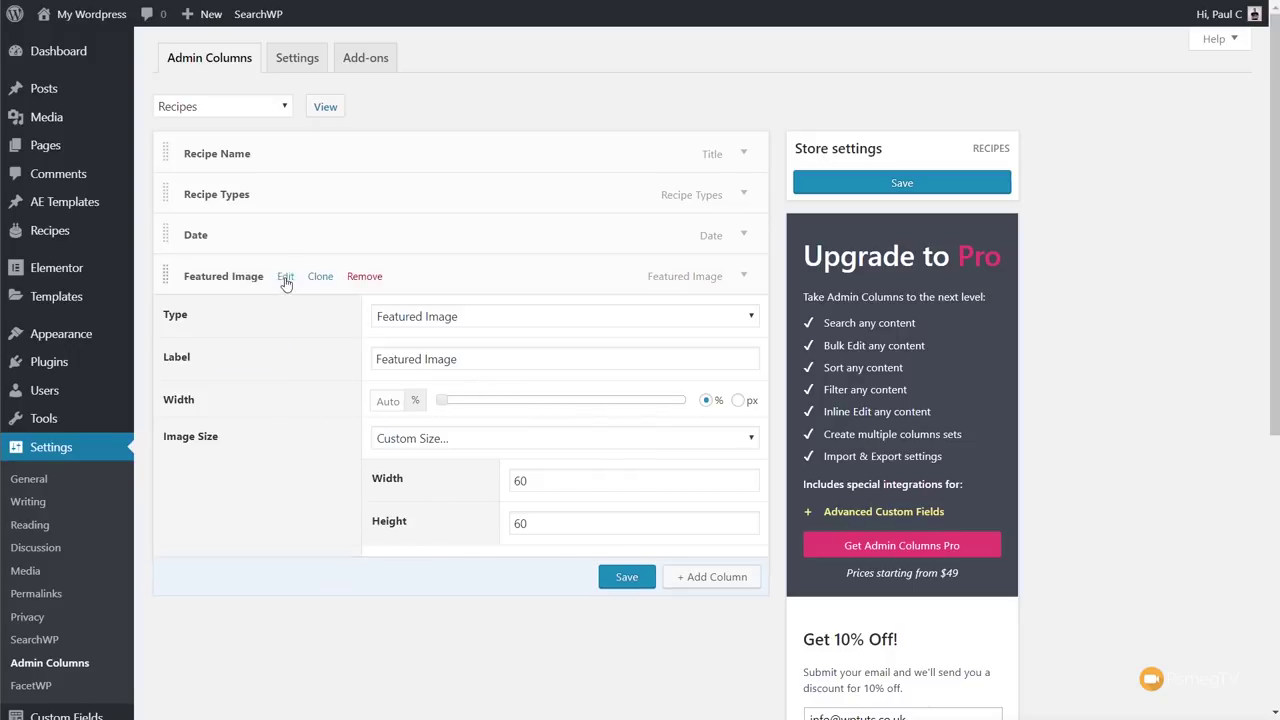
drag(166, 277, 166, 194)
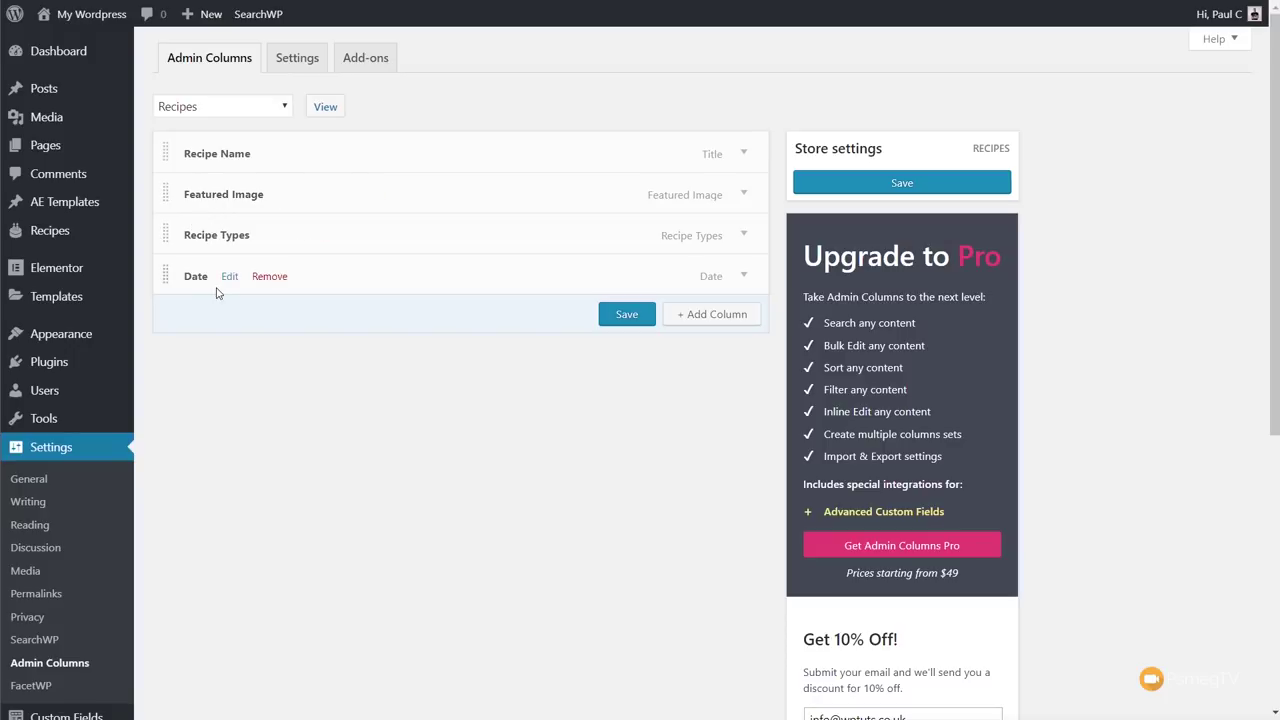
Add a Taxonomy column that uses the Featured taxonomy and label it "Featured".
click(698, 330)
scroll(549, 523, up, 3)
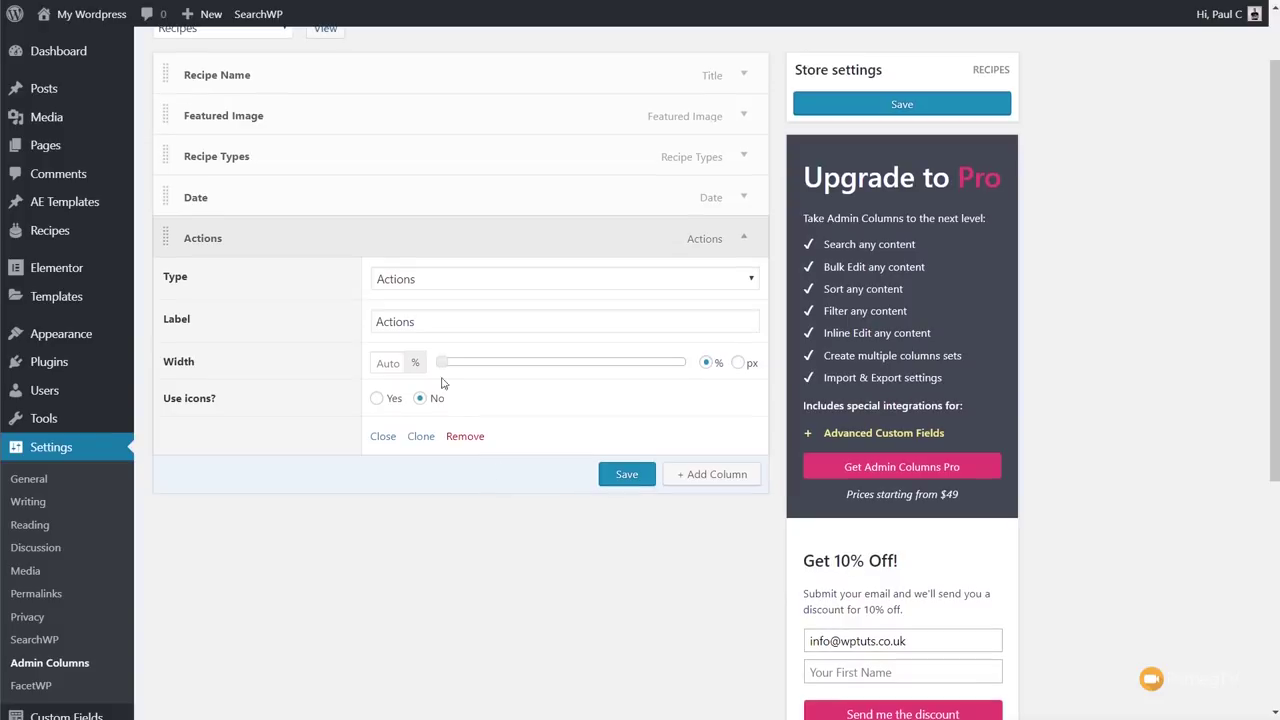
click(478, 280)
scroll(560, 470, down, 4)
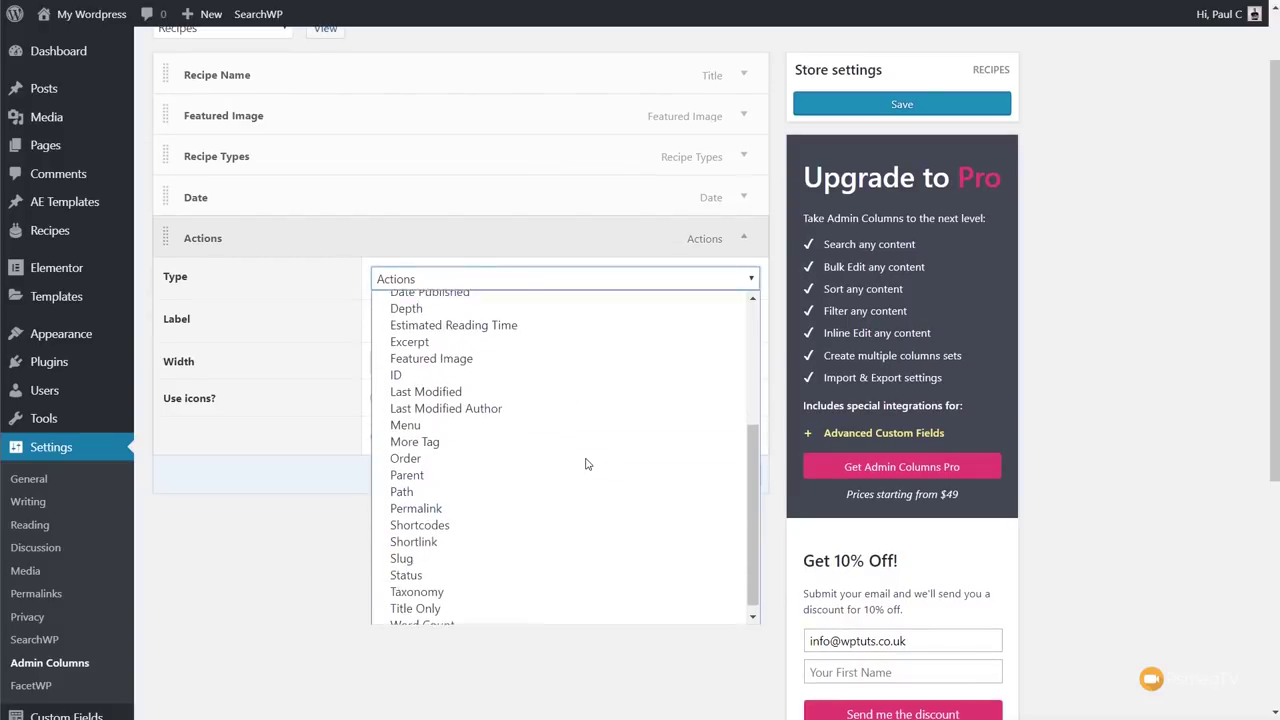
click(451, 583)
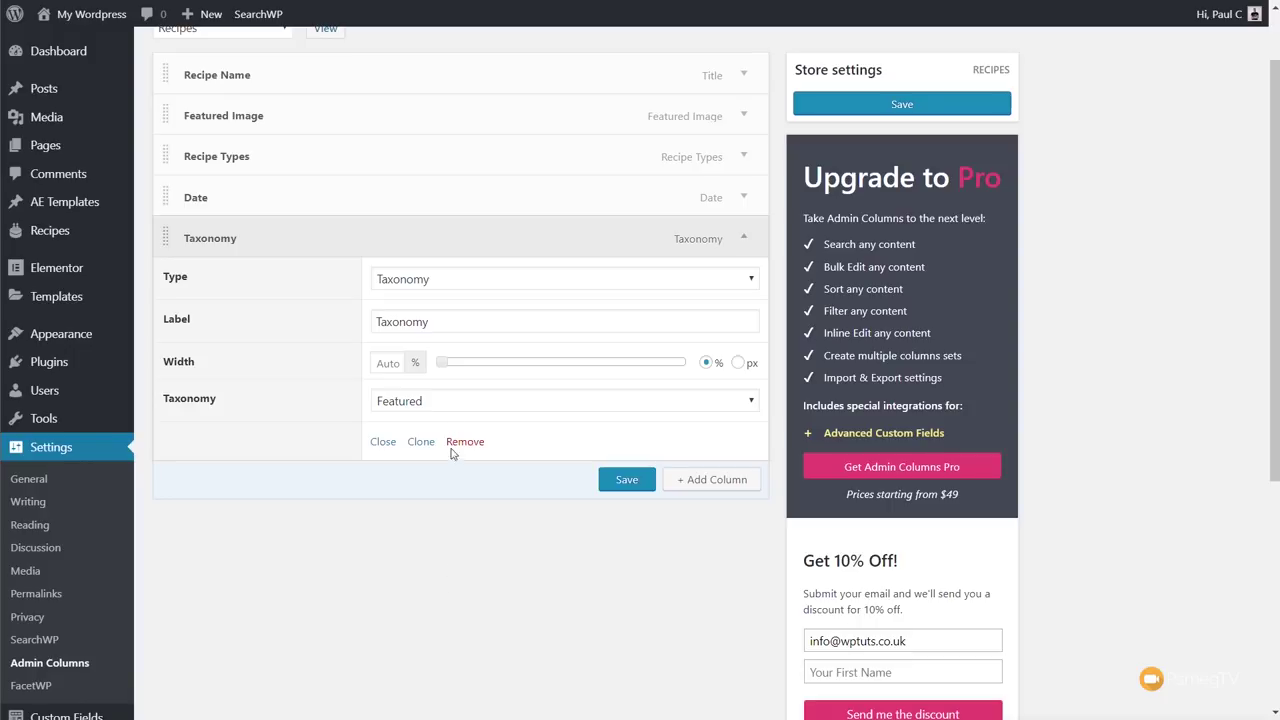
click(422, 404)
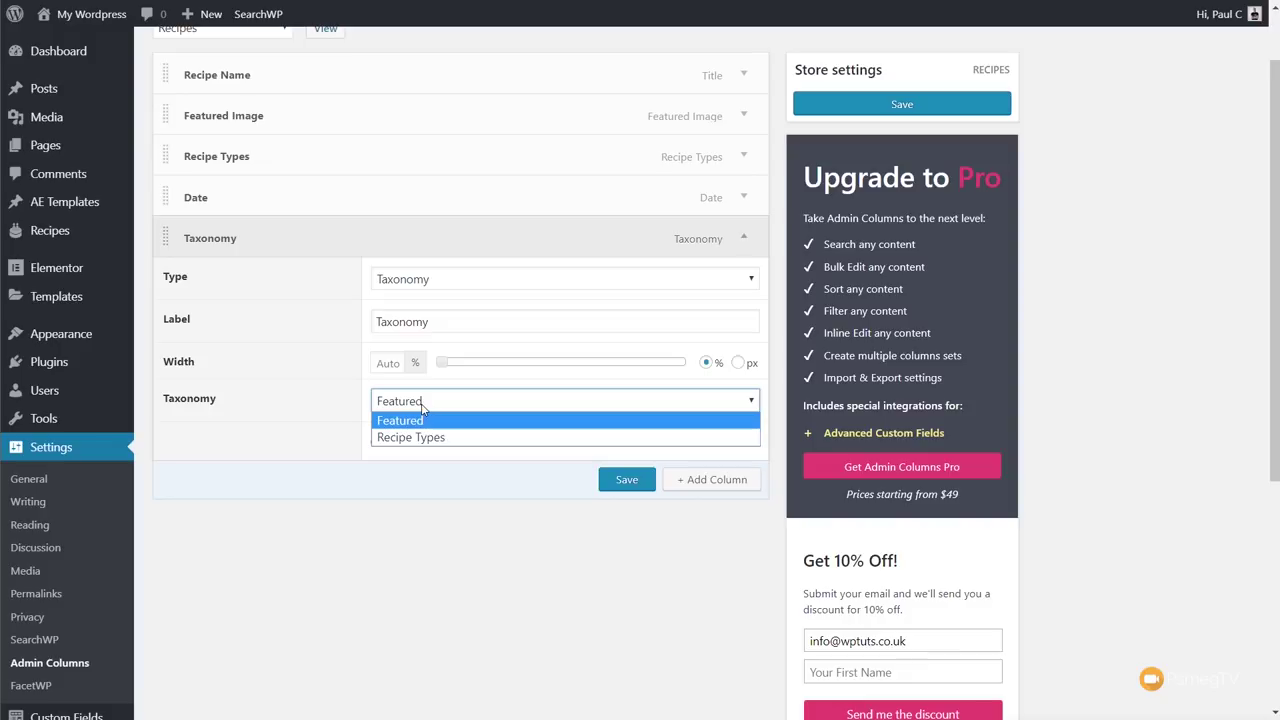
click(523, 534)
drag(441, 323, 335, 328)
text(Featured)
click(364, 599)
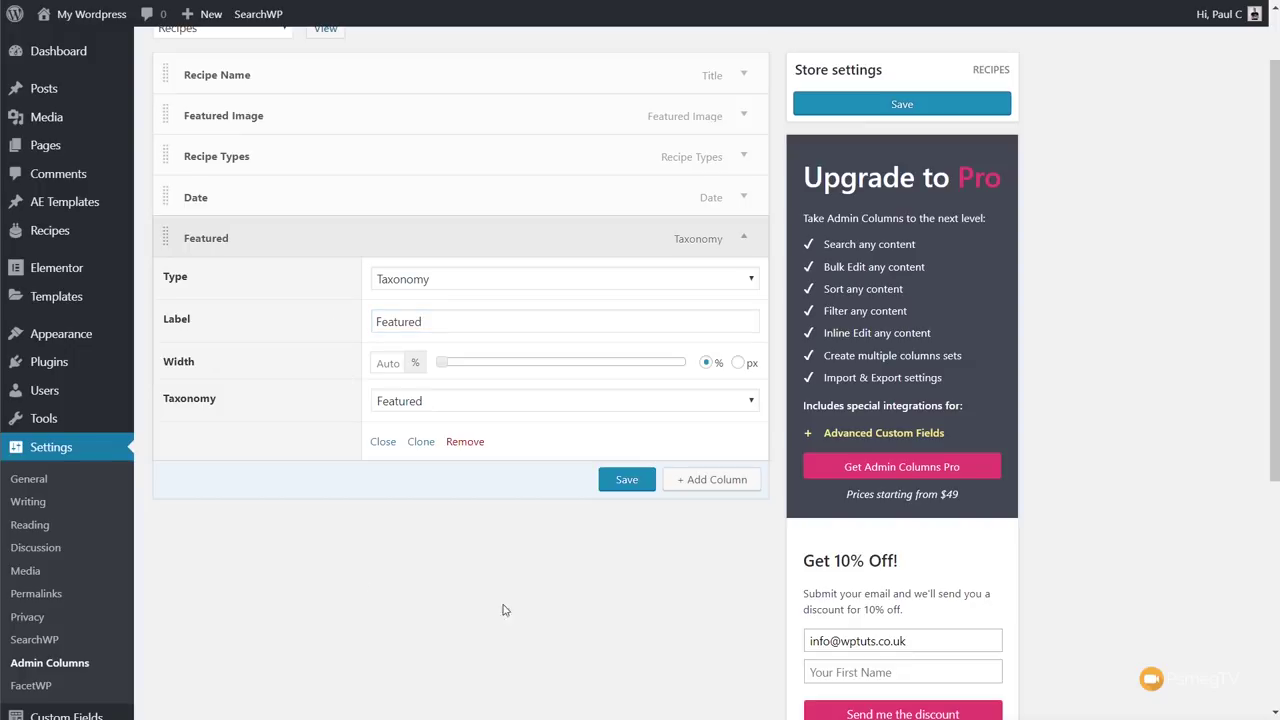
Move the Featured column to just before Recipe Types and save the Recipes column layout.
click(213, 247)
drag(165, 237, 164, 154)
mouse_move(186, 200)
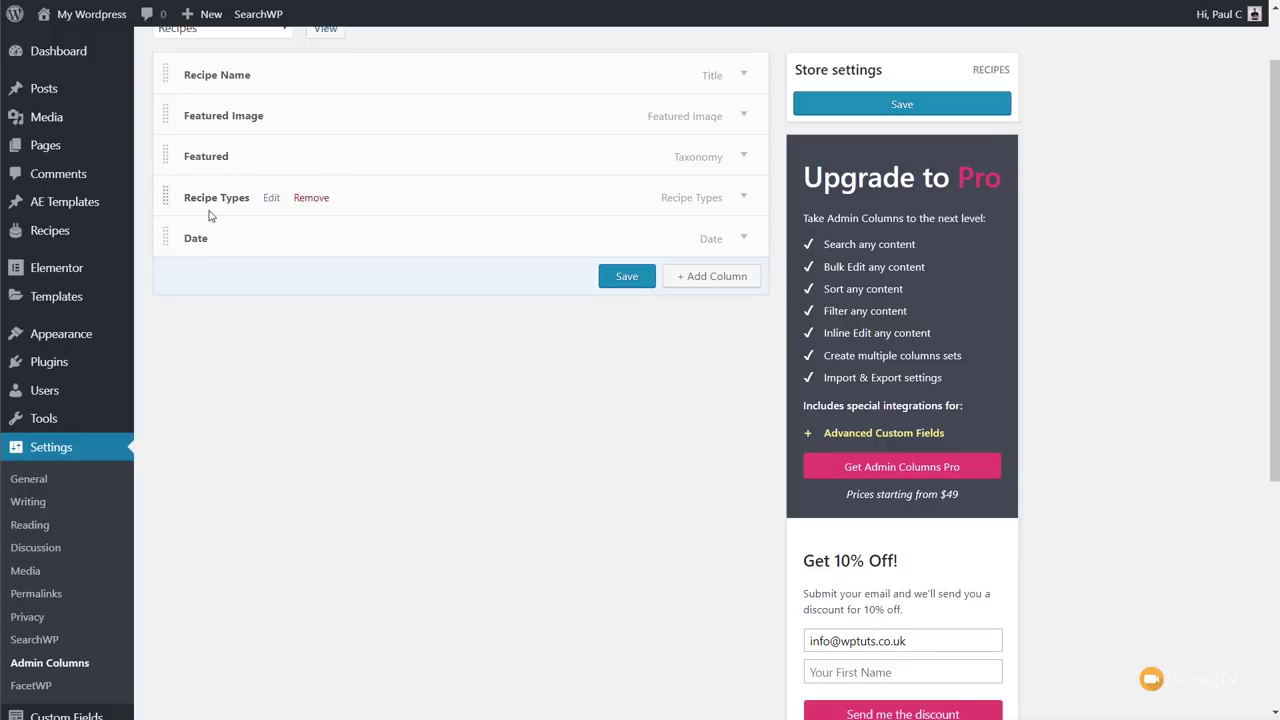
scroll(434, 357, up, 1)
click(615, 358)
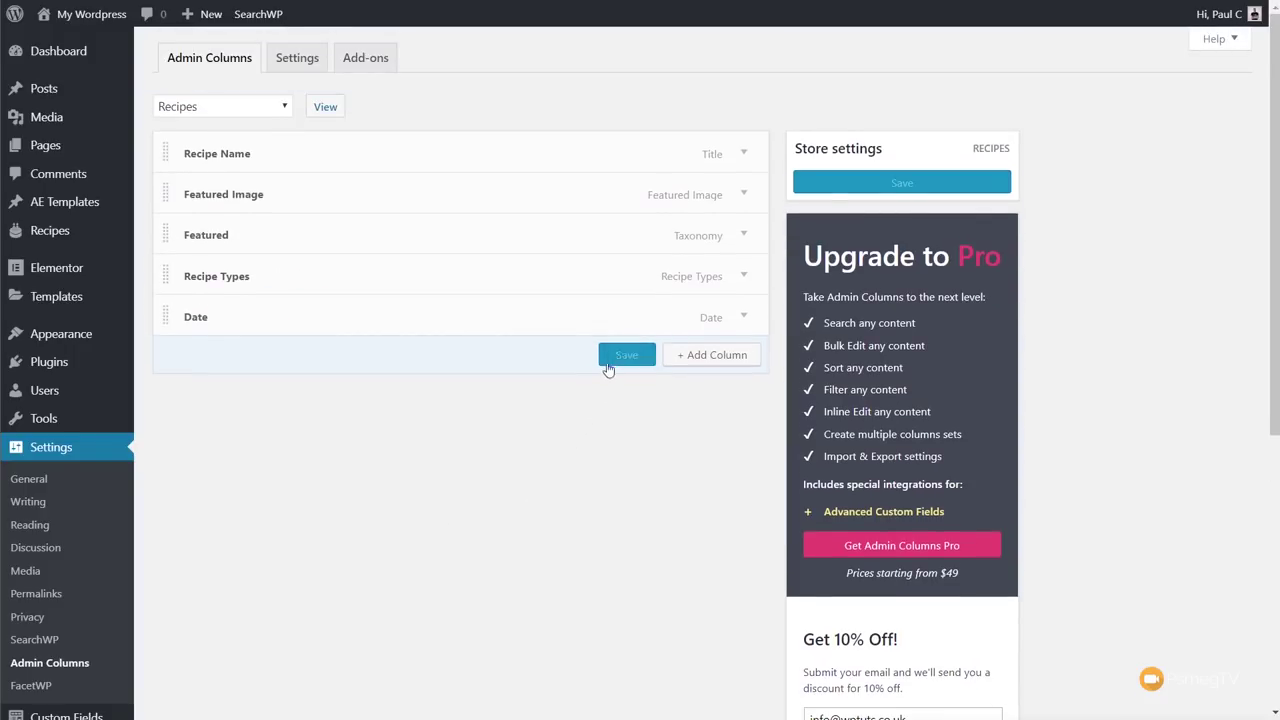
click(890, 185)
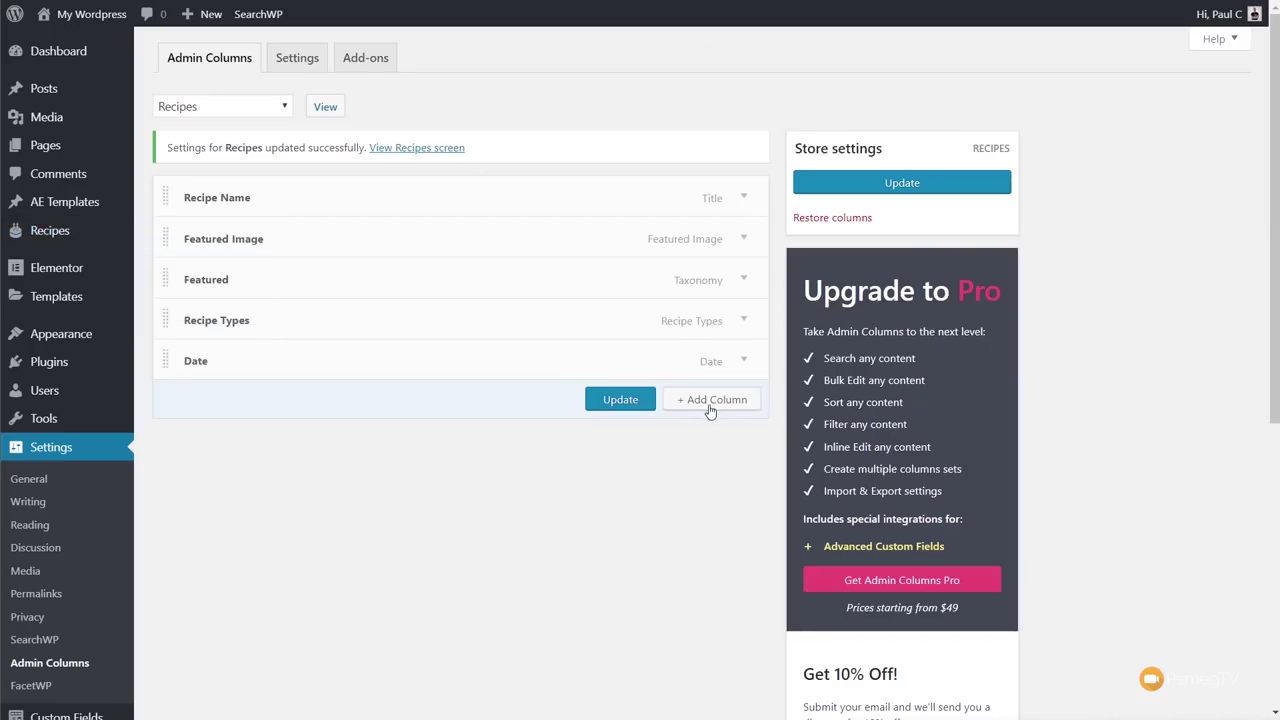
Add an Actions column that uses icons, update the column settings, and view the Recipes screen.
click(709, 400)
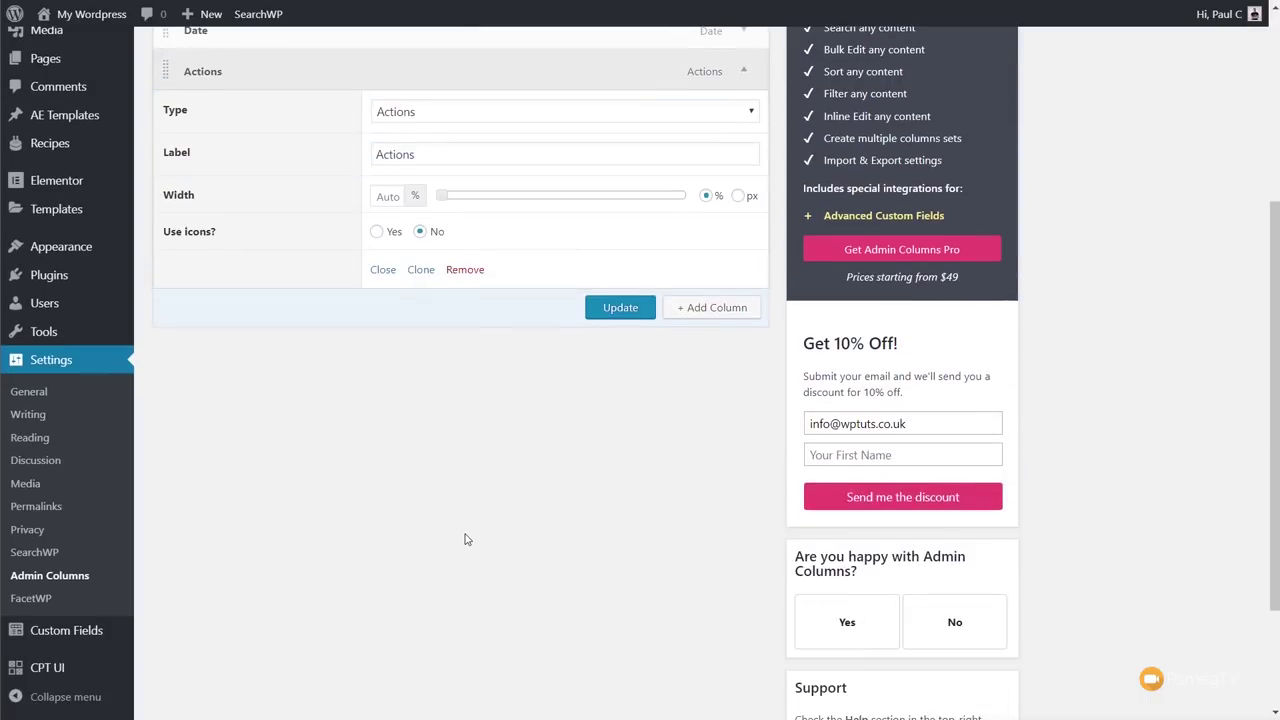
scroll(397, 347, up, 2)
click(429, 321)
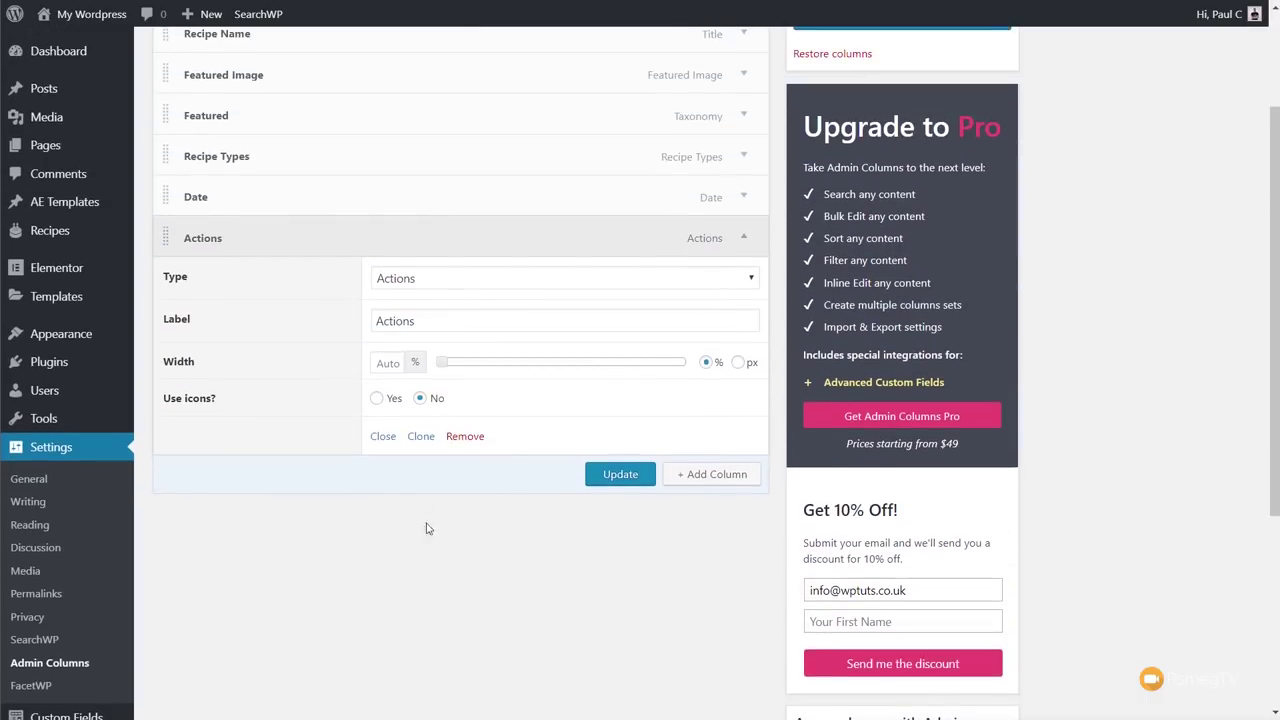
click(385, 401)
click(621, 478)
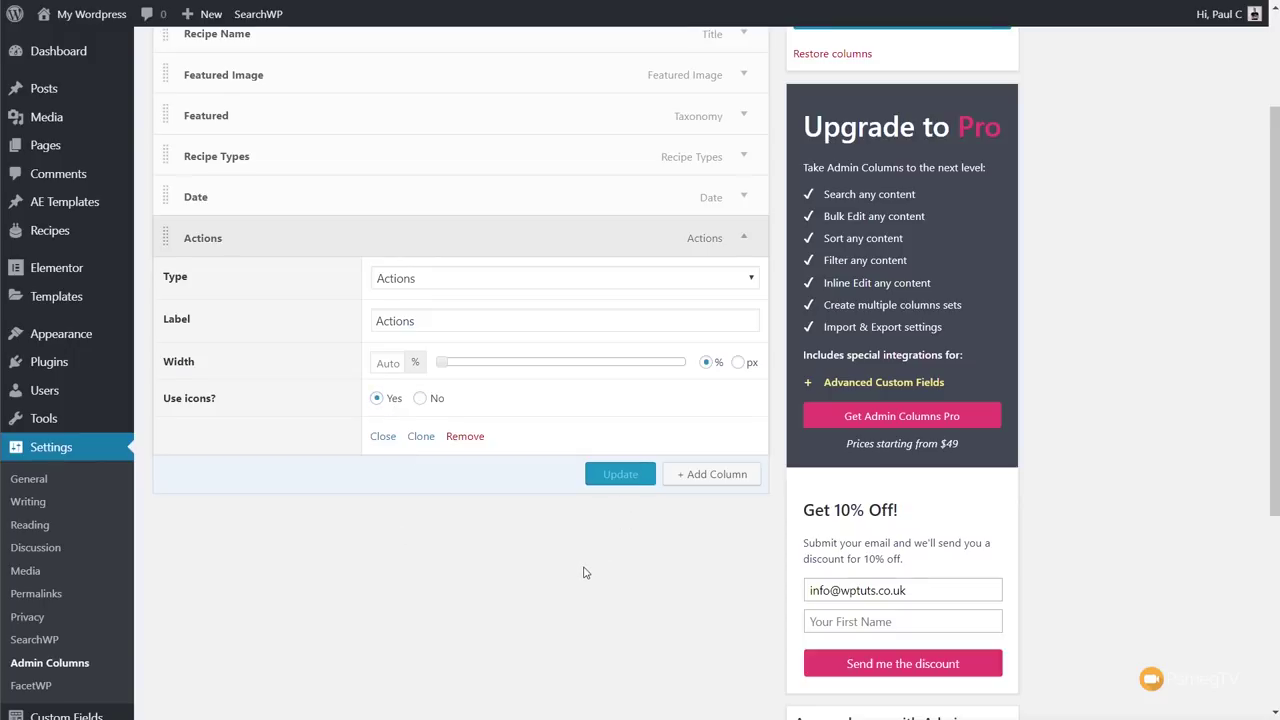
scroll(502, 440, up, 3)
click(430, 143)
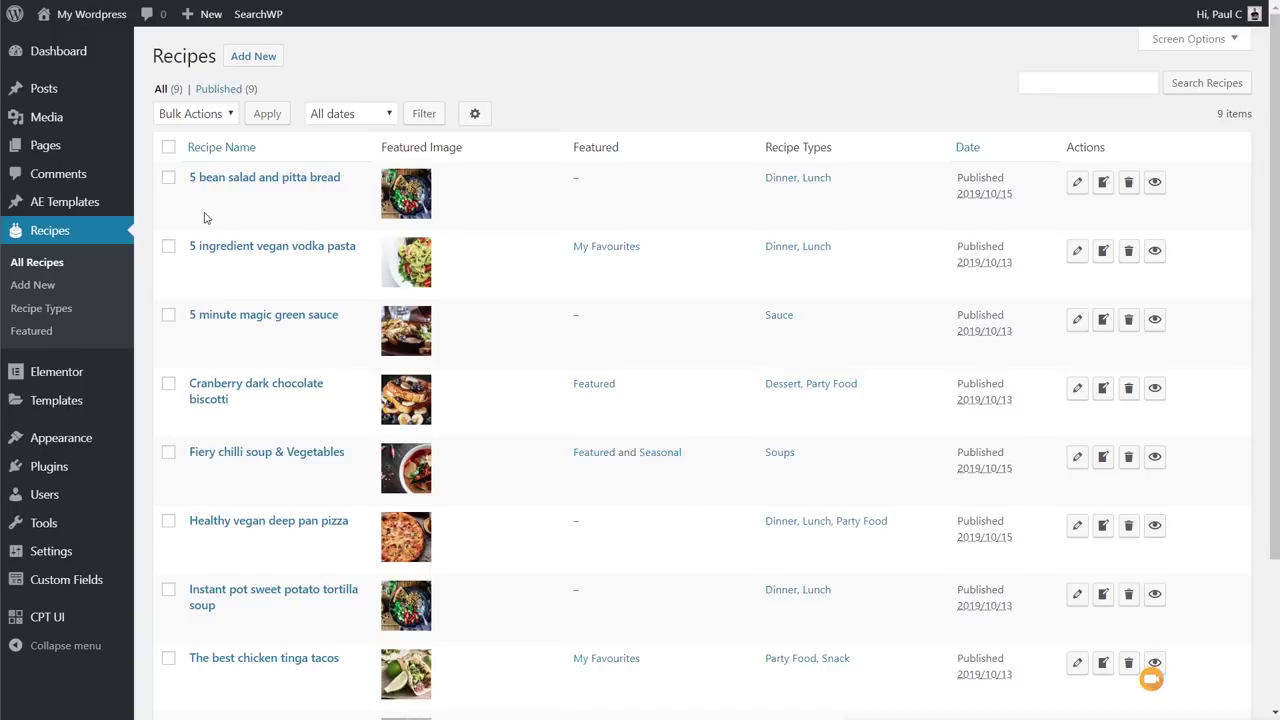
Examine the quick edit options of the "5 bean salad and pitta bread" recipe, leave them unchanged, and review the recipes list.
click(1103, 183)
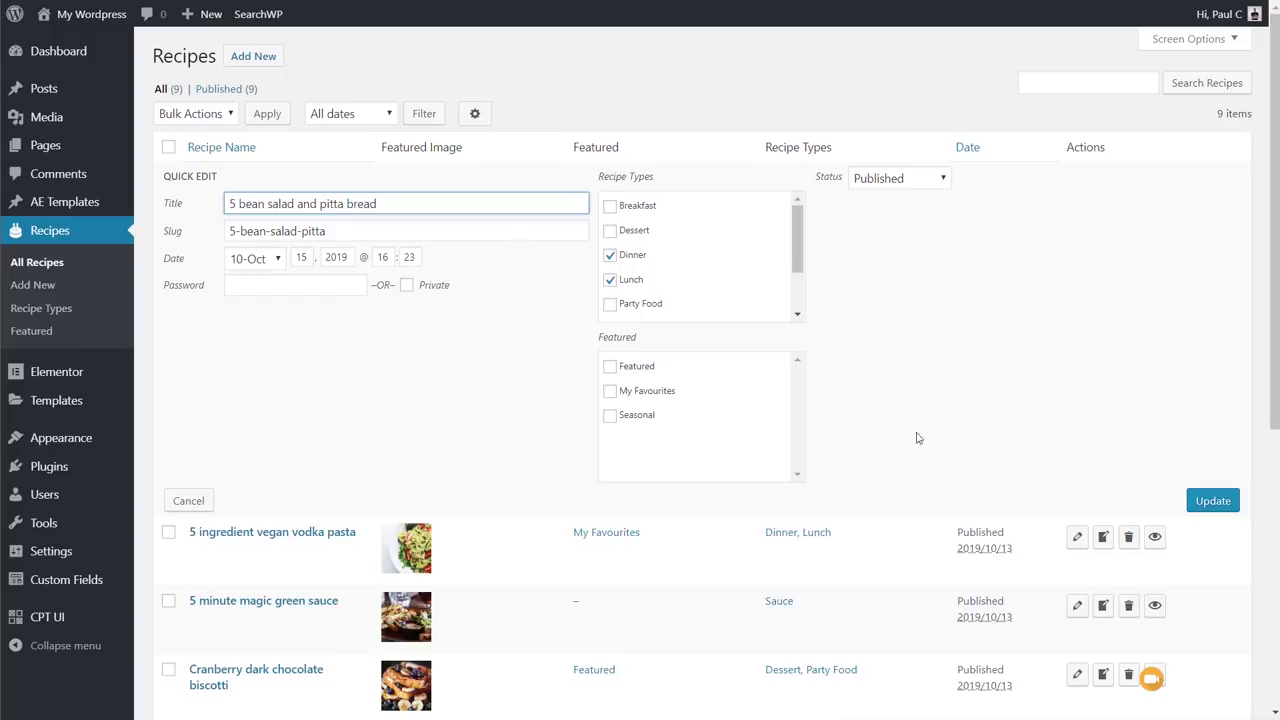
click(187, 503)
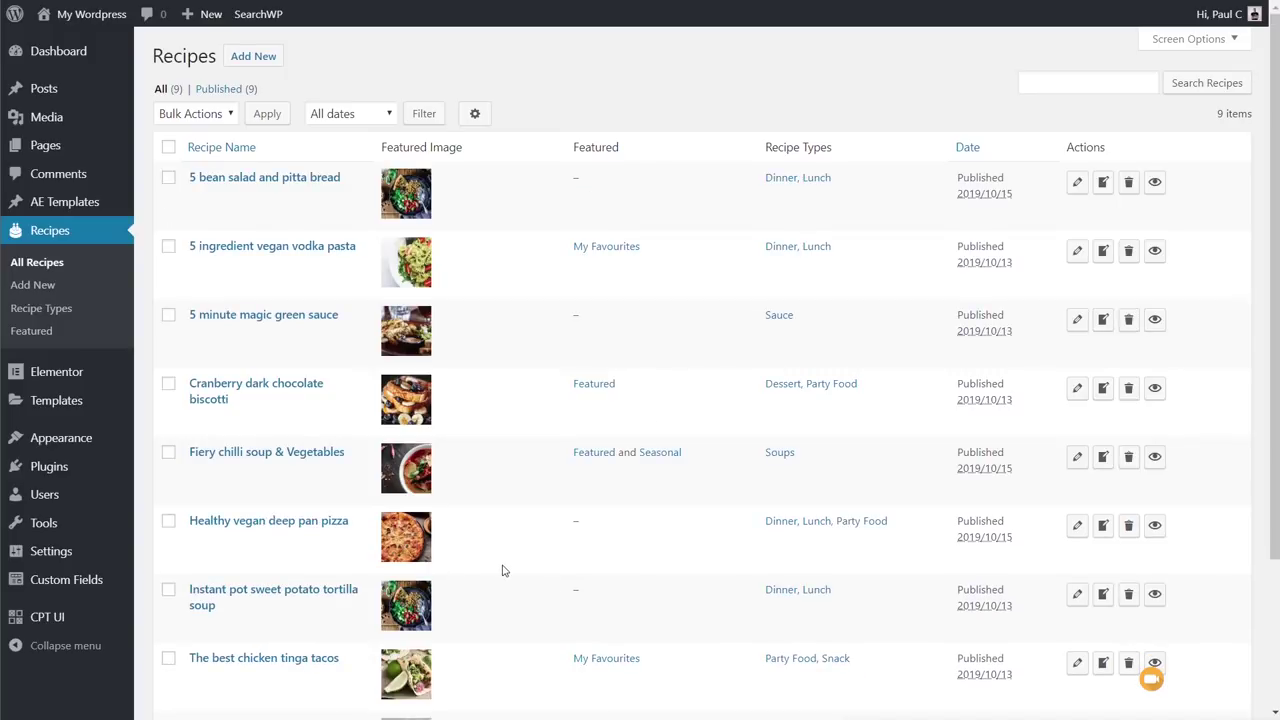
scroll(504, 571, down, 3)
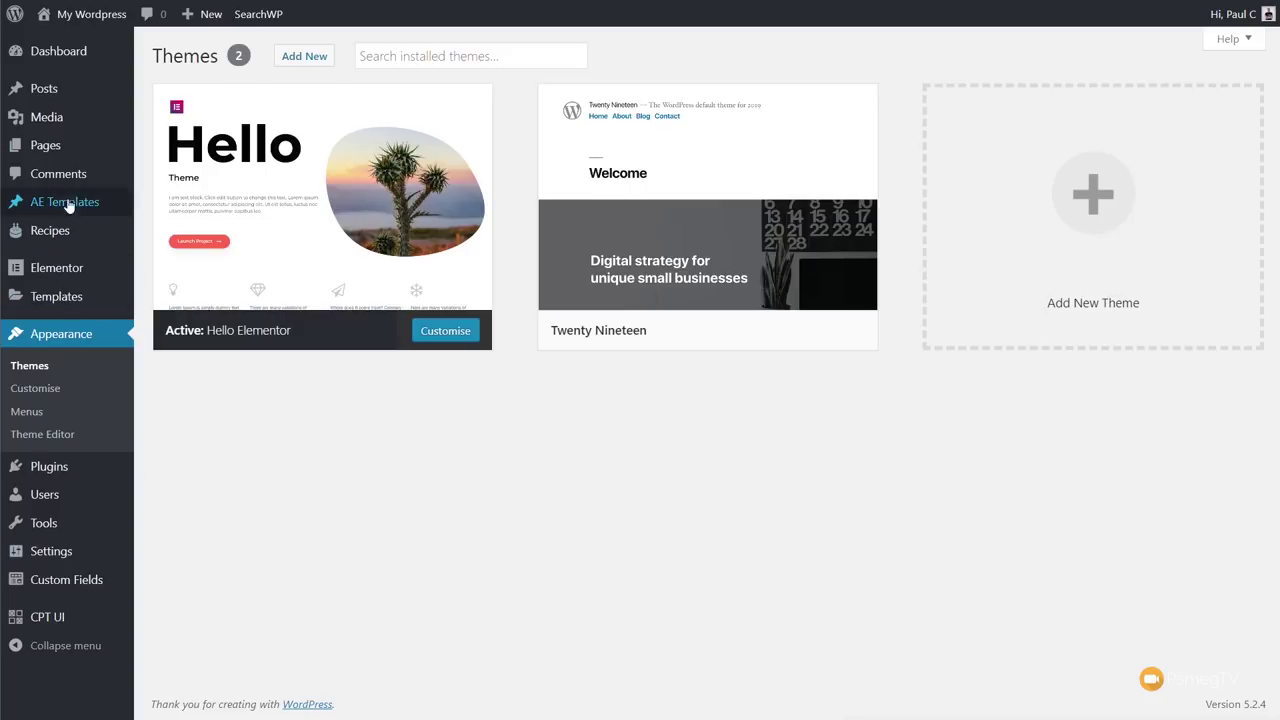
Create and publish a new page titled "Homepage" and open it for editing in Elementor.
mouse_move(82, 114)
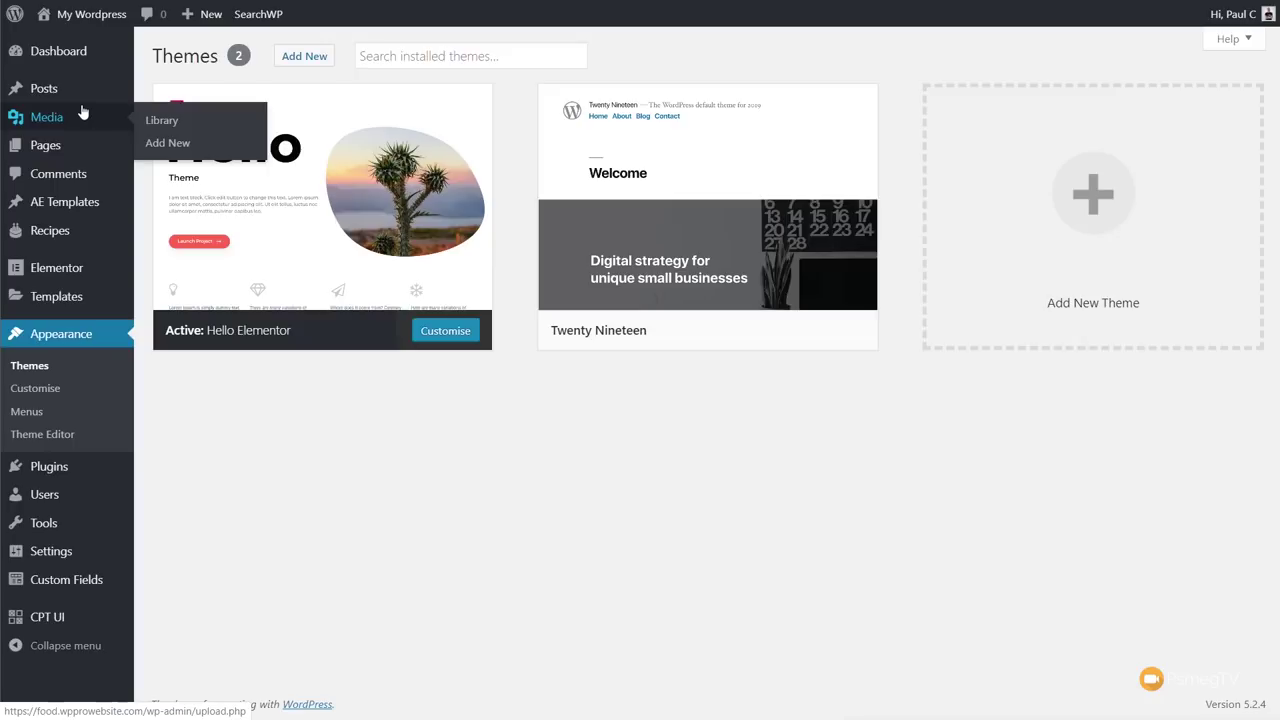
mouse_move(68, 145)
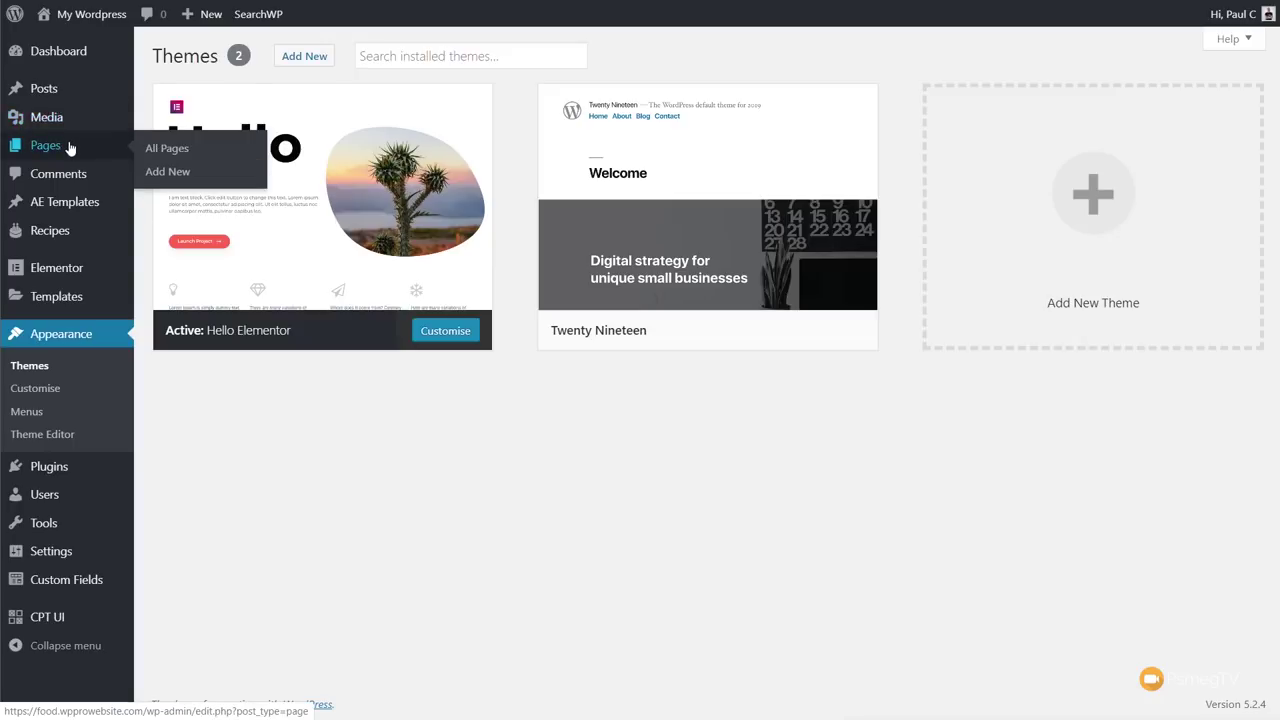
click(176, 173)
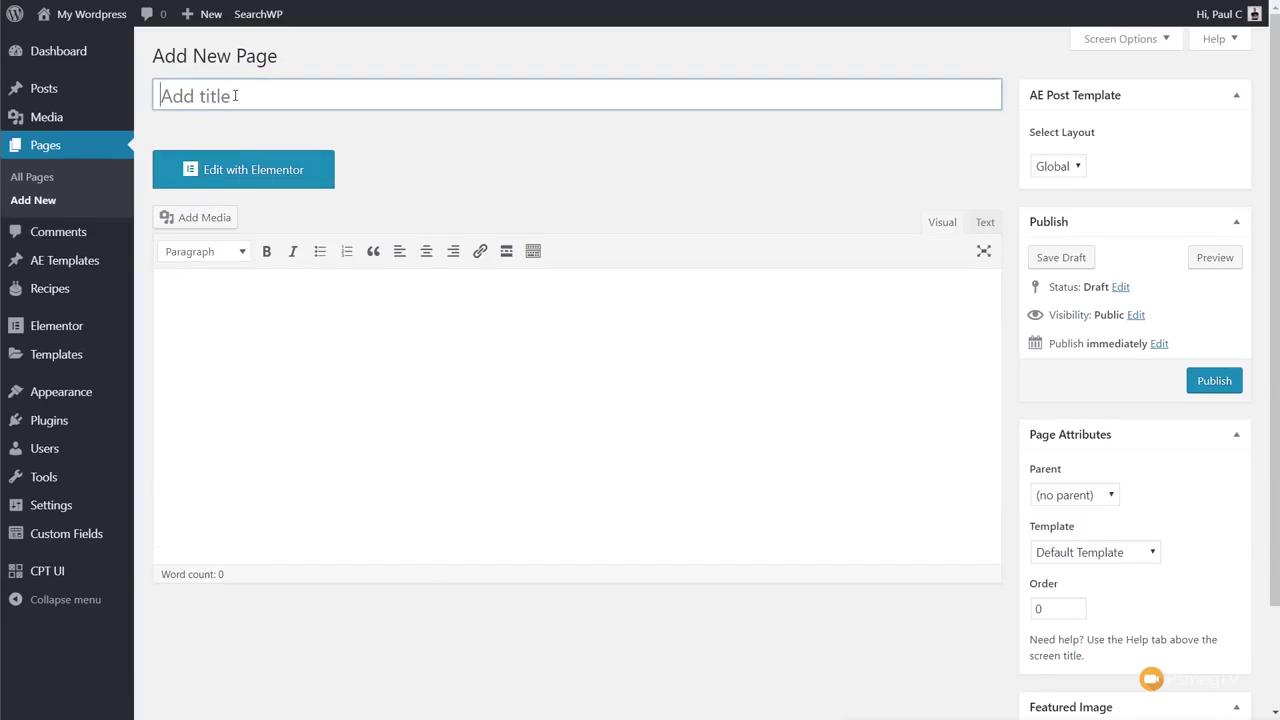
text(Homepage)
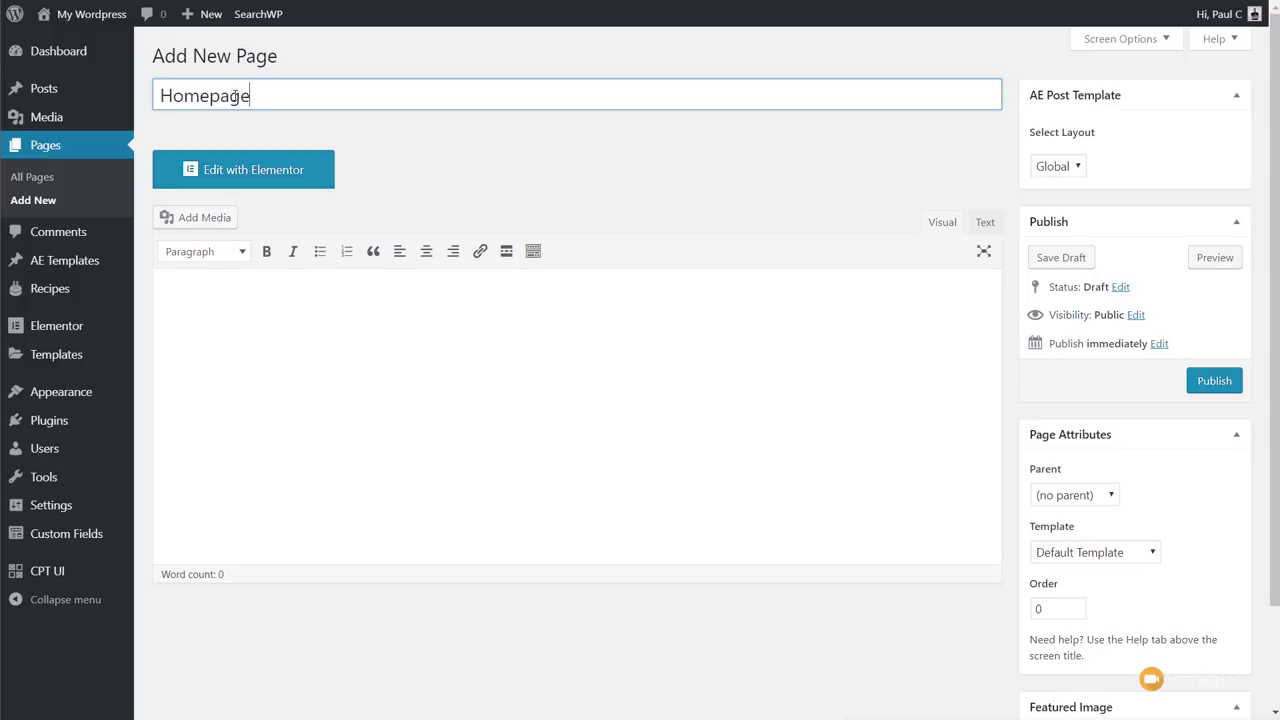
click(1226, 389)
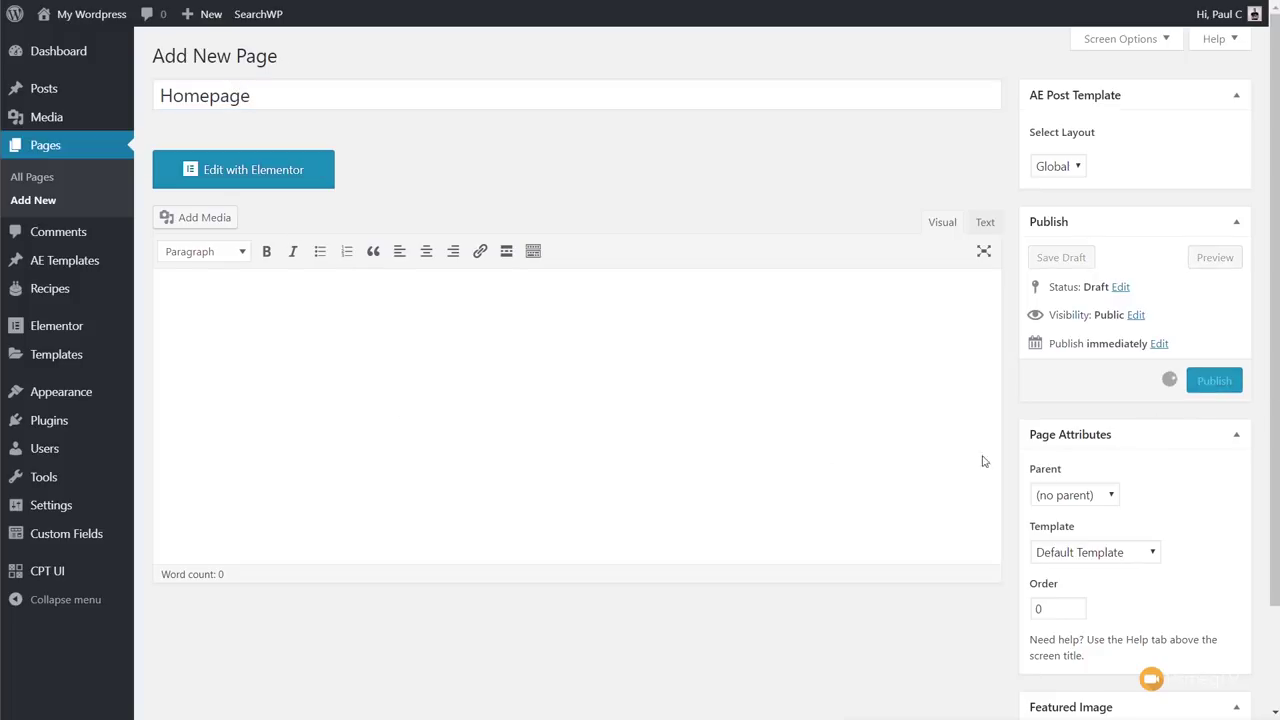
click(306, 235)
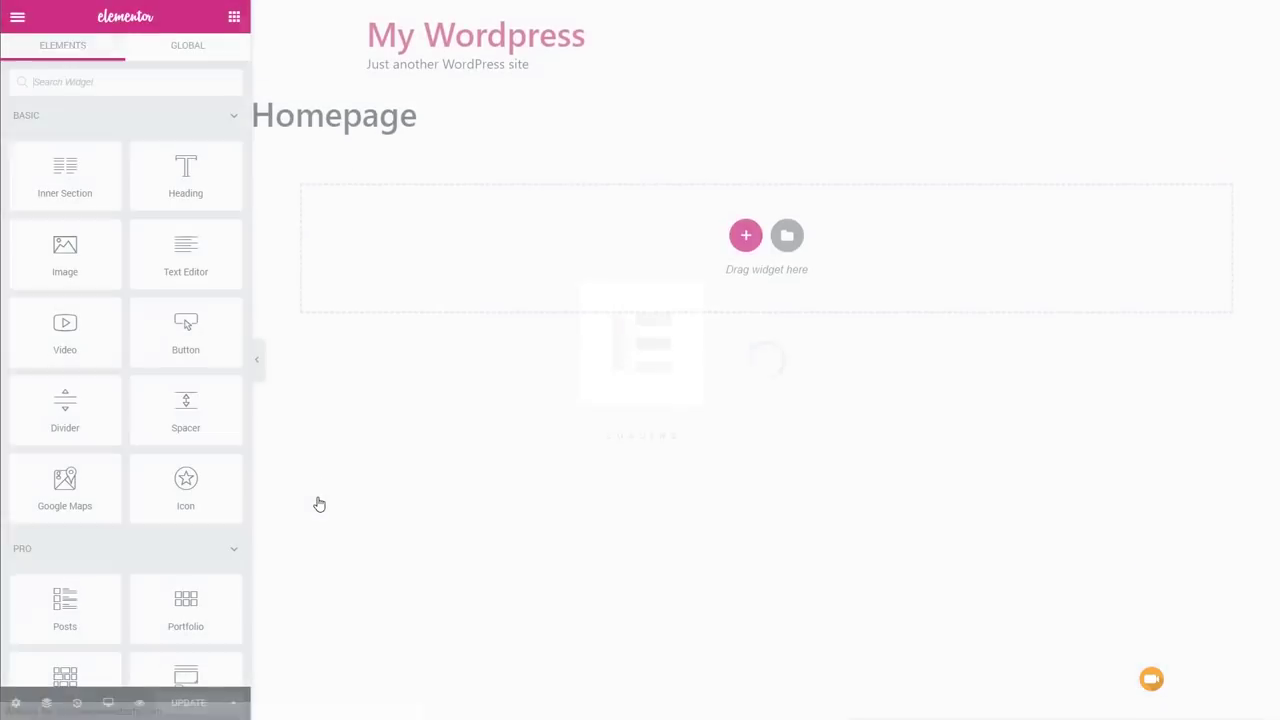
Set the default Primary Headline font family to Dosis.
click(18, 20)
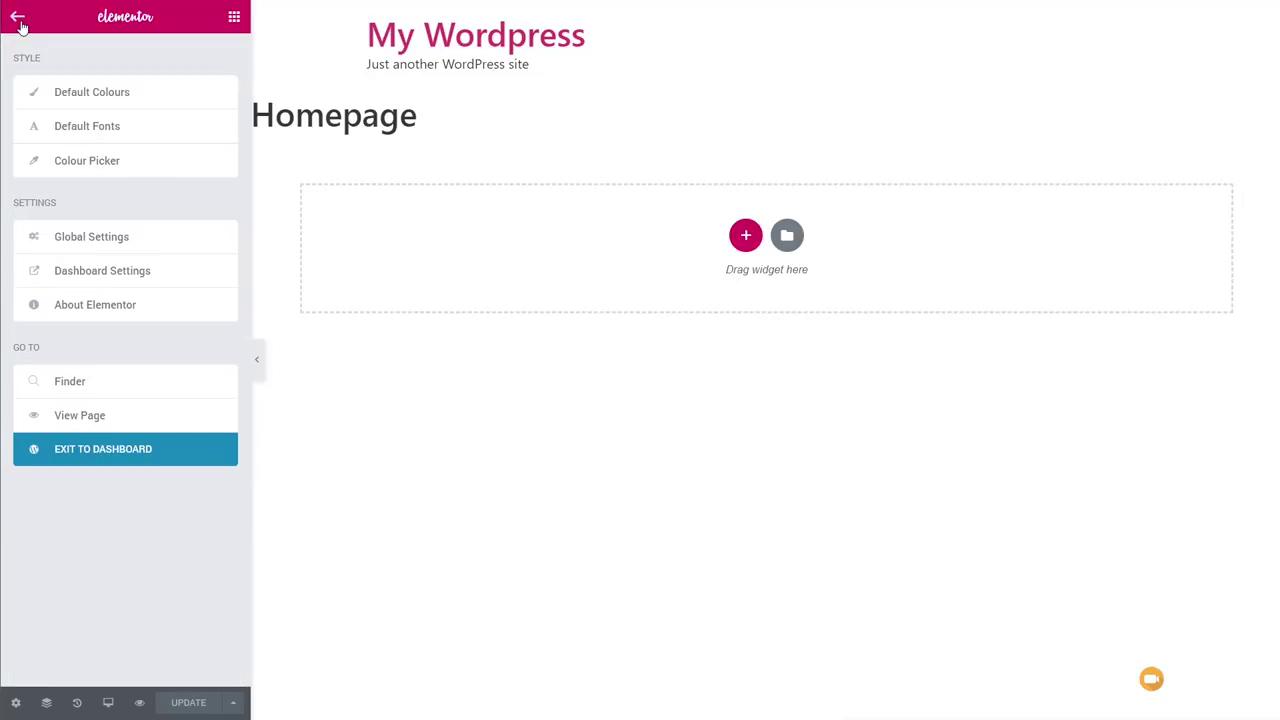
click(88, 130)
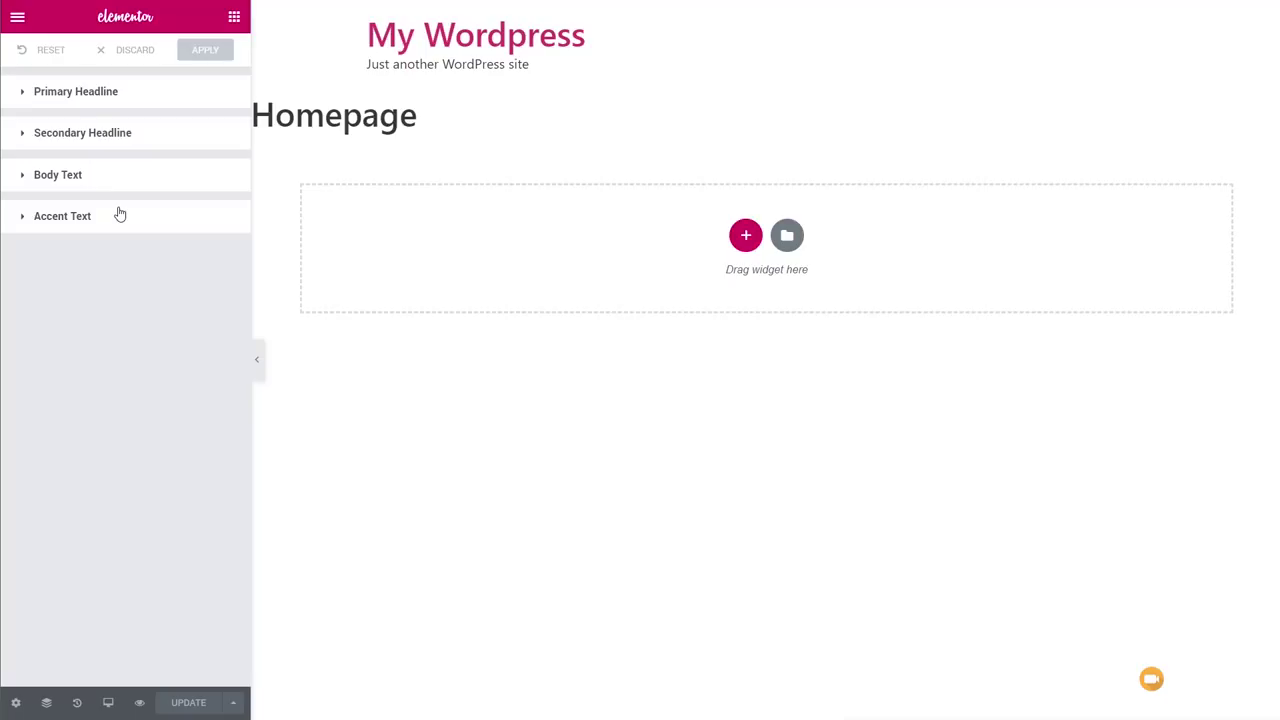
click(100, 93)
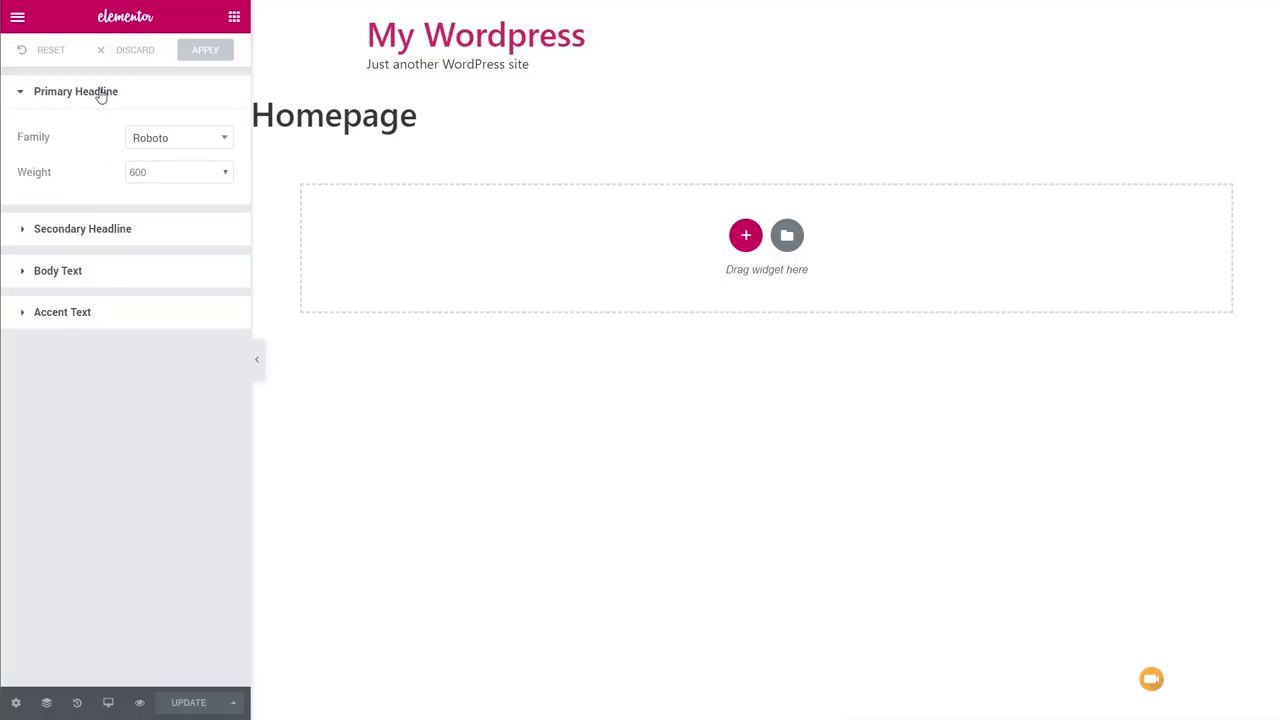
click(160, 138)
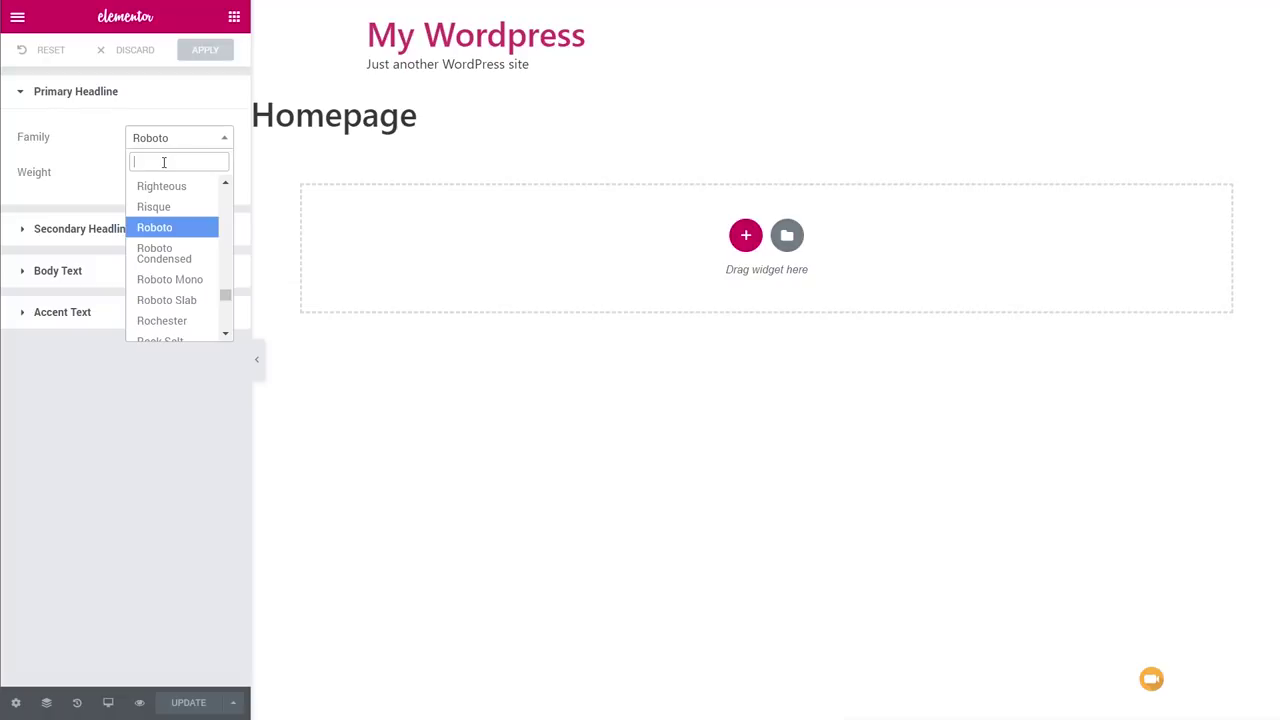
text(dosis)
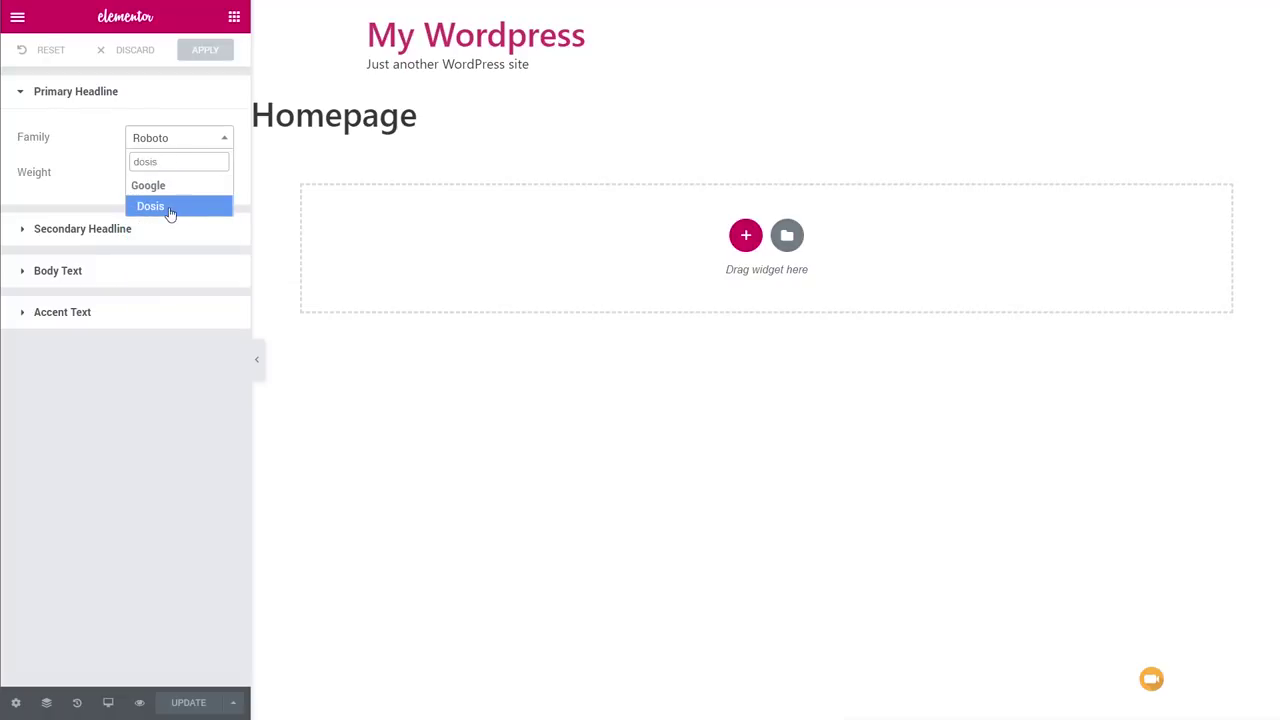
click(169, 208)
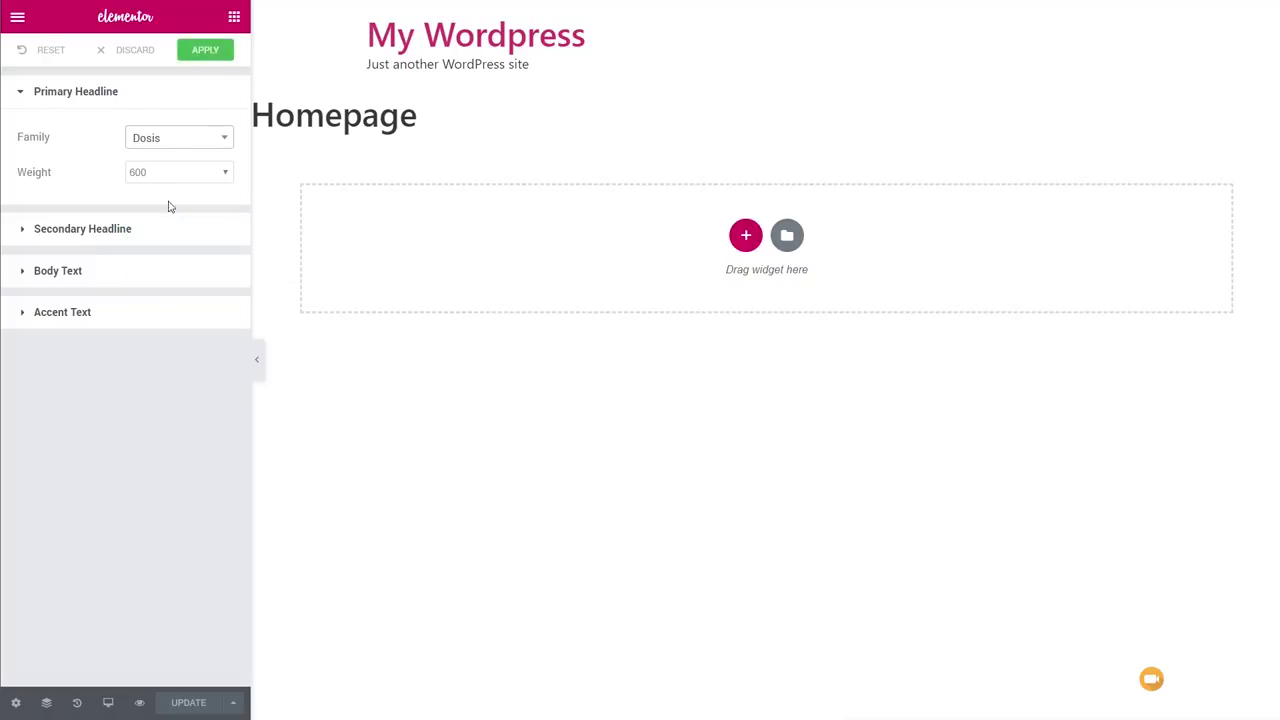
Set the default Secondary Headline font to Dosis with a weight of 600.
click(117, 231)
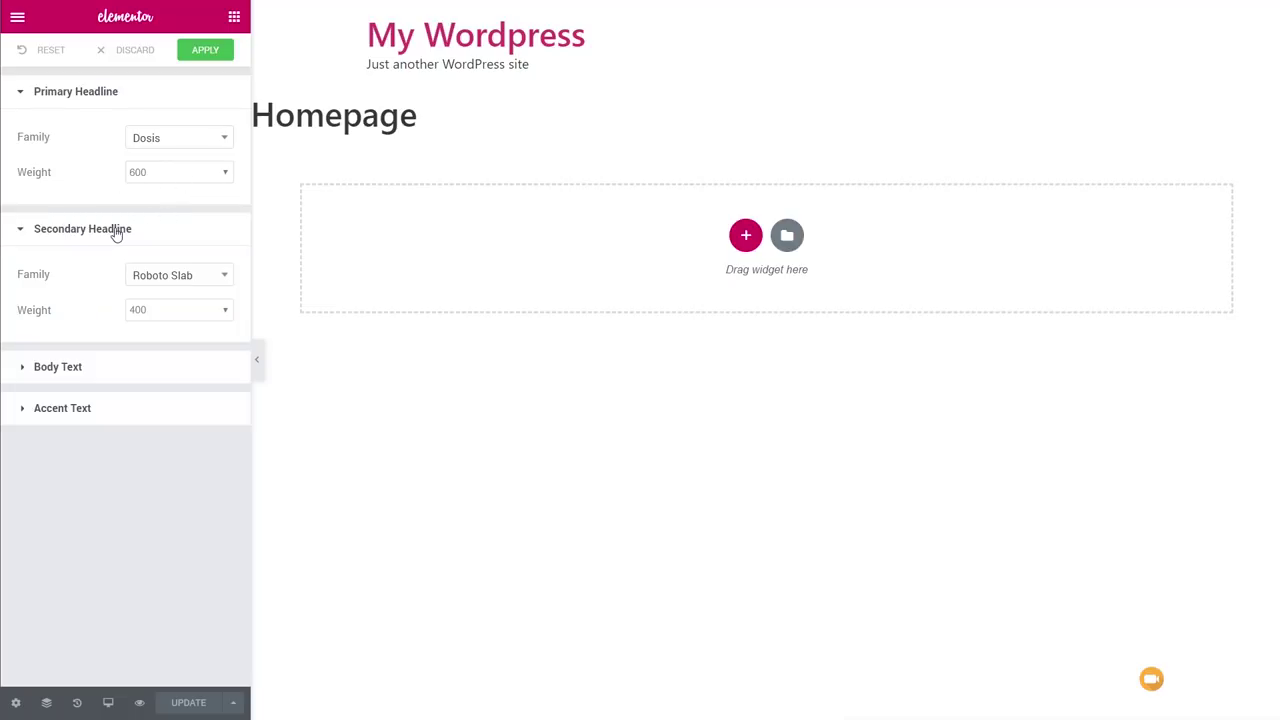
click(165, 277)
text(dosi)
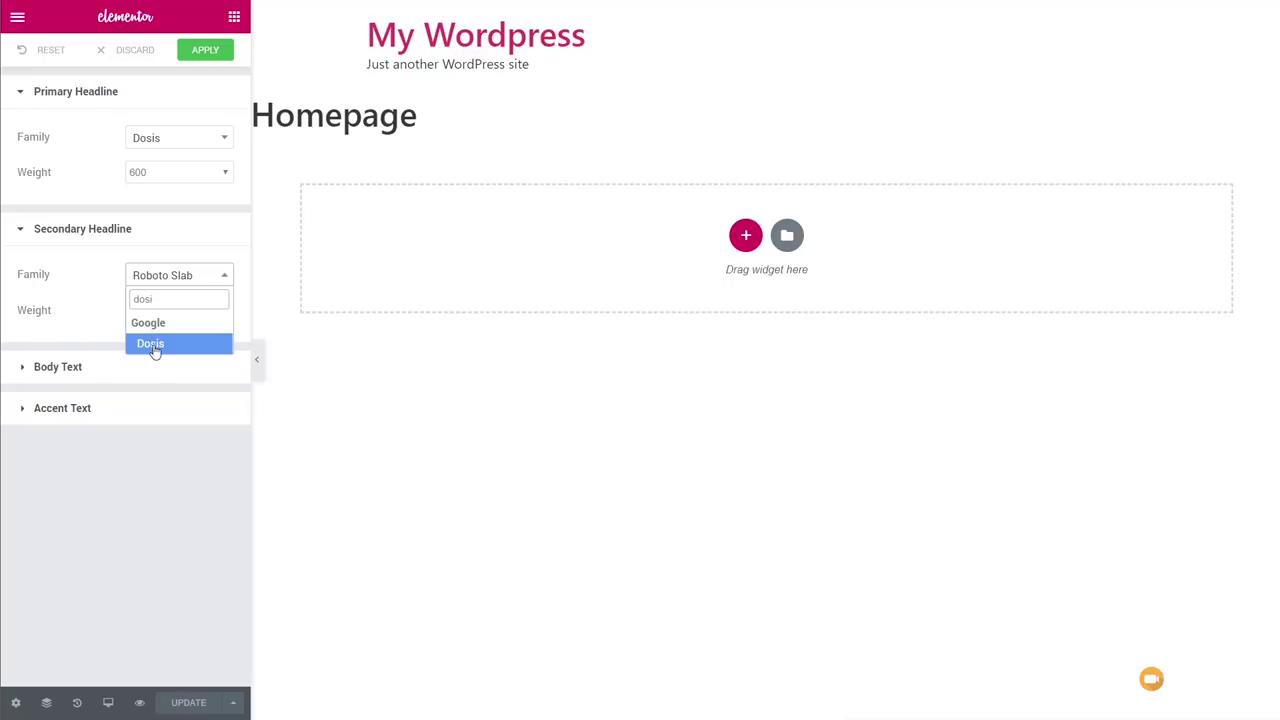
click(151, 345)
click(163, 314)
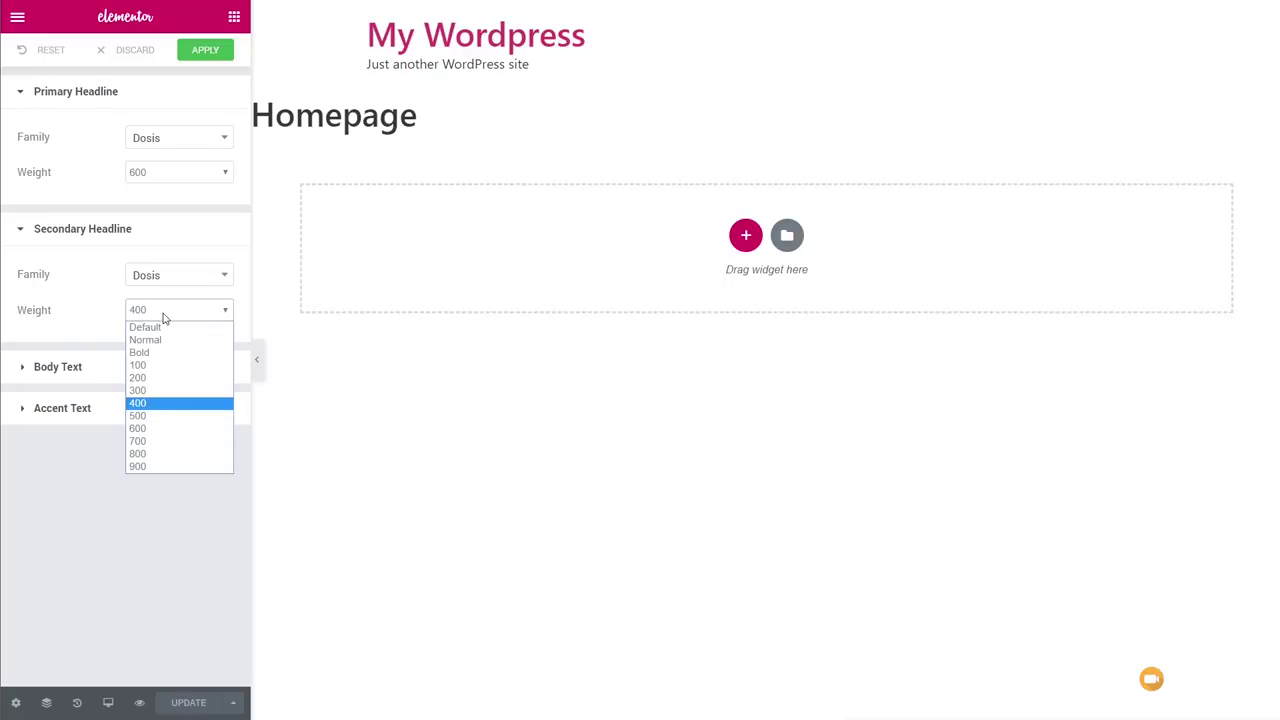
click(156, 429)
Set the default Body Text font family to Bitter.
click(77, 370)
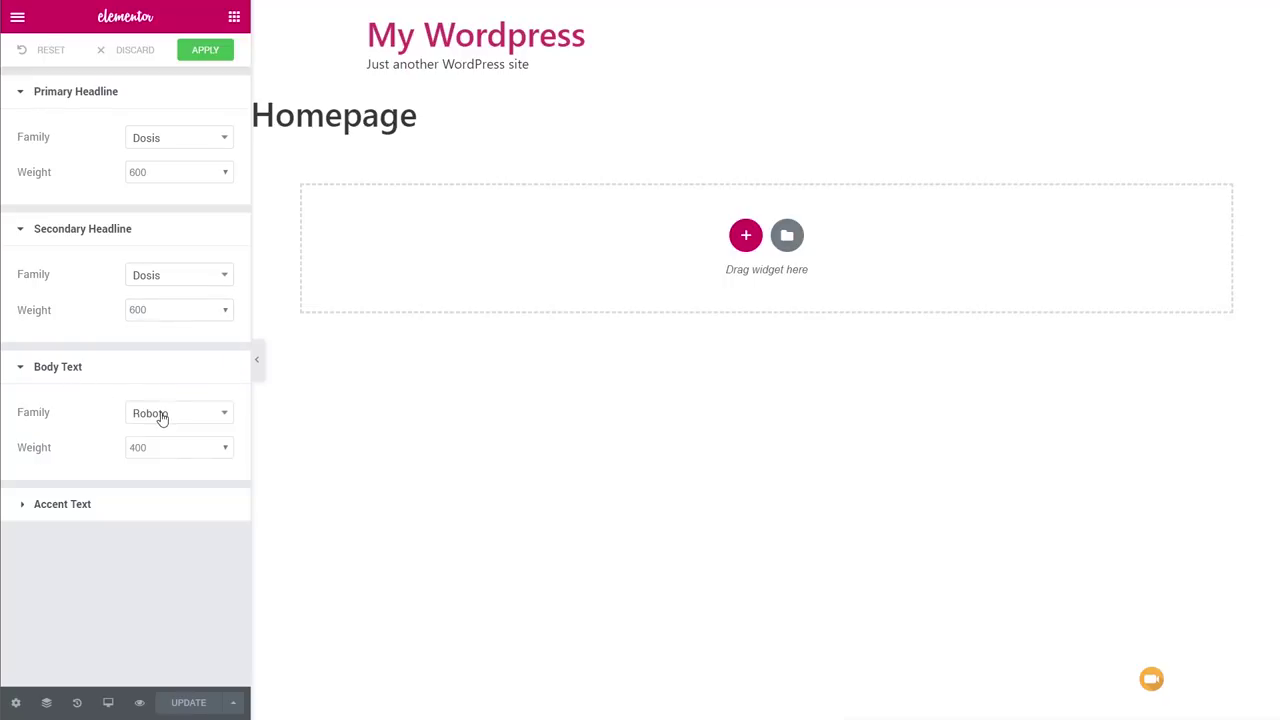
click(162, 416)
text(bitter)
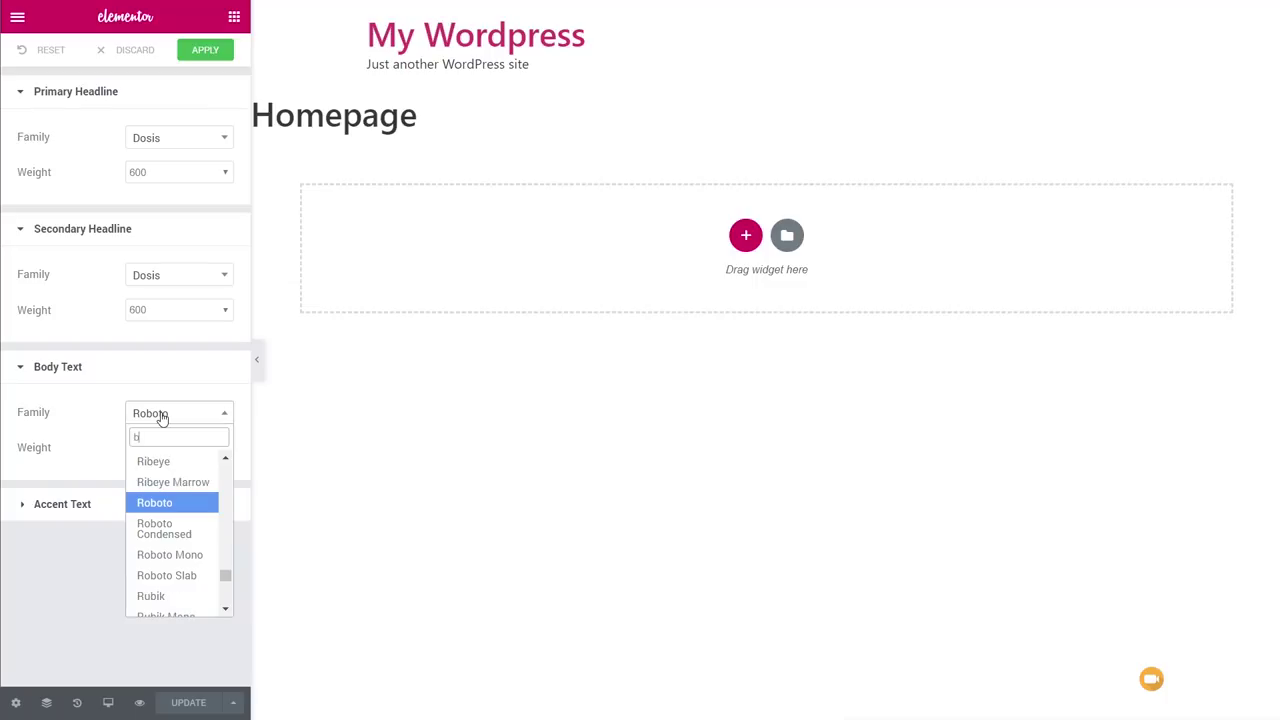
click(157, 484)
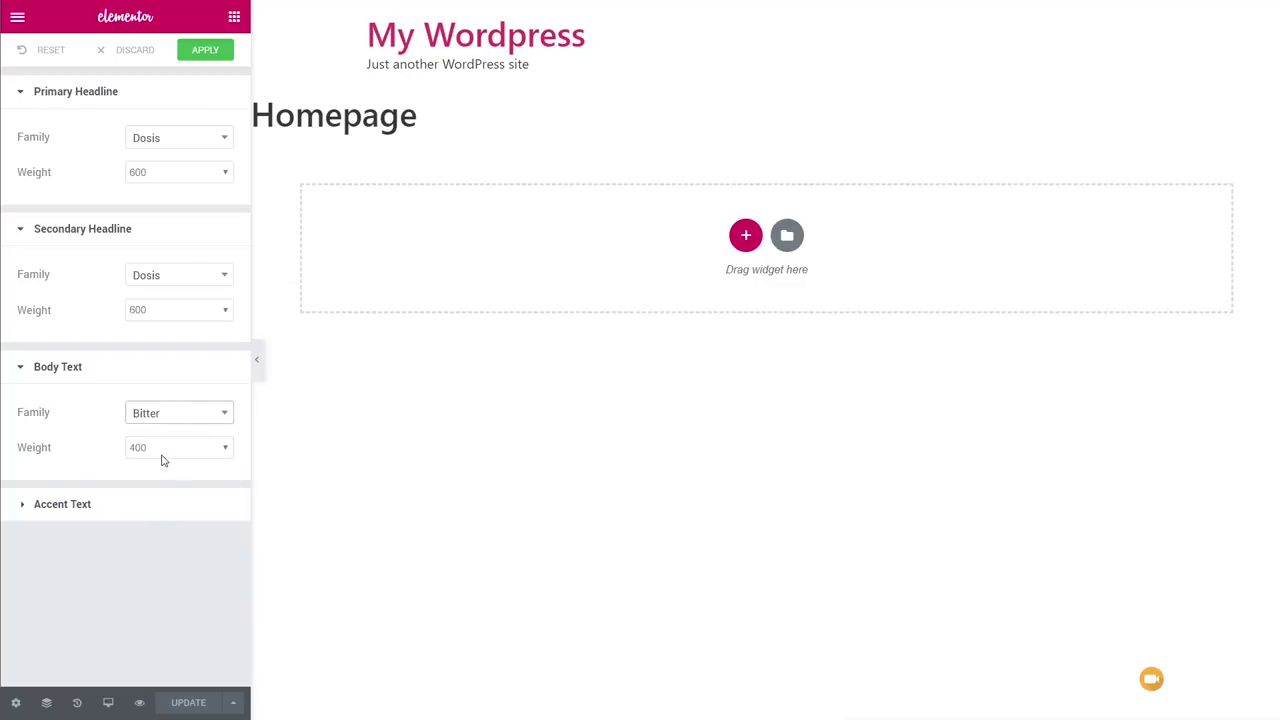
Set the default Accent Text font family to Dosis and apply the default fonts.
click(72, 507)
click(194, 552)
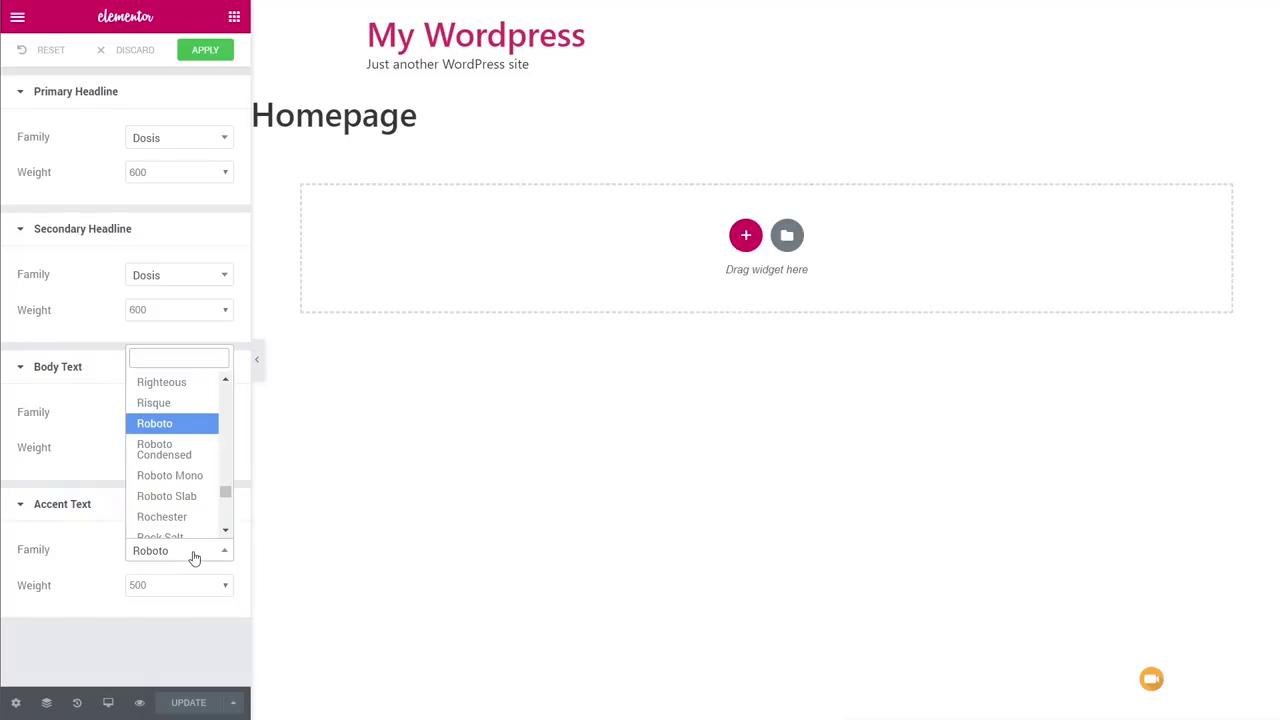
text(dosi)
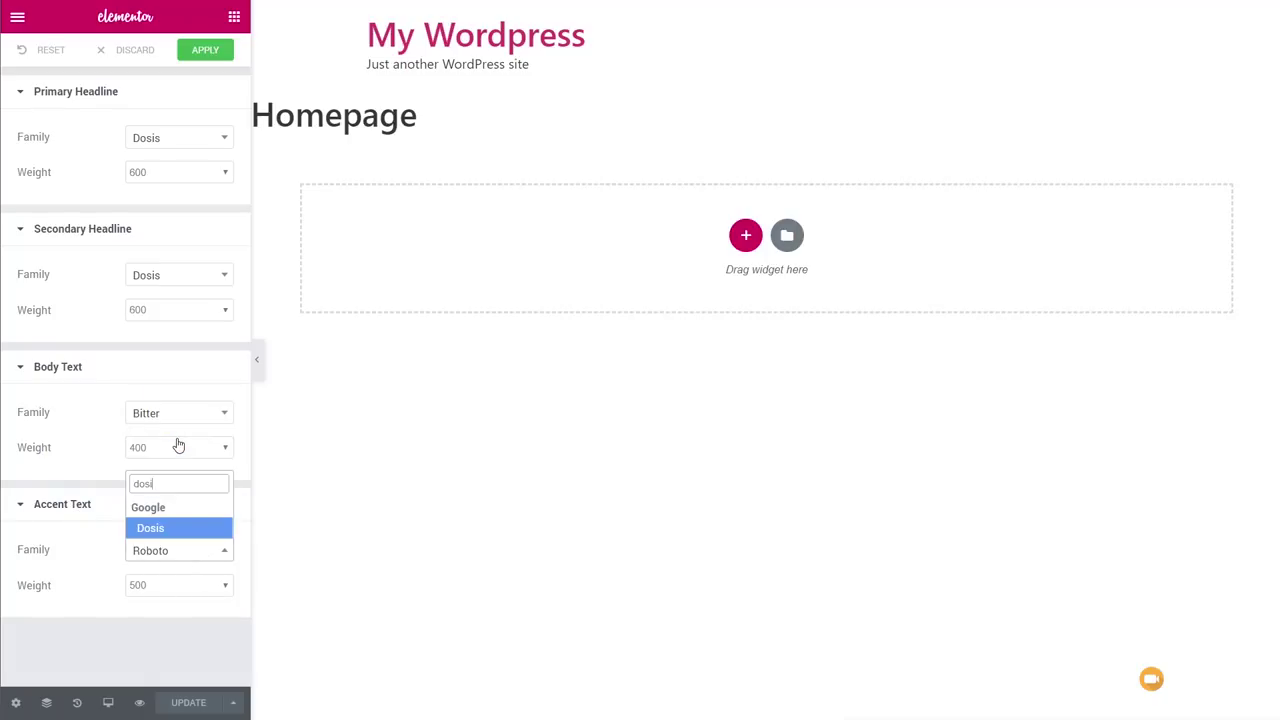
click(152, 528)
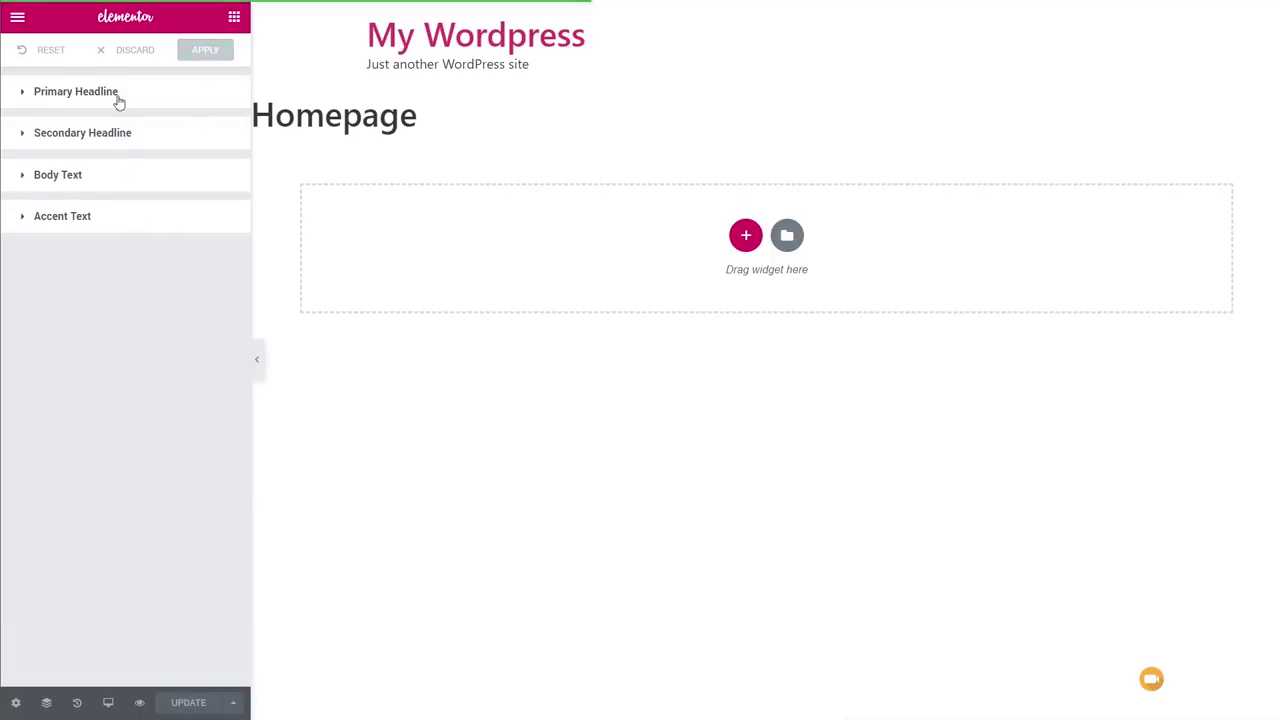
Set the primary colour of the default colour palette to #6c3c5b and apply it.
click(17, 22)
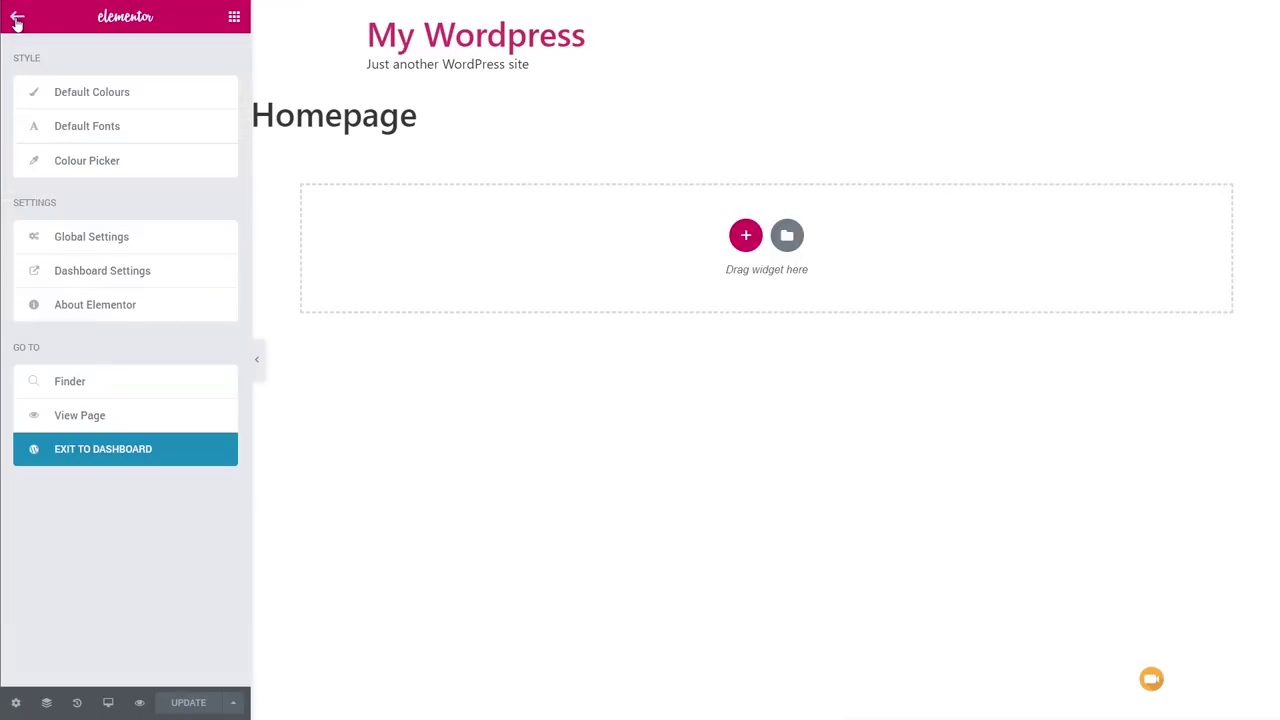
click(117, 97)
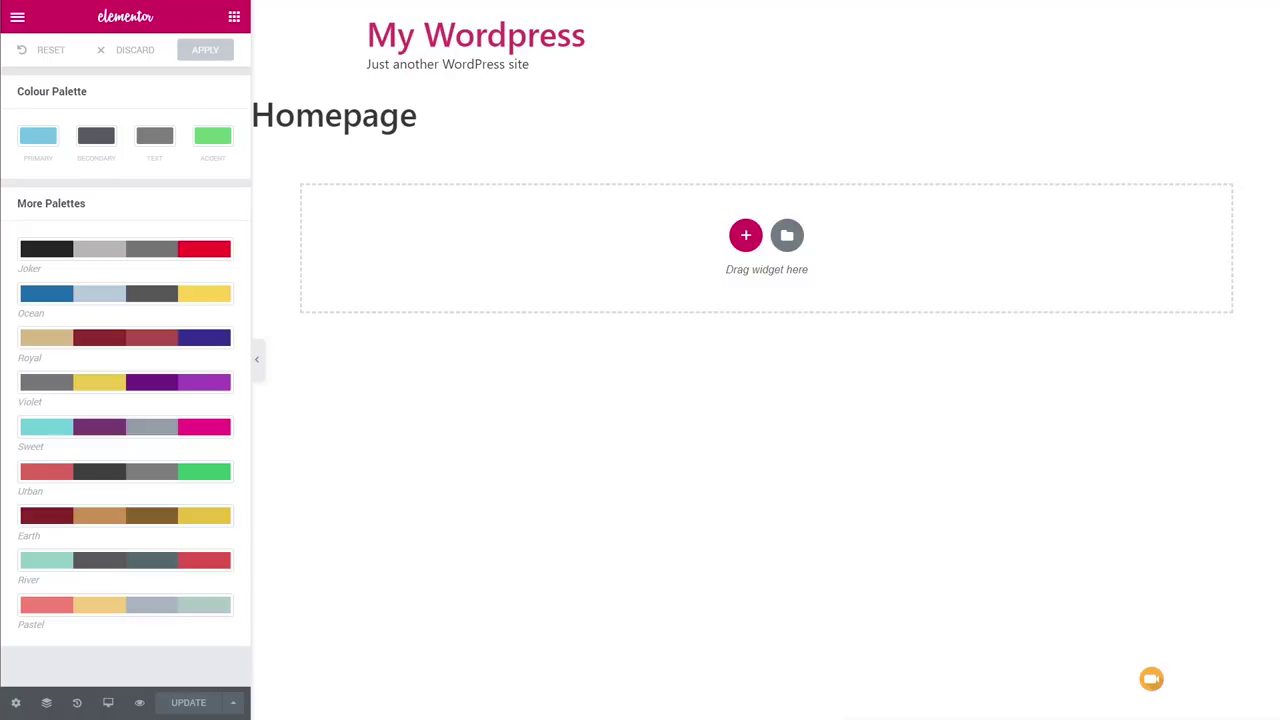
click(38, 135)
double_click(35, 138)
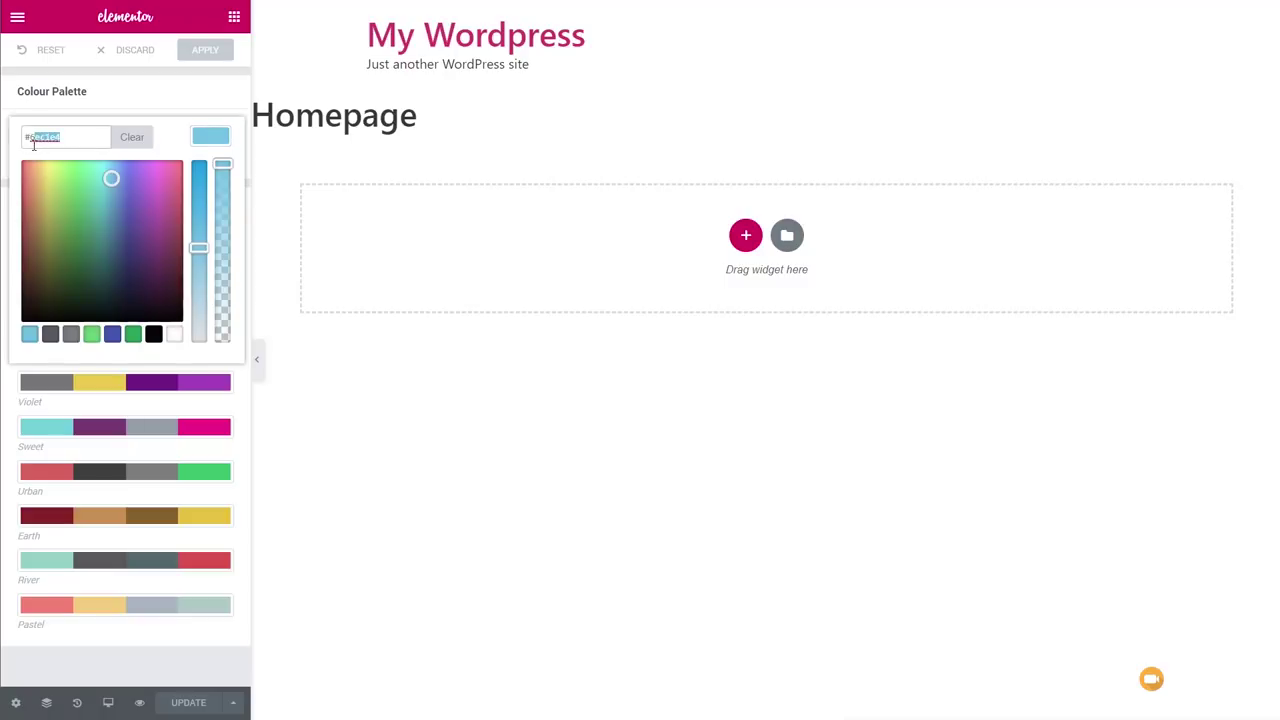
text(6c3c5b)
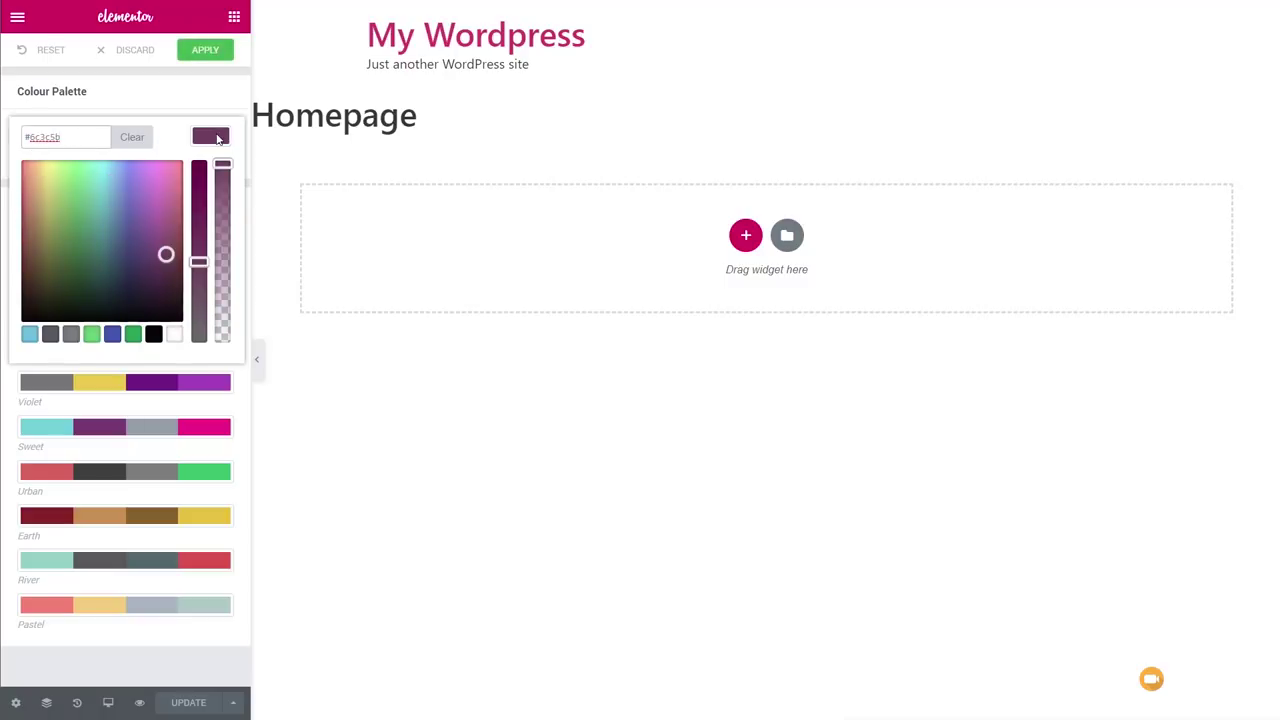
click(149, 97)
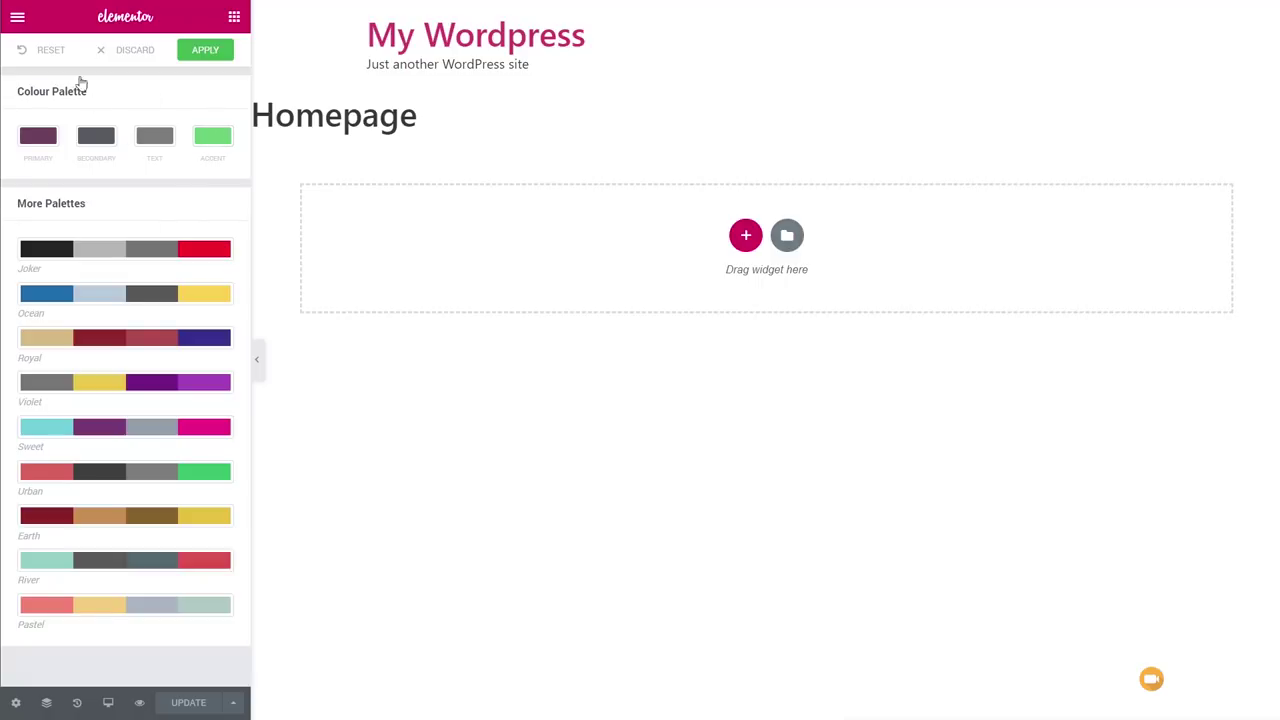
click(210, 52)
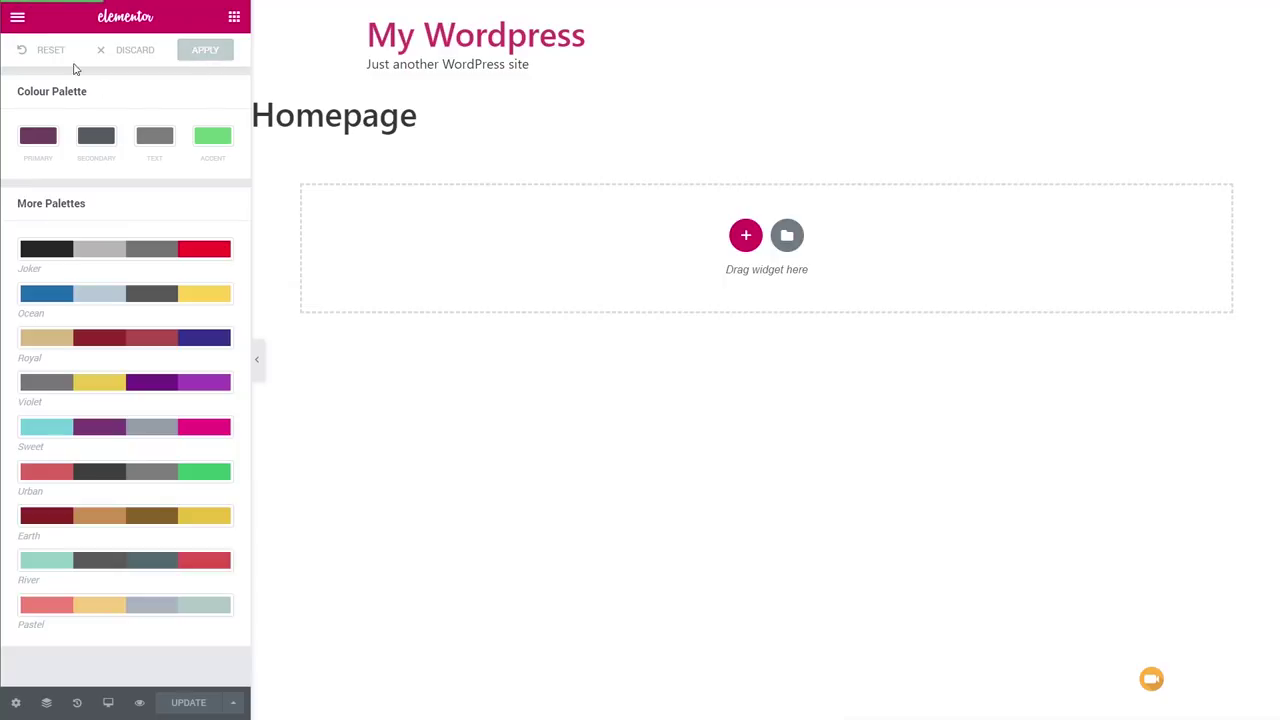
Replace the light blue swatch of the editor's colour picker with #6c3c5b and apply the change.
click(17, 19)
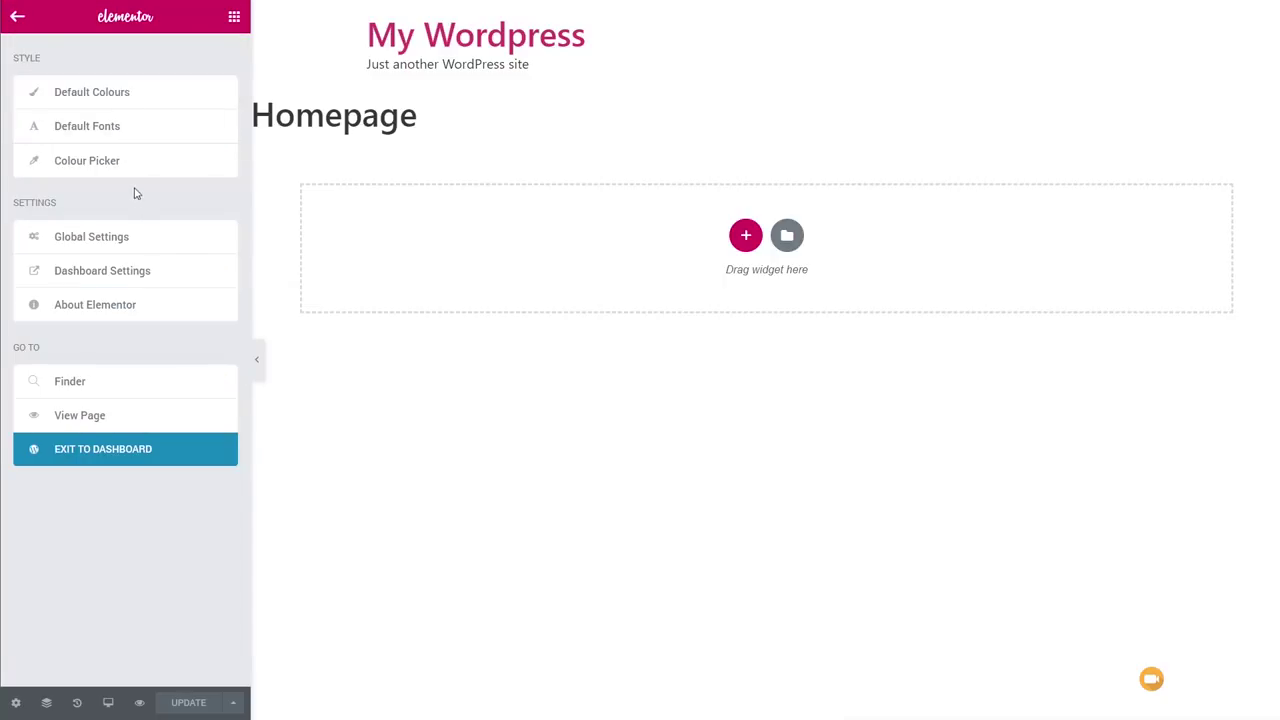
click(95, 165)
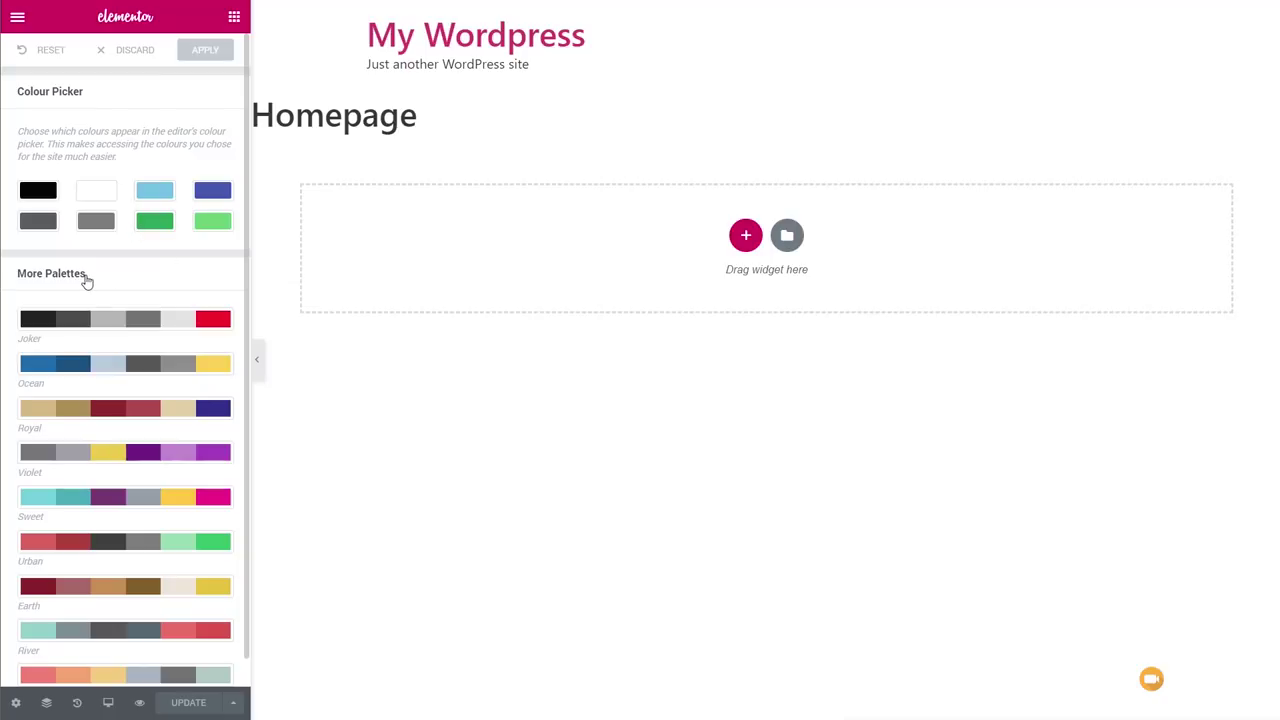
click(153, 202)
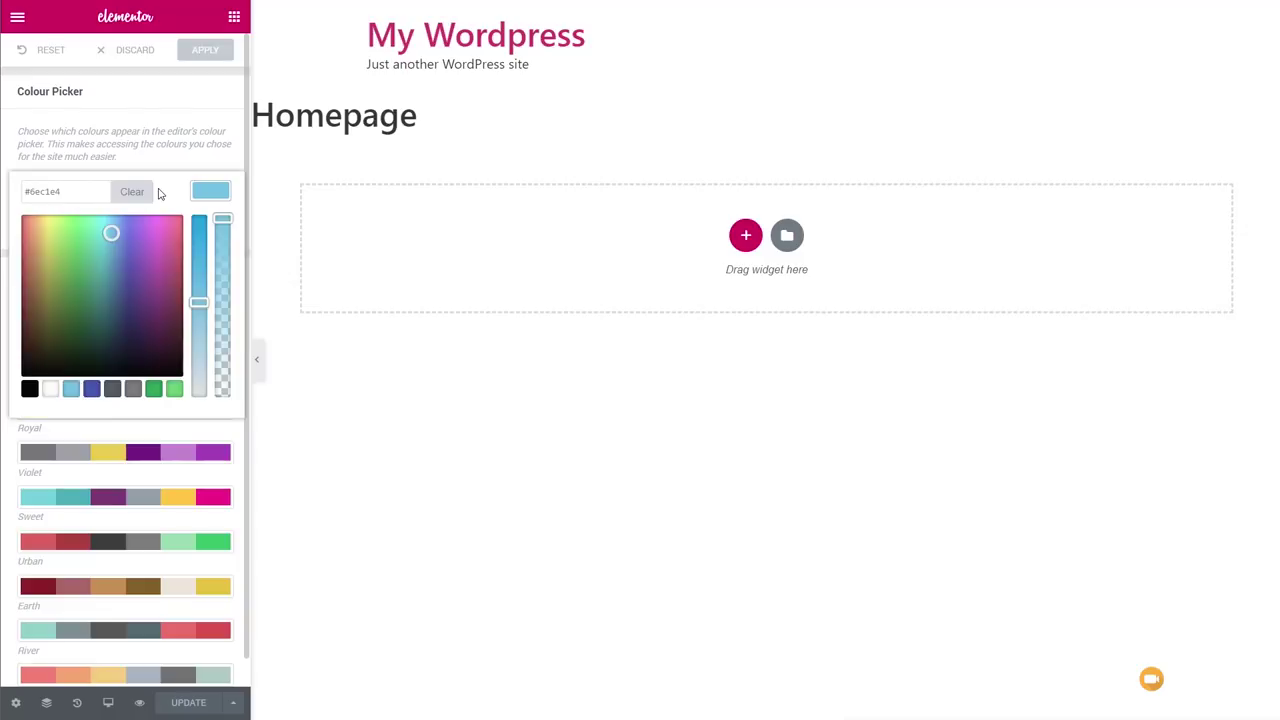
drag(83, 197, 35, 195)
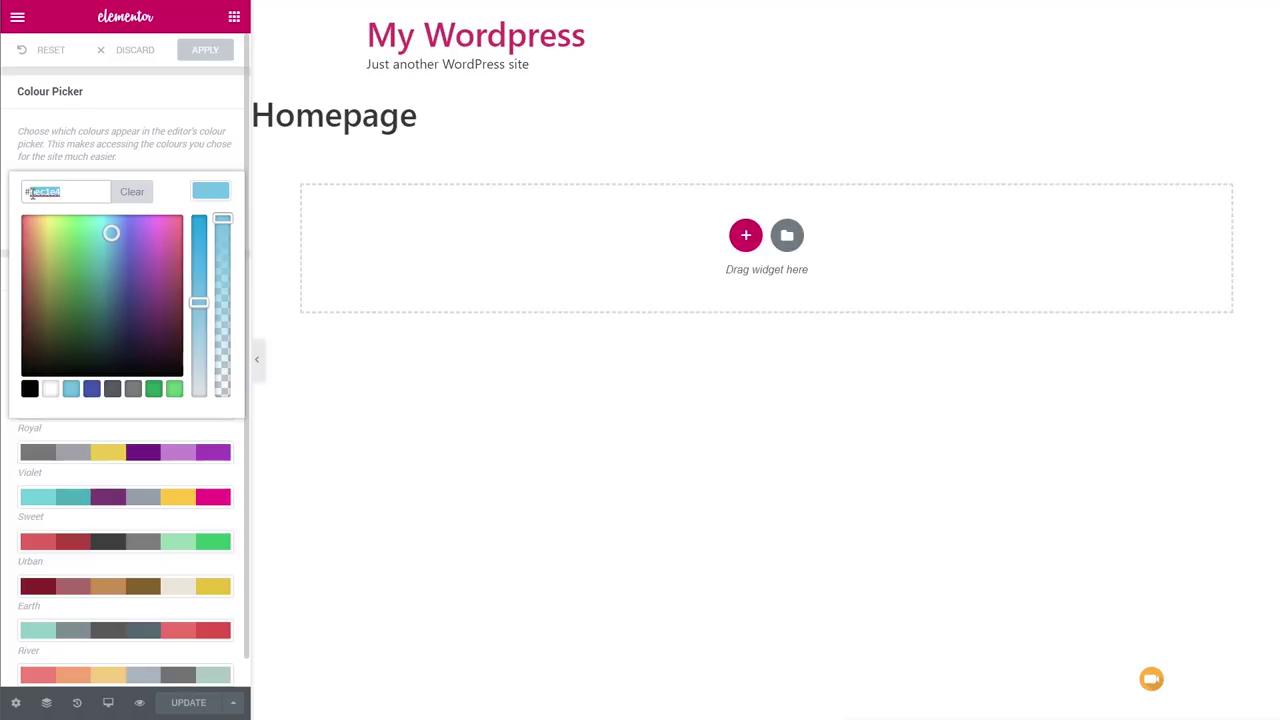
text(6c2c5f)
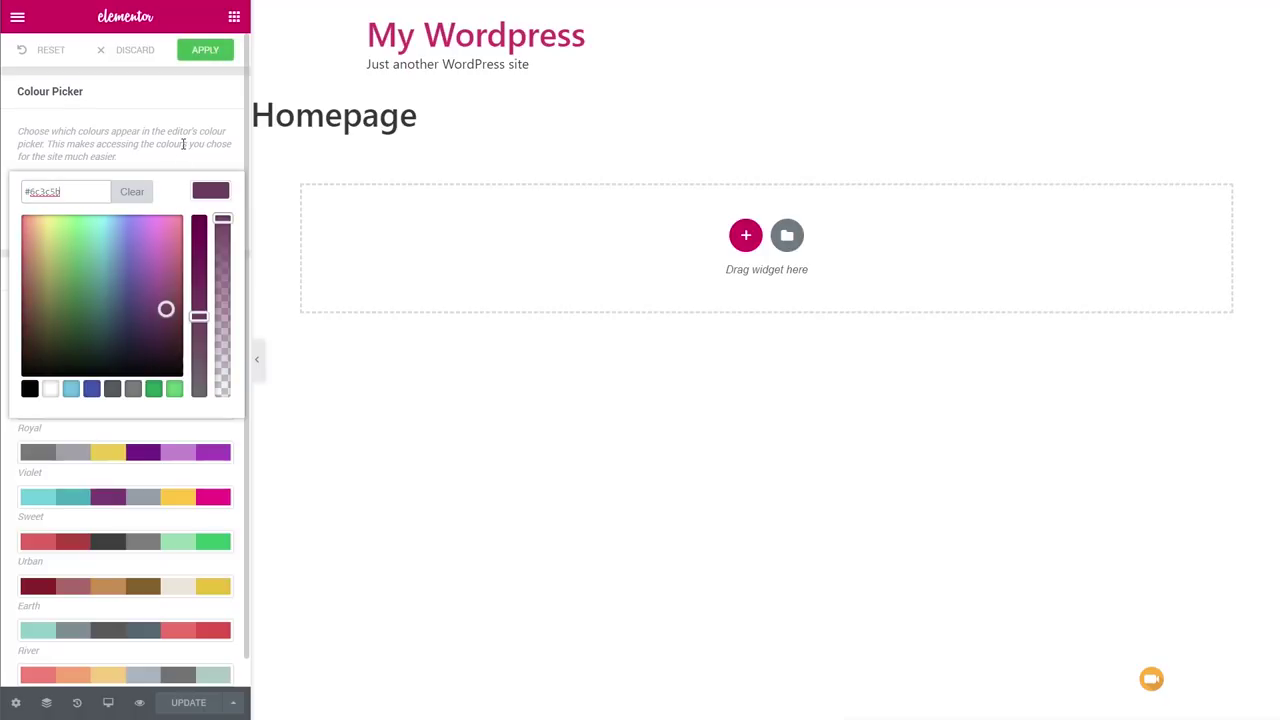
click(183, 143)
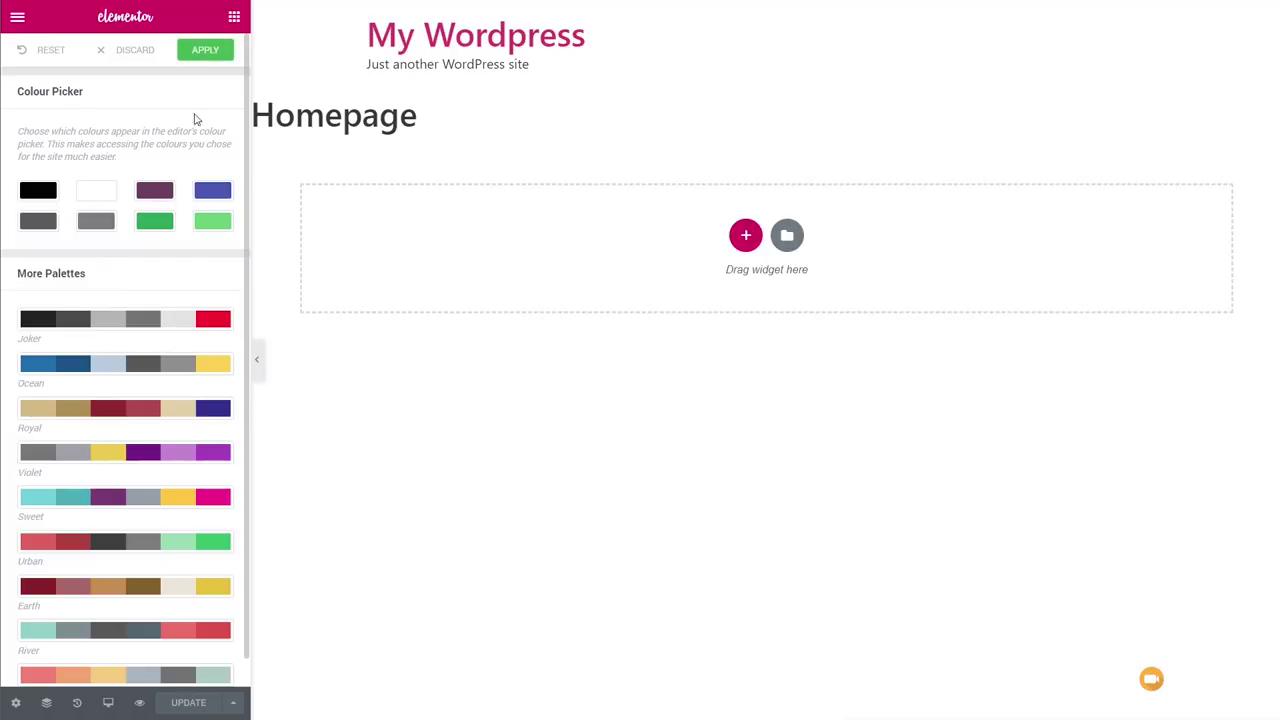
click(215, 53)
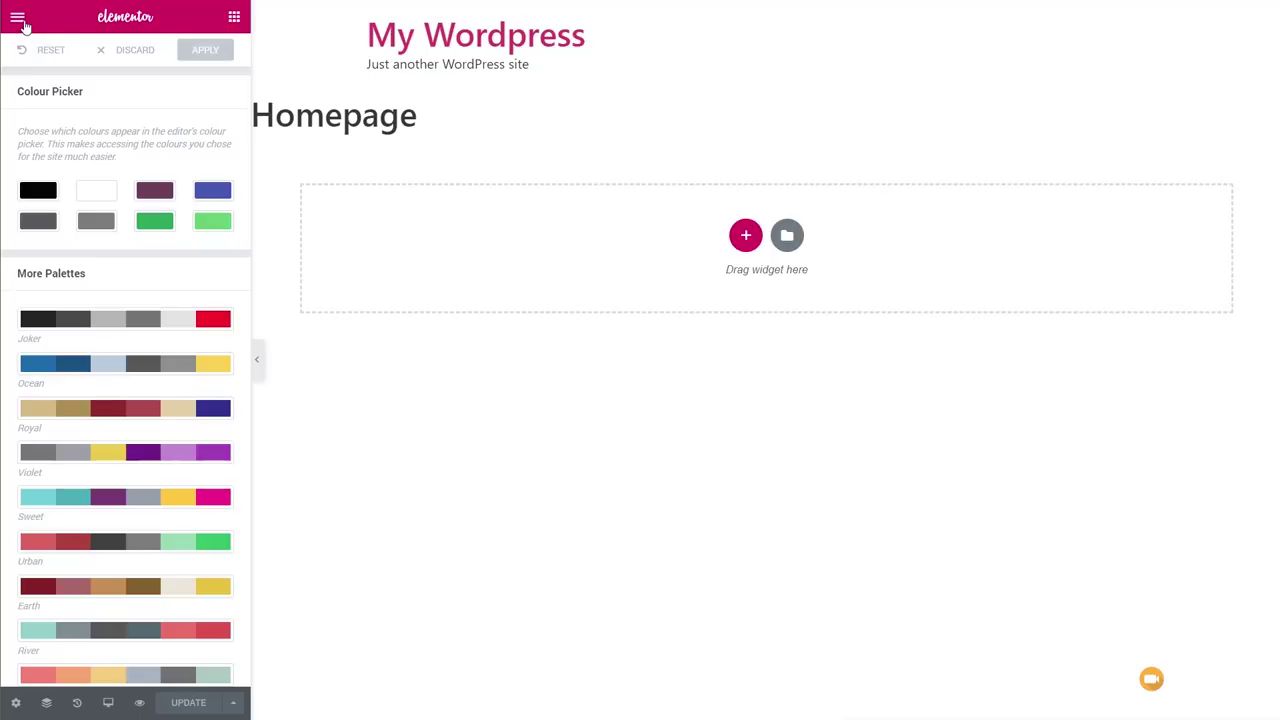
Hide the title of the Homepage in its page settings and update the page.
click(15, 703)
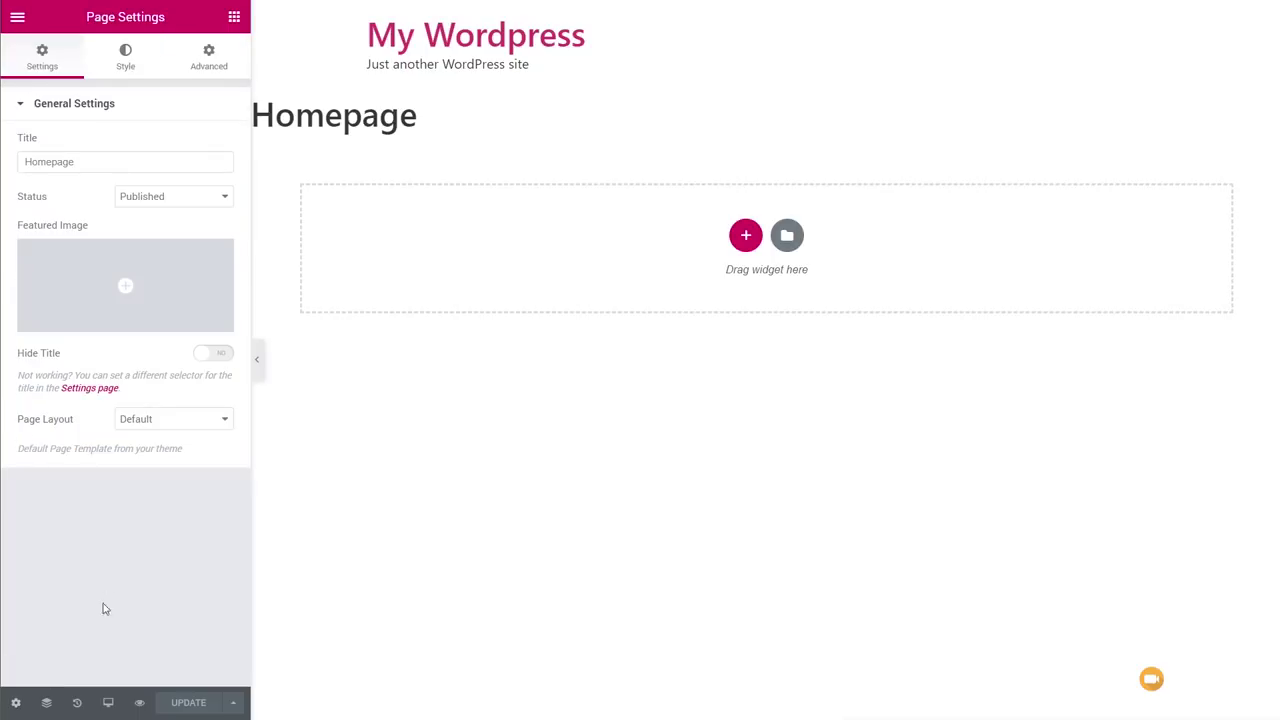
click(224, 354)
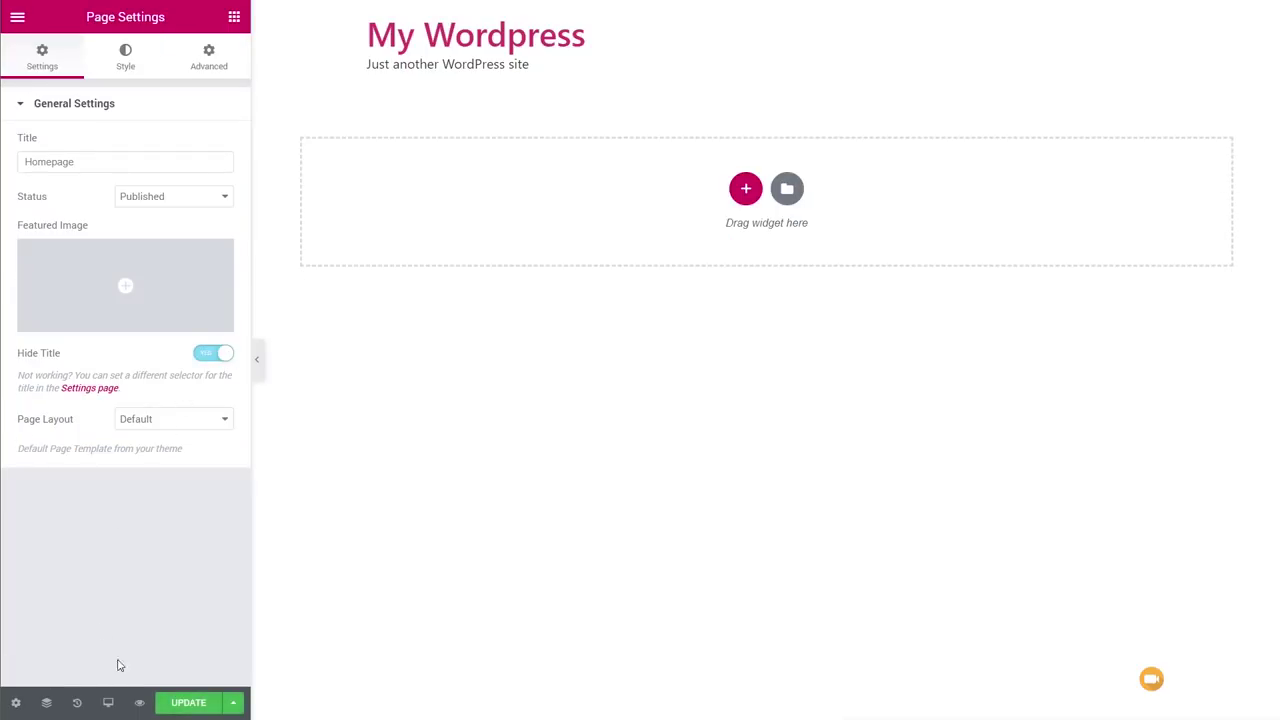
click(188, 704)
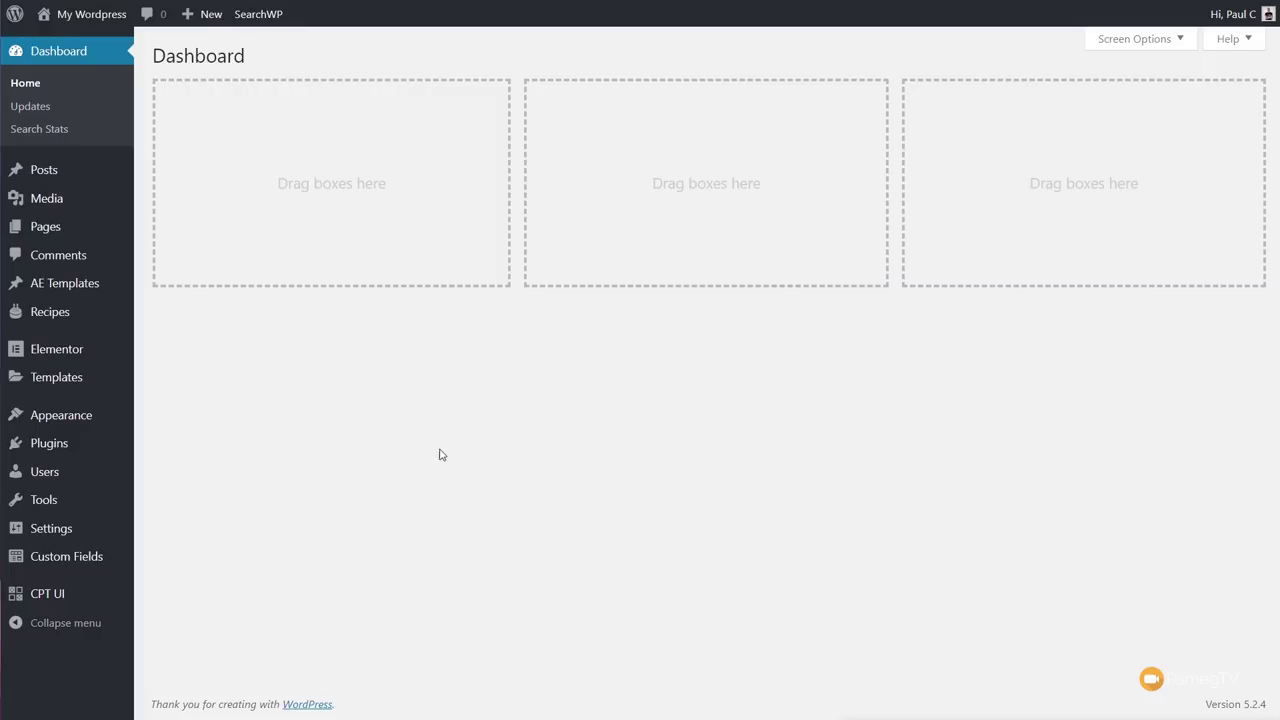
Create a new Theme Builder template of type Header named Default Header.
mouse_move(18, 381)
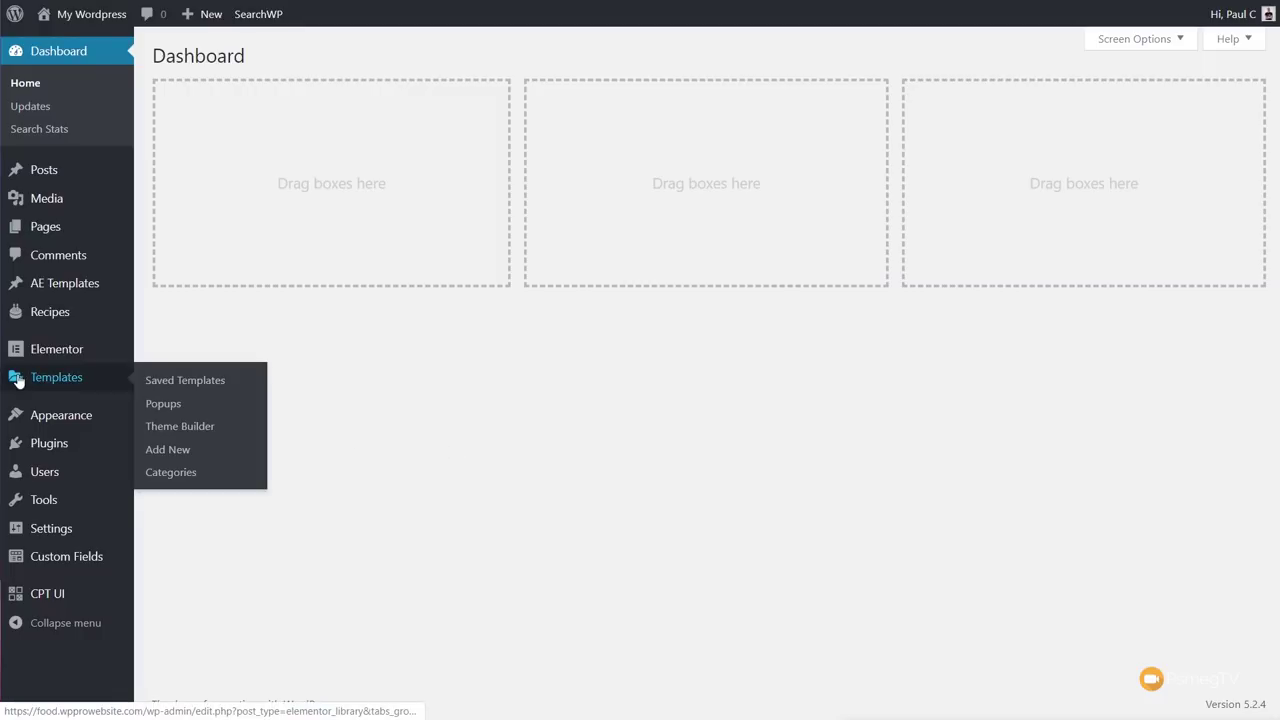
click(176, 427)
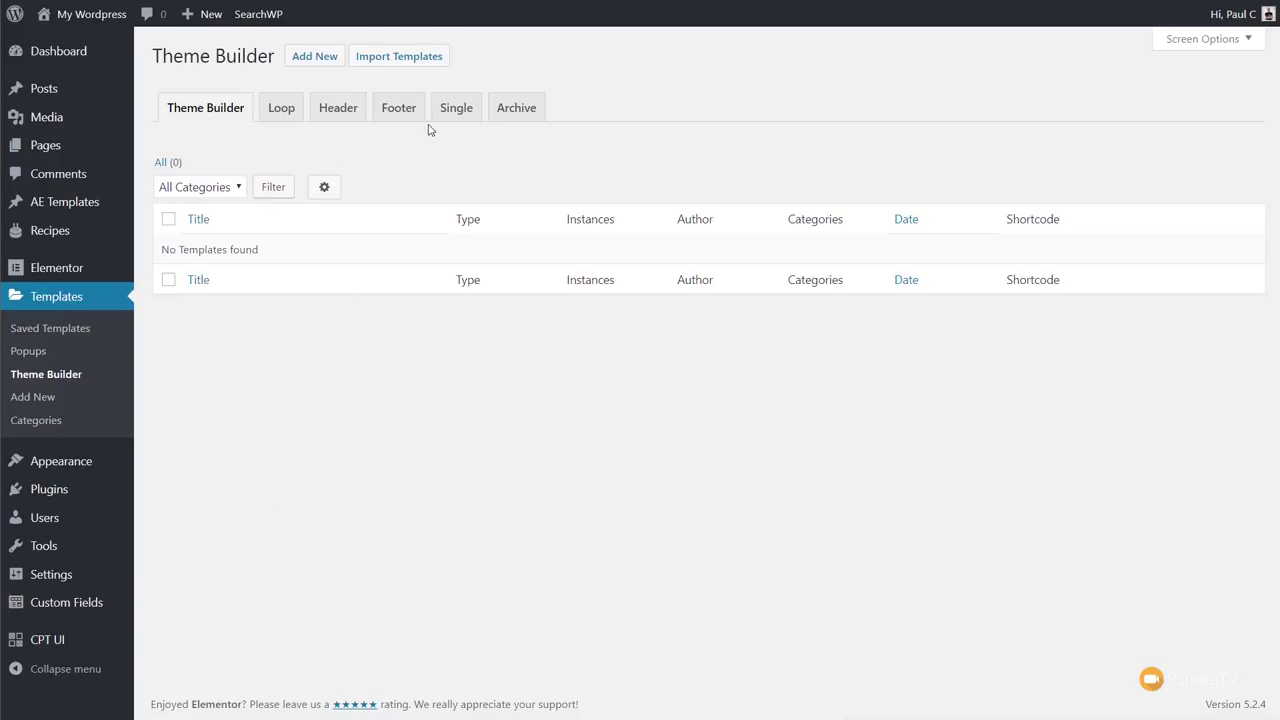
click(343, 112)
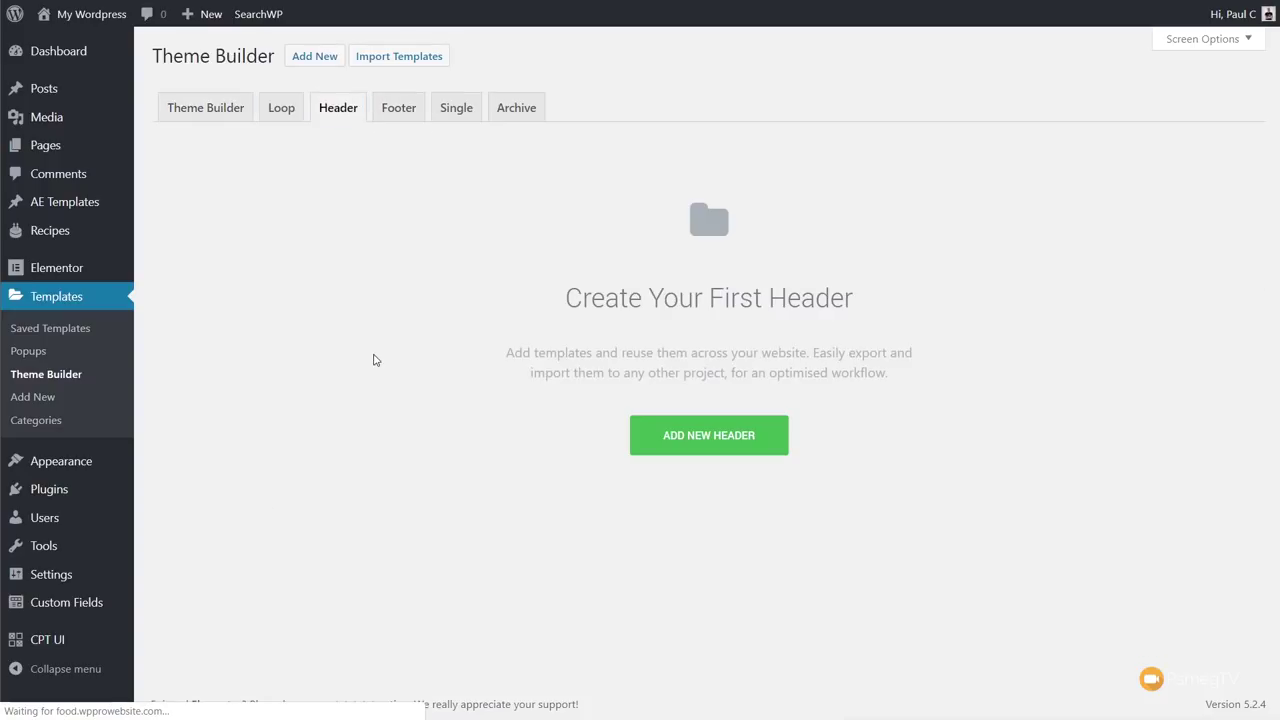
click(703, 436)
click(732, 431)
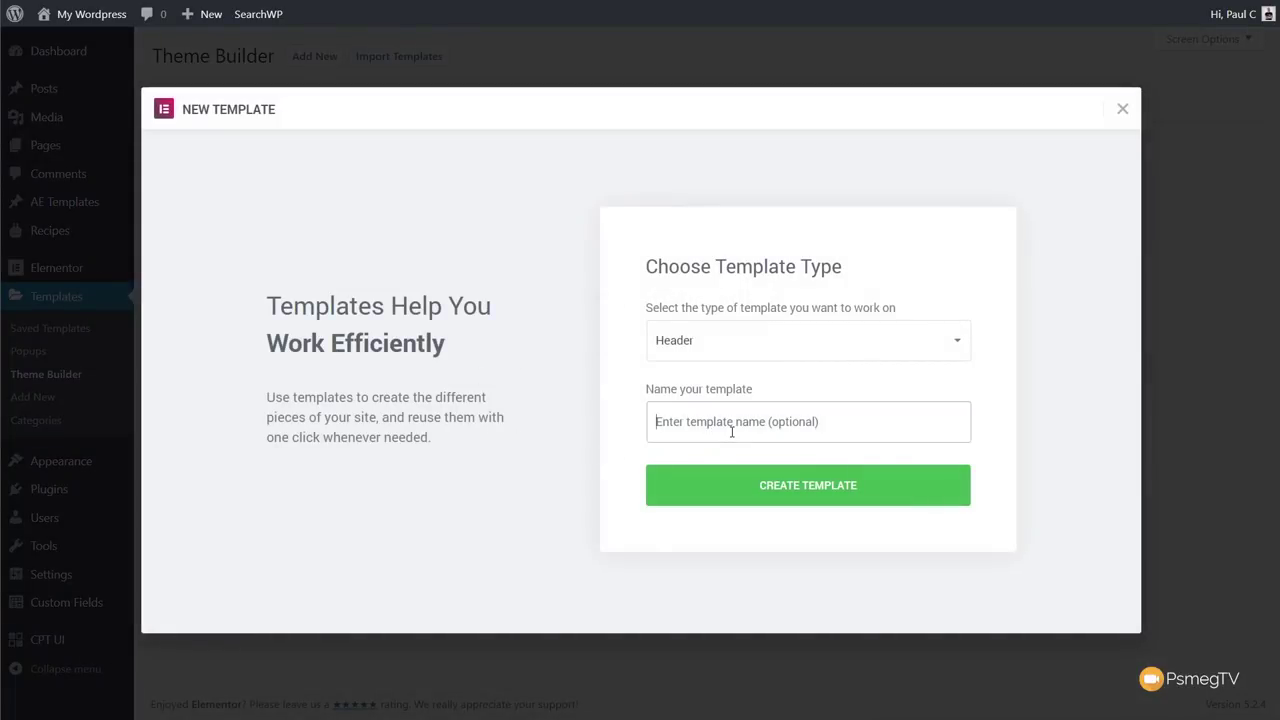
text(Default Hea)
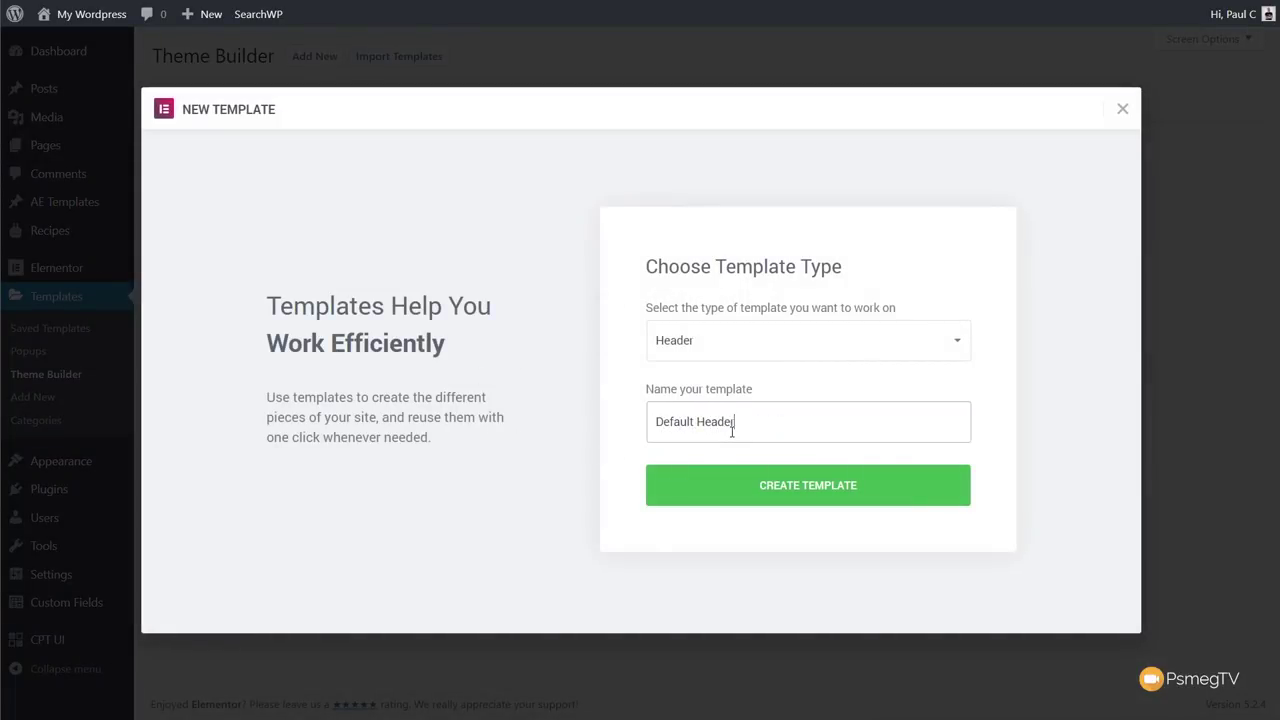
text(der)
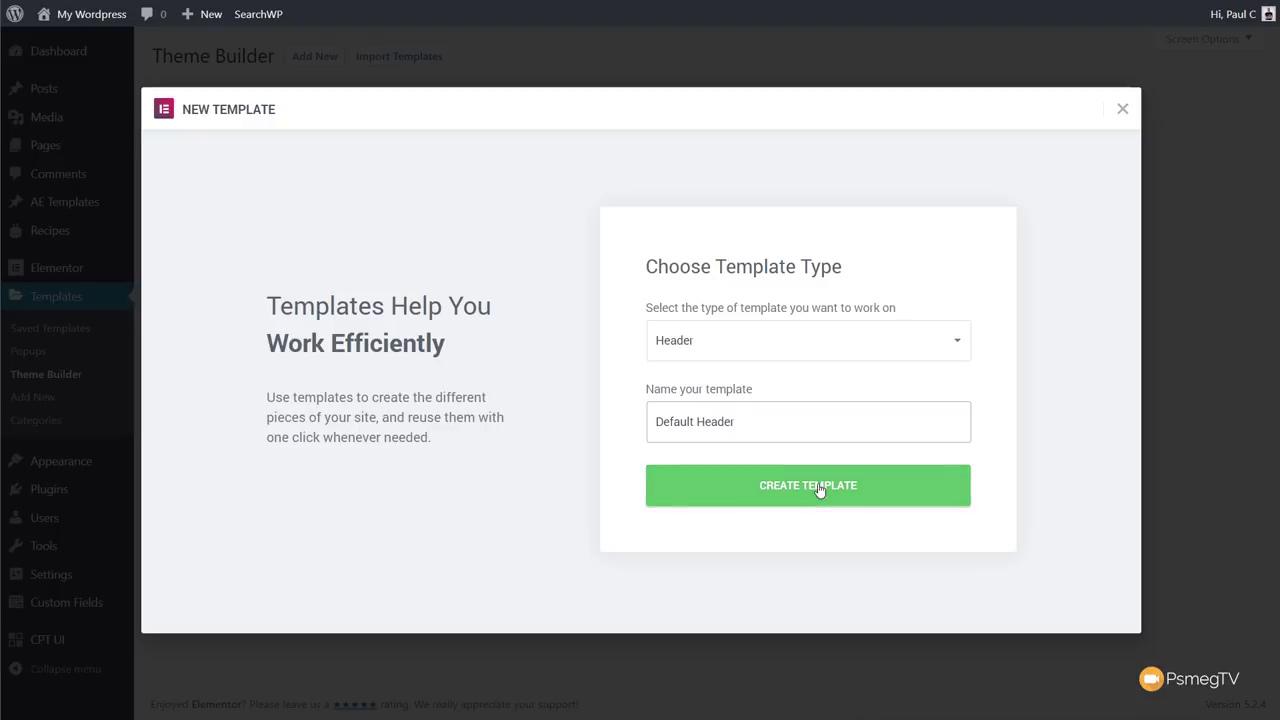
click(756, 486)
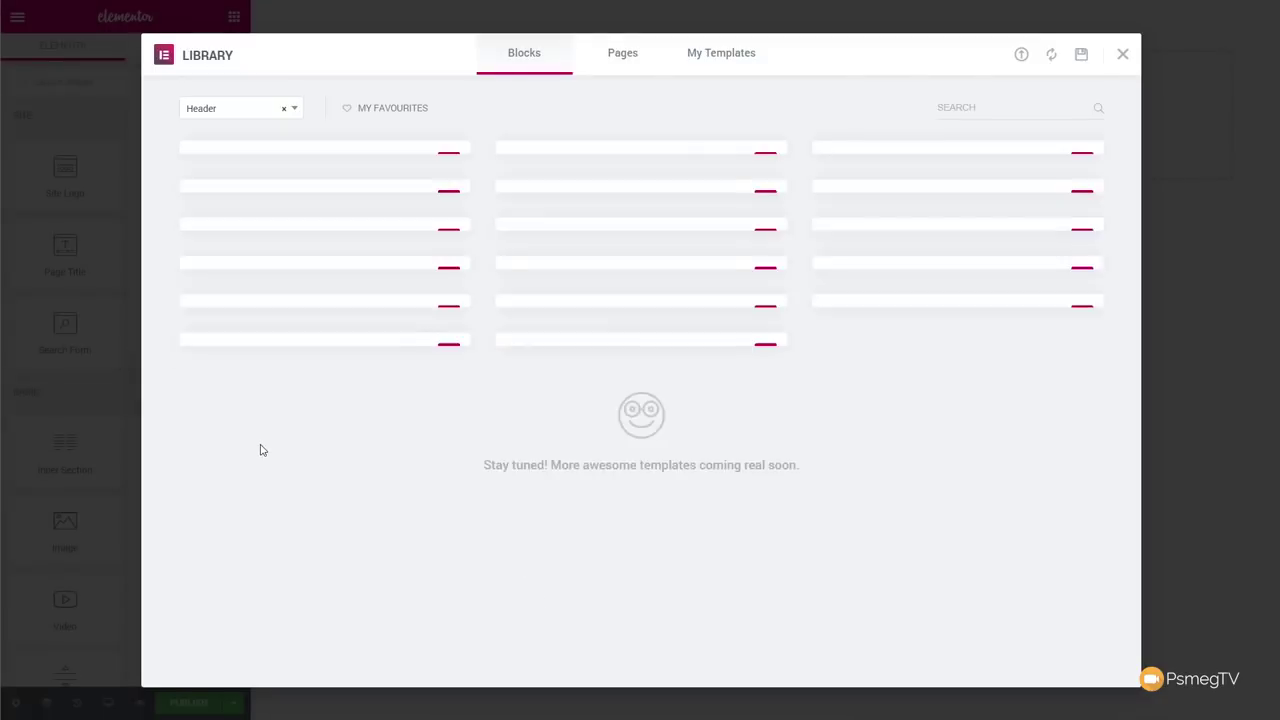
Insert the blue gradient Beyond header block from the library and give its section a classic solid background of #6c3c5b.
mouse_move(283, 172)
click(209, 182)
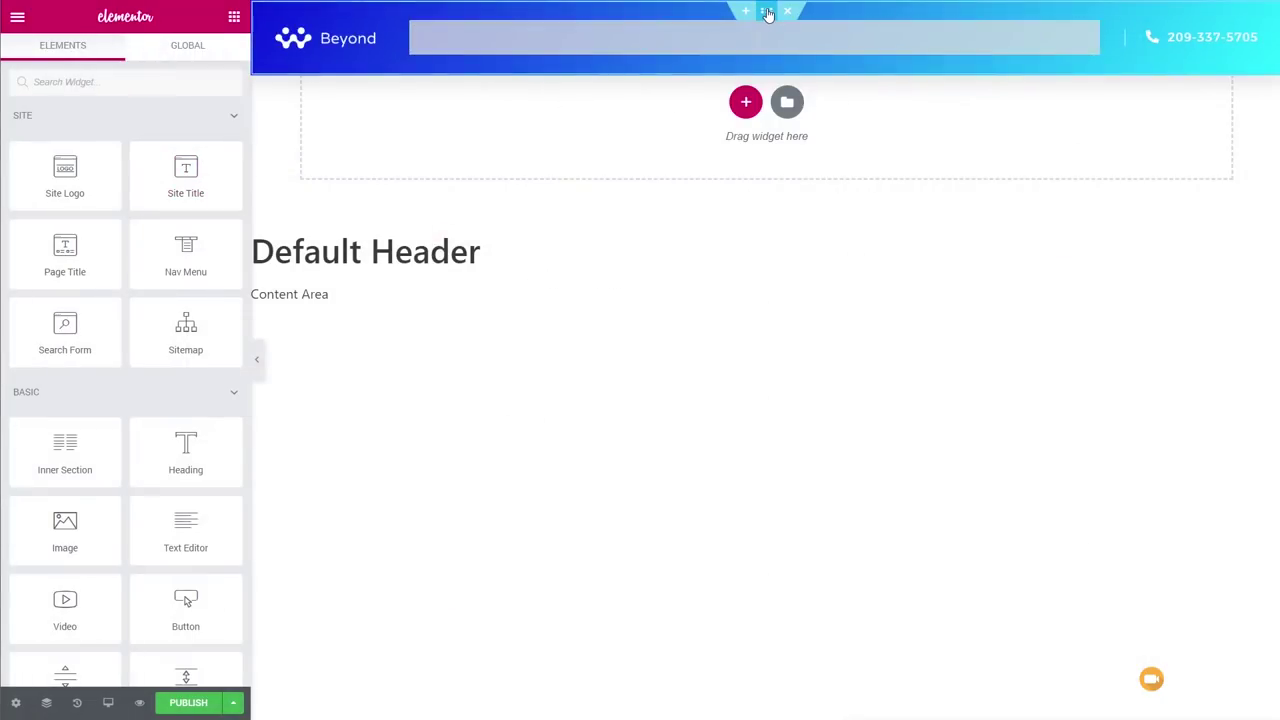
click(767, 12)
click(792, 140)
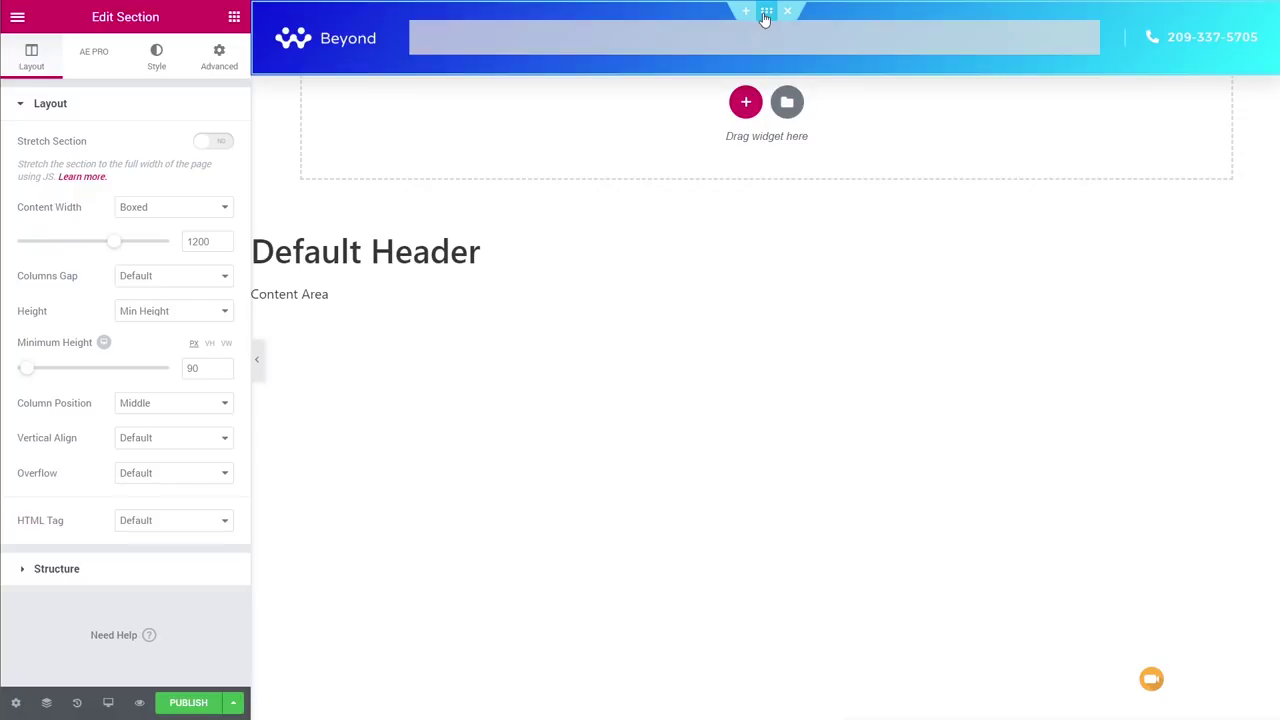
click(157, 60)
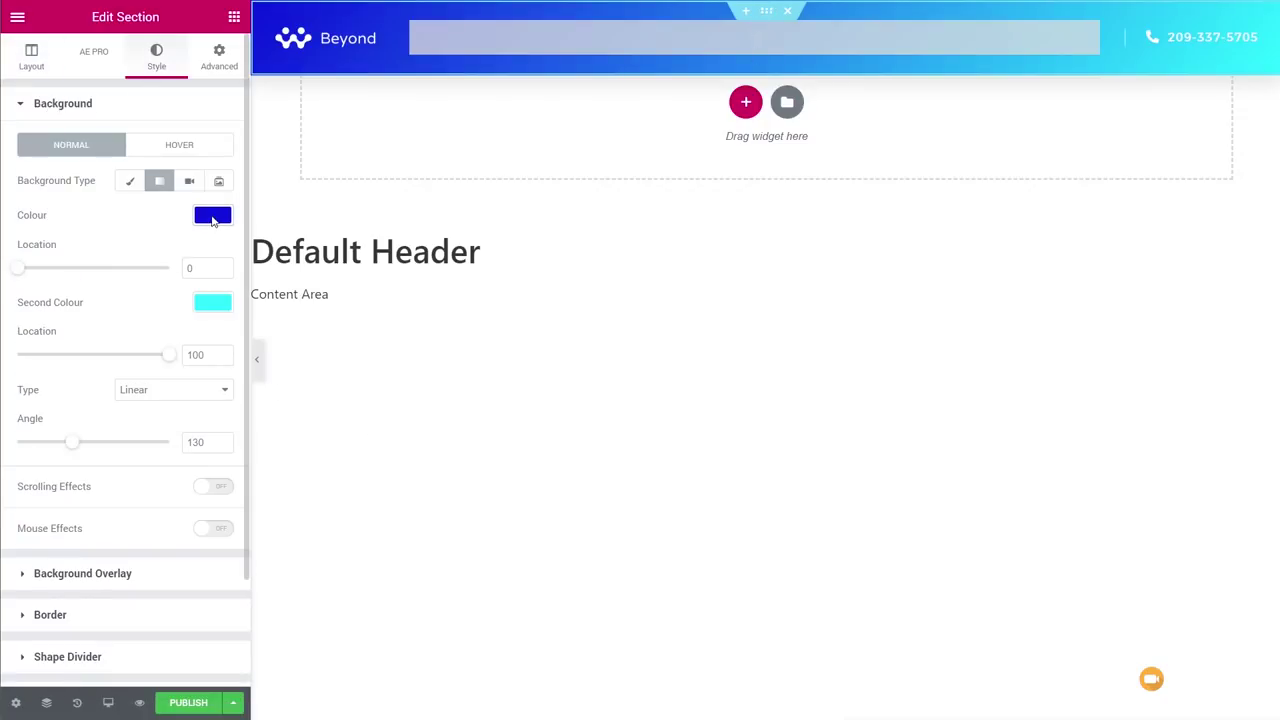
click(130, 181)
click(212, 215)
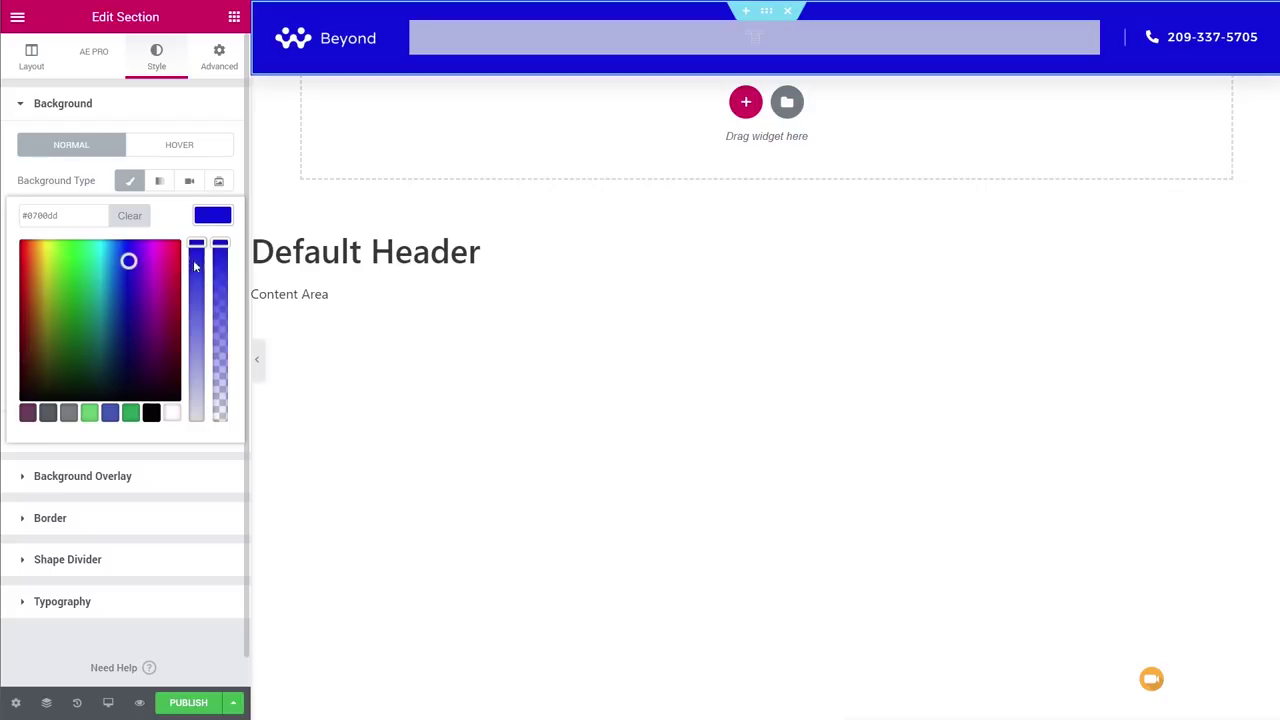
click(28, 413)
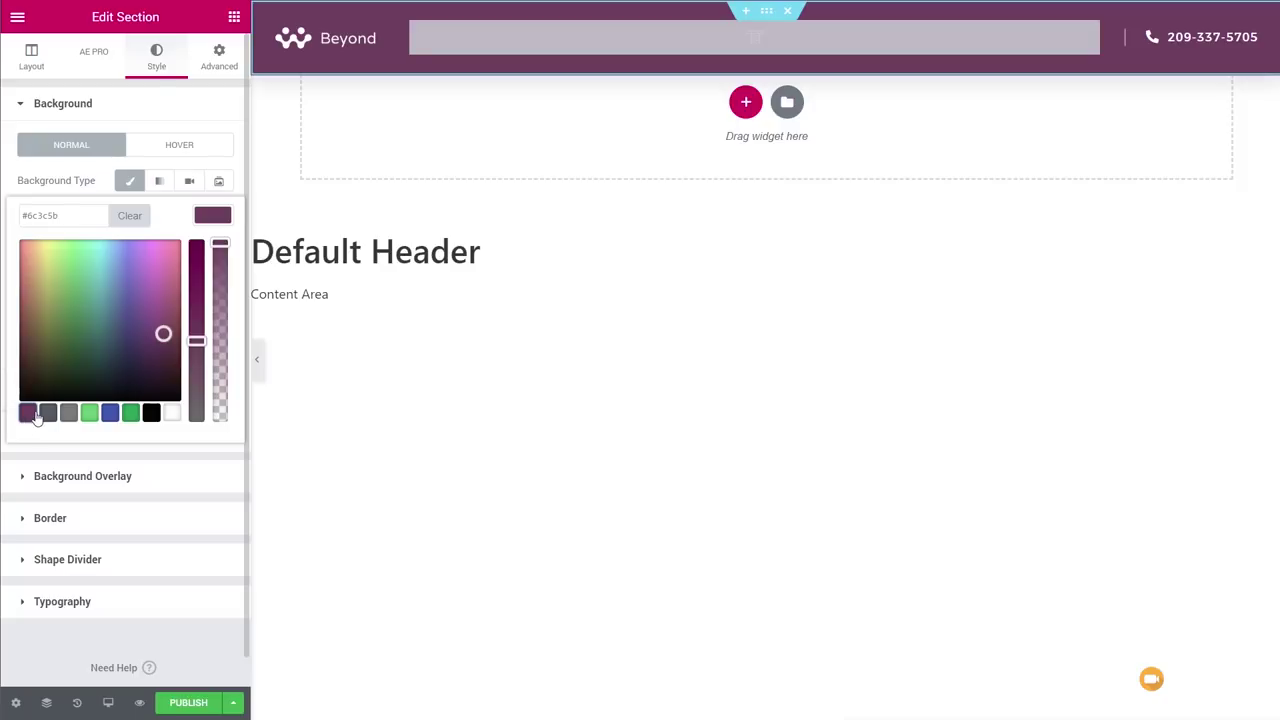
click(221, 220)
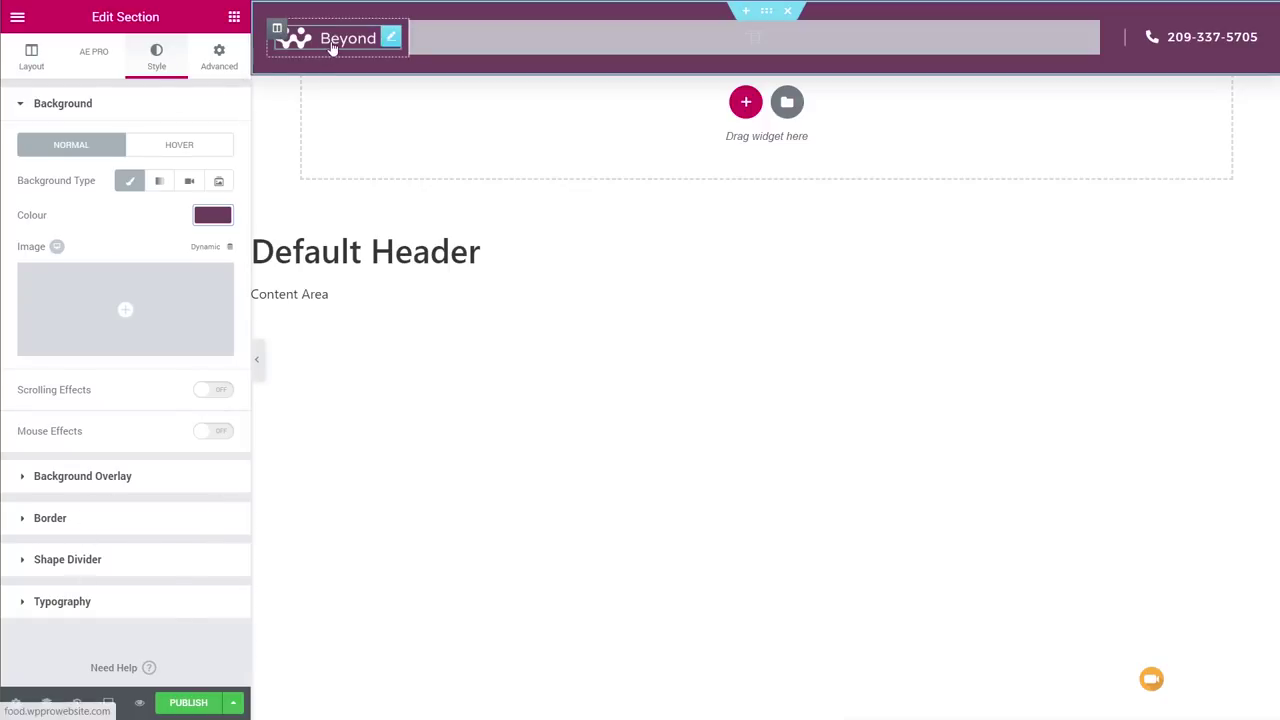
Replace the Beyond logo image in the header with the white Love Food logo, keeping its Custom URL link.
click(390, 42)
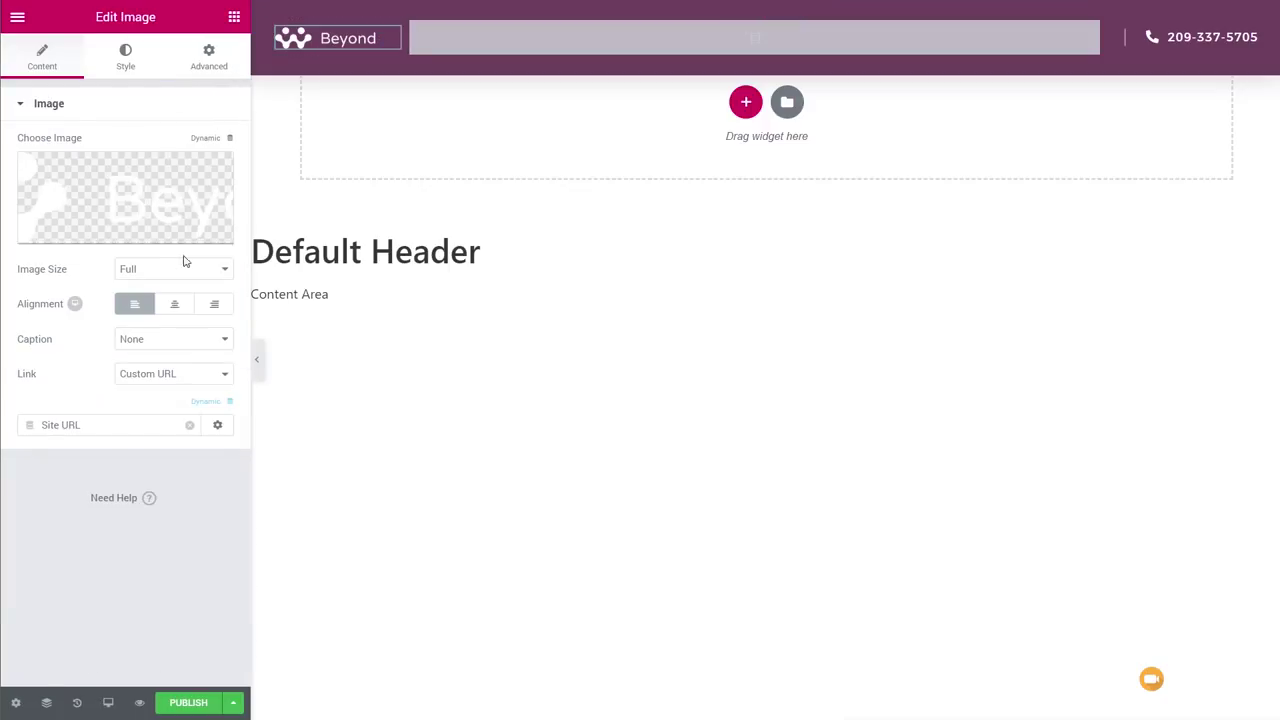
click(189, 187)
click(205, 223)
click(1197, 672)
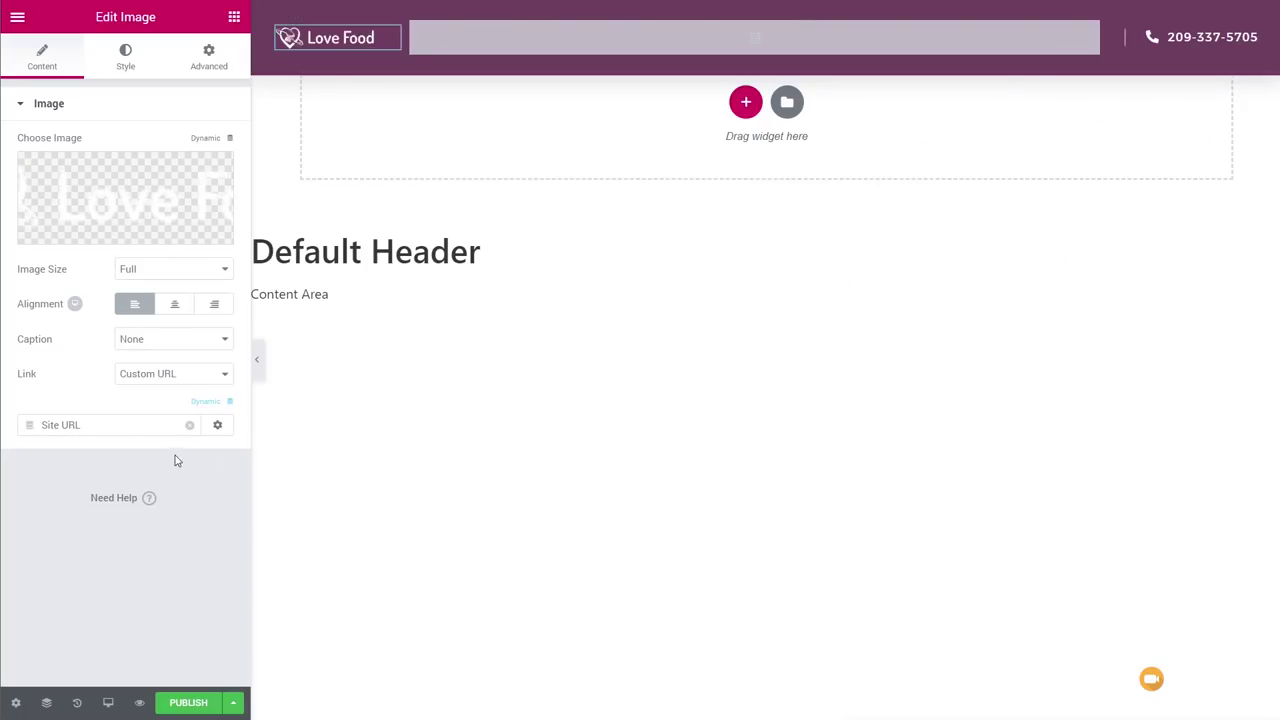
click(158, 378)
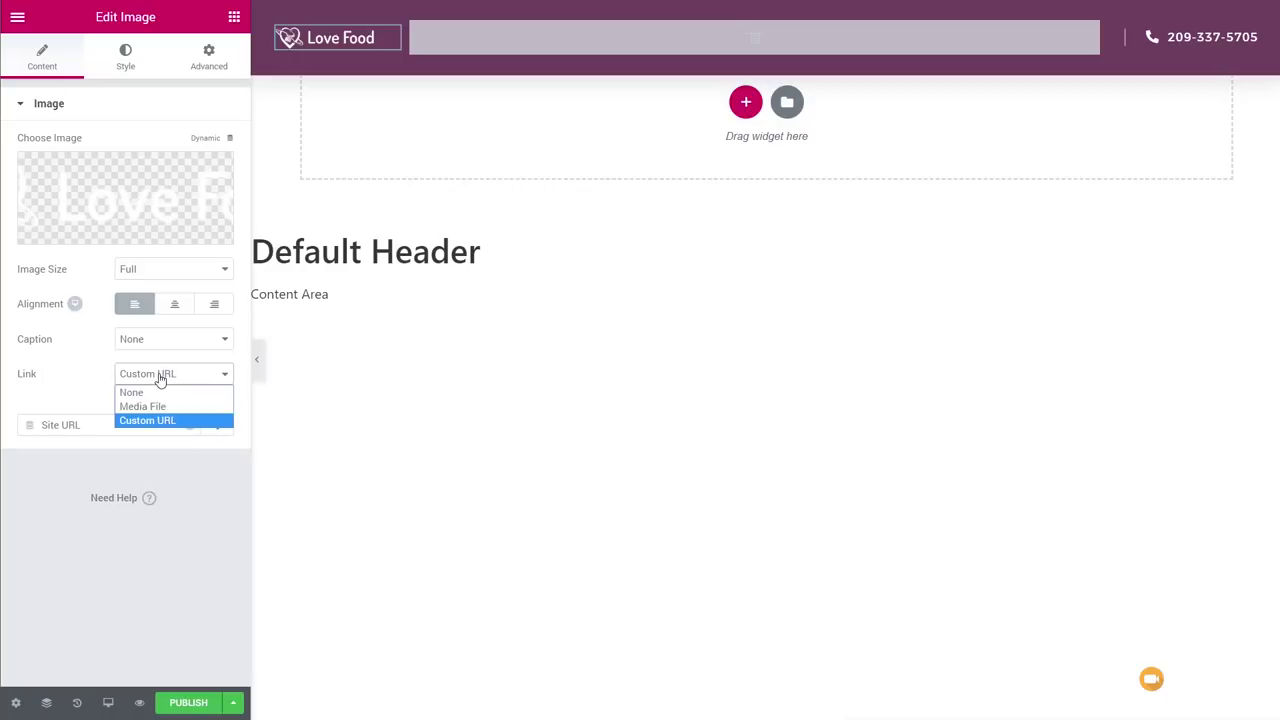
click(160, 540)
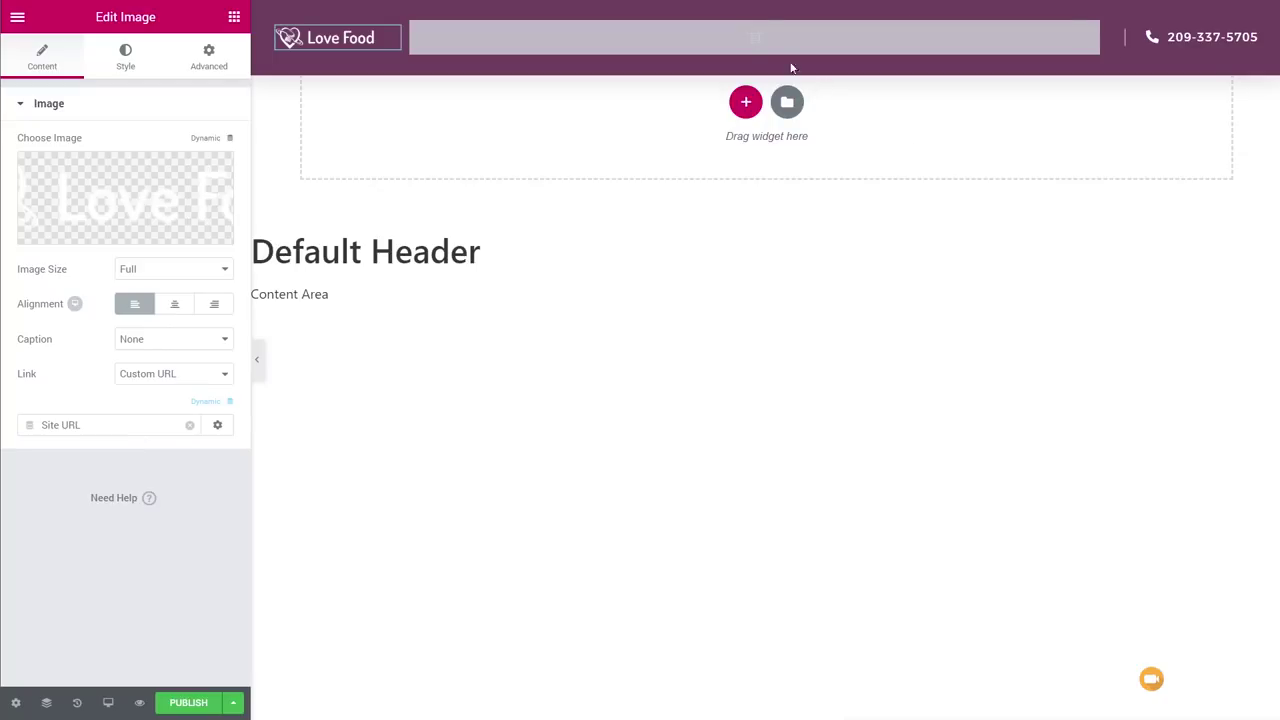
Publish the header template with a display condition that includes the Entire Site.
click(729, 43)
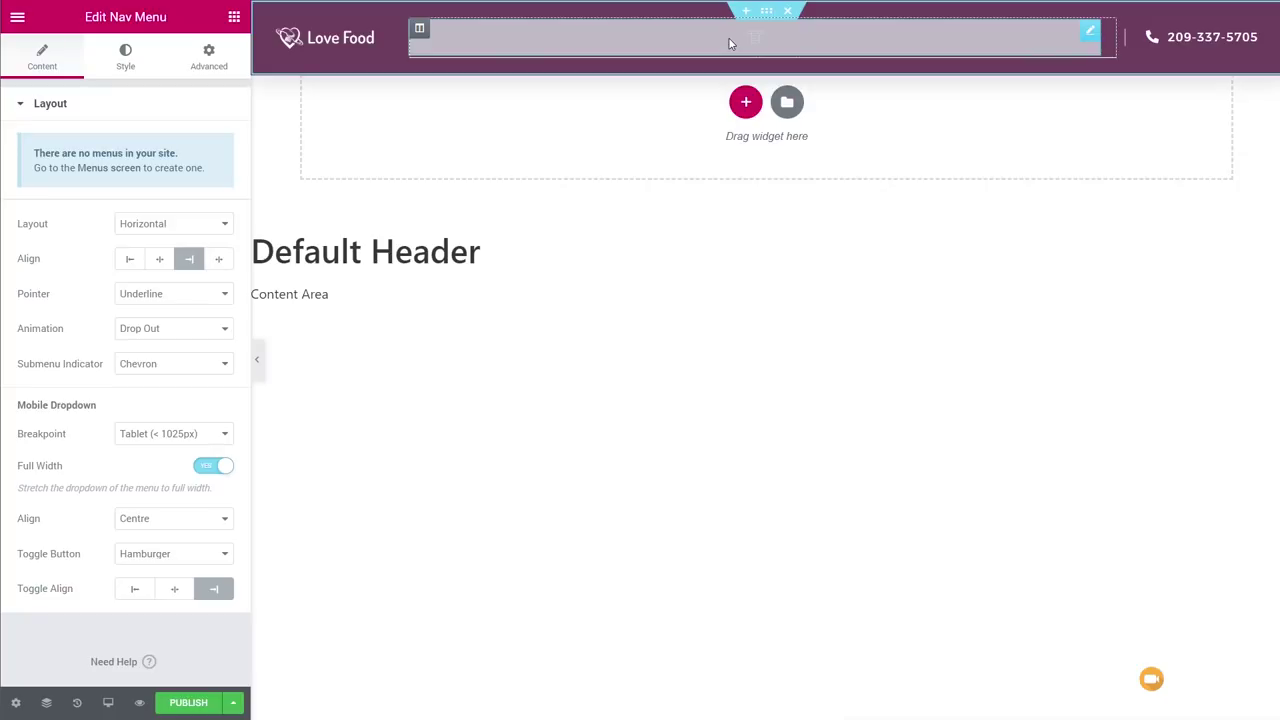
click(185, 703)
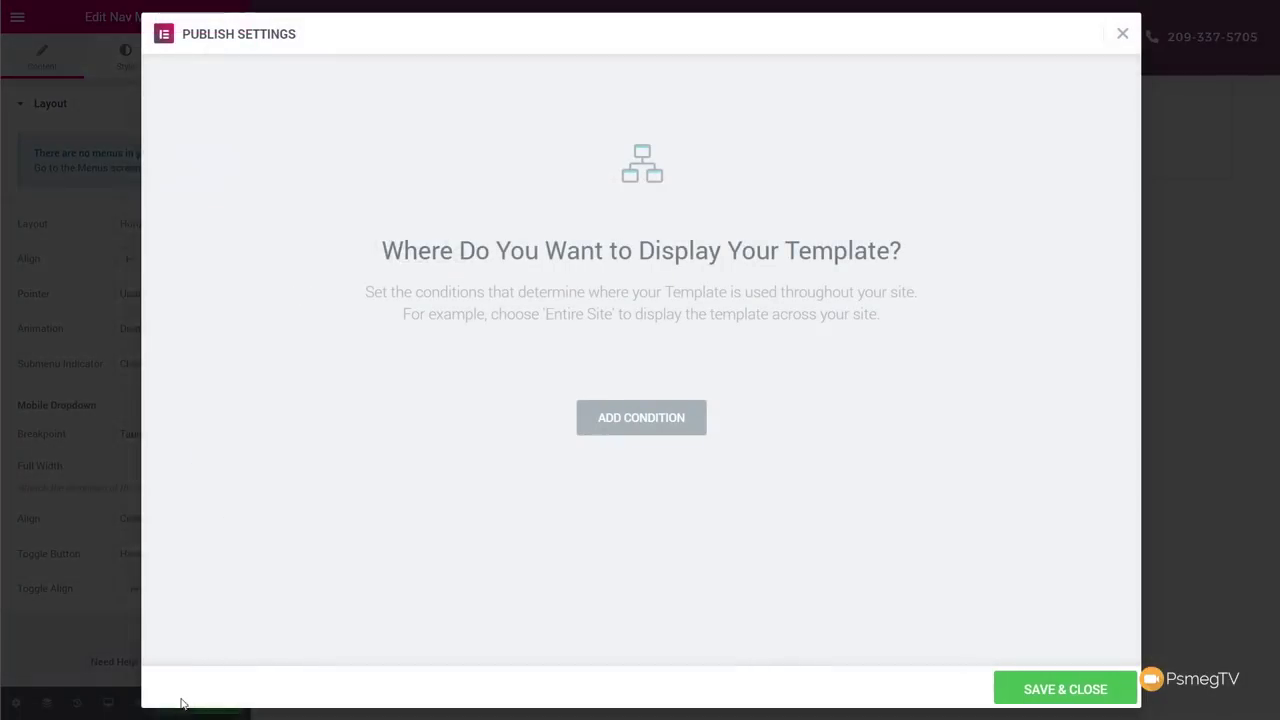
click(677, 423)
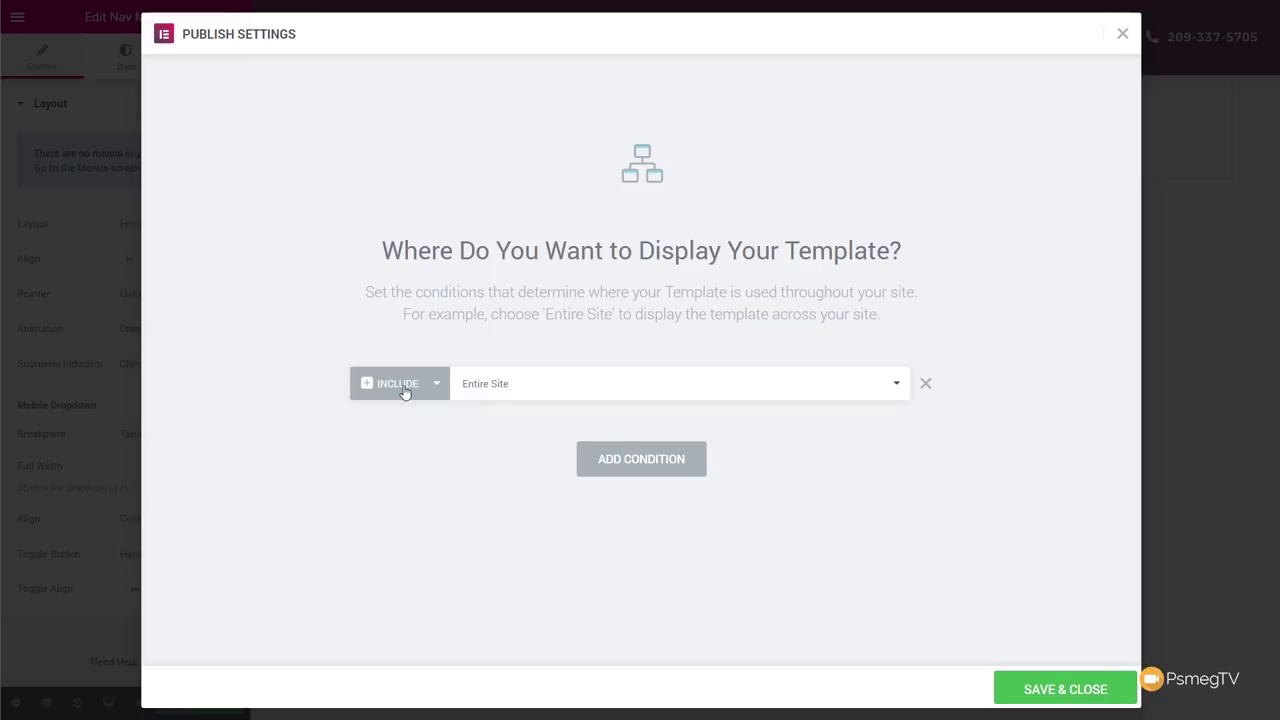
click(1048, 690)
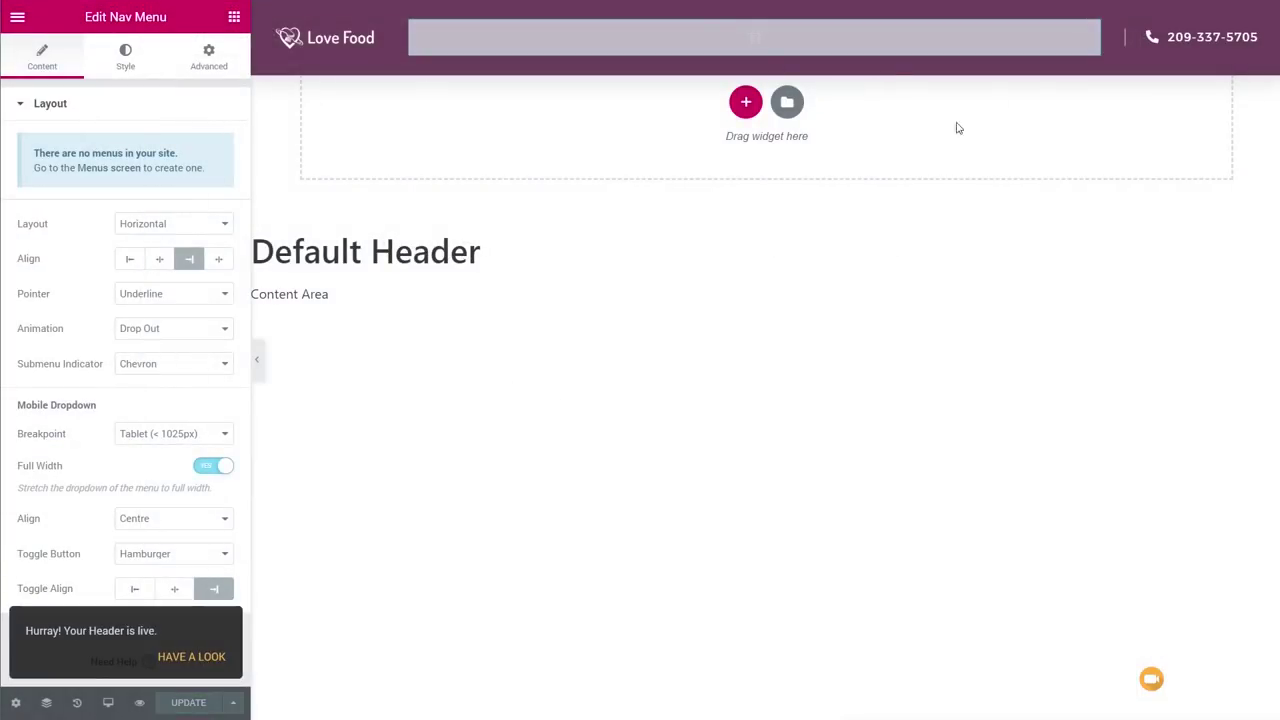
Exit the header editor to the dashboard and create a new Theme Builder template of type Footer named Default Footer.
click(17, 17)
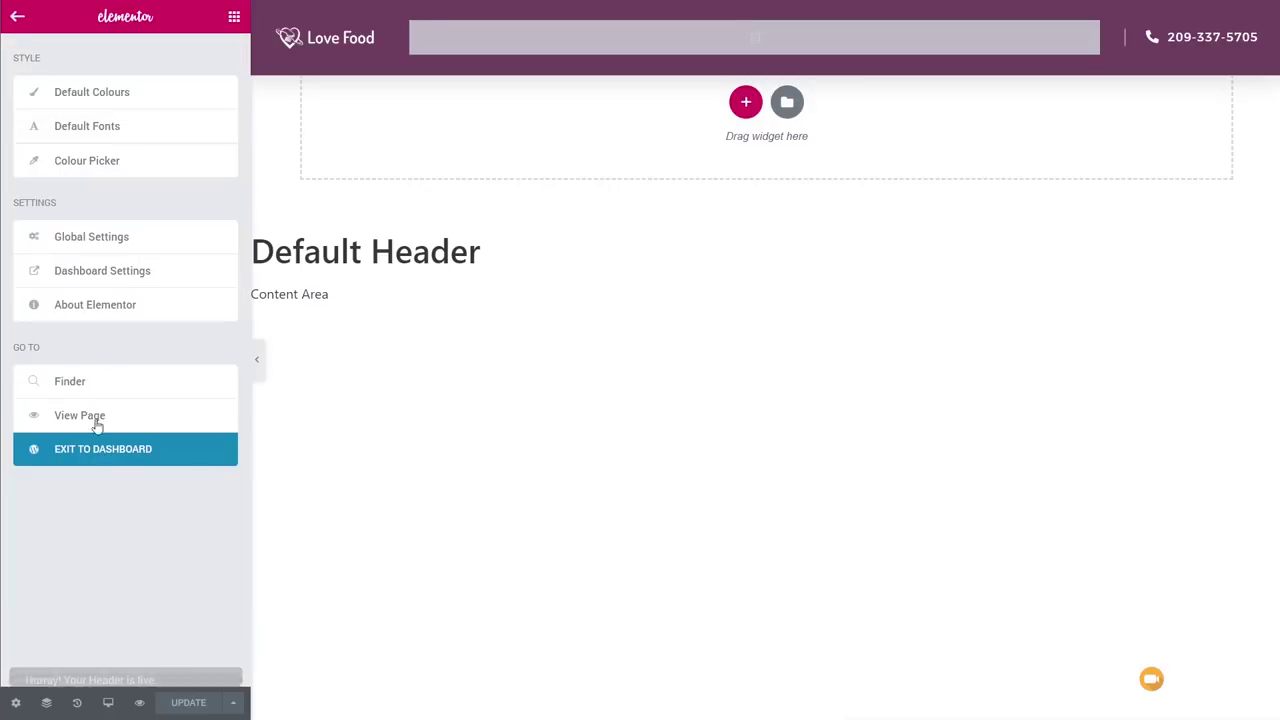
click(117, 451)
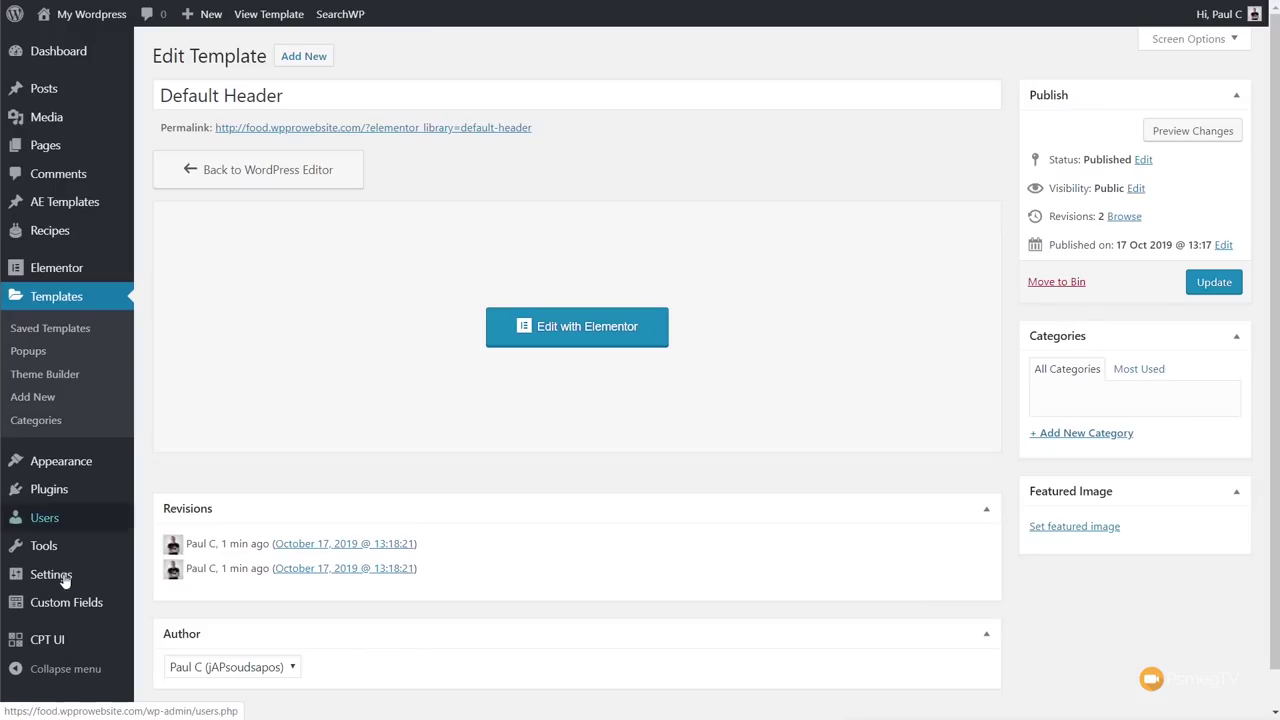
click(50, 377)
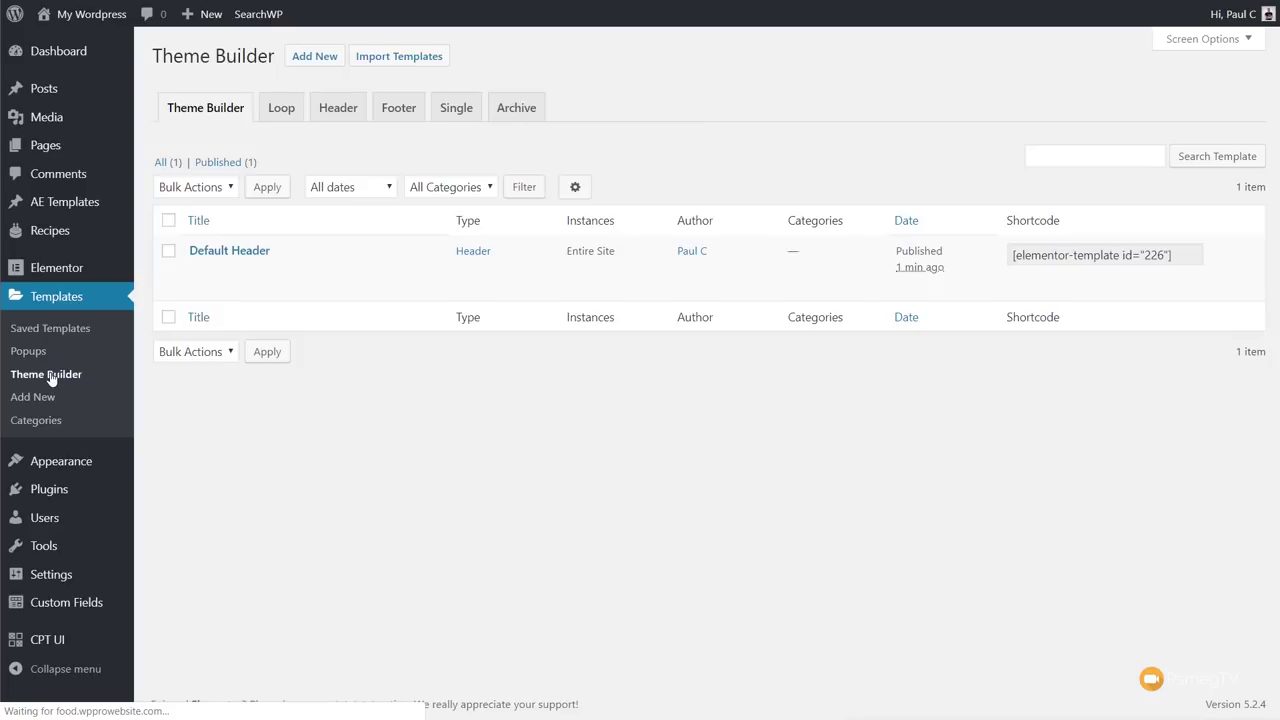
click(389, 110)
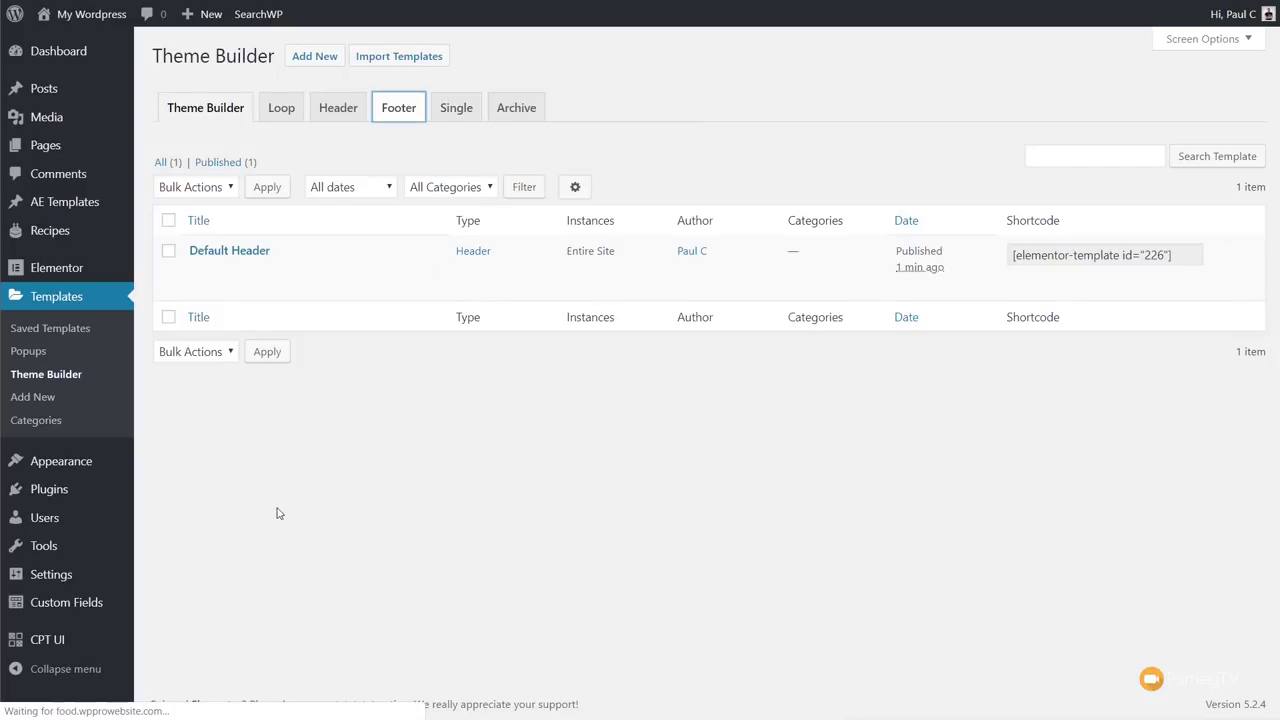
click(314, 56)
click(768, 421)
text(Default Footer)
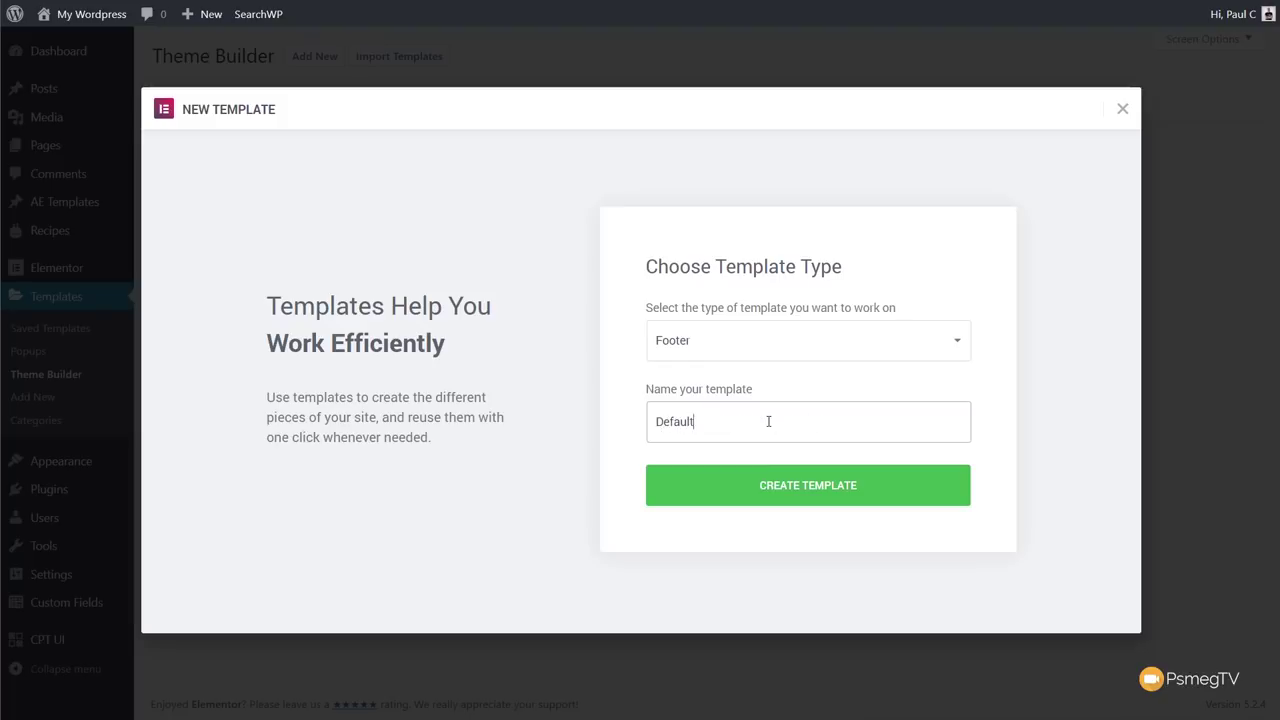
click(808, 485)
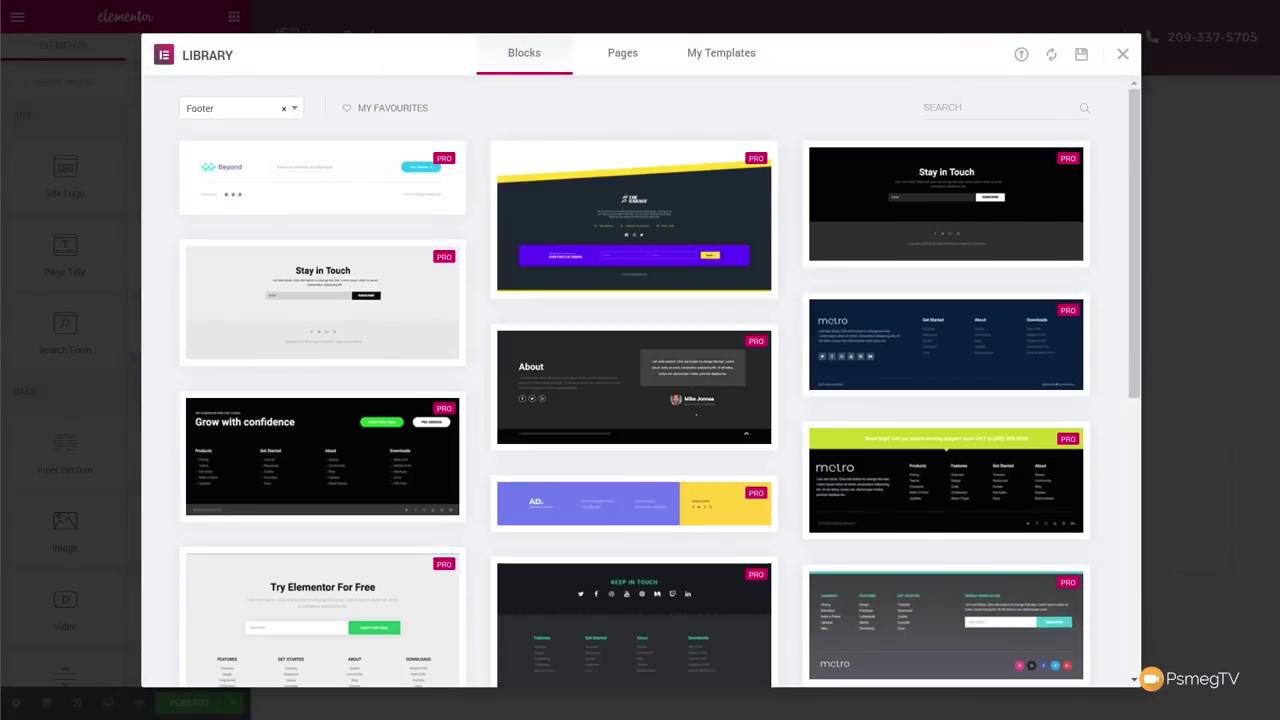
Insert the light grey footer block with a navigation menu, phone number, copyright line and social icons from the library.
scroll(634, 623, down, 3)
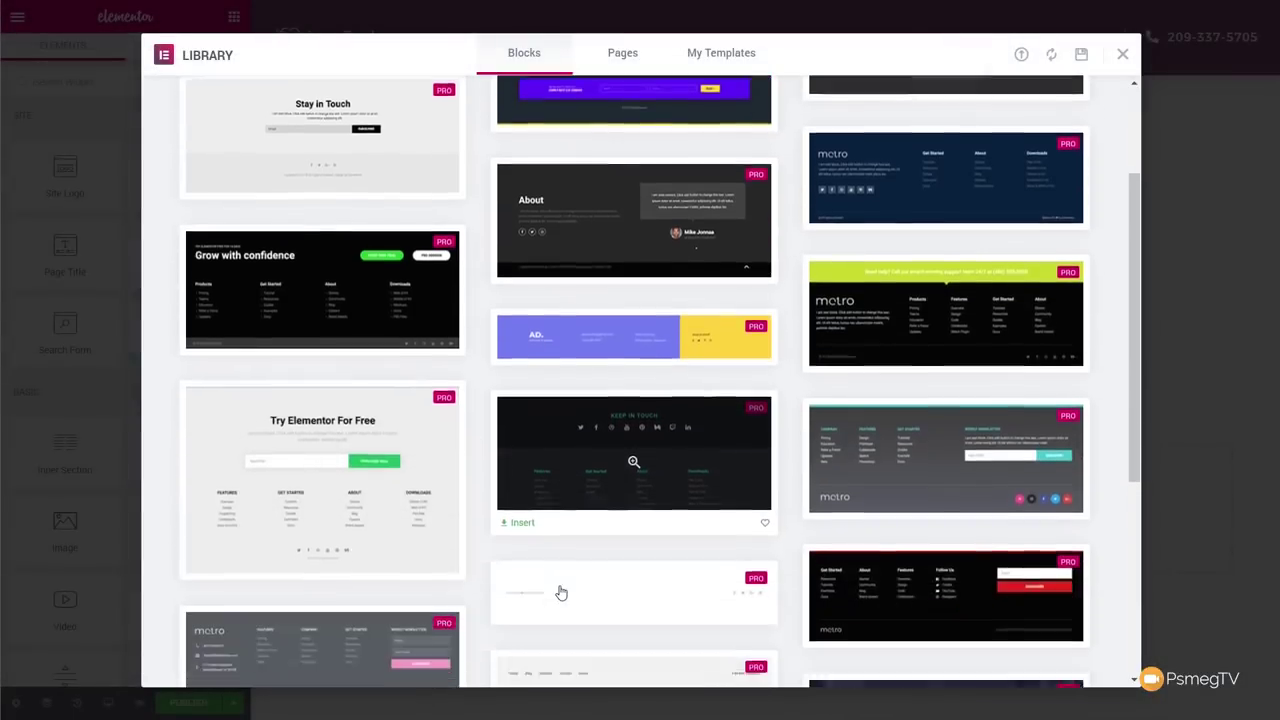
scroll(477, 598, down, 2)
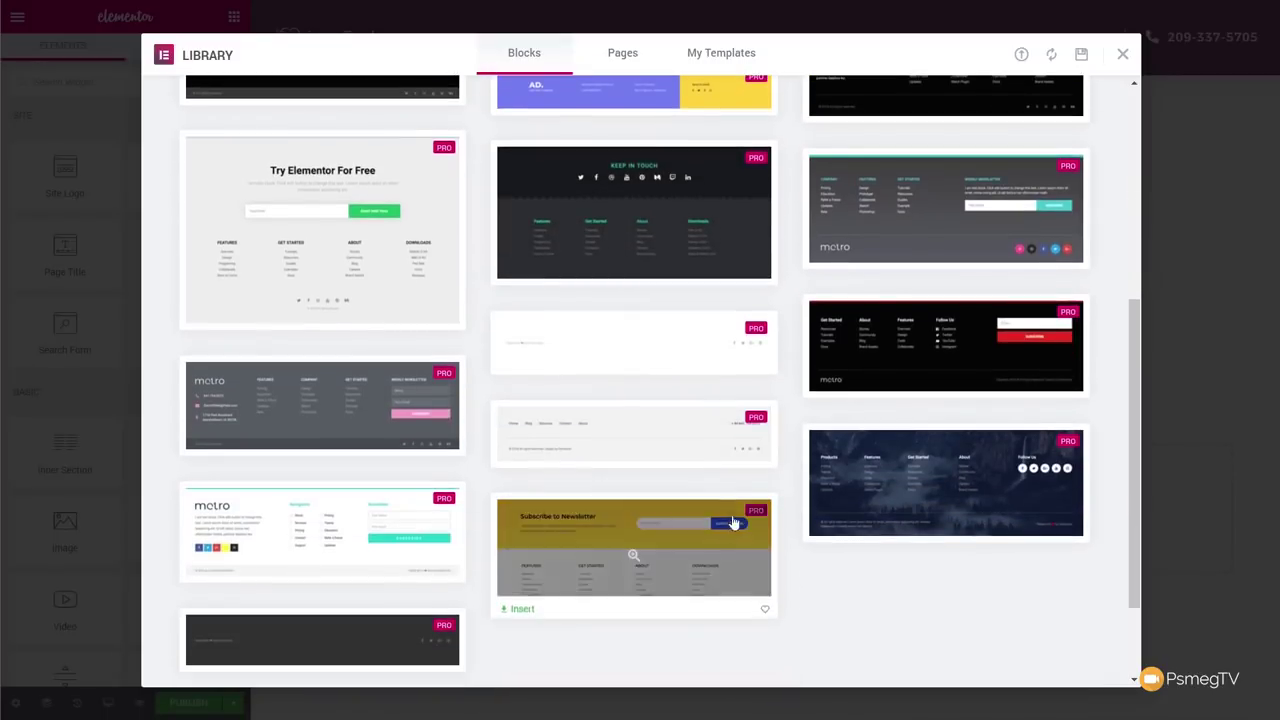
mouse_move(656, 452)
click(522, 456)
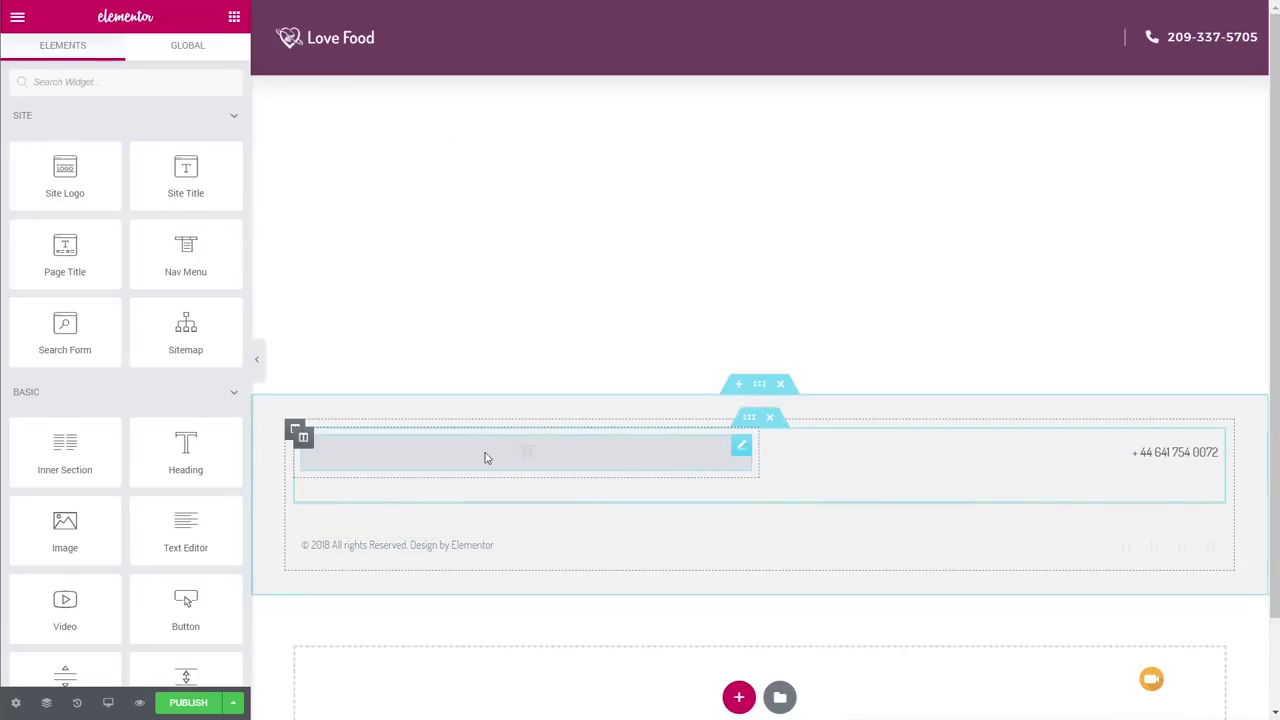
Change the footer's copyright heading to read "© 2019 All rights Reserved.", removing the Elementor design credit.
click(437, 545)
click(55, 164)
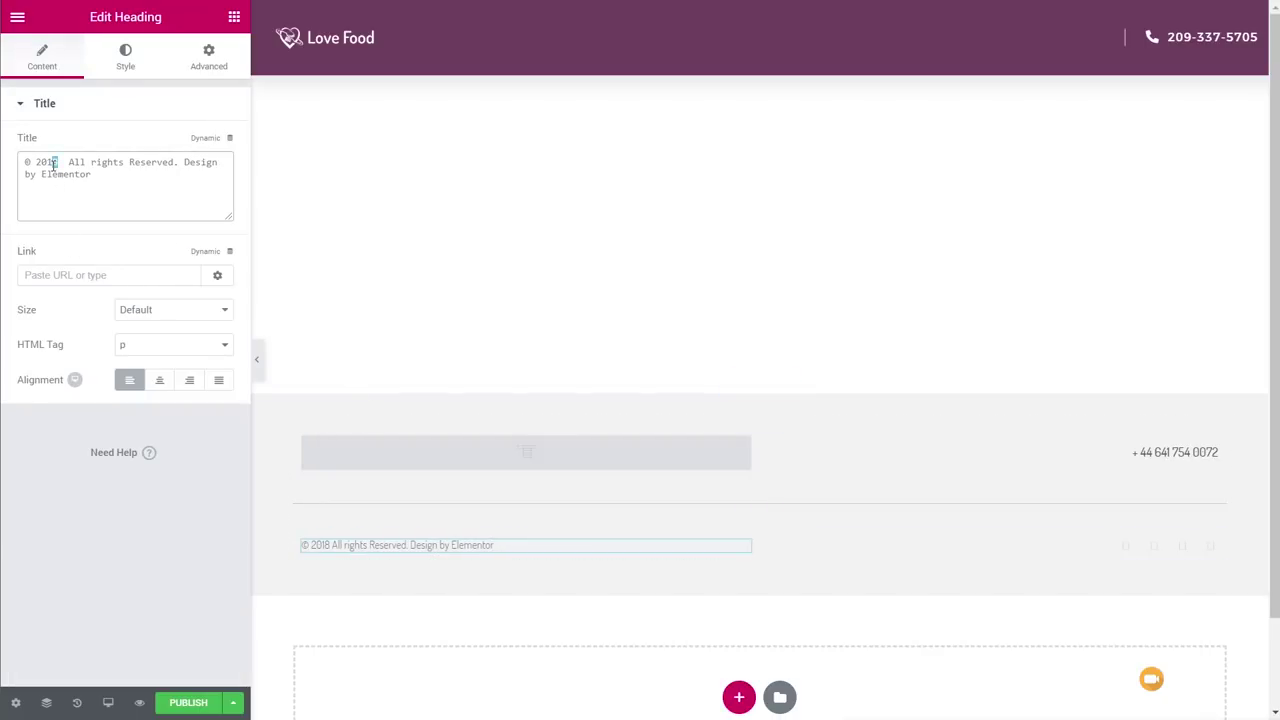
text(9)
drag(185, 161, 199, 182)
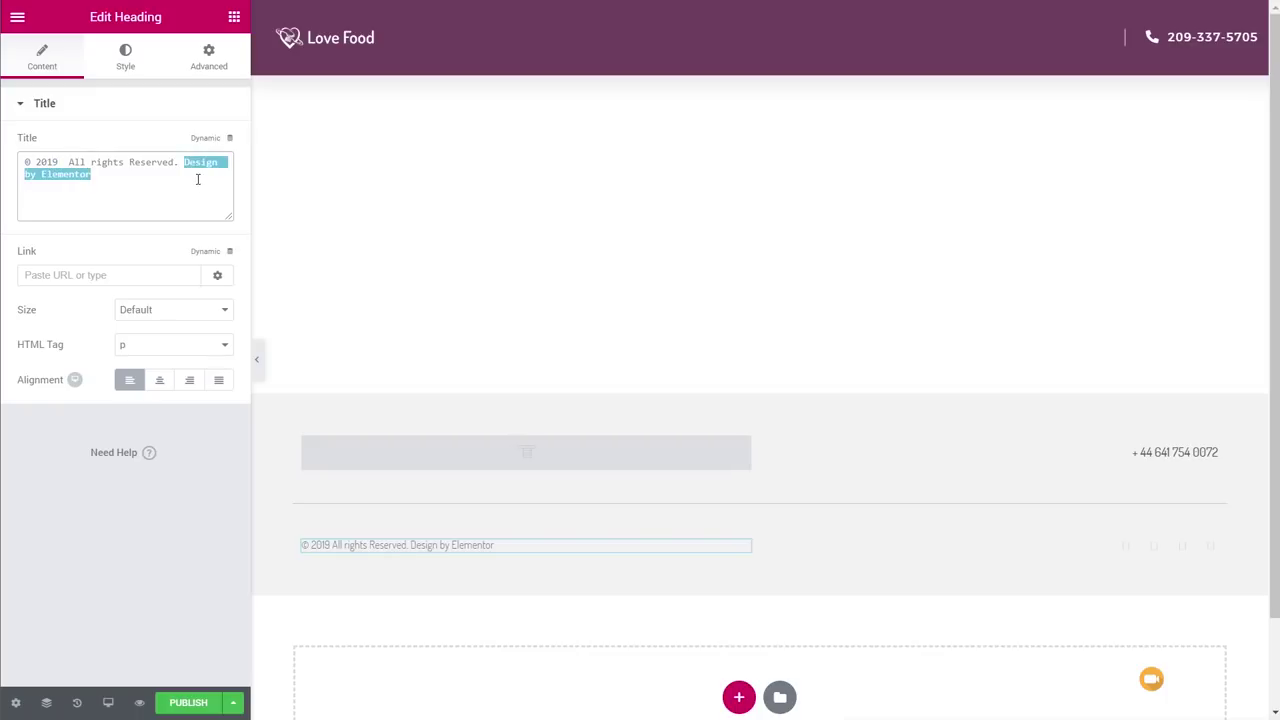
key(BackSpace)
Publish the footer template with a display condition that includes the Entire Site.
click(187, 703)
click(660, 424)
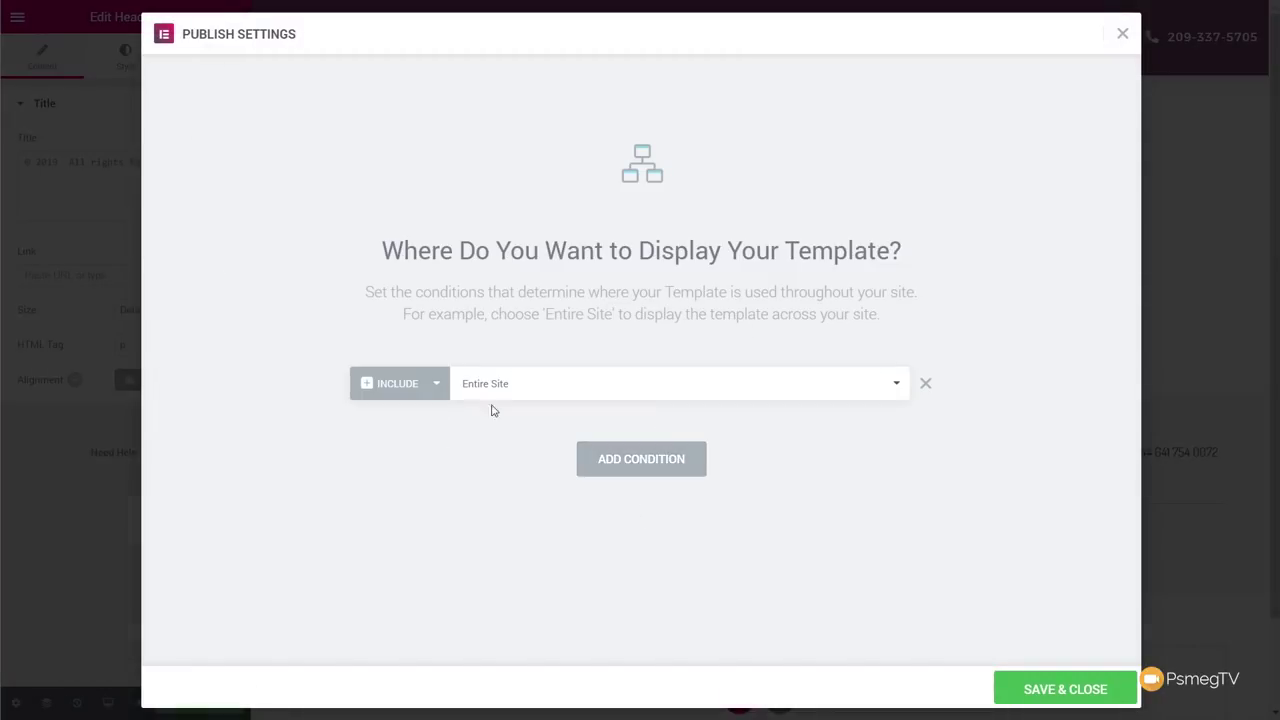
click(1060, 689)
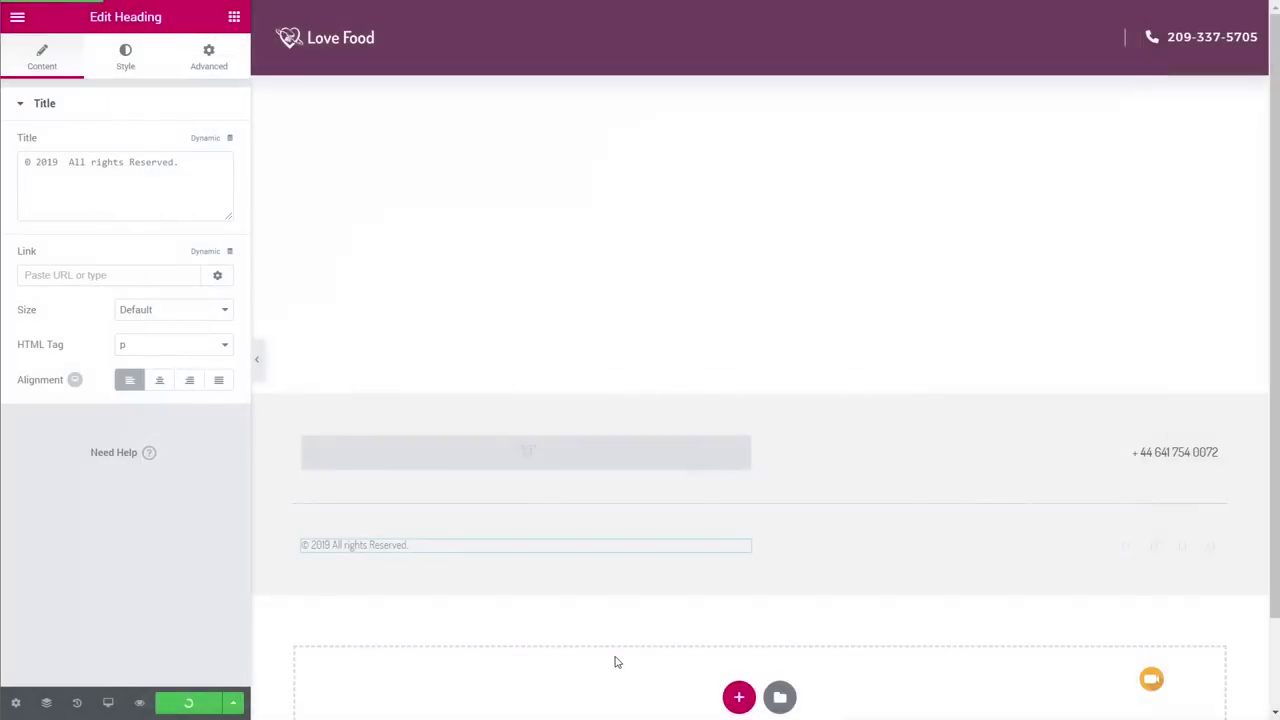
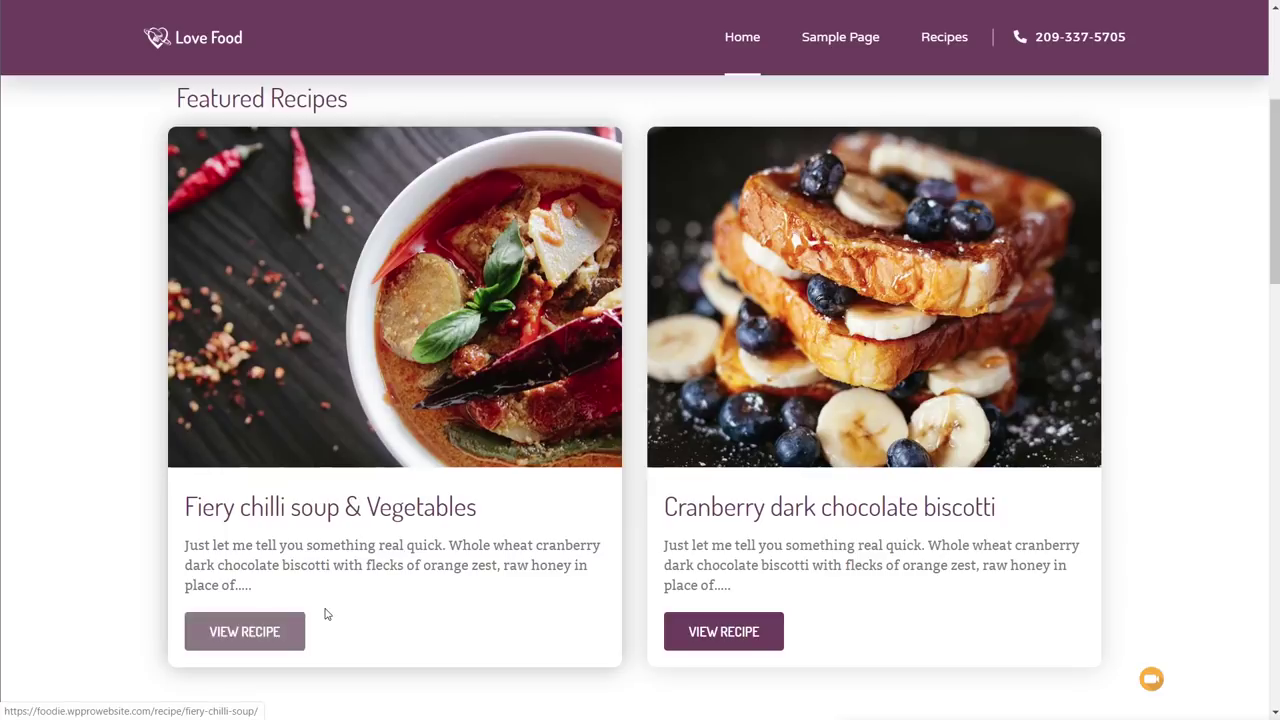
Examine the Featured Recipes and Latest & Greatest Recipes card layouts on the finished example homepage.
scroll(414, 580, down, 3)
scroll(414, 580, down, 3)
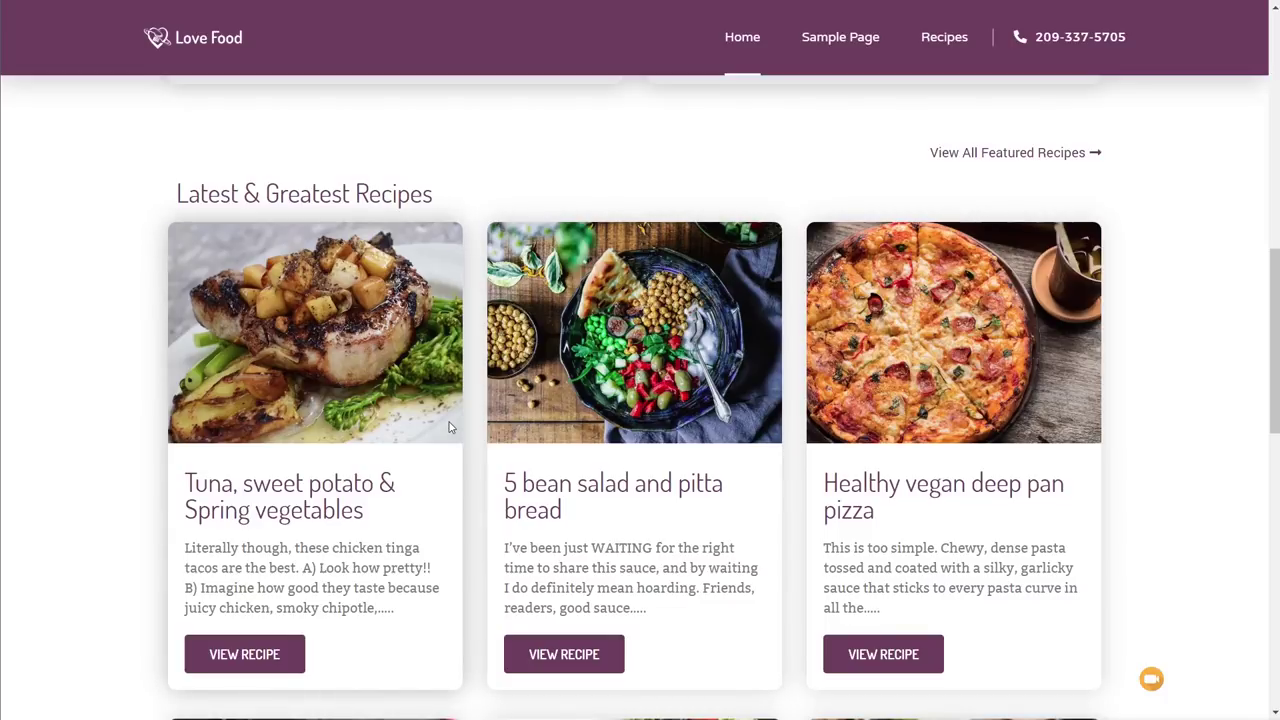
scroll(449, 427, down, 5)
scroll(449, 427, up, 13)
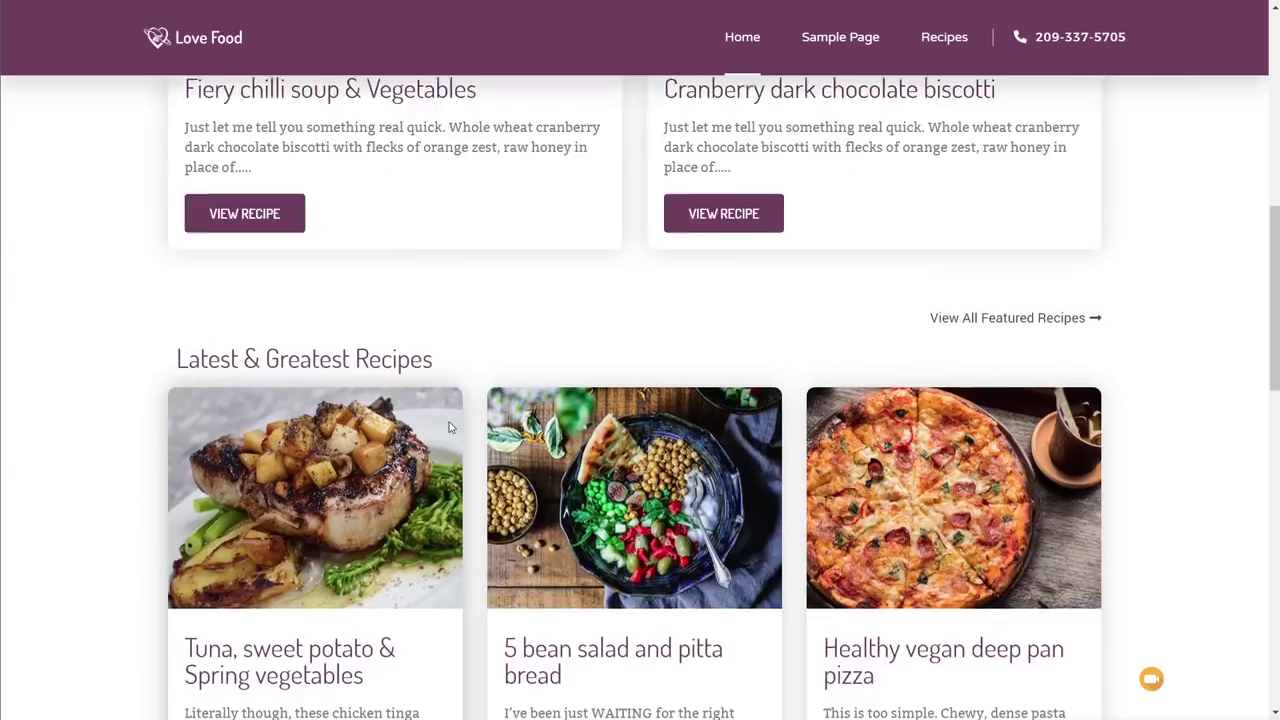
scroll(450, 427, up, 1)
scroll(457, 466, down, 1)
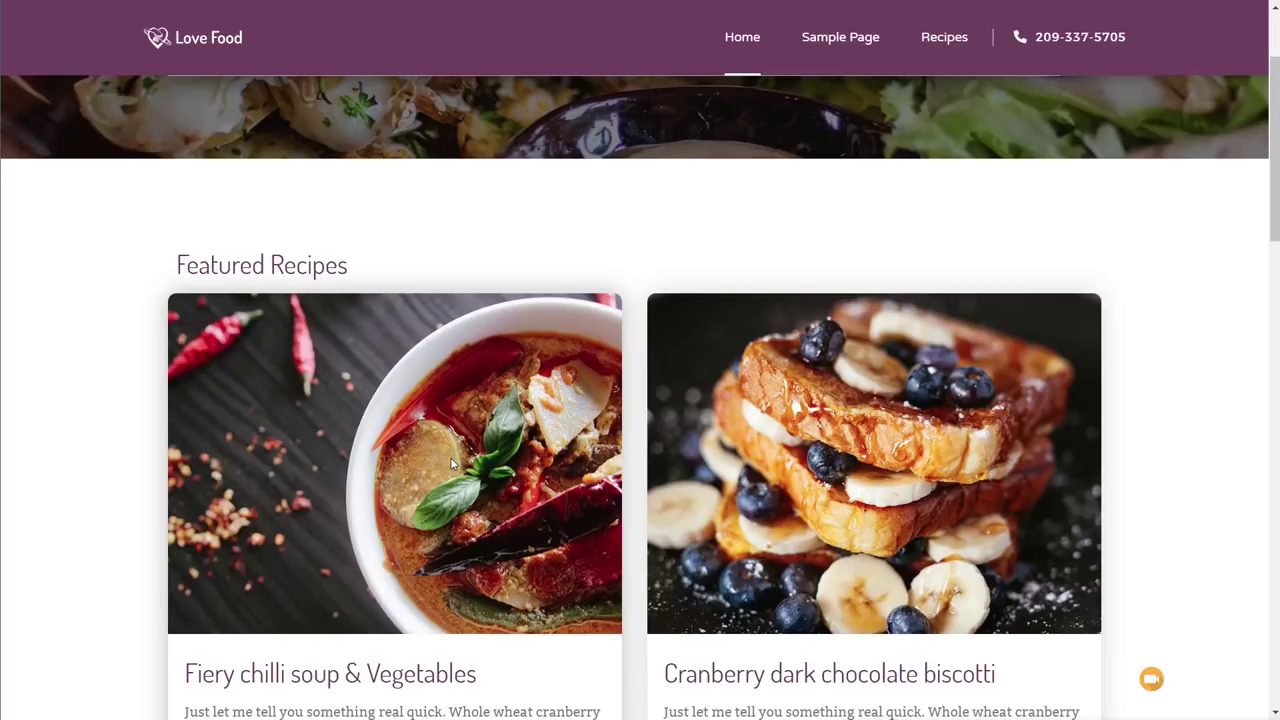
scroll(456, 452, down, 1)
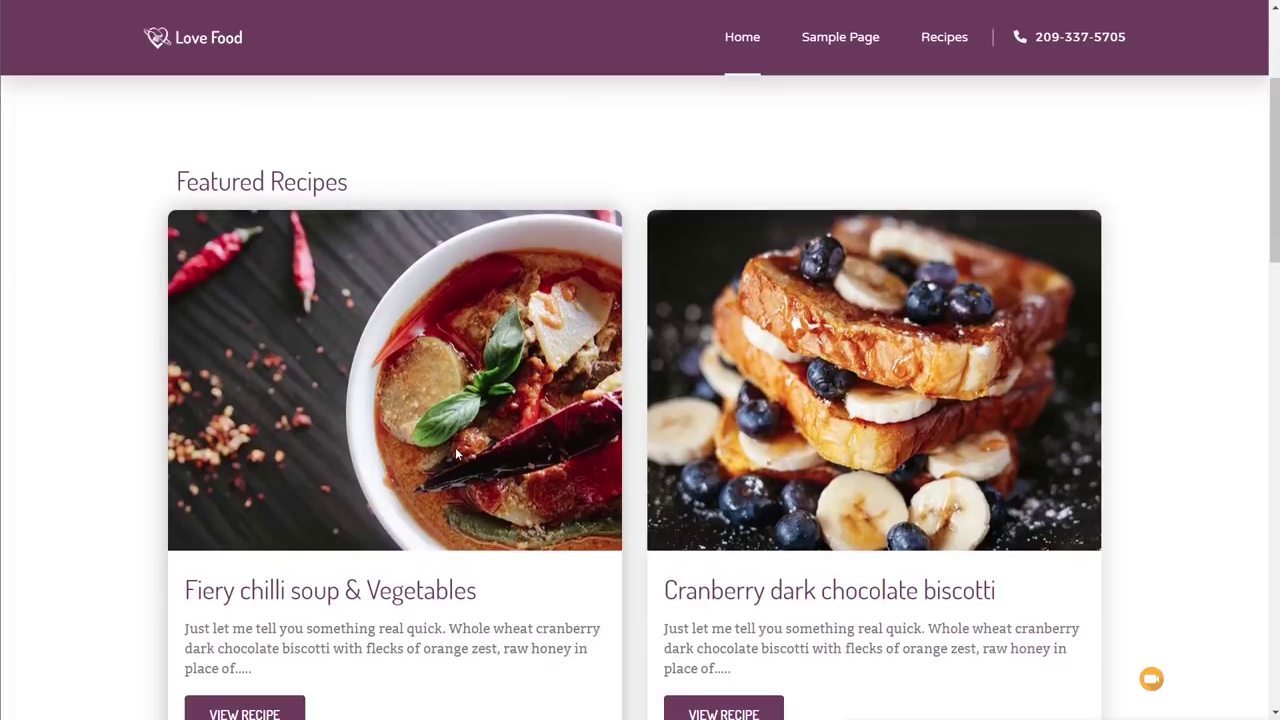
scroll(405, 578, down, 1)
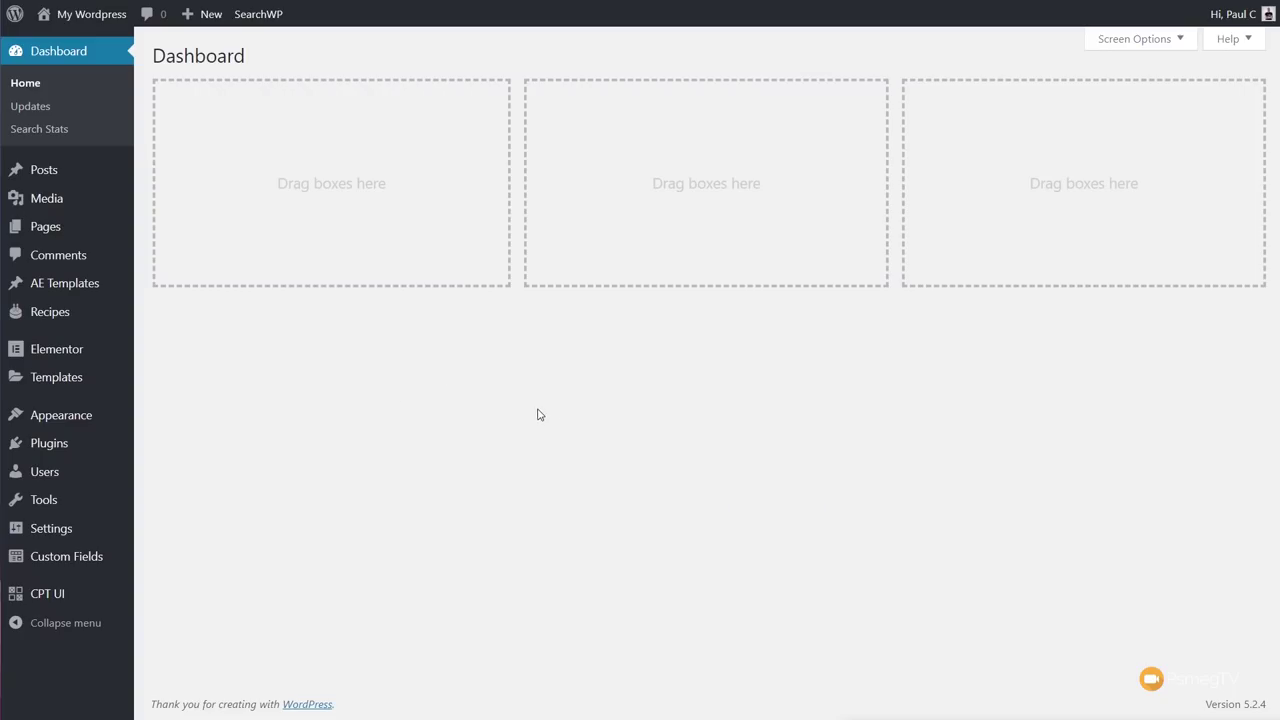
Create a new Theme Builder template of type Loop named Default Loop and dismiss the block library.
mouse_move(82, 382)
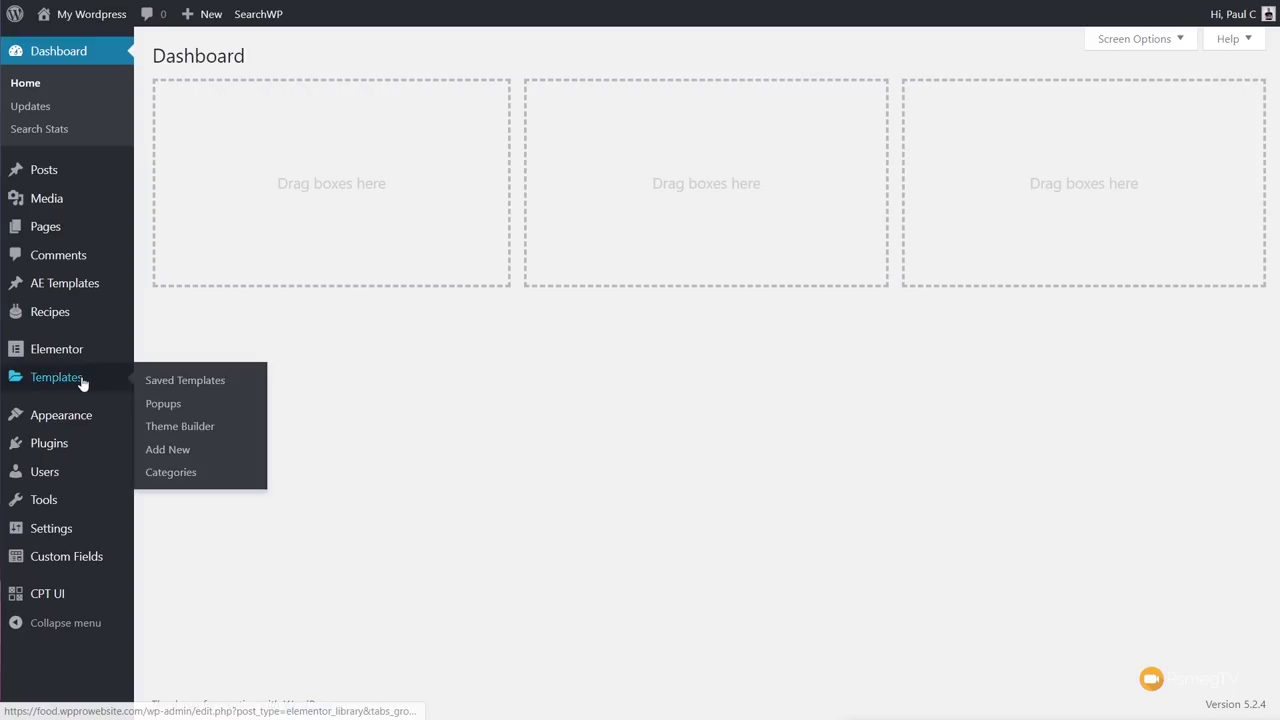
click(213, 430)
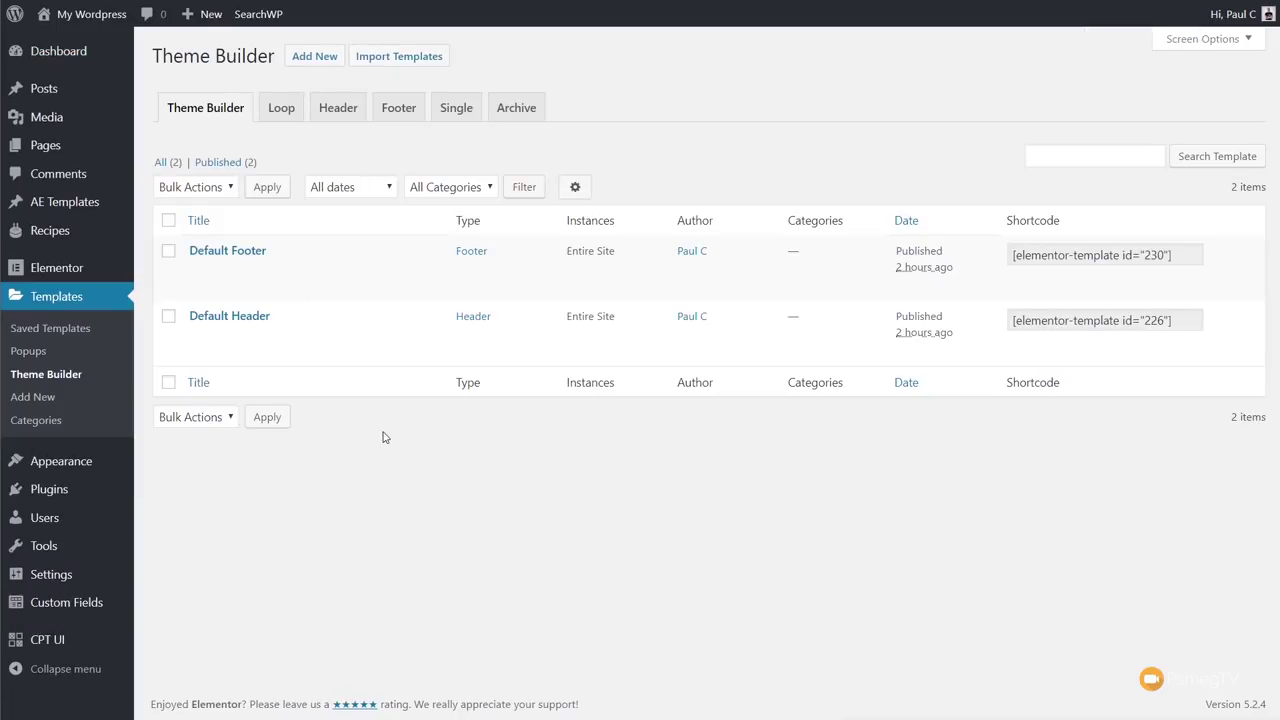
click(280, 108)
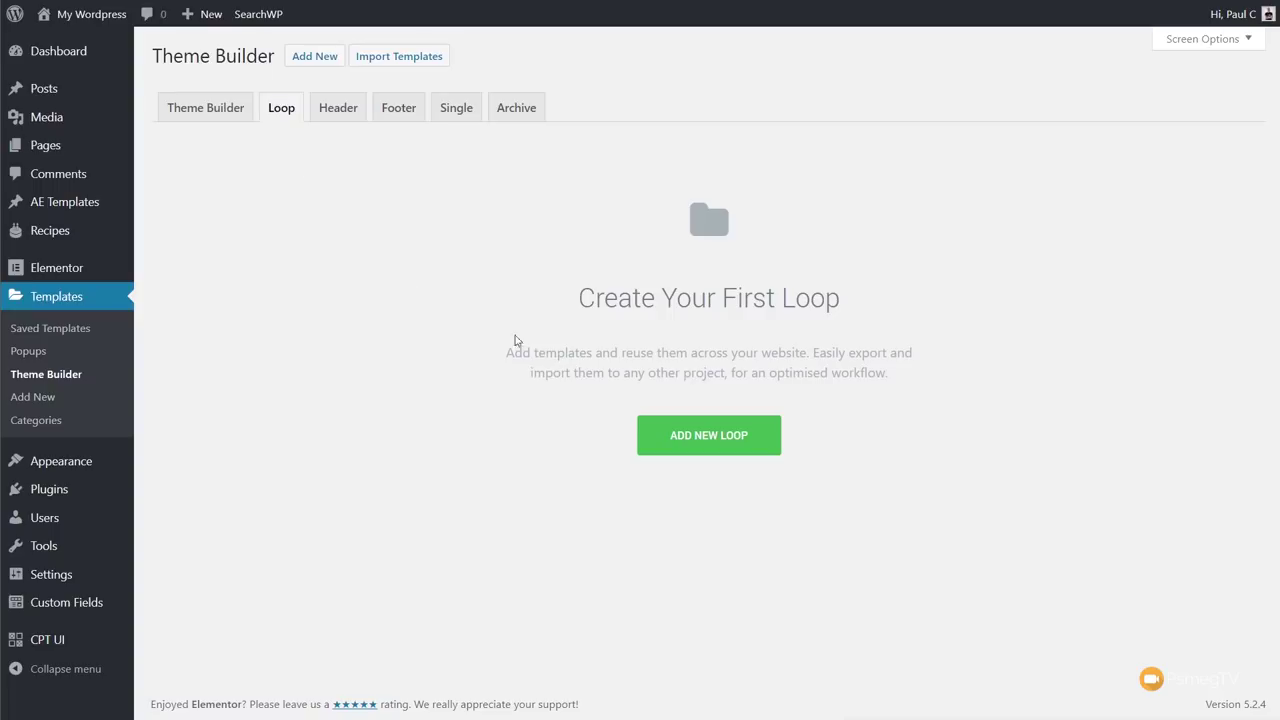
click(710, 436)
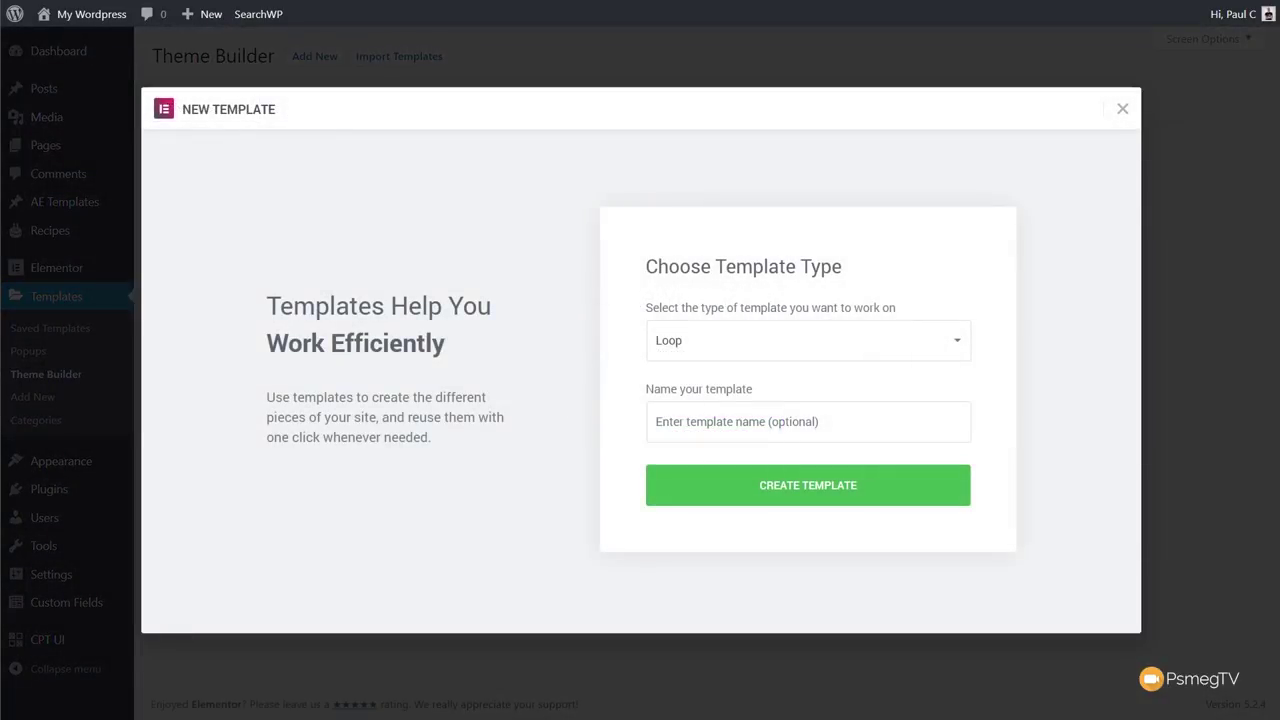
click(692, 425)
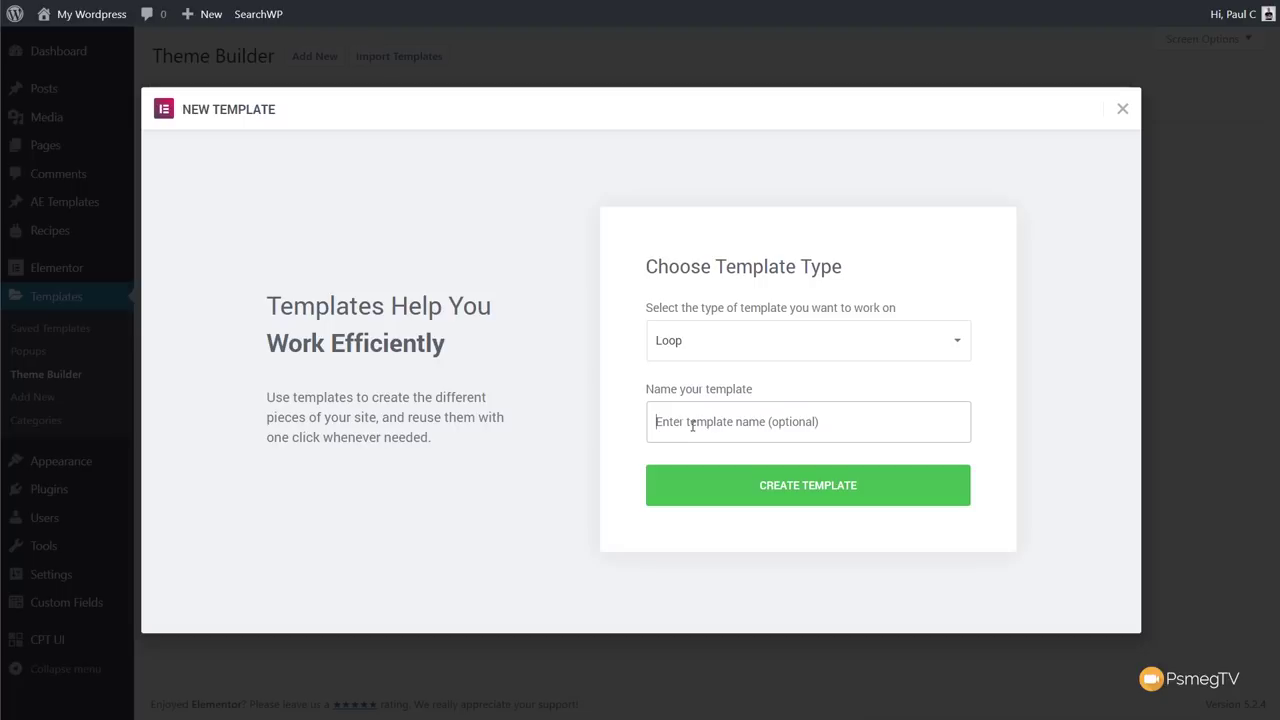
text(Default Loo)
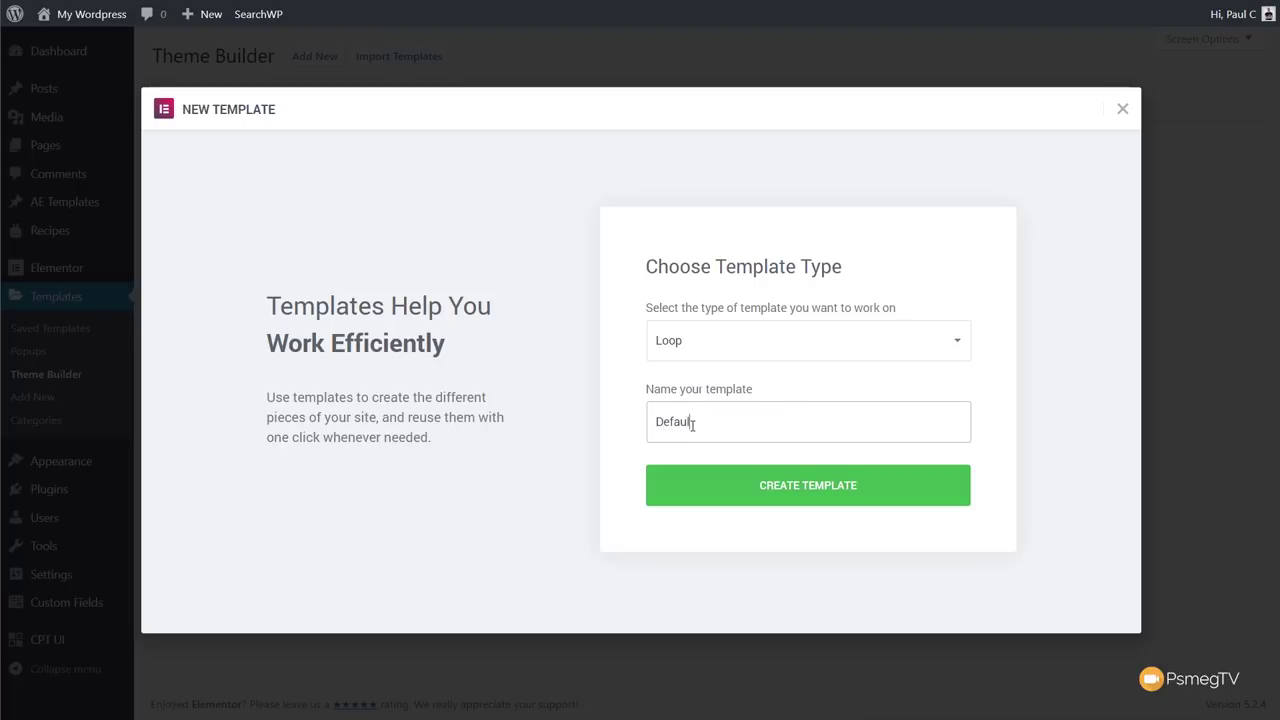
text(p)
click(806, 490)
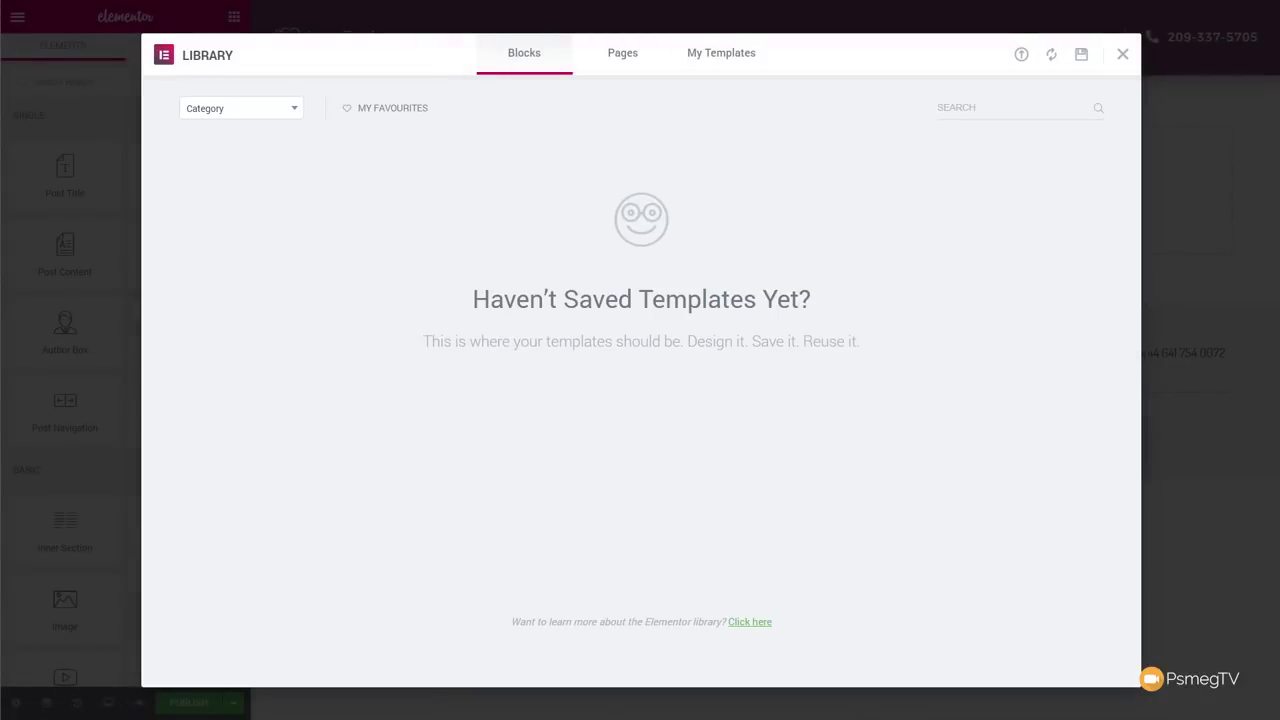
click(1122, 54)
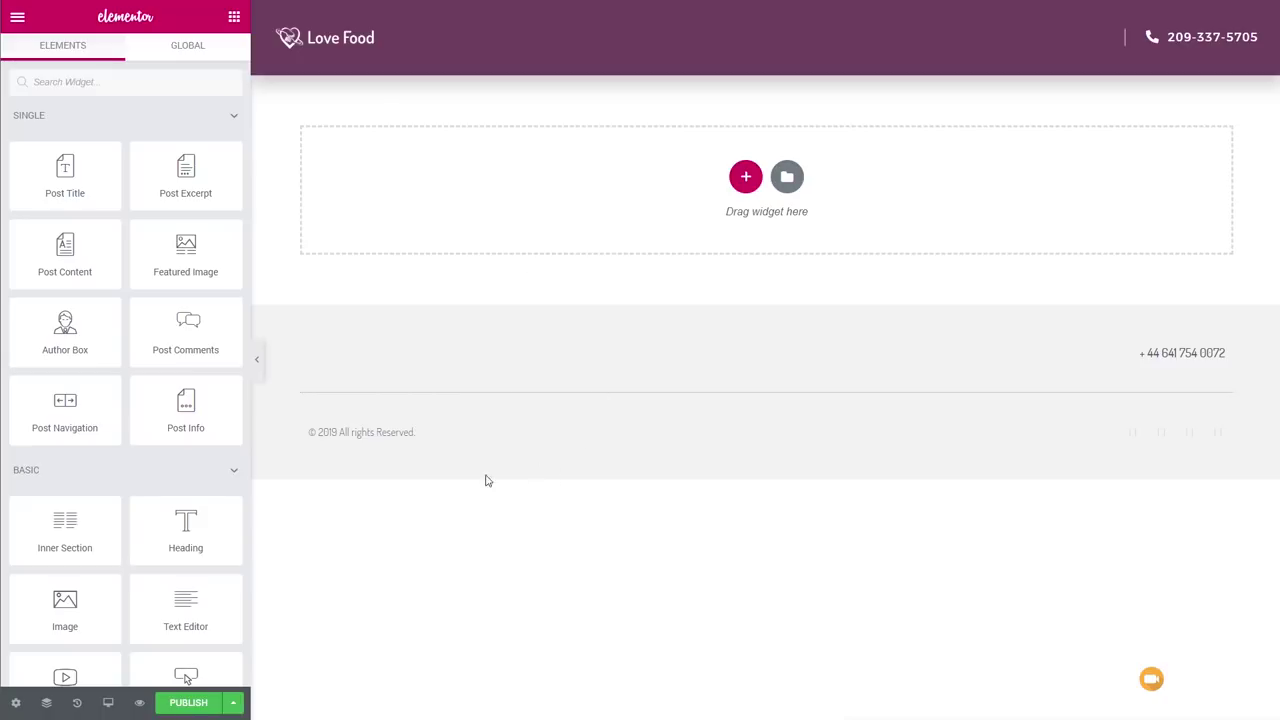
Set the loop template's page layout to Elementor Canvas.
click(16, 703)
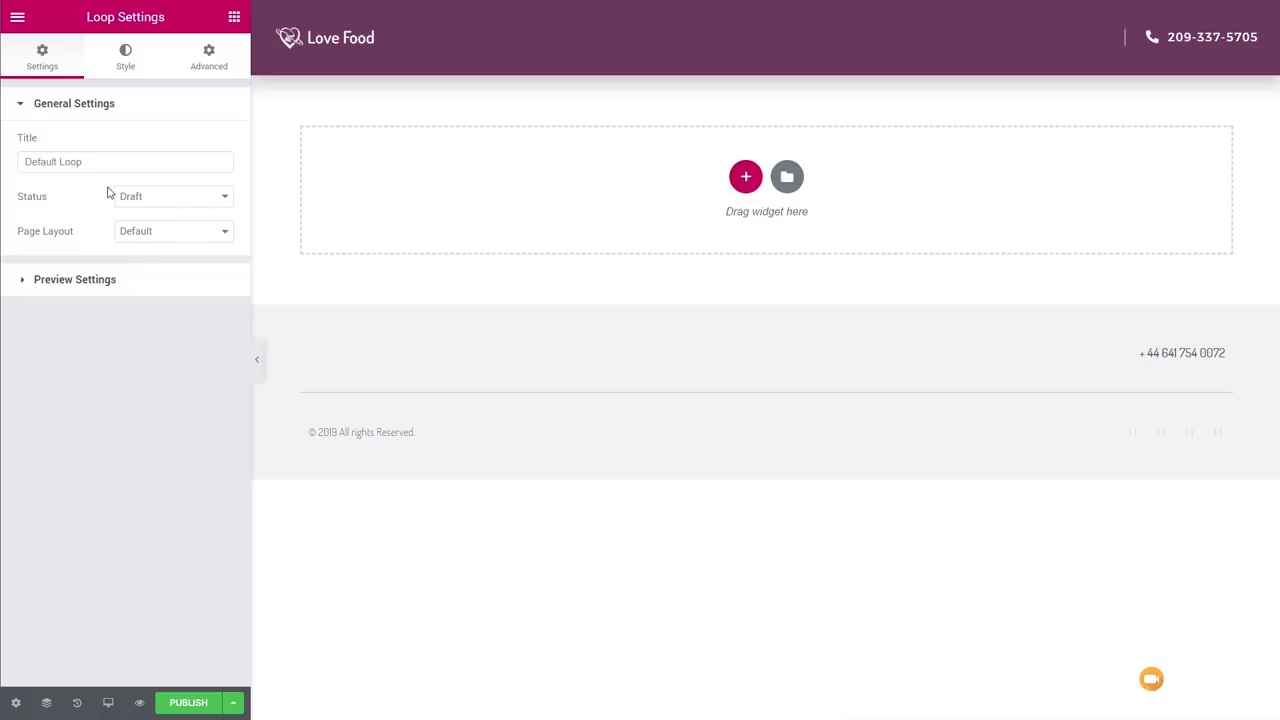
click(156, 237)
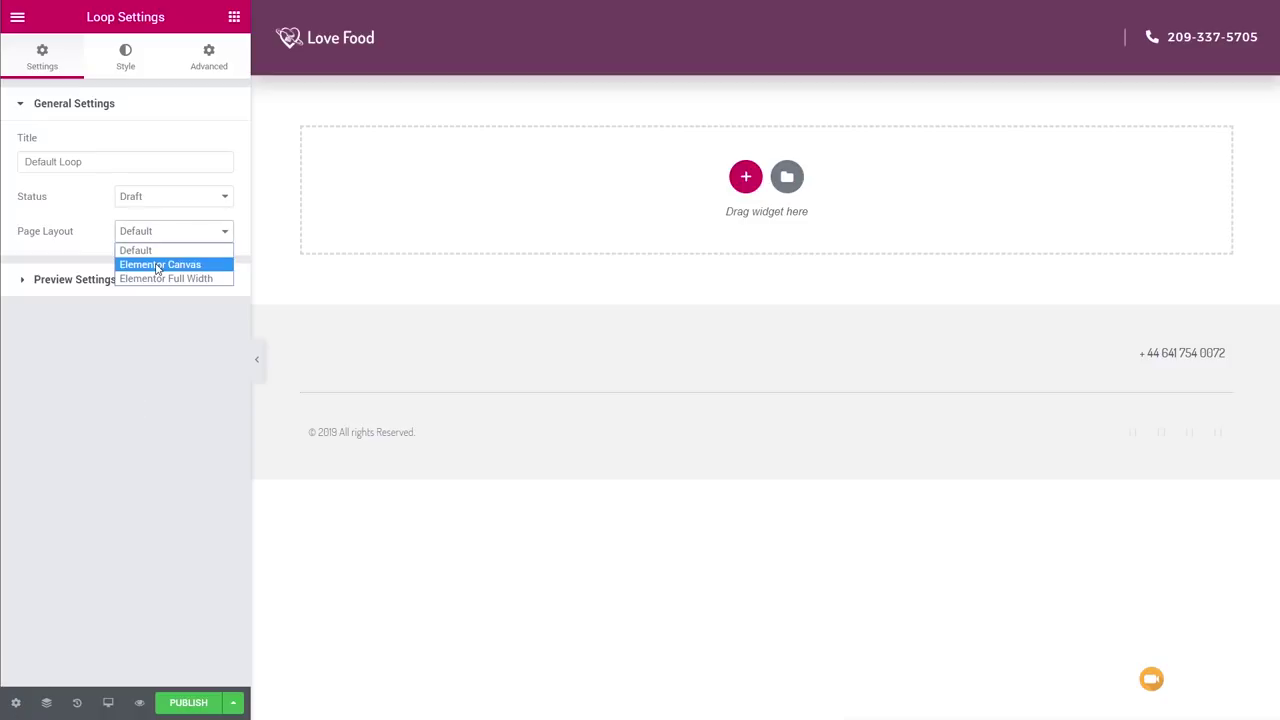
click(157, 266)
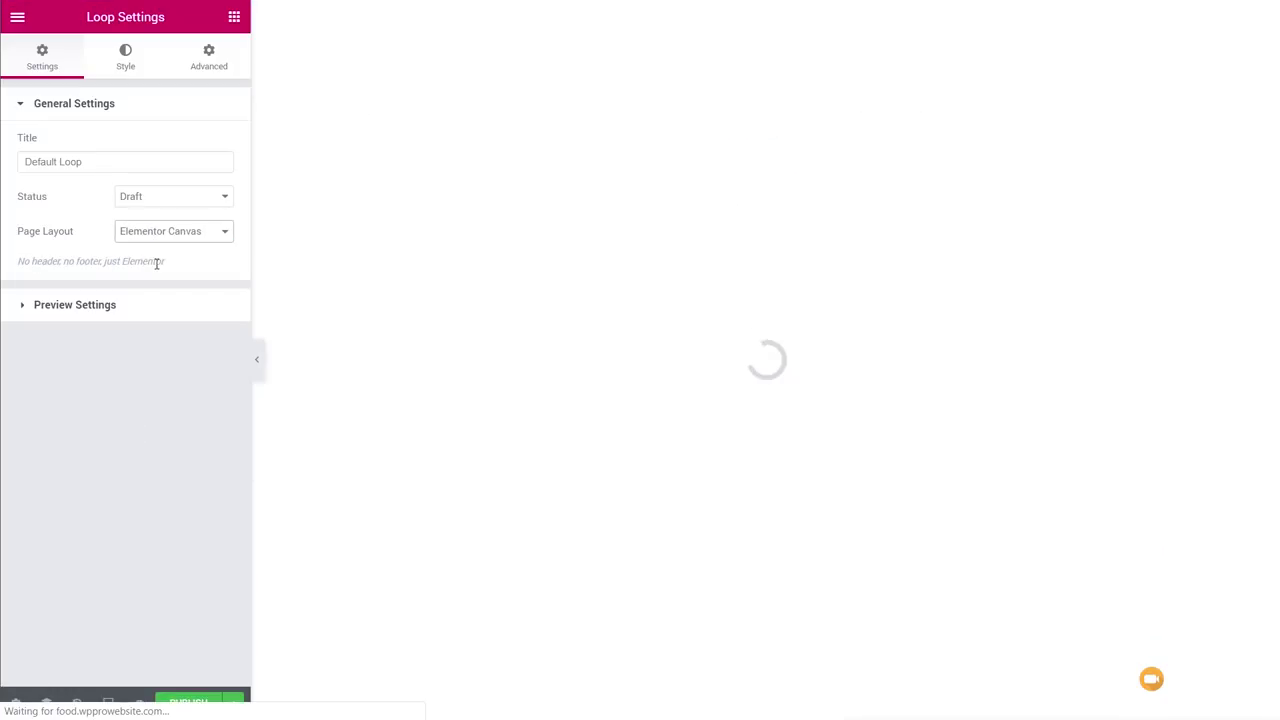
Set the loop template to preview dynamic content as the Recipe "Cranberry dark chocolate biscotti" and apply the preview.
click(93, 314)
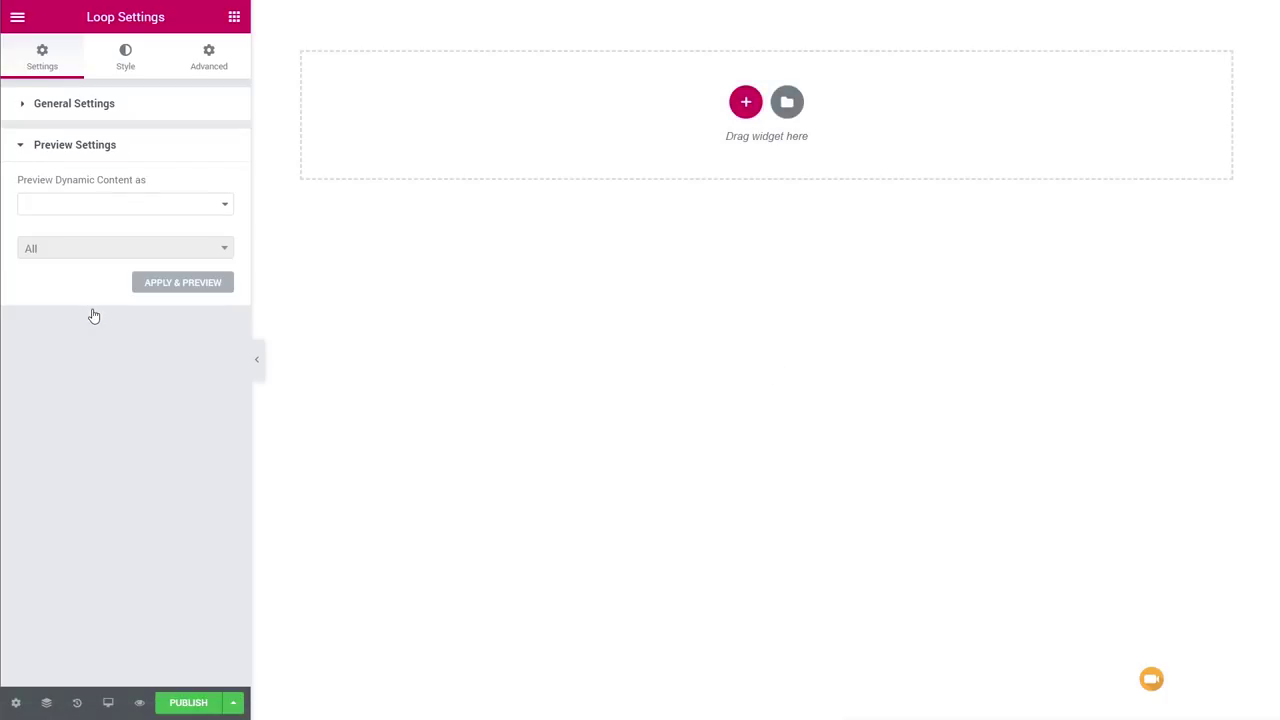
click(93, 207)
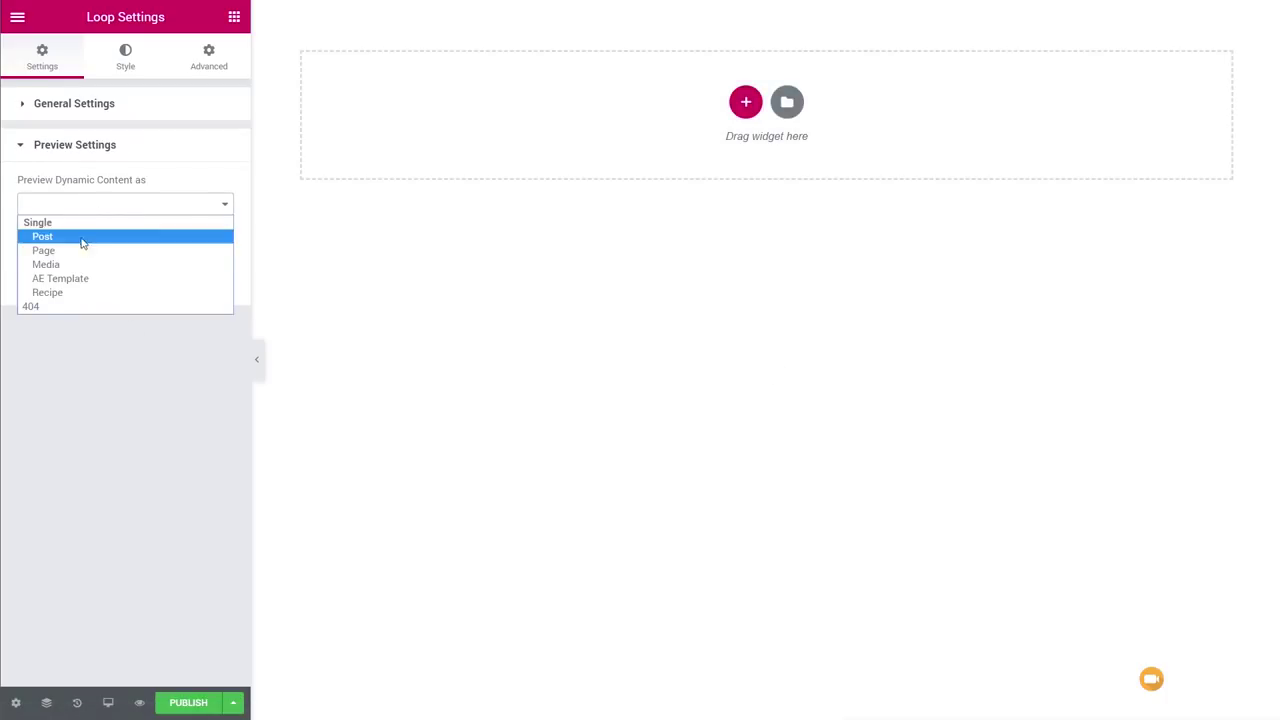
click(60, 295)
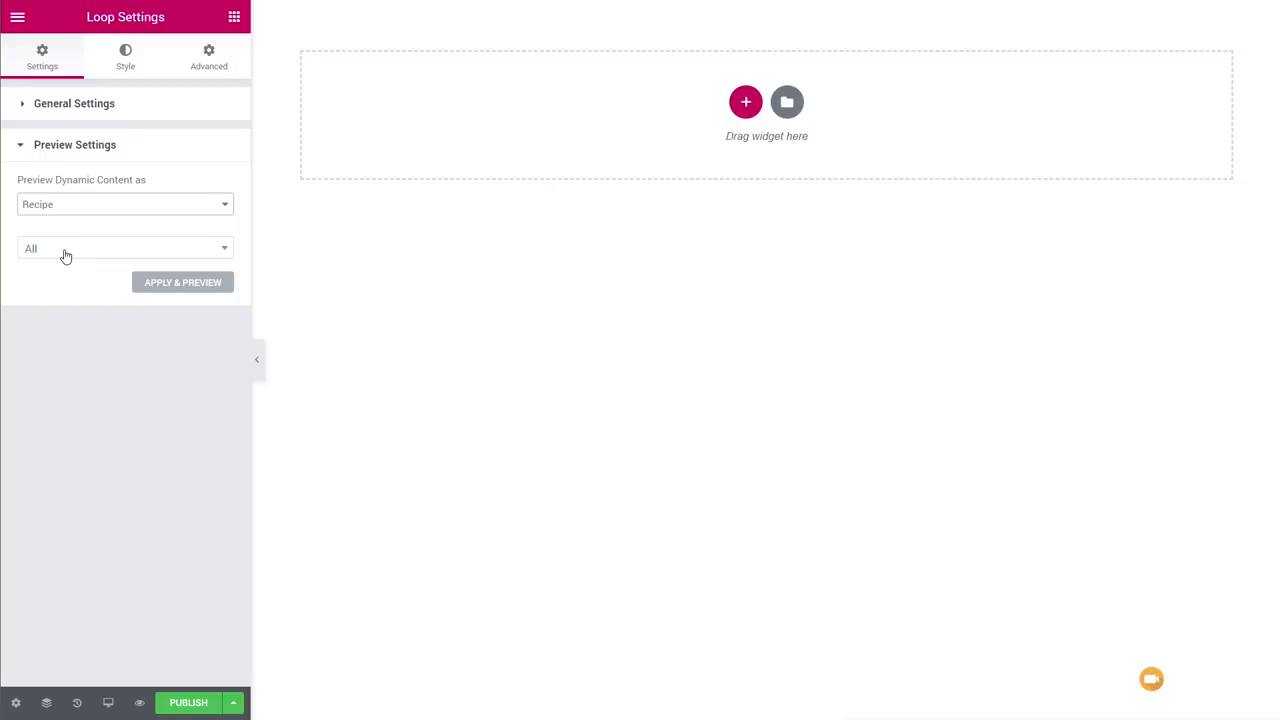
click(65, 255)
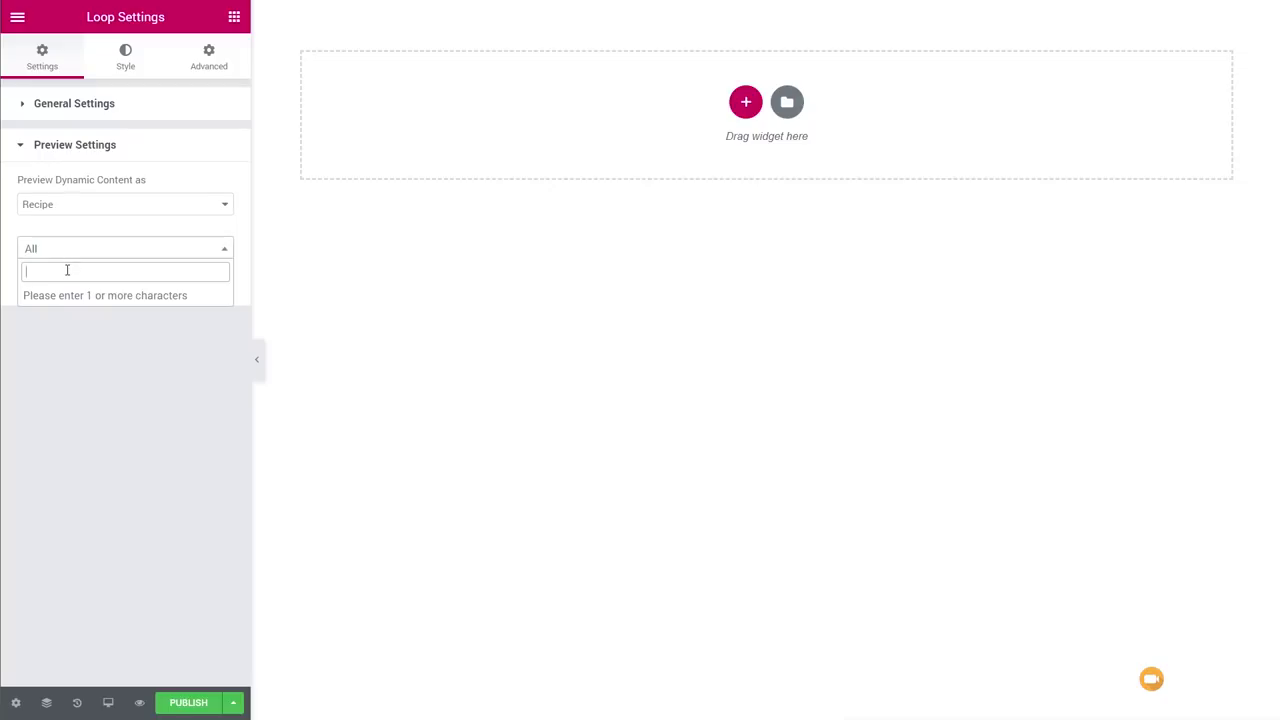
text(cran)
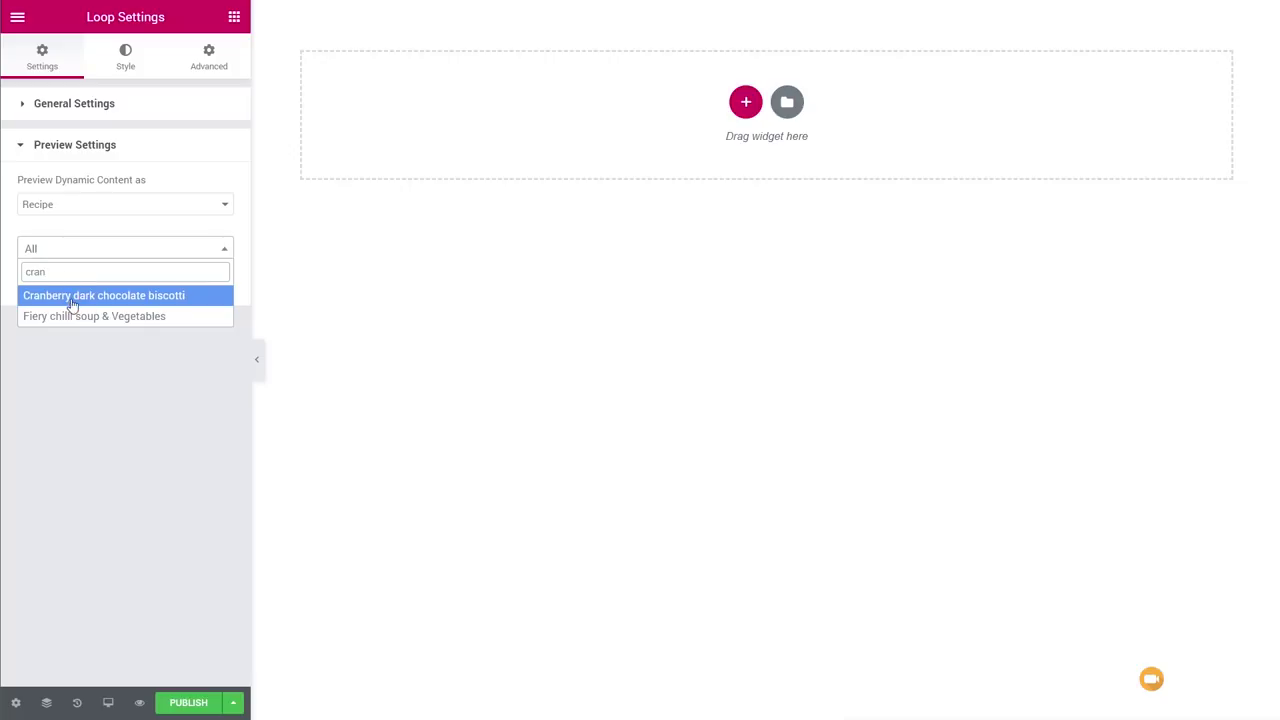
click(122, 298)
click(178, 288)
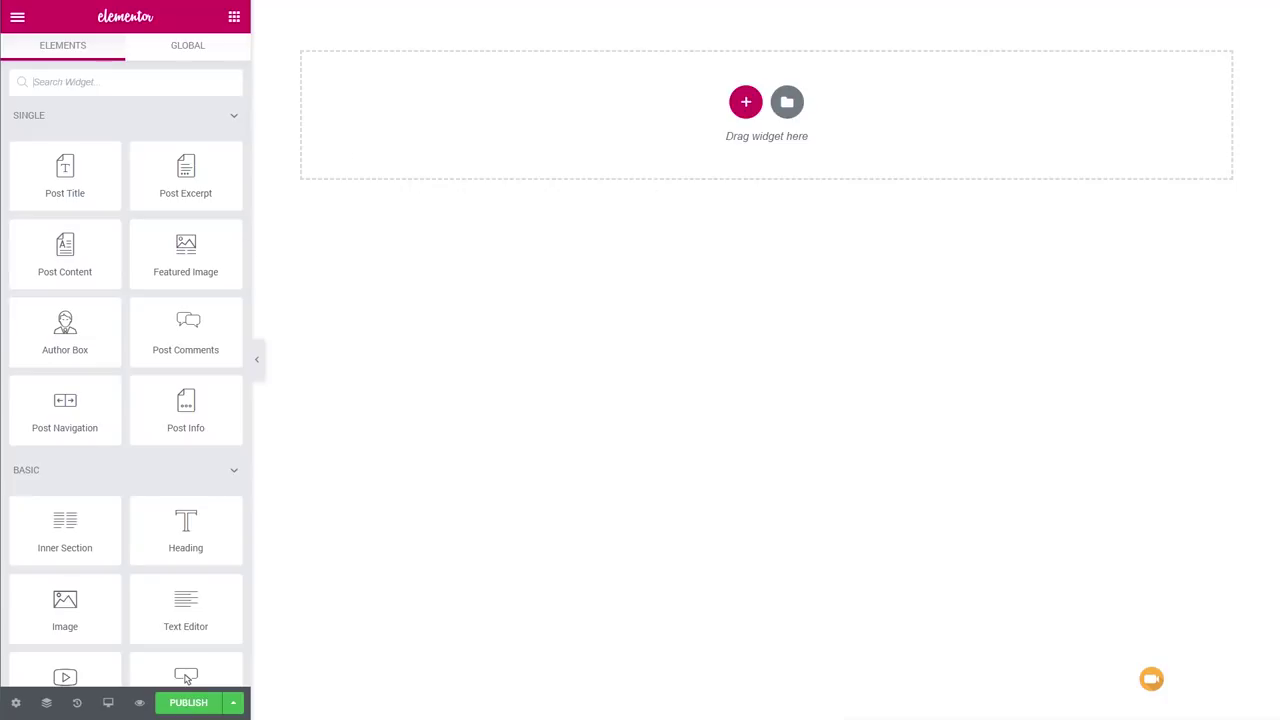
Add a single-column section to the empty loop template and set its columns gap to No Gap.
click(745, 102)
click(561, 163)
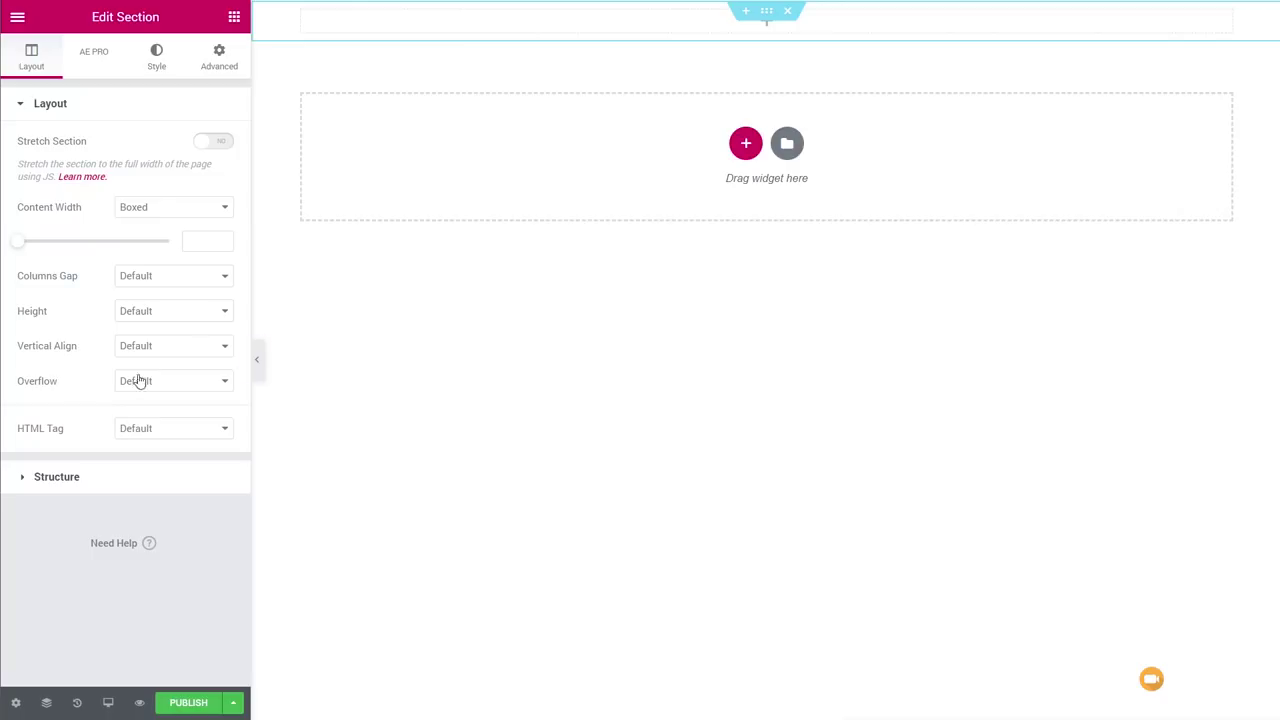
click(162, 279)
click(160, 306)
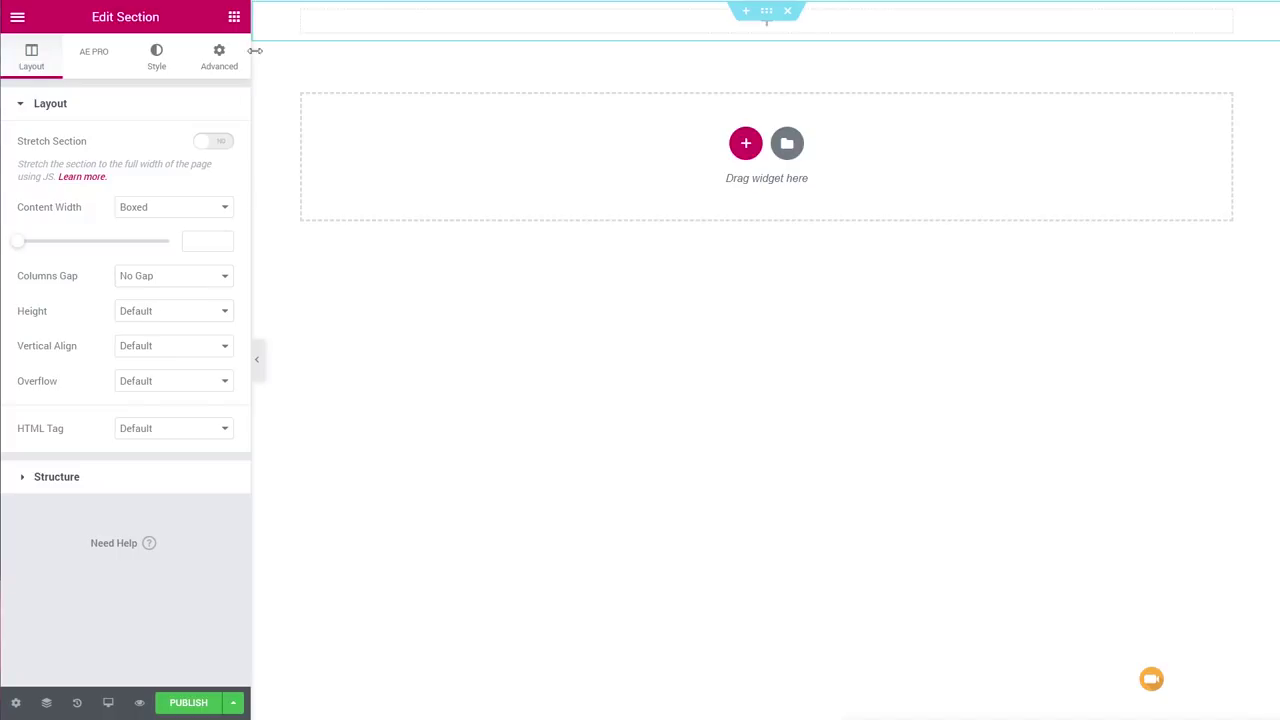
Place a Featured Image widget in the new section, keeping the image size at Large - 1024 x 1024.
click(234, 18)
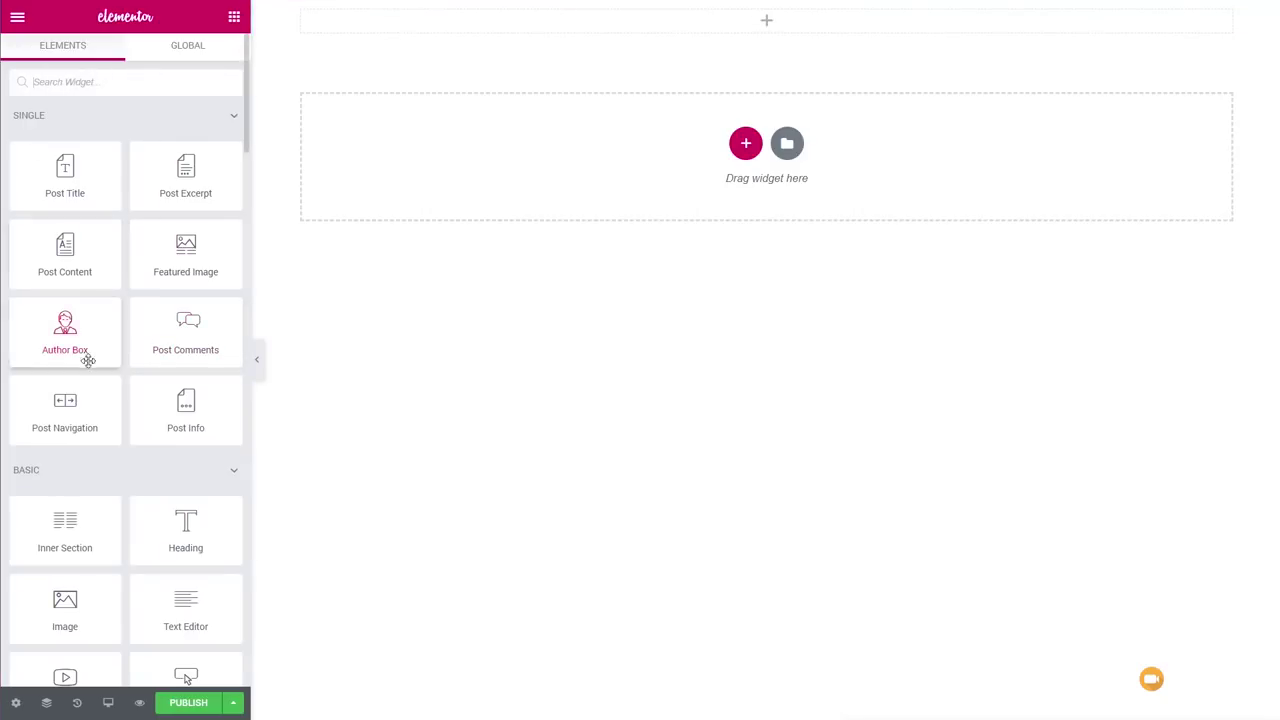
drag(163, 251, 574, 22)
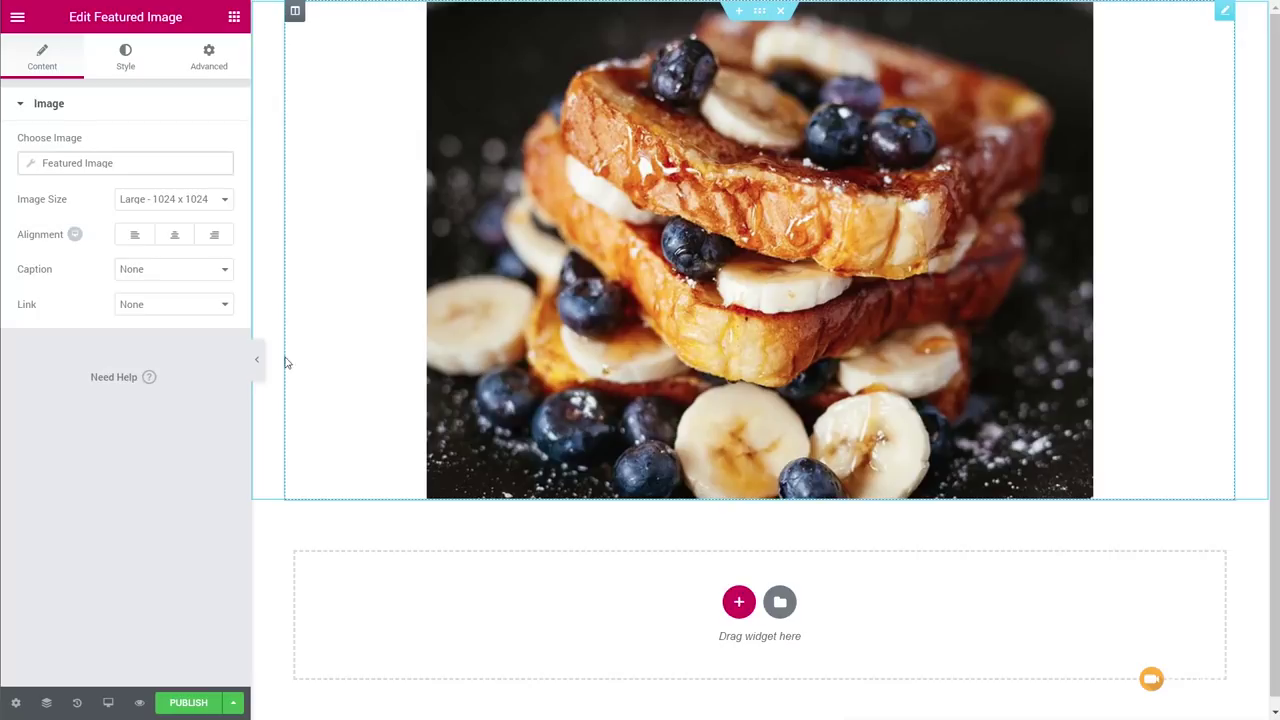
click(190, 209)
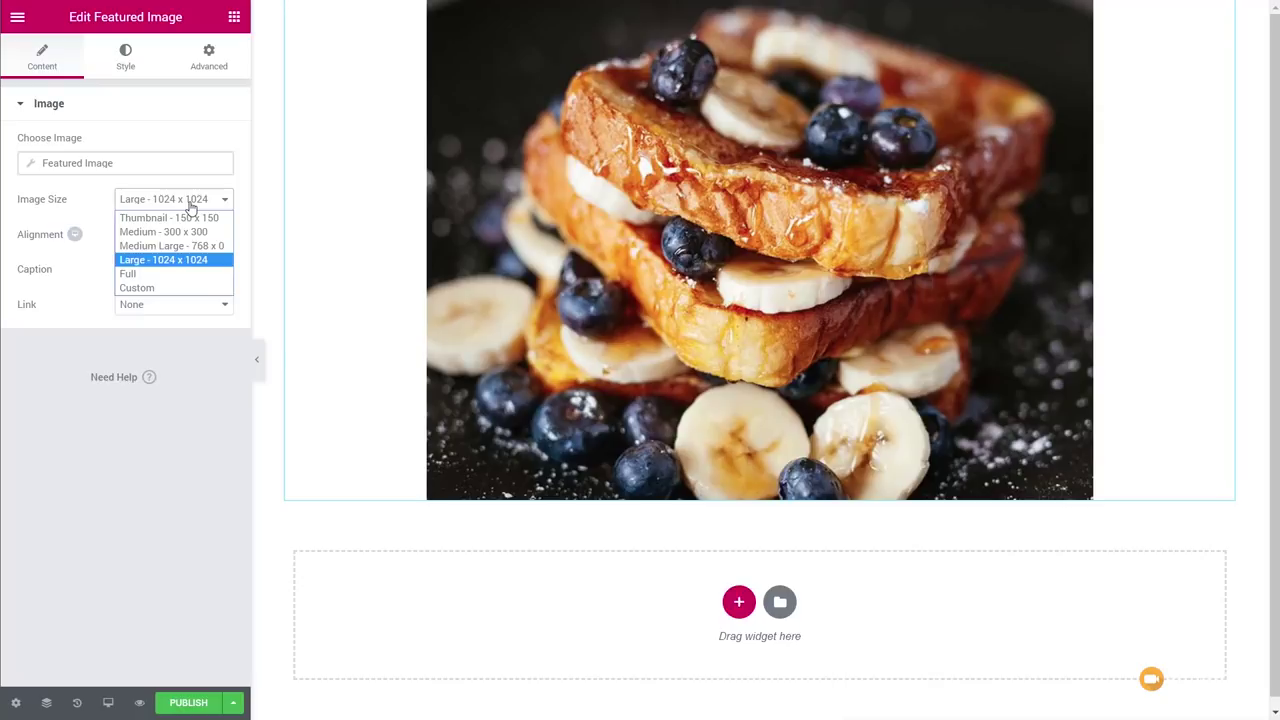
click(156, 514)
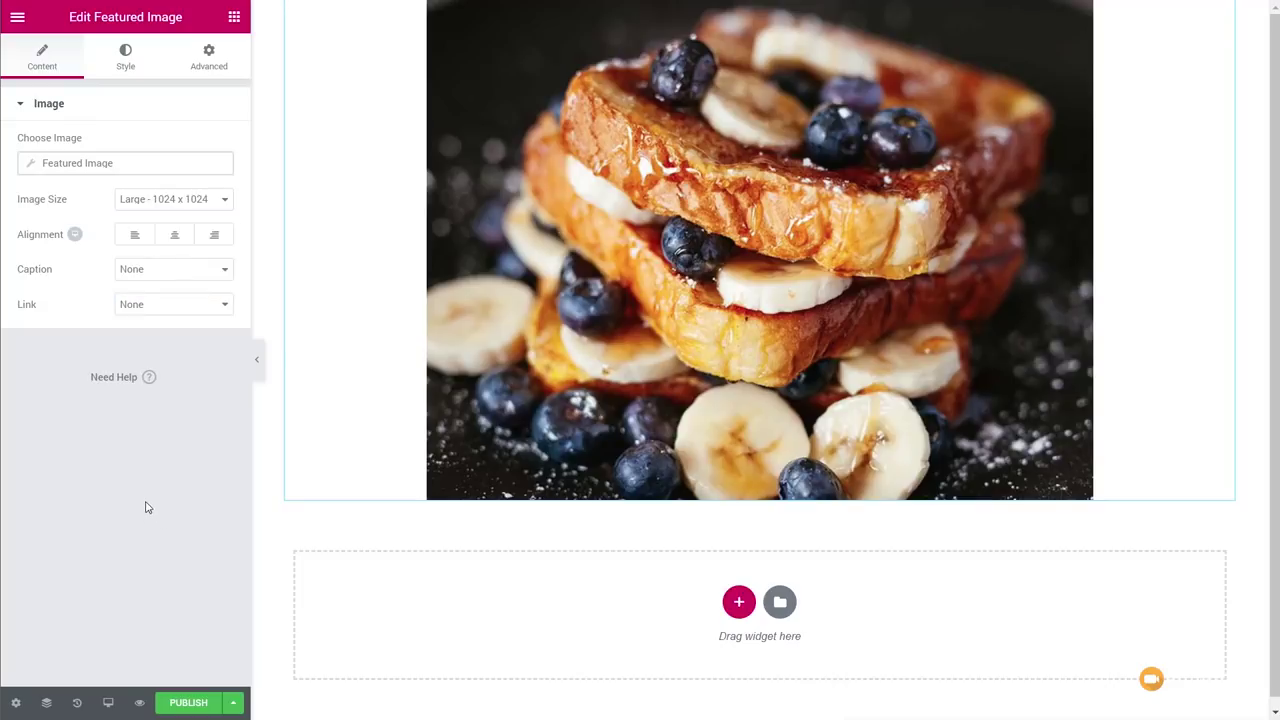
Link the featured image to a custom URL supplied by the dynamic Post URL.
click(184, 315)
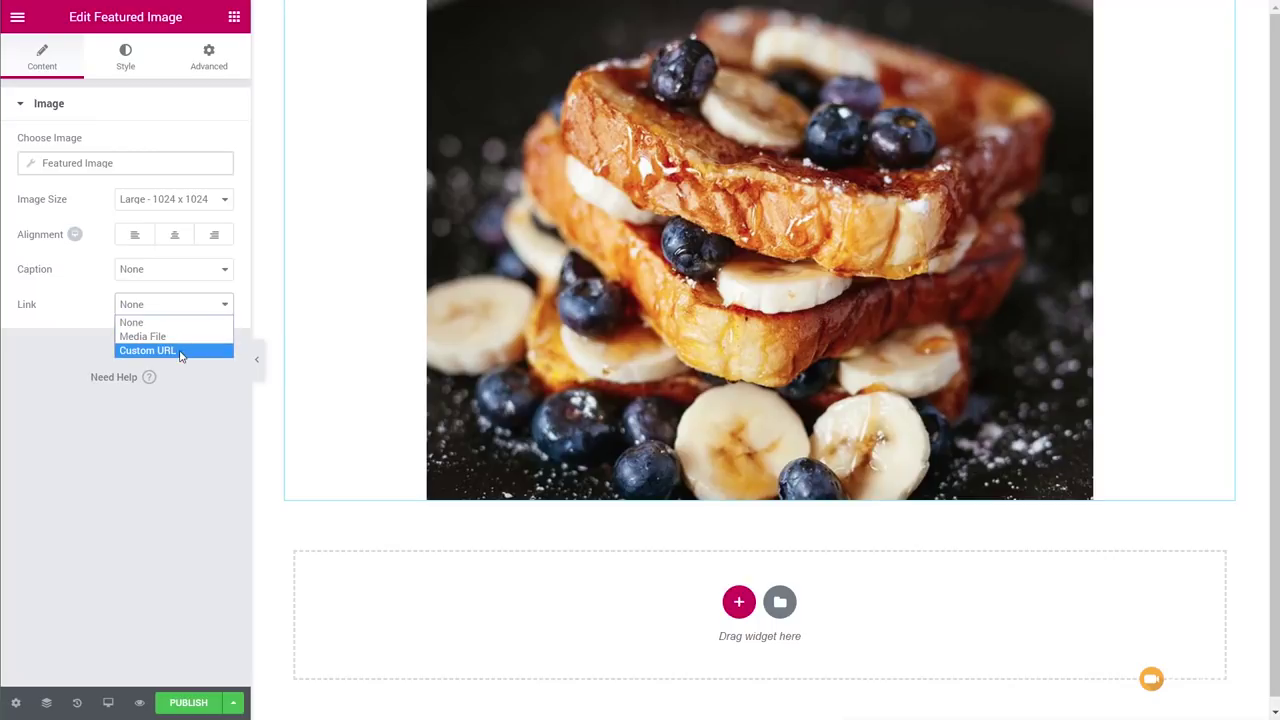
click(180, 352)
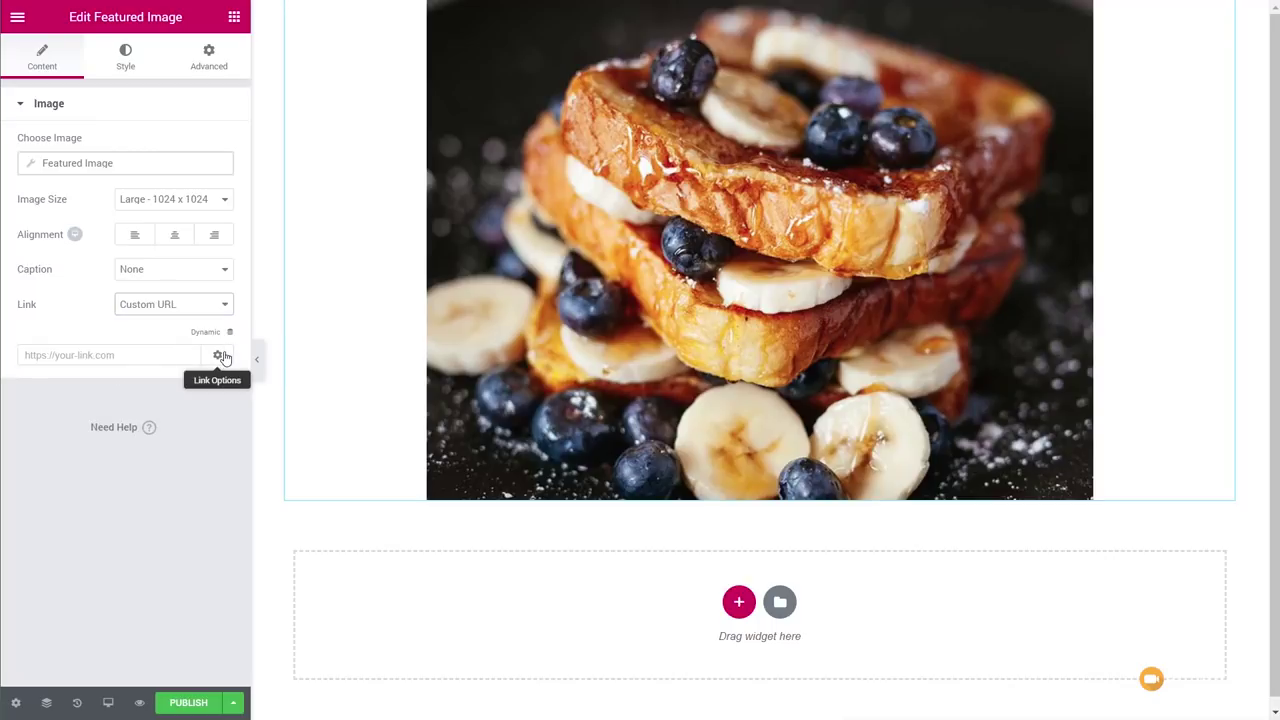
click(229, 333)
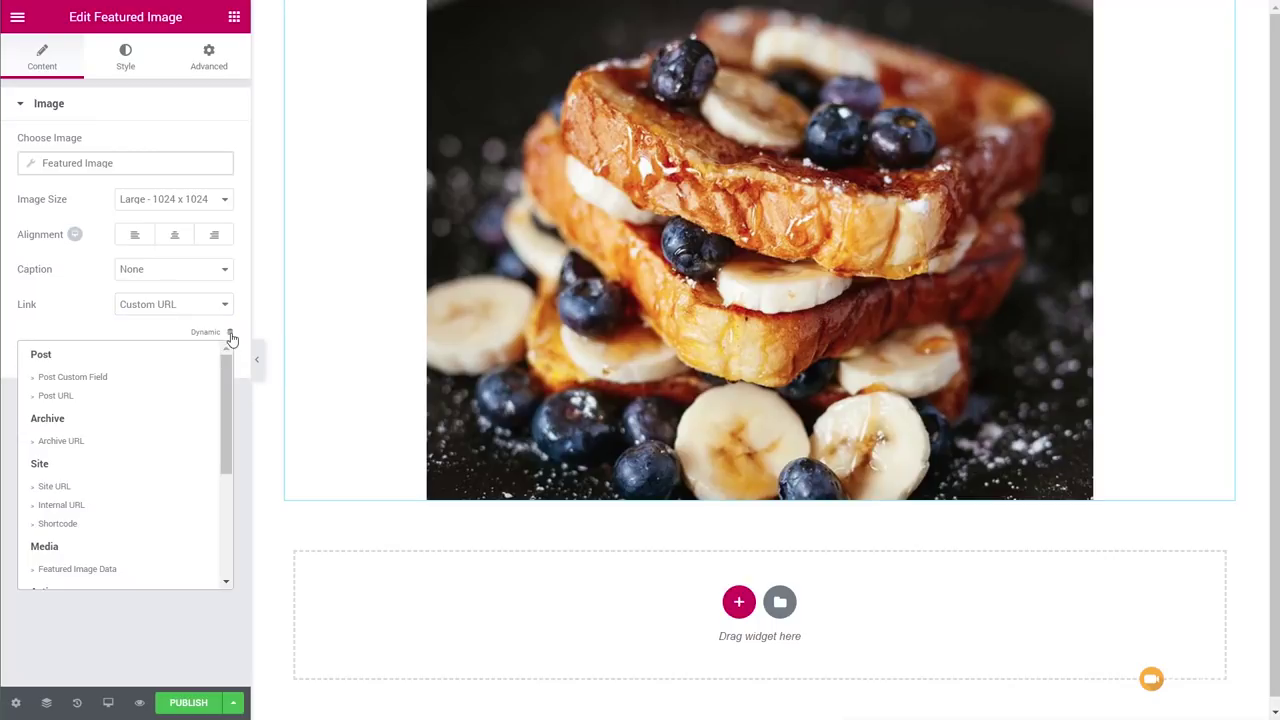
click(58, 396)
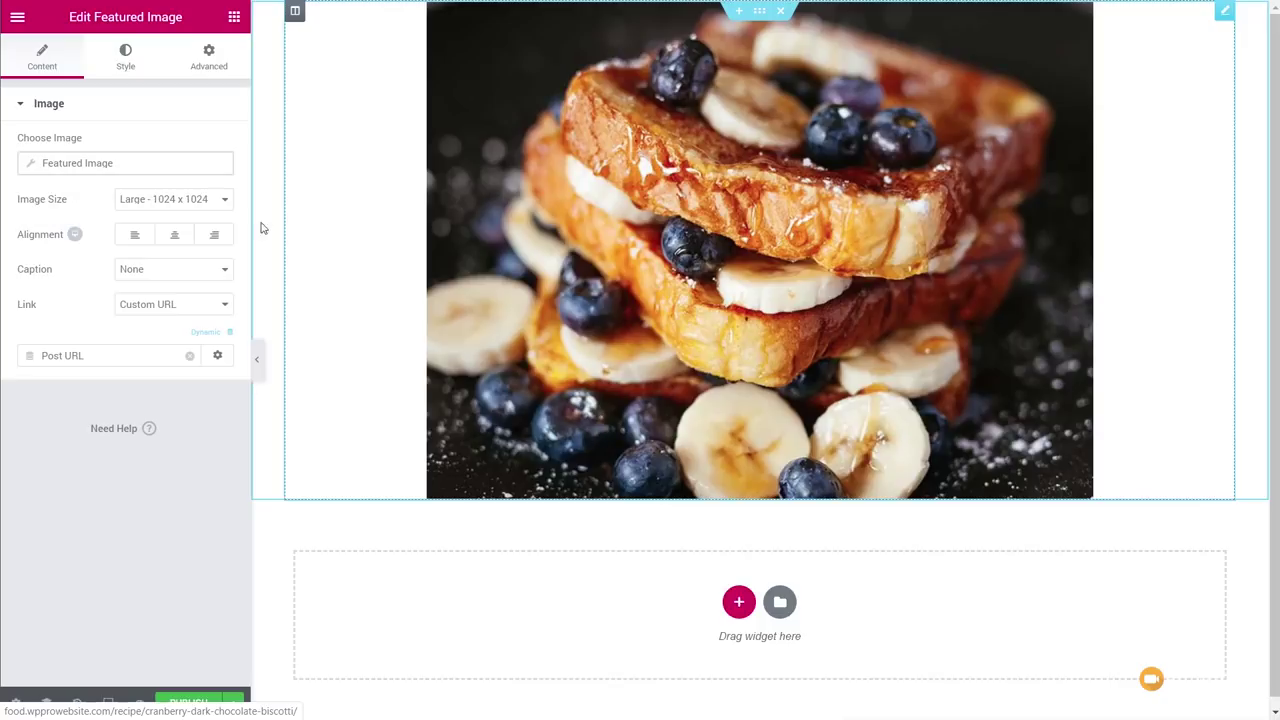
Add a Heading widget below the featured image and fill its title with the dynamic Post Title.
click(232, 22)
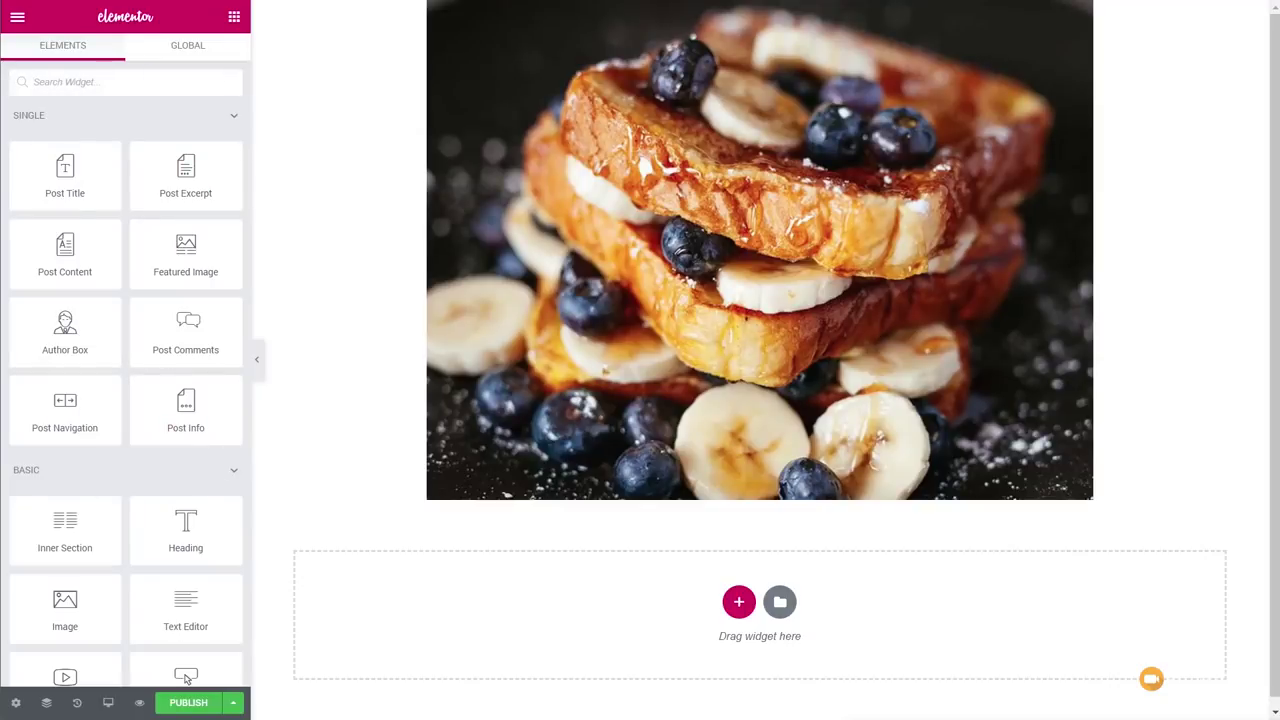
drag(185, 525, 404, 500)
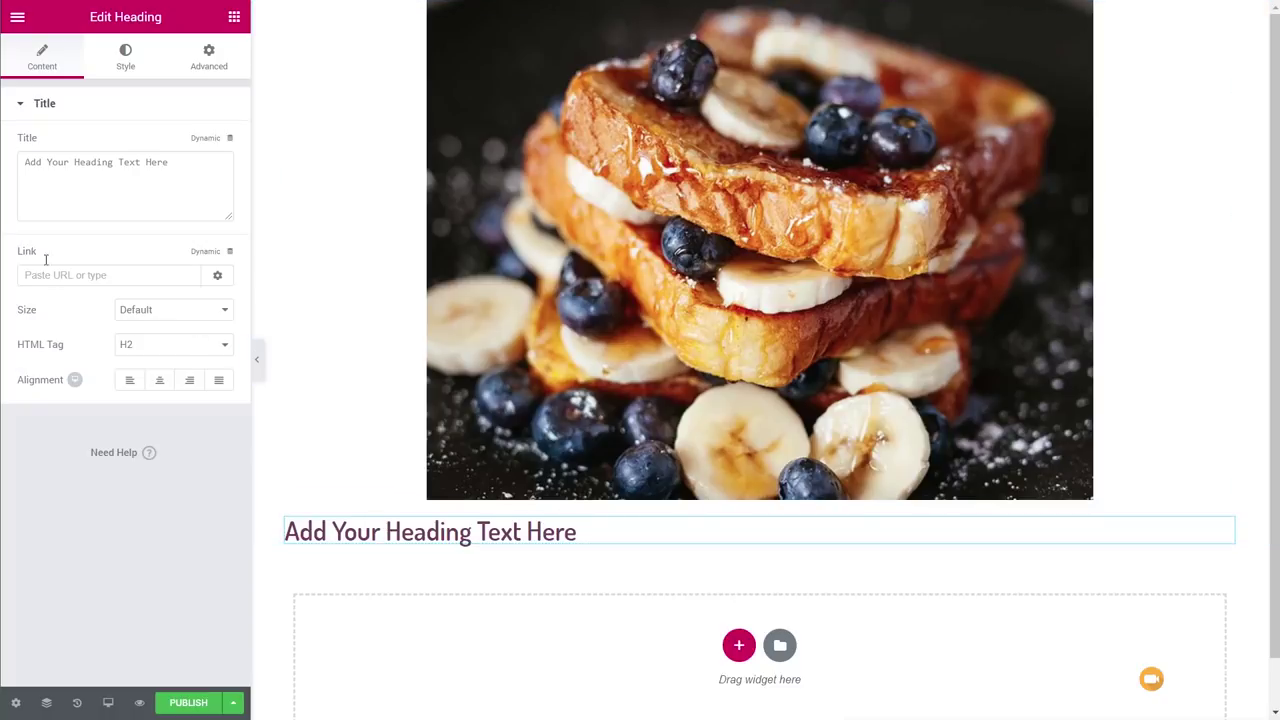
click(230, 140)
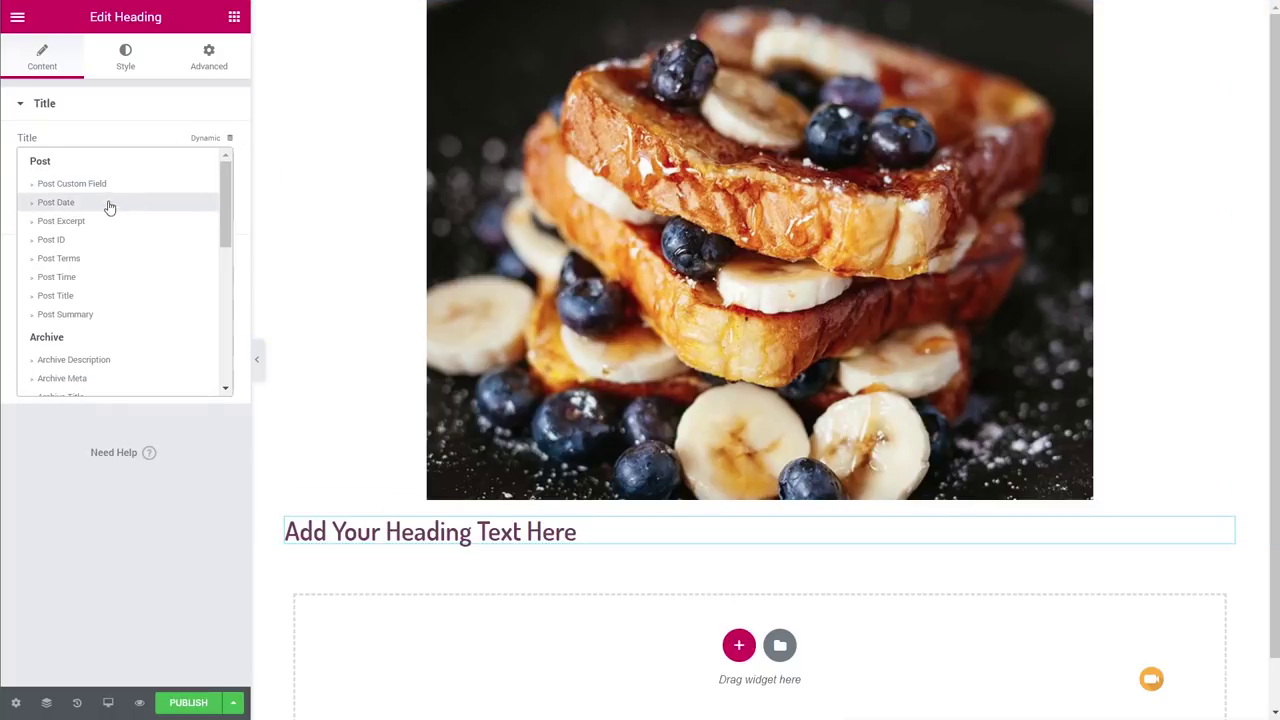
click(56, 296)
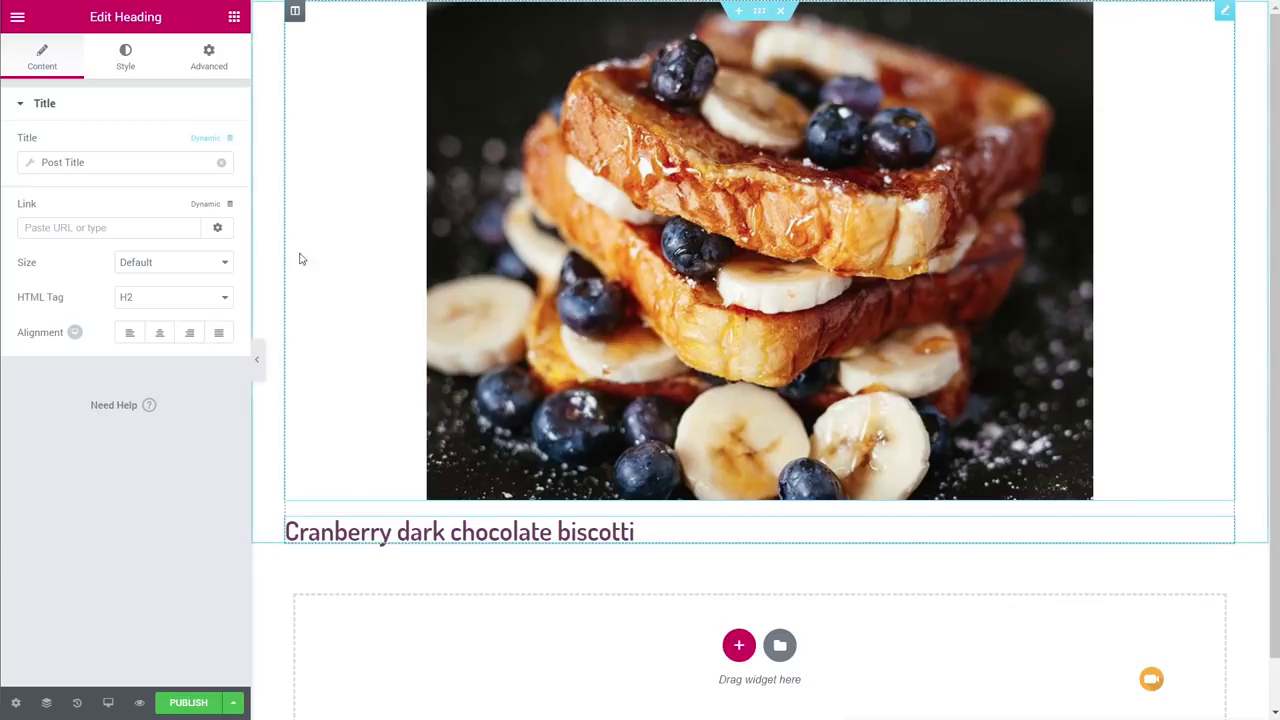
Set the recipe title heading's font weight to 400 and its HTML tag to H3.
click(125, 58)
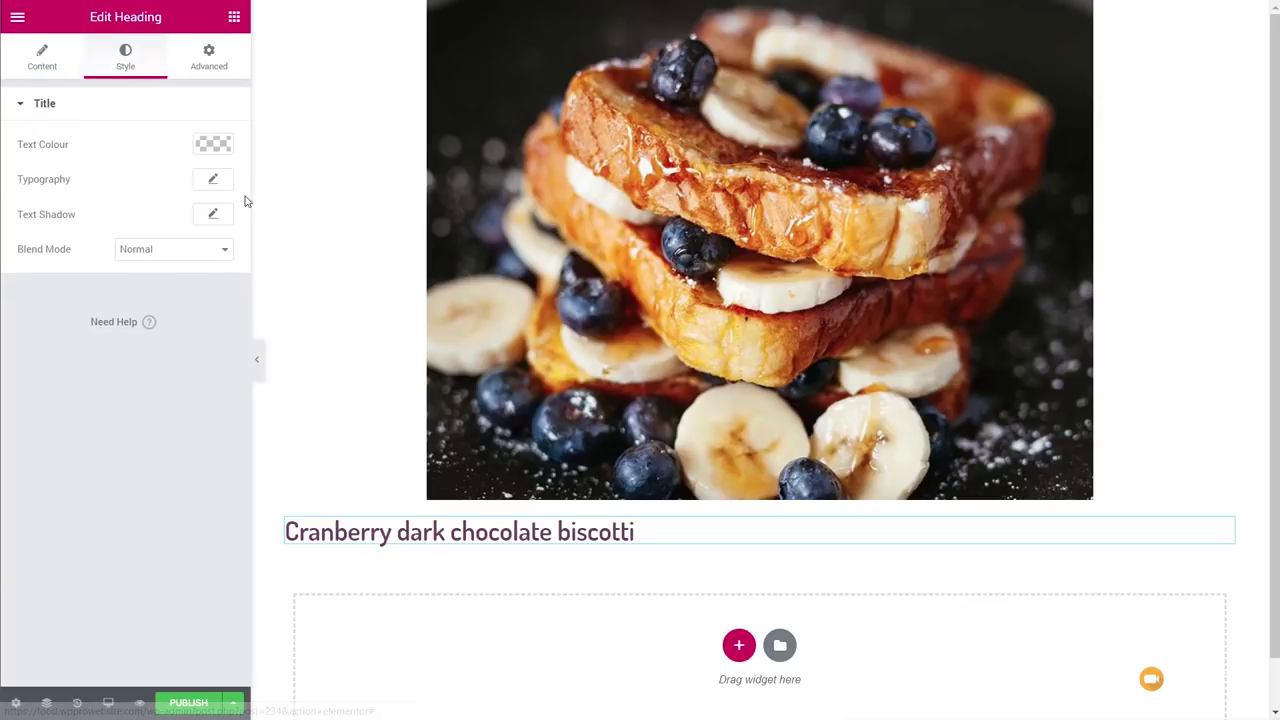
click(212, 179)
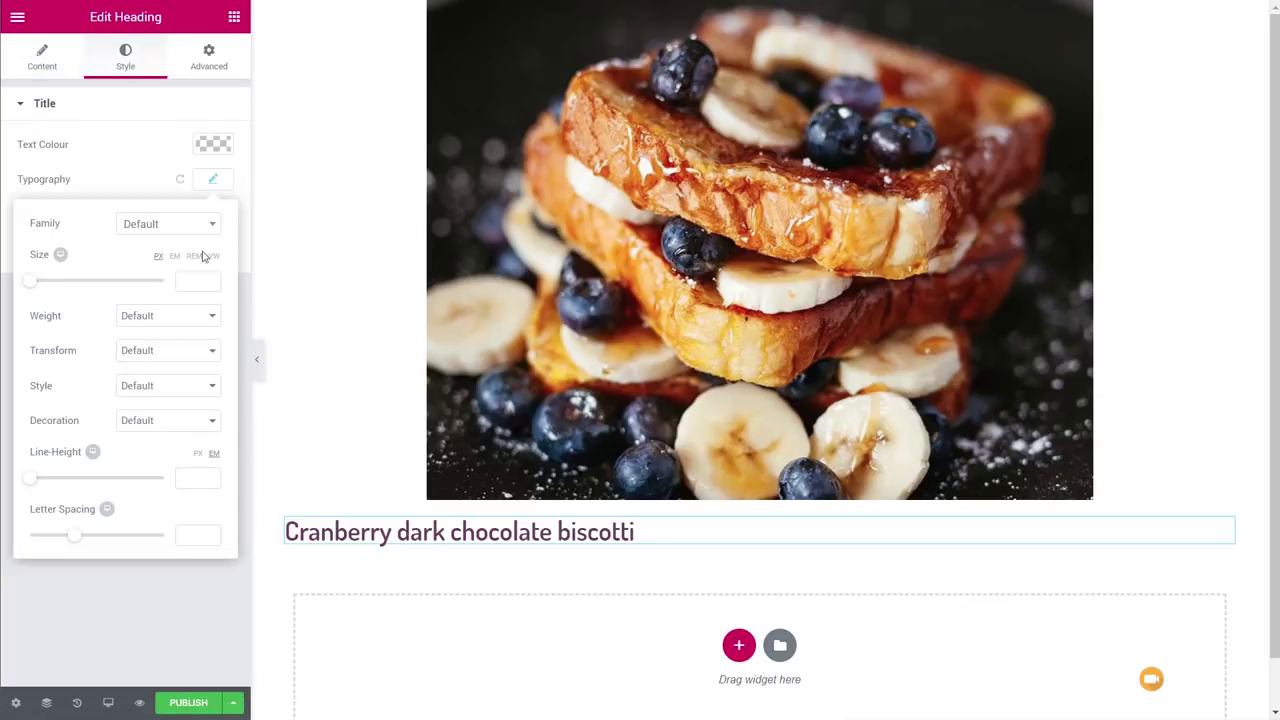
click(145, 321)
click(137, 378)
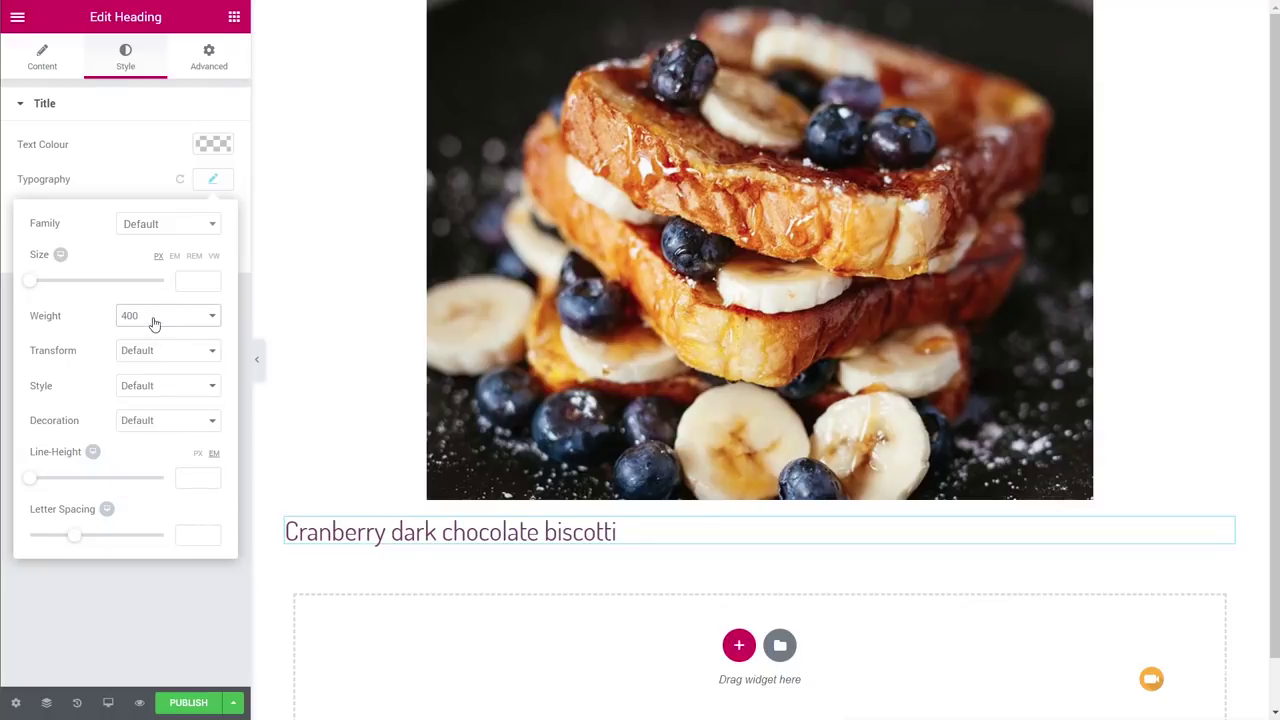
click(212, 182)
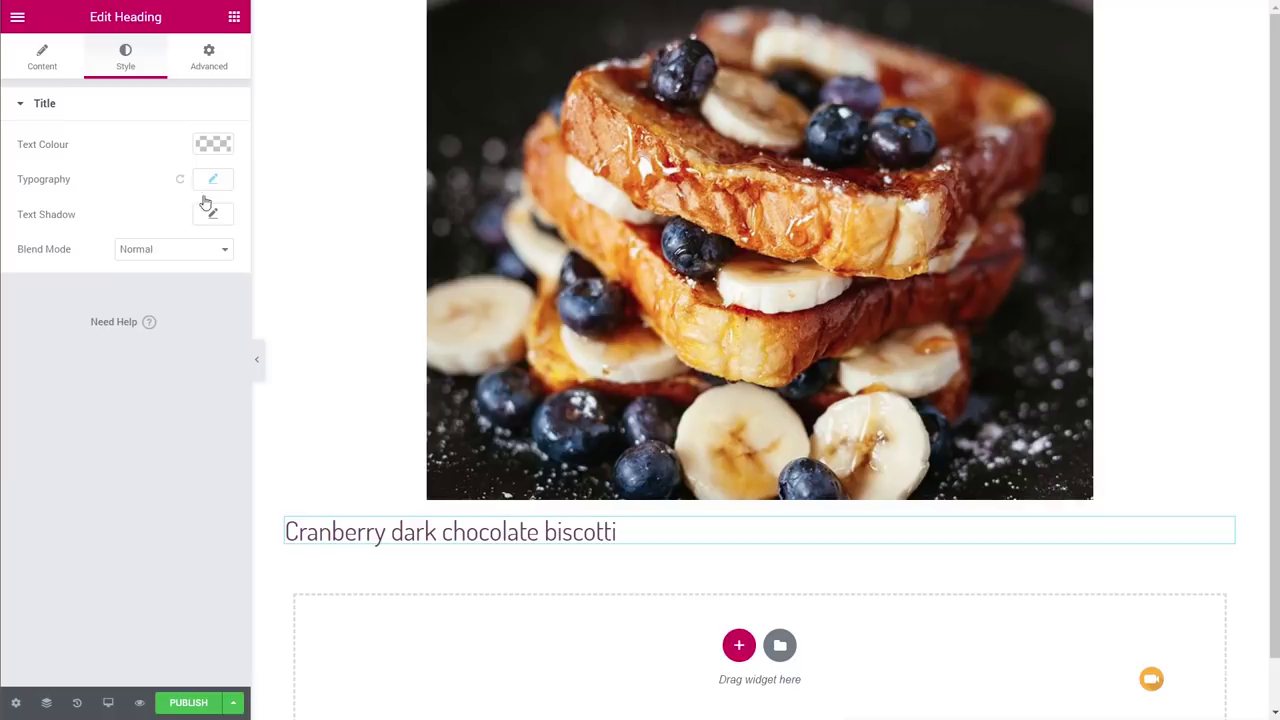
click(42, 58)
click(125, 298)
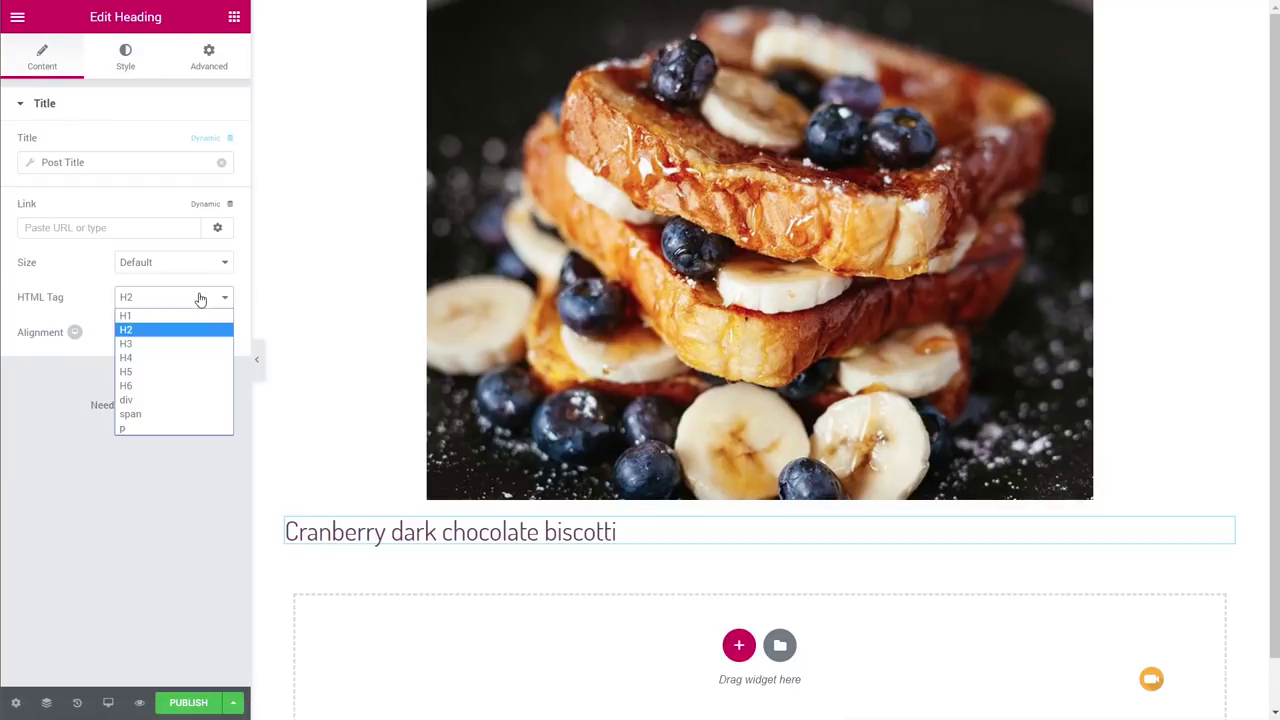
click(156, 345)
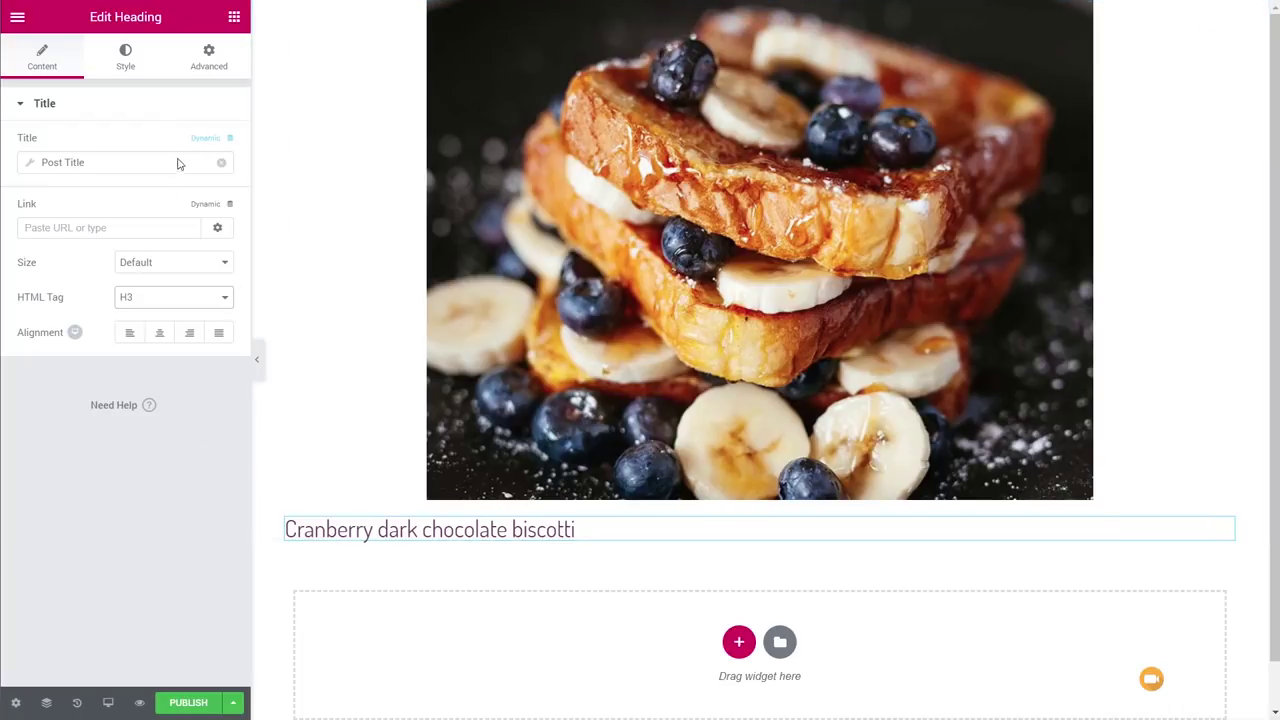
Set the recipe title heading's text transform to Capitalise in its typography settings.
click(118, 63)
click(214, 180)
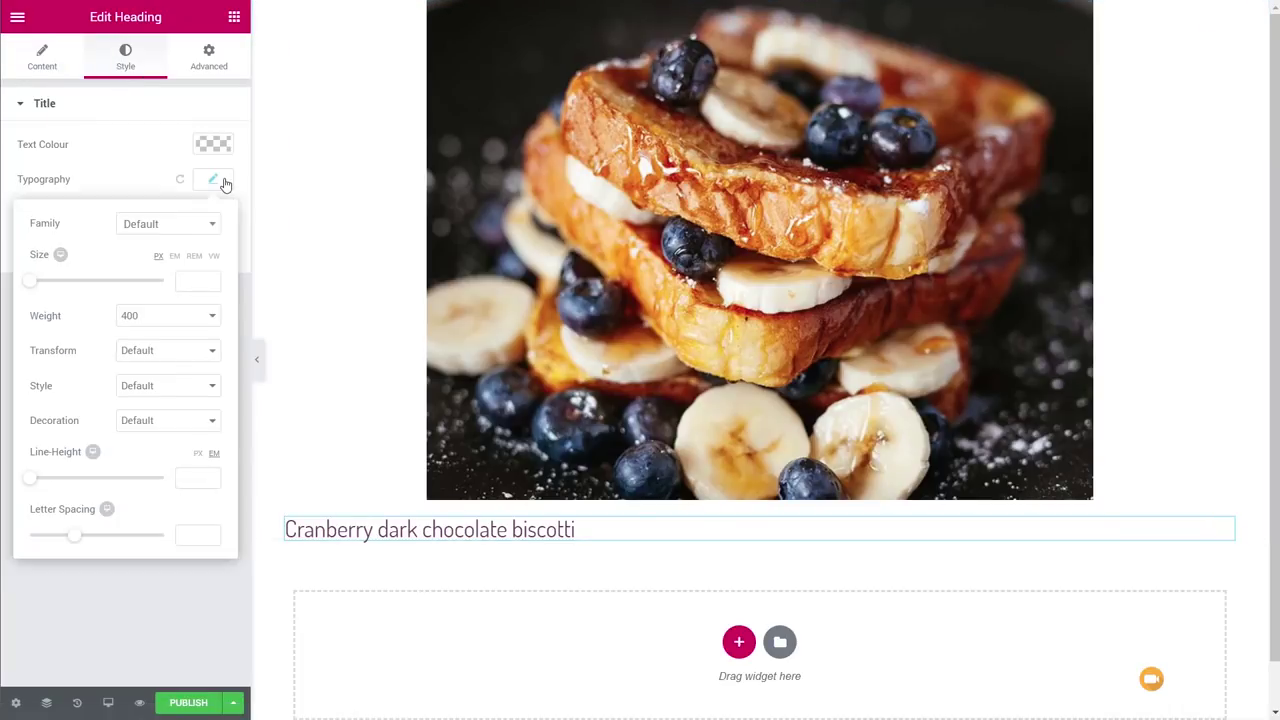
click(161, 387)
click(160, 351)
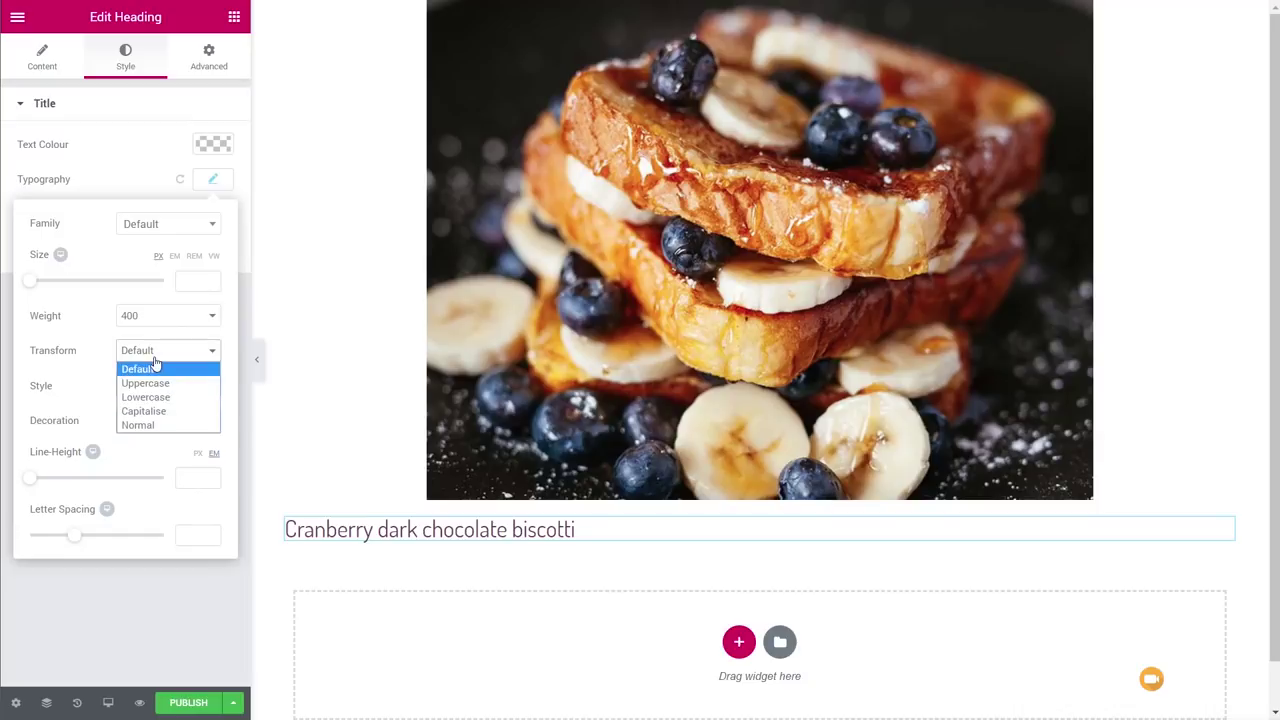
click(179, 414)
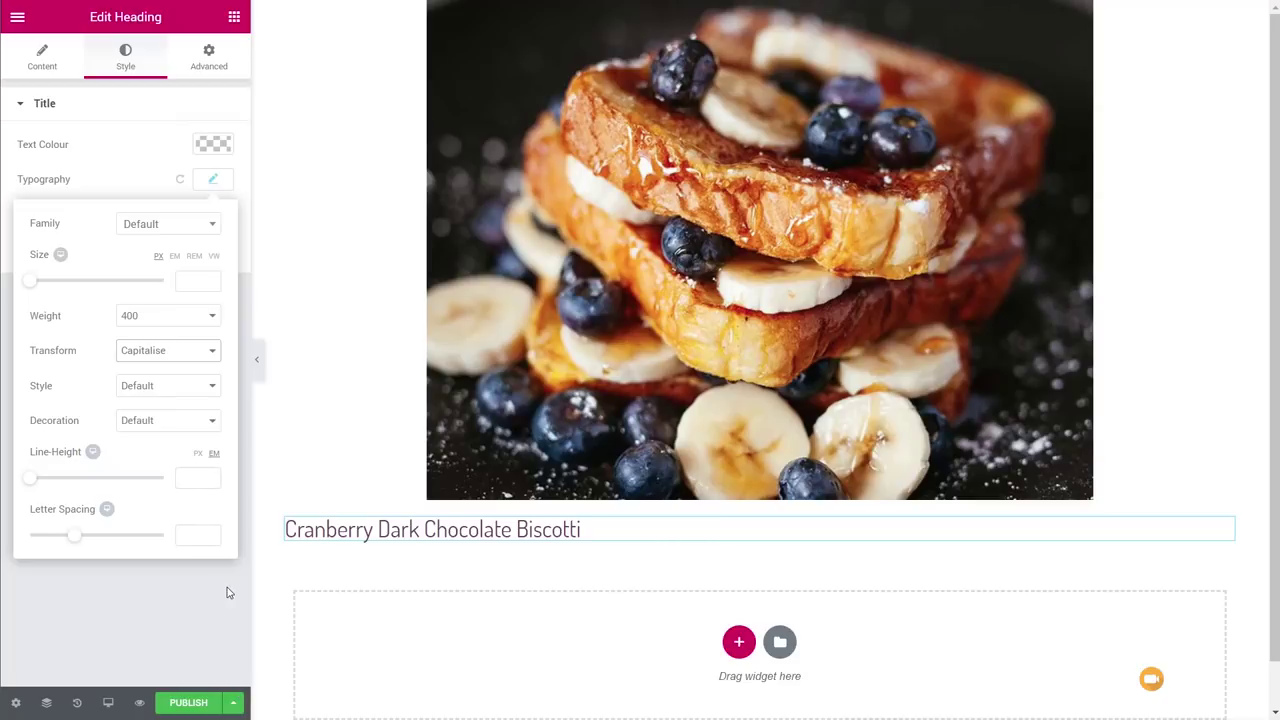
click(148, 622)
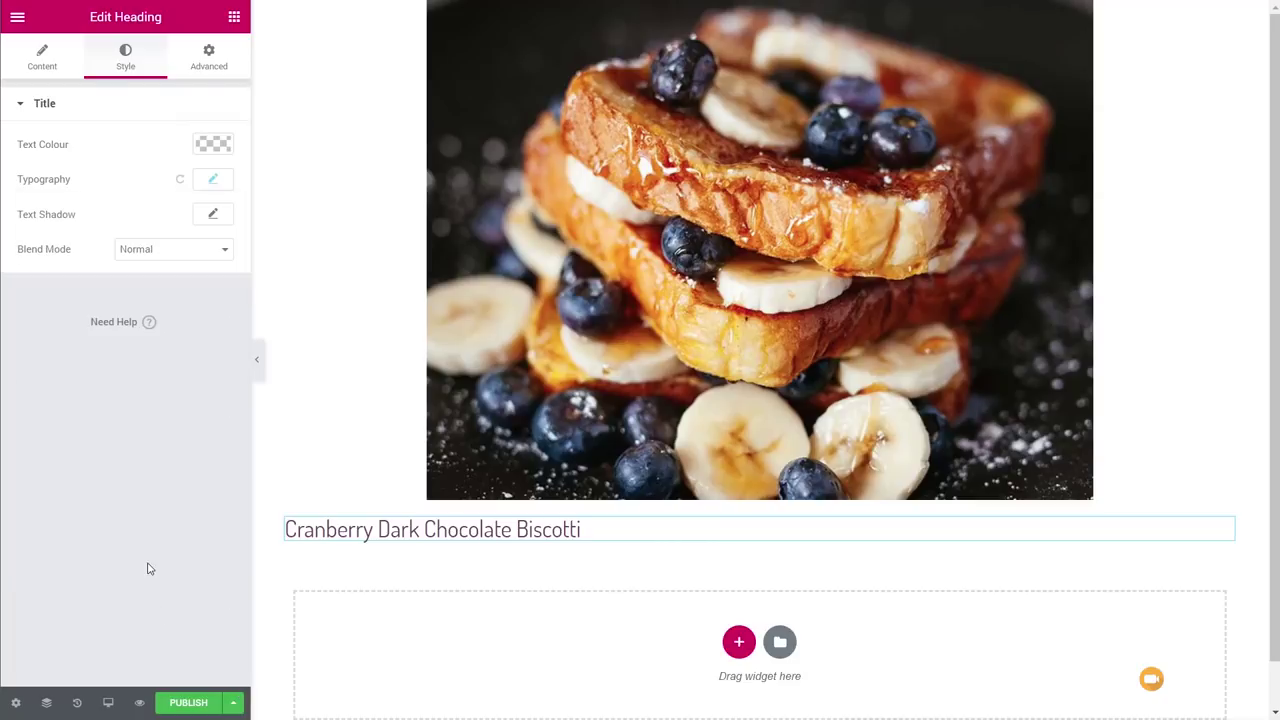
Add a Text Editor widget below the recipe title and fill it with the dynamic Post Summary.
click(234, 17)
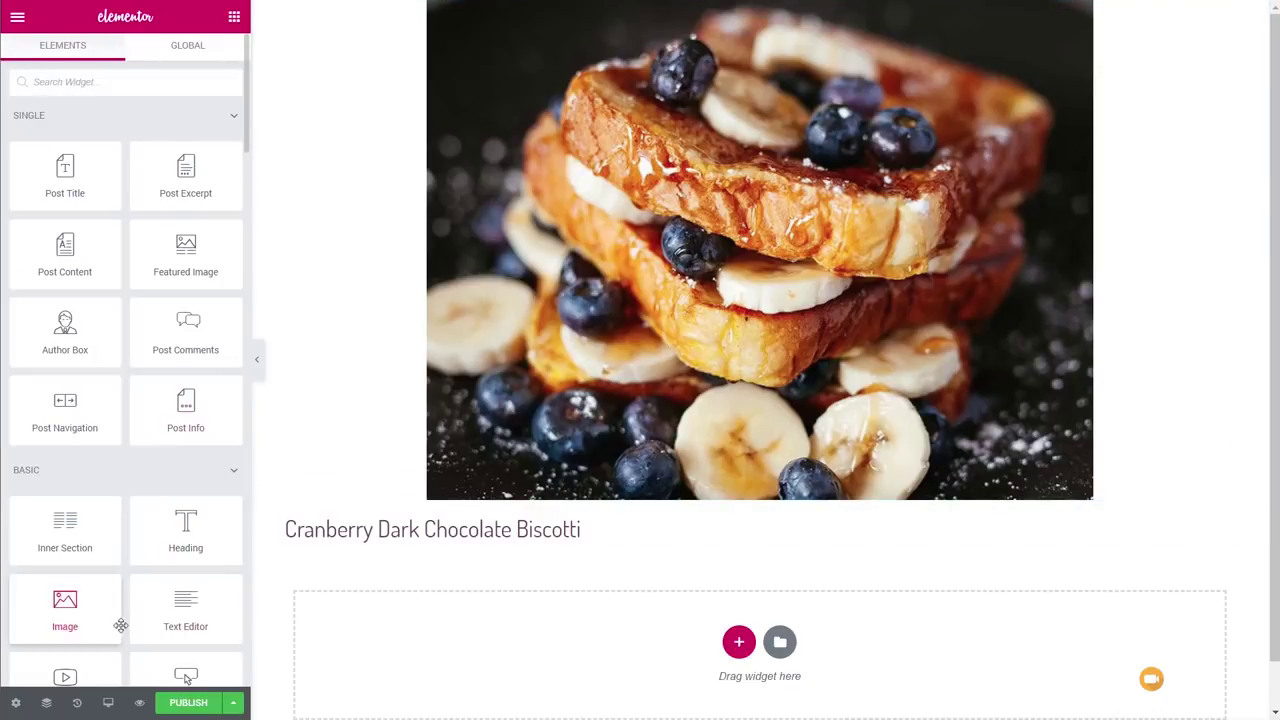
drag(160, 611, 355, 562)
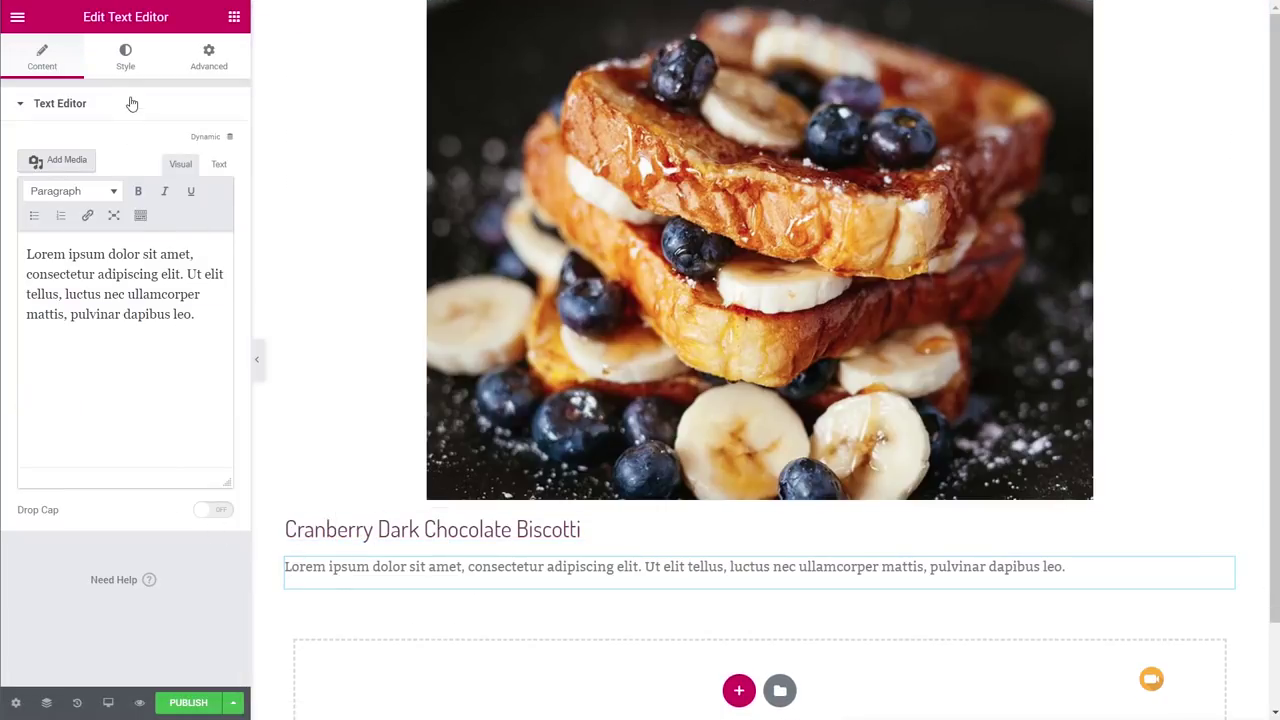
click(230, 139)
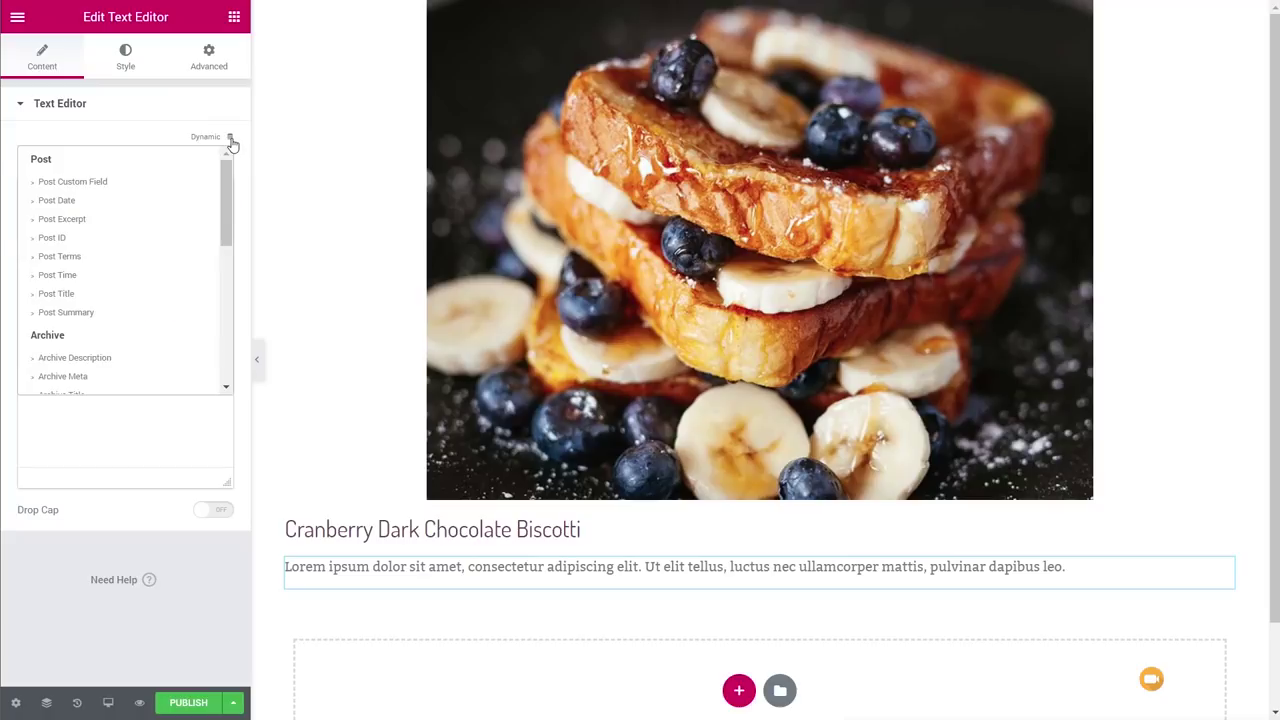
click(92, 313)
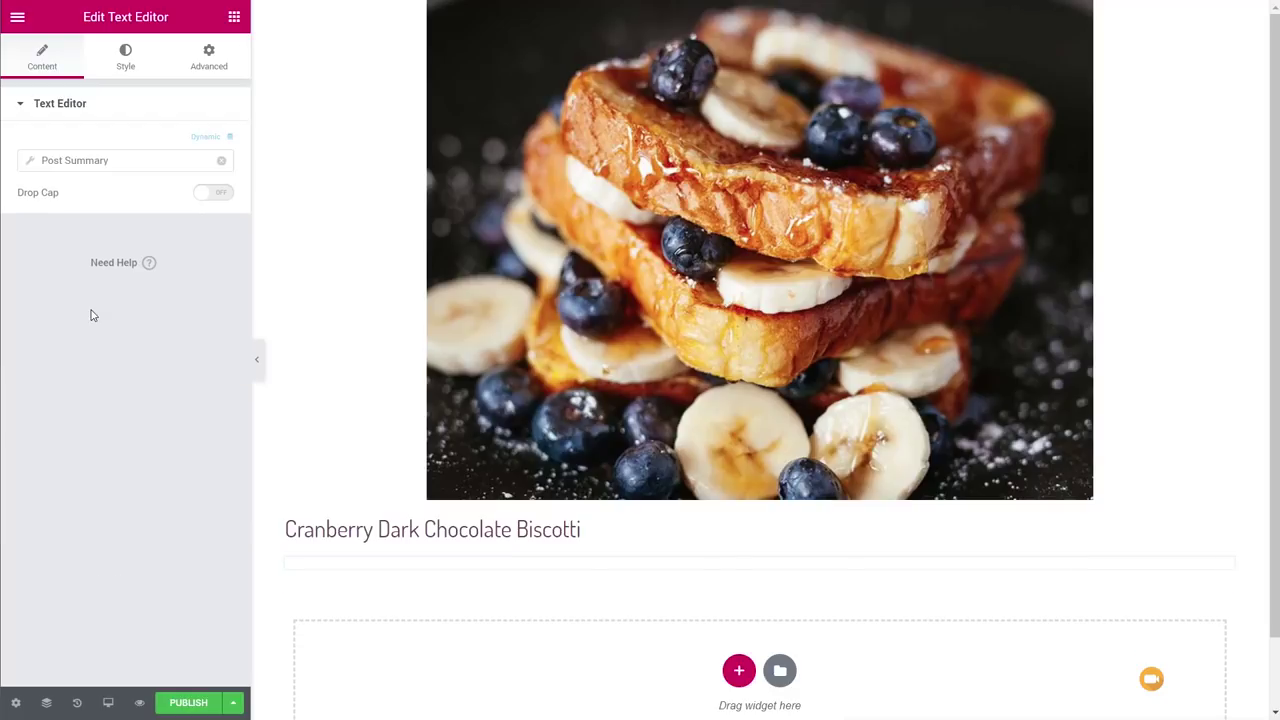
Set the Post Summary length to 25 and append "..." after the text.
click(31, 166)
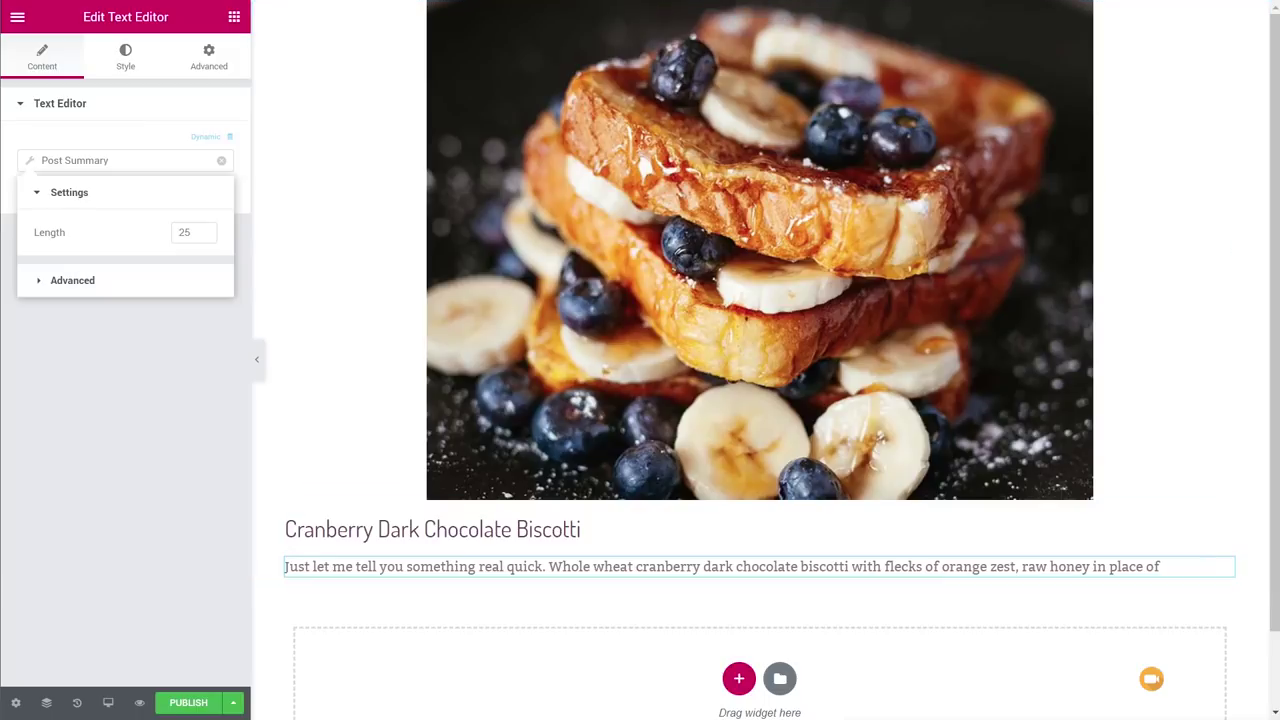
click(86, 282)
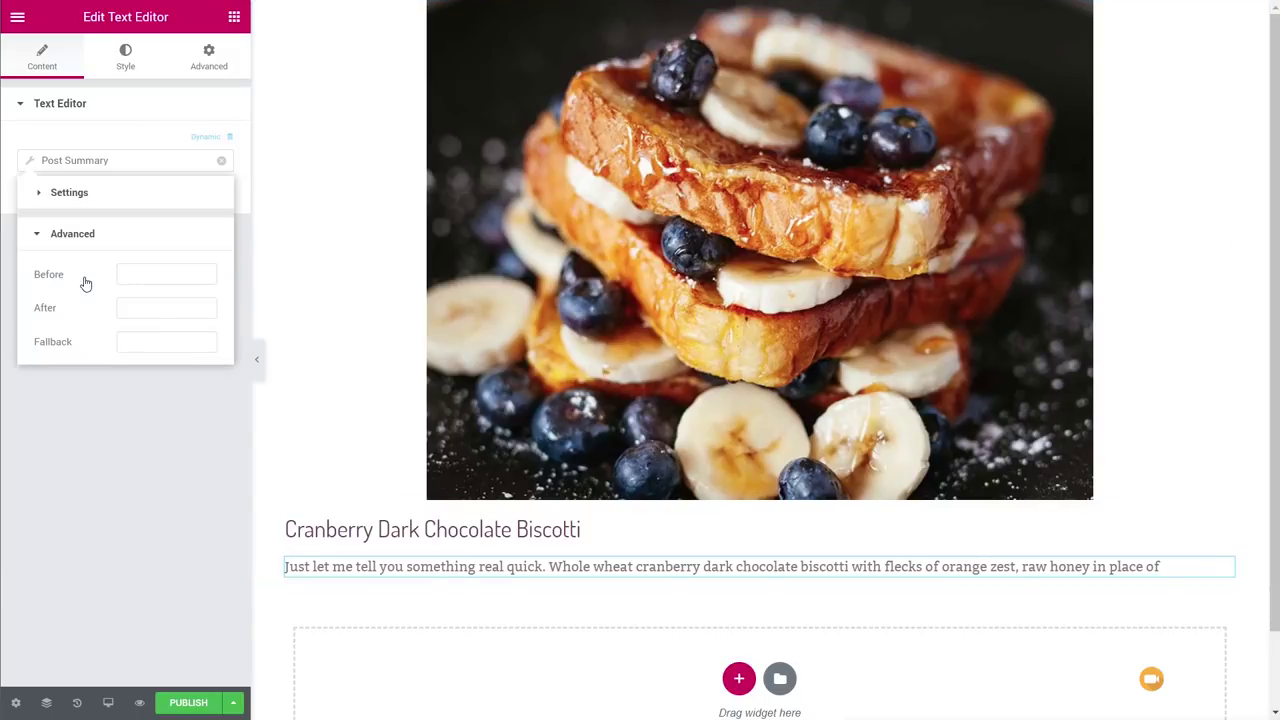
click(147, 305)
click(141, 437)
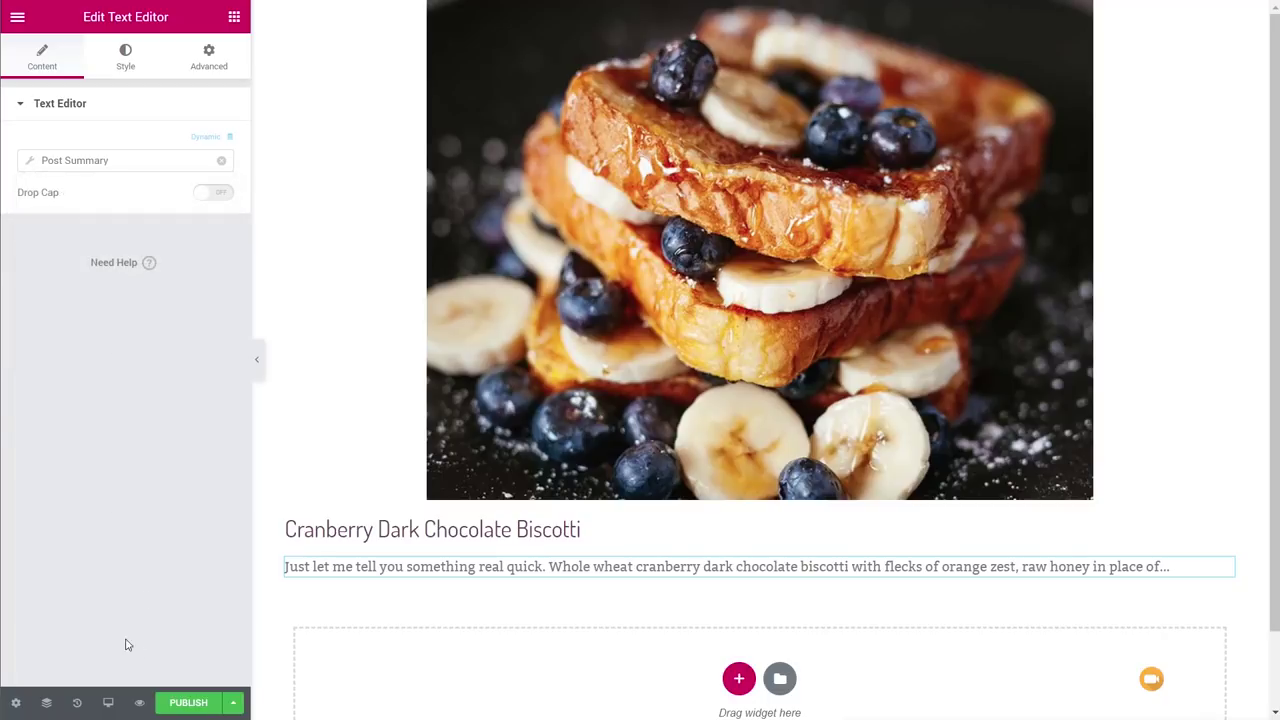
Add a Button widget below the summary text and label it "View Recipe".
click(234, 17)
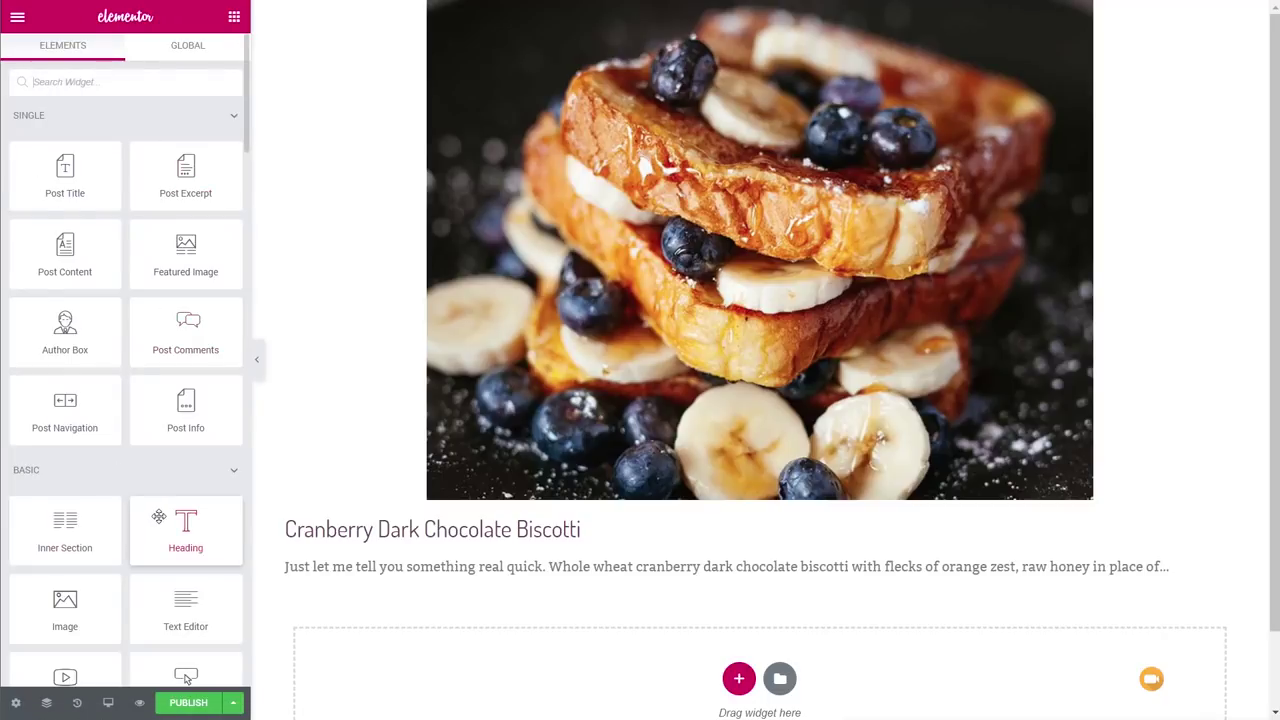
scroll(130, 535, down, 2)
drag(137, 503, 409, 627)
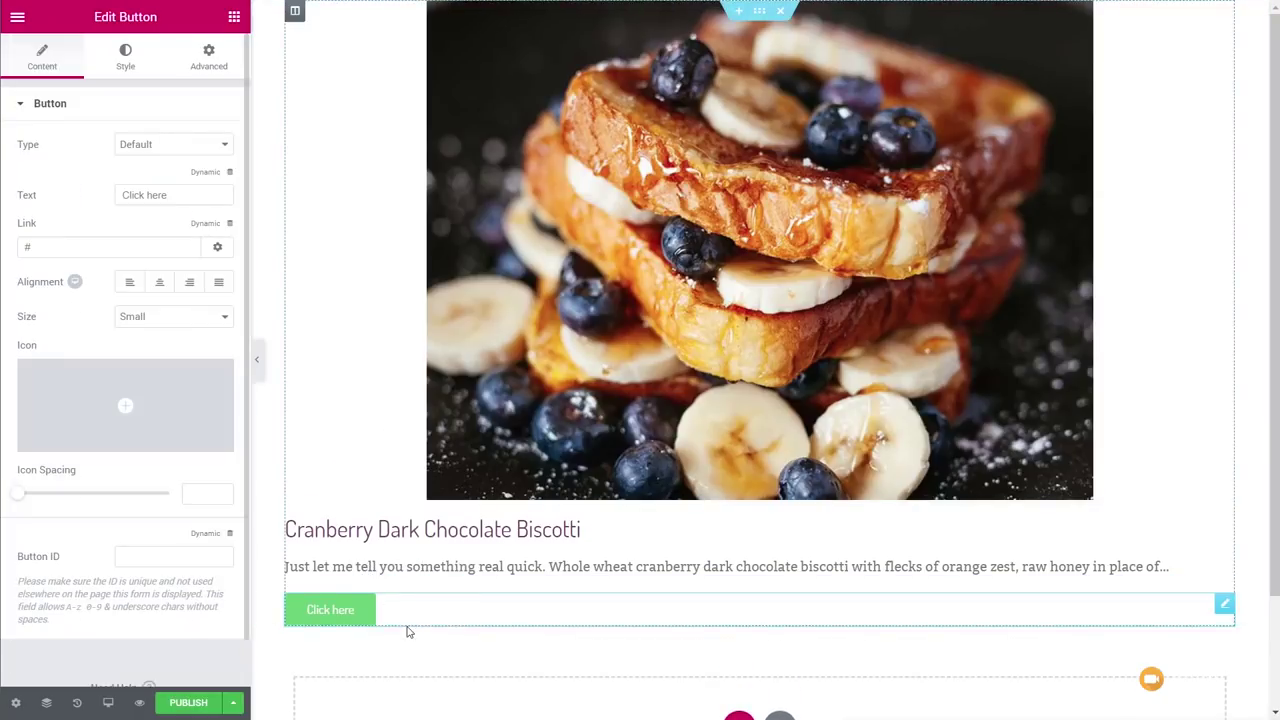
drag(168, 195, 101, 201)
text(View Recipe)
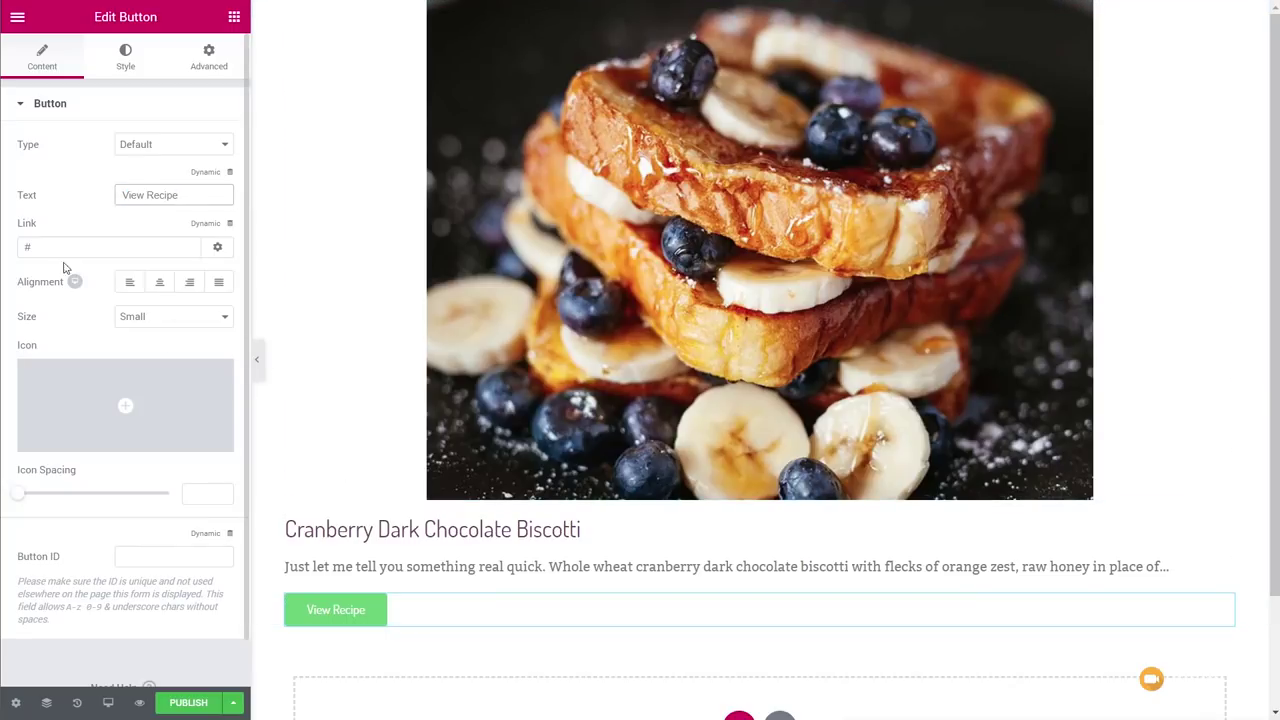
Set the View Recipe button's font weight to 600 and its text transform to Uppercase.
click(128, 53)
click(216, 145)
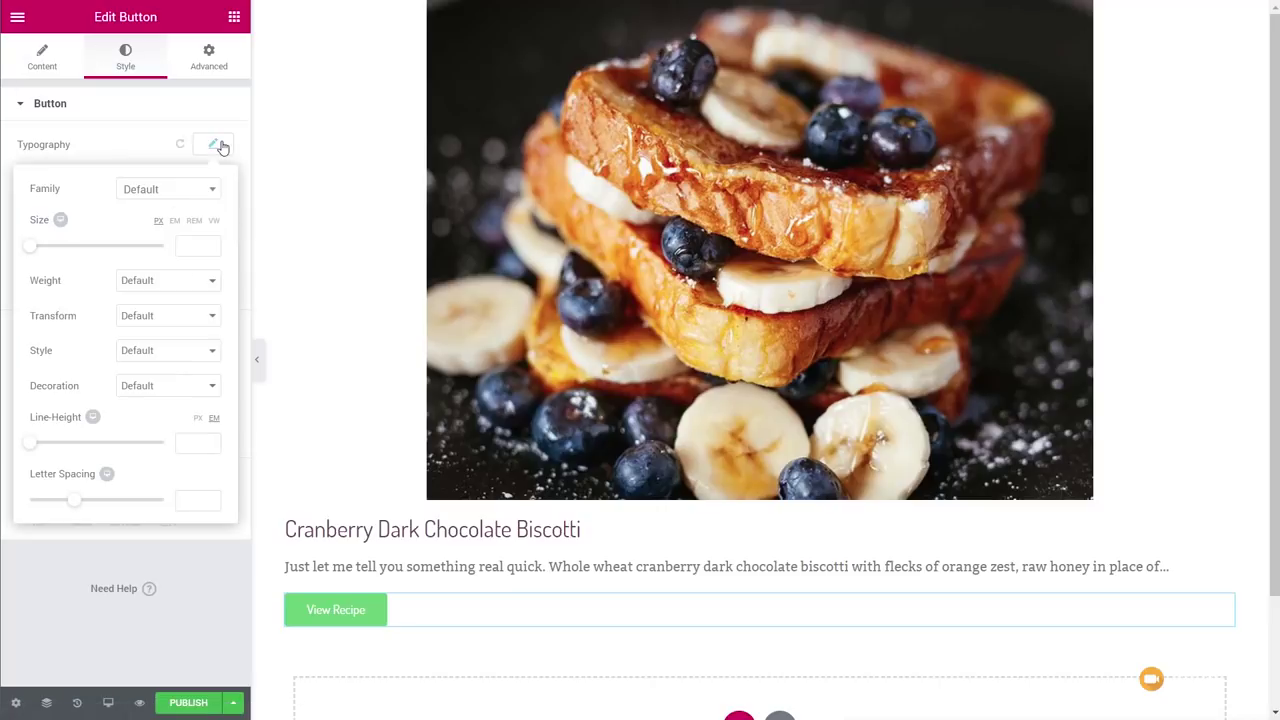
click(174, 283)
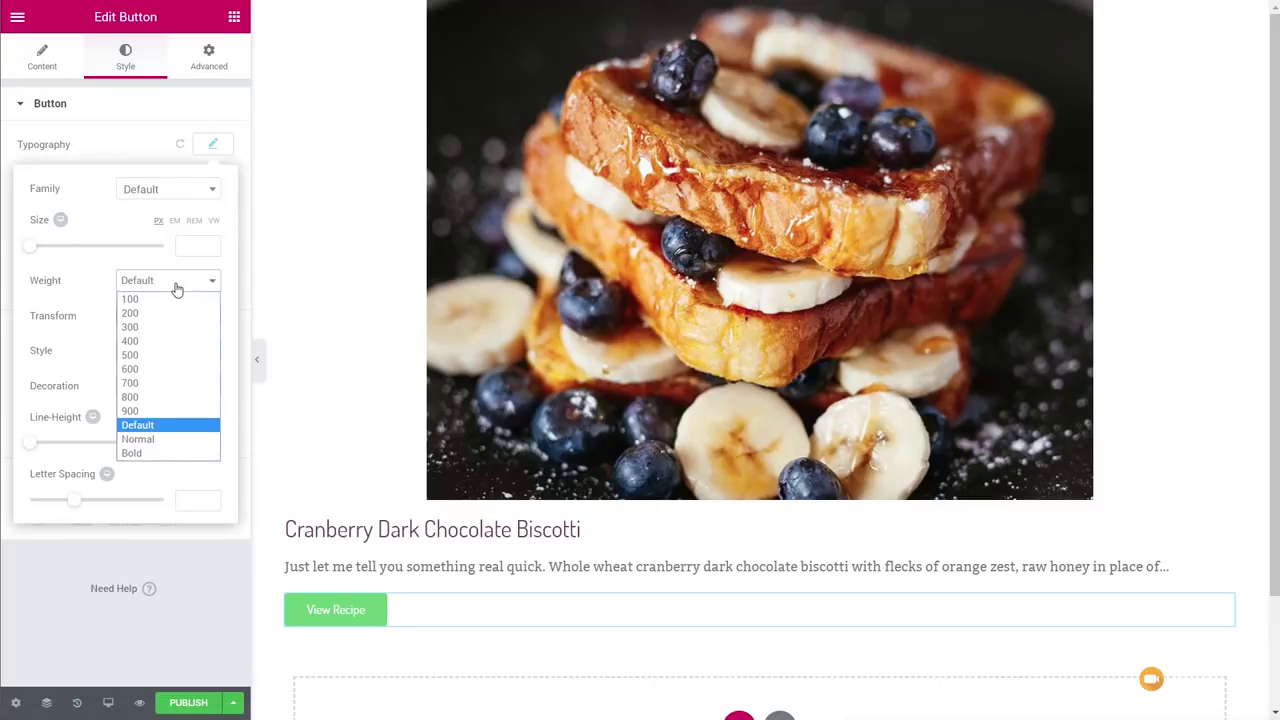
click(156, 368)
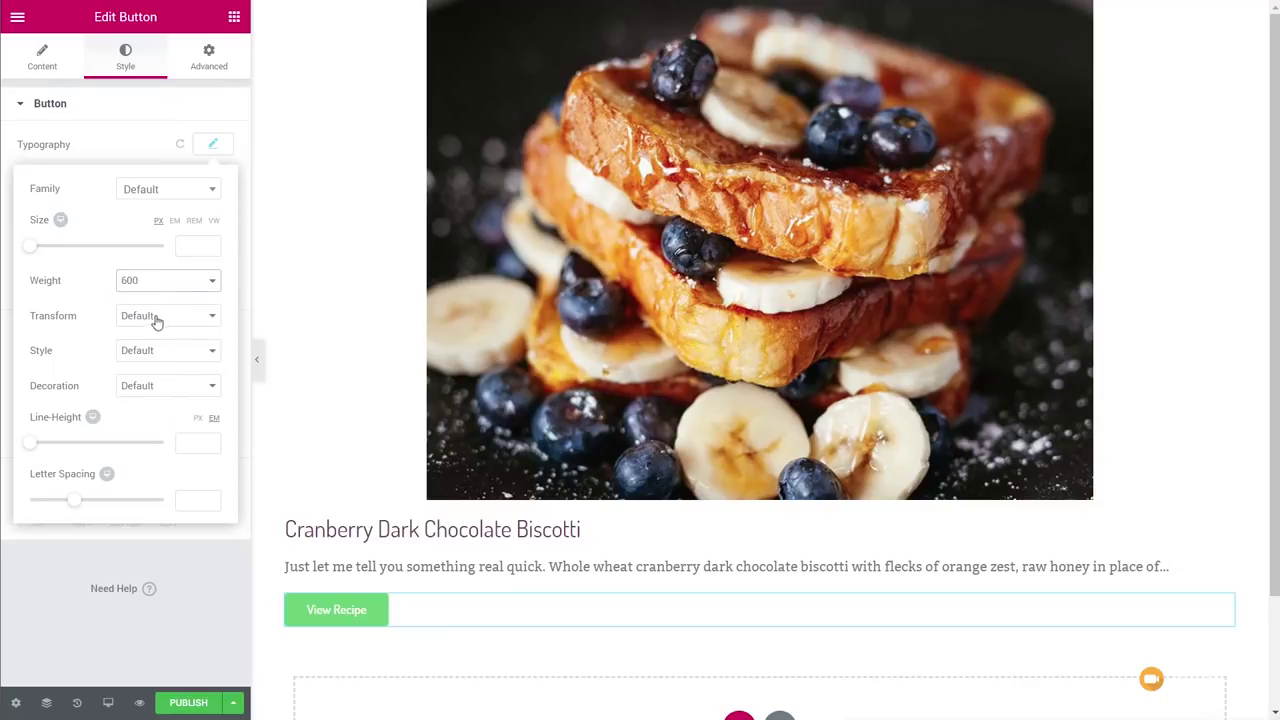
click(157, 318)
click(156, 348)
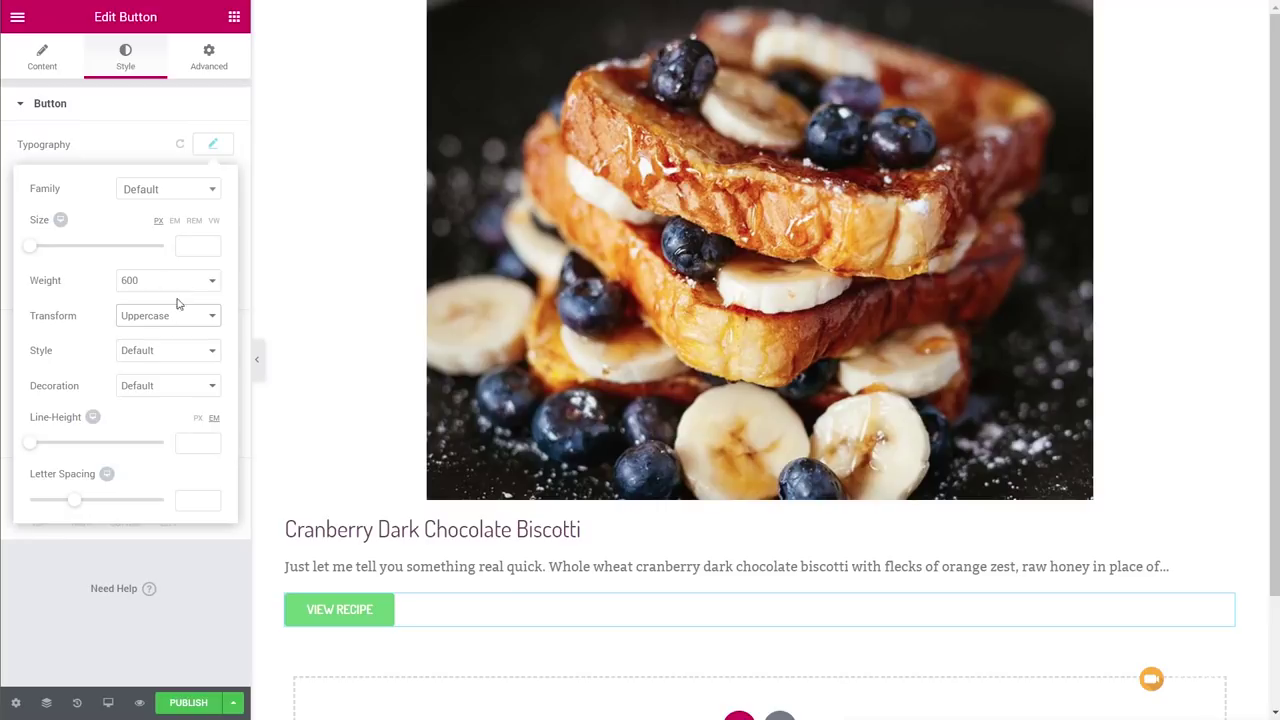
click(218, 150)
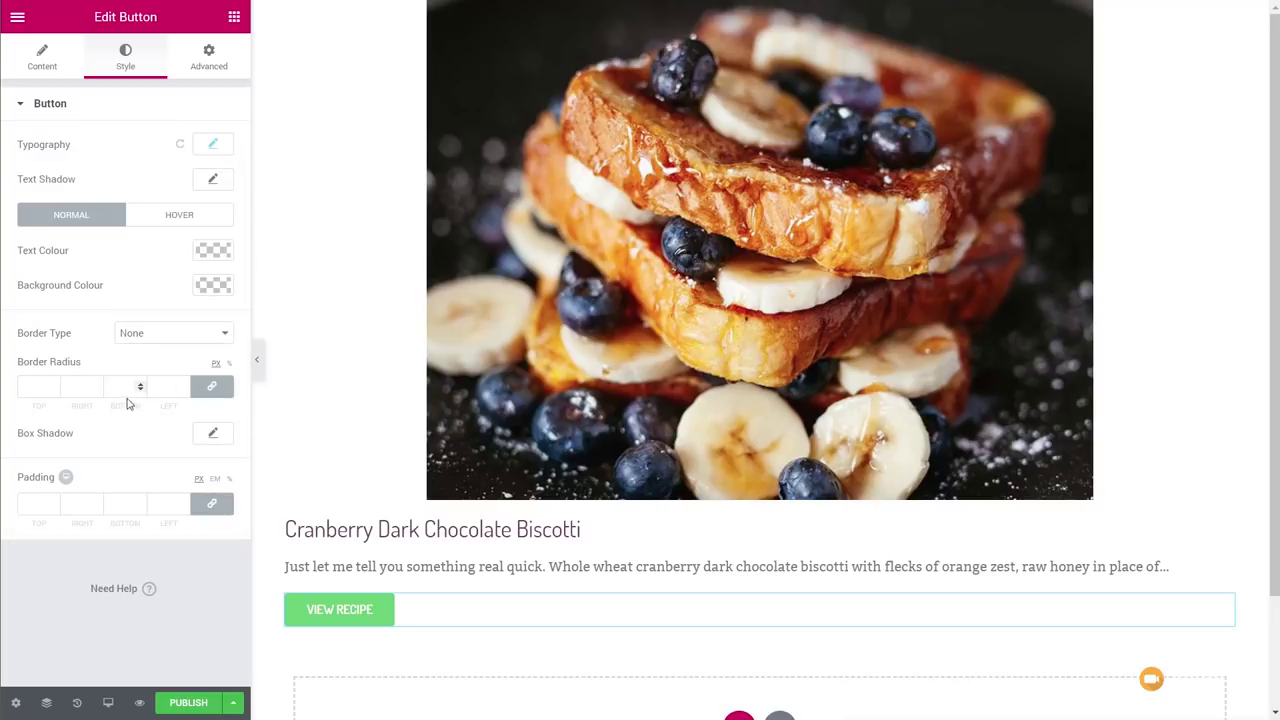
Give the View Recipe button white text and the purple #6c3c5b background colour.
click(214, 252)
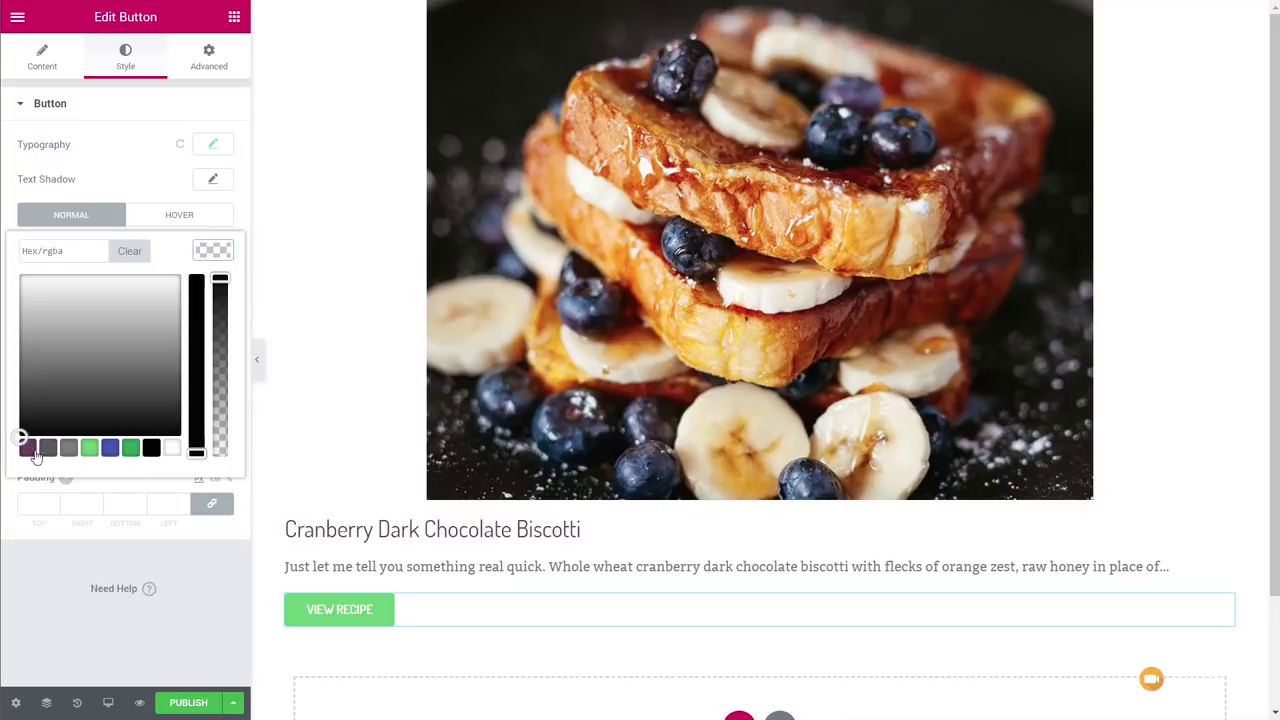
click(172, 448)
click(218, 251)
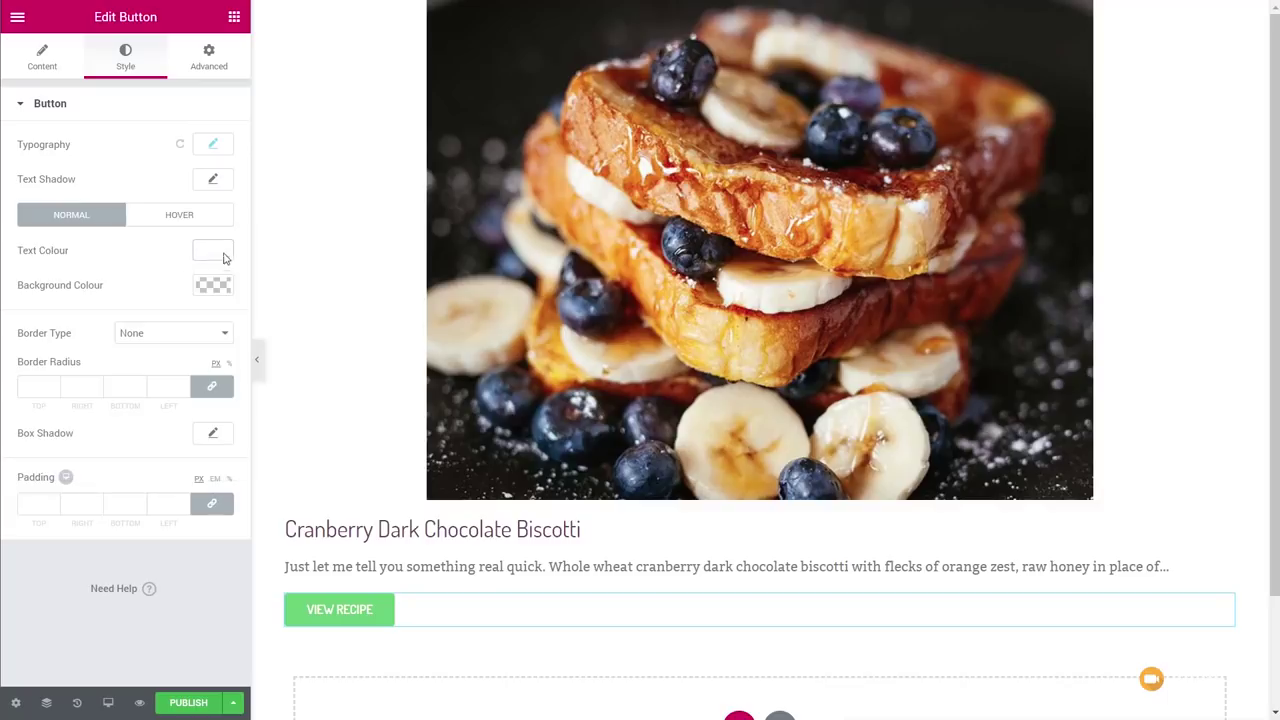
click(212, 286)
click(27, 485)
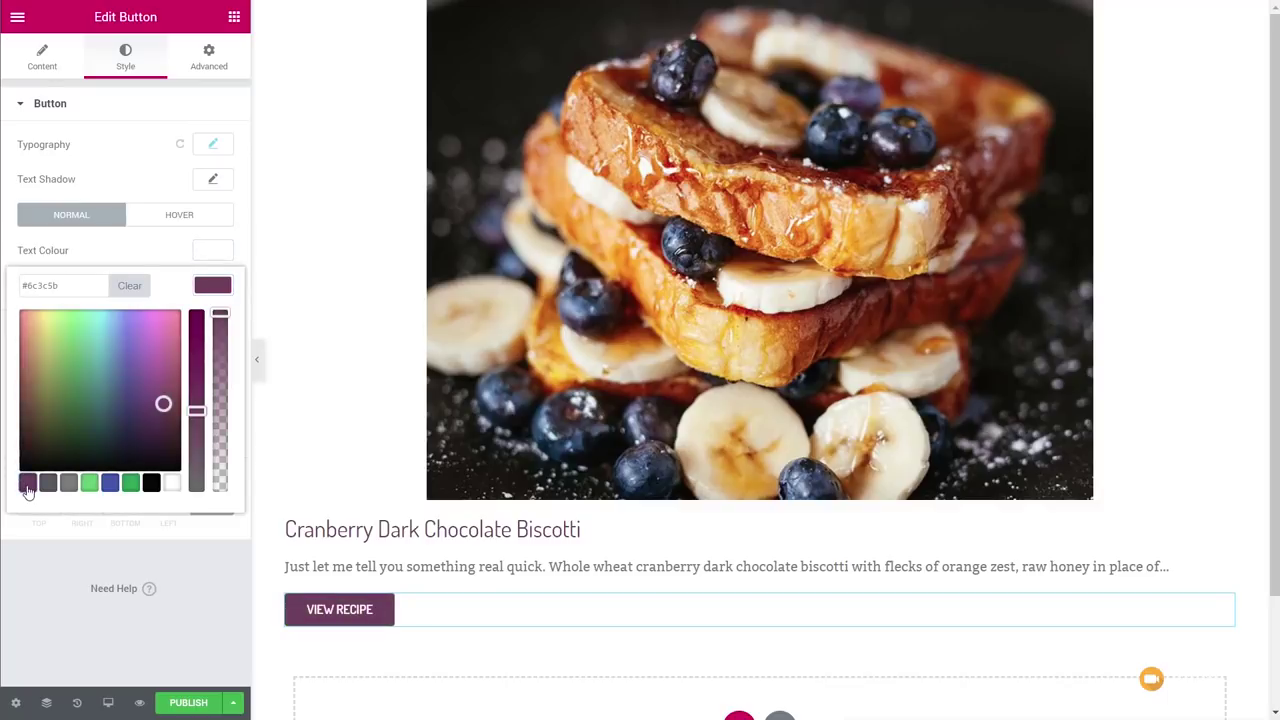
click(211, 287)
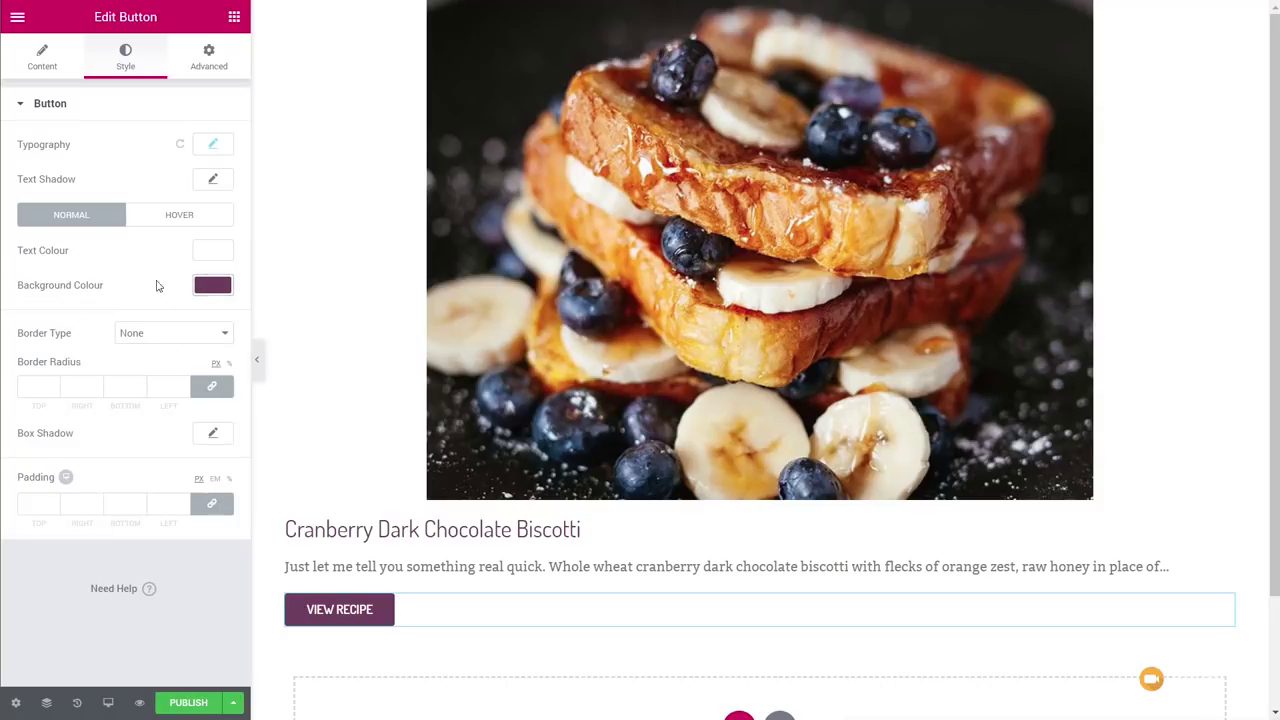
Set the View Recipe button's size to Medium and link it to the dynamic Post URL.
click(44, 60)
click(169, 318)
click(166, 361)
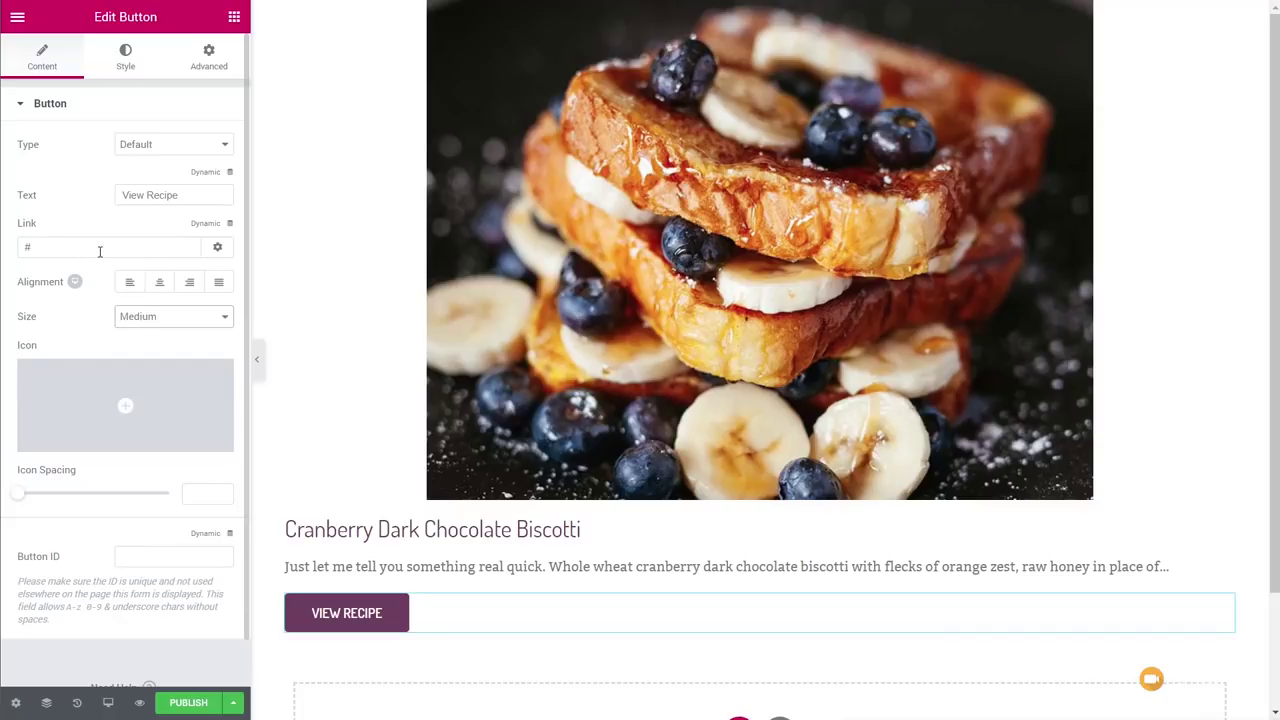
click(230, 226)
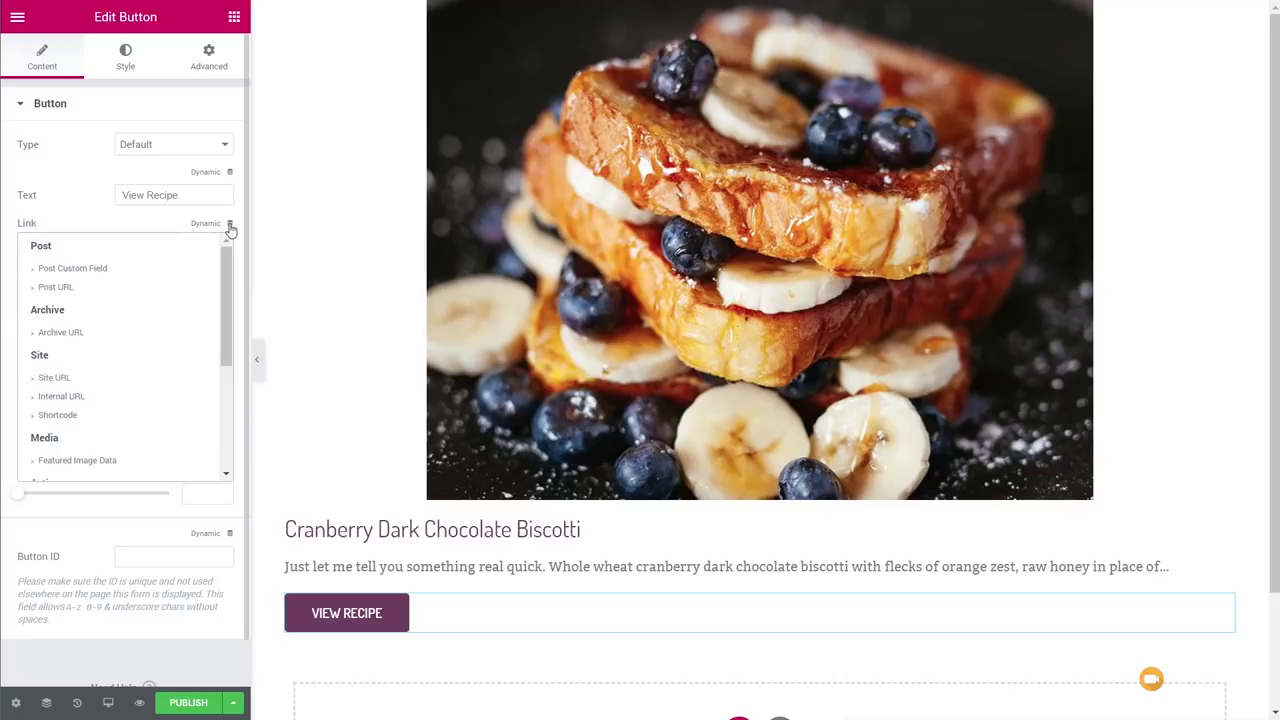
scroll(228, 337, down, 2)
scroll(228, 337, up, 5)
click(83, 288)
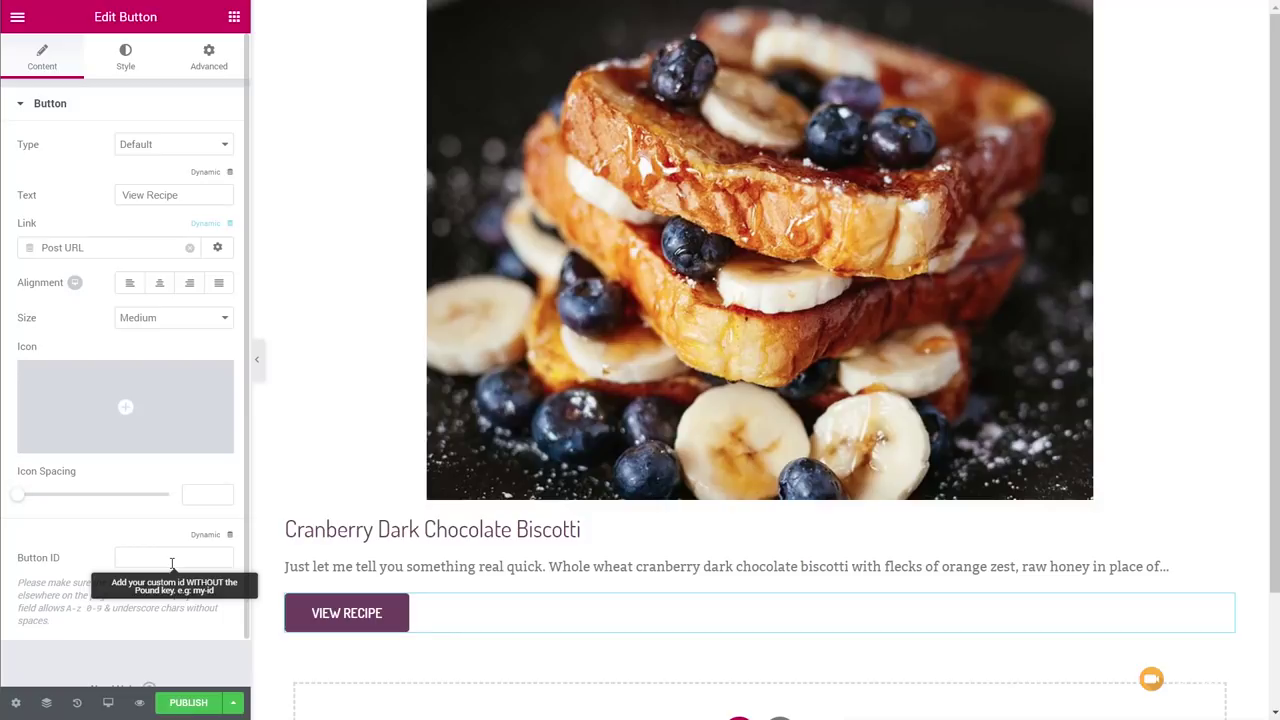
Give the recipe card column a 10 px border radius and a box shadow, and publish the loop template without display conditions.
click(470, 480)
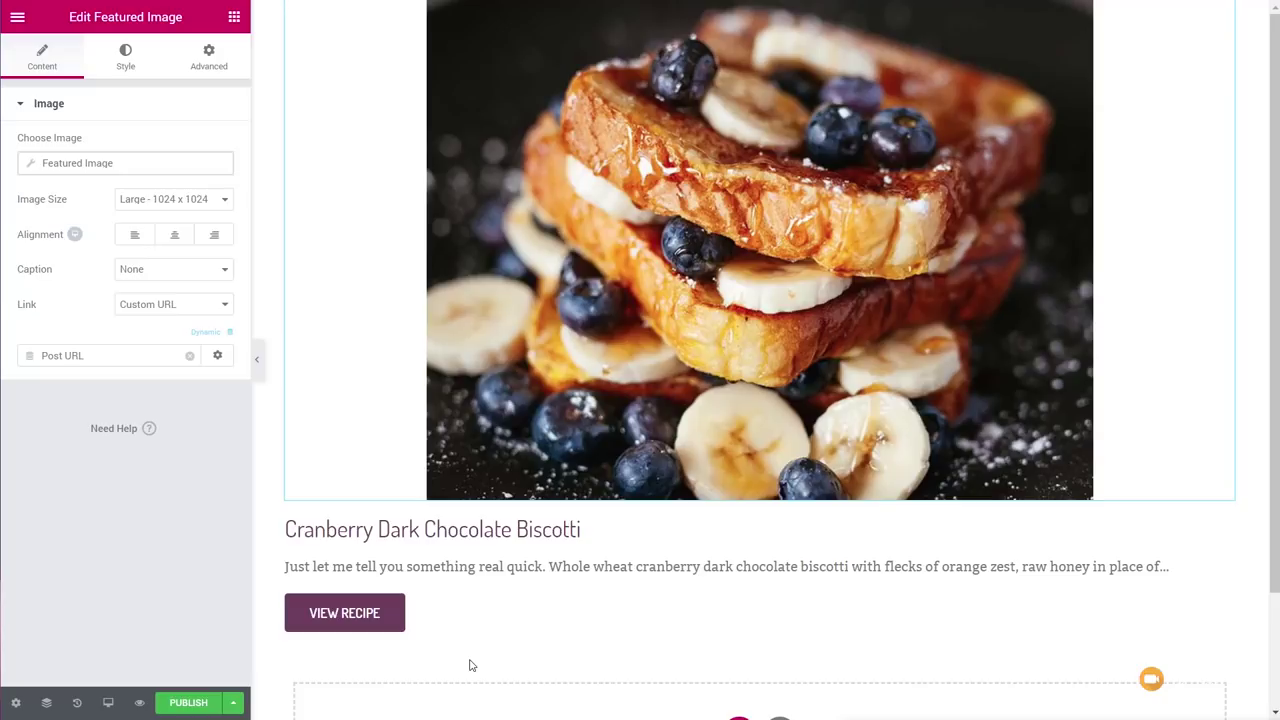
click(472, 665)
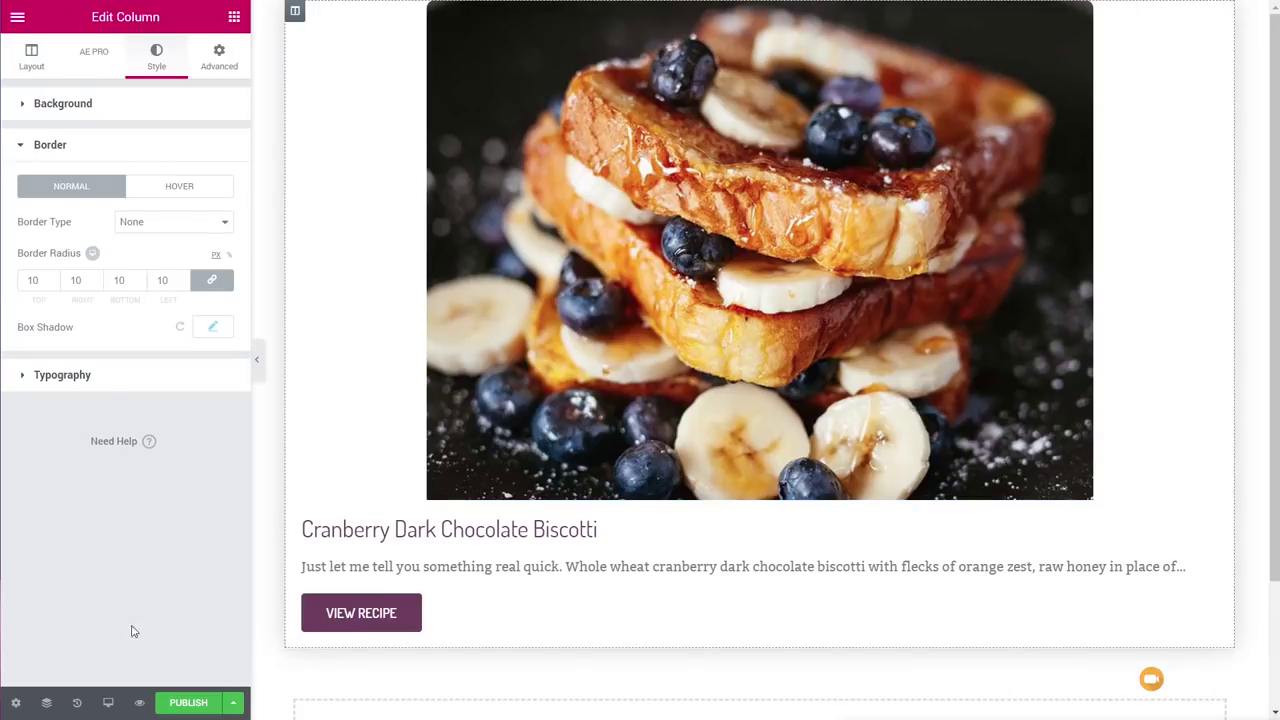
click(187, 703)
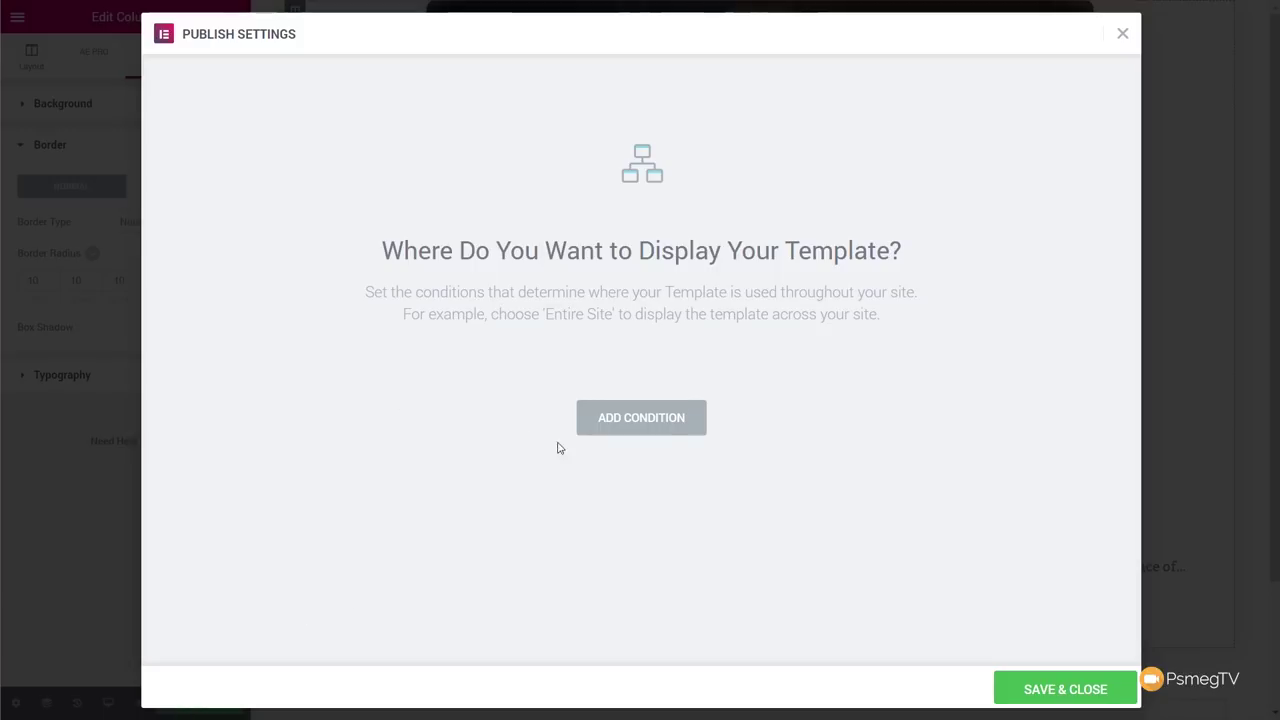
click(1072, 689)
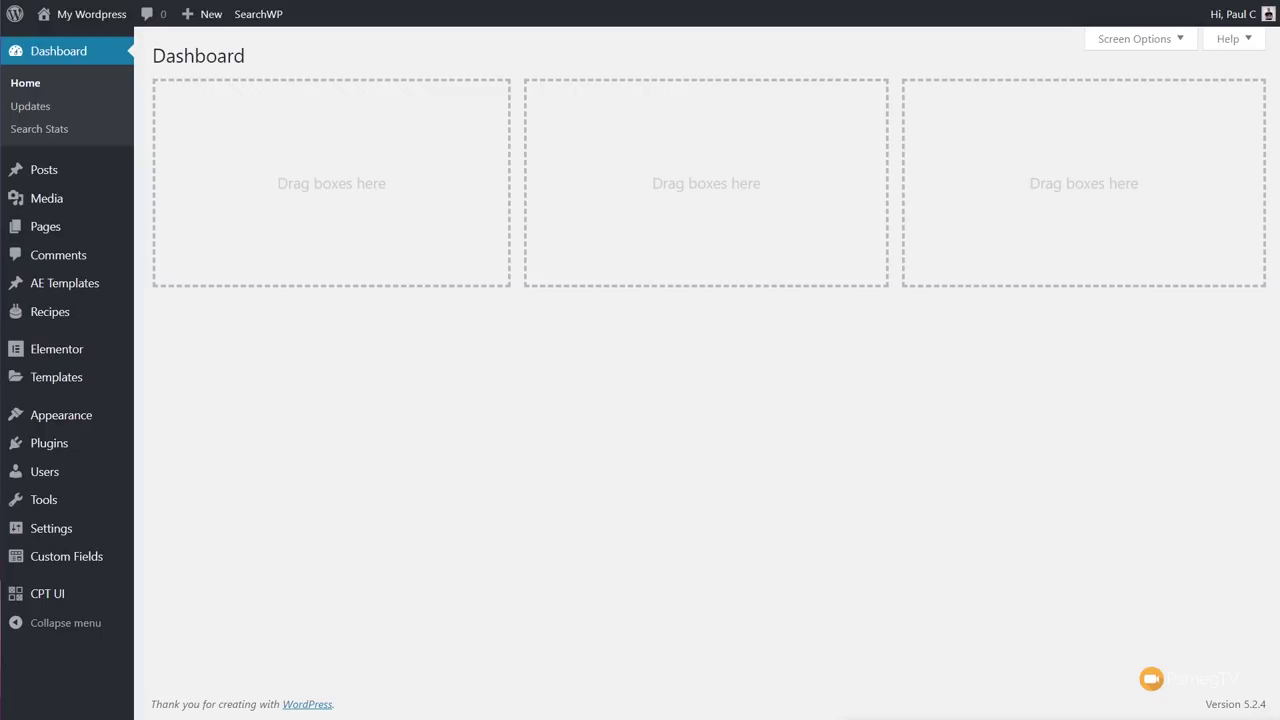
Create a new Archive template named "Default Recipe Archive" in the Theme Builder.
mouse_move(84, 390)
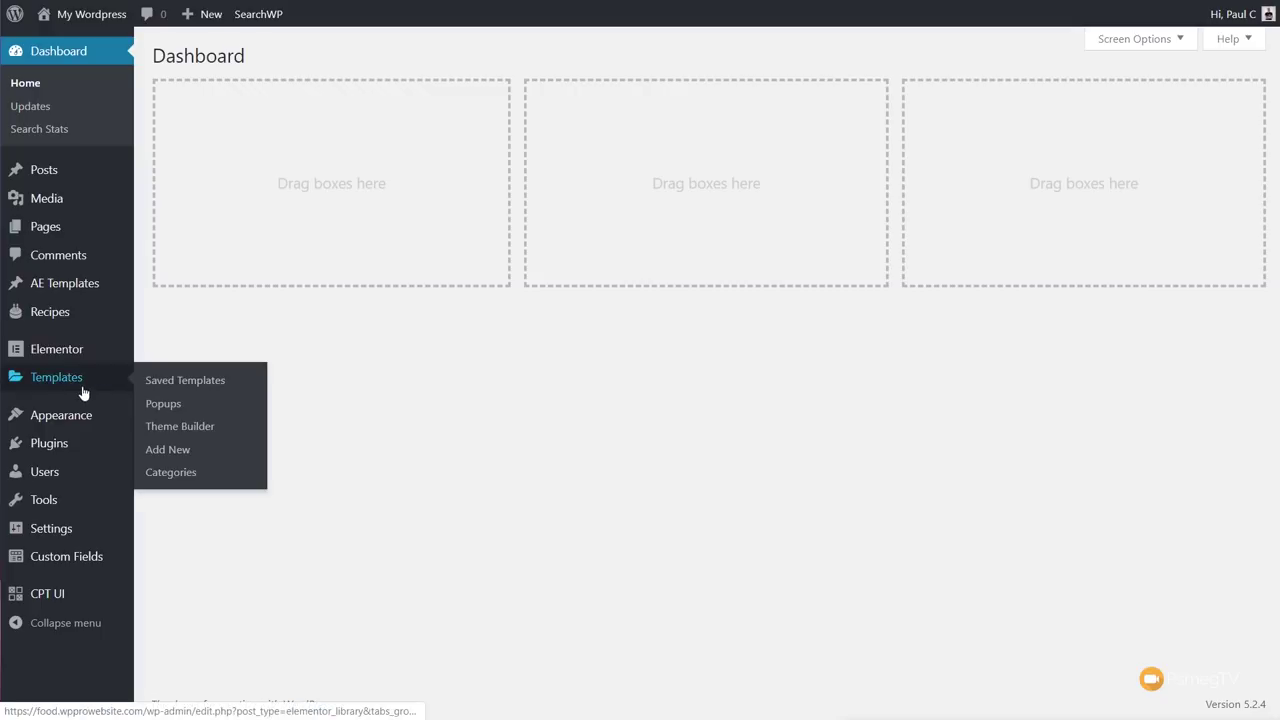
click(180, 426)
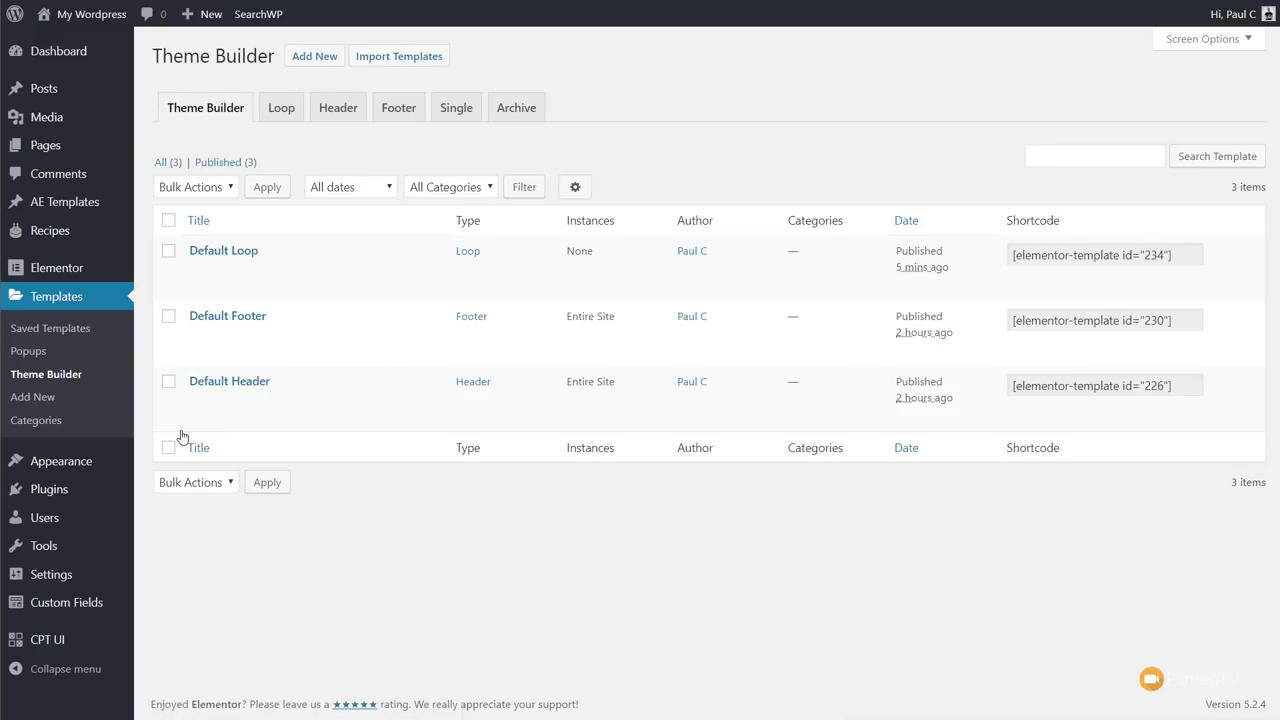
click(514, 113)
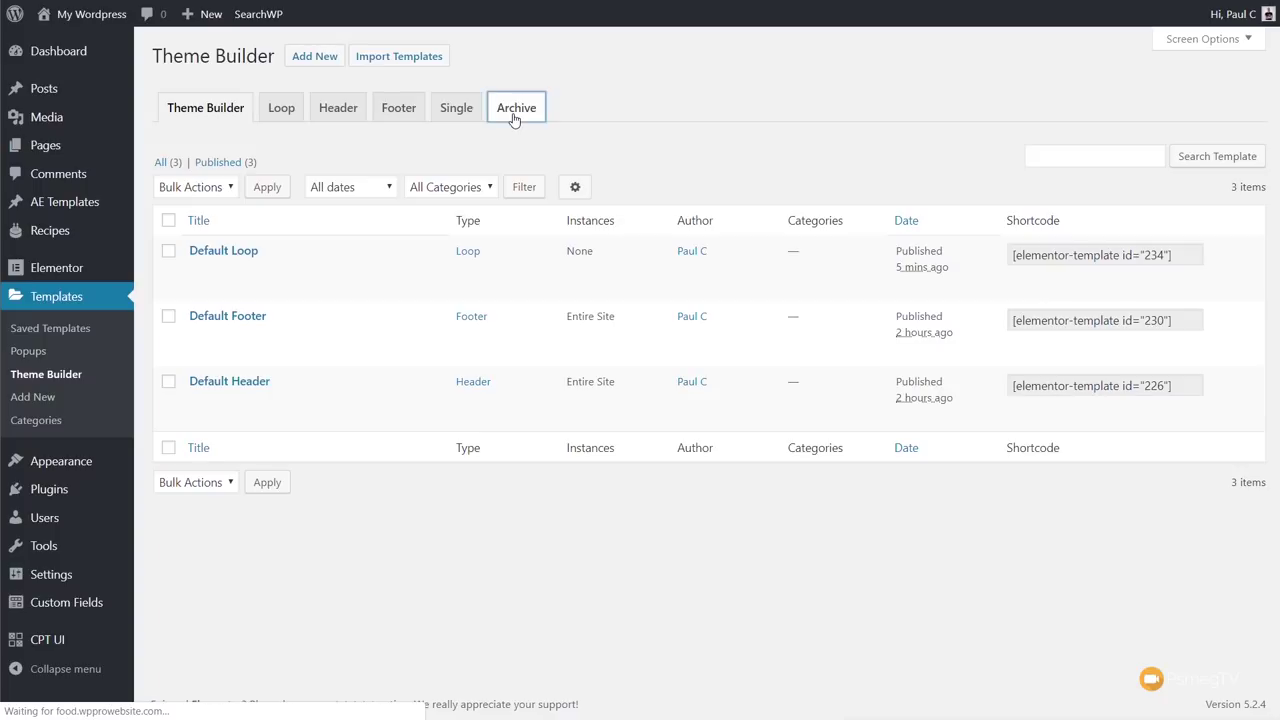
click(702, 438)
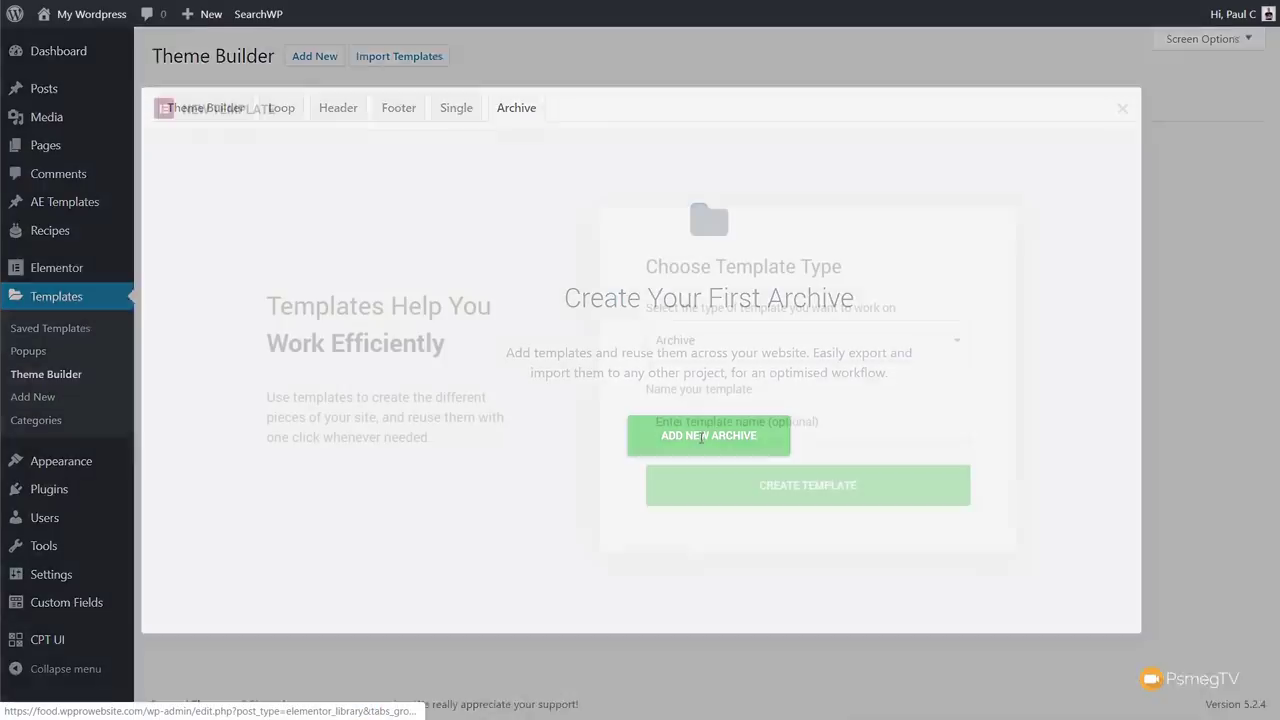
click(733, 423)
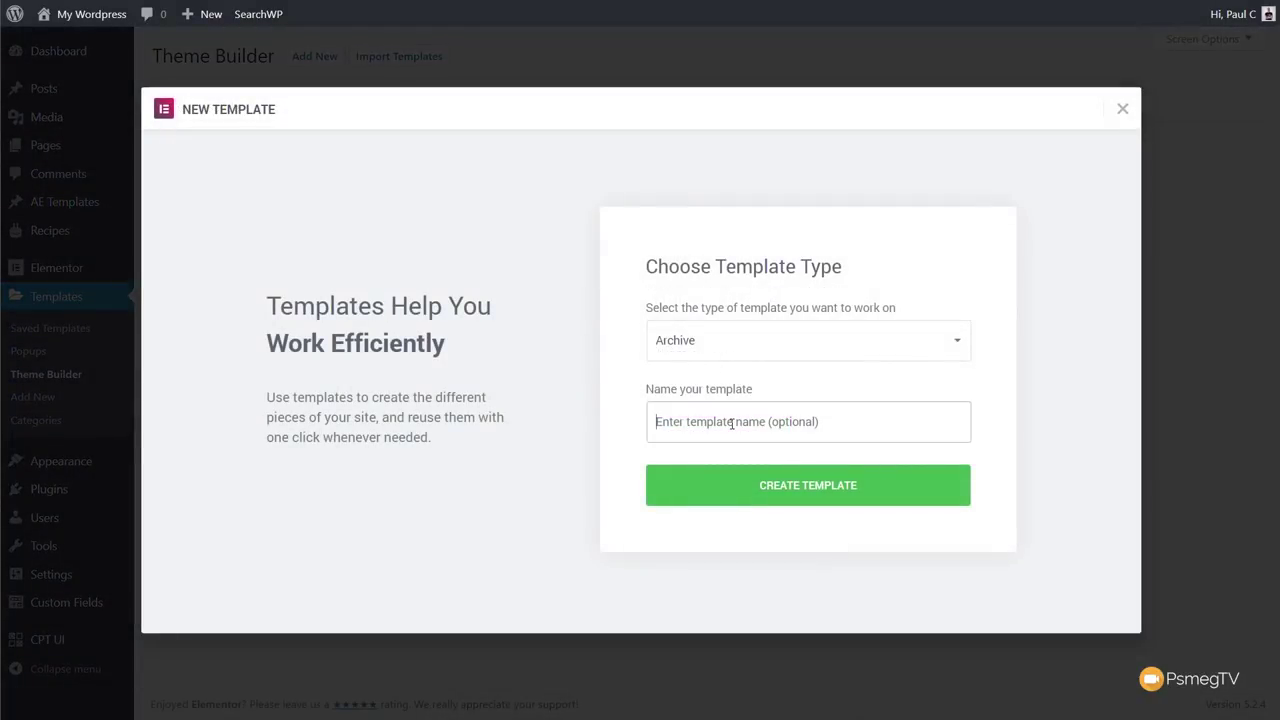
text(Default R)
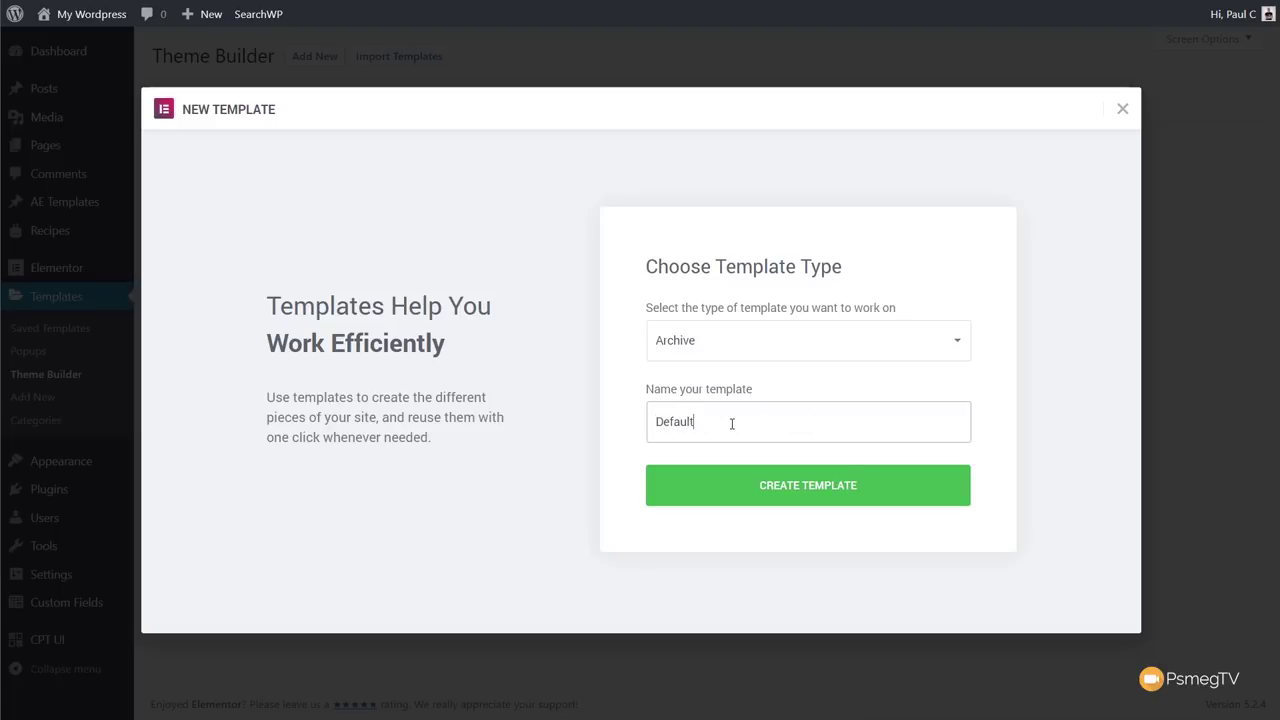
text(ecipe Archive)
click(794, 497)
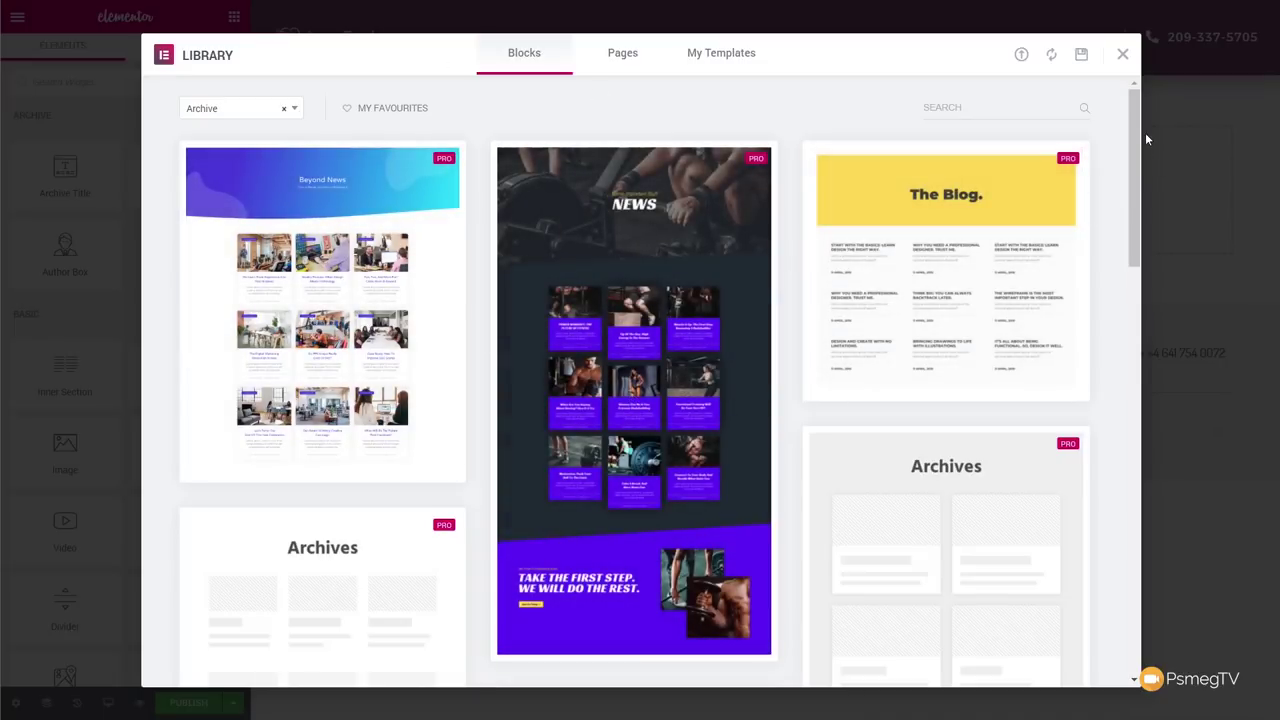
Dismiss the template library and add a two-column section with a wide first column and a narrow second column.
click(1122, 54)
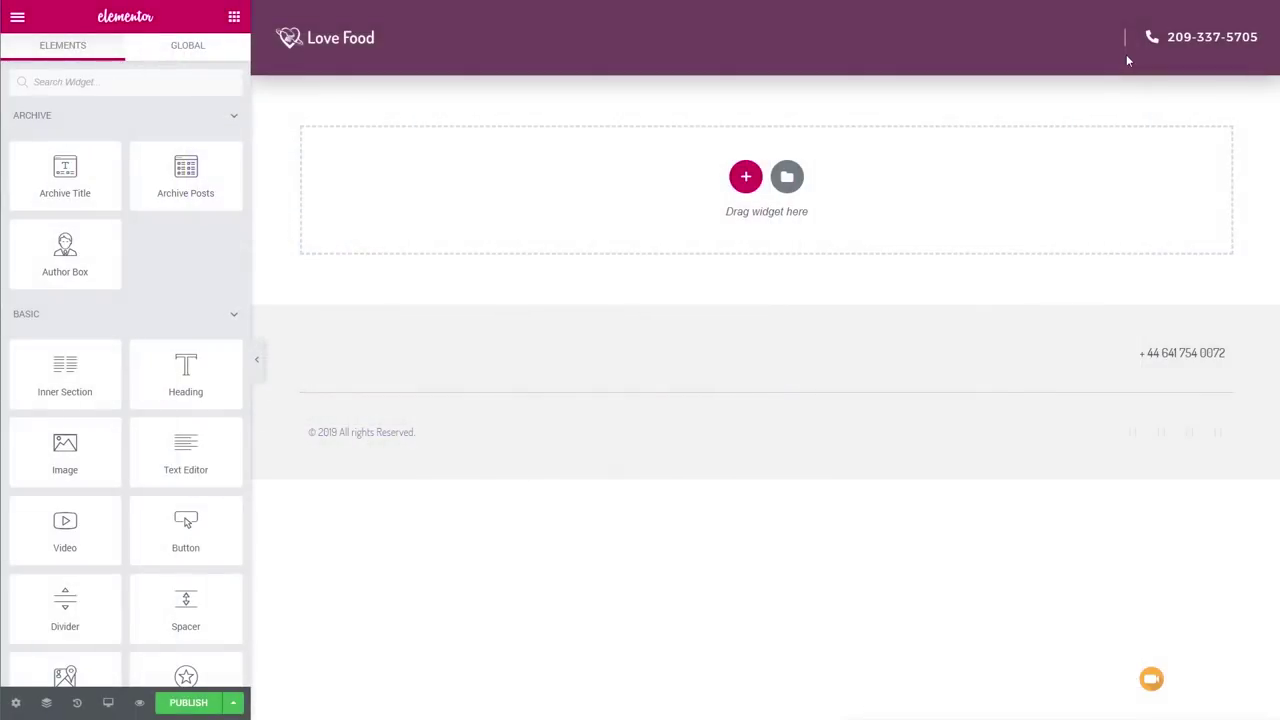
click(745, 176)
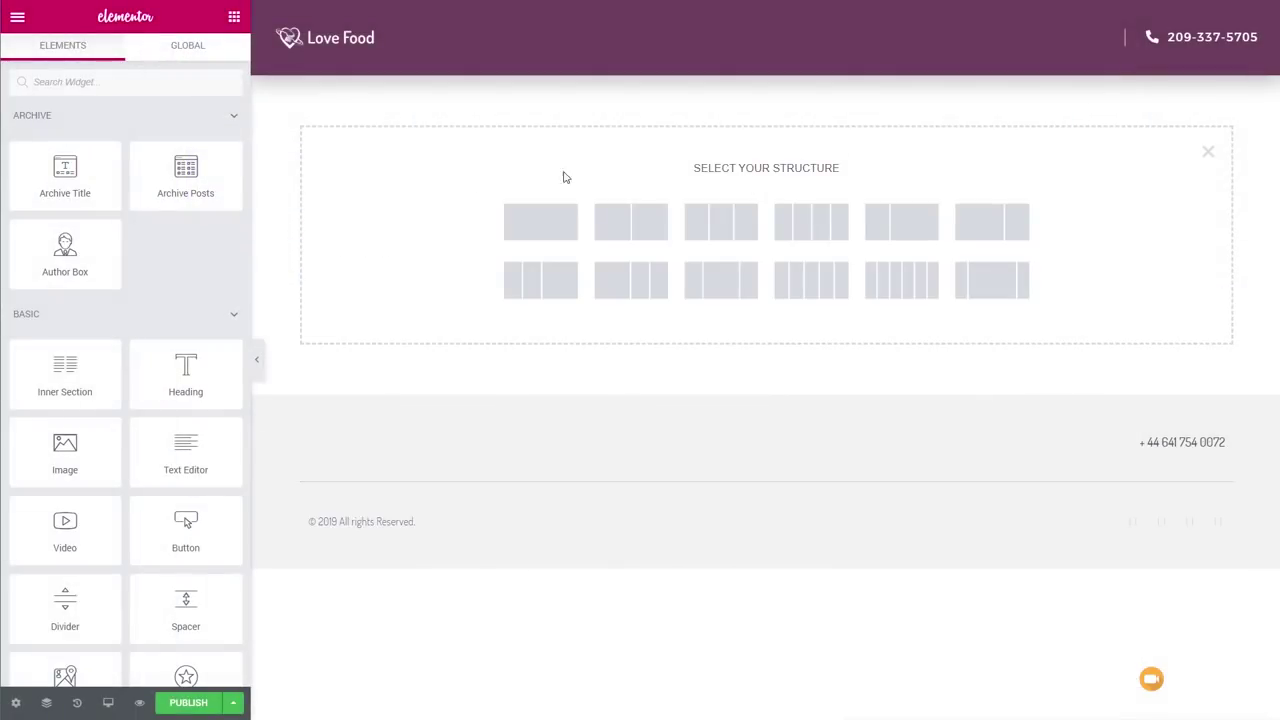
click(994, 223)
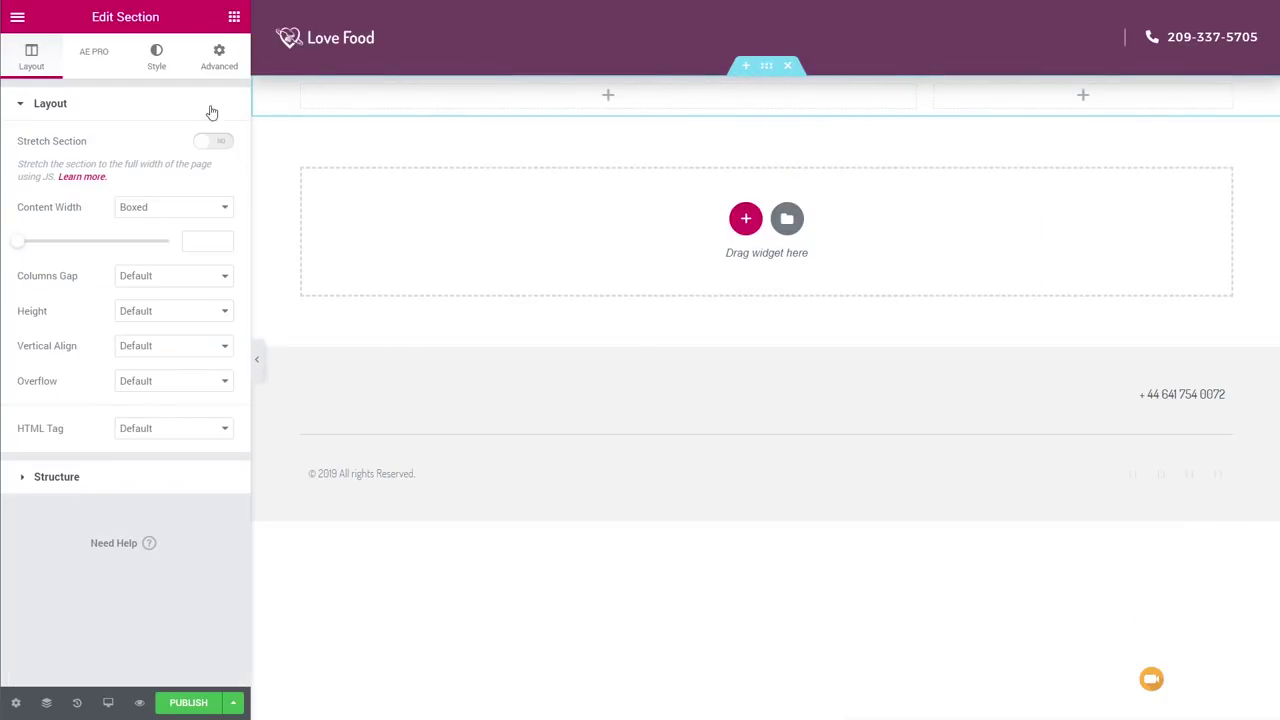
Set the new section's top and bottom padding to 50 px each, with the sides unlinked at 0.
click(219, 58)
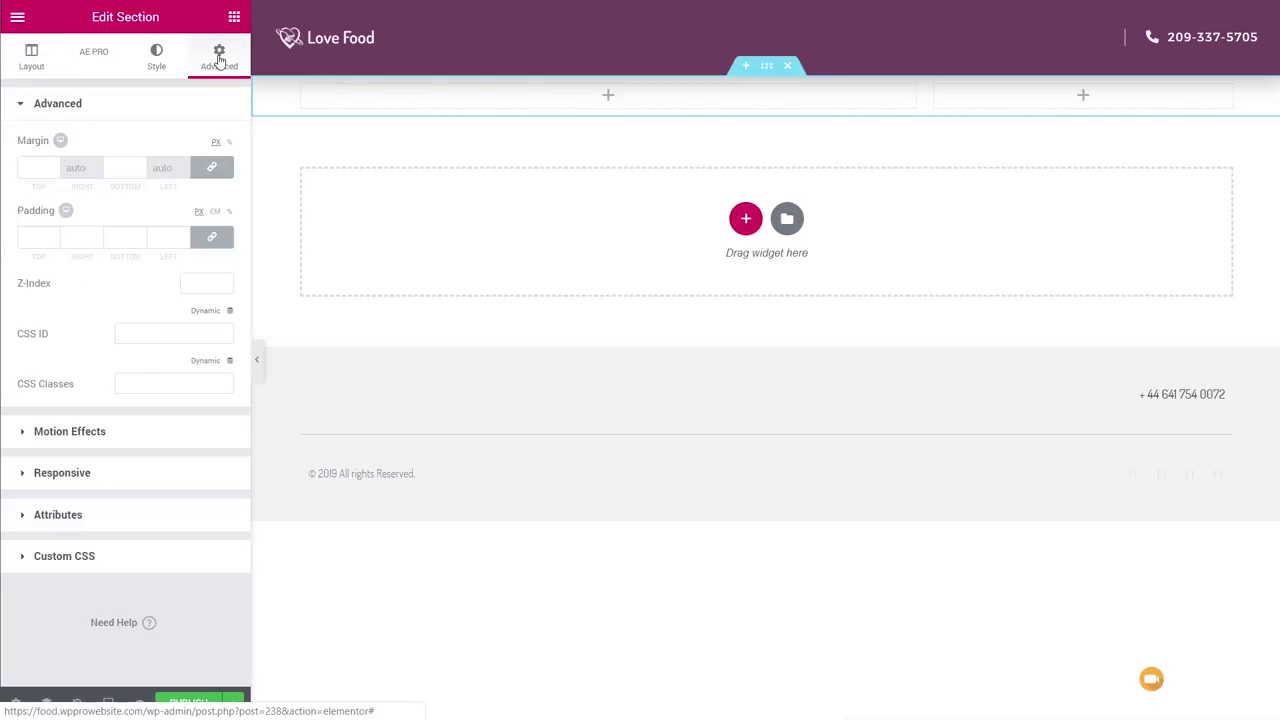
click(28, 238)
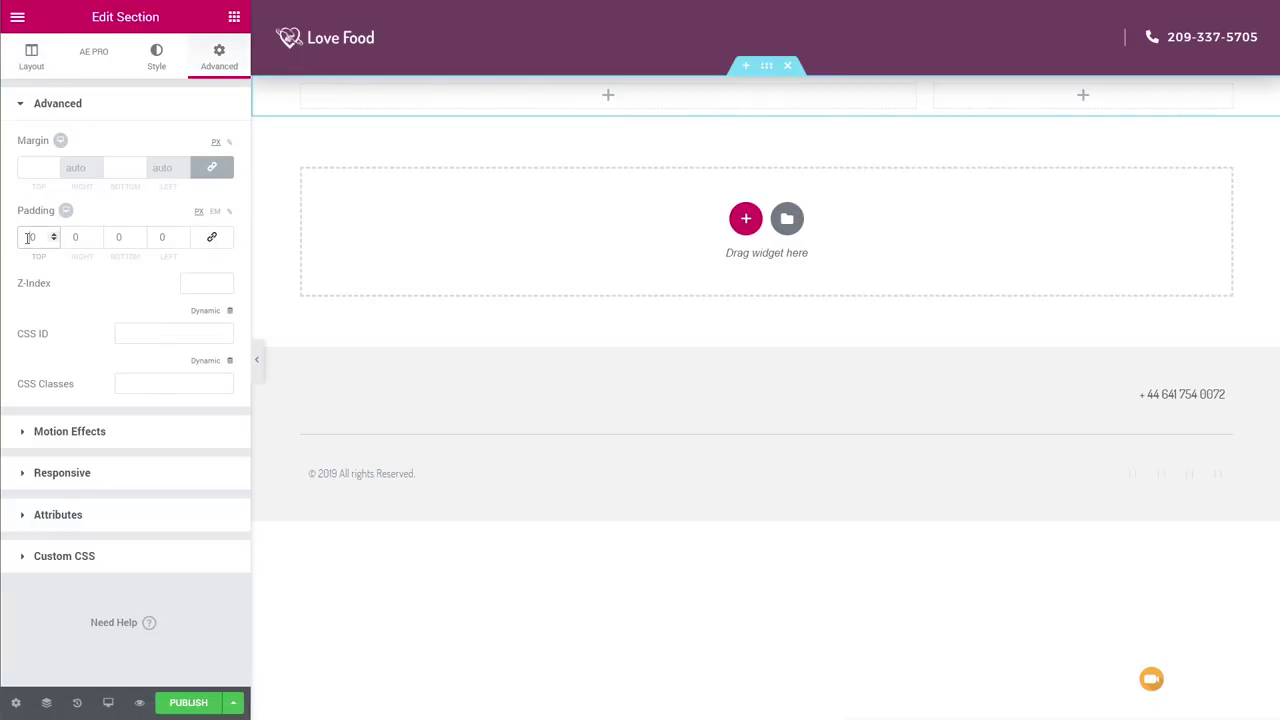
text(5)
click(118, 237)
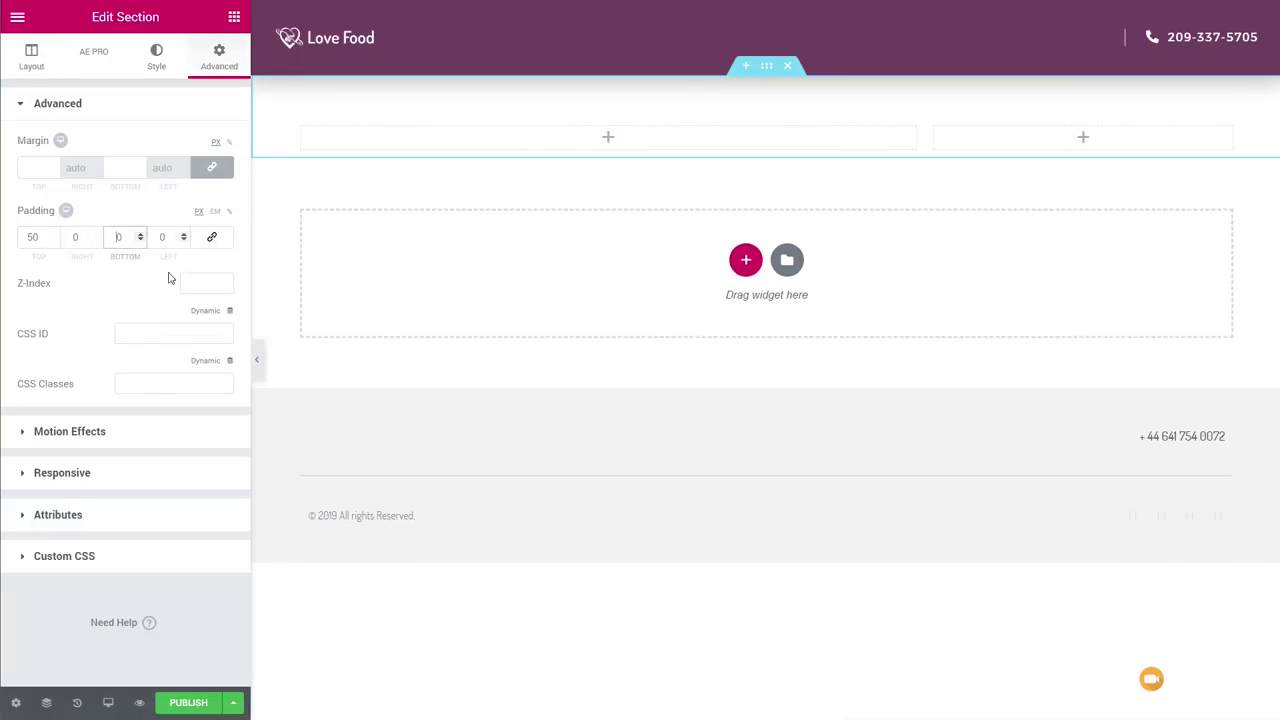
text(5)
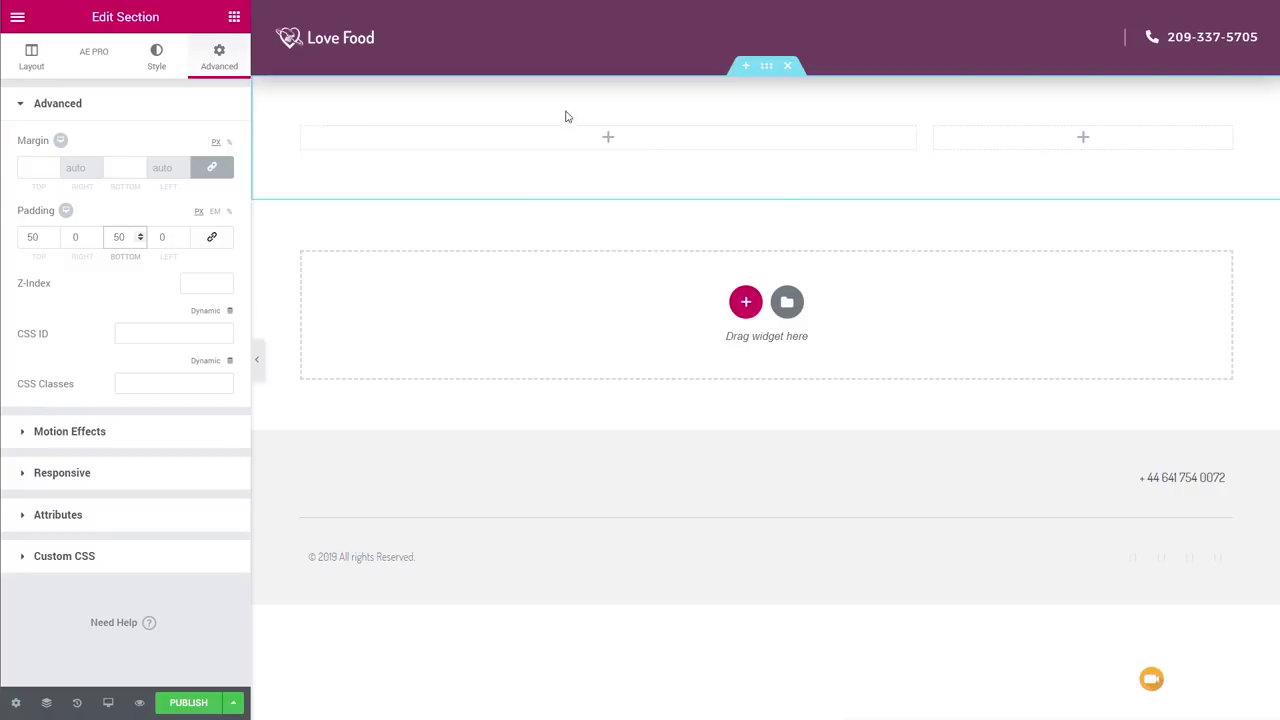
Add an Archive Posts widget to the wide column, using the Custom skin and the Default Loop template.
click(234, 18)
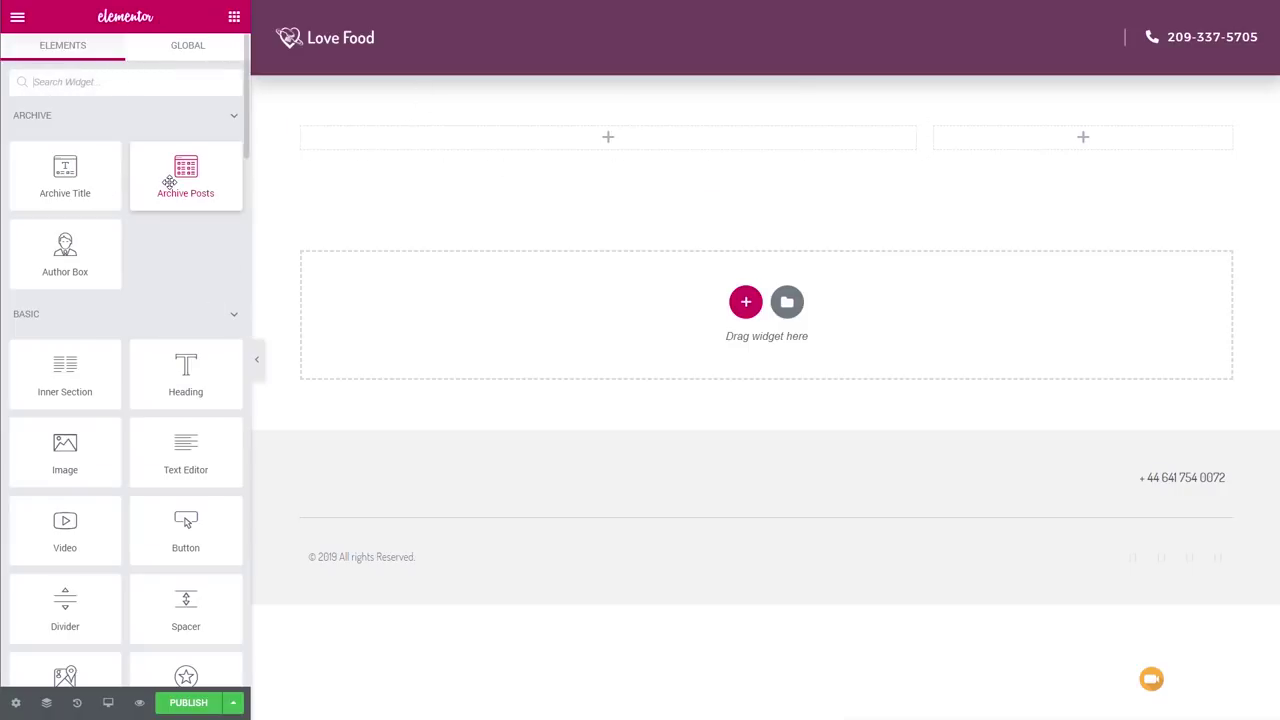
drag(169, 183, 370, 149)
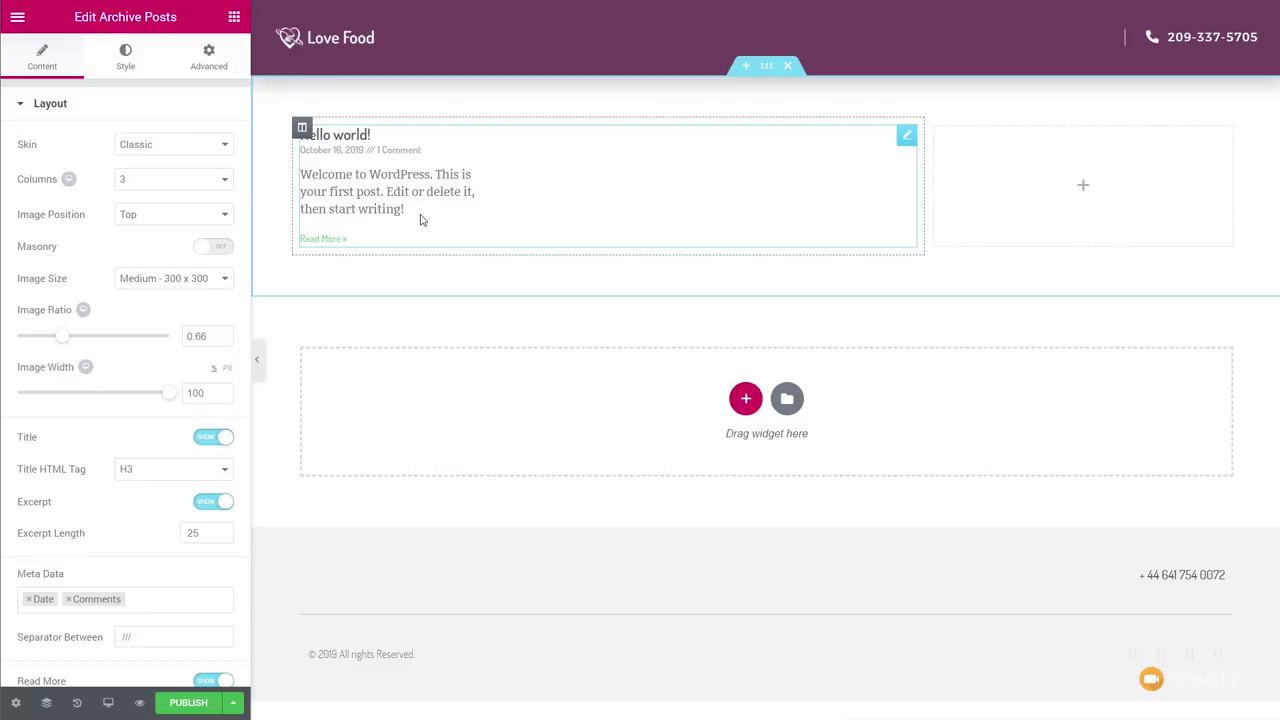
click(201, 149)
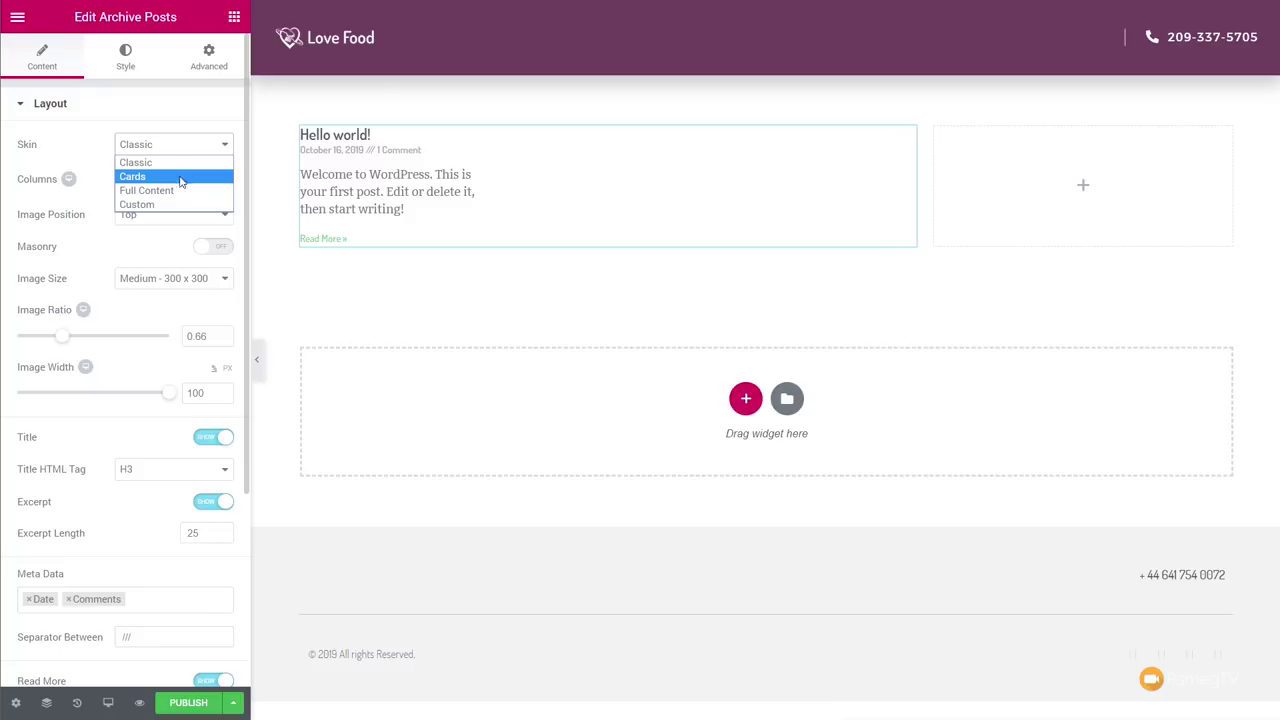
click(172, 205)
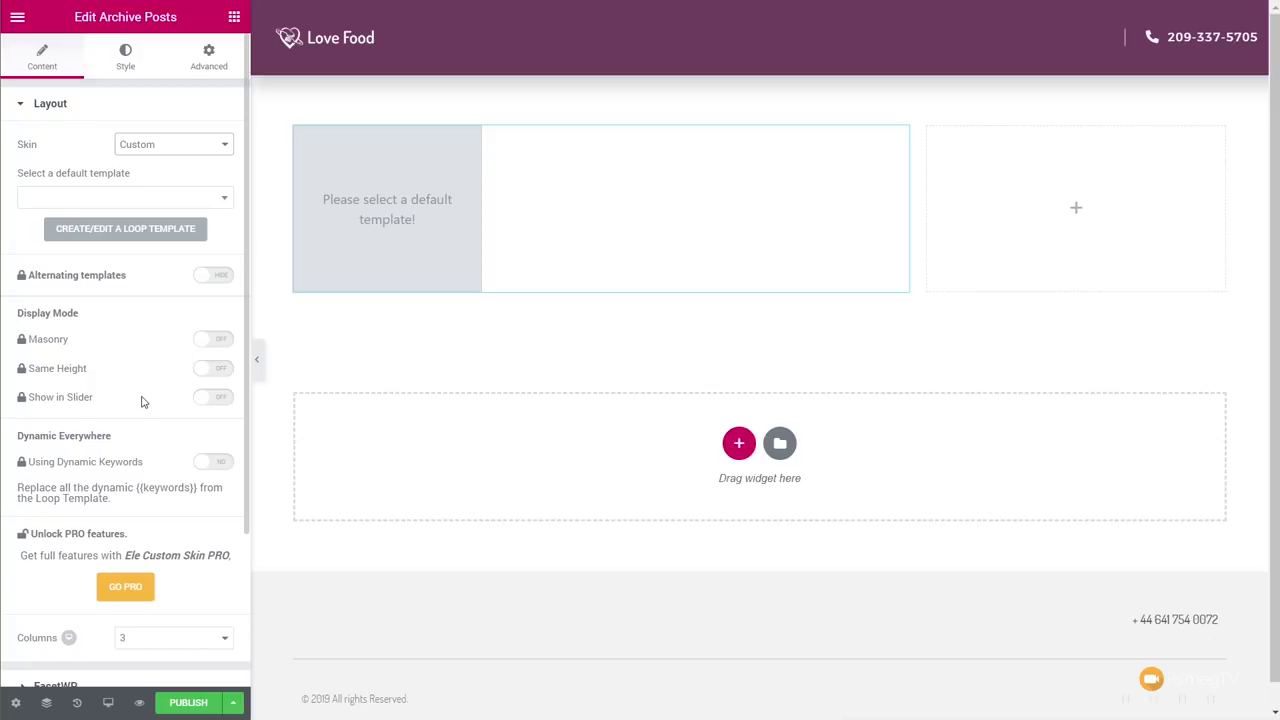
click(91, 201)
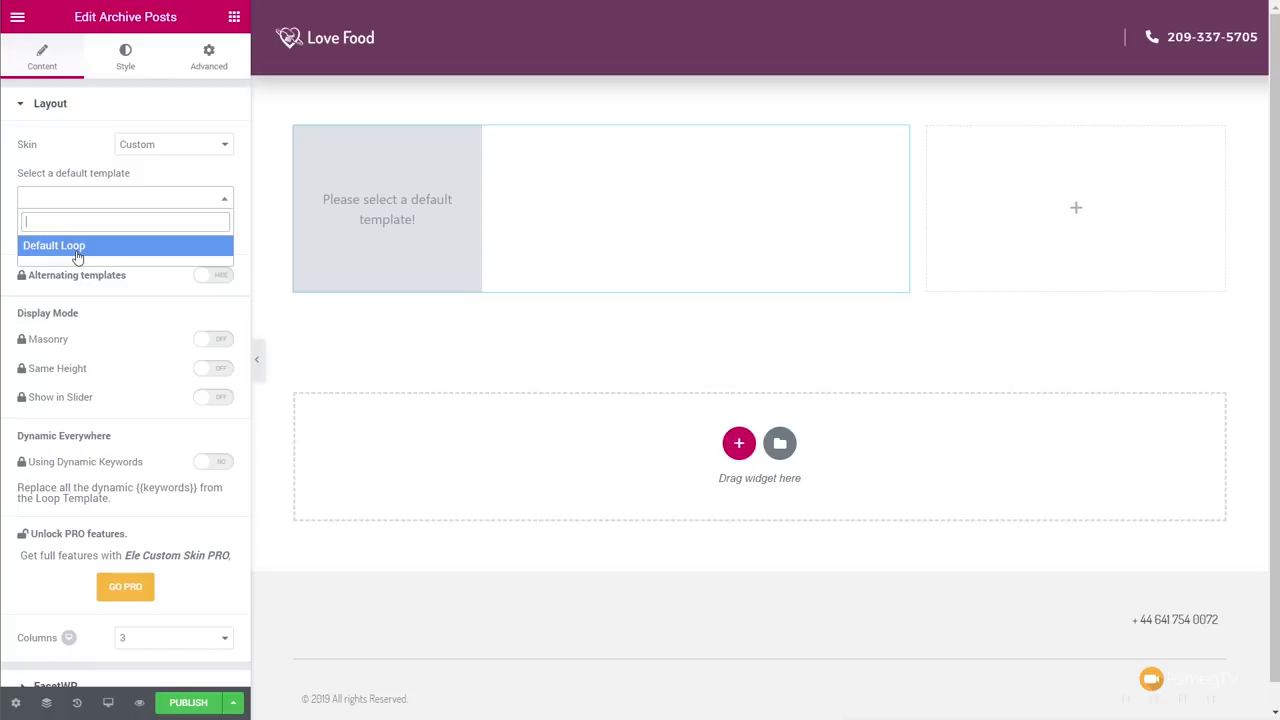
click(77, 250)
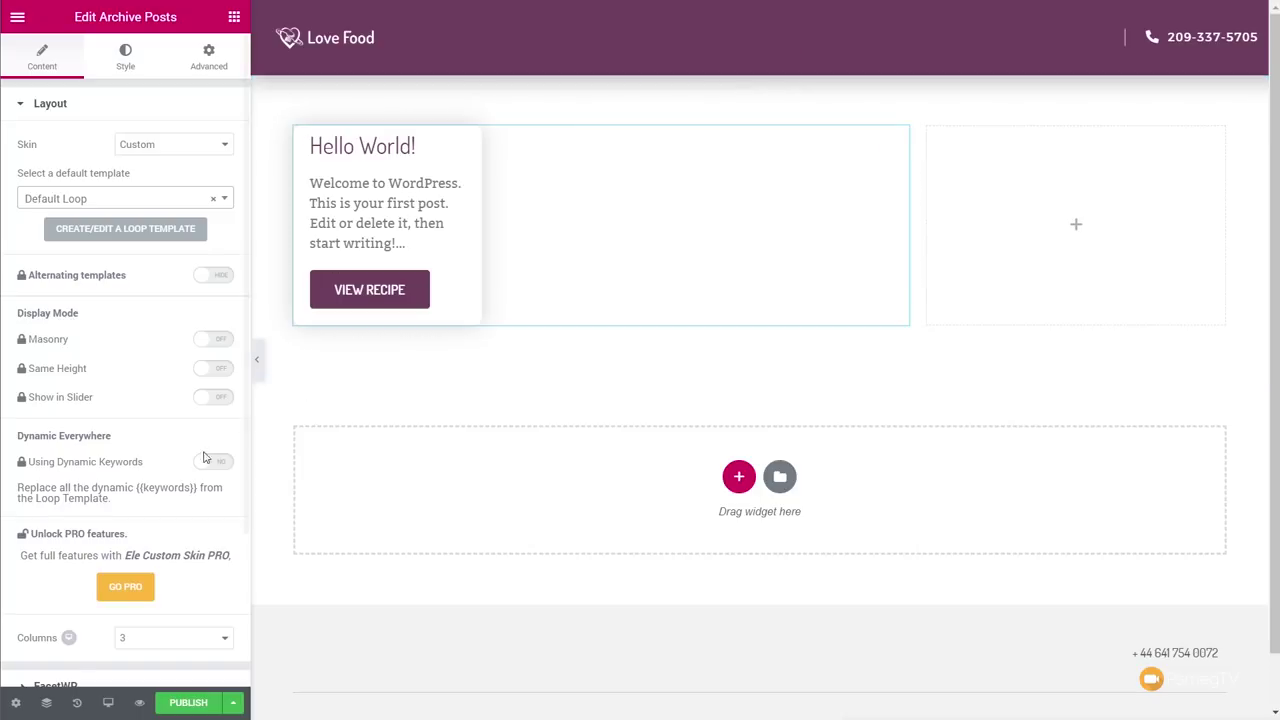
Set the Archive Posts widget to display its cards in 2 columns.
scroll(177, 480, down, 1)
click(173, 529)
click(176, 560)
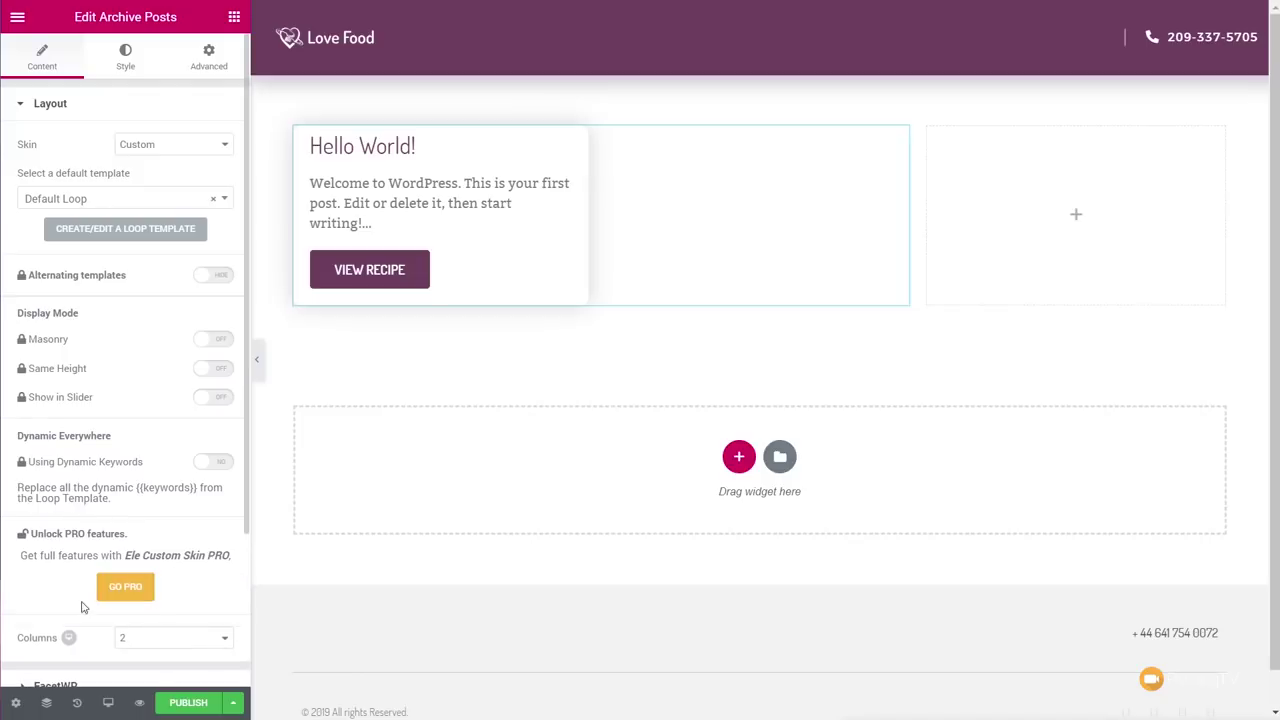
Set the archive template to preview dynamic content as Recipes Archive, apply it and look through the recipe cards.
click(16, 704)
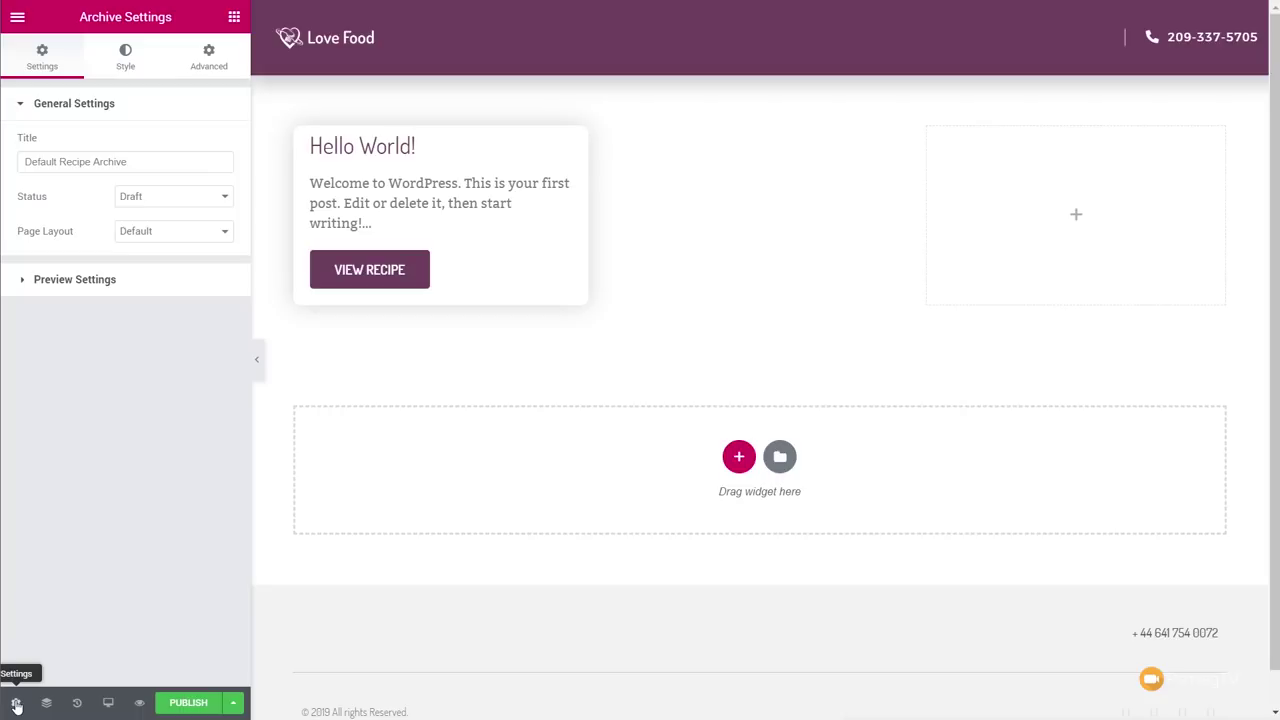
click(83, 285)
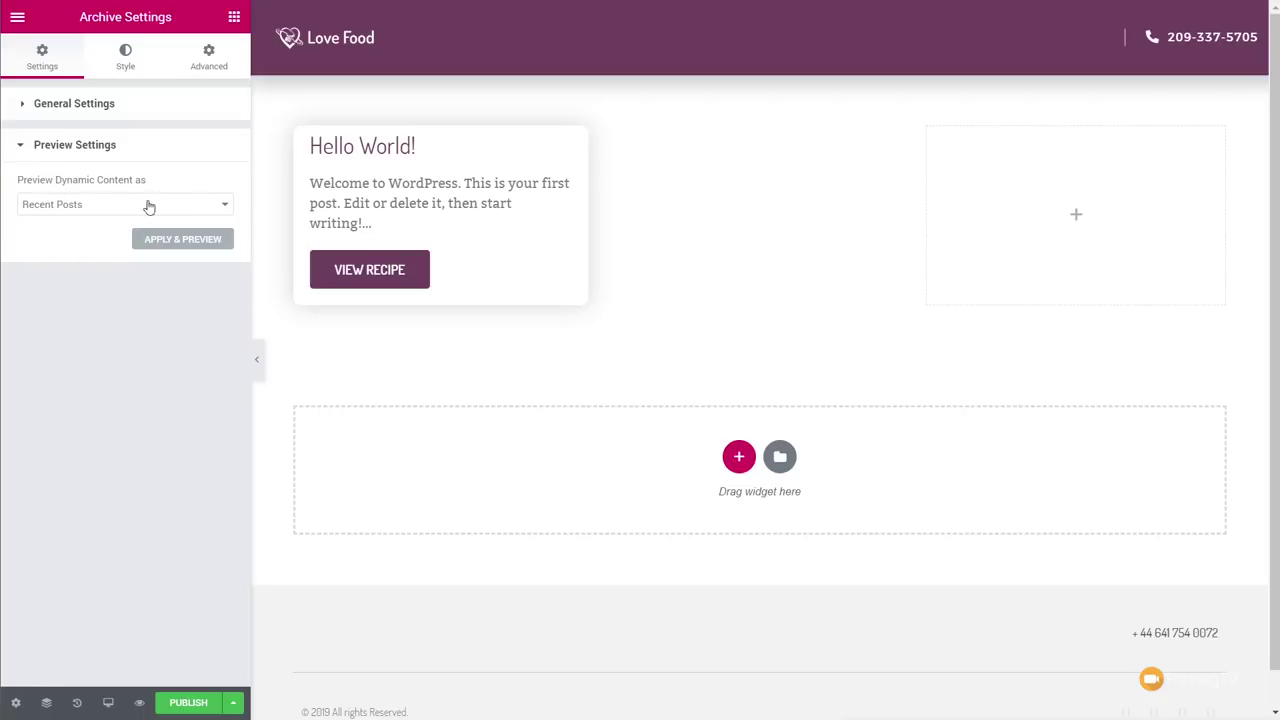
click(118, 206)
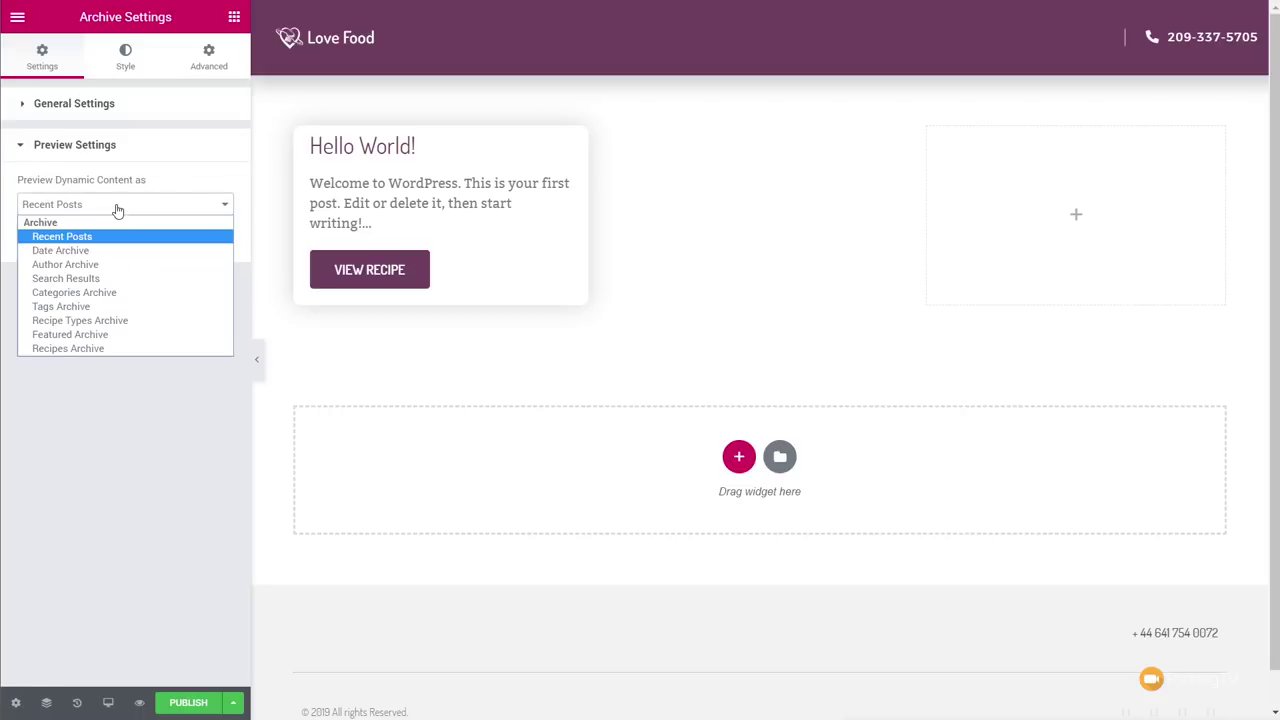
click(68, 348)
click(197, 247)
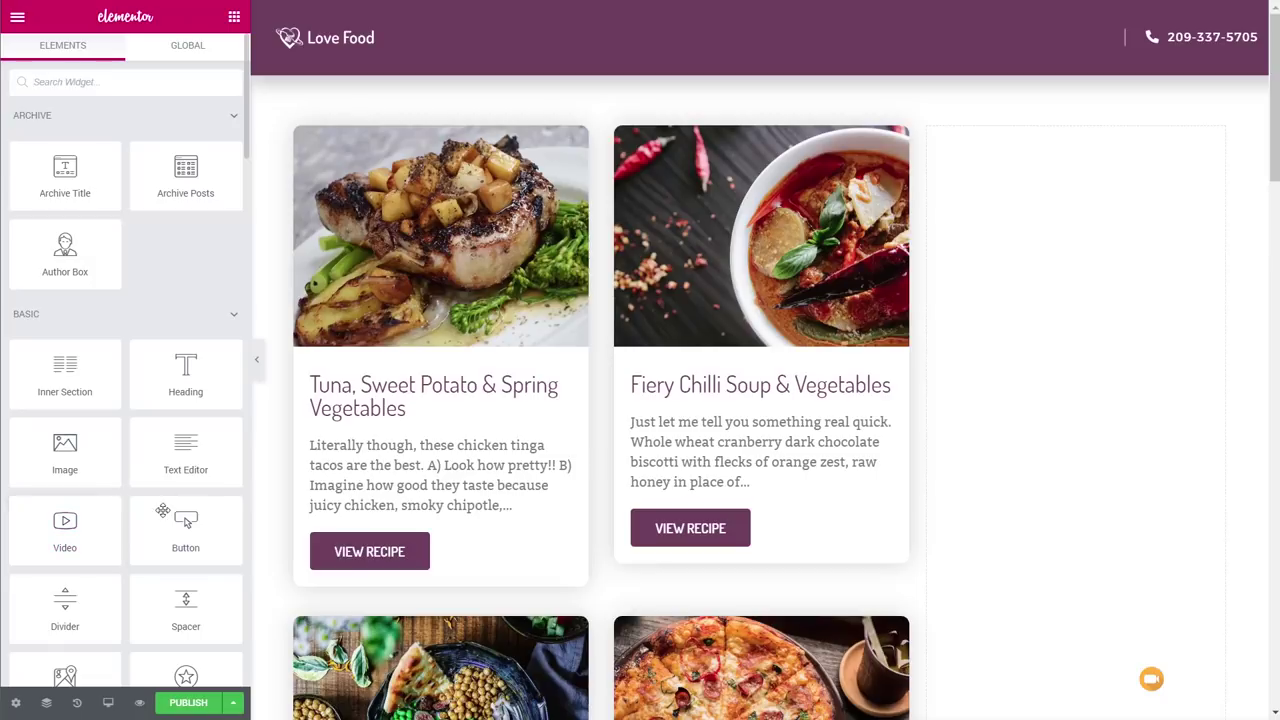
scroll(697, 415, down, 1)
scroll(697, 415, down, 10)
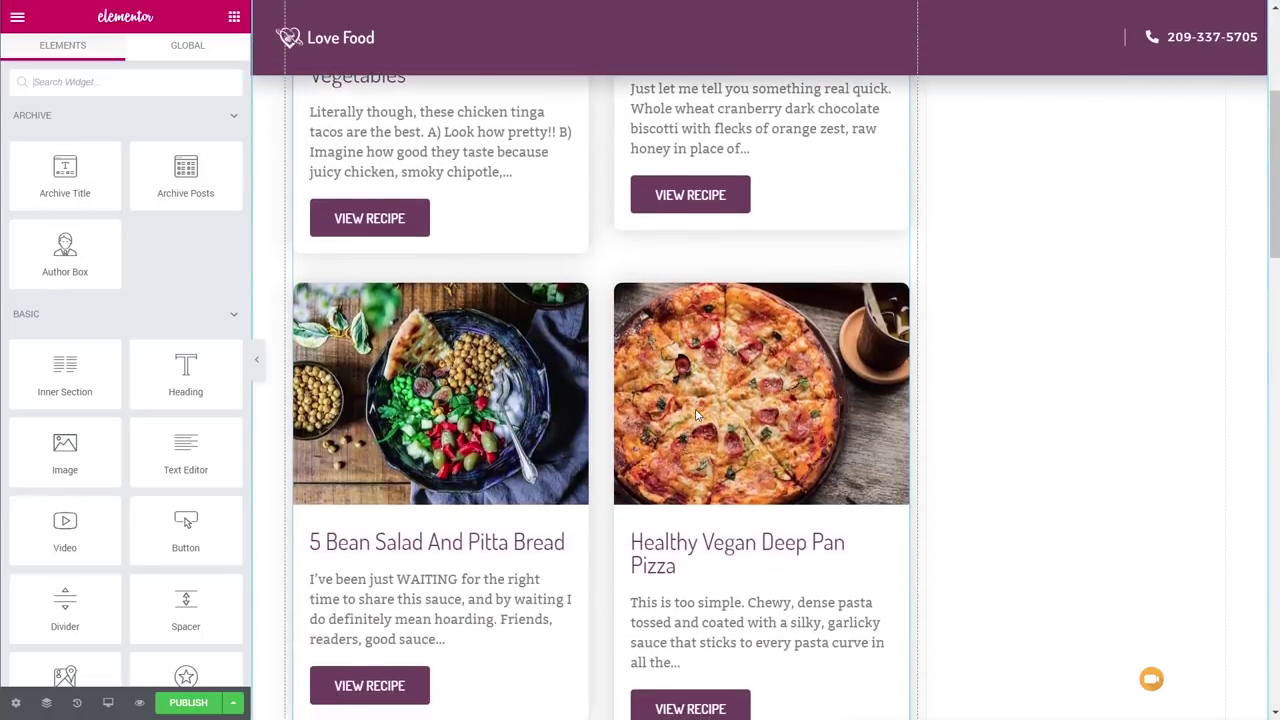
scroll(697, 415, down, 6)
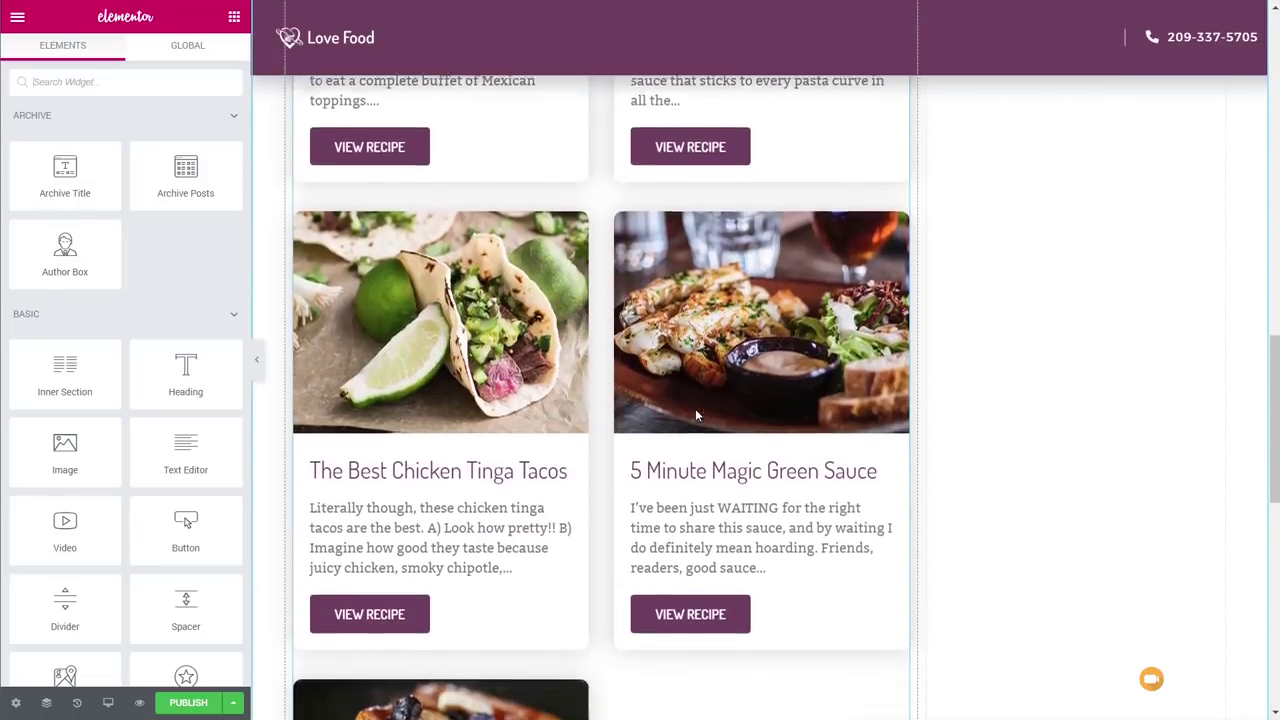
scroll(697, 415, up, 10)
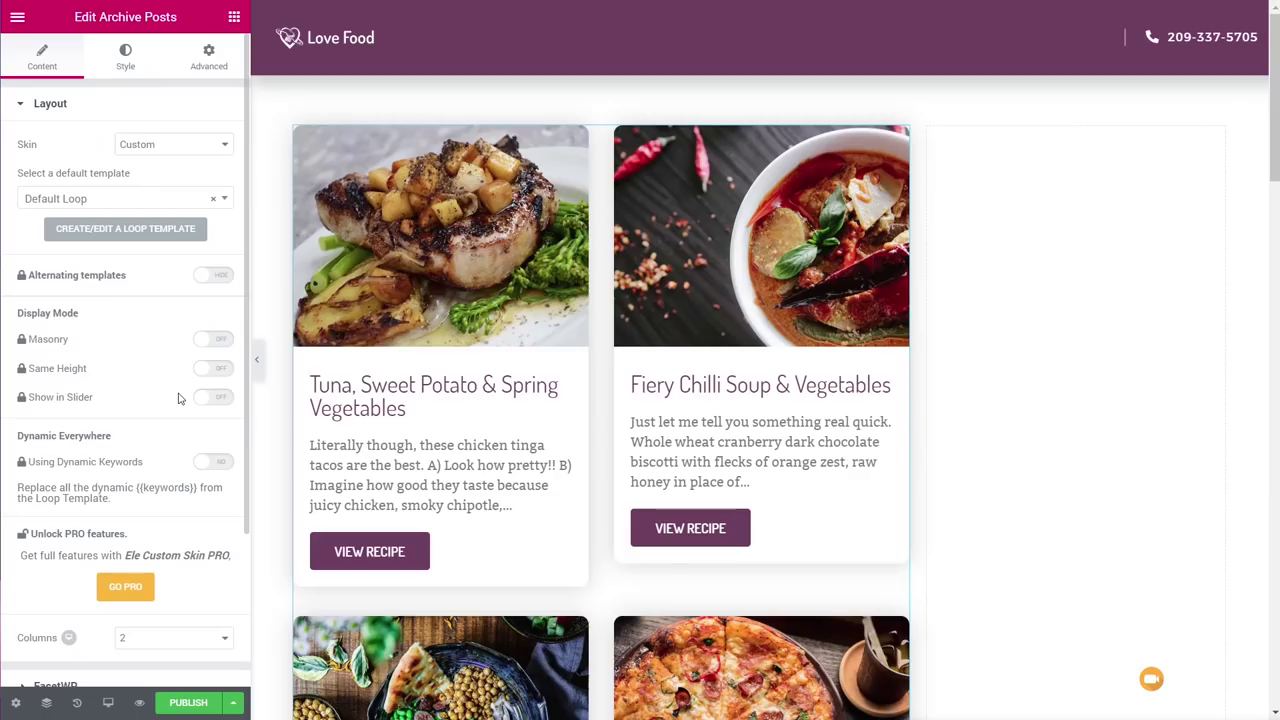
Set the Archive Posts pagination to Numbers + Previous/Next and enable FacetWP for the widget.
scroll(137, 386, down, 2)
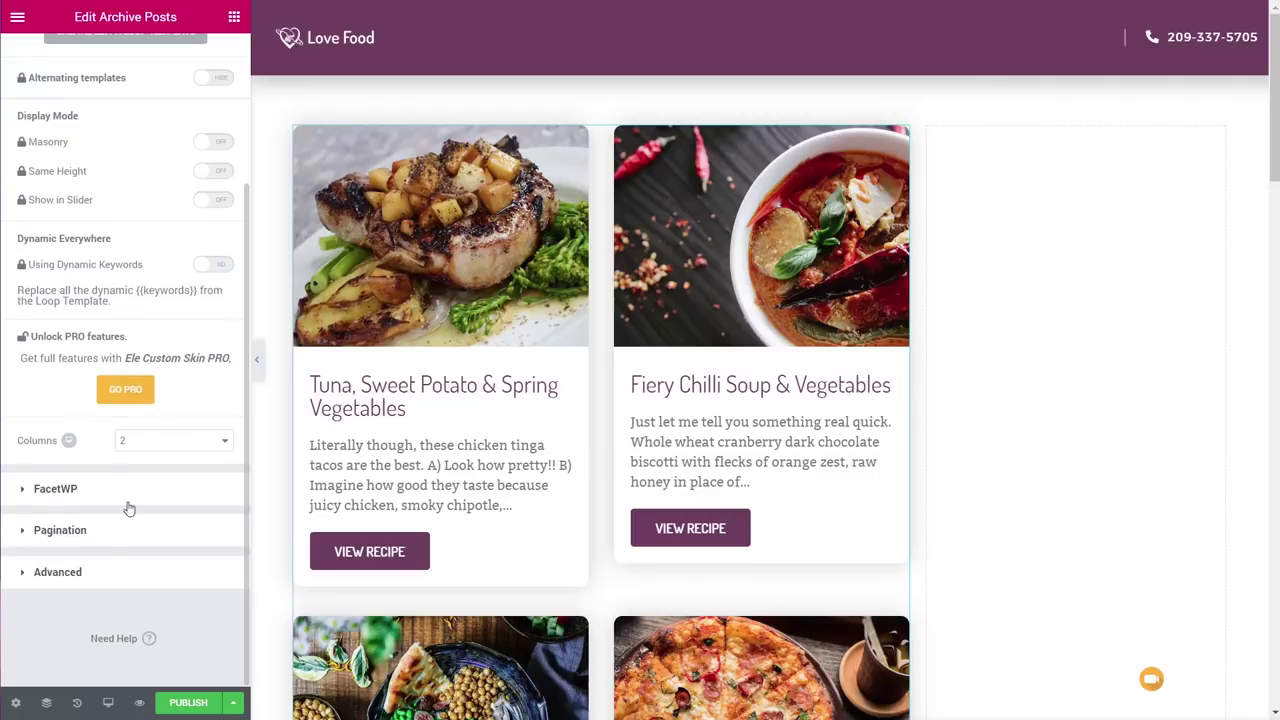
click(67, 532)
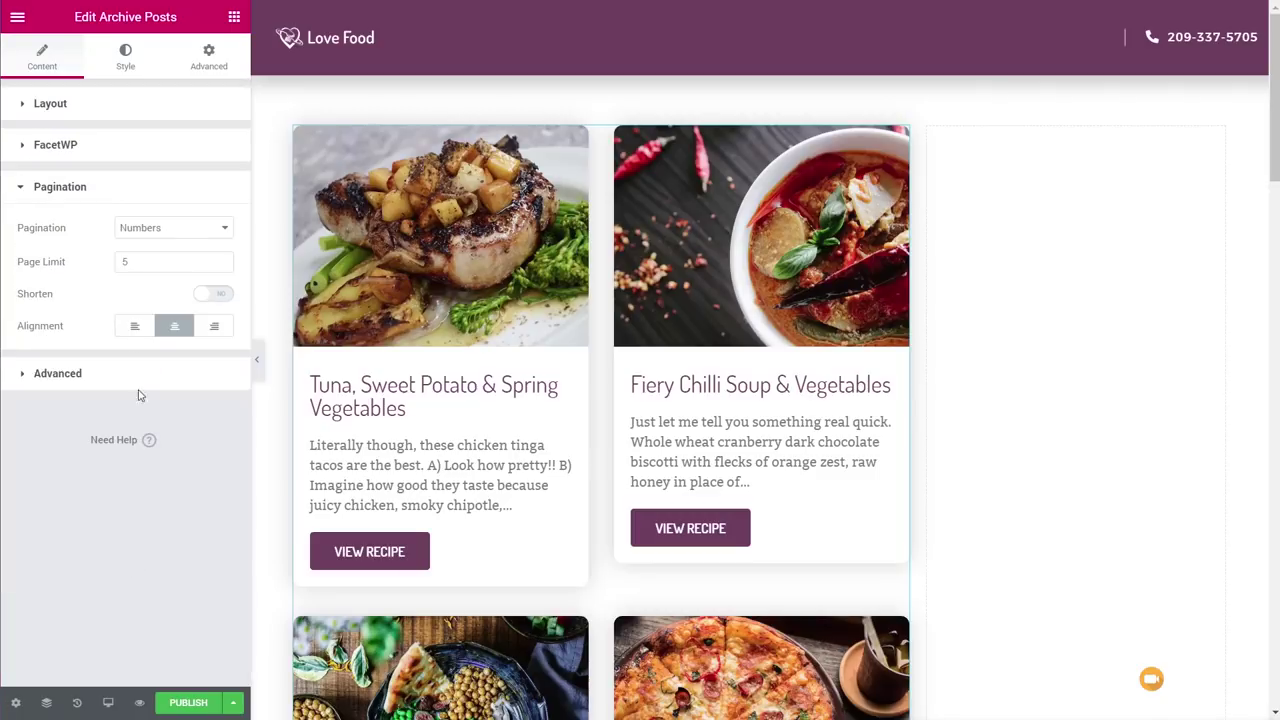
click(172, 233)
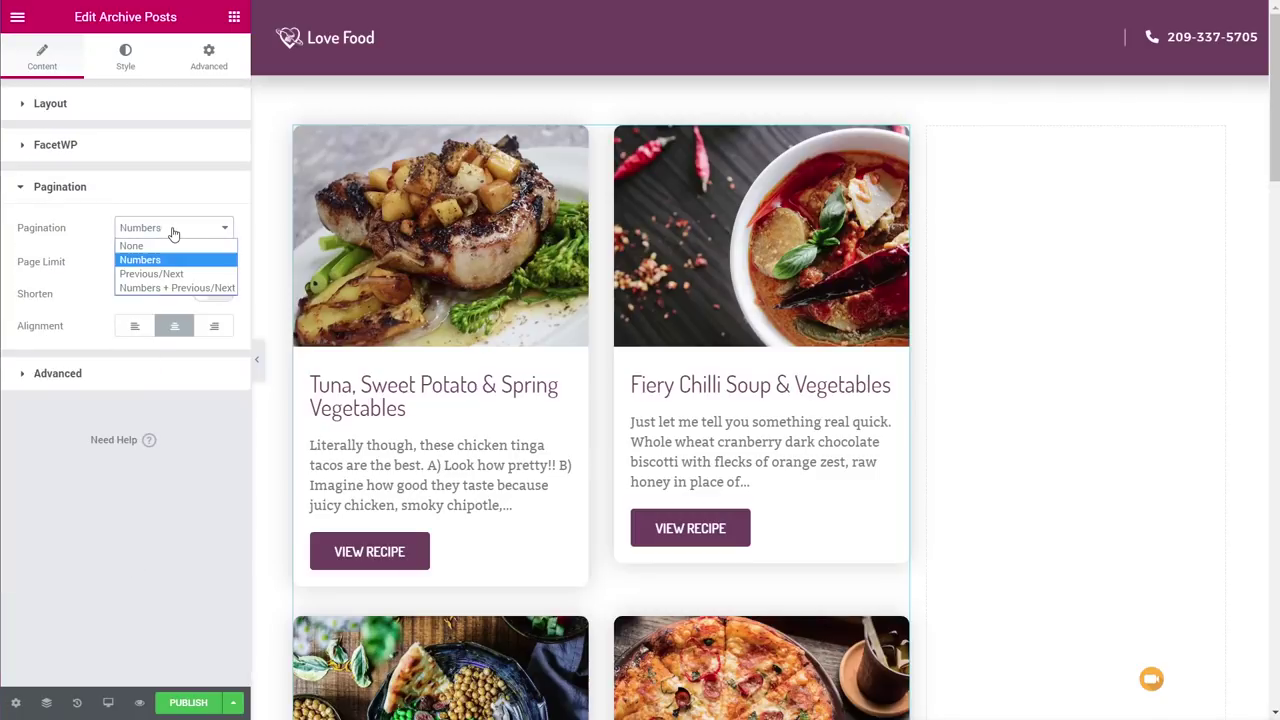
click(172, 289)
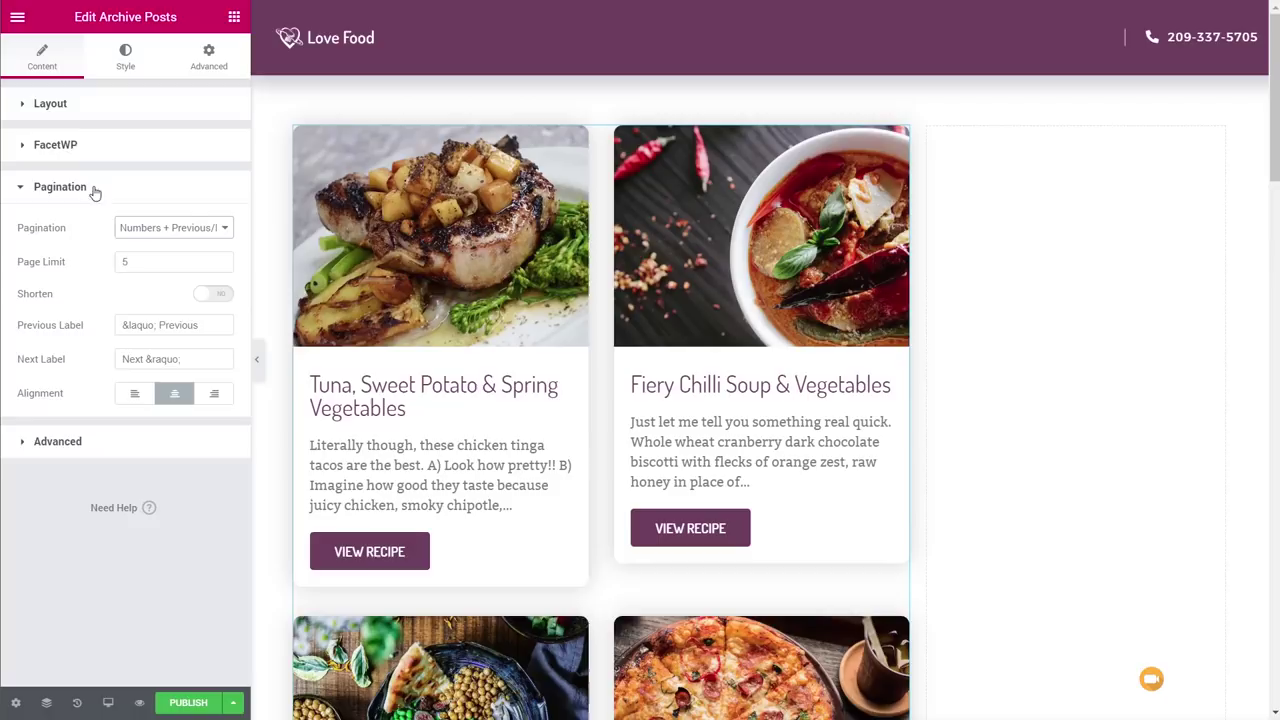
click(60, 147)
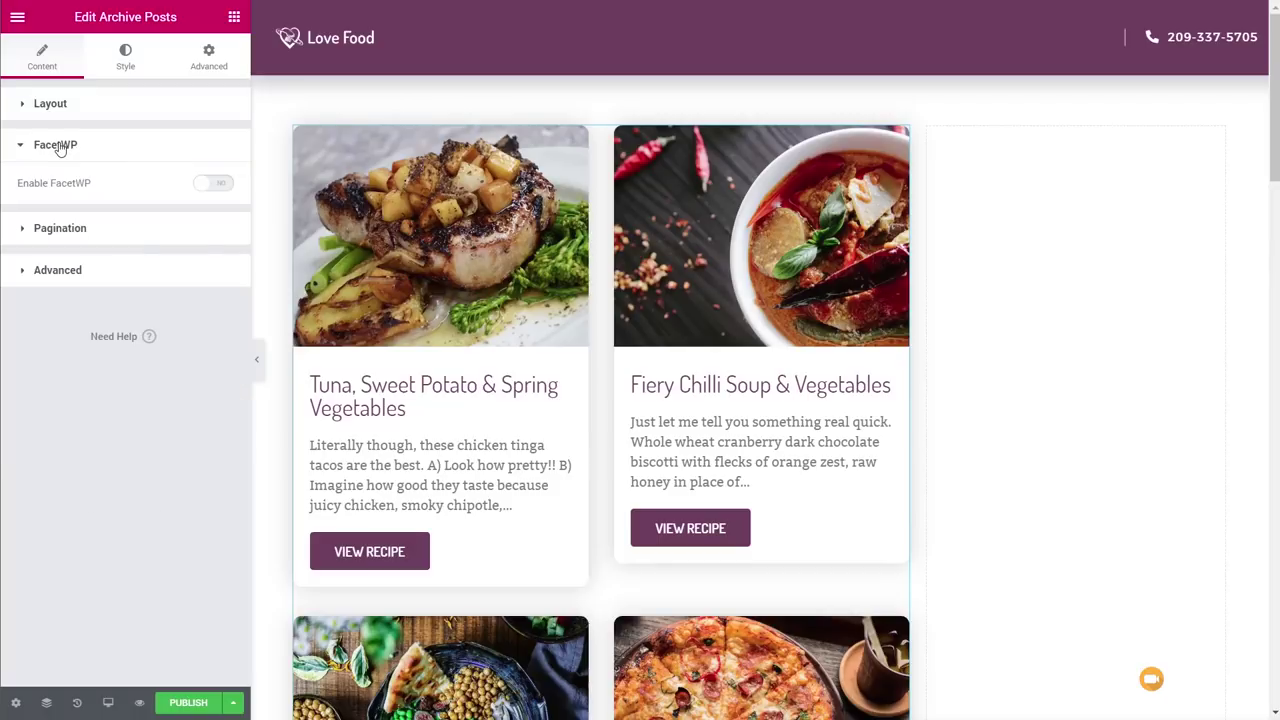
click(222, 186)
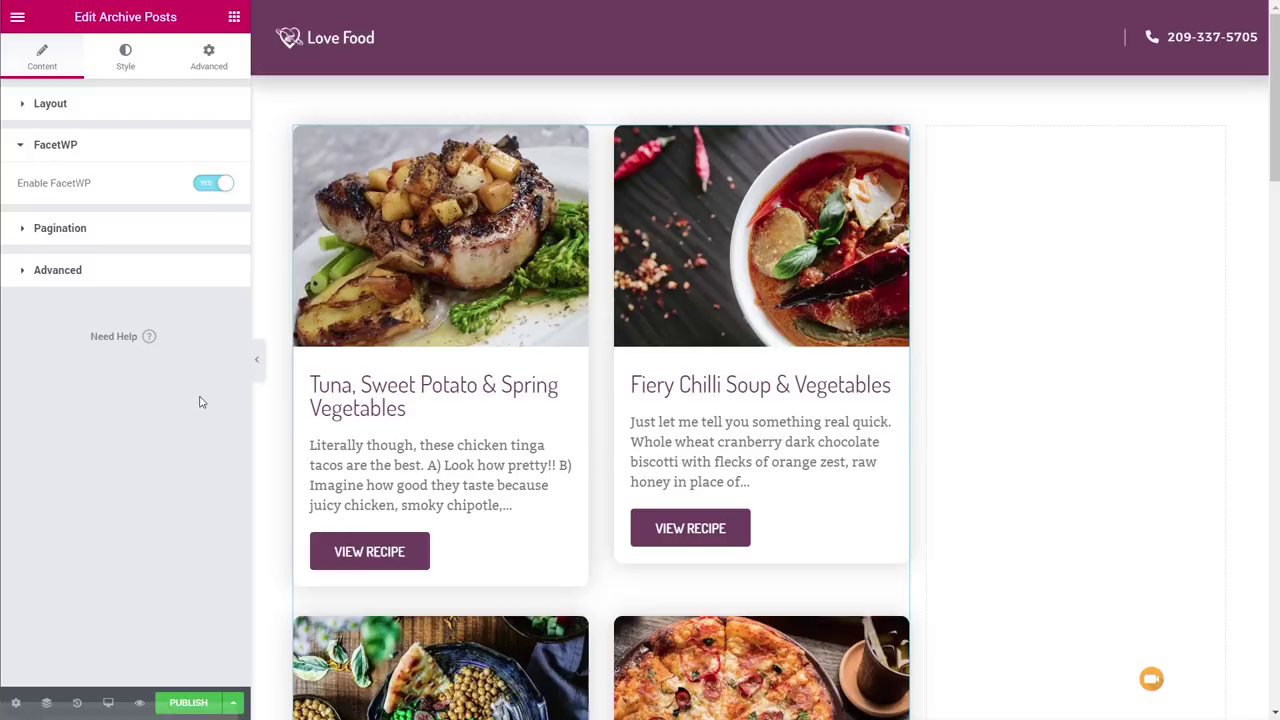
Publish the archive template with a display condition that includes Recipes Archive.
click(186, 703)
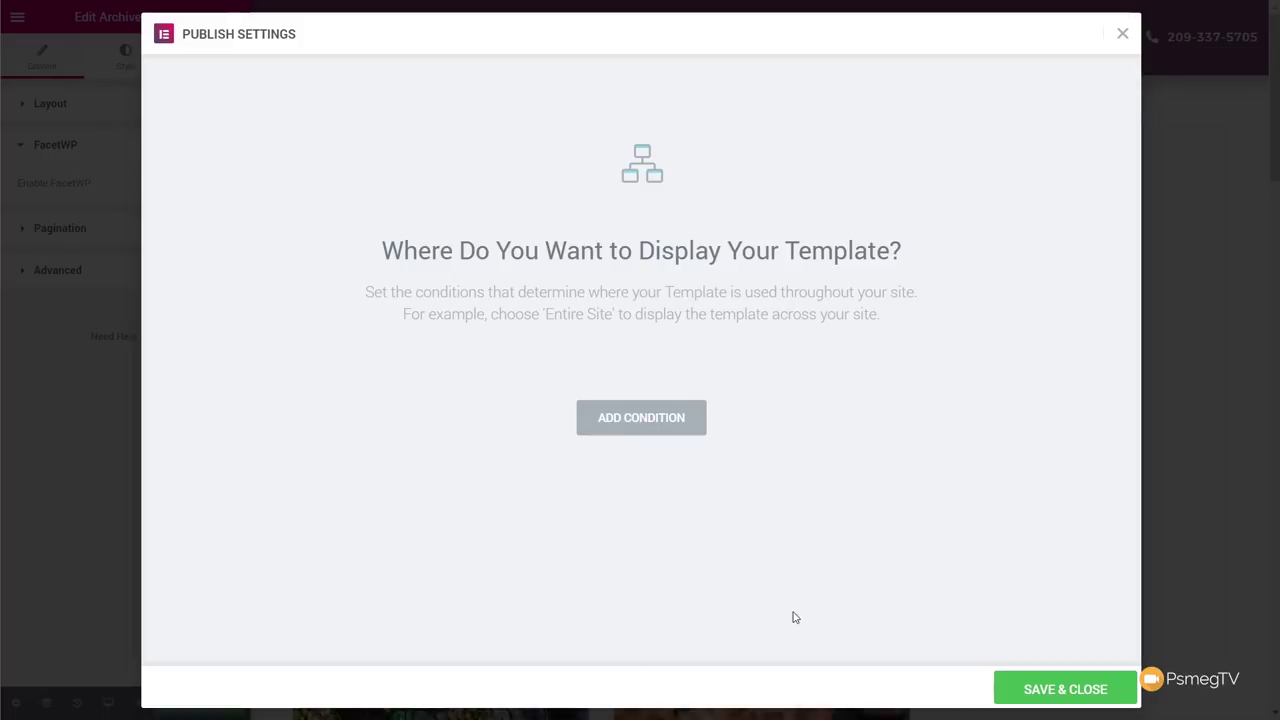
click(636, 420)
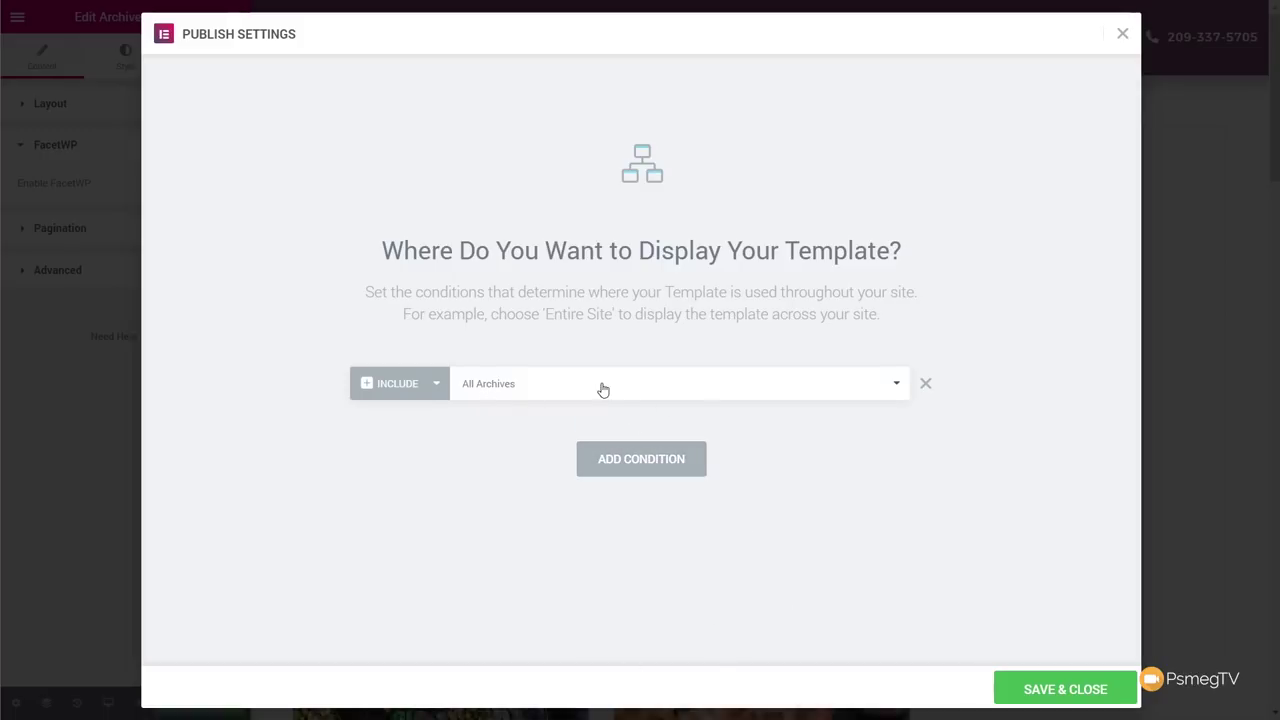
click(750, 387)
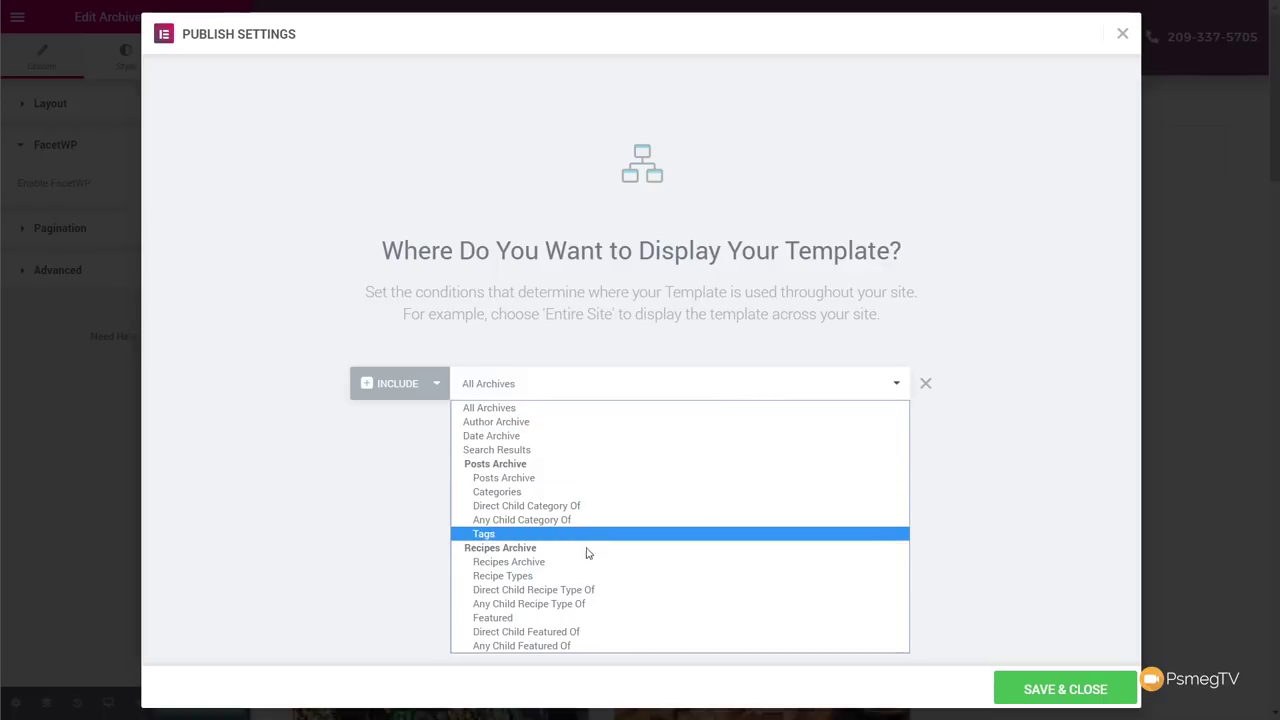
click(543, 565)
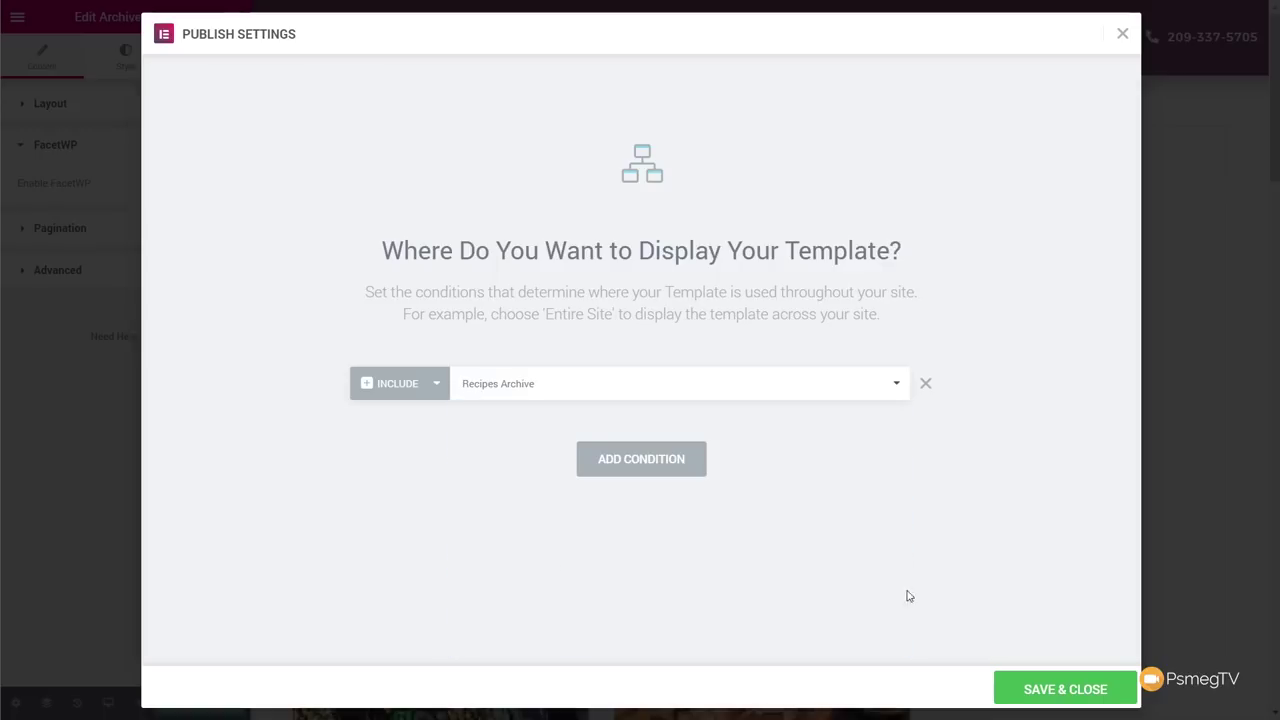
click(1071, 687)
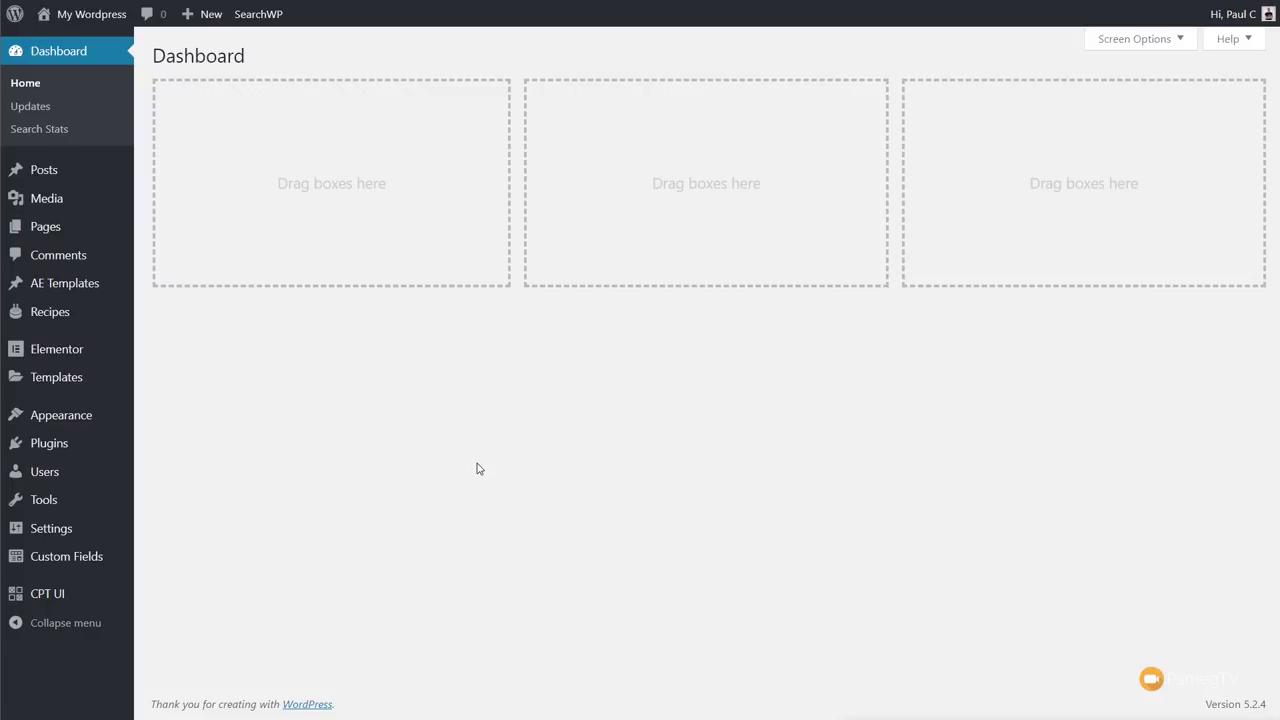
Start a new AE template from the WordPress dashboard and title it "Default Recipe Single AE".
mouse_move(75, 289)
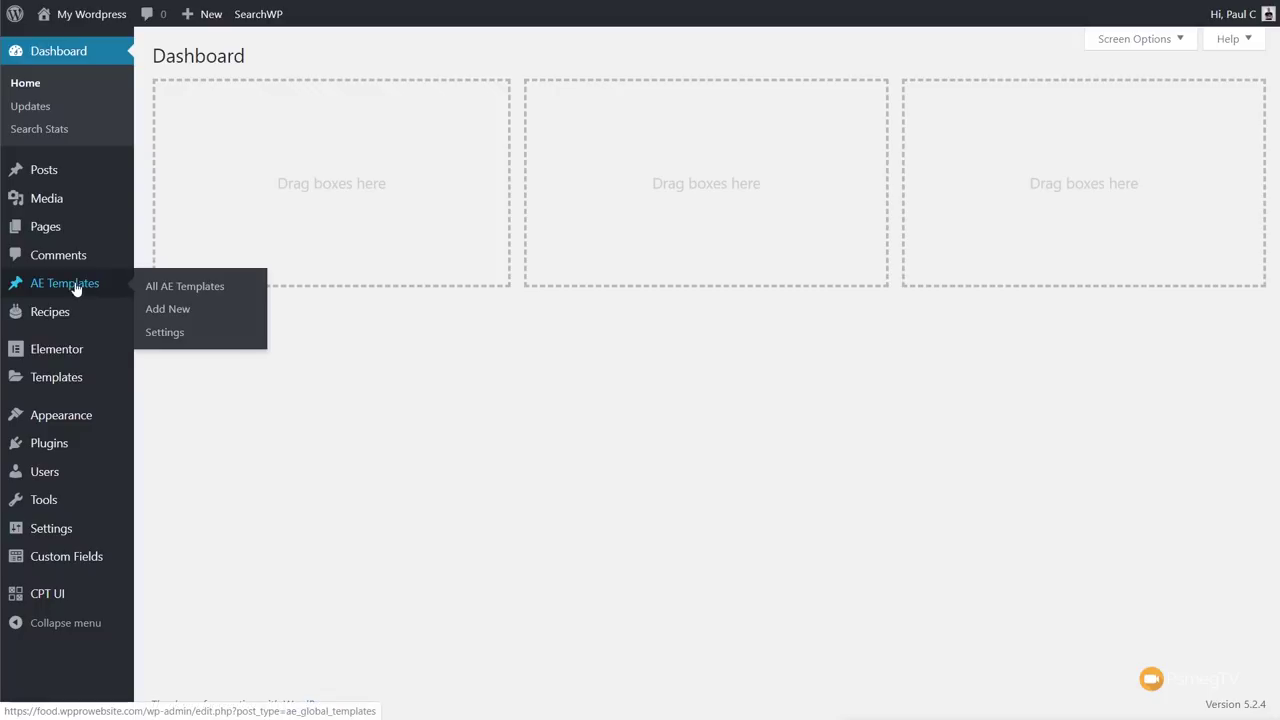
click(189, 314)
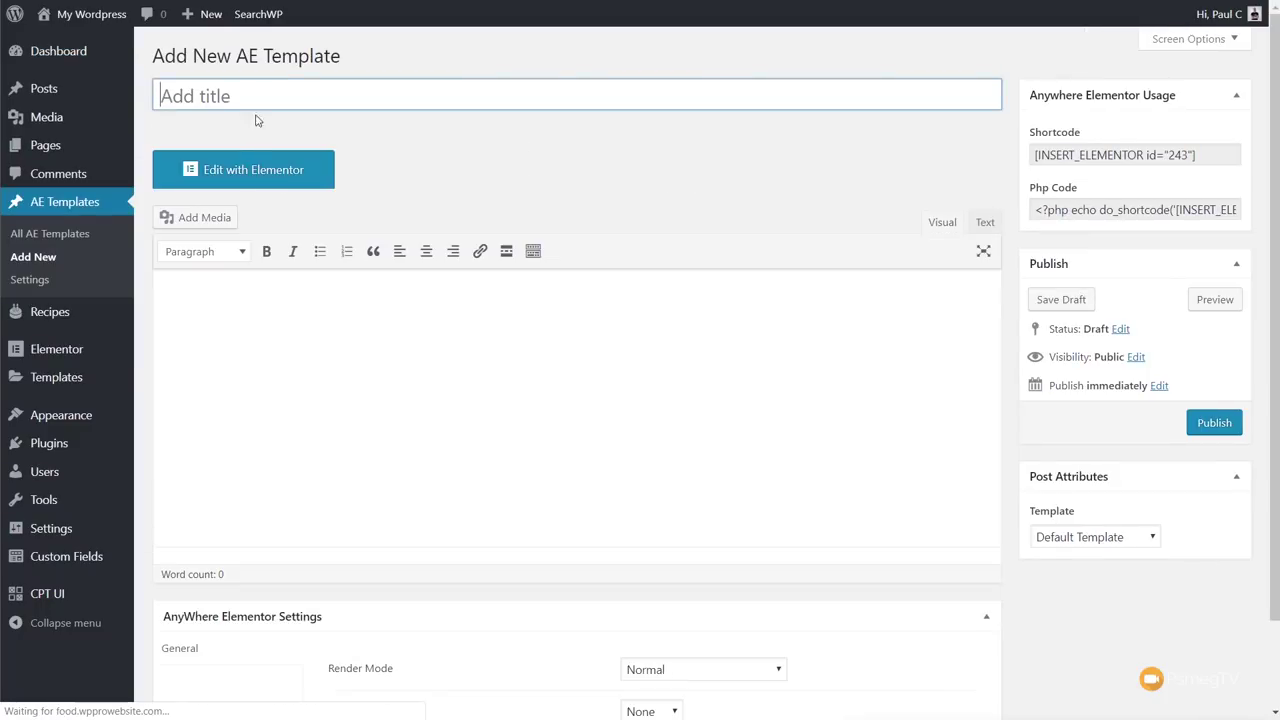
text(Default Recipe Single AE)
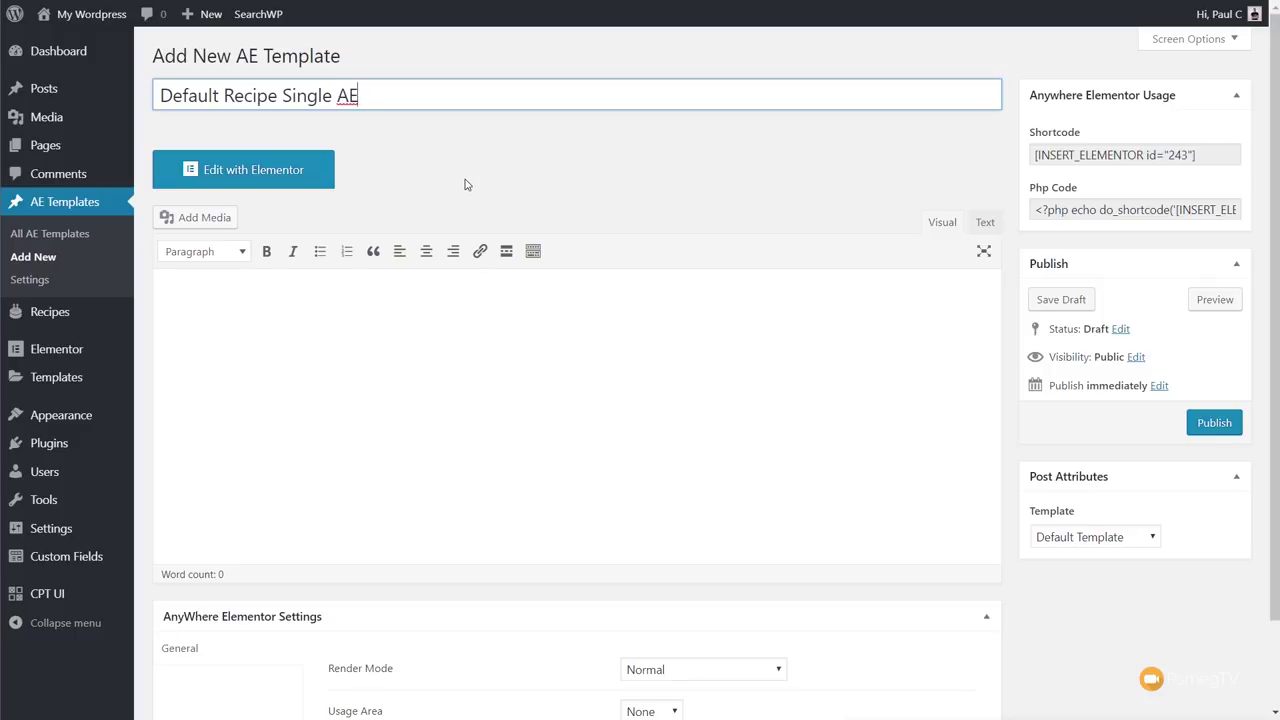
Set the template's render mode to Post Template and its post type to Recipes in the AnyWhere Elementor settings.
scroll(1121, 615, down, 1)
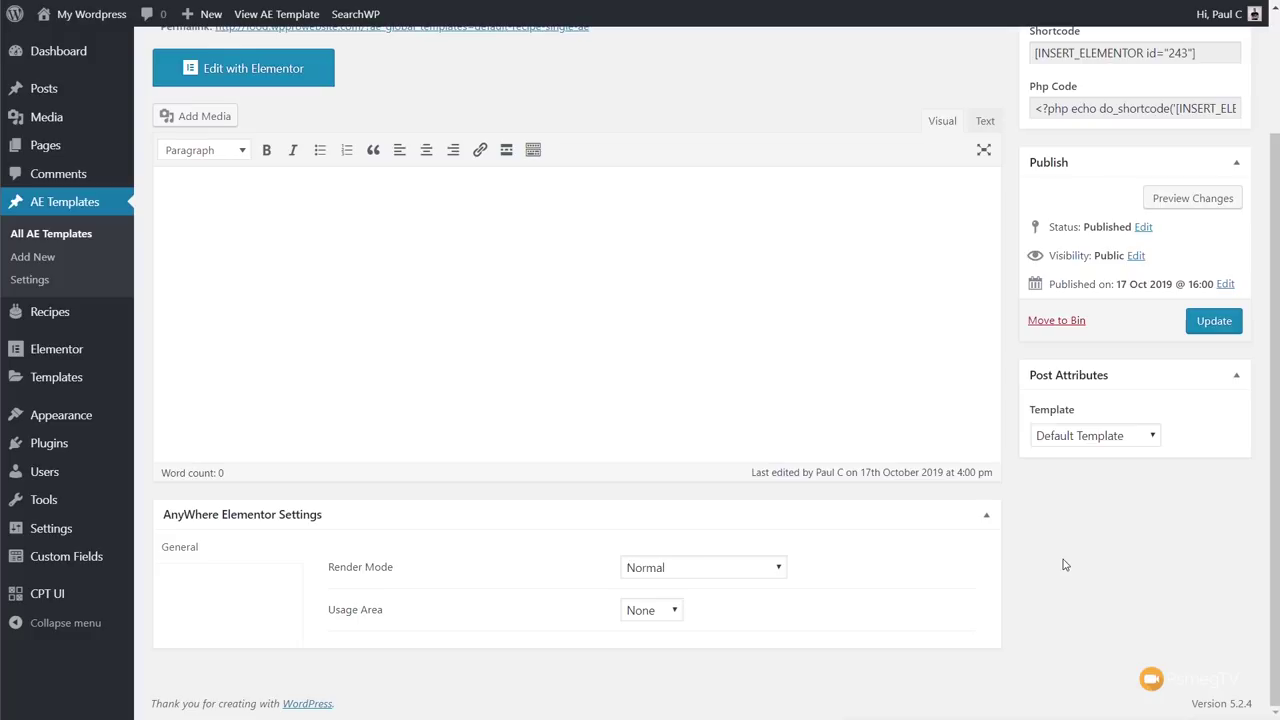
click(647, 570)
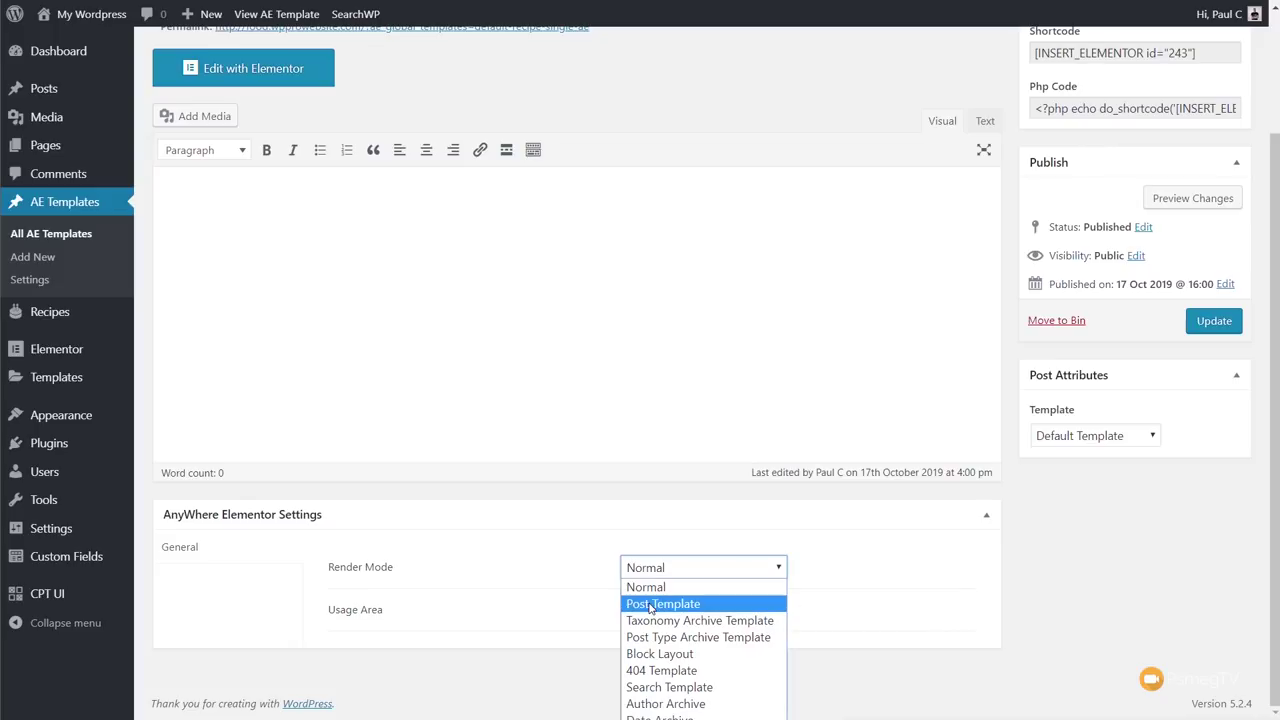
click(650, 604)
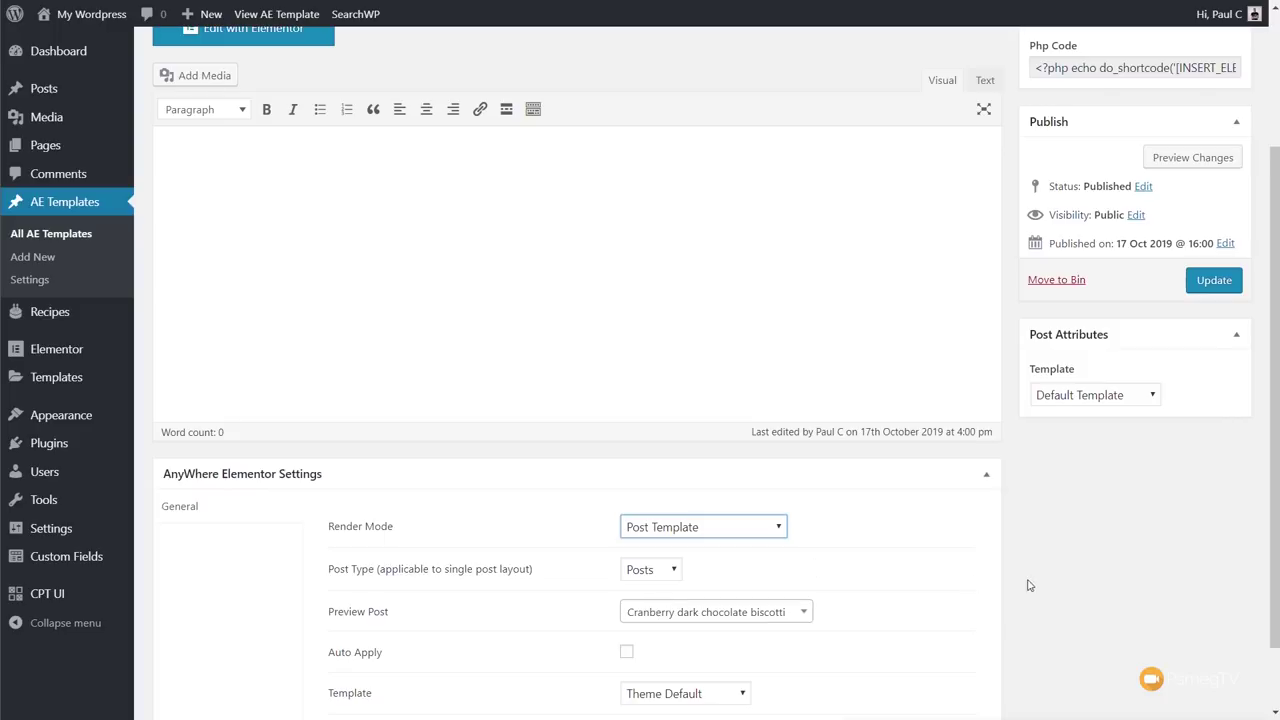
scroll(1034, 586, down, 2)
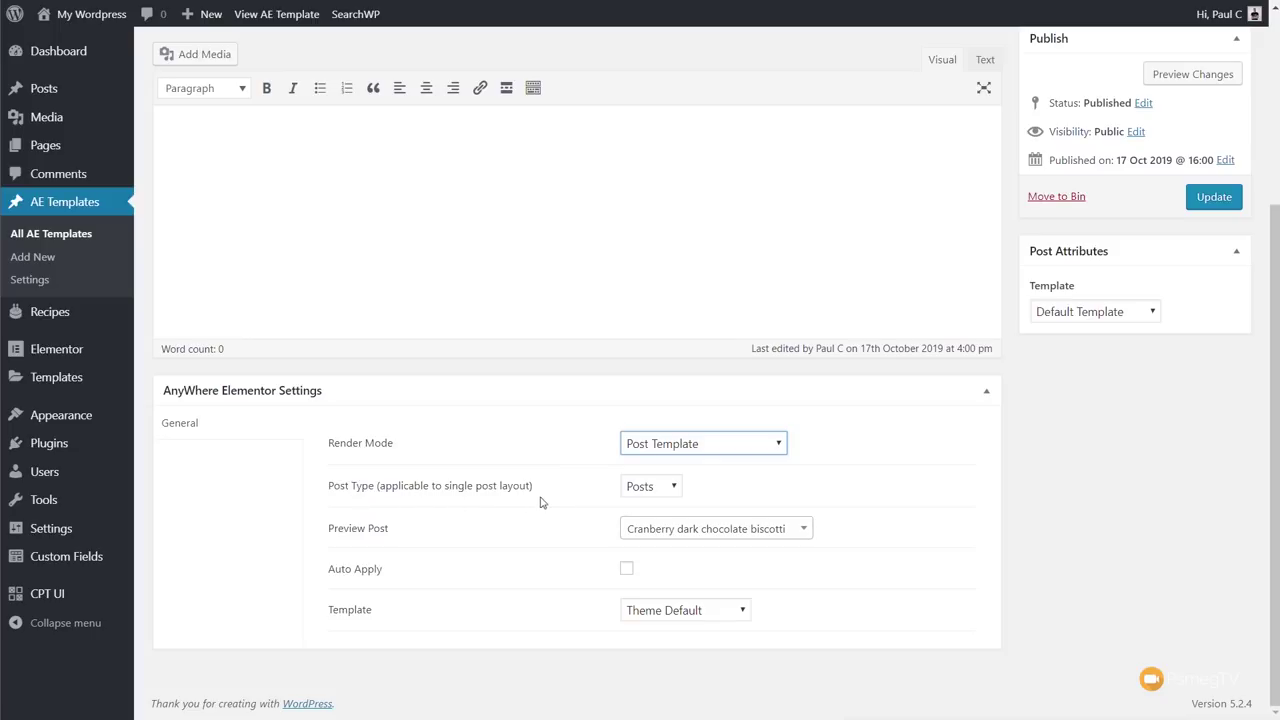
click(672, 488)
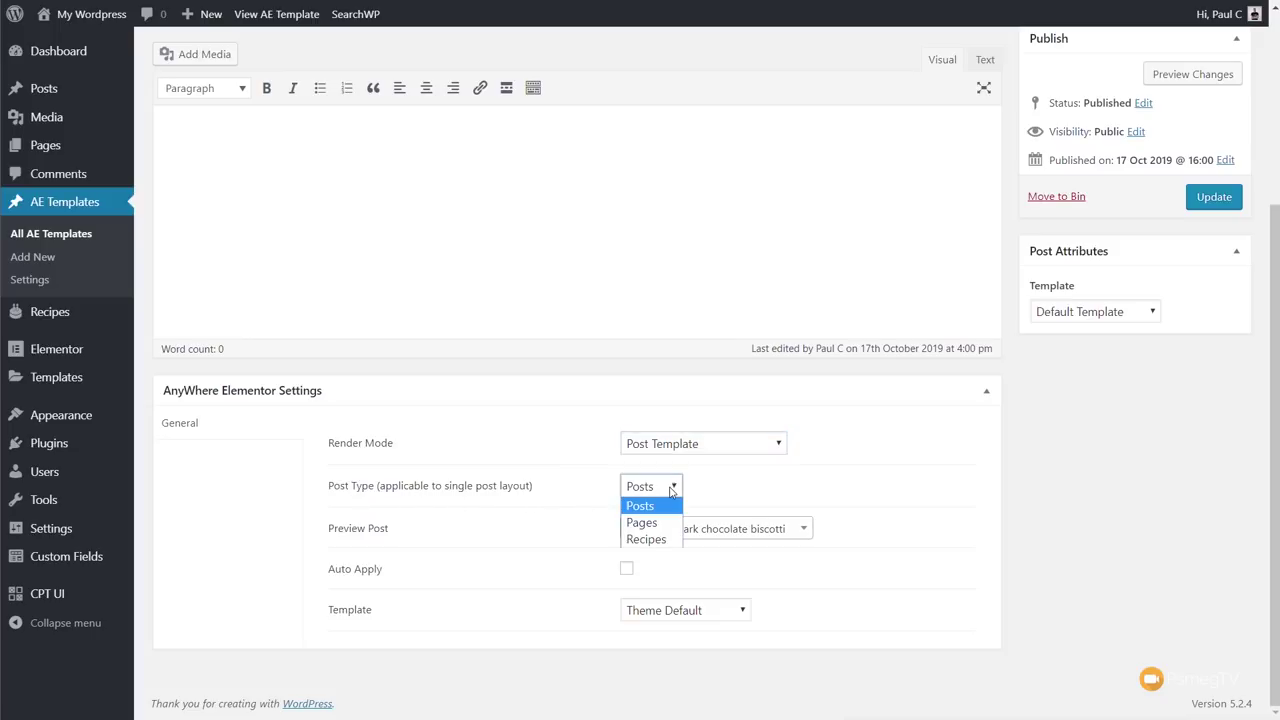
click(657, 542)
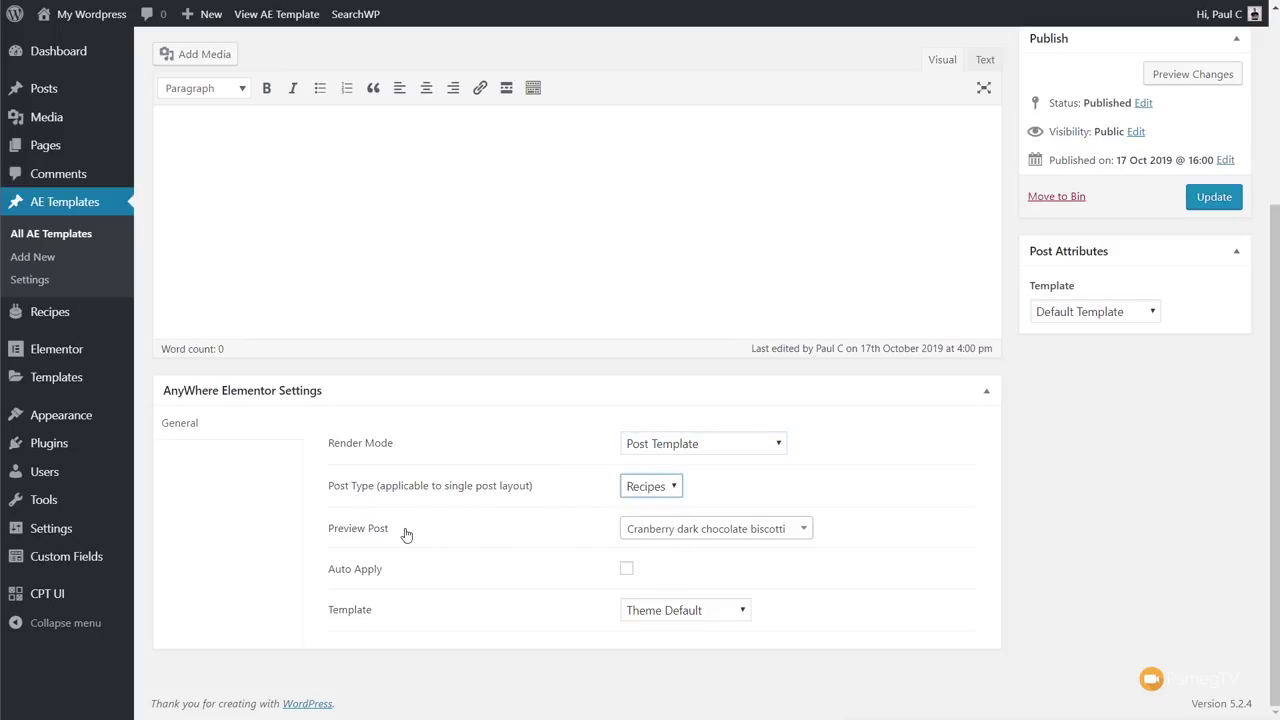
Keep Cranberry dark chocolate biscotti as the preview post, enable Auto Apply and update the template.
click(687, 537)
click(1045, 539)
click(627, 572)
scroll(1092, 548, up, 2)
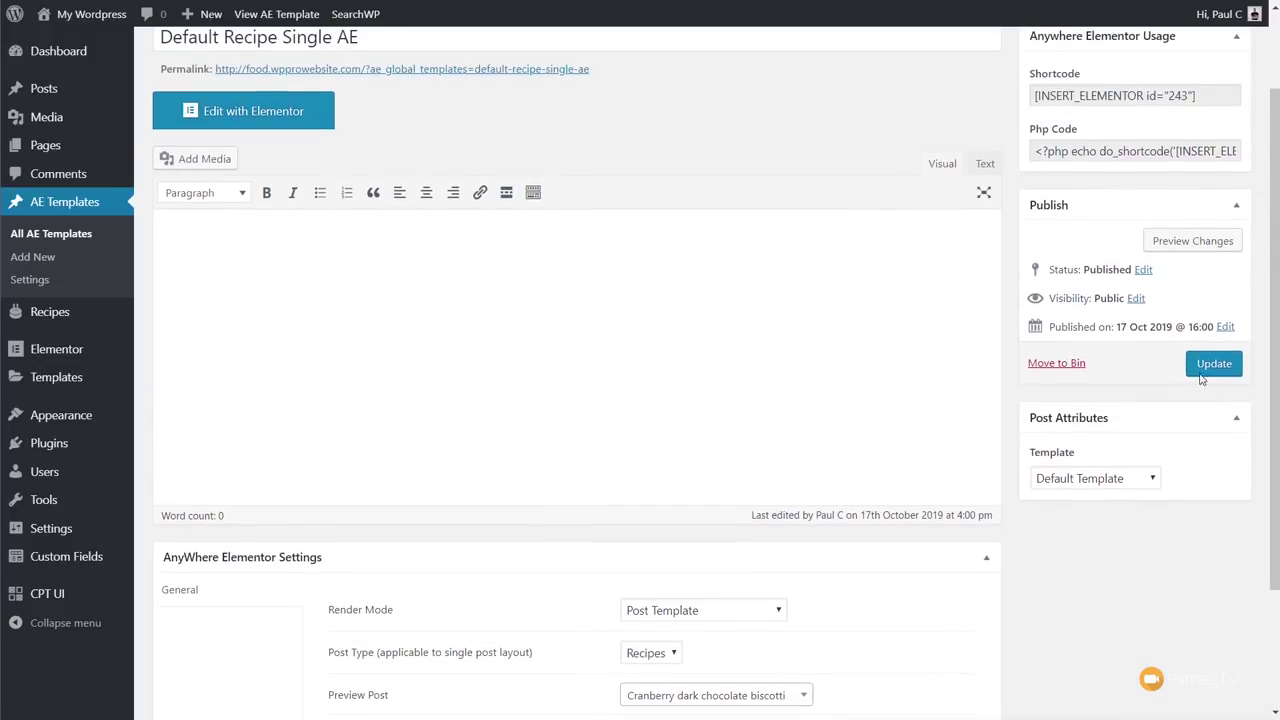
click(1213, 365)
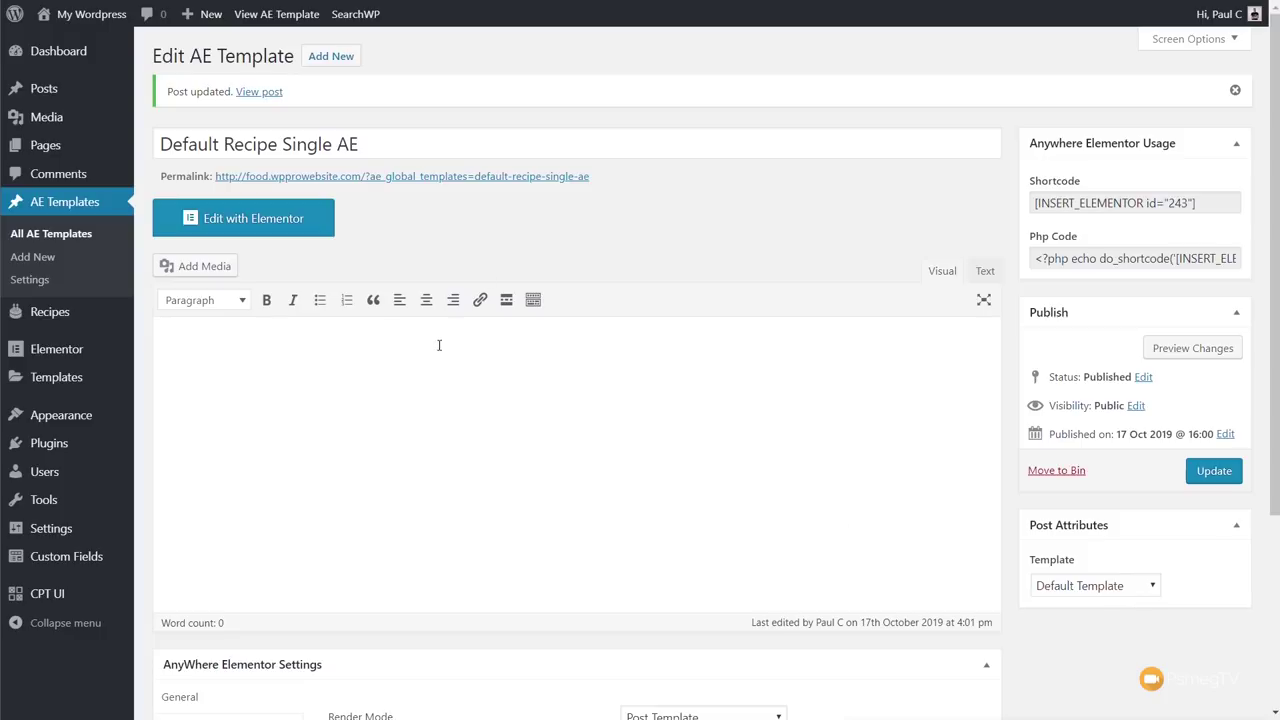
Open the template in Elementor, add a two-column section with a wider first column and hide the page title.
click(290, 230)
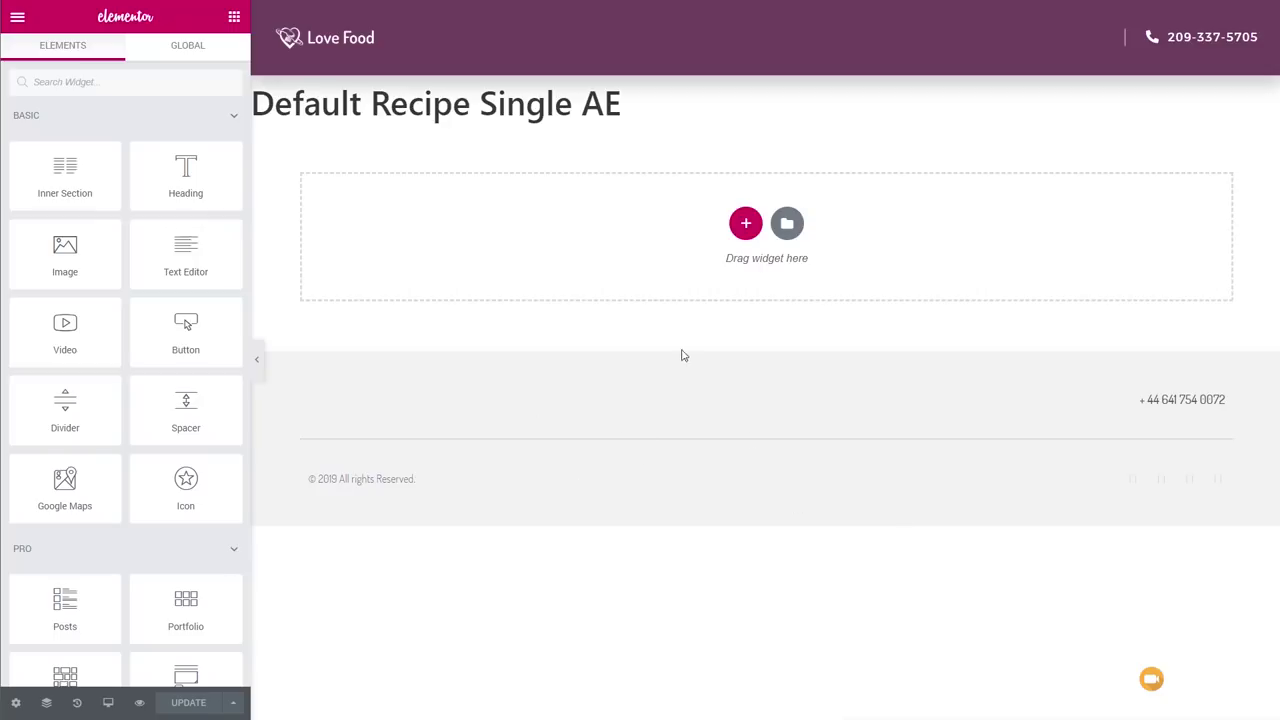
click(744, 224)
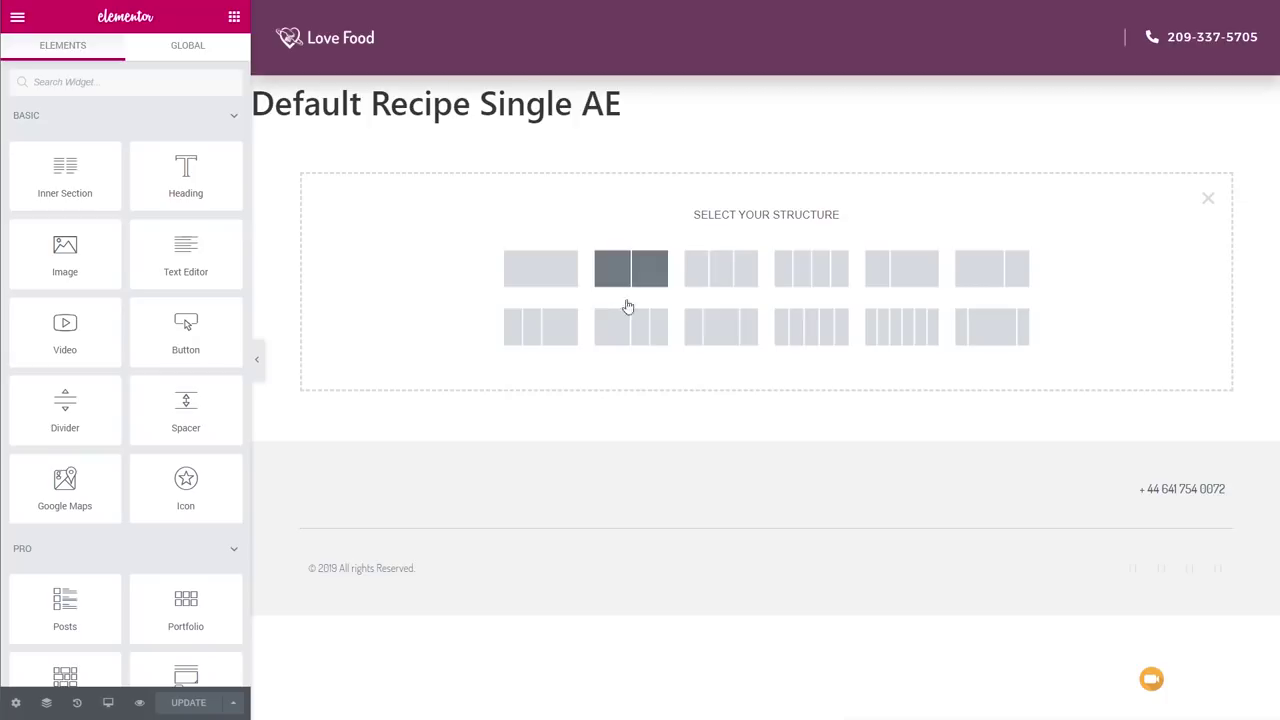
click(968, 277)
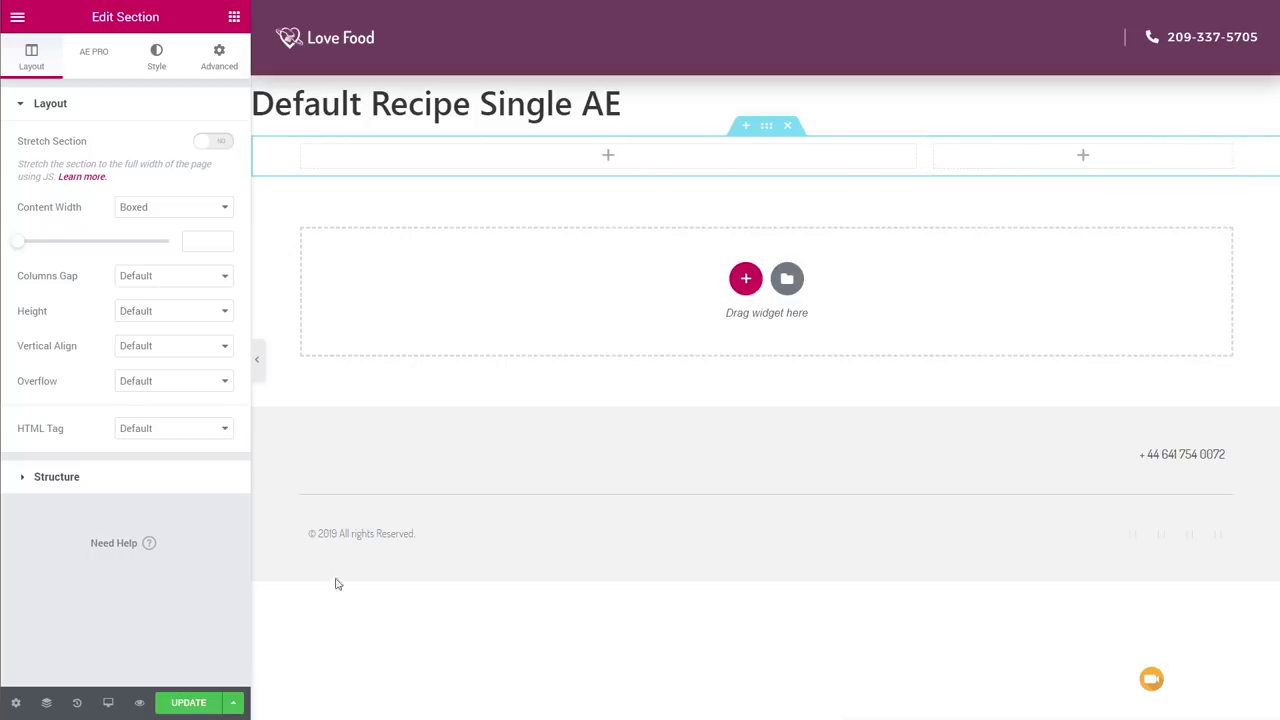
click(18, 703)
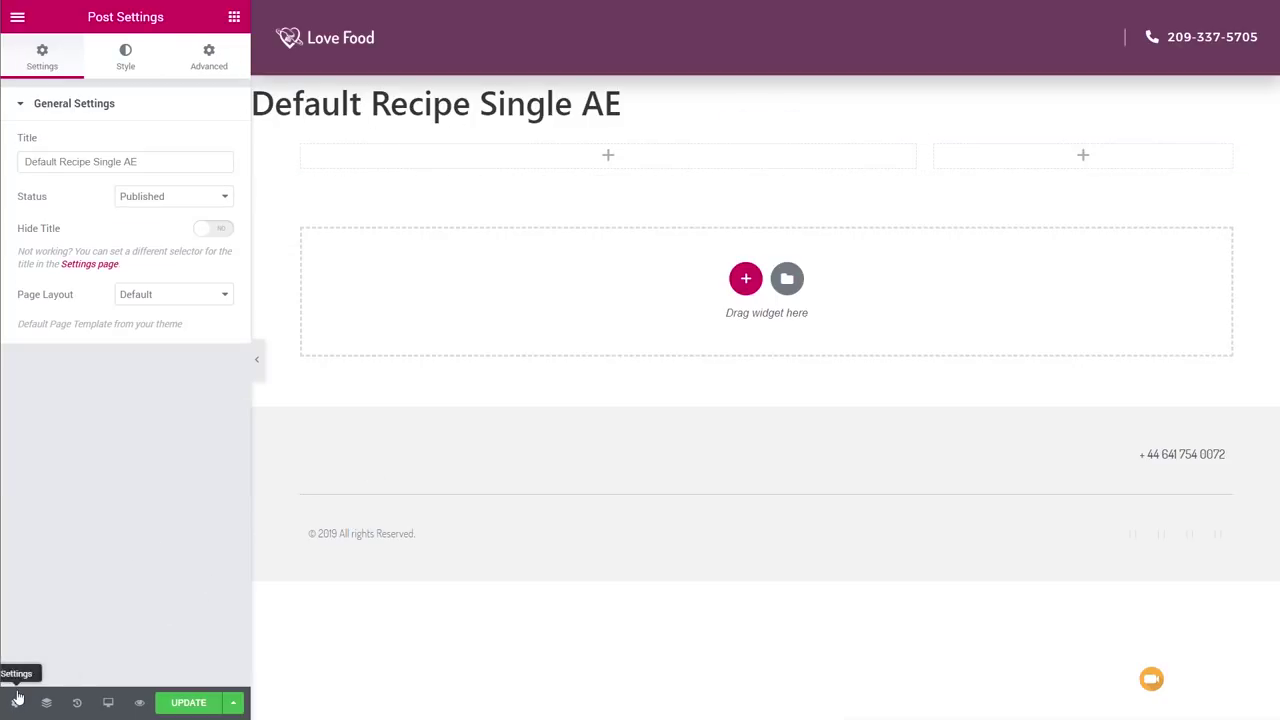
click(222, 229)
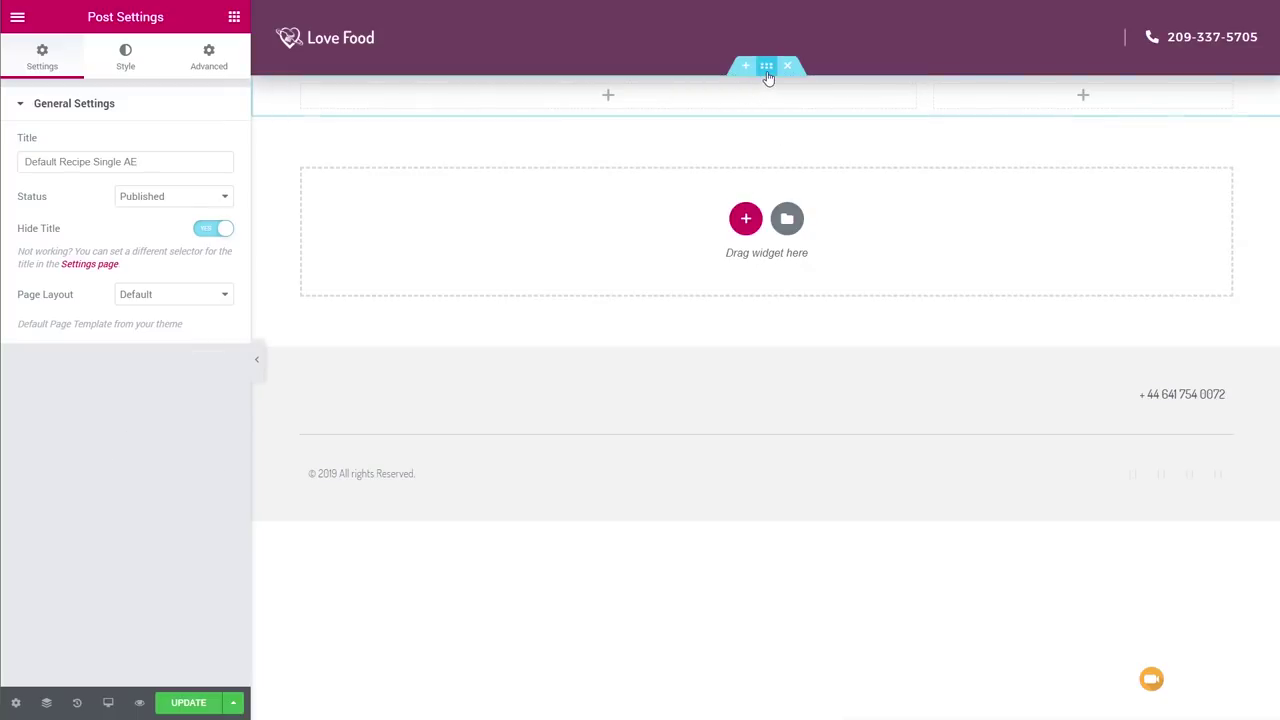
Unlink the two-column section's padding values and set its top and bottom padding to 50 px.
click(766, 68)
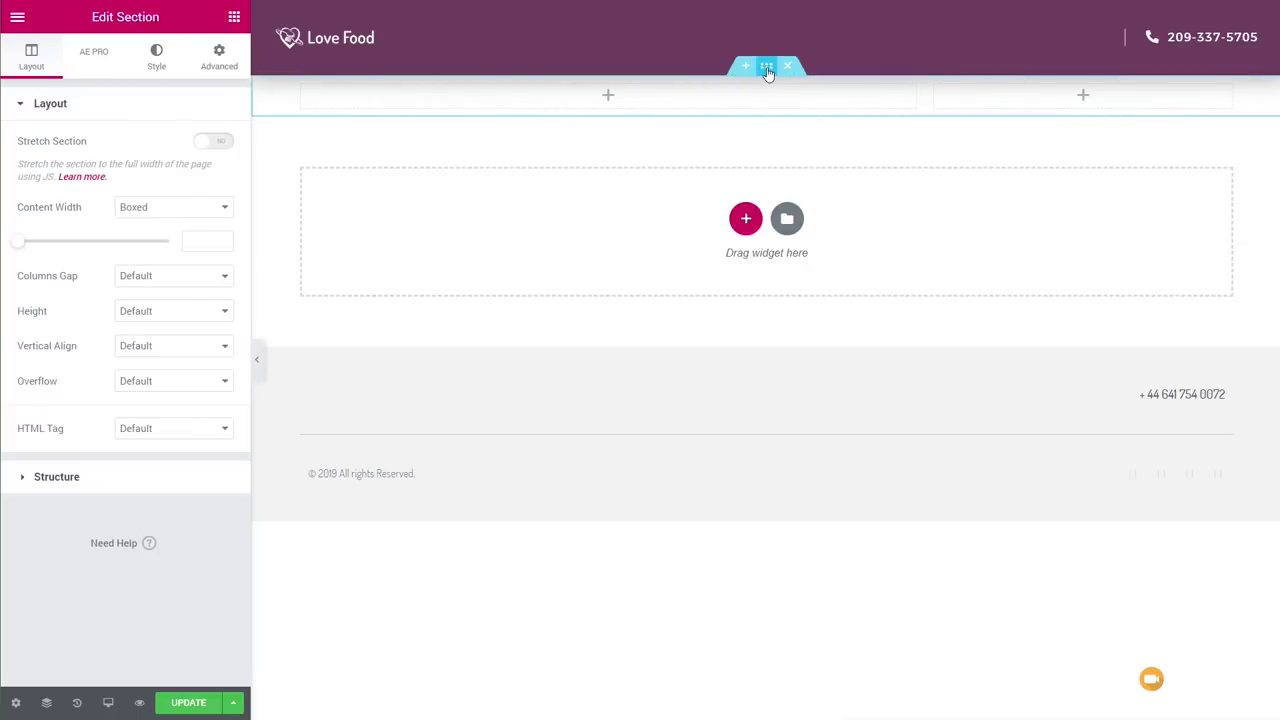
click(219, 60)
click(215, 241)
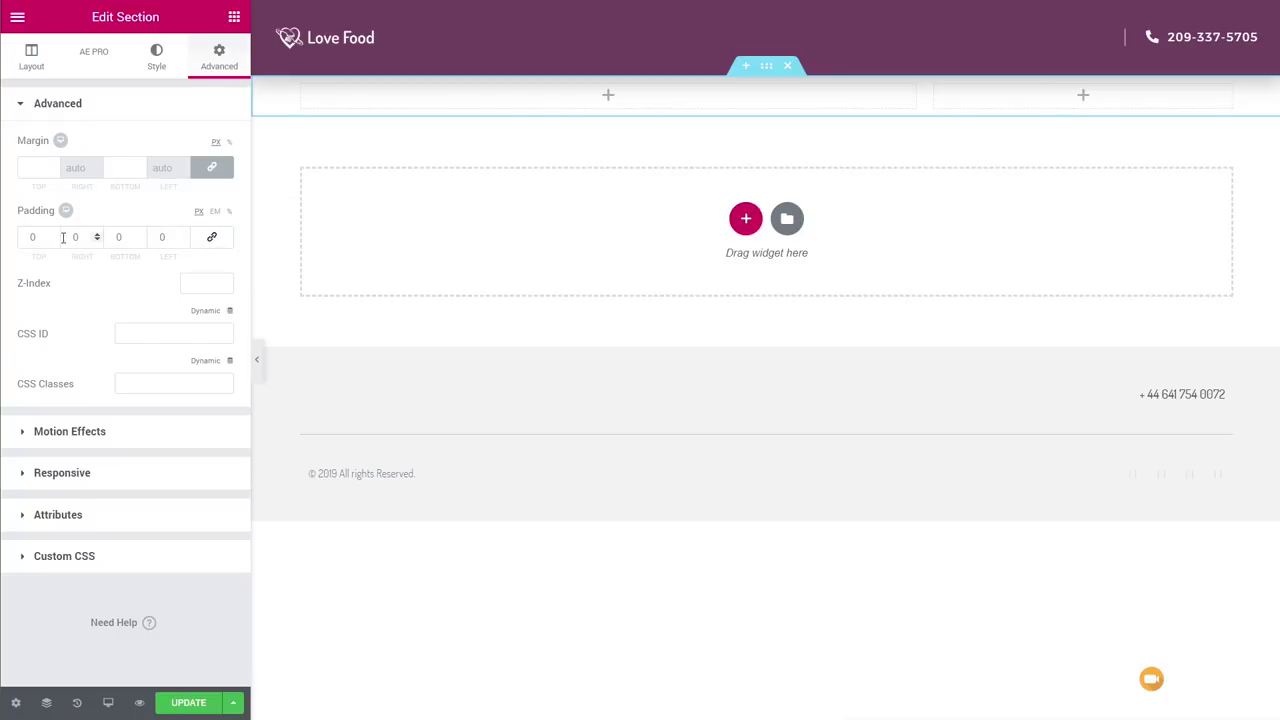
click(32, 240)
text(50)
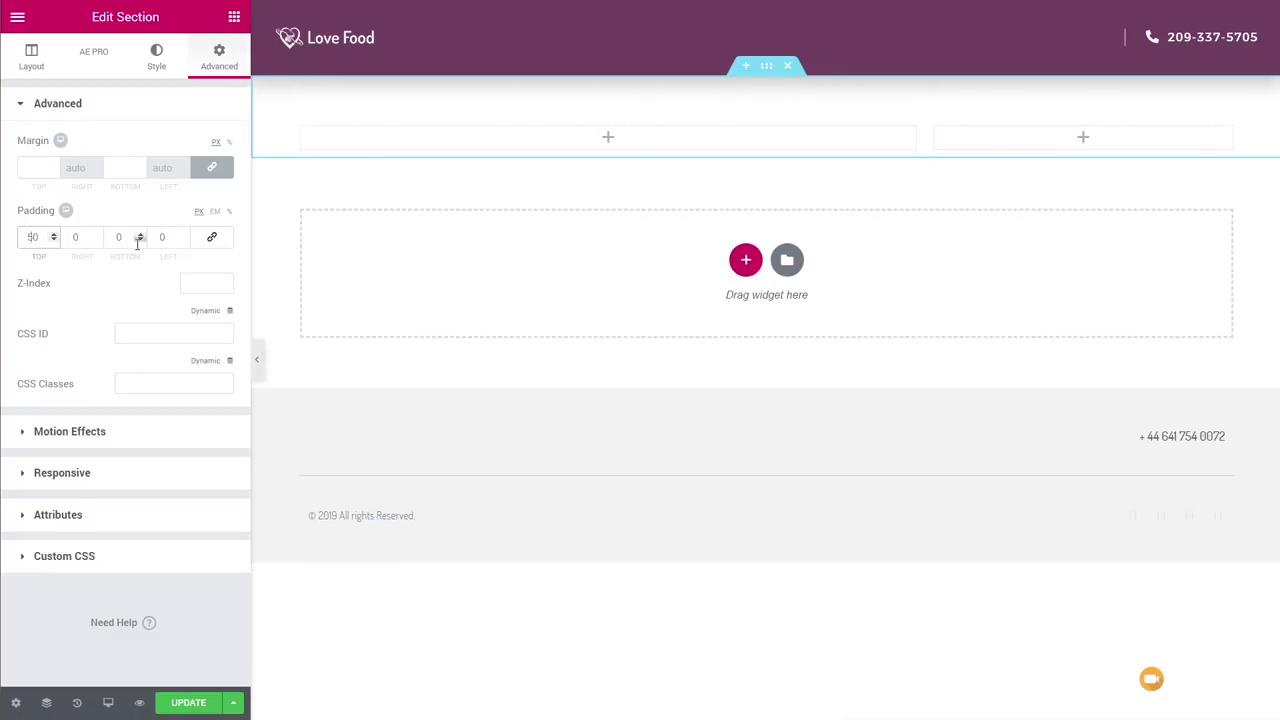
click(118, 238)
text(5)
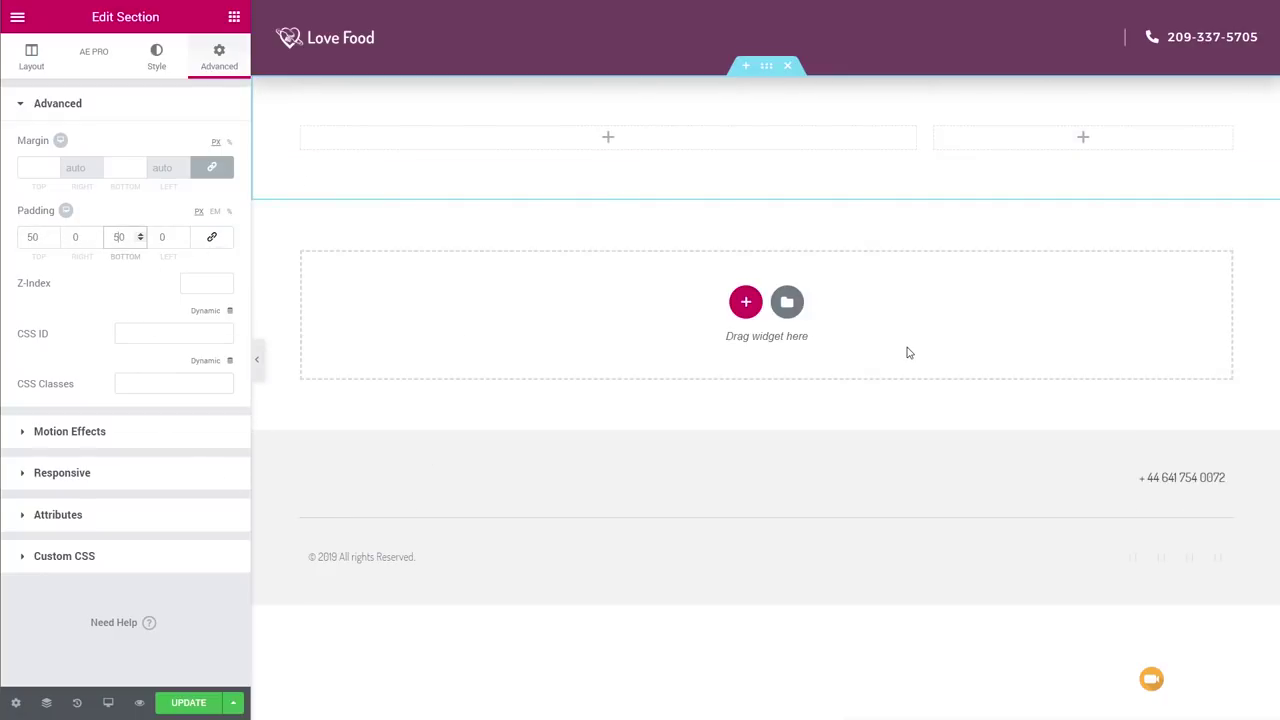
Place an AE - Title widget in the section's wide column.
click(672, 402)
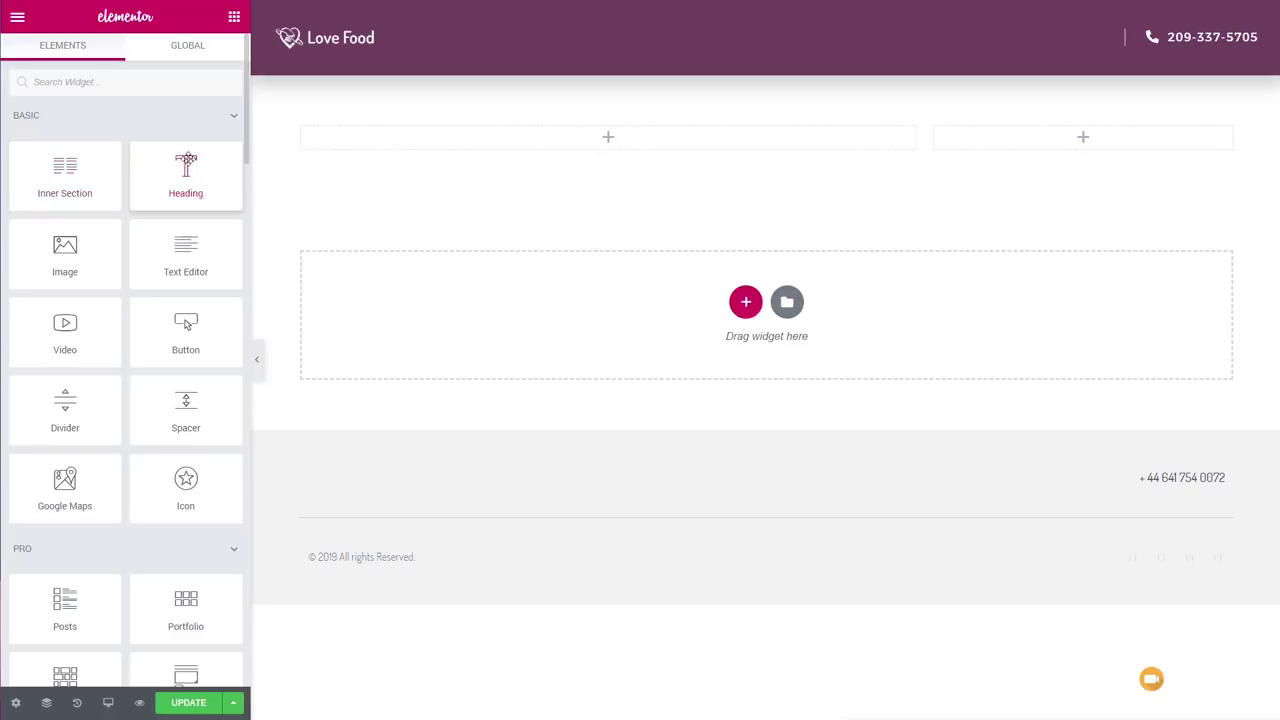
click(236, 118)
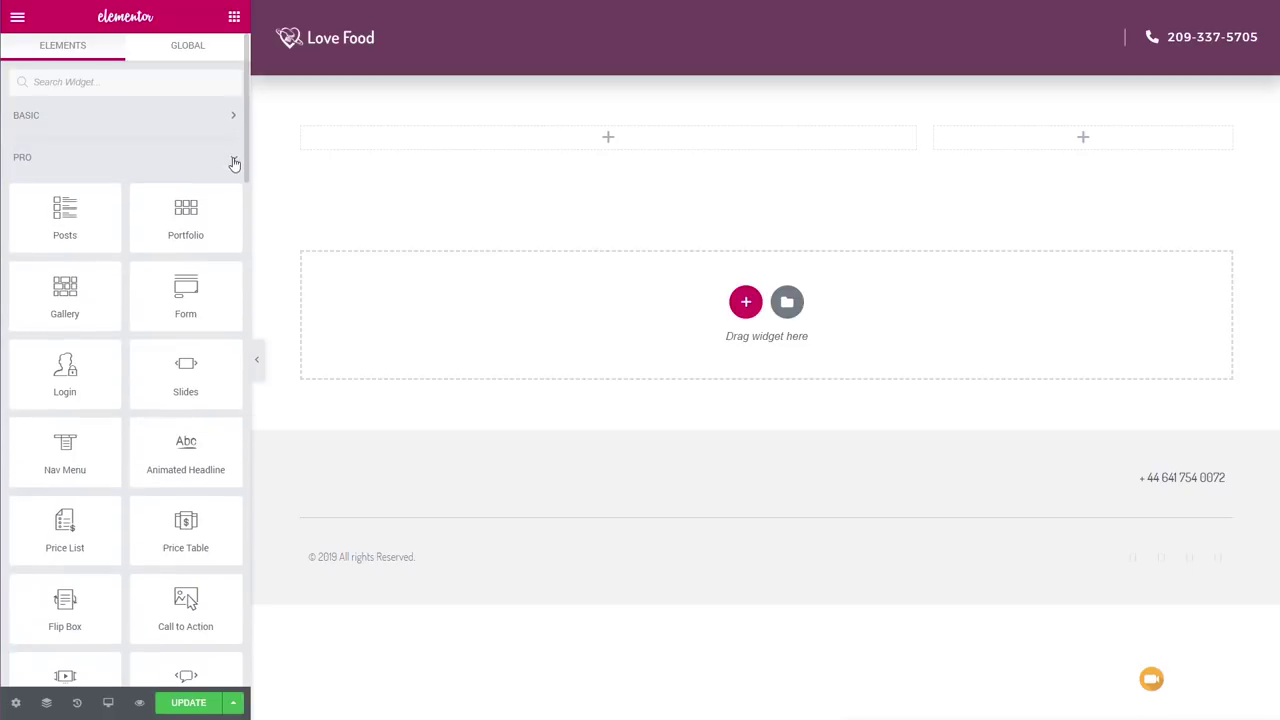
click(235, 162)
click(233, 205)
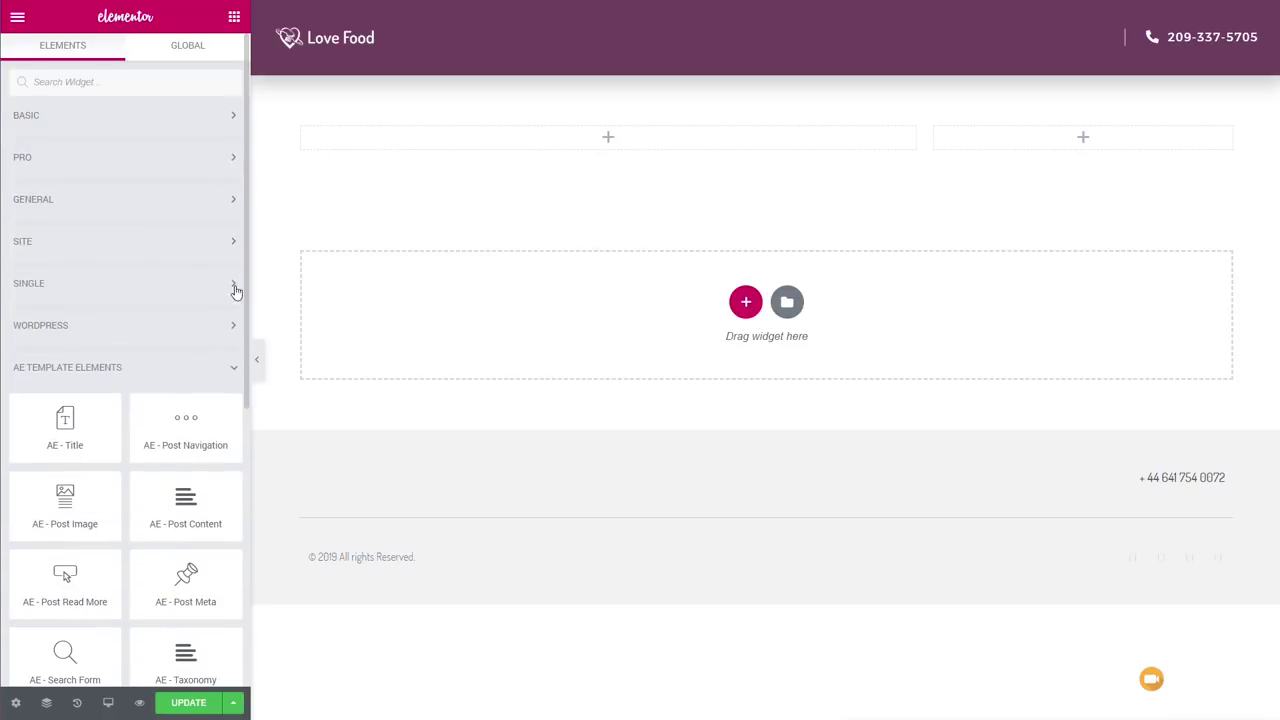
scroll(200, 370, down, 1)
scroll(195, 374, down, 1)
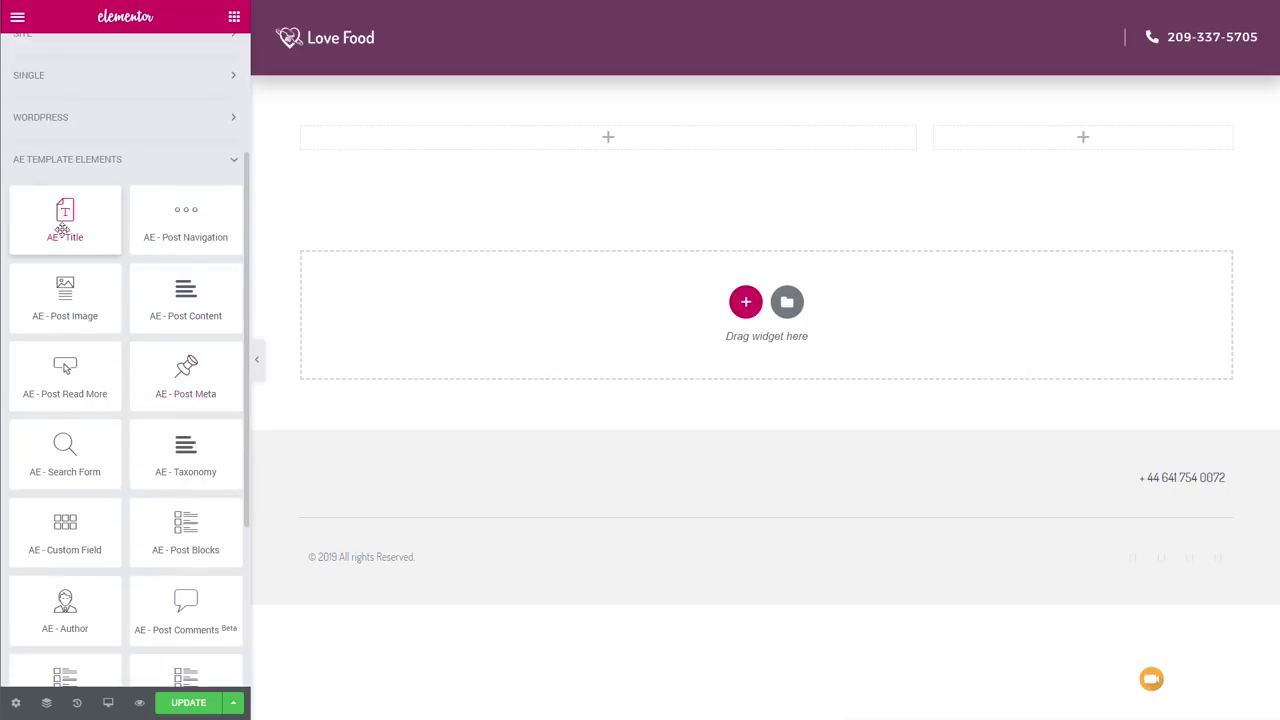
drag(55, 210, 405, 145)
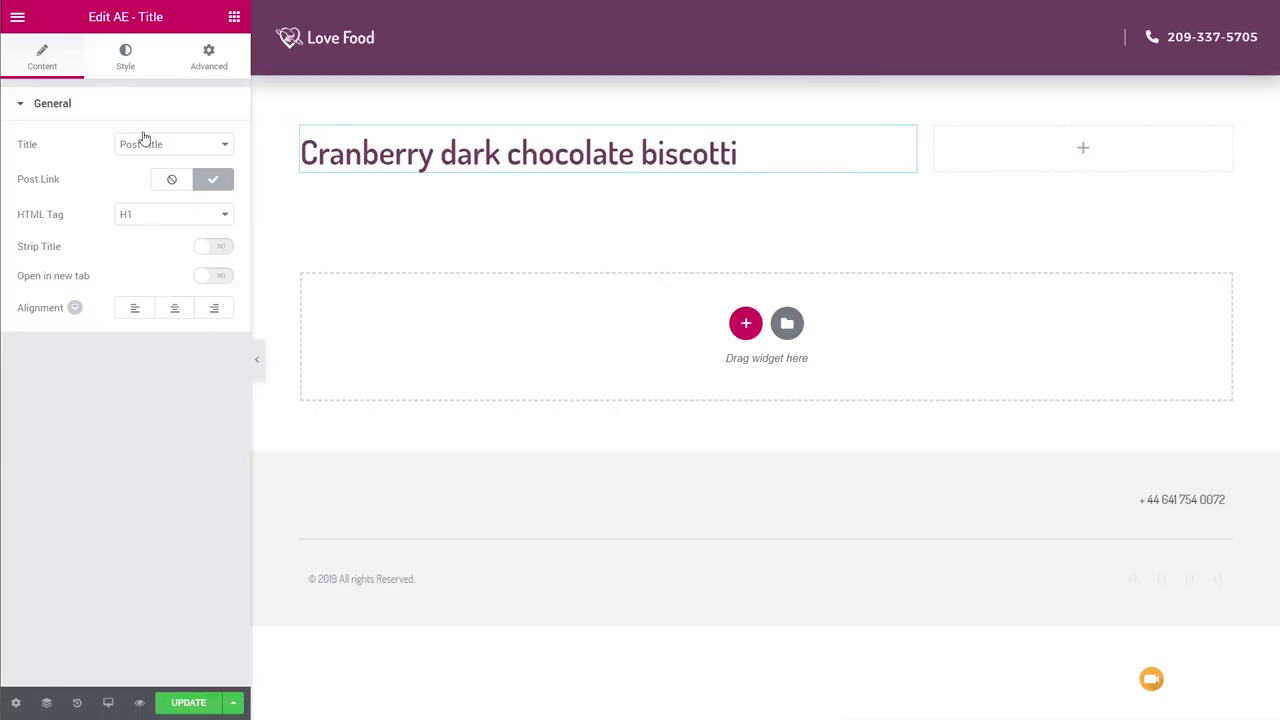
Set the post title's font weight to 400.
click(125, 60)
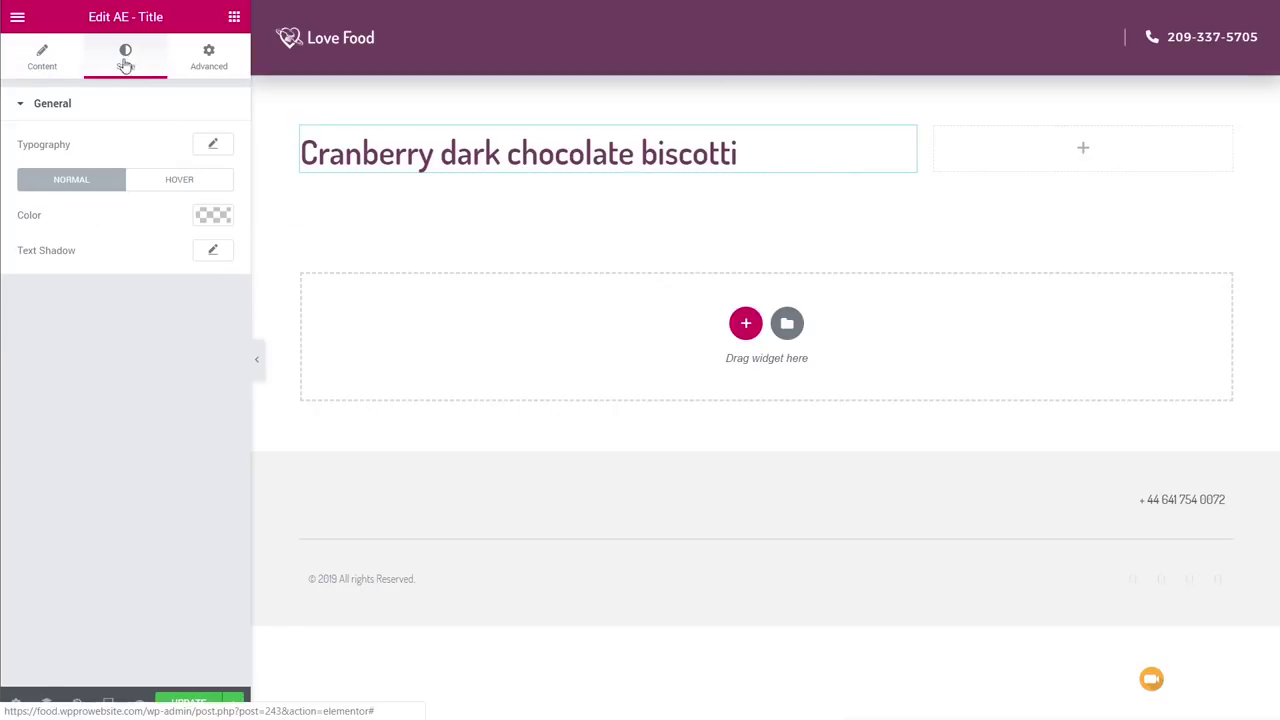
click(213, 146)
click(195, 283)
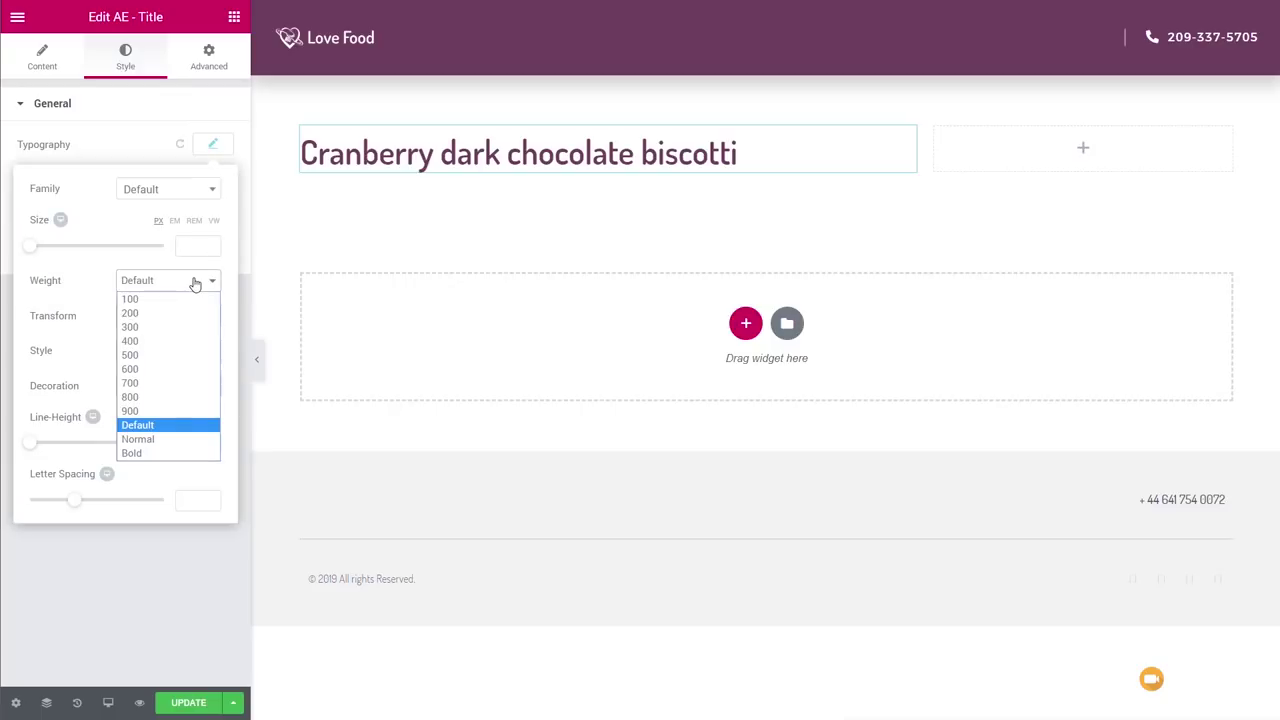
click(173, 341)
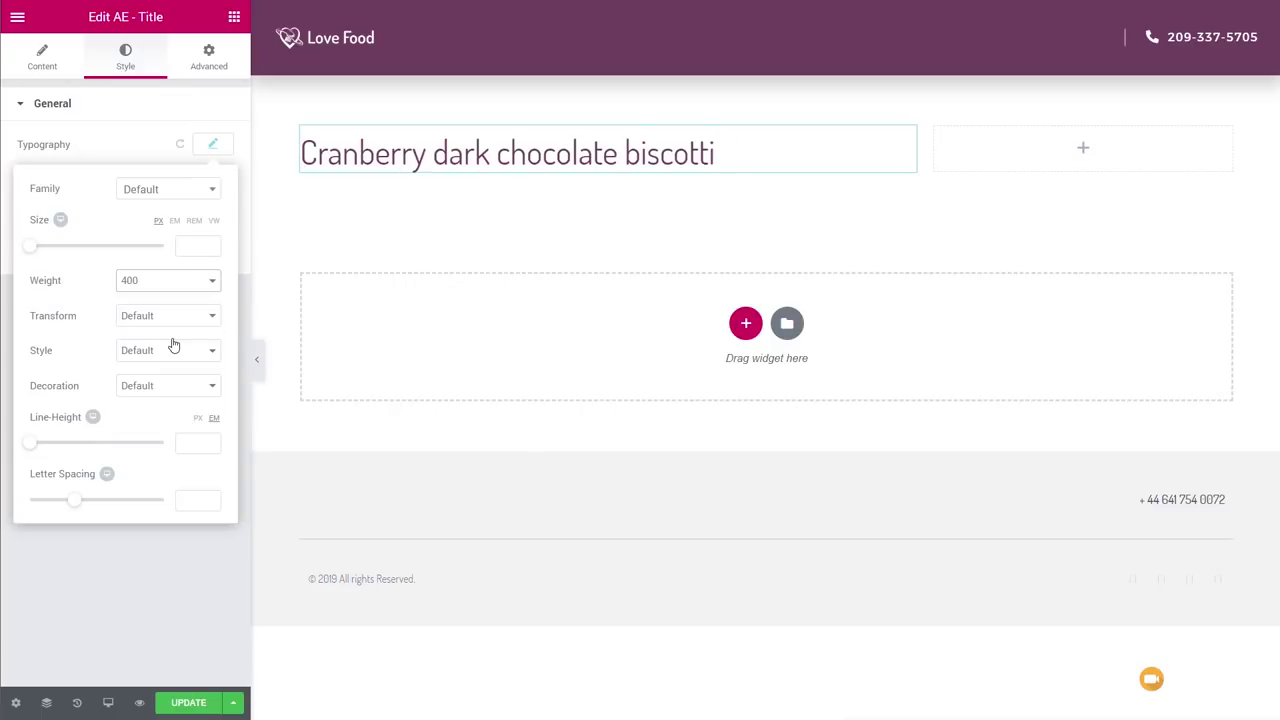
click(213, 146)
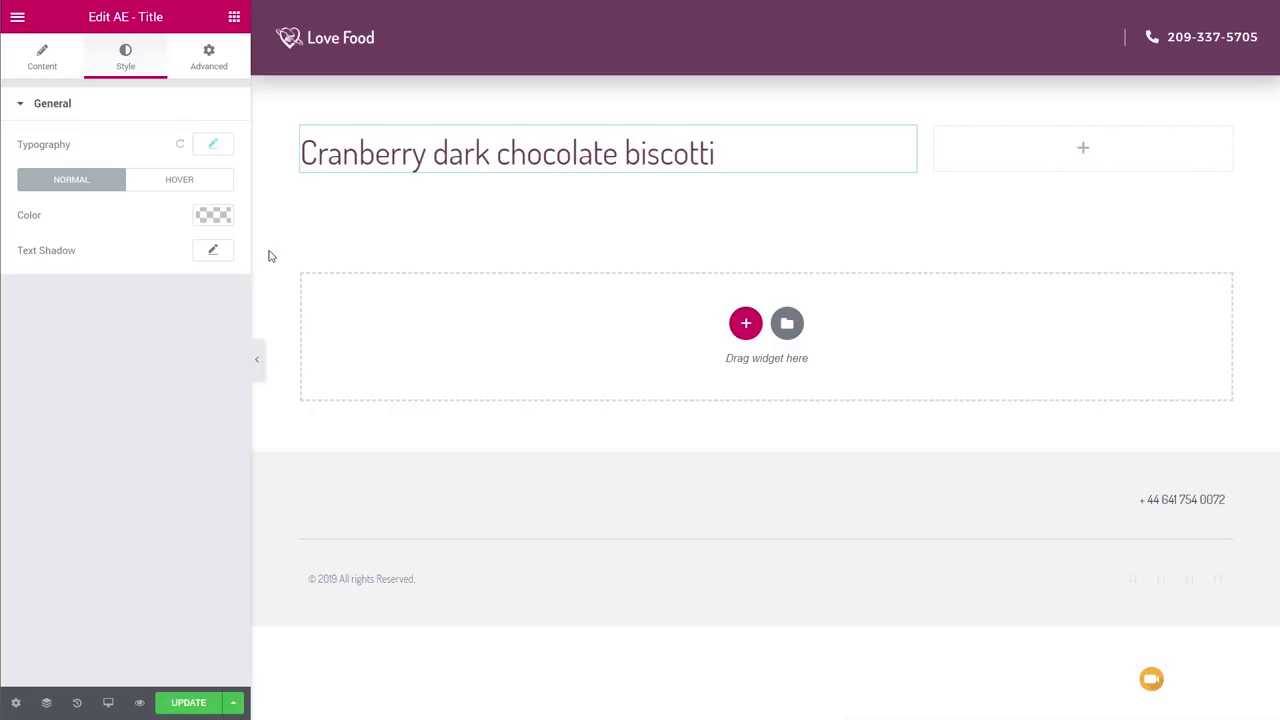
Add an AE - Post Meta widget directly below the recipe title.
click(234, 17)
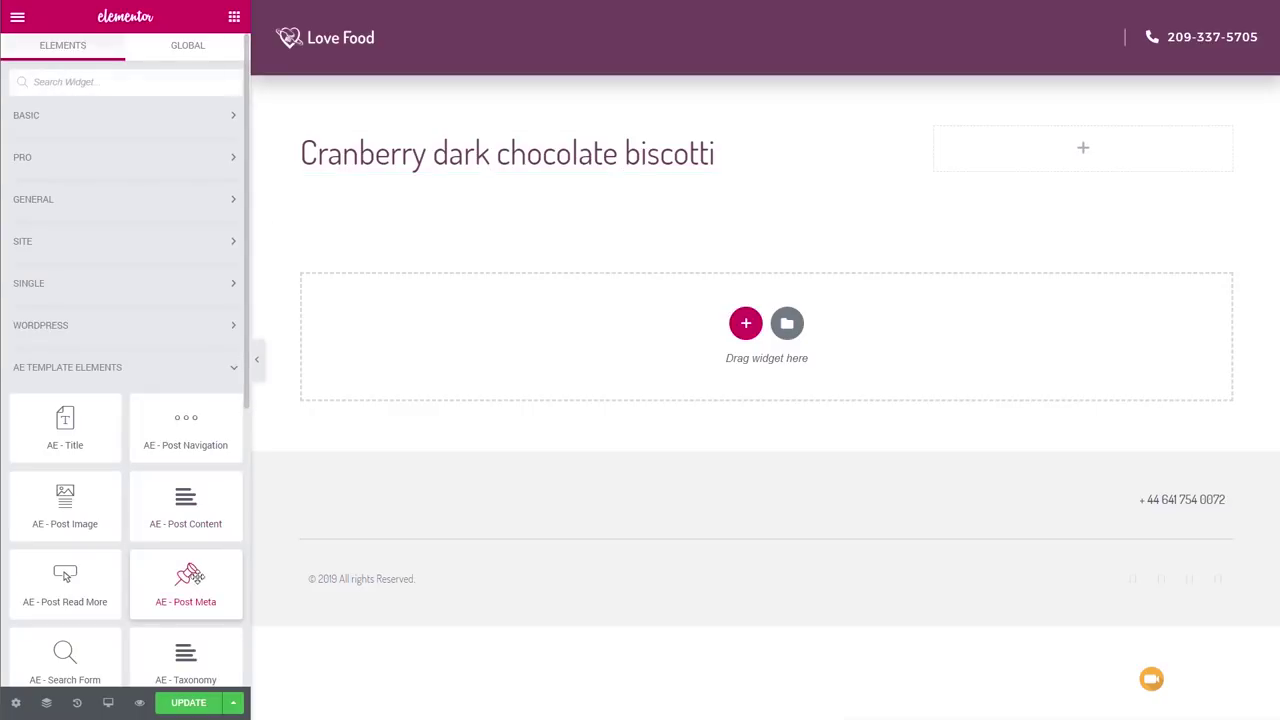
scroll(174, 578, down, 1)
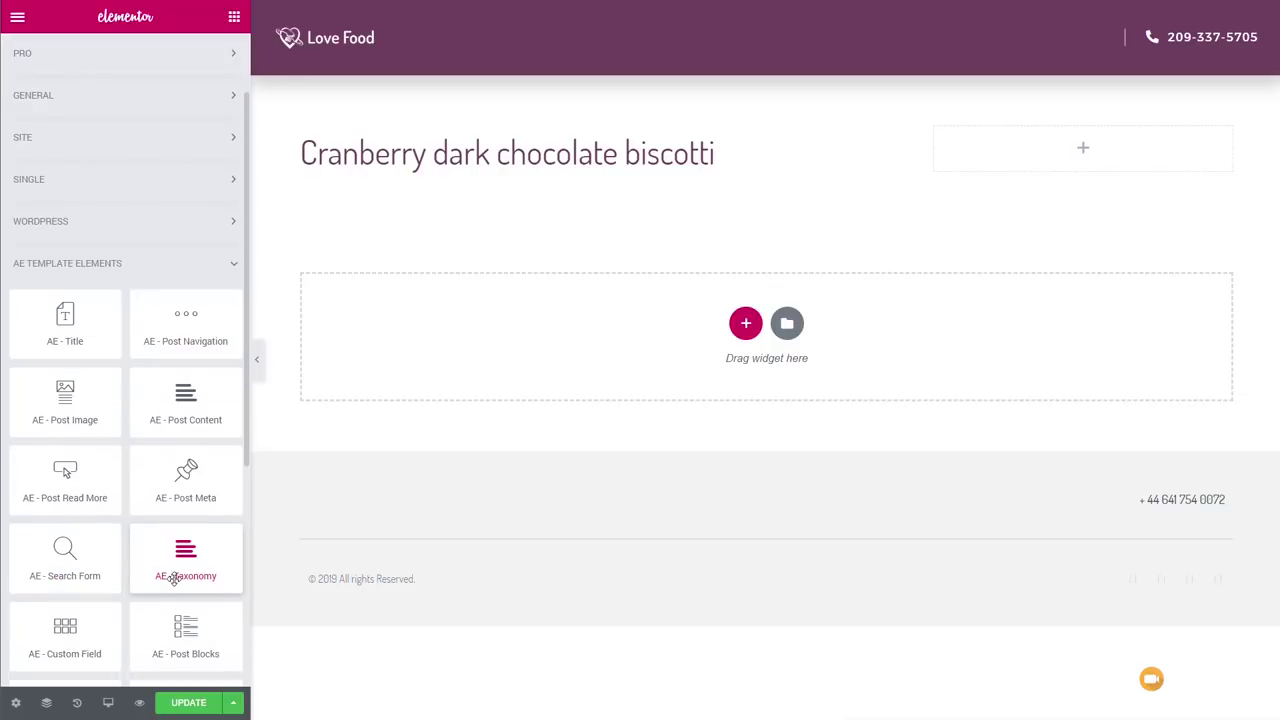
drag(186, 478, 390, 170)
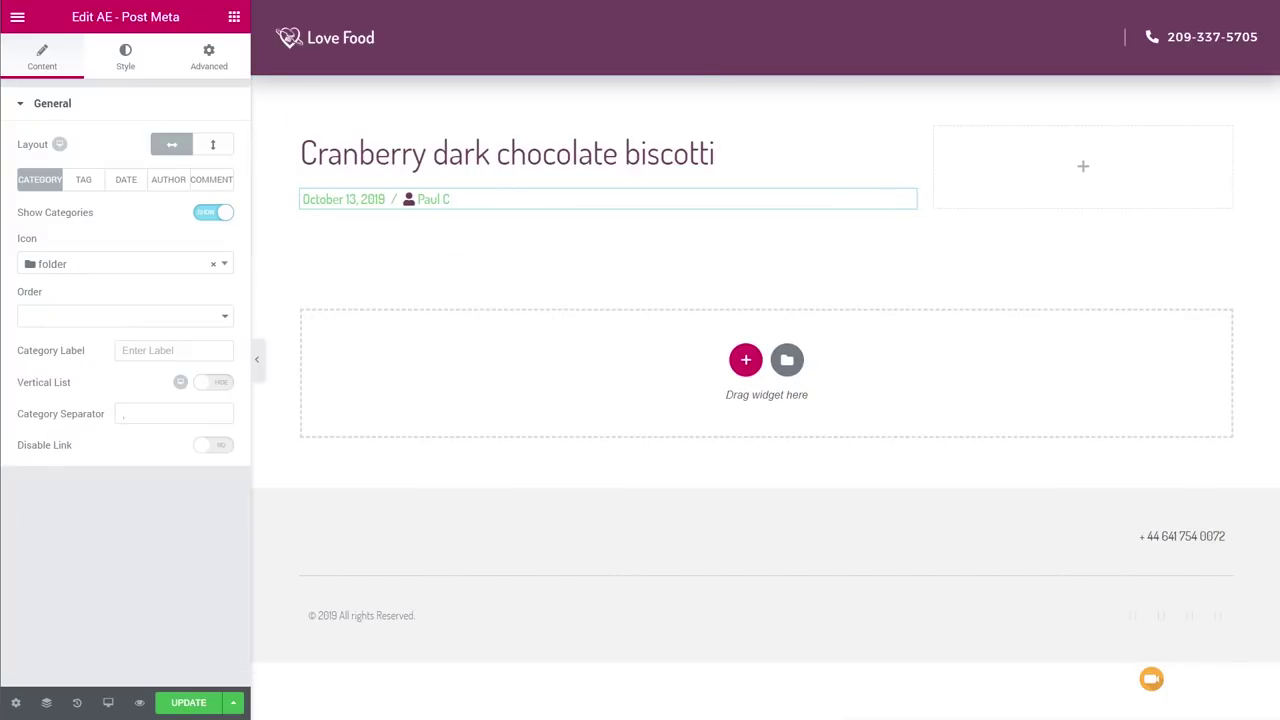
right_click(331, 207)
click(413, 271)
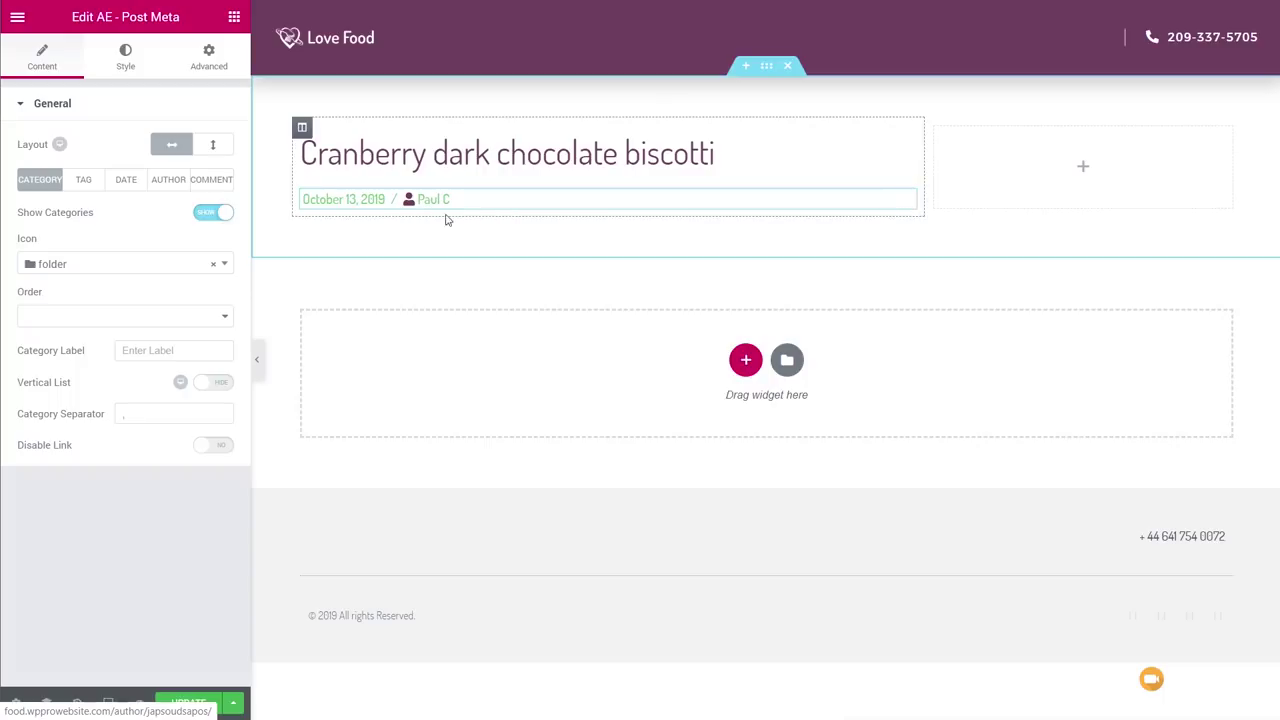
Examine the Post Meta widget's category, tag, date, author and comment settings.
click(82, 182)
click(126, 181)
click(168, 181)
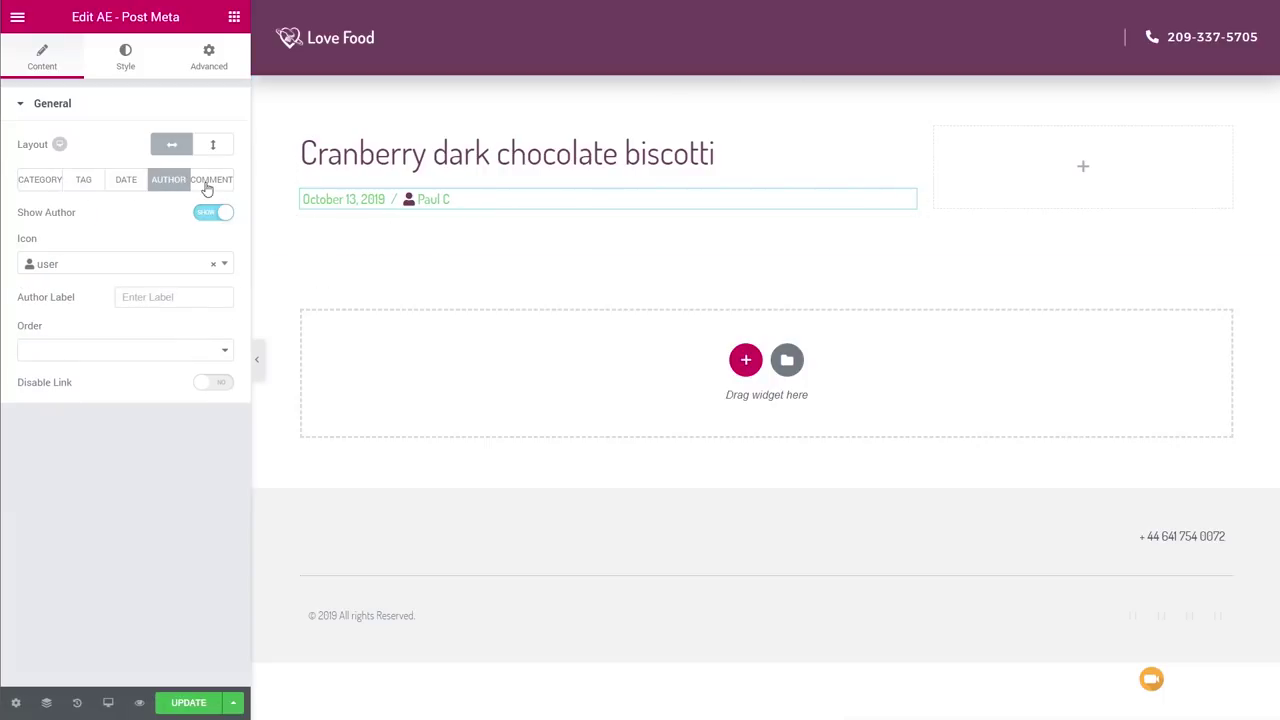
click(210, 182)
click(167, 188)
click(126, 182)
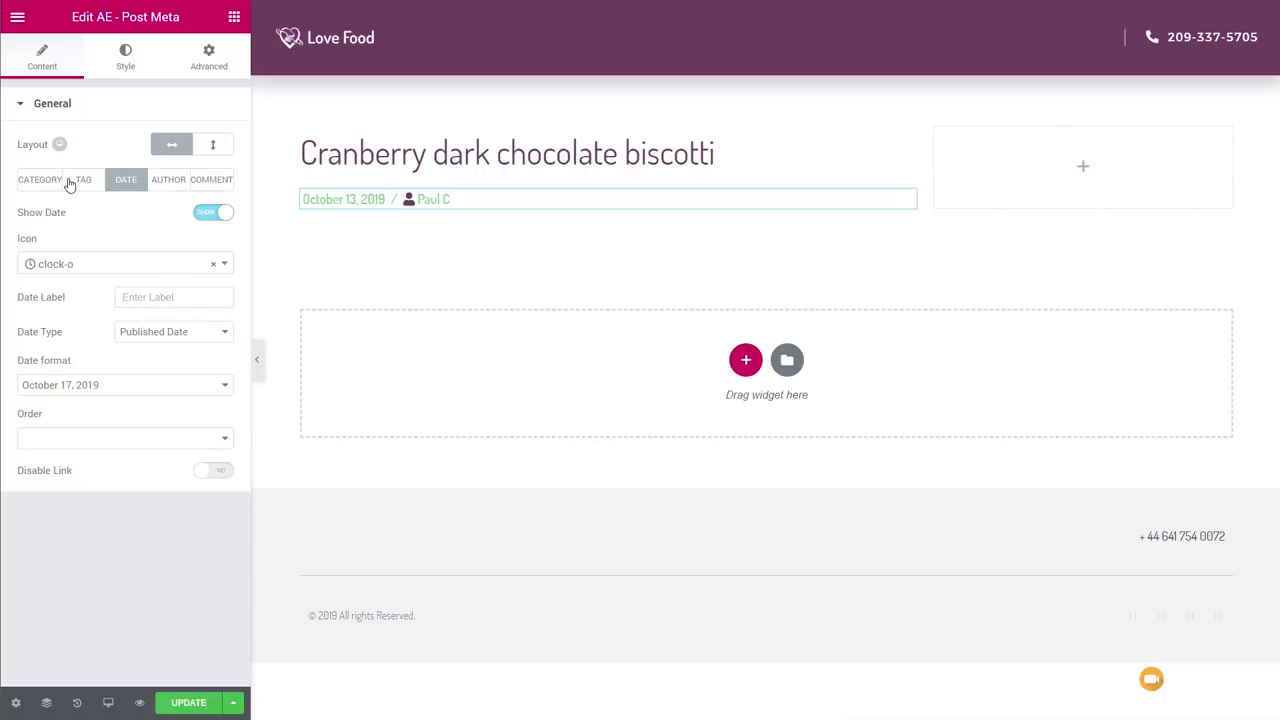
click(75, 182)
click(38, 182)
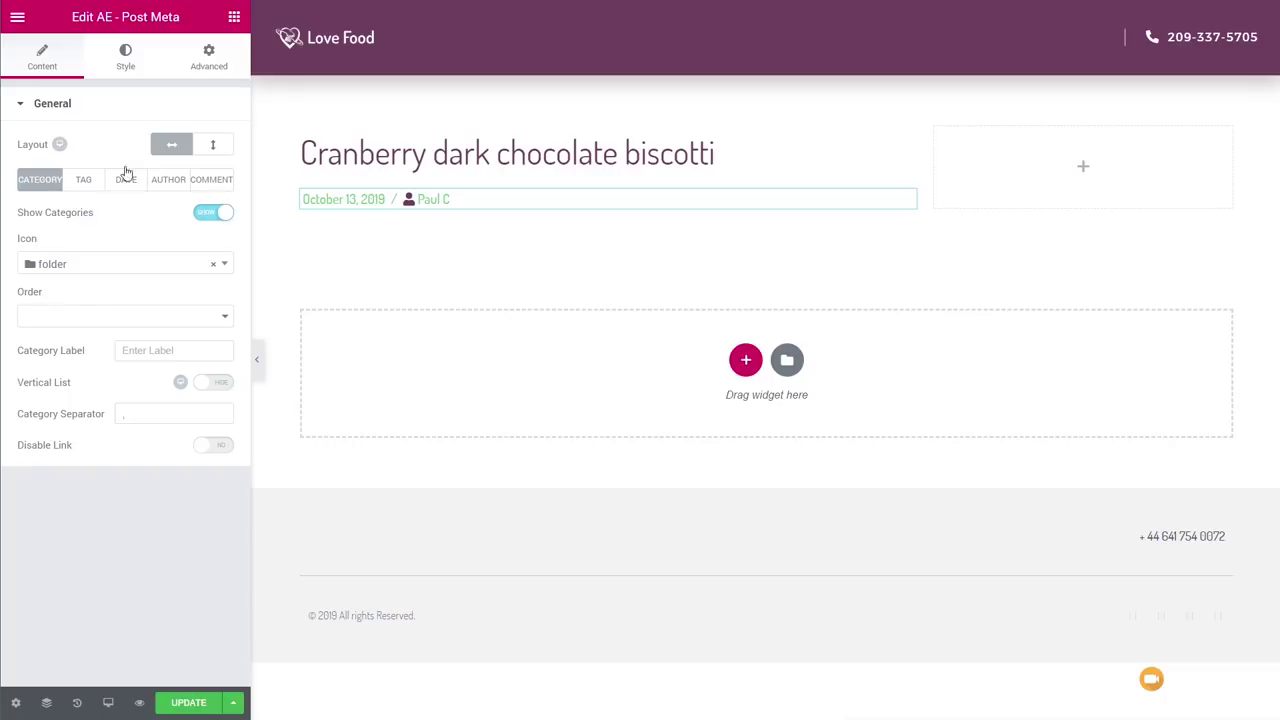
Set the post meta's global text color to the purple swatch #6c3c5b.
click(125, 56)
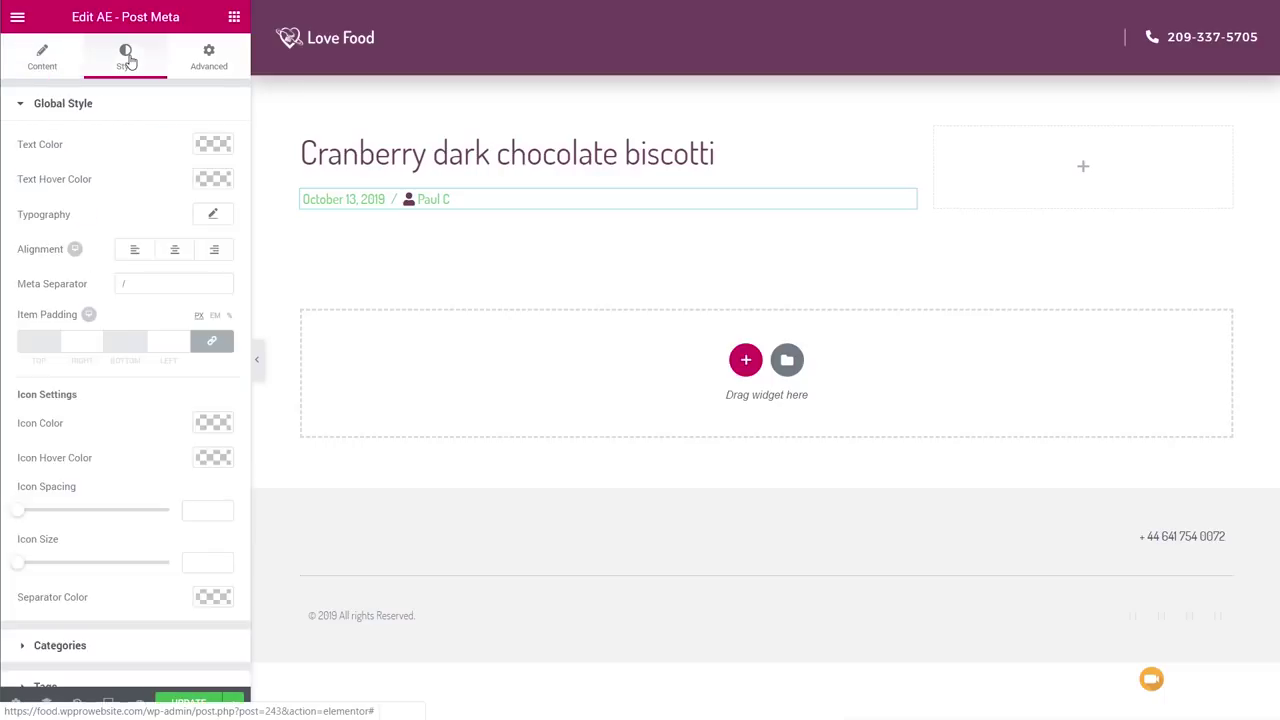
click(214, 146)
click(28, 342)
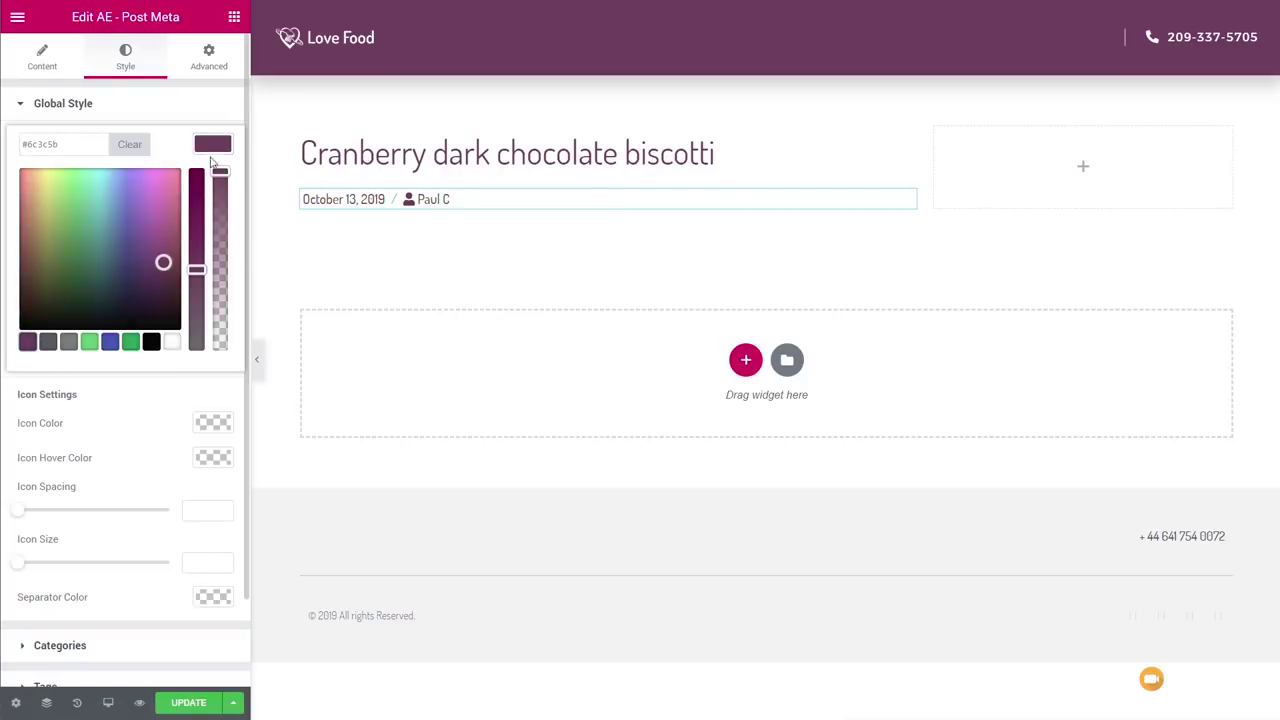
click(216, 146)
Set the post meta's font size to 12 px.
click(209, 217)
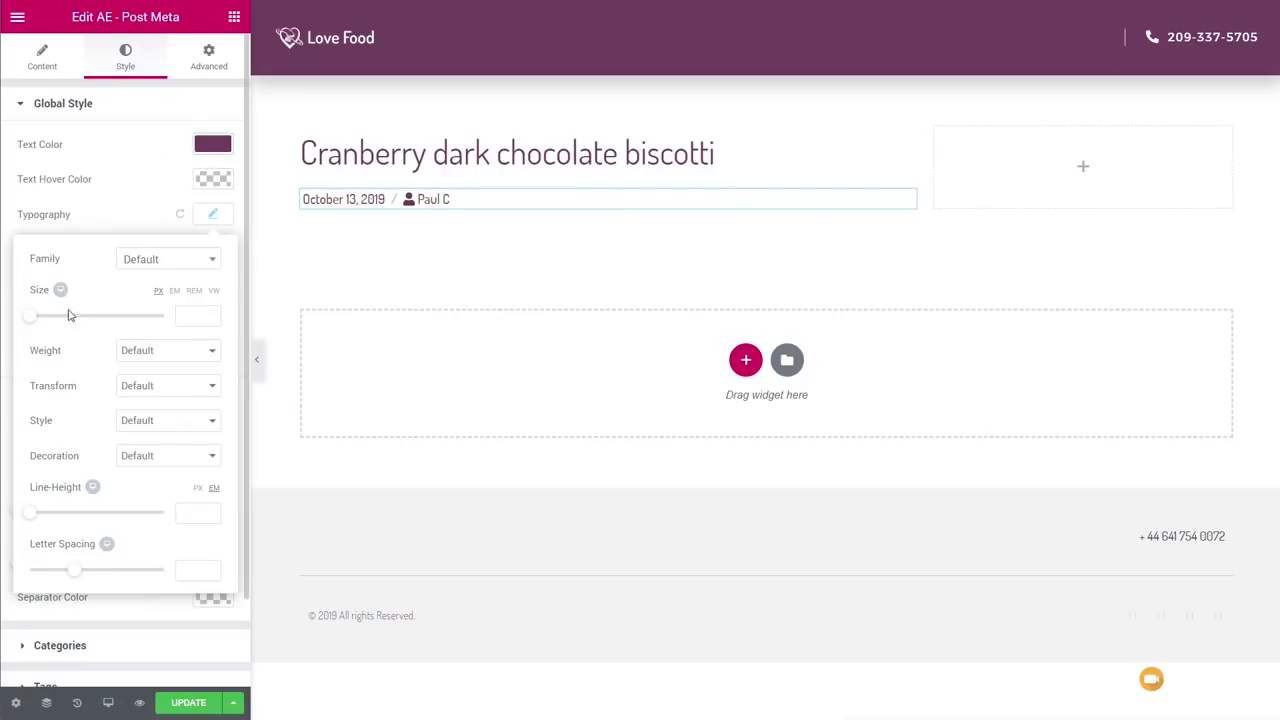
click(38, 318)
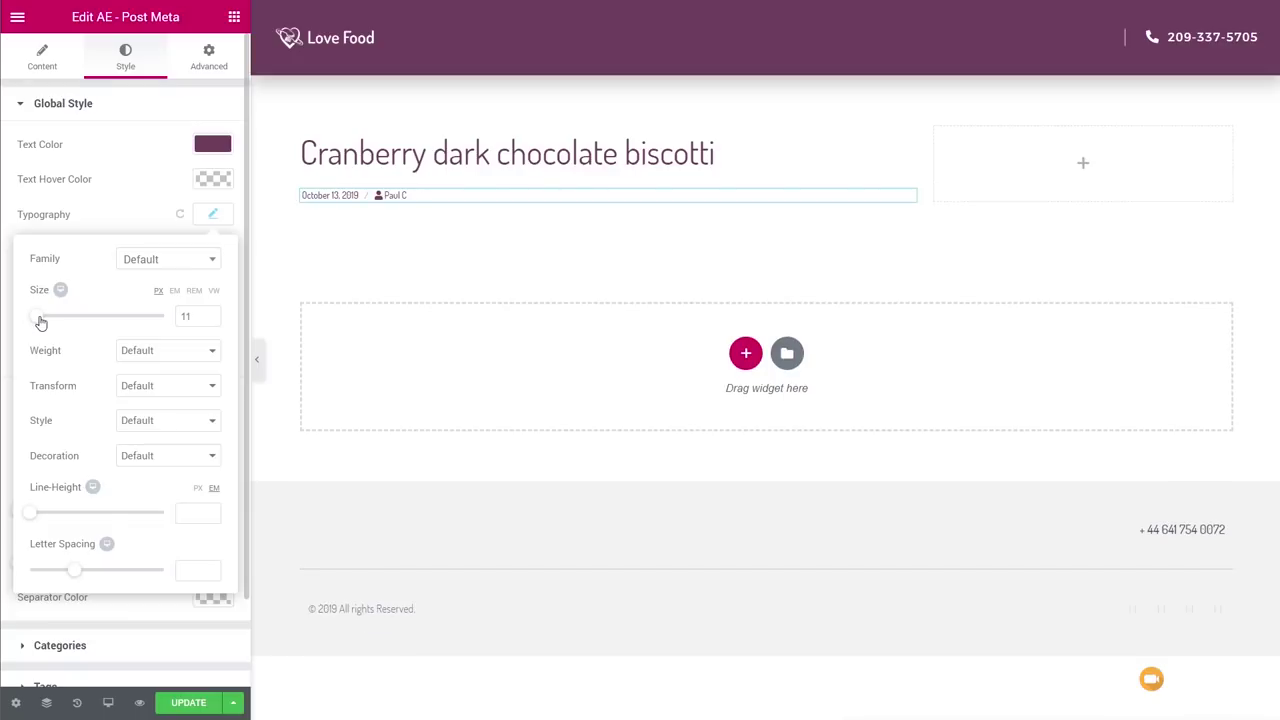
click(210, 313)
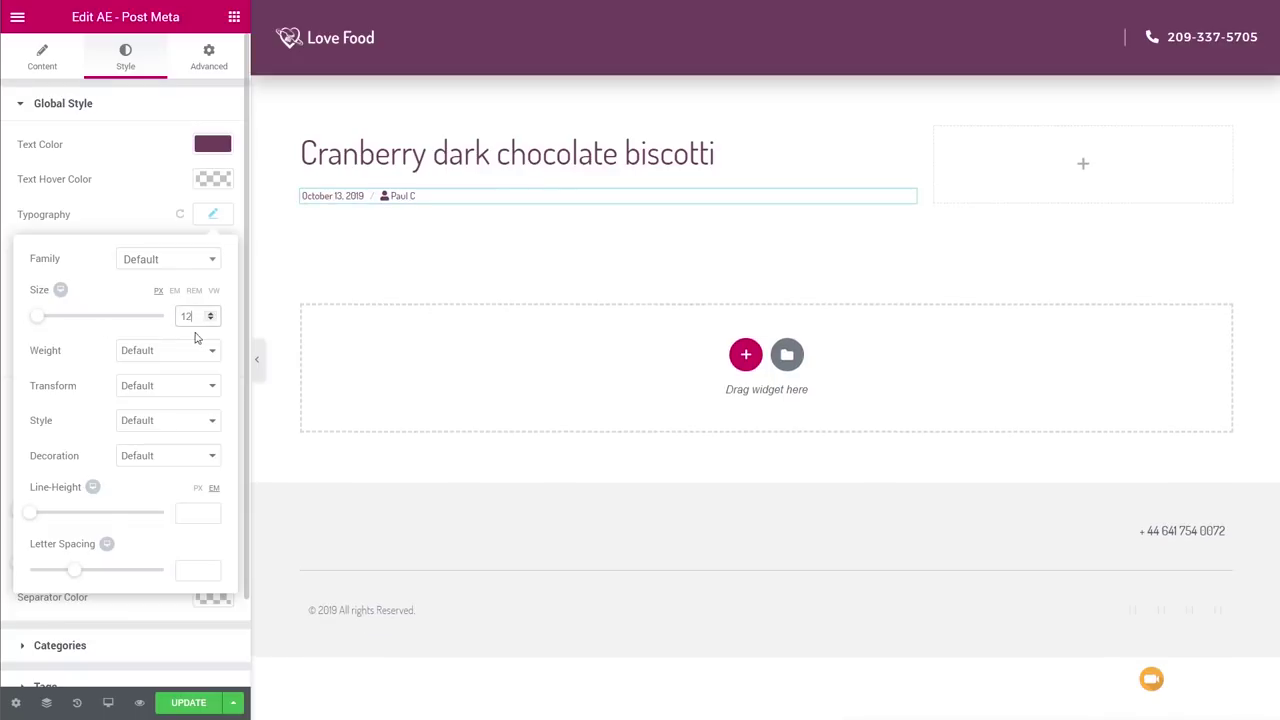
click(212, 218)
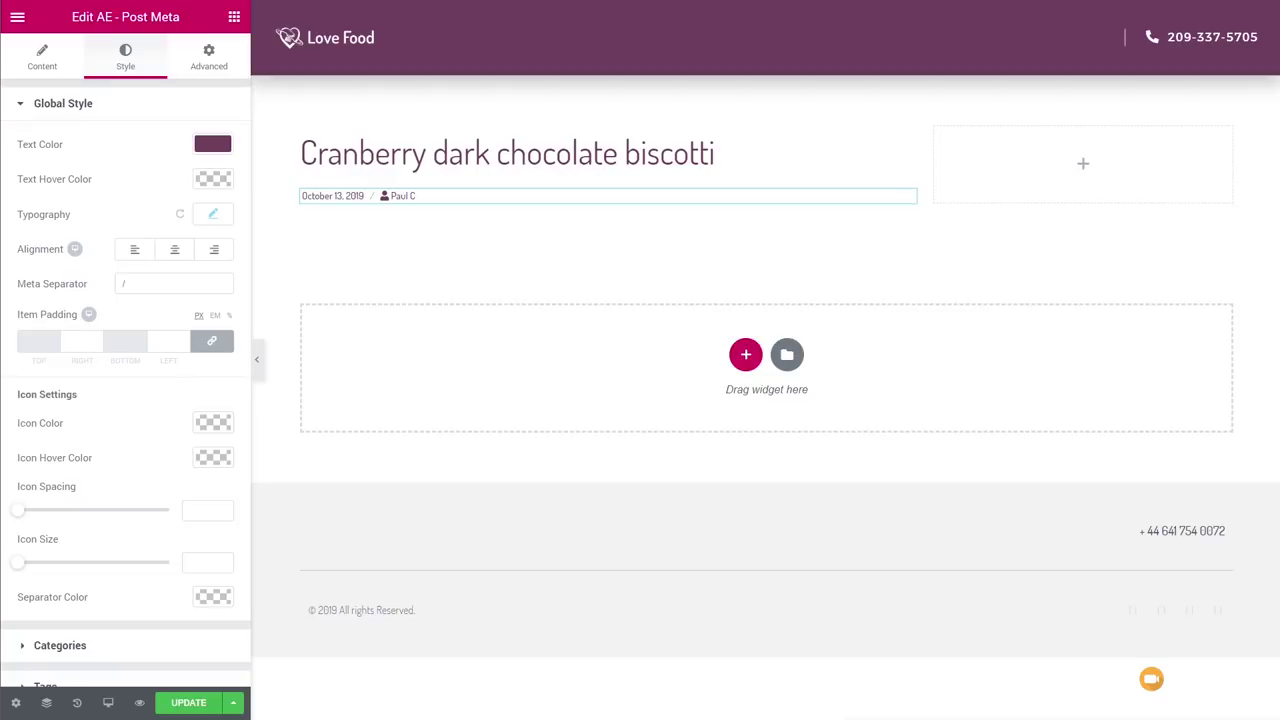
Add an AE - Post Image widget below the post meta.
click(234, 18)
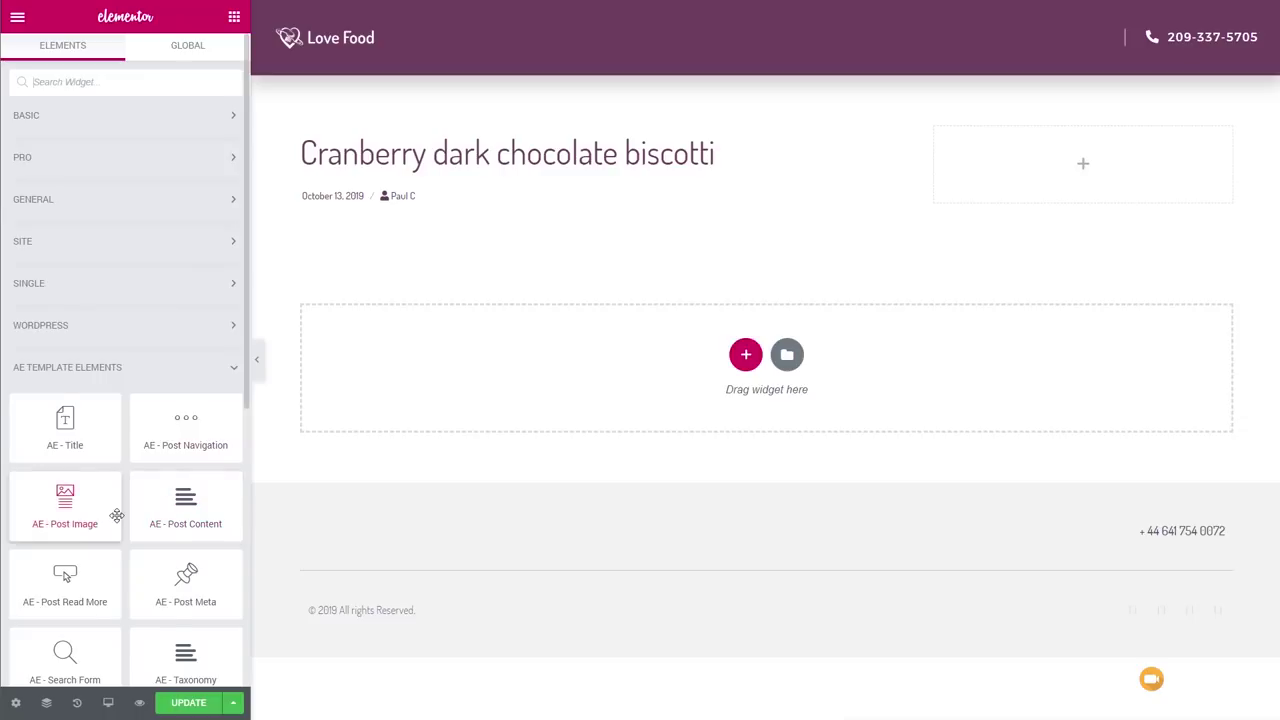
scroll(120, 518, down, 2)
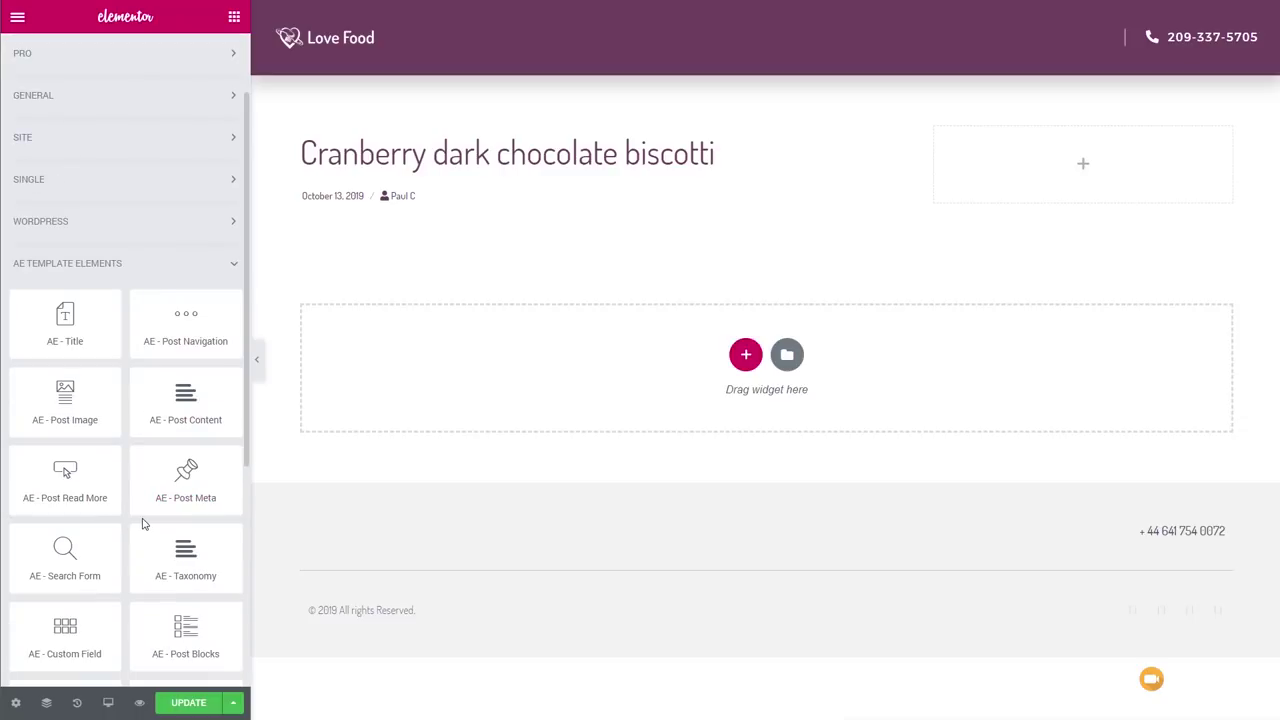
drag(66, 405, 363, 197)
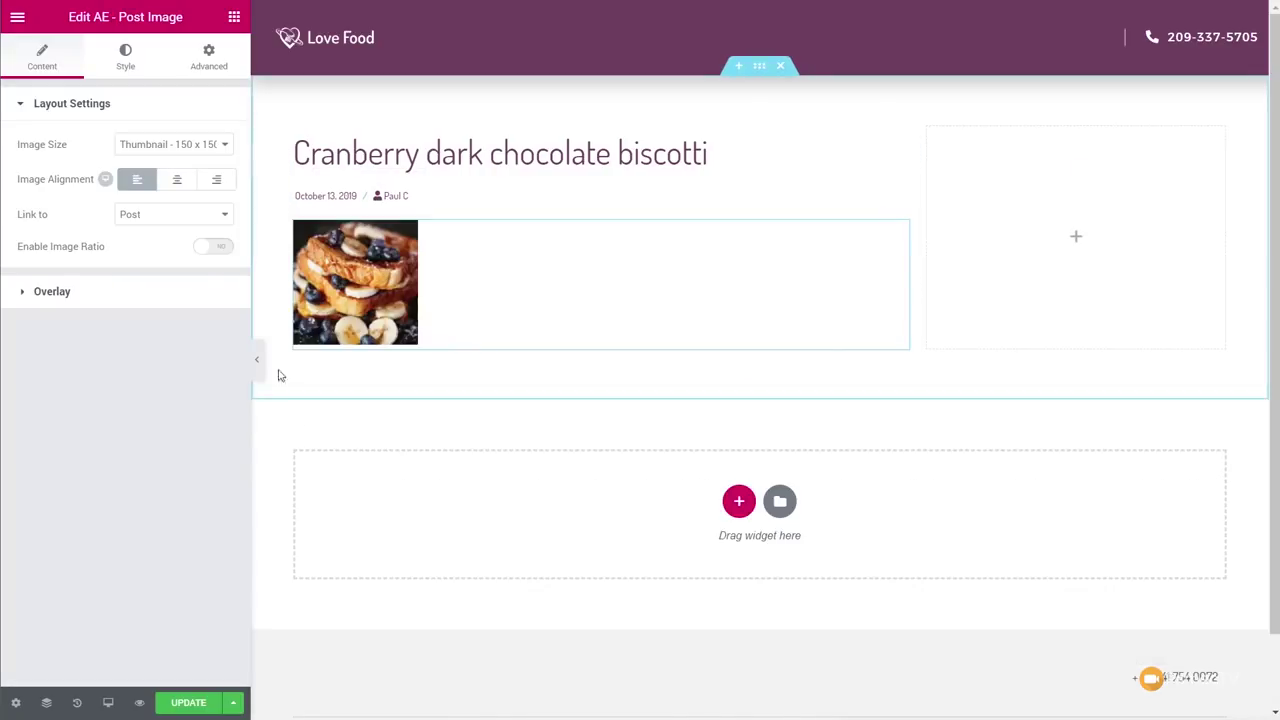
Set the post image's size to Large - 1024 x 1024 and its link to None.
click(198, 144)
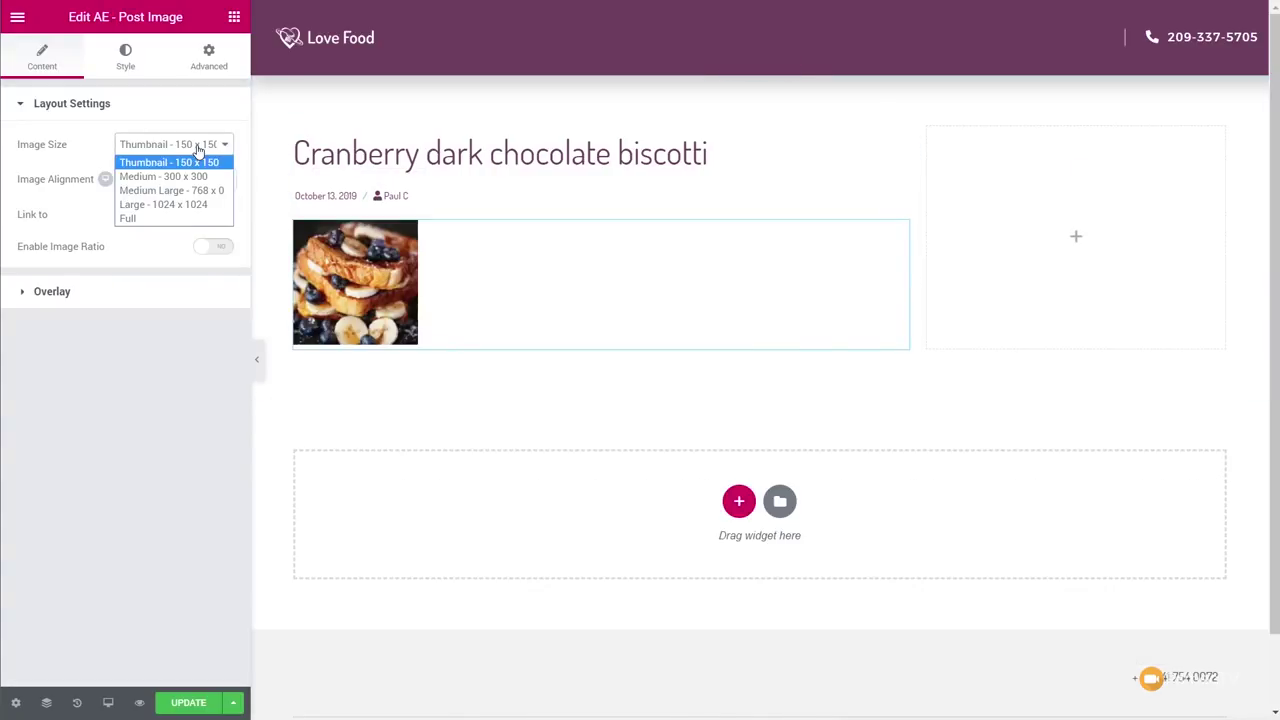
click(164, 204)
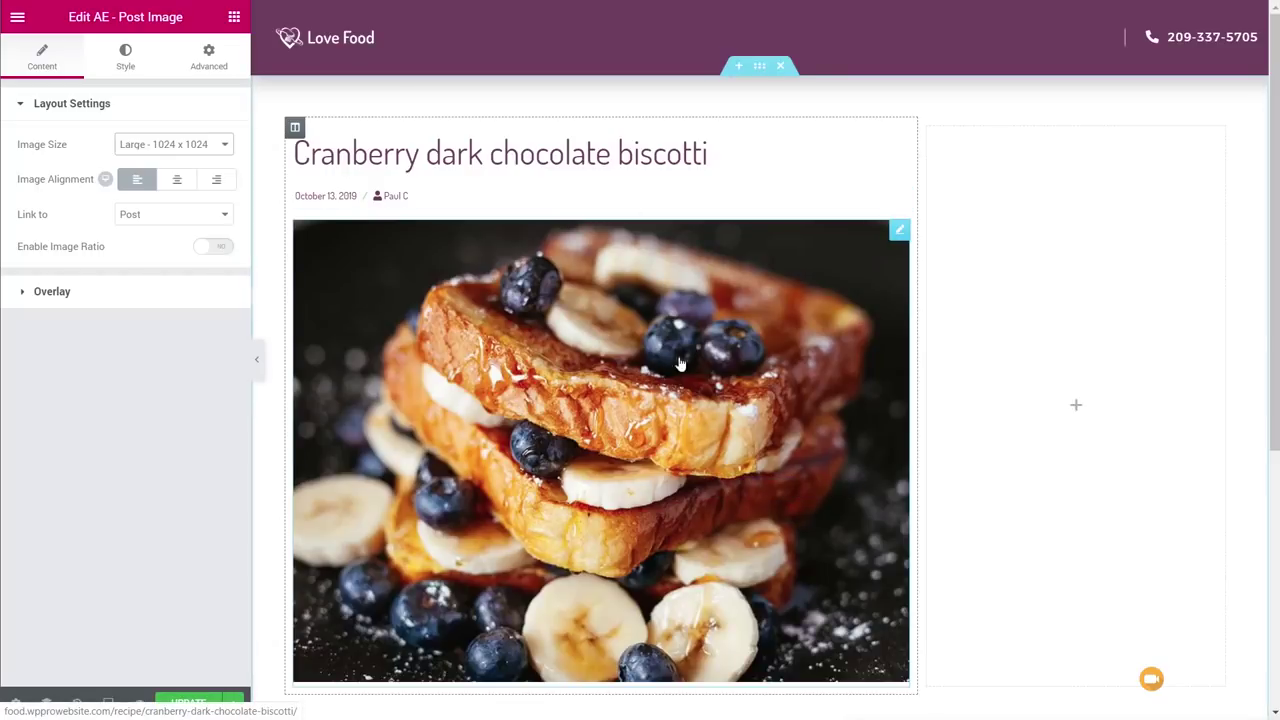
click(150, 217)
click(151, 228)
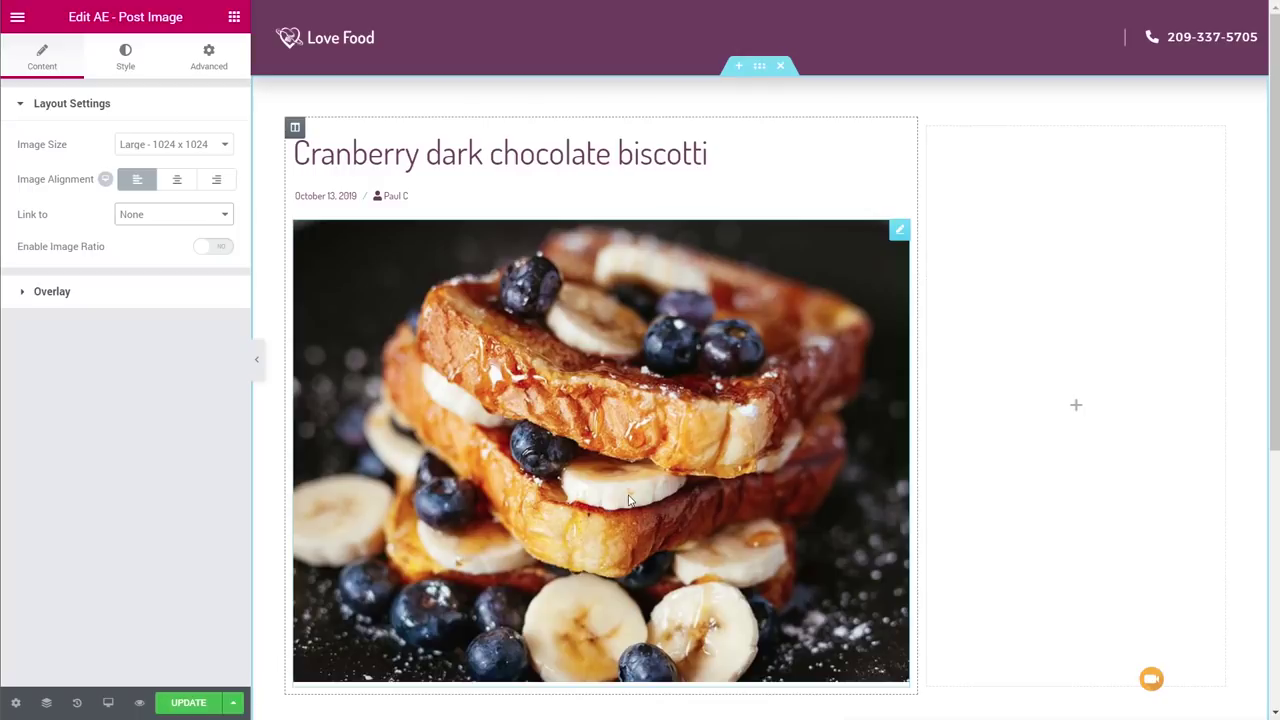
Add an AE - Post Content widget below the post image and review the article text.
scroll(629, 500, down, 5)
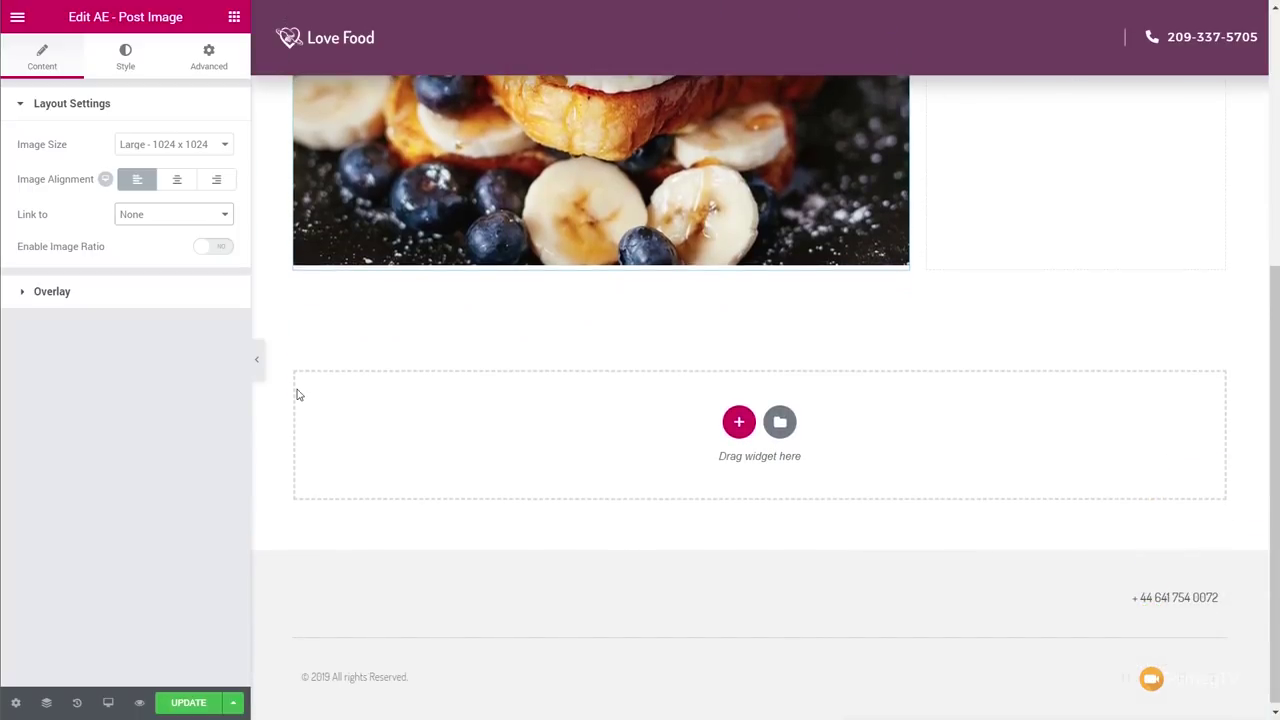
click(234, 18)
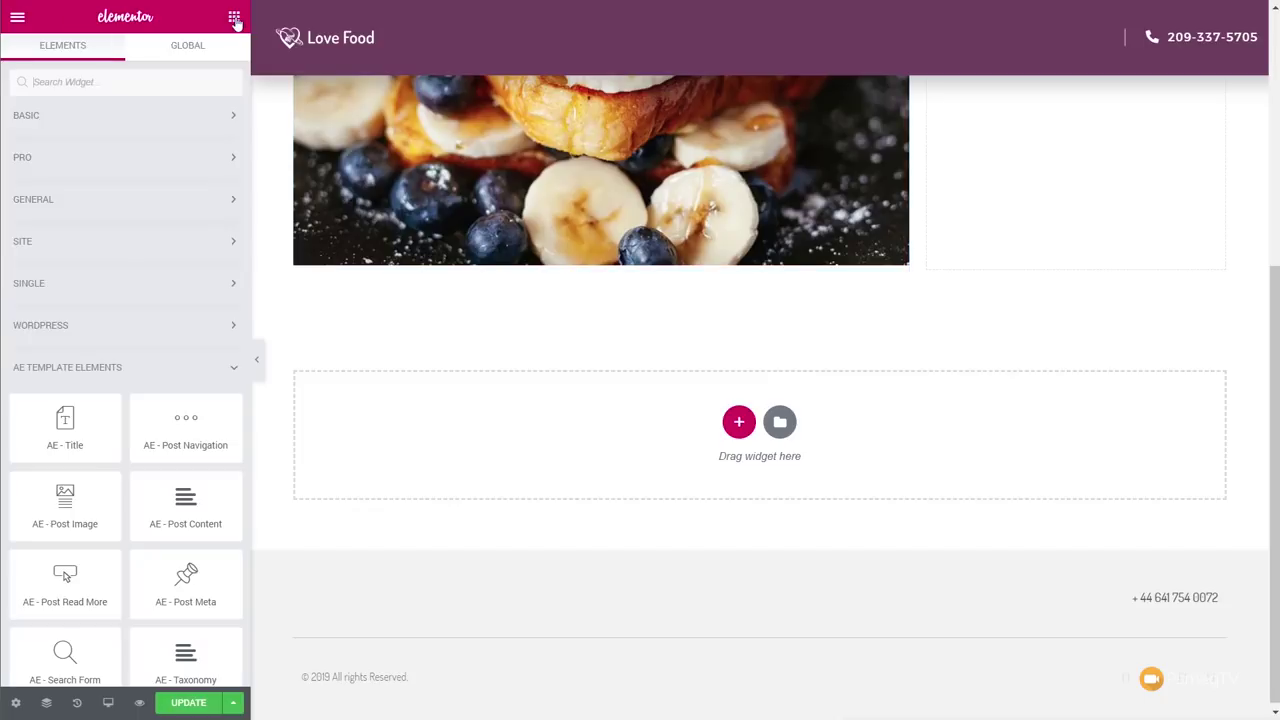
drag(141, 491, 485, 252)
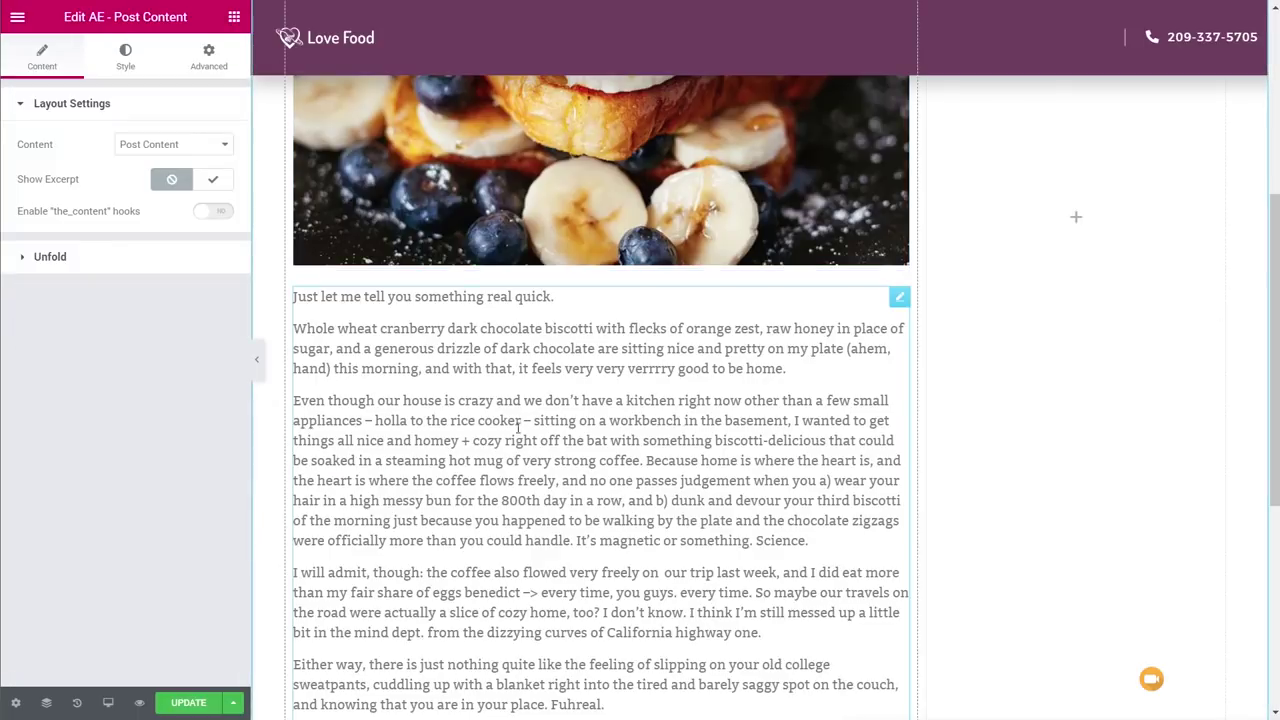
scroll(586, 524, down, 3)
scroll(586, 526, up, 3)
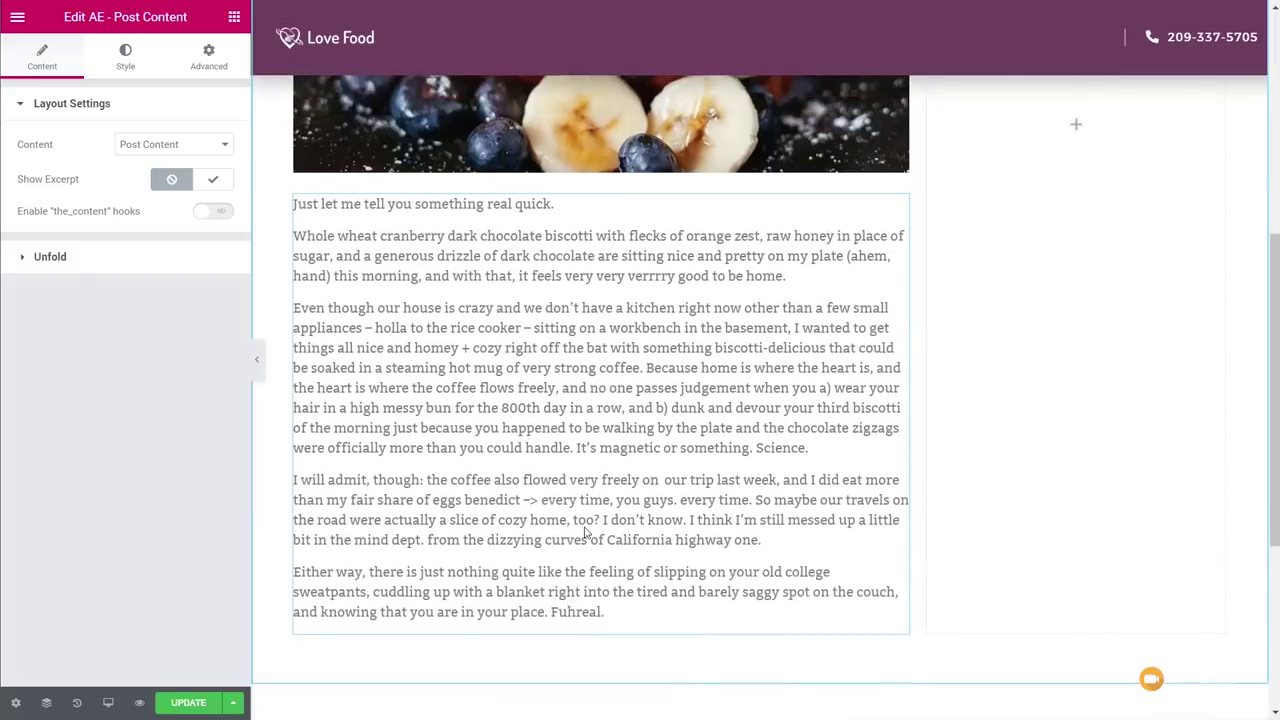
scroll(586, 533, up, 2)
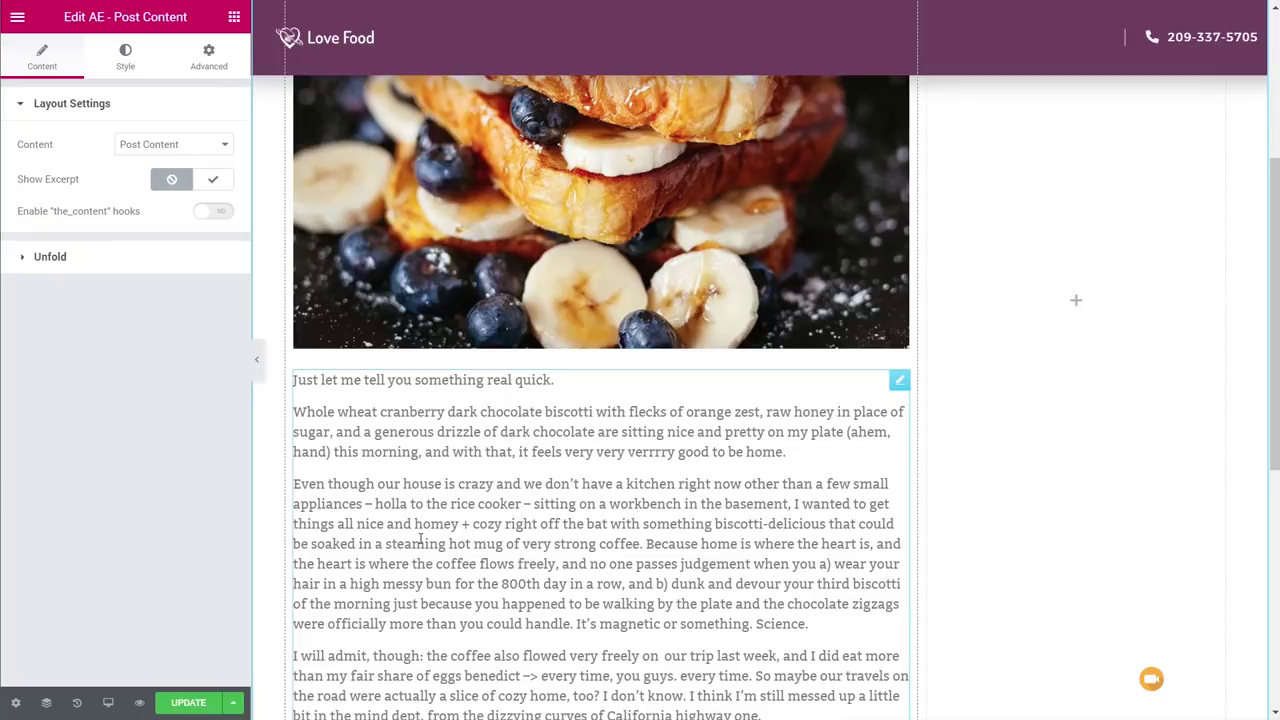
Update the recipe template with its current changes and exit the editor to the WordPress dashboard.
click(190, 704)
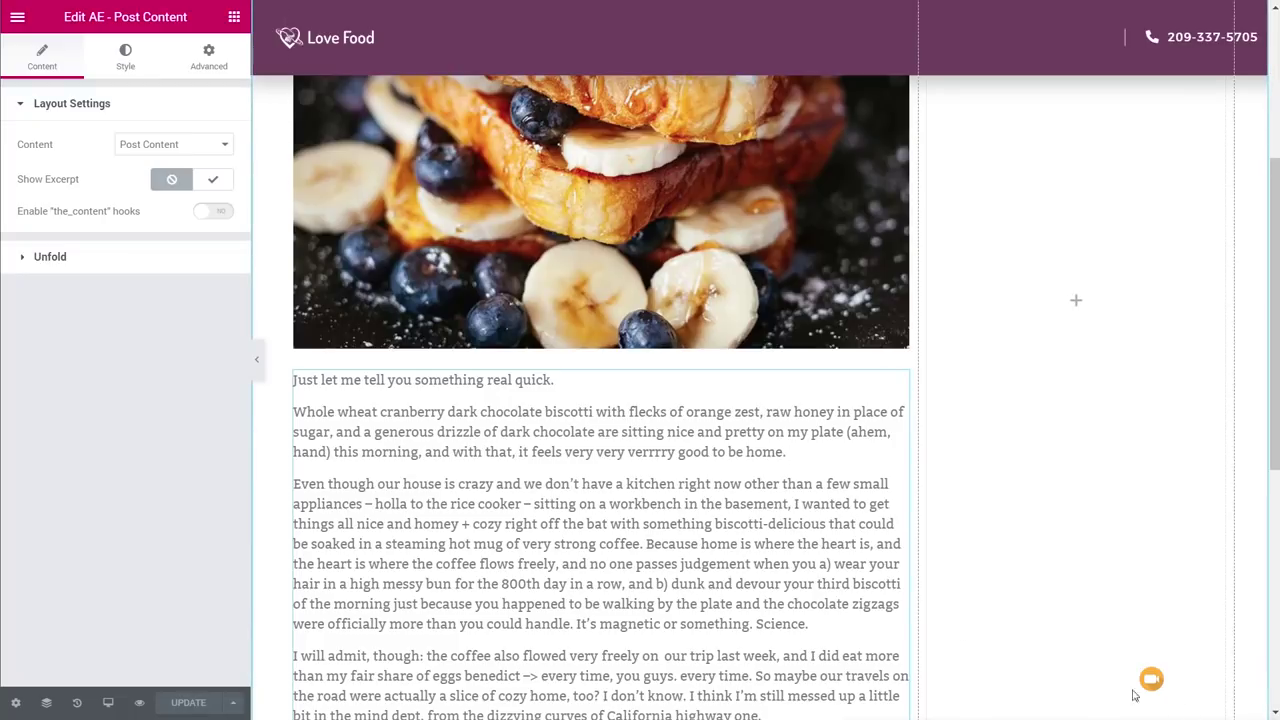
click(17, 17)
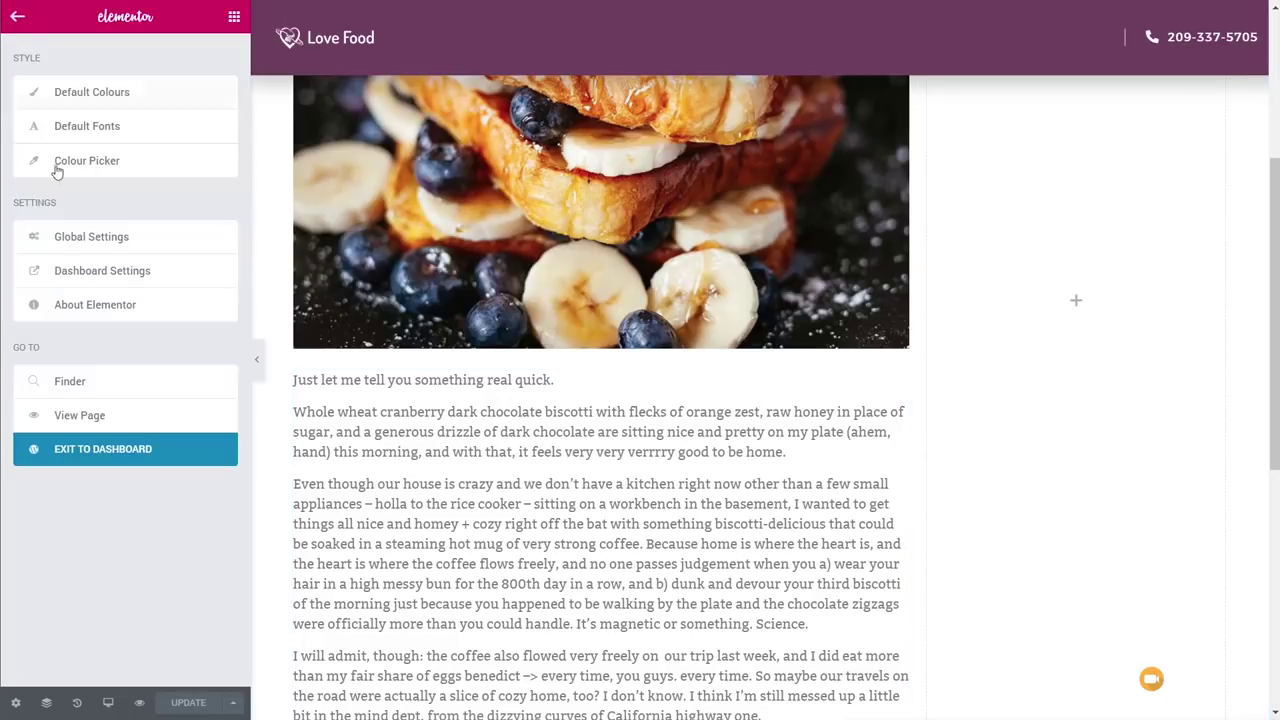
click(90, 451)
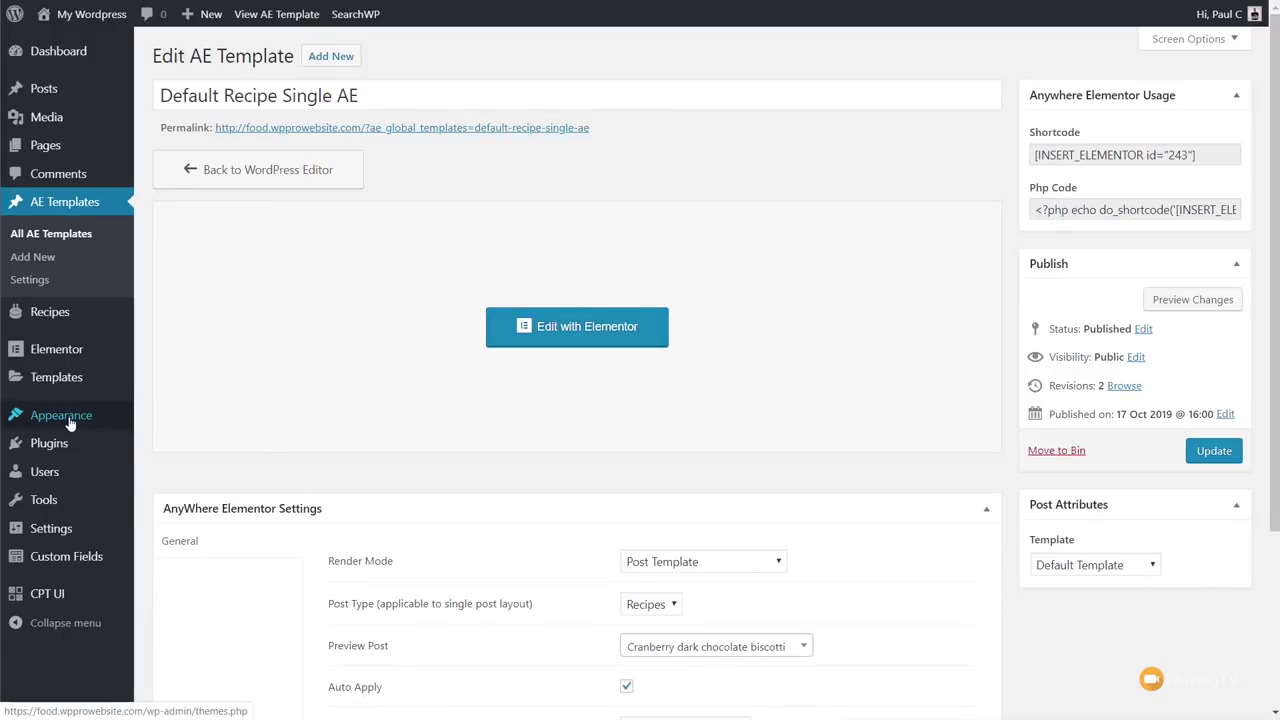
Go to the site's navigation menu management and name the new menu Main Menu.
mouse_move(68, 420)
click(162, 465)
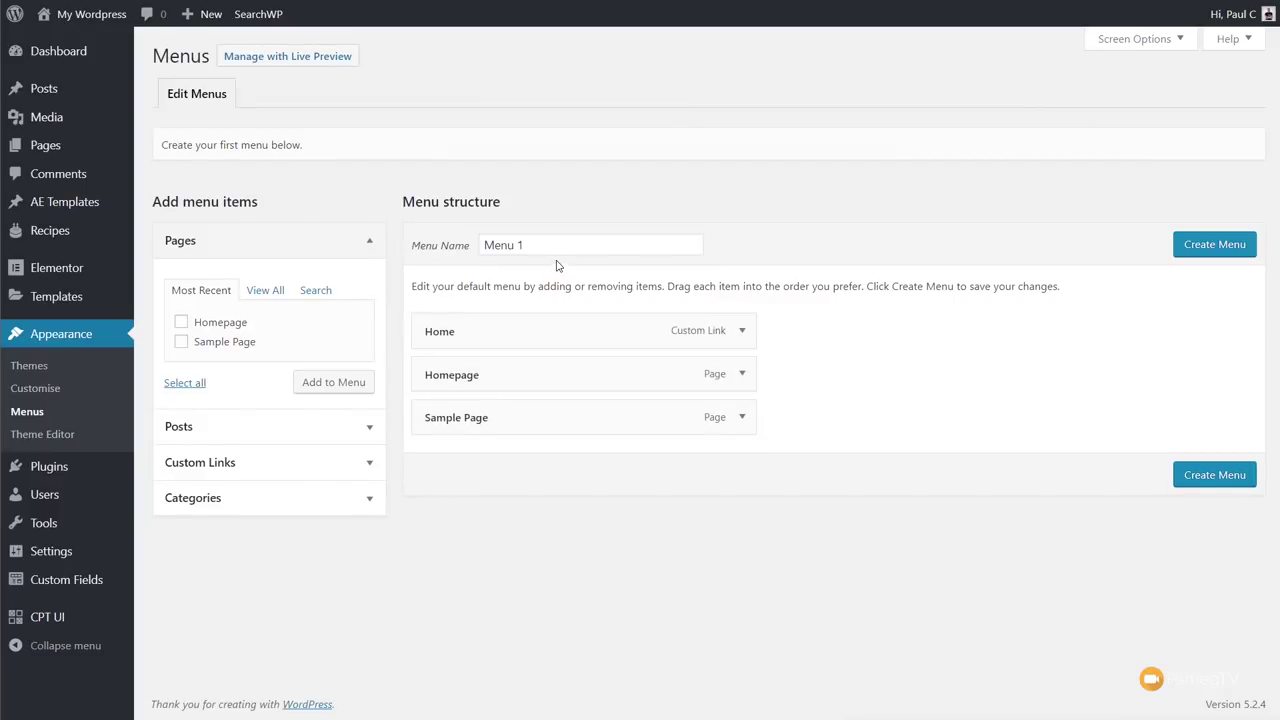
drag(556, 245, 430, 252)
text(Main)
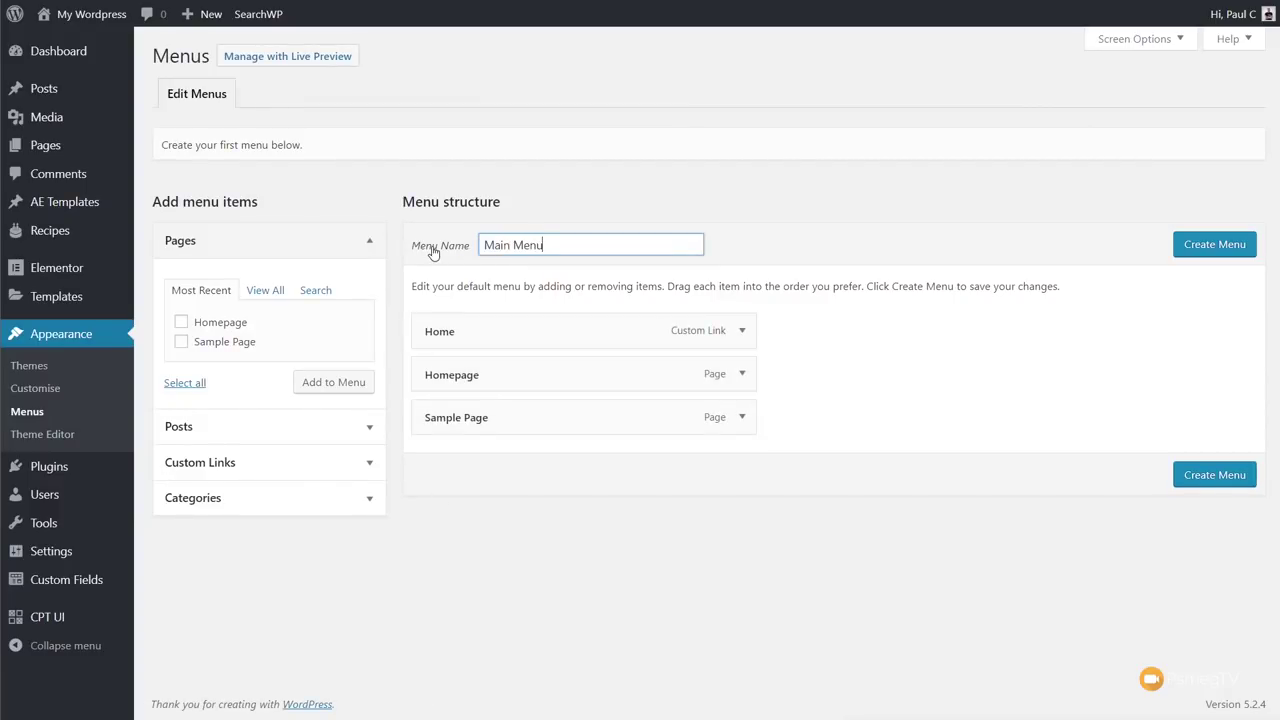
Remove the Sample Page and Homepage items from the menu structure.
click(751, 420)
click(432, 562)
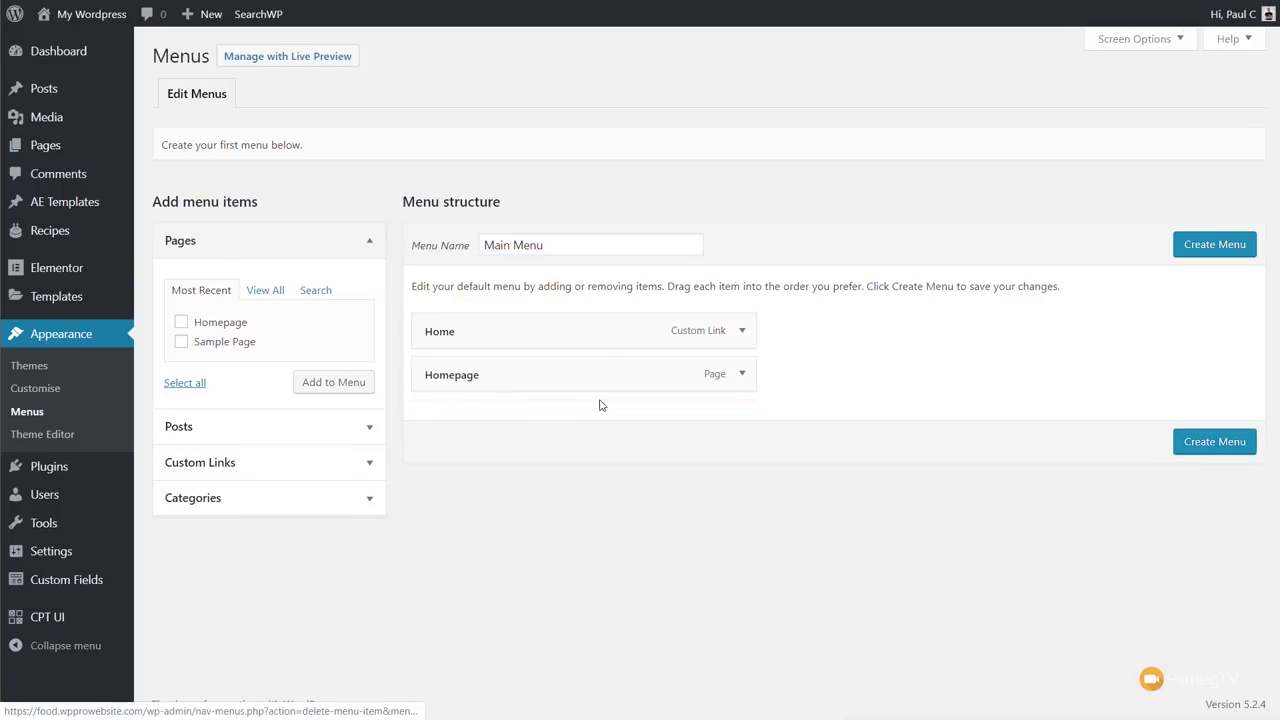
click(742, 373)
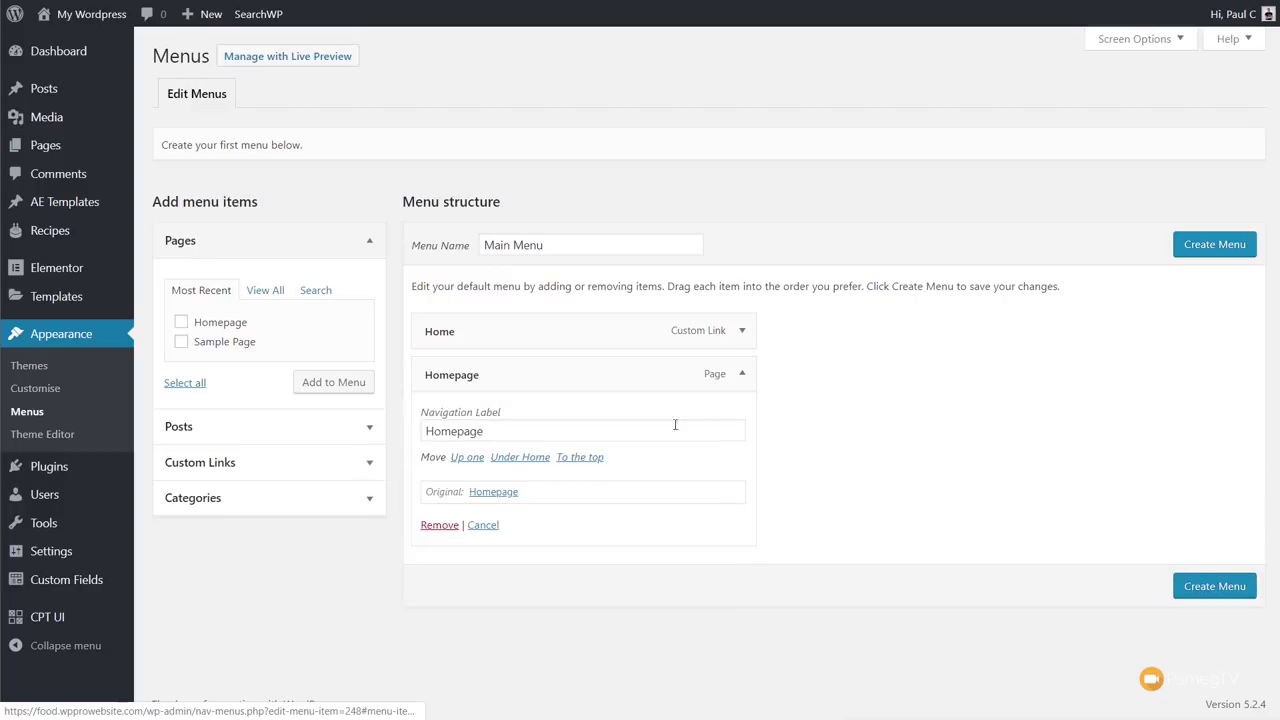
click(439, 525)
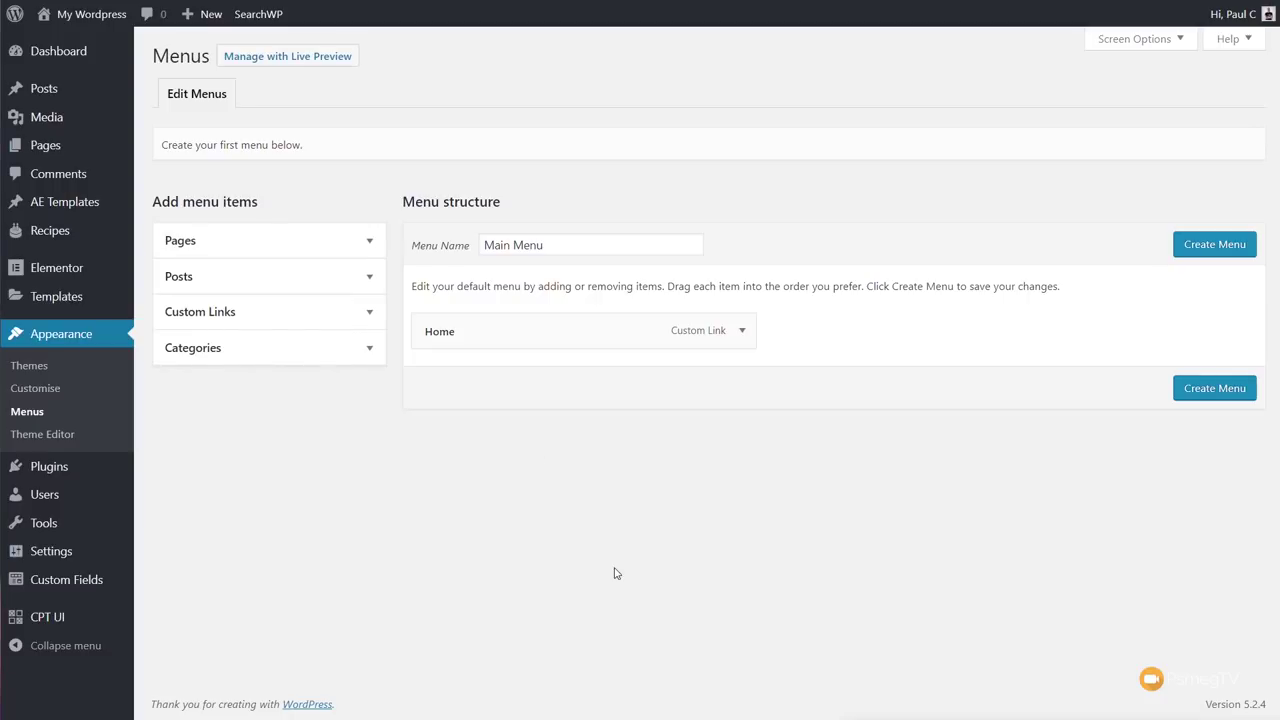
Add a custom link to the menu with the URL /recipe/ and the link text Recipes.
click(368, 318)
drag(287, 368, 210, 370)
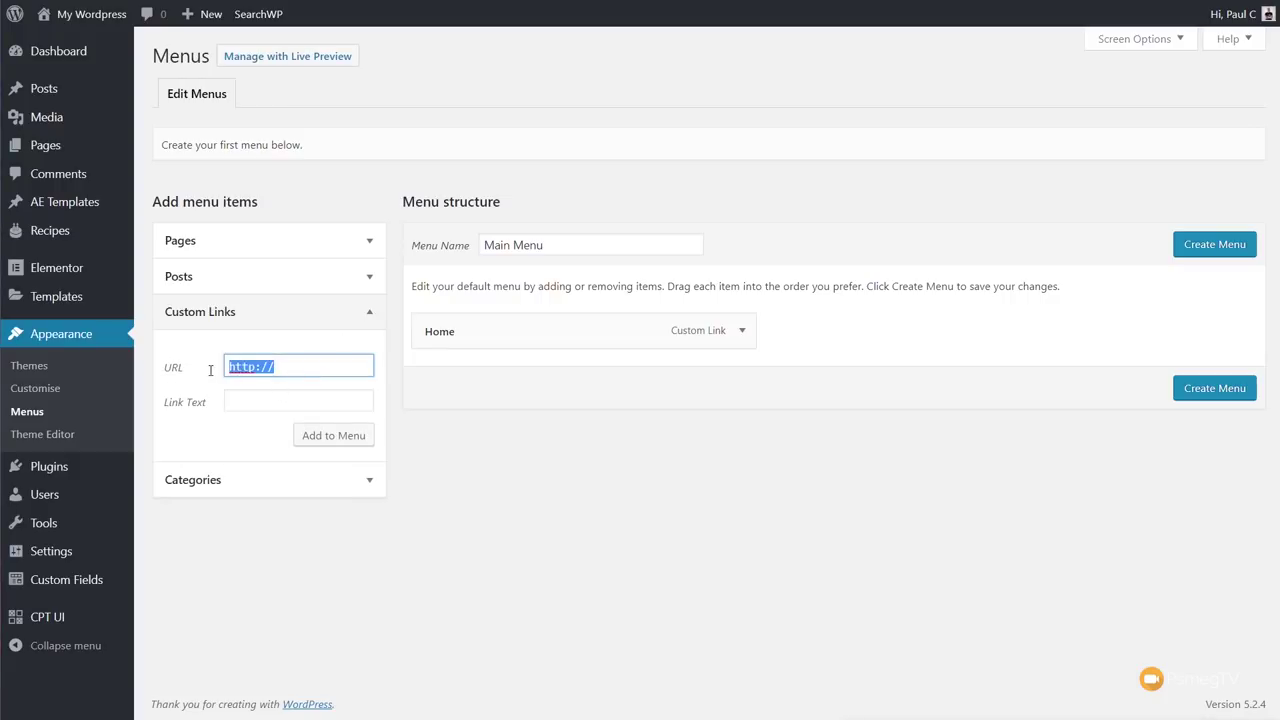
text(/recipe/)
click(253, 400)
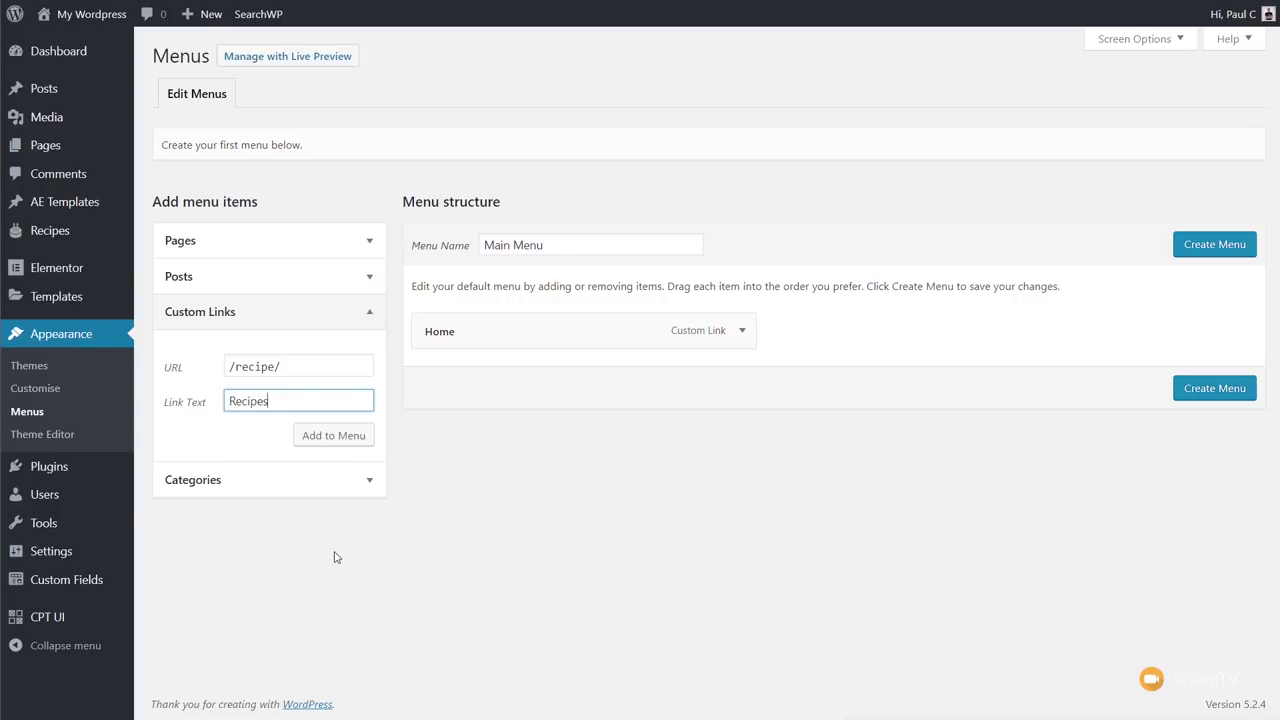
click(348, 446)
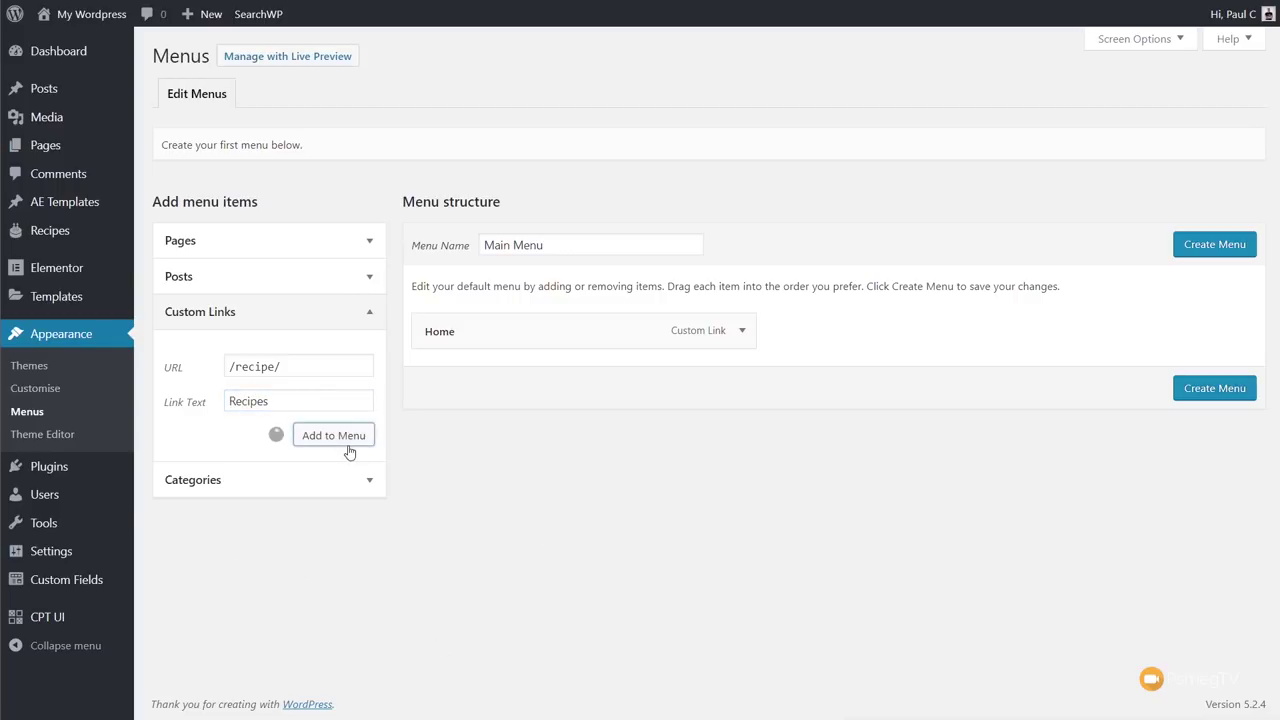
Create the menu, assign it to the Primary display location and save it.
click(1226, 432)
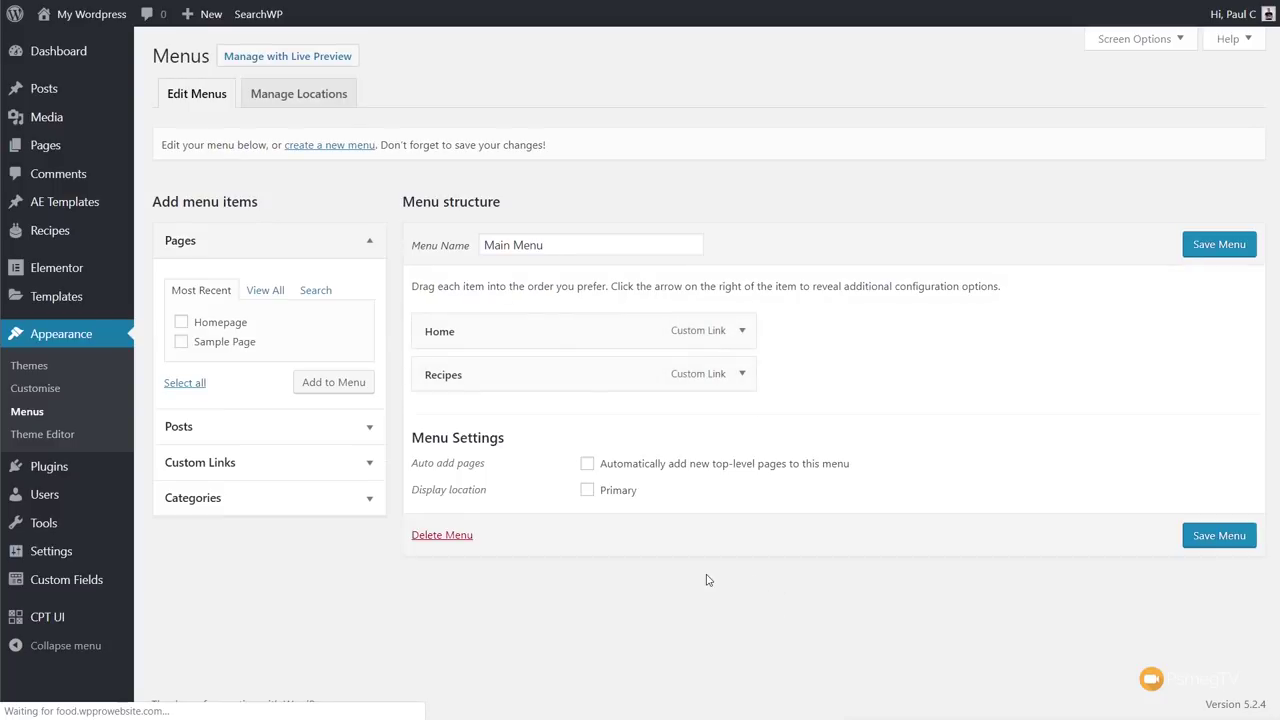
click(608, 492)
click(1209, 538)
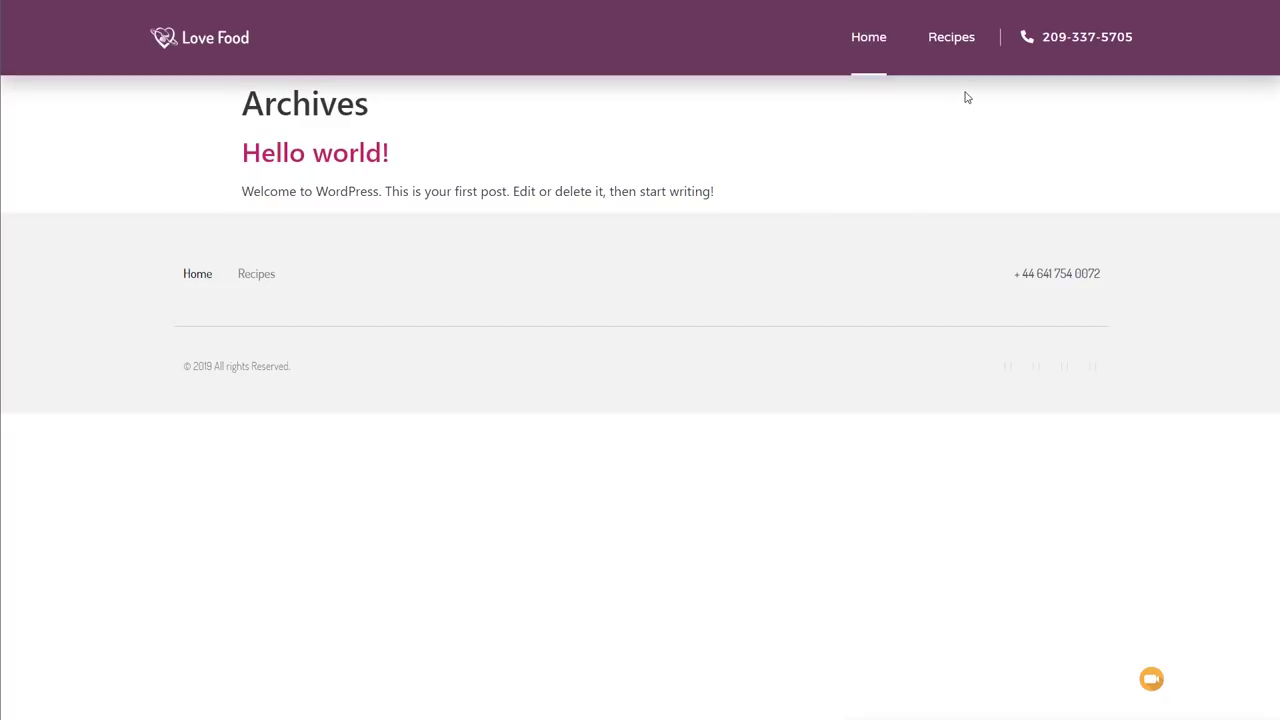
Examine the live site's Recipes archive and the single page of the Tuna, Sweet Potato & Spring Vegetables recipe.
click(960, 45)
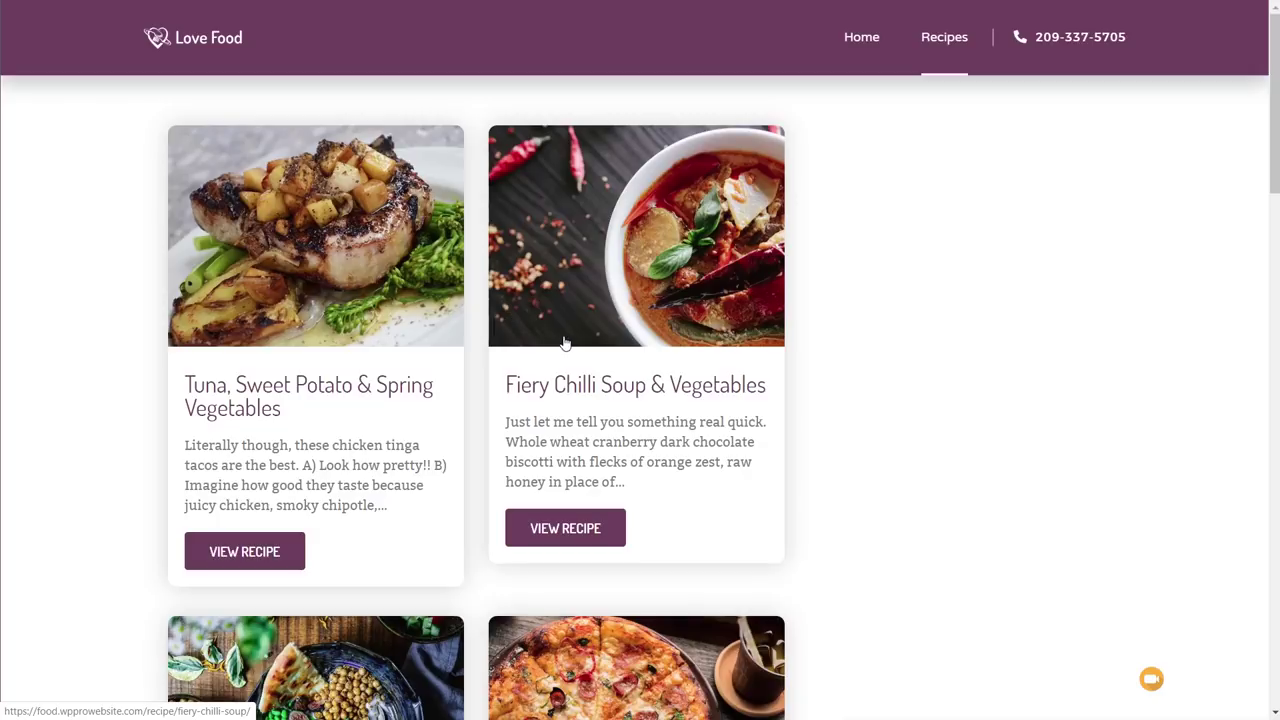
scroll(565, 345, down, 15)
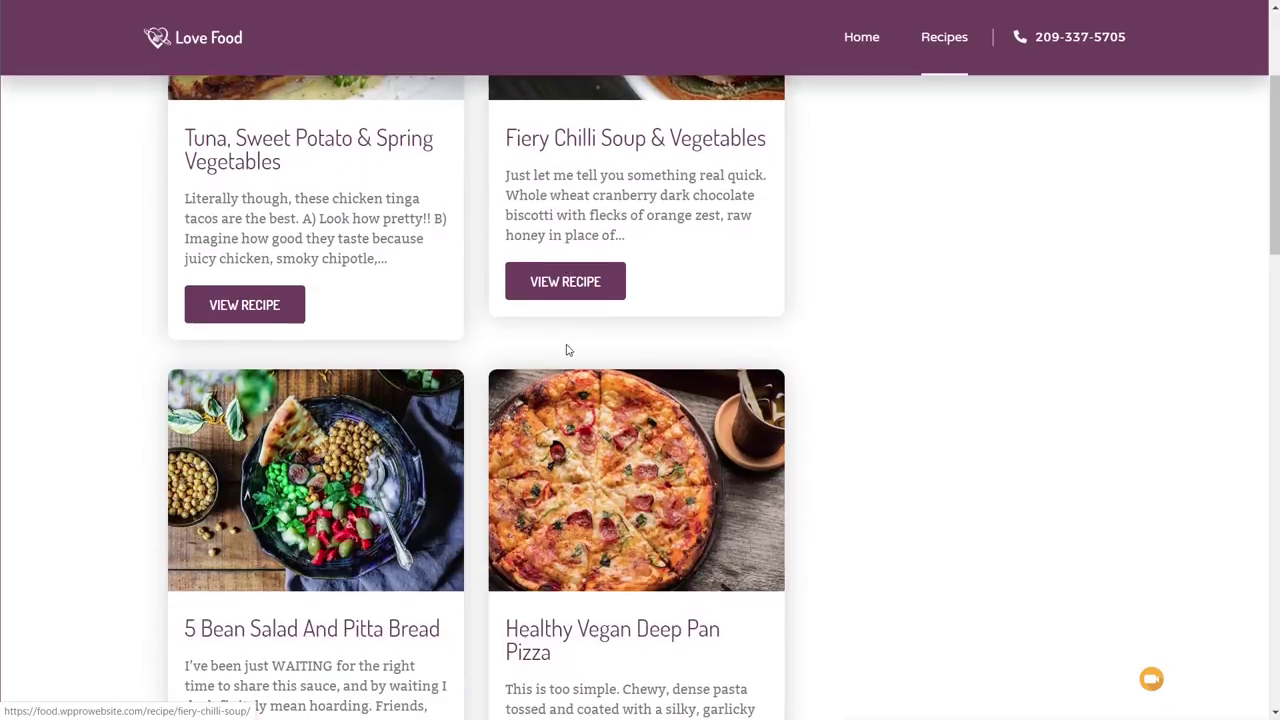
scroll(569, 357, down, 5)
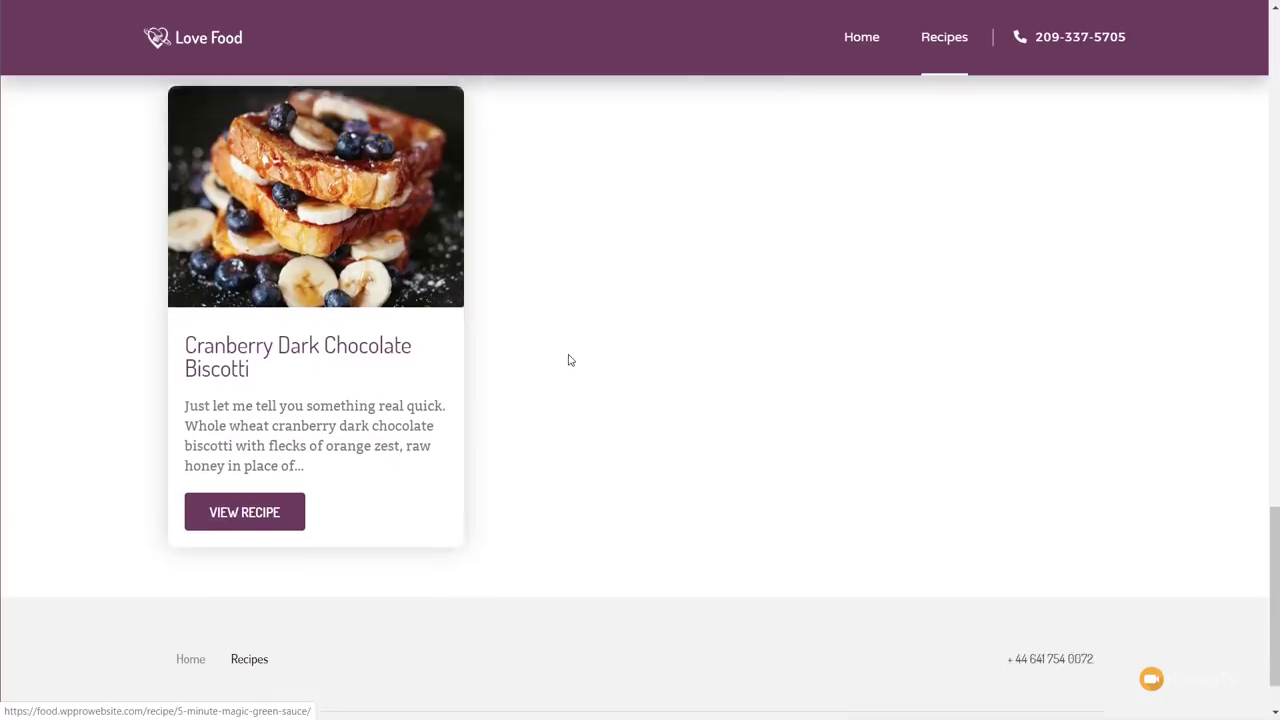
scroll(569, 357, up, 10)
scroll(569, 360, up, 10)
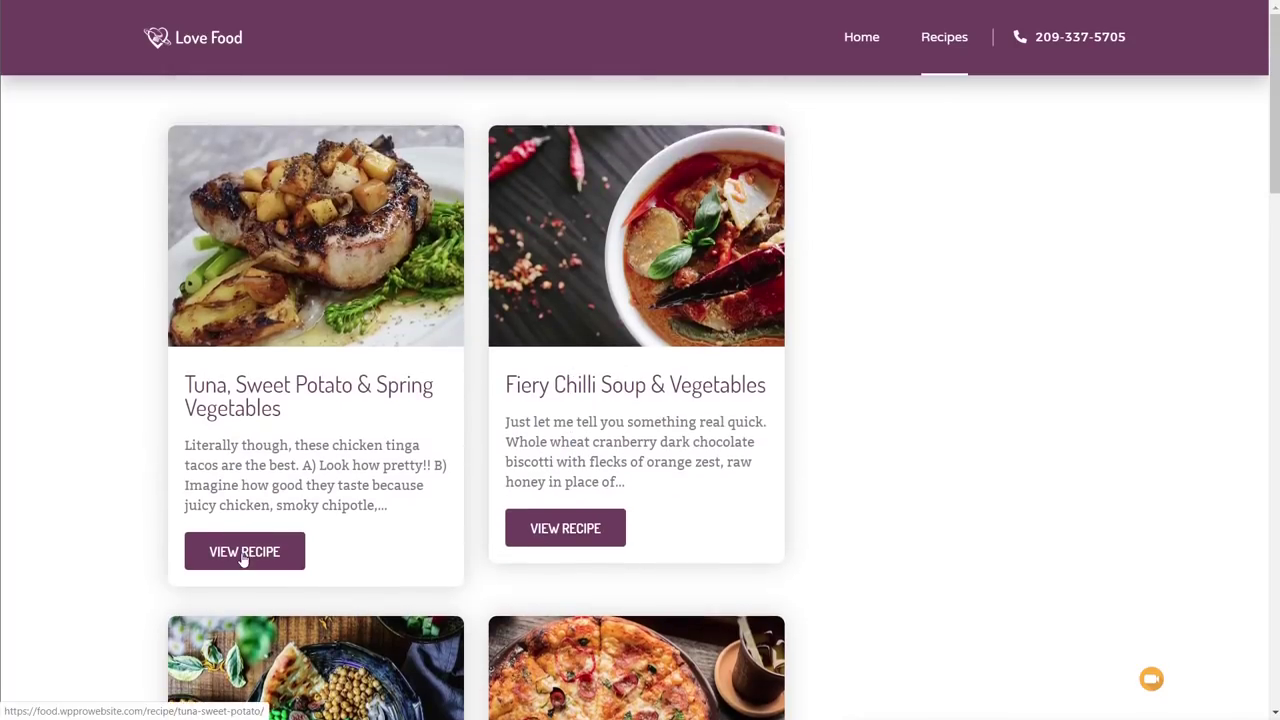
click(243, 560)
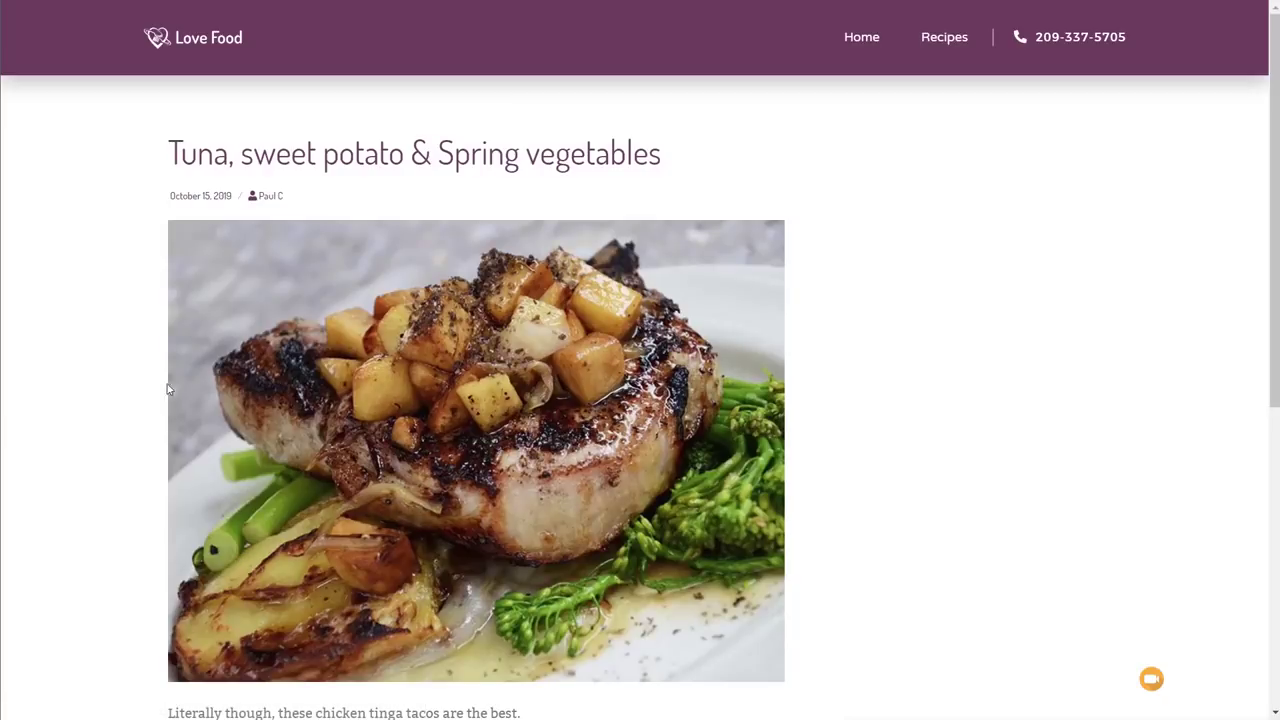
scroll(95, 345, down, 4)
scroll(95, 351, down, 2)
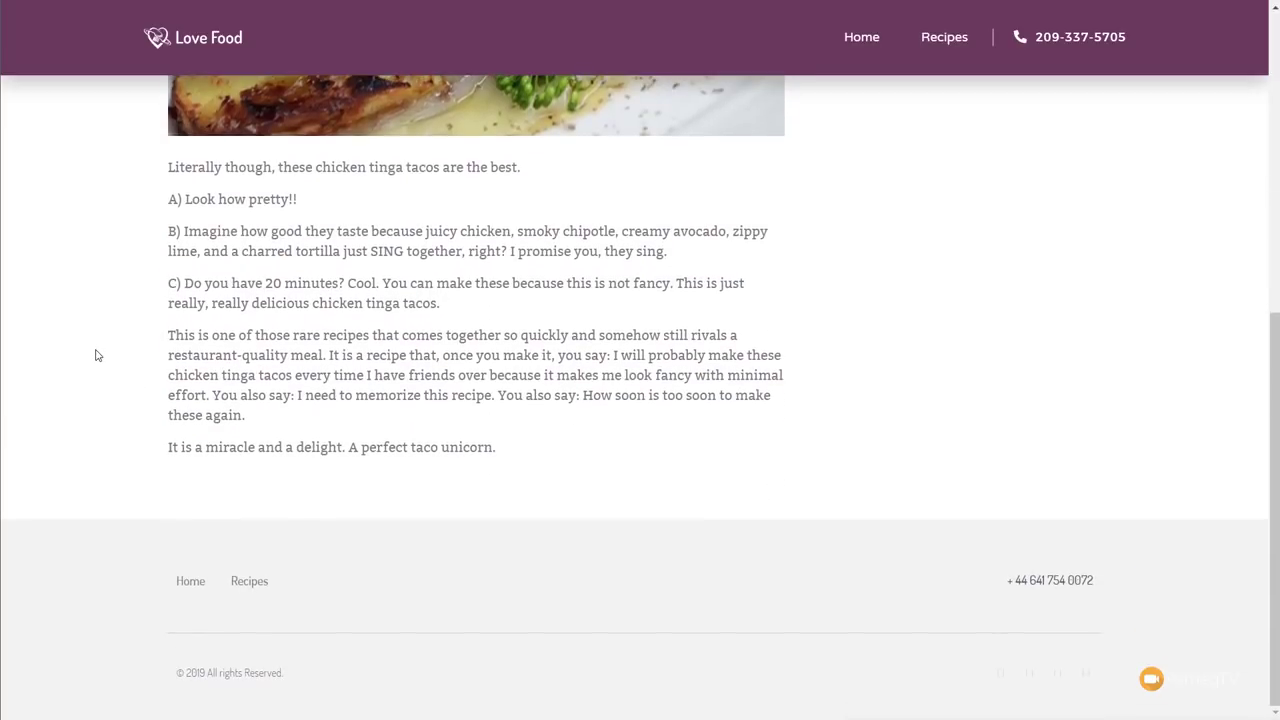
scroll(96, 353, up, 6)
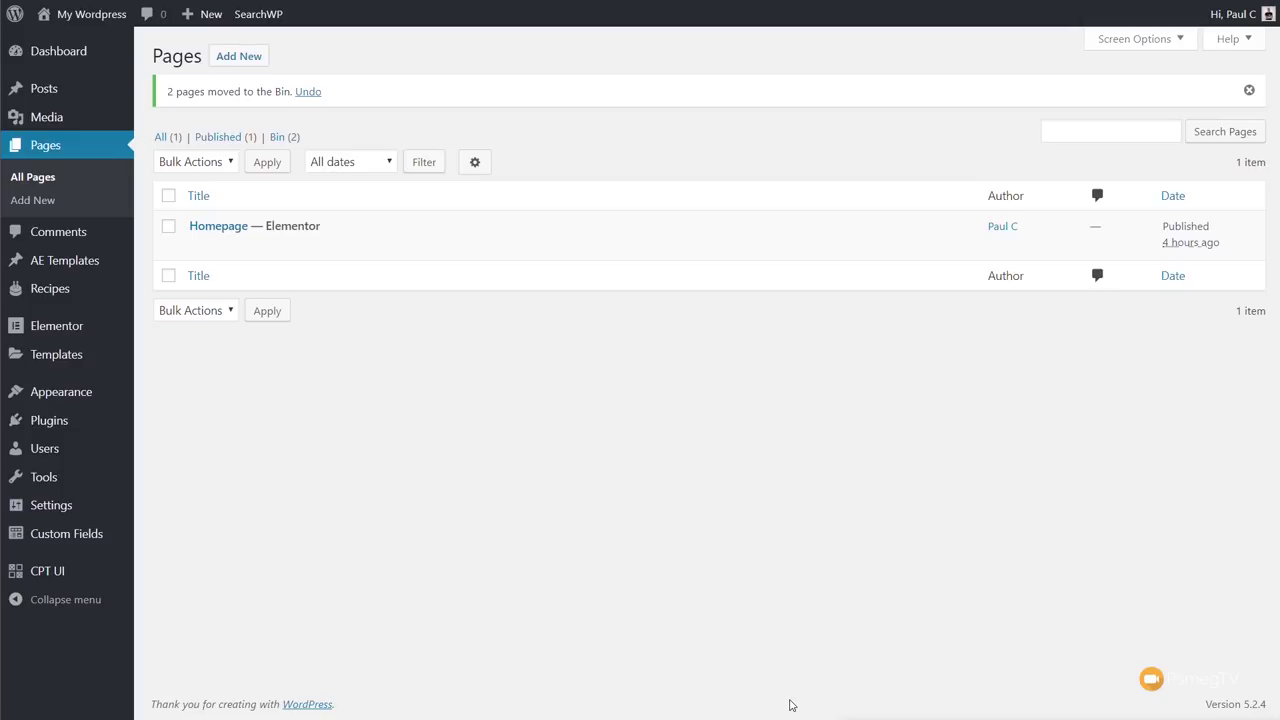
Open the Homepage in the Elementor editor and add a single-column section to it.
mouse_move(225, 236)
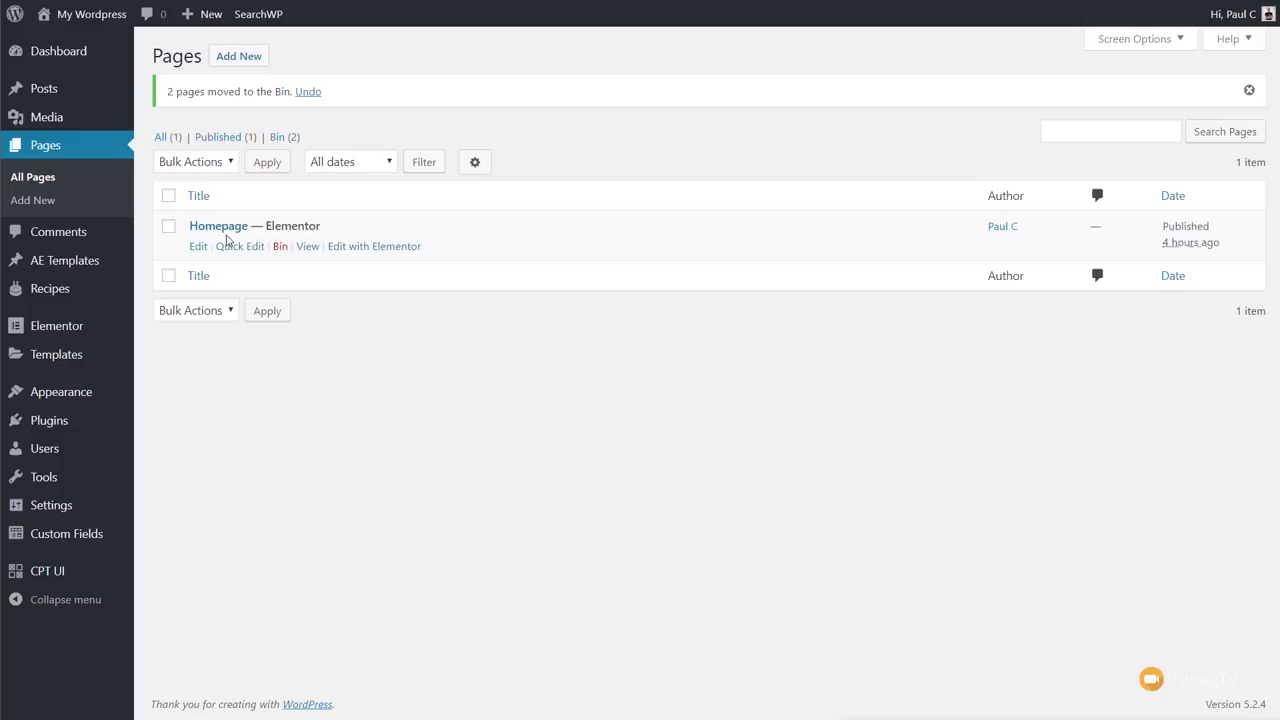
click(377, 255)
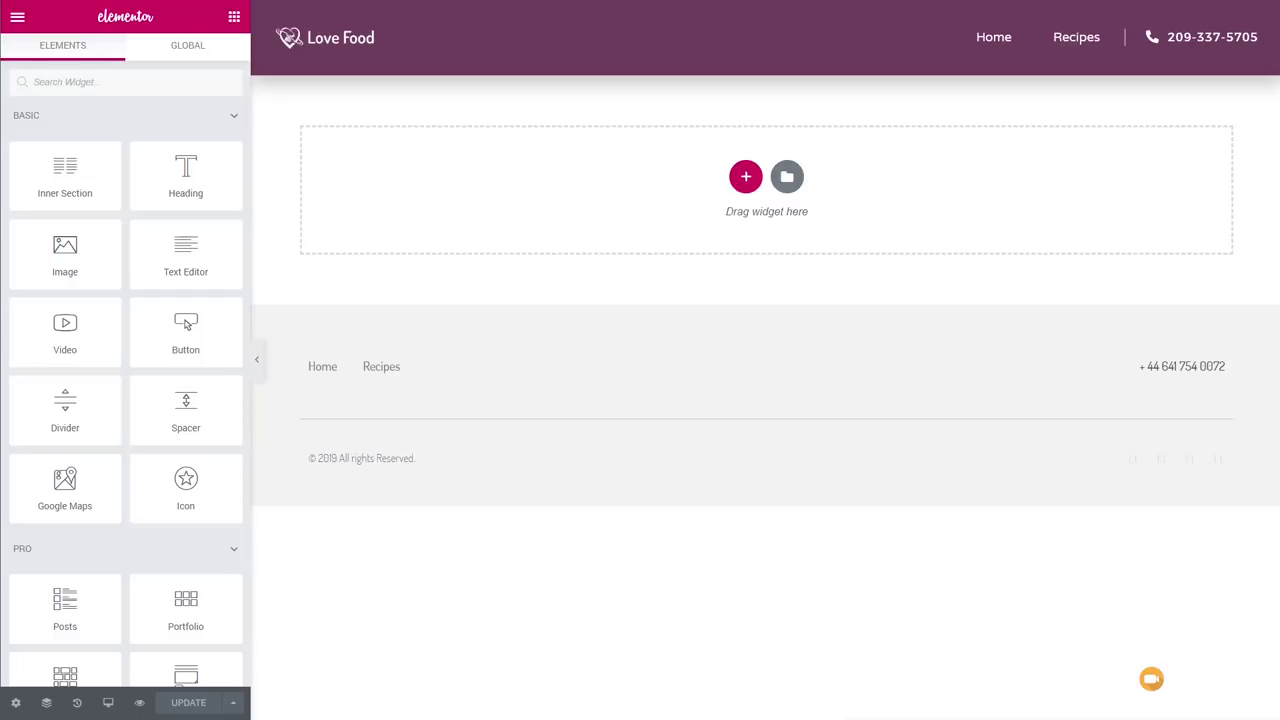
click(745, 177)
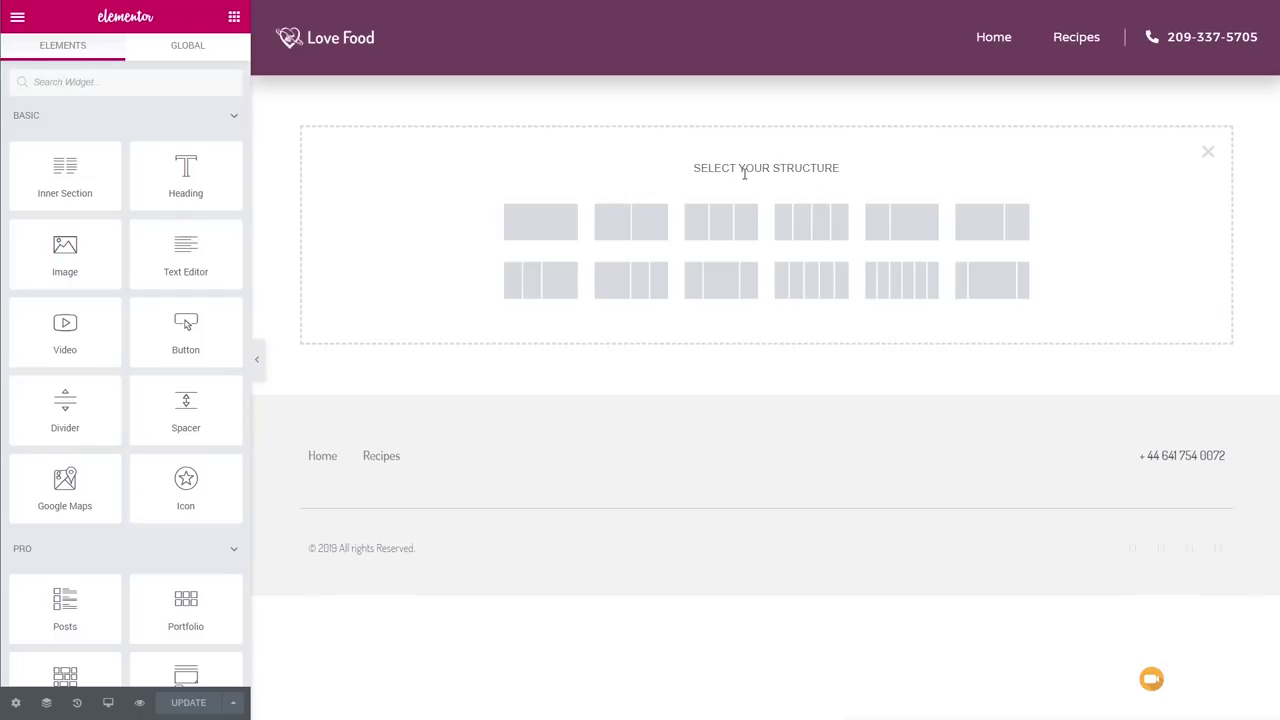
click(546, 233)
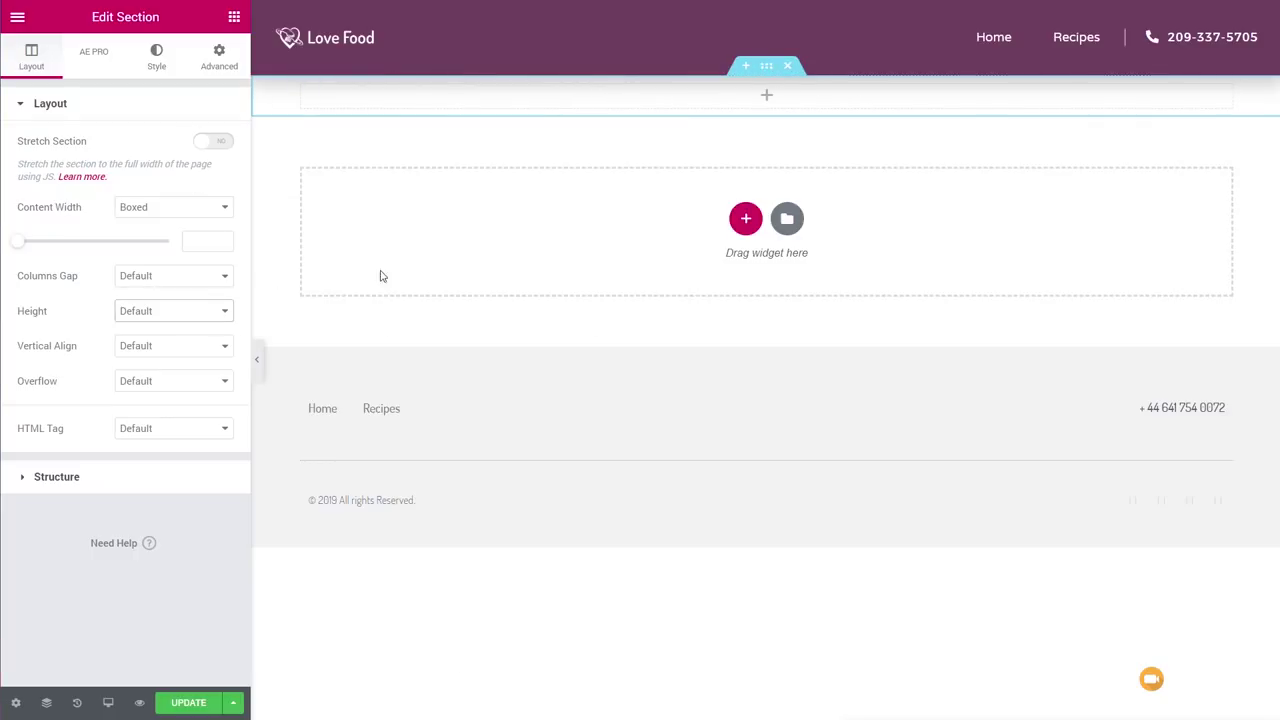
Set the new section's height to Min Height with a minimum of 300 px.
click(125, 314)
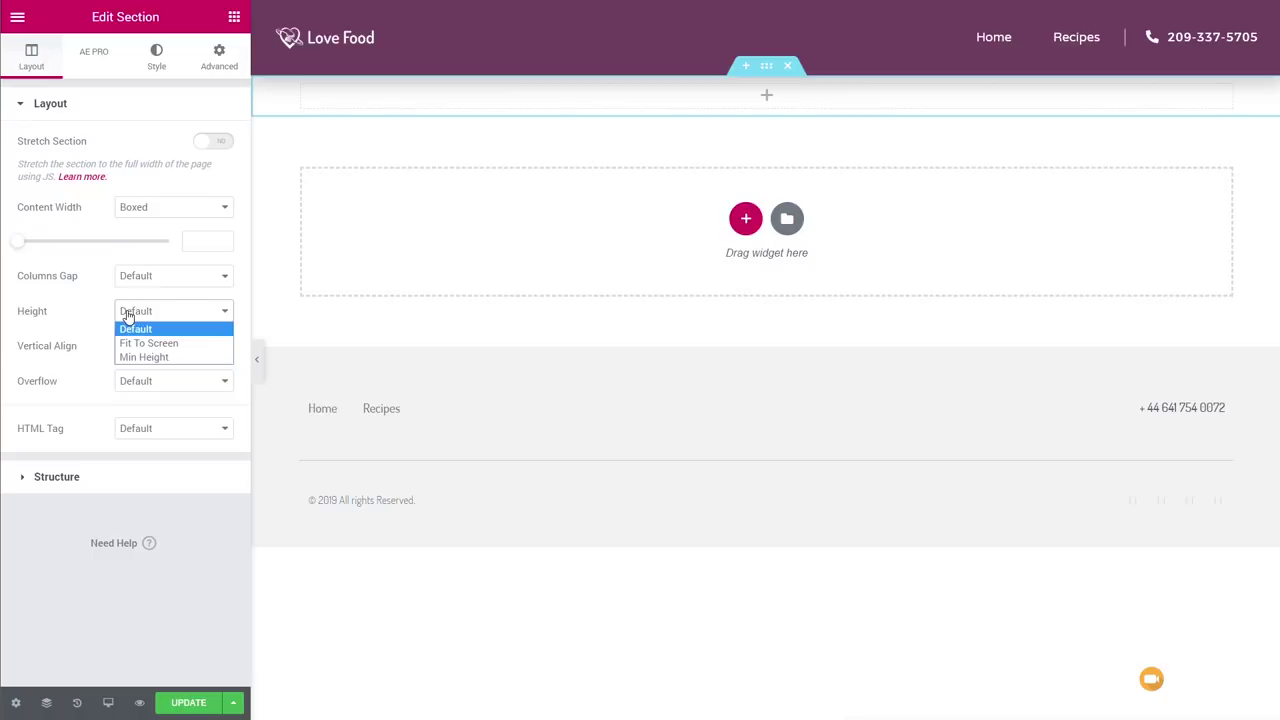
click(147, 357)
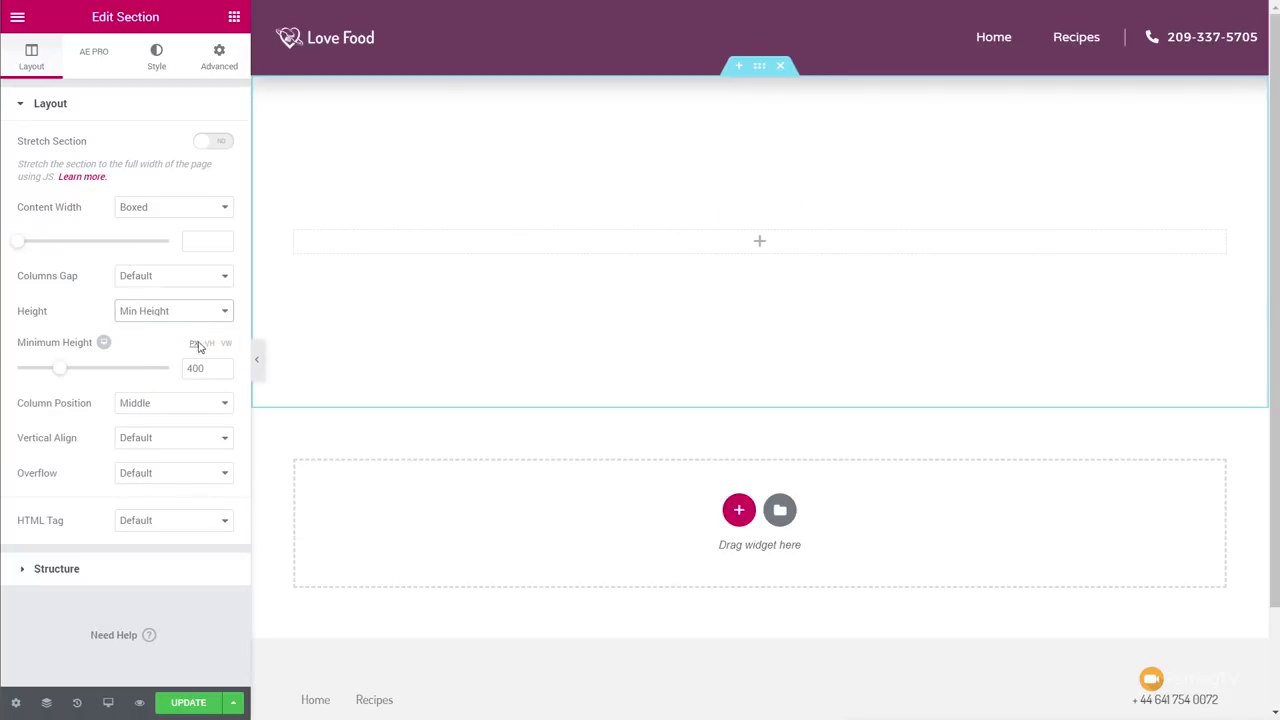
double_click(191, 368)
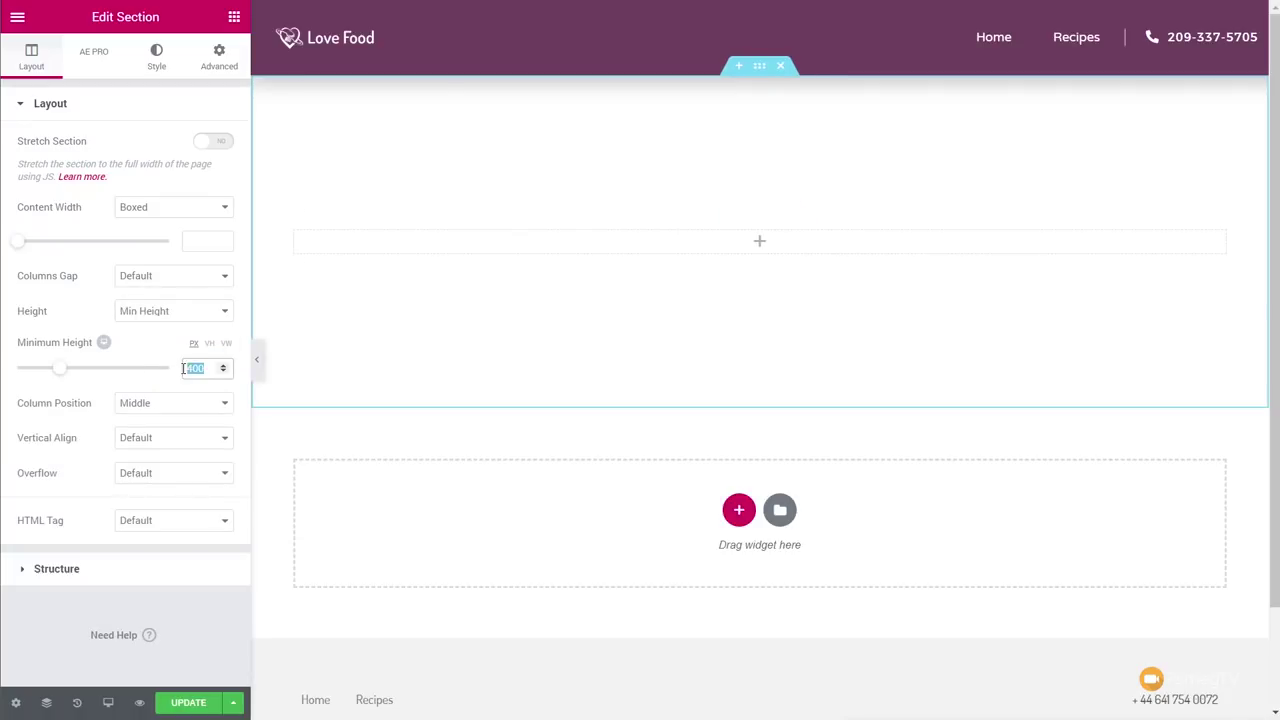
text(300)
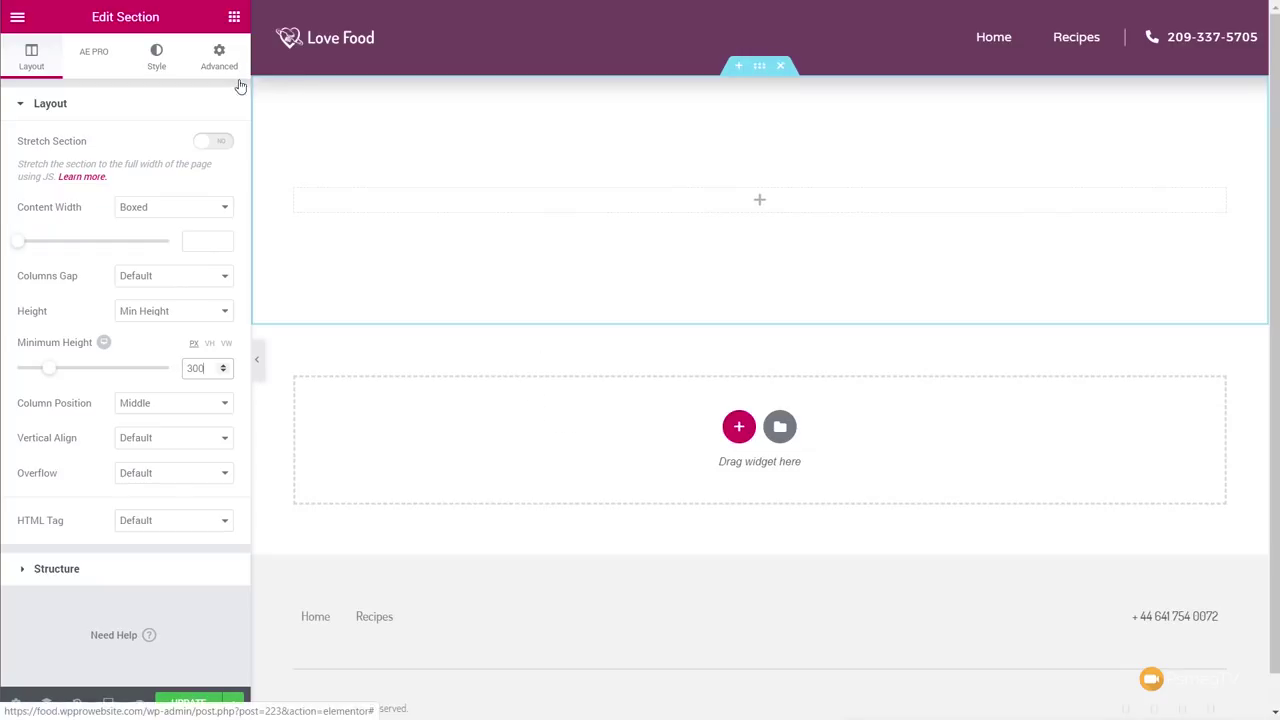
Give the section a Classic background using the image header.jpg from the media library.
click(155, 56)
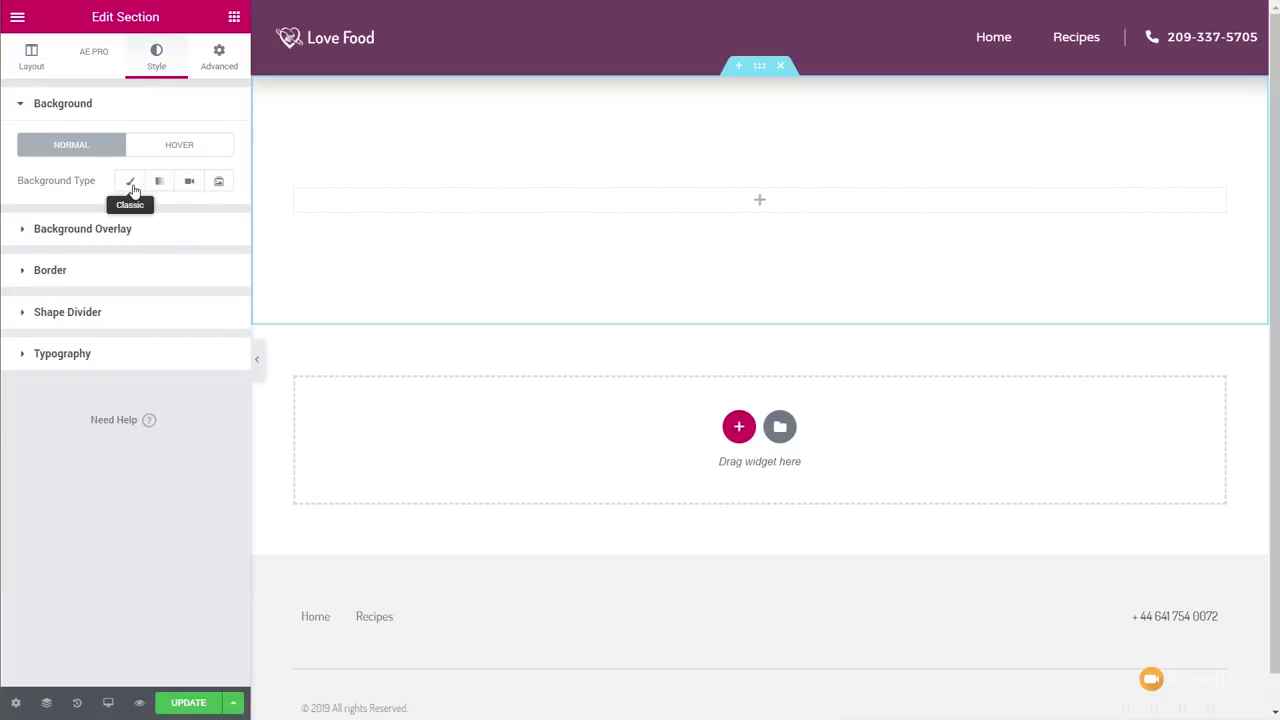
click(133, 190)
click(182, 330)
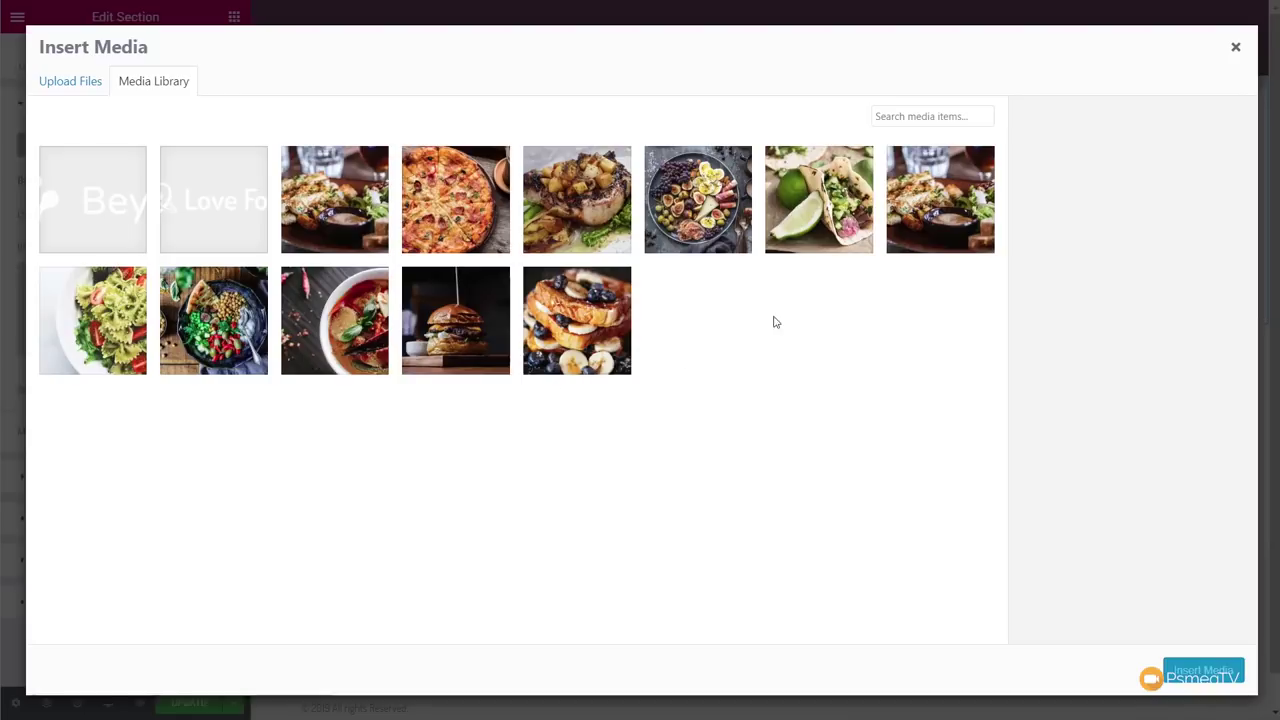
click(340, 220)
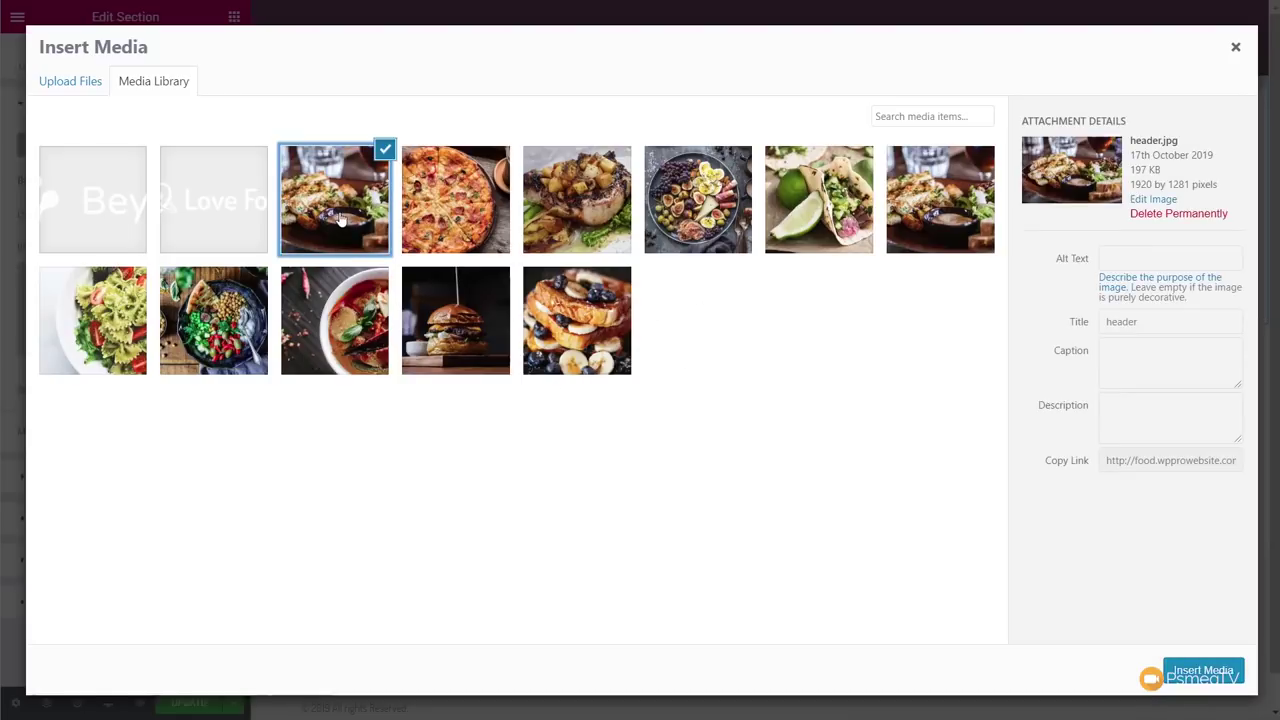
click(1182, 671)
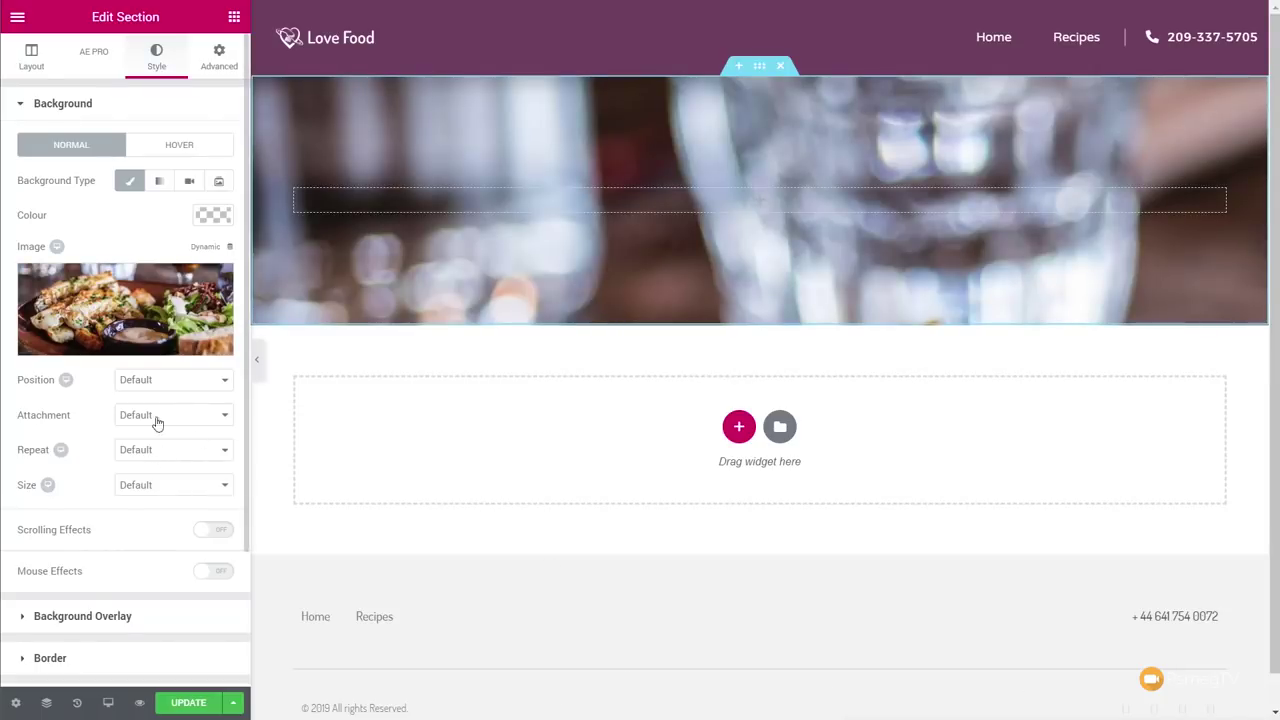
Set the section's background image to position Centre Centre, repeat No-repeat and size Cover, keeping the Default attachment.
click(162, 392)
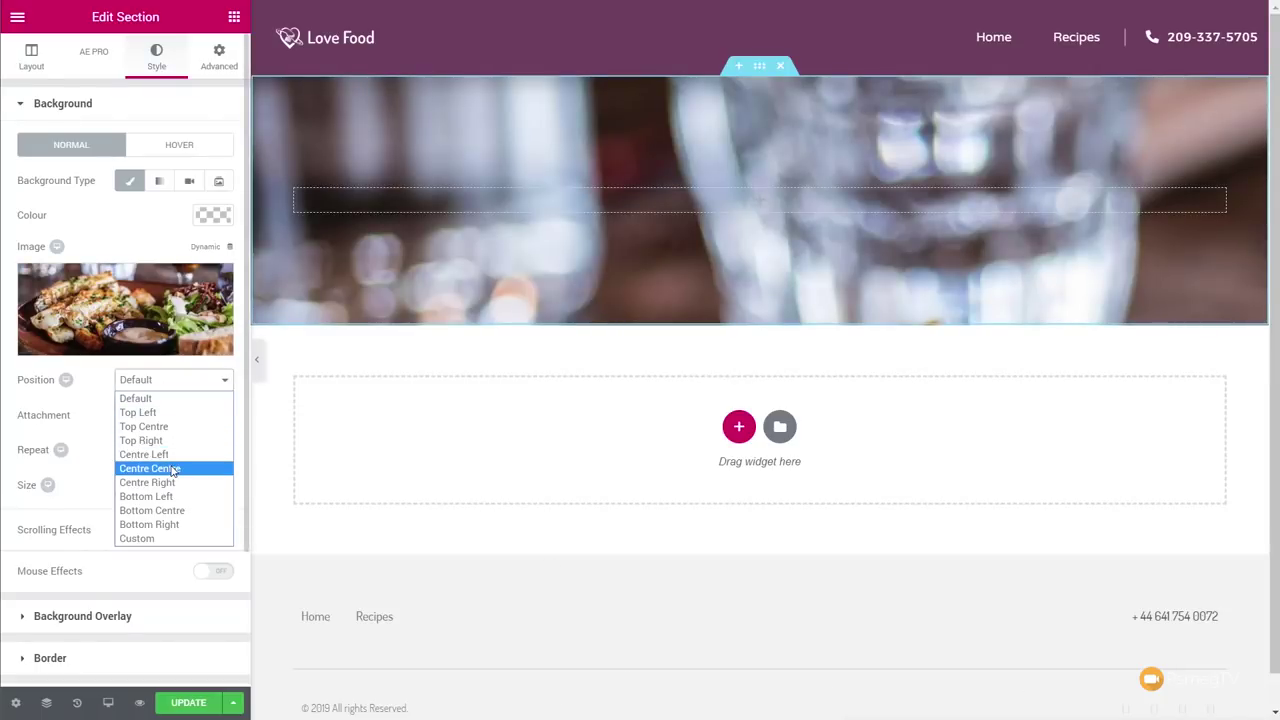
click(160, 465)
click(165, 427)
click(170, 431)
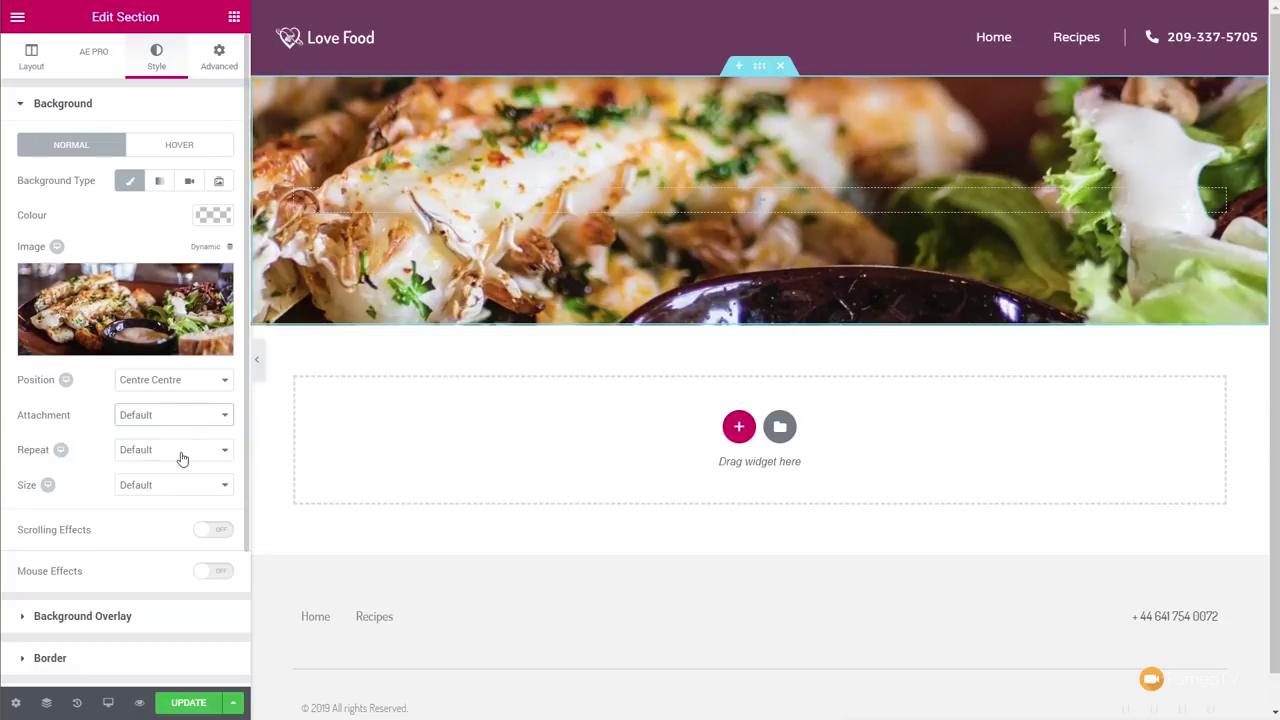
click(181, 456)
click(172, 482)
click(174, 488)
click(163, 532)
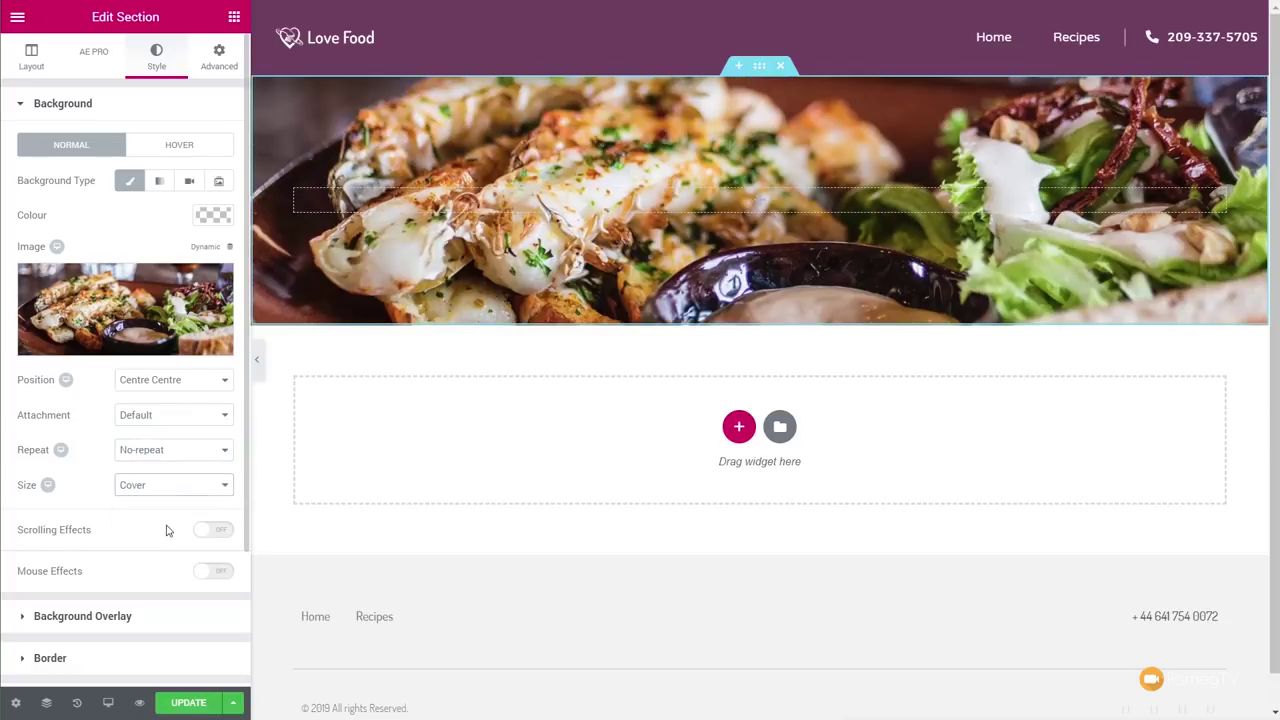
Add a Classic background overlay in black (#000000) to the header section with the food photo.
click(88, 621)
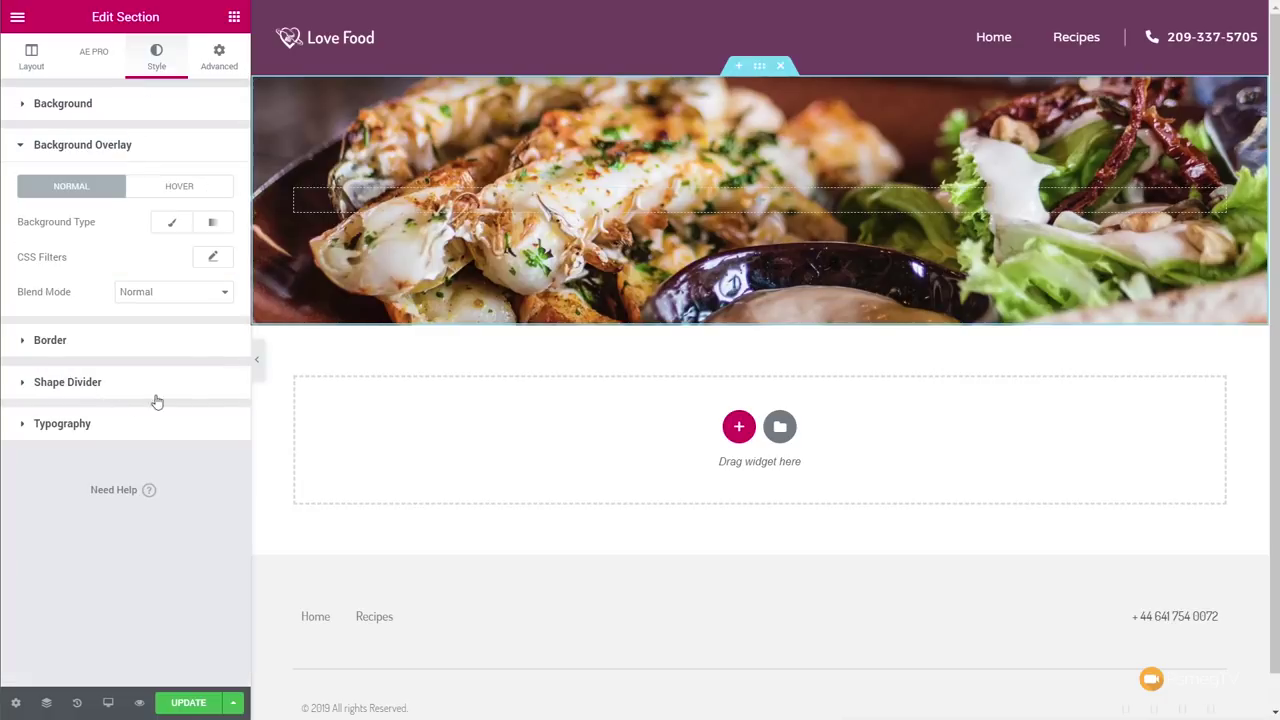
click(173, 224)
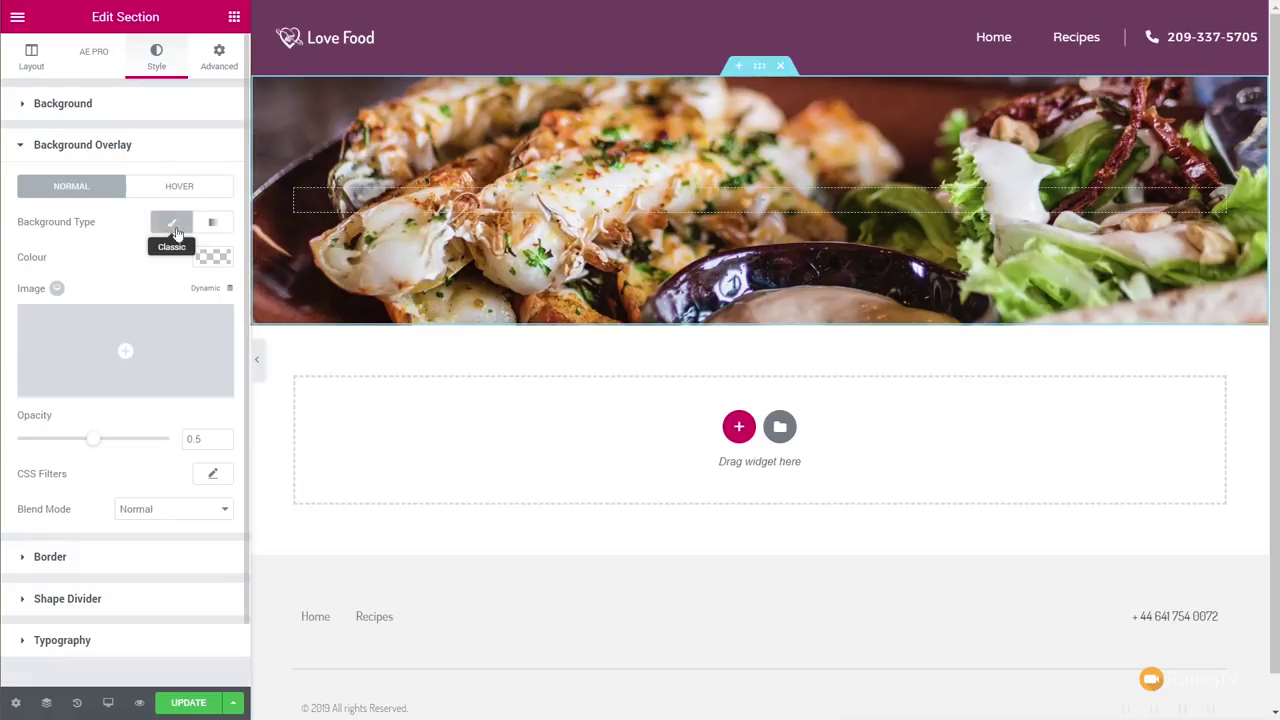
click(212, 257)
click(151, 455)
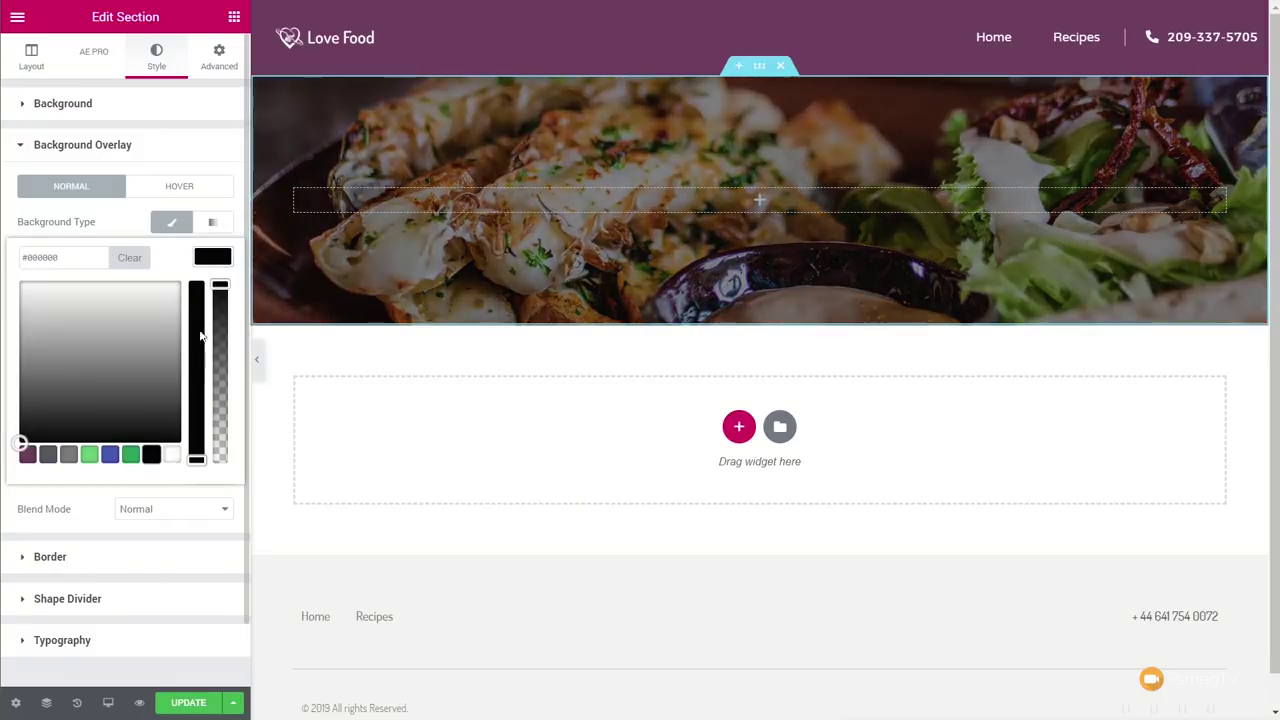
click(212, 259)
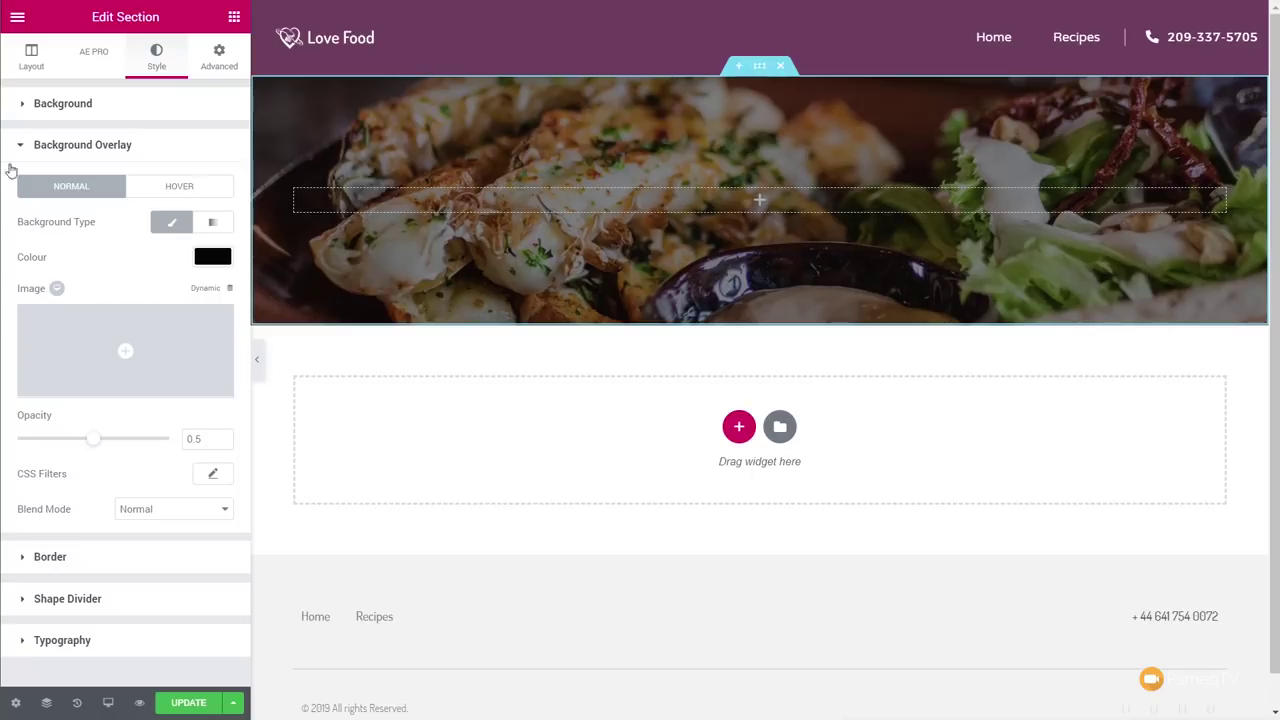
Add a Search Form widget to the header section and set its placeholder to "Find your perfect recipe........".
click(234, 20)
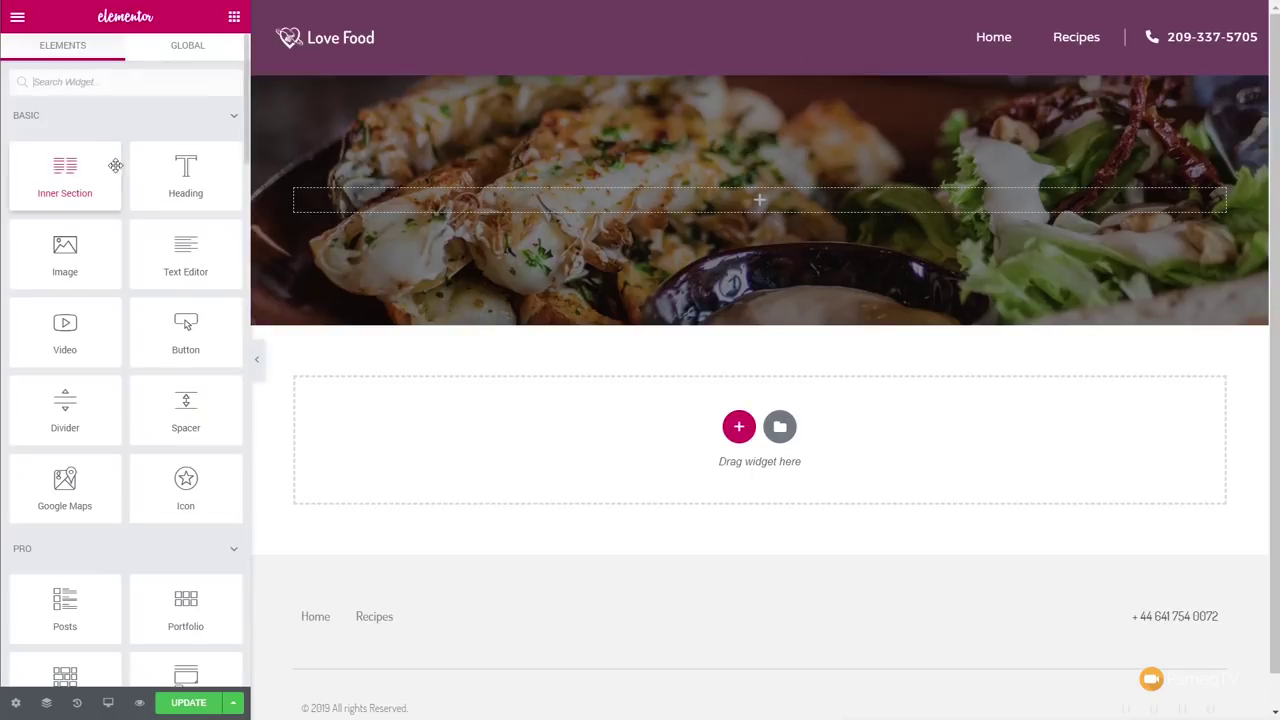
click(78, 80)
text(search)
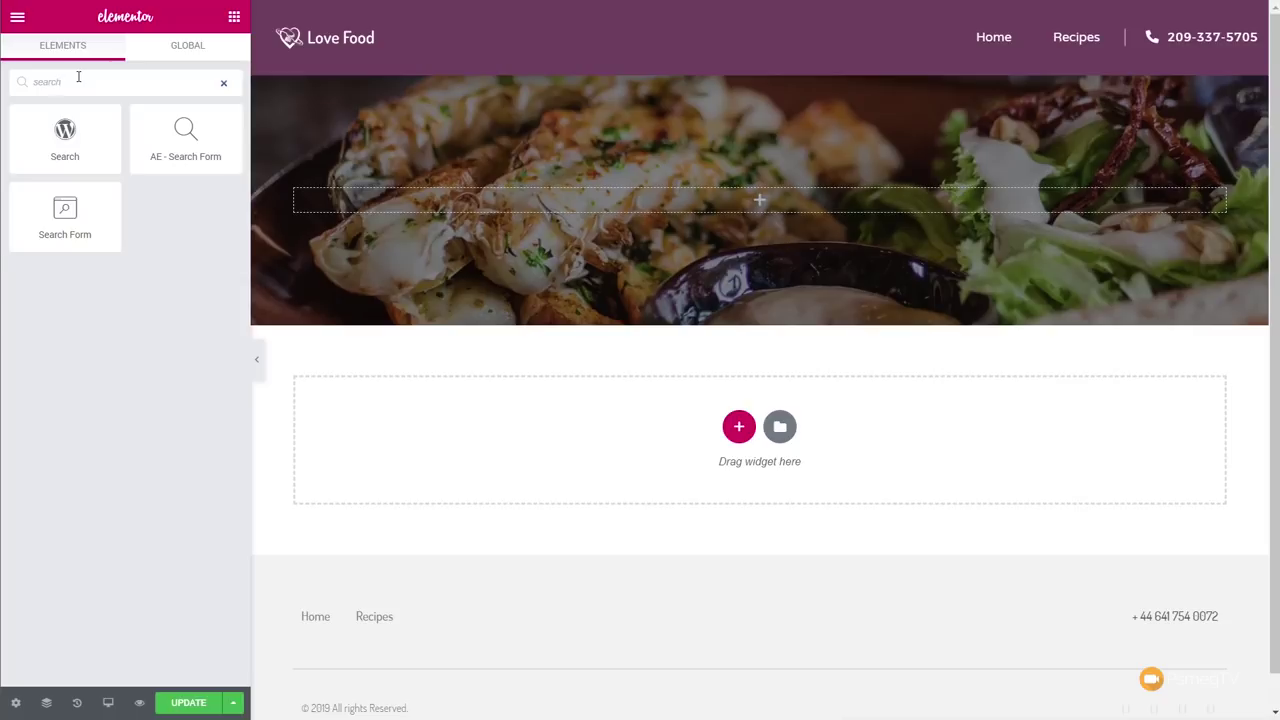
drag(65, 215, 457, 200)
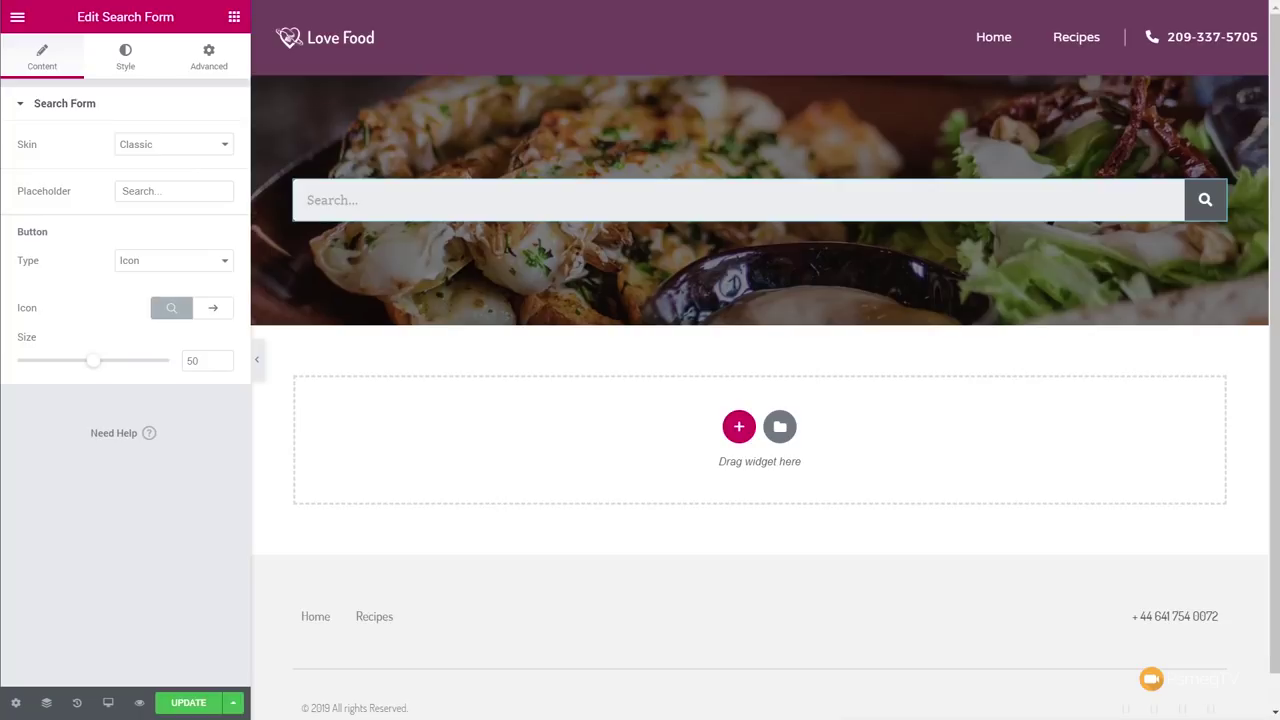
triple_click(156, 189)
text(Find your perfect recipe........)
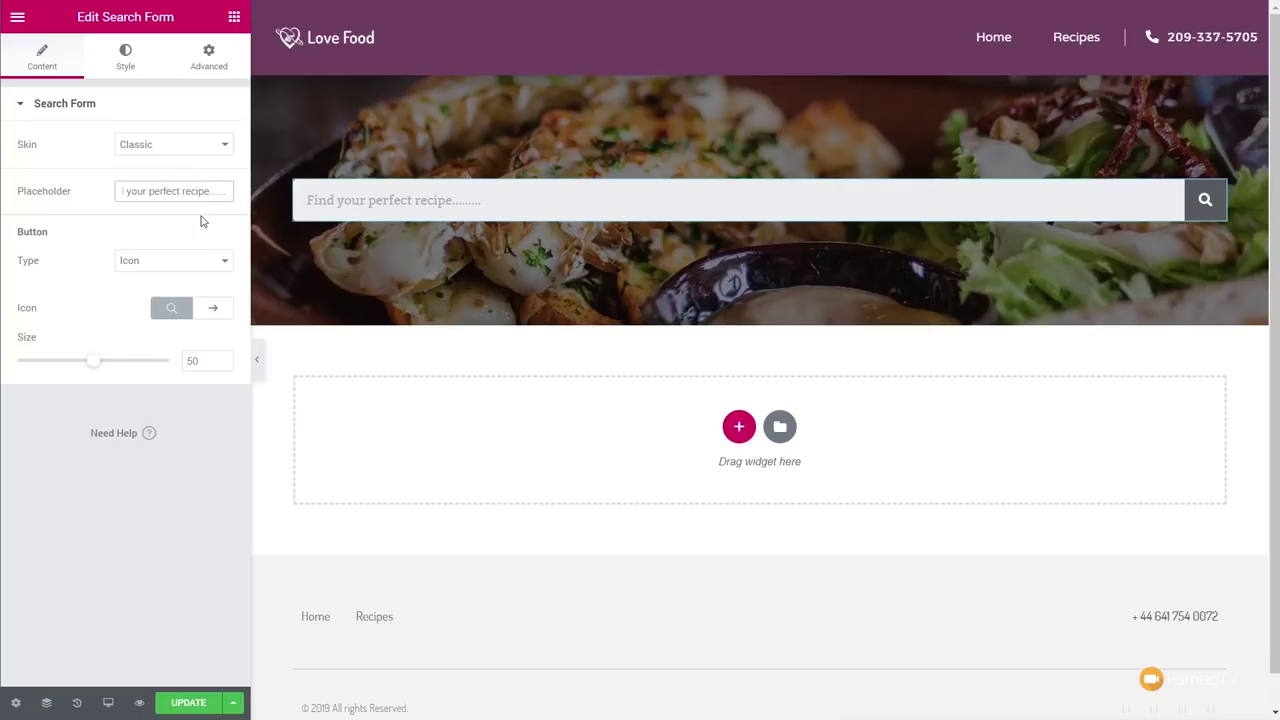
Set the search form's input text colour to a dark grey, darker than the #54595f palette colour.
click(127, 60)
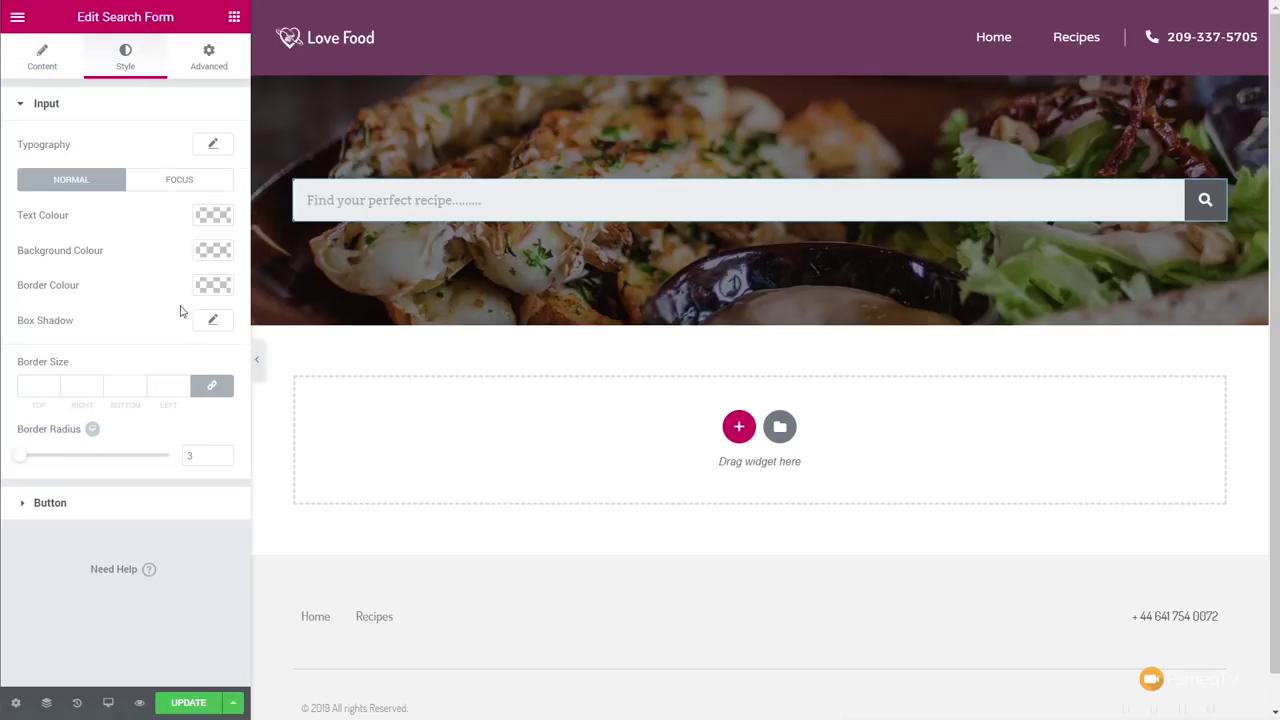
click(207, 218)
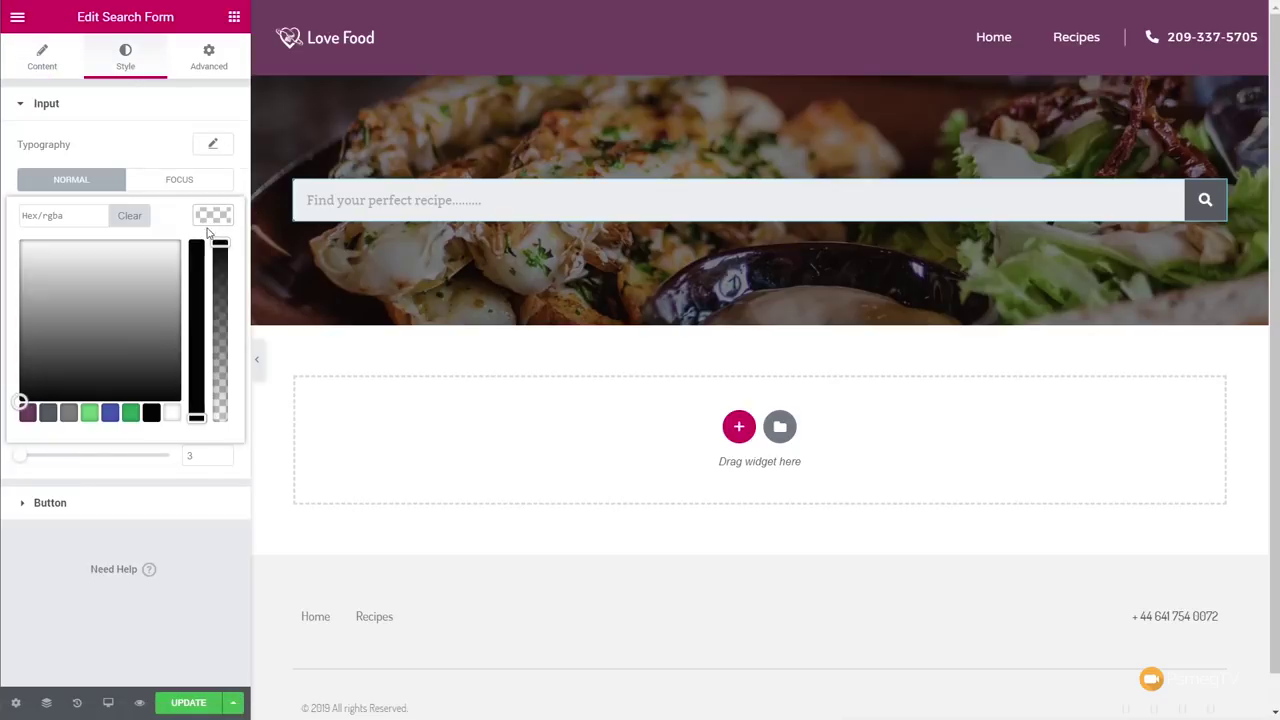
click(48, 413)
click(212, 215)
click(212, 215)
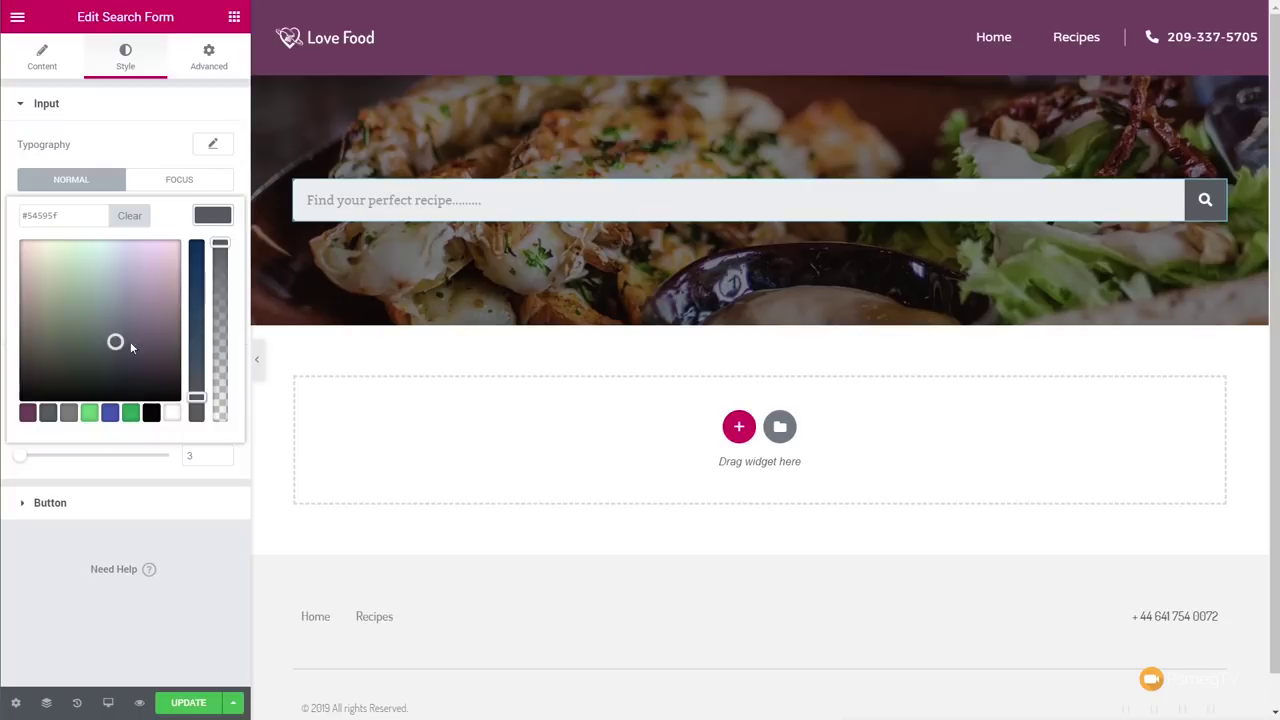
click(112, 371)
click(221, 215)
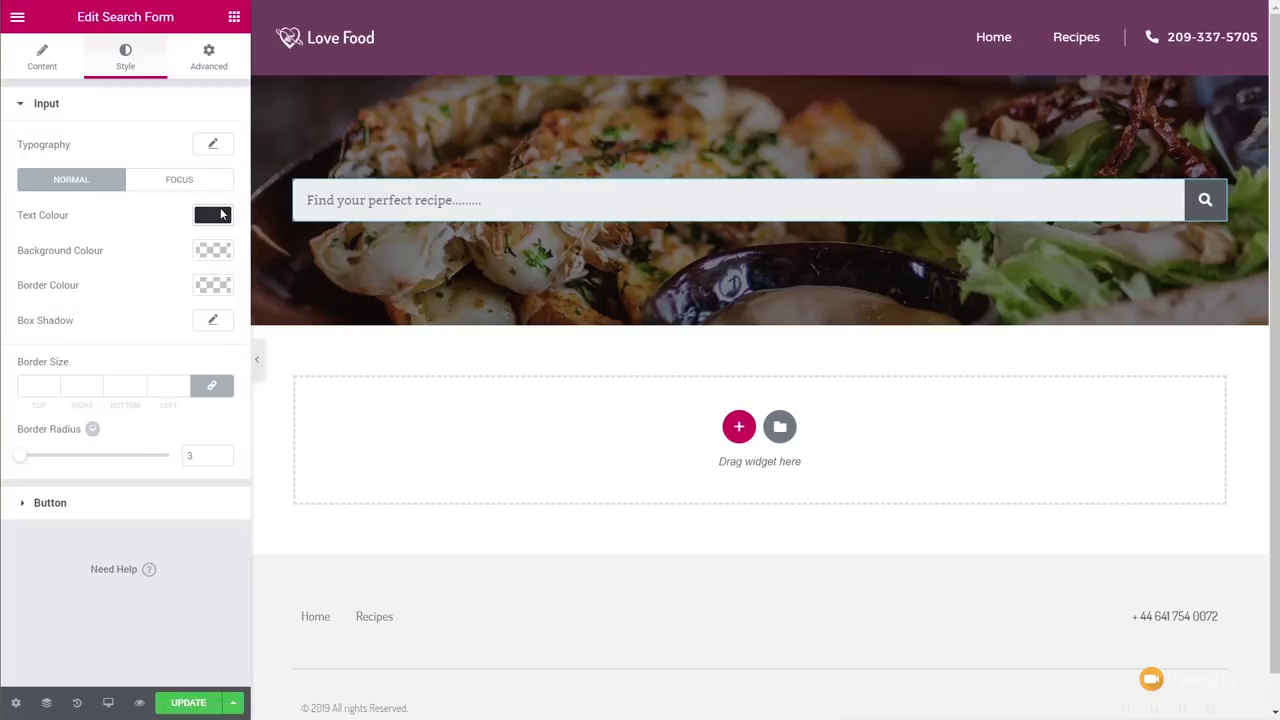
Give the search form's input field a semi-transparent white background colour.
click(213, 252)
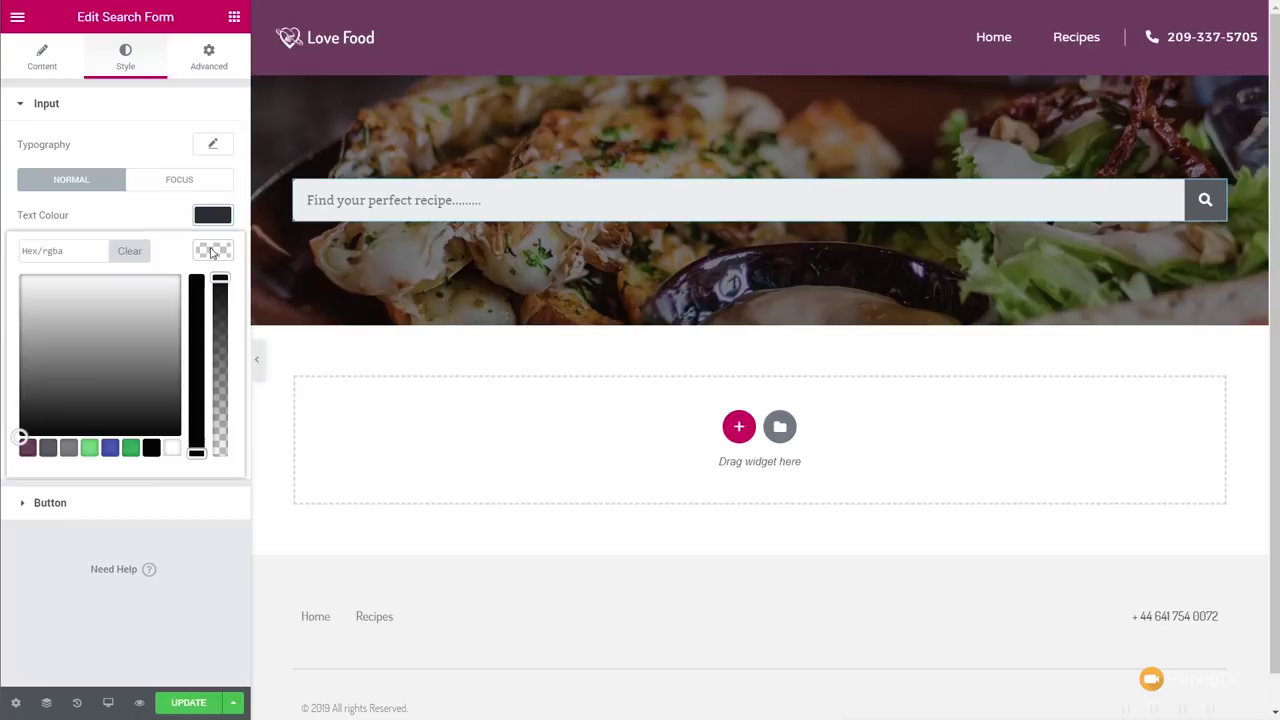
click(168, 449)
drag(220, 281, 214, 342)
click(220, 252)
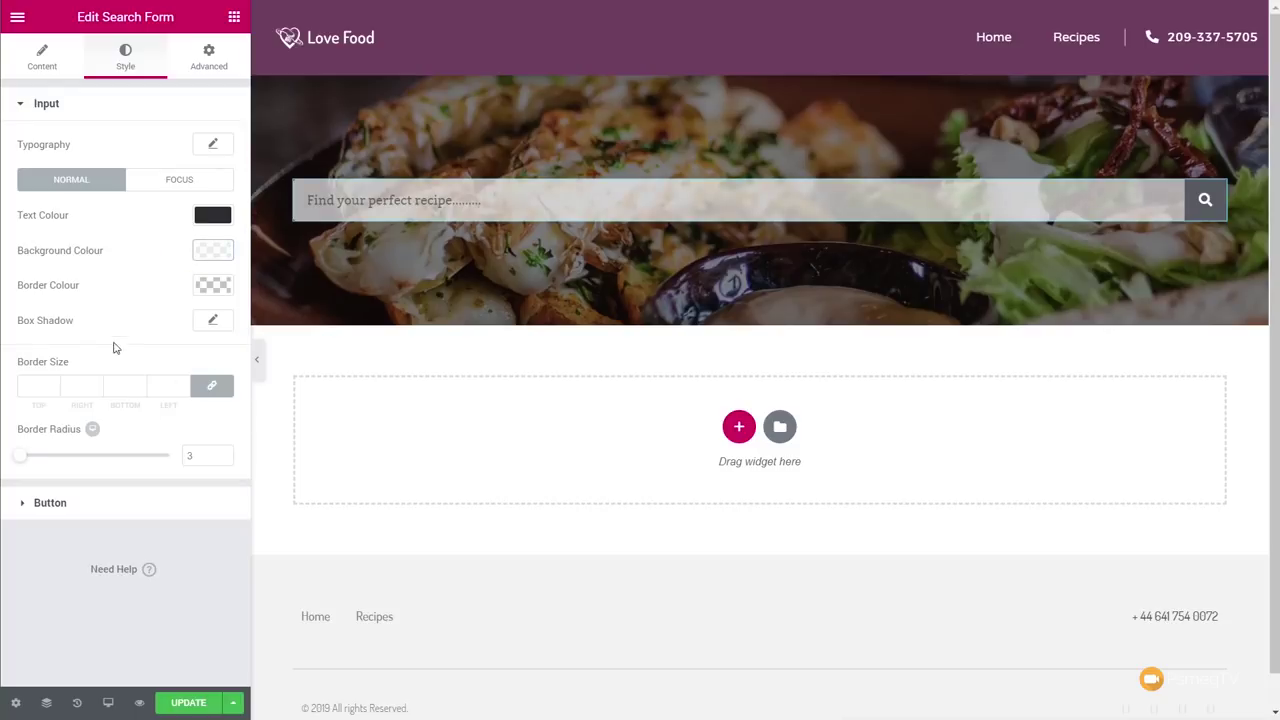
Style the search form's button with a white text colour and the purple #6c3c5b background colour.
click(57, 502)
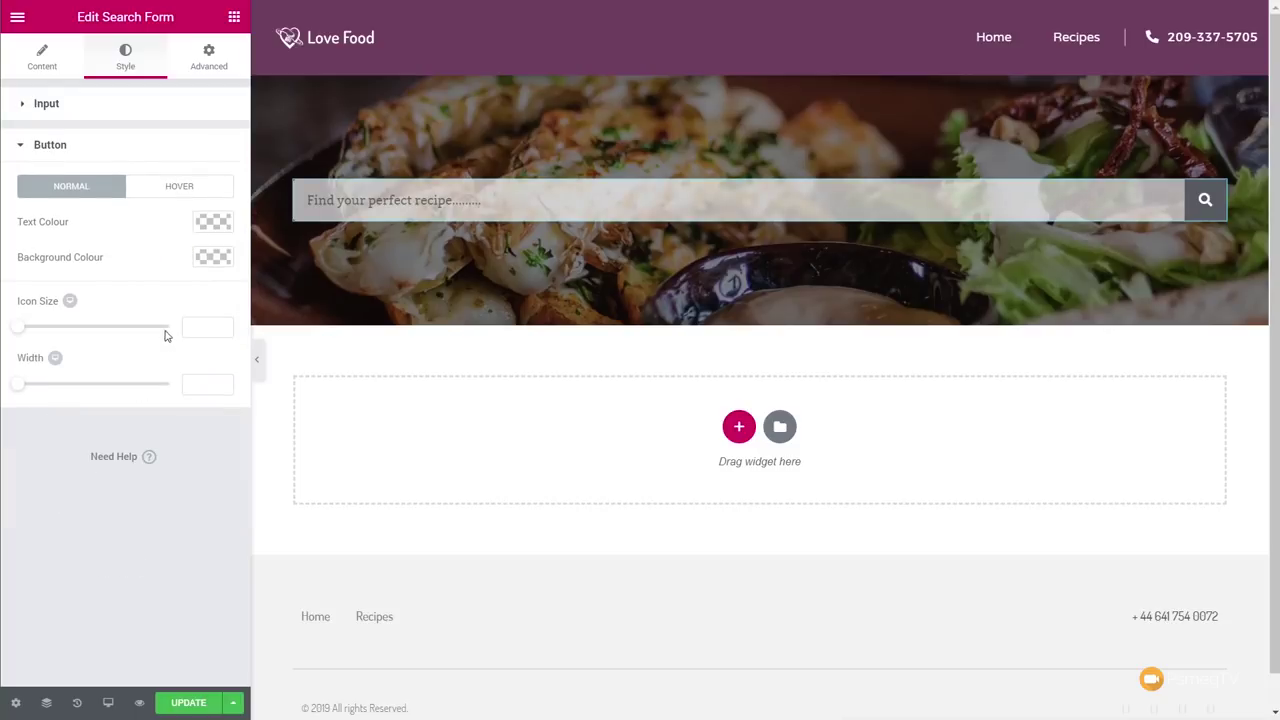
click(213, 222)
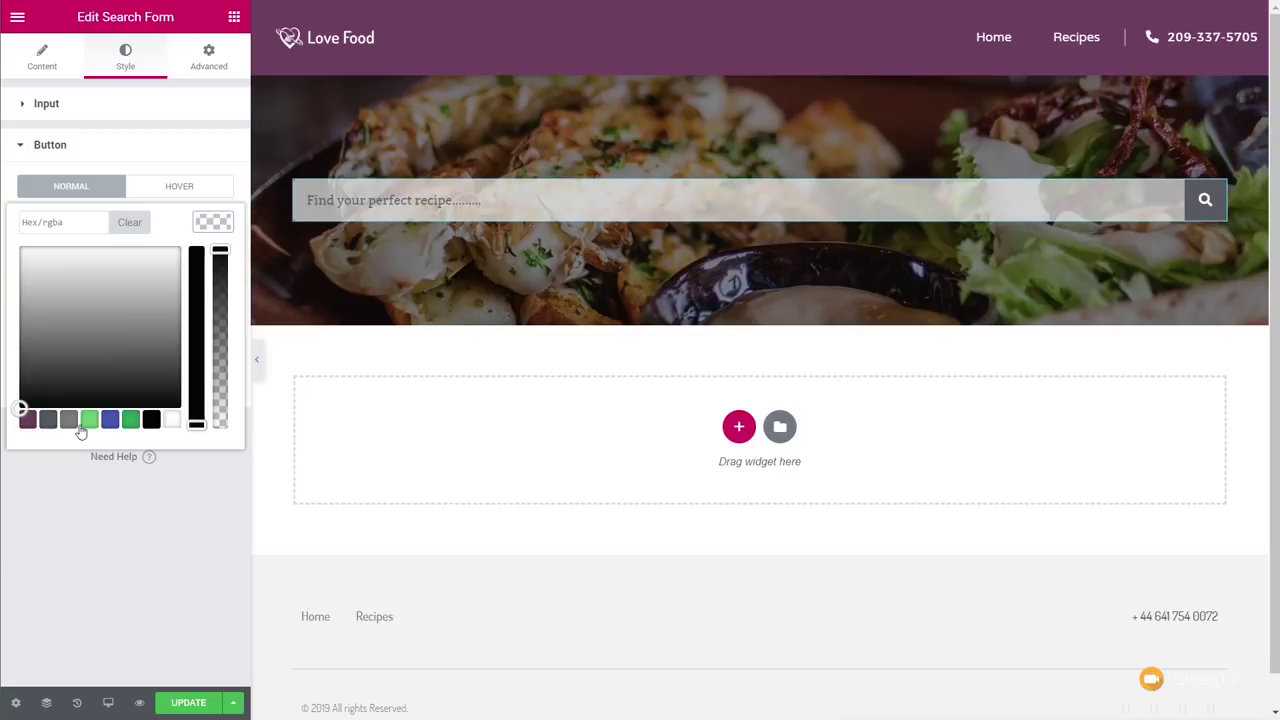
click(171, 420)
click(213, 224)
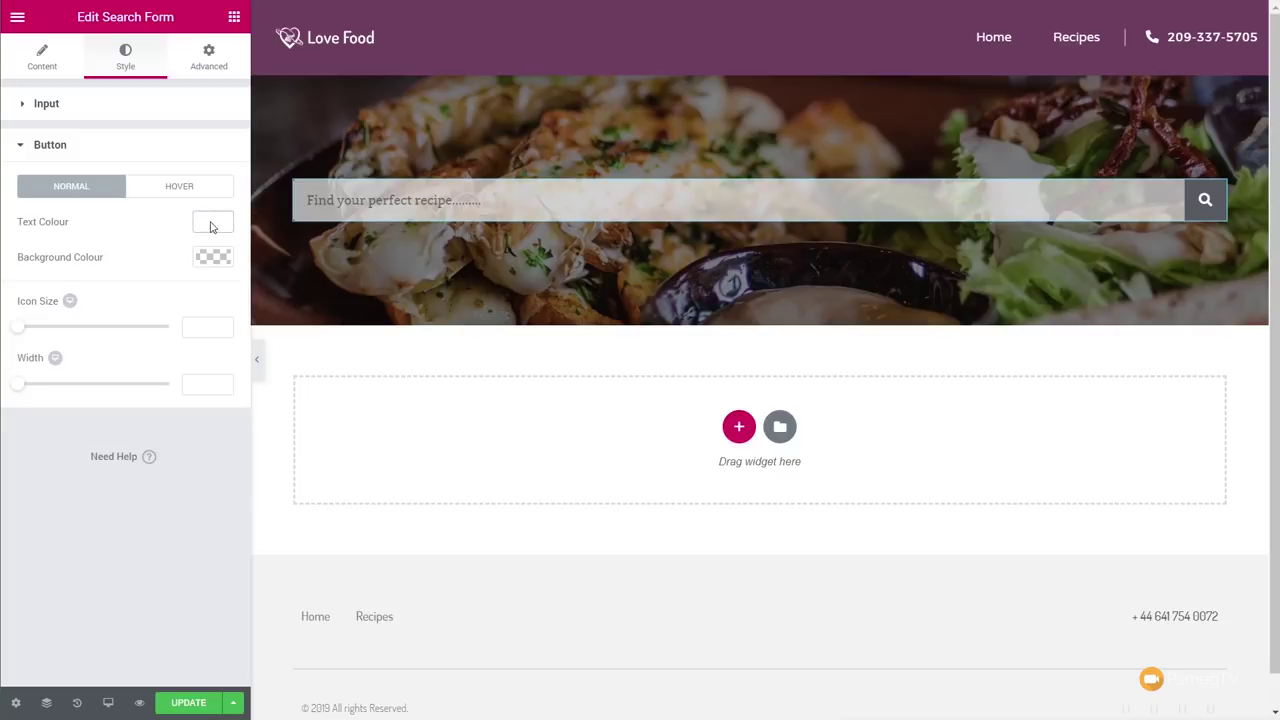
click(213, 258)
click(28, 455)
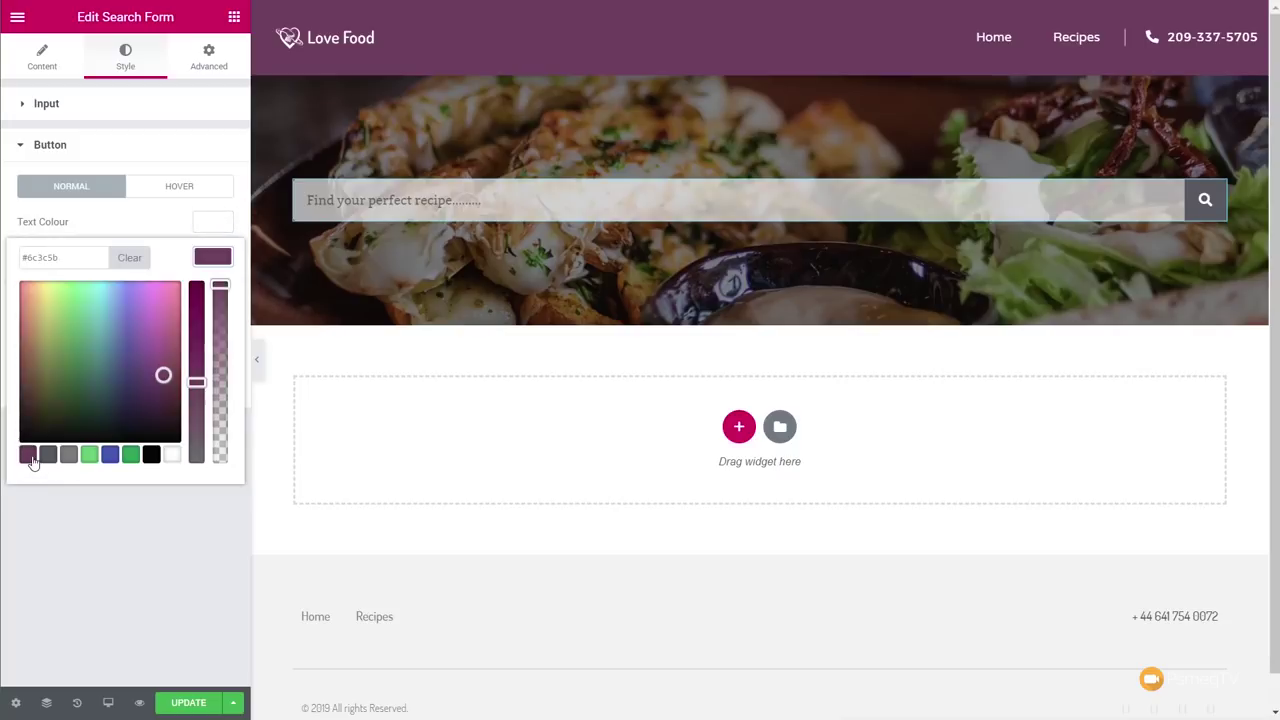
click(210, 258)
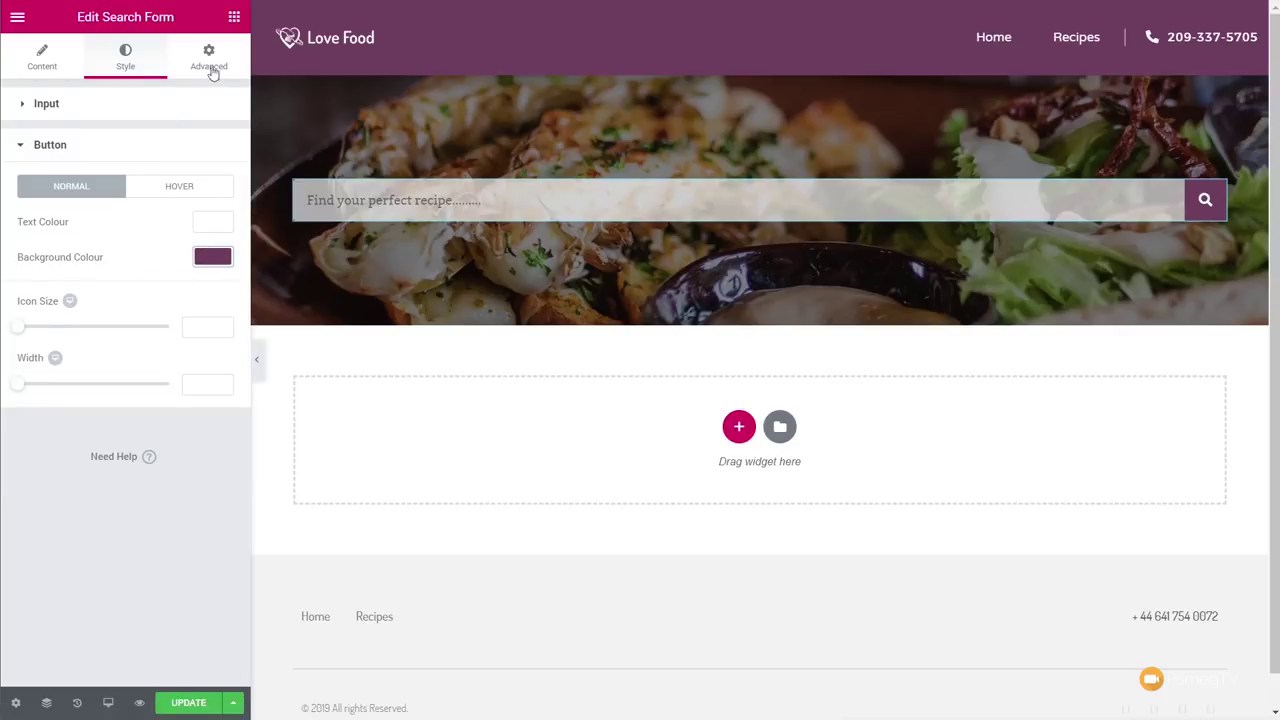
Add a Heading widget above the search form with the title "Find your happy....".
click(233, 17)
drag(185, 175, 345, 190)
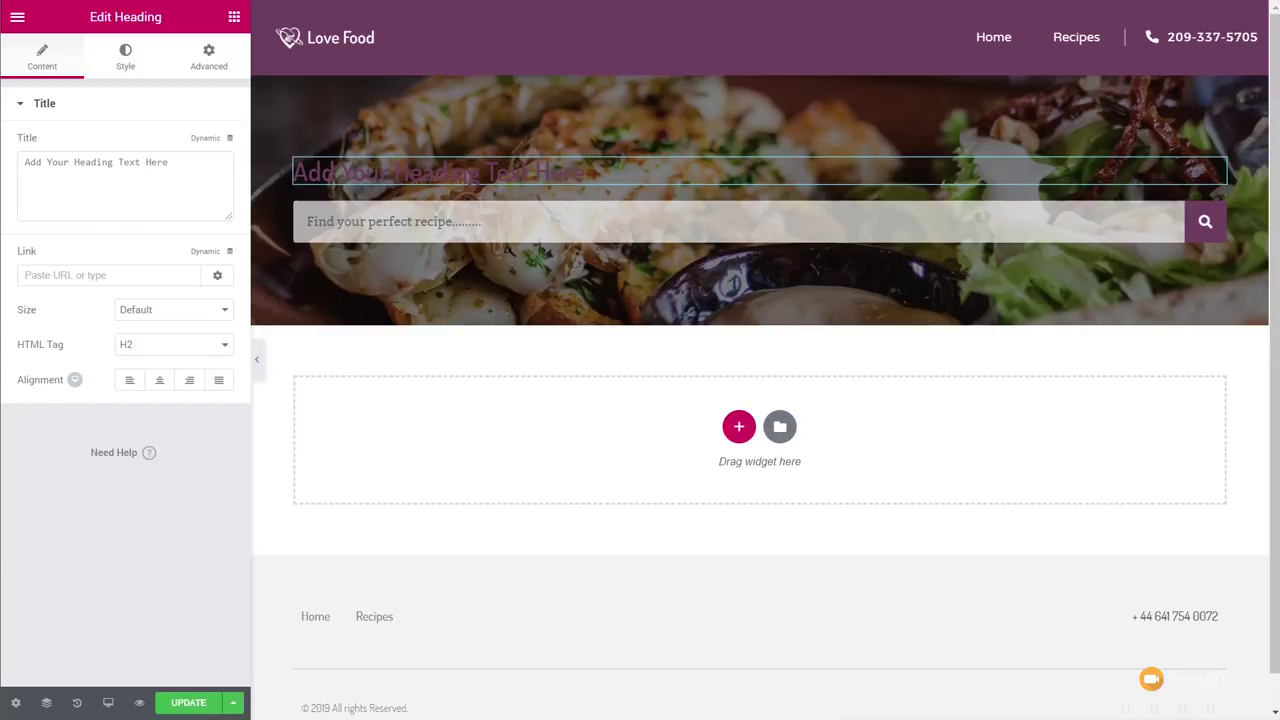
drag(206, 163, 24, 163)
text(Find your happy....)
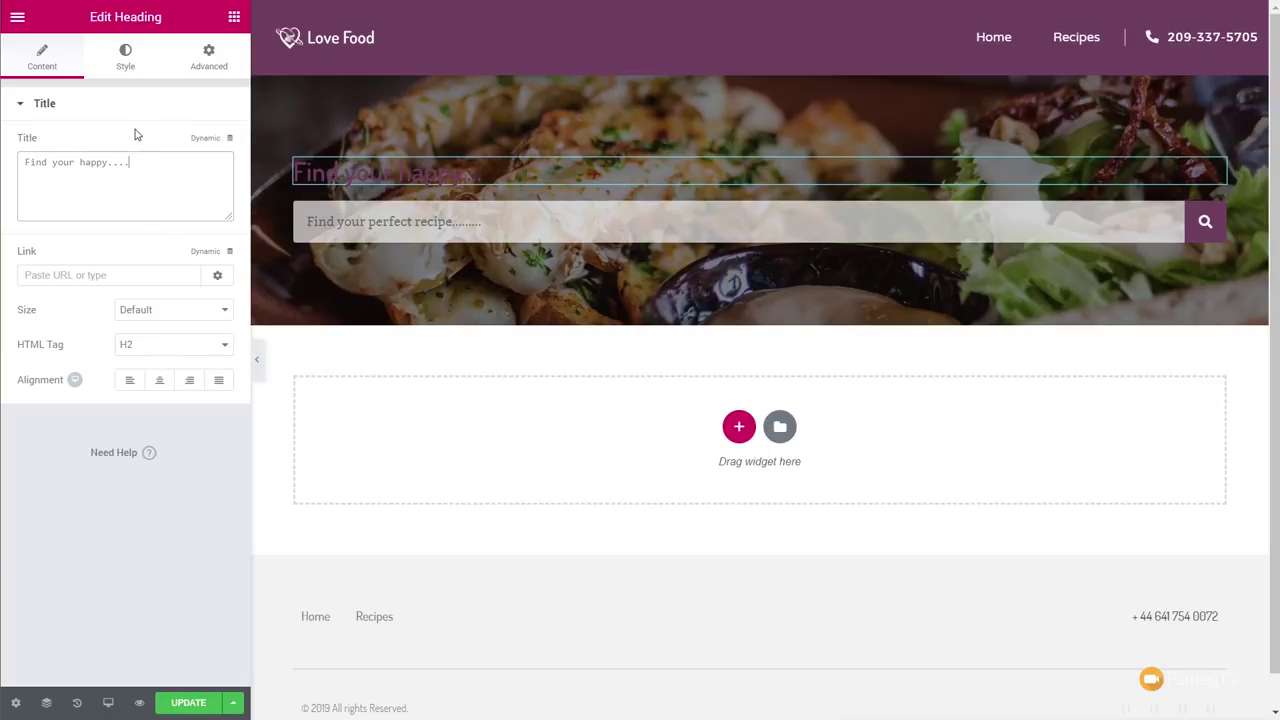
Set the heading's text colour to white (#ffffff) and its typography weight to 400.
click(128, 62)
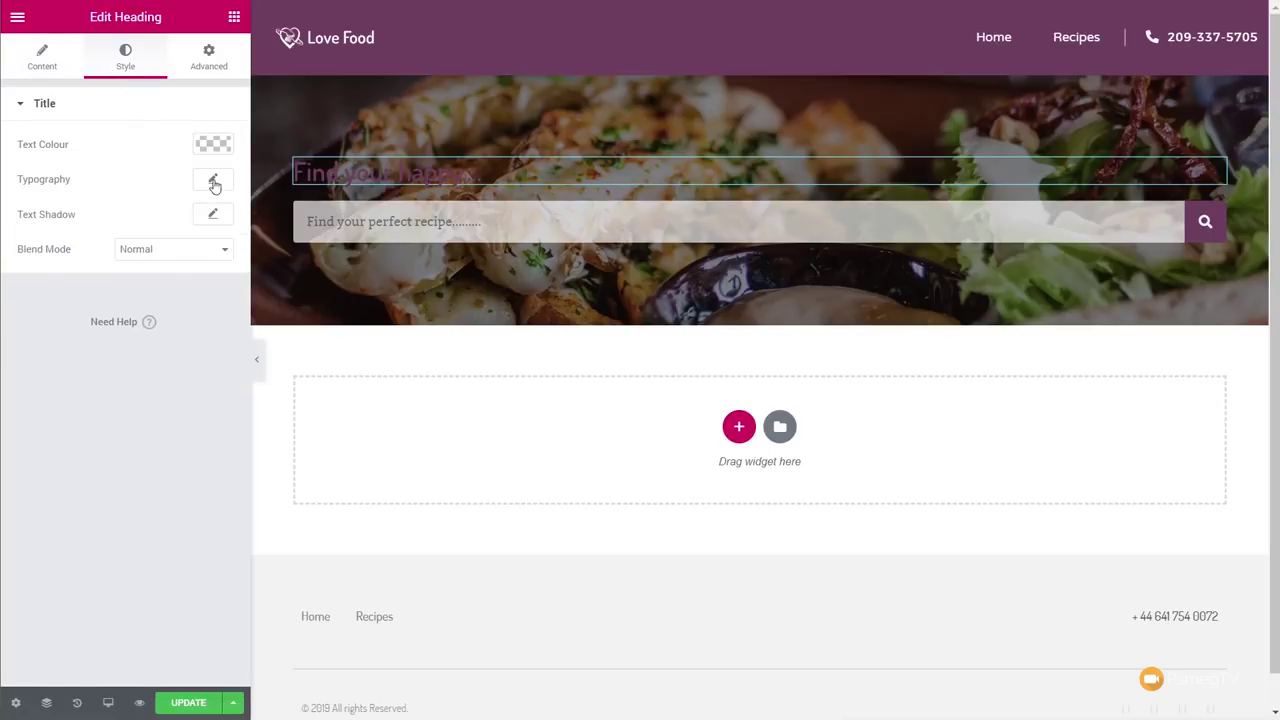
click(212, 140)
click(172, 341)
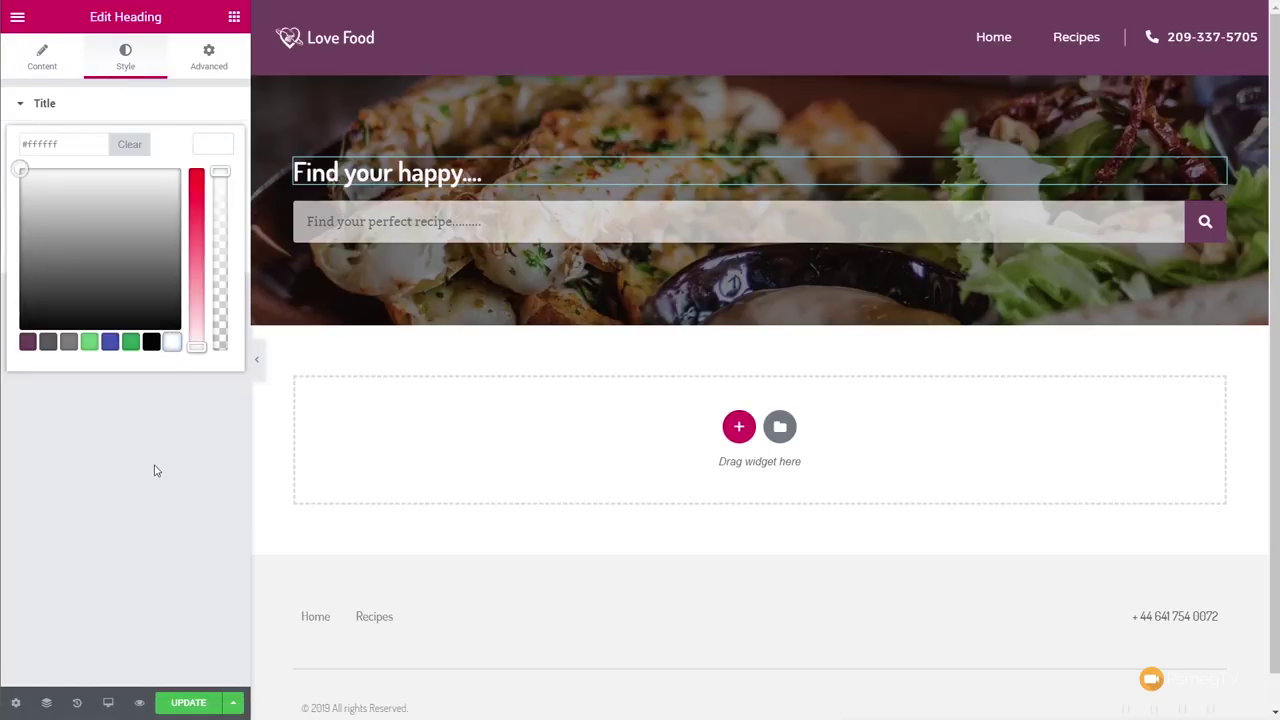
click(208, 145)
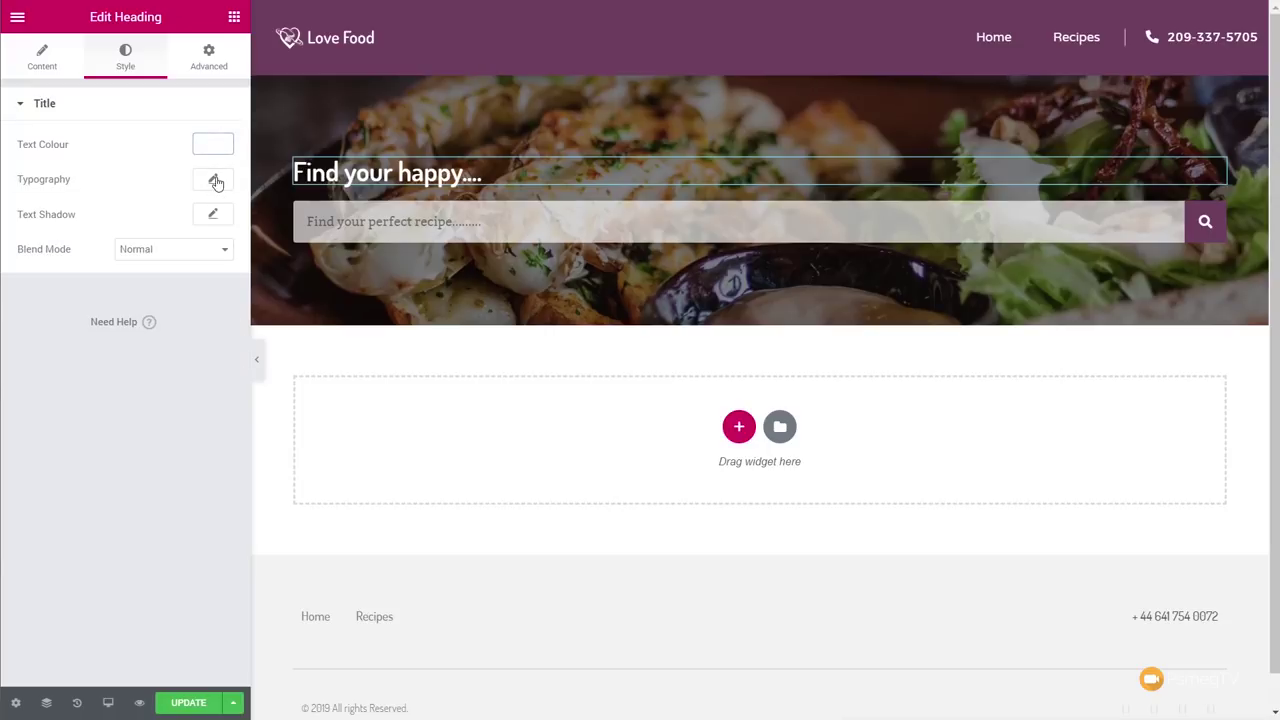
click(212, 179)
click(146, 316)
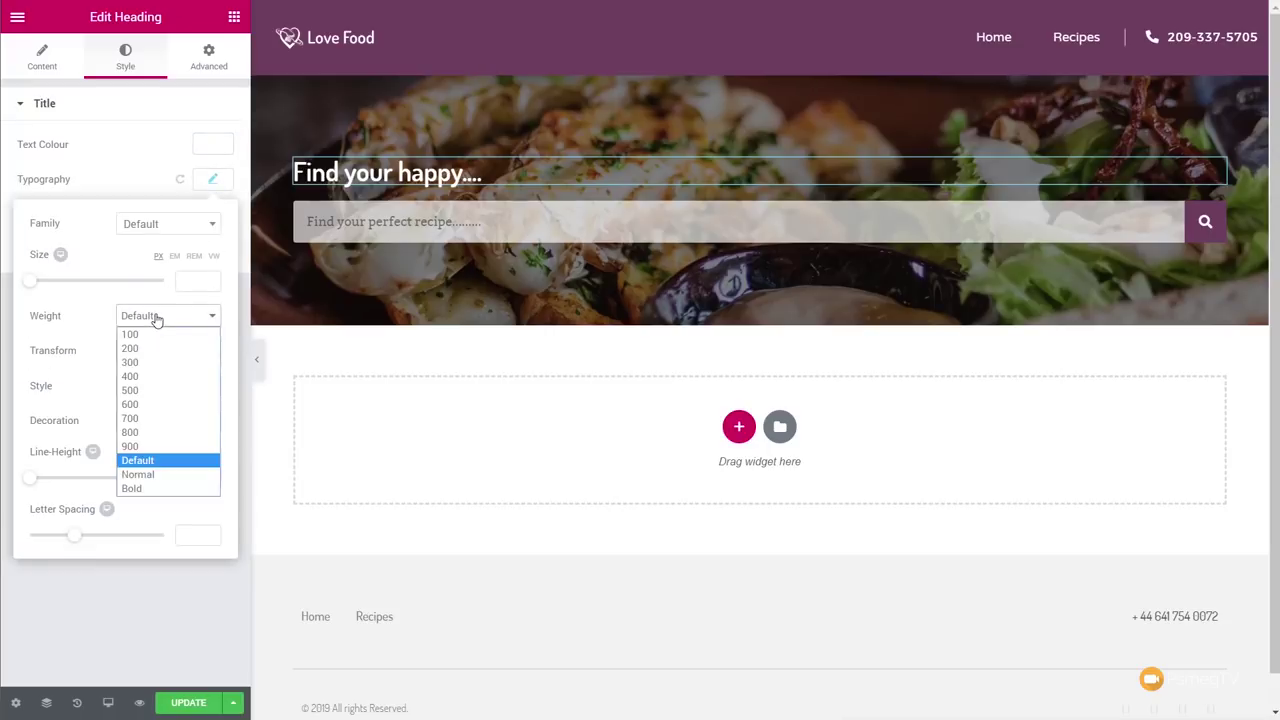
click(155, 386)
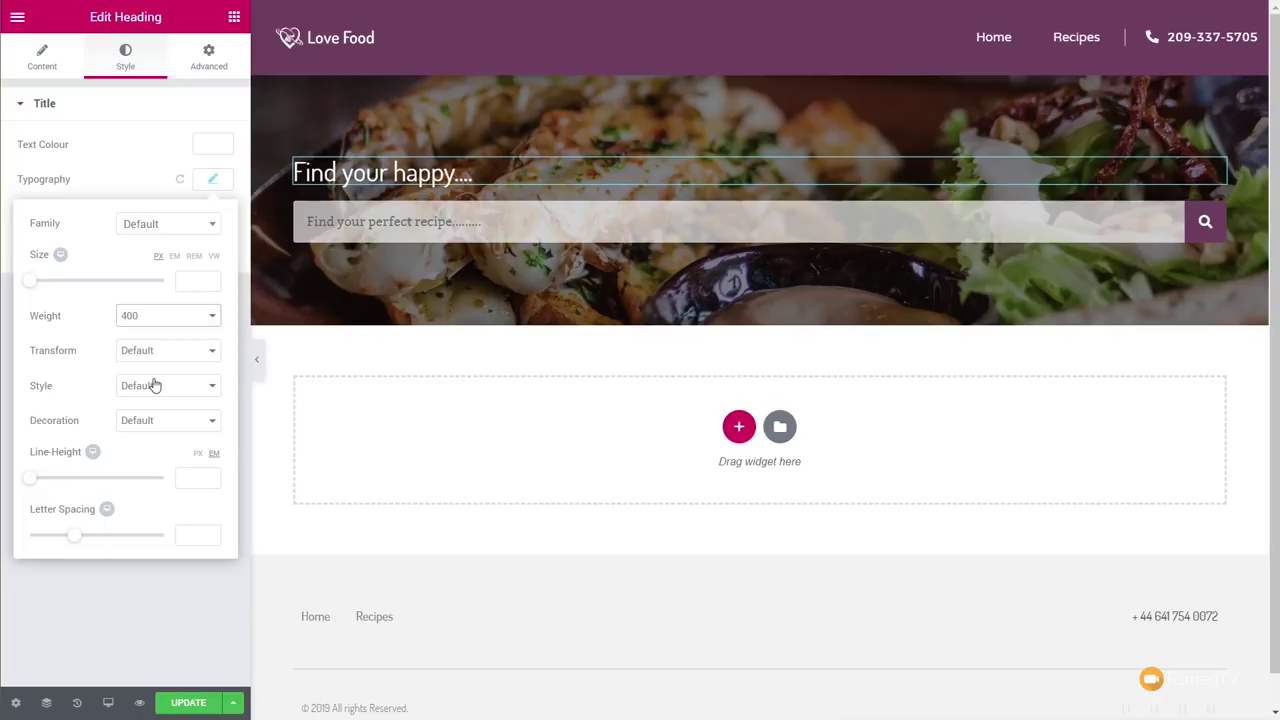
click(148, 645)
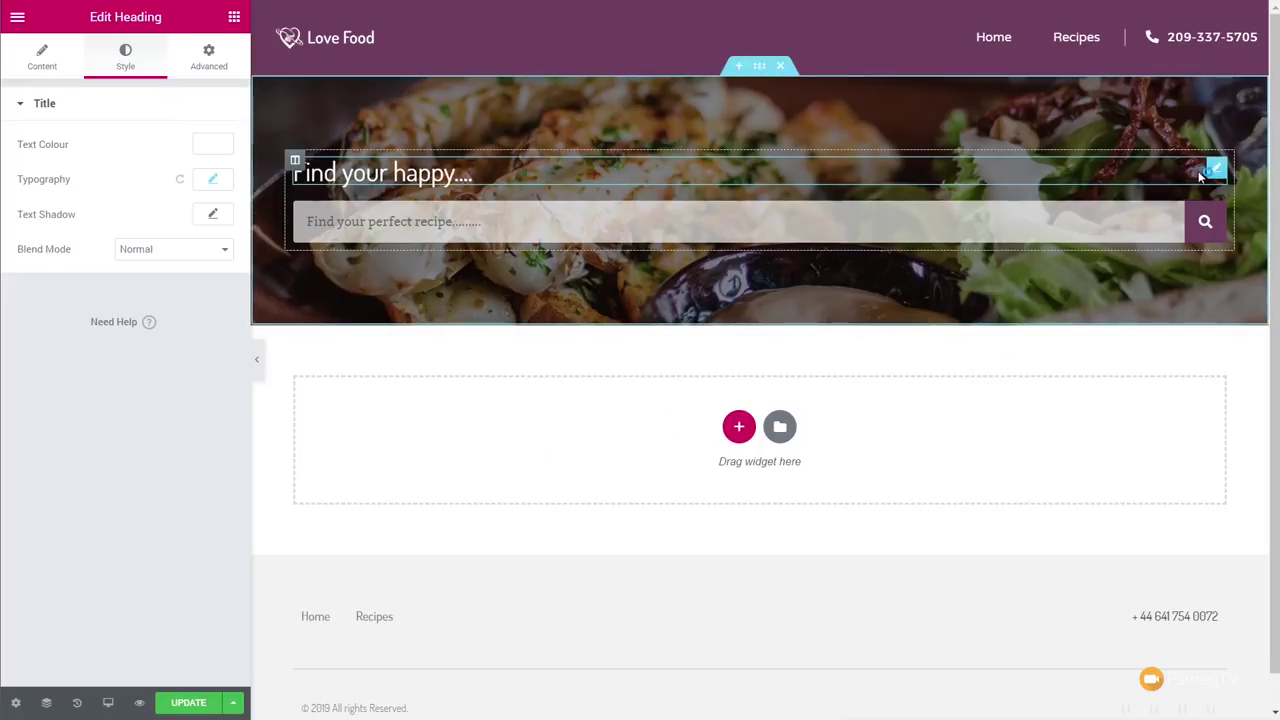
Duplicate the "Find your happy...." heading and move the copy into a new single-column section below the header section.
right_click(1216, 174)
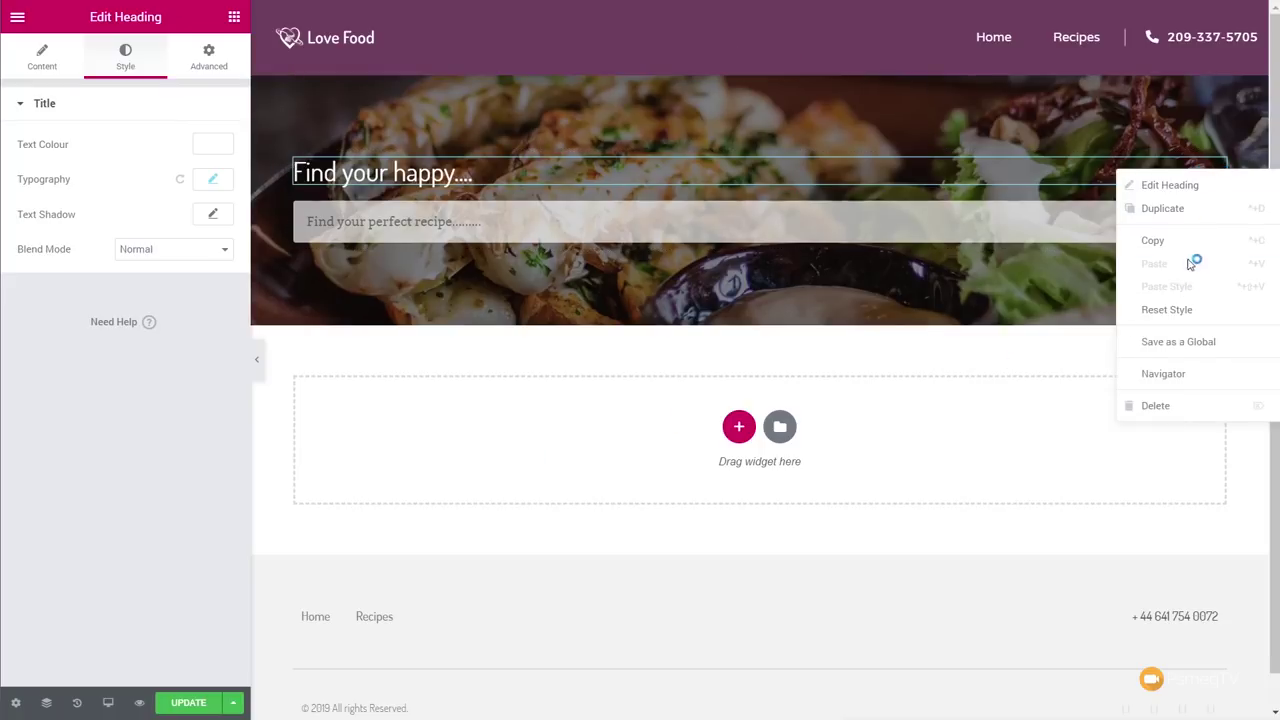
click(1195, 210)
drag(1214, 189, 990, 400)
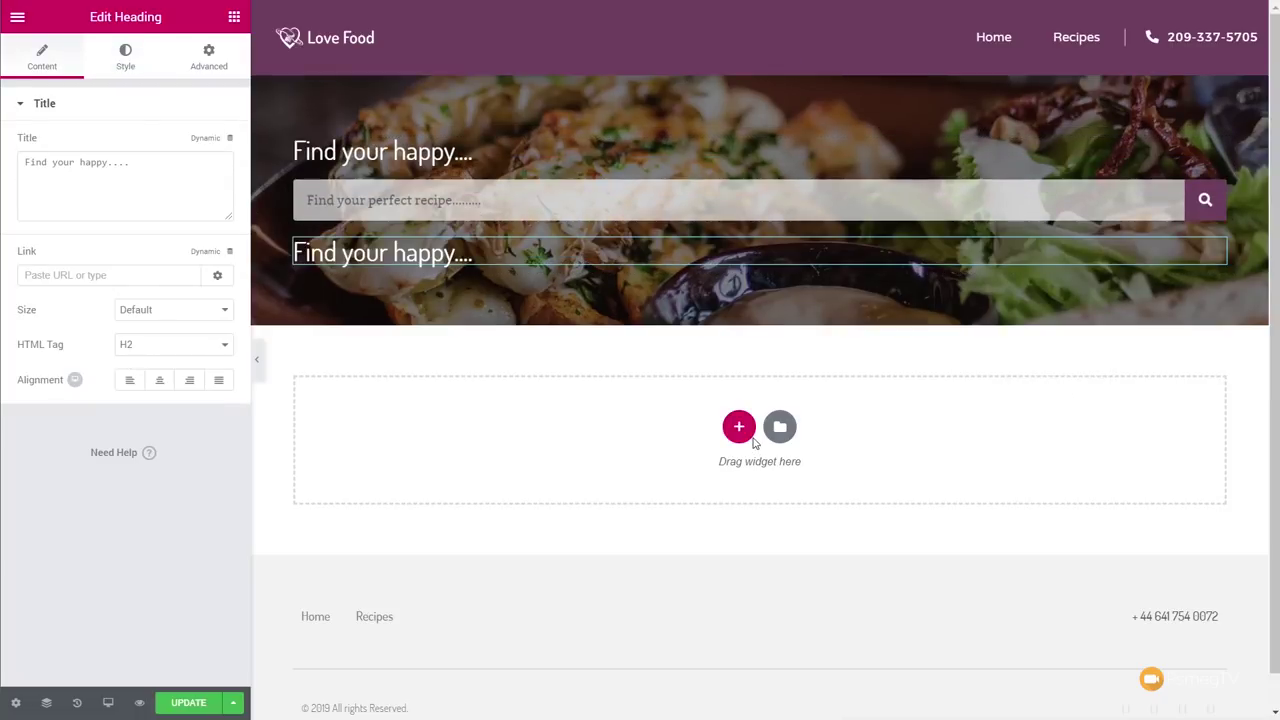
click(739, 426)
click(560, 495)
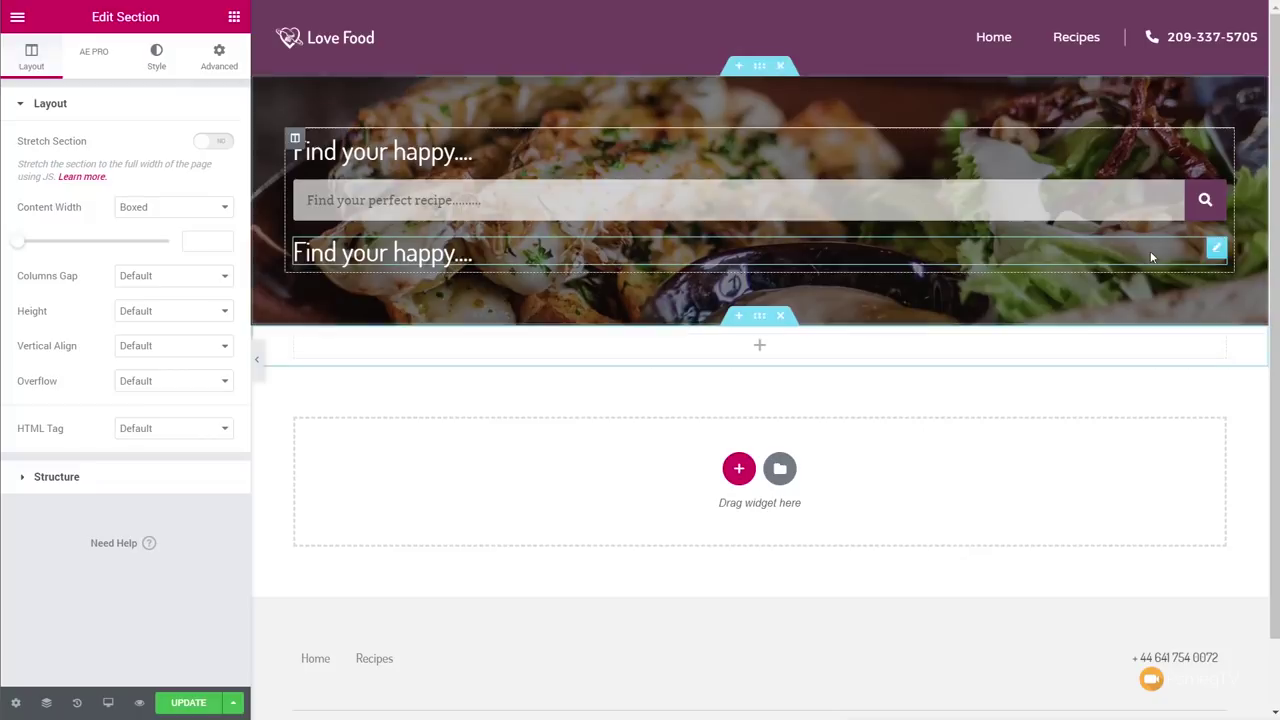
drag(1216, 248, 737, 350)
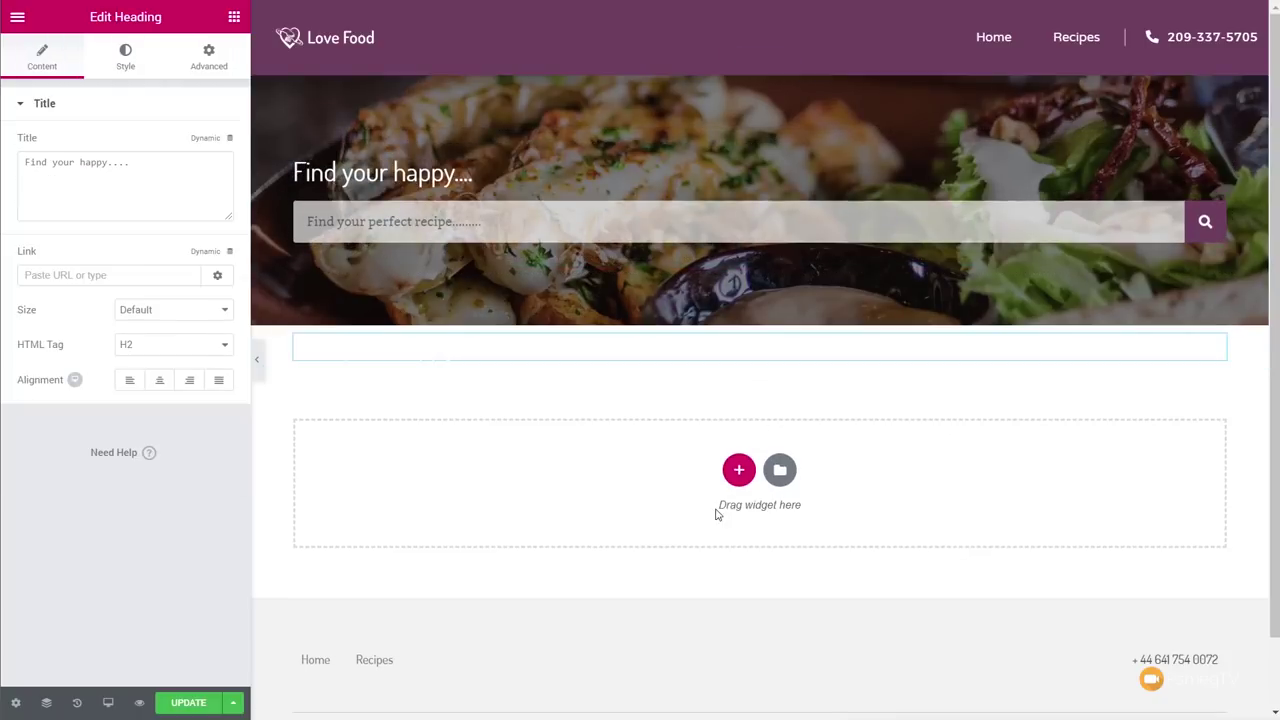
Set the text colour of the copied heading below the header section to the purple #6c3c5b.
click(127, 56)
click(222, 151)
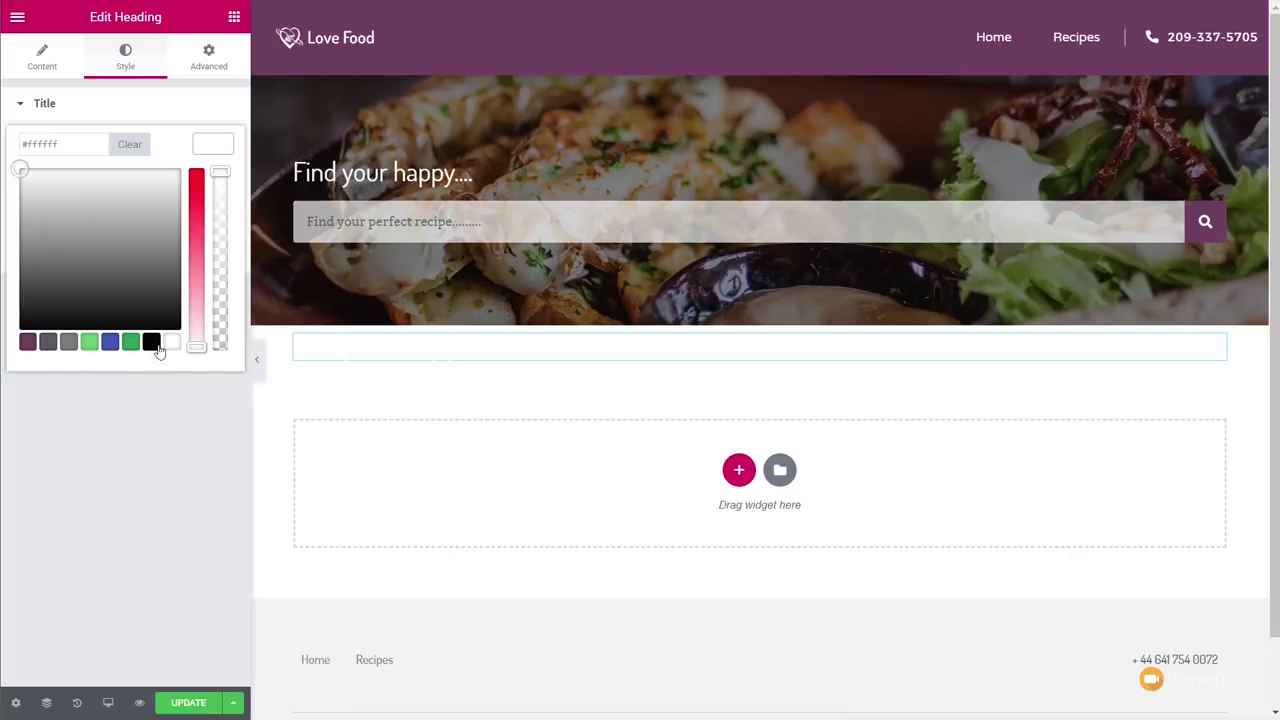
click(29, 344)
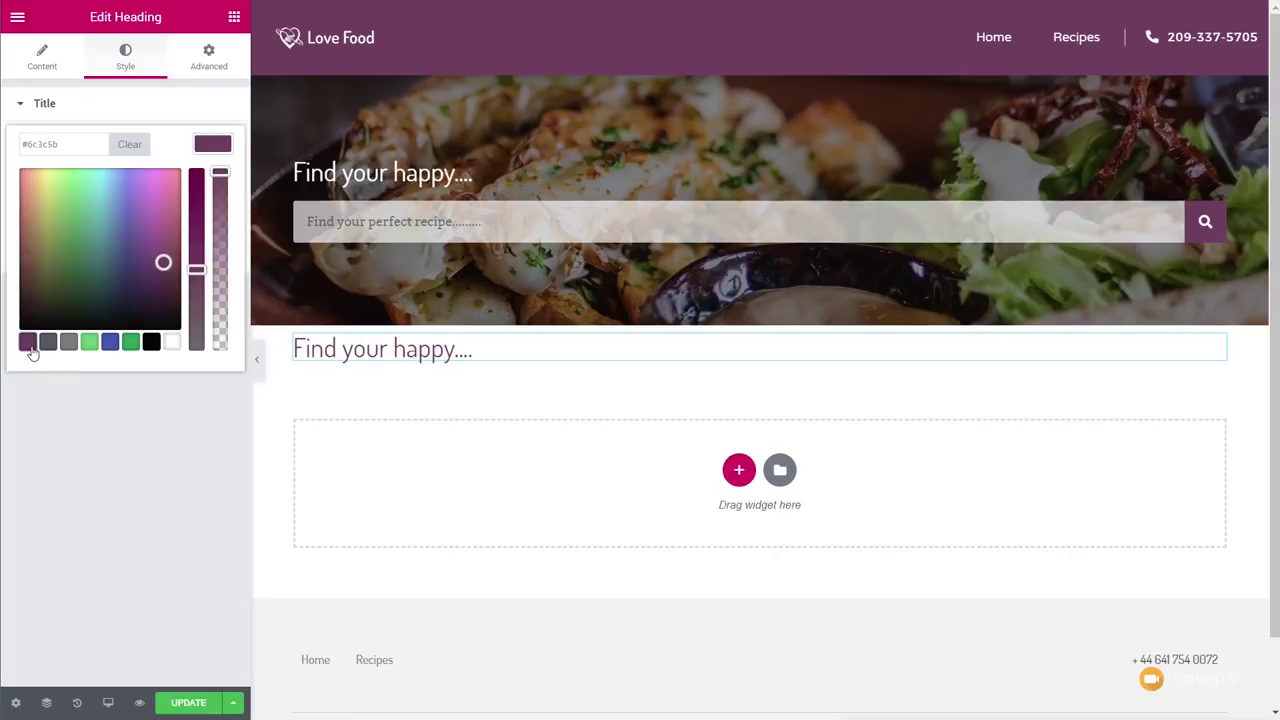
click(145, 479)
Unlink the padding values of the section below the header and set its top padding to 50 px.
click(759, 316)
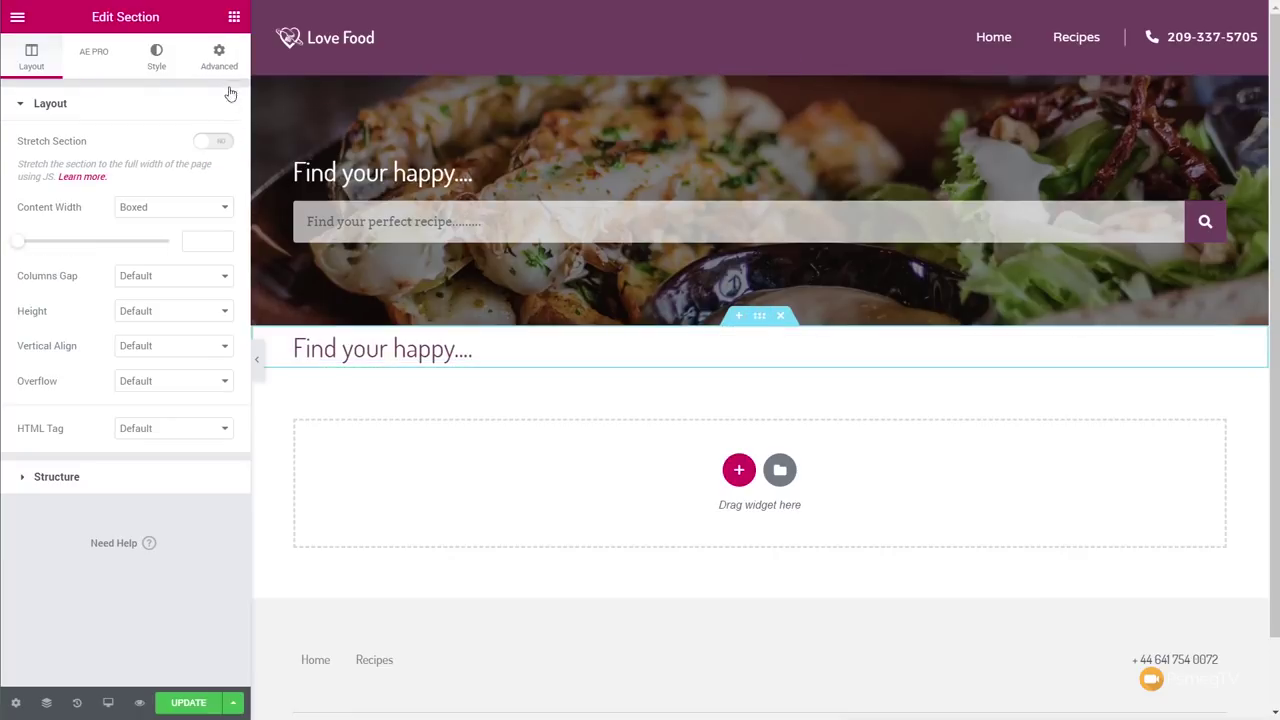
click(218, 60)
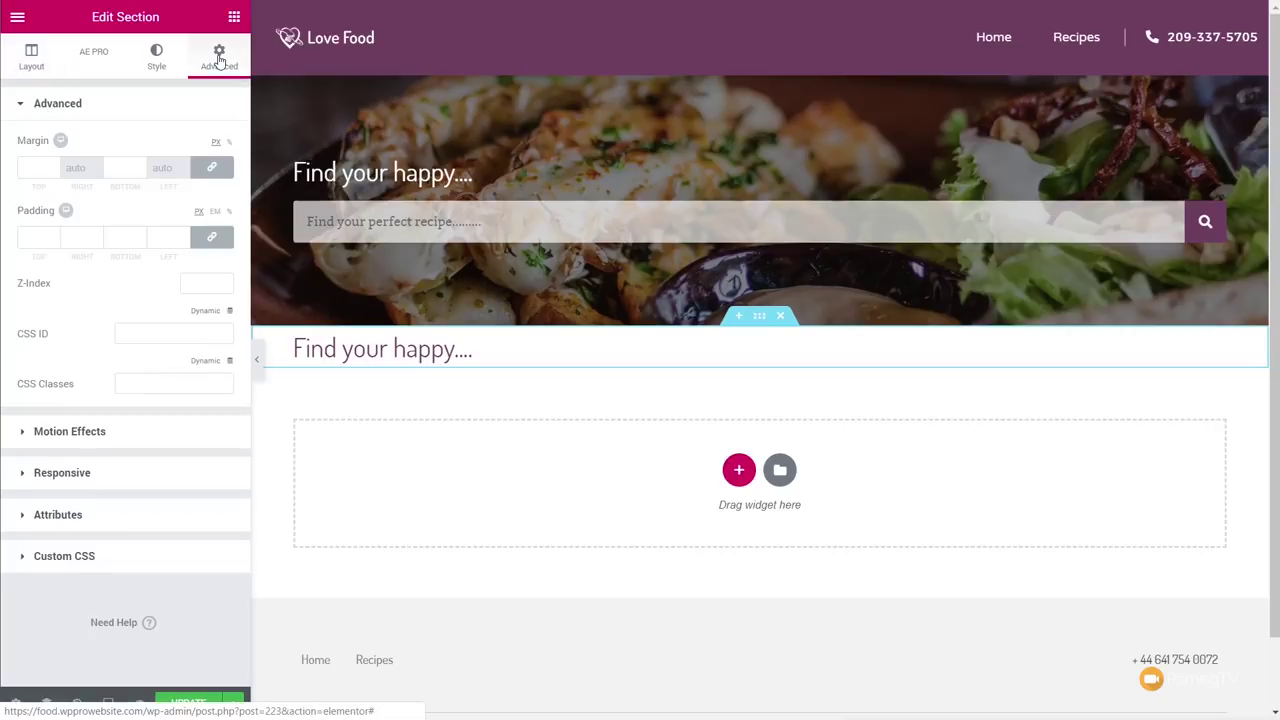
click(229, 243)
click(44, 238)
text(40)
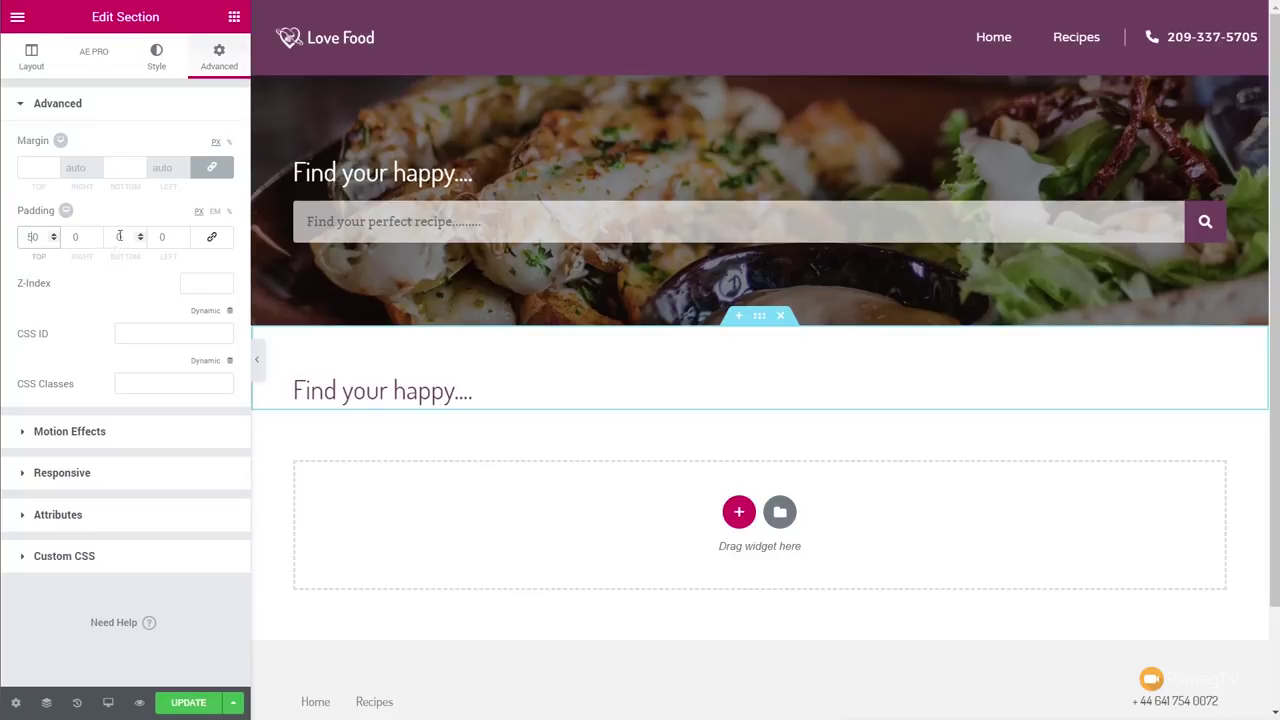
Change the title of the copied heading below the header section to "Featured Recipes".
click(382, 390)
click(42, 57)
drag(143, 158, 22, 162)
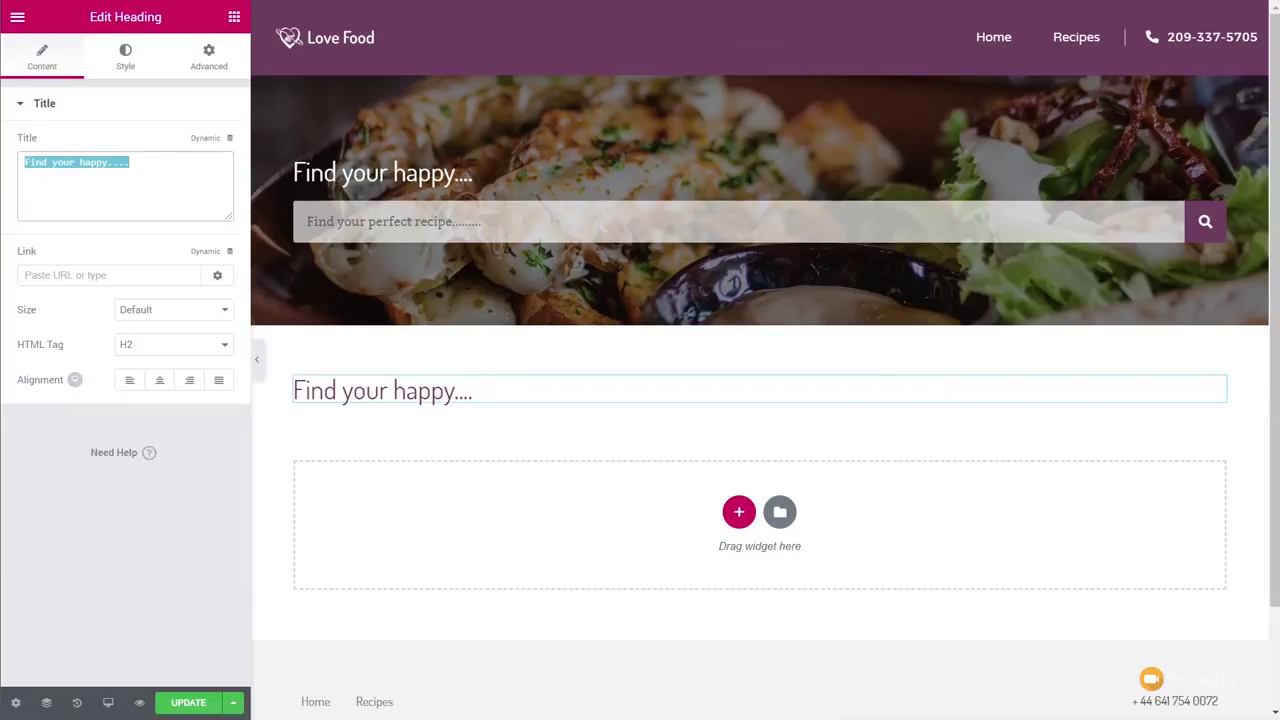
text(Featured Recipes)
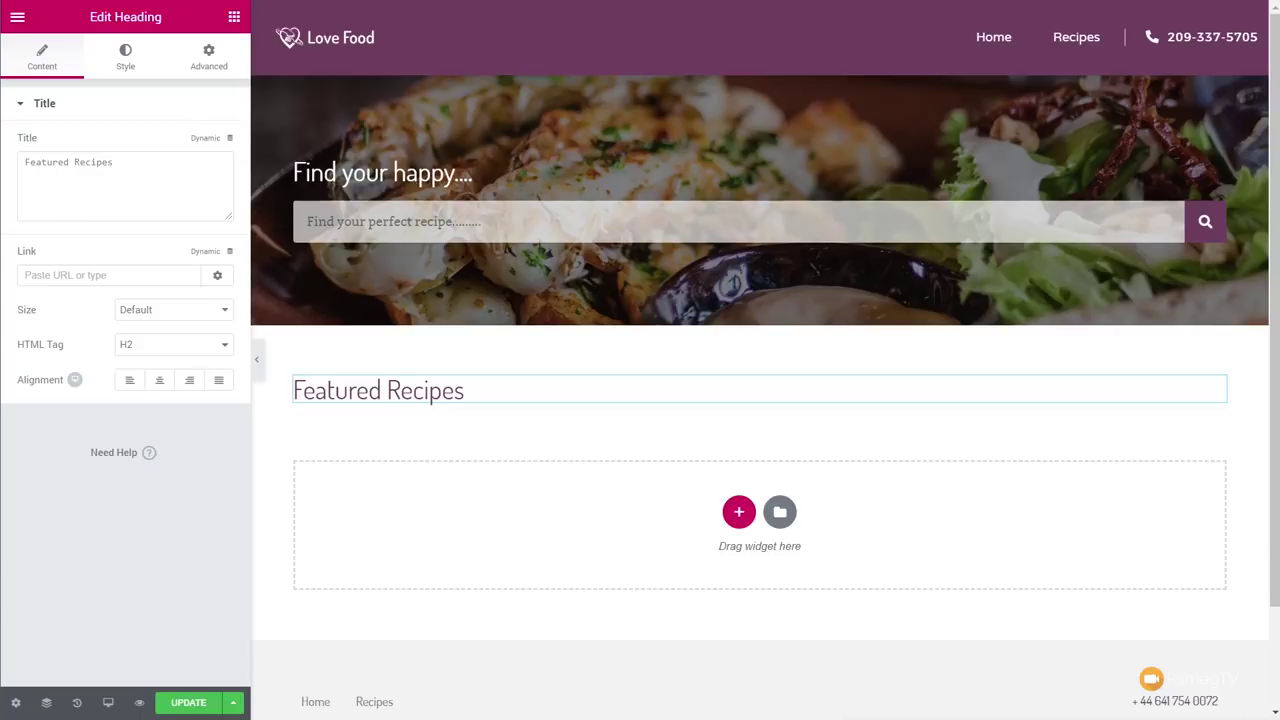
Add a Posts widget below the Featured Recipes heading, using the Custom skin and the Default Loop template.
click(234, 19)
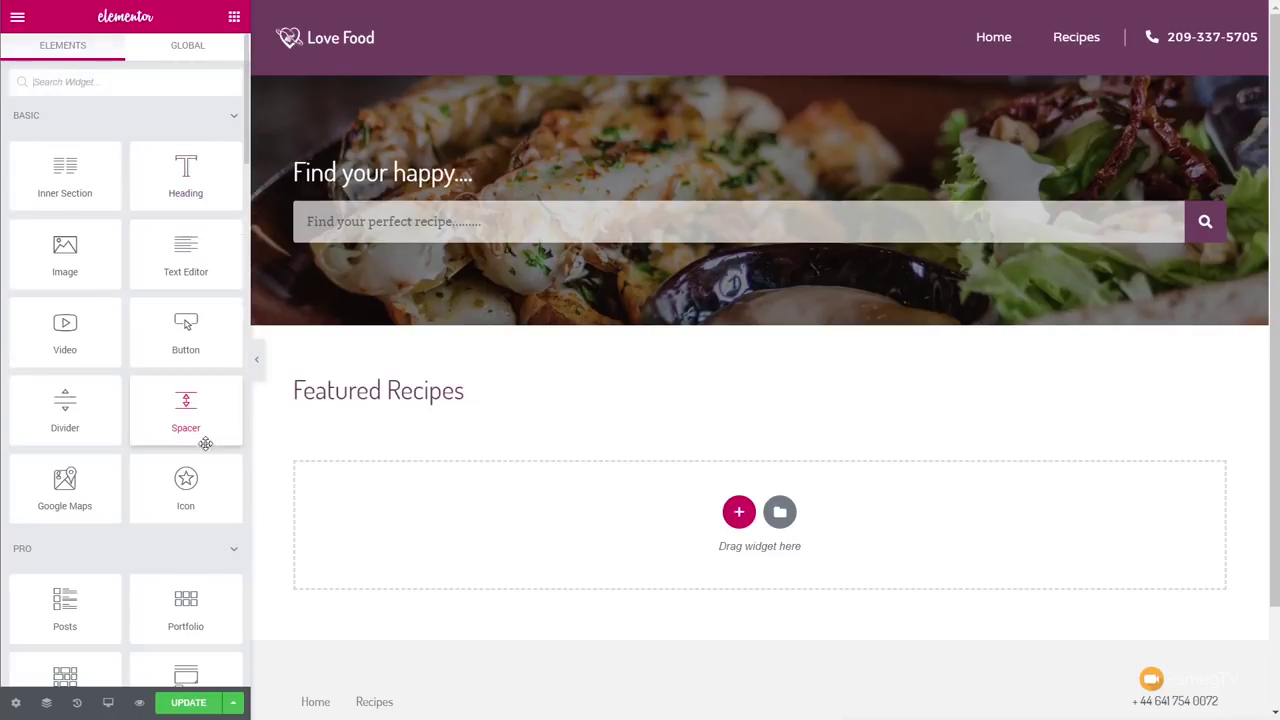
scroll(171, 434, down, 2)
drag(65, 402, 505, 396)
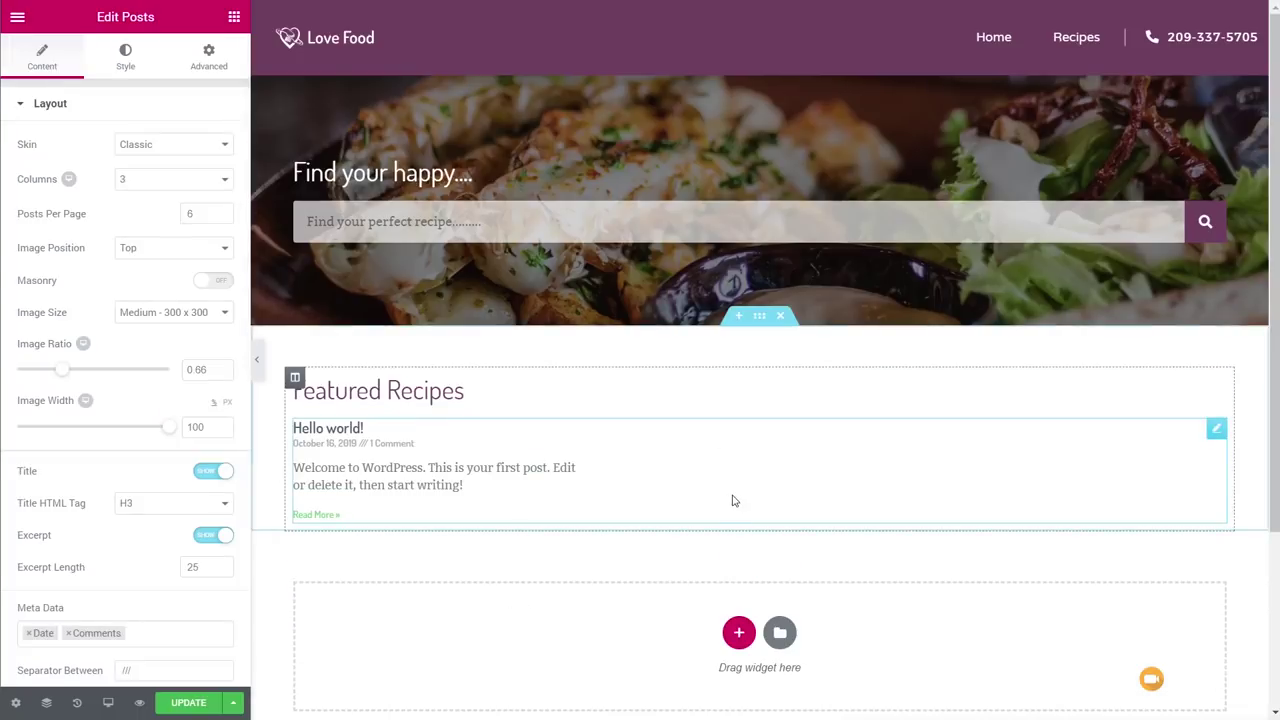
click(200, 149)
click(140, 207)
click(200, 200)
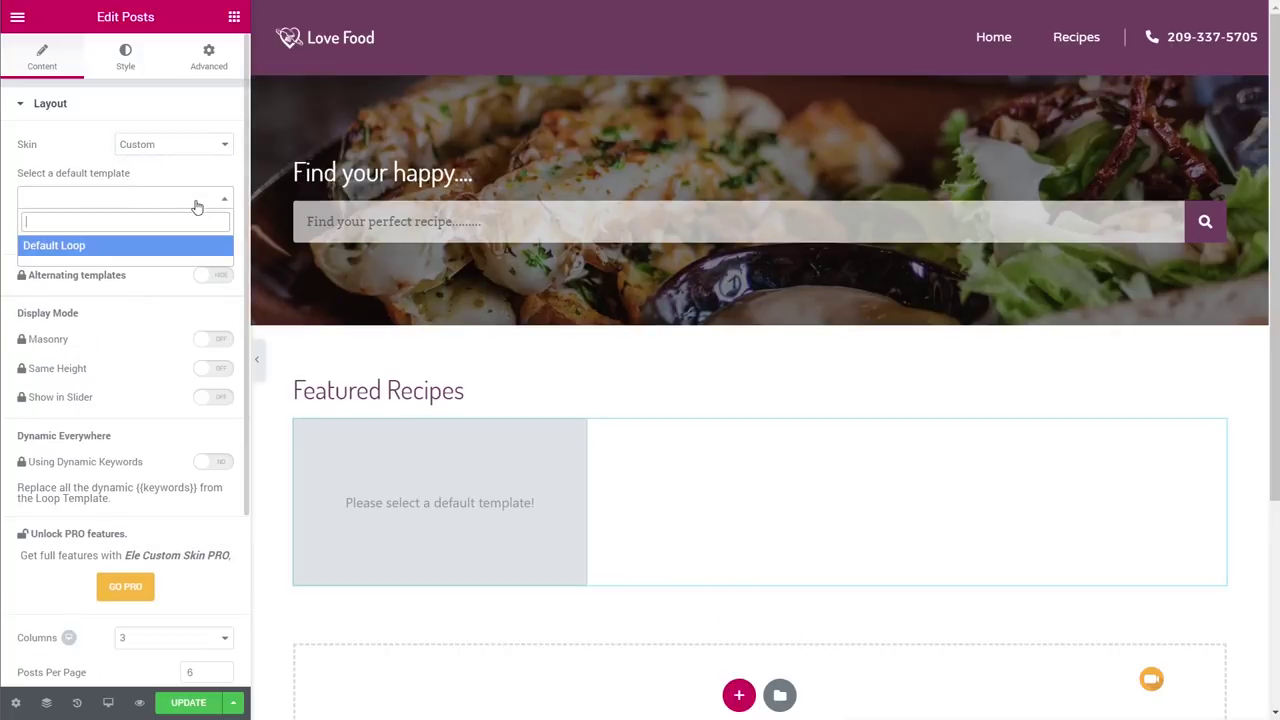
click(88, 246)
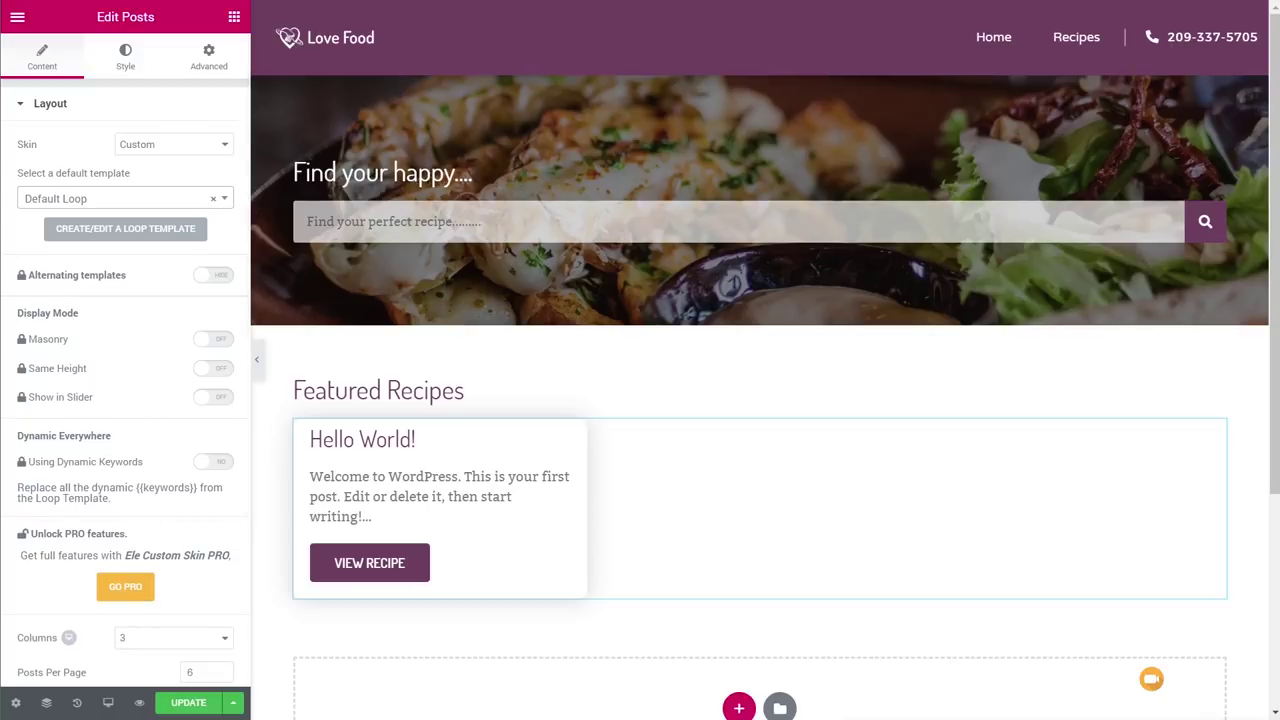
Set the Posts widget to 2 columns and 2 posts per page.
click(166, 638)
click(150, 672)
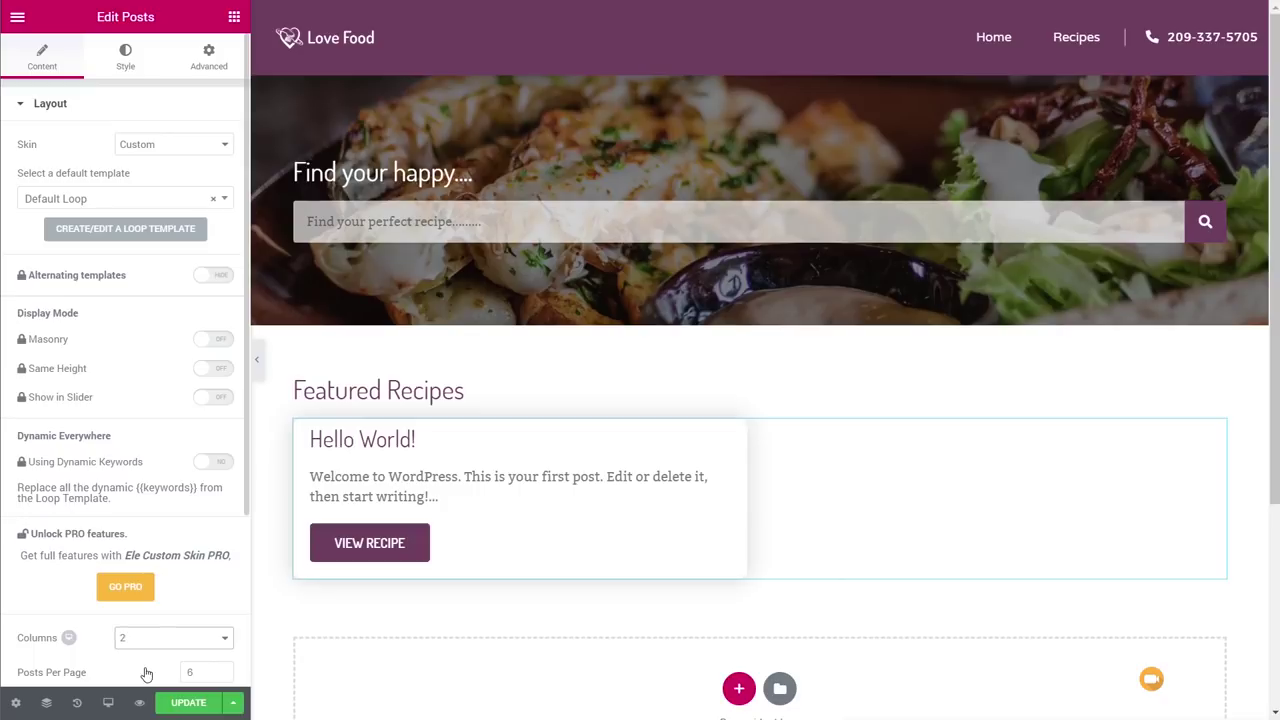
scroll(171, 640, down, 2)
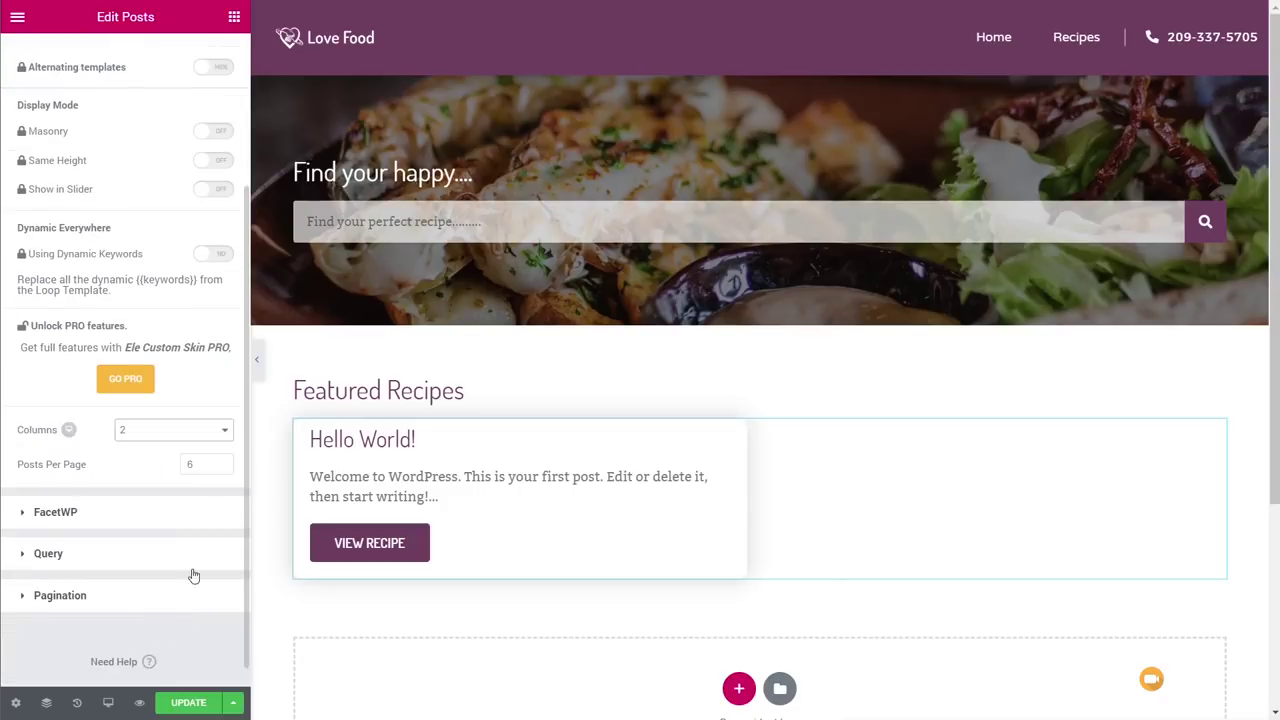
drag(198, 464, 172, 470)
Set the Posts widget's query source to Recipes and include items by Term.
click(47, 554)
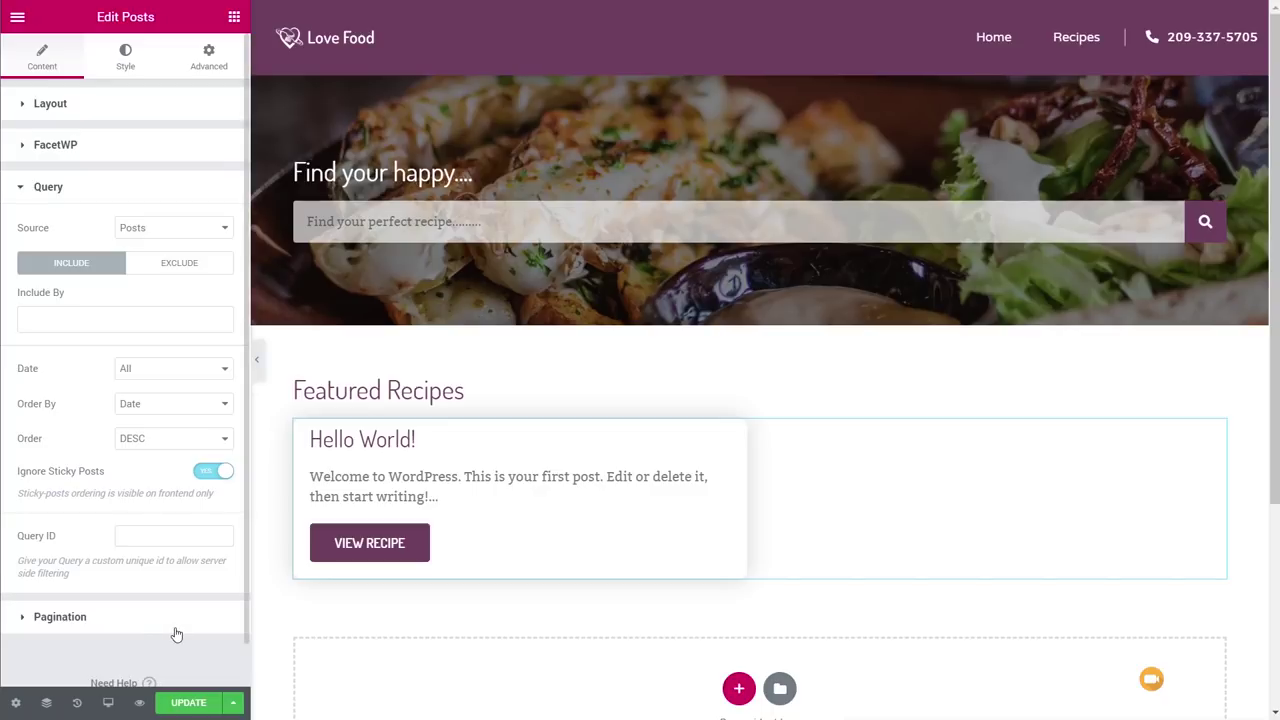
click(166, 238)
click(165, 278)
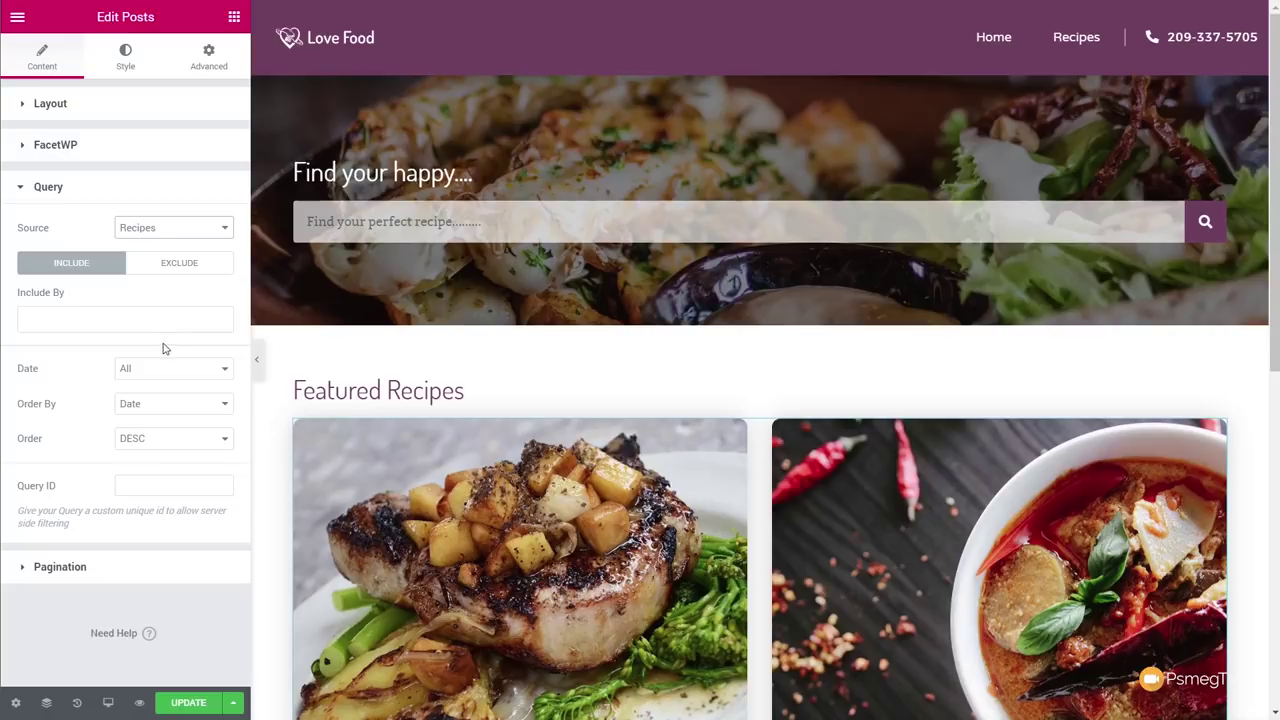
click(63, 324)
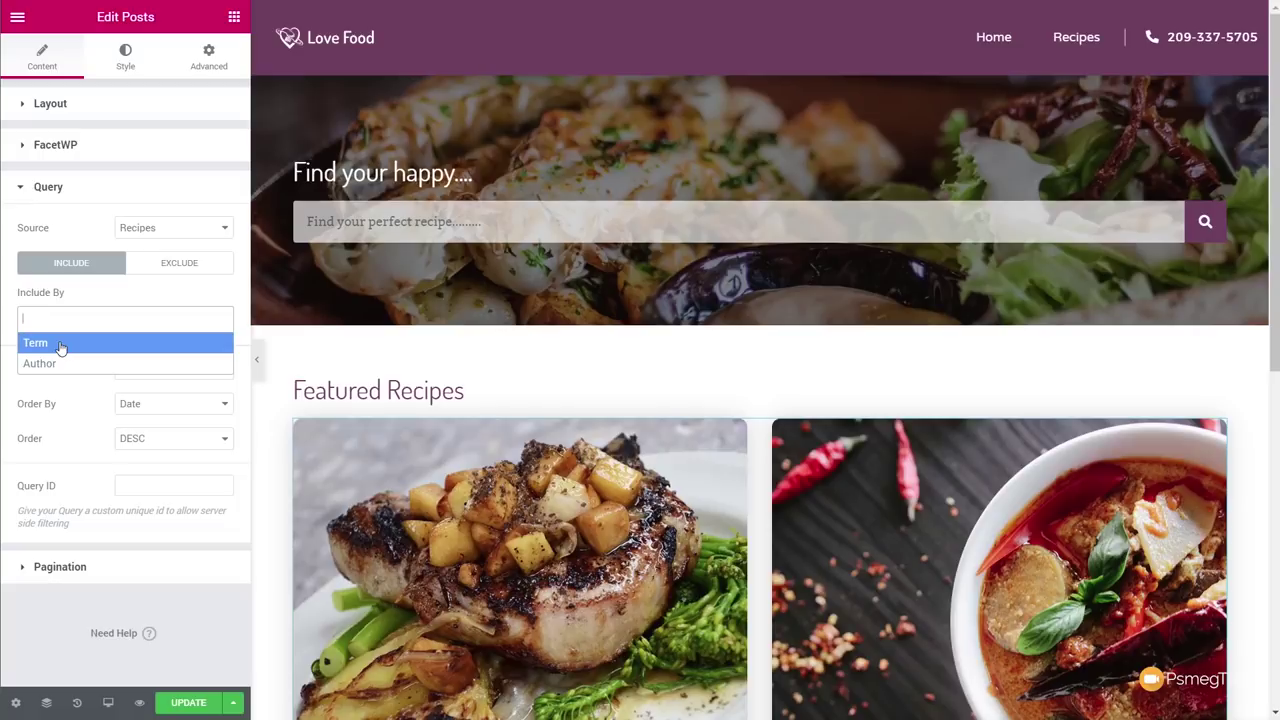
click(60, 345)
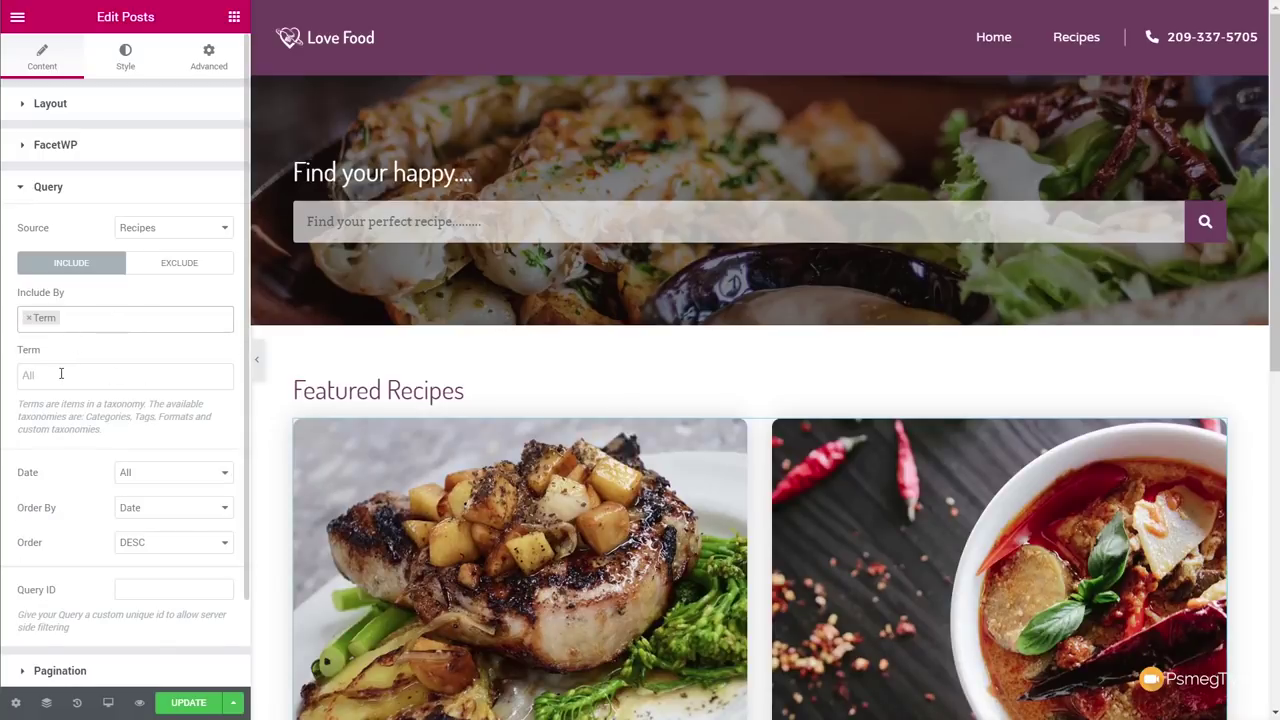
Filter the recipe query by the term "Featured: My Favourites".
click(61, 373)
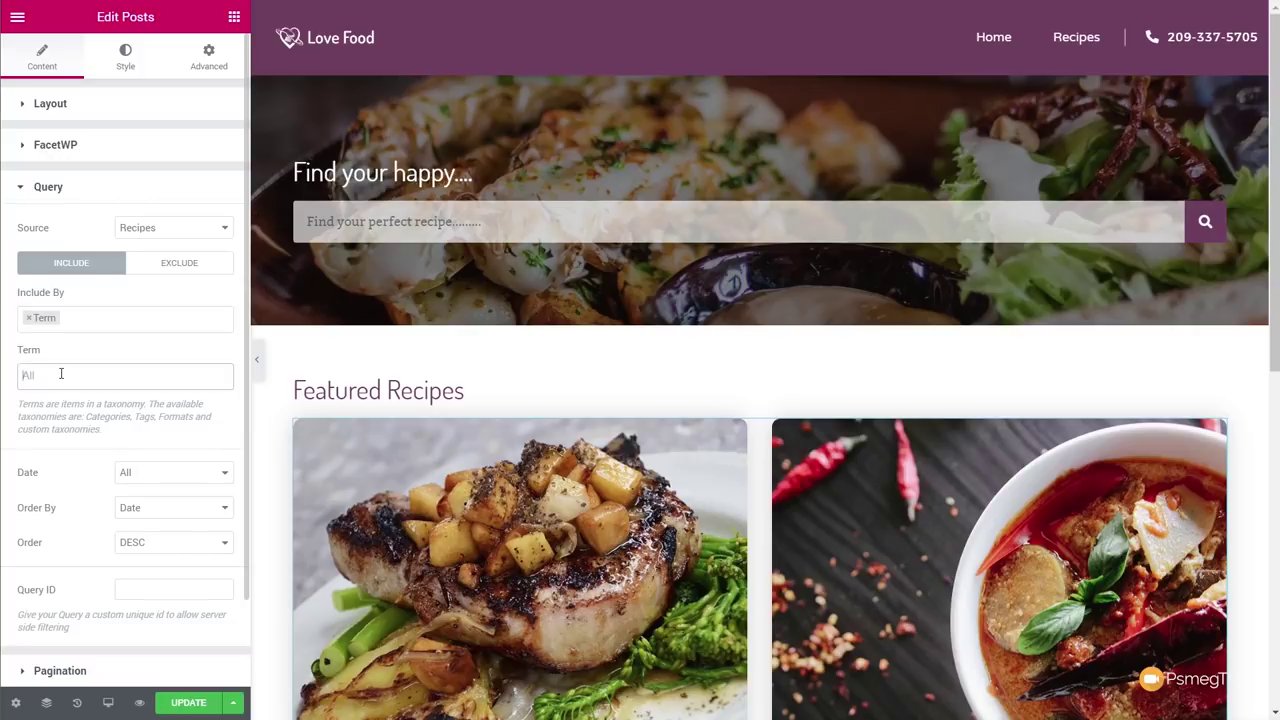
text(eat)
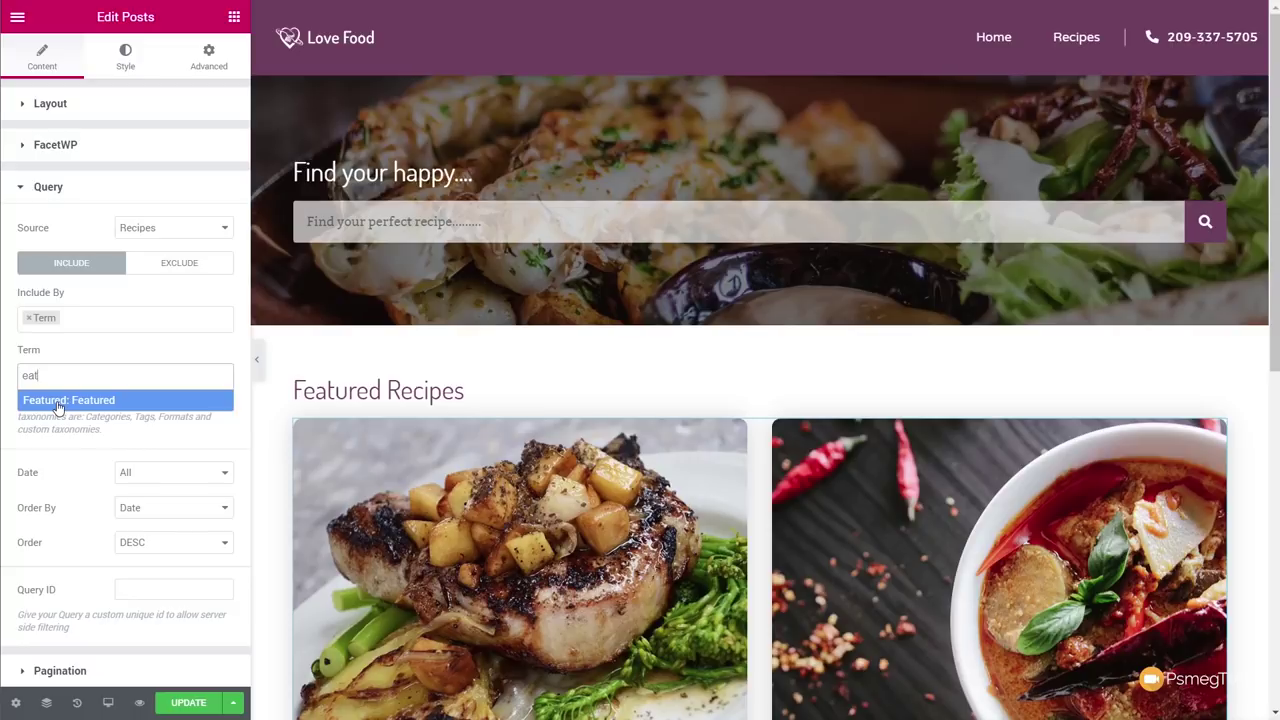
drag(62, 376, 17, 378)
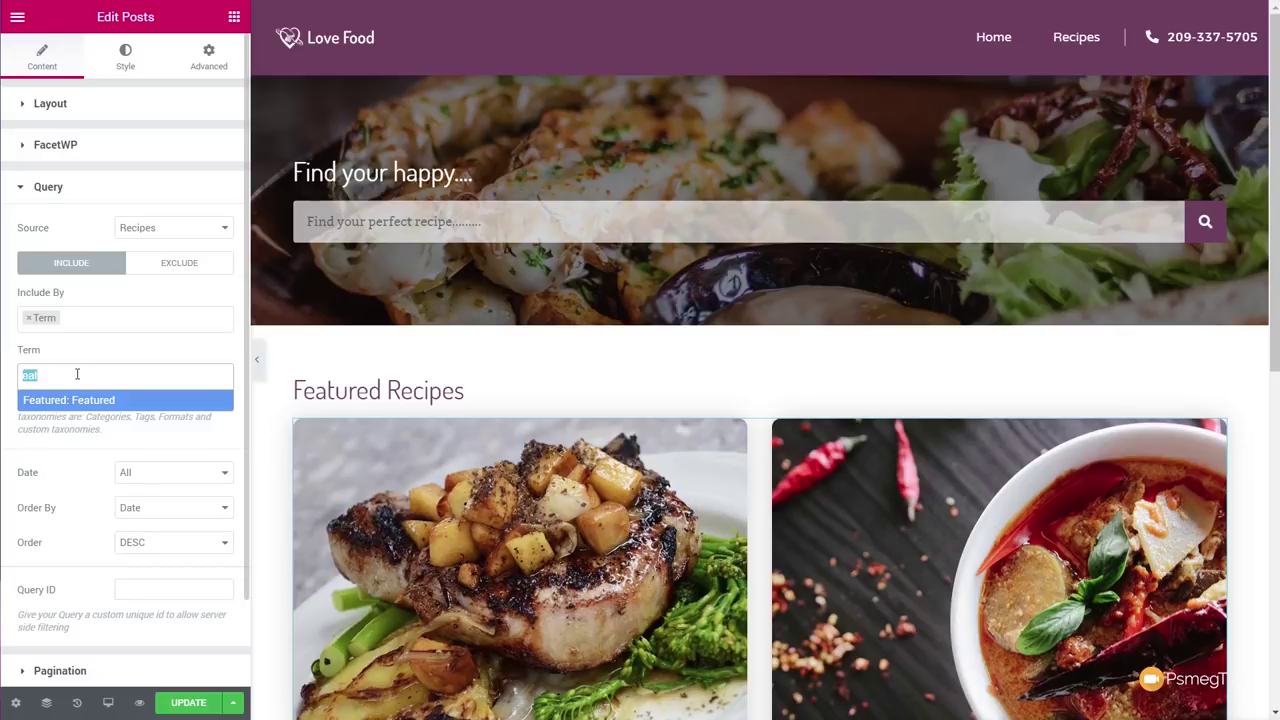
key(BackSpace)
text(f)
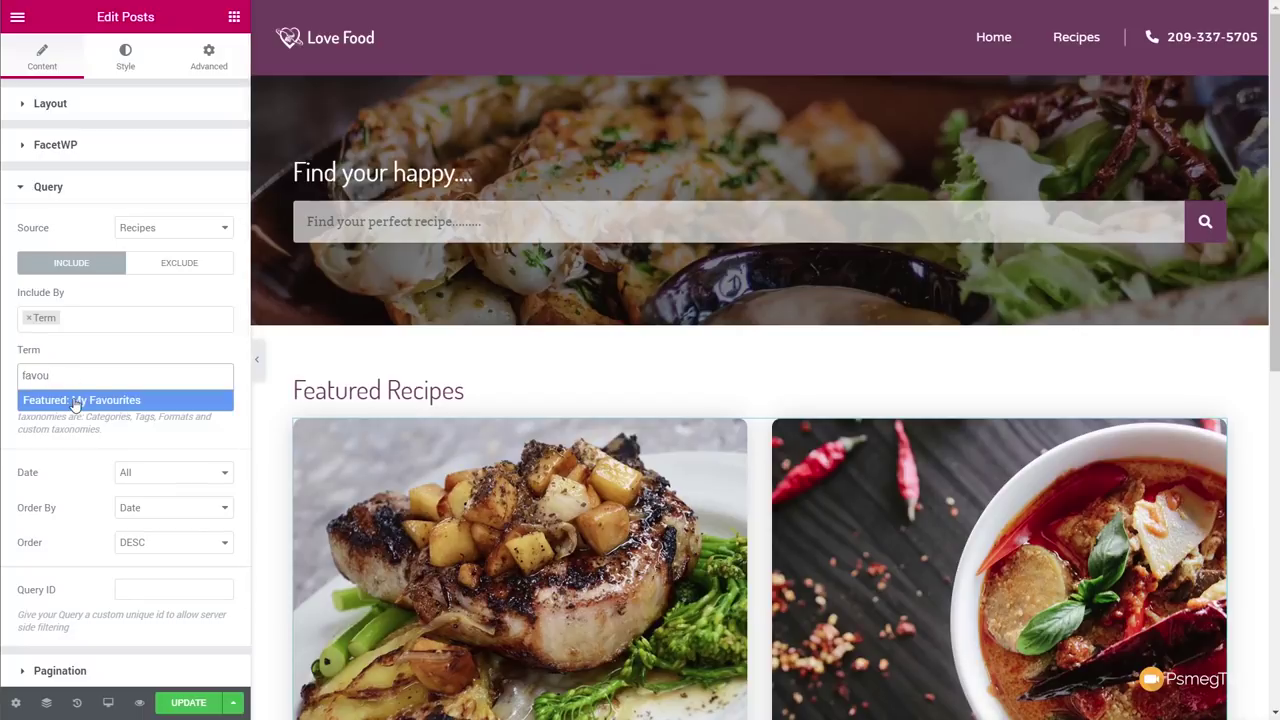
click(74, 401)
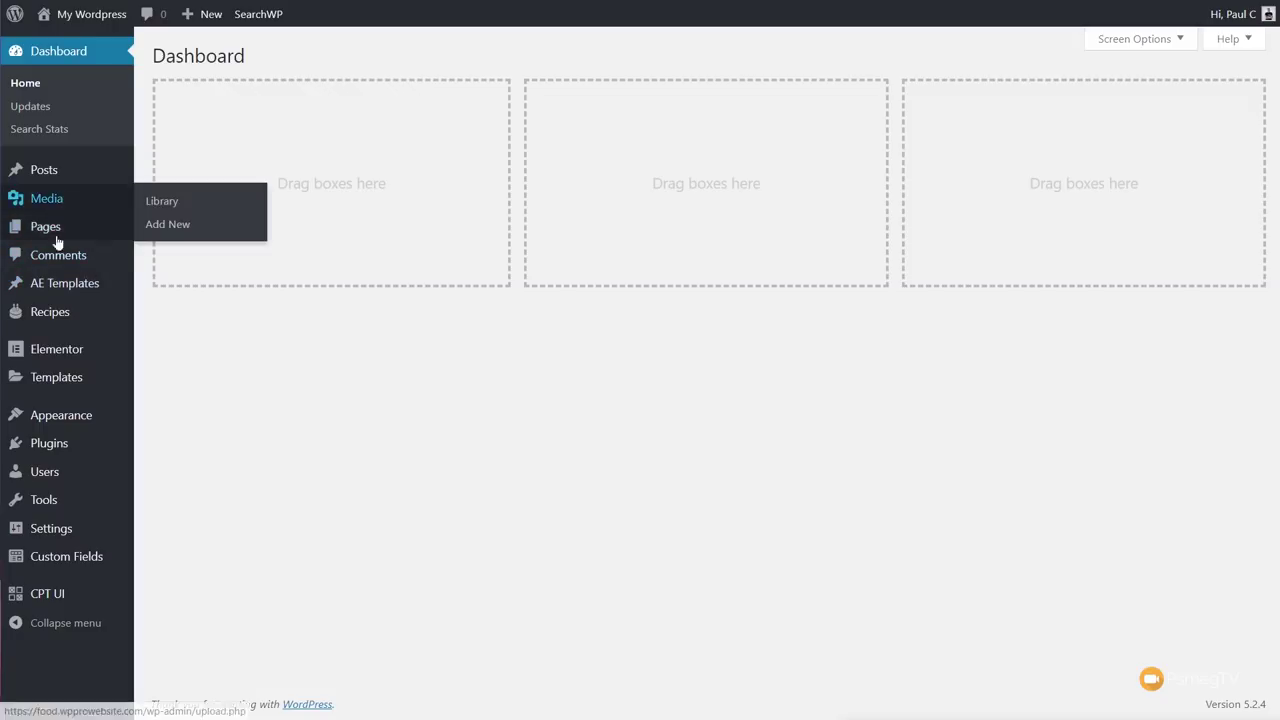
Switch to the WordPress dashboard and open the Featured taxonomy of the Recipes post type.
mouse_move(50, 316)
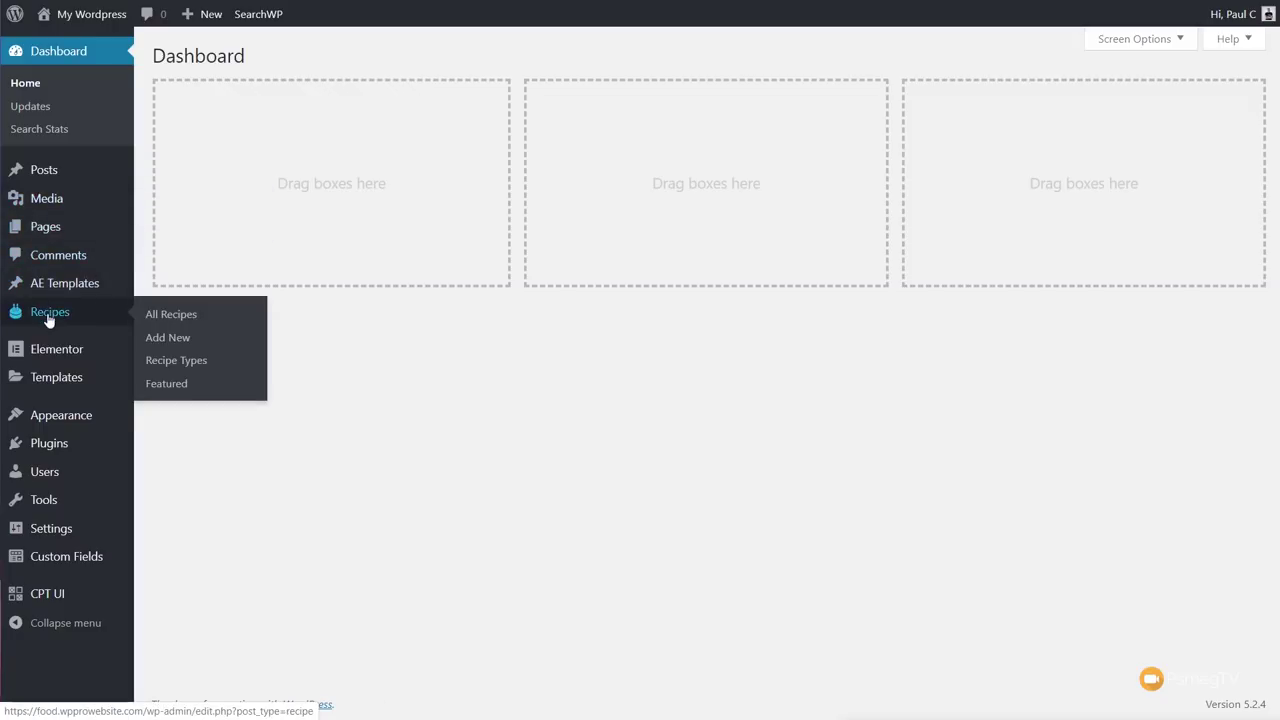
click(150, 386)
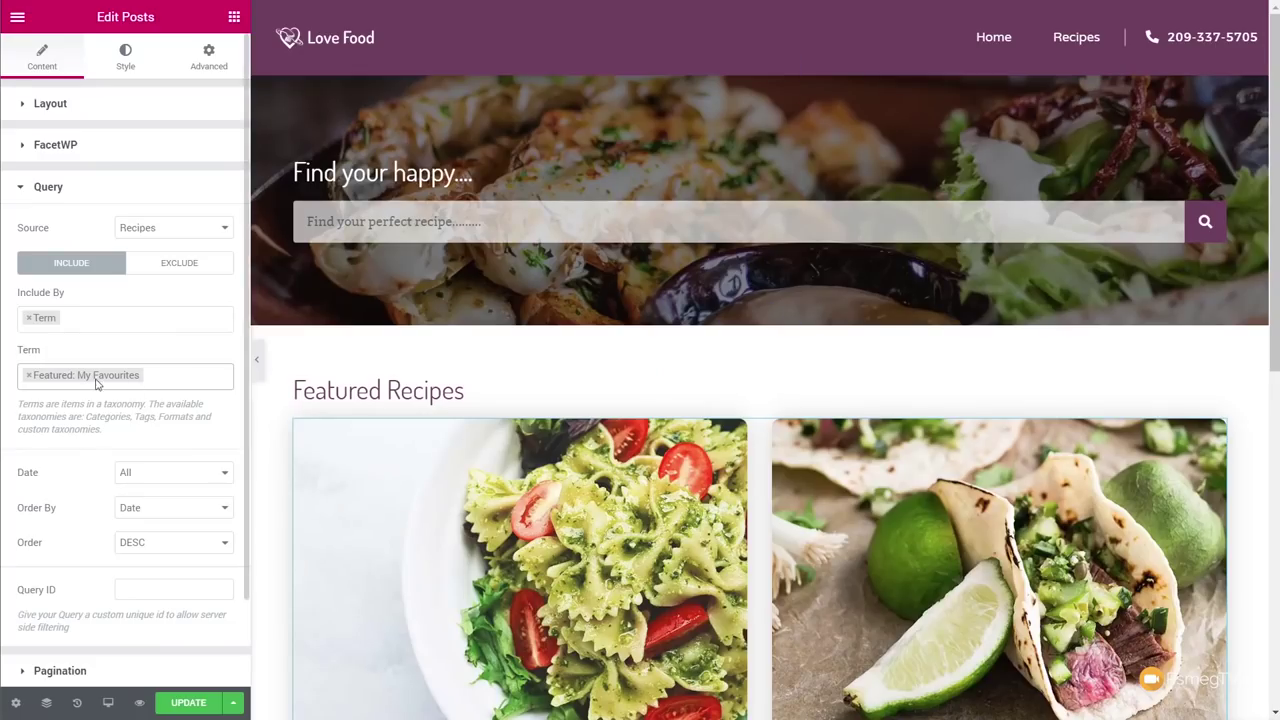
Back in the Elementor editor, replace the My Favourites query term with "Featured: Featured".
click(29, 375)
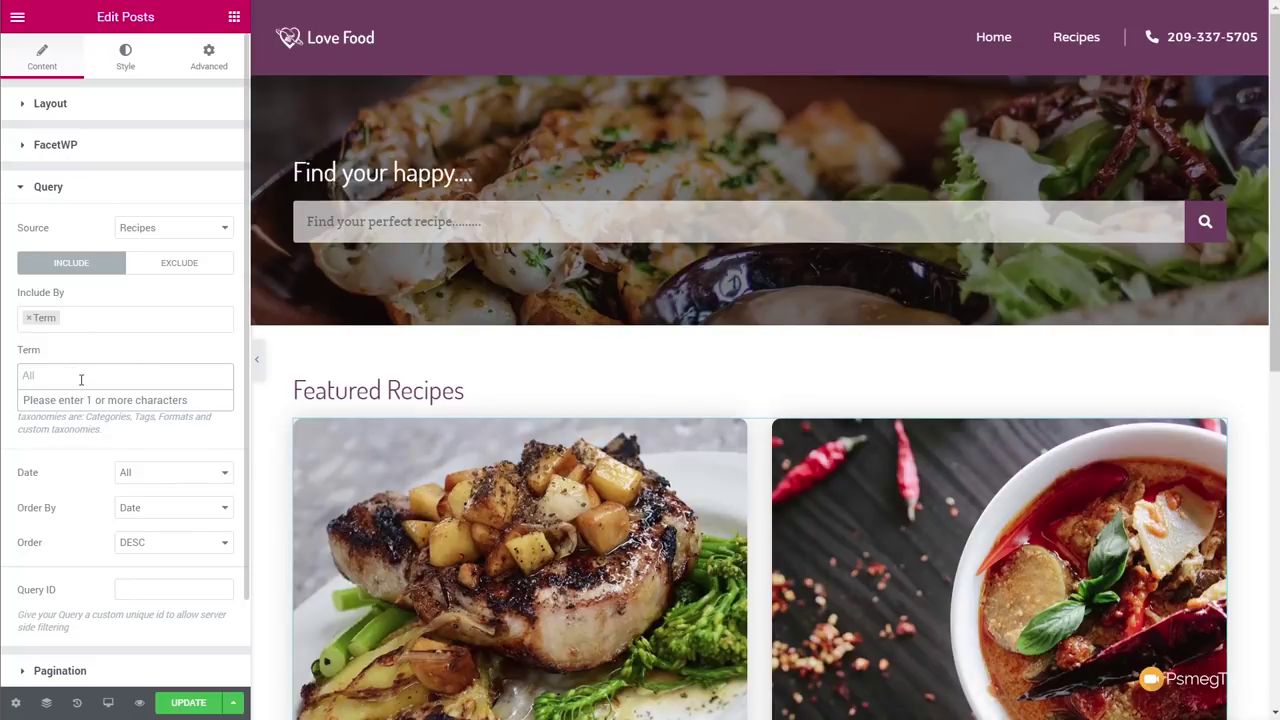
click(81, 379)
text(feat)
click(79, 405)
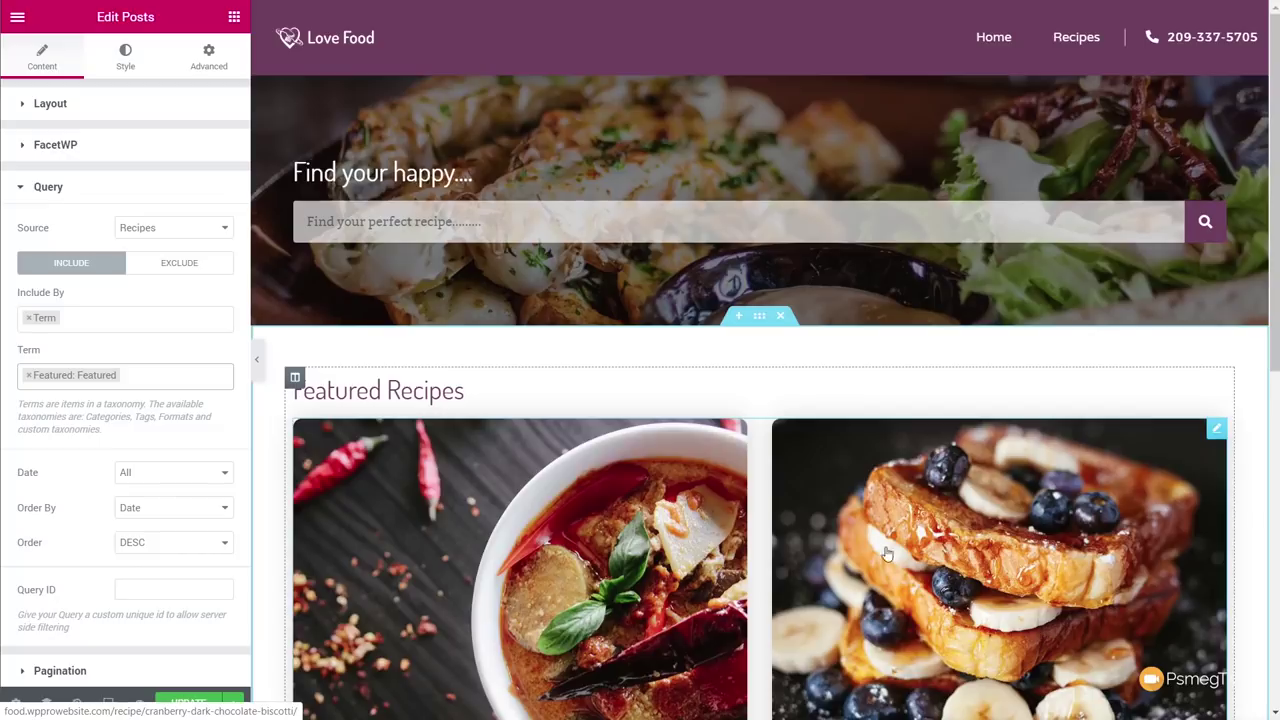
scroll(846, 533, down, 2)
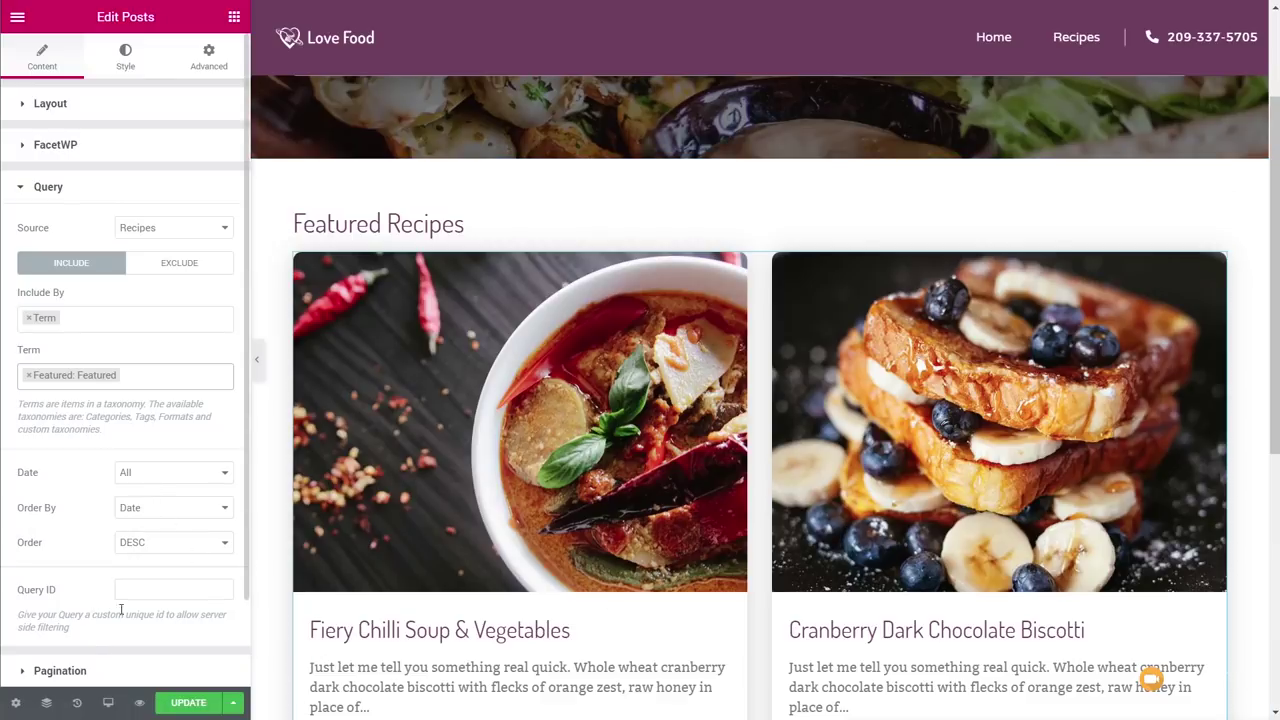
click(178, 482)
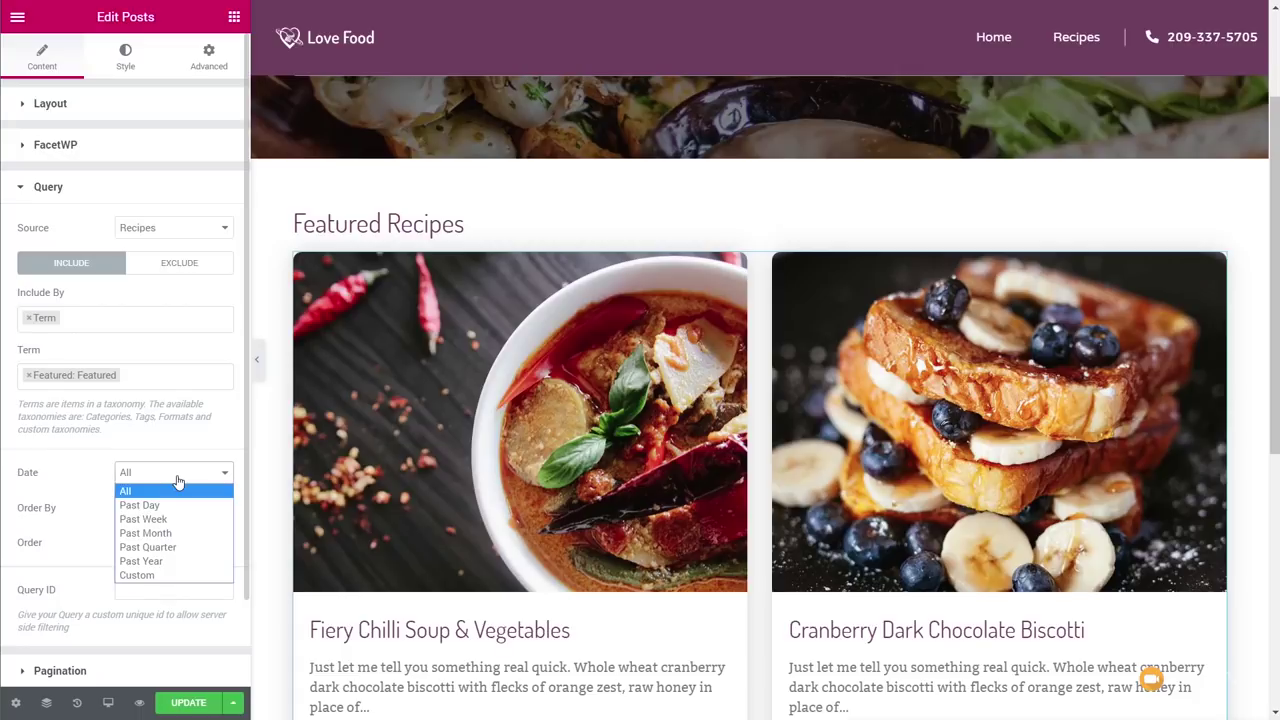
click(65, 486)
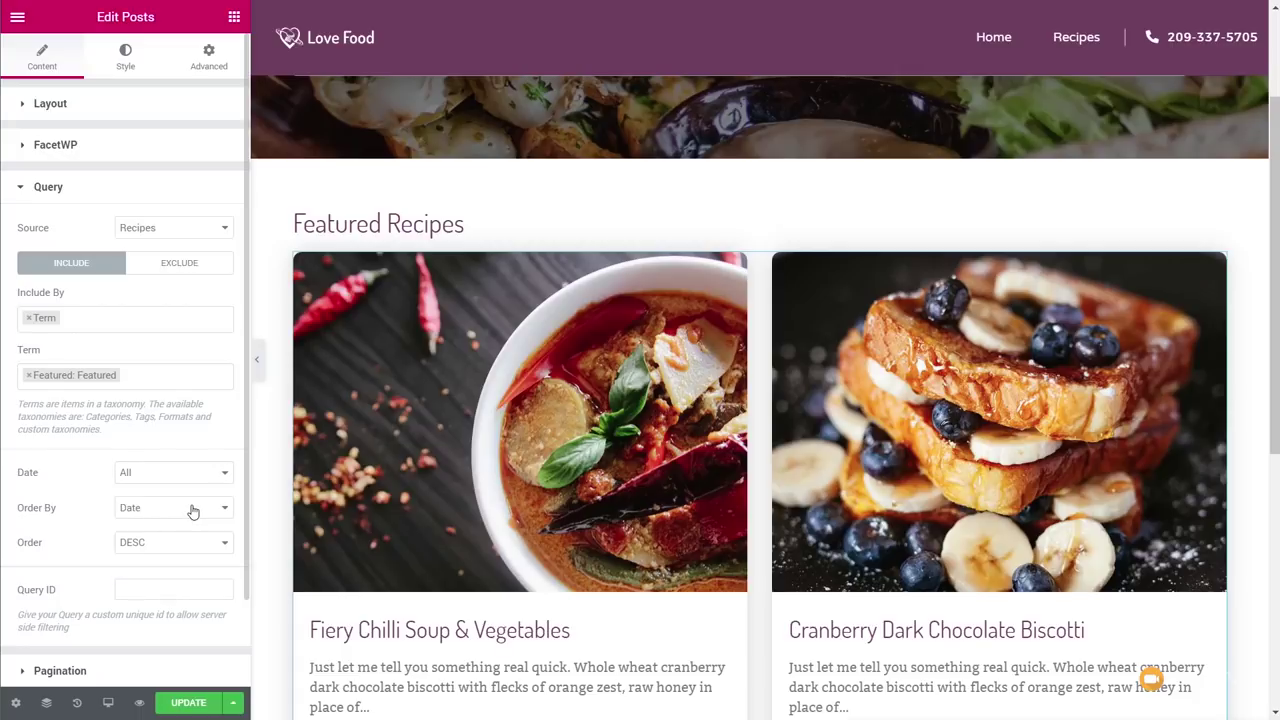
click(193, 510)
click(74, 510)
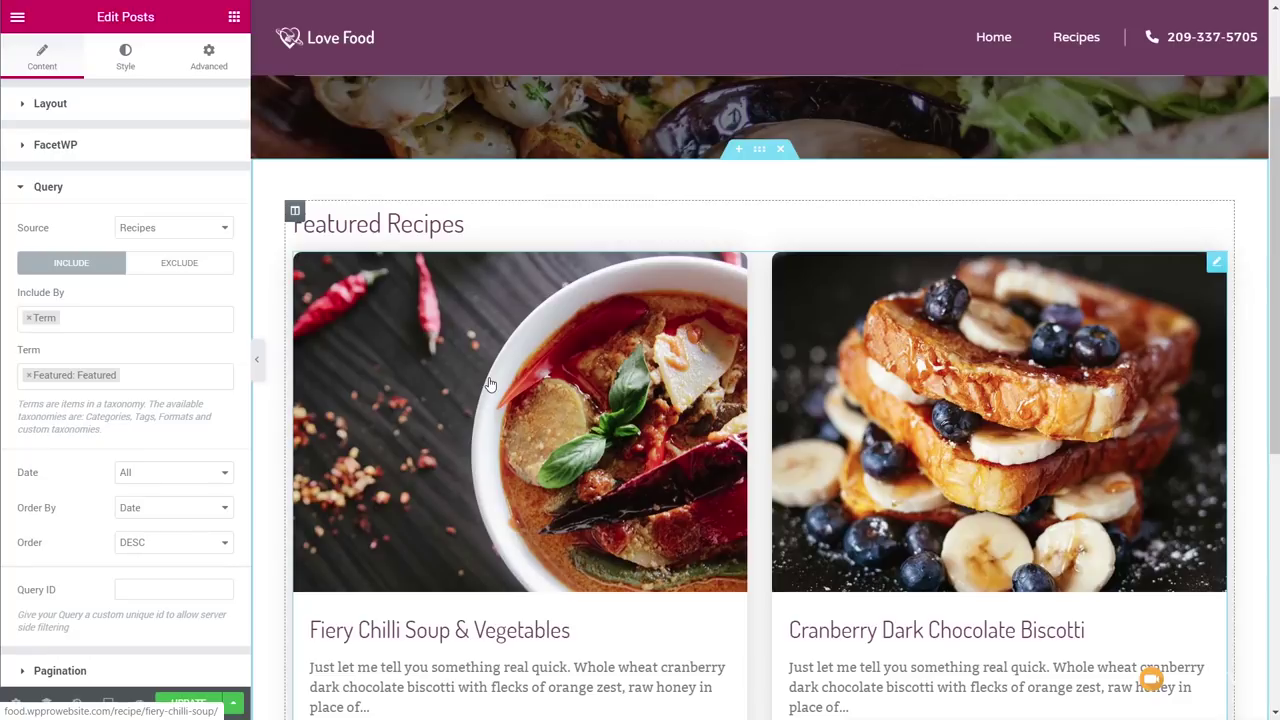
Duplicate the Posts widget that lists the featured recipes.
scroll(1184, 239, down, 1)
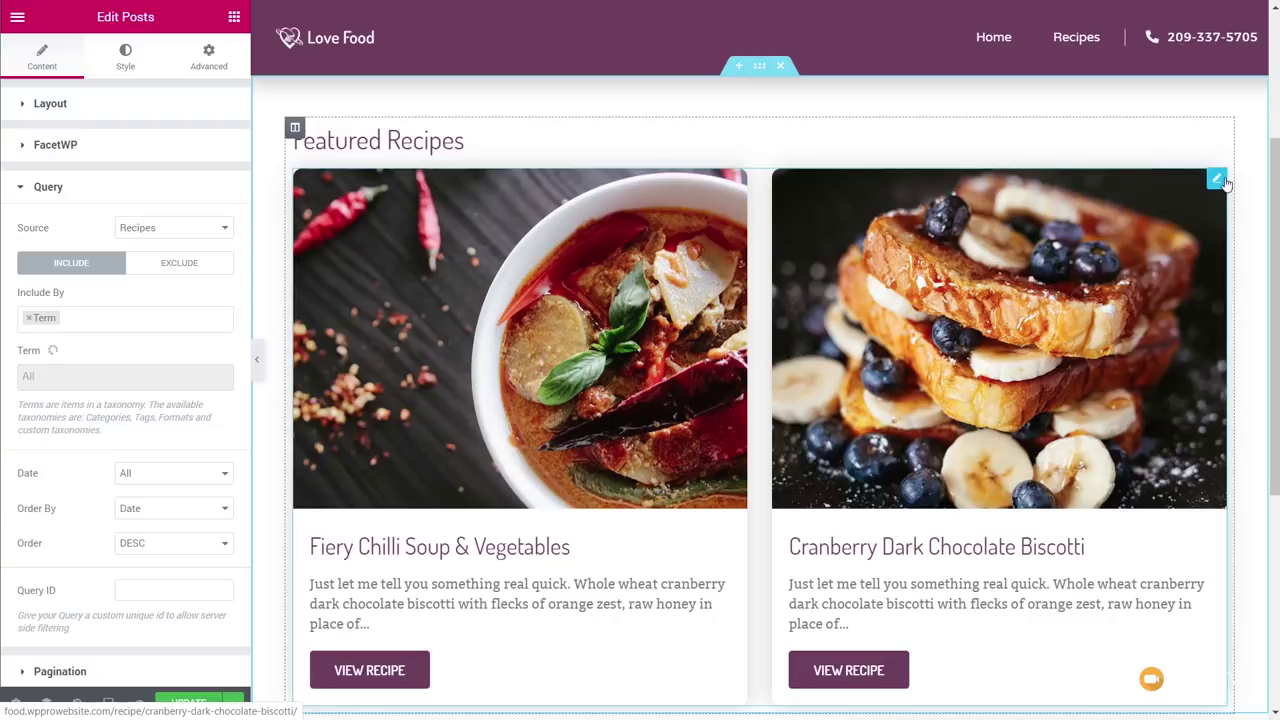
scroll(1205, 170, down, 1)
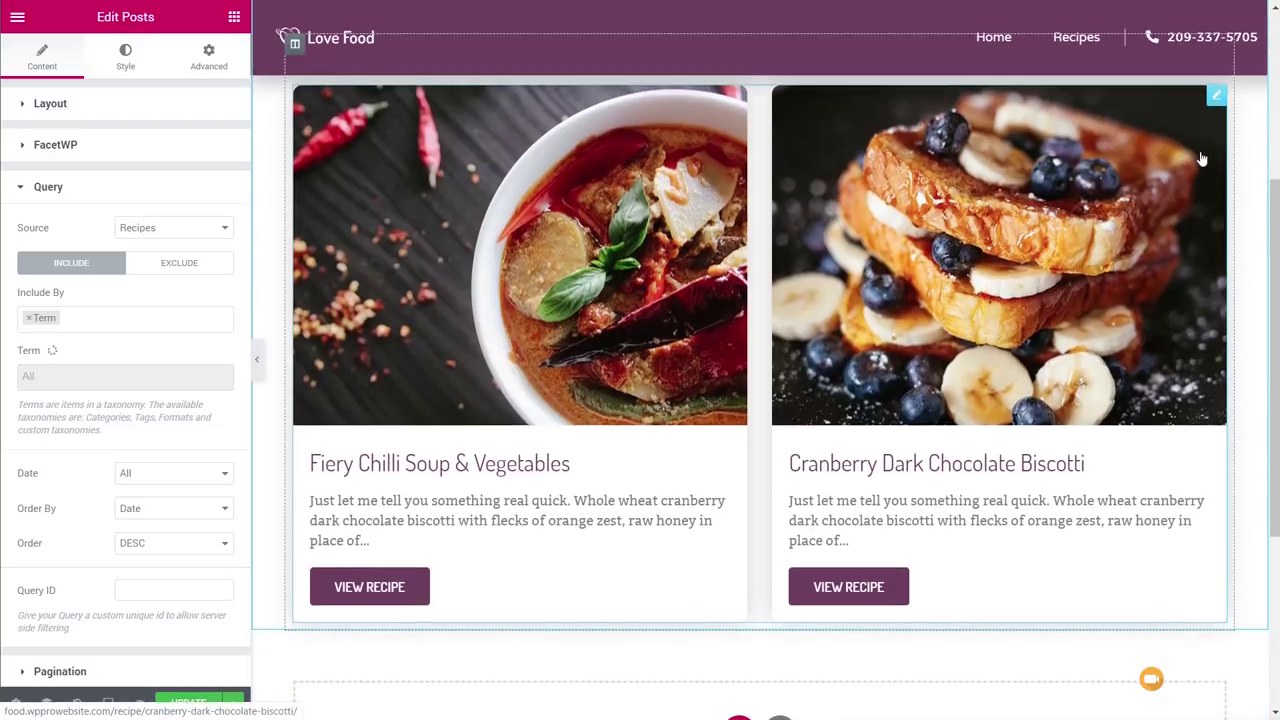
right_click(1216, 96)
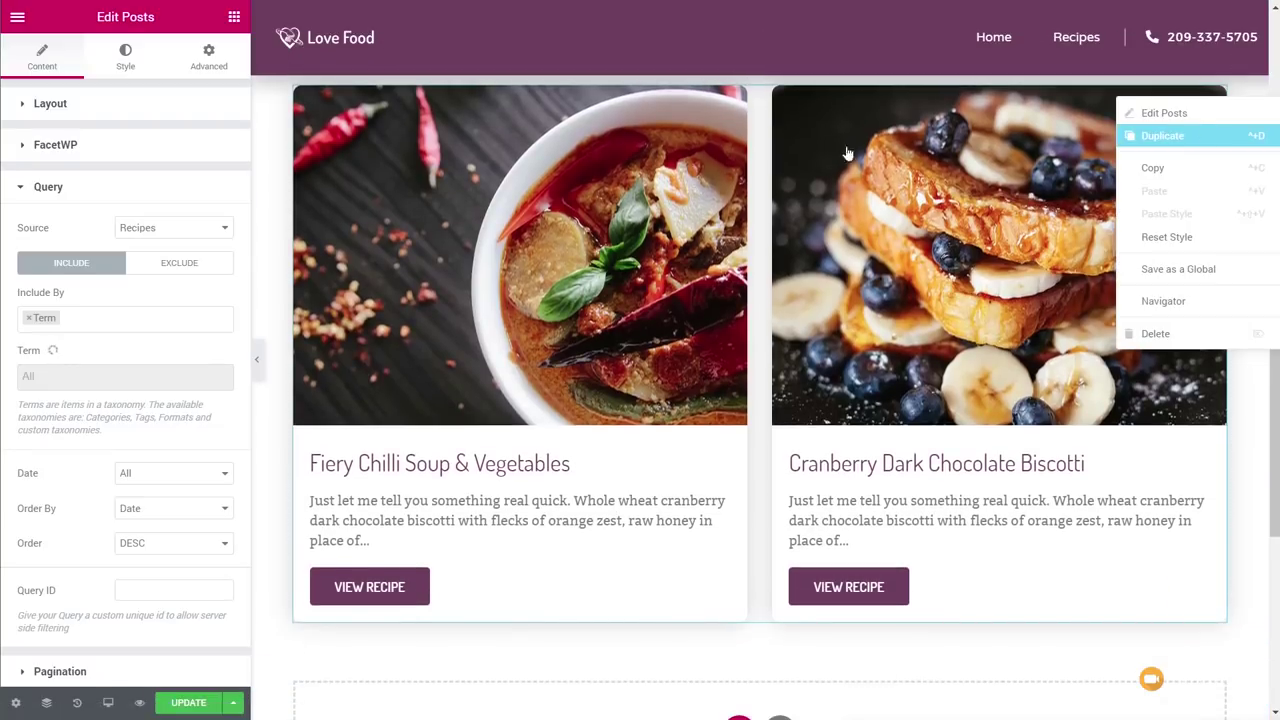
click(1206, 137)
scroll(940, 270, down, 2)
scroll(934, 309, down, 2)
Duplicate the "Featured Recipes" heading and move the copy between the two Posts widgets.
scroll(1150, 250, up, 5)
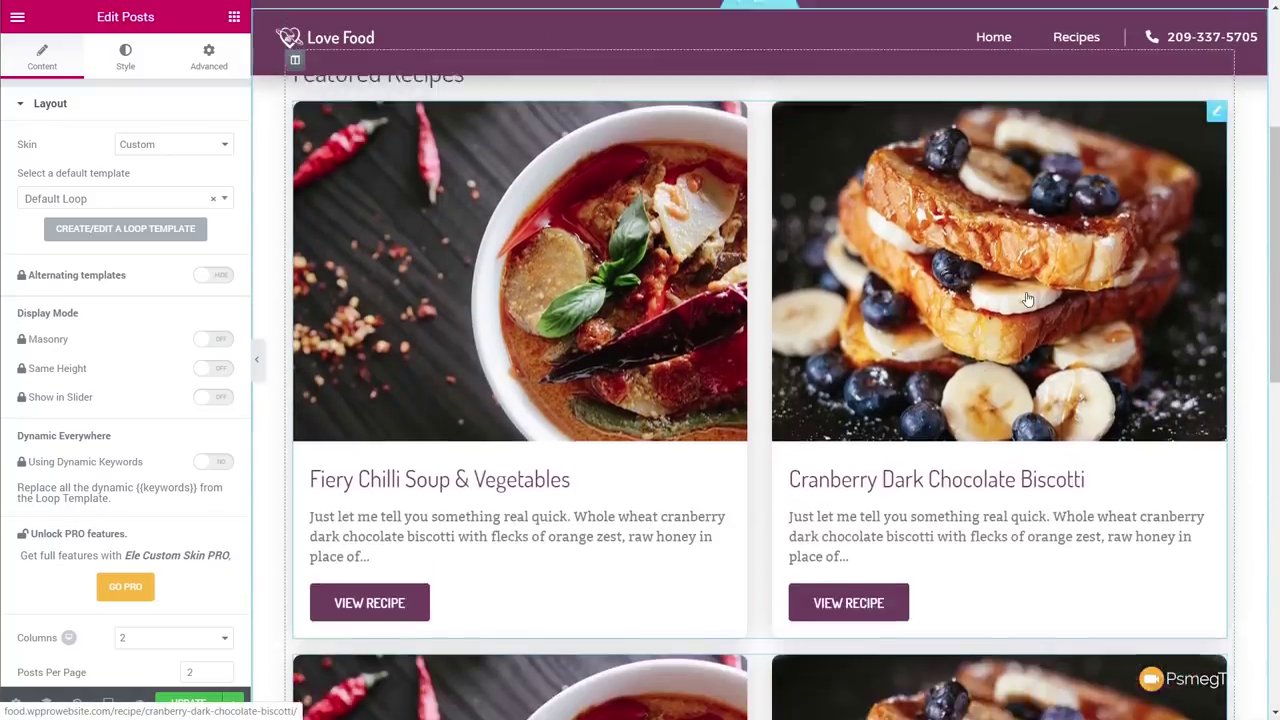
right_click(1213, 219)
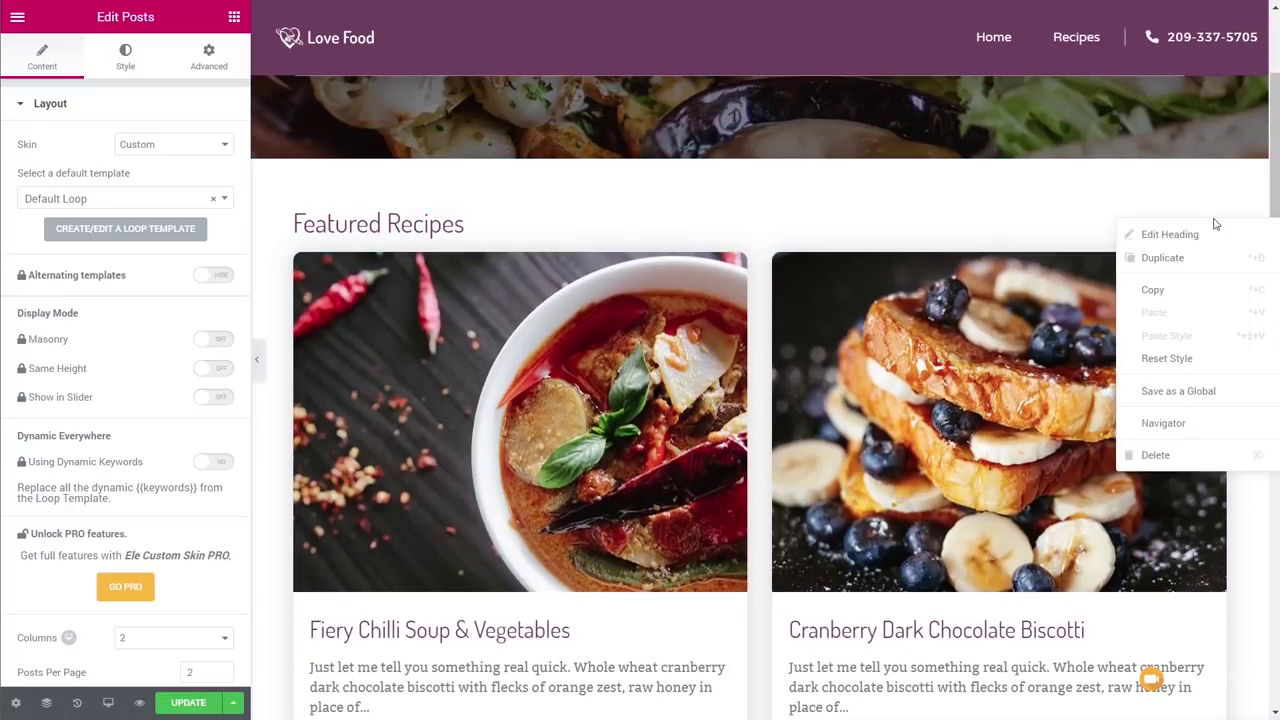
click(1206, 258)
scroll(1205, 255, down, 3)
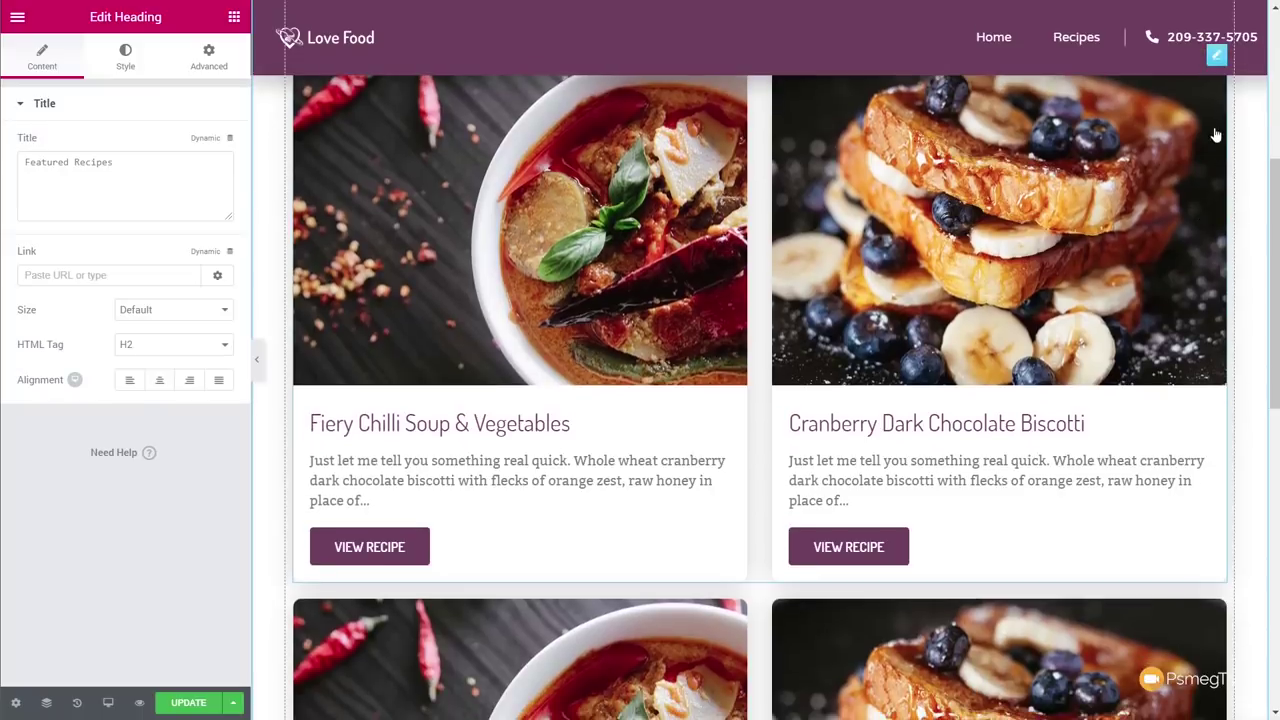
scroll(1209, 160, up, 1)
drag(1208, 148, 1097, 591)
scroll(1060, 580, down, 3)
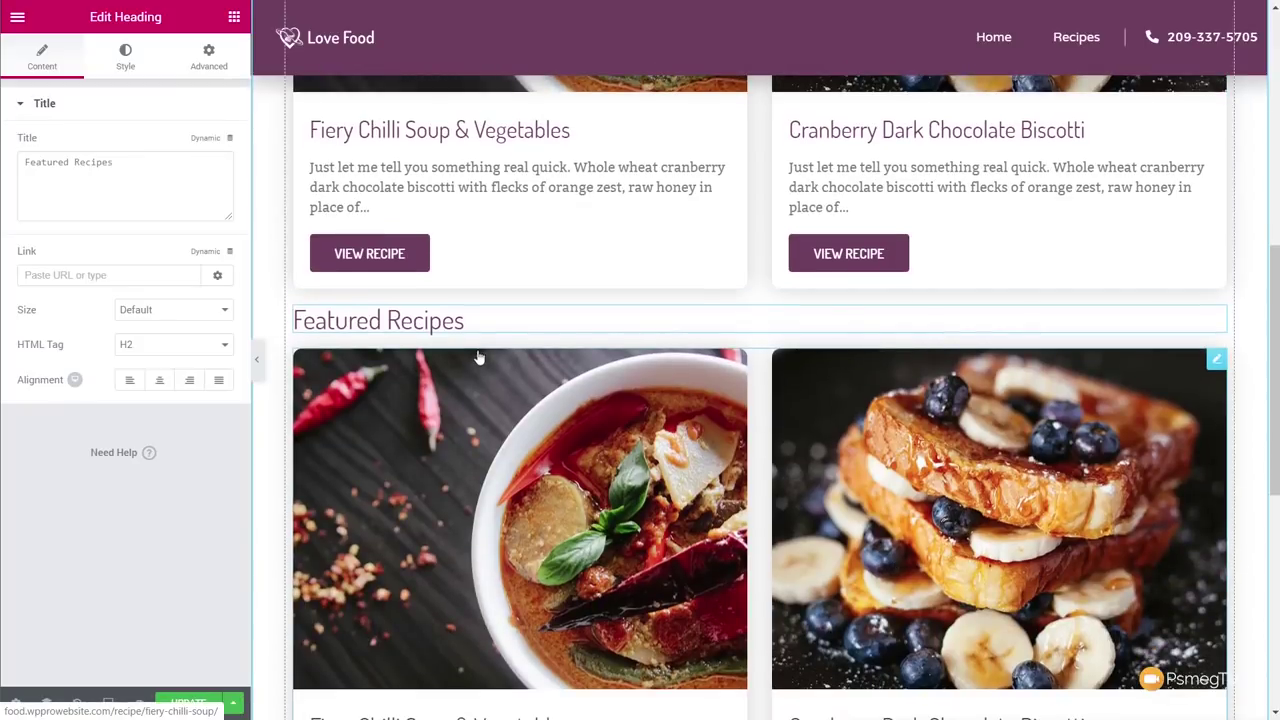
Change the title of the heading between the two Posts widgets to "Latest &amp; Greatest Recipes".
triple_click(168, 163)
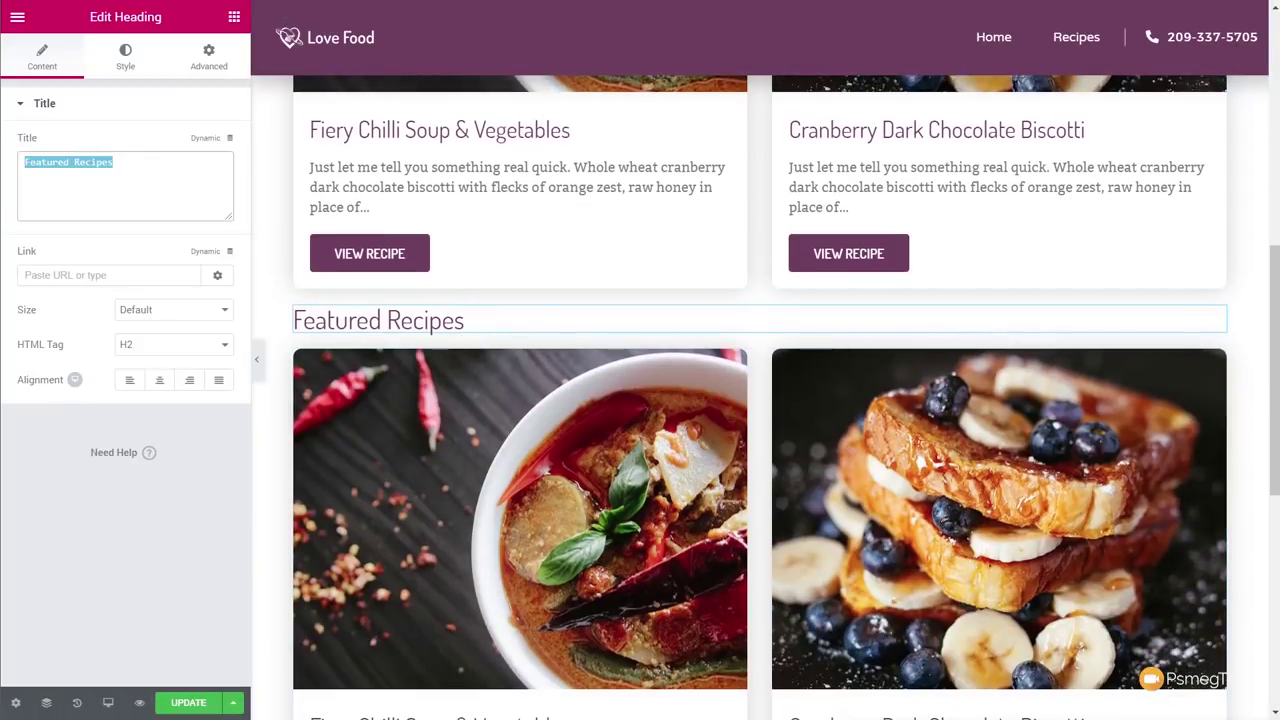
text(Latest &amp; Greatest Recipes)
Set the Posts widget under the "Latest & Greatest Recipes" heading to 3 columns and 6 posts per page.
scroll(1100, 330, down, 1)
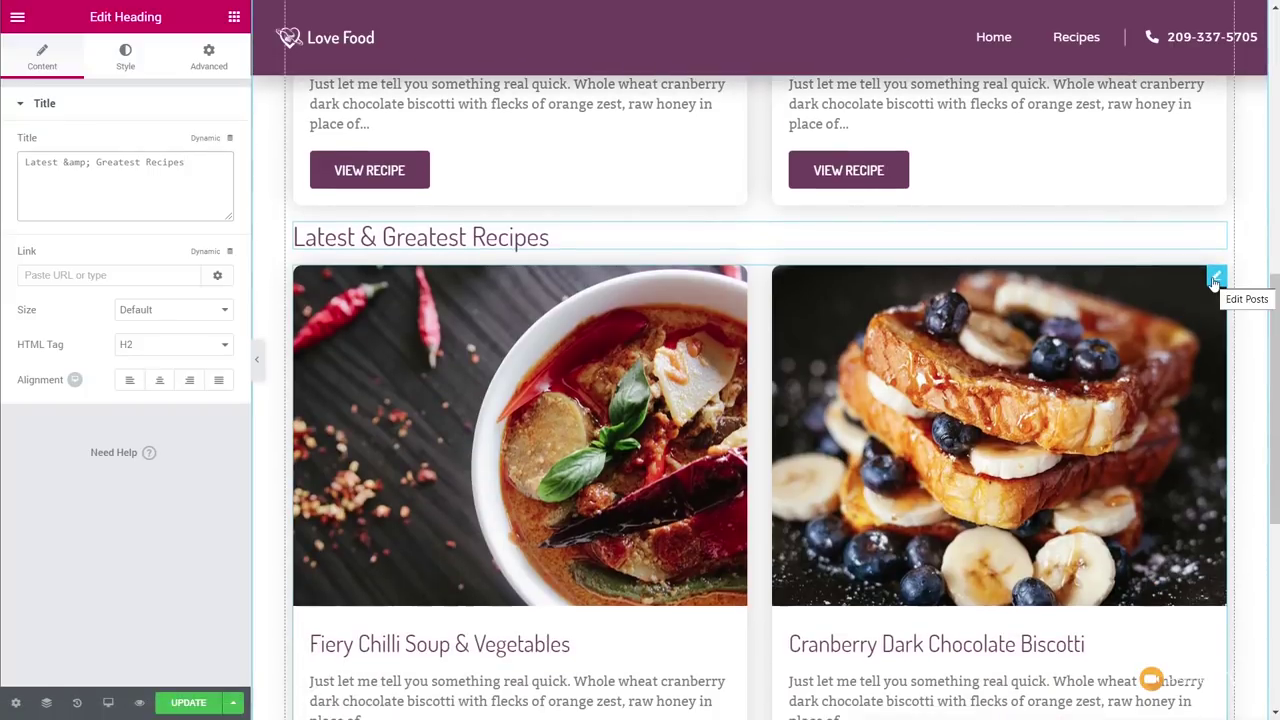
click(1214, 280)
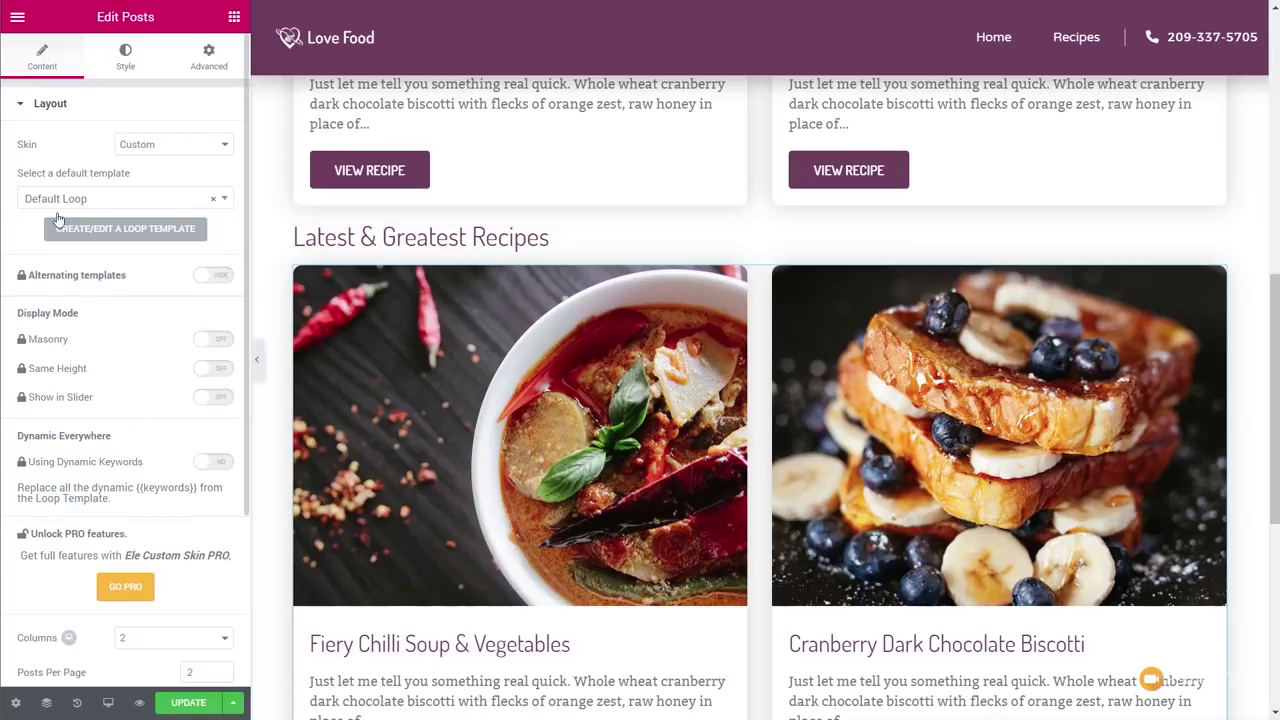
click(190, 638)
click(193, 673)
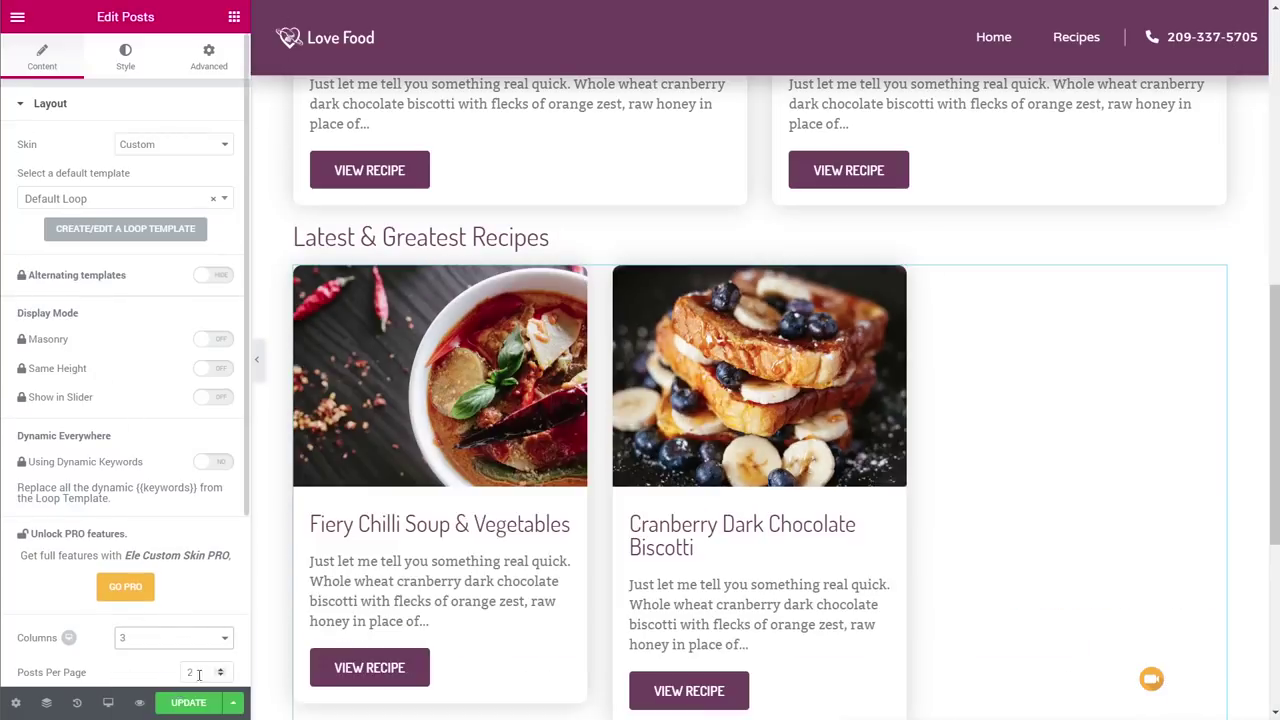
drag(194, 673, 177, 675)
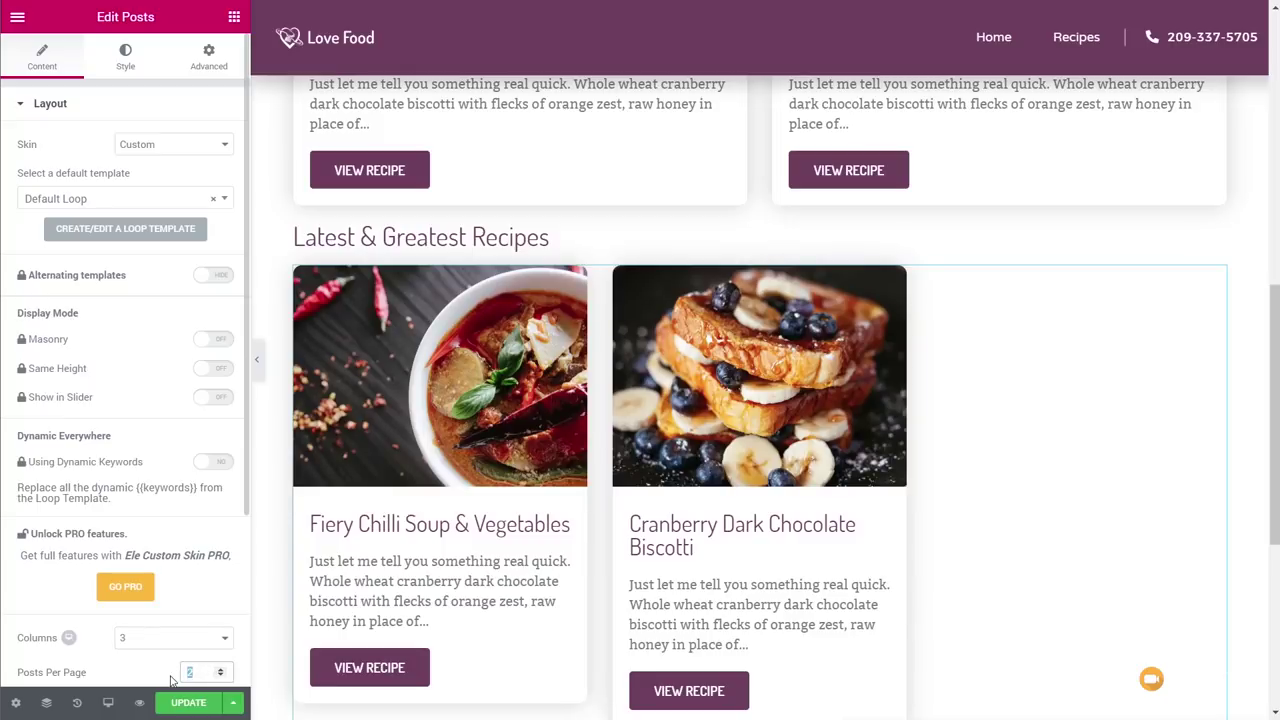
text(6)
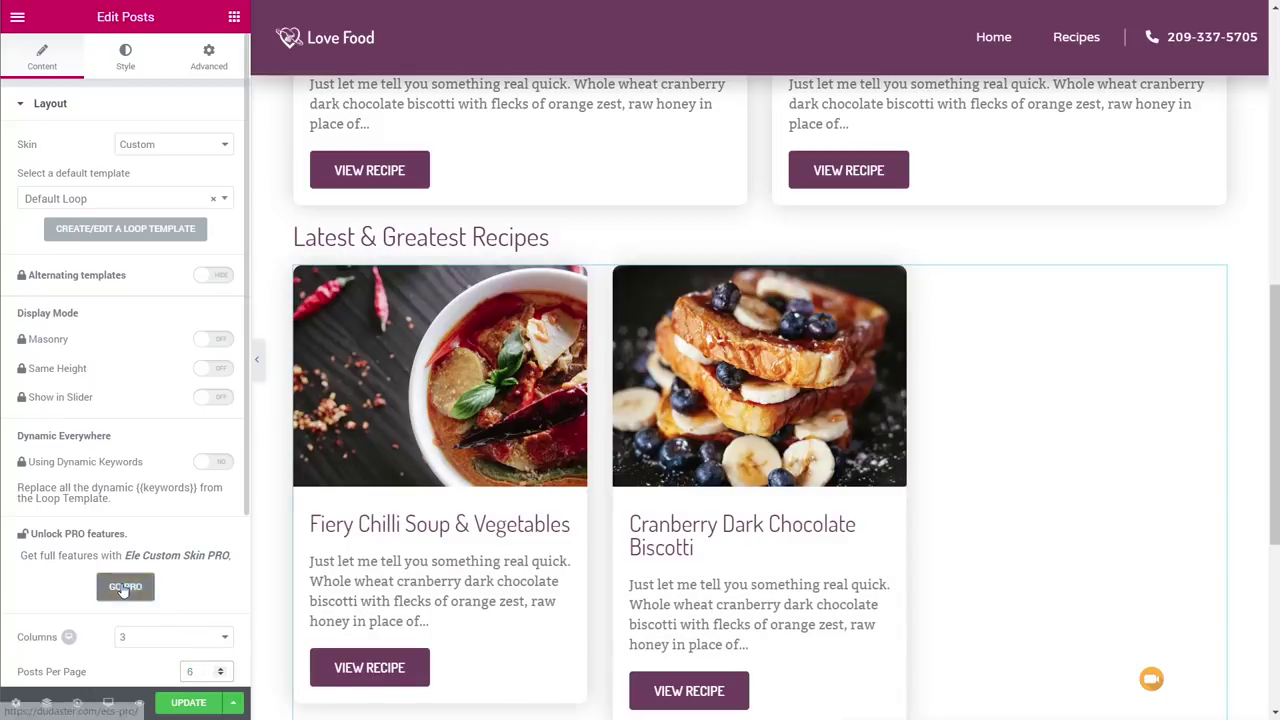
Remove the Term inclusion filter from the query of the latest recipes Posts widget.
scroll(125, 590, down, 2)
click(75, 595)
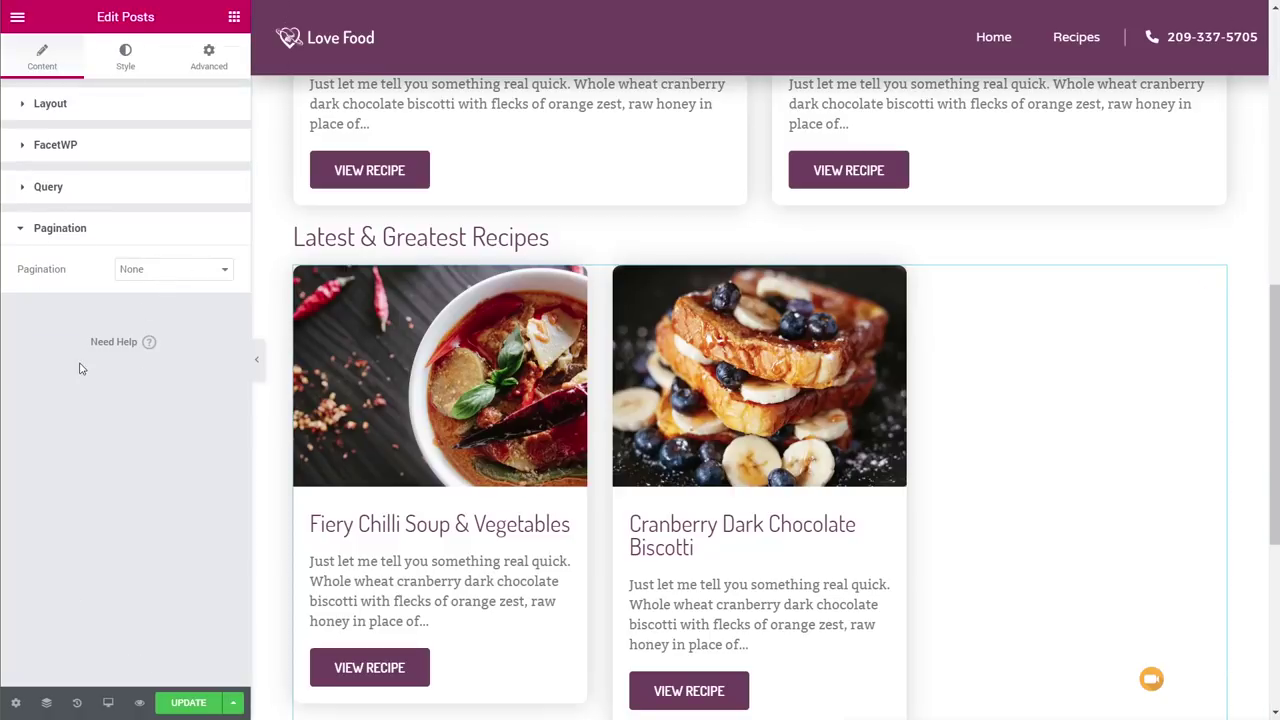
click(60, 192)
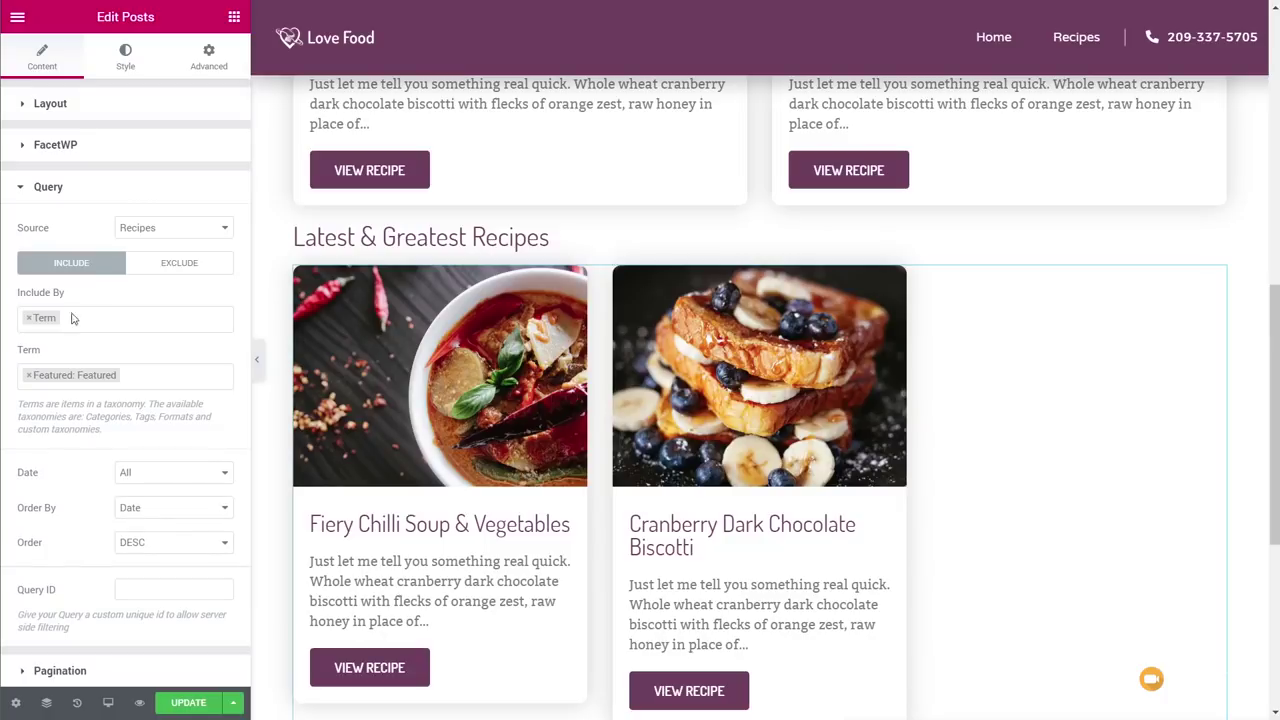
click(29, 318)
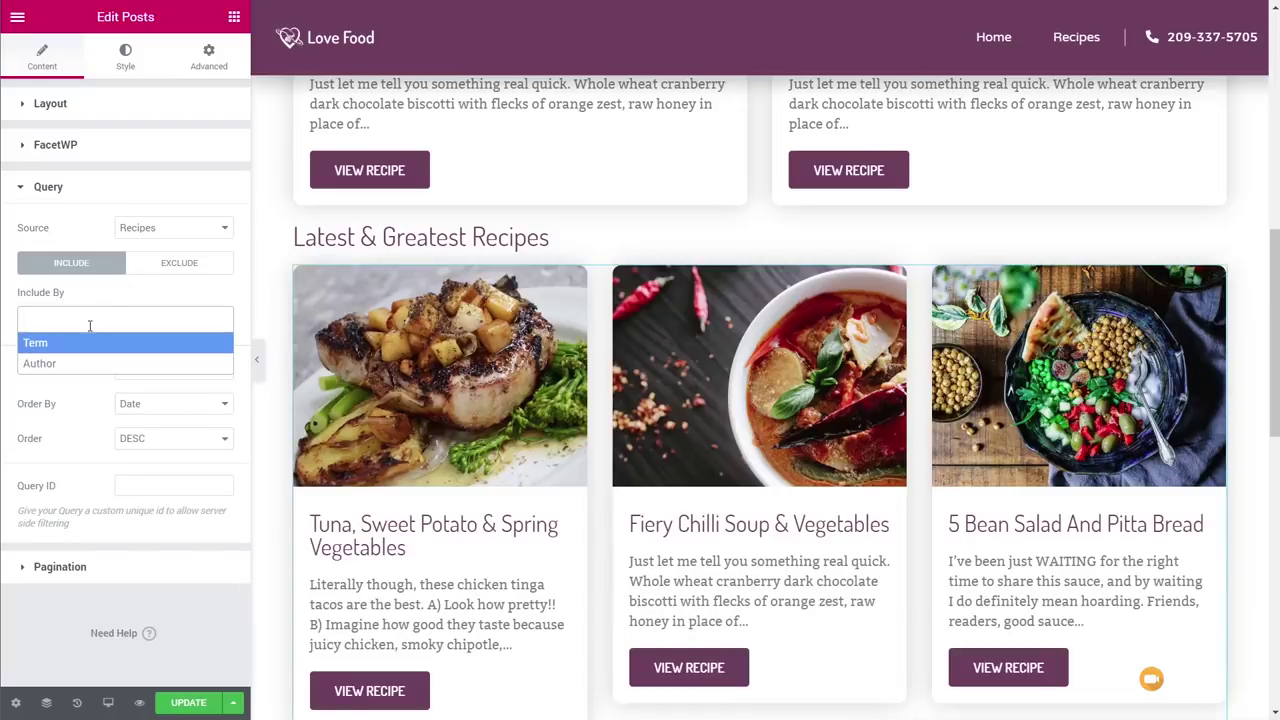
click(106, 319)
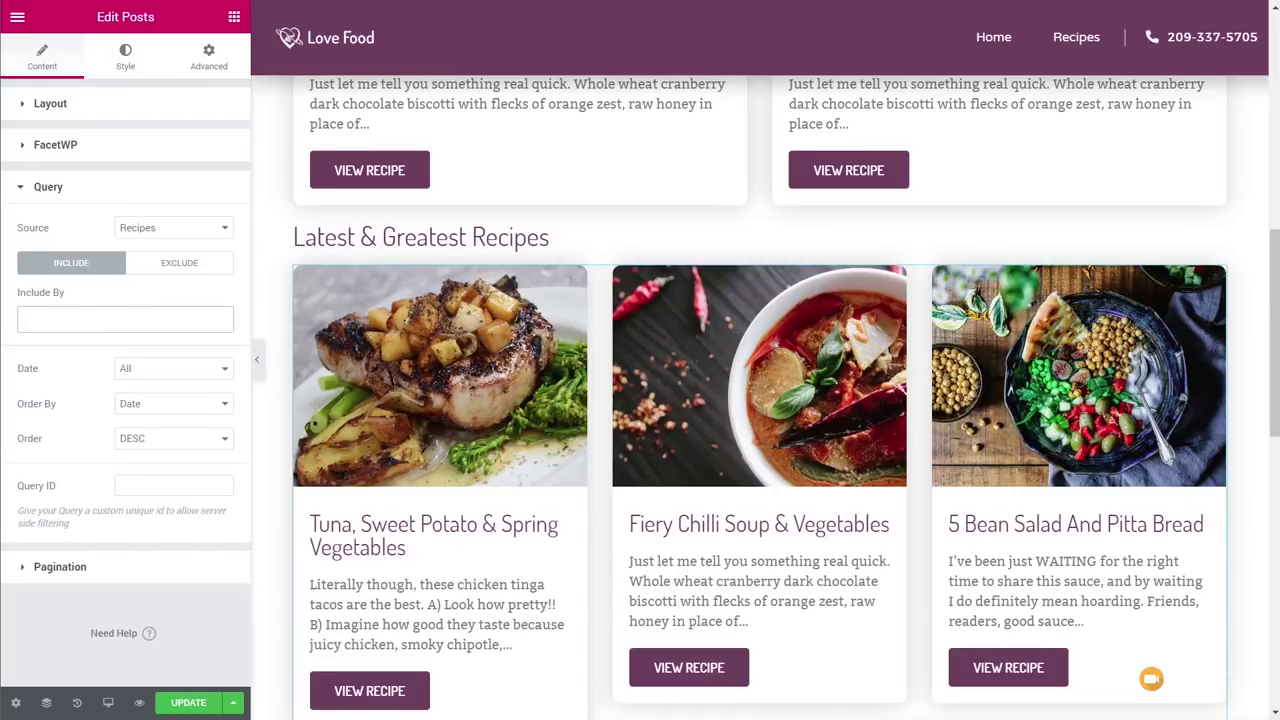
Exclude recipes by the term "Featured: Featured" in the query of the latest recipes Posts widget.
click(178, 274)
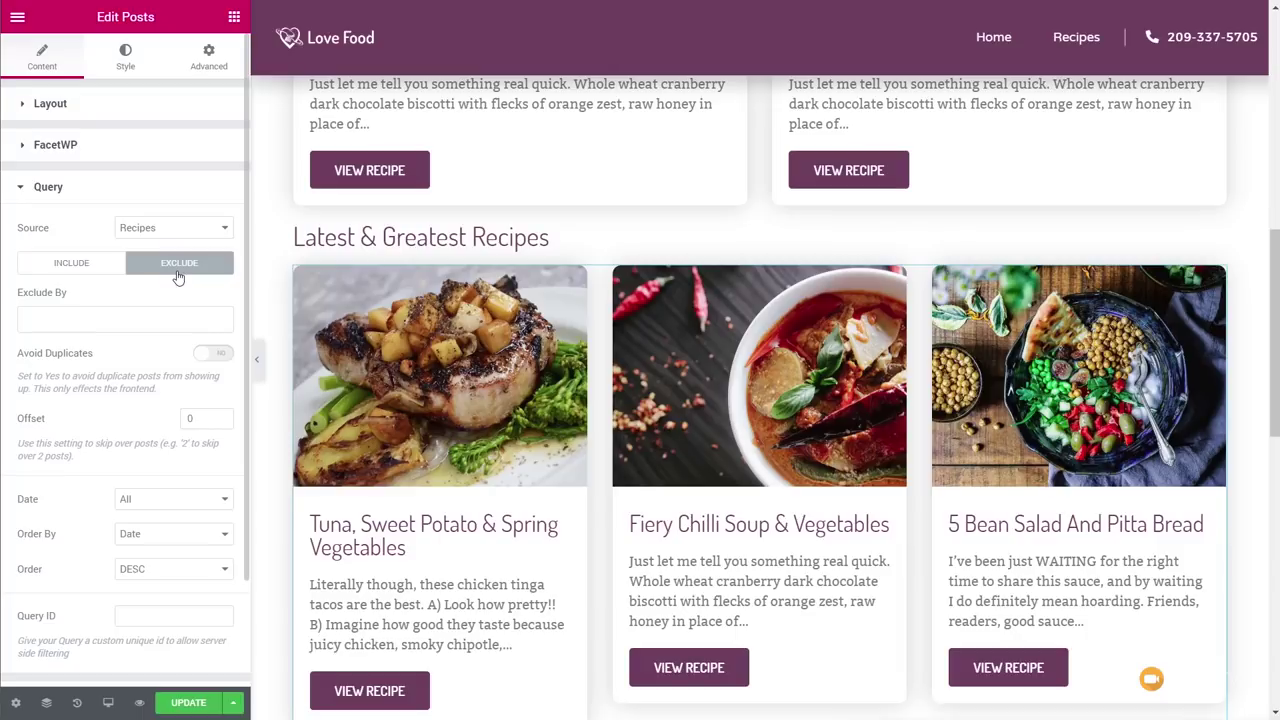
click(47, 317)
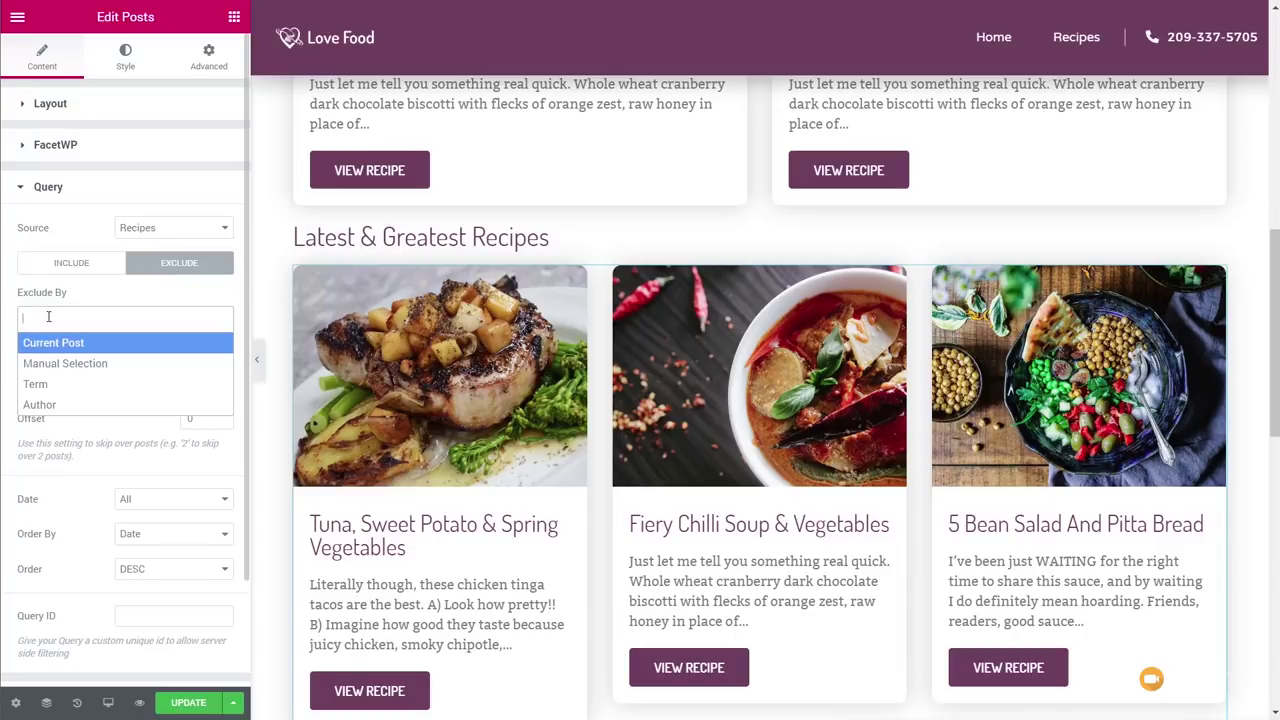
click(40, 385)
click(57, 377)
text(fea)
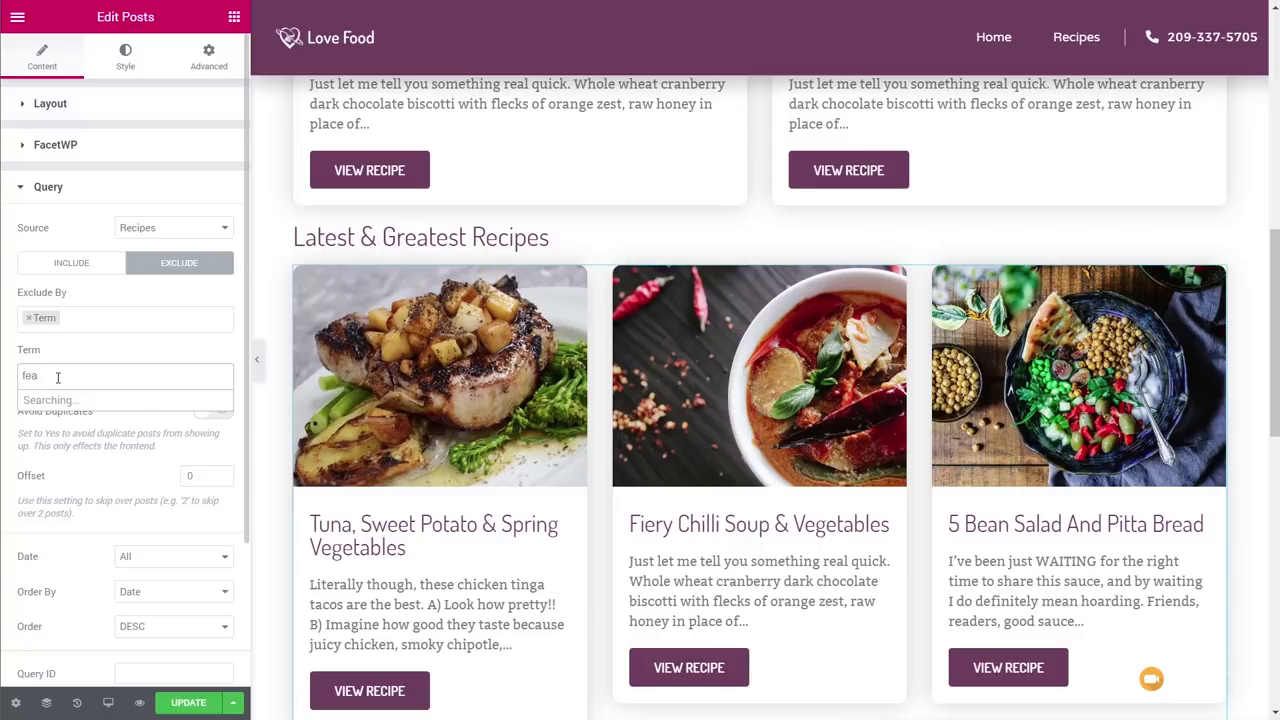
click(62, 399)
Compare the recipes listed under Featured Recipes with those under Latest & Greatest Recipes for duplicates.
scroll(845, 515, up, 2)
scroll(845, 515, up, 3)
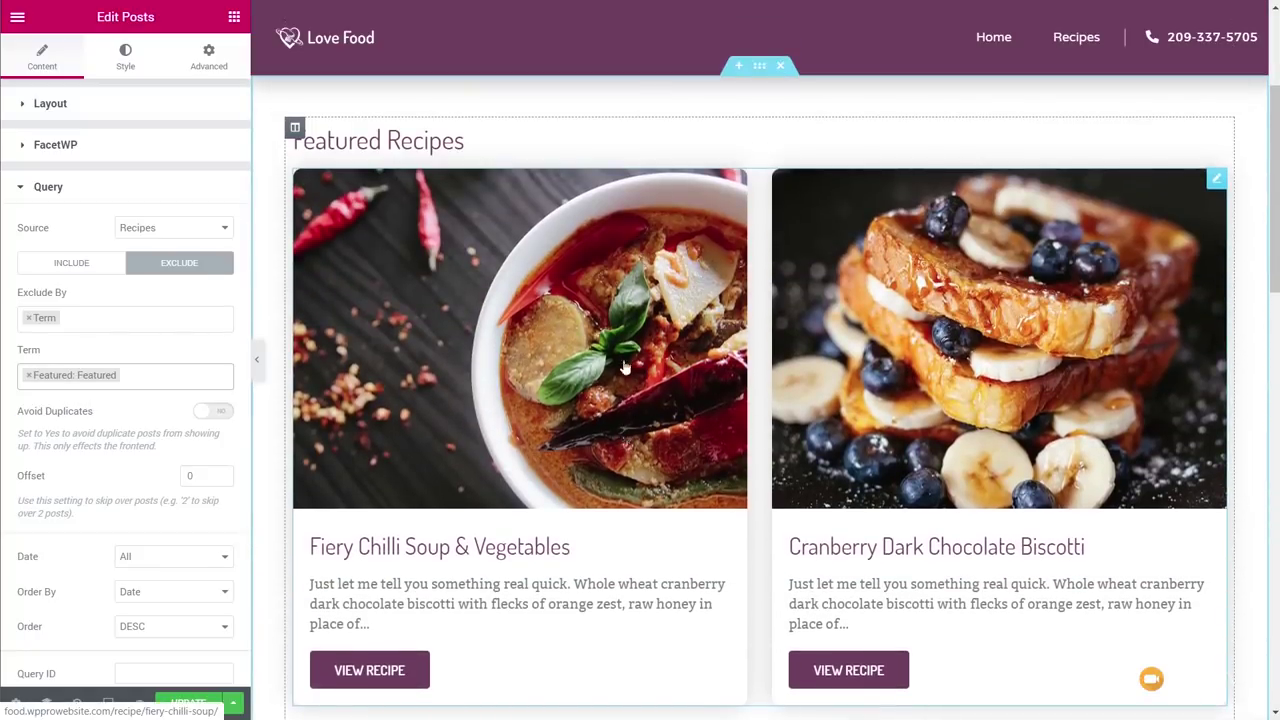
scroll(811, 374, down, 1)
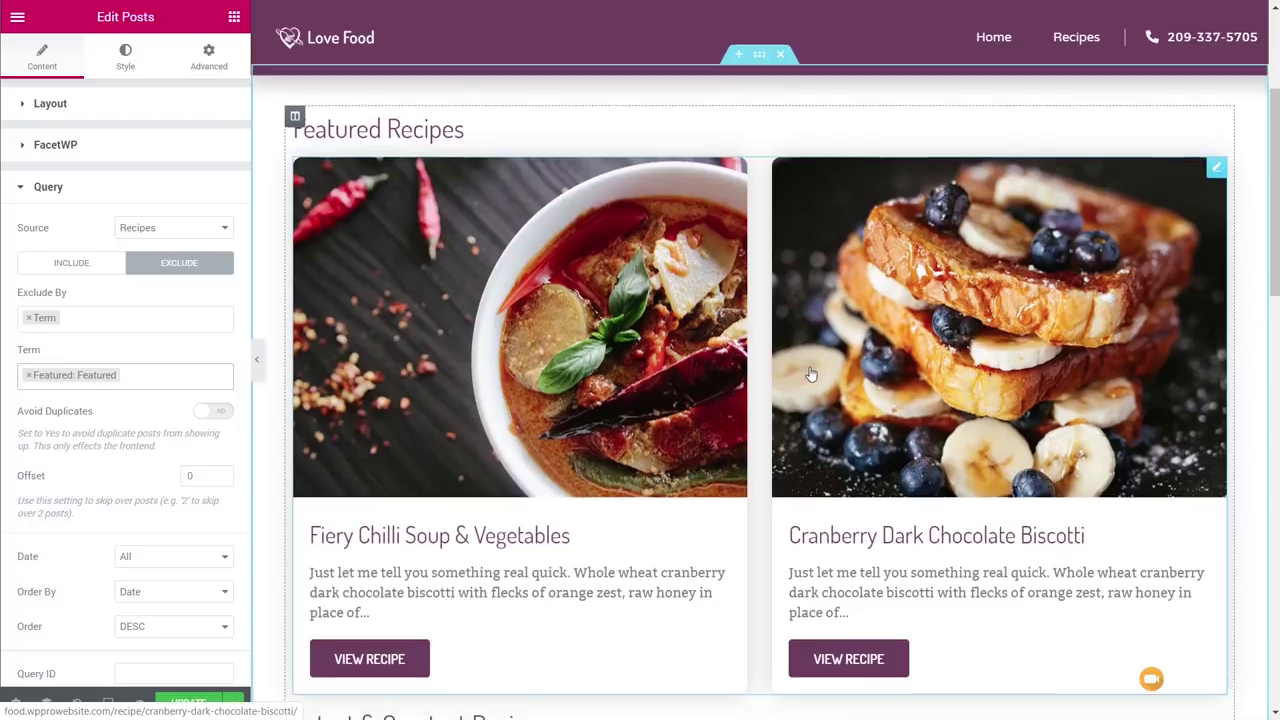
scroll(811, 374, down, 5)
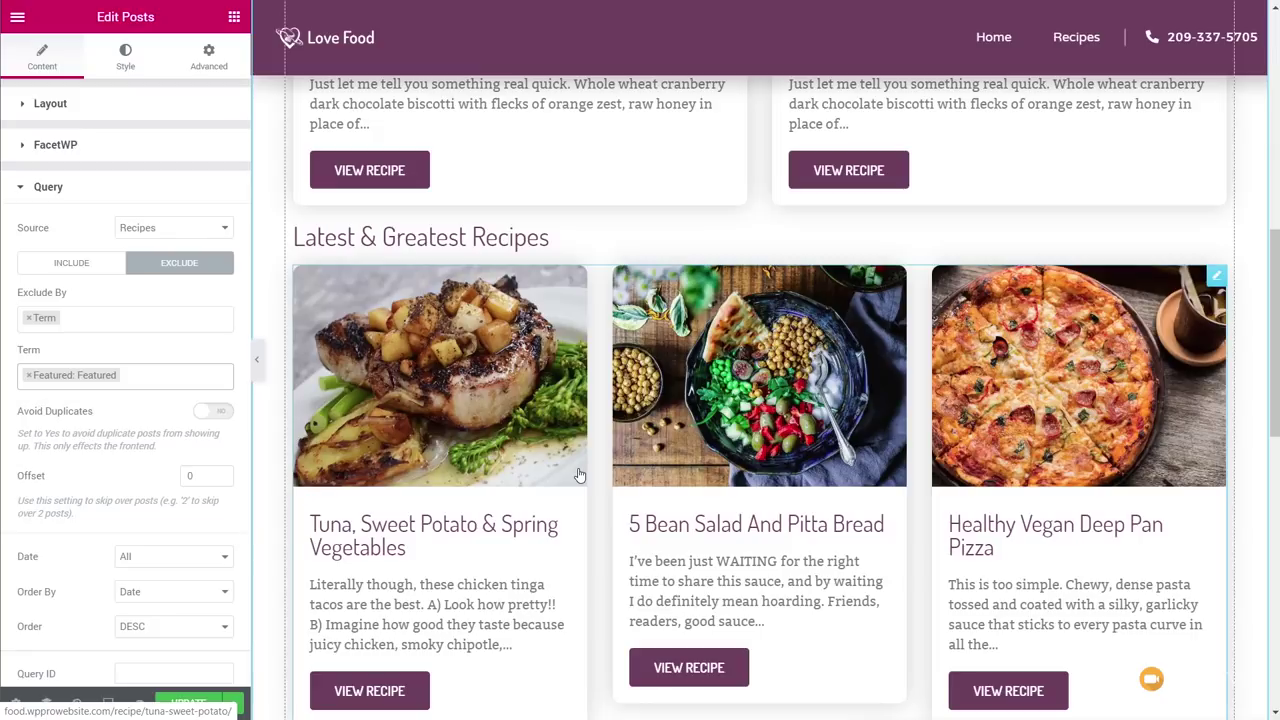
scroll(799, 468, up, 4)
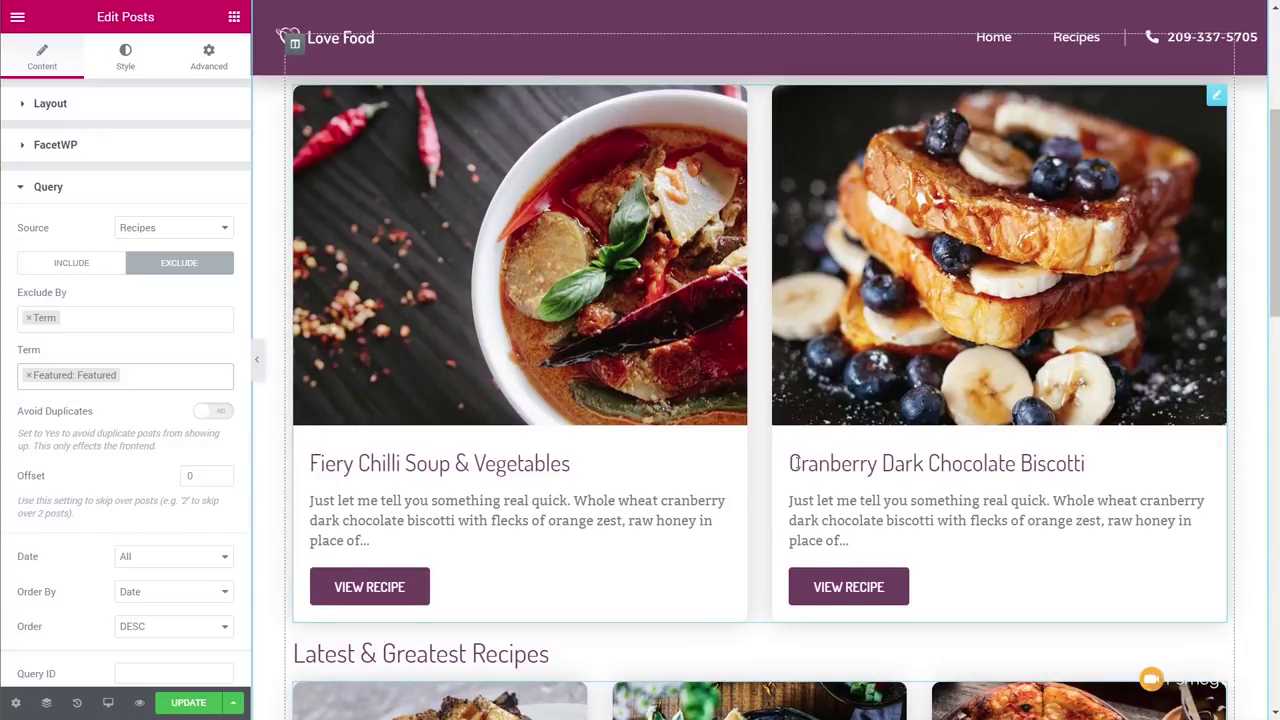
scroll(797, 472, down, 4)
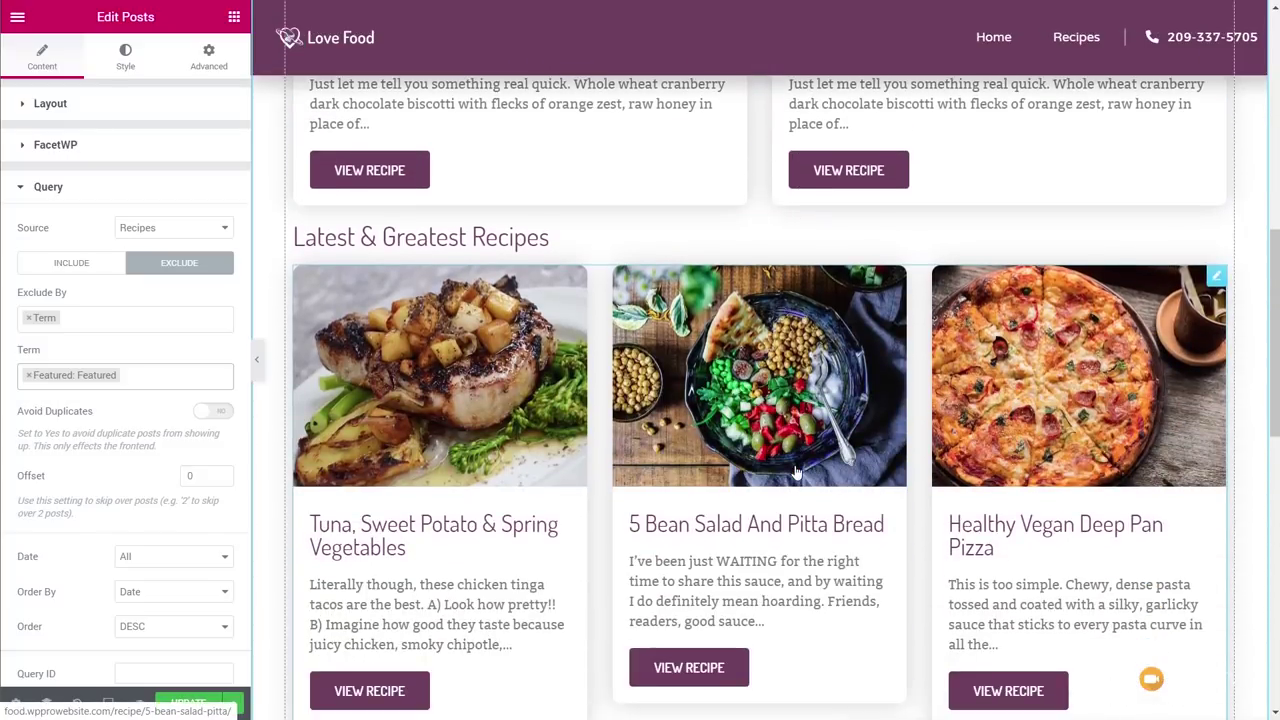
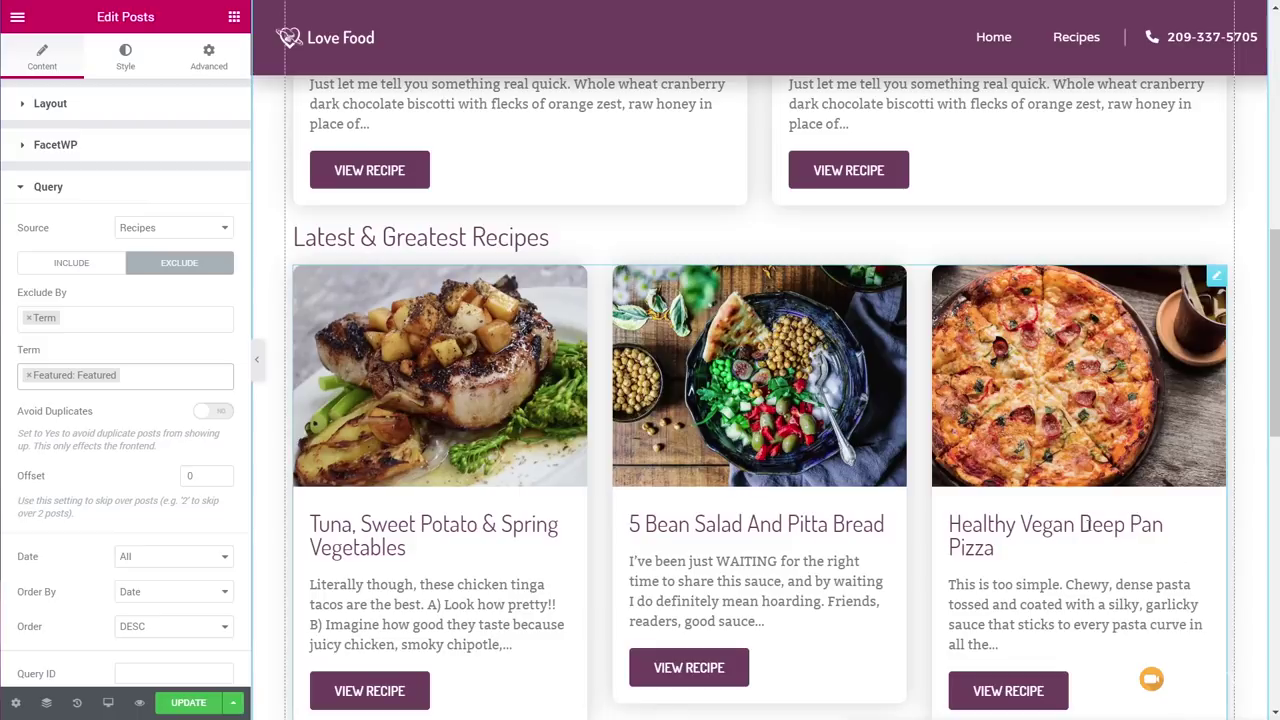
scroll(817, 472, up, 3)
scroll(818, 476, up, 1)
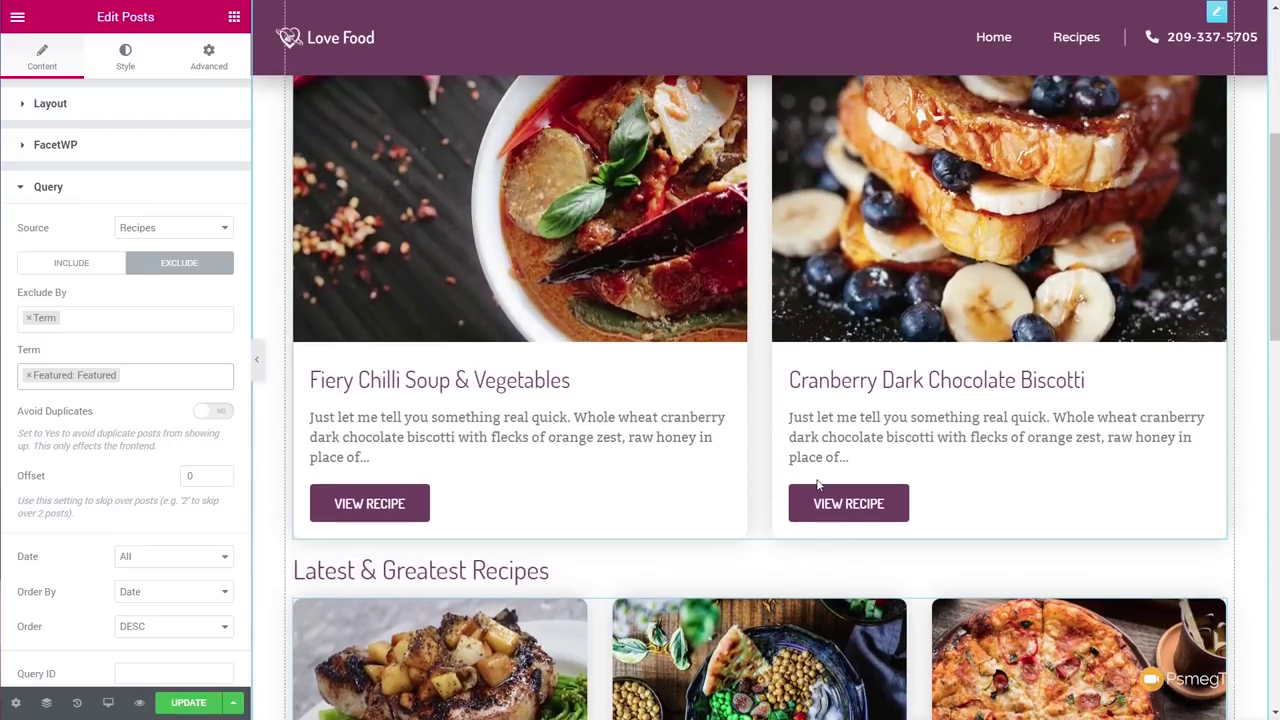
Unlink the padding of the "Latest & Greatest Recipes" heading and set its top padding to 50 px.
scroll(814, 484, down, 2)
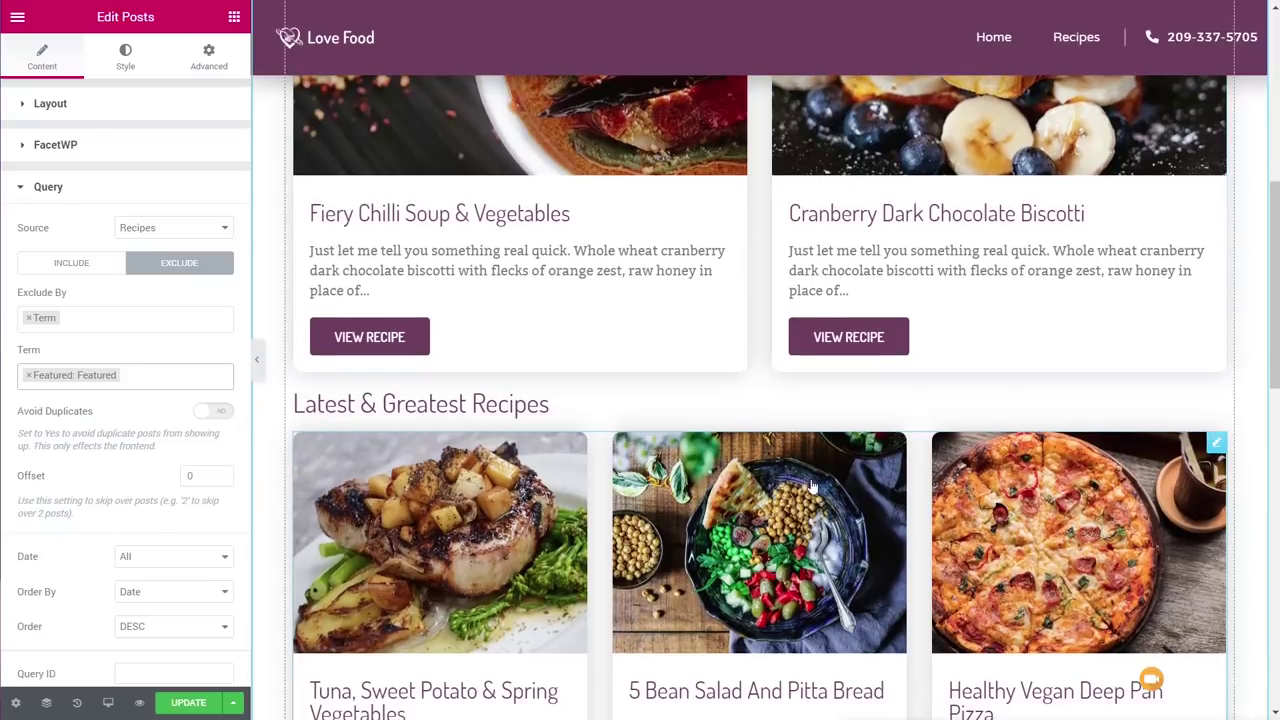
click(1215, 401)
right_click(1213, 405)
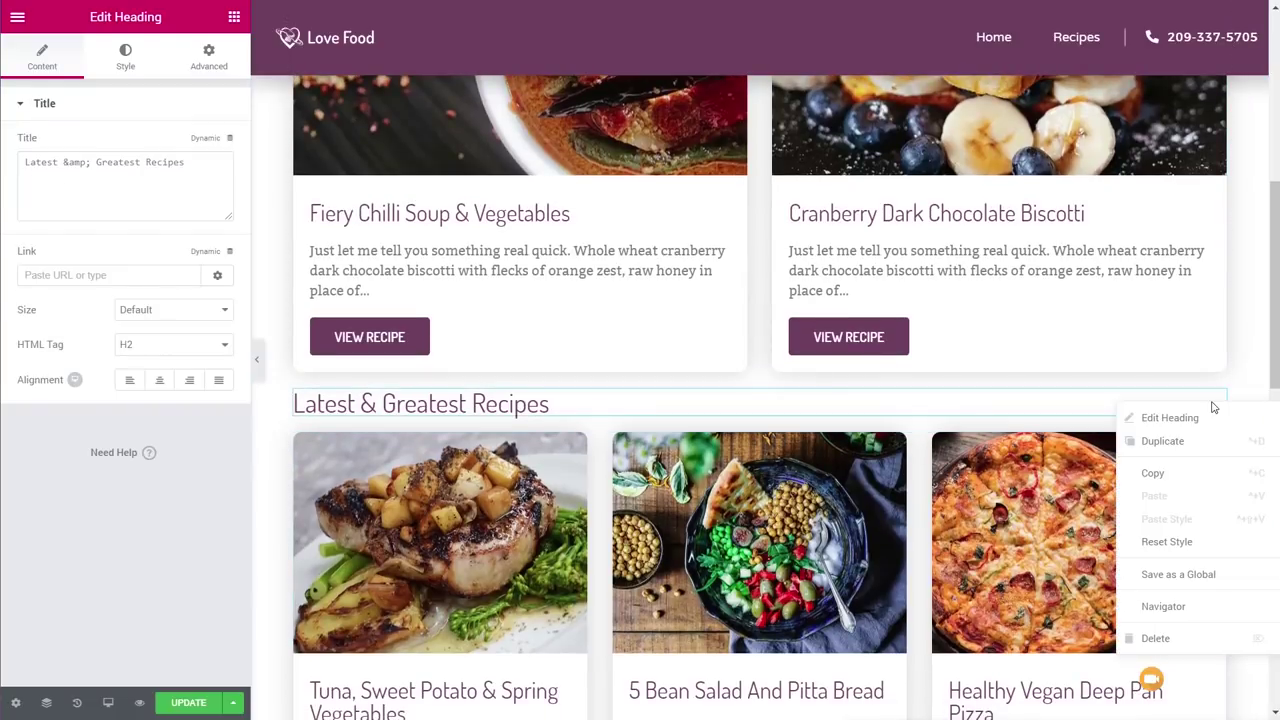
click(208, 70)
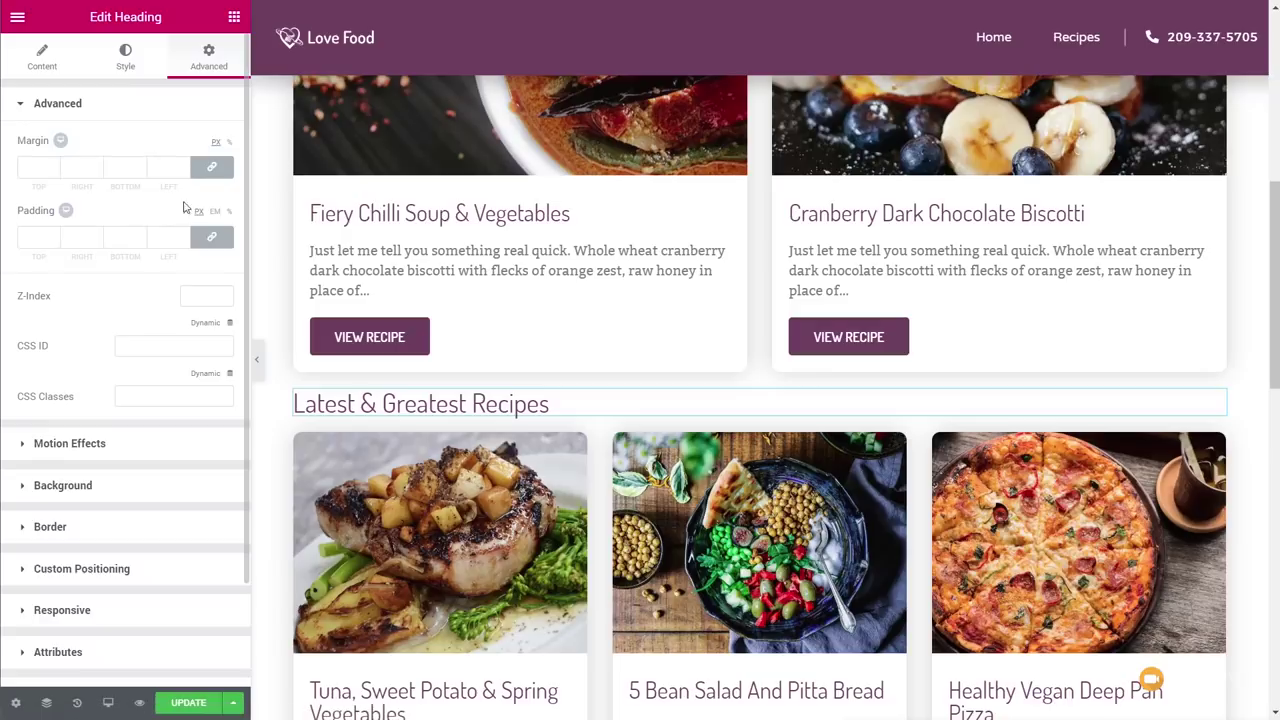
click(211, 236)
click(40, 237)
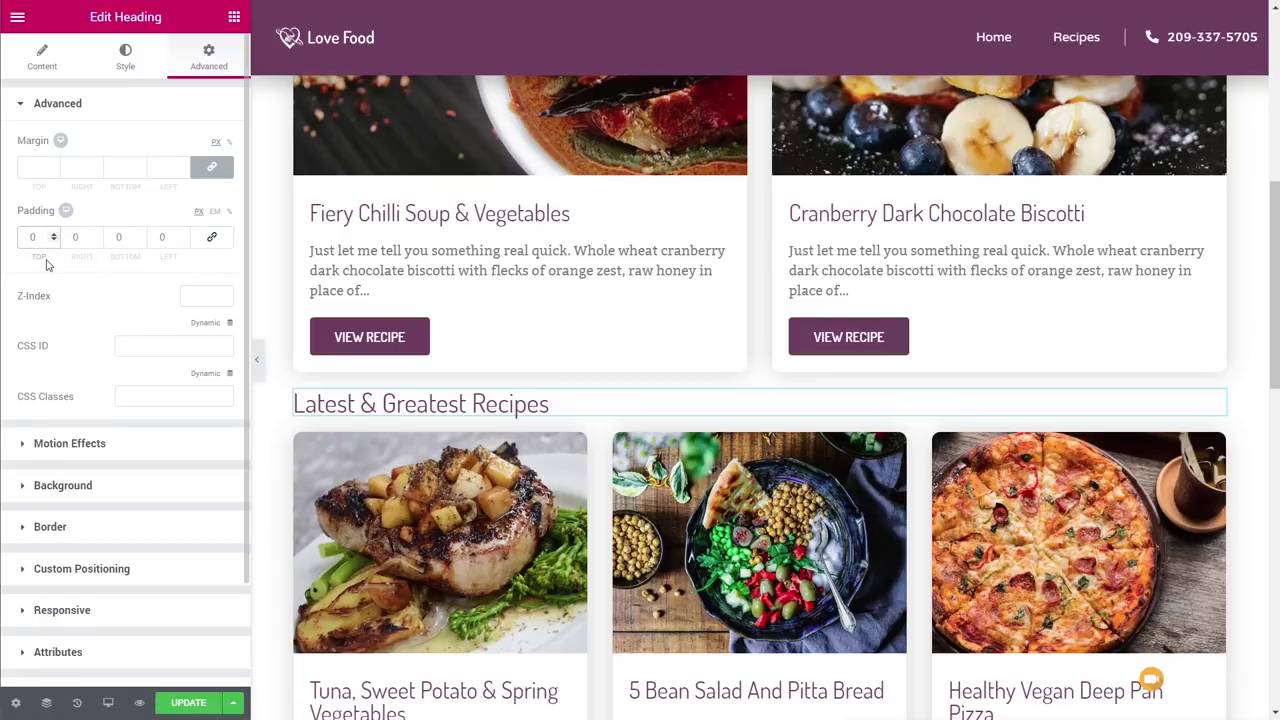
text(50)
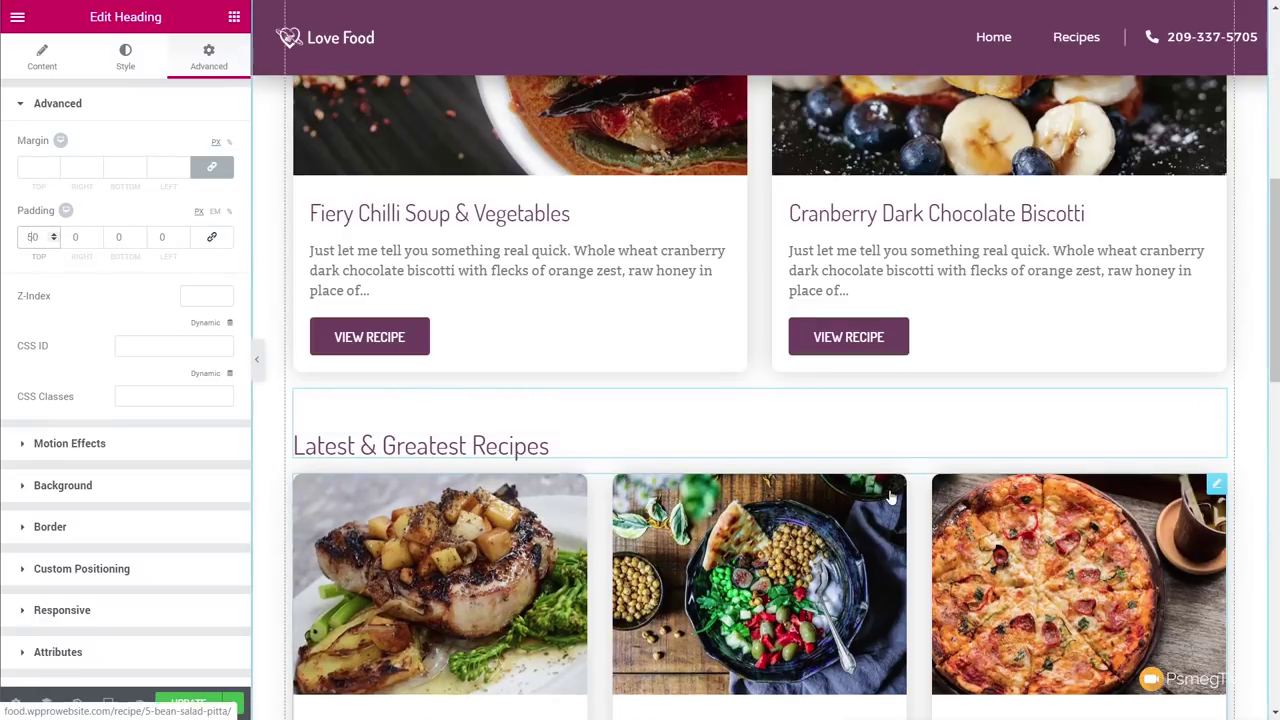
Add a Button widget between the featured recipes listing and the "Latest & Greatest Recipes" heading.
click(234, 17)
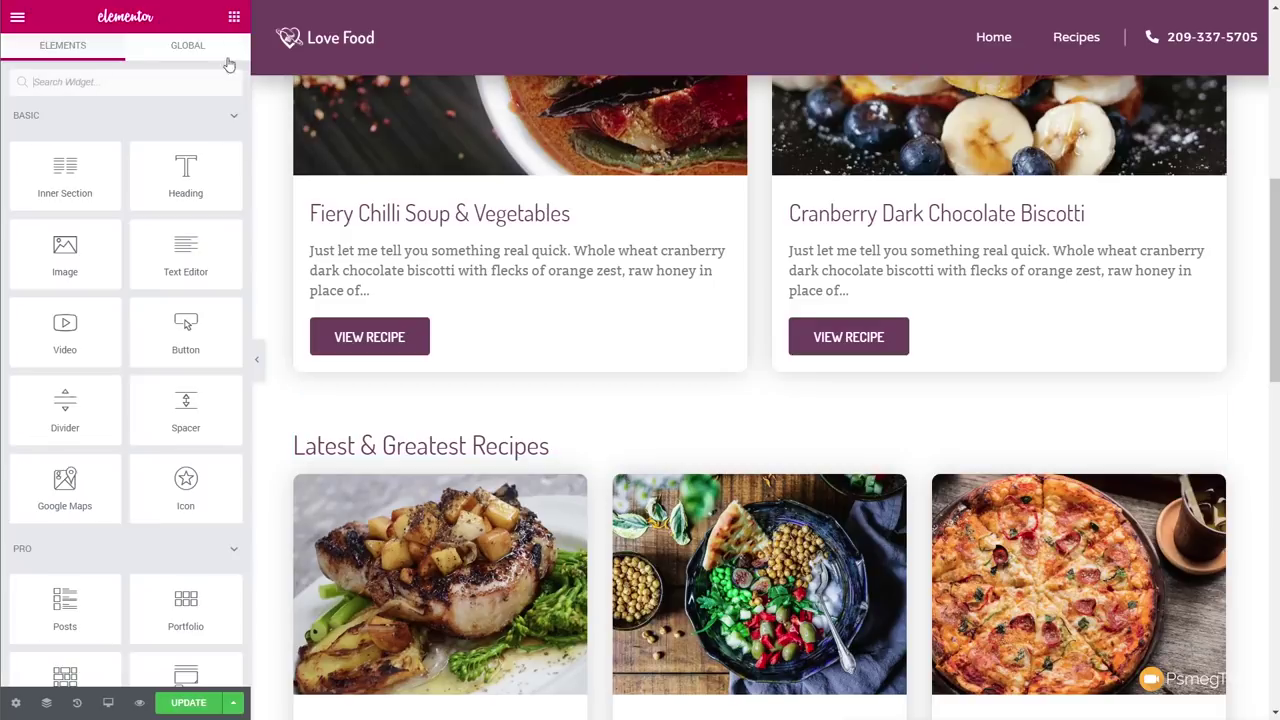
scroll(170, 515, down, 3)
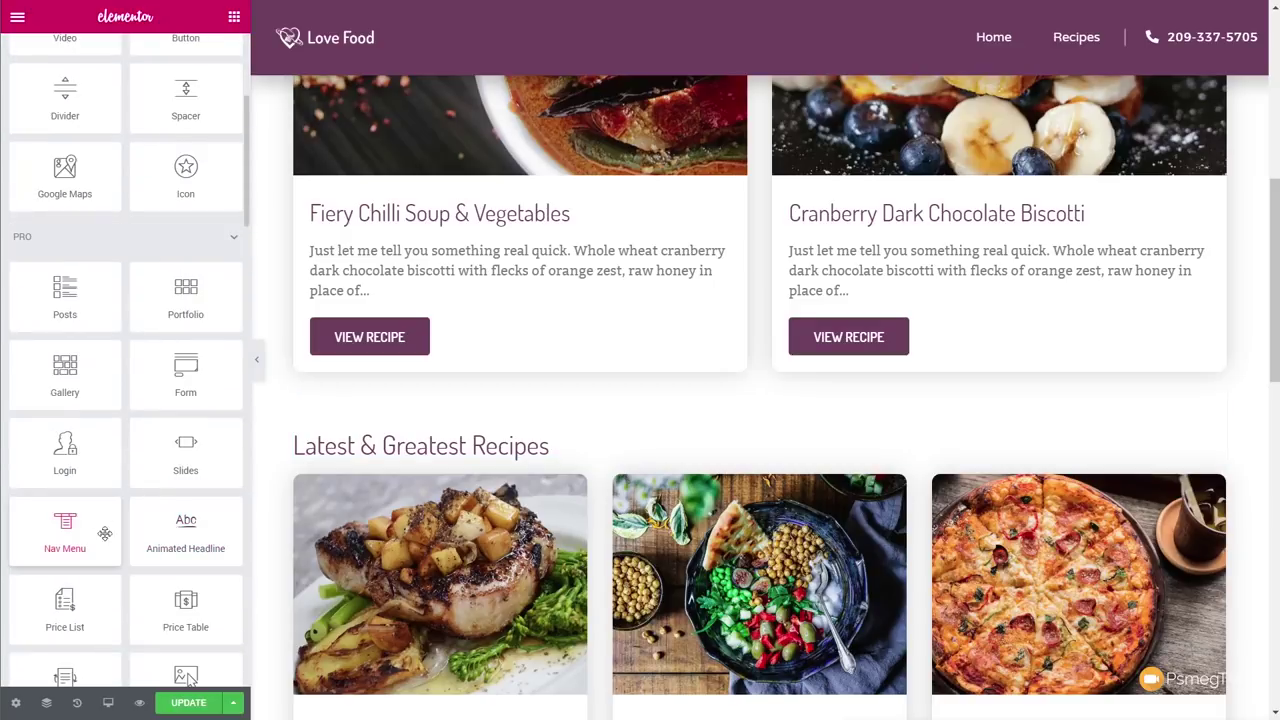
drag(186, 375, 179, 452)
scroll(179, 452, up, 1)
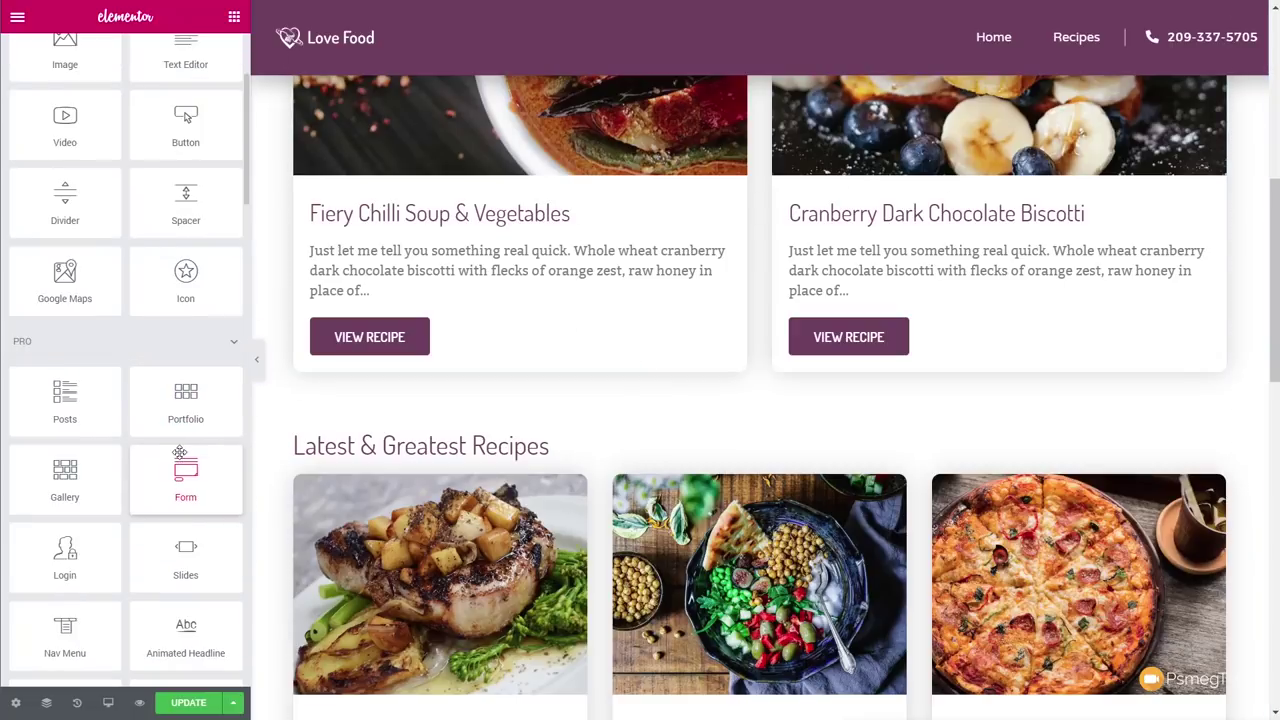
drag(186, 140, 1060, 405)
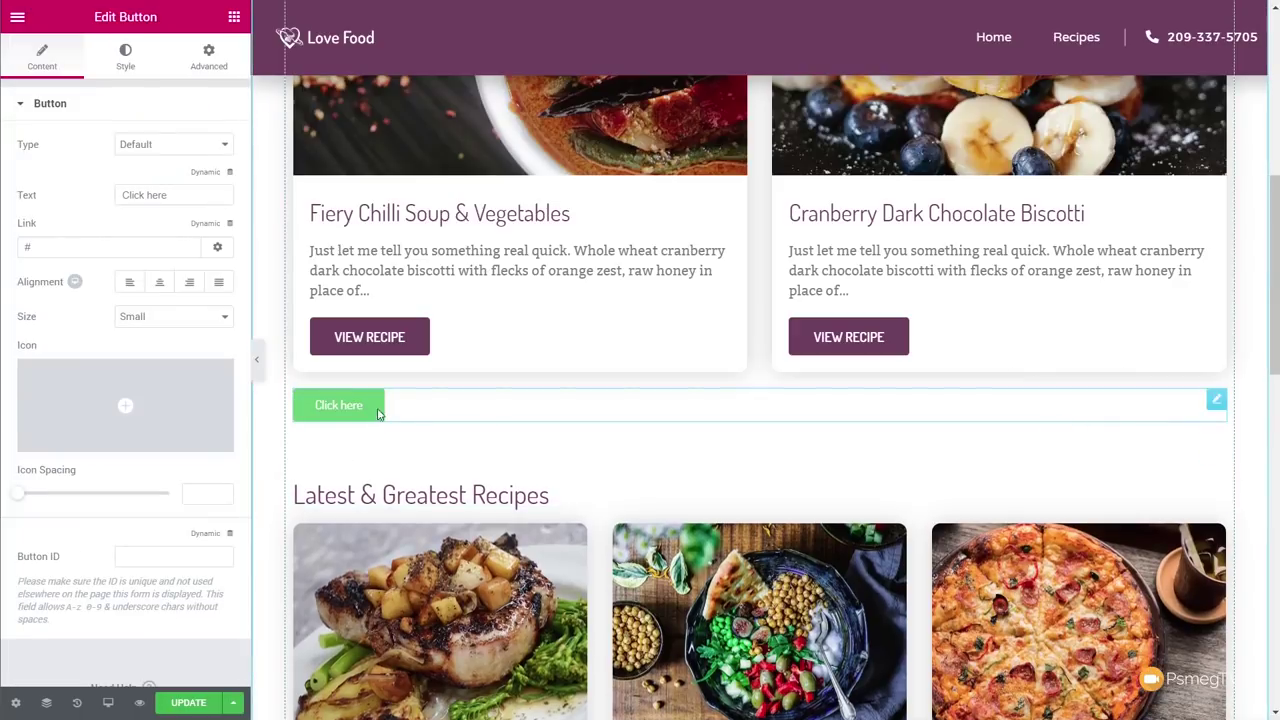
Set the new button's text to "View All Featured Recipies" and align the button right.
mouse_move(153, 378)
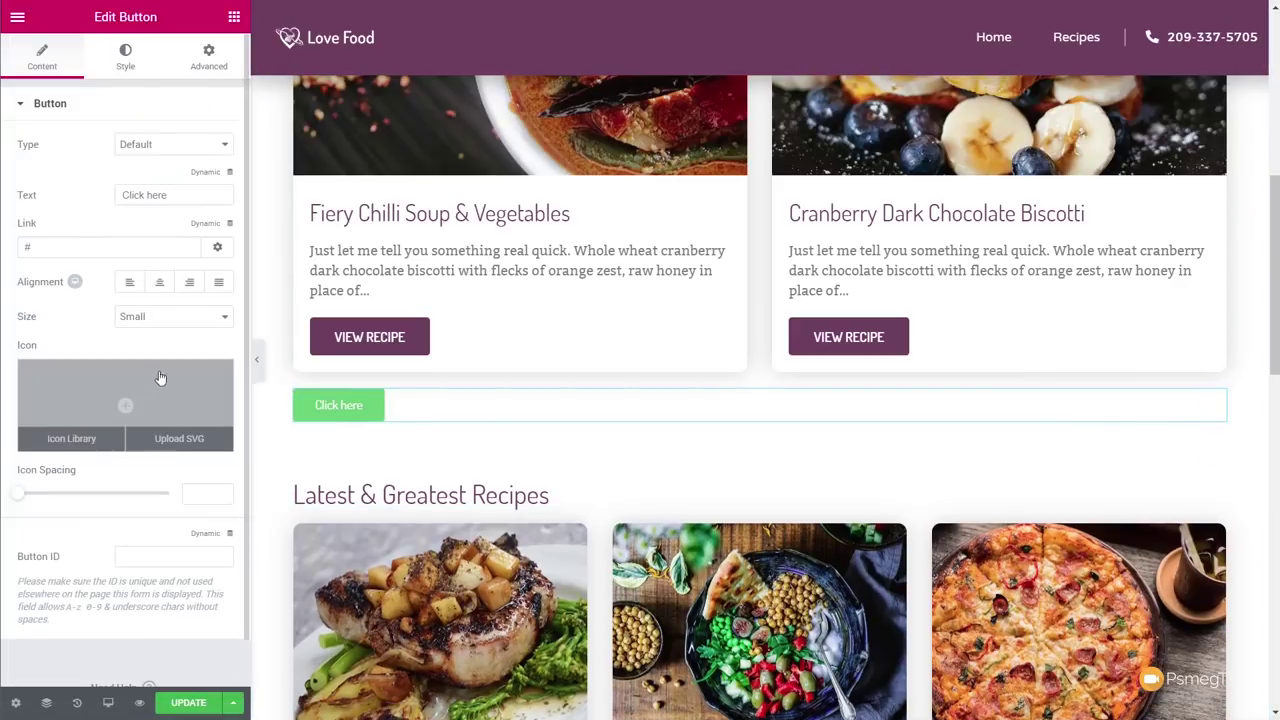
drag(189, 195, 81, 208)
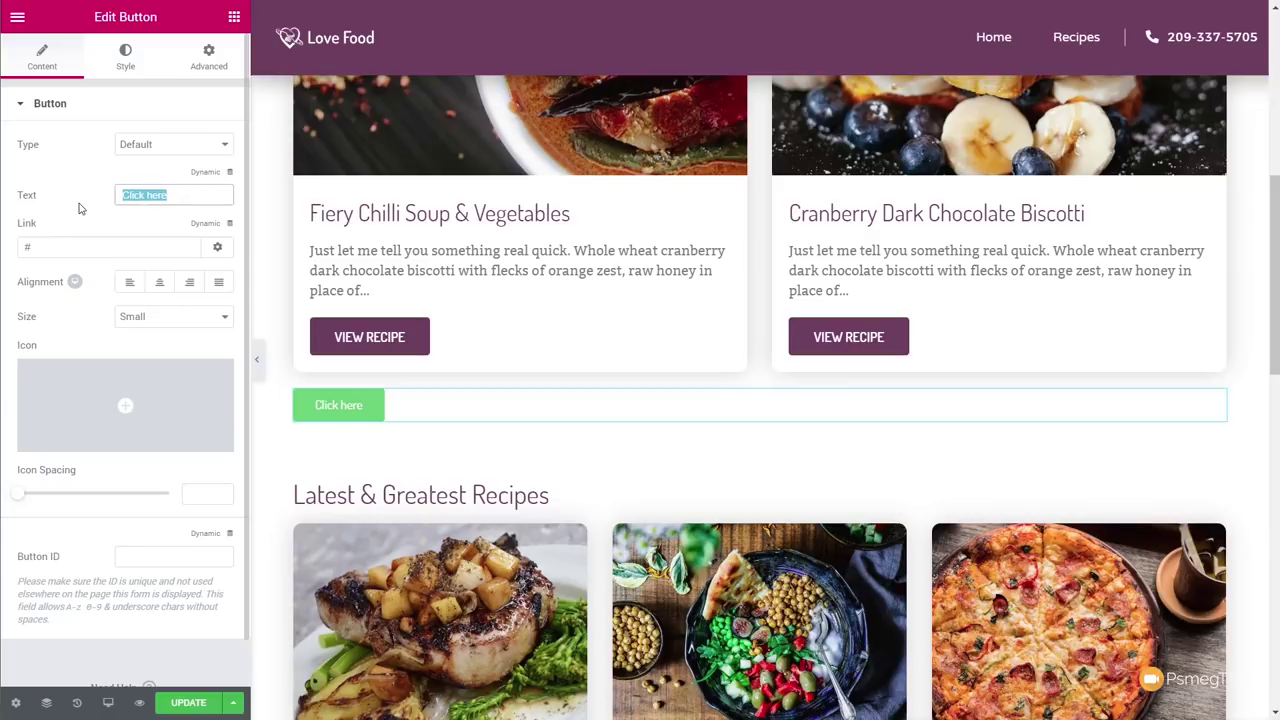
text(View All F)
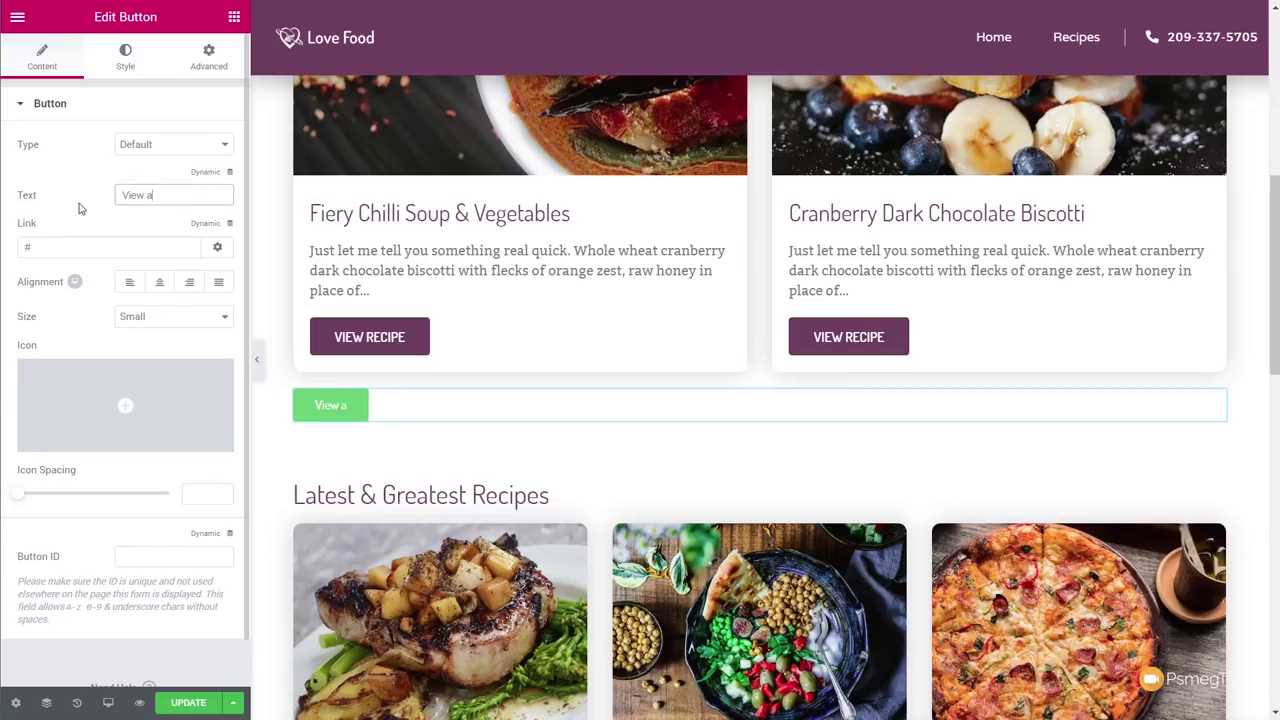
text(eatured )
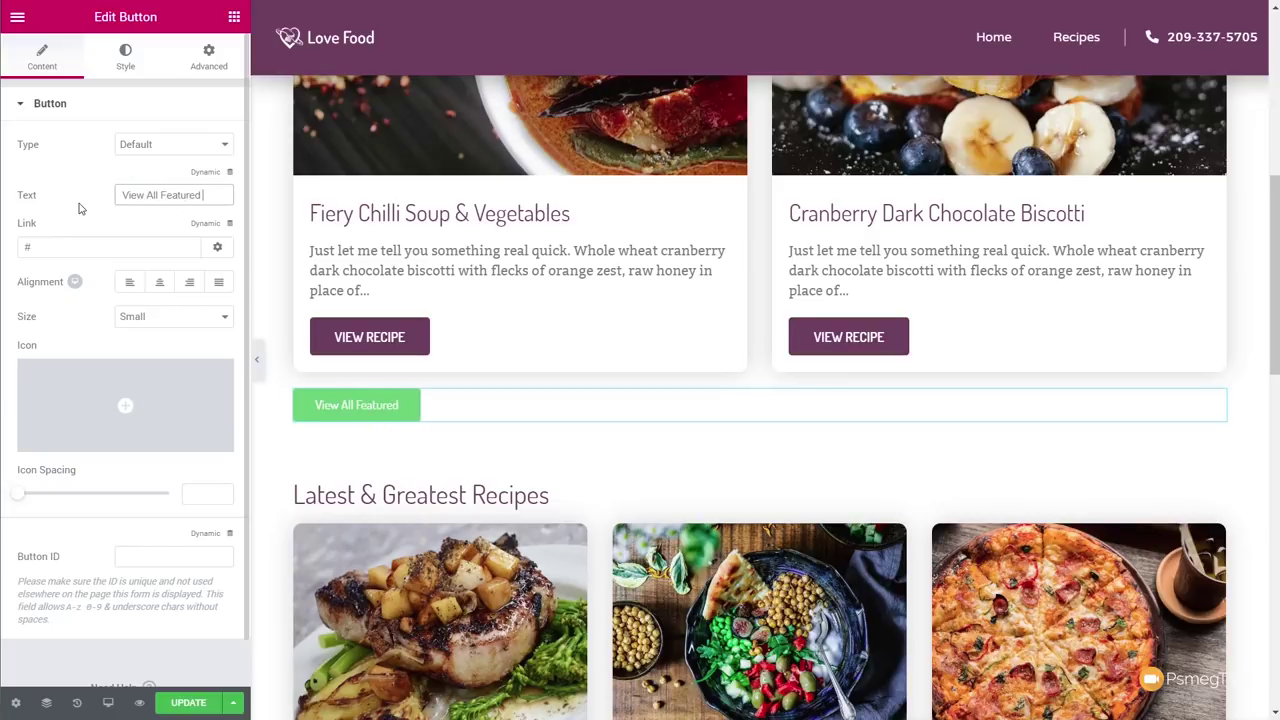
text(Recipies)
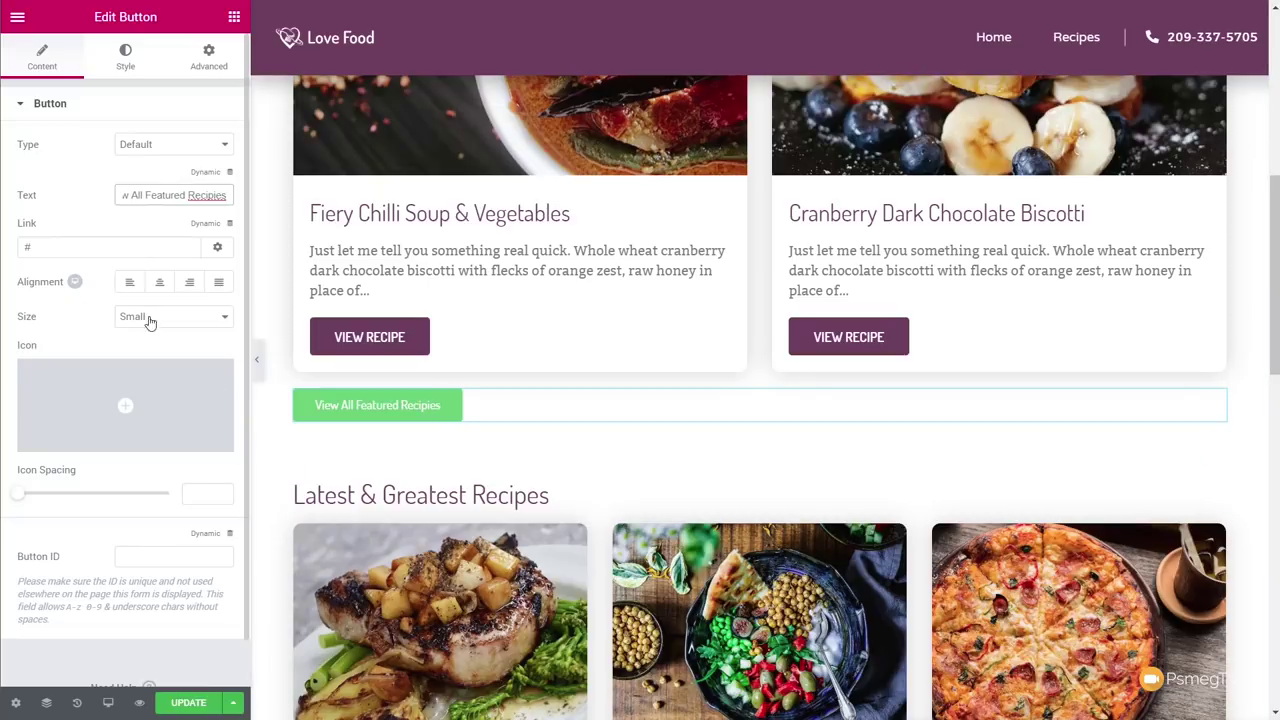
click(197, 288)
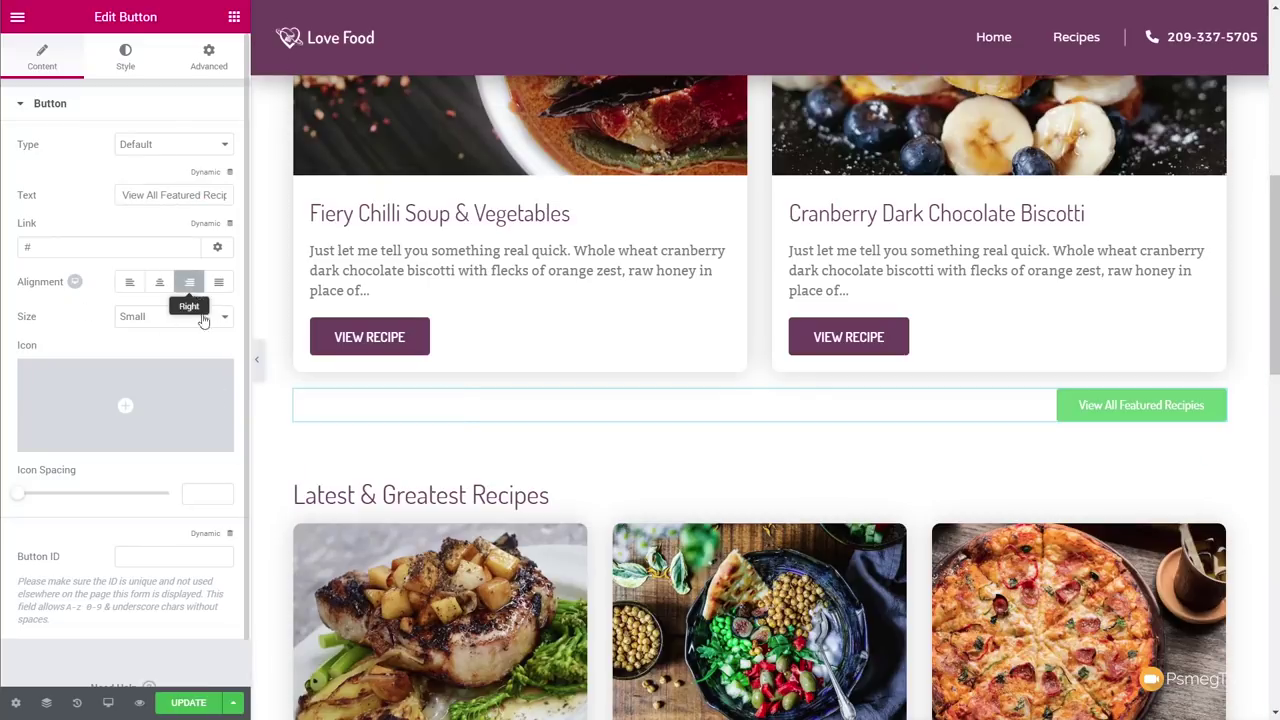
Link the featured recipes button dynamically to an Internal URL of type Taxonomy, choosing the "Featured: Featured" term.
click(229, 226)
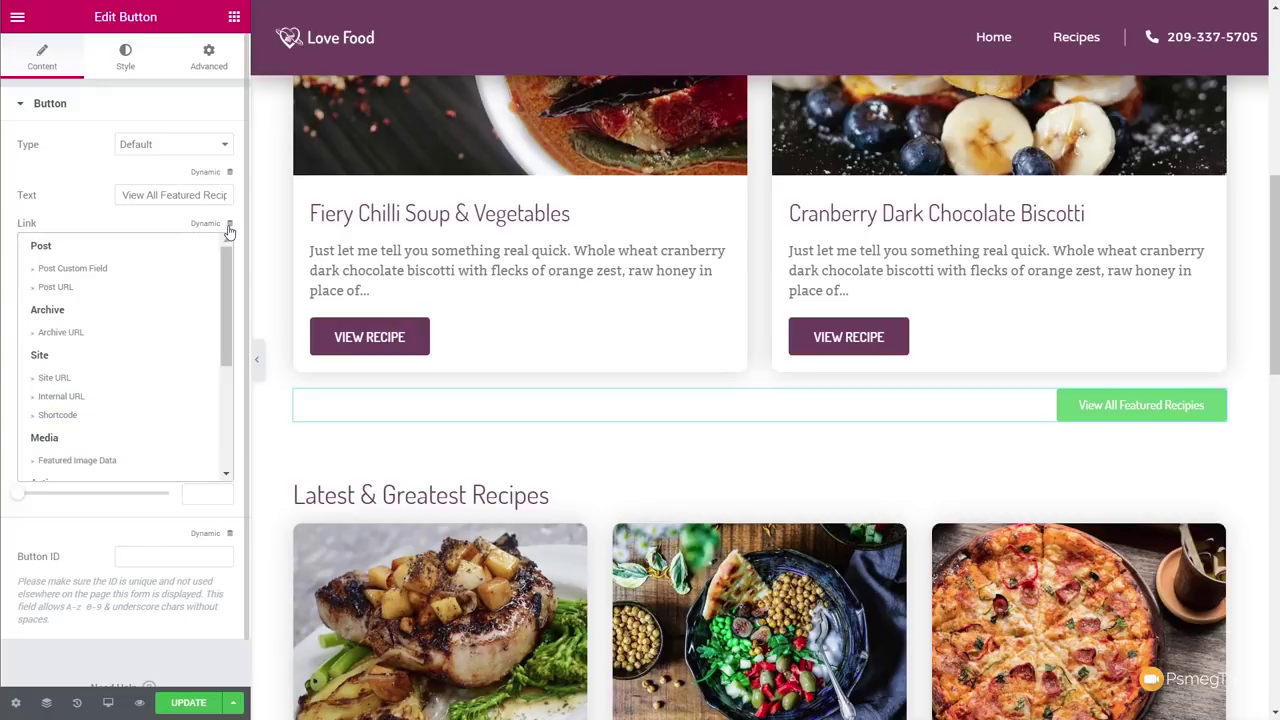
drag(226, 270, 226, 291)
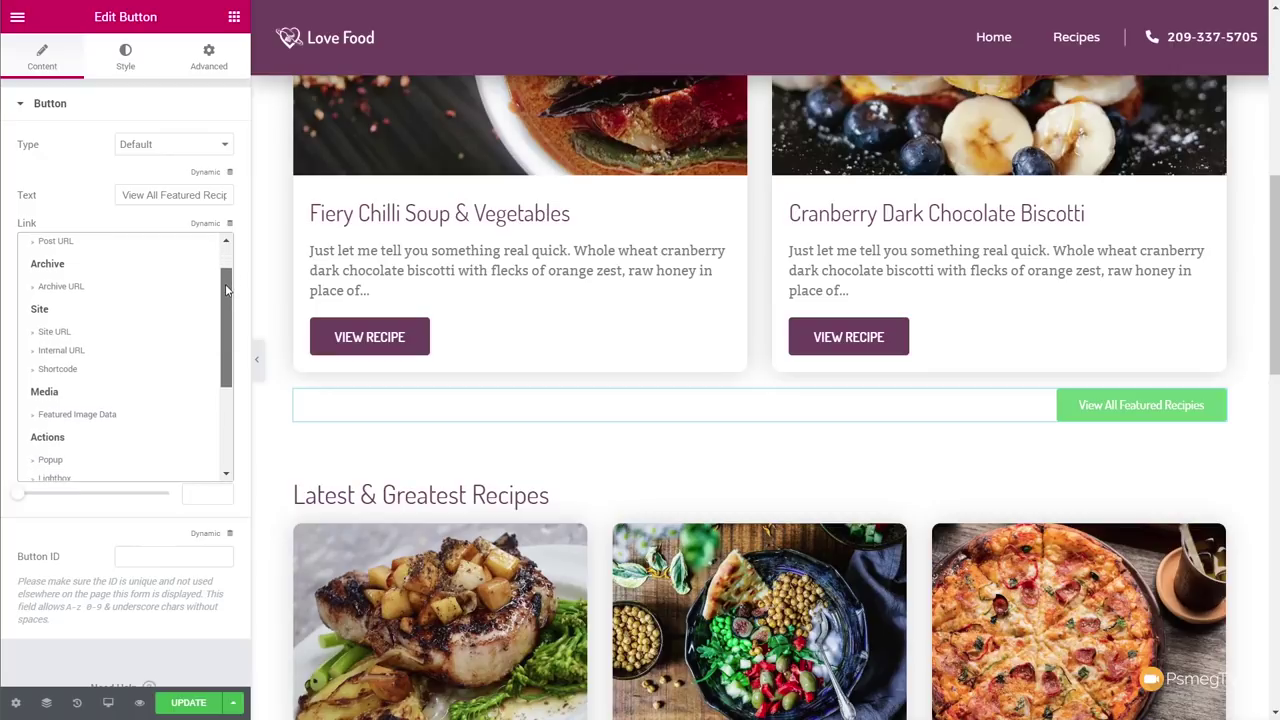
click(92, 350)
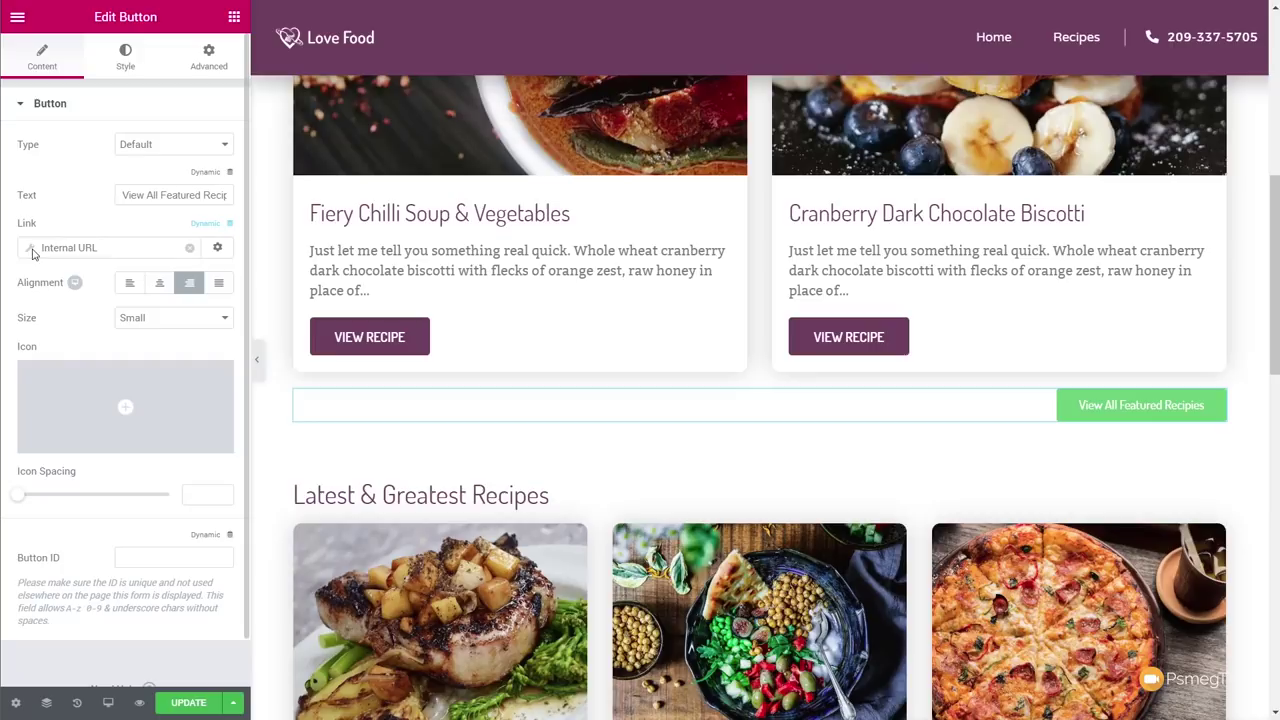
click(31, 254)
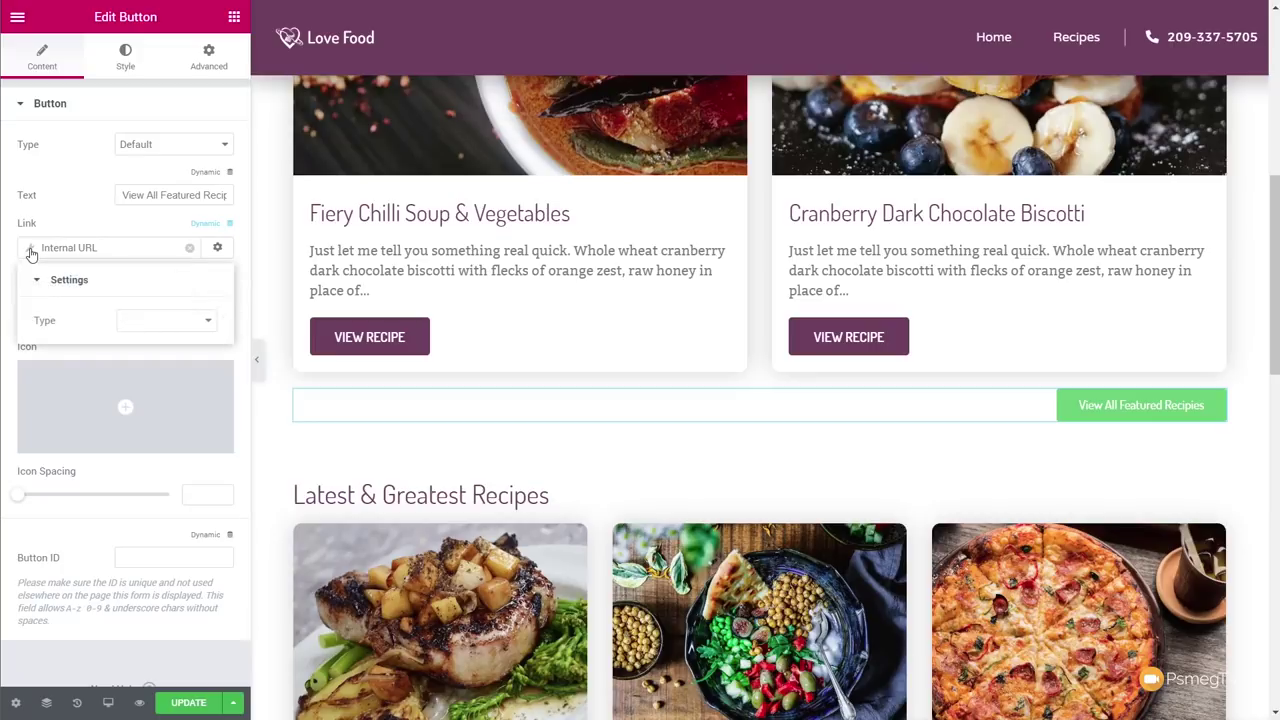
click(158, 322)
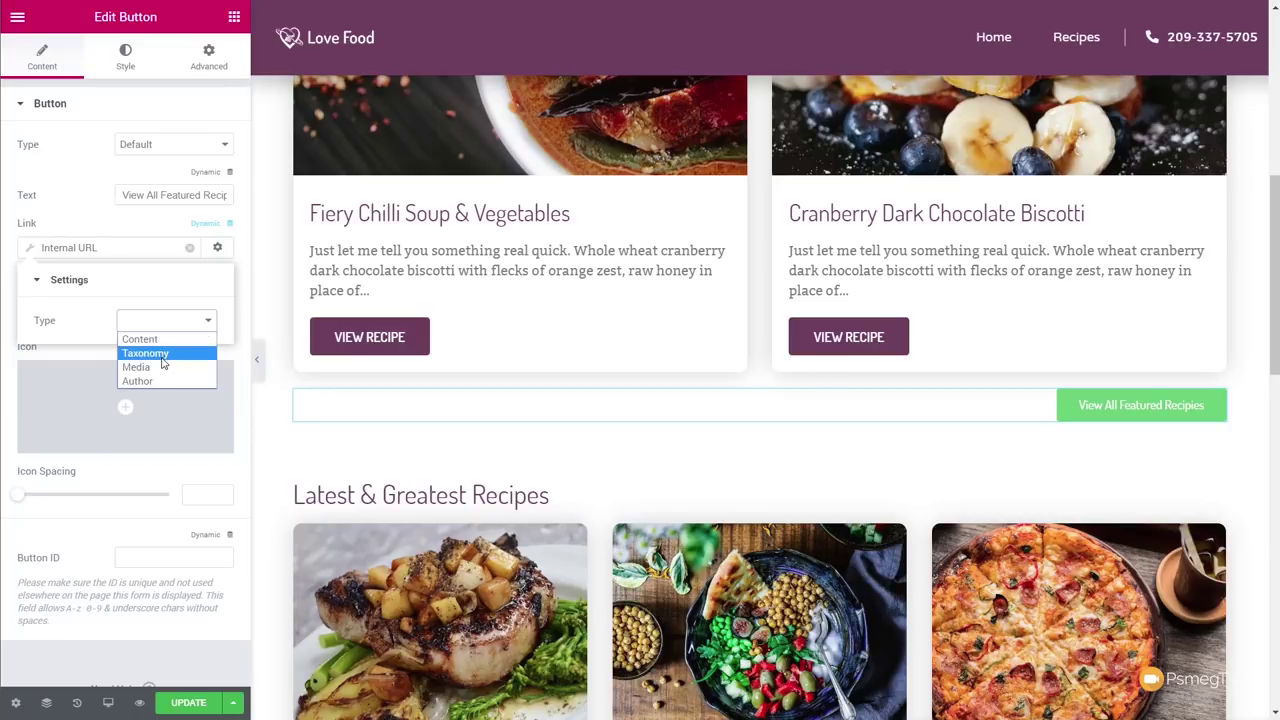
click(163, 355)
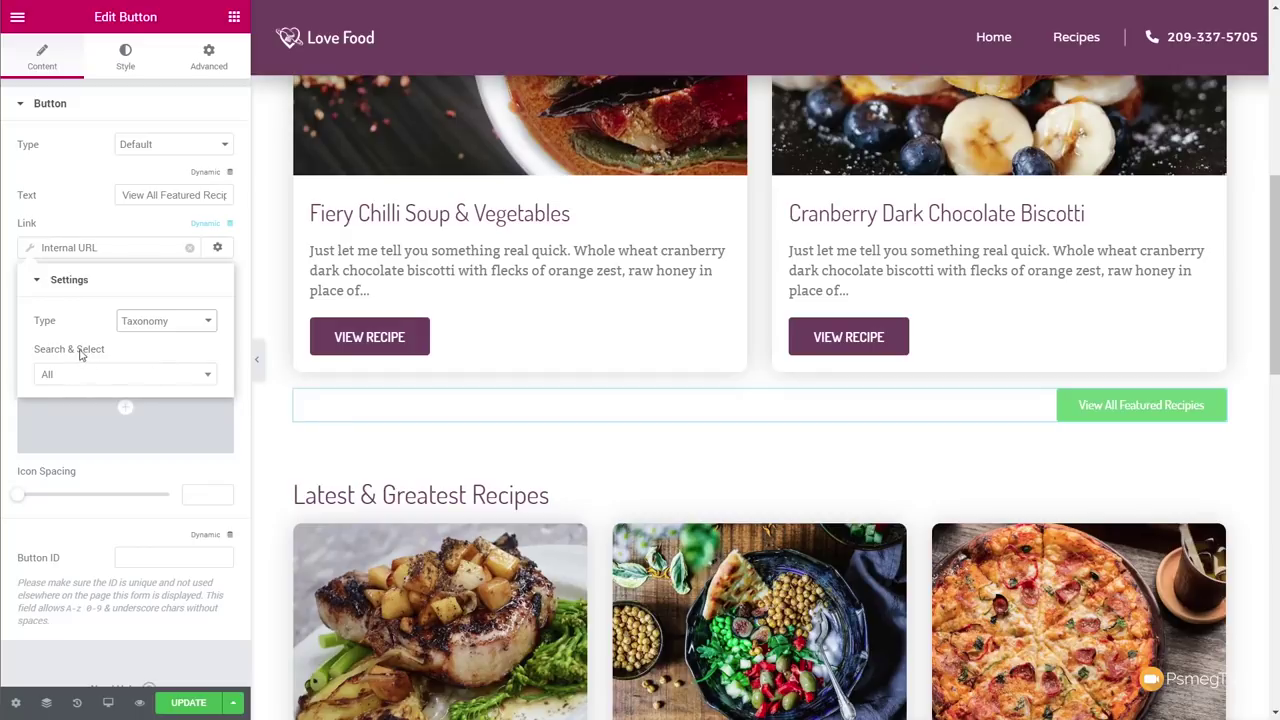
click(106, 374)
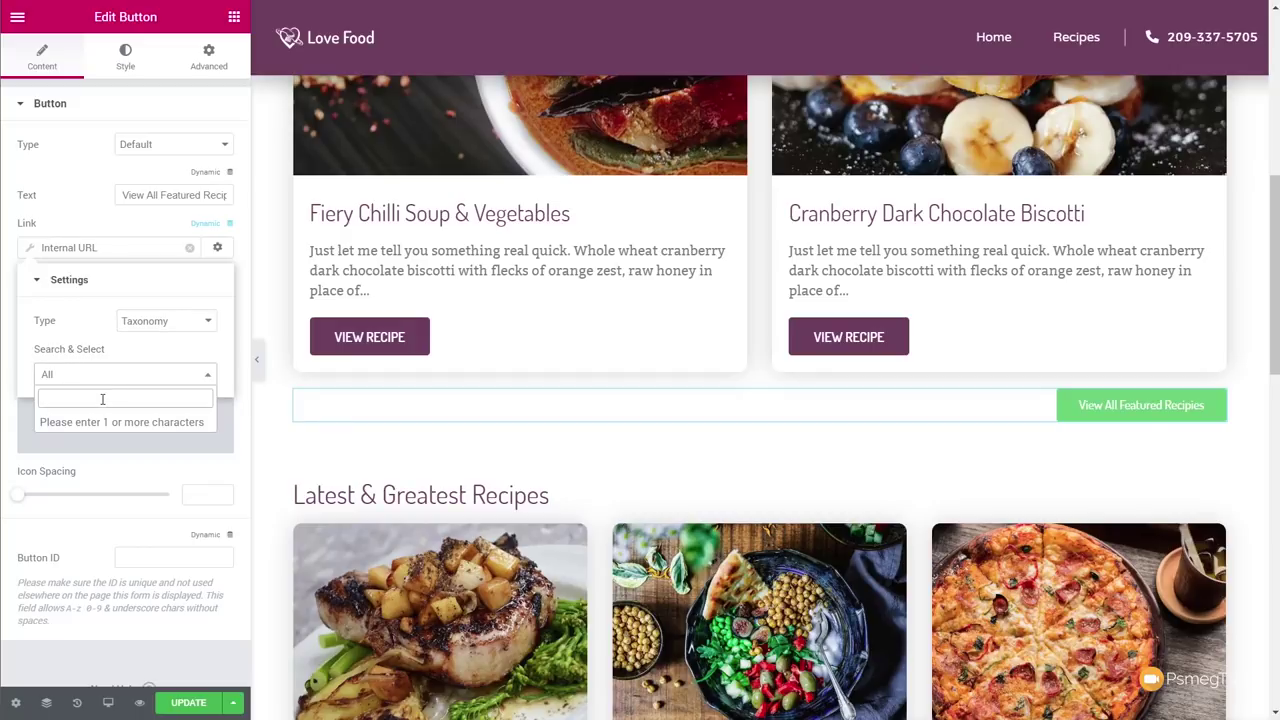
text(feat)
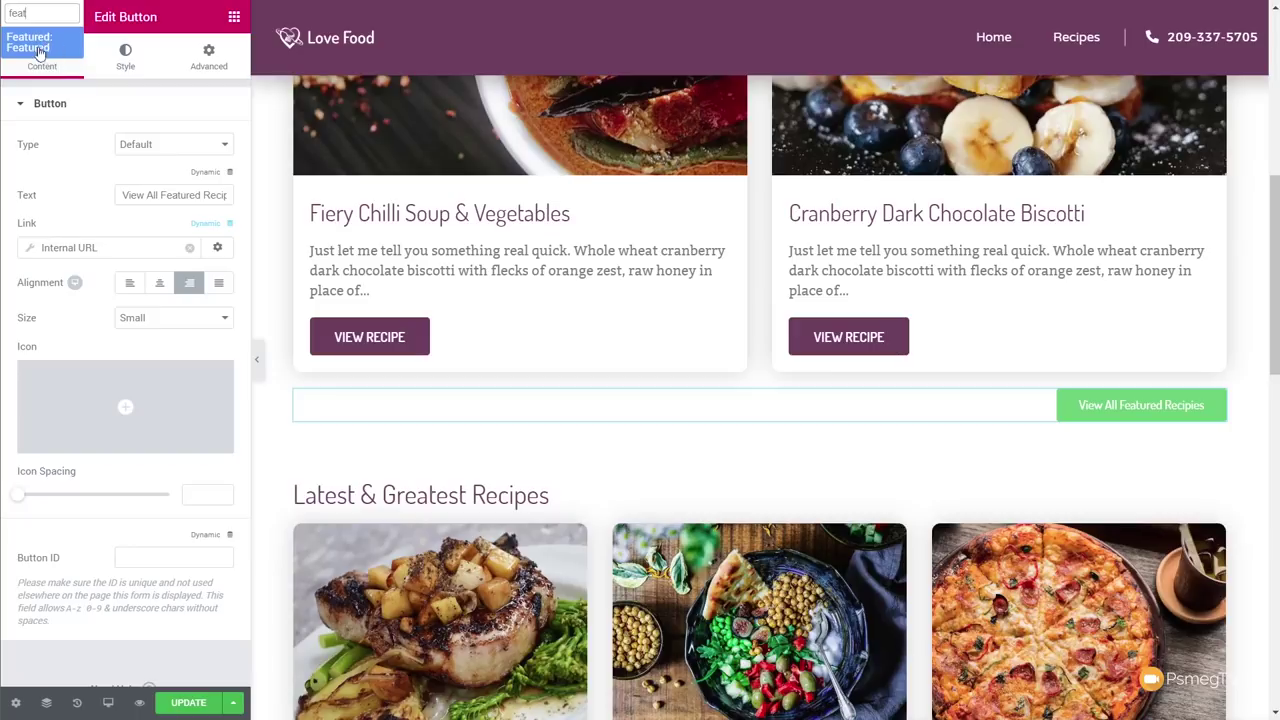
click(45, 48)
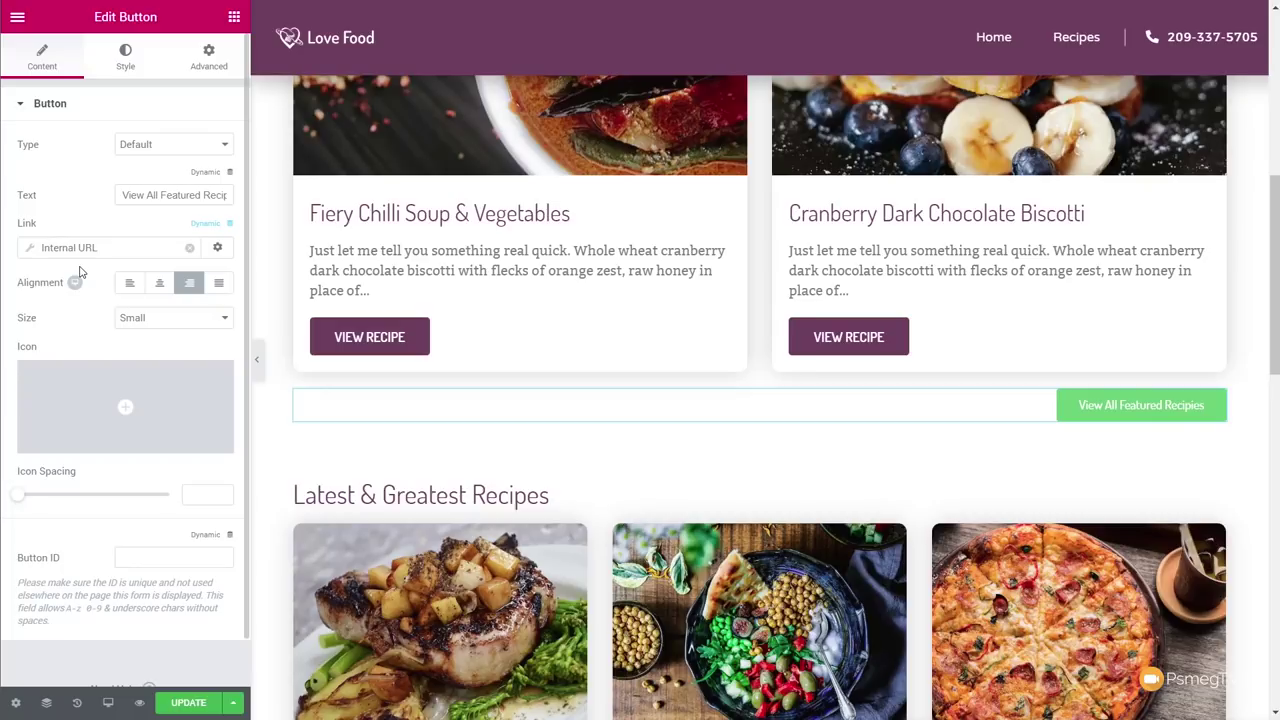
Add a right-pointing long arrow icon to the featured recipes button and set its icon position to After.
click(130, 404)
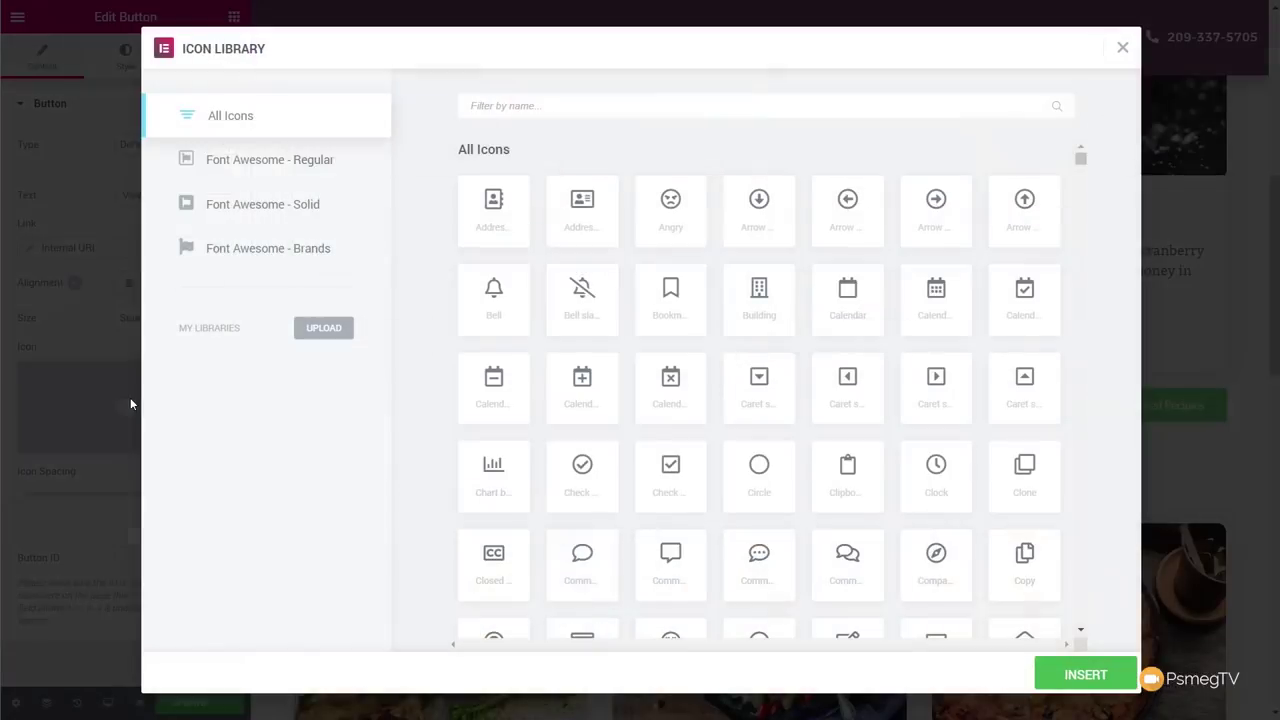
text(arr)
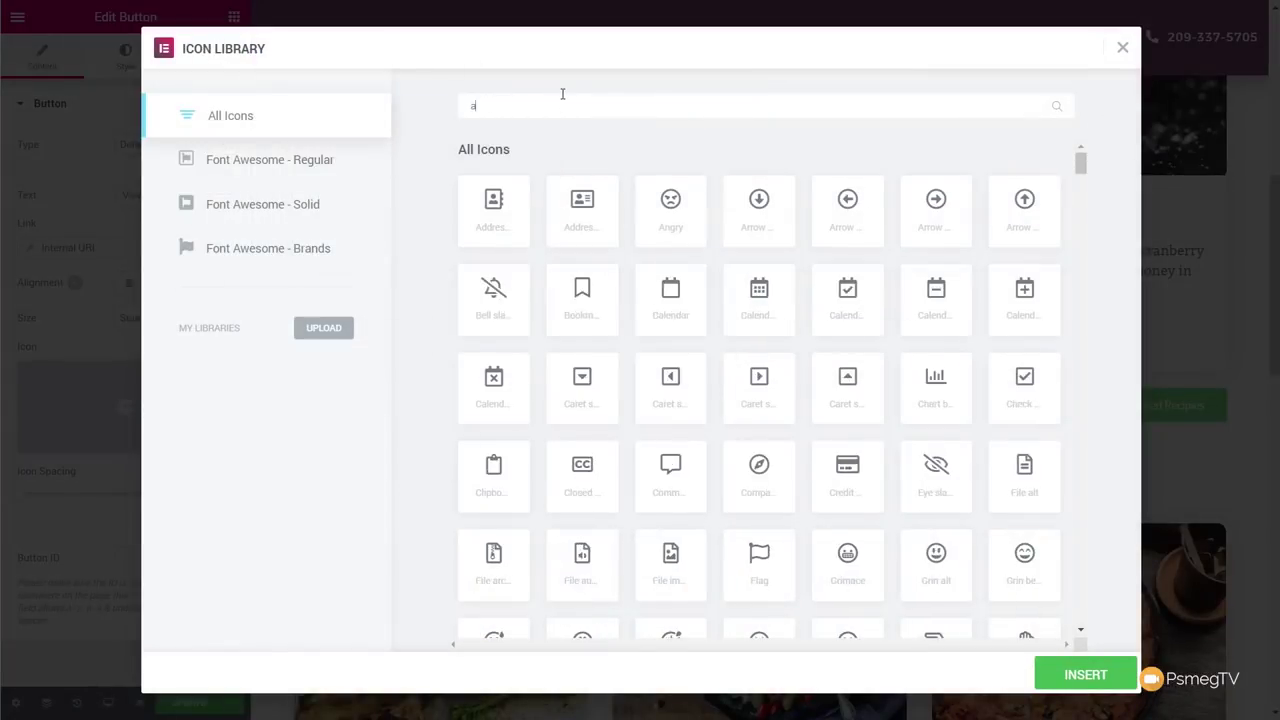
click(1014, 504)
click(1080, 674)
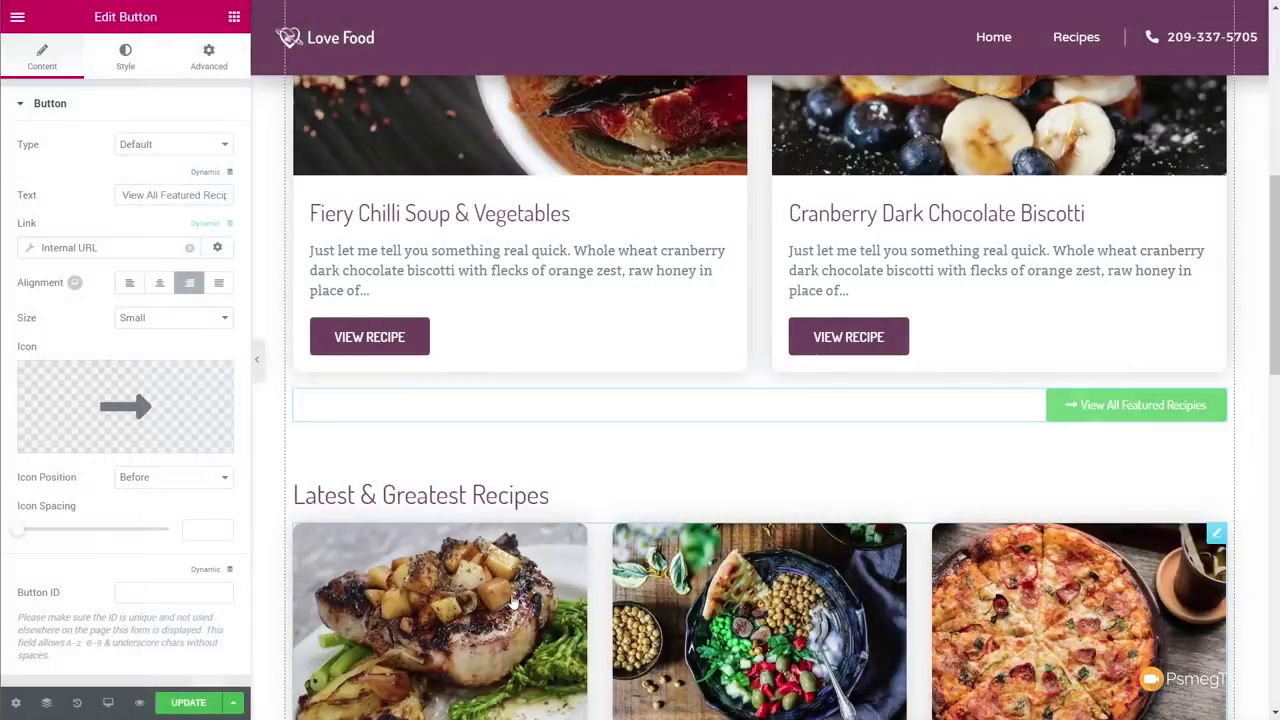
click(188, 479)
click(183, 510)
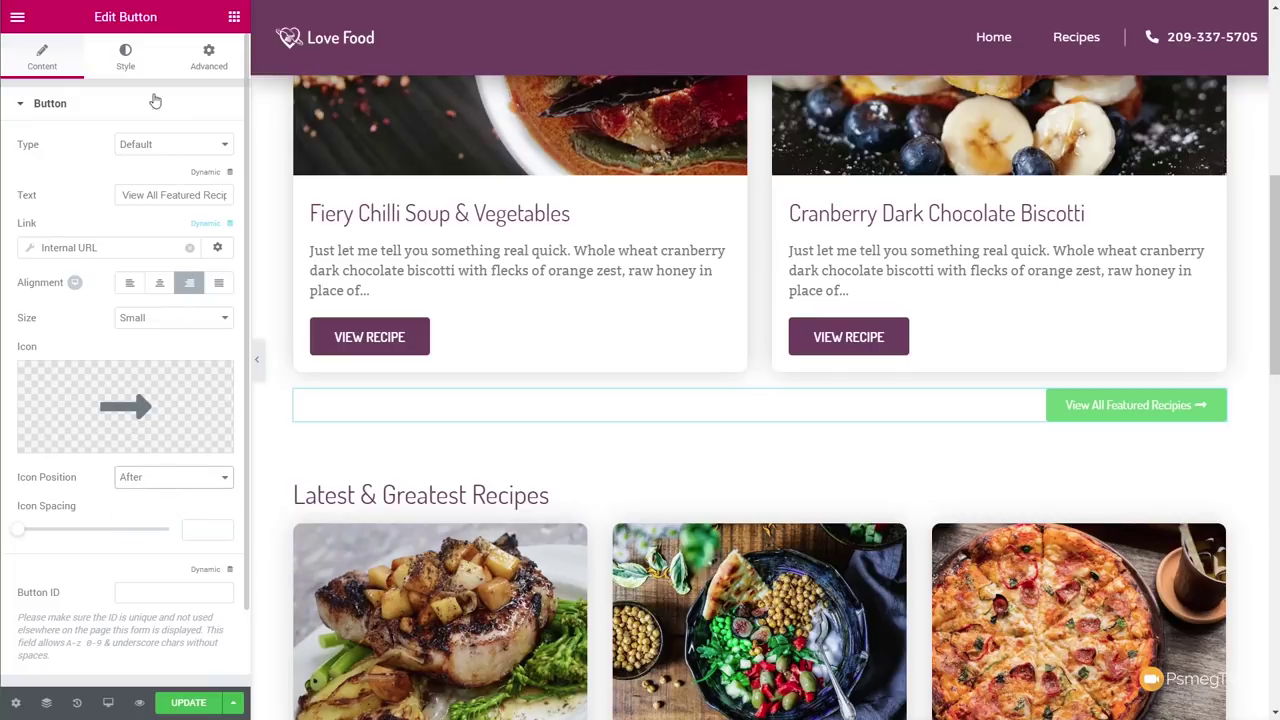
Set the featured recipes button's text colour to the palette's purple and make its background colour fully transparent.
click(133, 58)
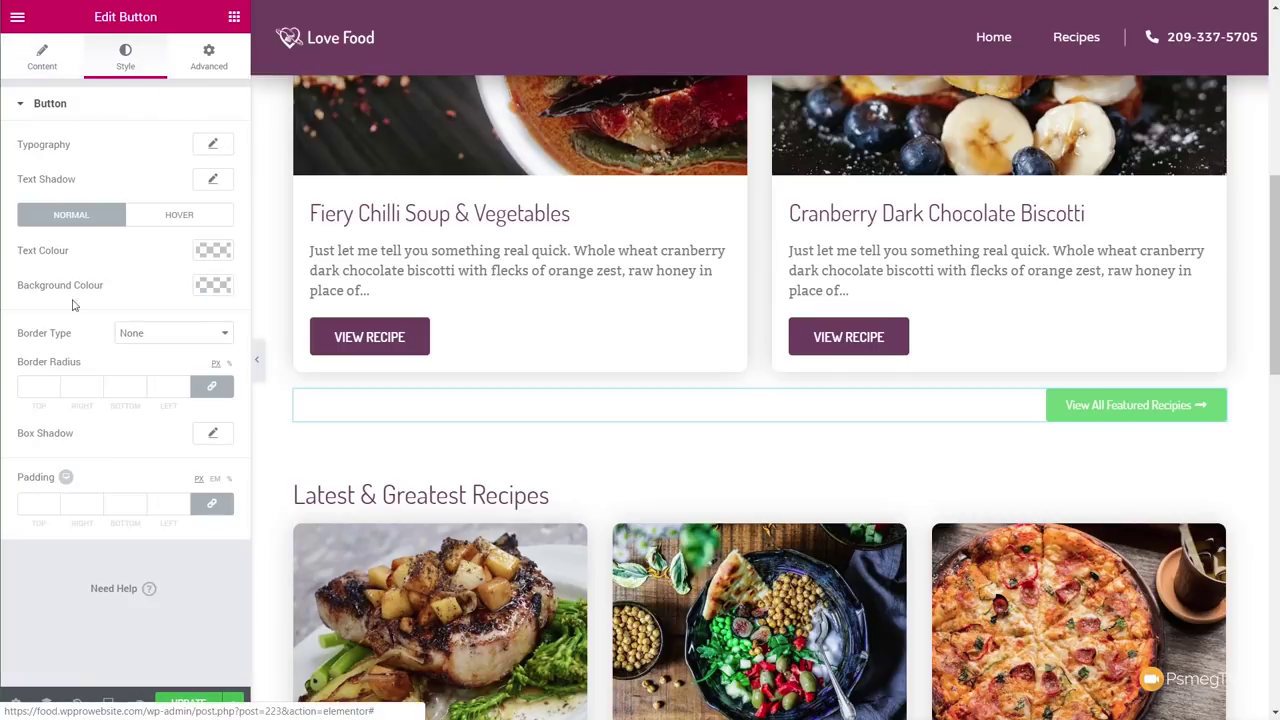
click(213, 251)
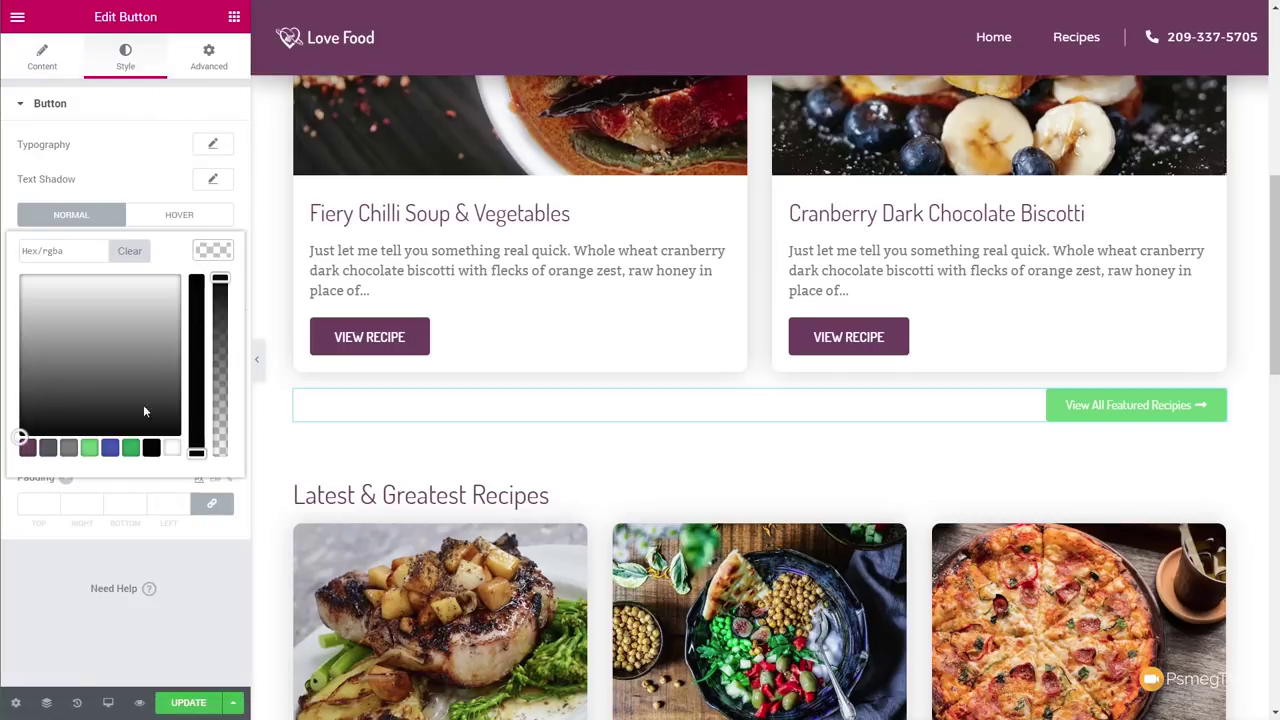
click(27, 447)
click(207, 258)
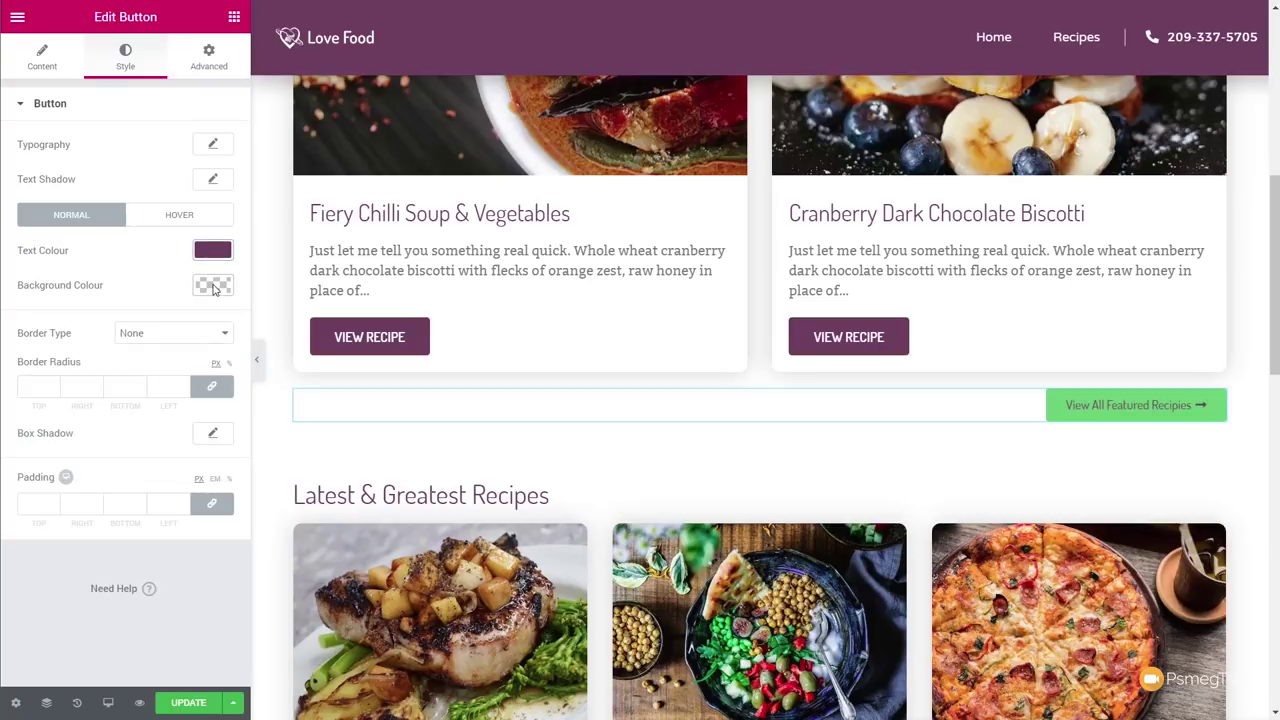
click(213, 287)
drag(222, 355, 220, 488)
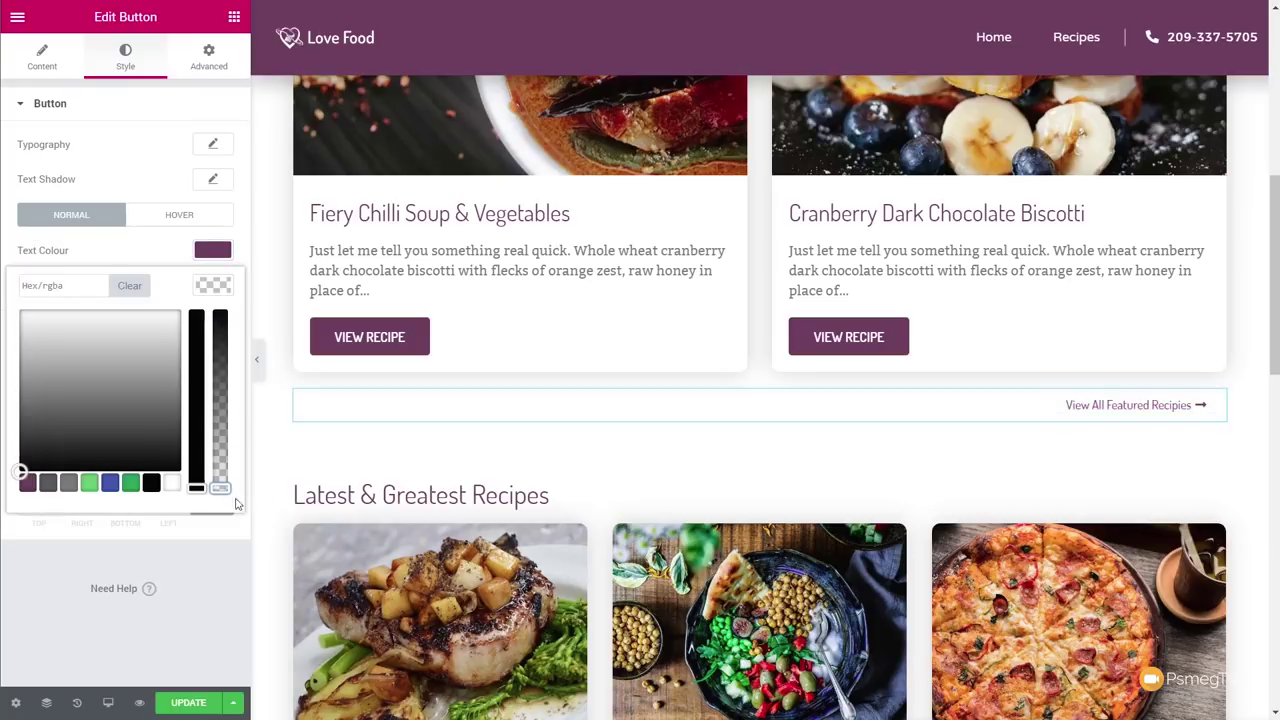
click(226, 290)
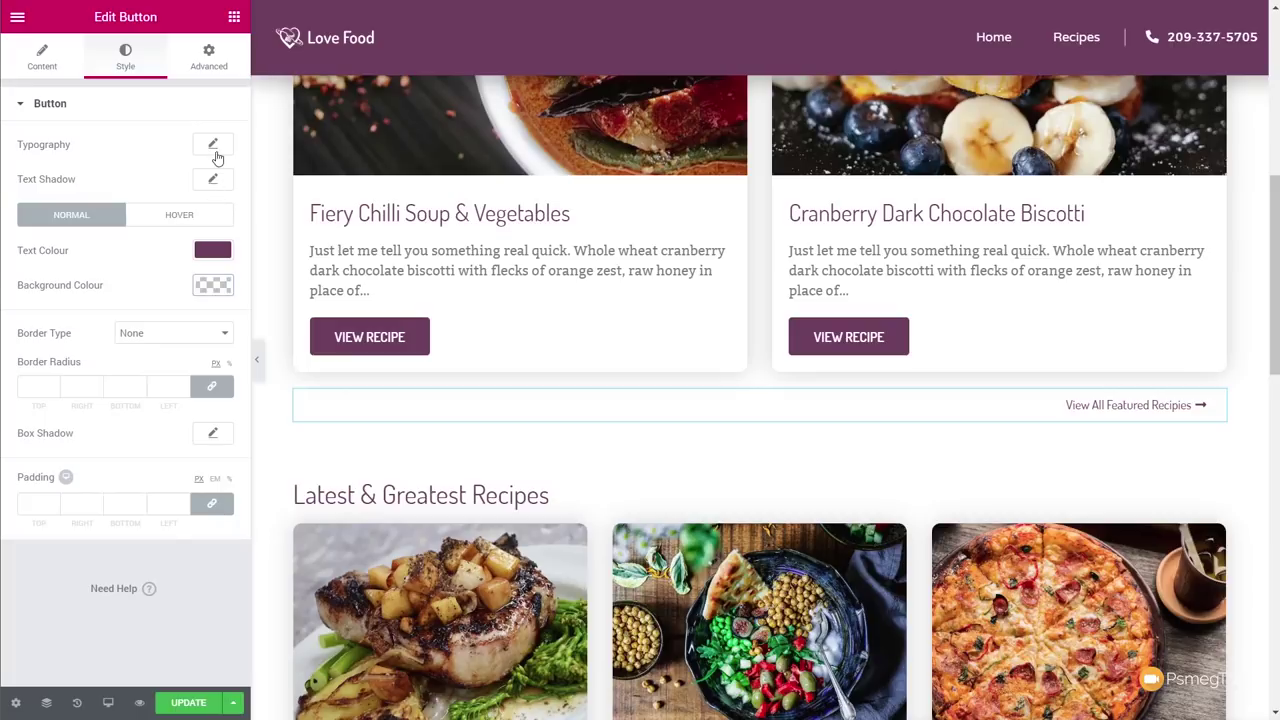
Set the featured recipes button's typography to weight 600 and size 16 px.
click(213, 146)
click(133, 283)
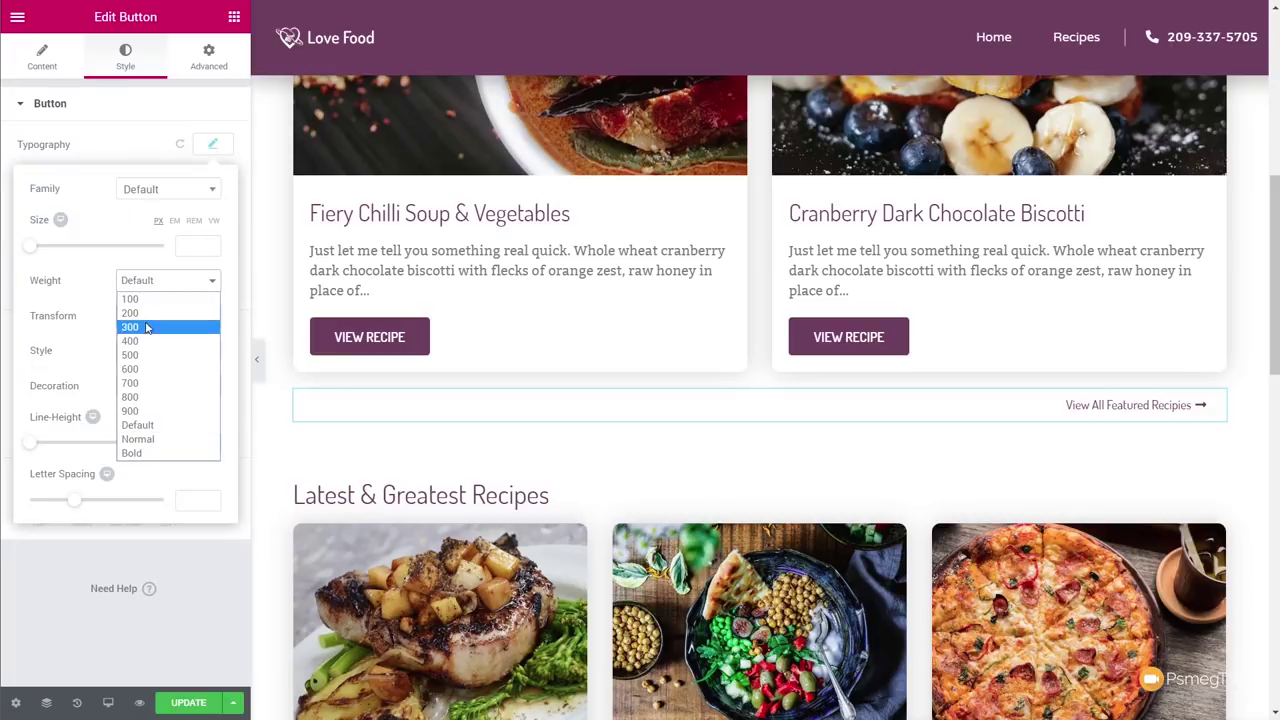
click(141, 367)
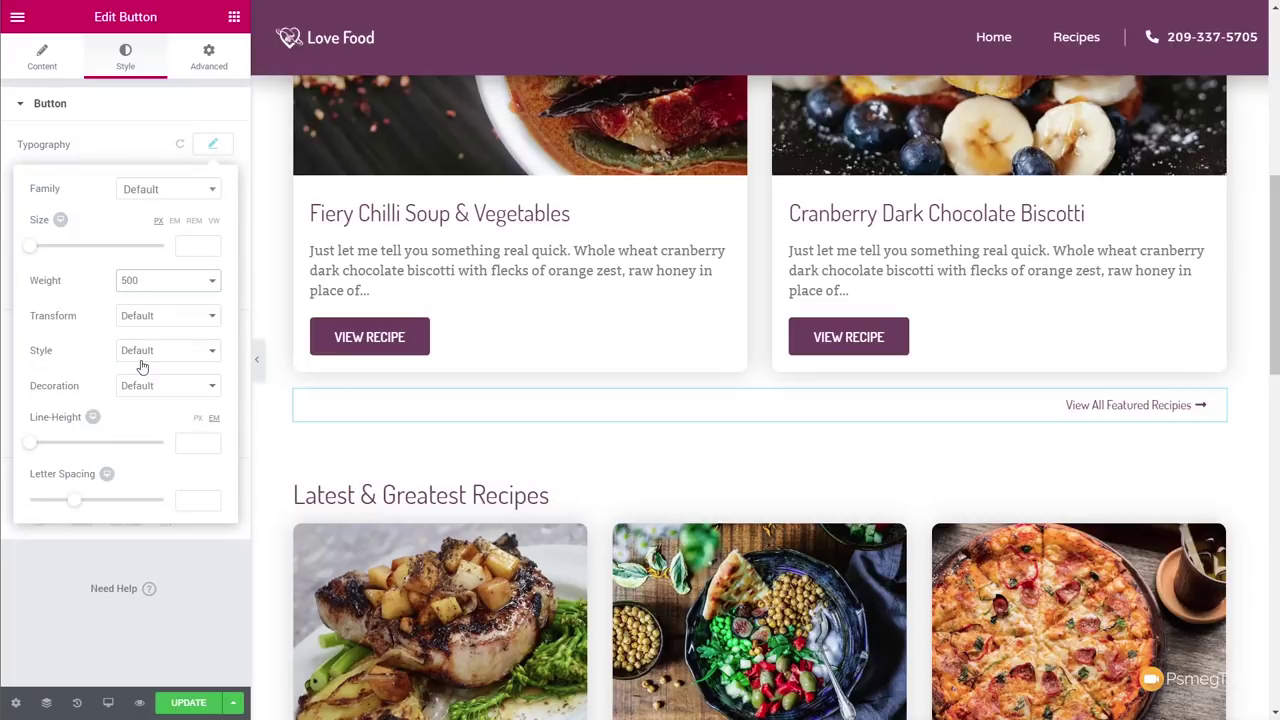
click(141, 283)
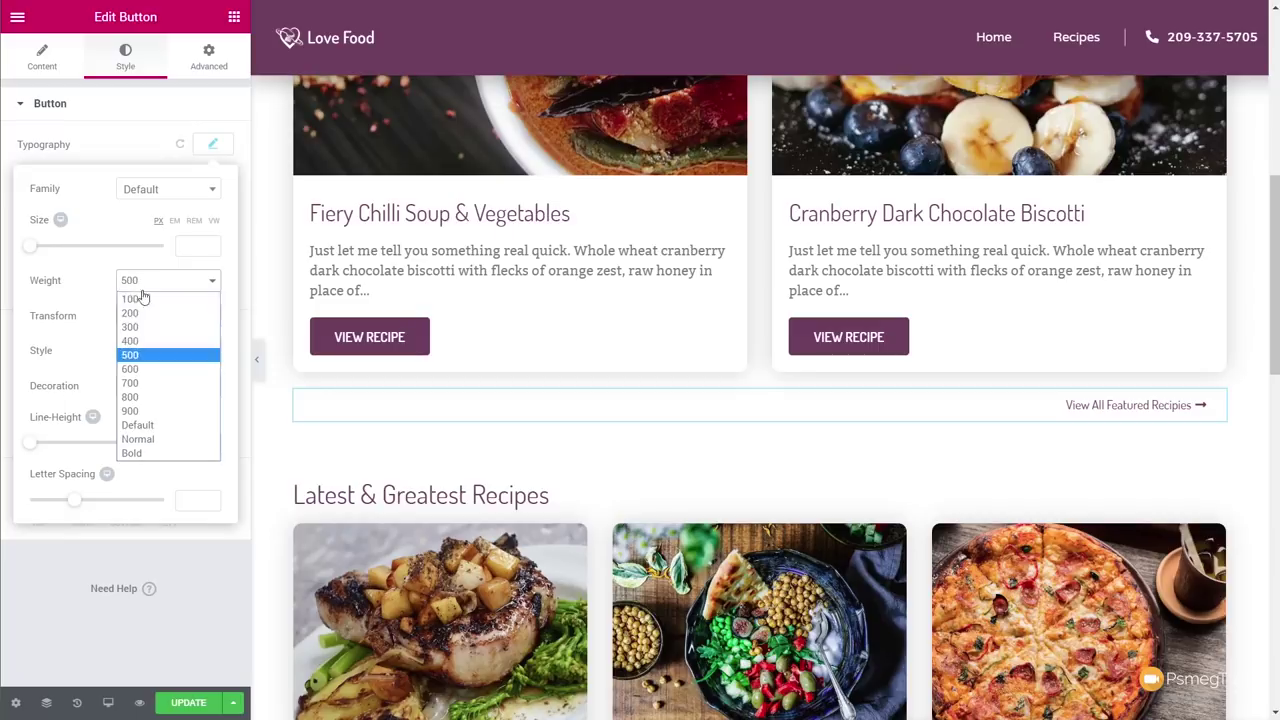
click(141, 370)
click(151, 320)
click(151, 316)
drag(34, 250, 39, 251)
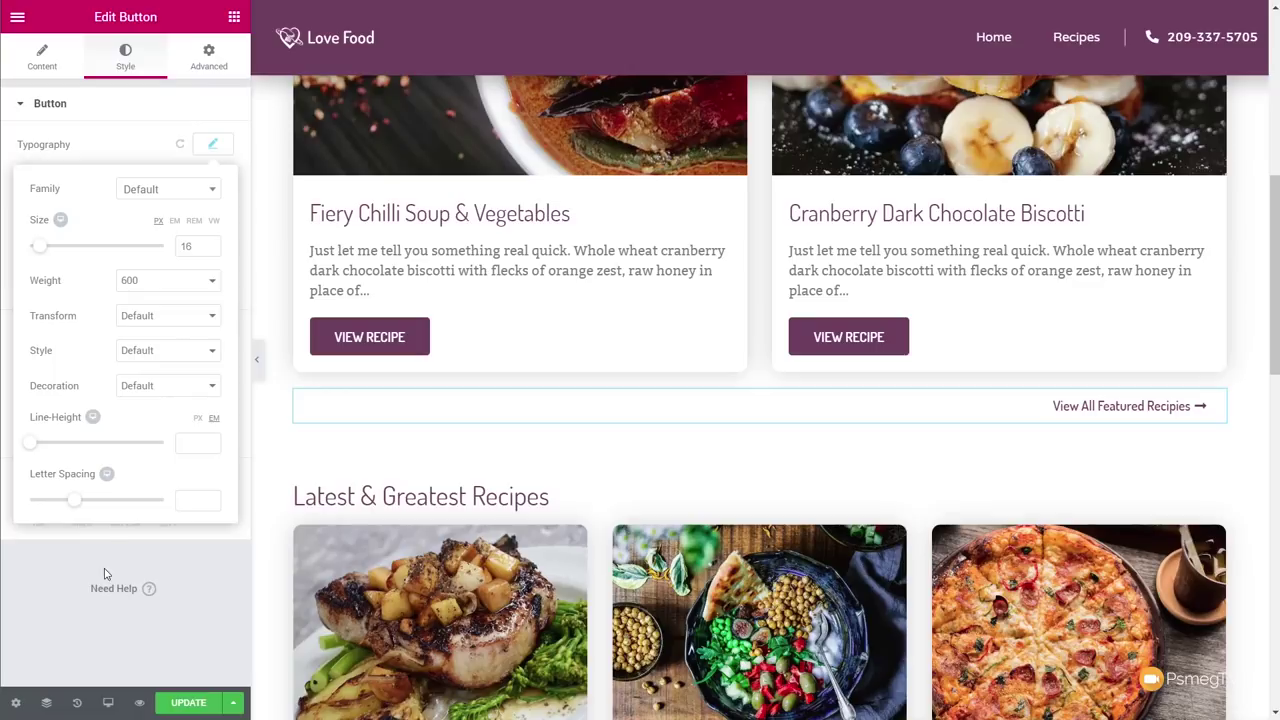
click(213, 148)
Set the button's hover text colour to dark grey #54595f and its hover animation to Grow.
click(170, 224)
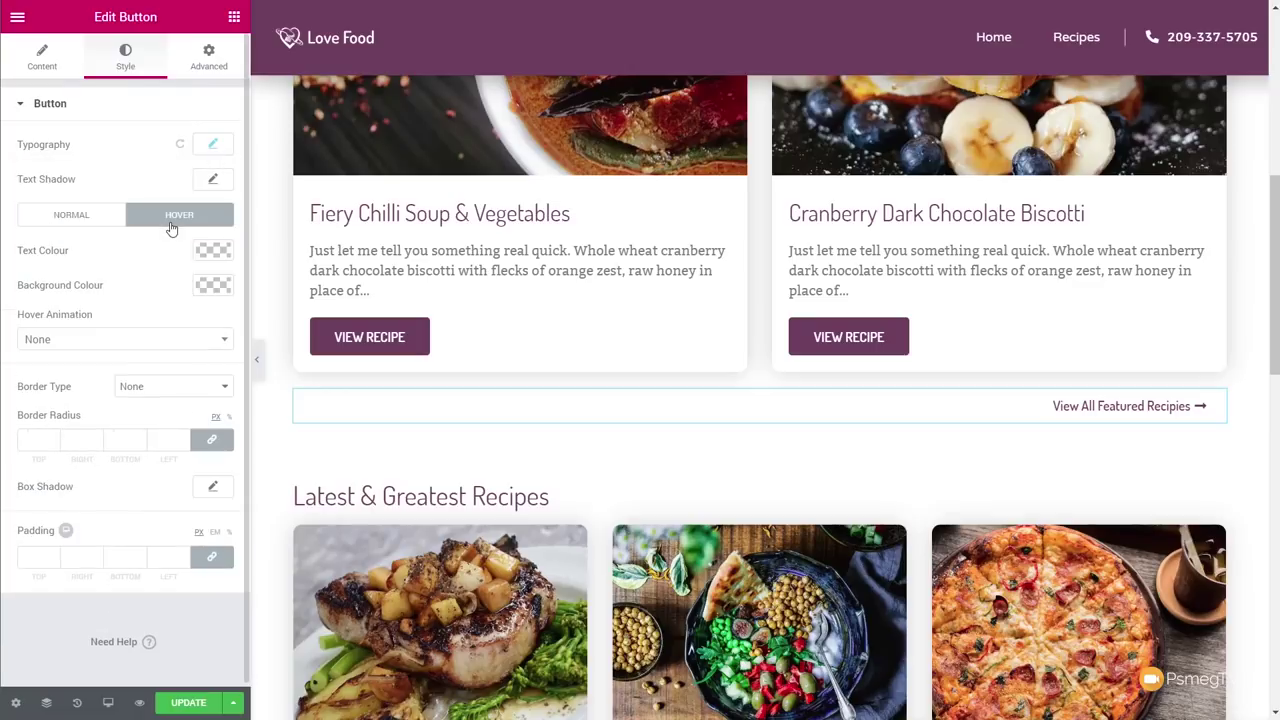
click(212, 251)
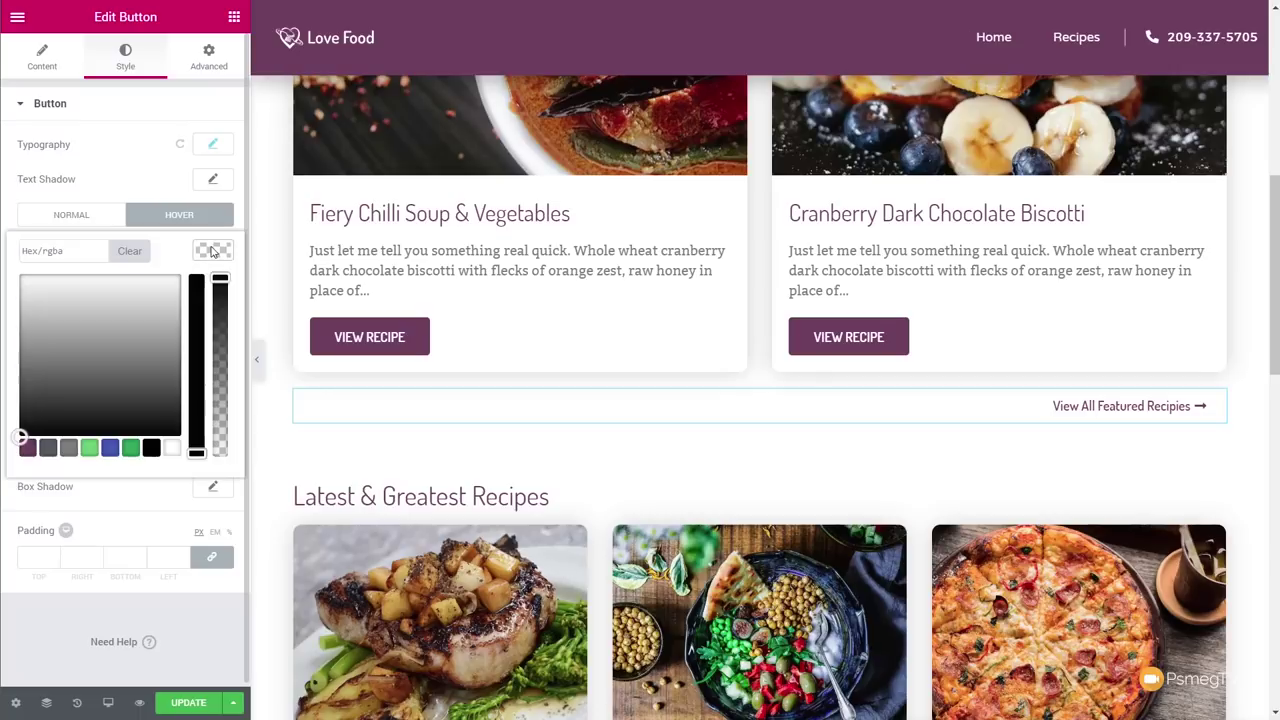
click(49, 449)
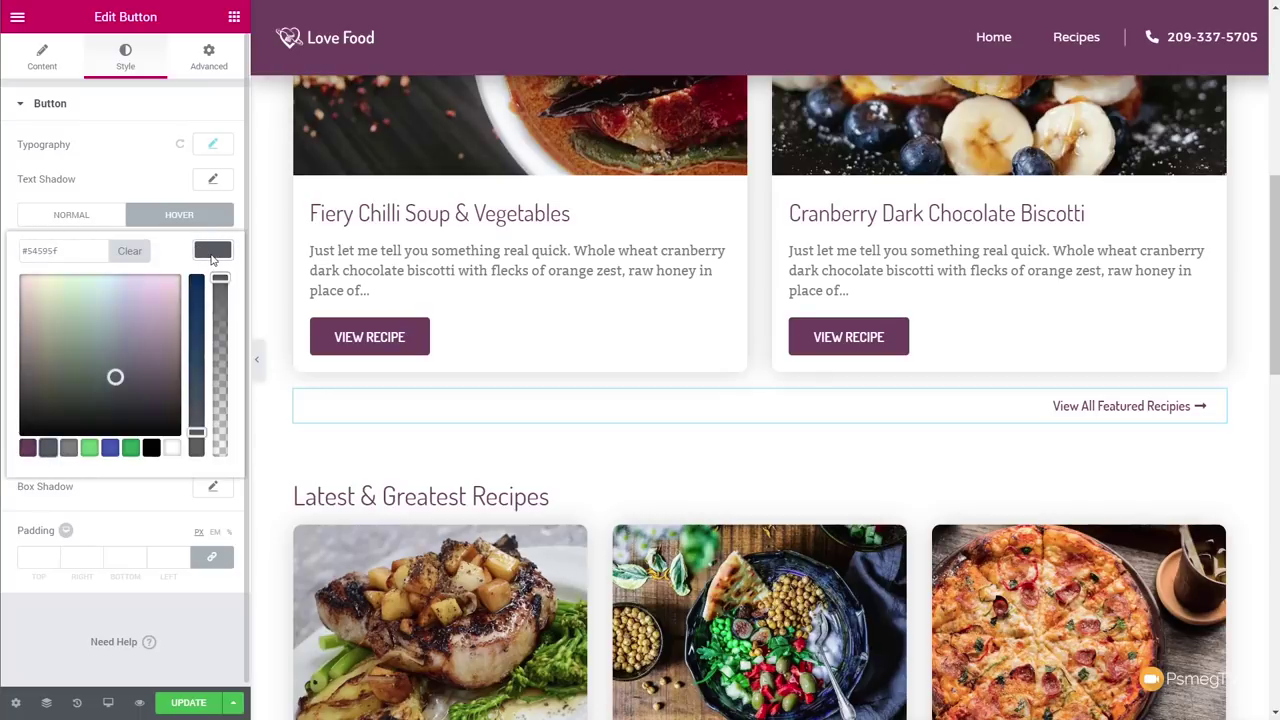
click(211, 255)
click(109, 341)
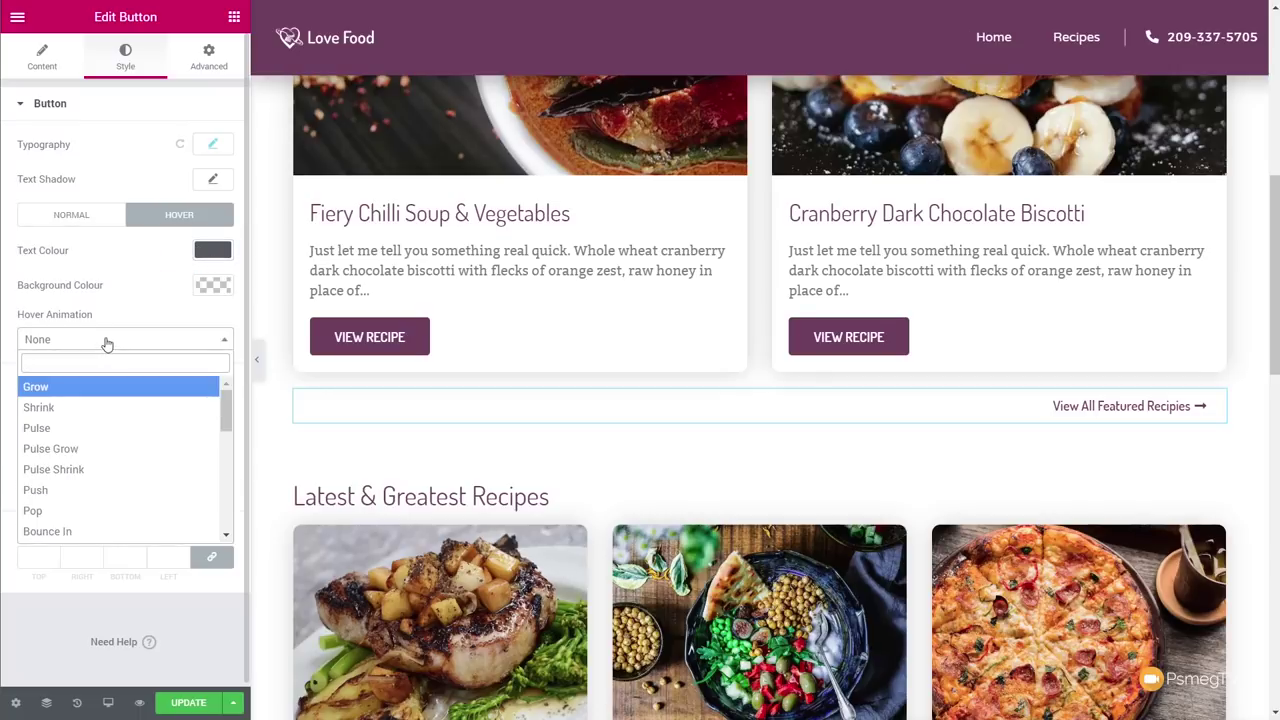
click(36, 387)
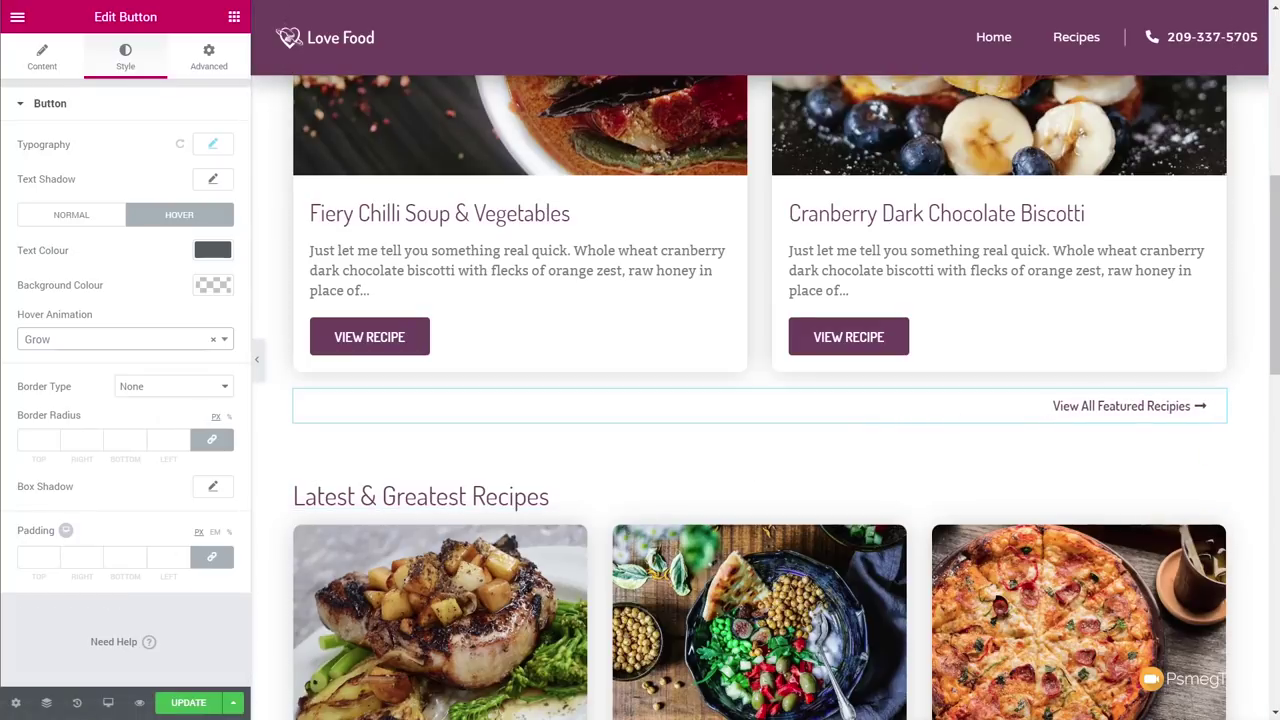
Duplicate the "View All Featured Recipies" button and move the copy below the latest recipes listing.
right_click(1217, 407)
click(1197, 442)
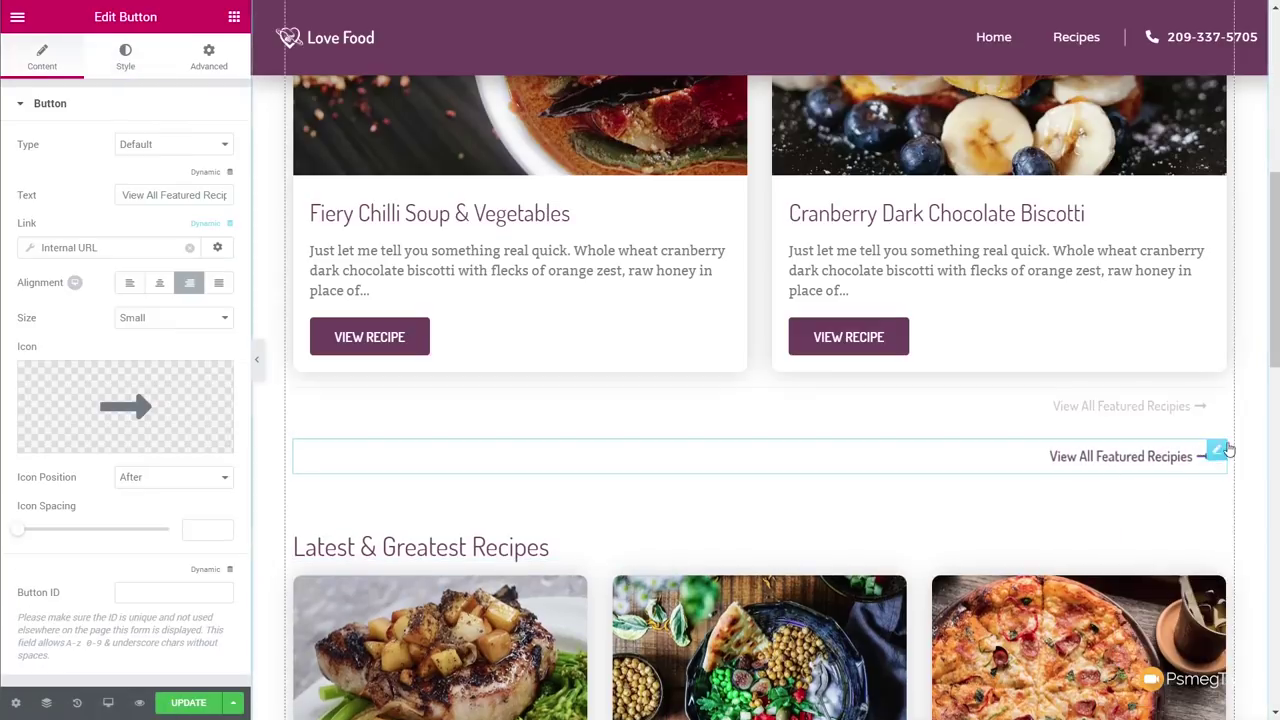
drag(1220, 457, 1089, 517)
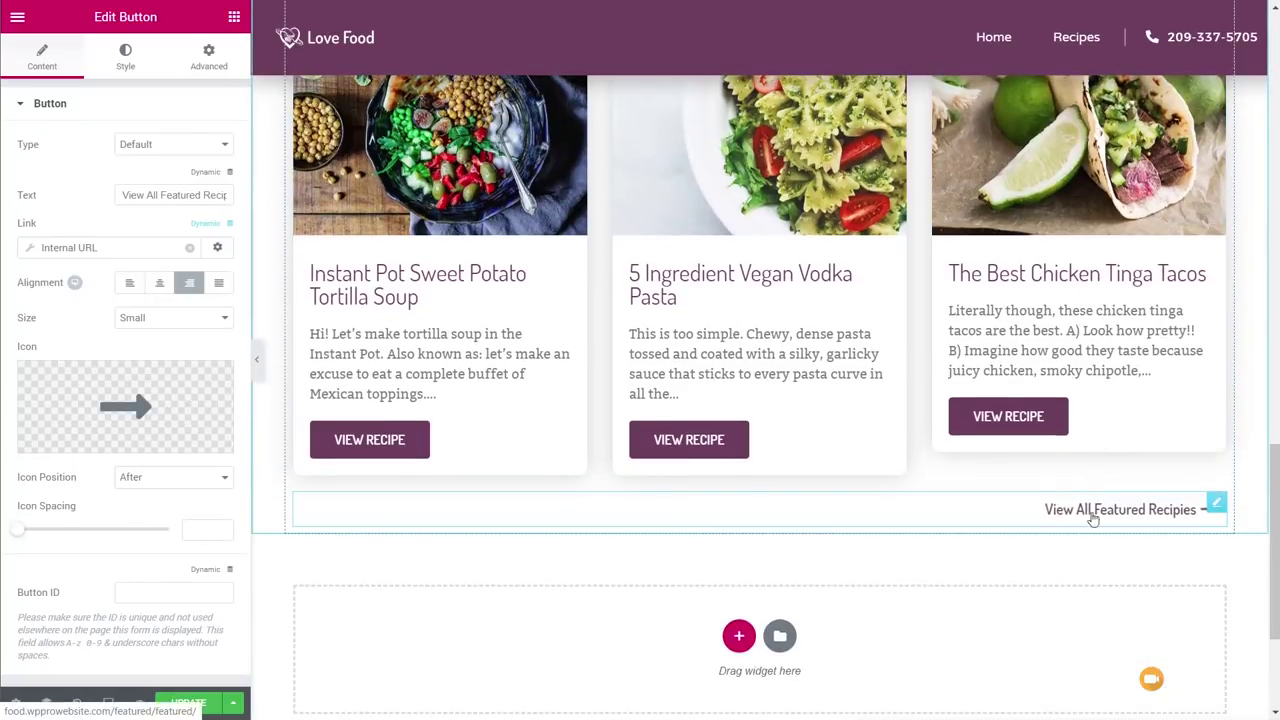
Change the text of the button below the latest recipes listing to "View More Recipies".
click(1177, 523)
click(163, 197)
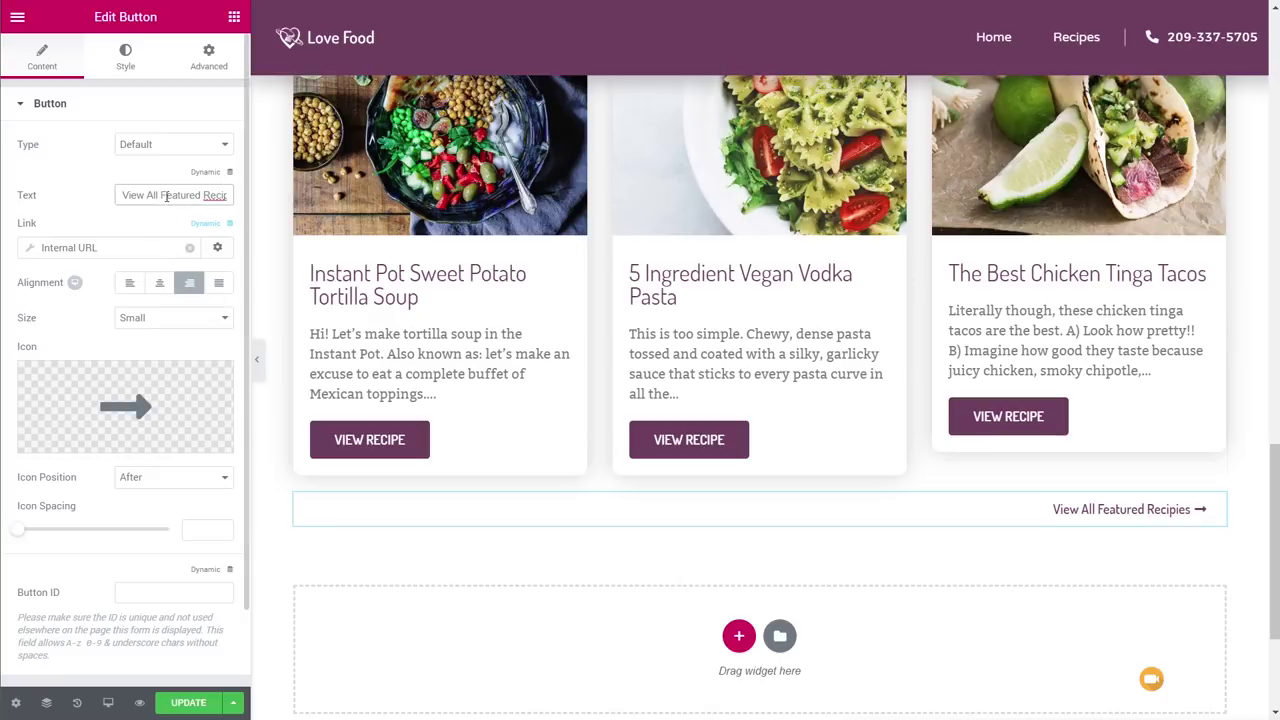
double_click(168, 196)
drag(150, 196, 146, 196)
text(More)
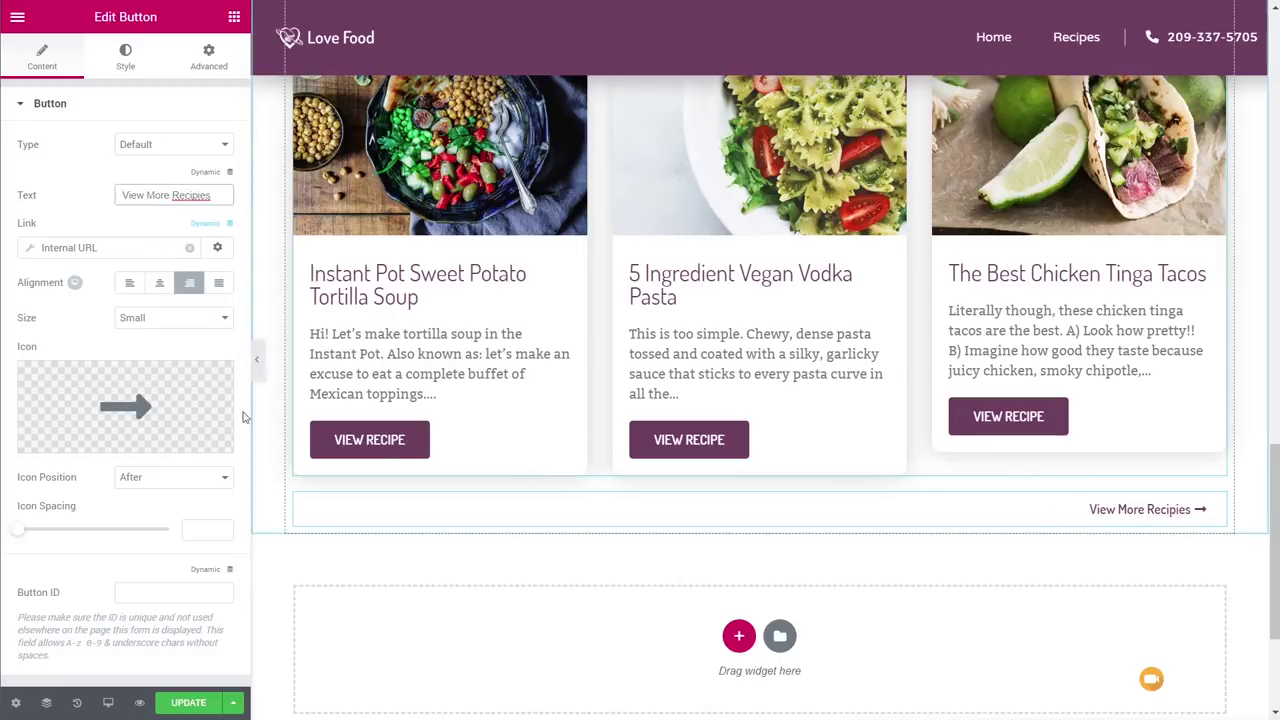
Remove the dynamic Internal URL from the "View More Recipies" button and set its link to /recipe/.
click(85, 277)
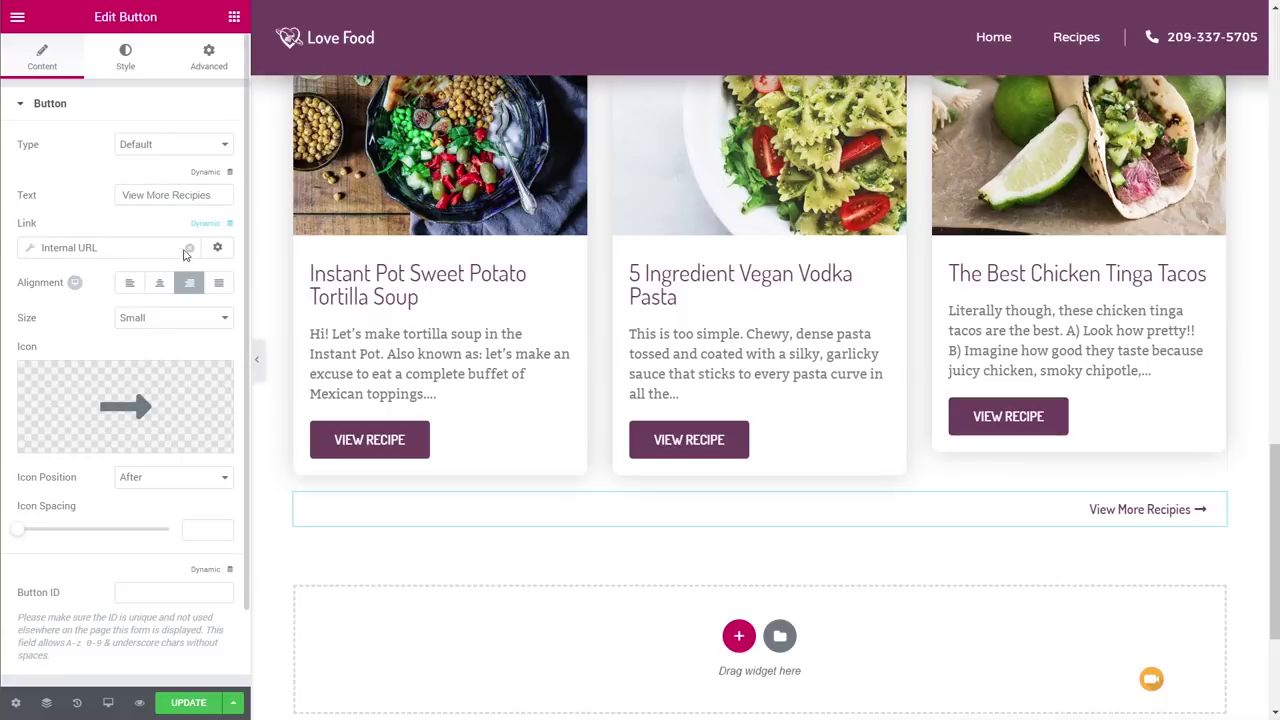
click(190, 249)
click(50, 258)
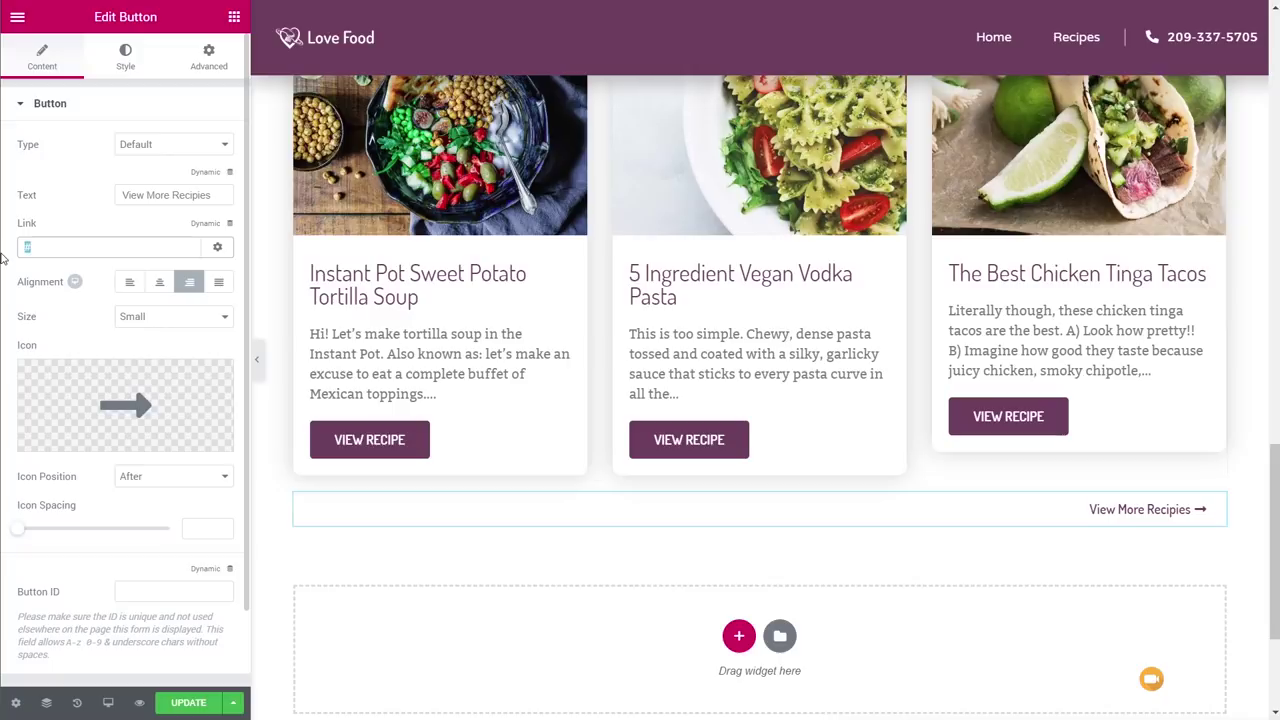
text(/recipe)
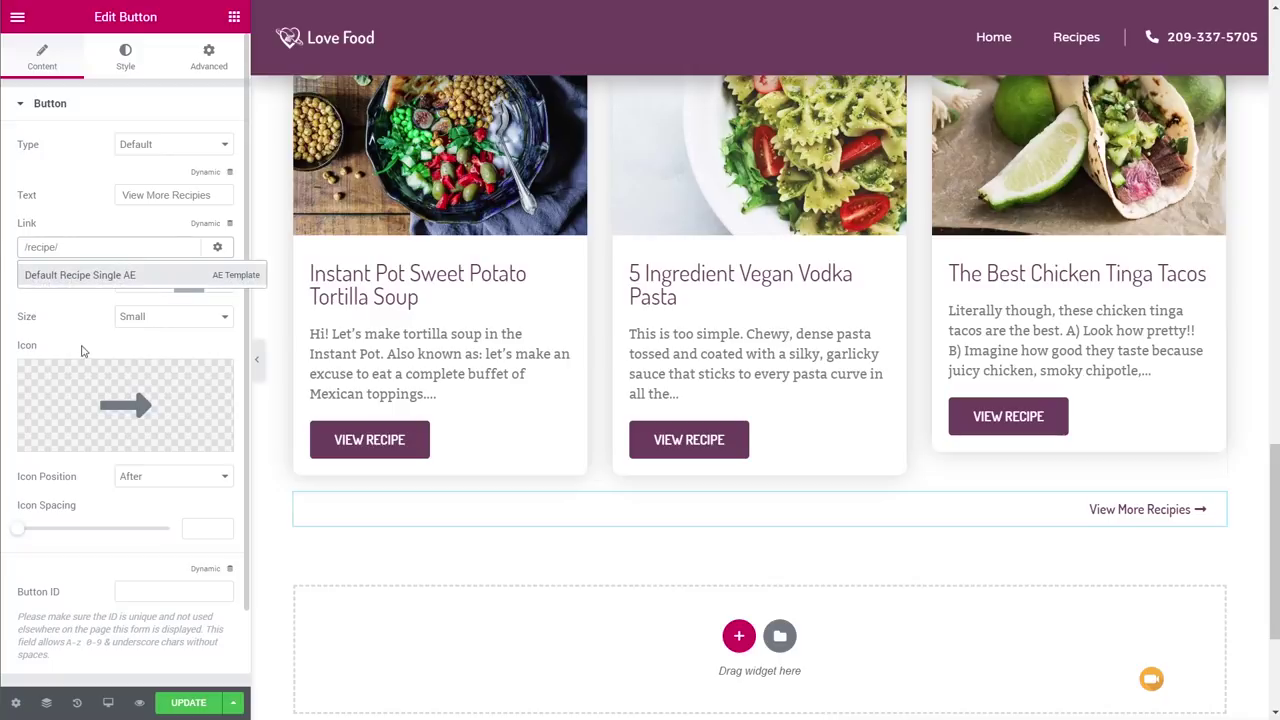
text(/)
click(98, 342)
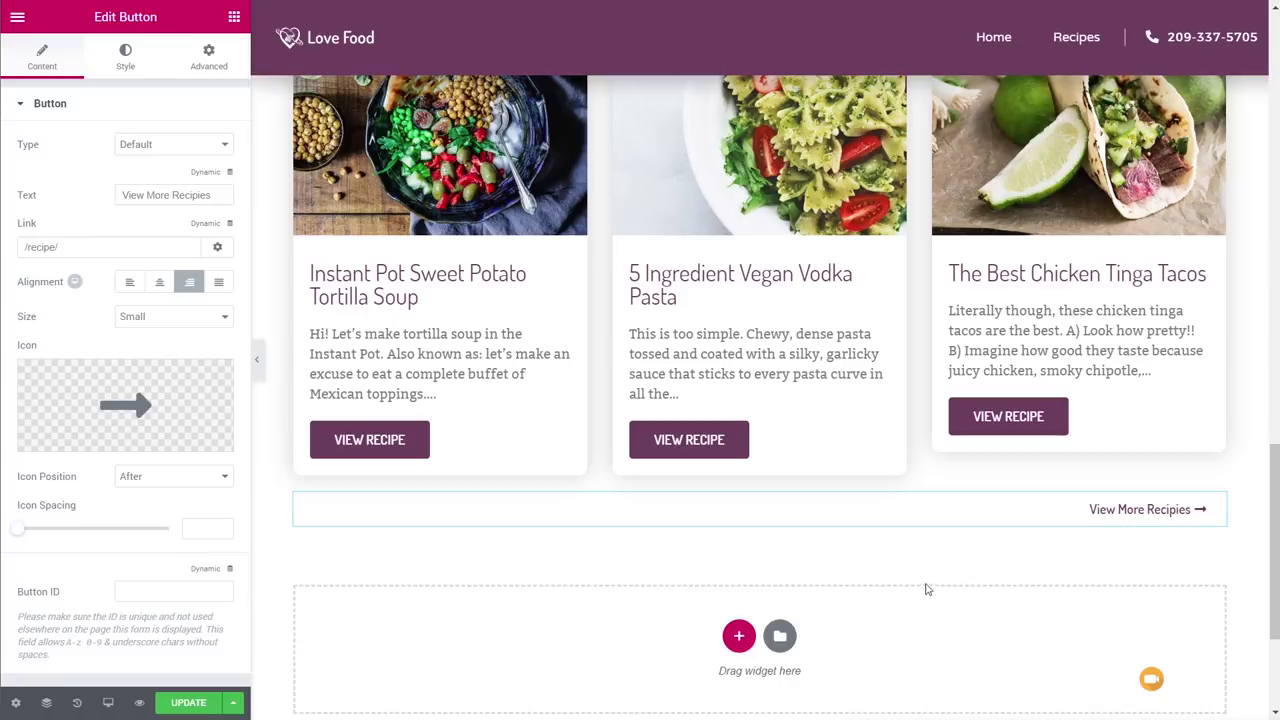
Save the homepage changes and deselect the "View More Recipies" button.
key(ctrl+s)
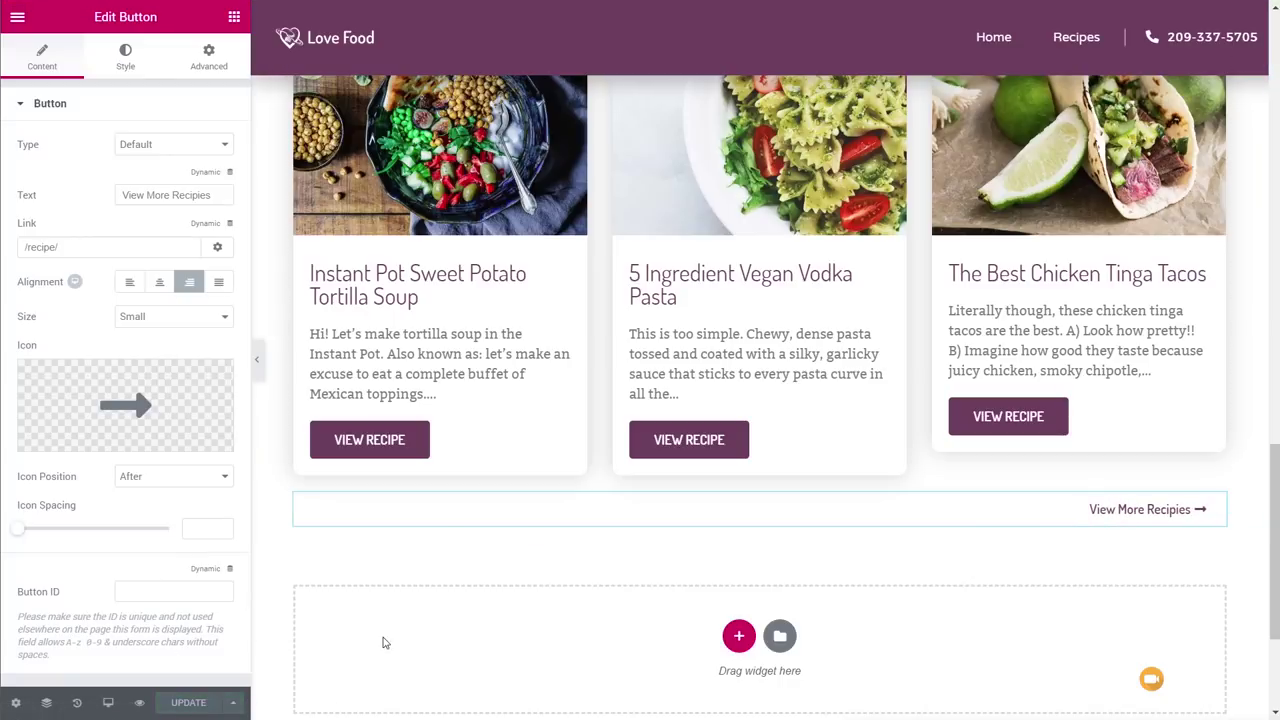
scroll(437, 567, down, 3)
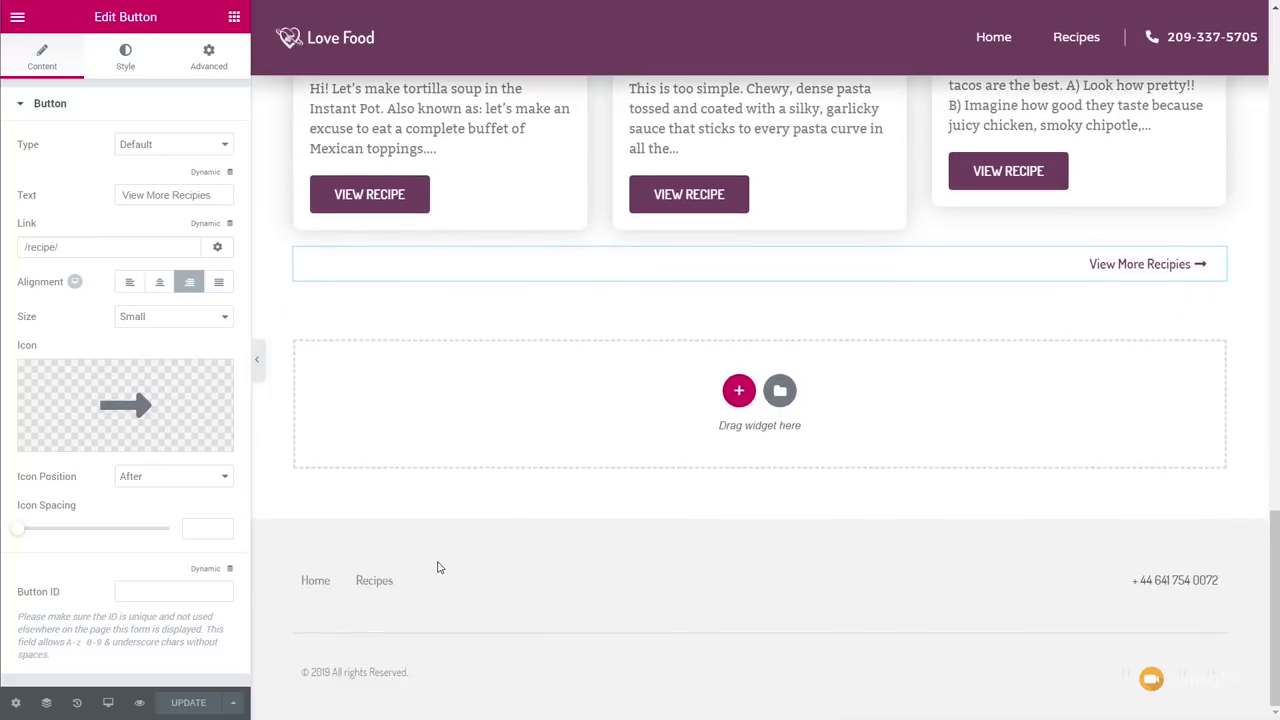
scroll(628, 660, up, 2)
click(628, 660)
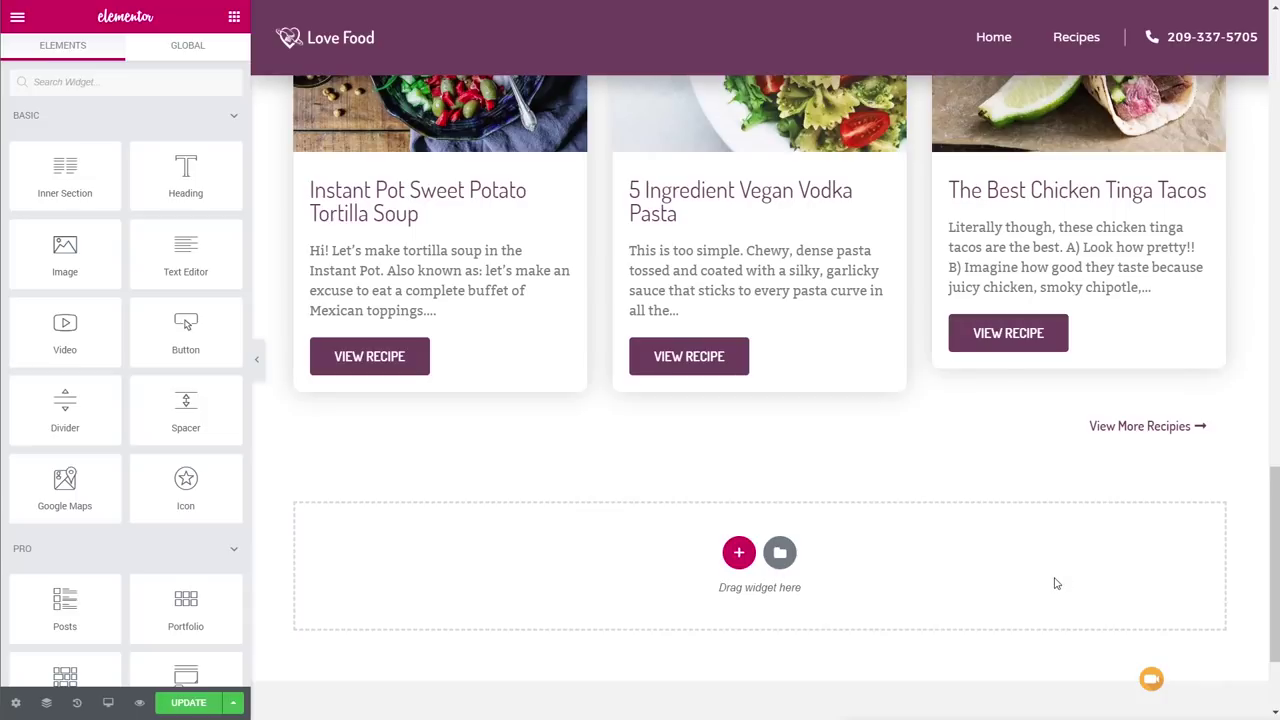
Duplicate the "Featured Recipes" heading and move the copy below the "View More Recipies" button.
scroll(1030, 450, up, 20)
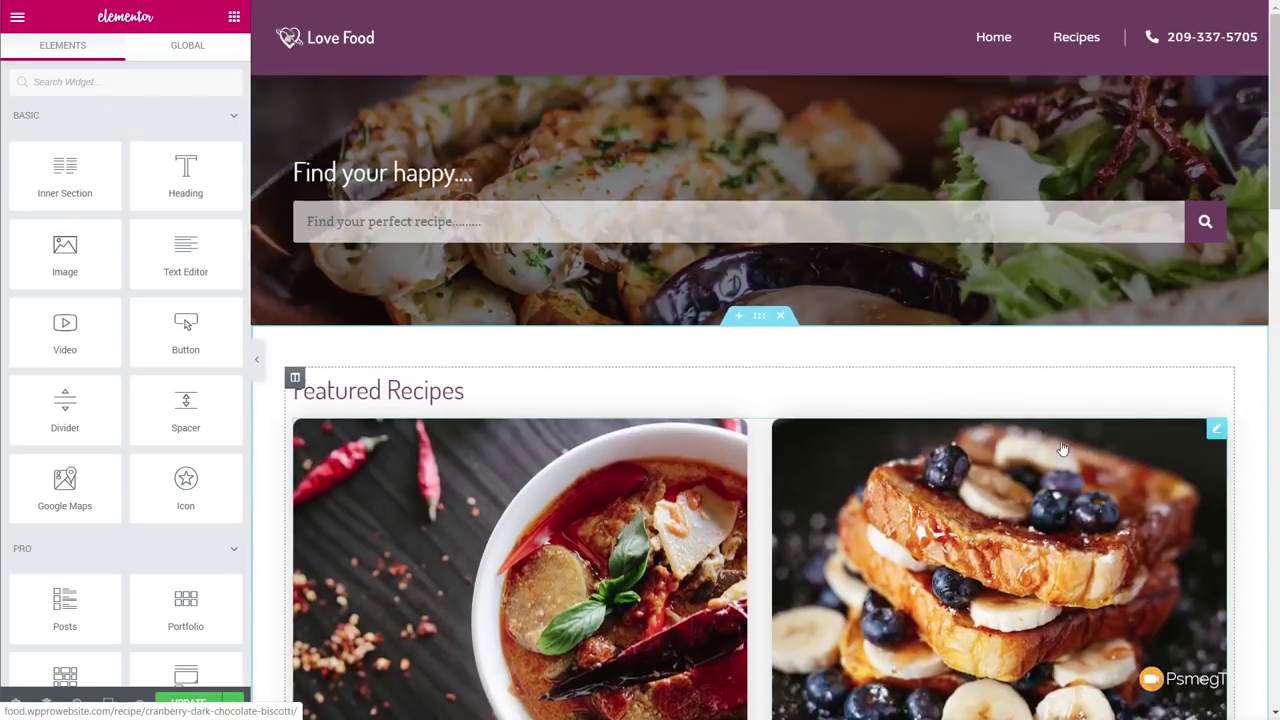
right_click(1219, 390)
click(1199, 424)
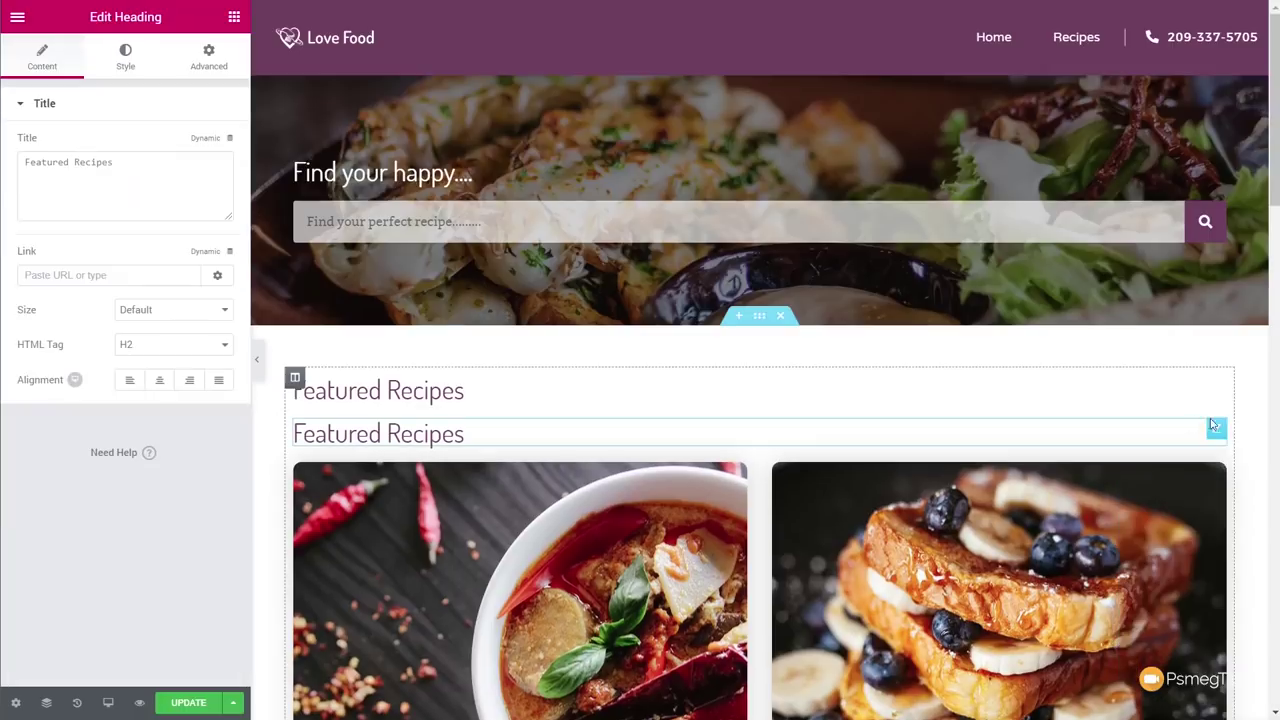
drag(1216, 428, 594, 274)
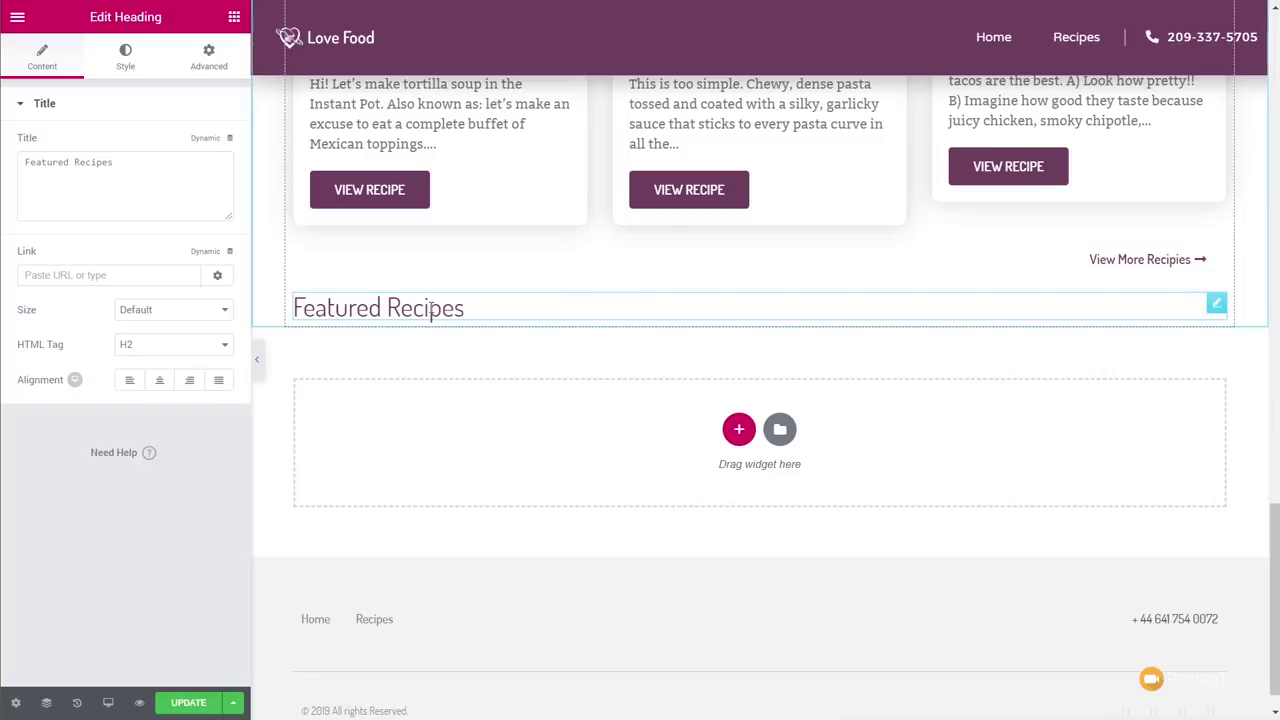
Change the copied heading to "More Great Recipes" and add a two-column inner section directly below it.
click(465, 310)
drag(382, 307, 294, 307)
text(More Great)
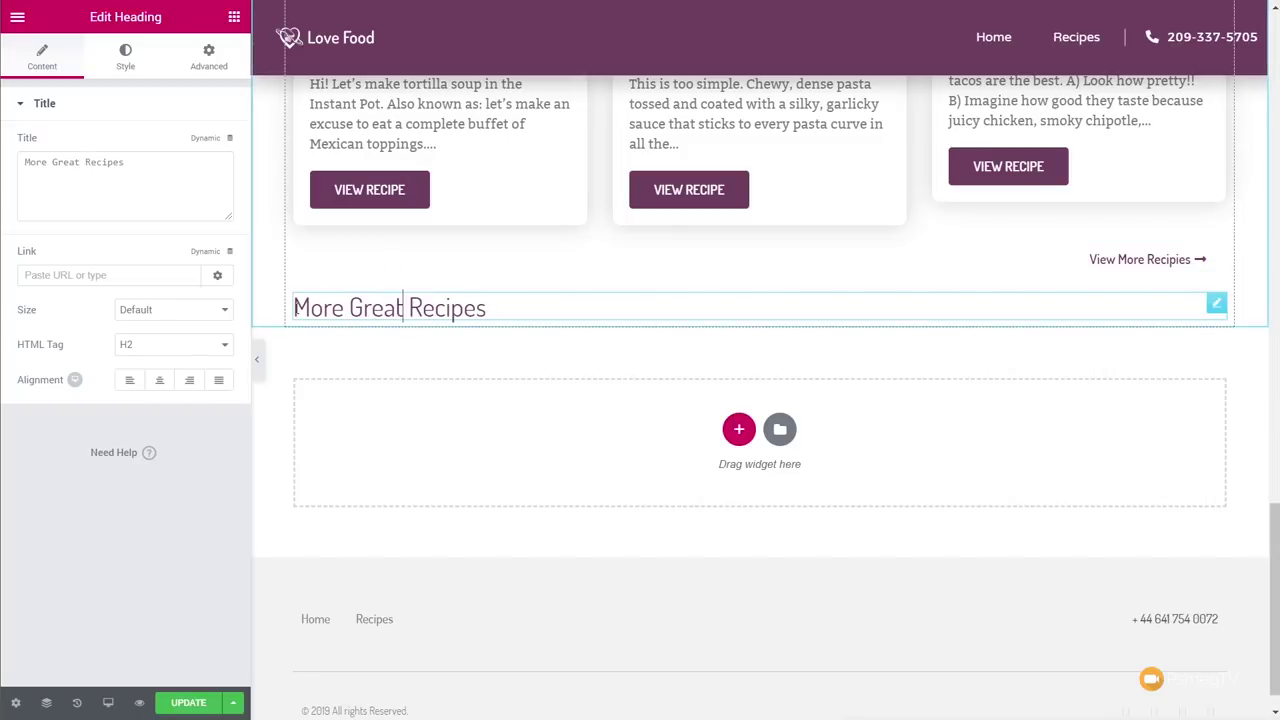
click(234, 17)
drag(60, 170, 523, 316)
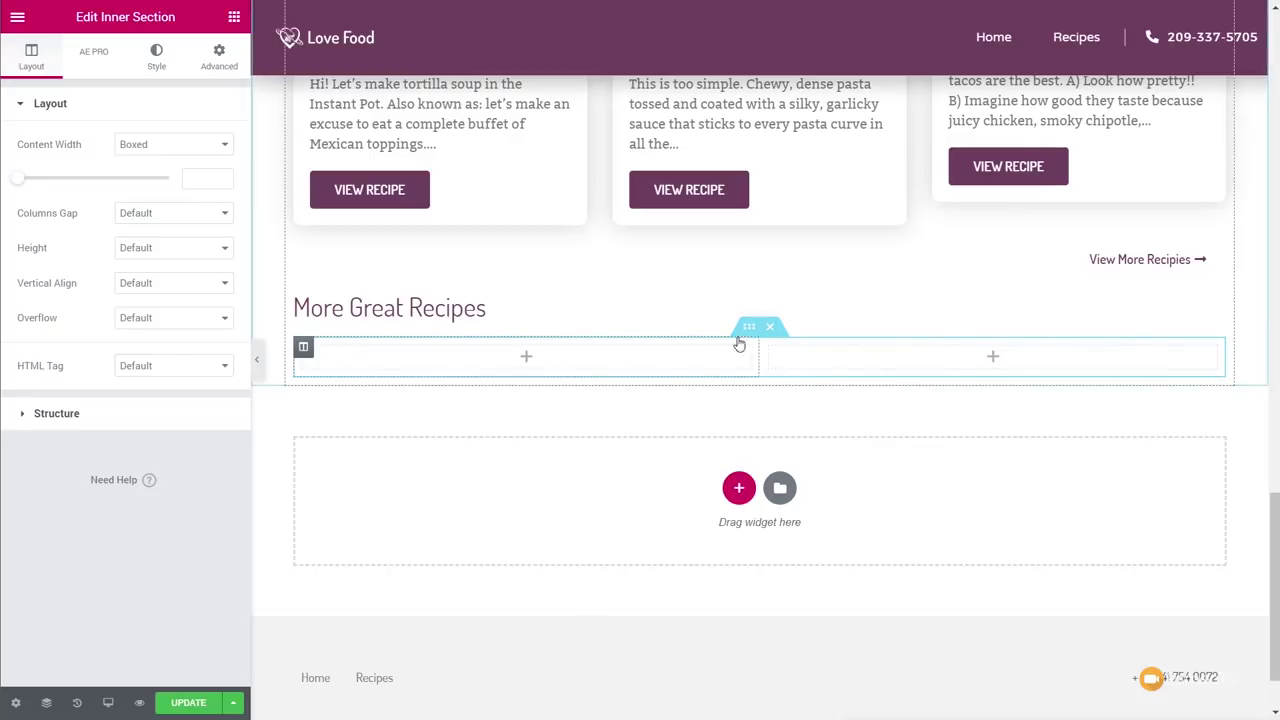
Add a Call to Action widget to the inner section's first column and set its image position to left.
click(234, 17)
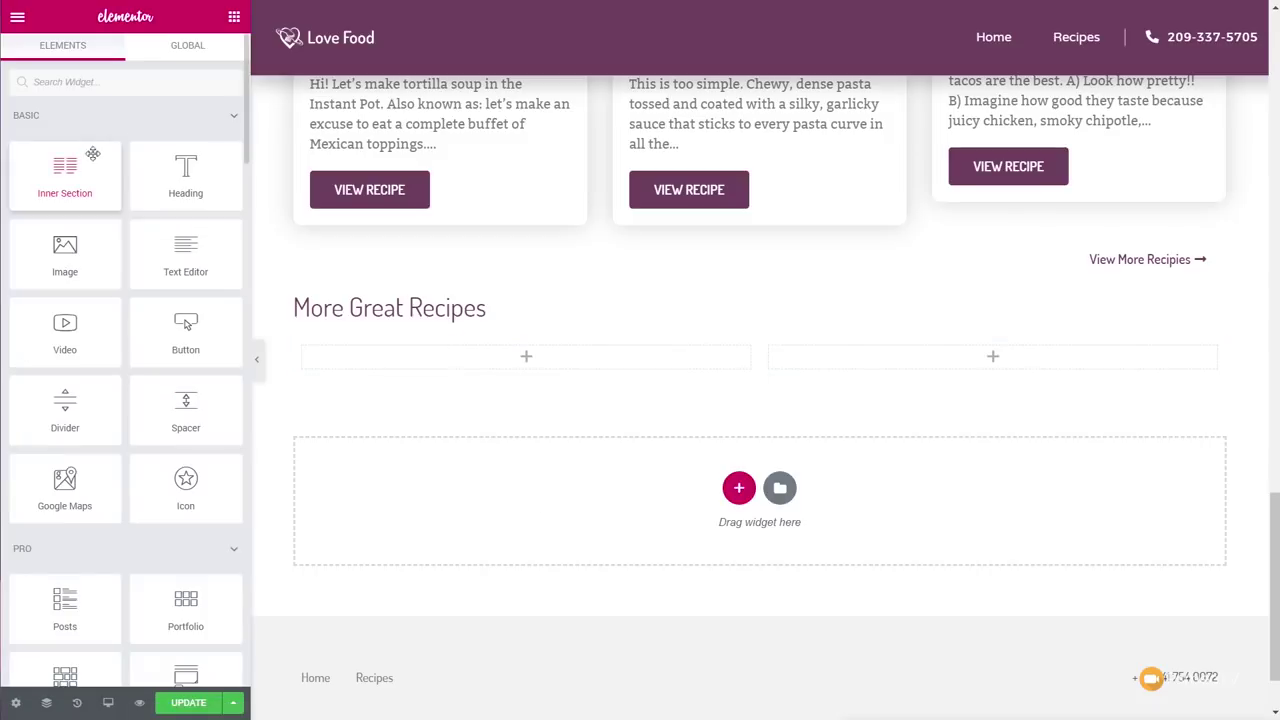
text(cli)
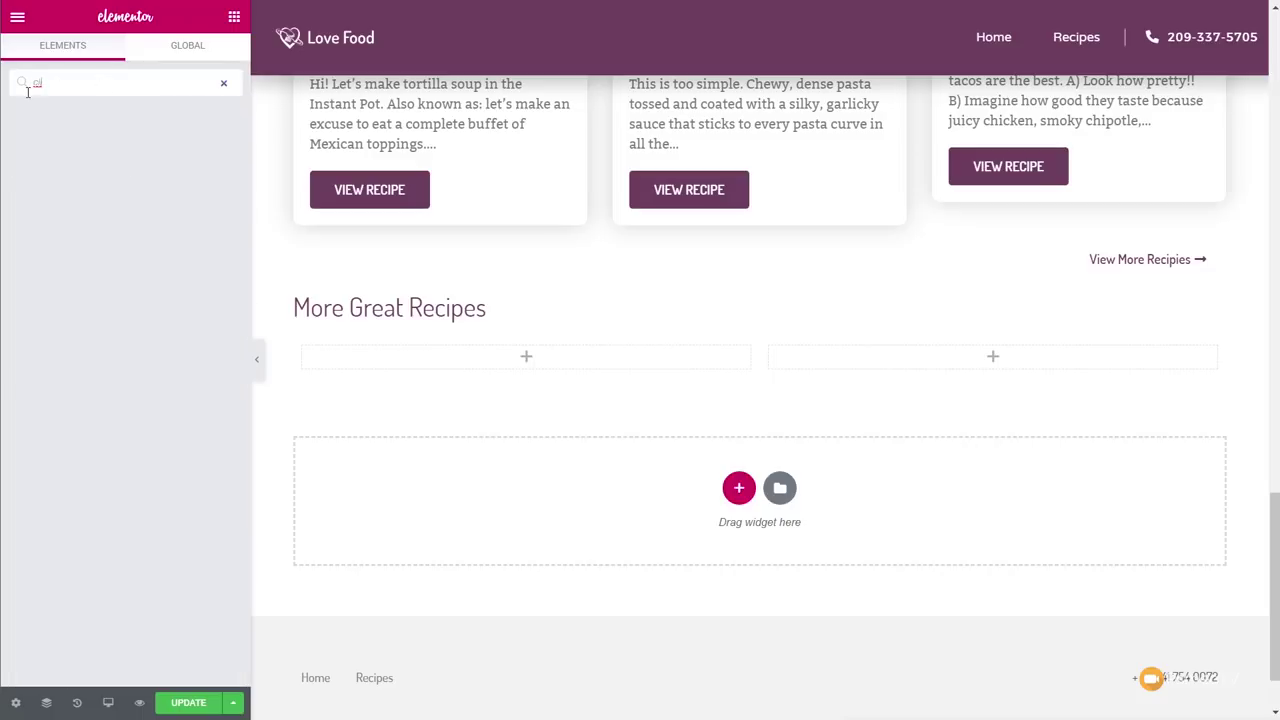
key(BackSpace)
key(BackSpace)
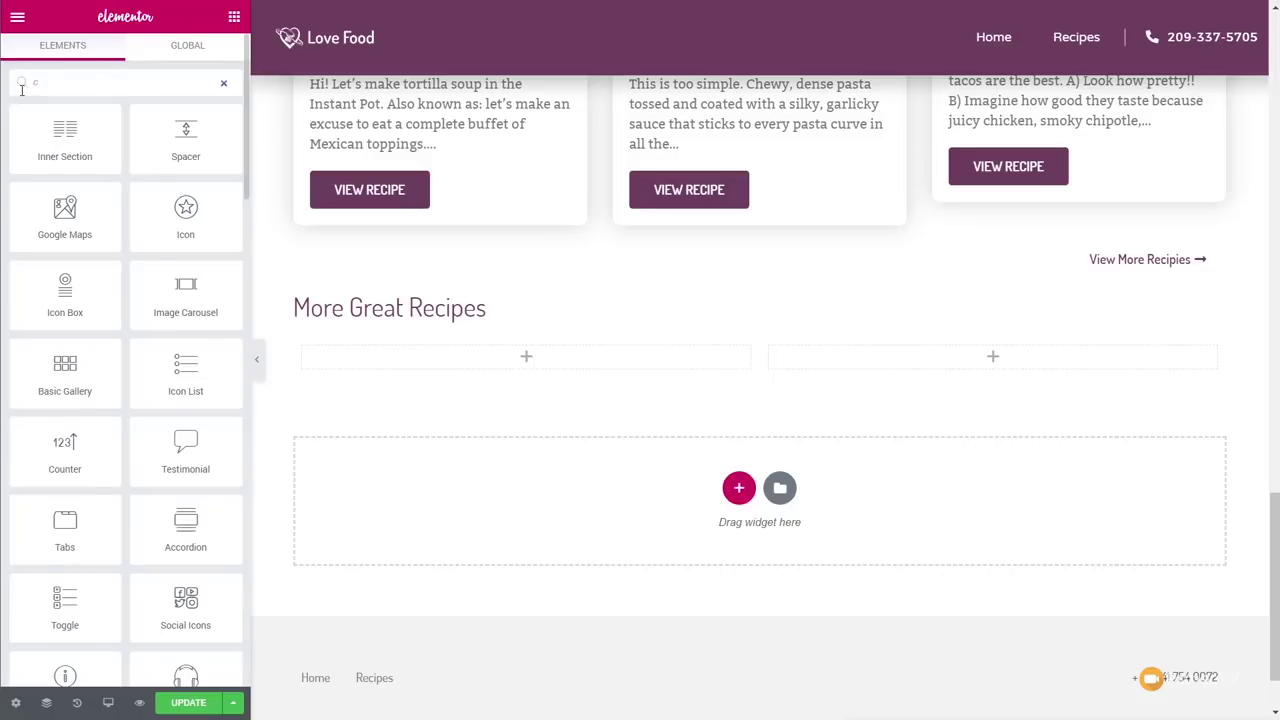
text(all)
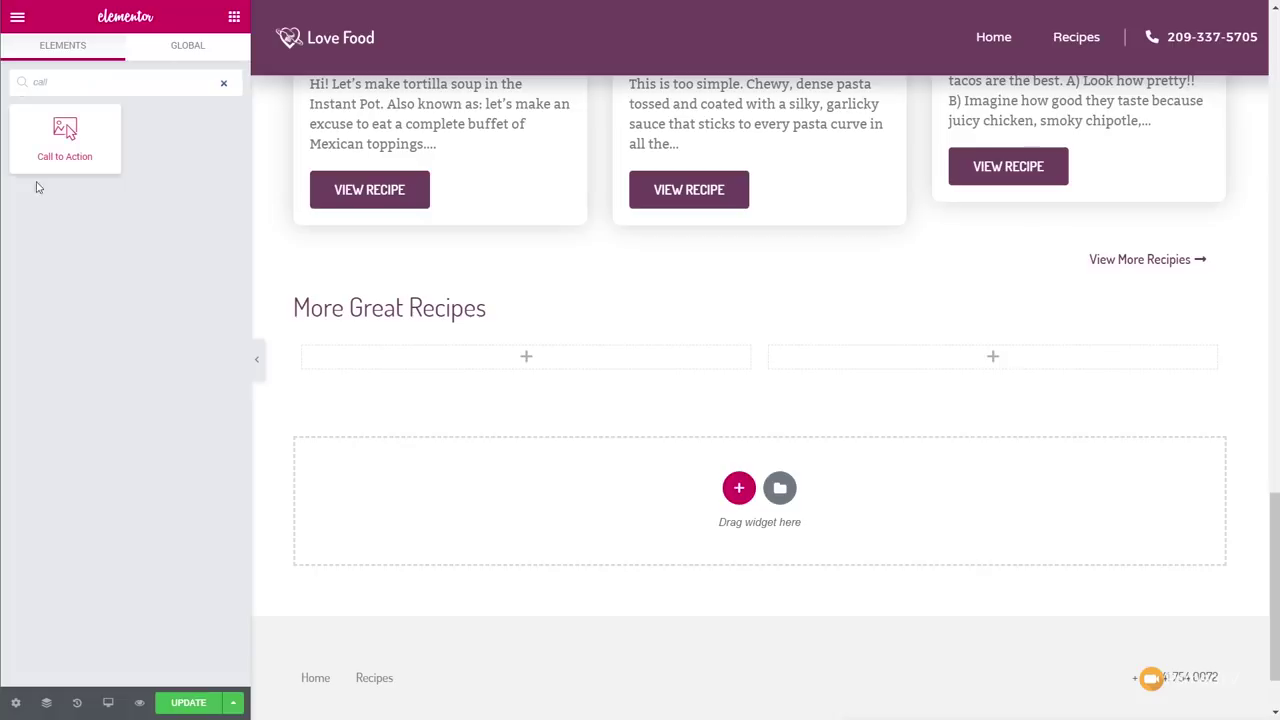
drag(65, 138, 490, 371)
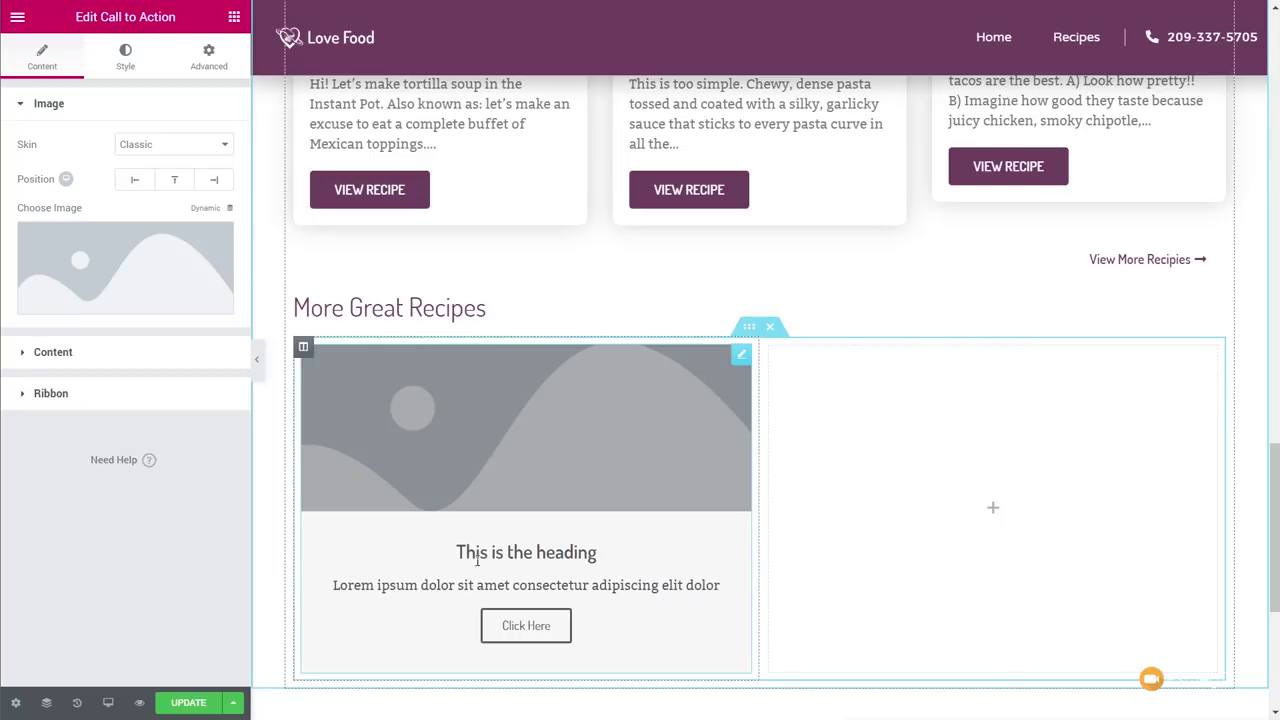
click(128, 183)
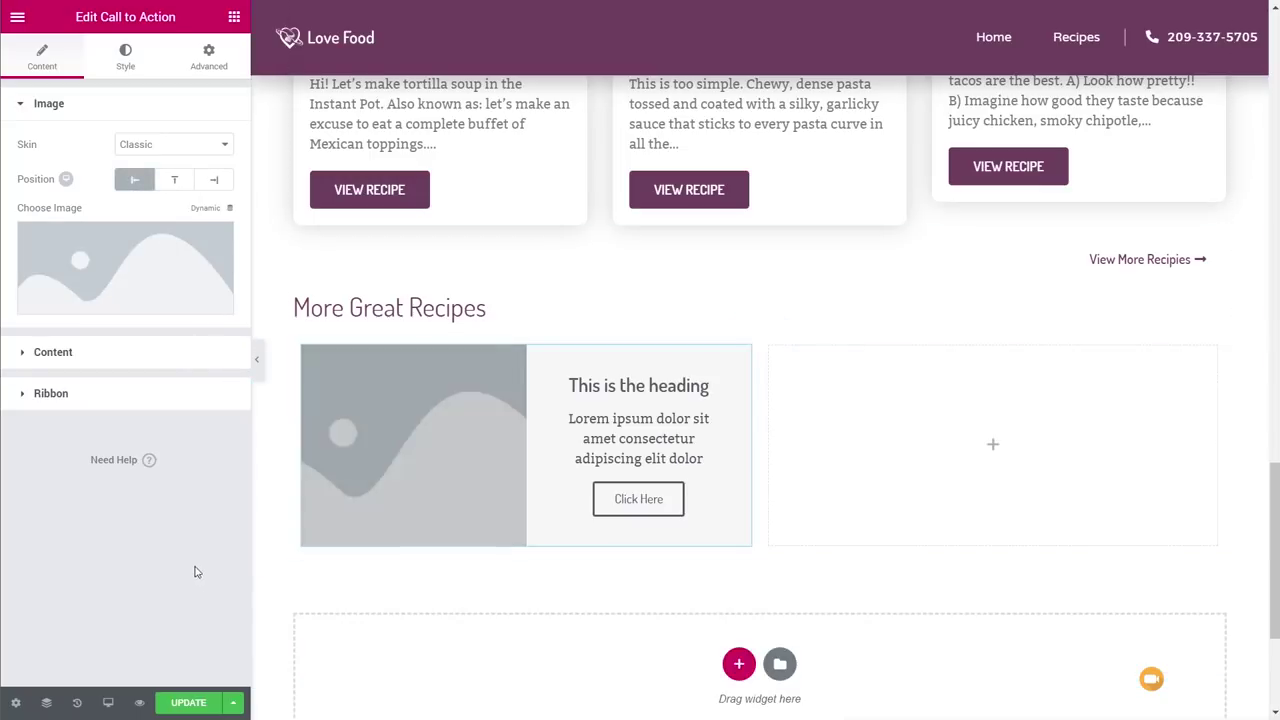
click(160, 146)
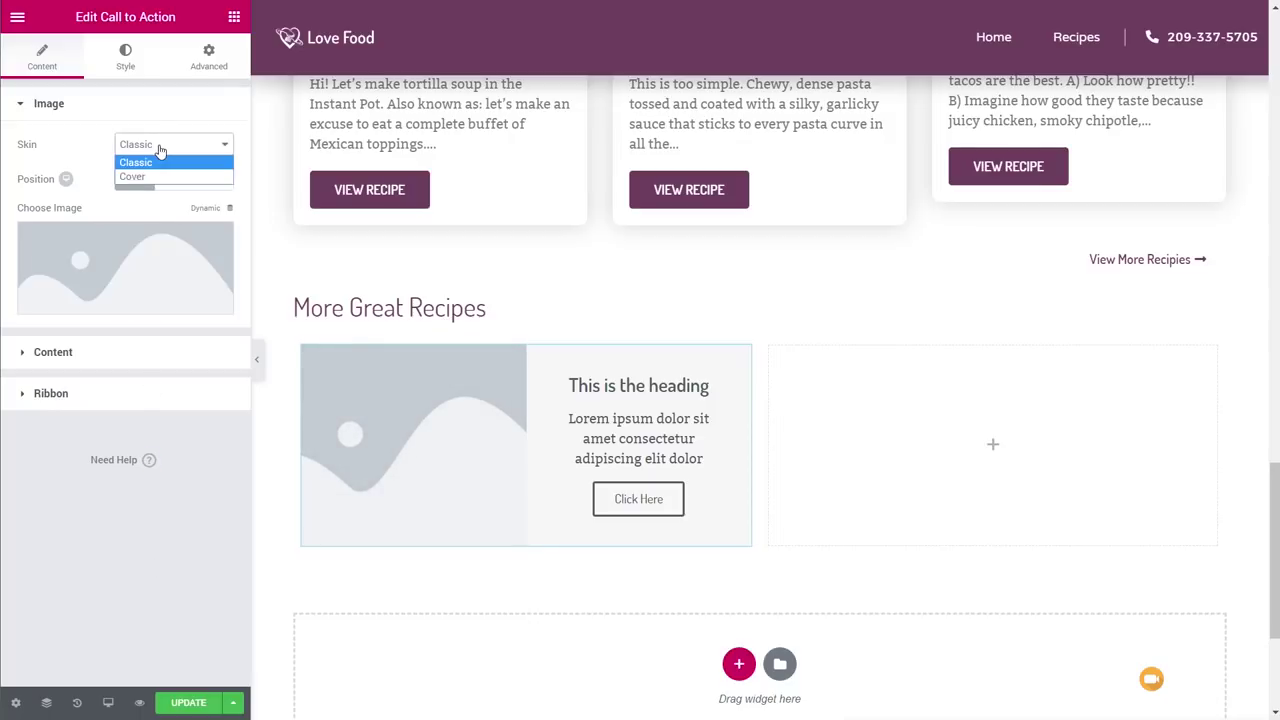
click(135, 176)
click(183, 148)
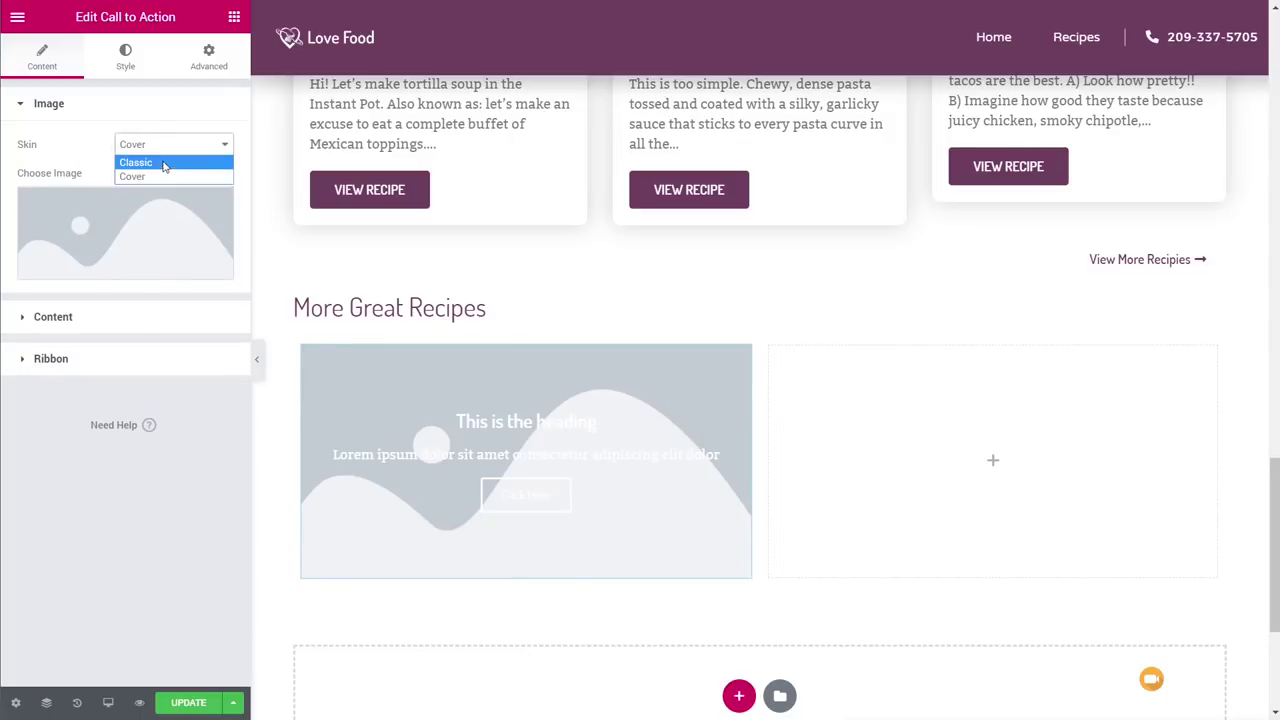
click(165, 164)
Set the call to action's image to the French toast photo with blueberries and bananas from the media library.
click(110, 256)
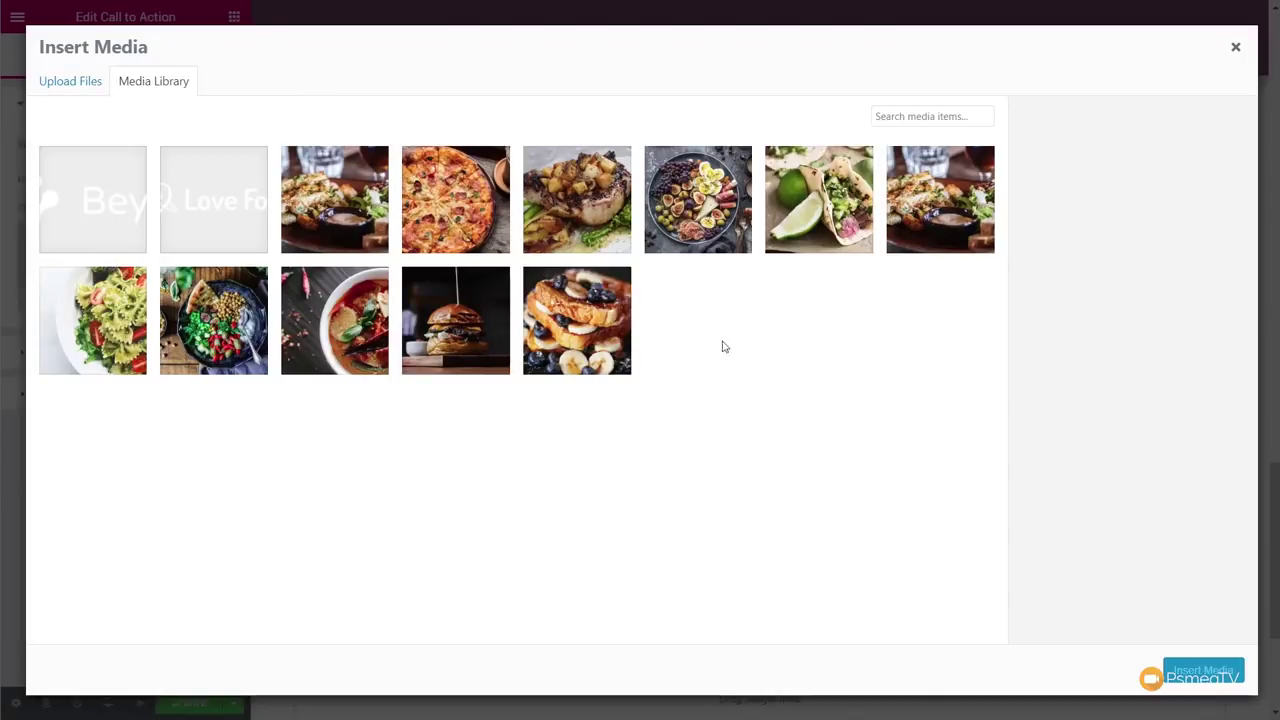
click(554, 339)
click(1205, 672)
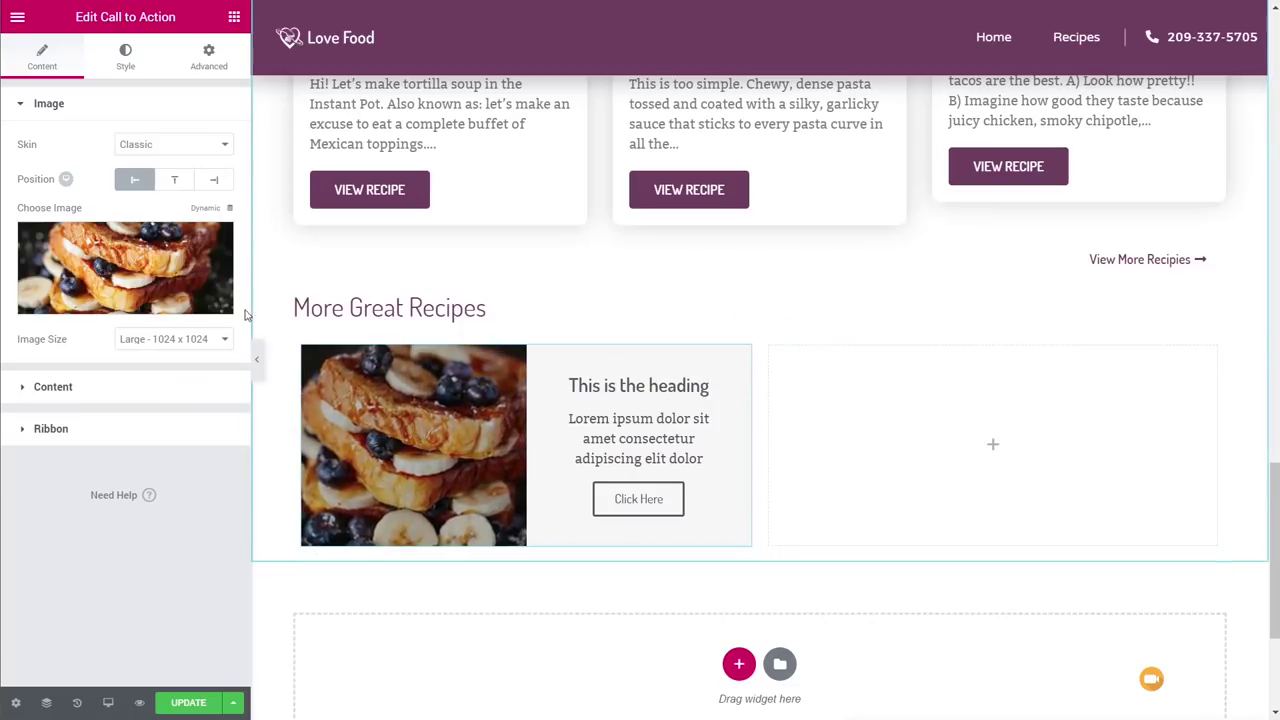
Set the call to action's title to "Our Favourite Recipes" and its description to "A hand picked selection of recipes...".
click(103, 388)
drag(126, 252, 16, 256)
text(Our)
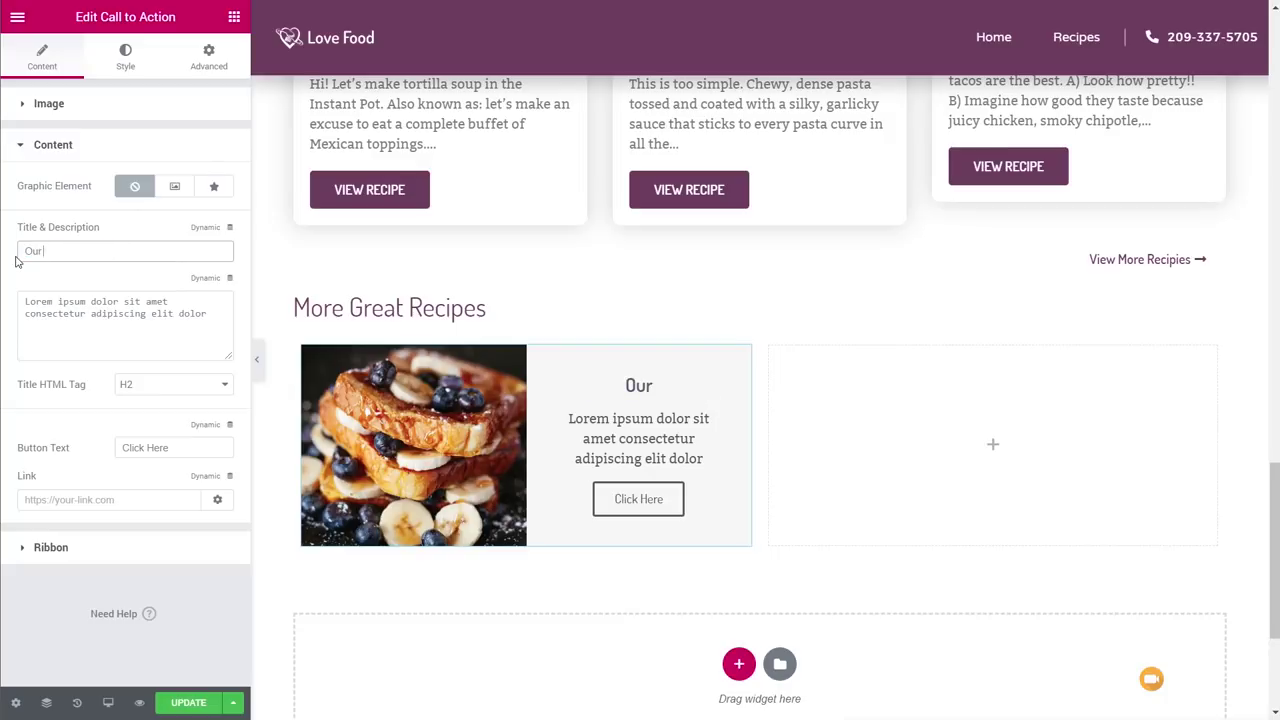
text( Favourite Recipes)
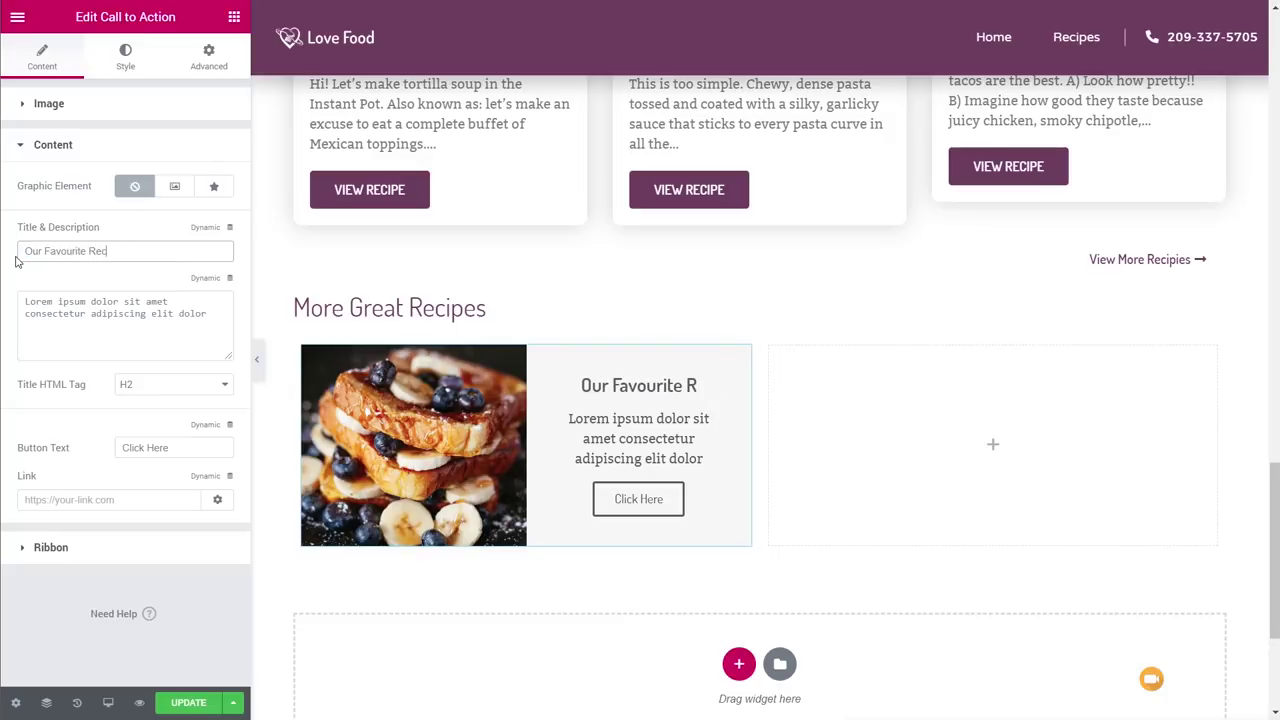
click(140, 343)
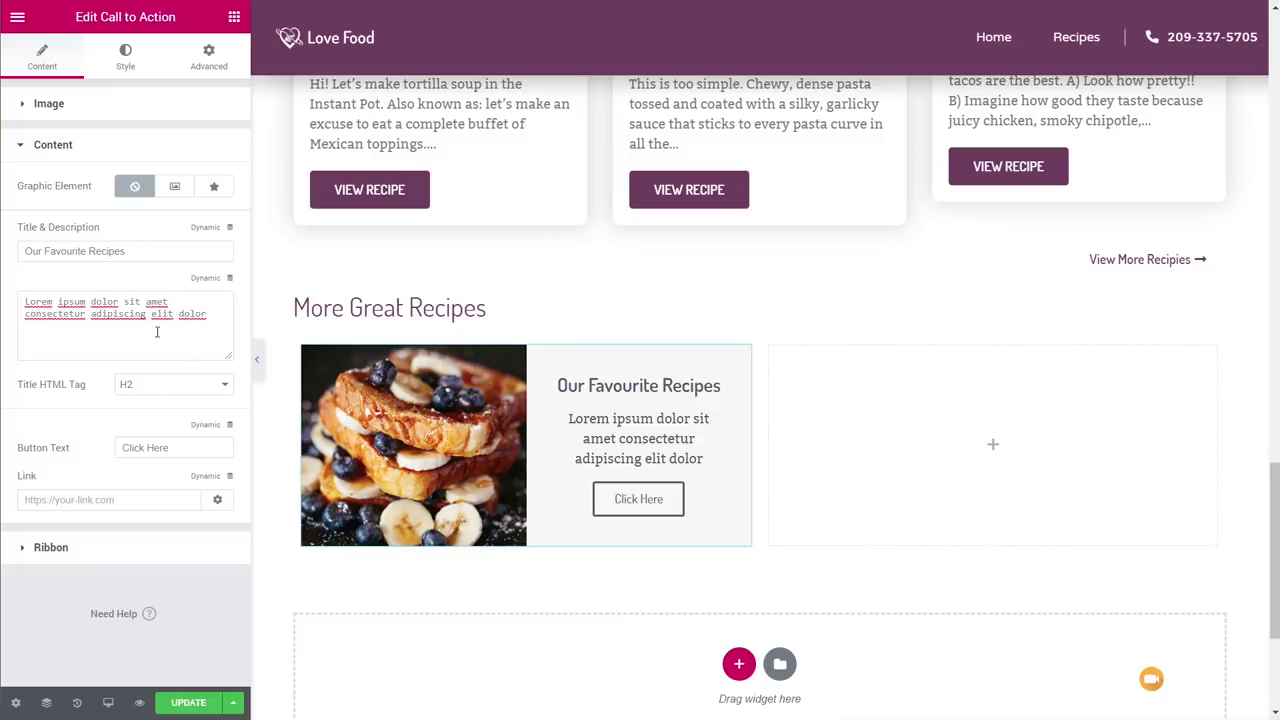
drag(214, 312, 12, 300)
text(A hand picked selection of recipes...)
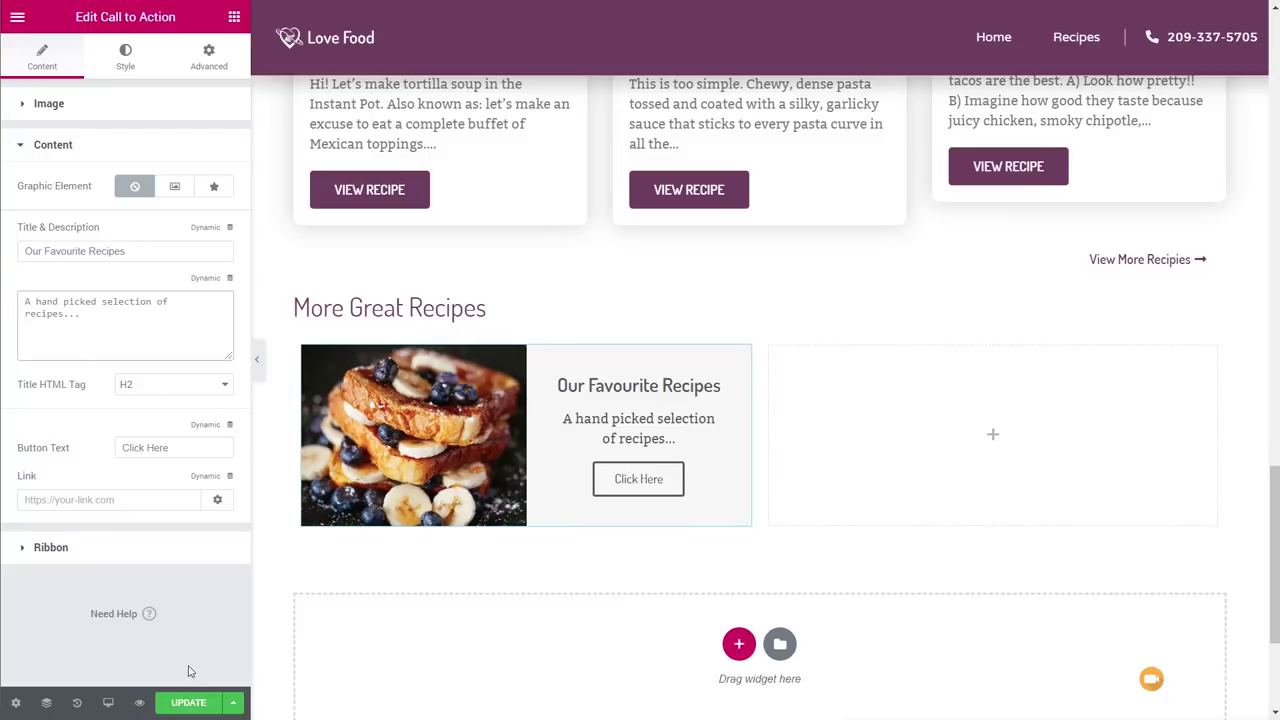
Change the call to action's button text to "Our Faves".
click(185, 453)
drag(185, 453, 110, 455)
text(Our)
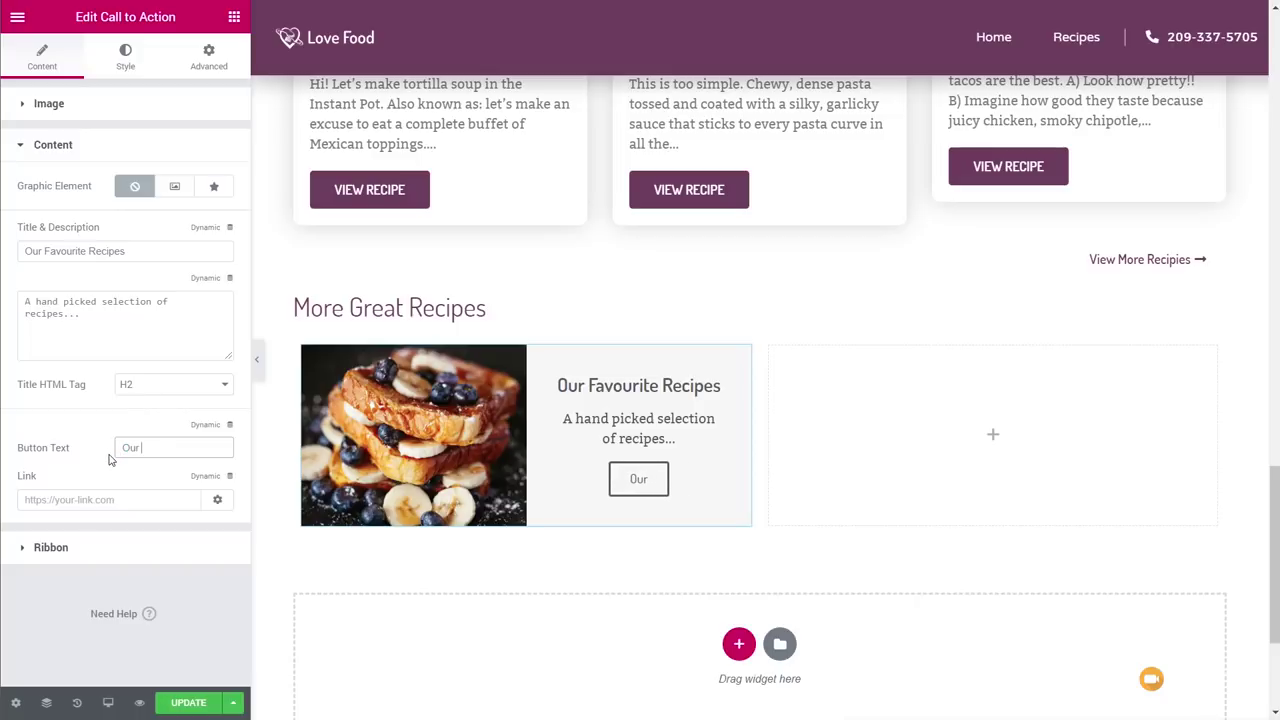
text( Faves)
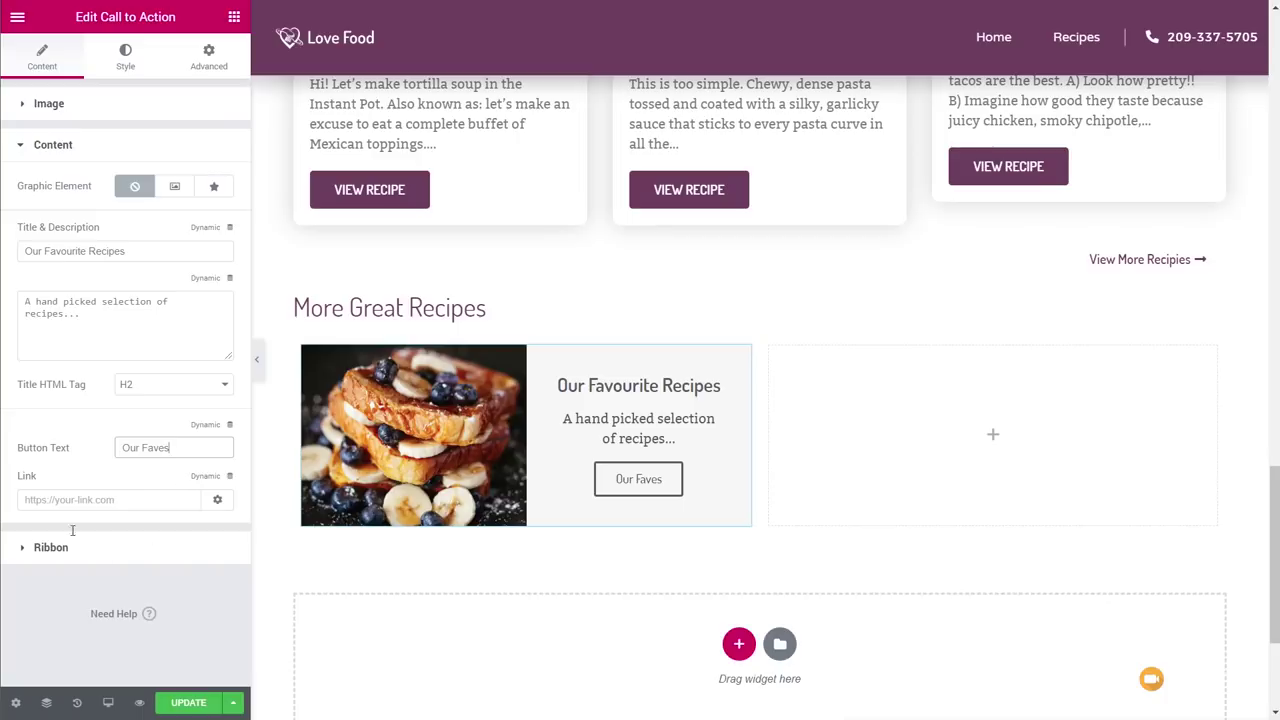
Link the call to action's button to a dynamic Internal URL of type Taxonomy, choosing "Featured: My Favourites".
click(230, 477)
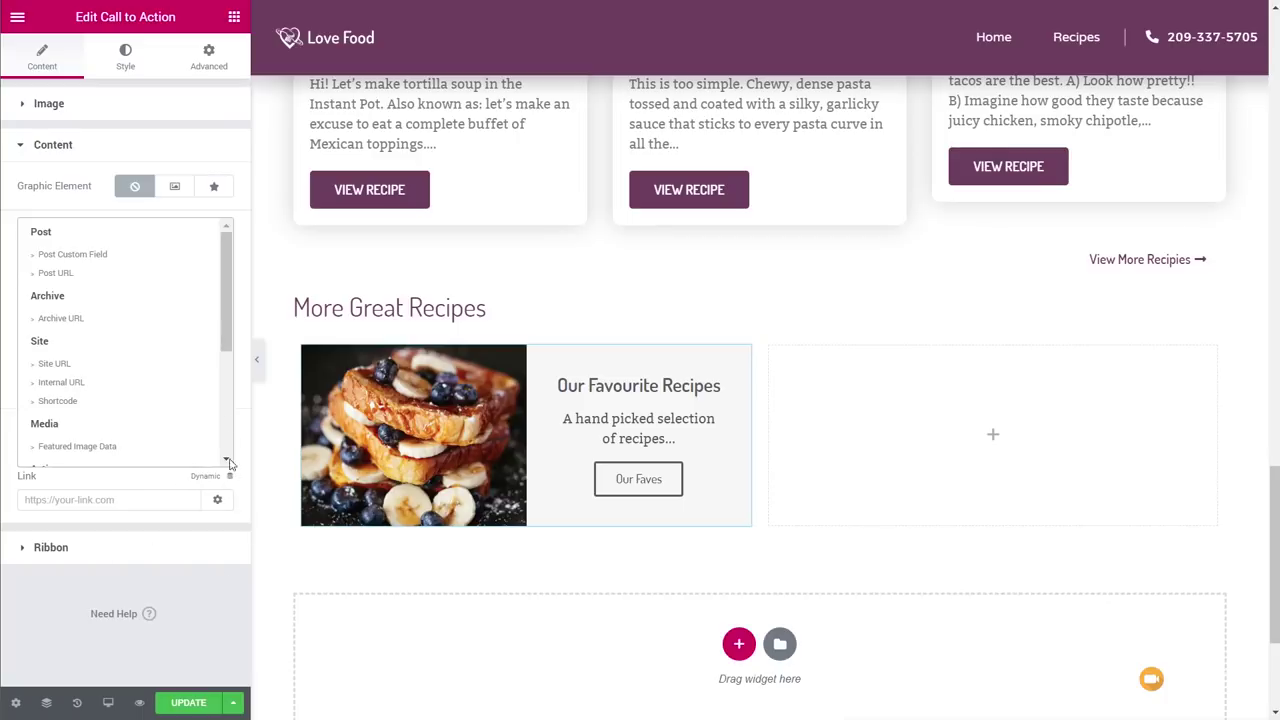
click(88, 384)
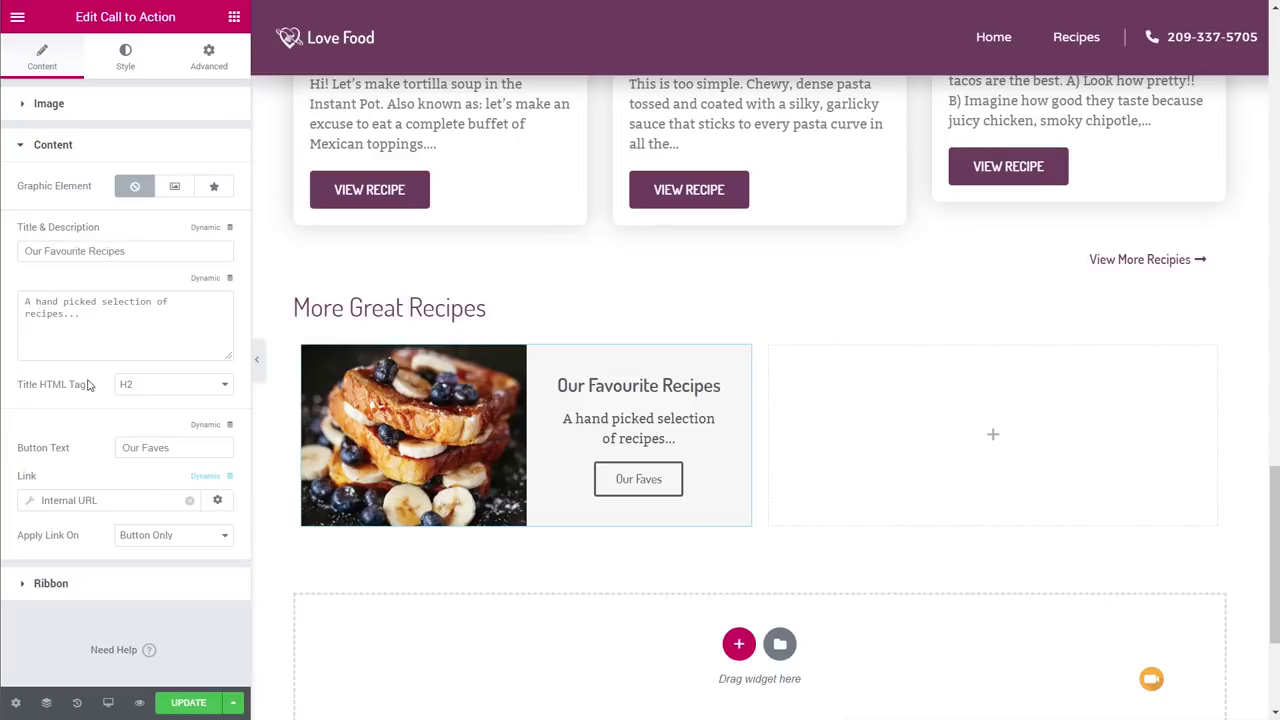
click(31, 502)
click(164, 573)
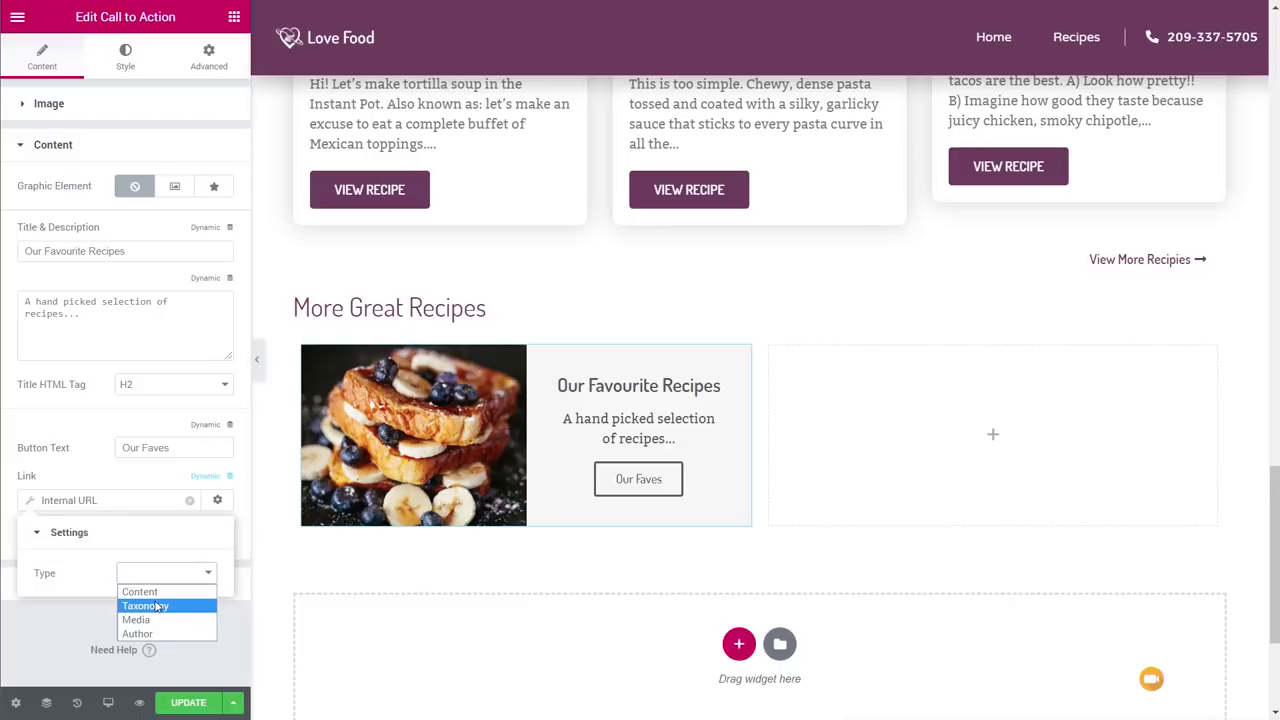
click(157, 606)
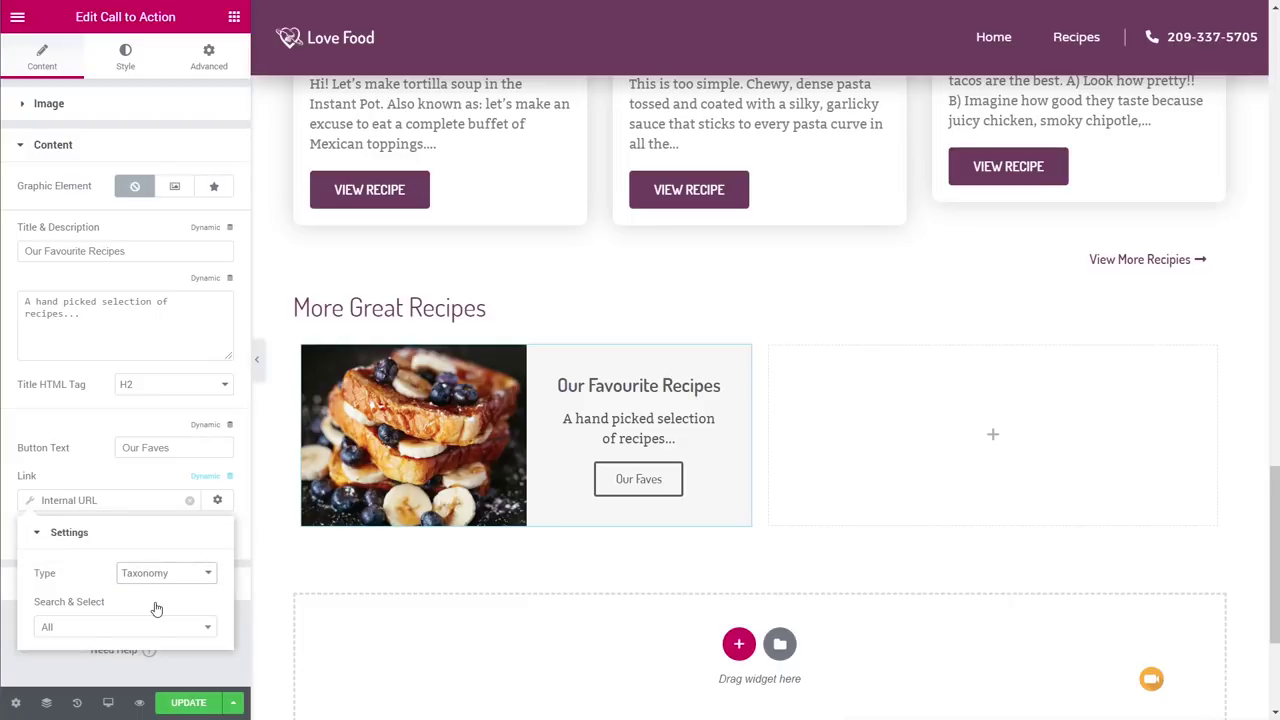
click(110, 627)
text(fav)
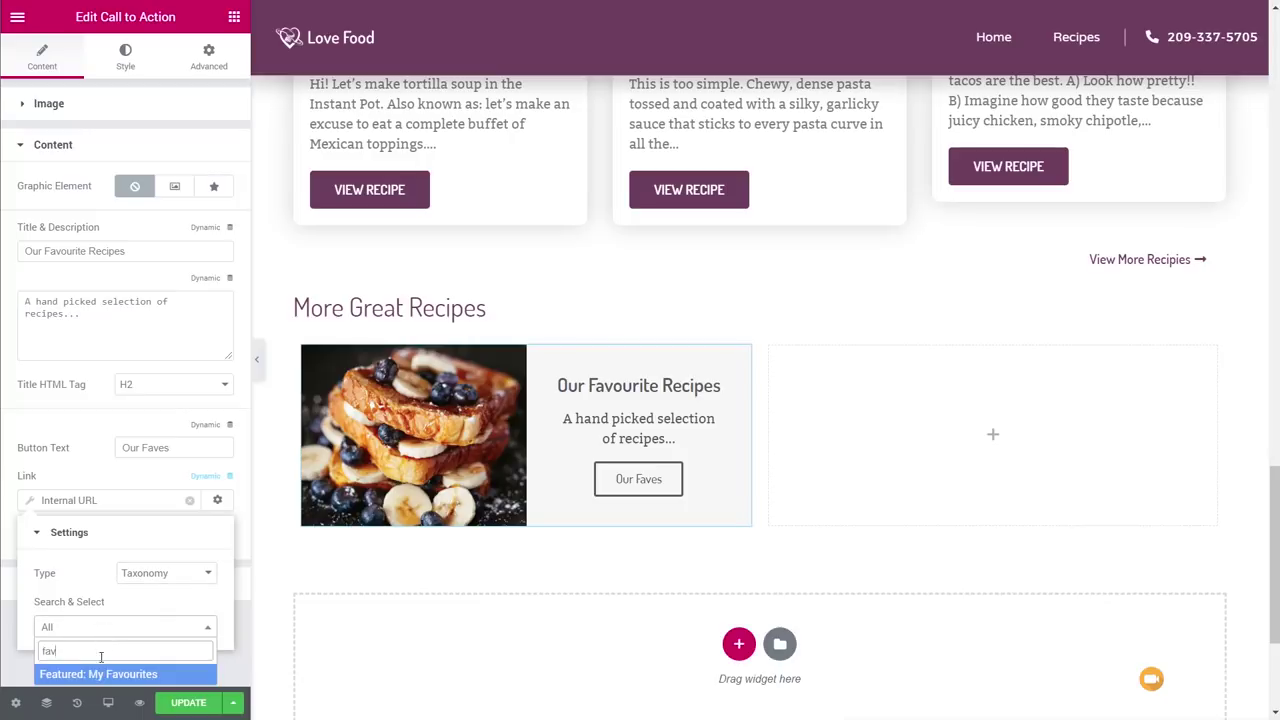
click(100, 677)
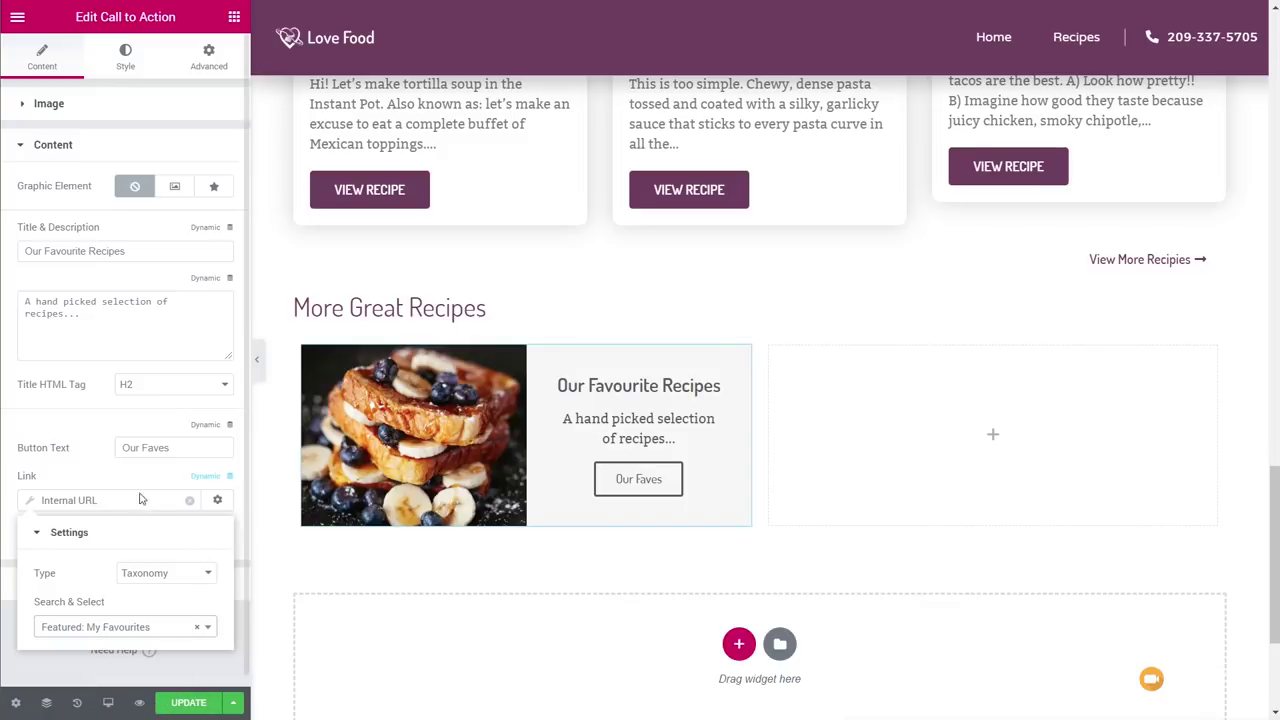
click(87, 481)
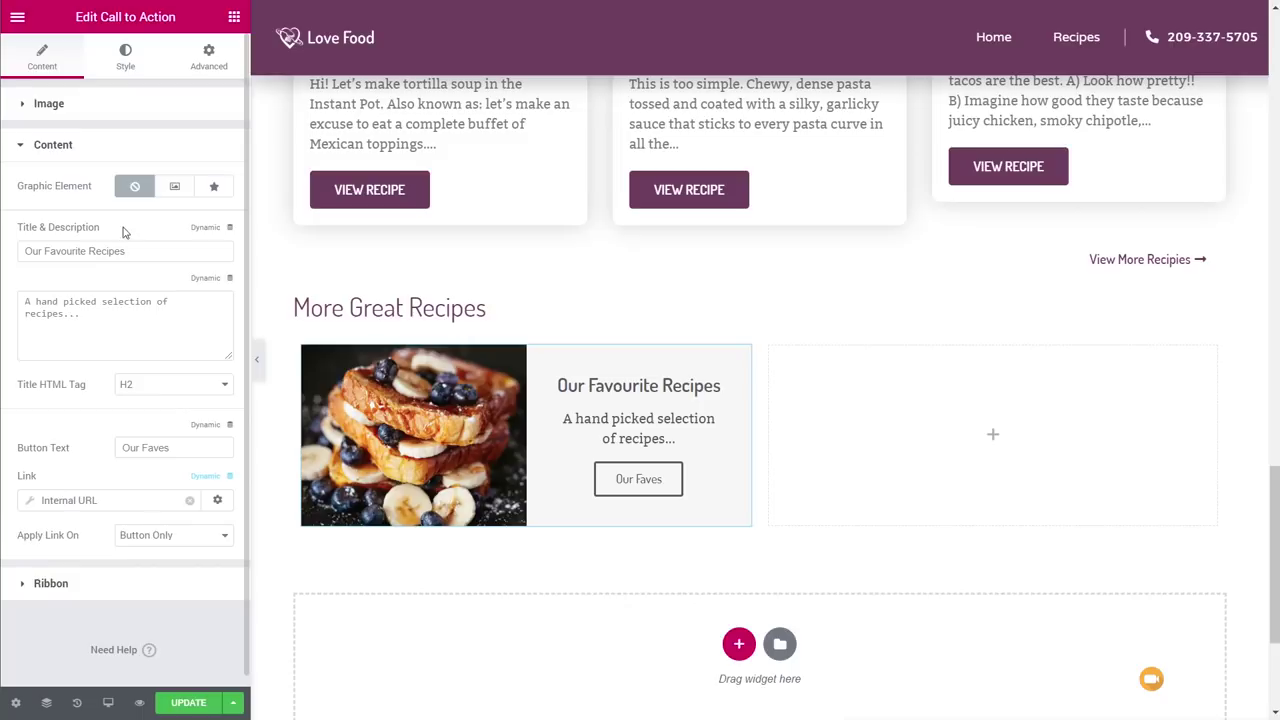
Style the call to action's button in its normal state with white text on the dark purple background.
click(125, 58)
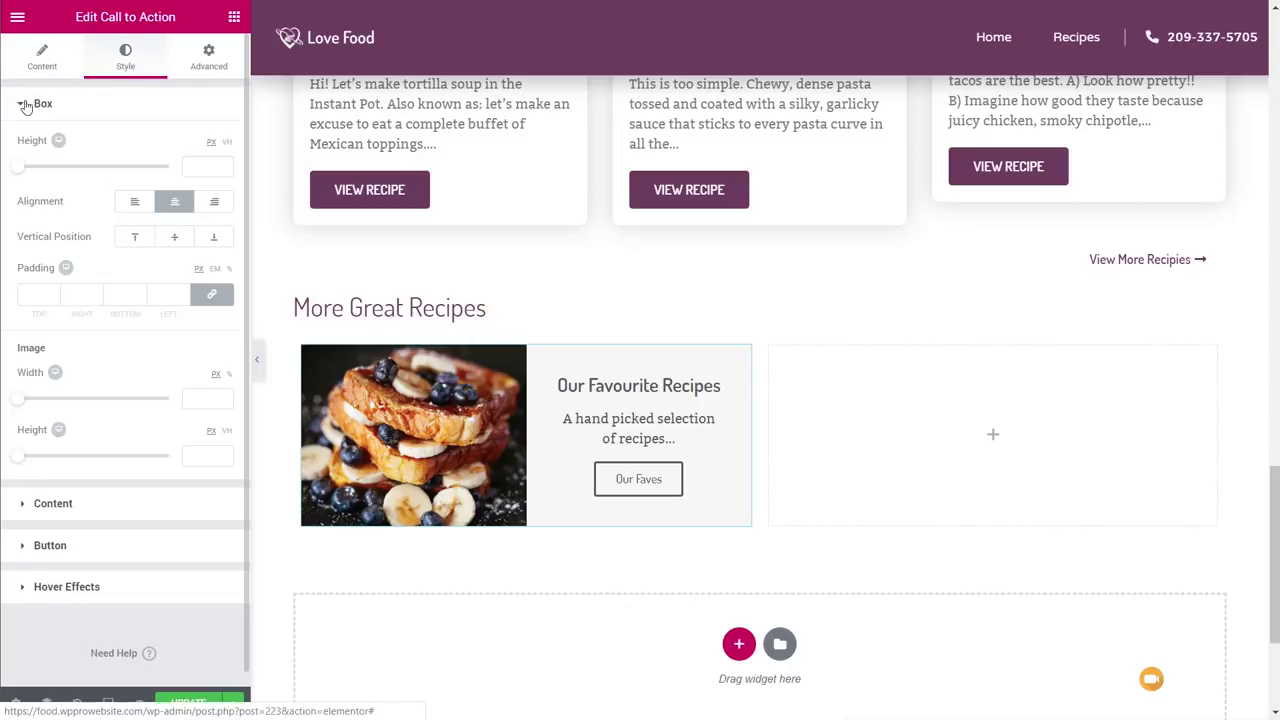
click(50, 546)
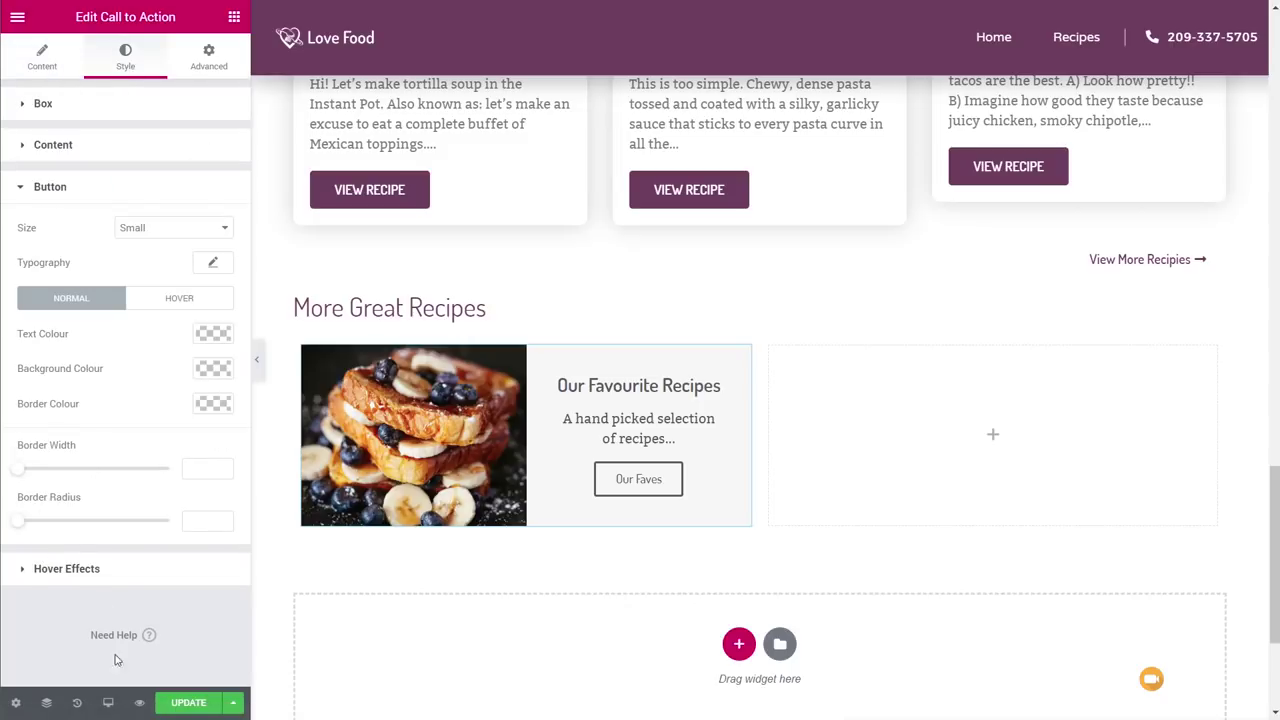
click(212, 334)
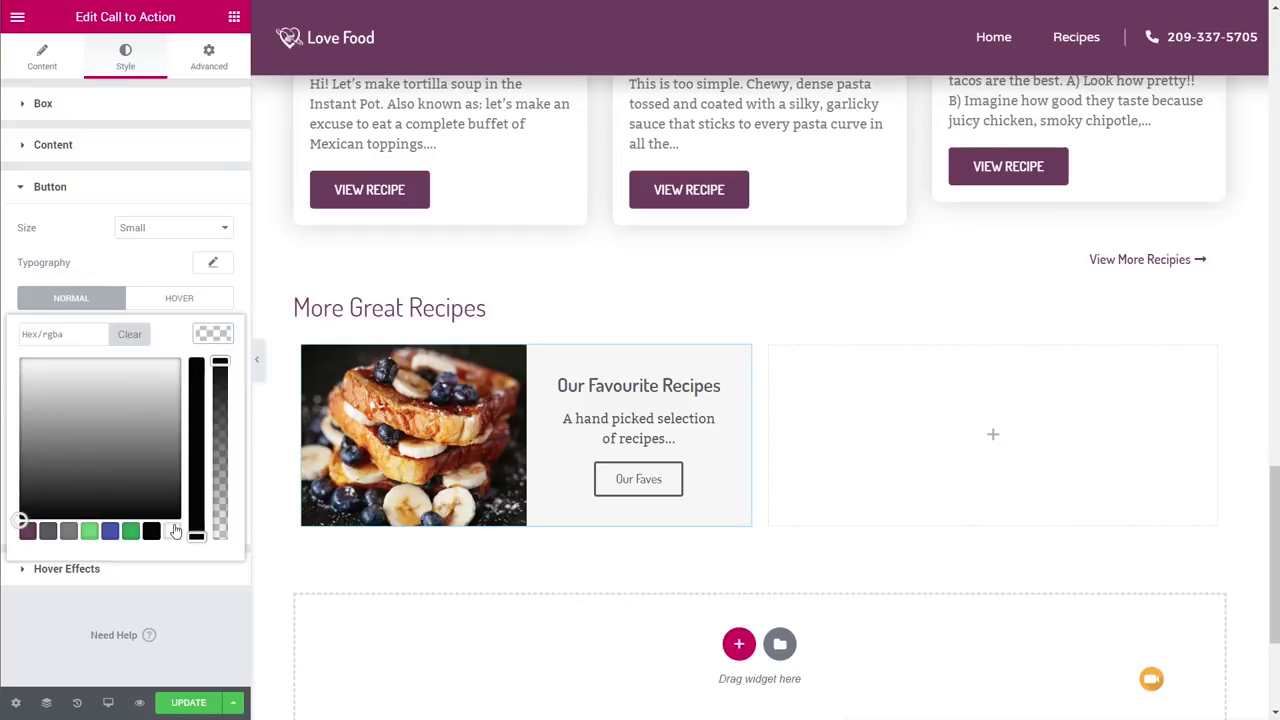
click(172, 531)
click(212, 368)
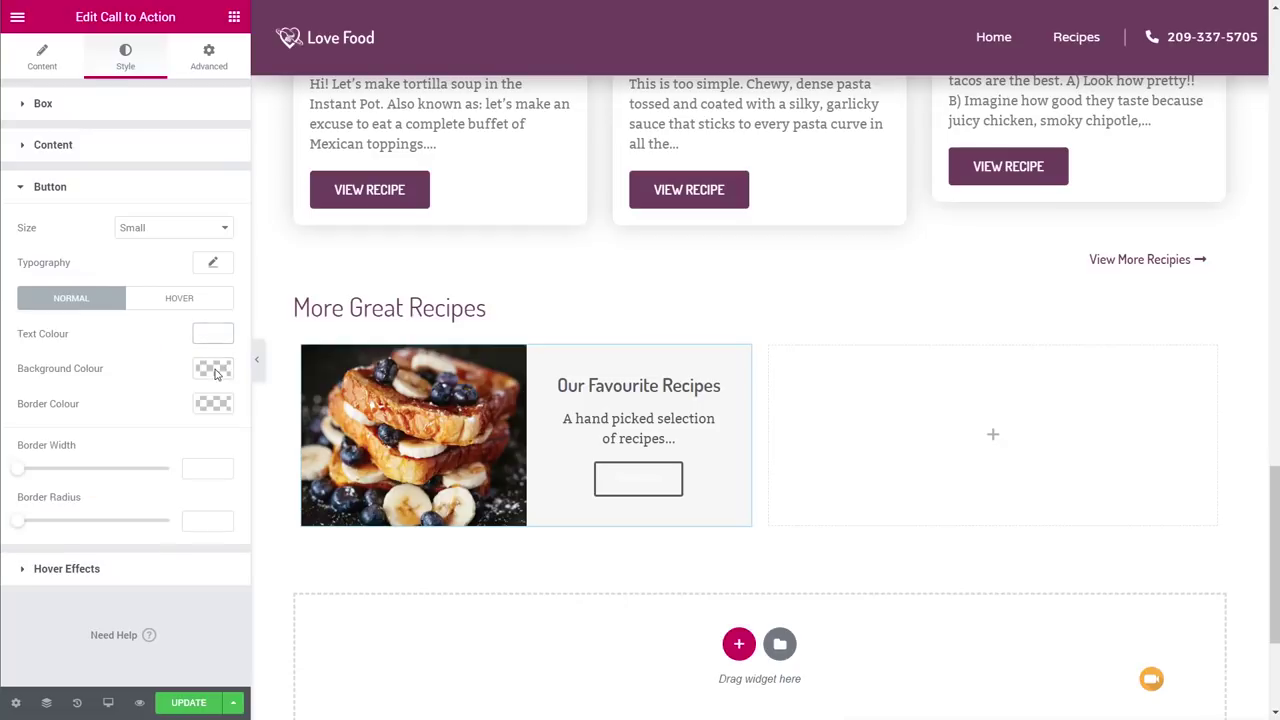
click(212, 368)
click(28, 567)
click(210, 345)
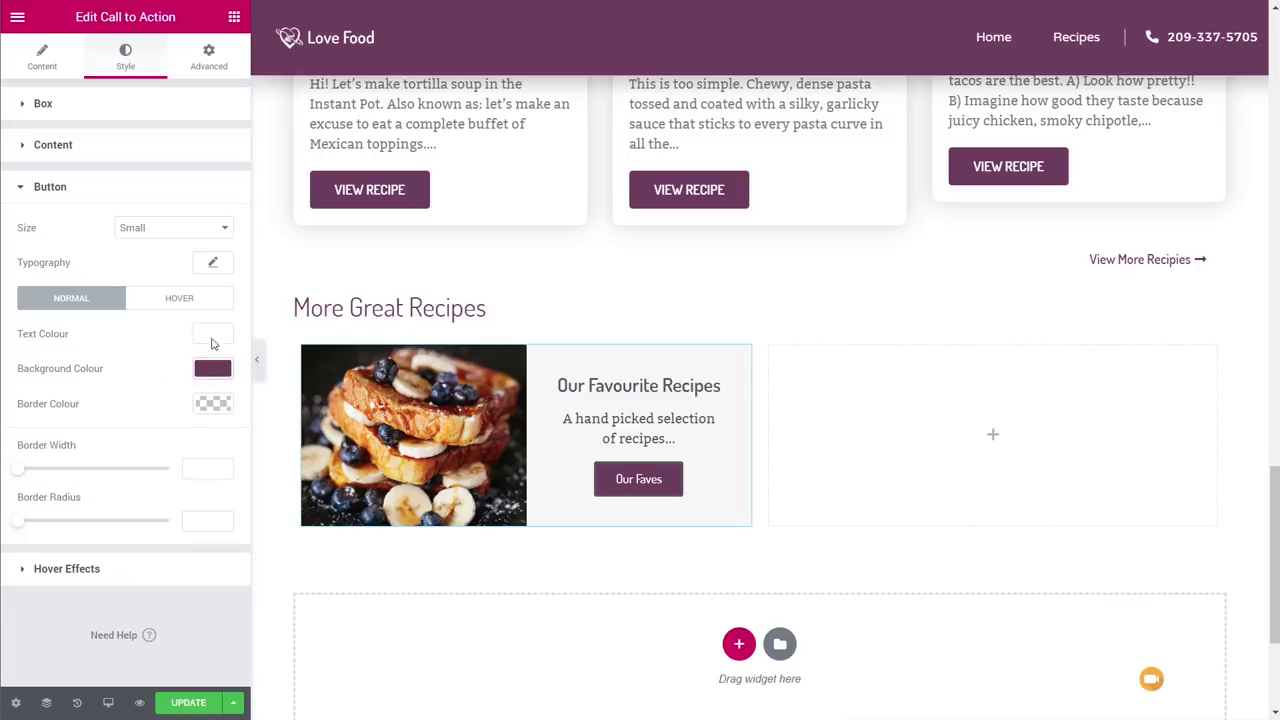
Set the button's hover colours to white text on a #7a7a7a grey background and its border width to 0.
click(190, 300)
click(200, 337)
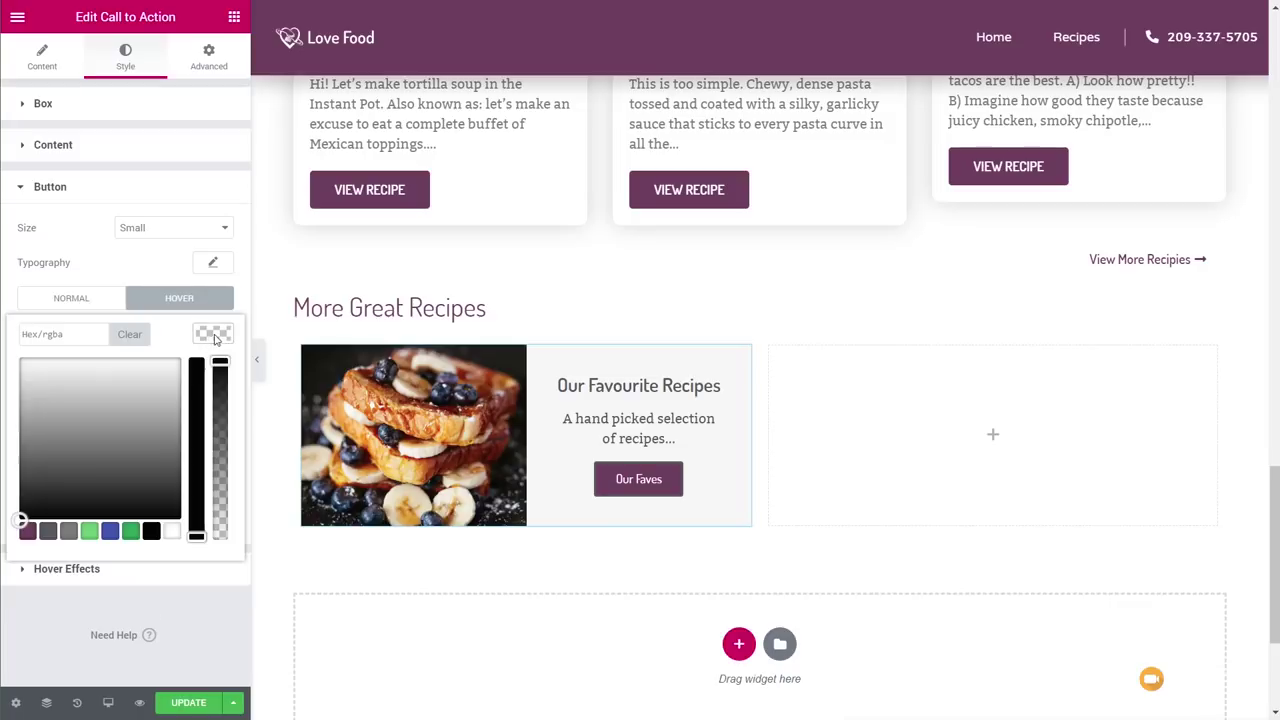
click(172, 531)
click(232, 328)
click(212, 369)
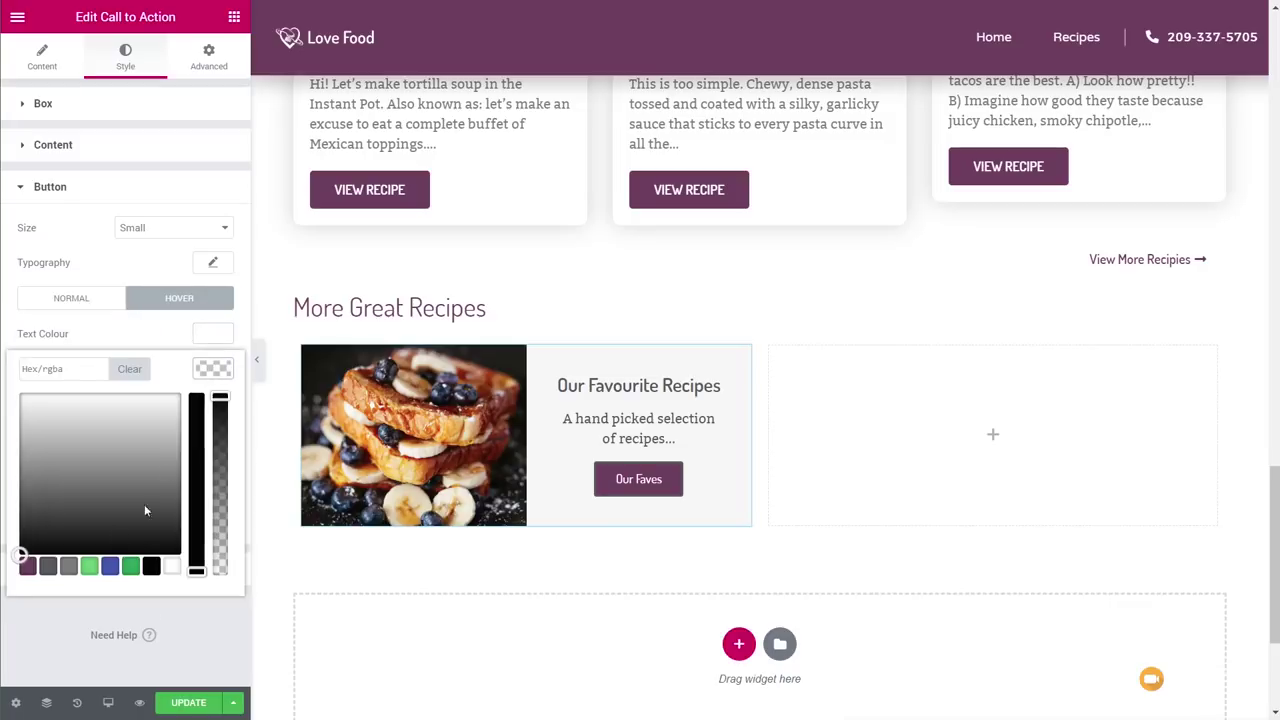
click(65, 569)
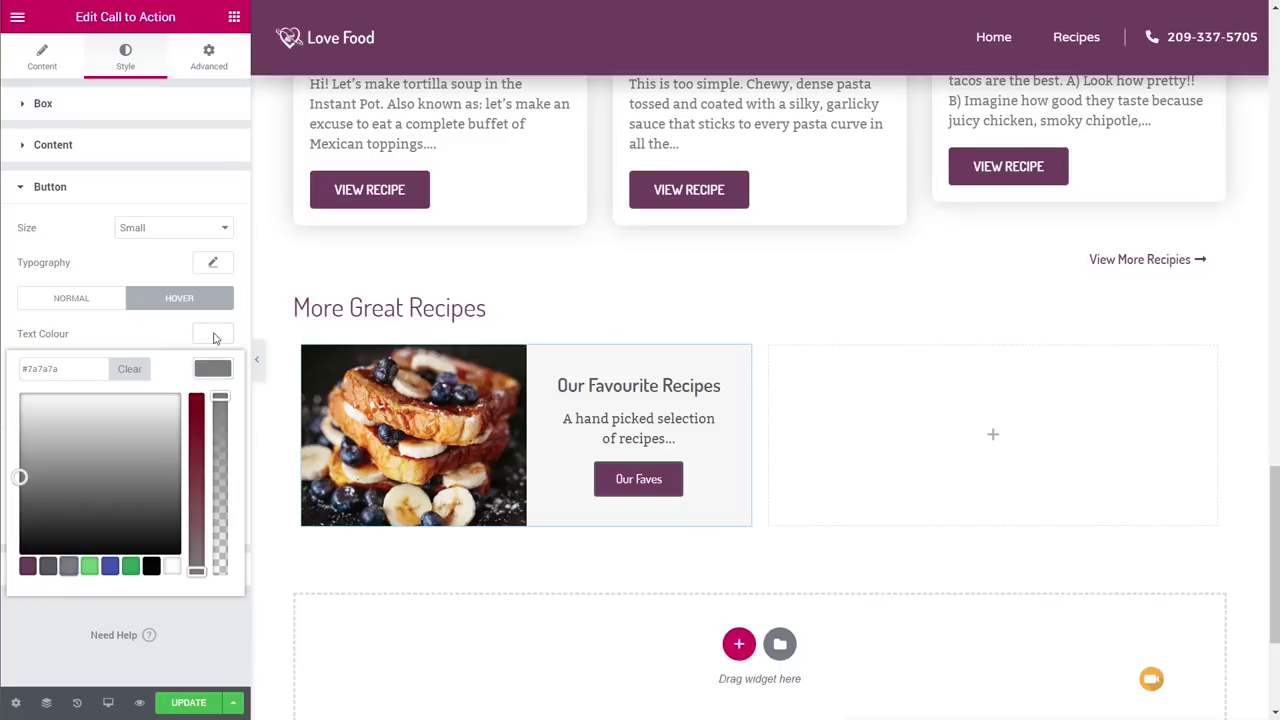
click(213, 338)
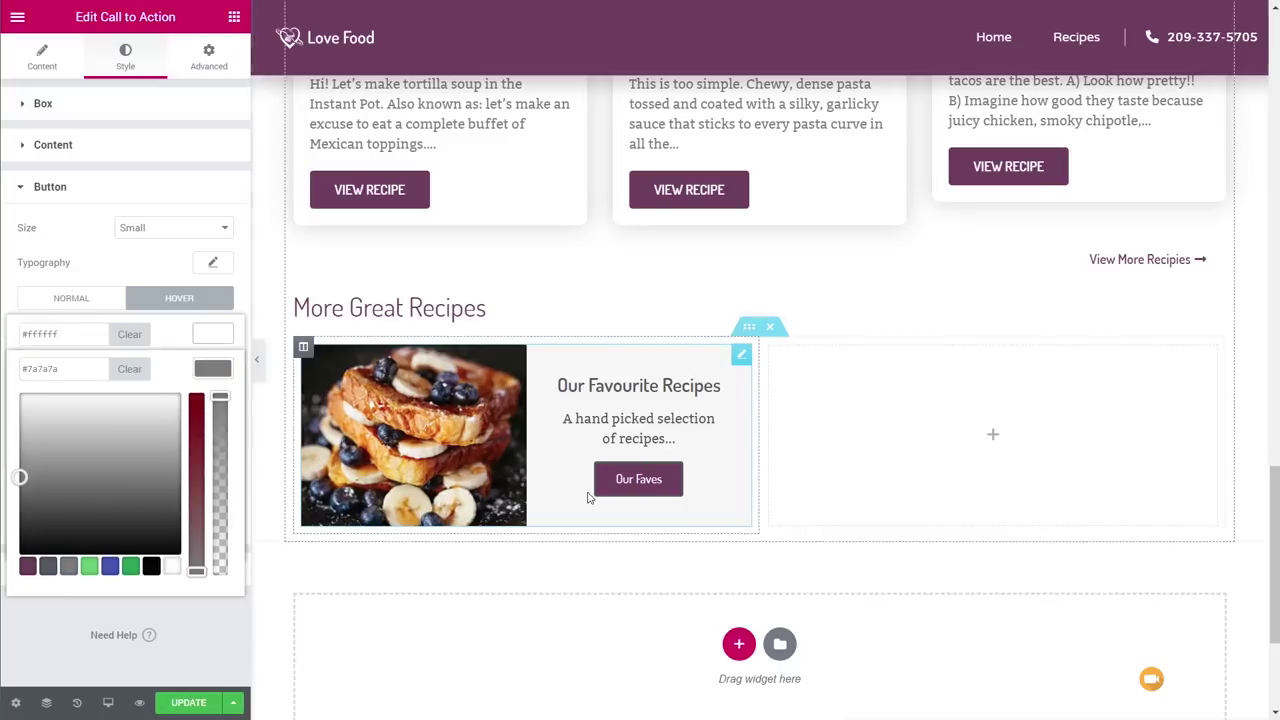
click(215, 339)
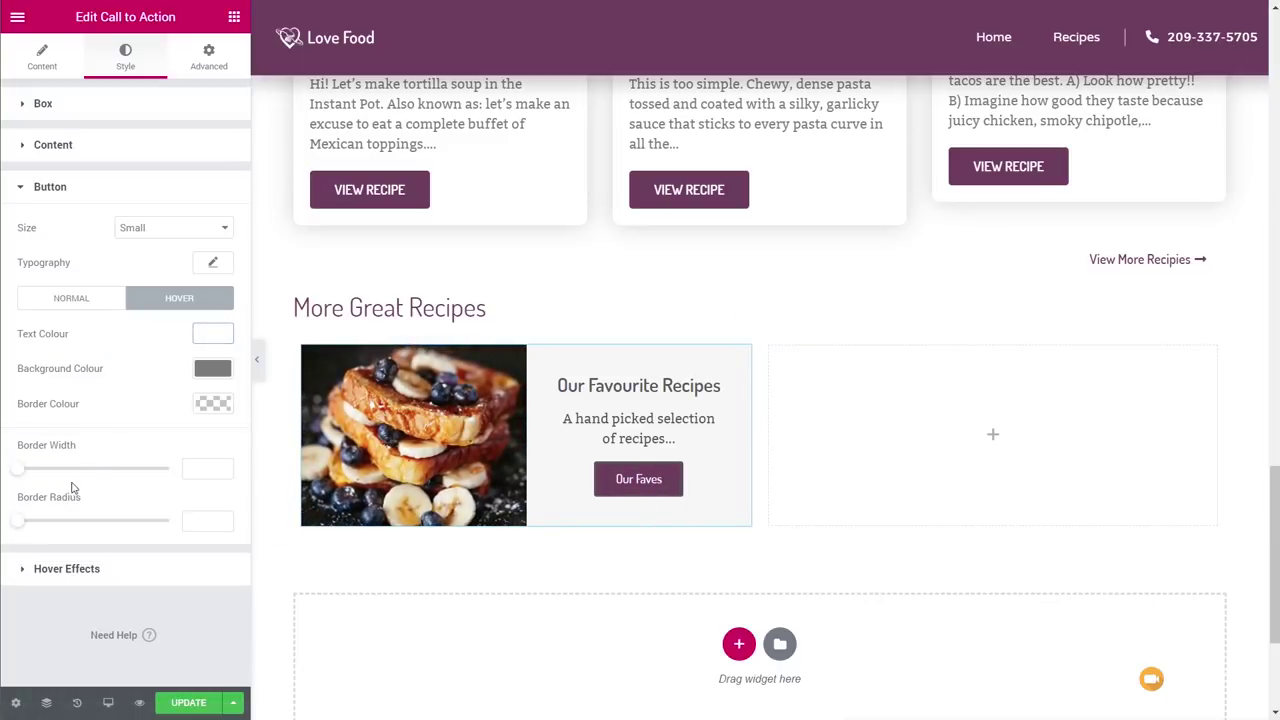
click(194, 468)
text(0)
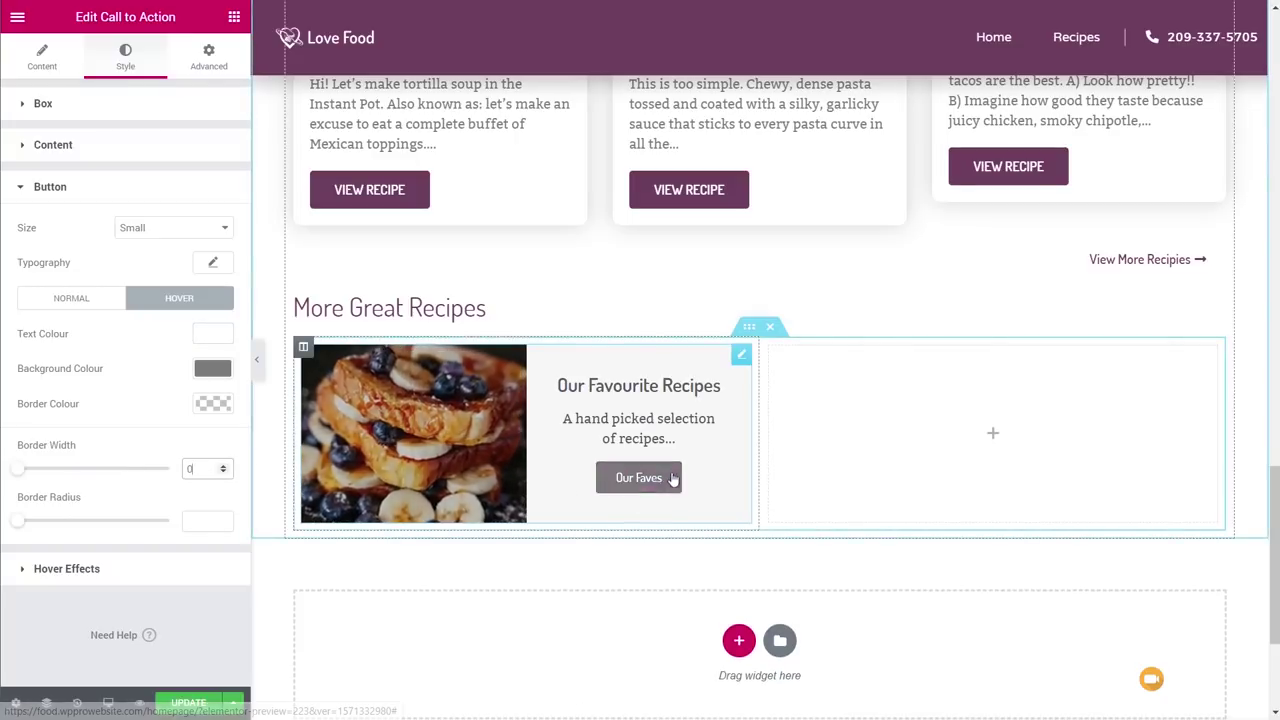
Duplicate the Our Favourite Recipes call to action and move the copy into the empty second column.
right_click(742, 358)
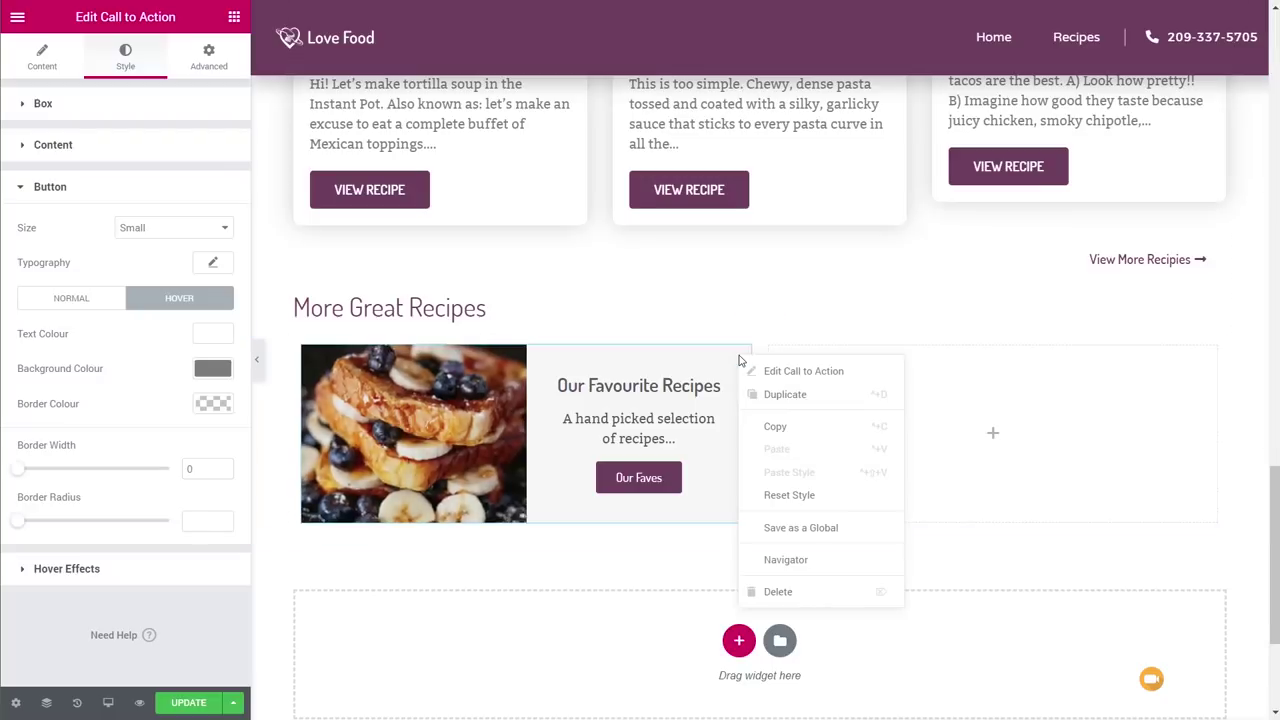
click(835, 396)
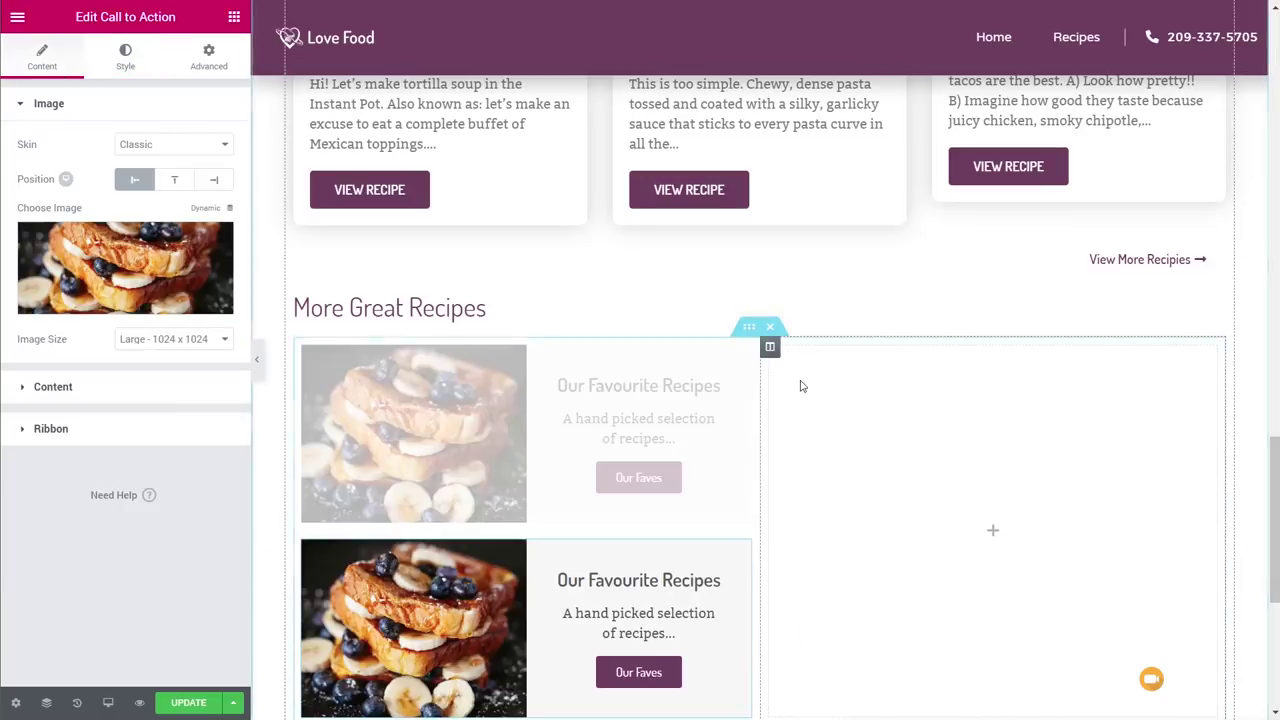
drag(737, 545, 915, 430)
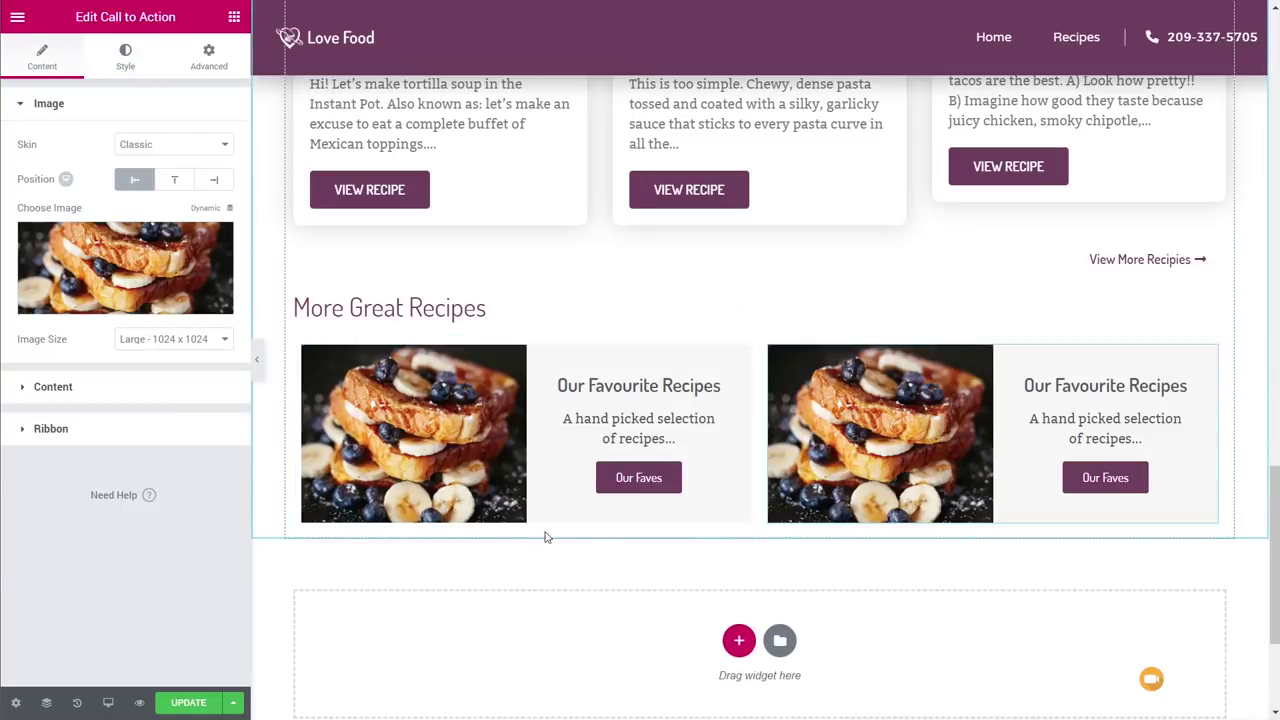
Replace the copied call to action's image with the burger photo from the media library.
click(124, 259)
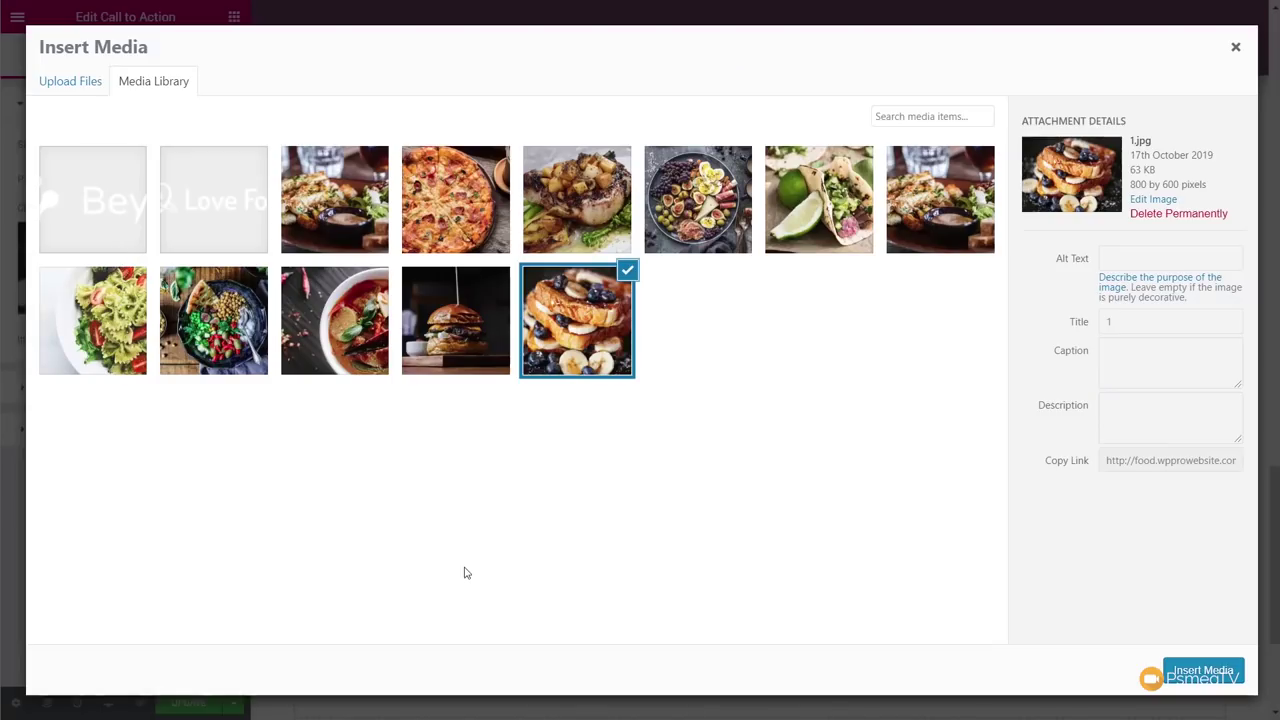
click(468, 360)
click(1203, 670)
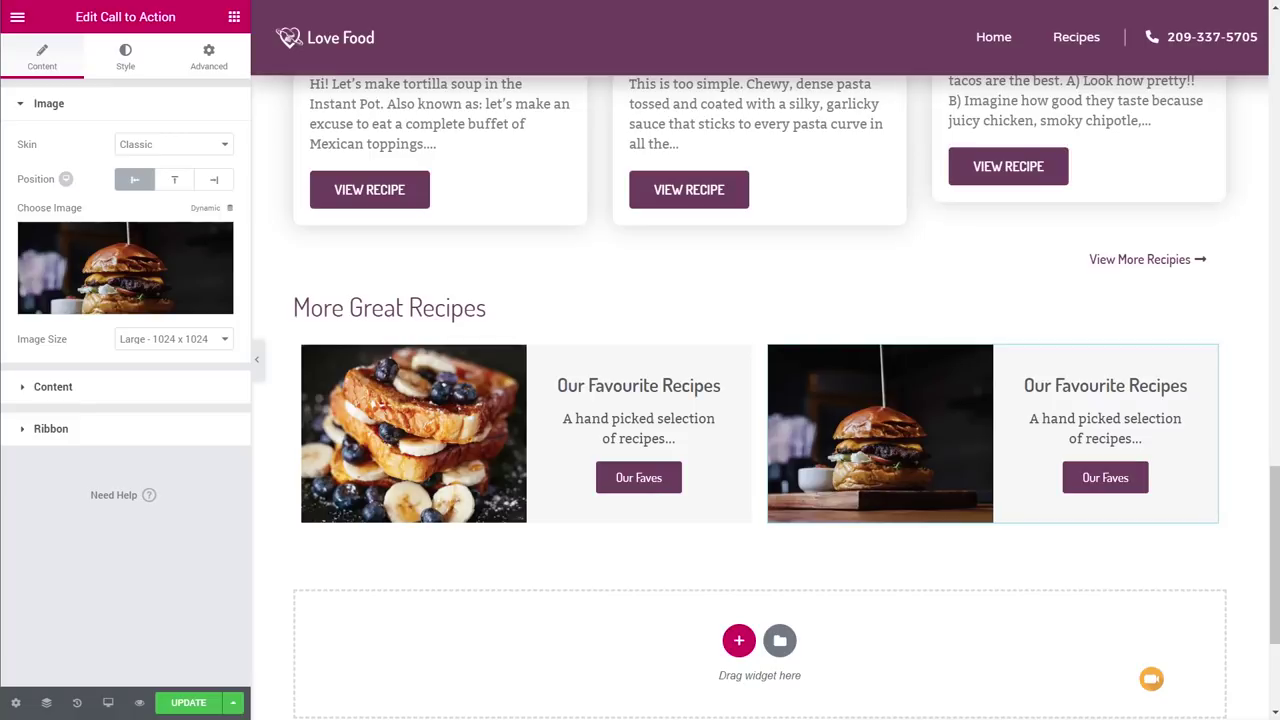
Set the second call to action's title to "Seasonal Favourites" and its description to "All our seasonal favourites...".
click(71, 392)
drag(162, 255, 24, 251)
text(Seasonal Favourites)
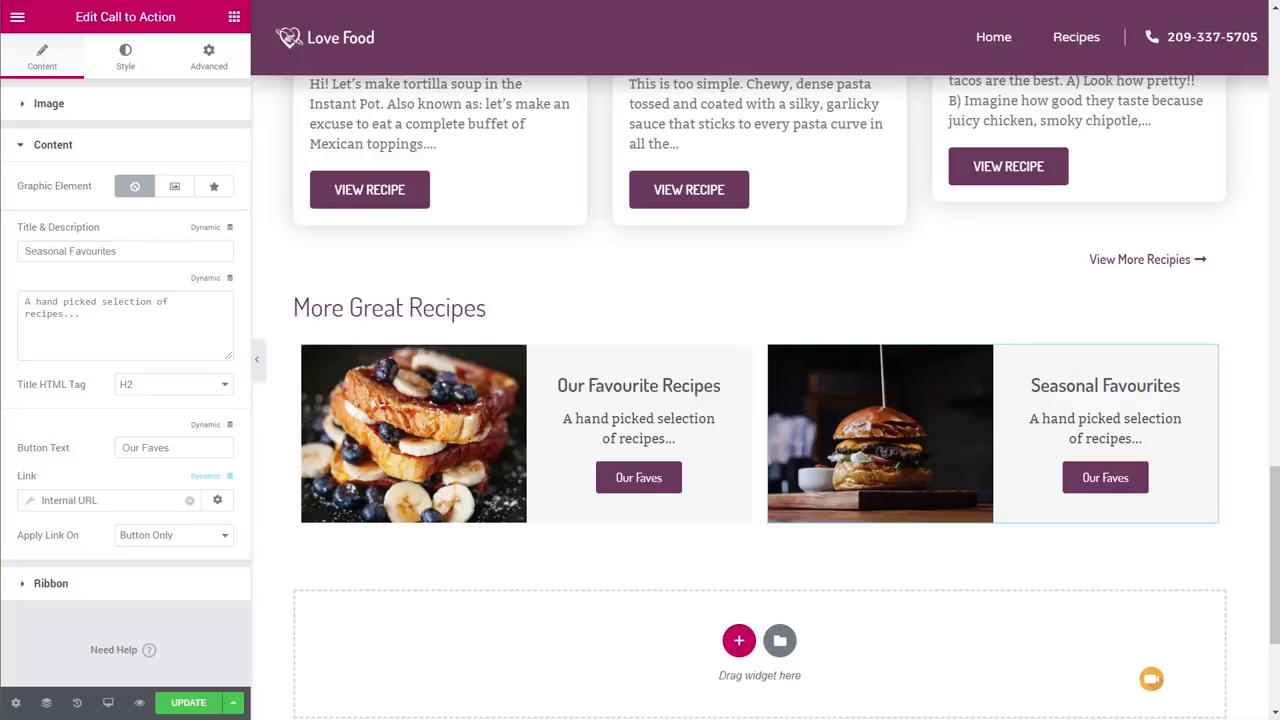
triple_click(106, 329)
text(All our seasonal favourites...)
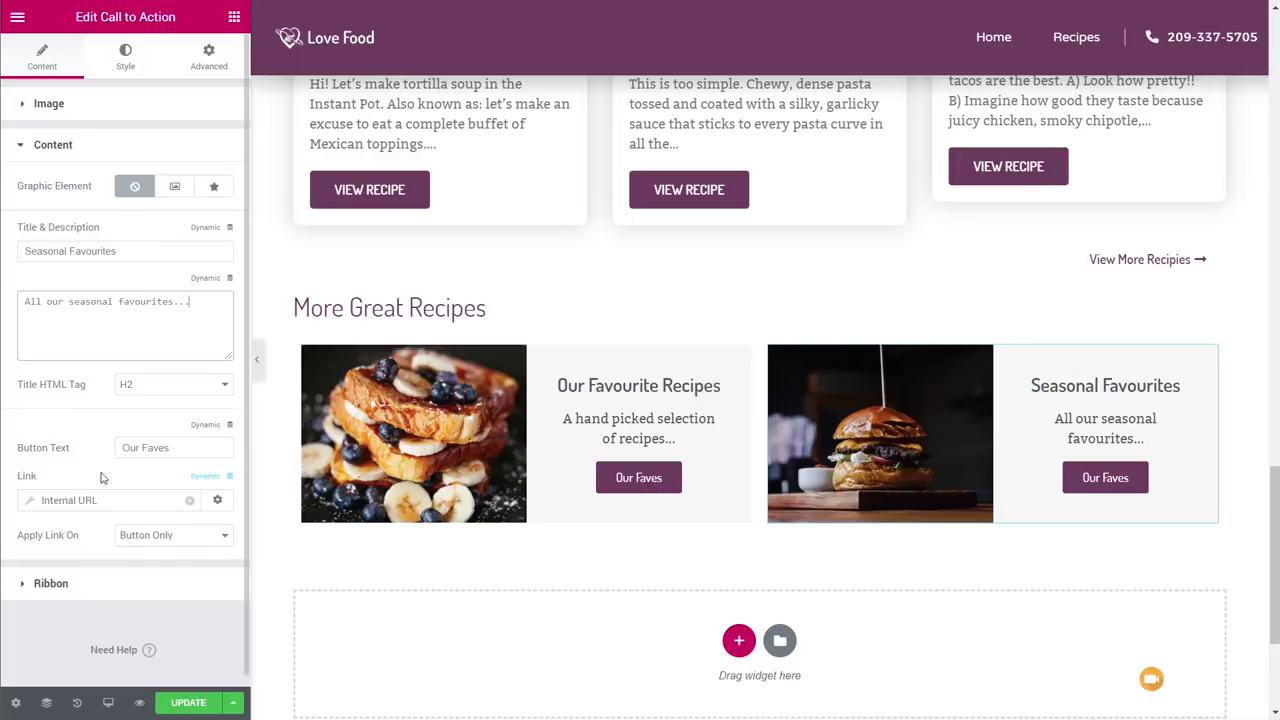
Change the second call to action's Internal URL taxonomy link to "Featured: Seasonal".
click(30, 502)
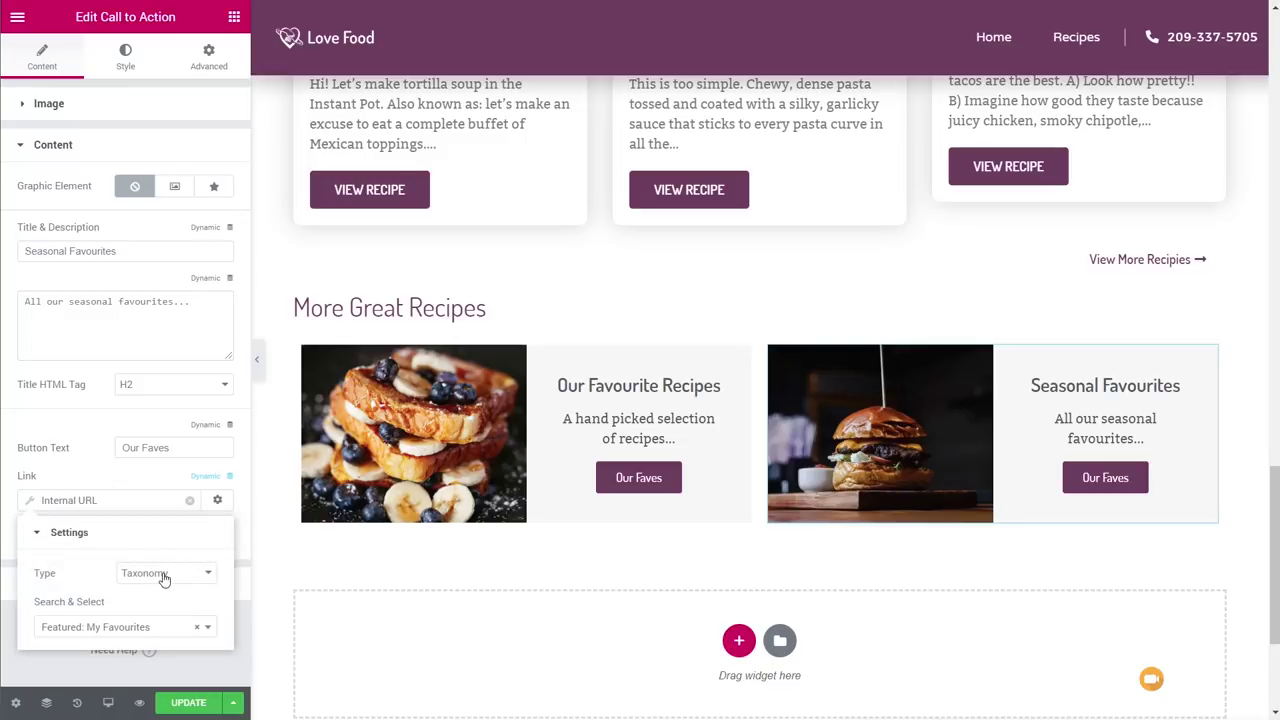
click(208, 628)
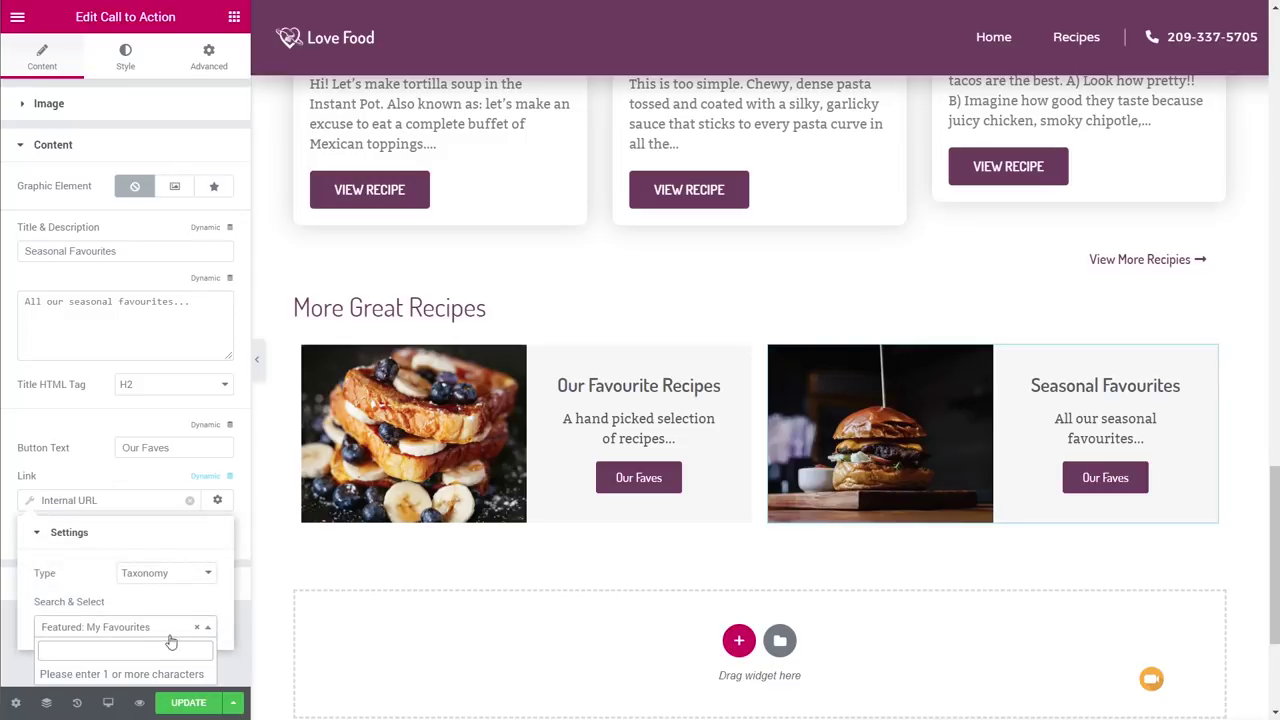
text(season)
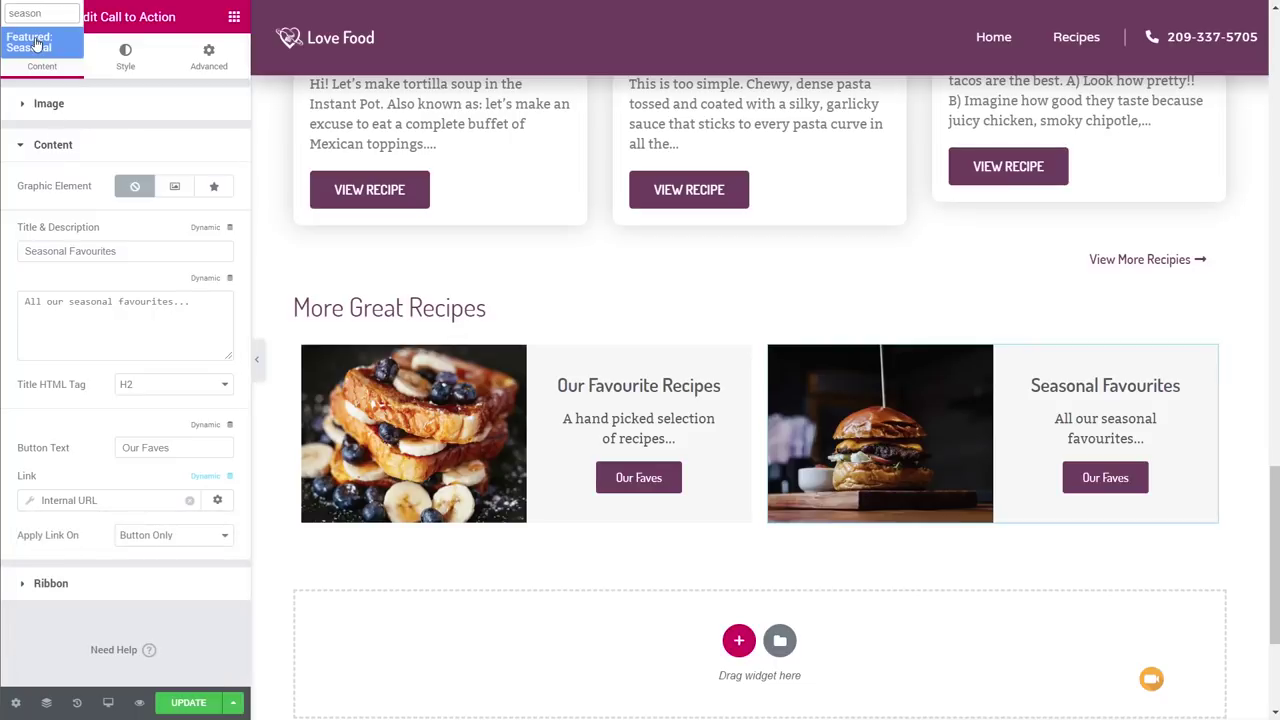
click(35, 45)
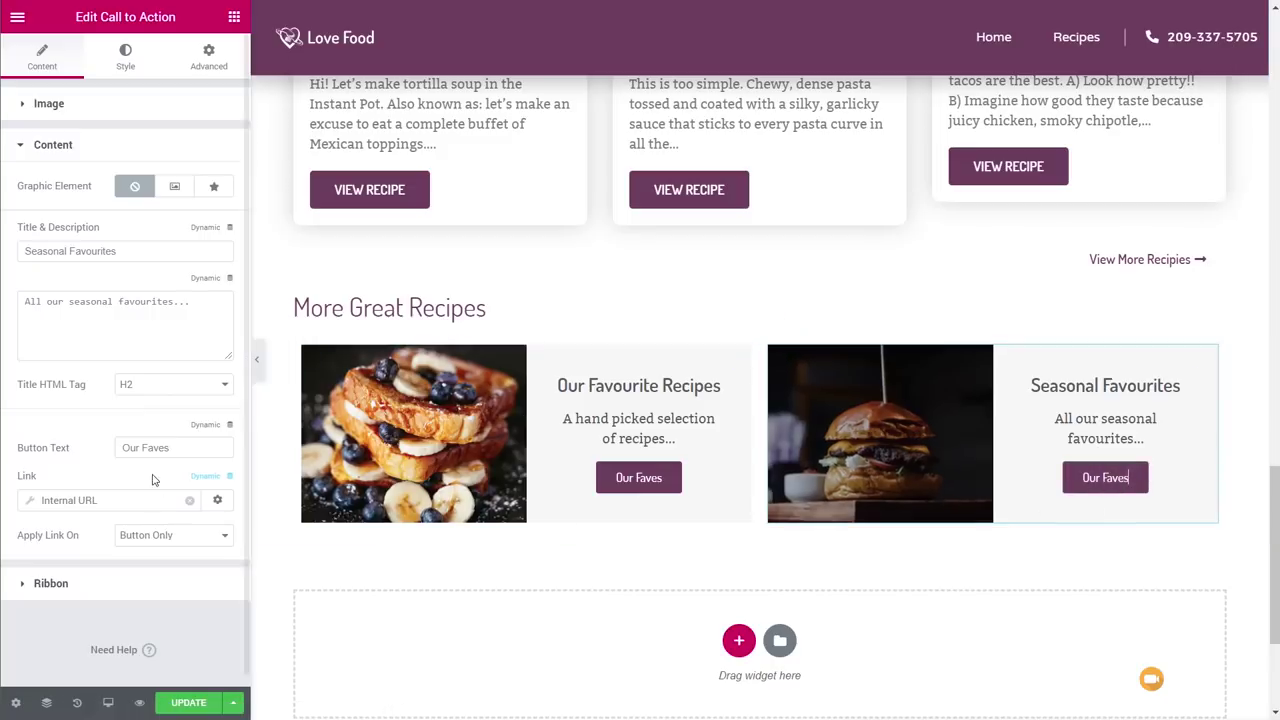
Change the second call to action's button text to "Seasonal".
drag(172, 448, 108, 448)
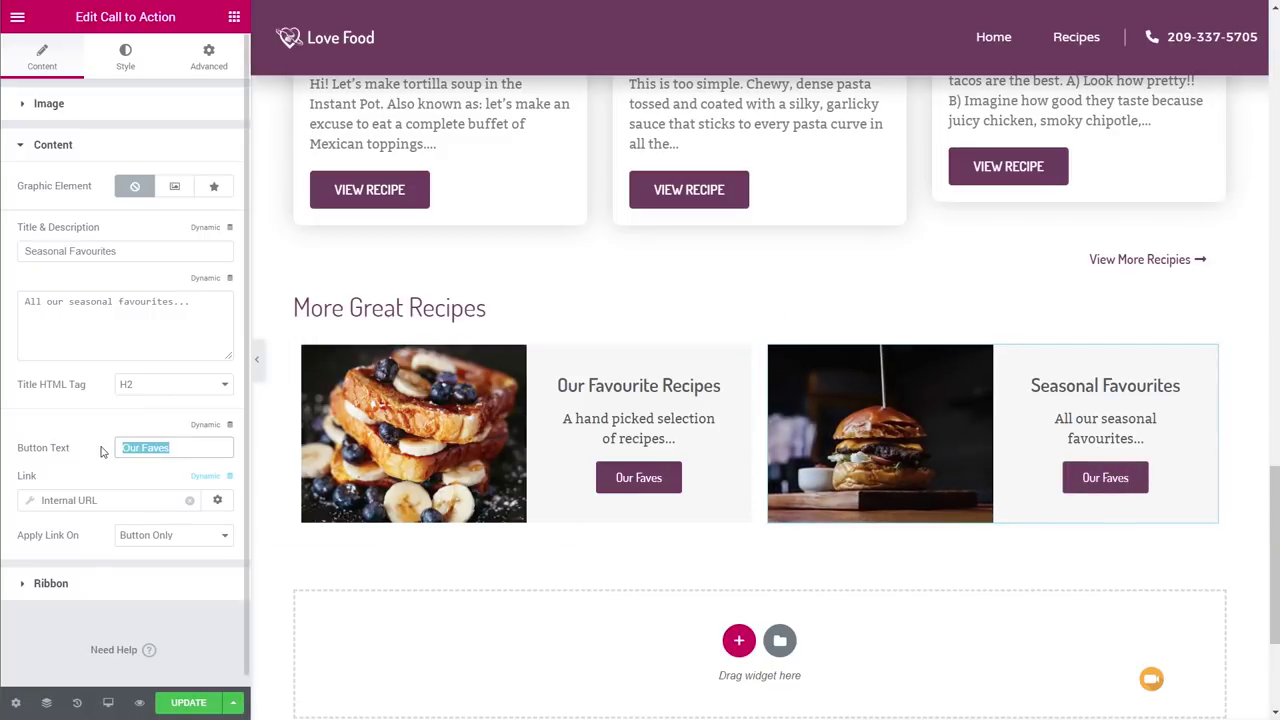
text(Seas)
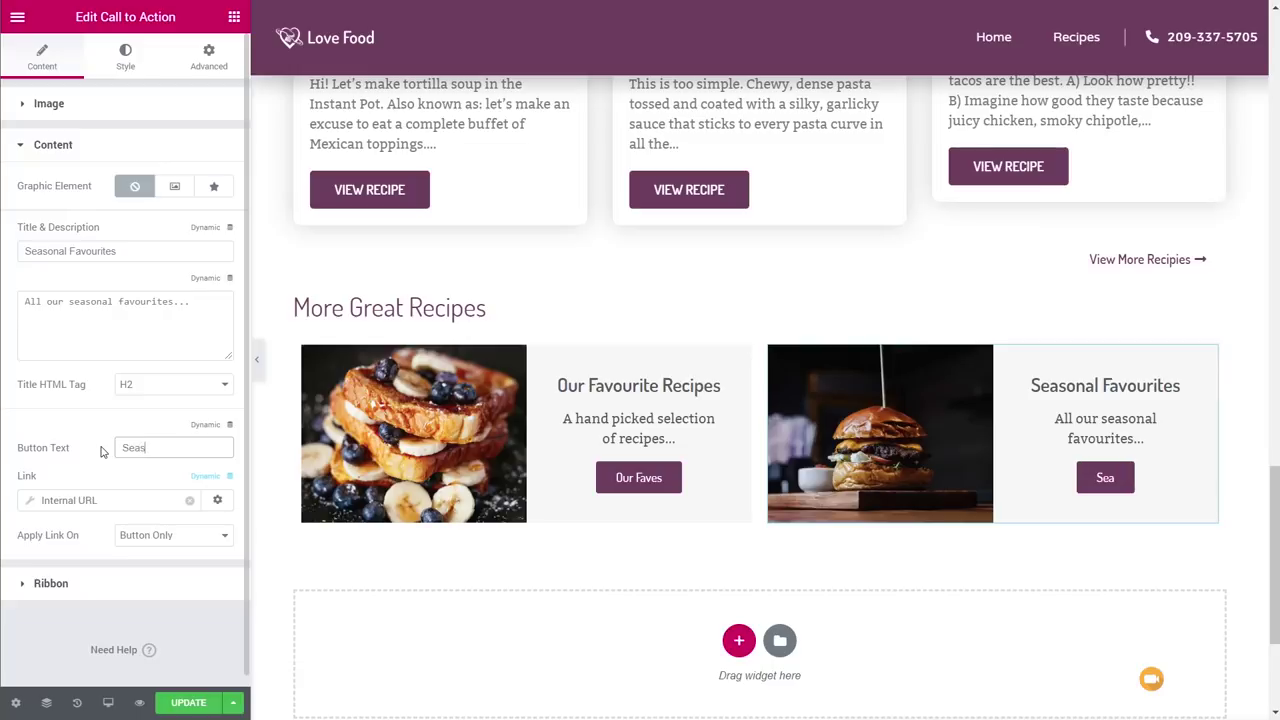
text(onal)
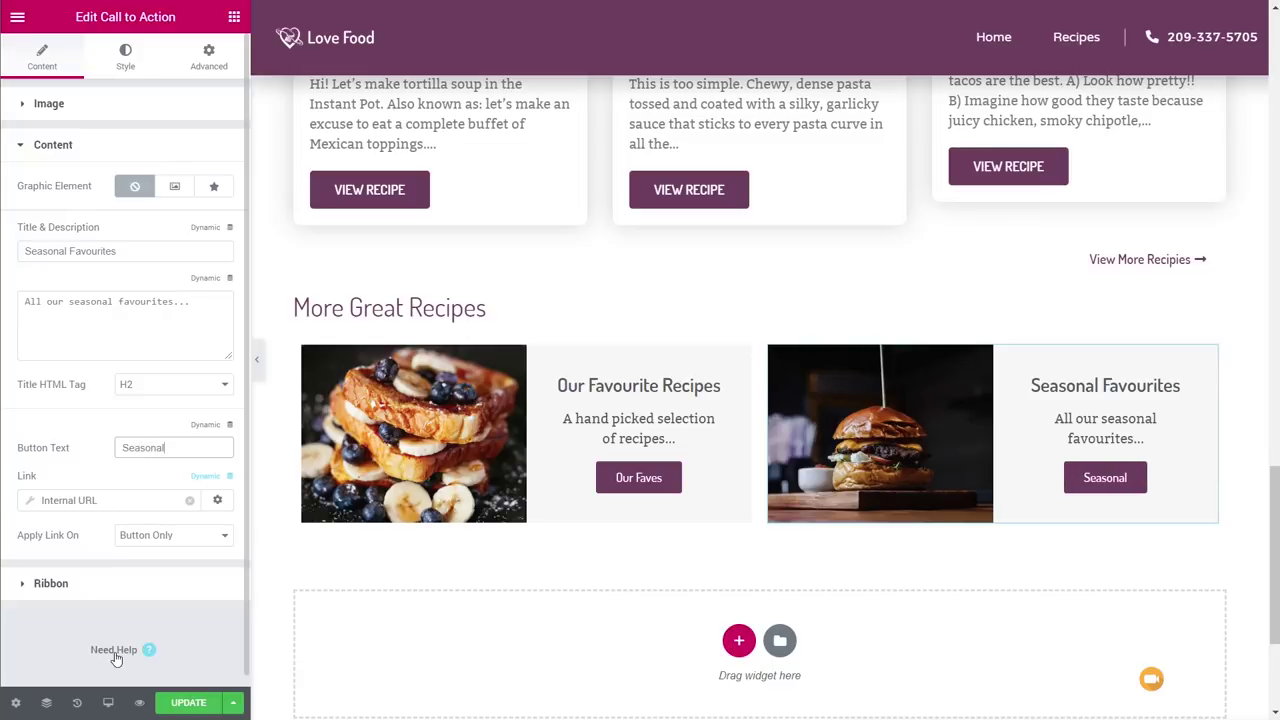
Update the page and exit the Elementor editor to the WordPress dashboard.
click(197, 705)
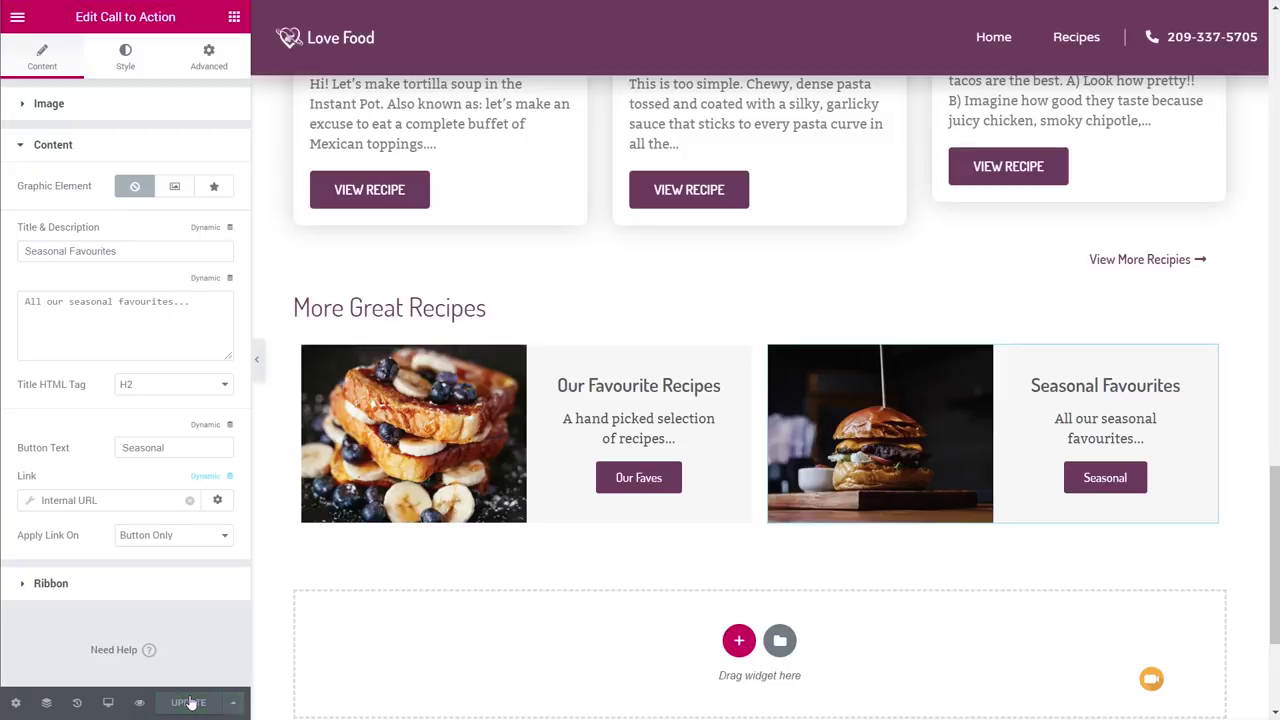
click(17, 17)
click(83, 463)
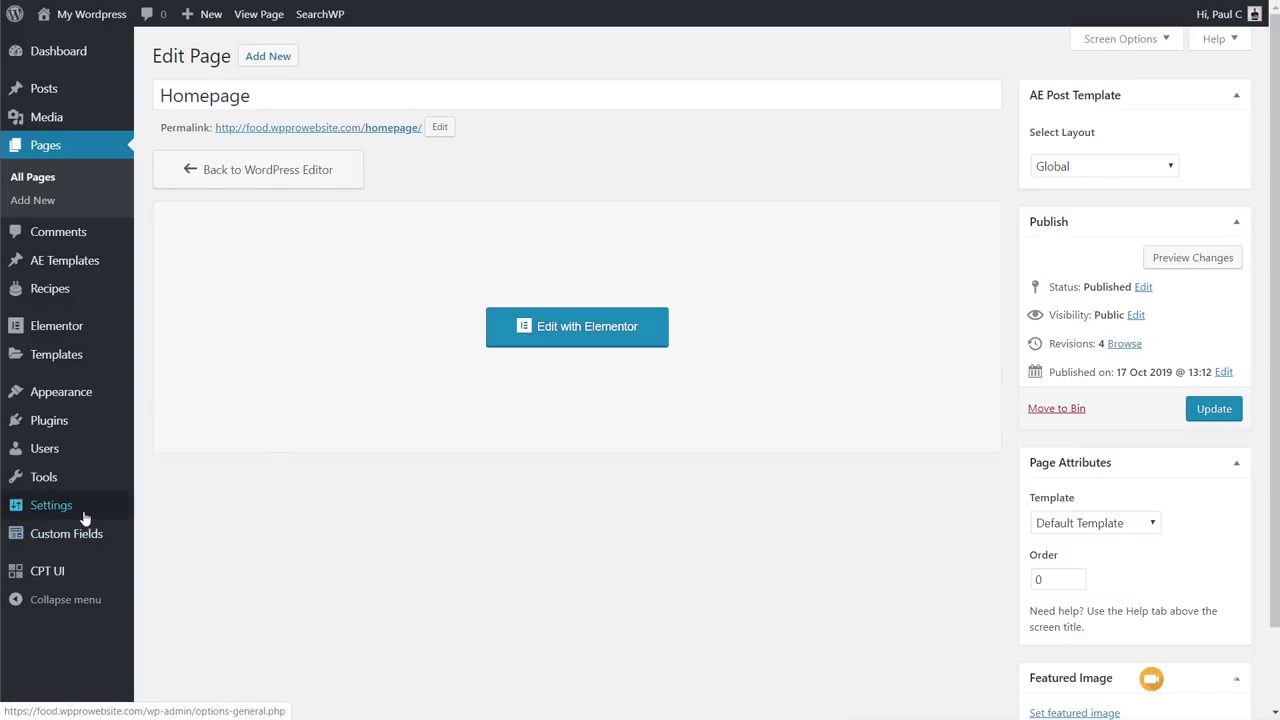
In the Reading Settings, make the site display a static page, choose Homepage as the front page, and save the changes.
mouse_move(79, 517)
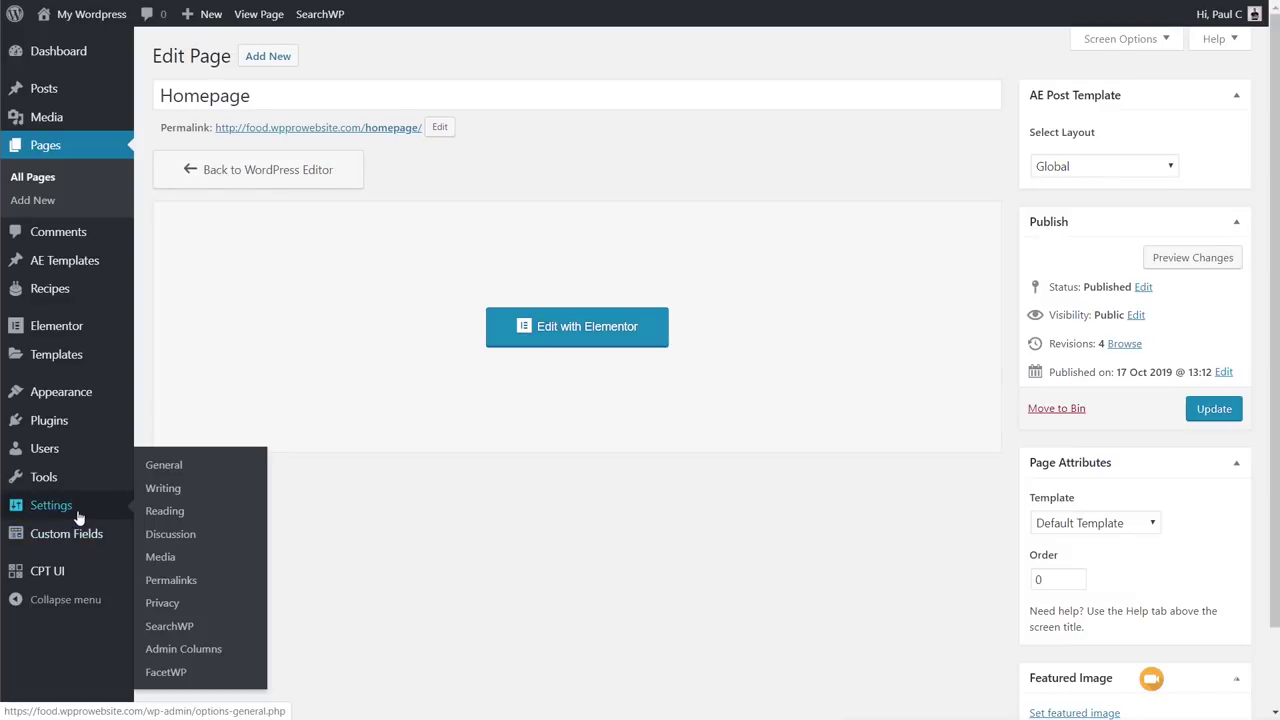
click(165, 511)
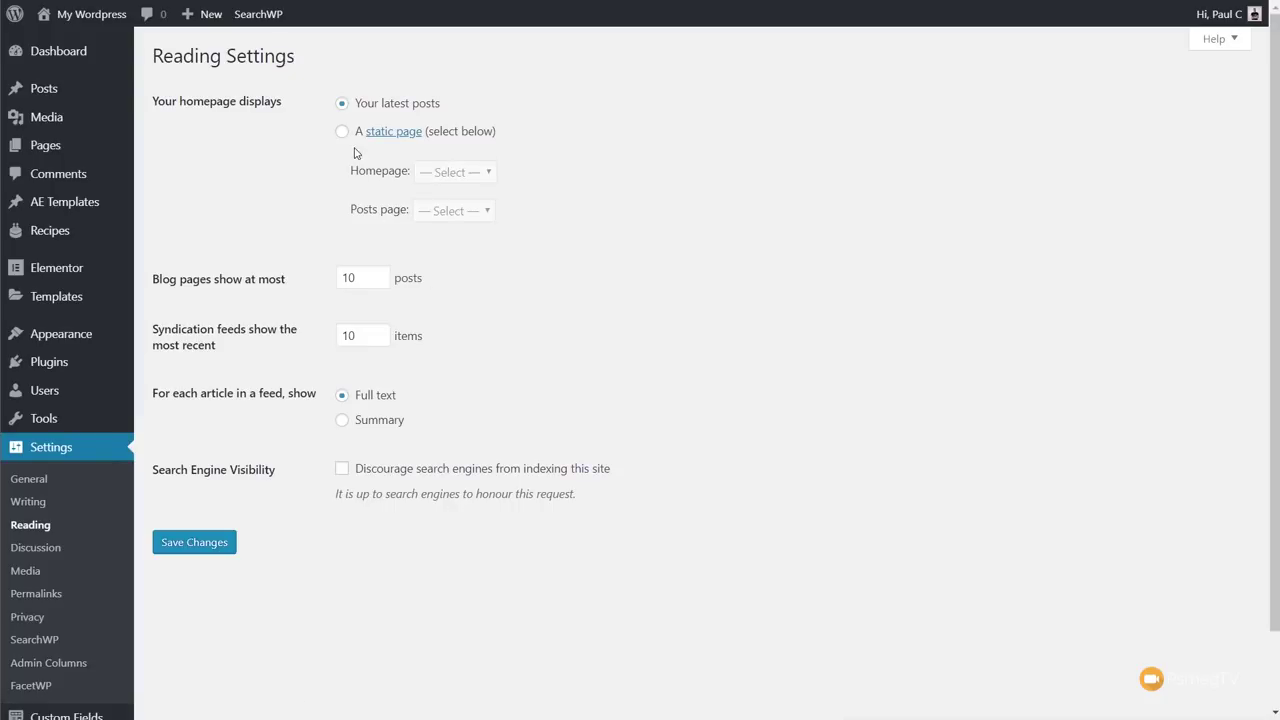
click(347, 137)
click(455, 172)
click(457, 206)
click(204, 545)
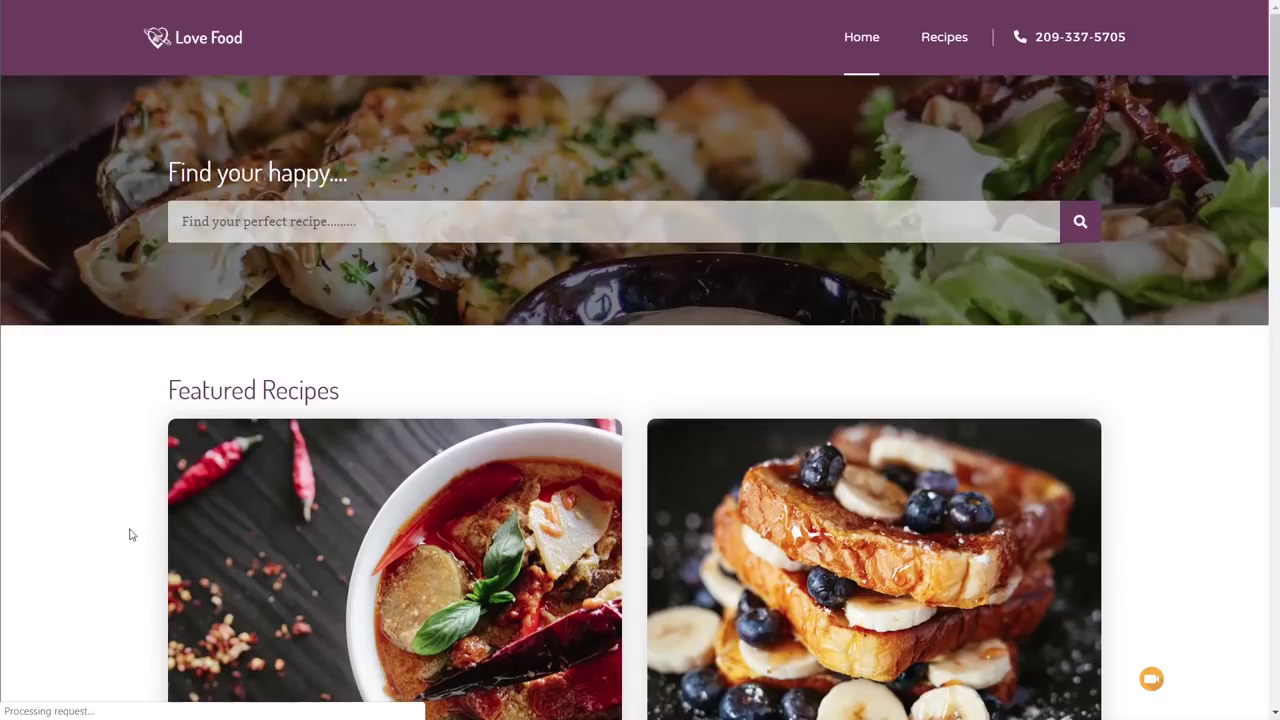
Review the live homepage down to its footer, test the Our Faves button's link to the favourites archive, and return.
scroll(77, 563, down, 4)
scroll(77, 565, down, 12)
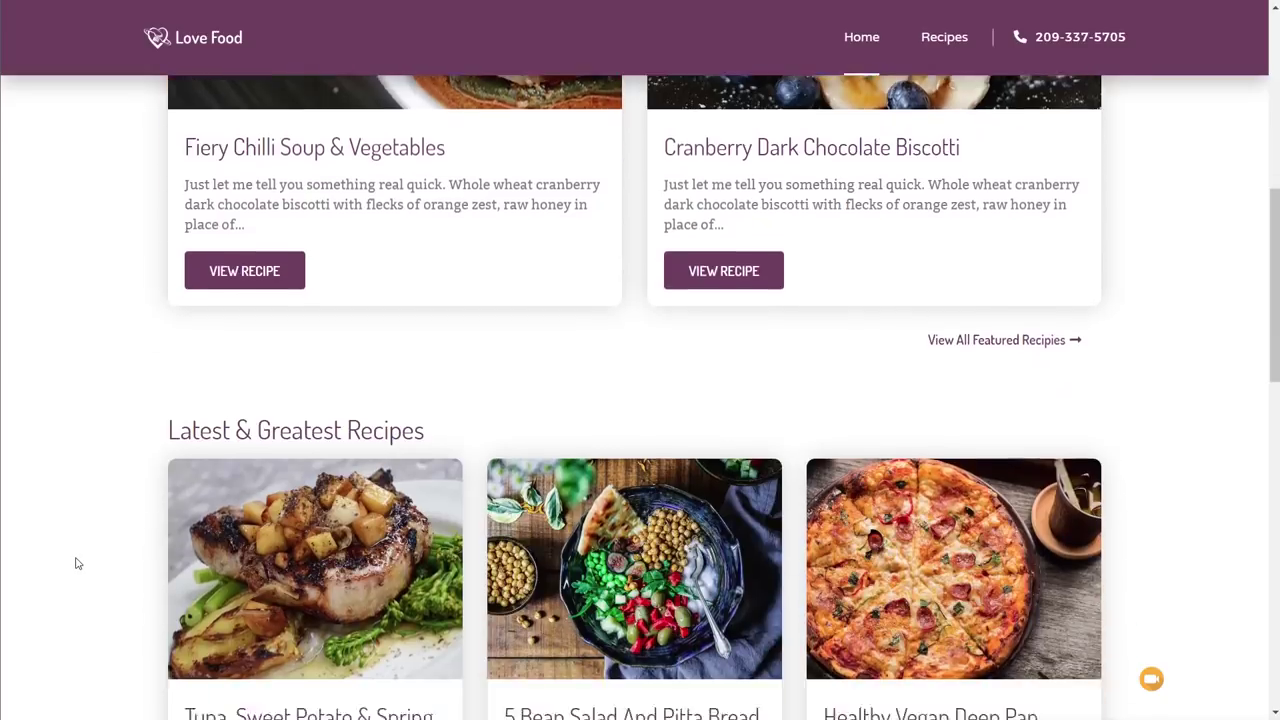
scroll(77, 563, down, 3)
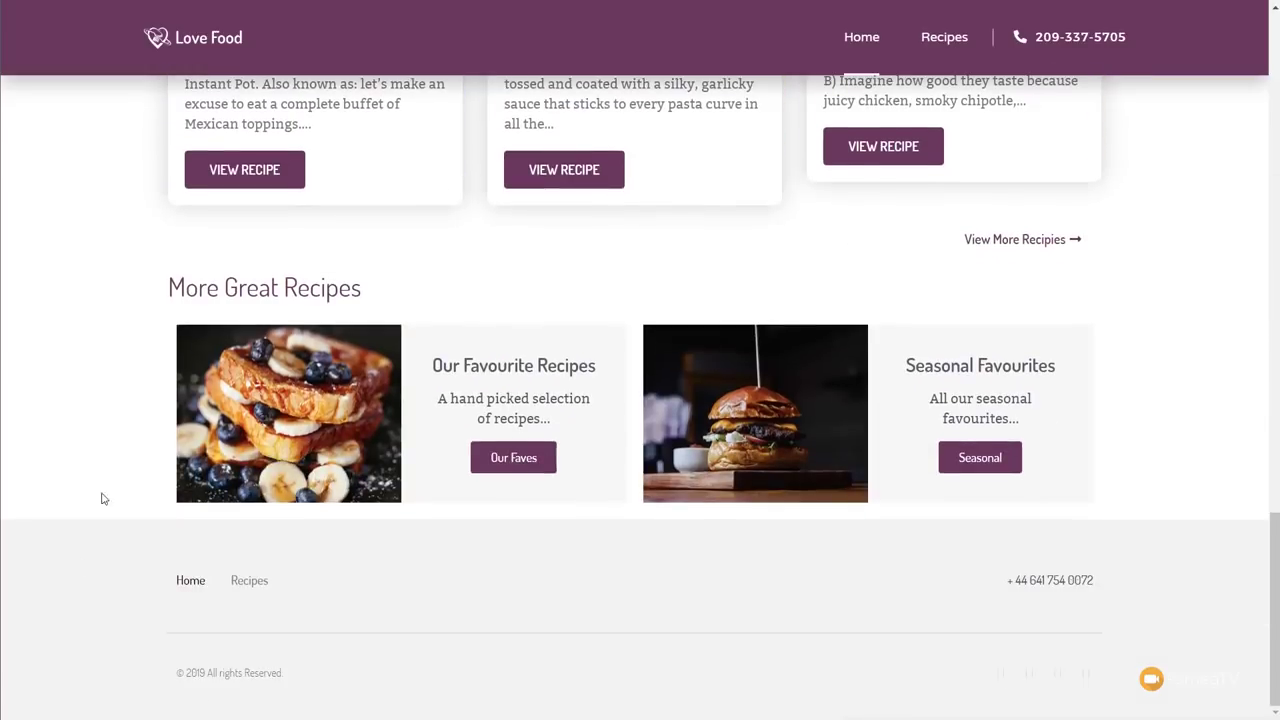
click(512, 460)
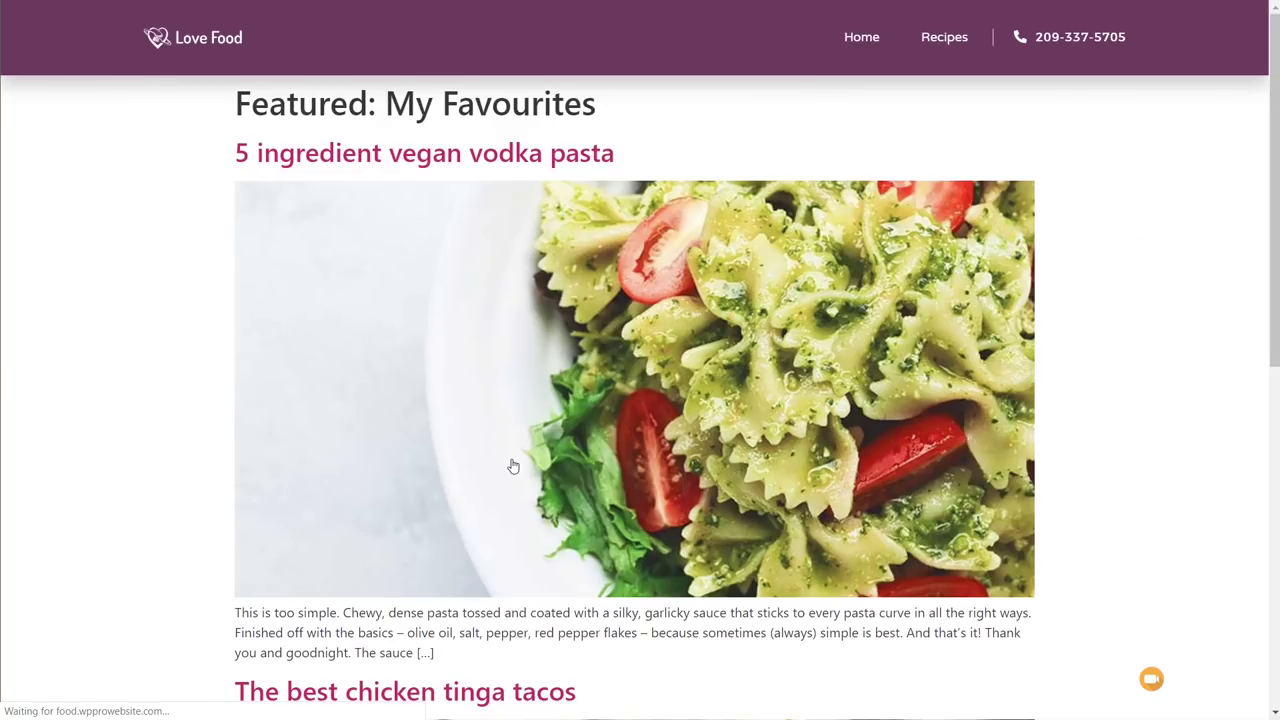
scroll(185, 437, down, 6)
scroll(185, 440, up, 7)
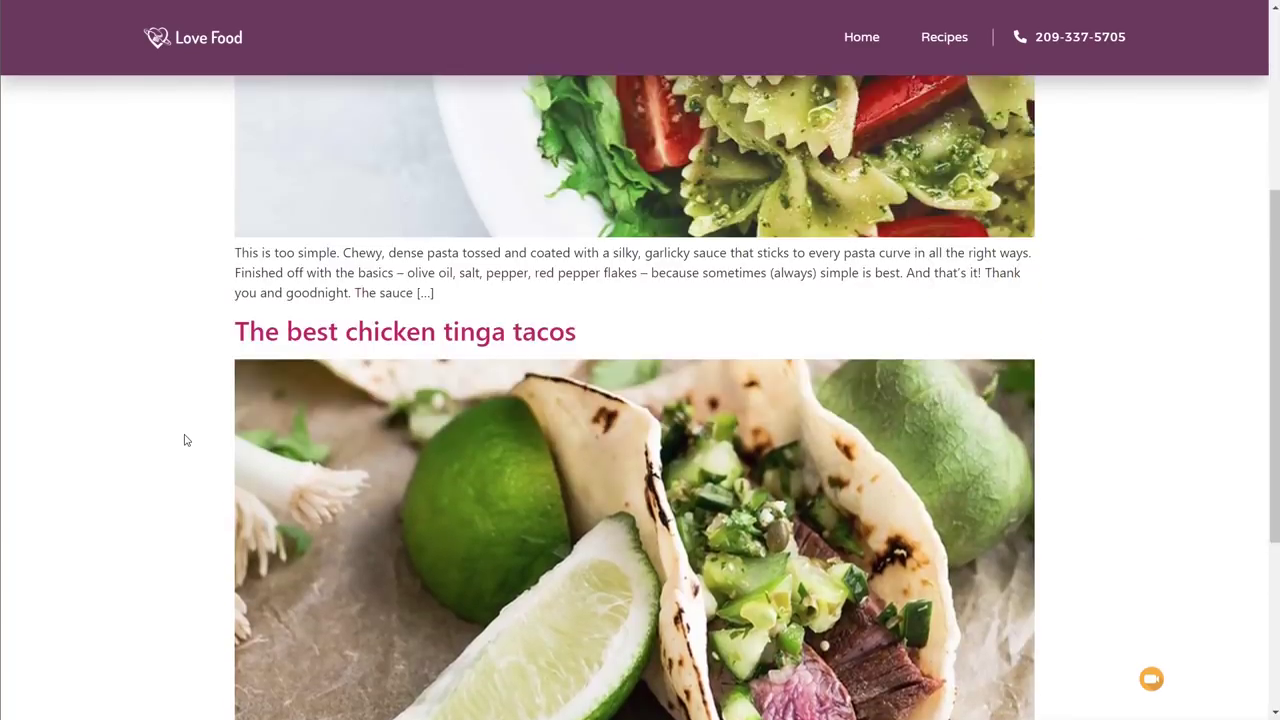
key(alt+Left)
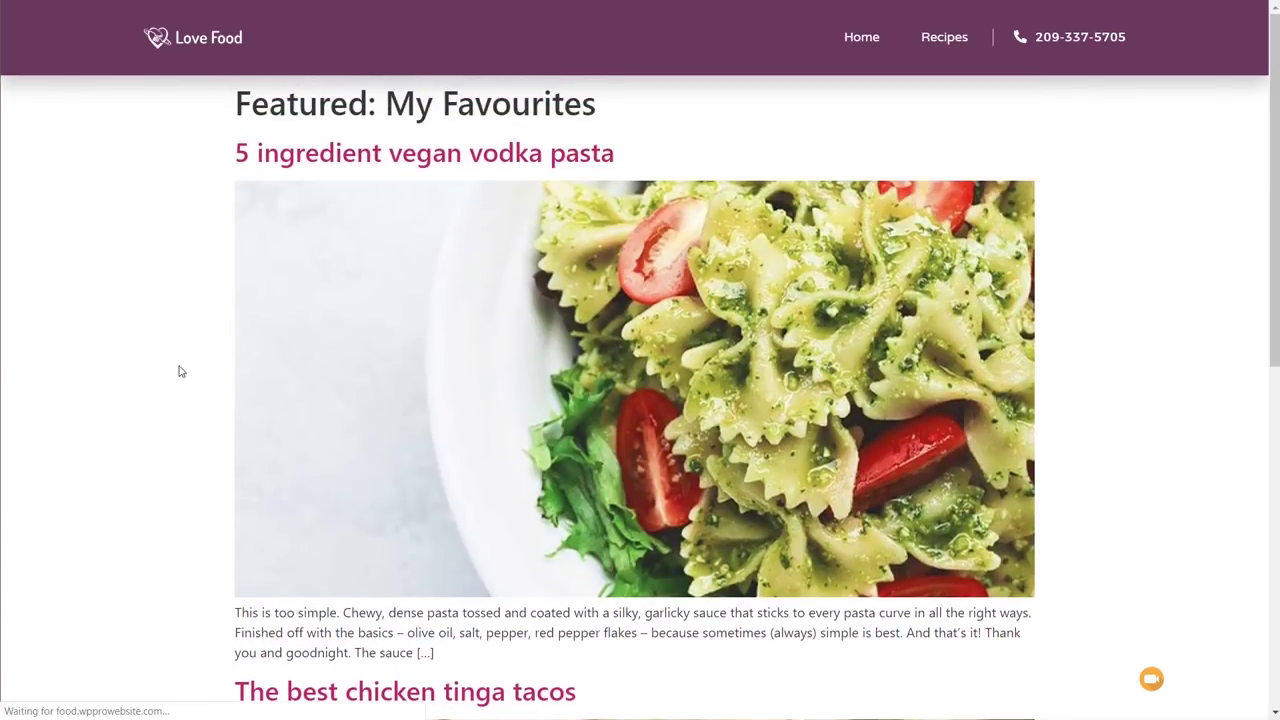
Test the Seasonal button's link to the seasonal recipes archive and return to the homepage.
click(971, 462)
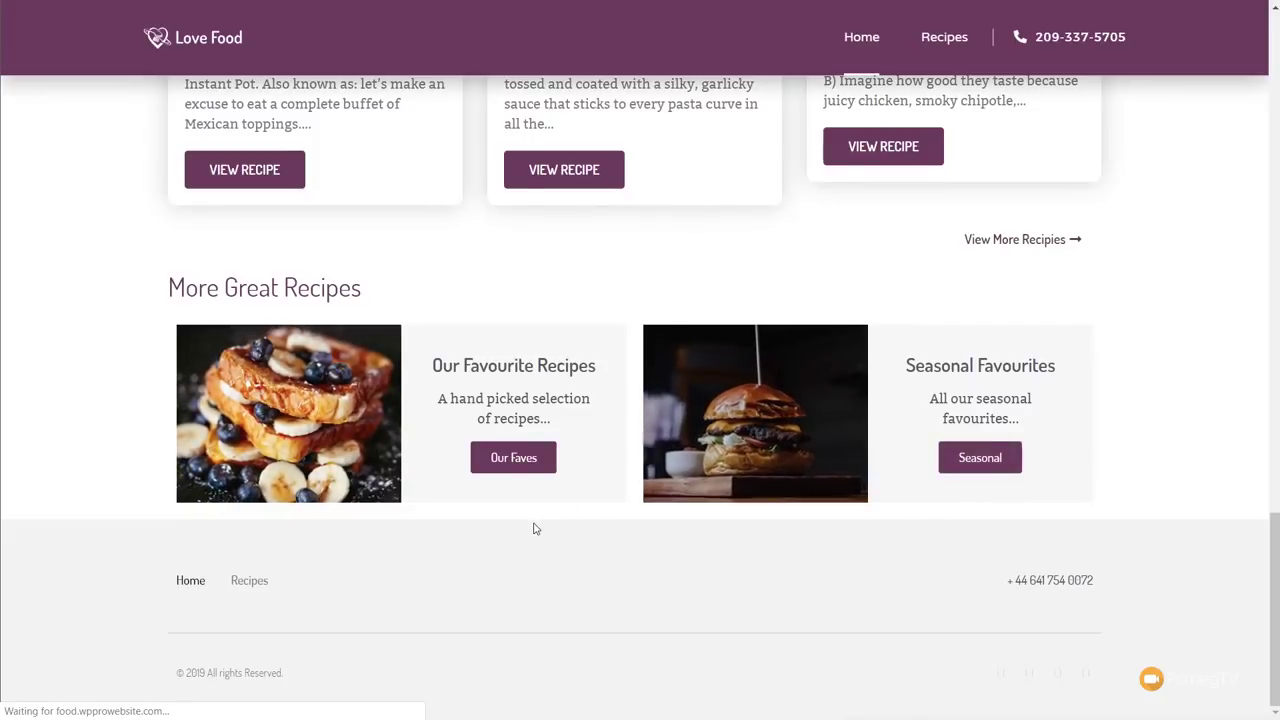
scroll(256, 440, down, 2)
scroll(254, 443, up, 2)
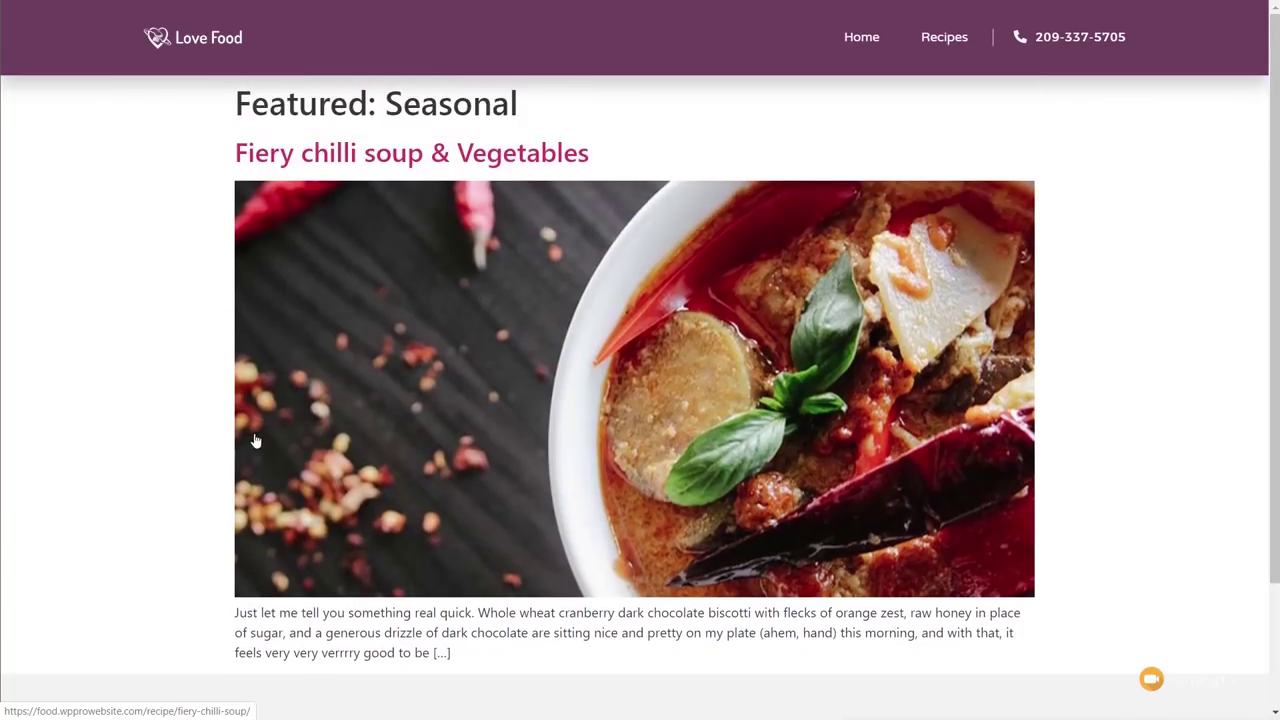
key(alt+Left)
scroll(538, 432, up, 3)
scroll(538, 432, up, 8)
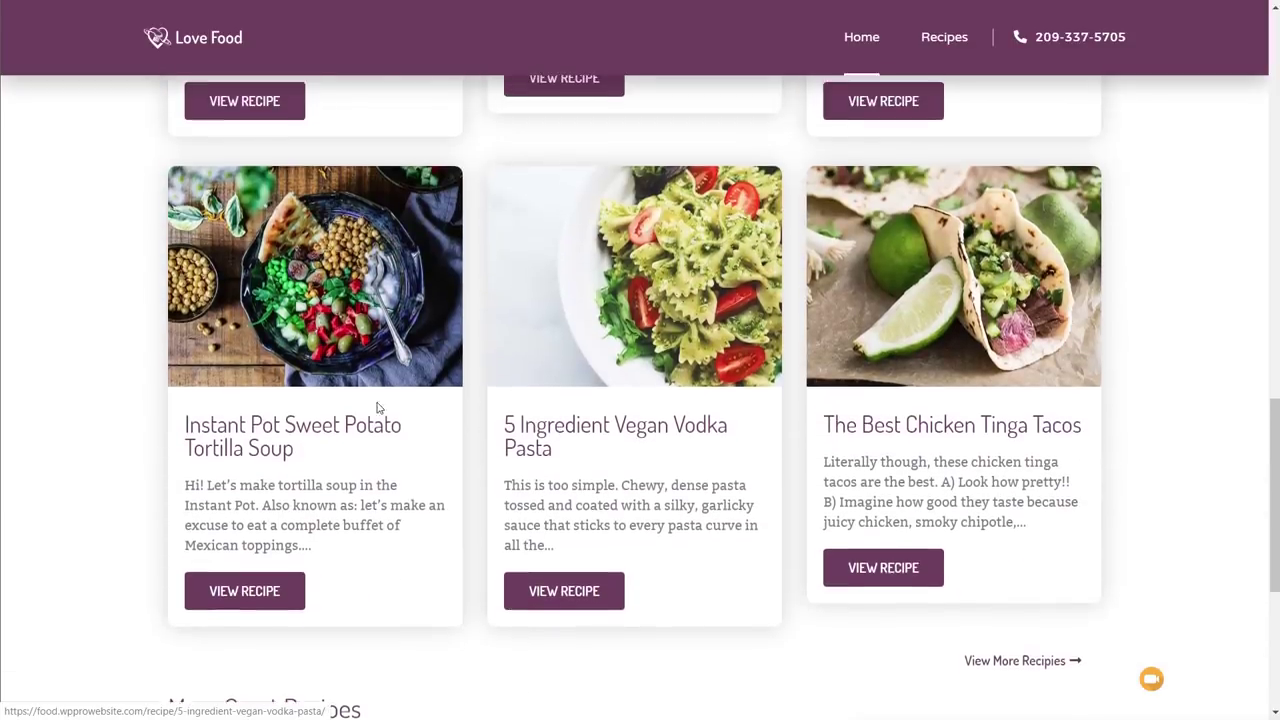
Look through the homepage recipes, open the Fiery Chilli Soup & Vegetables recipe to review it, and return to the homepage's lower sections.
scroll(503, 412, down, 2)
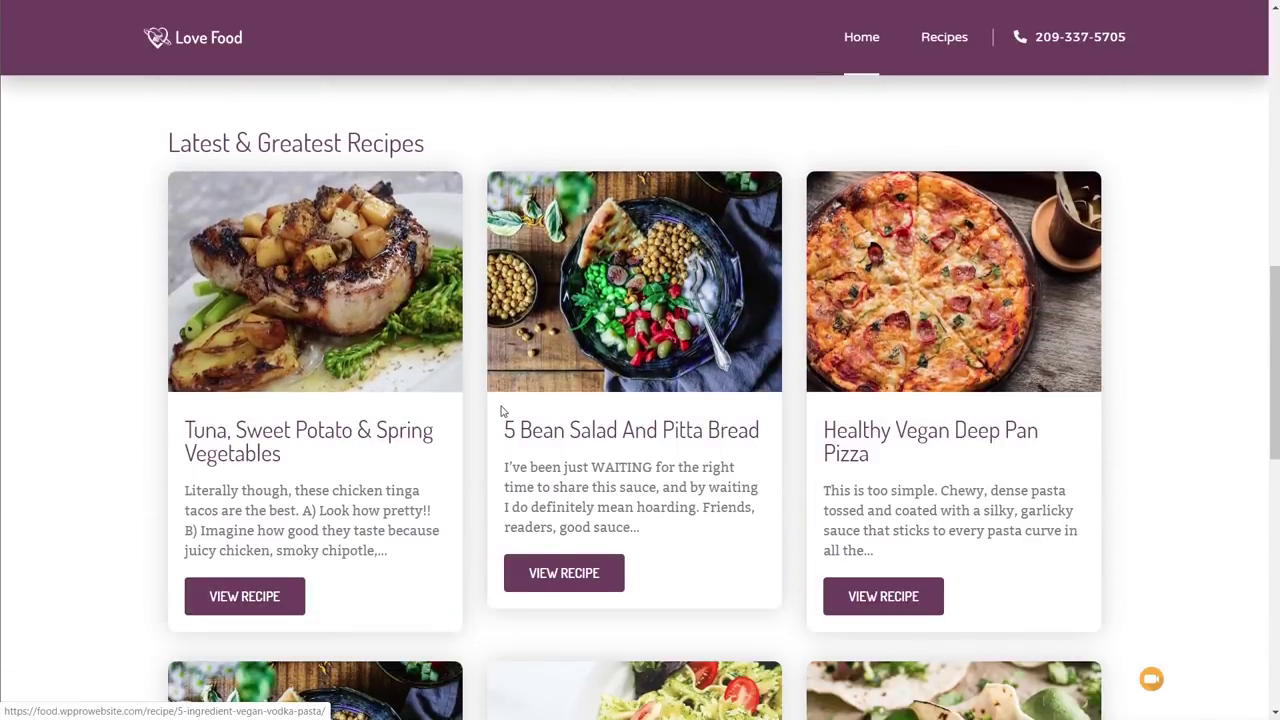
scroll(500, 409, up, 4)
click(267, 402)
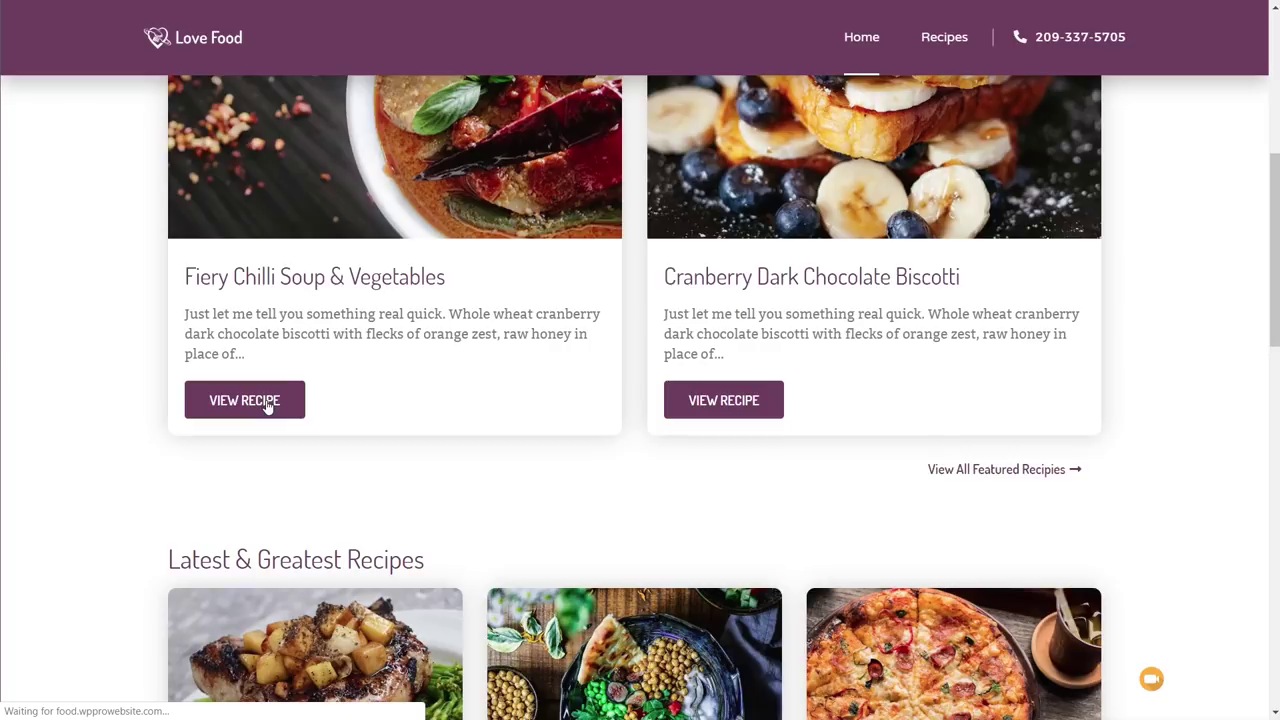
scroll(640, 404, down, 7)
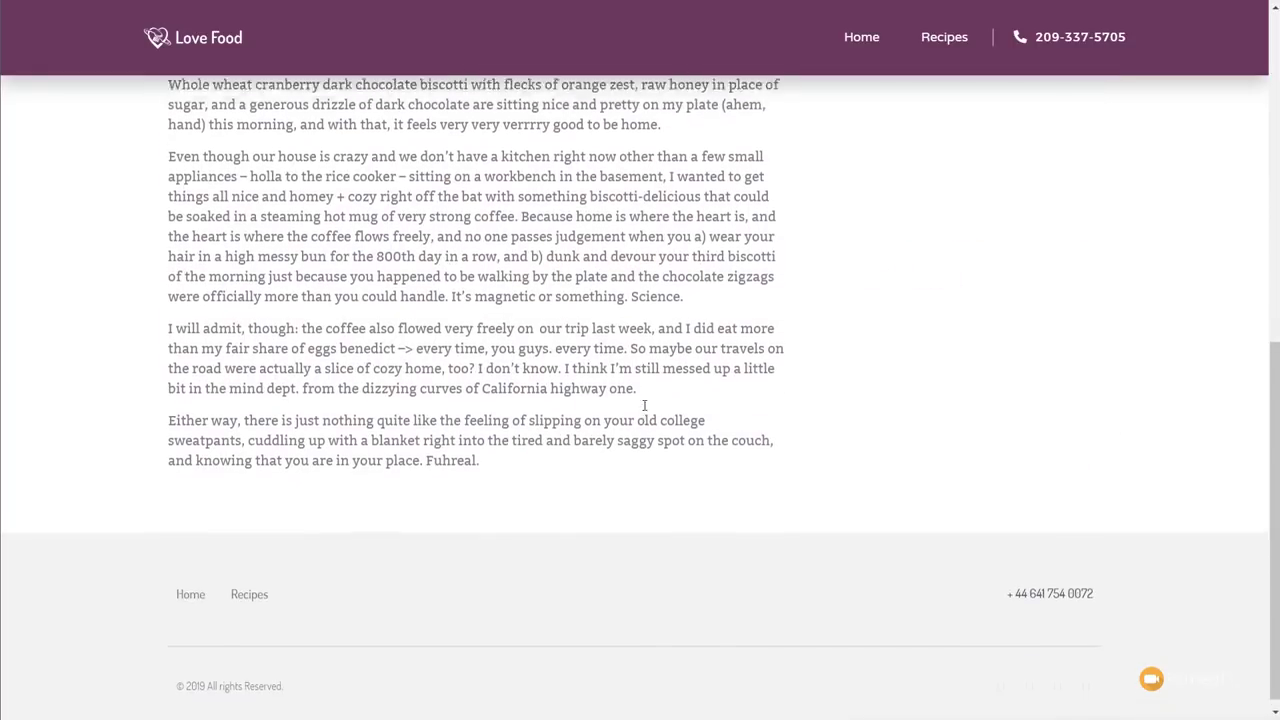
scroll(645, 405, up, 3)
key(alt+Left)
scroll(574, 380, down, 3)
scroll(620, 450, down, 8)
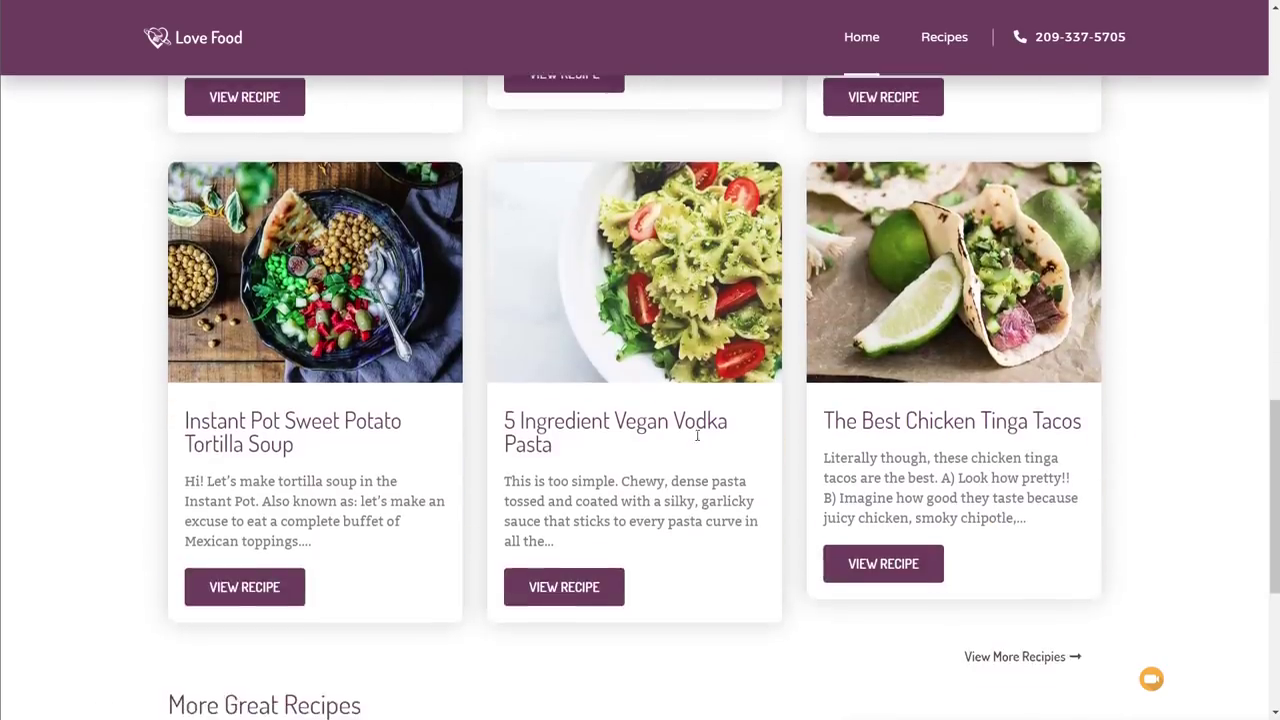
click(517, 548)
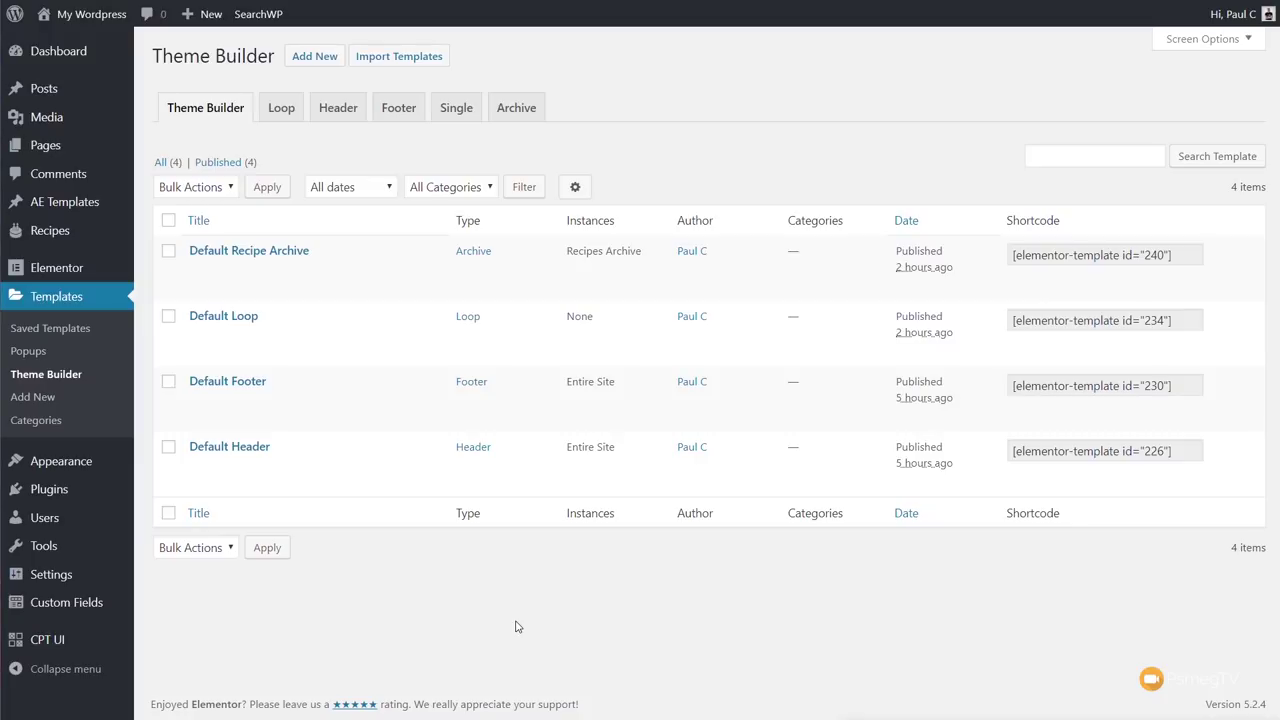
Open the Default Recipe Archive template in Elementor and copy its entire recipe section.
mouse_move(267, 283)
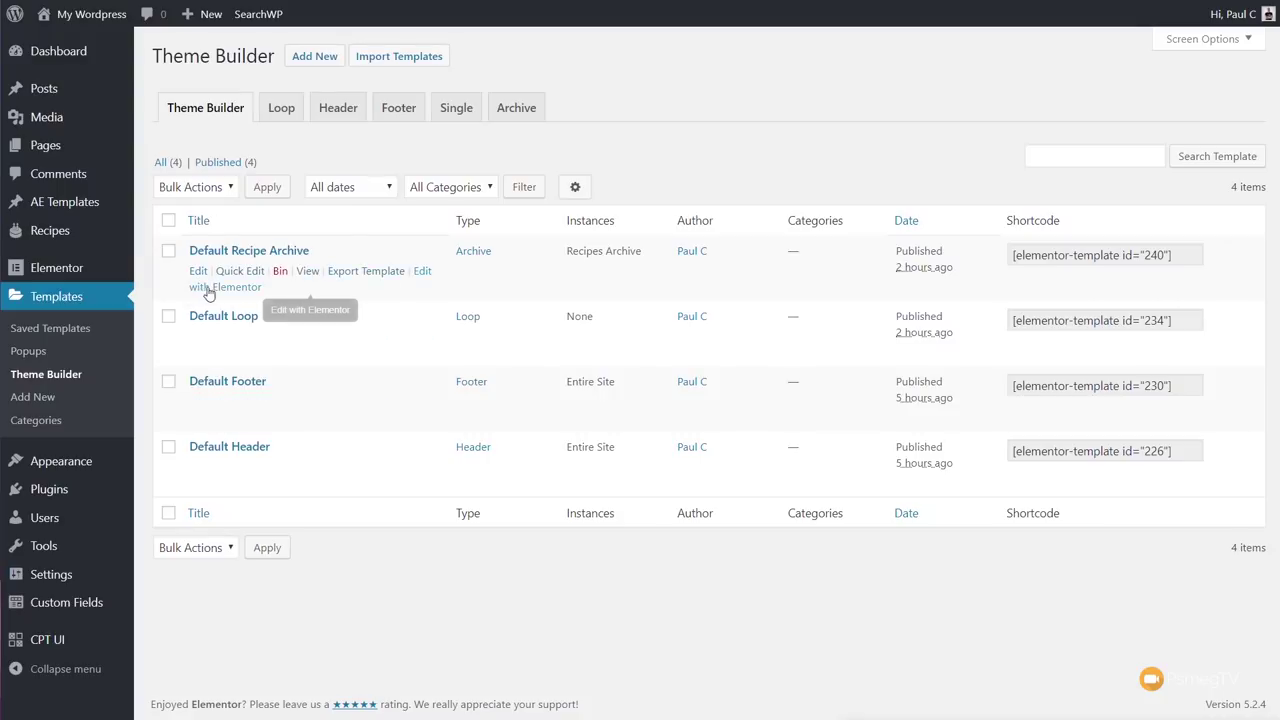
click(236, 289)
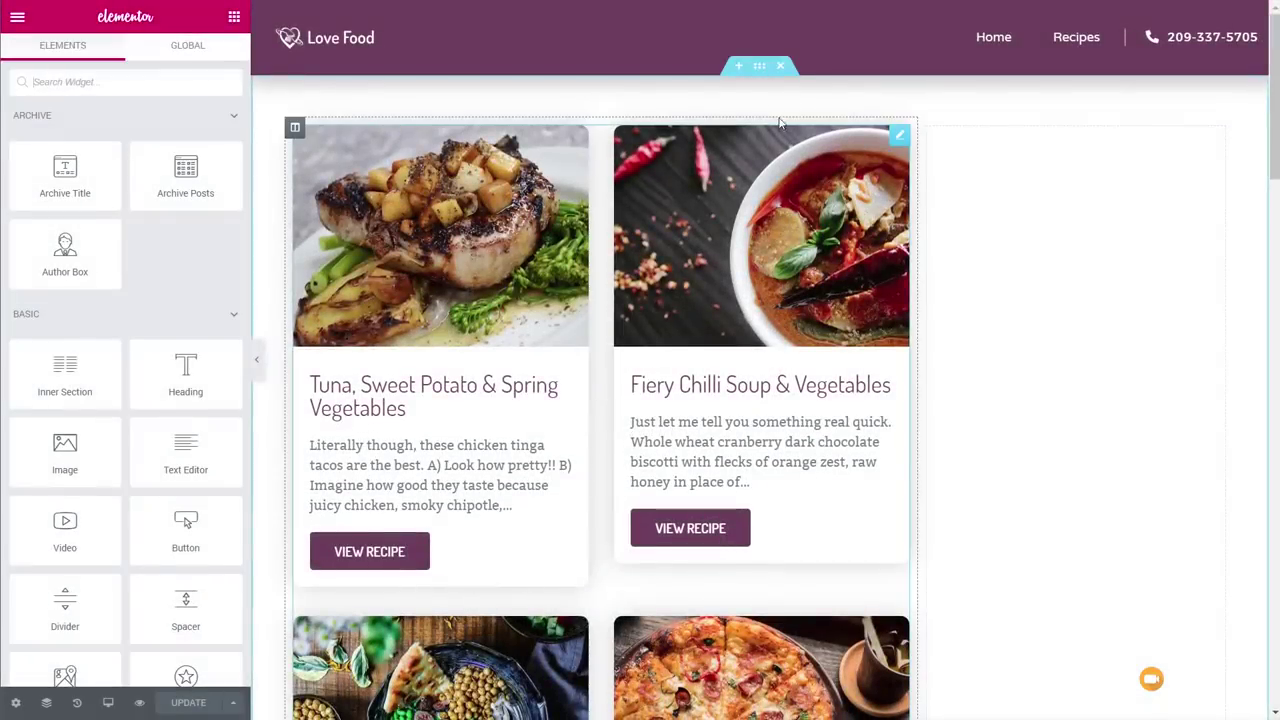
click(760, 76)
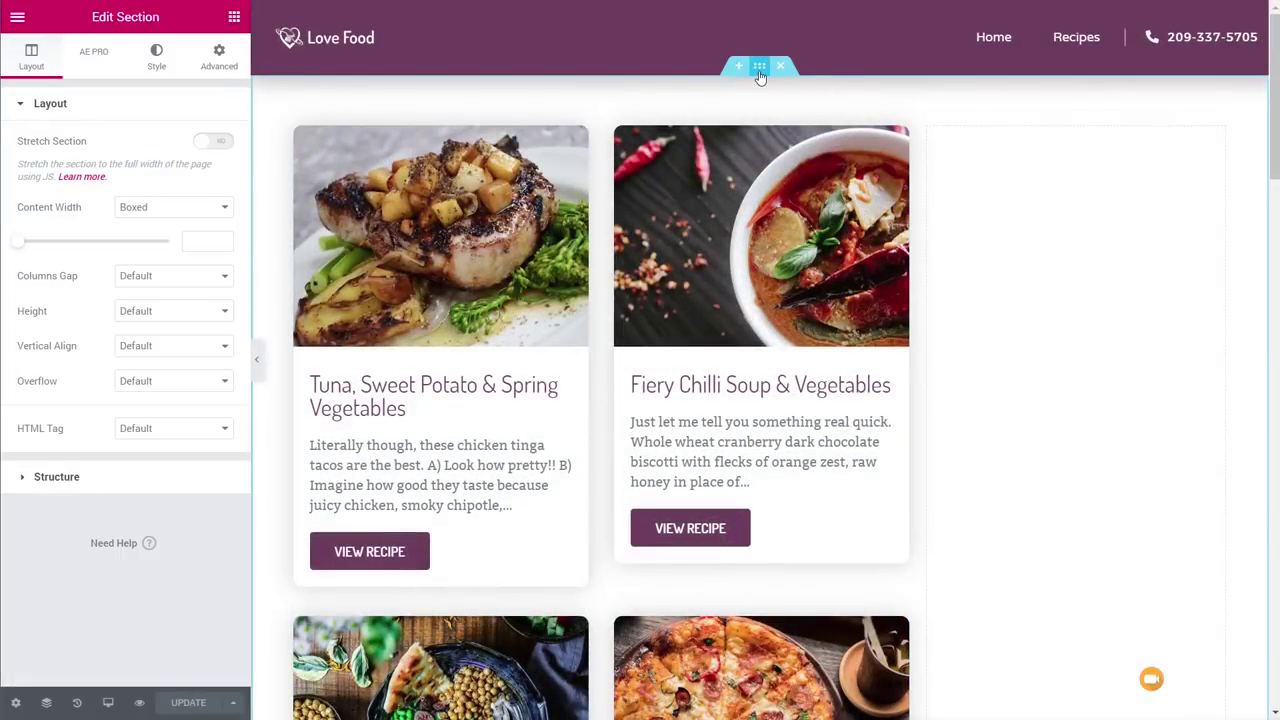
right_click(759, 76)
click(795, 142)
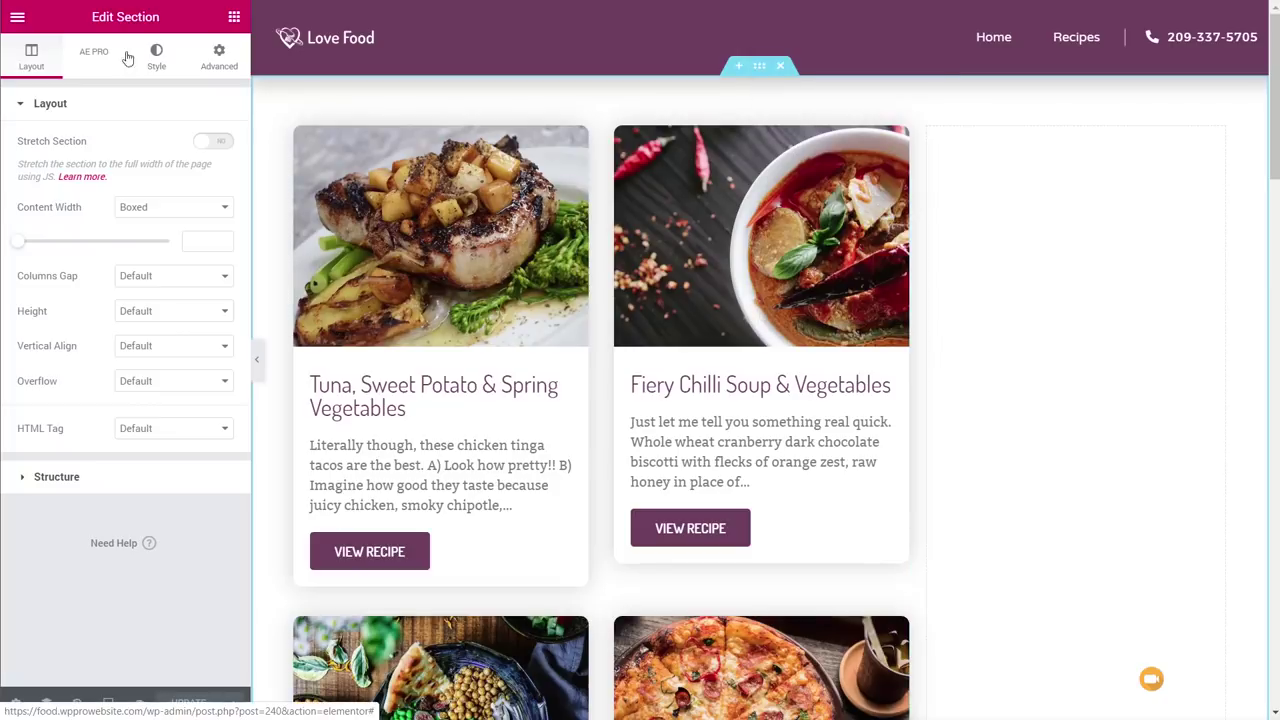
Exit the Elementor editor to the dashboard and return to the Theme Builder template list.
click(15, 18)
click(139, 462)
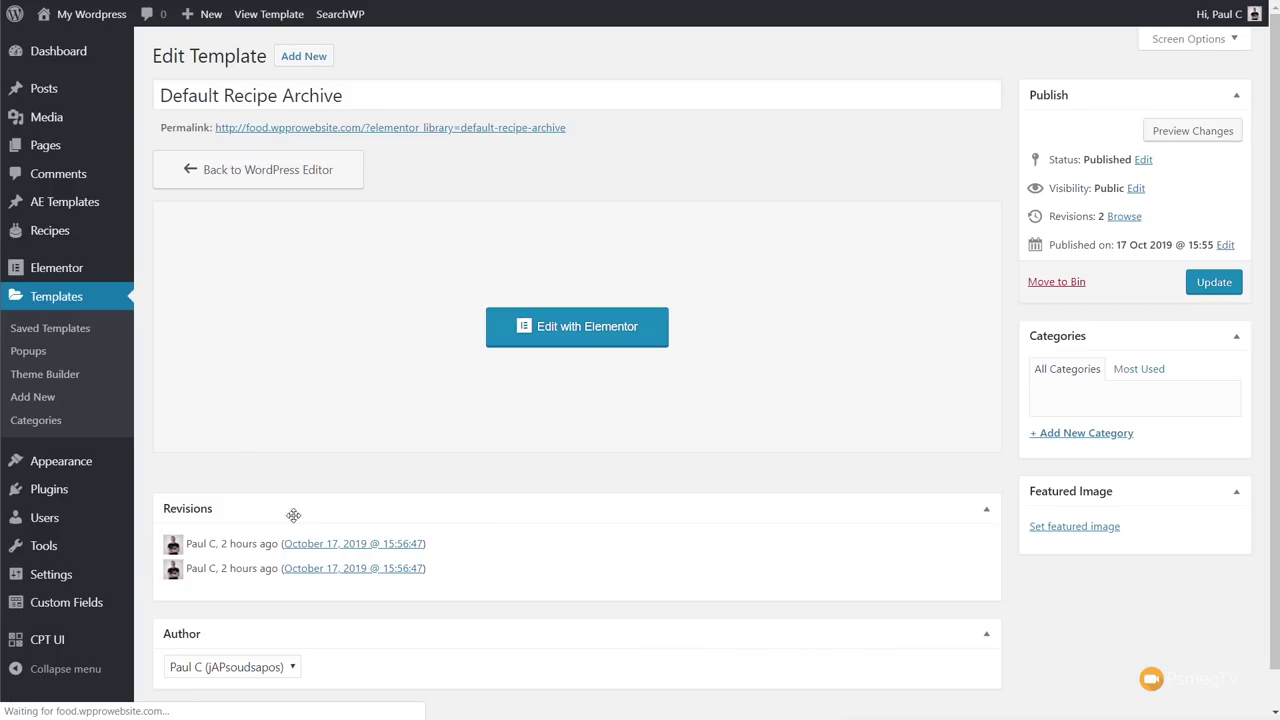
click(47, 374)
Create a new template of type Archive named "Featured Archive".
click(316, 57)
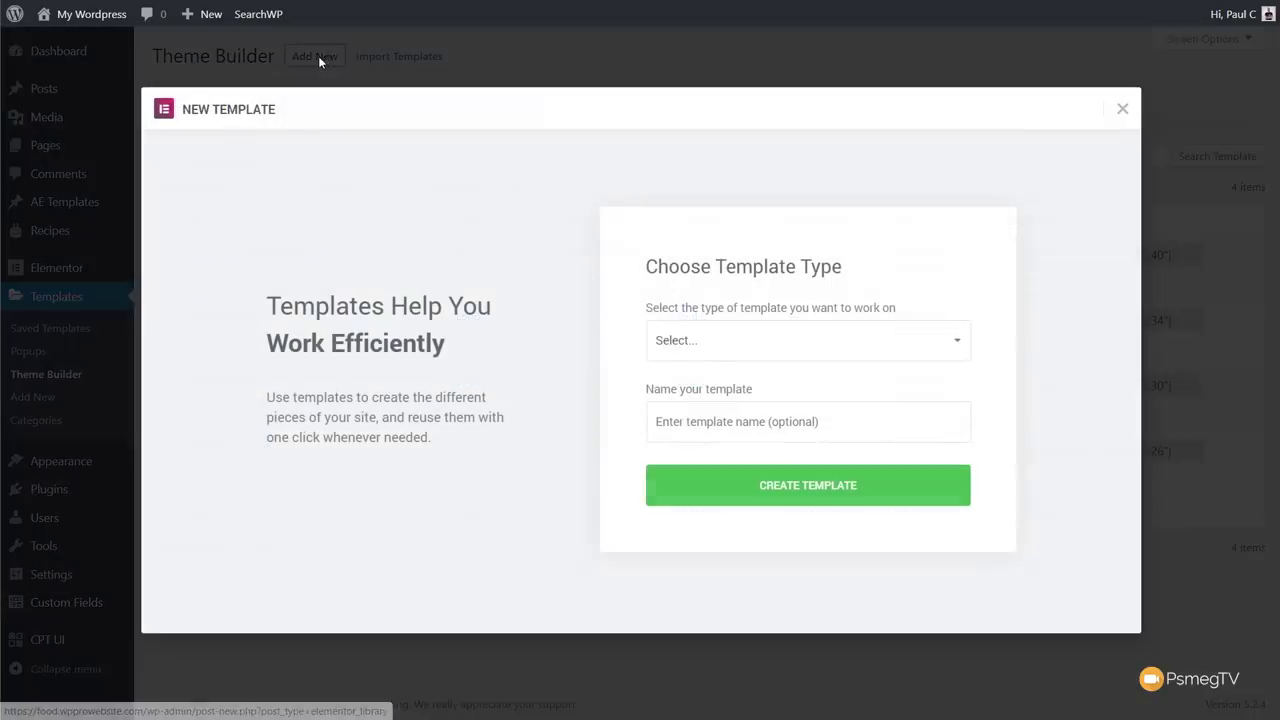
click(714, 350)
click(700, 504)
click(699, 423)
text(Featured Archive)
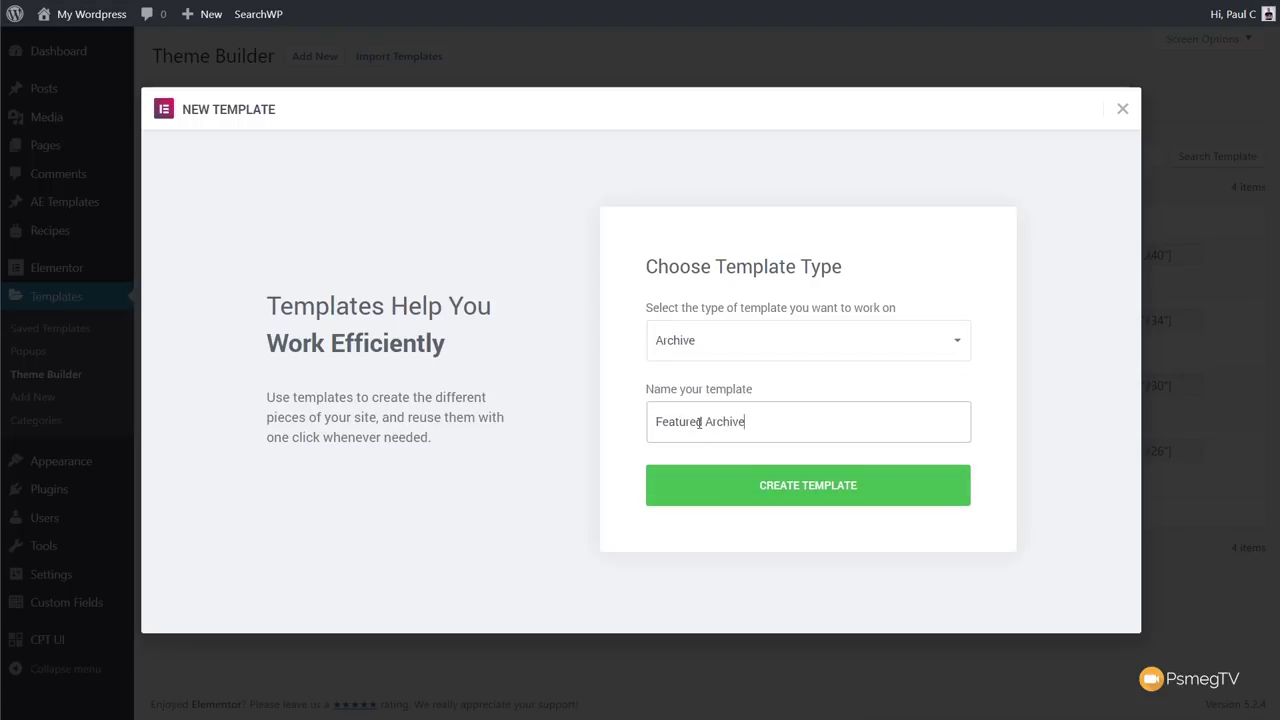
click(858, 500)
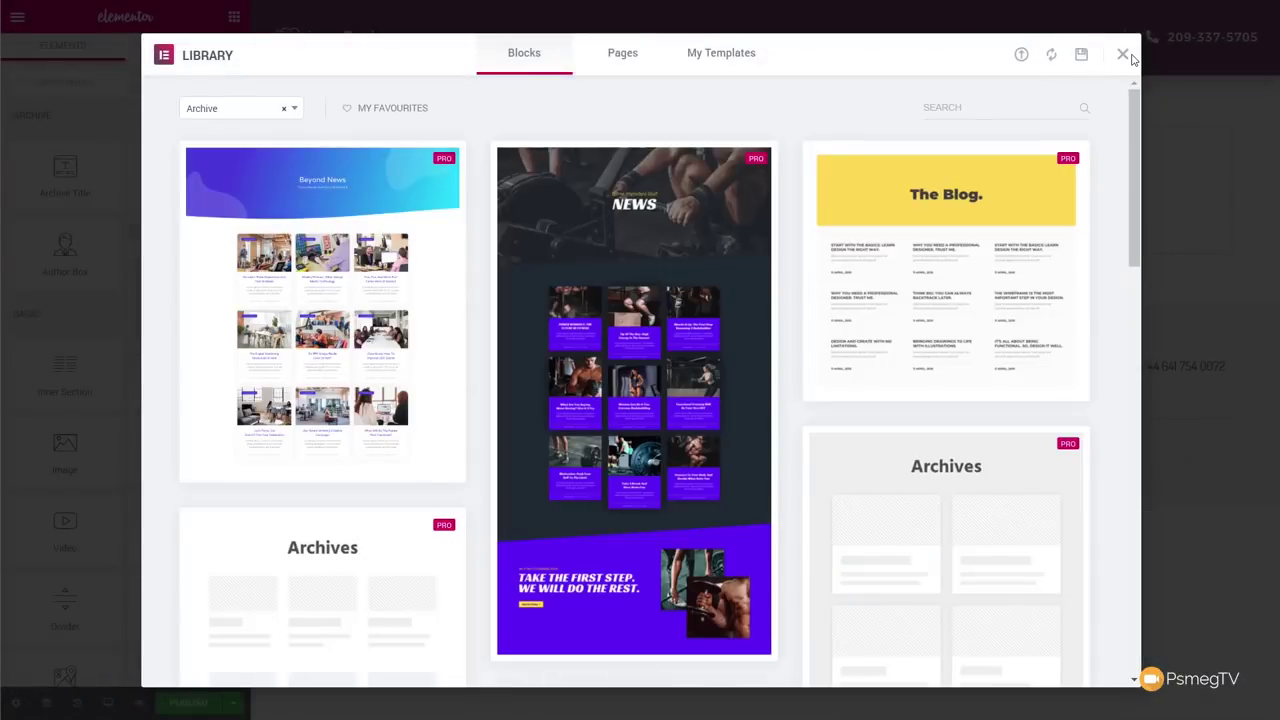
Dismiss the template library, paste the copied section into the blank template, and delete its empty second column.
click(1122, 55)
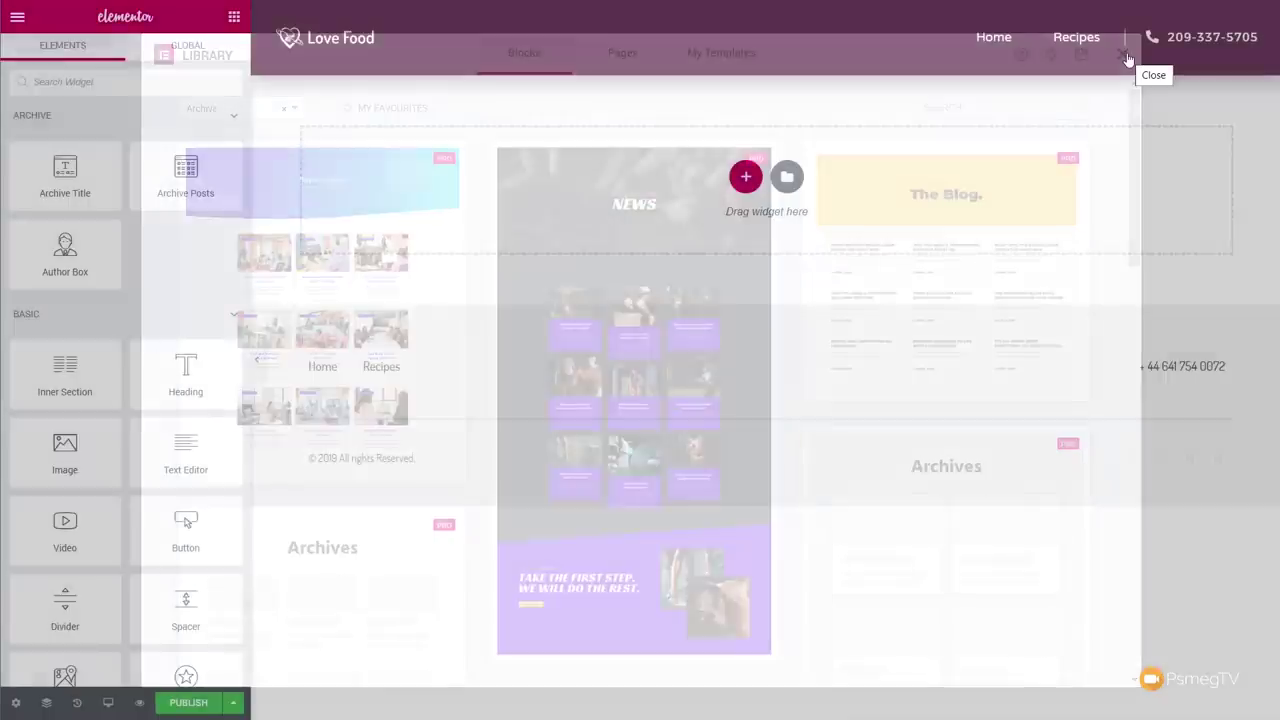
right_click(602, 182)
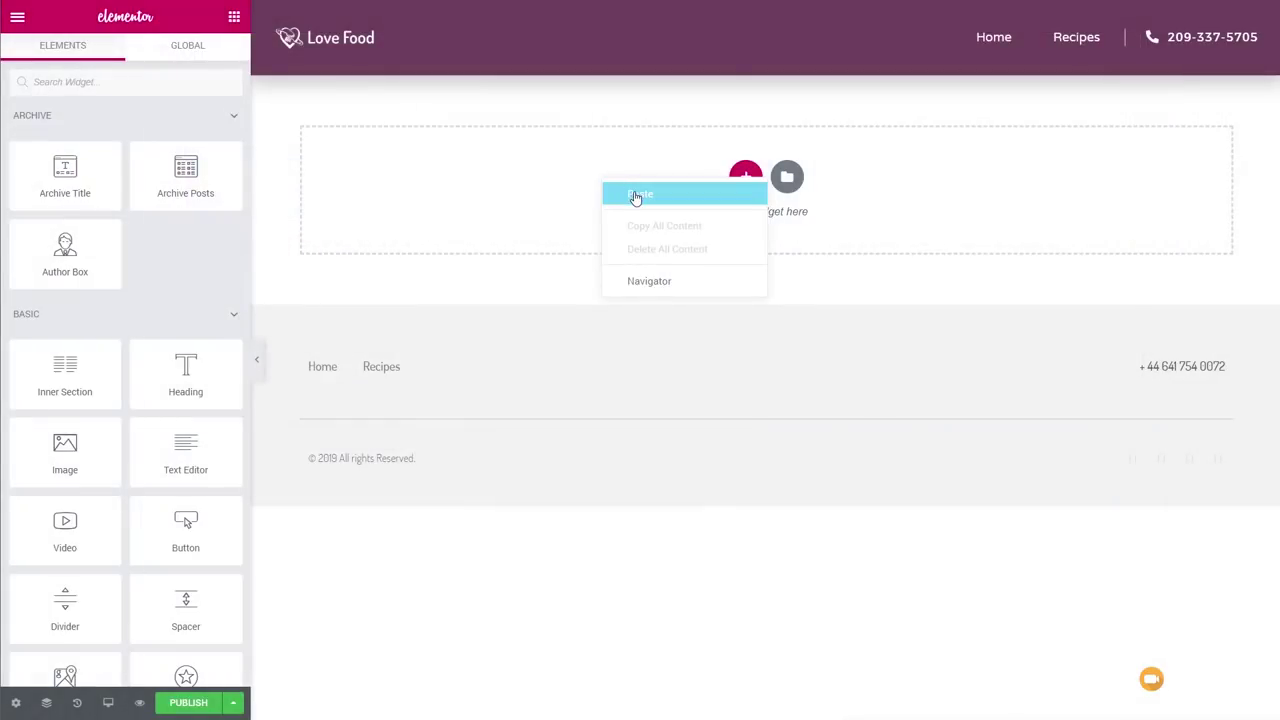
click(638, 194)
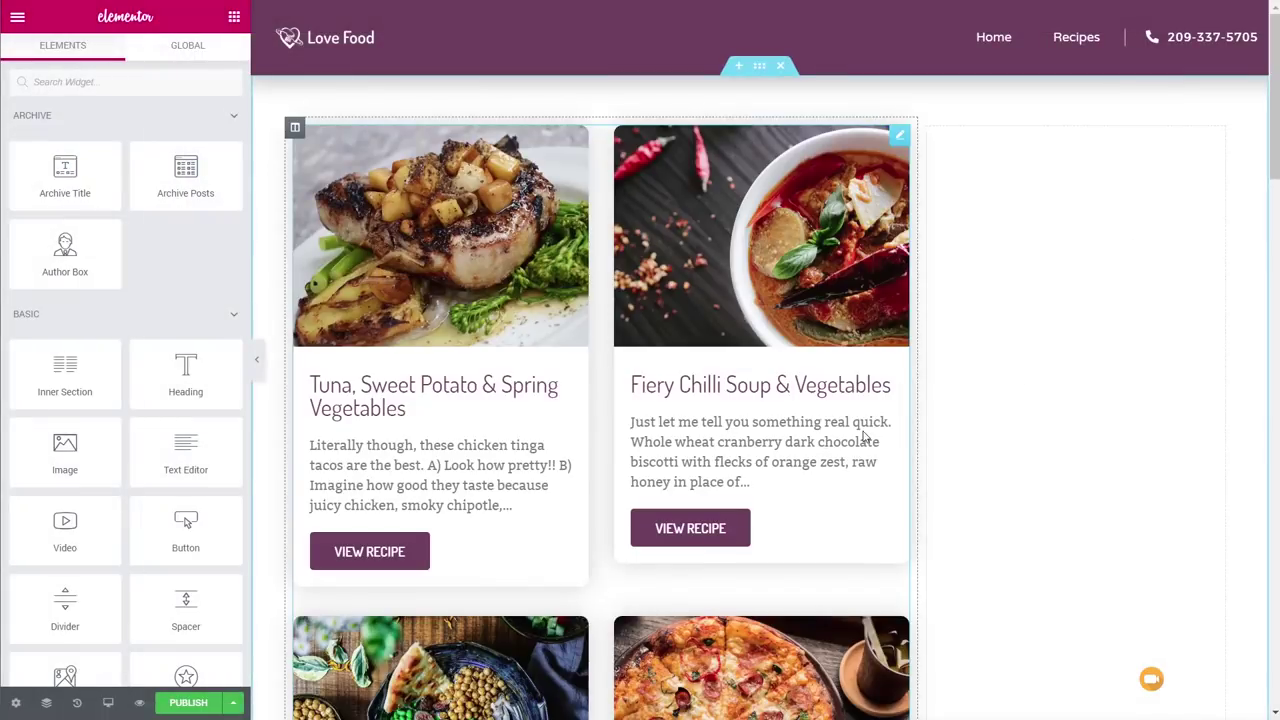
right_click(928, 129)
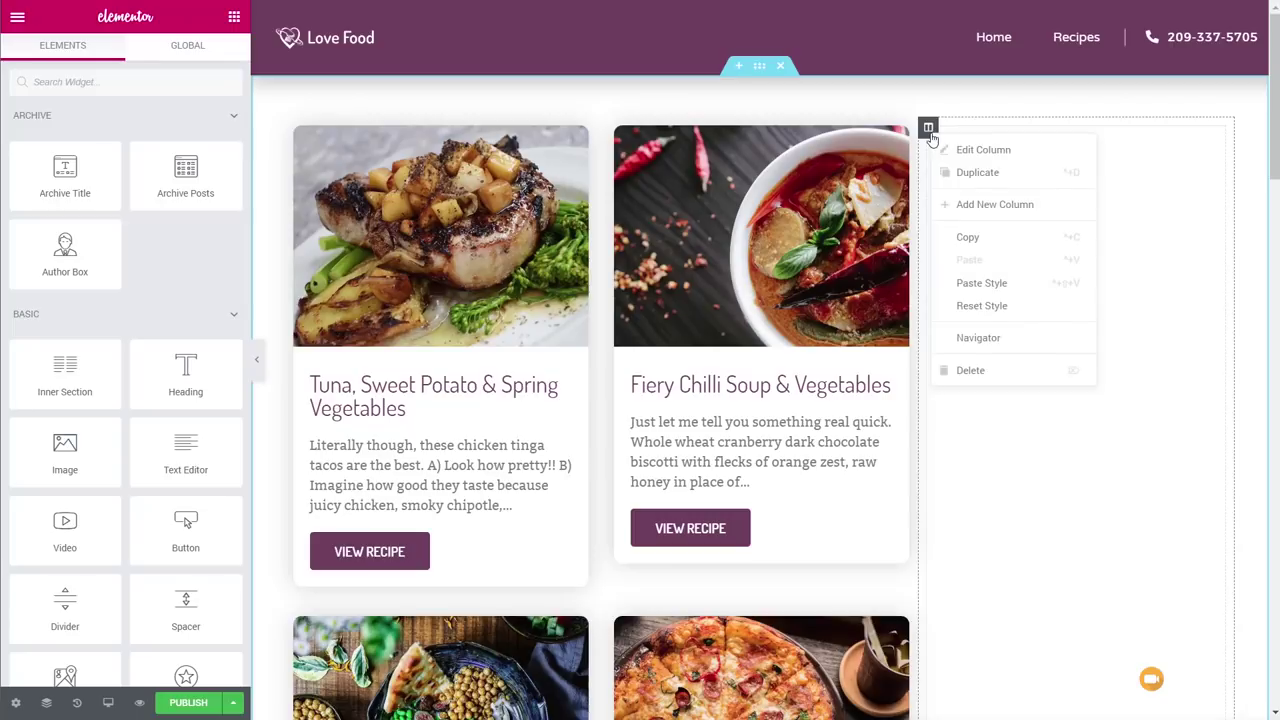
click(997, 372)
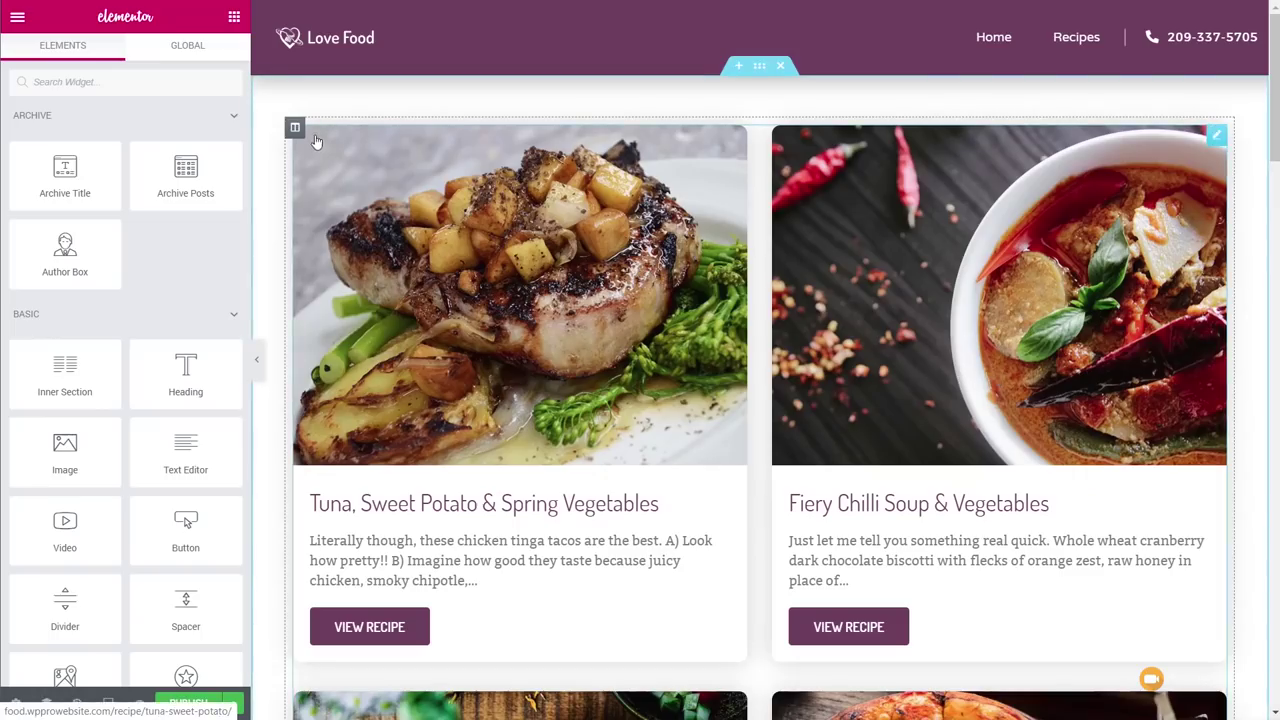
Set the Archive Posts widget to 3 columns and disable FacetWP for it.
click(1215, 137)
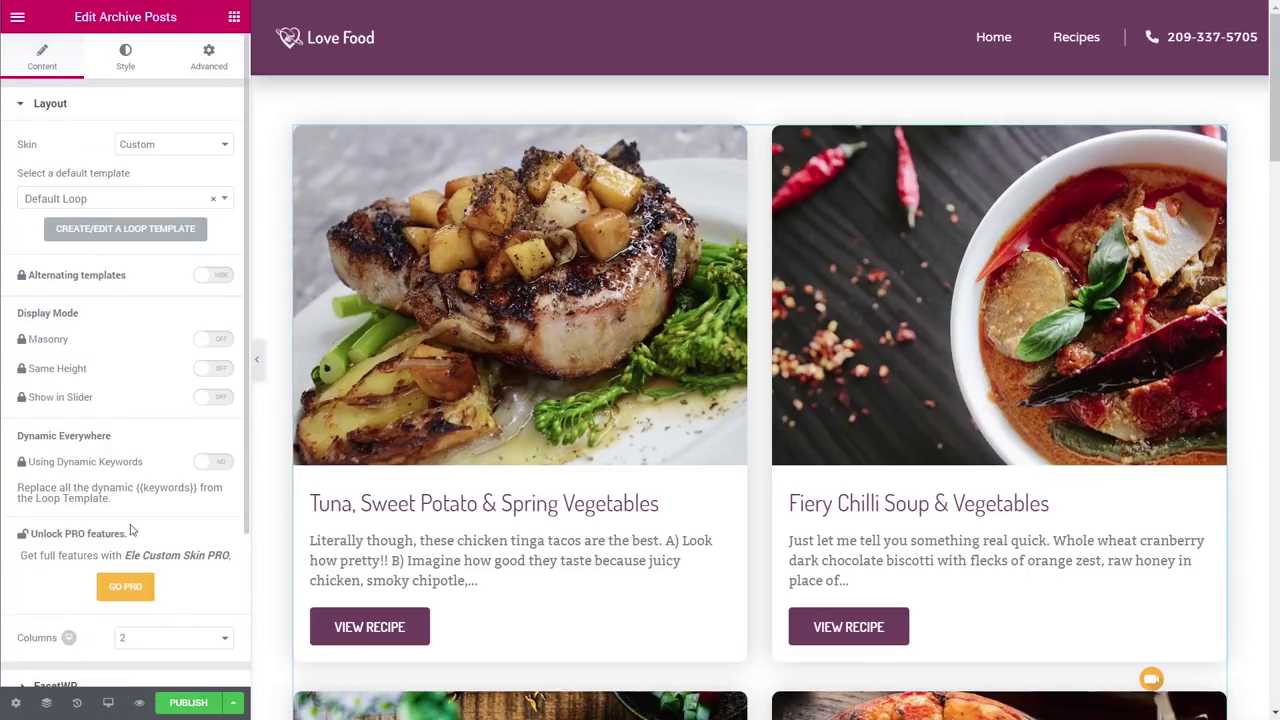
scroll(150, 520, down, 3)
click(157, 446)
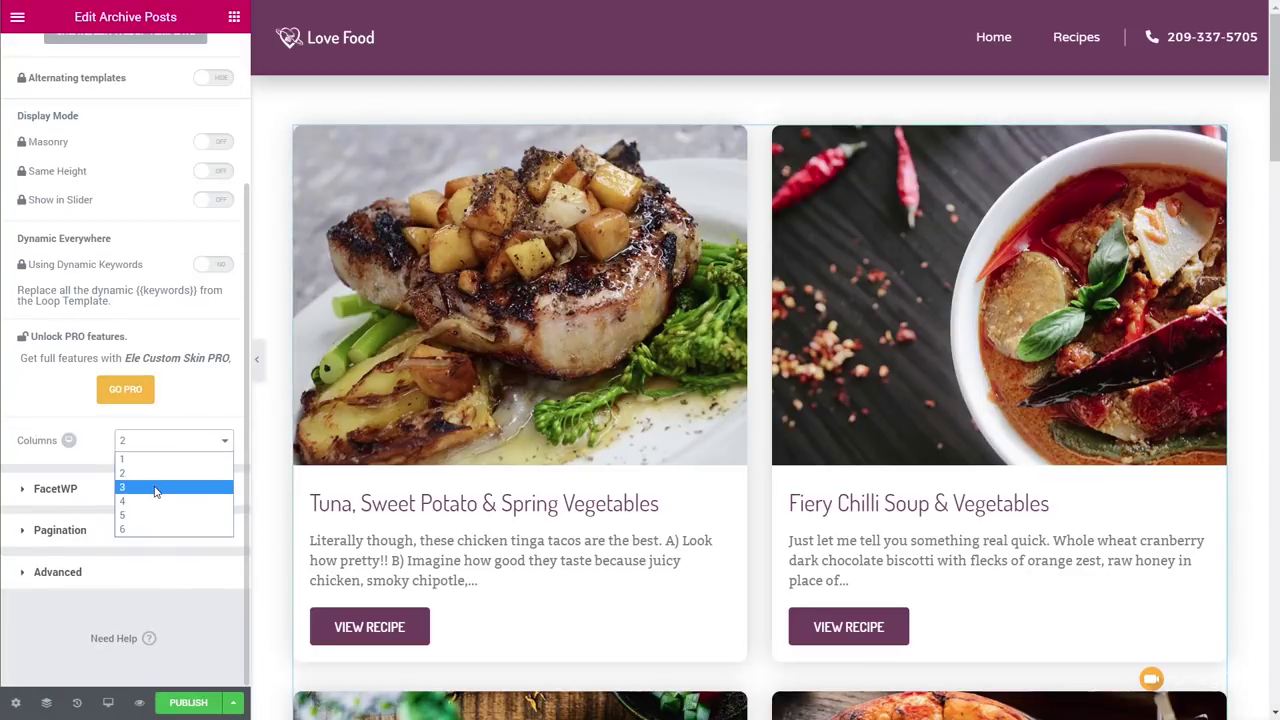
click(157, 491)
click(52, 488)
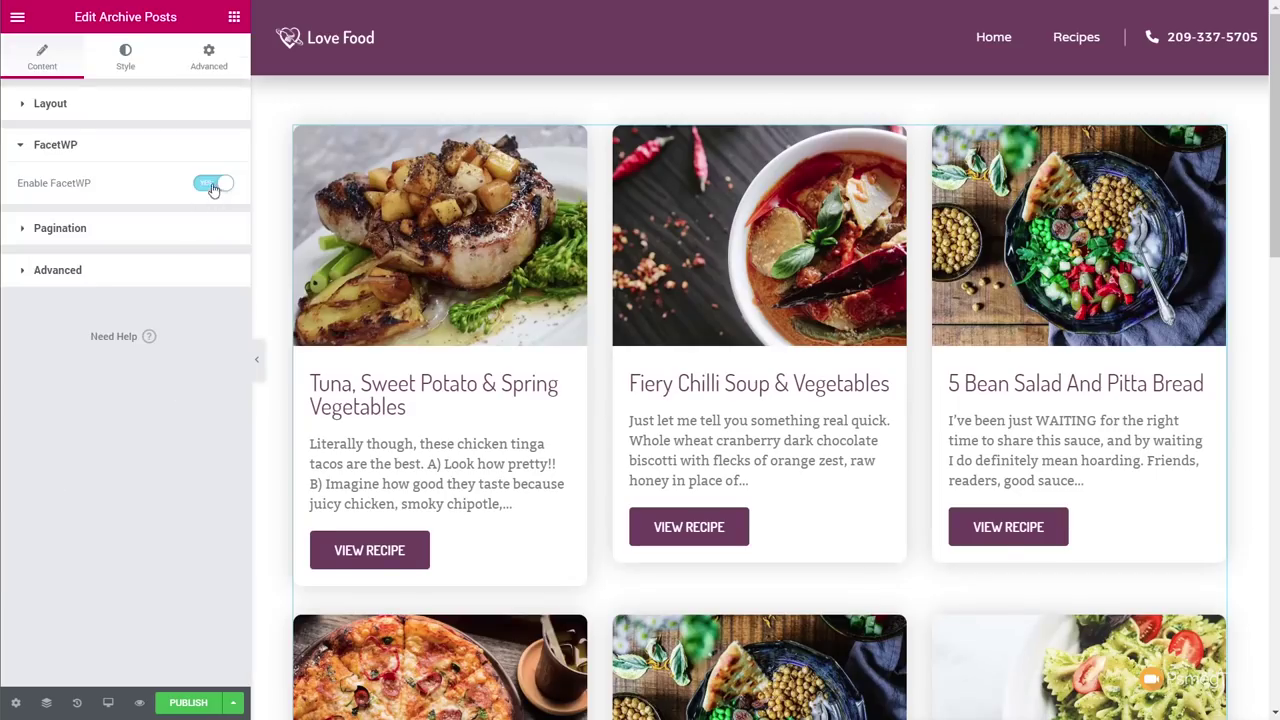
click(213, 186)
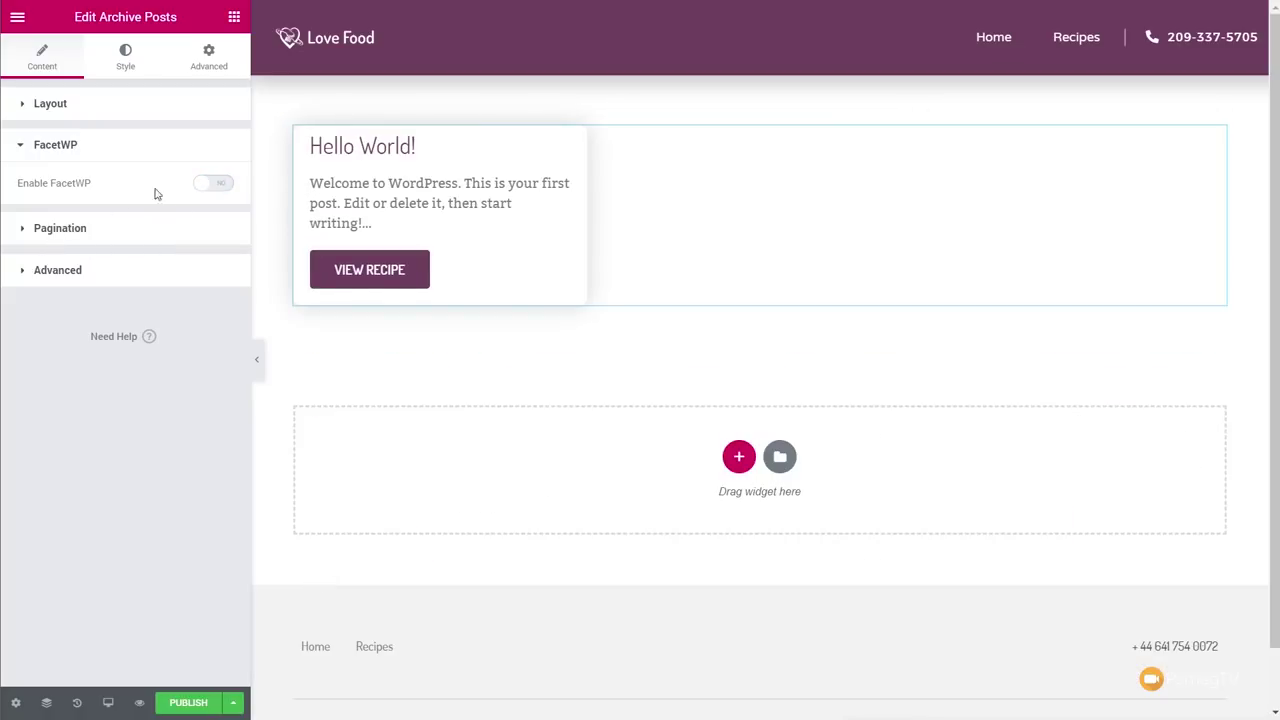
Set the template's dynamic content preview to Recipes Archive and apply it.
click(15, 702)
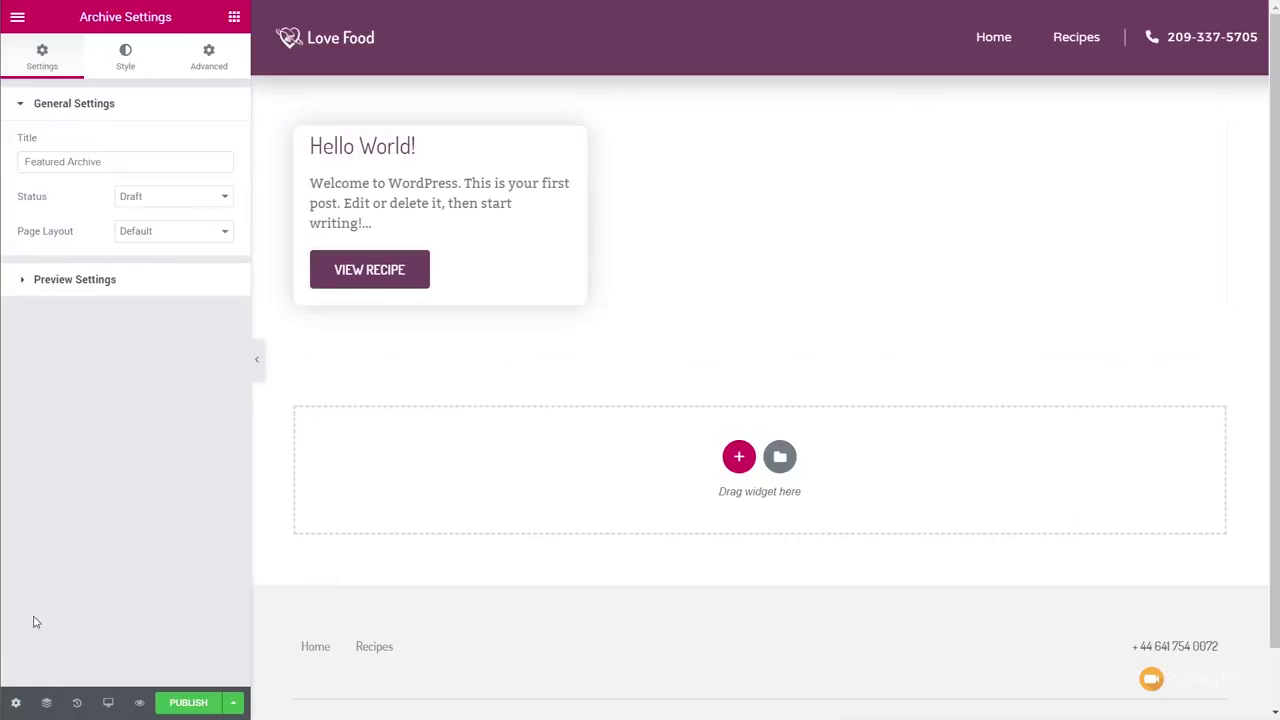
click(87, 286)
click(145, 205)
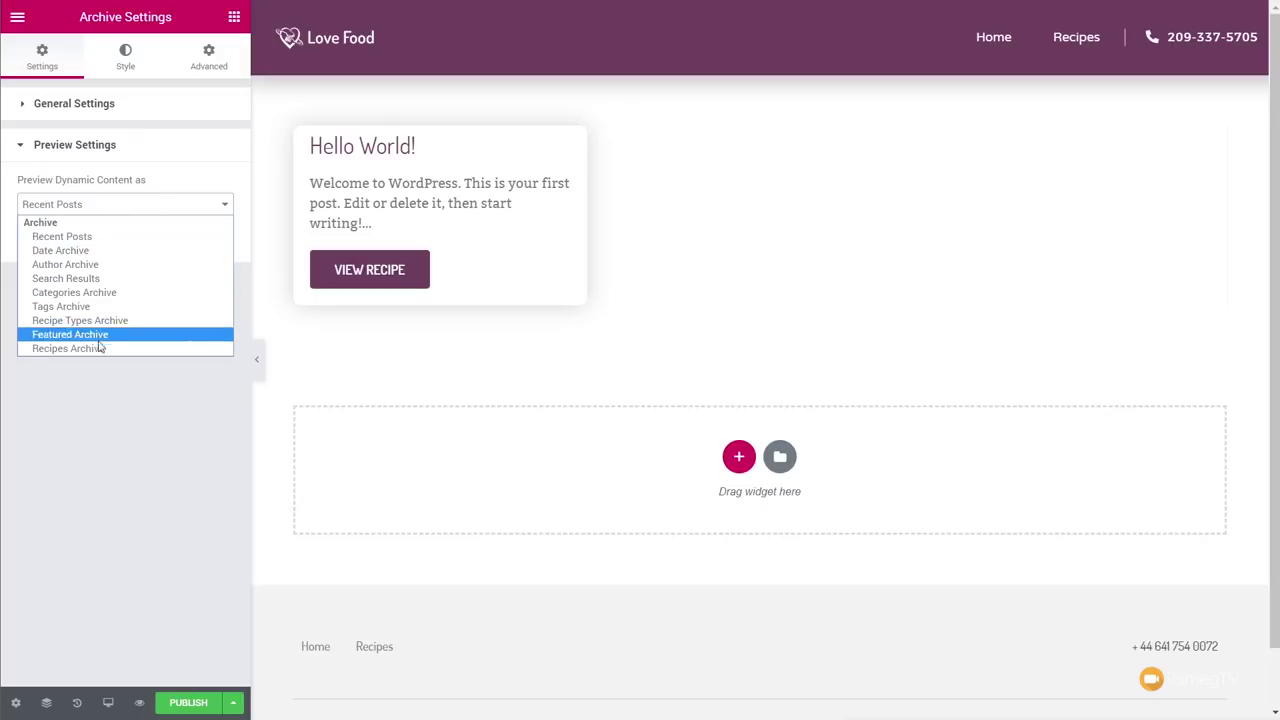
click(98, 348)
click(180, 246)
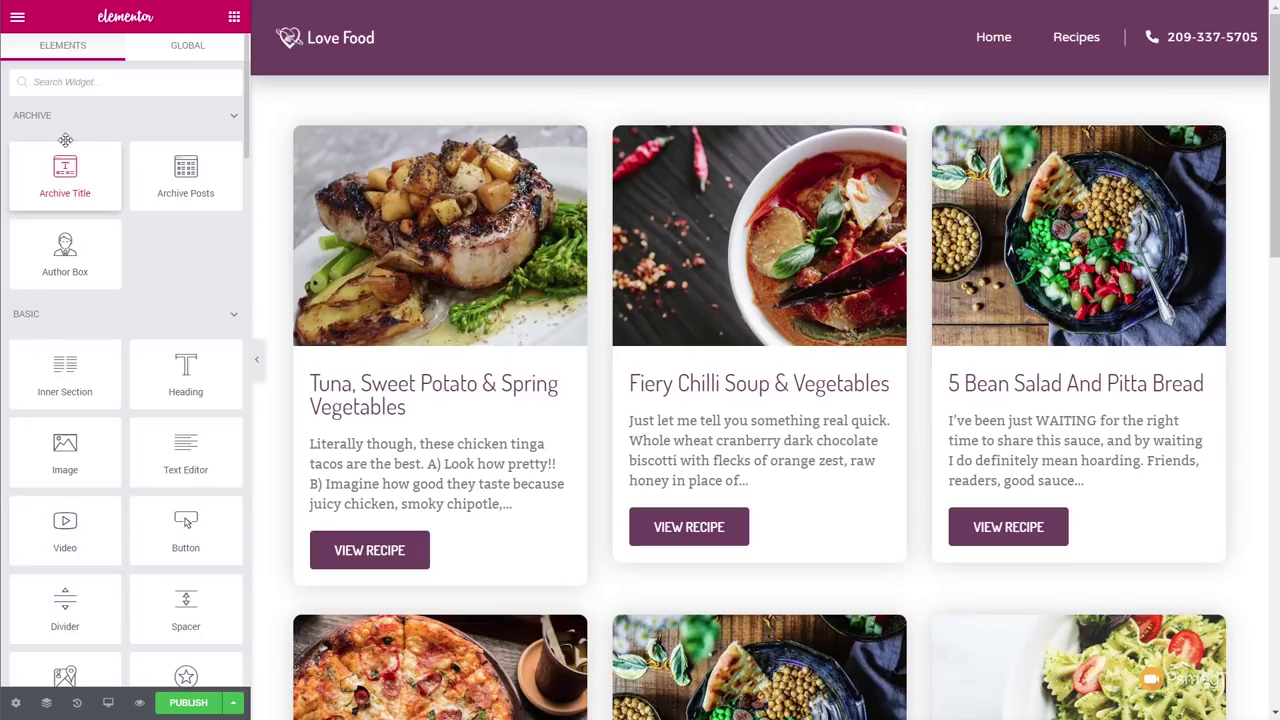
Check the Archive Posts widget's layout and pagination settings.
click(1215, 136)
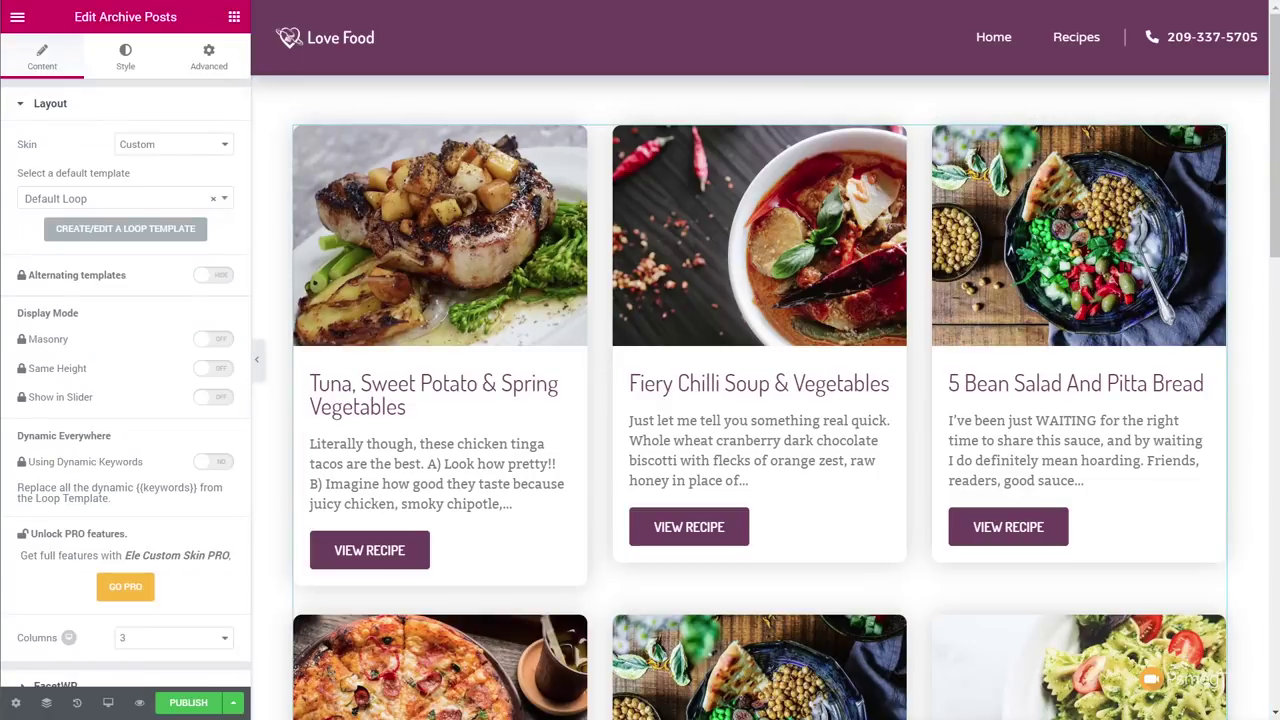
scroll(81, 611, down, 2)
click(70, 535)
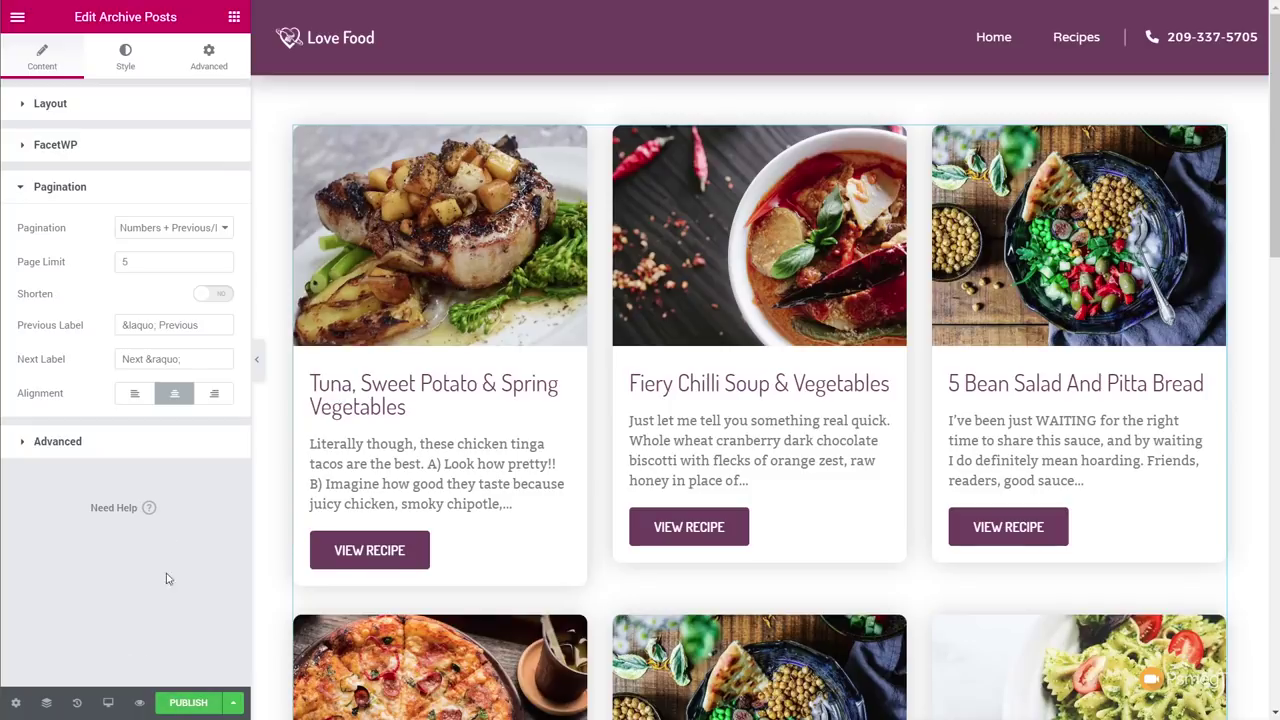
Publish the template with a display condition that includes all Featured recipe archives.
click(186, 703)
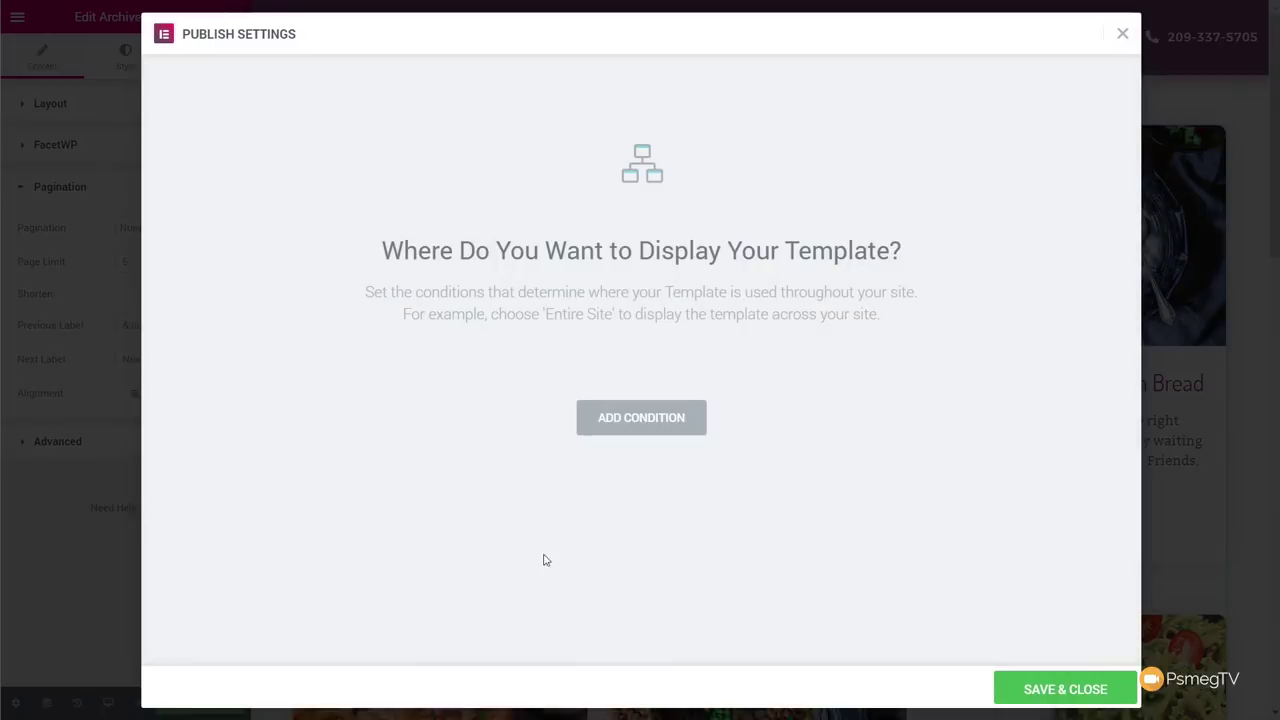
click(645, 427)
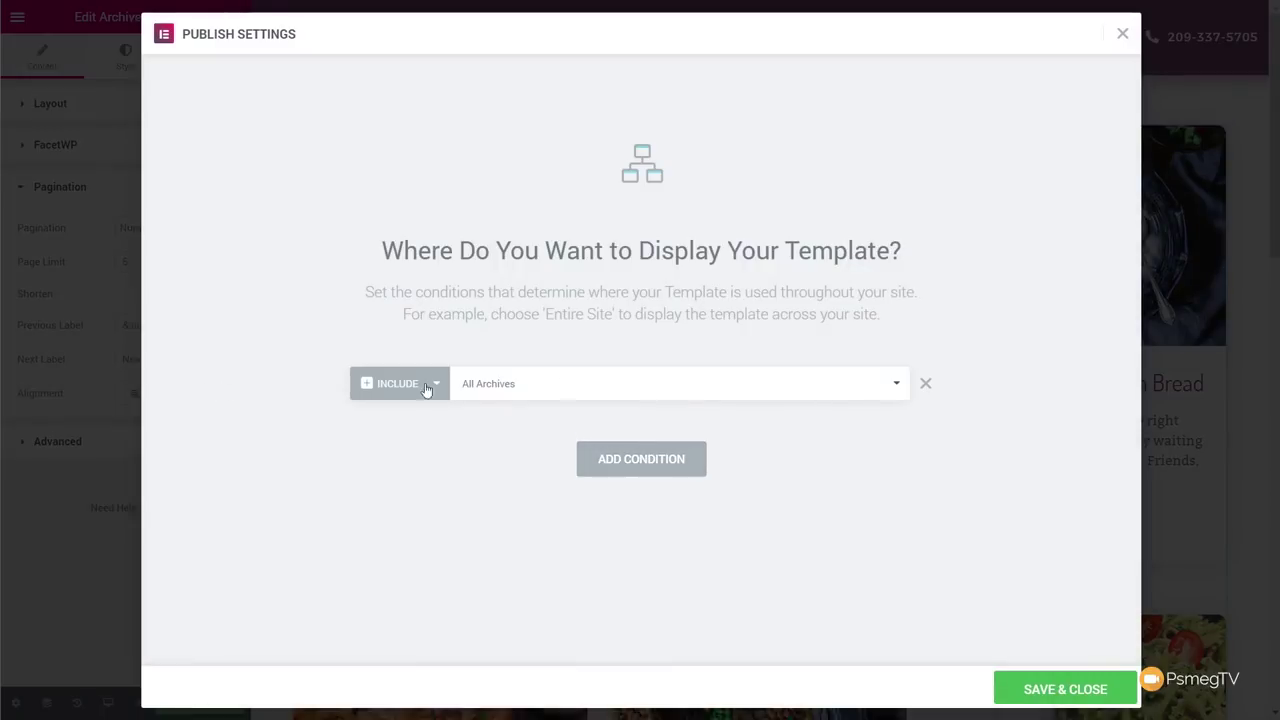
click(867, 388)
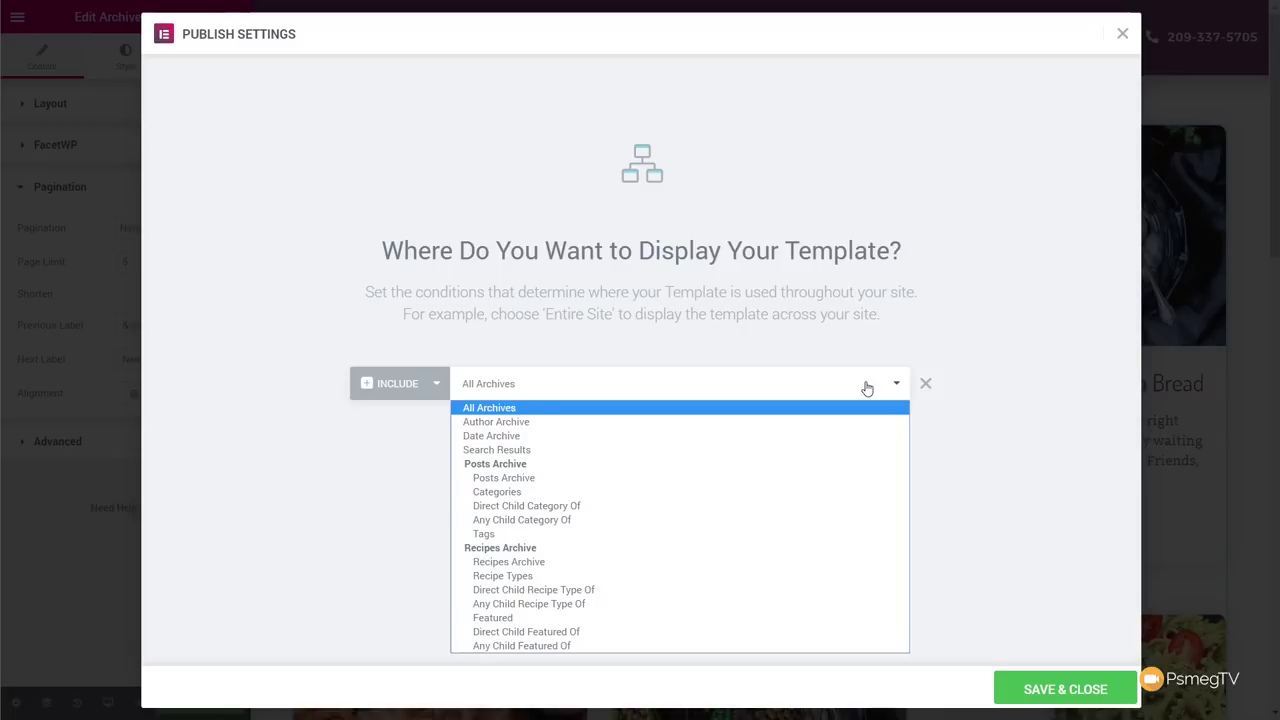
click(505, 622)
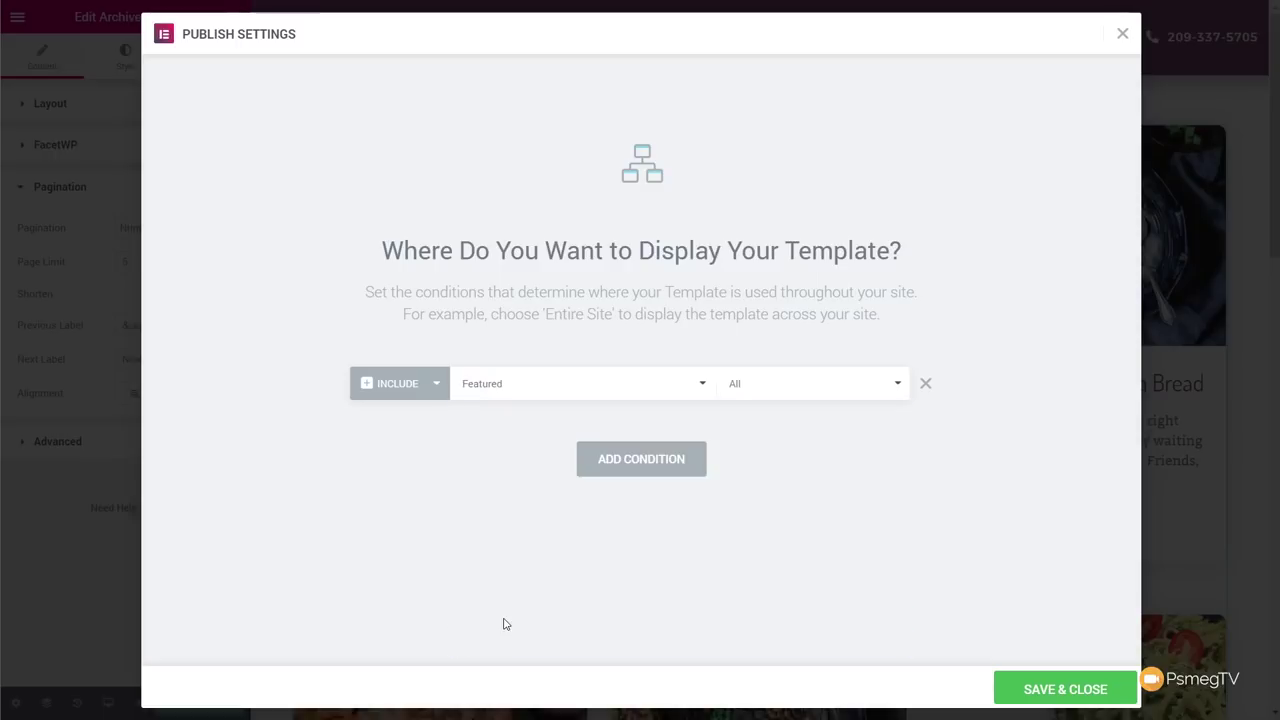
click(1050, 688)
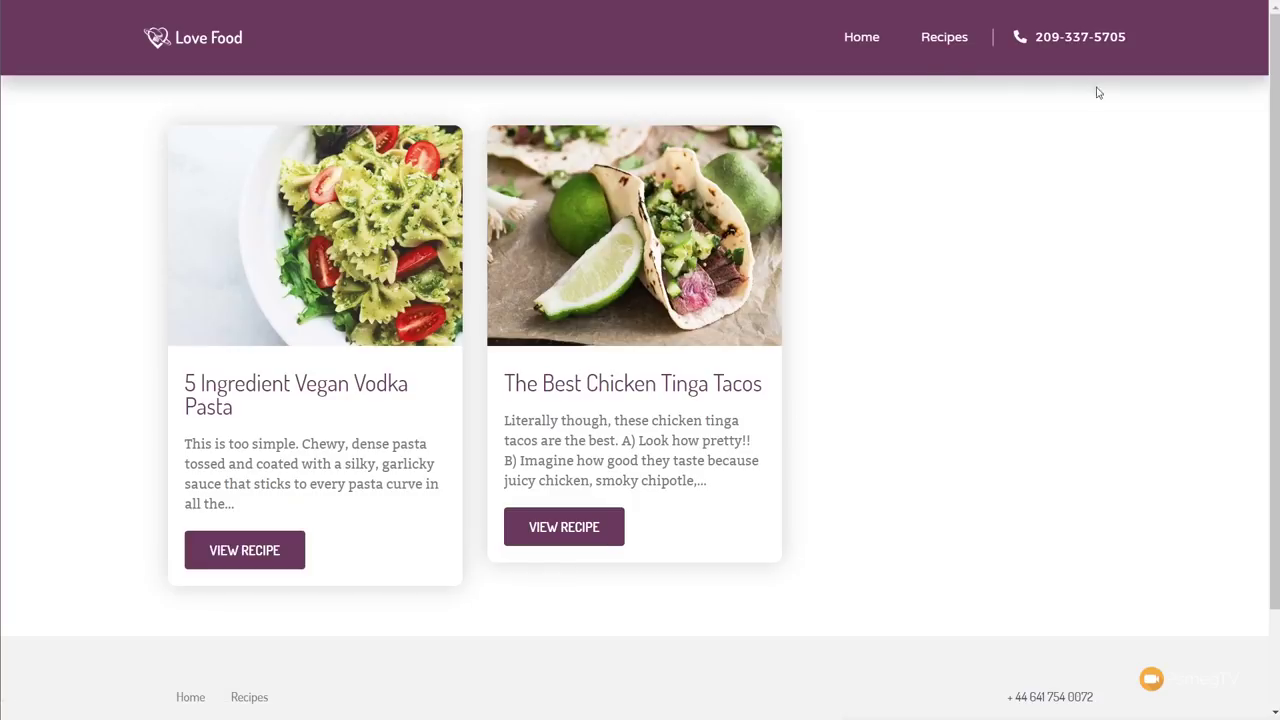
Check the homepage's links to the featured recipes archive and to more recipes, and review the More Great Recipes section.
click(866, 42)
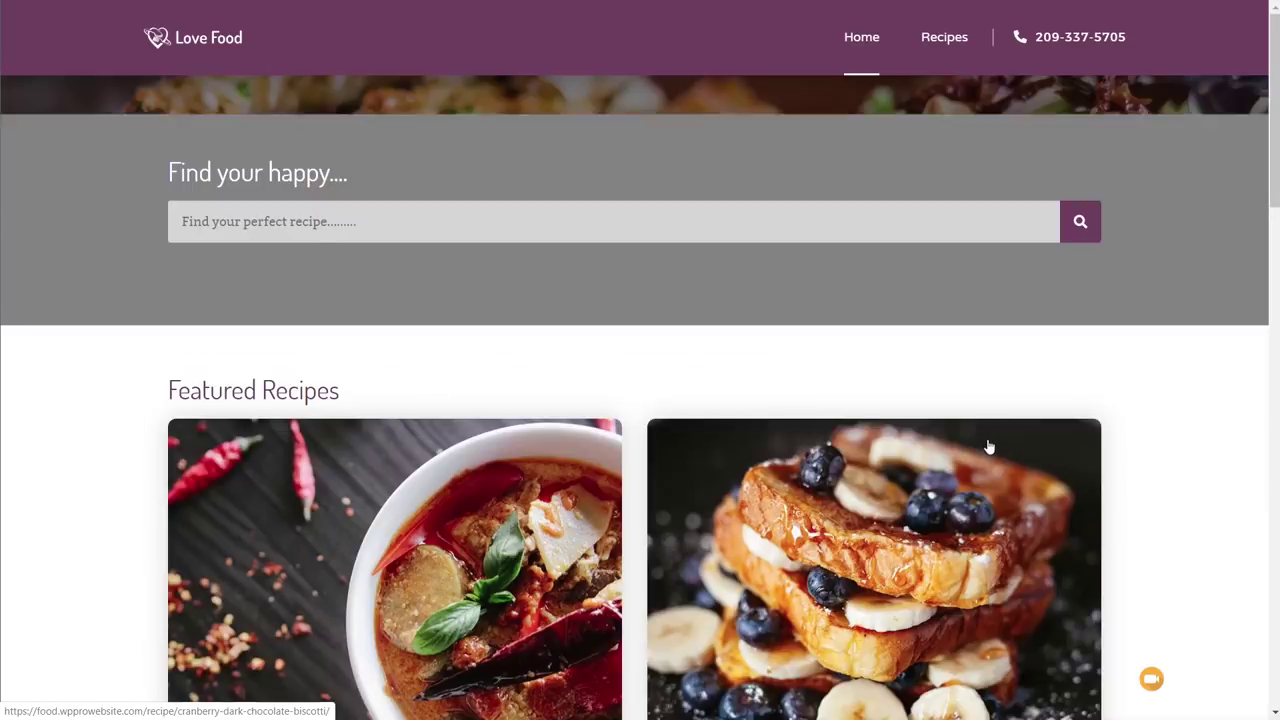
scroll(1060, 443, down, 6)
scroll(1064, 438, down, 3)
scroll(1062, 434, up, 2)
click(998, 324)
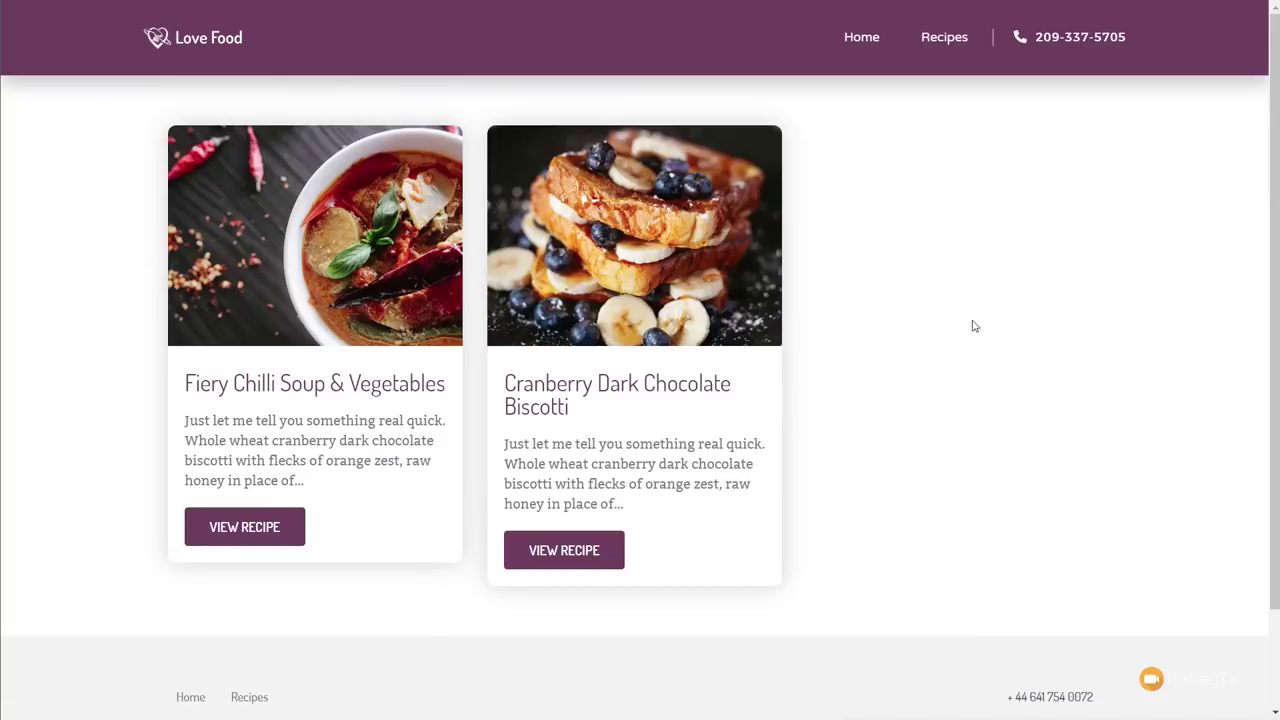
key(alt+Left)
scroll(986, 334, down, 10)
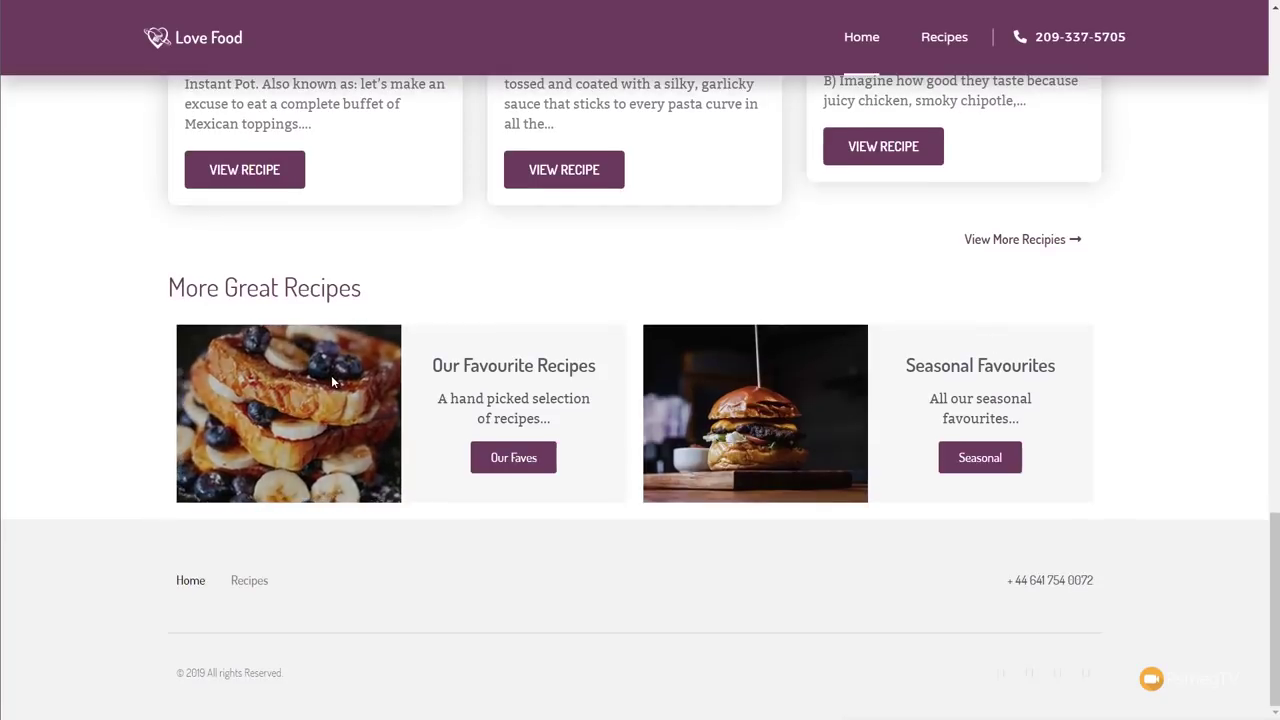
scroll(1128, 452, up, 3)
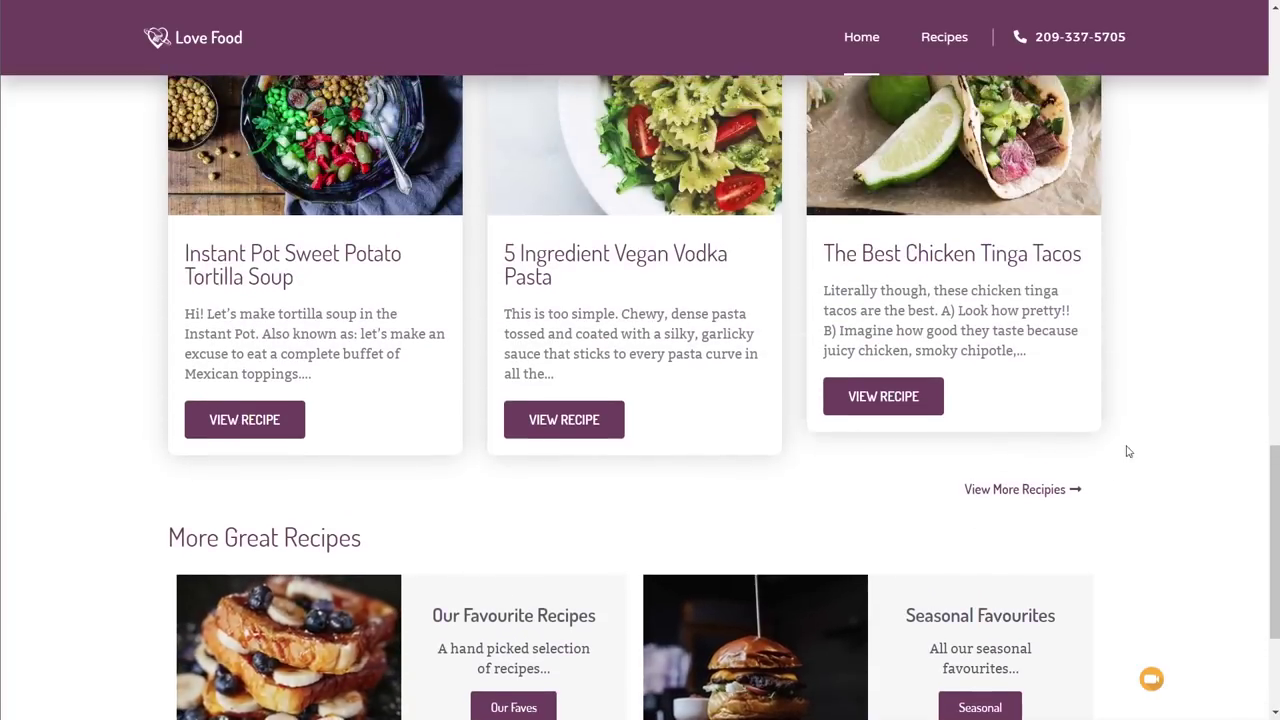
click(1050, 489)
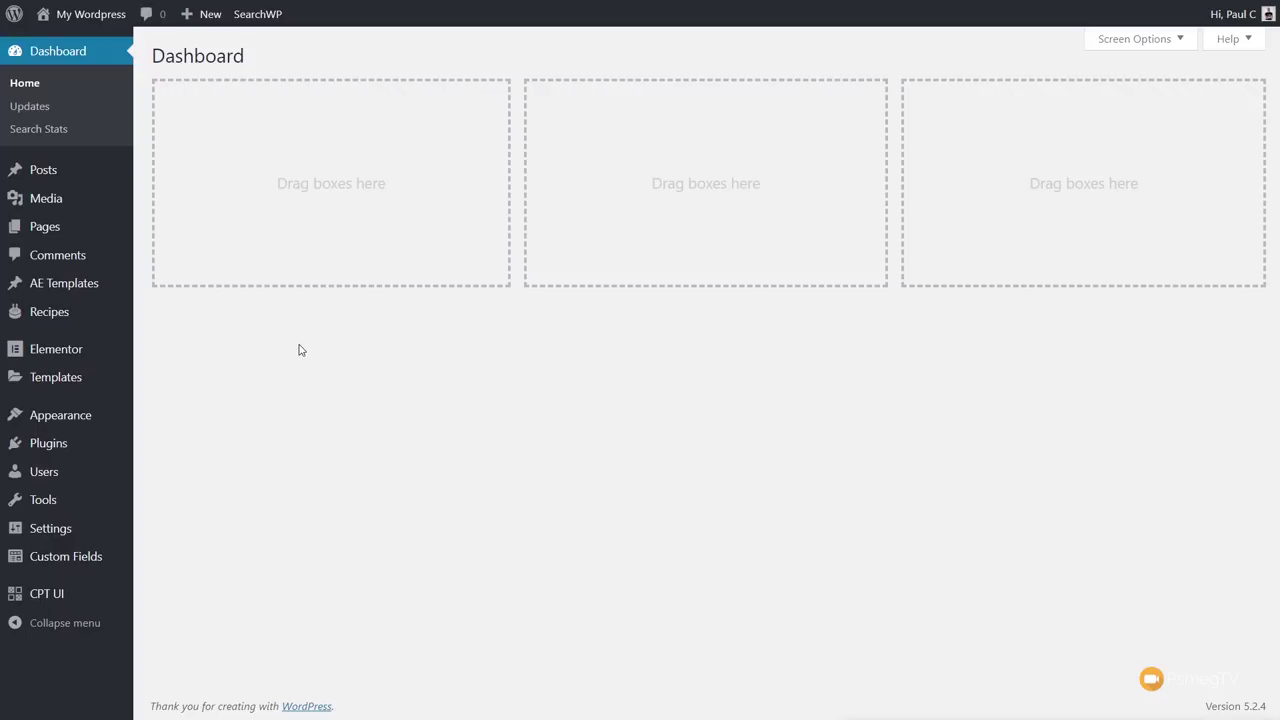
Create a new AE Template in the WordPress dashboard titled "Nutritional Repeater Template AE".
mouse_move(92, 290)
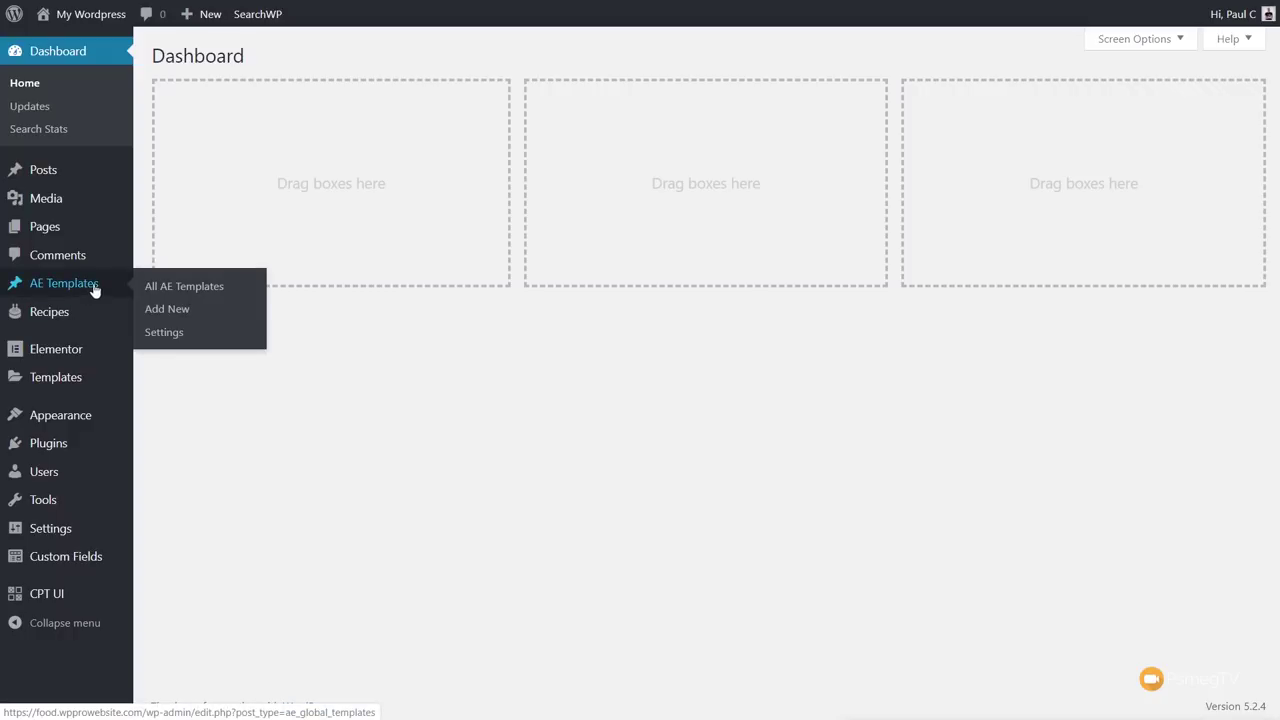
click(155, 316)
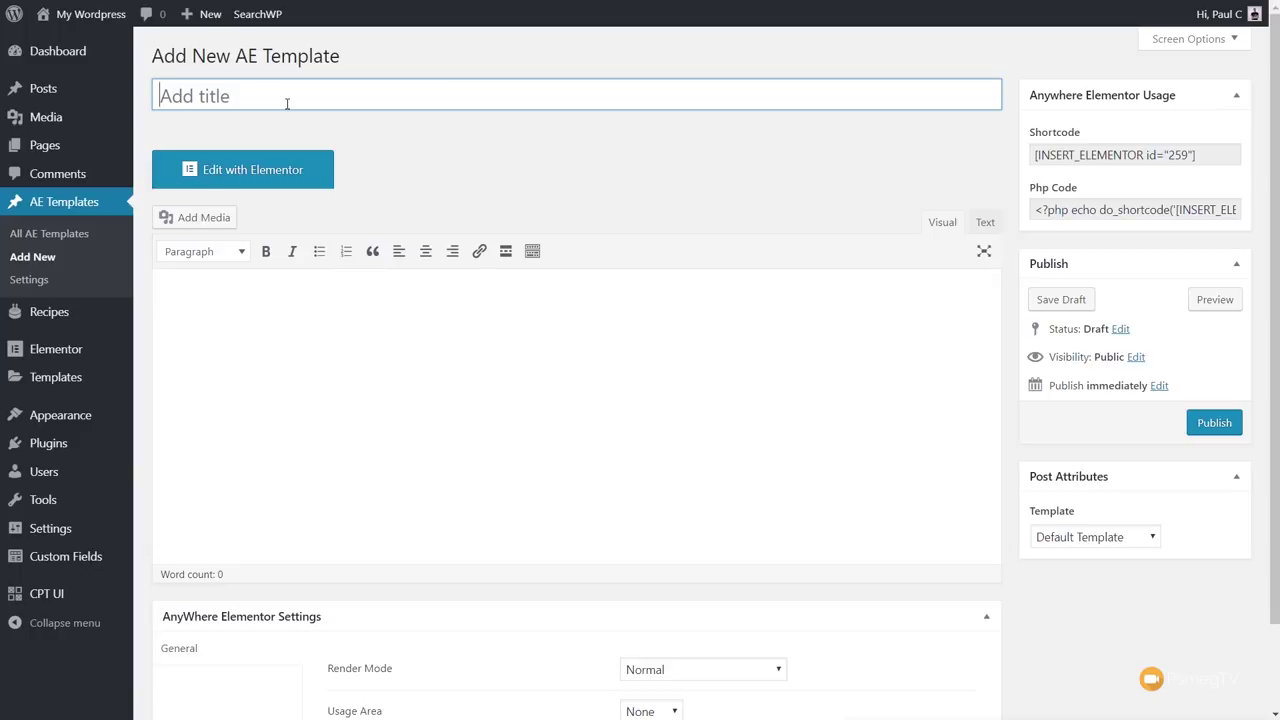
text(Nutritional Repeater Template AE)
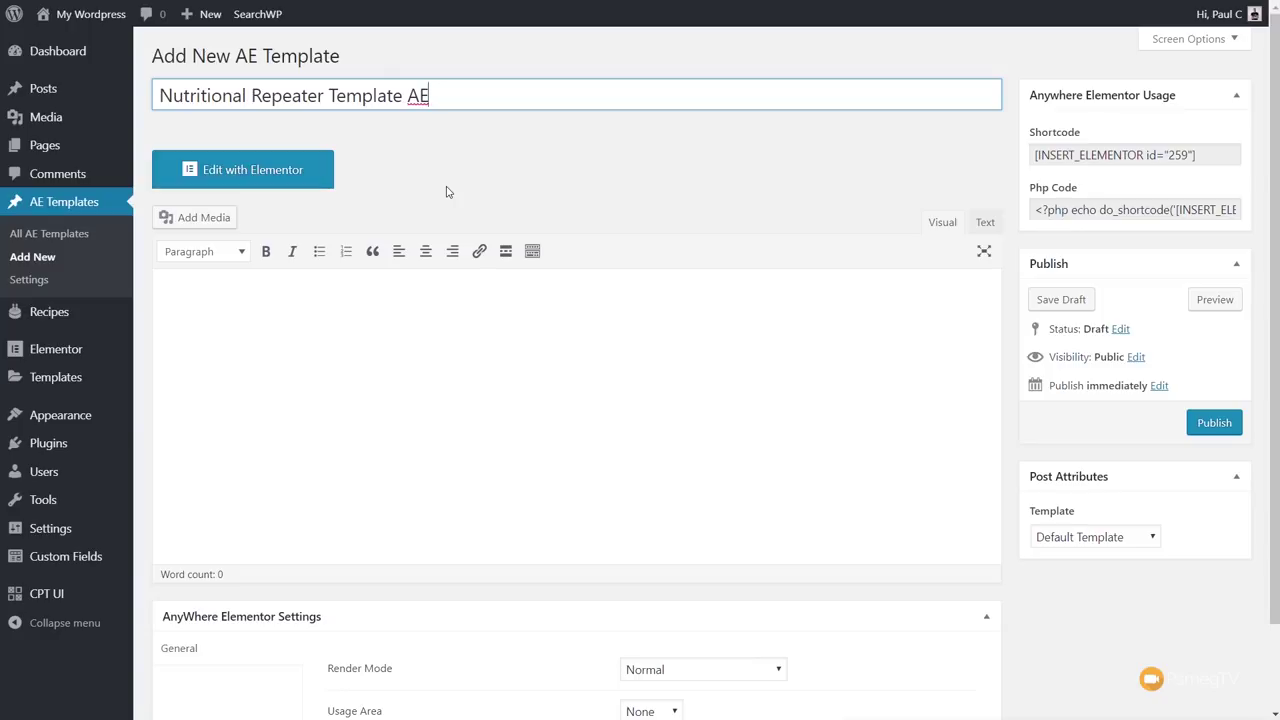
Set the render mode to ACF Repeater Block with Cranberry dark chocolate biscotti as preview post and Nutritional Information as repeater field, and publish.
scroll(1056, 648, down, 2)
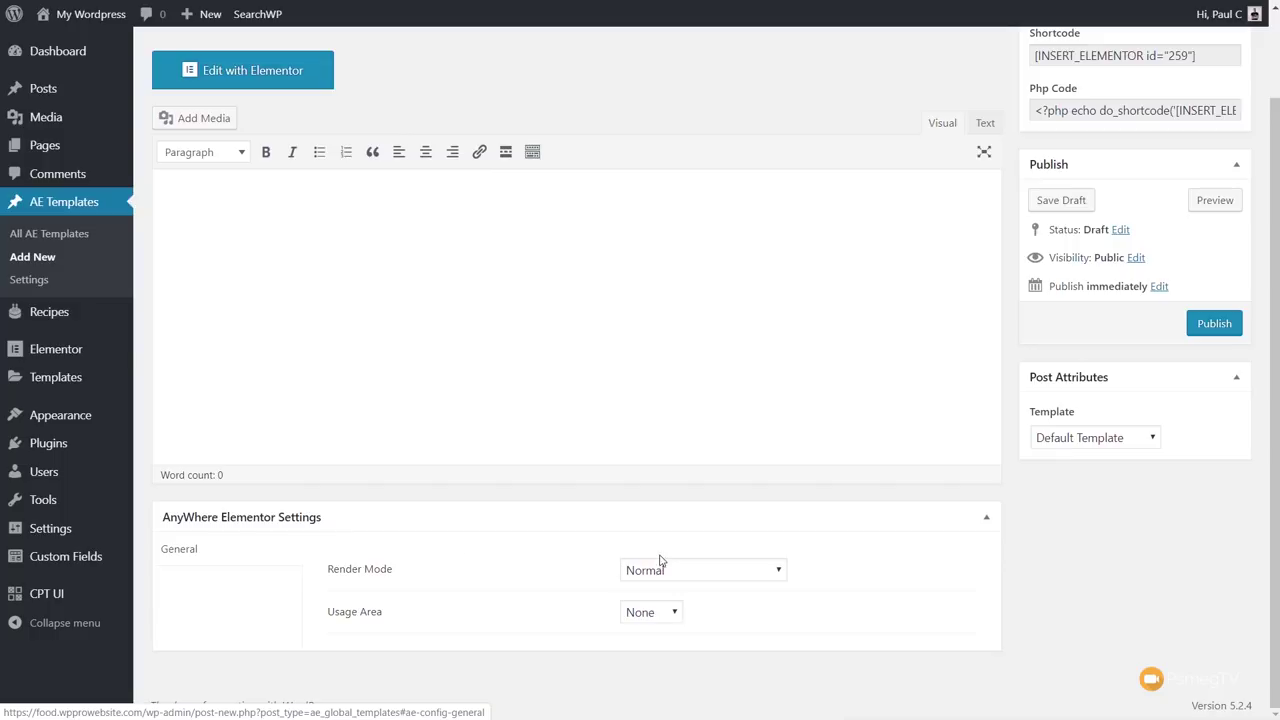
click(752, 577)
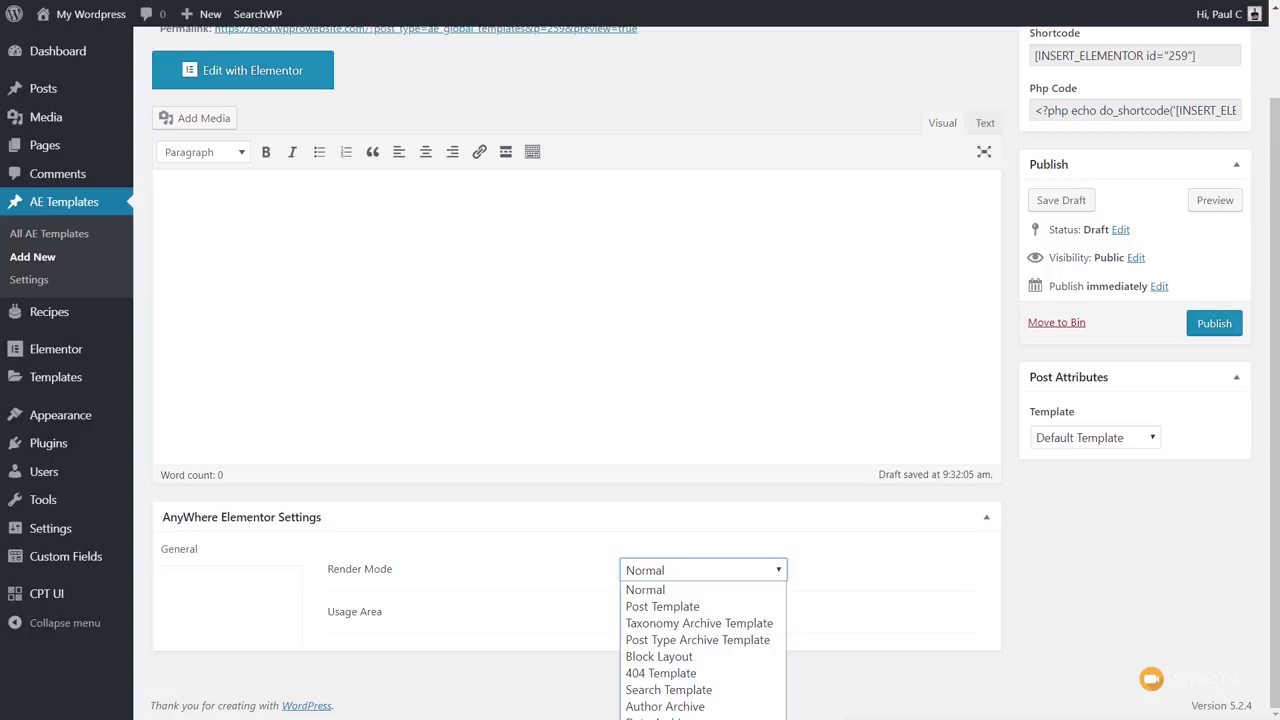
click(690, 719)
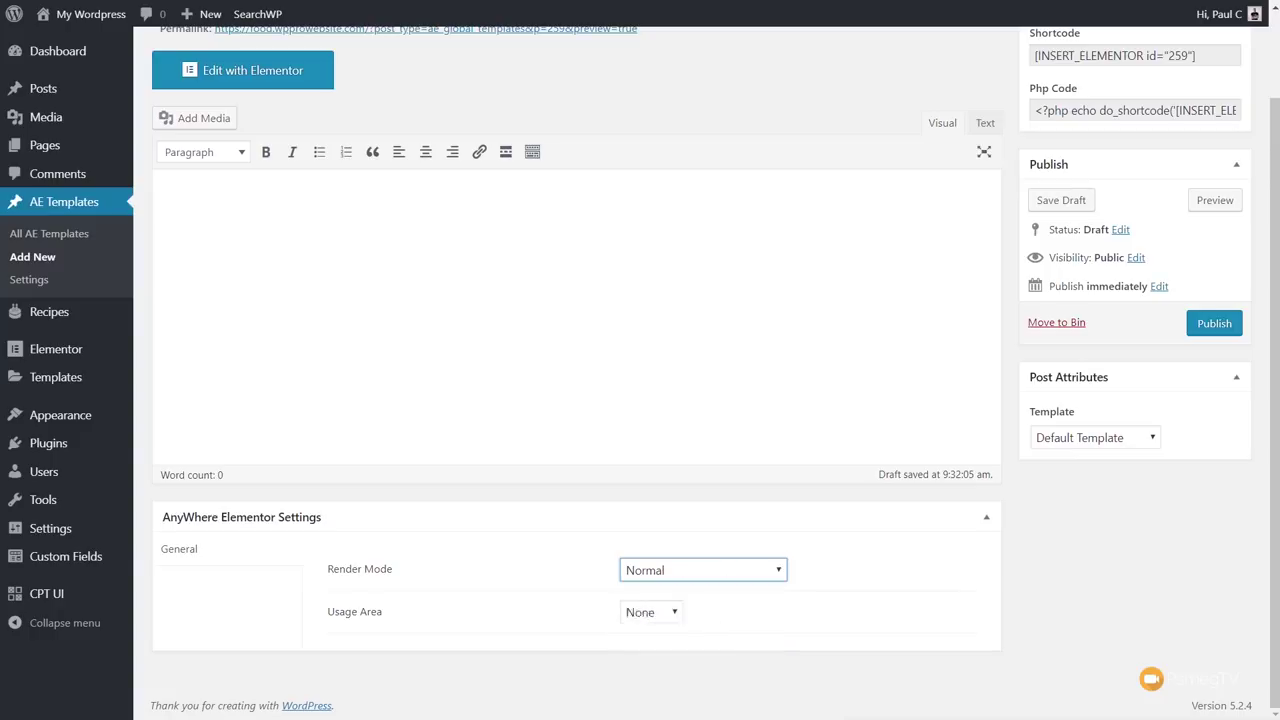
scroll(550, 630, down, 1)
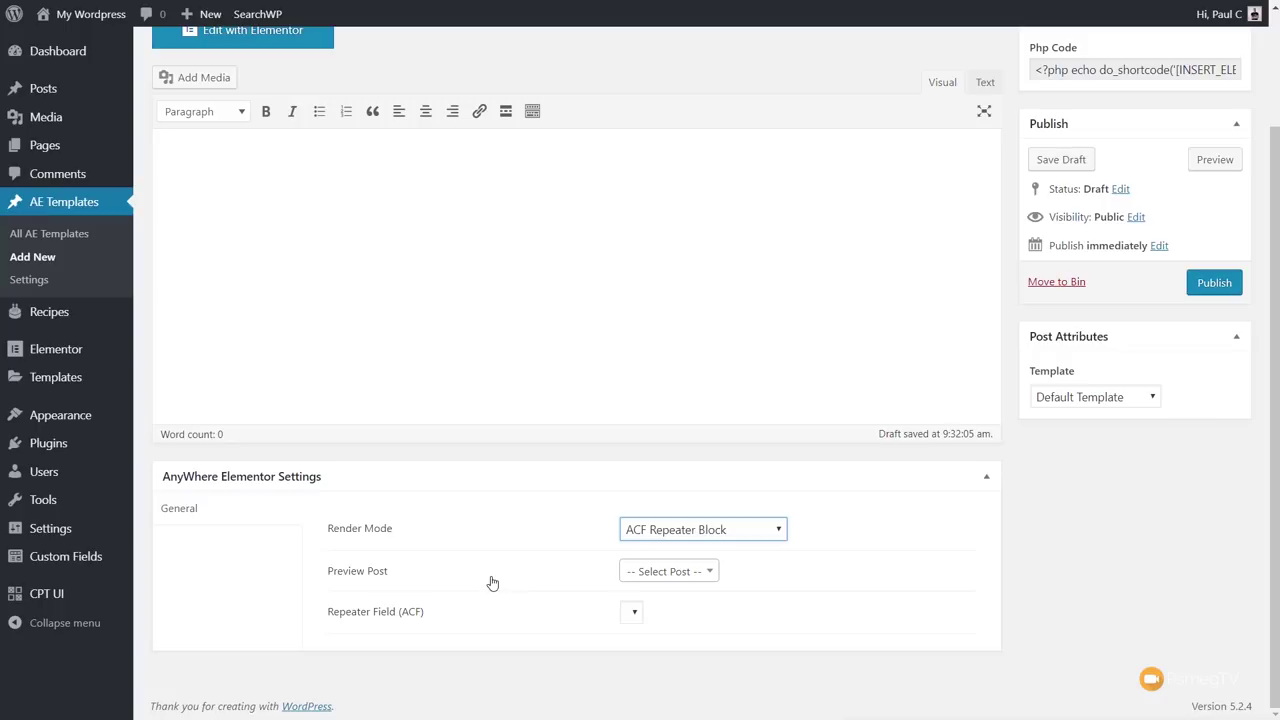
click(716, 573)
text(bisc)
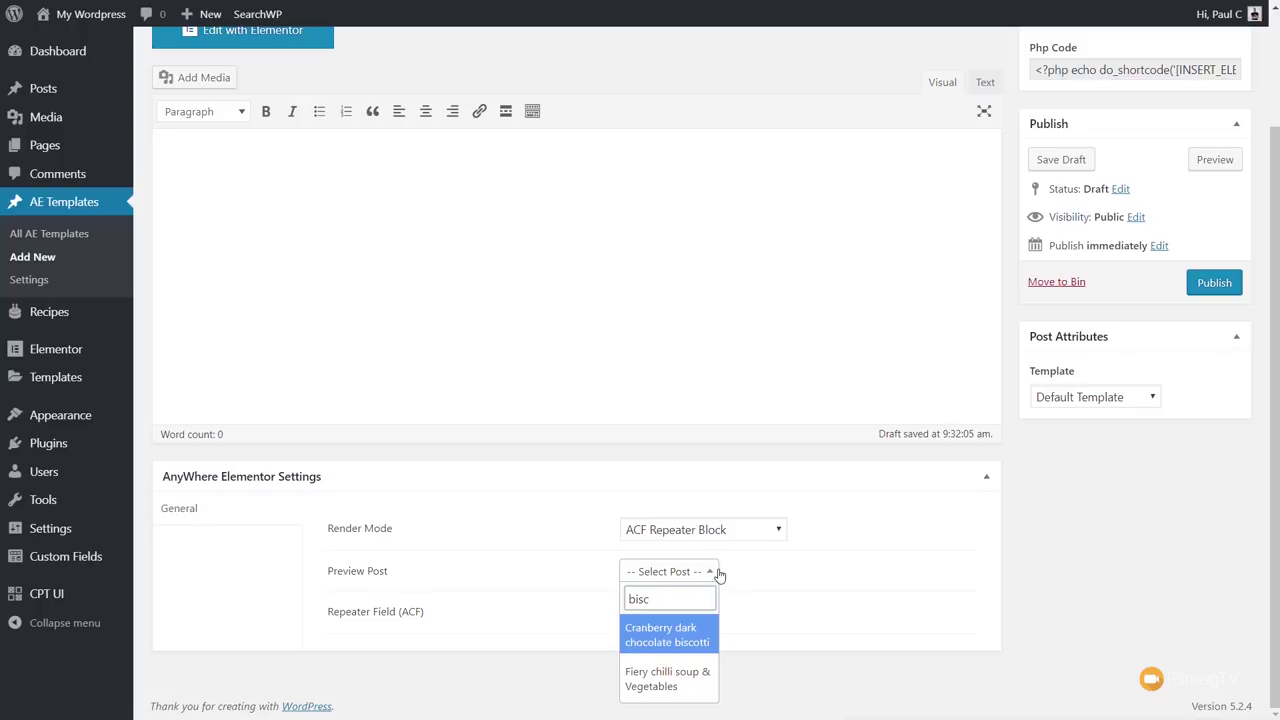
click(677, 632)
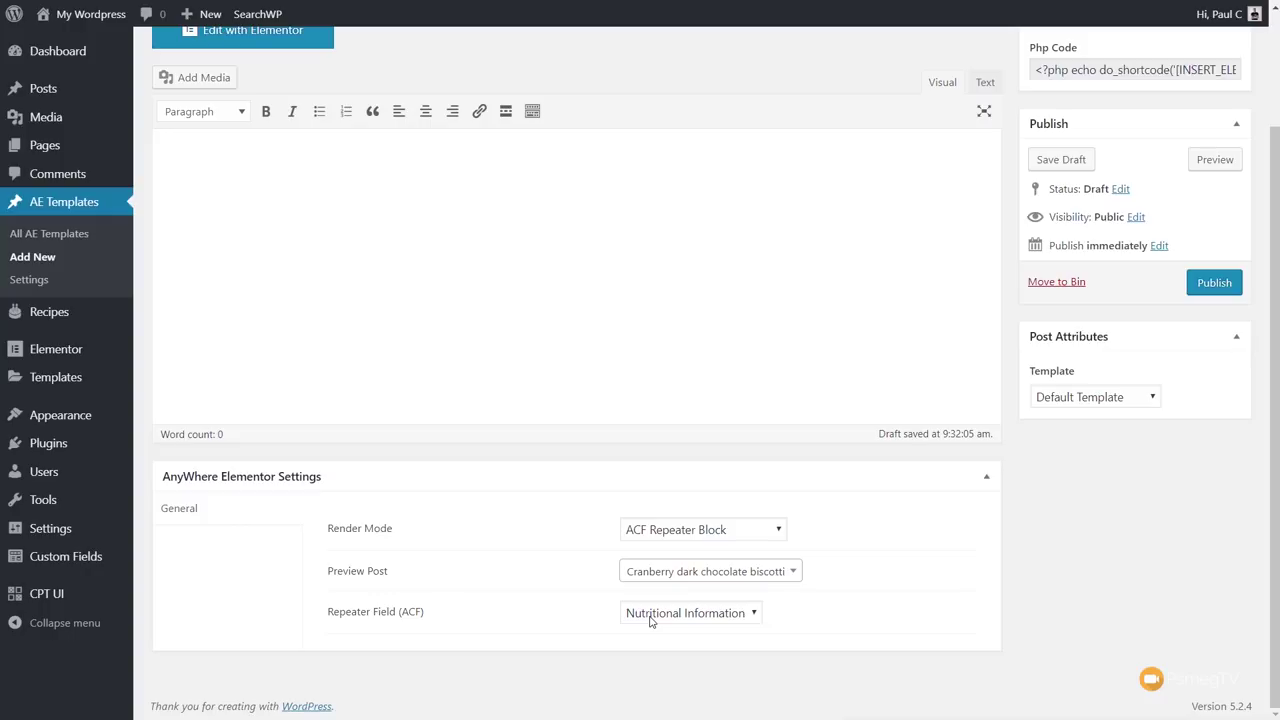
click(1214, 285)
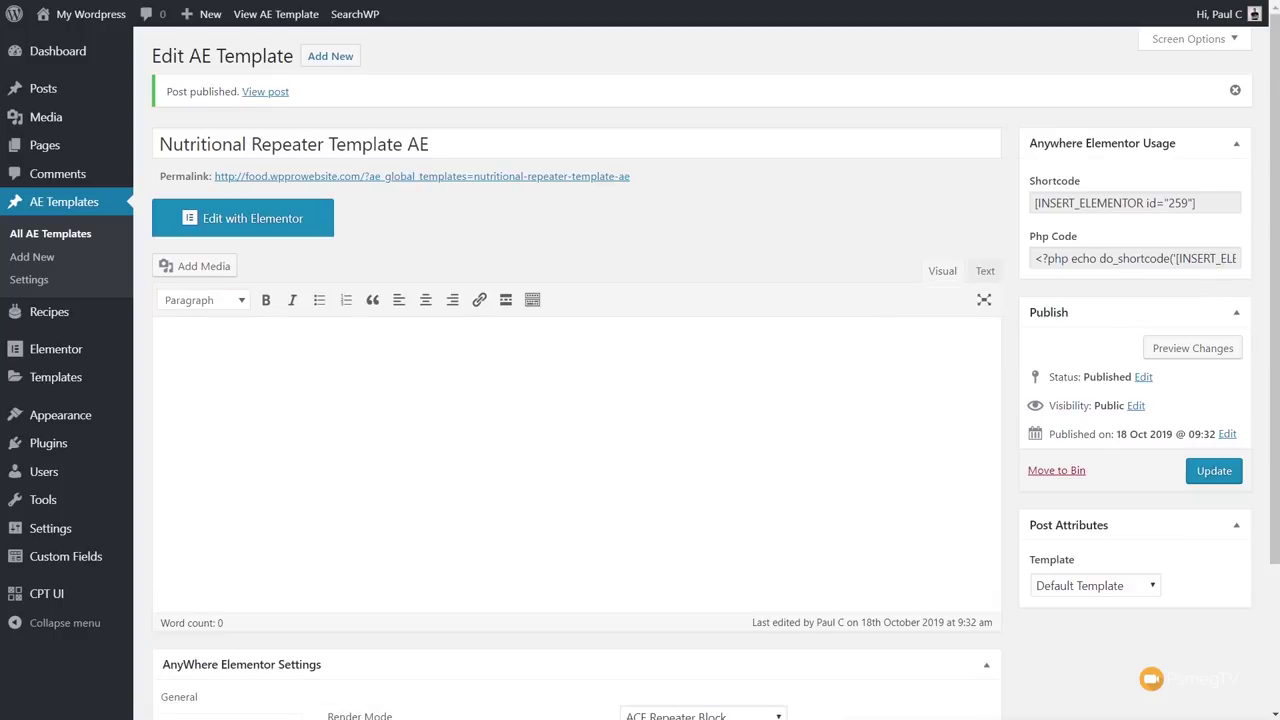
Open the template in Elementor, hide its title and set the page layout to Elementor Canvas.
click(231, 220)
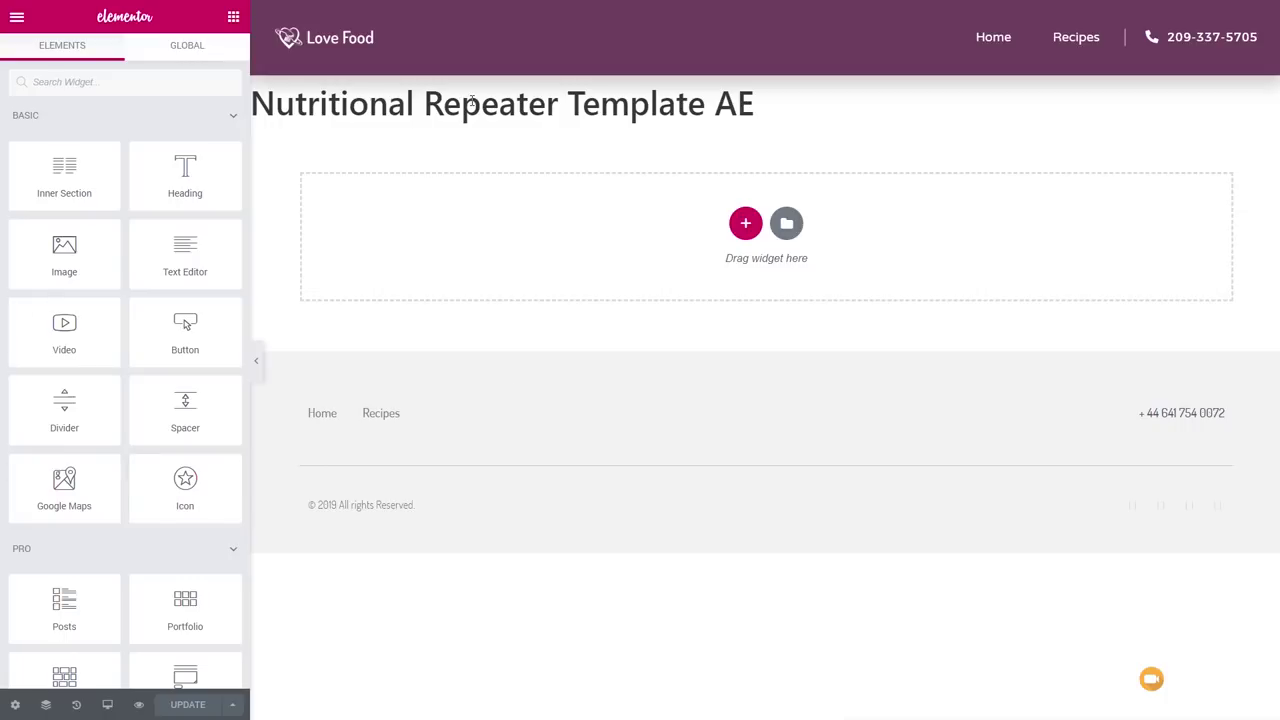
click(15, 706)
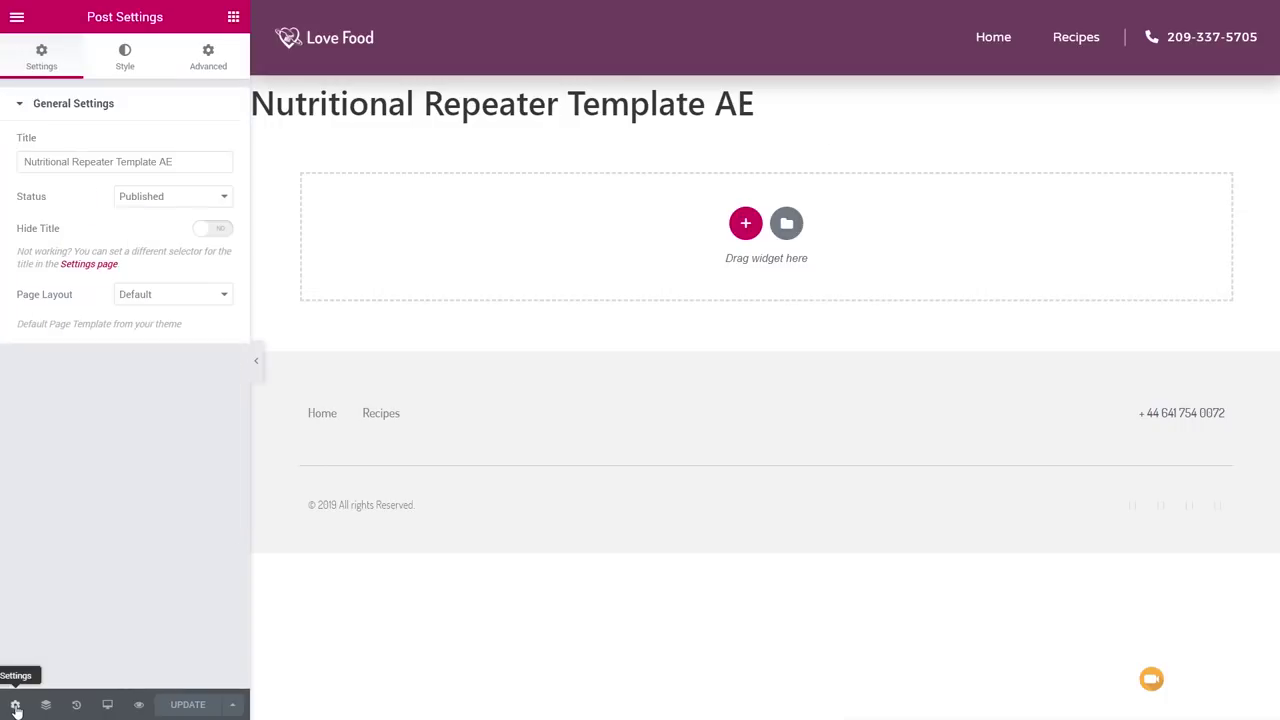
click(224, 232)
click(184, 296)
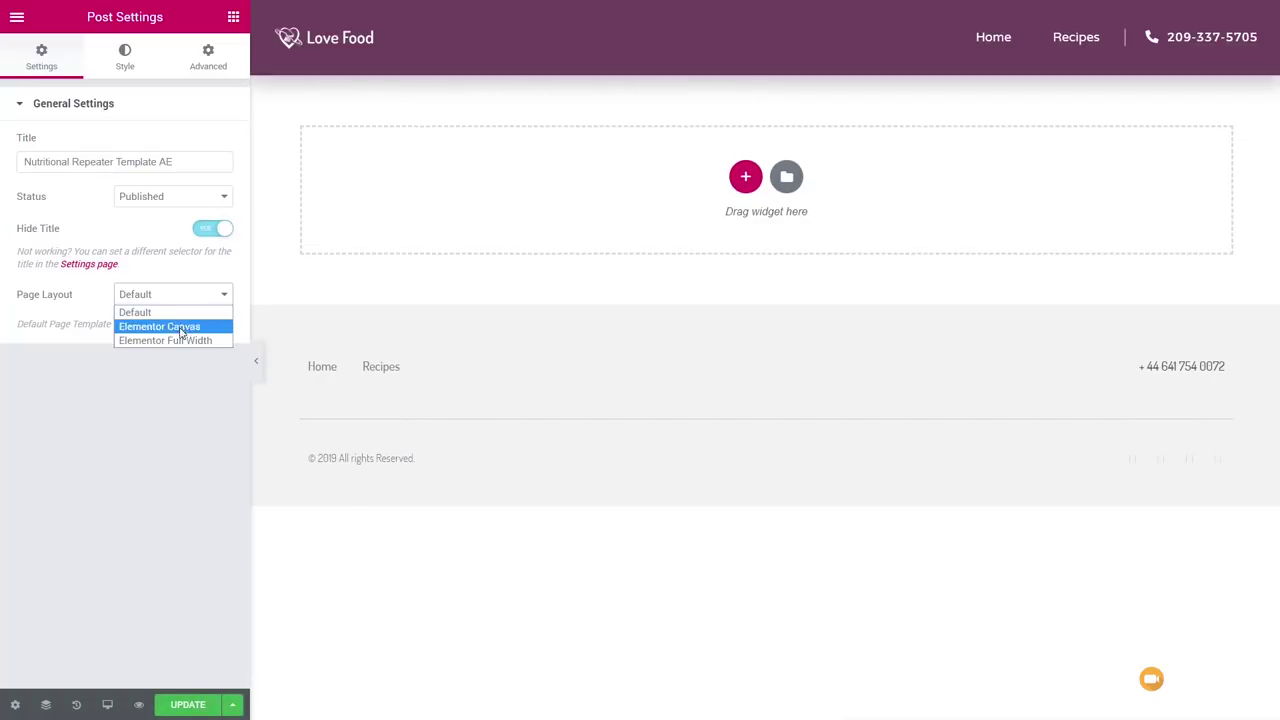
click(177, 327)
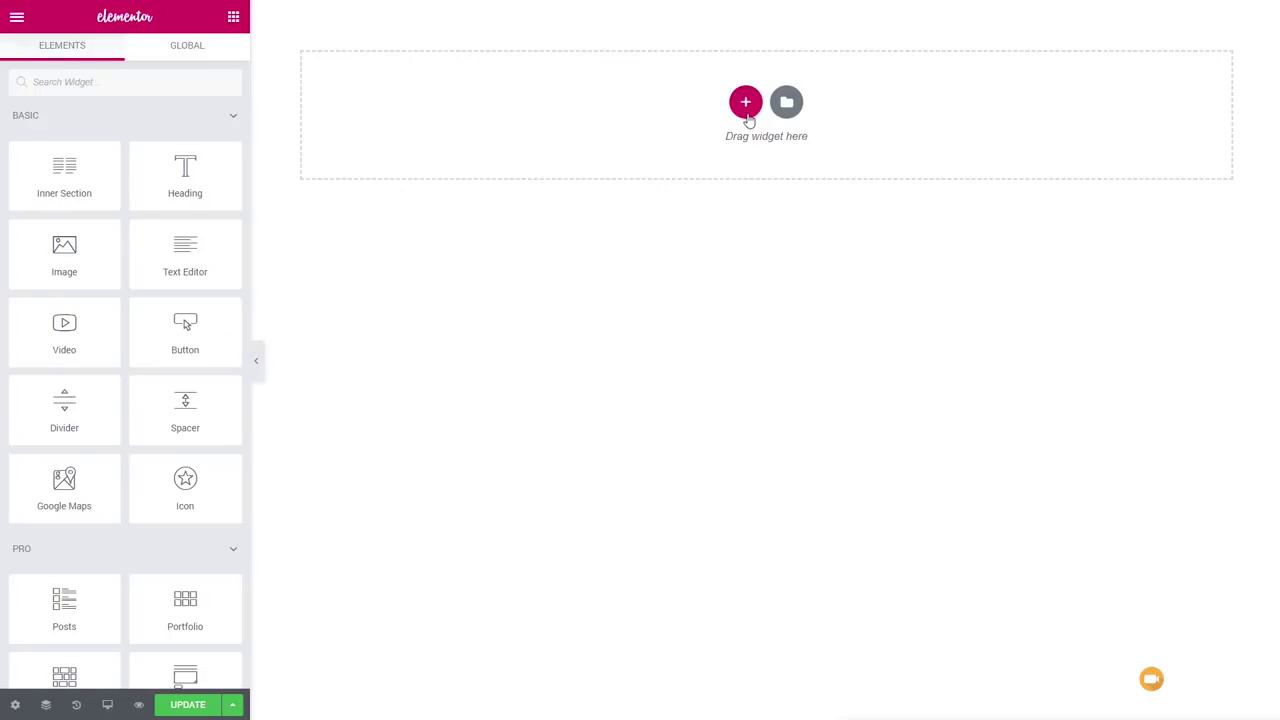
Add a section with two equal columns and set the vertical alignment of both columns to Middle.
click(745, 101)
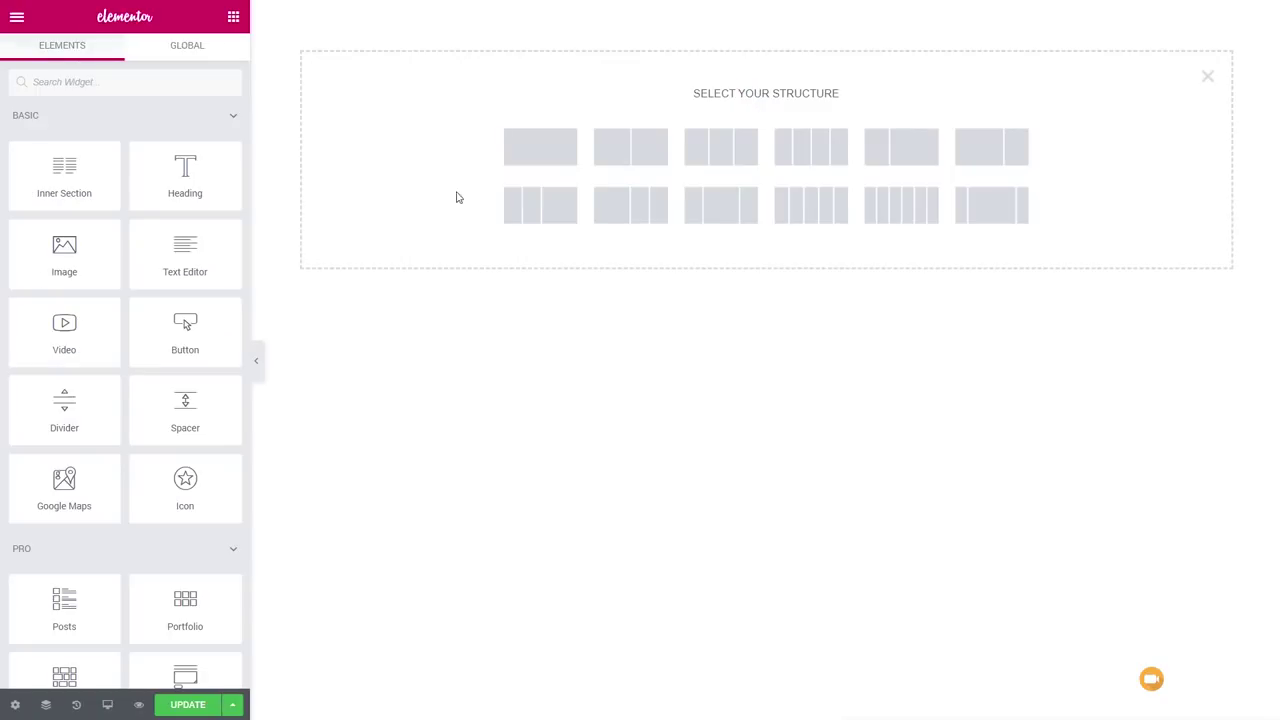
click(645, 158)
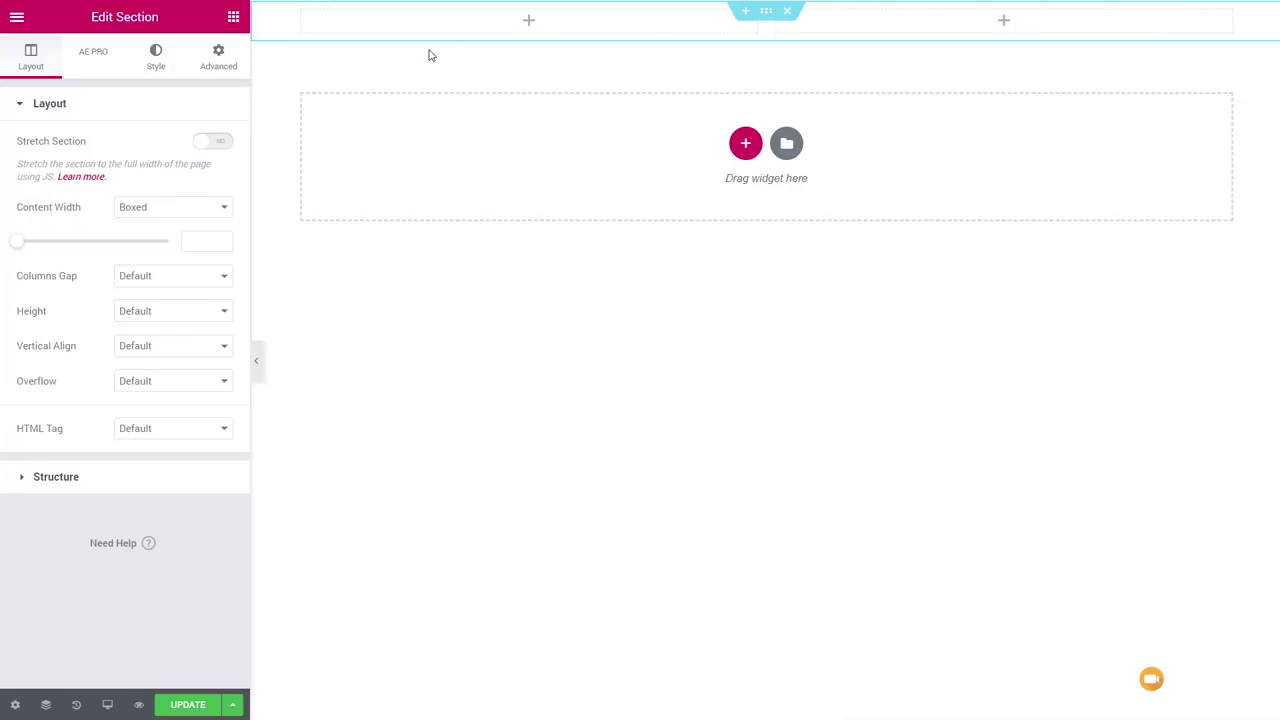
click(166, 346)
click(164, 395)
click(302, 14)
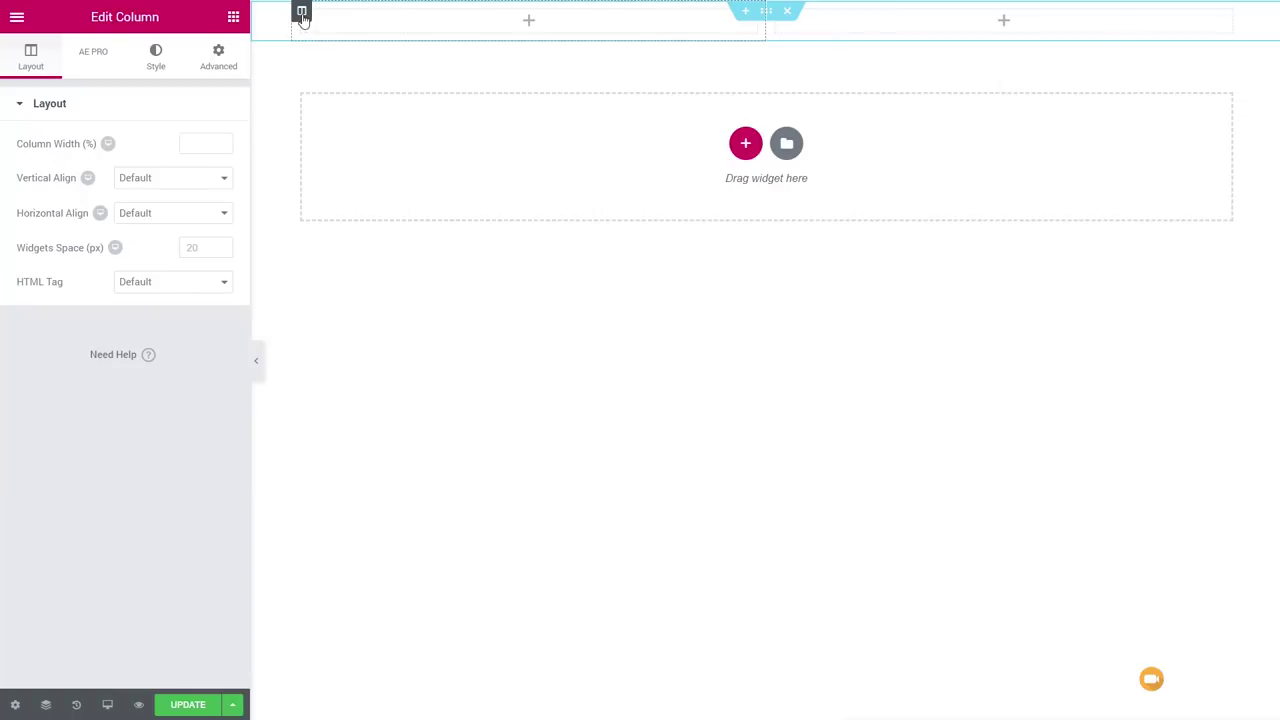
right_click(185, 189)
click(177, 178)
click(160, 222)
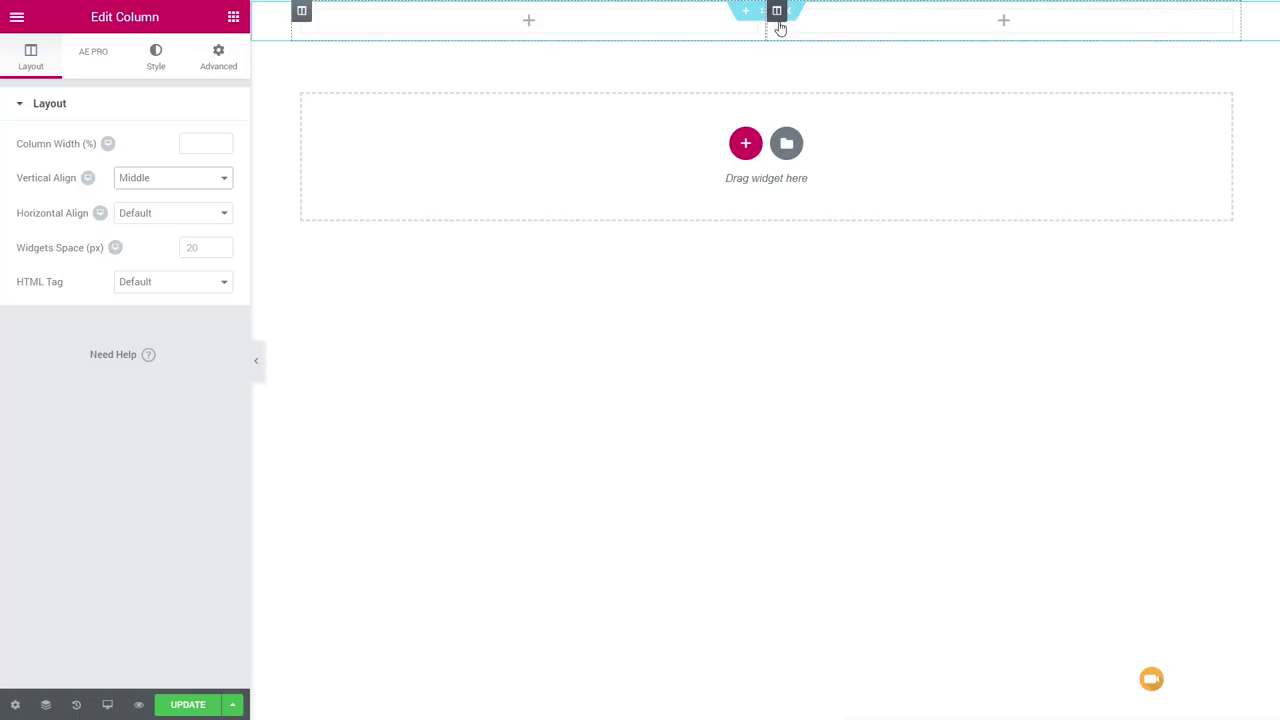
click(180, 216)
click(162, 230)
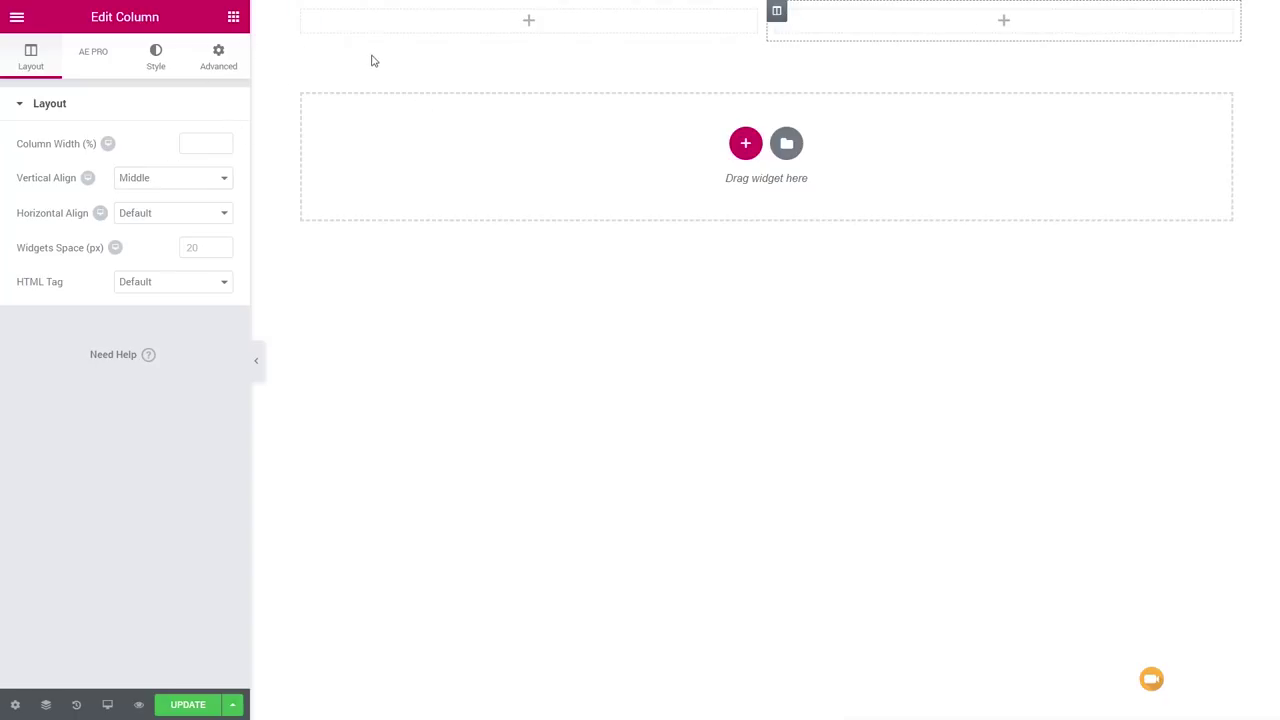
Place an AE - Custom Field widget from the AE Template Elements in the section's first column.
click(236, 18)
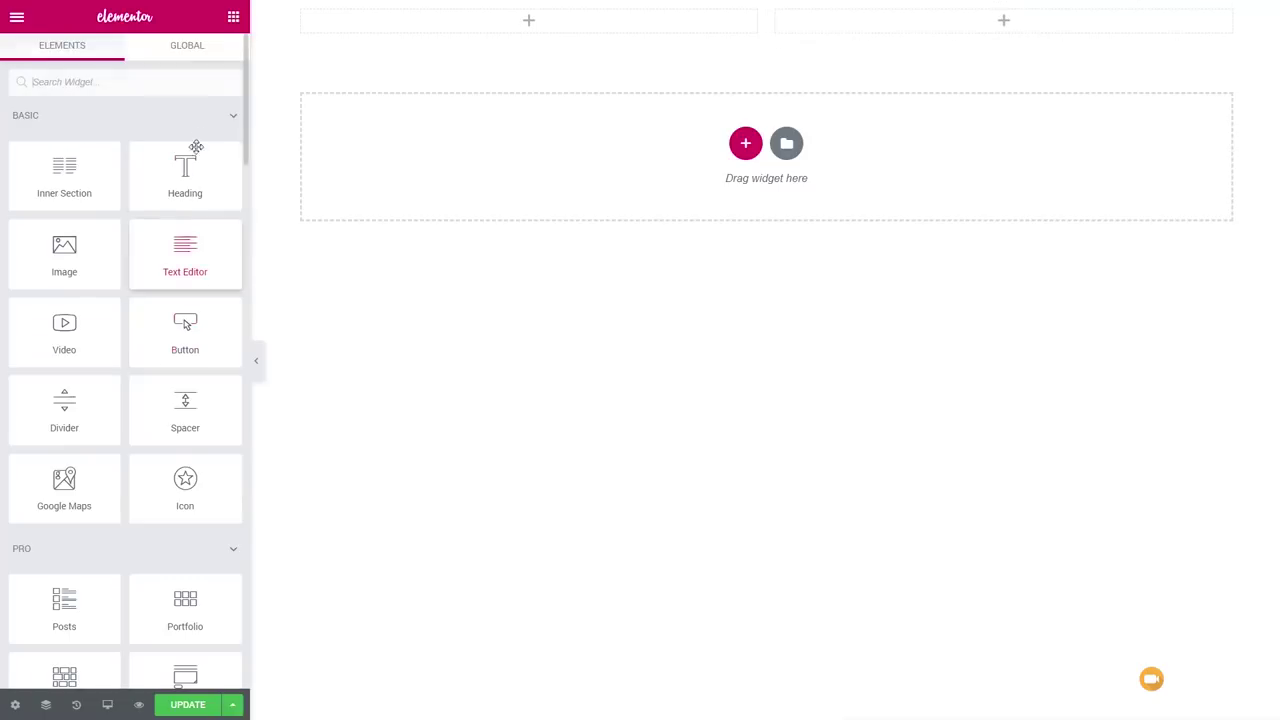
click(230, 119)
click(231, 160)
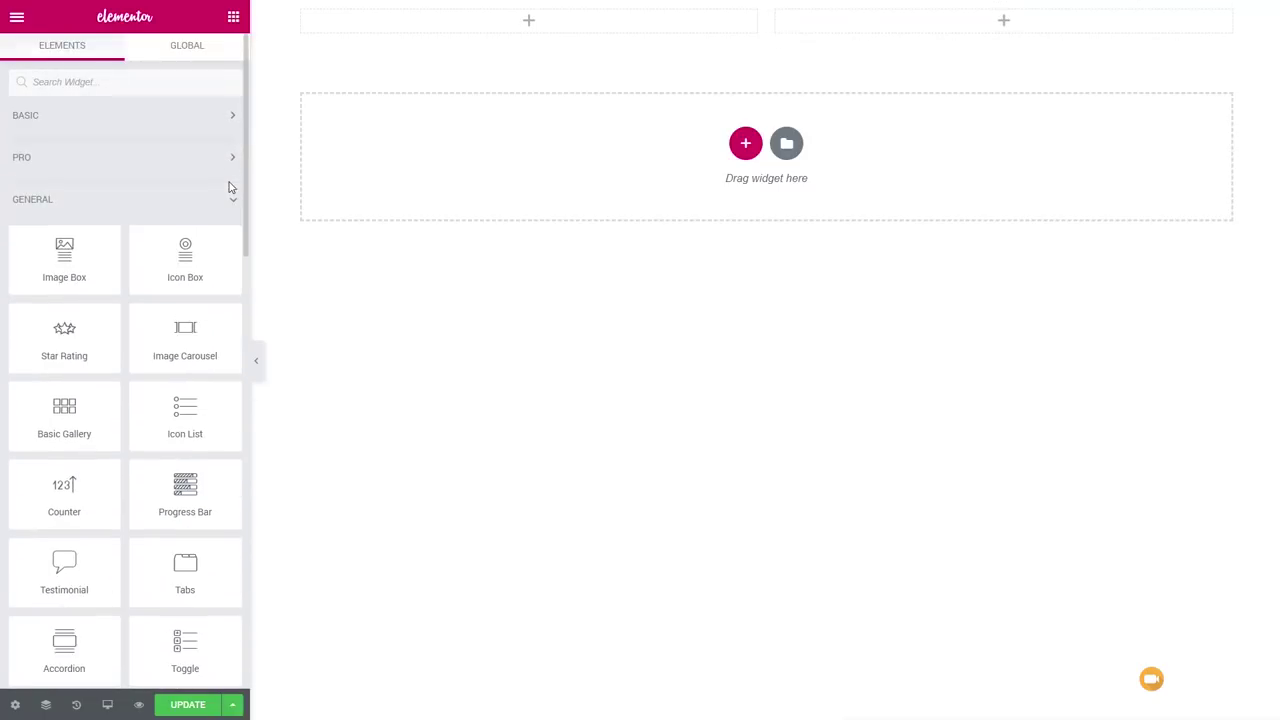
click(231, 201)
scroll(218, 362, down, 3)
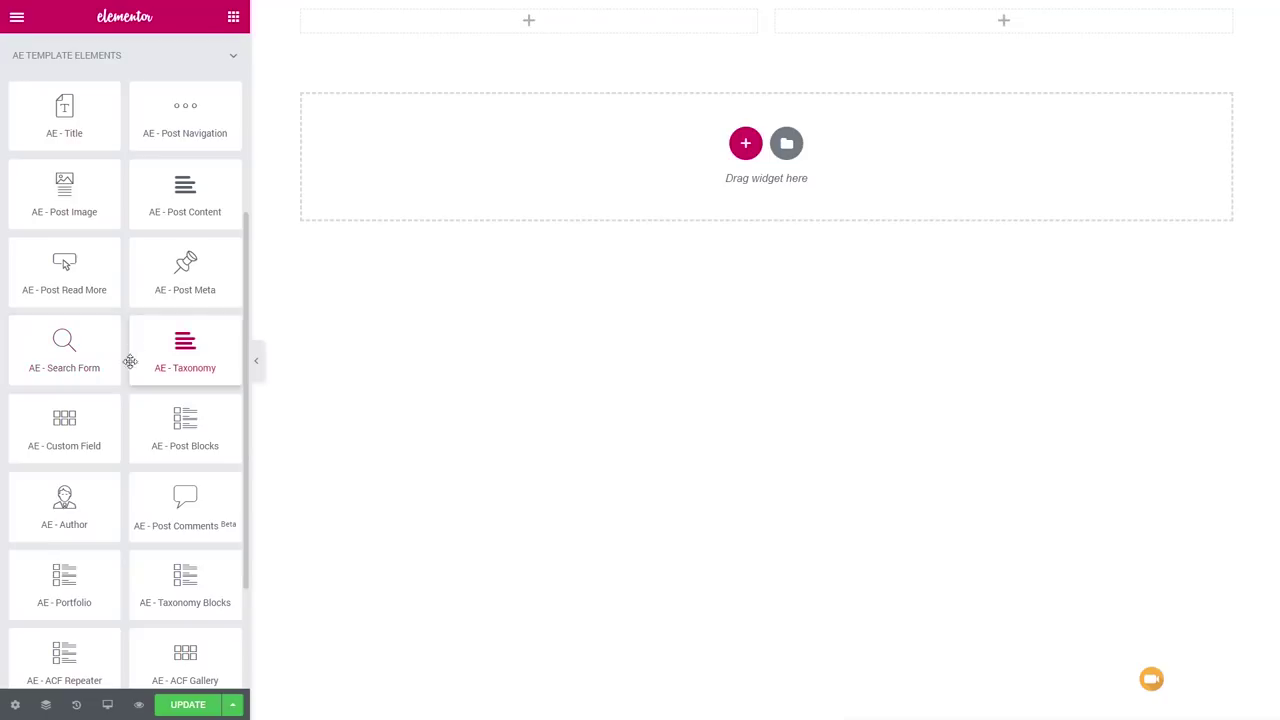
drag(86, 406, 386, 34)
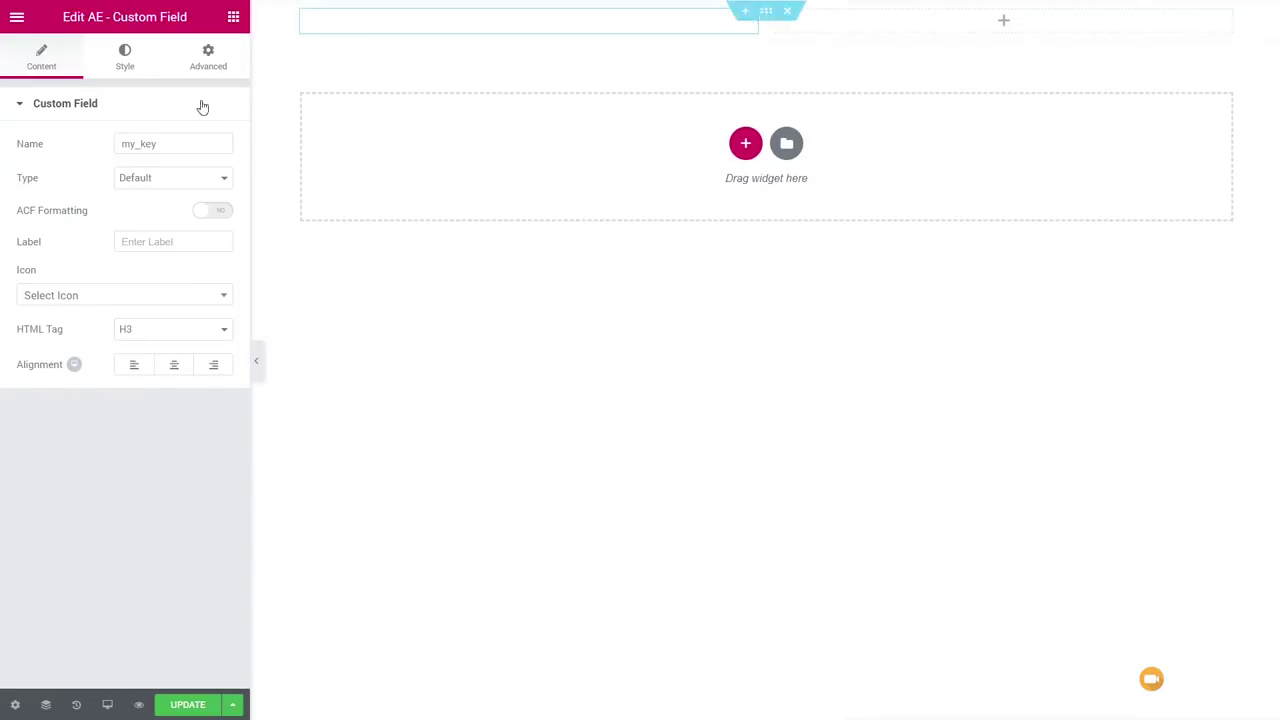
Copy the Nutrition Type sub field's name, nutrition_type, from the Nutritional Information repeater in the WordPress custom fields.
click(166, 183)
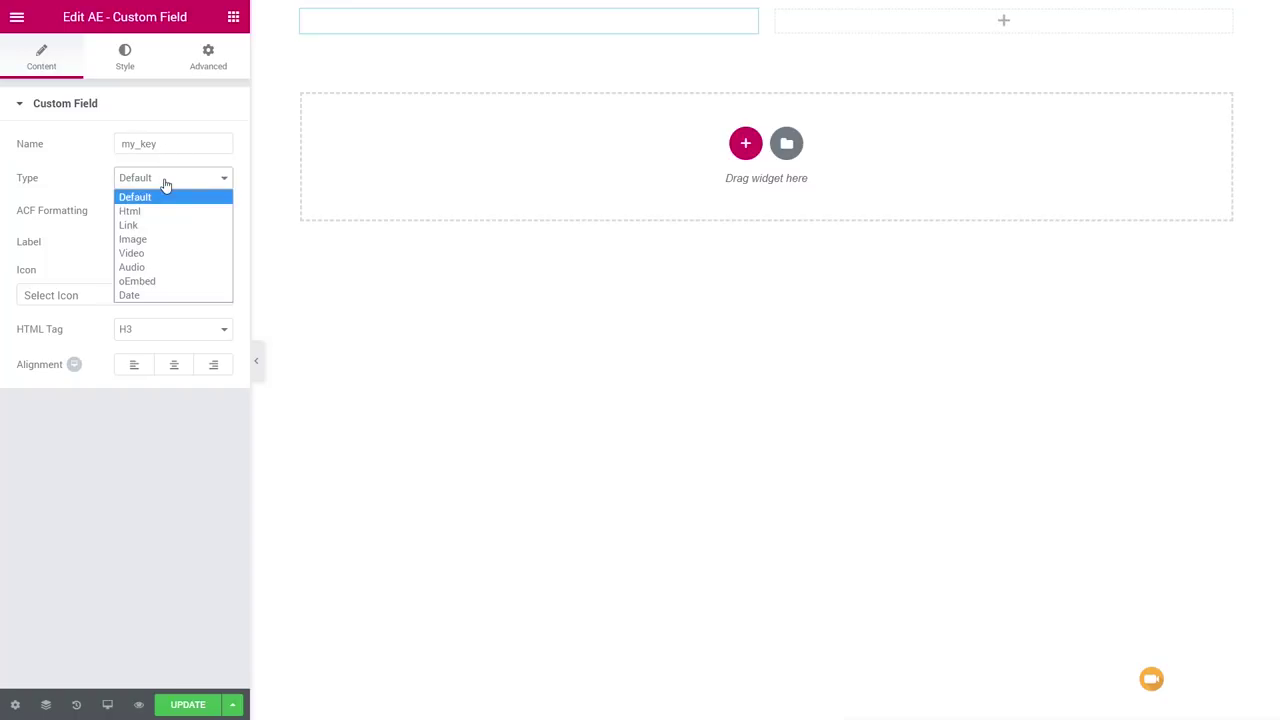
click(172, 468)
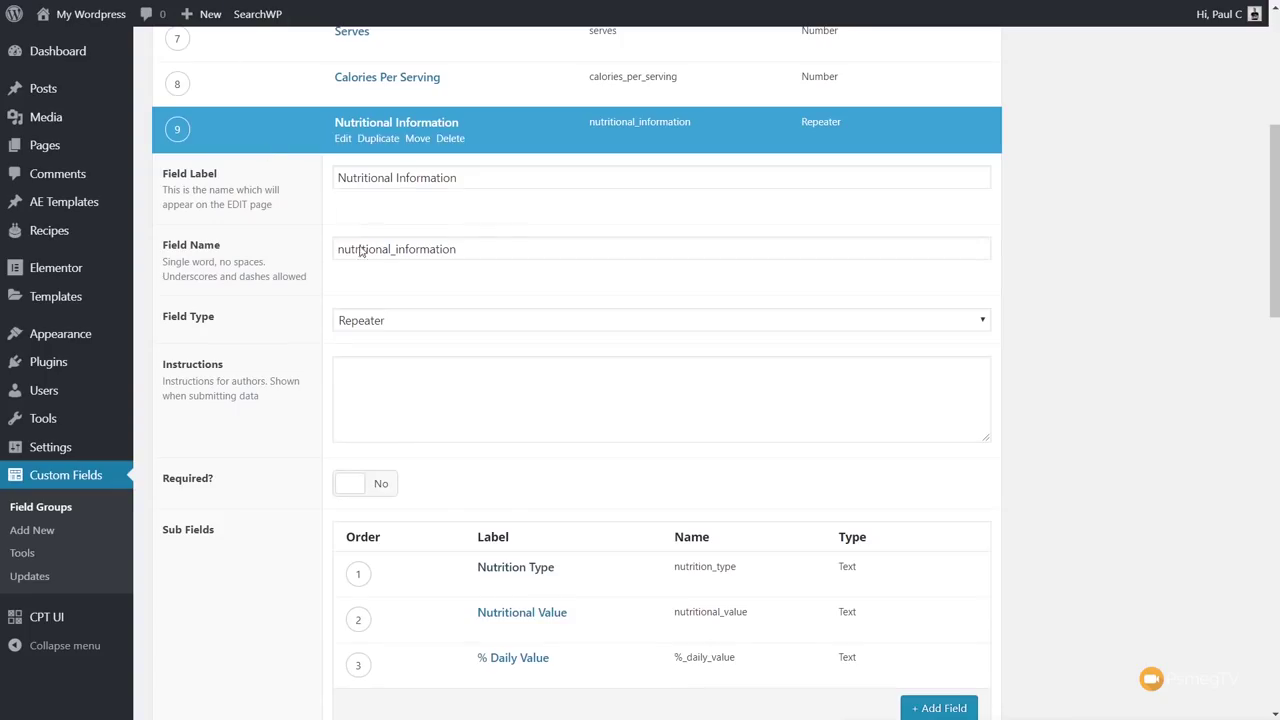
scroll(640, 478, down, 1)
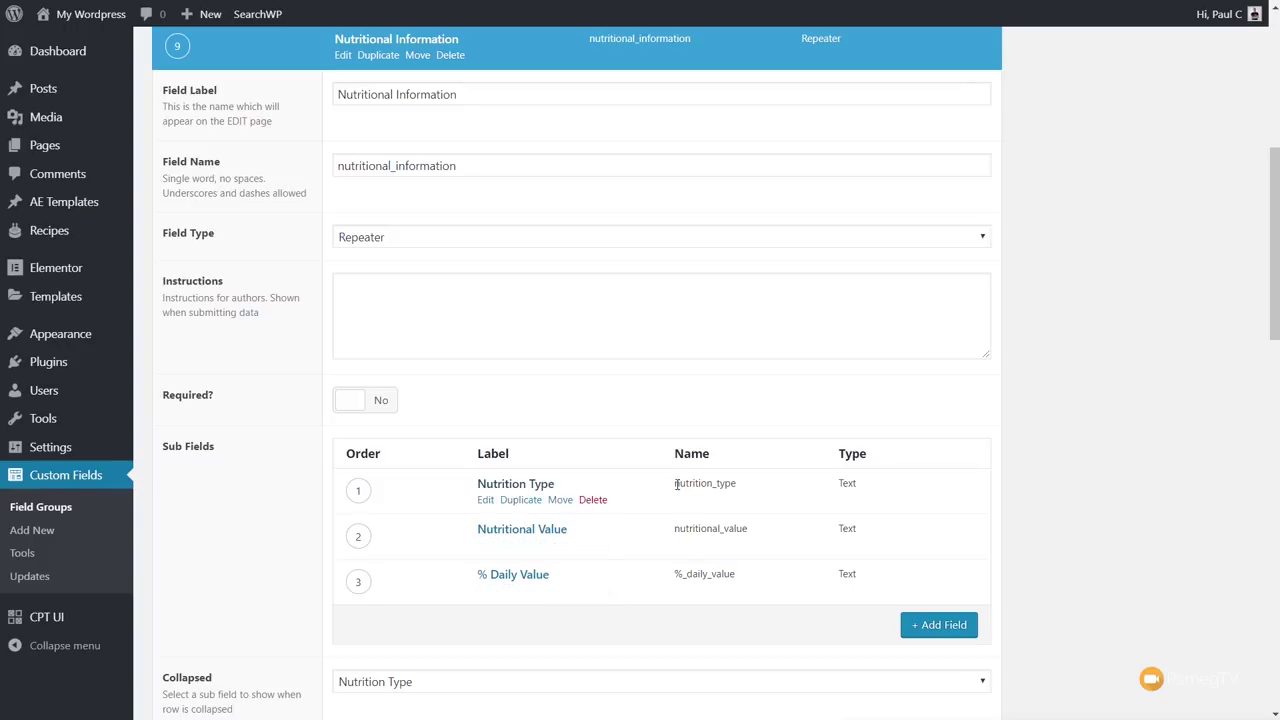
drag(677, 484, 740, 490)
key(ctrl+c)
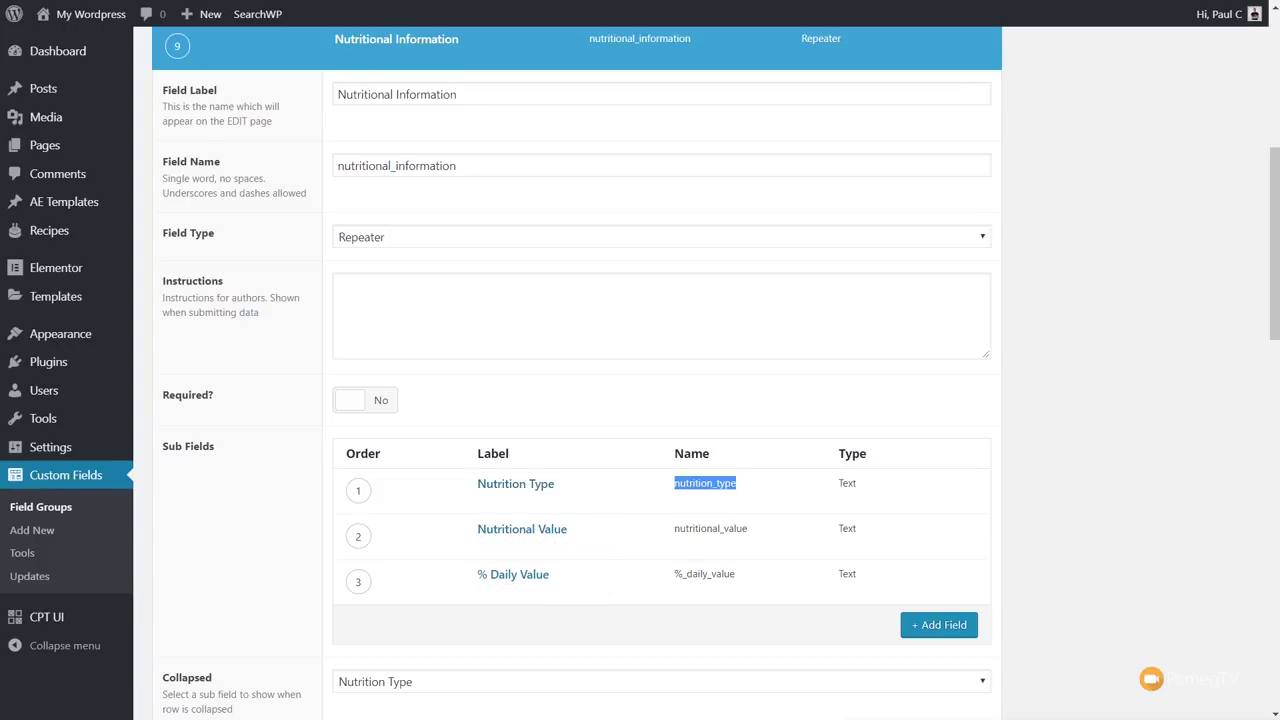
Set the AE - Custom Field widget's name to nutrition_type and its HTML tag to span.
key(ctrl+Tab)
drag(156, 144, 88, 150)
key(ctrl+v)
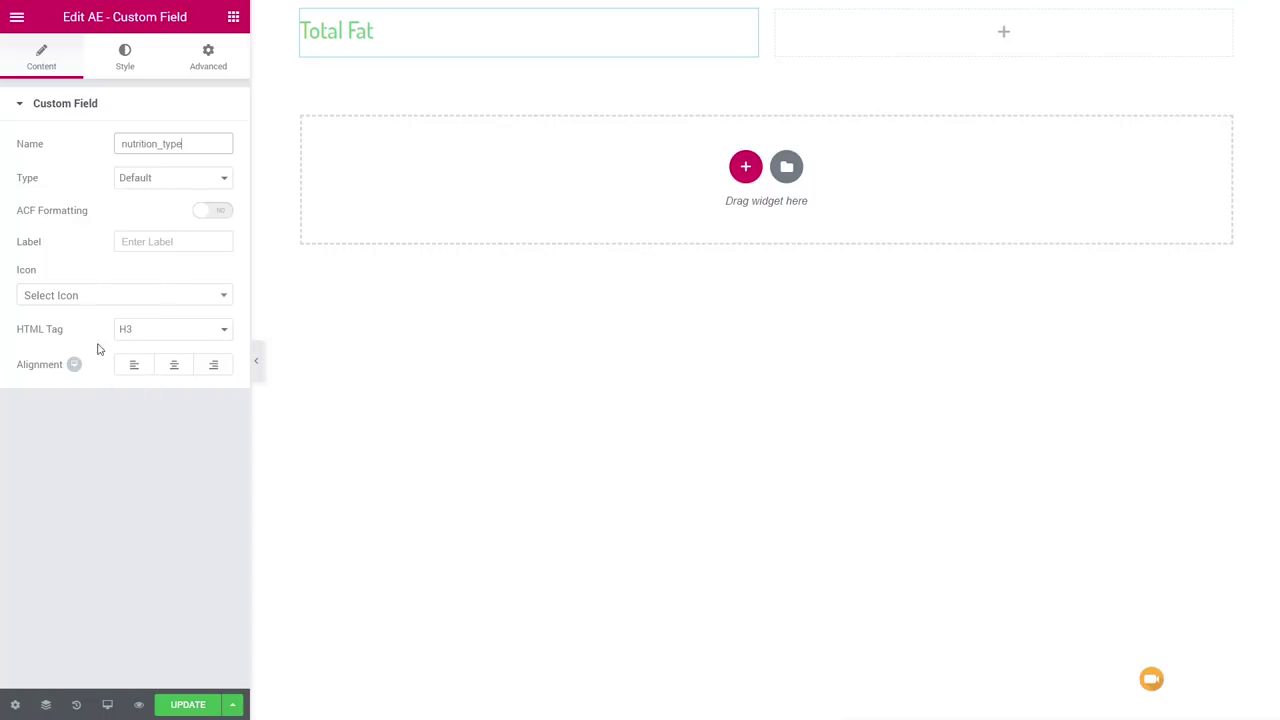
click(192, 337)
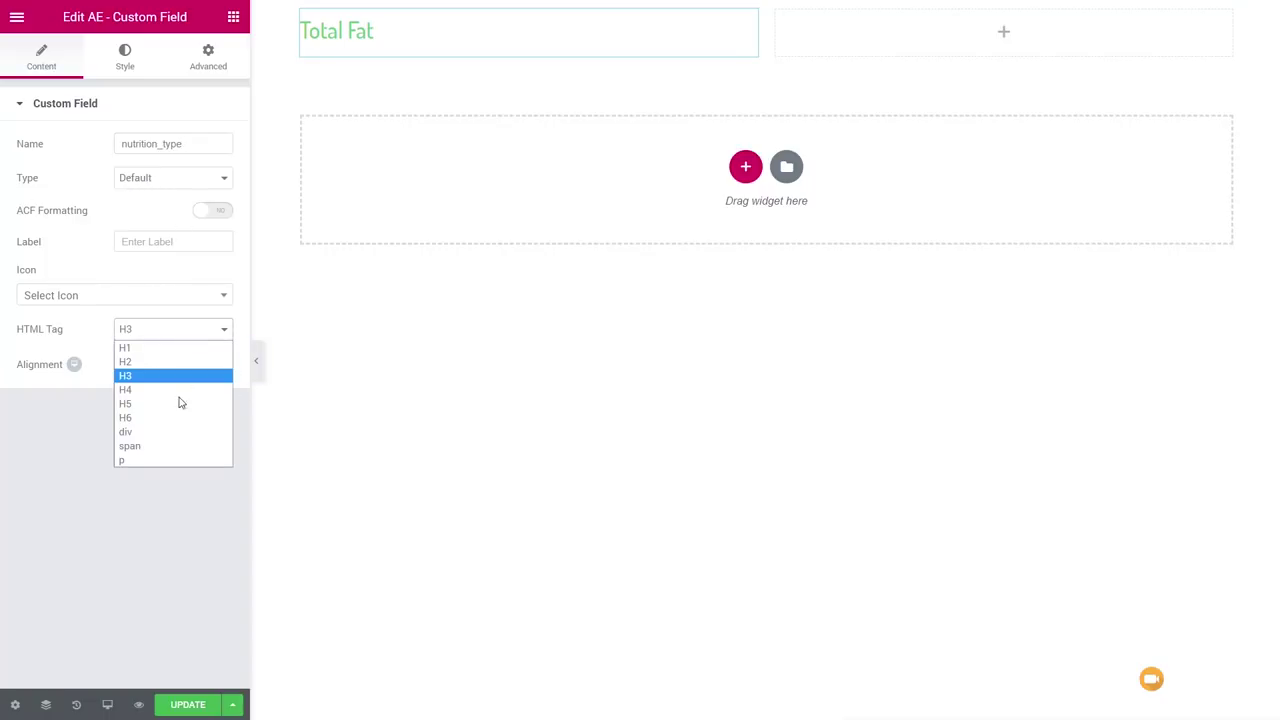
click(170, 446)
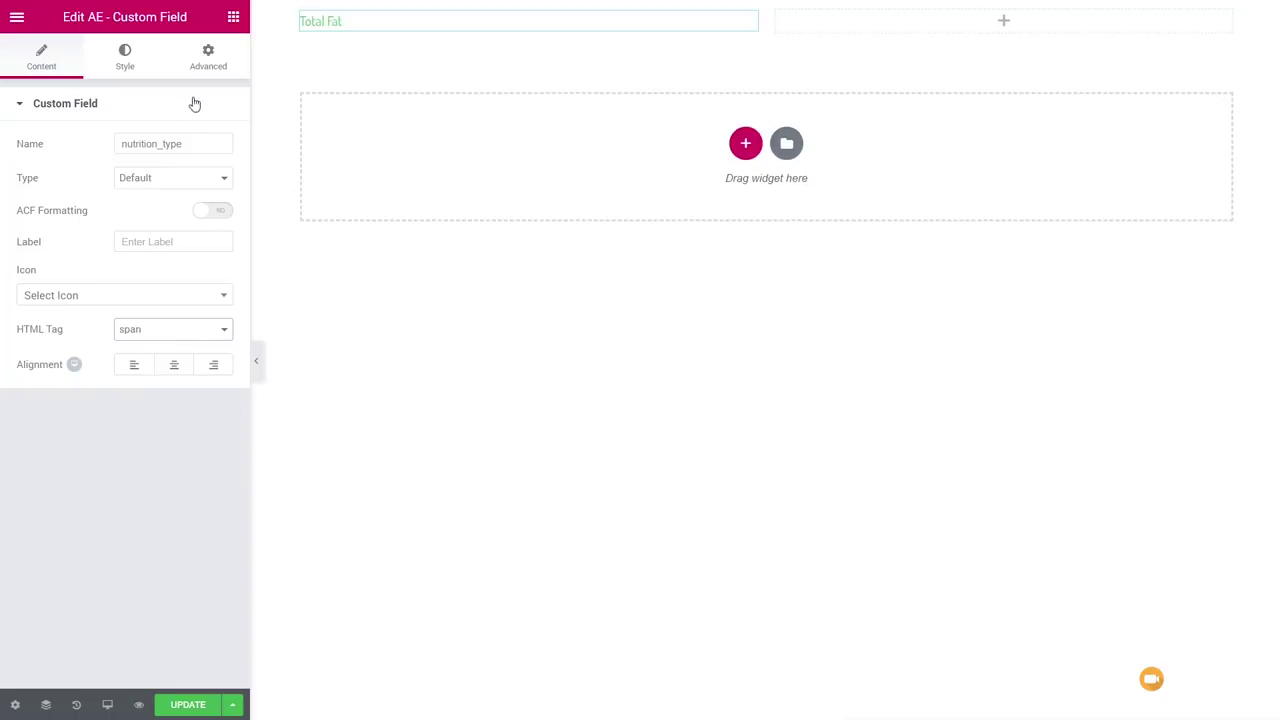
Set the nutrition_type custom field widget's text color to the dark grey swatch #54595f.
click(124, 58)
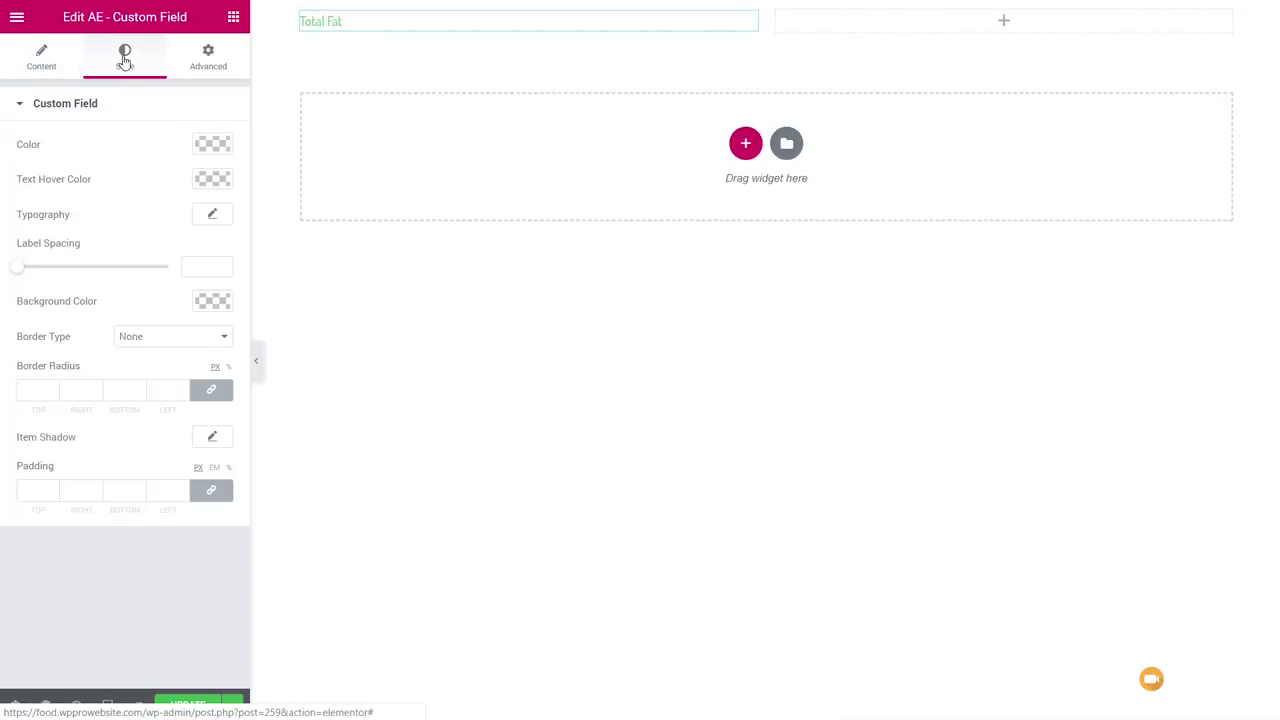
click(212, 144)
click(48, 342)
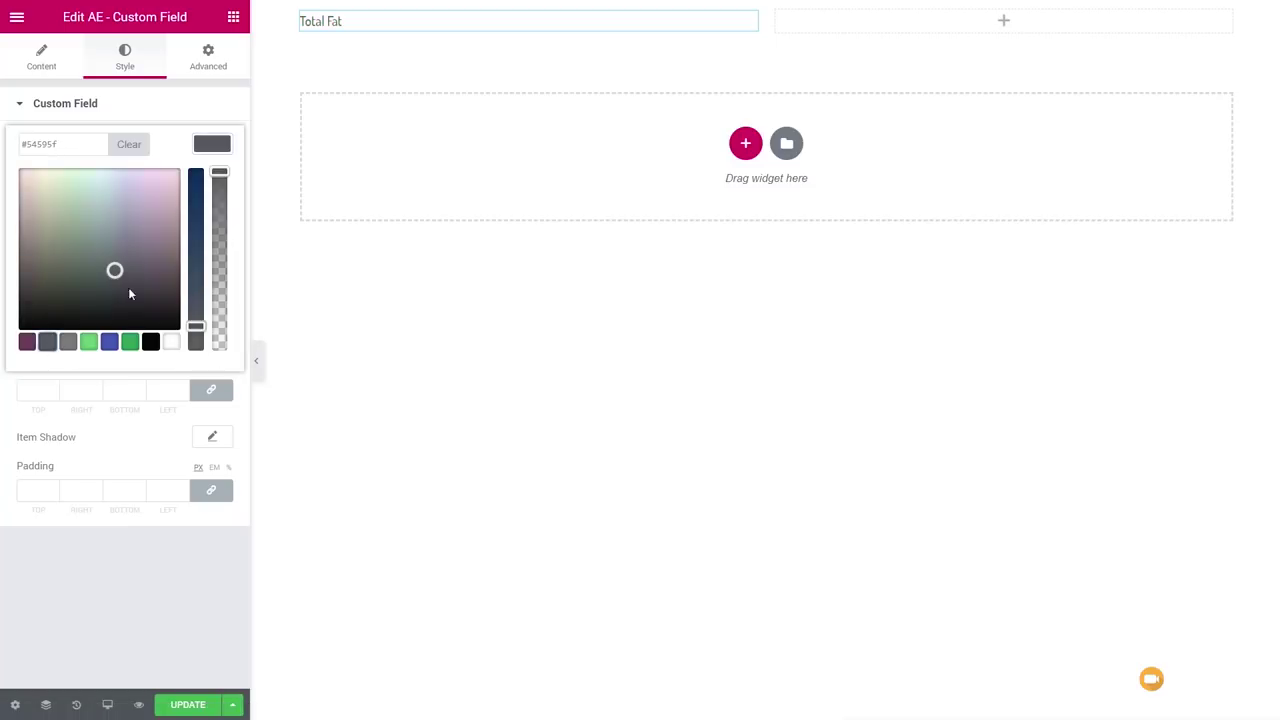
click(212, 146)
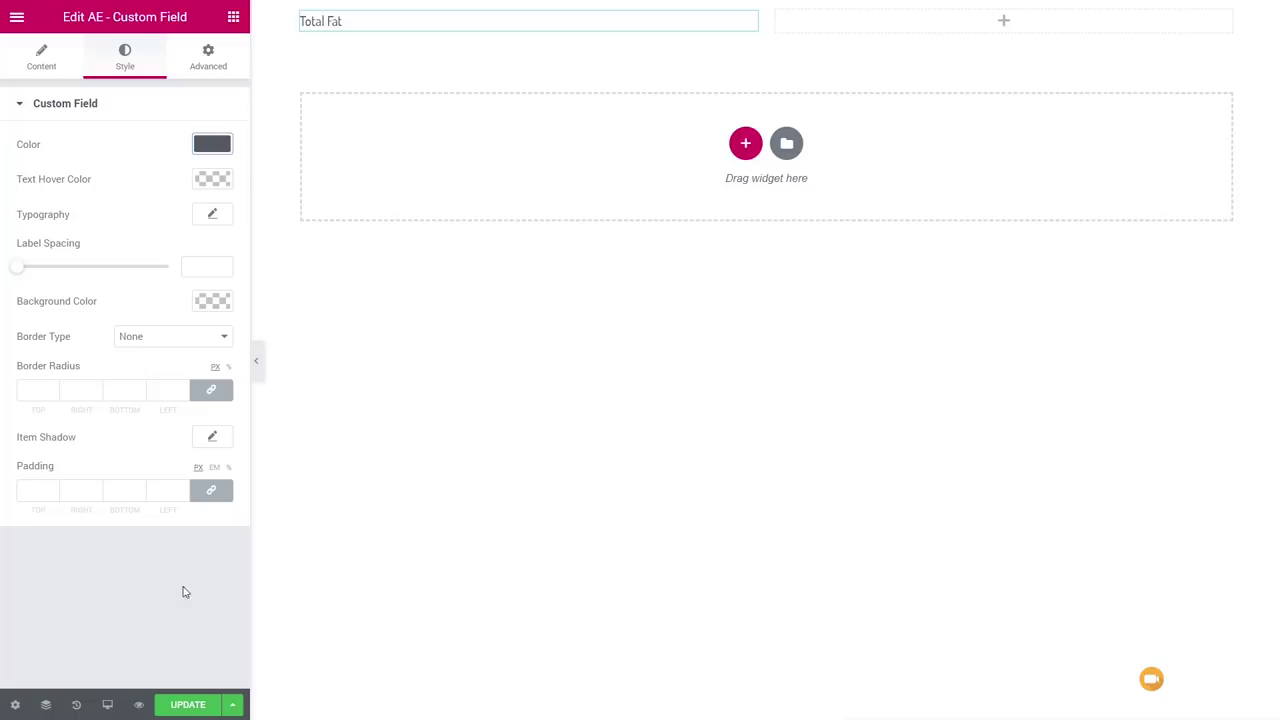
Duplicate the nutrition_type widget and set the copy's name to nutritional_value, copied from the Nutritional Value sub field in the WordPress custom fields.
mouse_move(310, 22)
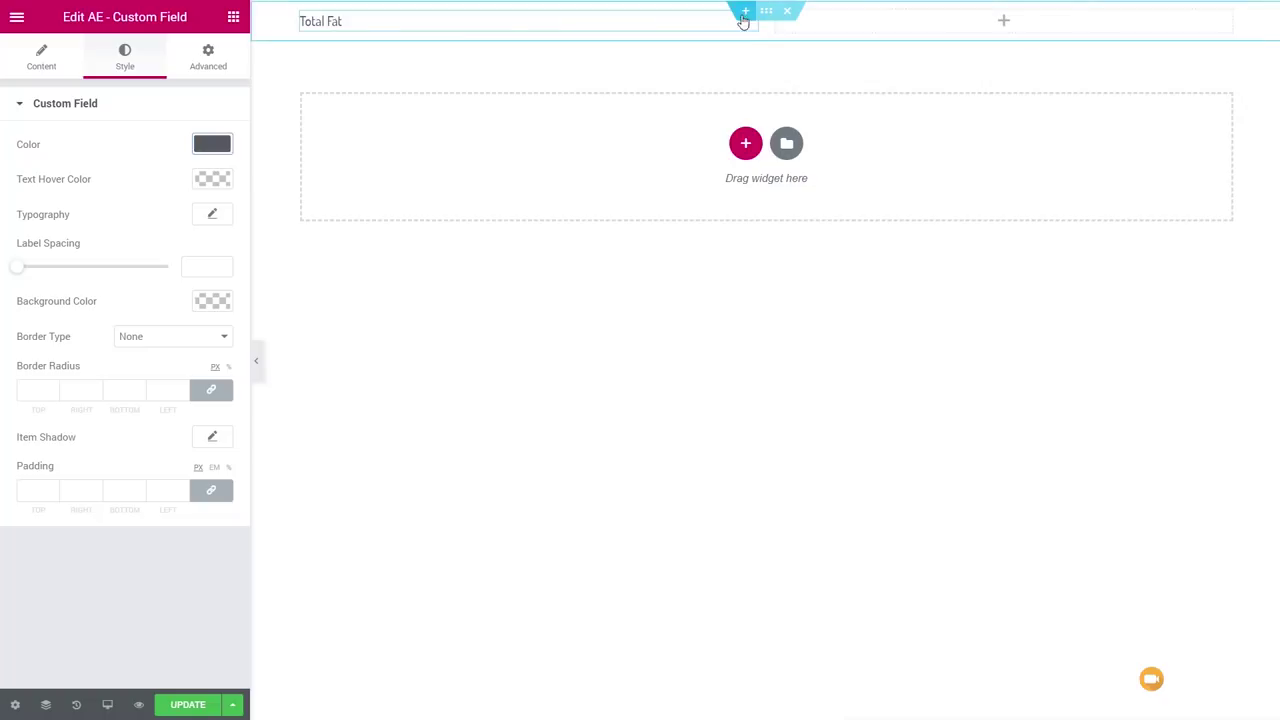
right_click(748, 30)
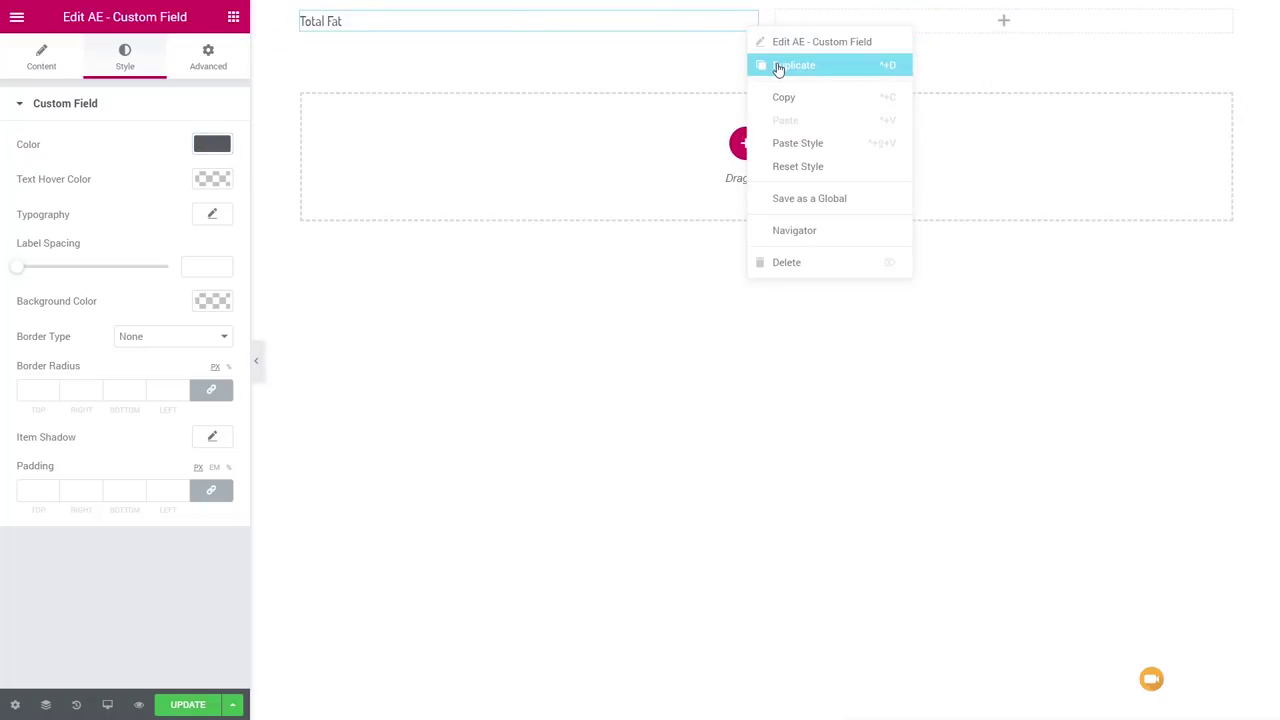
click(762, 63)
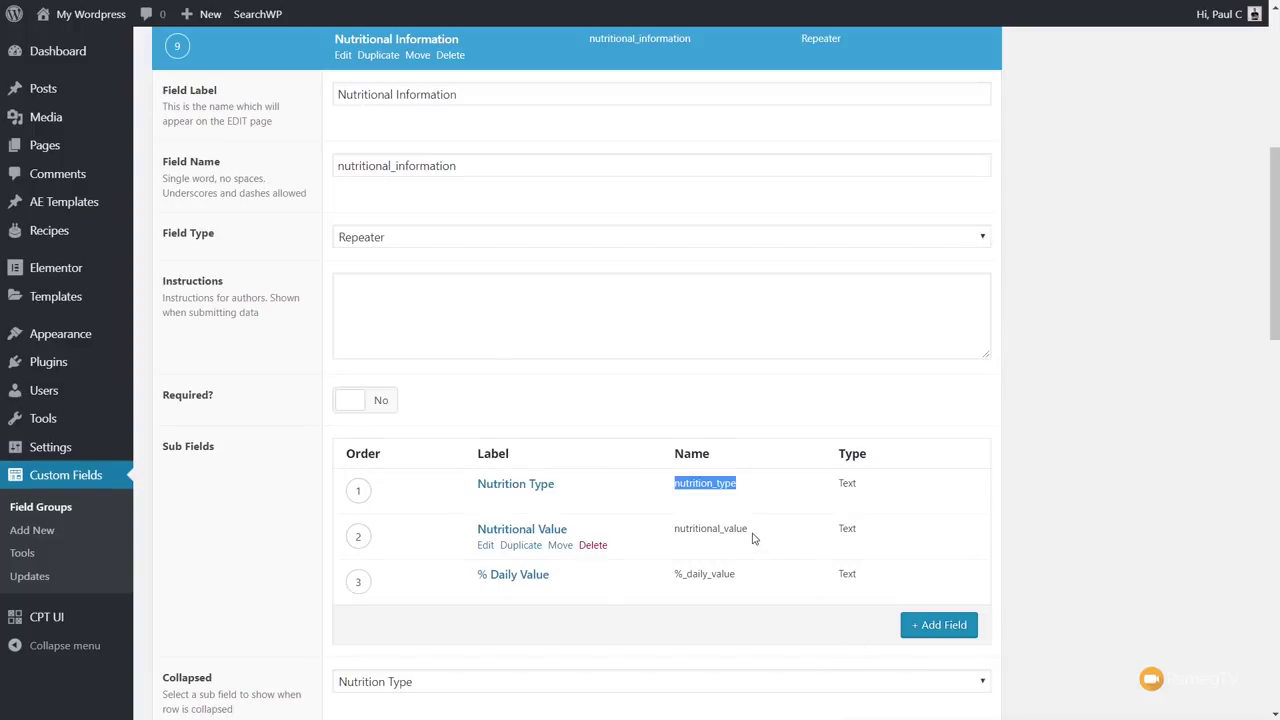
drag(755, 535, 676, 540)
key(ctrl+c)
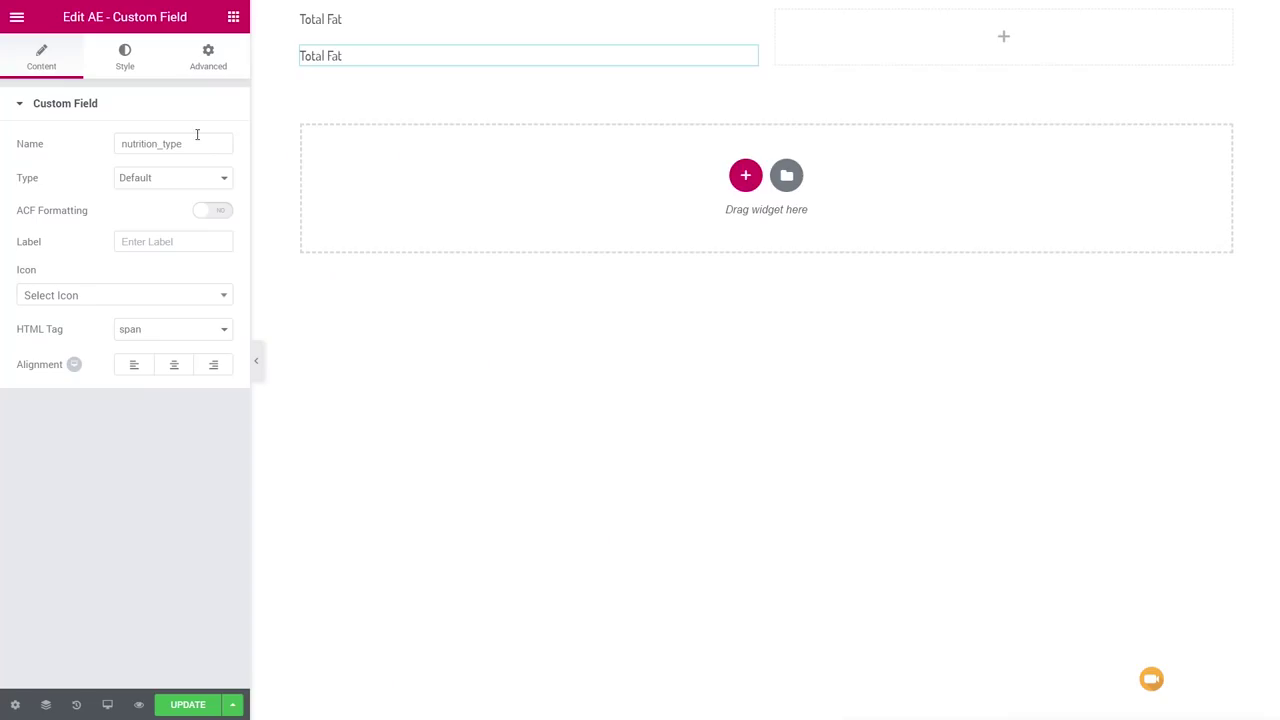
drag(200, 144, 87, 147)
key(ctrl+v)
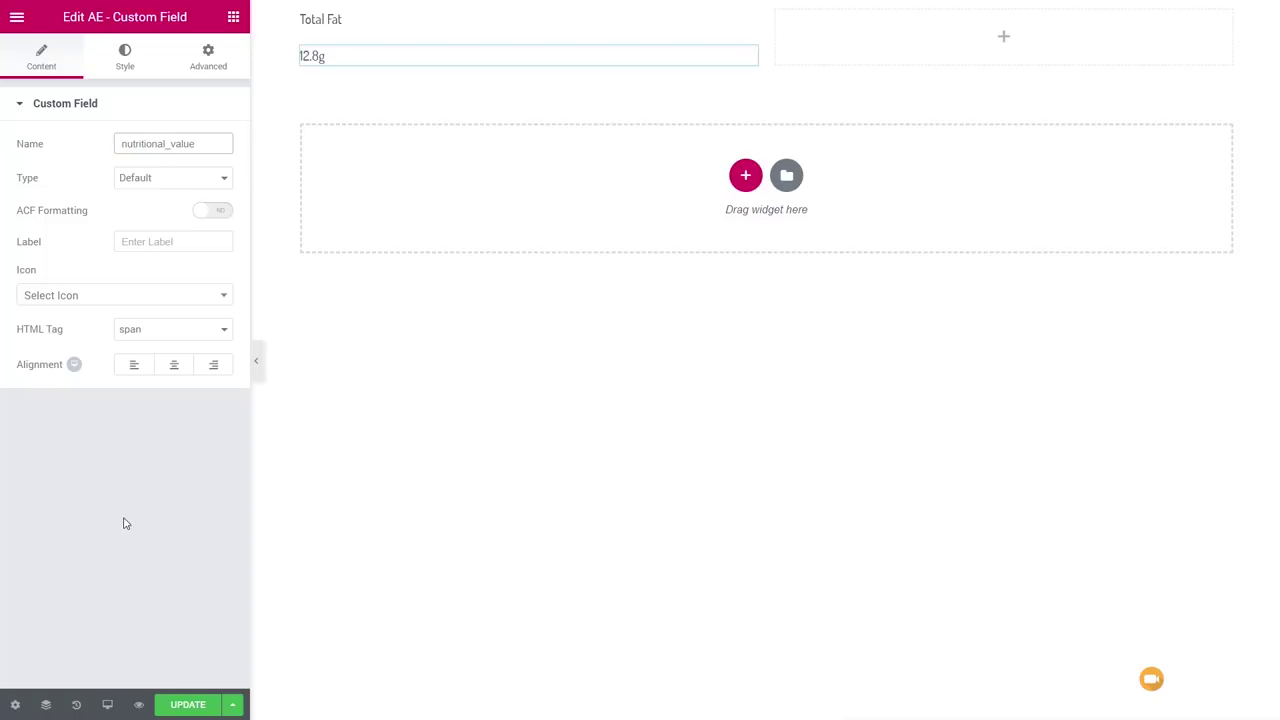
Duplicate the nutritional_value widget as %_daily_value, using the % Daily Value sub field's name, and place the copy in the second column.
right_click(754, 63)
click(831, 98)
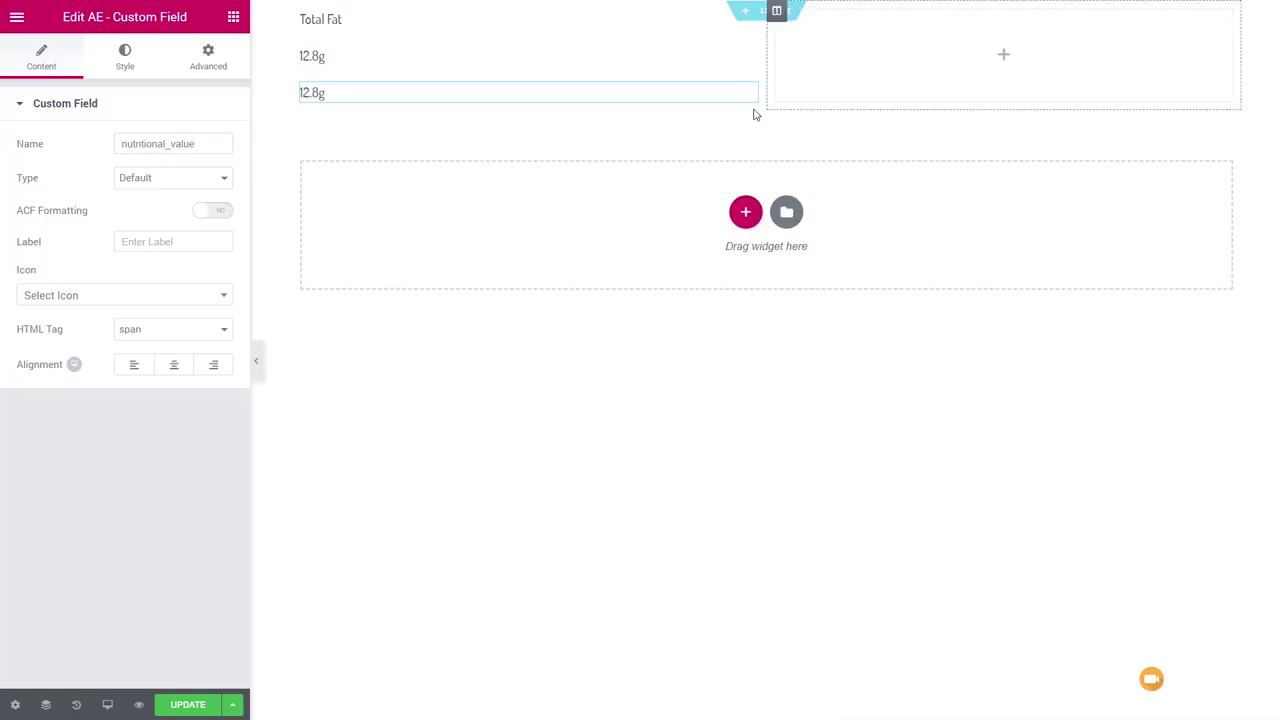
key(alt+Tab)
drag(743, 577, 676, 577)
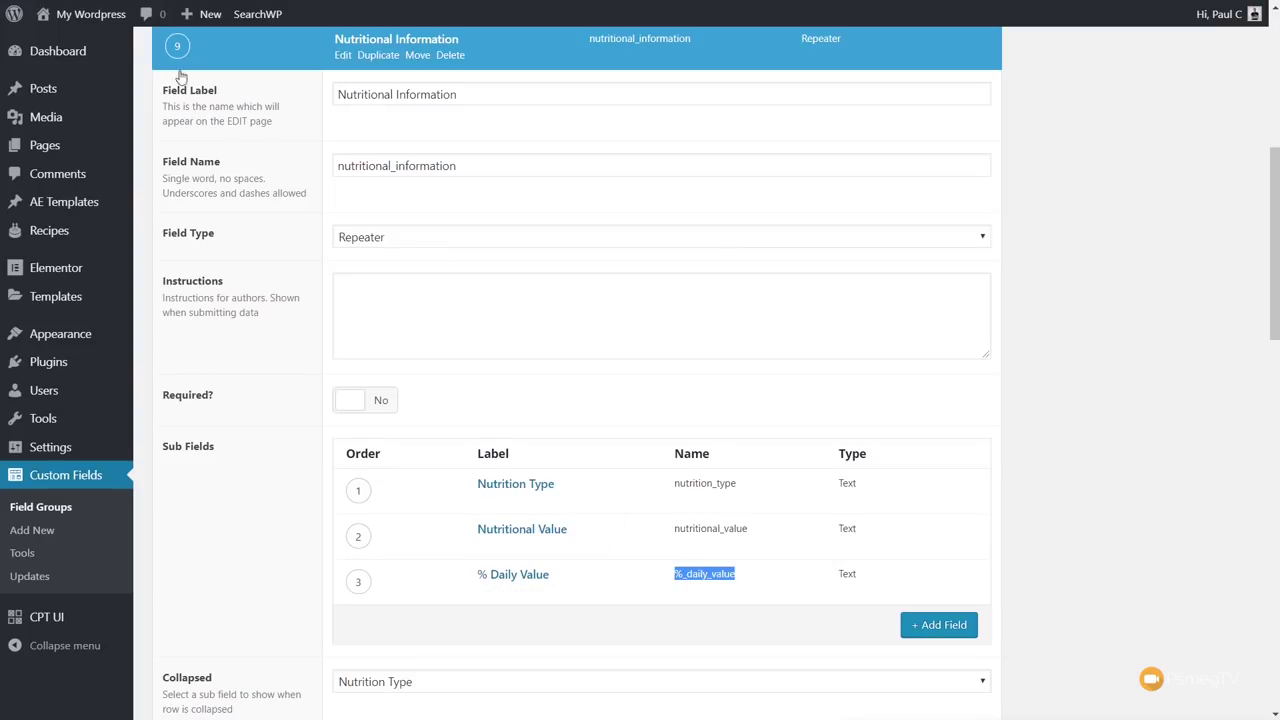
key(alt+Tab)
drag(208, 146, 103, 152)
text(%_daily_value)
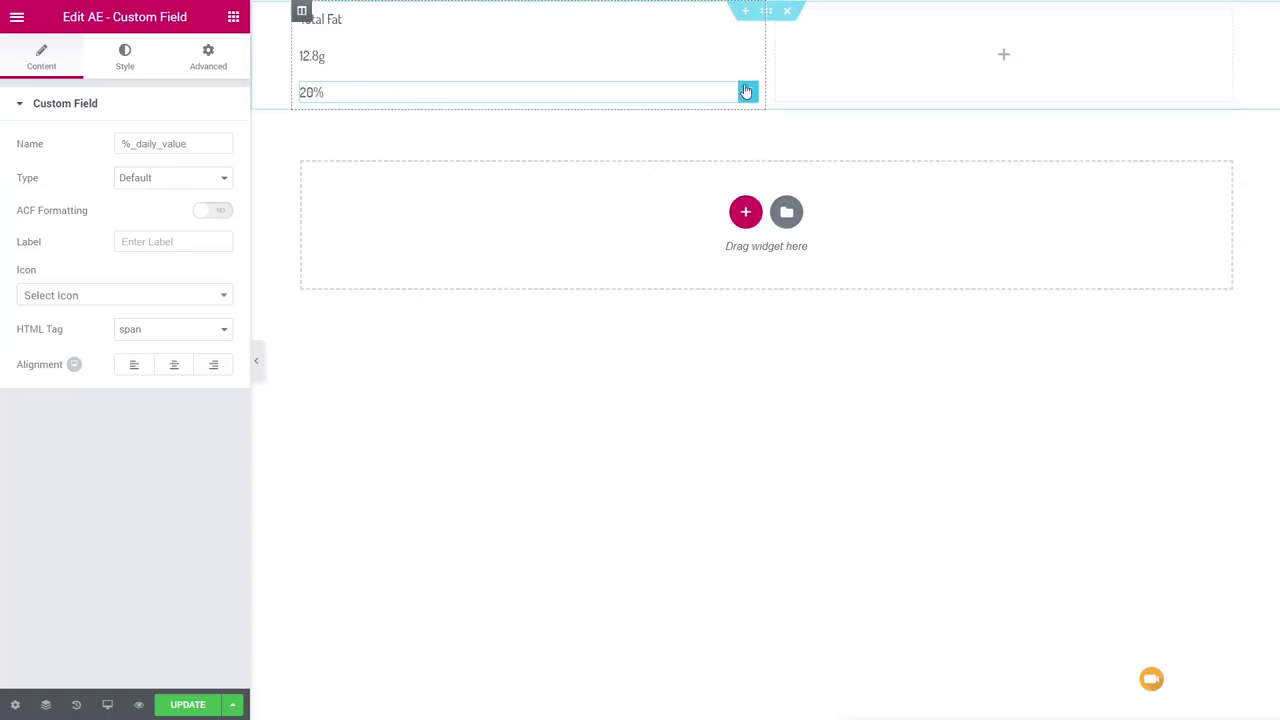
drag(749, 91, 994, 42)
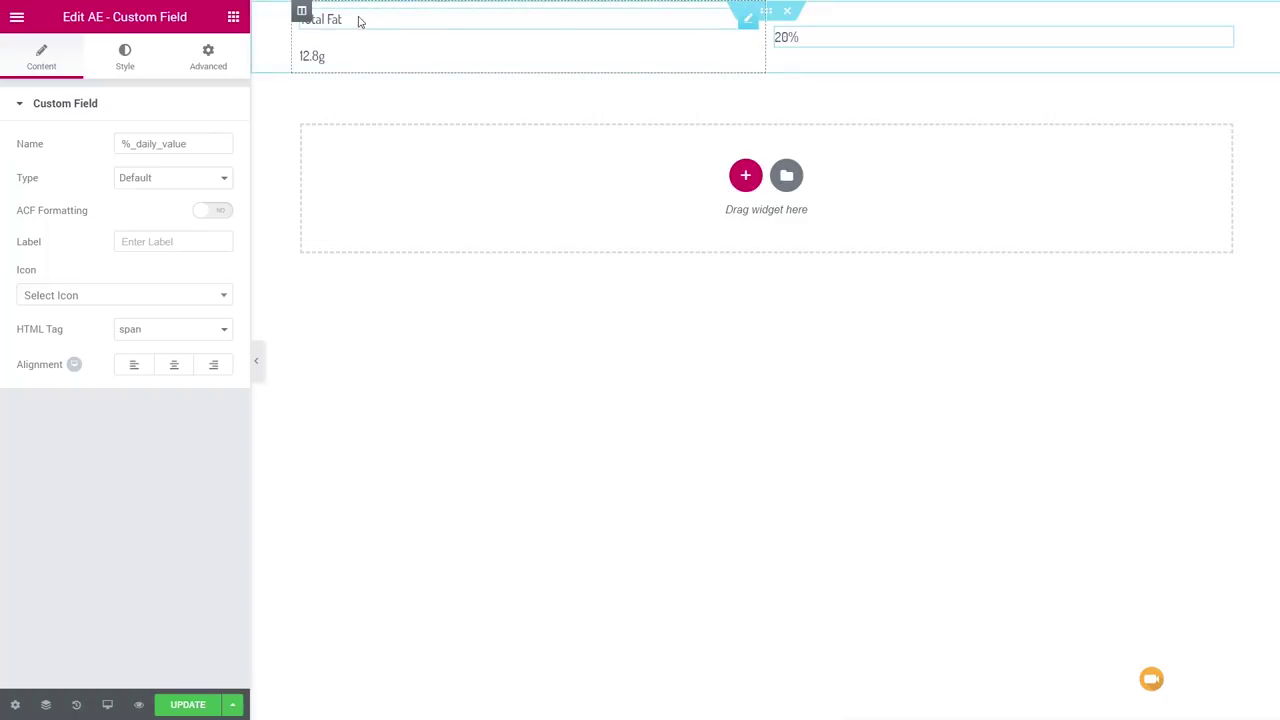
Set the nutrition_type widget's custom positioning width to Inline (auto).
click(743, 28)
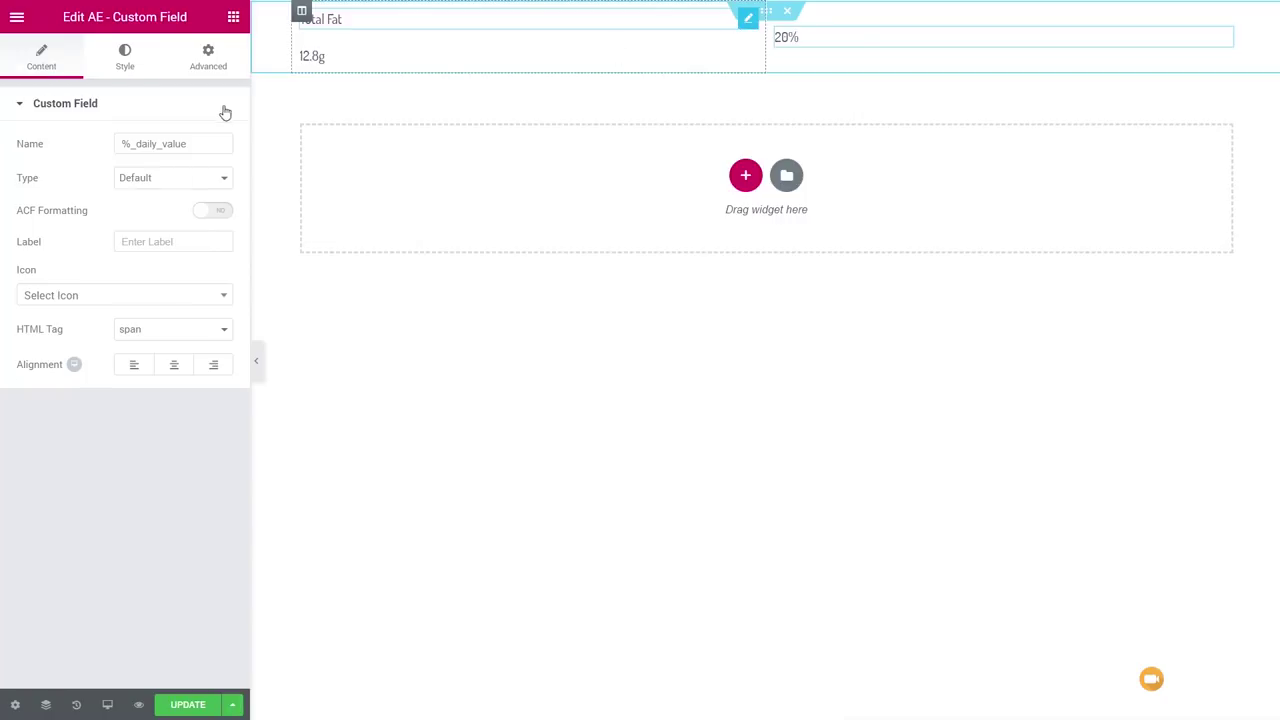
click(164, 68)
click(210, 60)
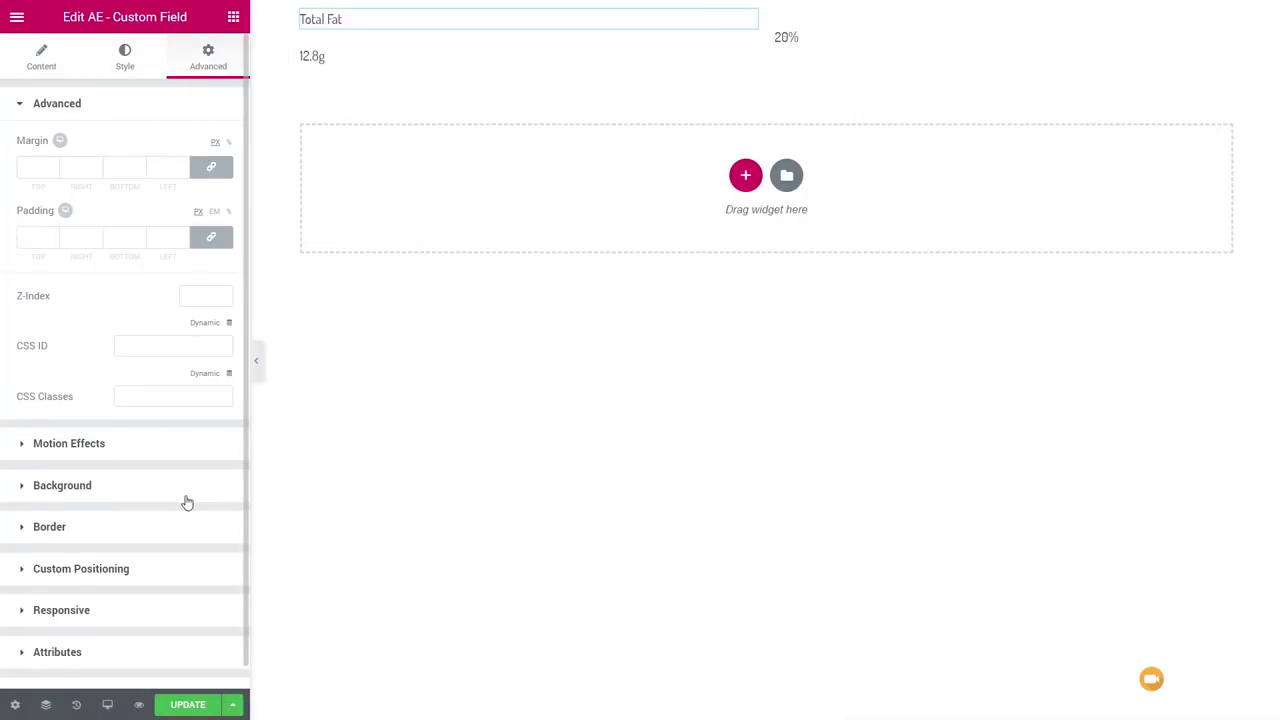
scroll(127, 558, down, 1)
click(80, 556)
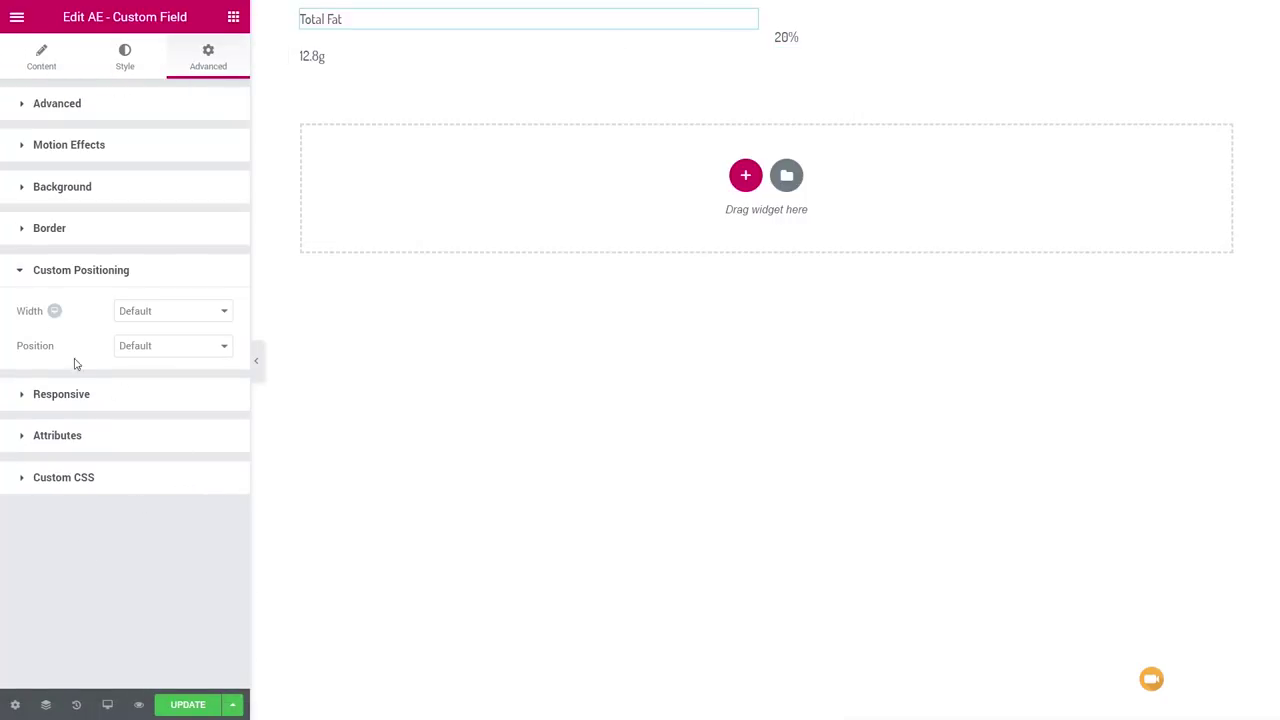
click(169, 311)
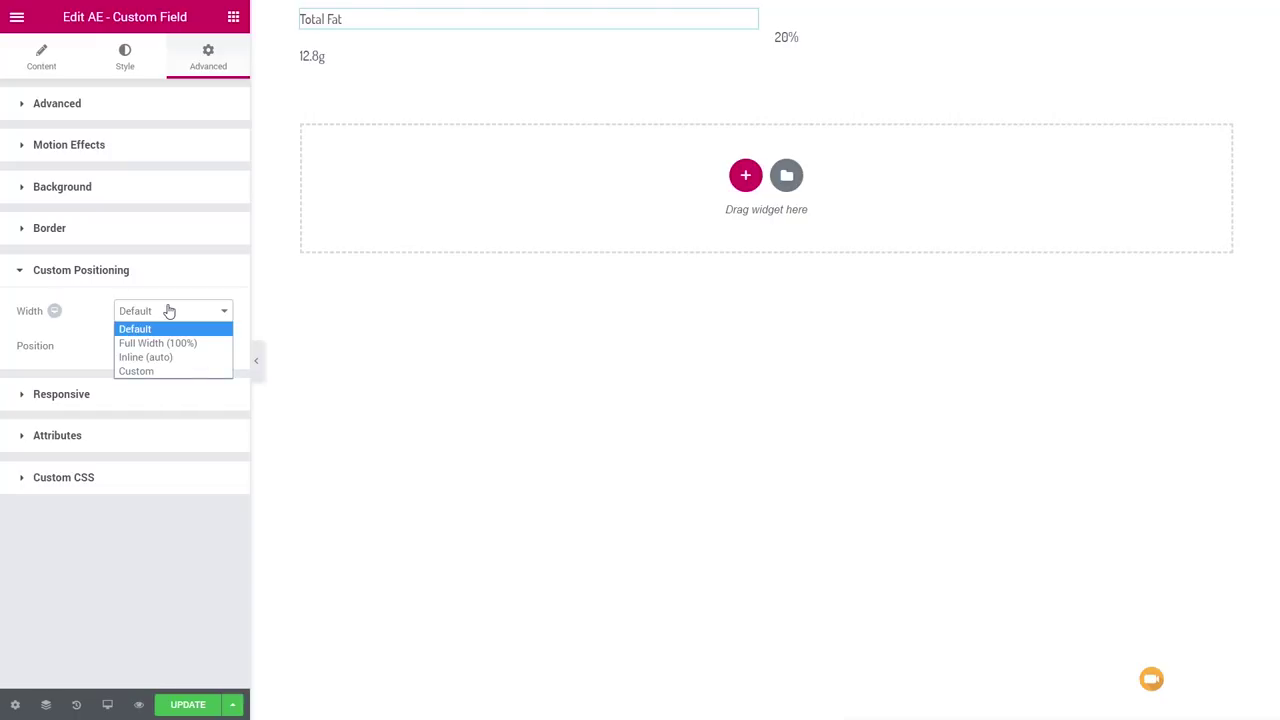
click(167, 358)
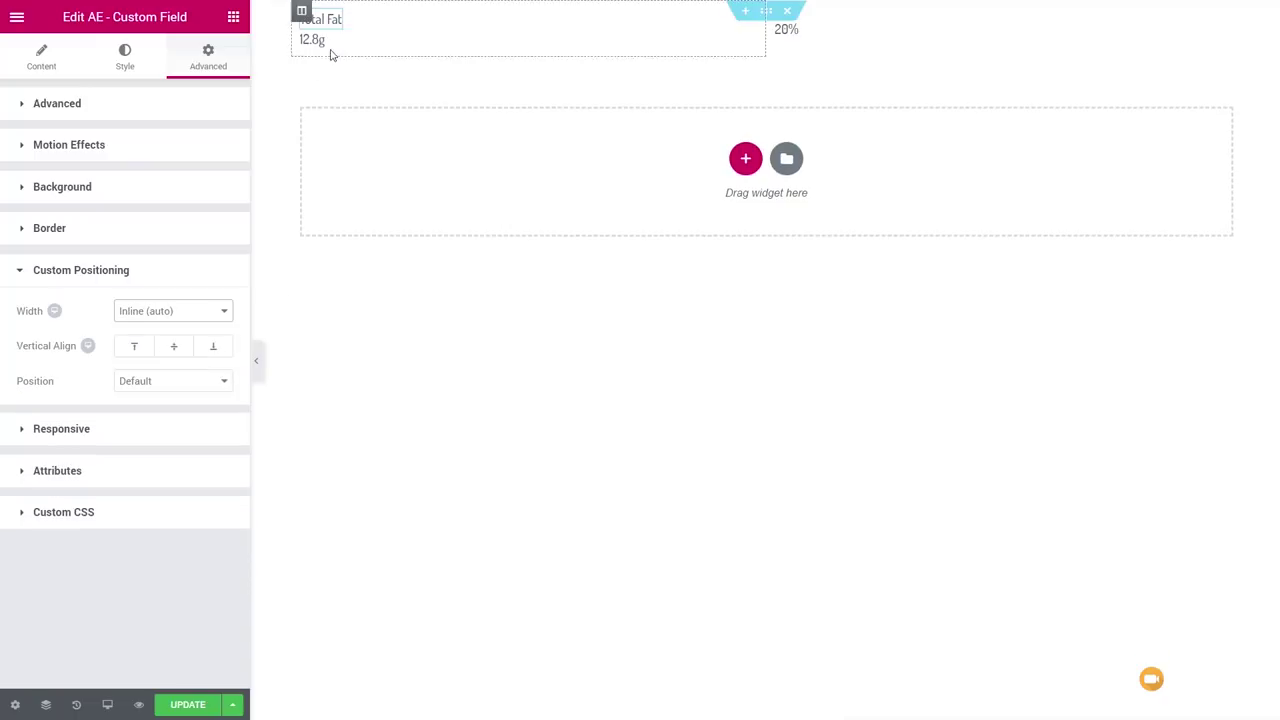
Set the nutritional_value widget's custom positioning width to Inline (auto).
click(748, 38)
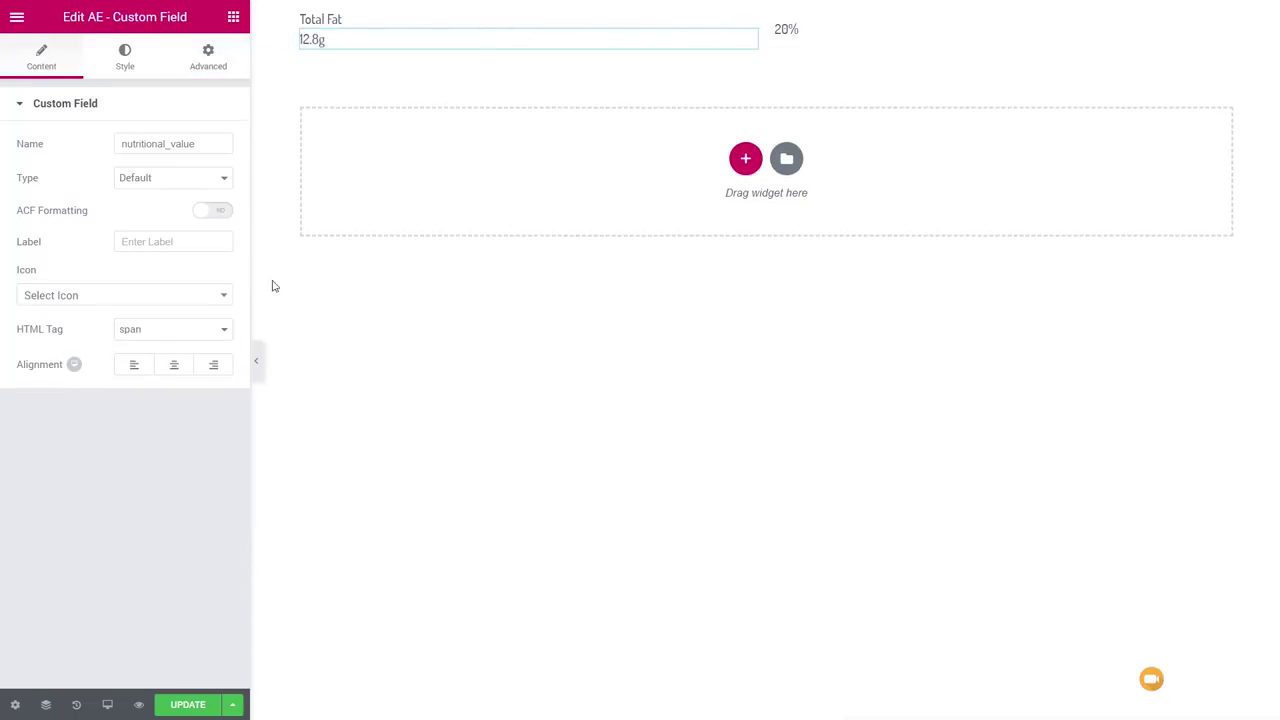
click(177, 61)
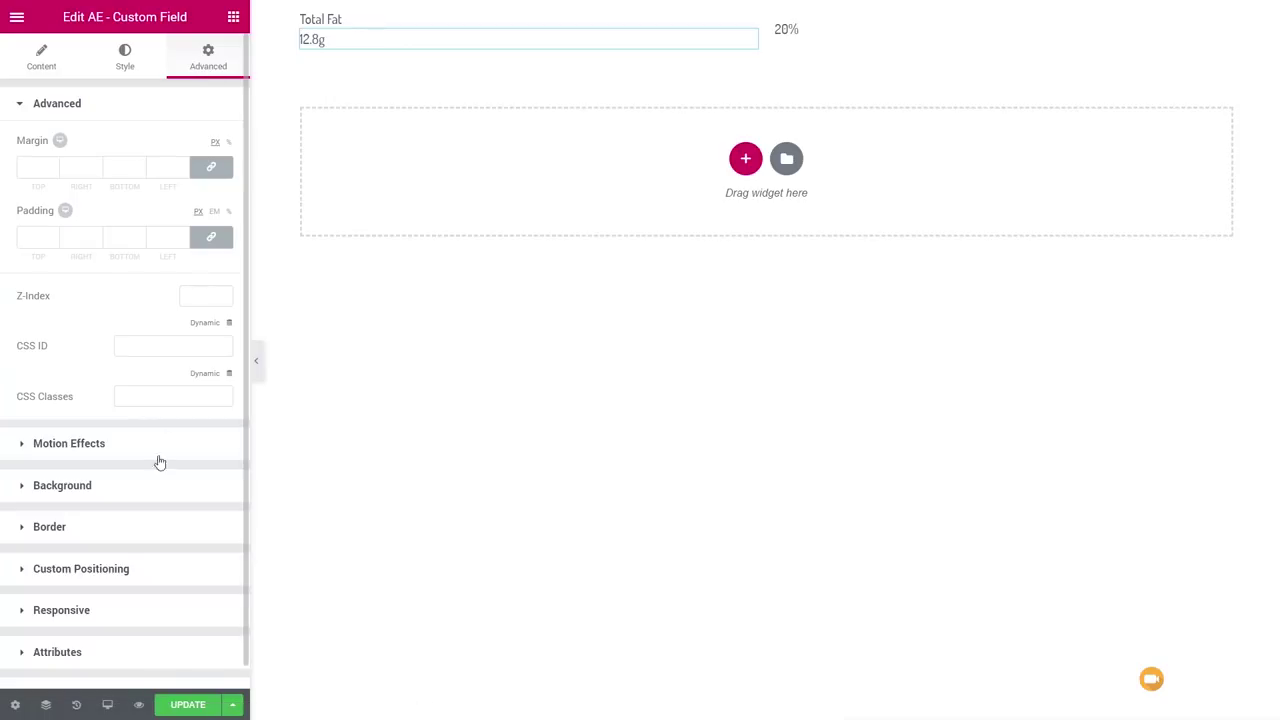
click(88, 568)
click(148, 316)
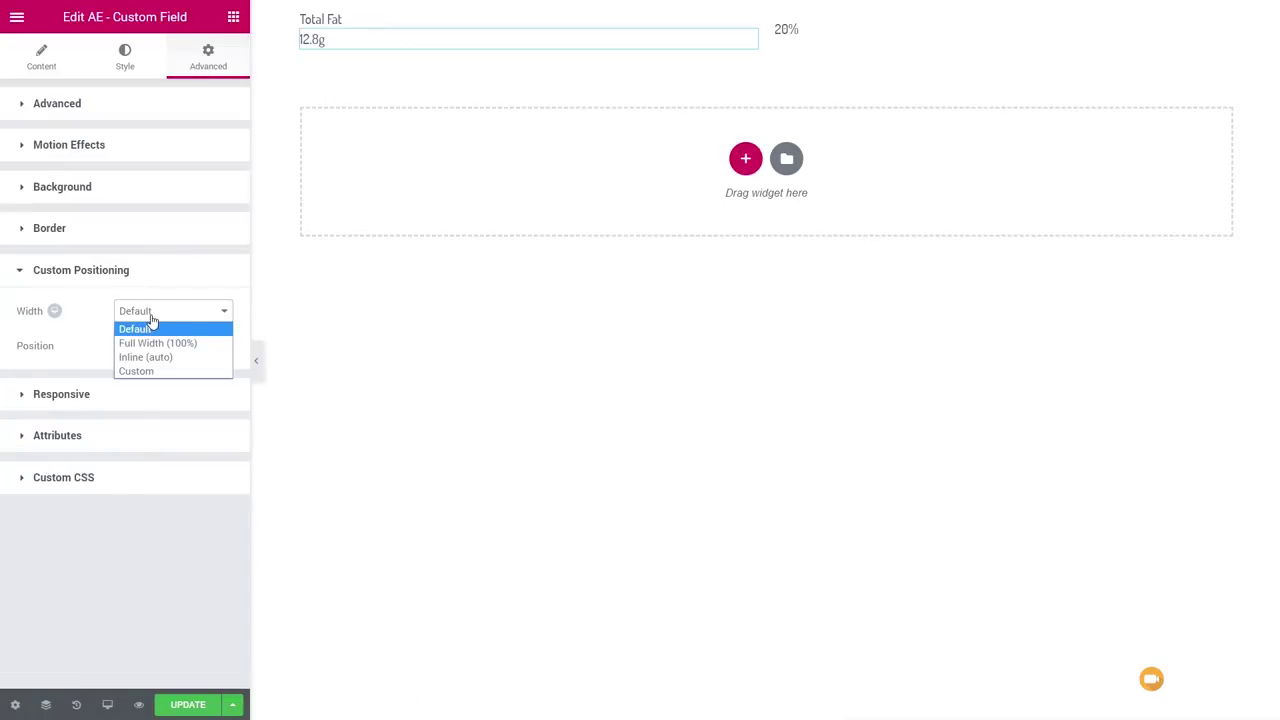
click(153, 357)
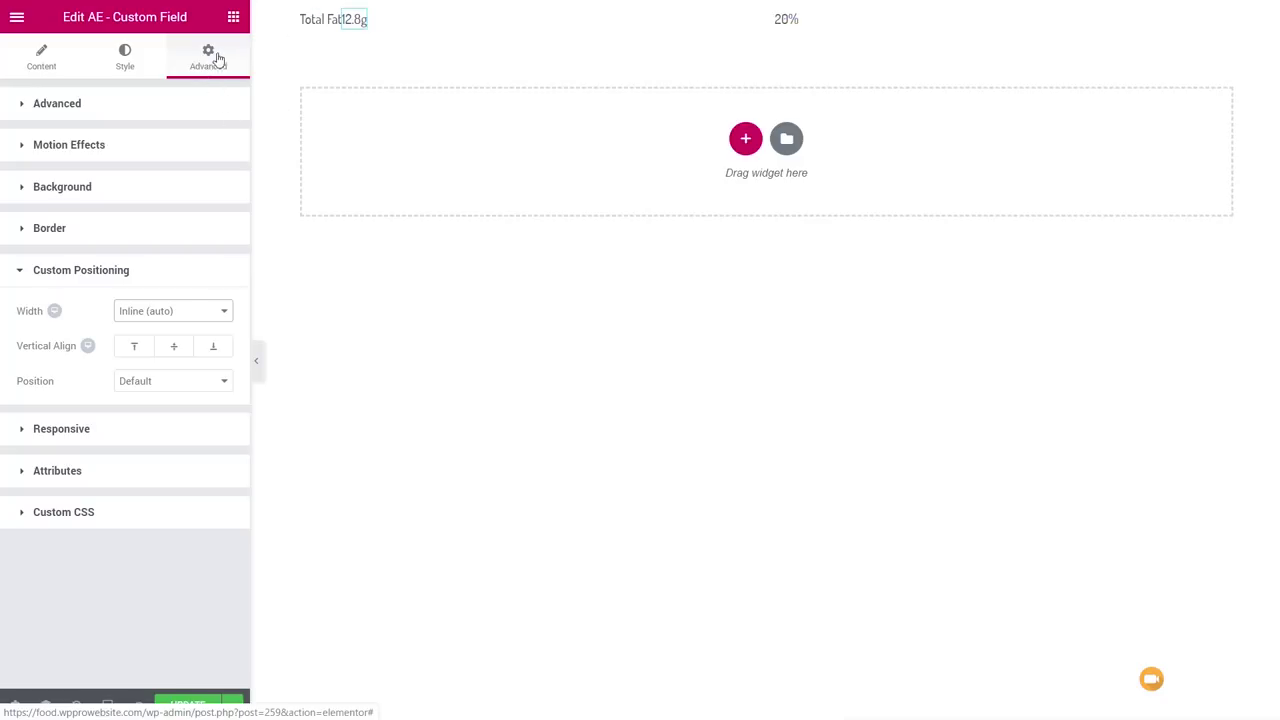
Unlink the nutritional_value widget's padding values and set its left padding to 5 px.
click(93, 108)
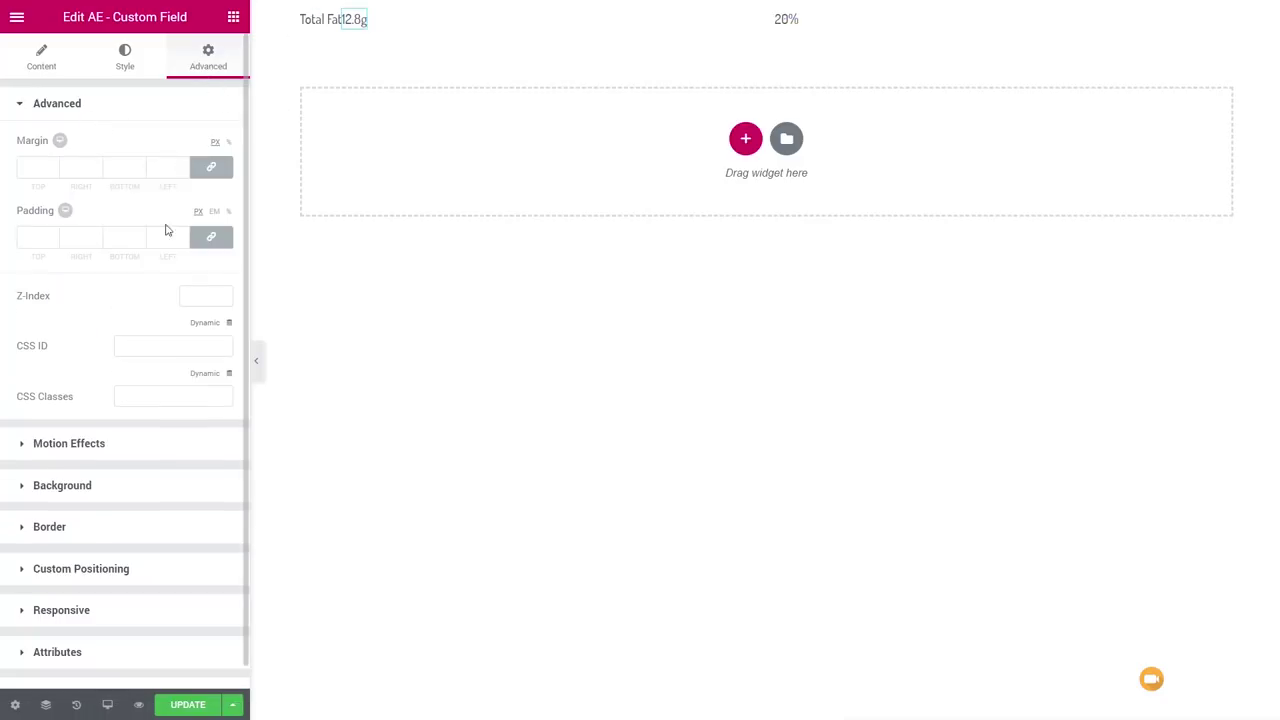
click(213, 241)
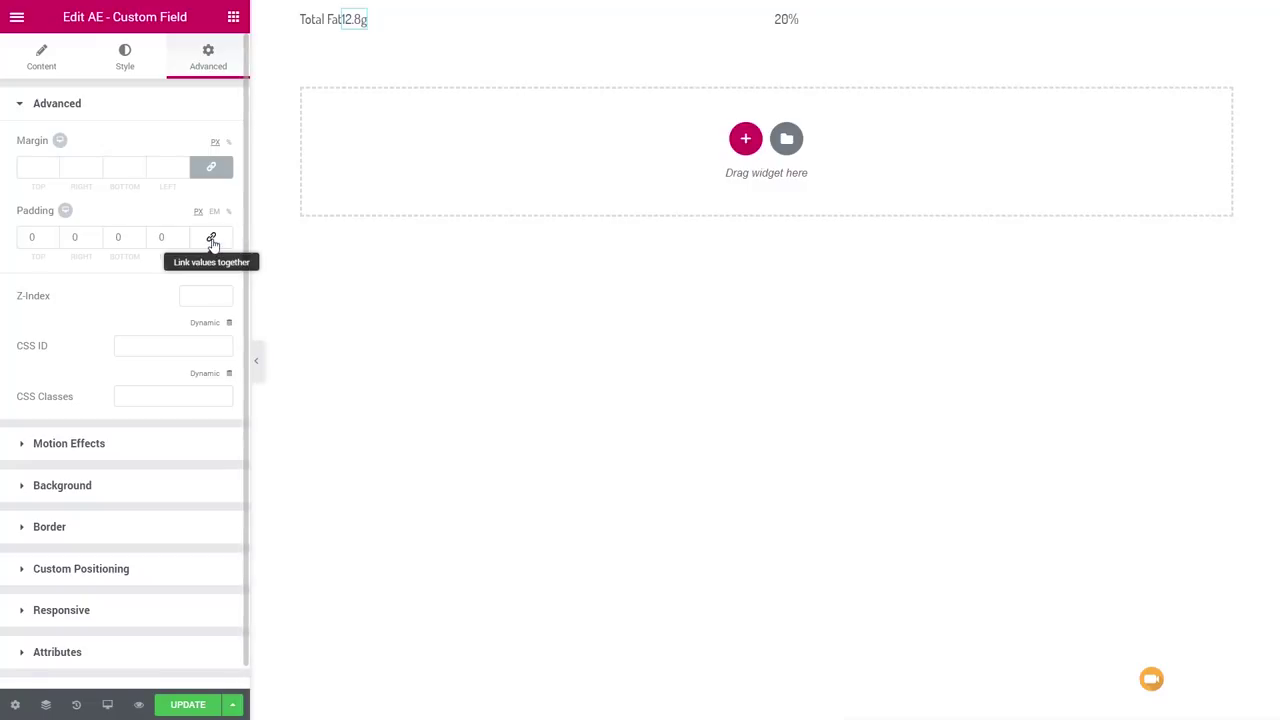
click(156, 238)
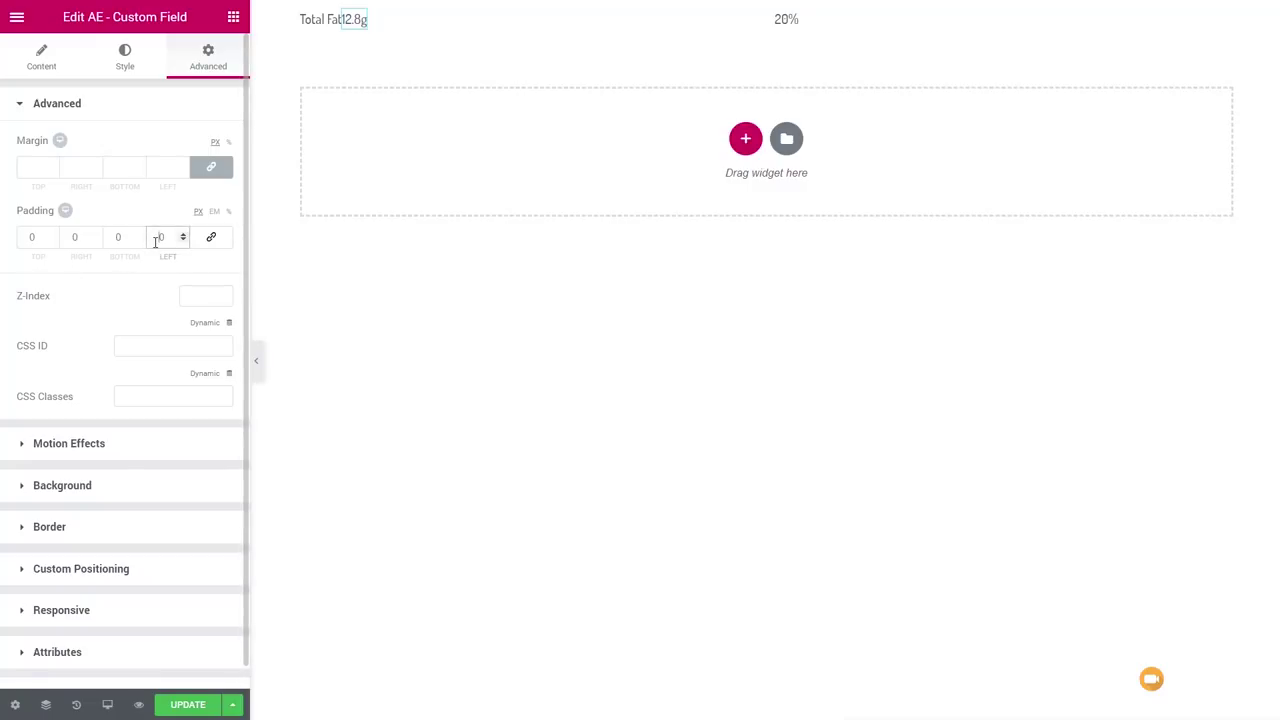
text(5)
Change the nutritional_value widget's text color to the lighter grey #9b9b9b.
click(124, 64)
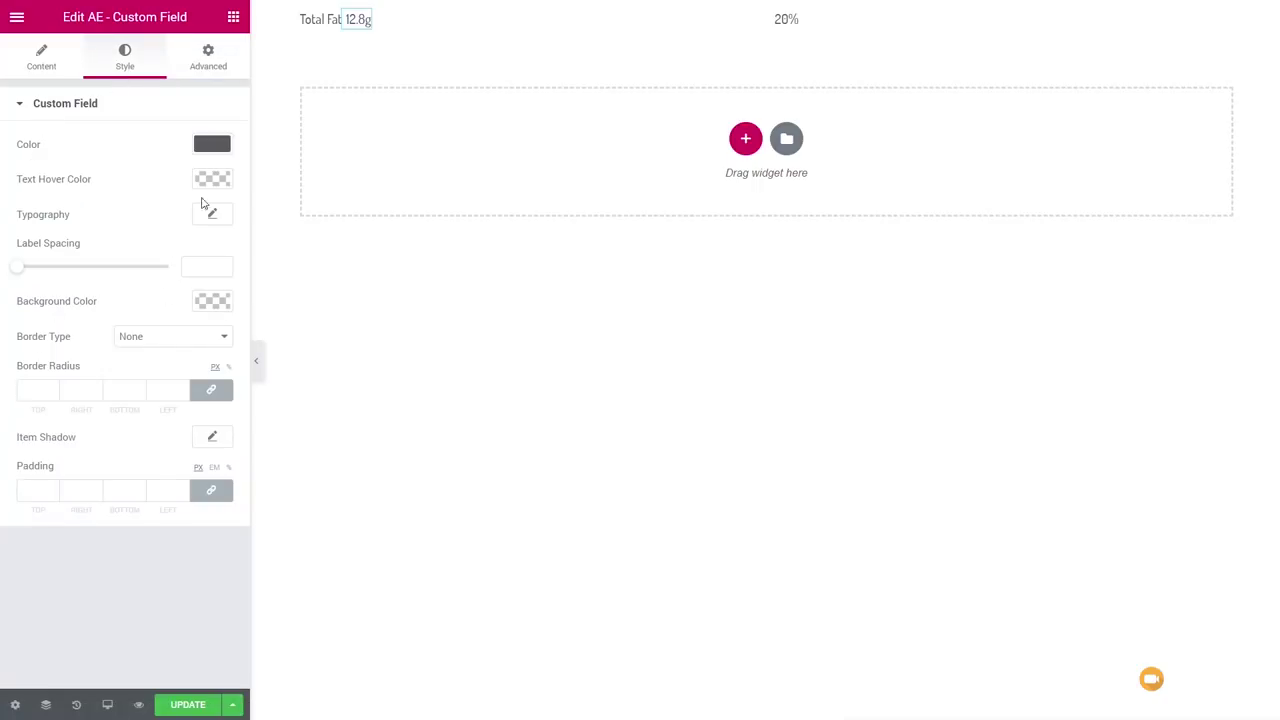
click(212, 144)
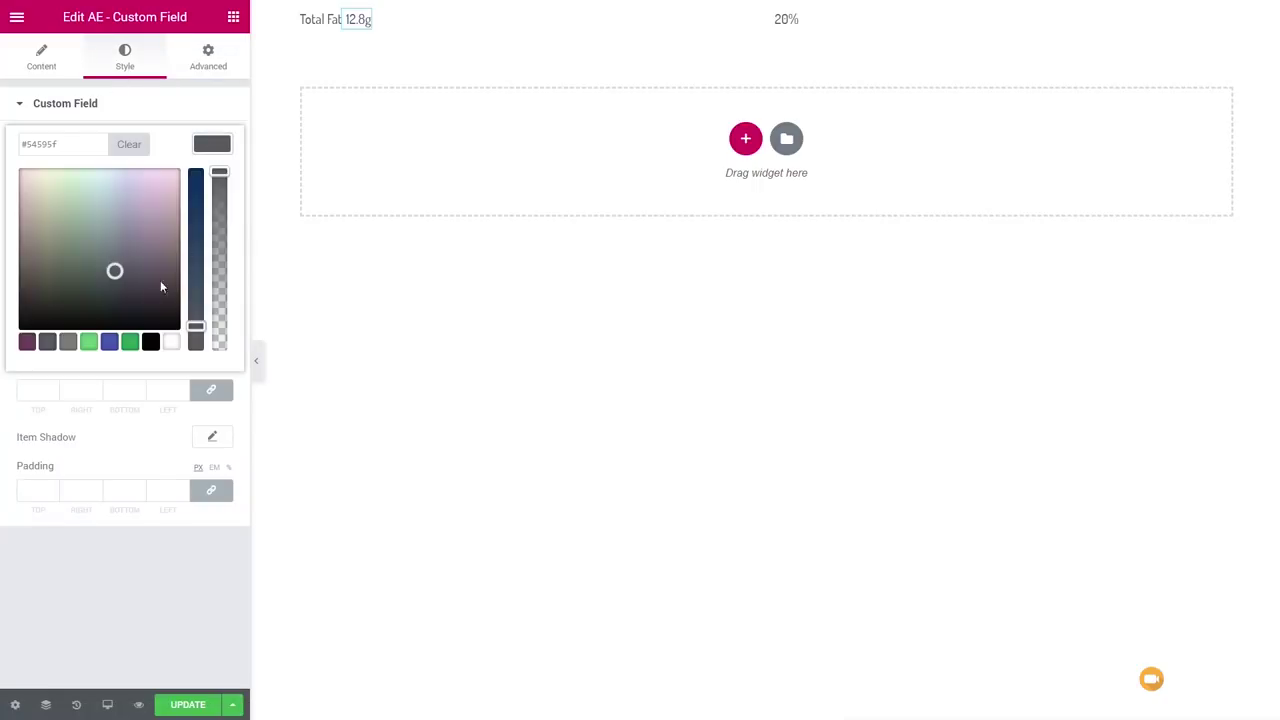
click(68, 342)
drag(17, 278, 18, 232)
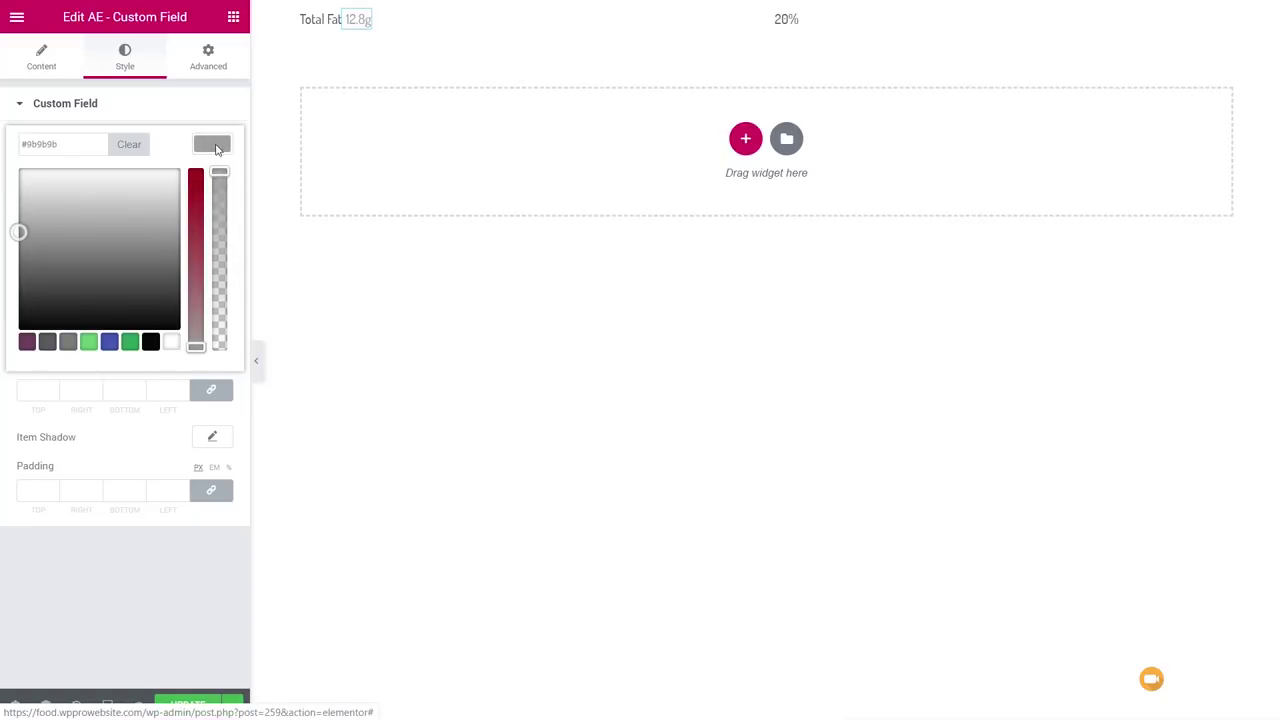
click(214, 146)
Set the nutritional_value widget's typography to a size of 13 px and Italic style.
click(213, 216)
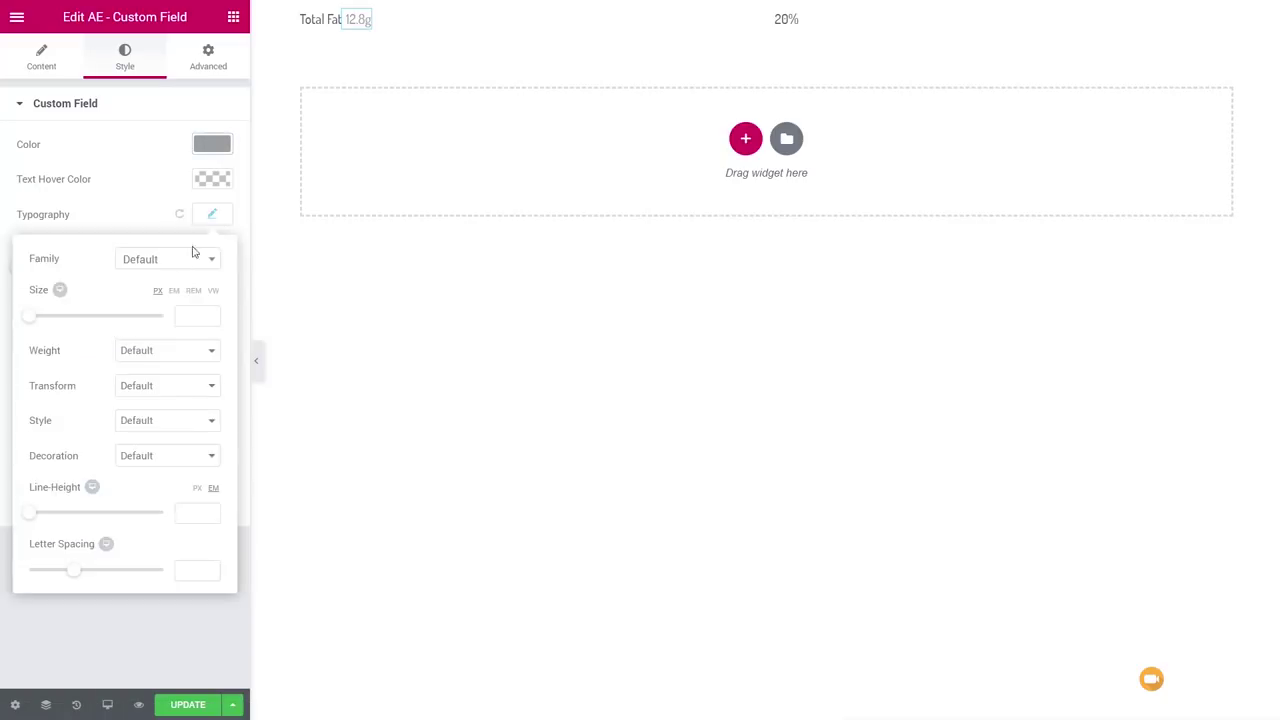
drag(31, 318, 40, 320)
click(172, 422)
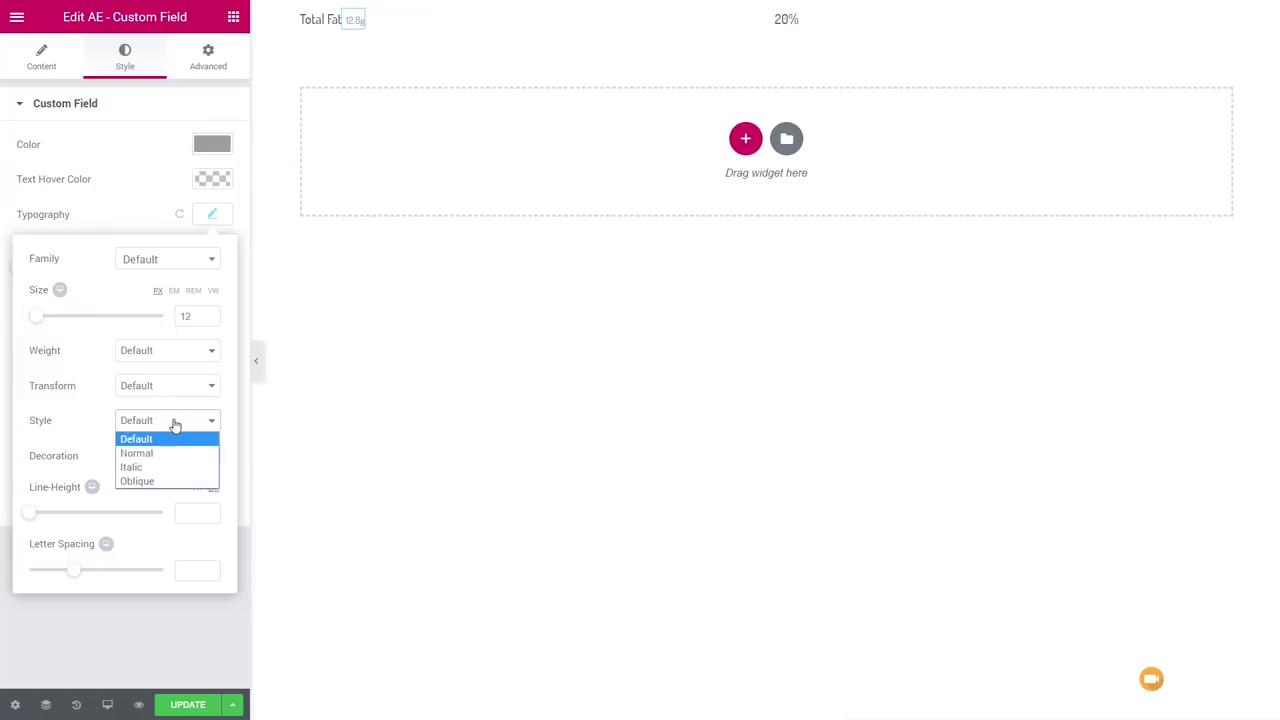
click(167, 467)
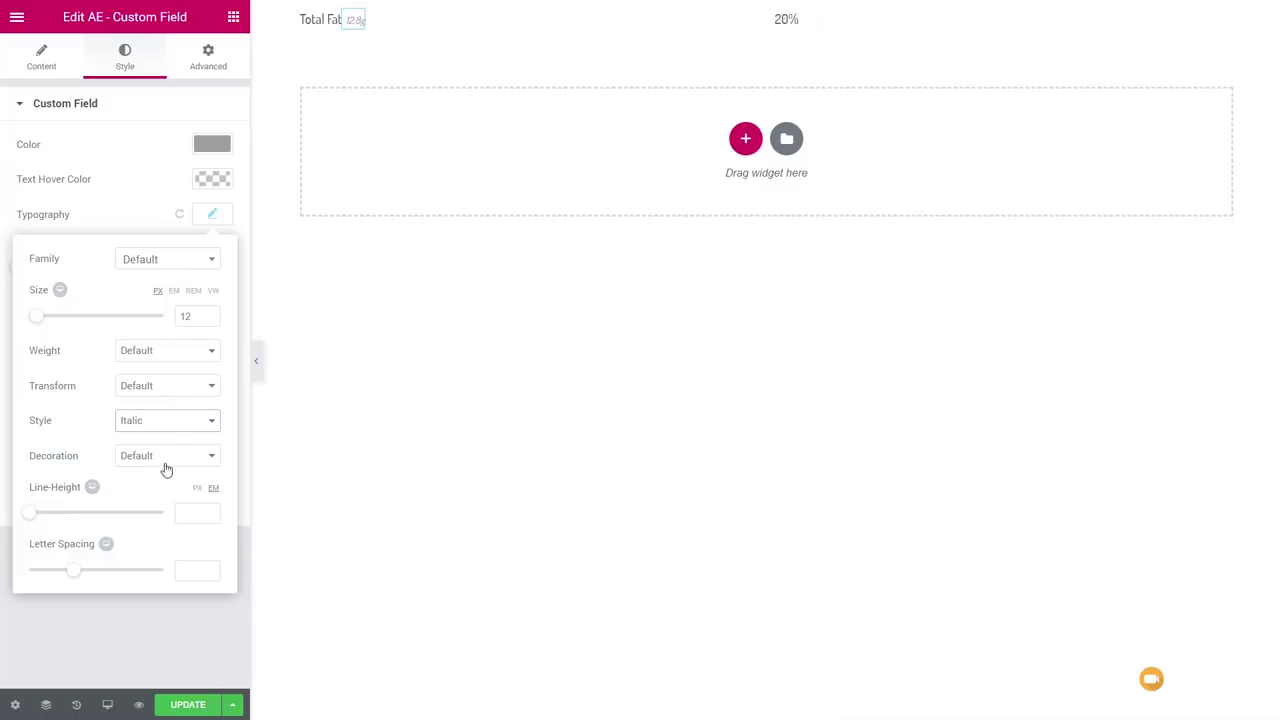
click(207, 312)
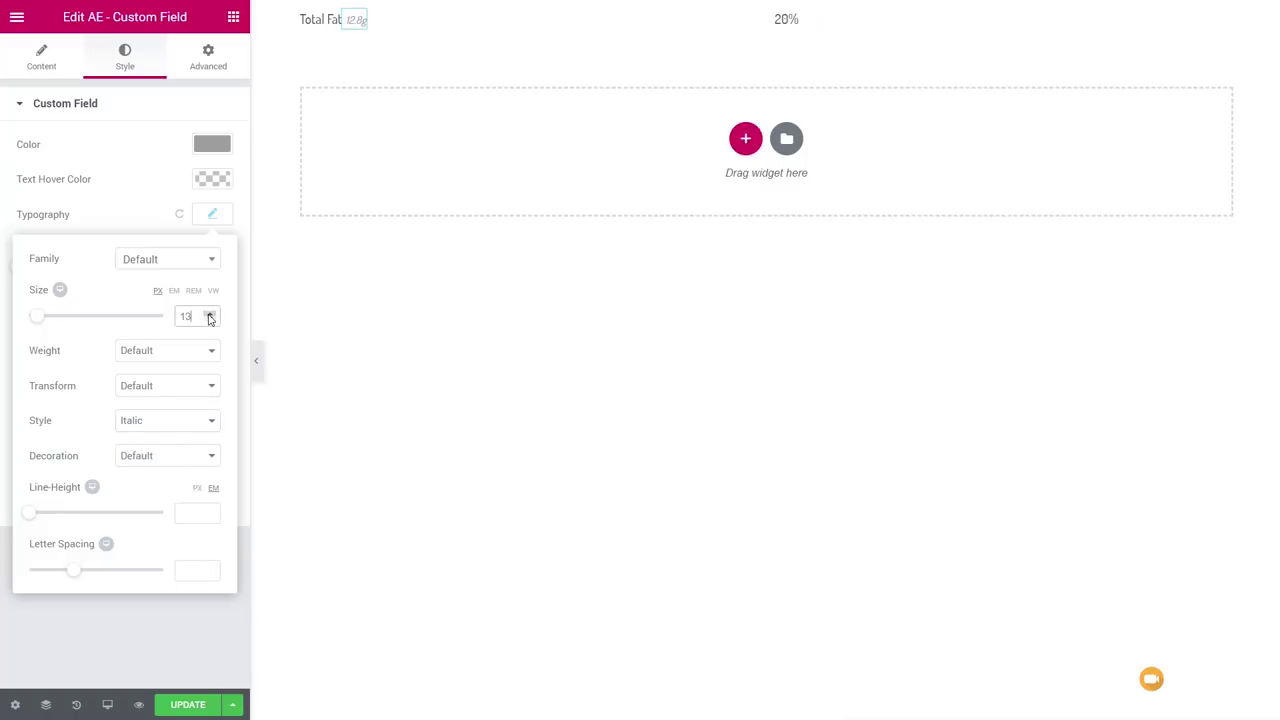
click(153, 655)
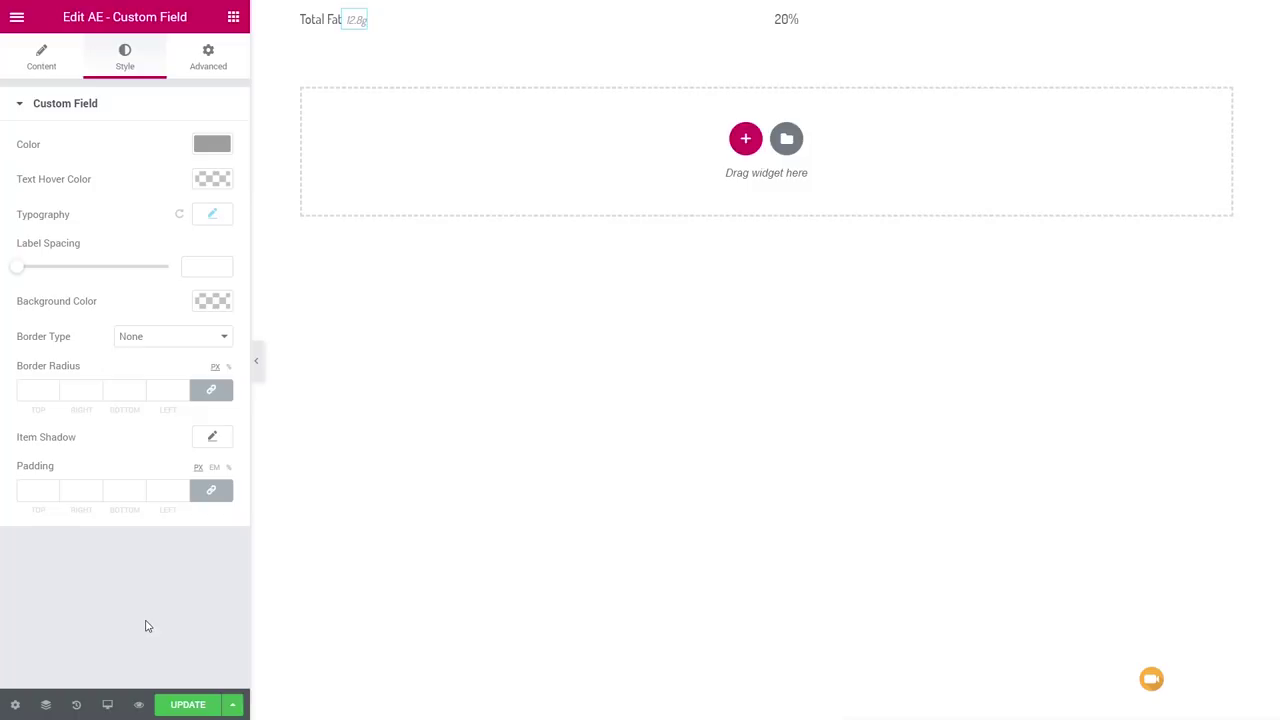
Update the Nutritional Repeater template and exit the page builder to the WordPress dashboard.
click(181, 706)
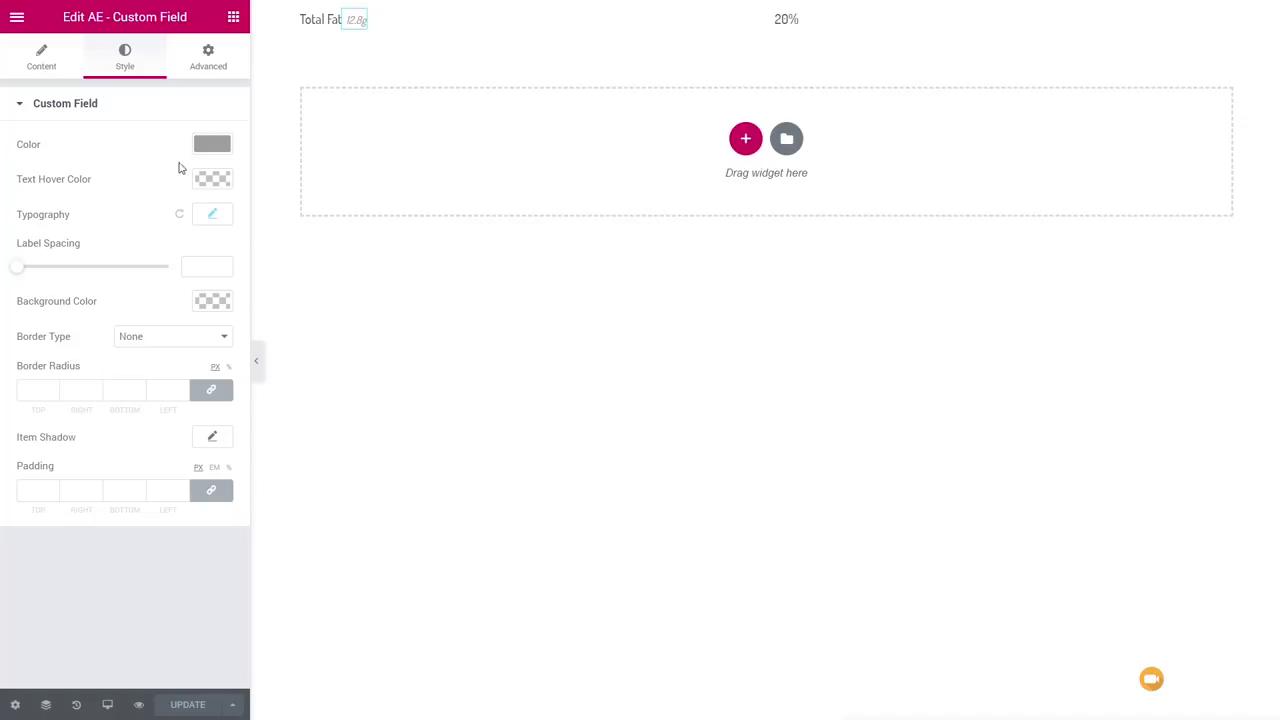
click(17, 17)
click(100, 455)
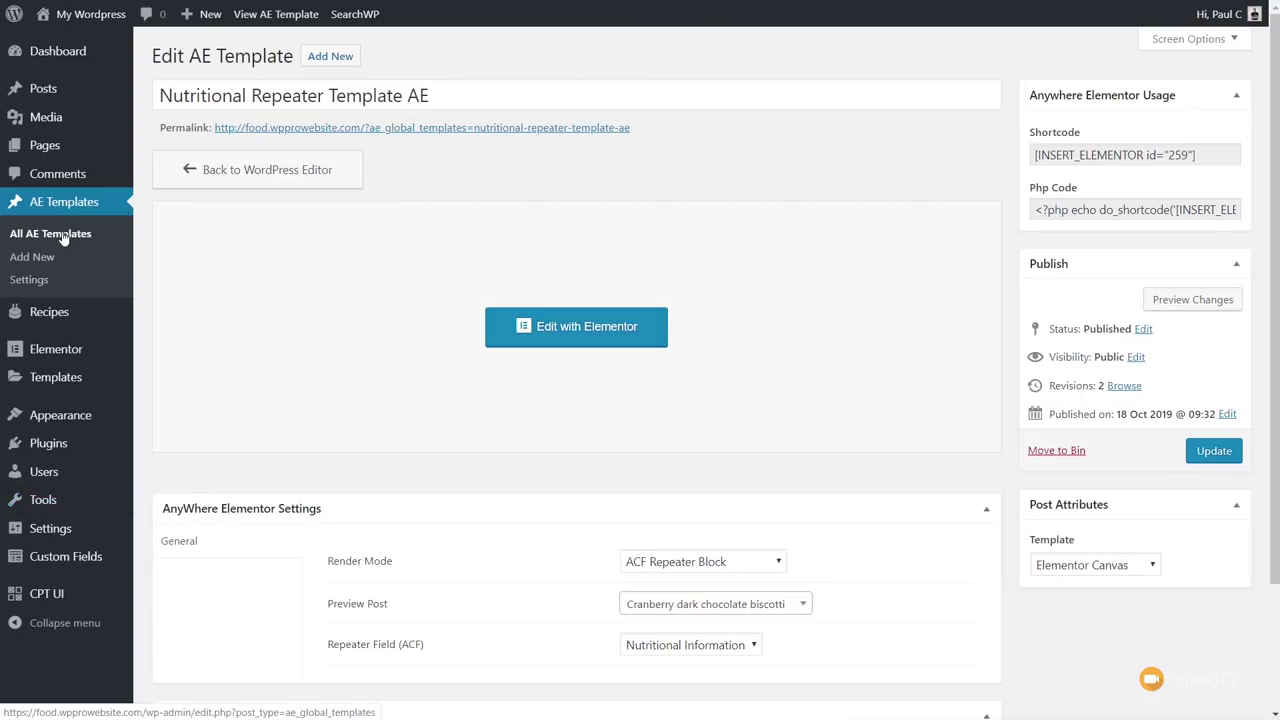
Open the default recipe post template in Elementor and add an AE - ACF Repeater widget to the empty sidebar column.
click(62, 236)
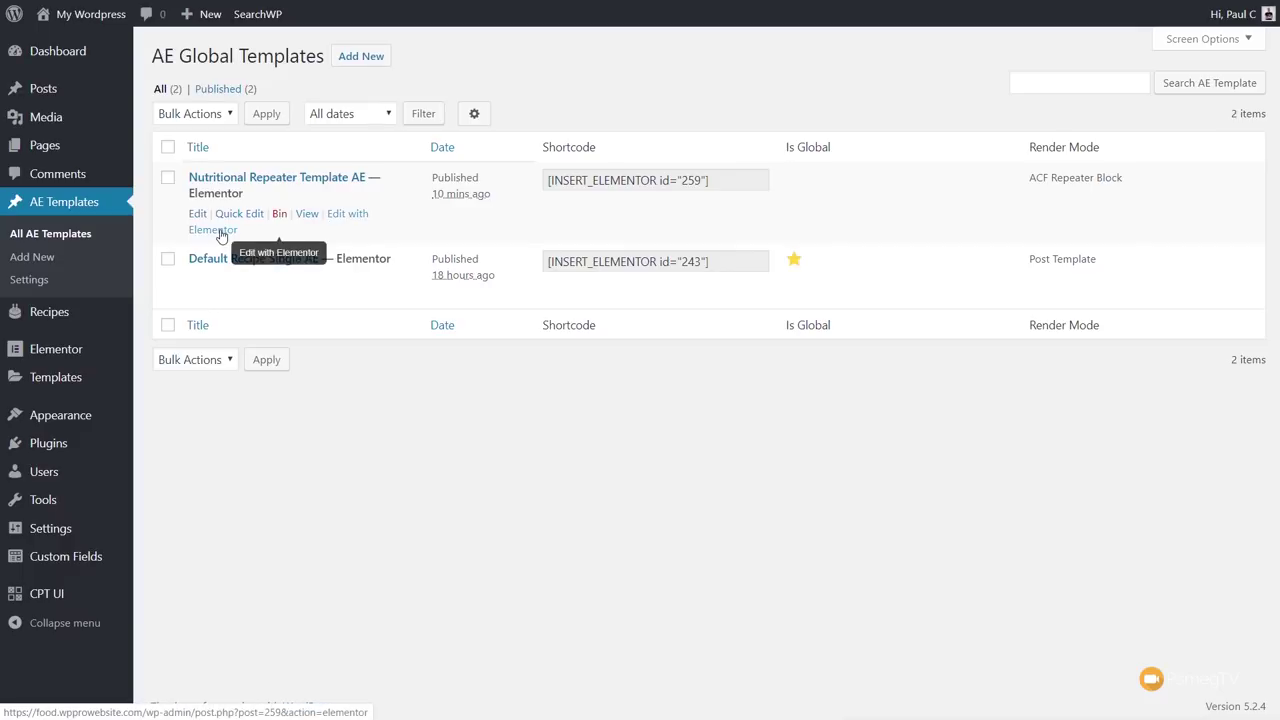
click(238, 298)
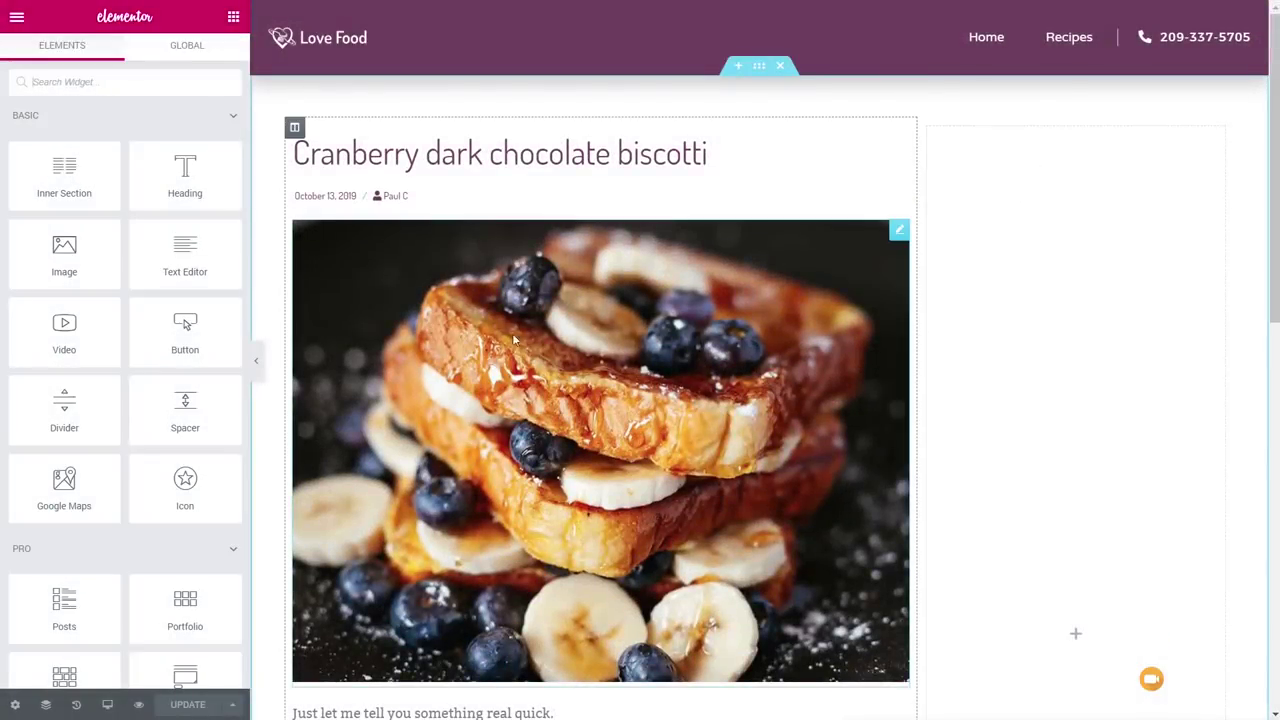
click(231, 117)
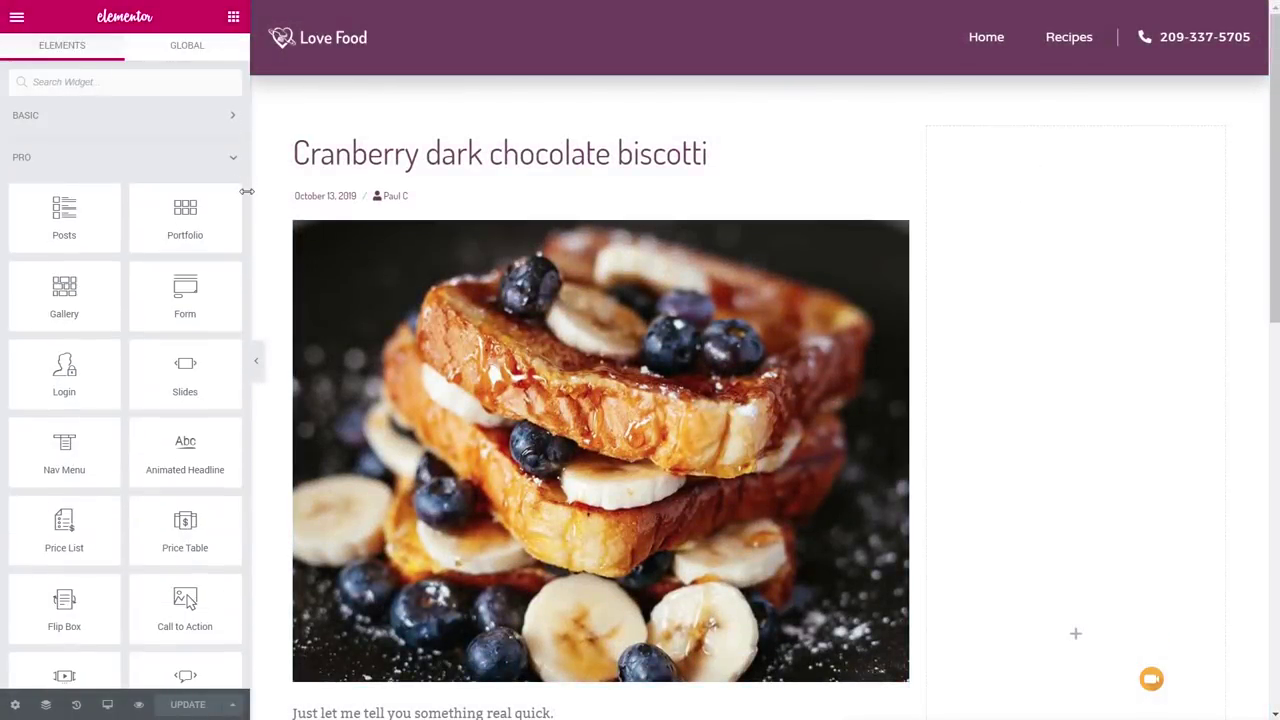
click(234, 158)
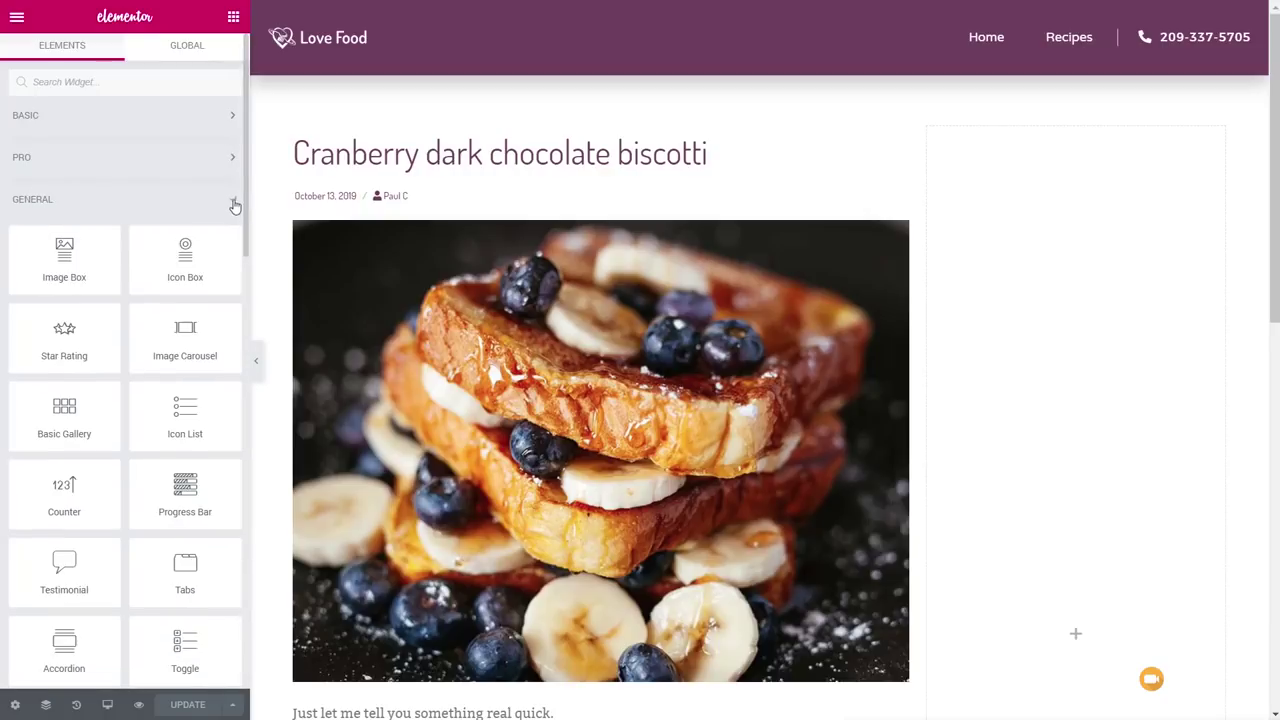
click(235, 201)
scroll(123, 413, down, 3)
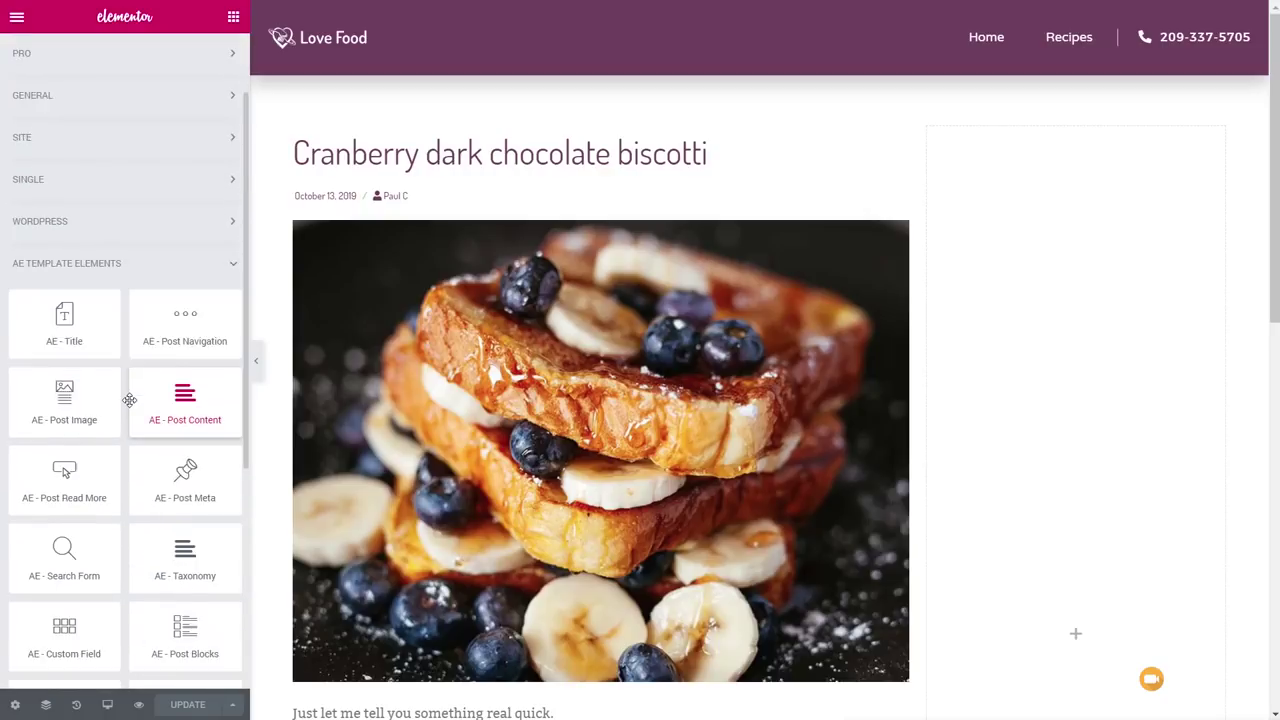
scroll(136, 422, down, 1)
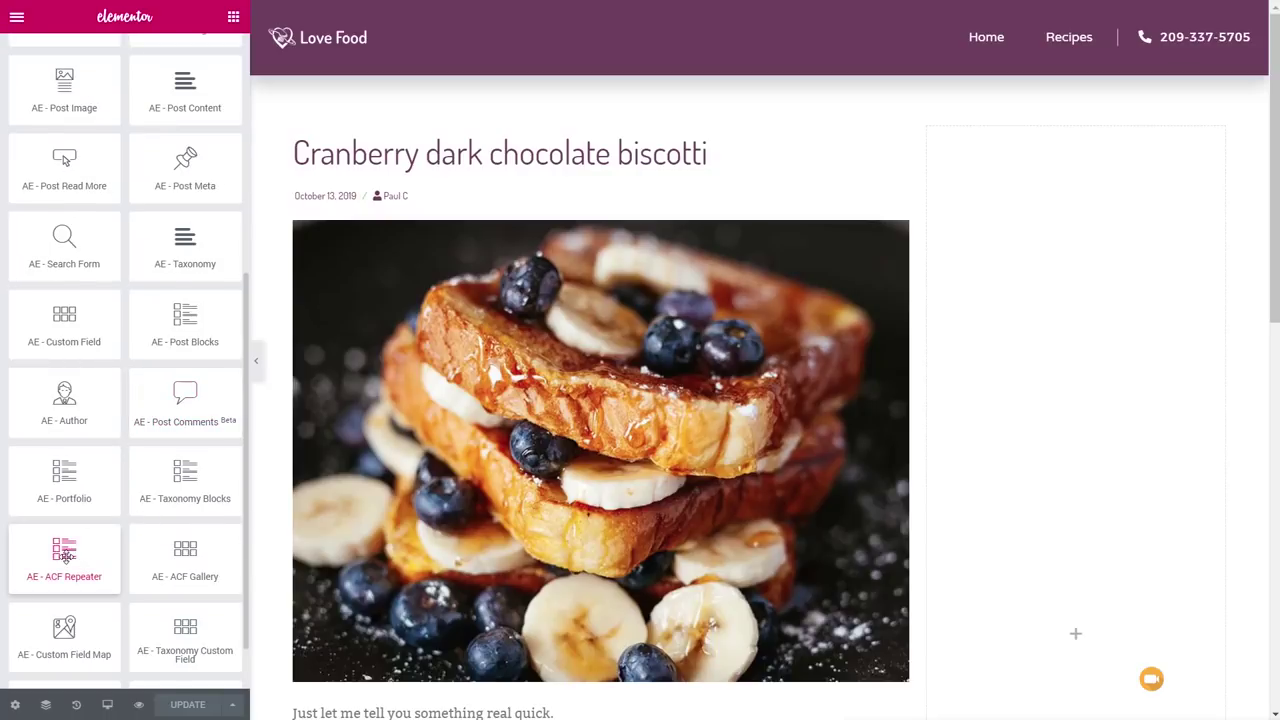
drag(64, 555, 1071, 327)
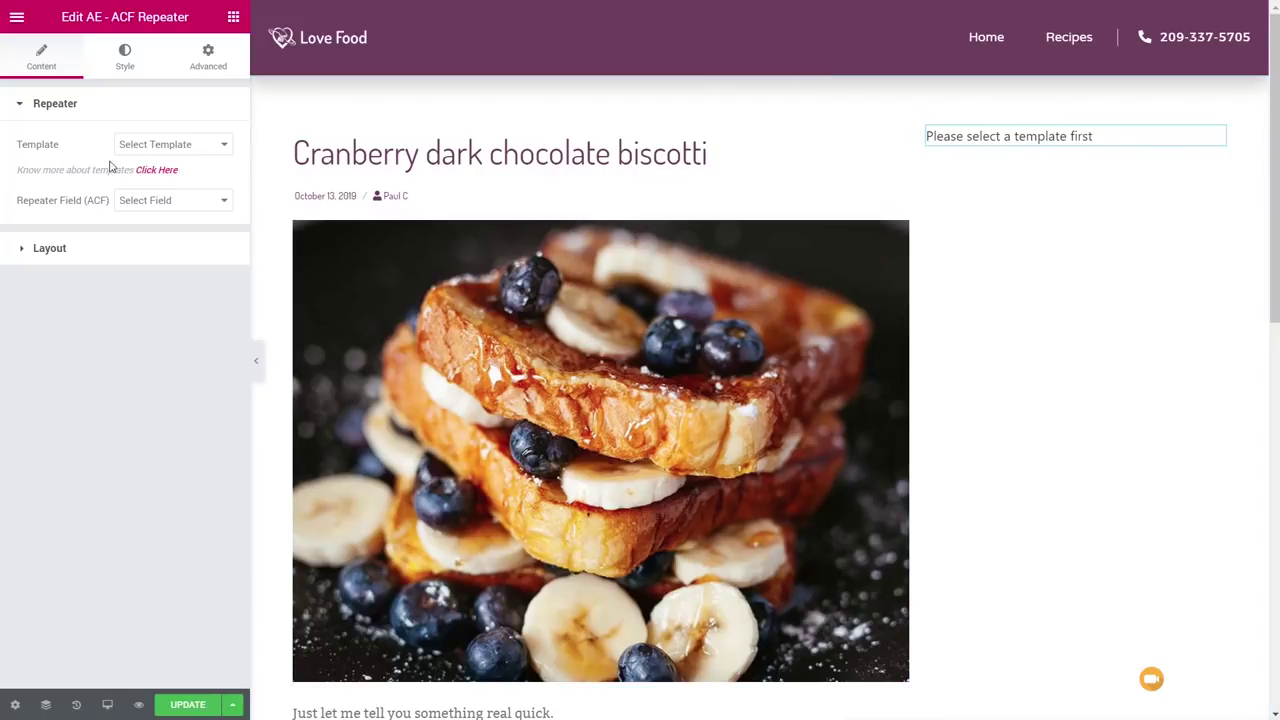
Set the repeater's template to Nutritional Repeater Template AE and its ACF repeater field to Nutritional Information.
click(194, 148)
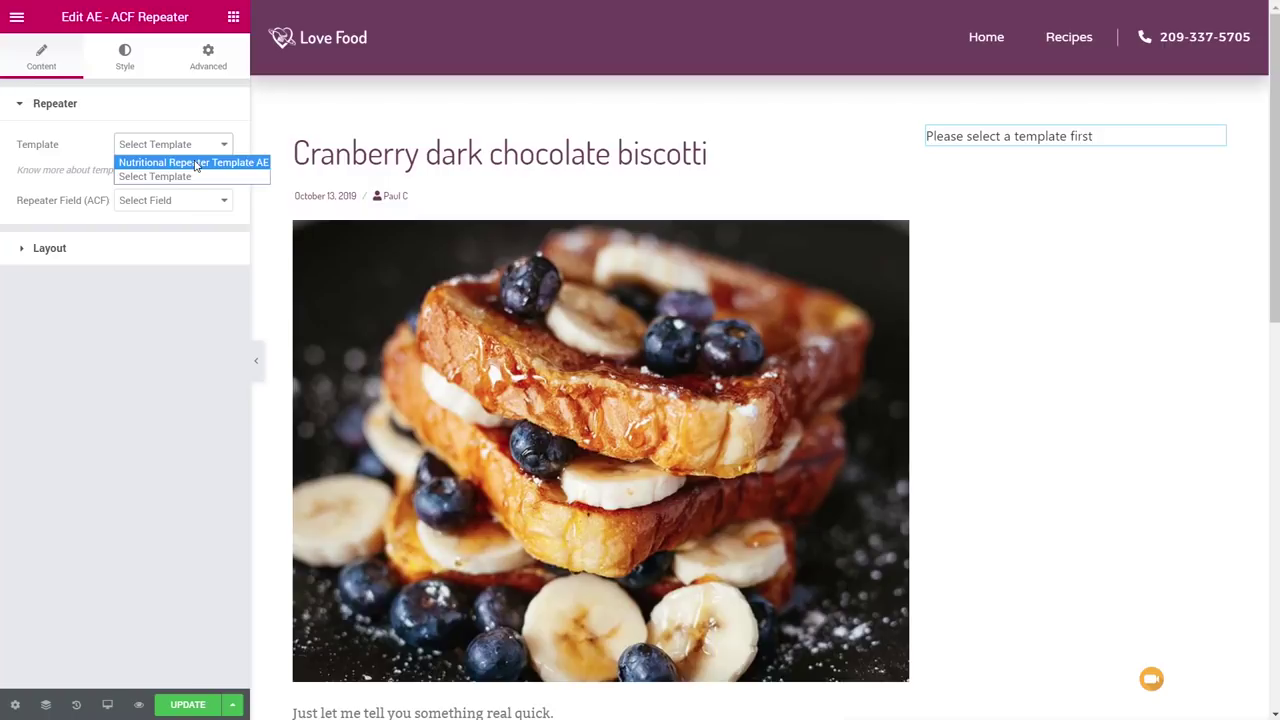
click(196, 163)
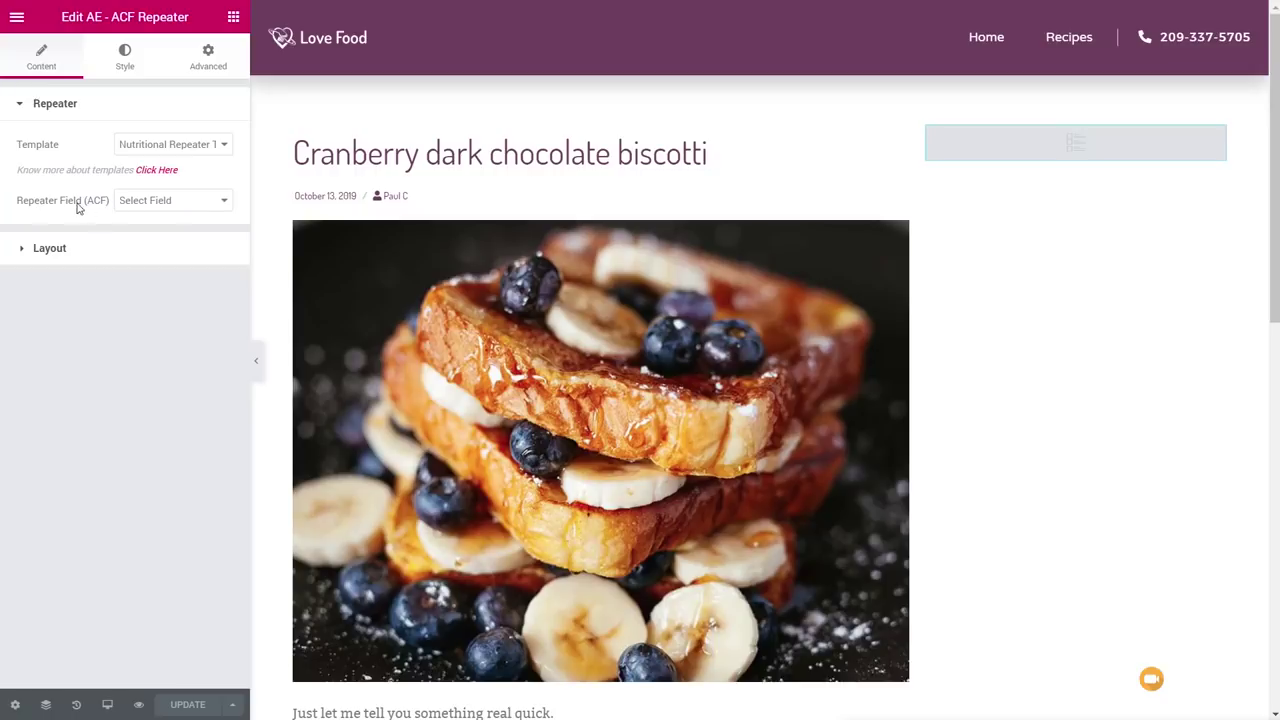
click(165, 204)
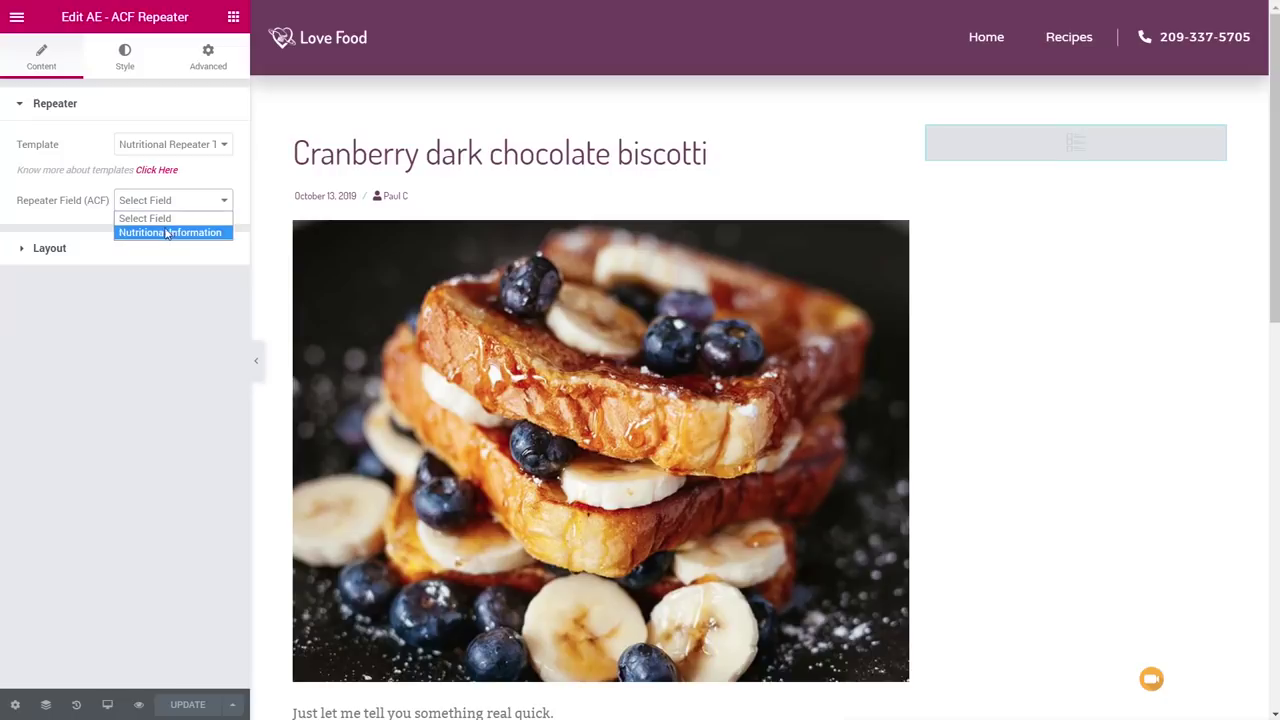
click(185, 236)
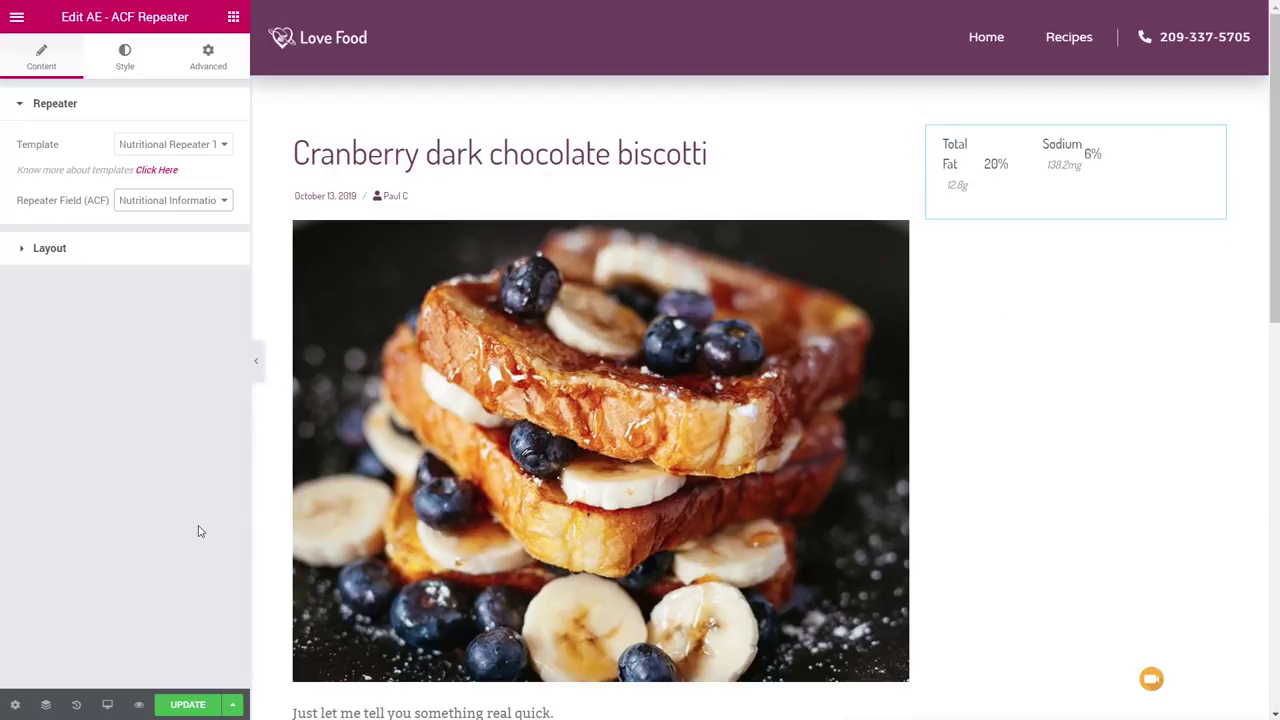
Lay out the repeater as a grid with 1 column and set both the column gap and row gap to 0.
click(52, 250)
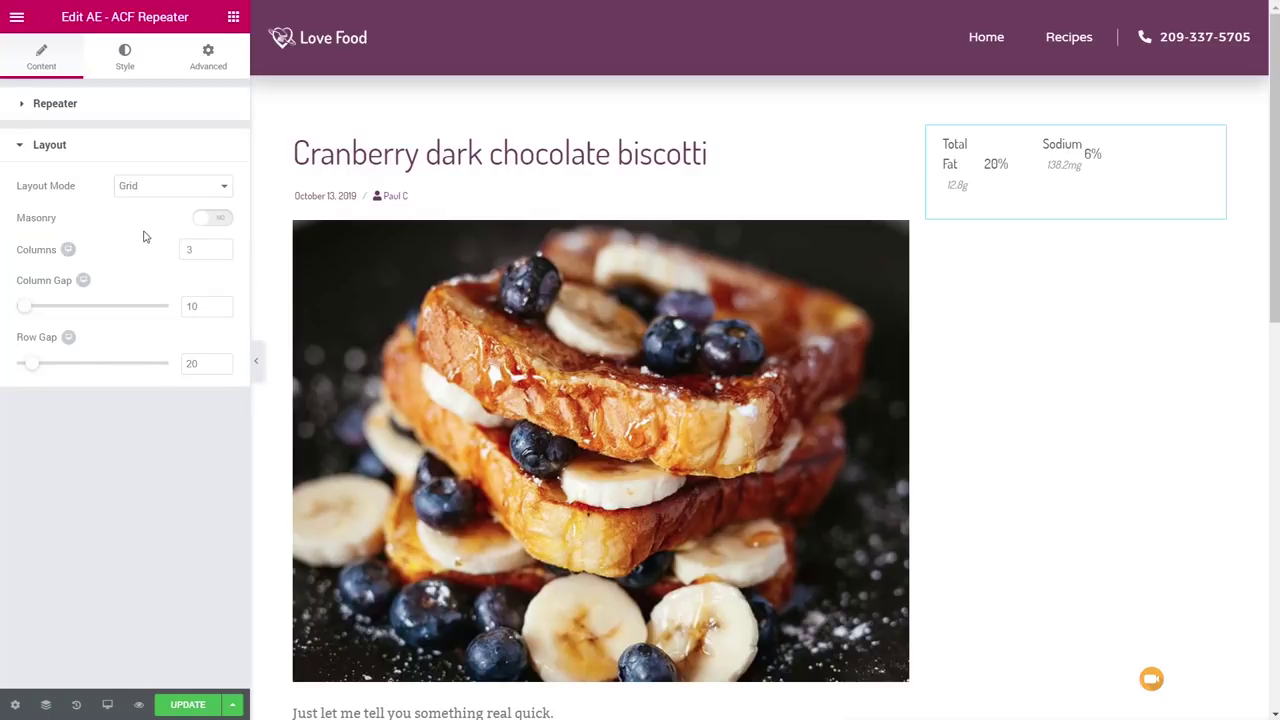
click(155, 192)
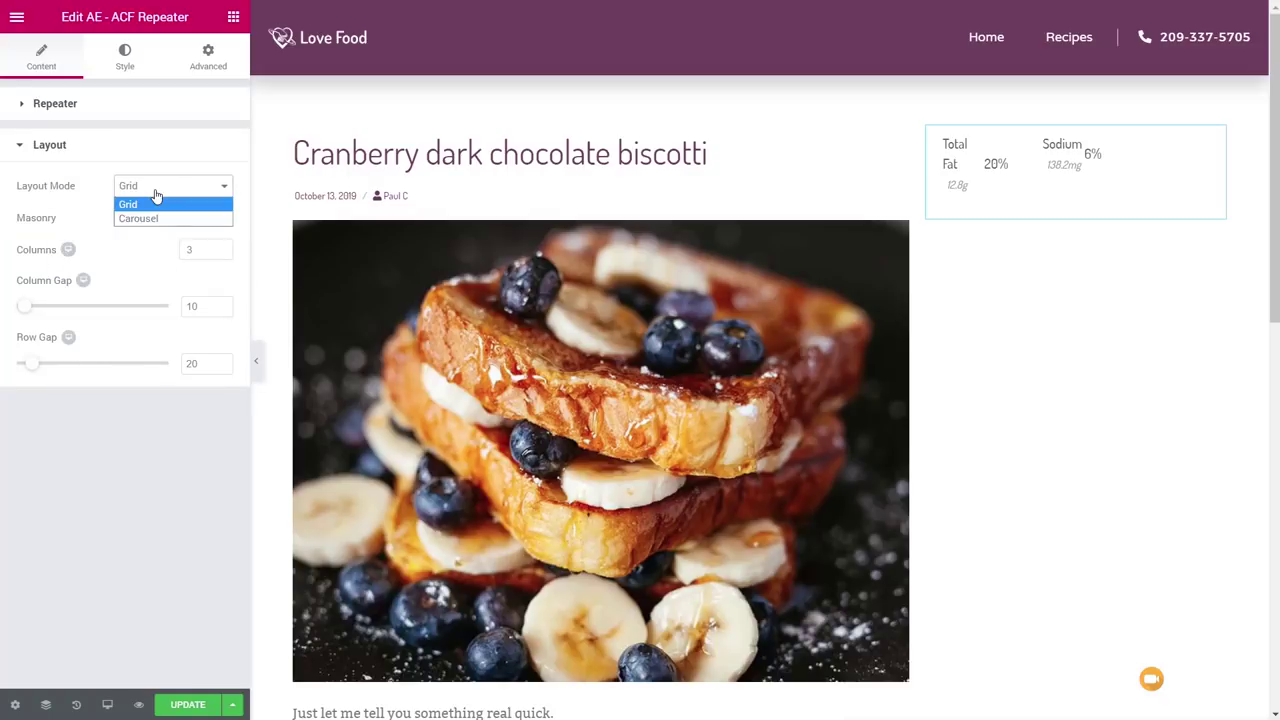
click(181, 482)
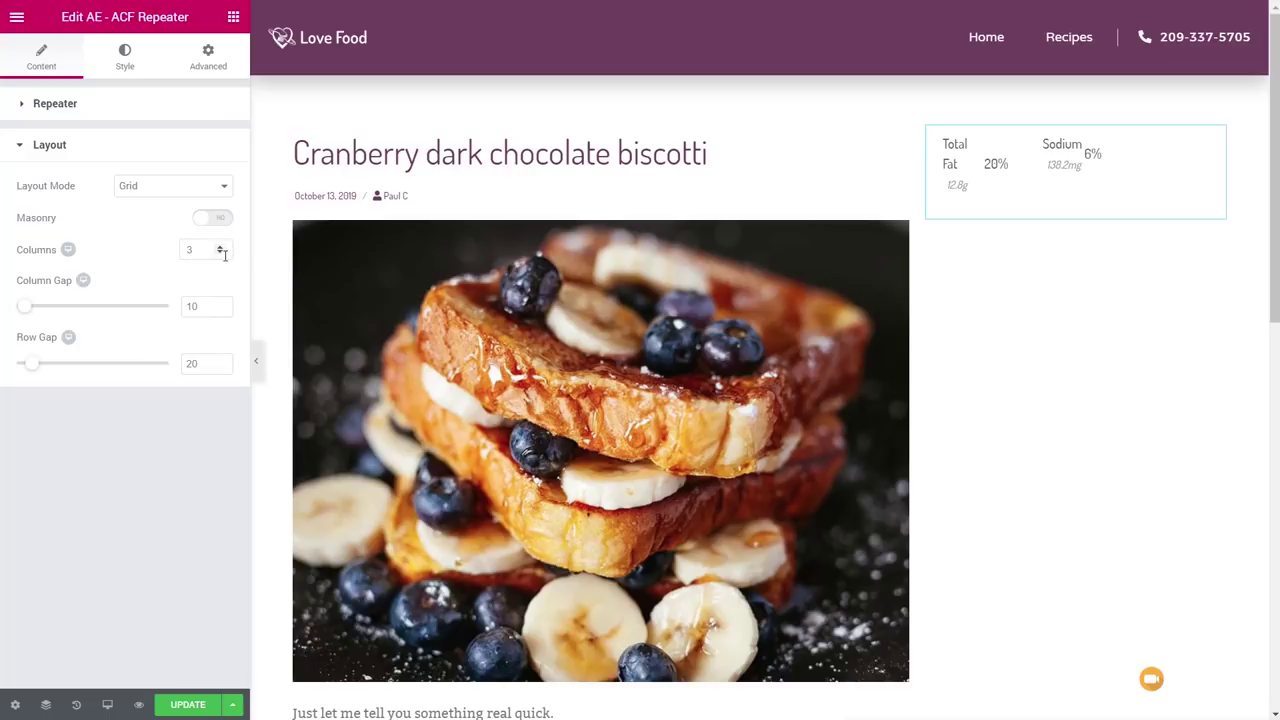
click(220, 253)
click(220, 253)
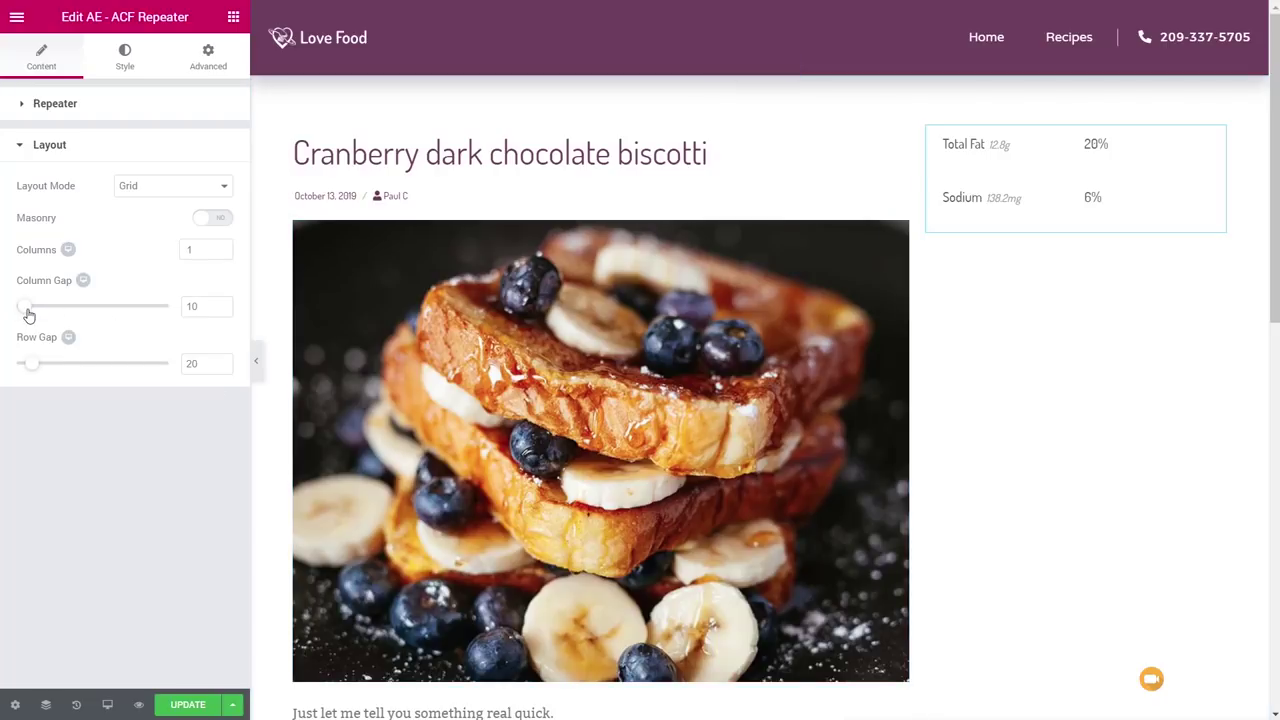
drag(28, 313, 2, 318)
drag(33, 366, 2, 370)
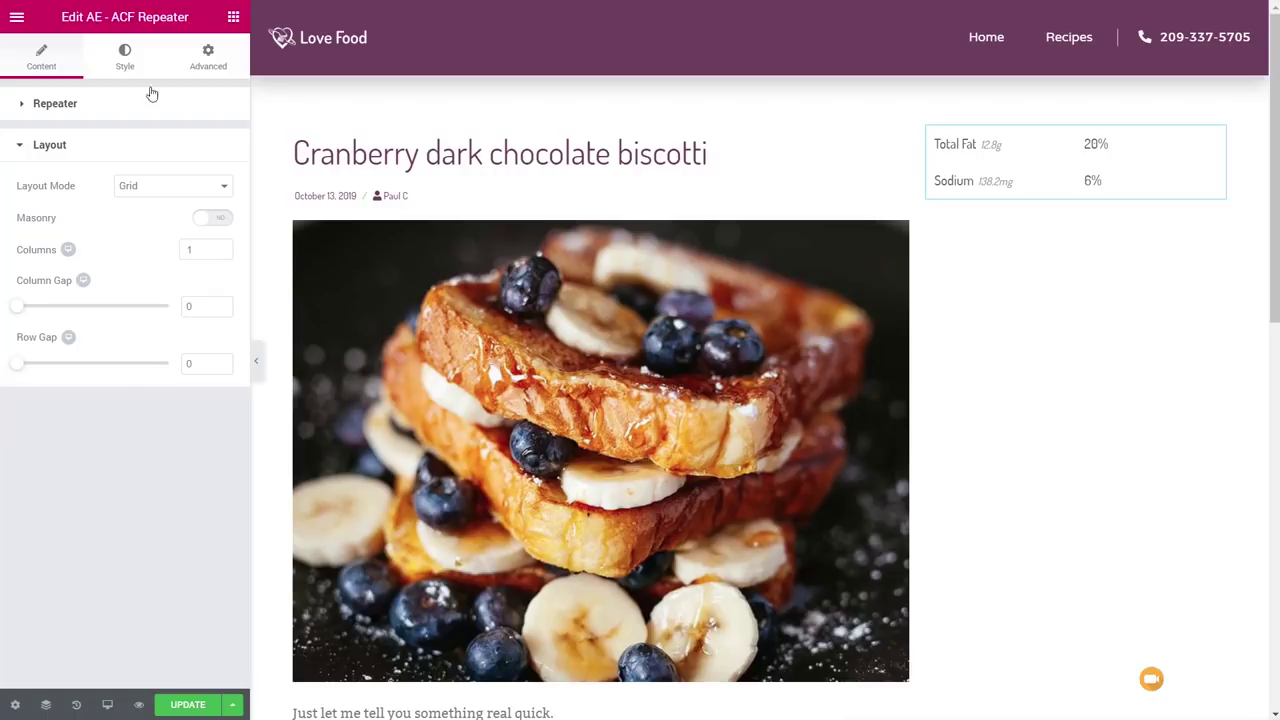
Give the repeater items a dotted border with unlinked widths: 1 on the bottom and 0 on the other sides.
click(136, 59)
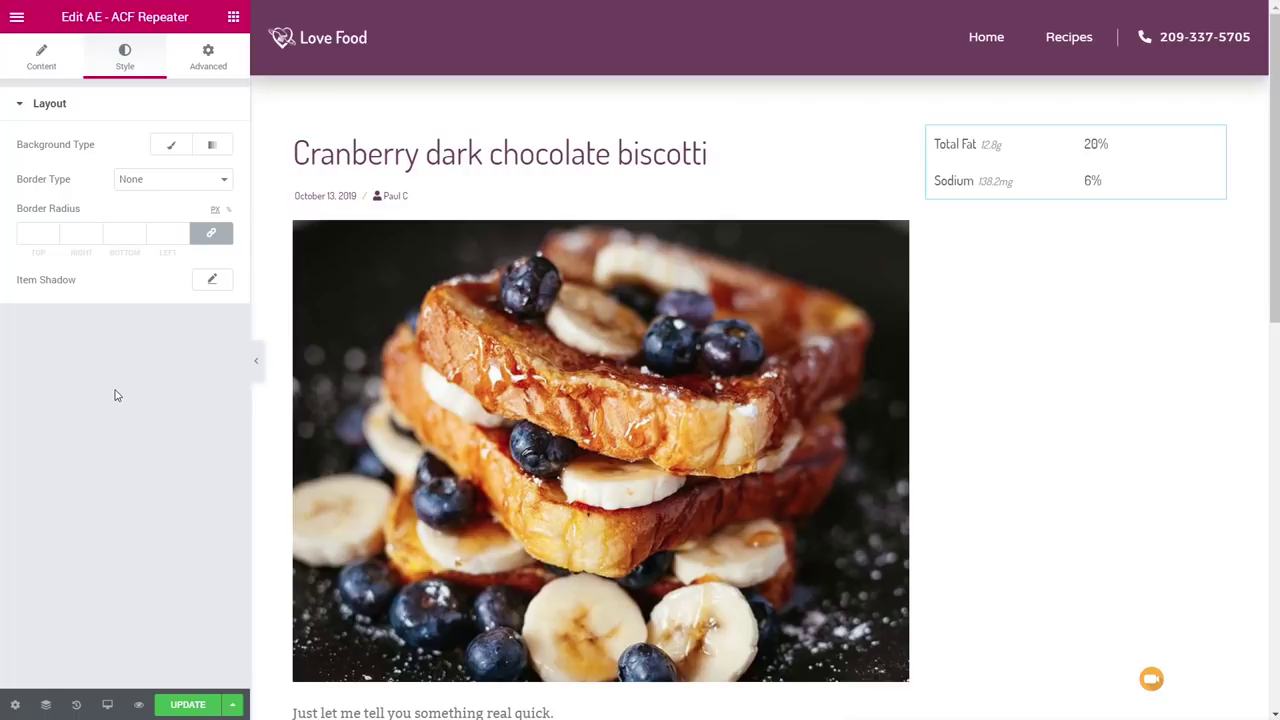
click(164, 181)
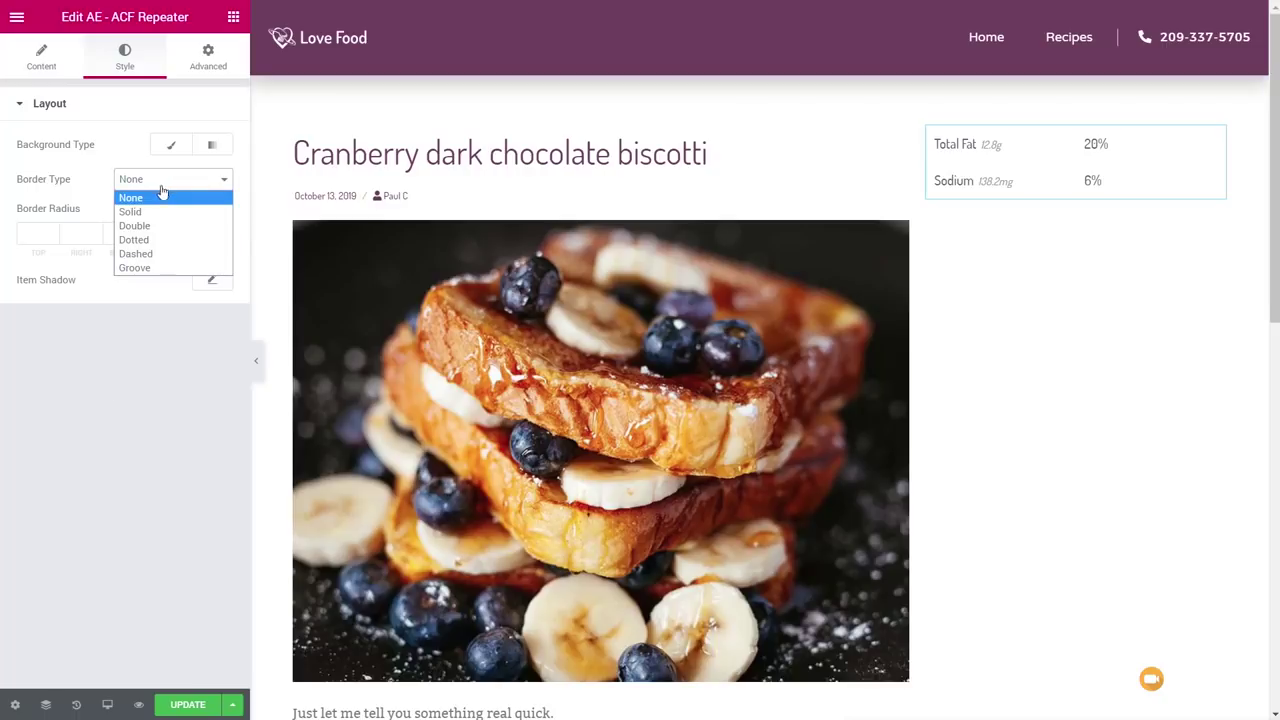
click(153, 241)
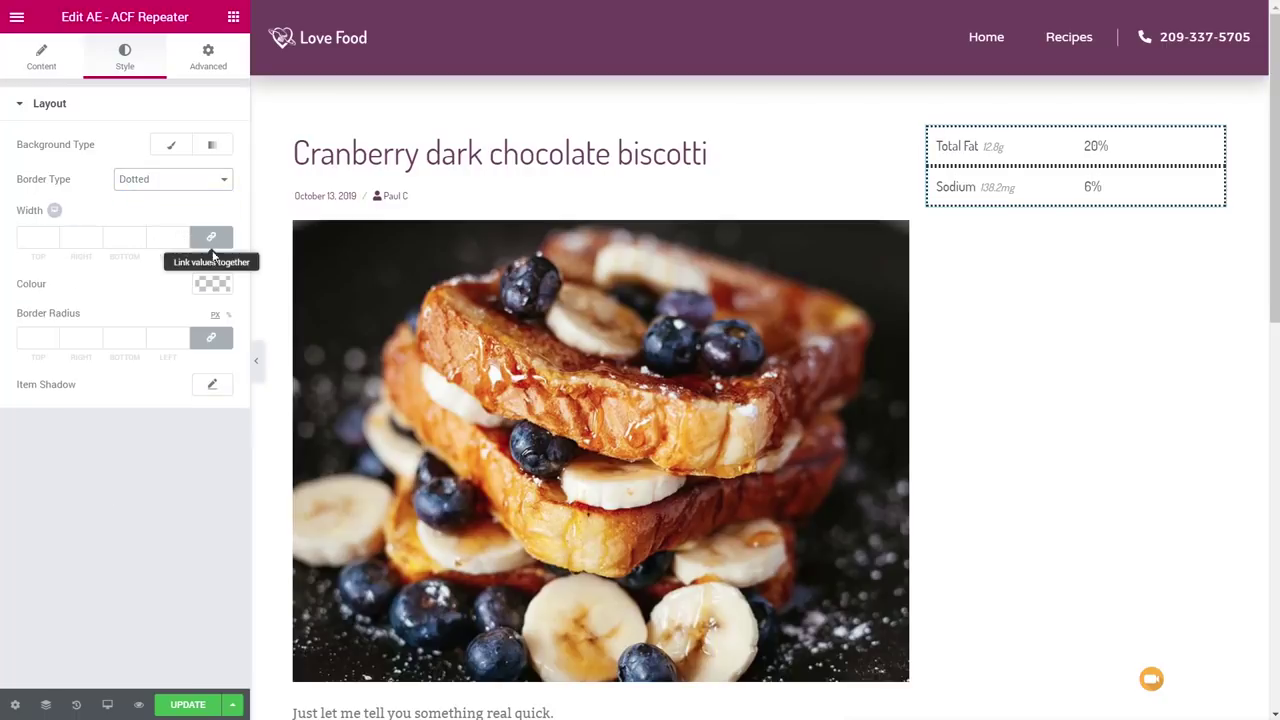
click(196, 241)
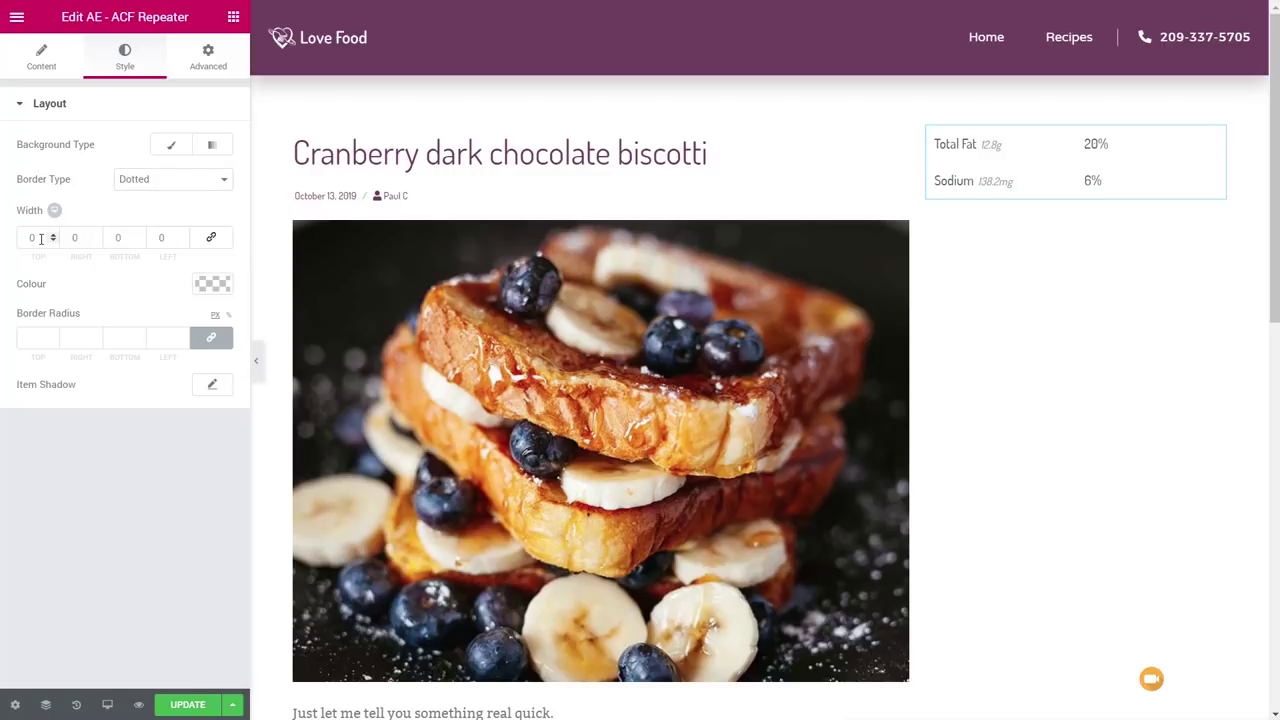
click(117, 240)
click(141, 235)
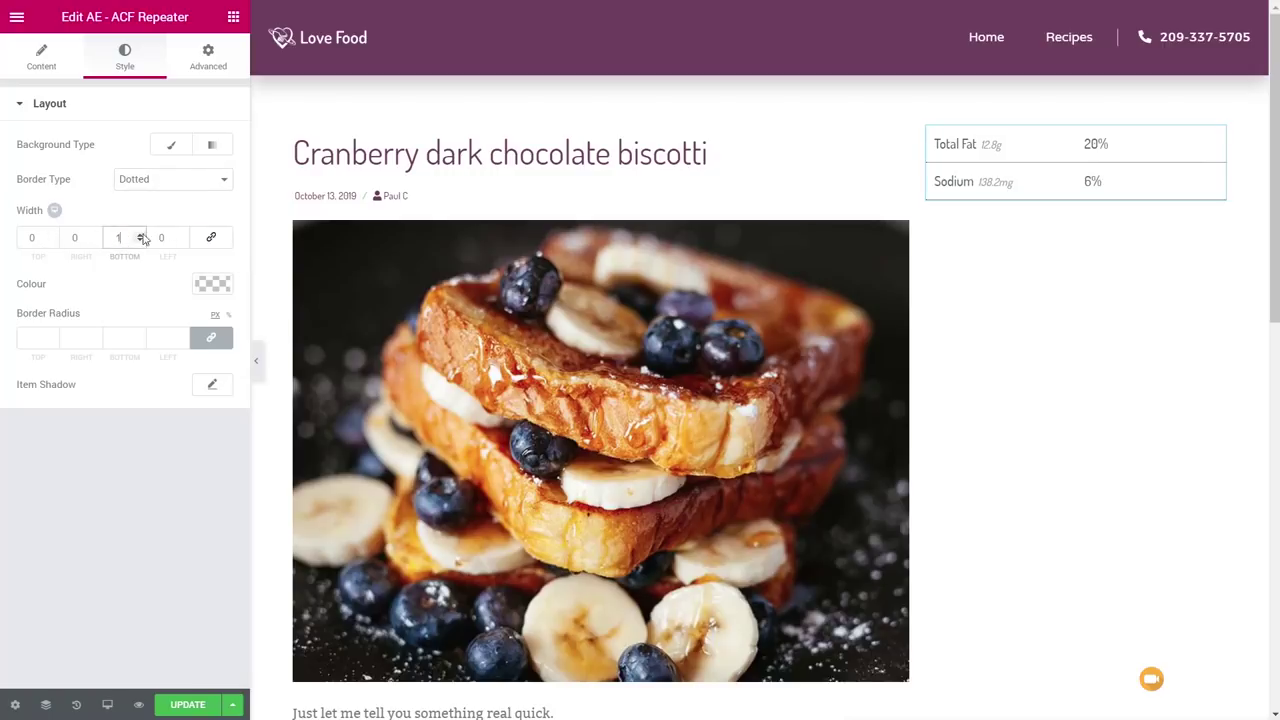
Set the repeater's border colour to light grey #adadad.
click(226, 284)
drag(20, 466, 2, 360)
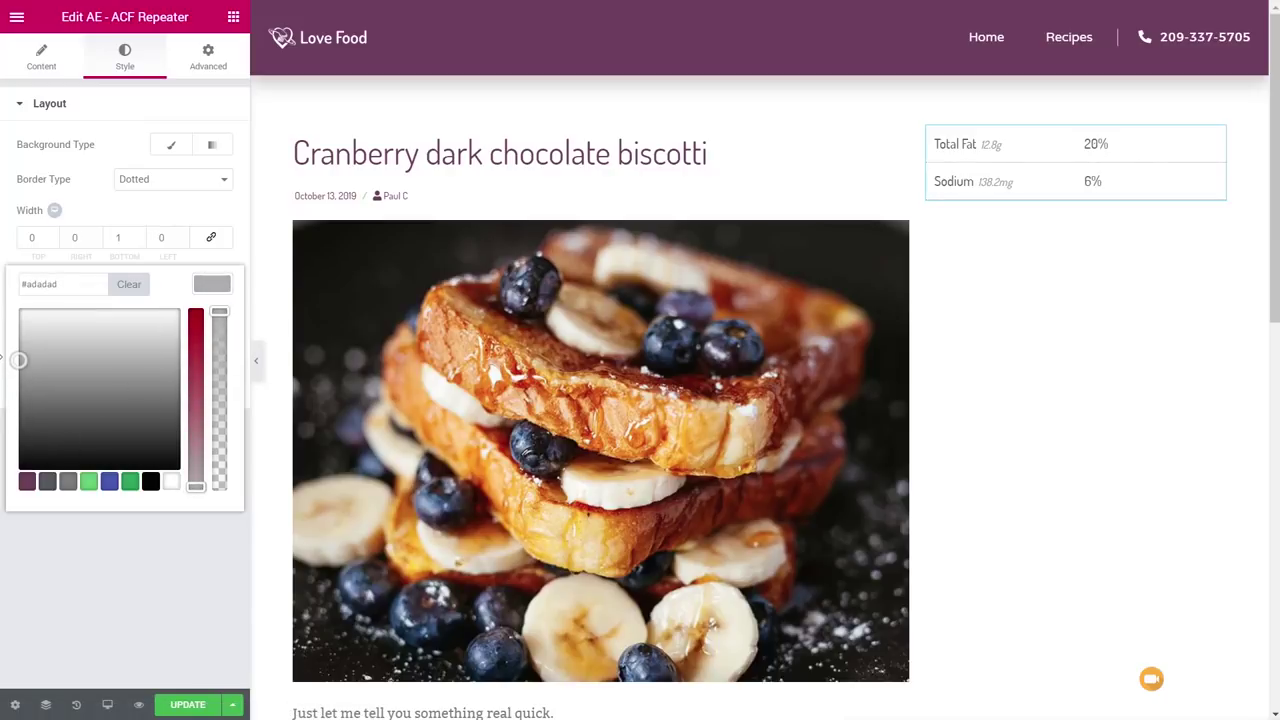
click(117, 598)
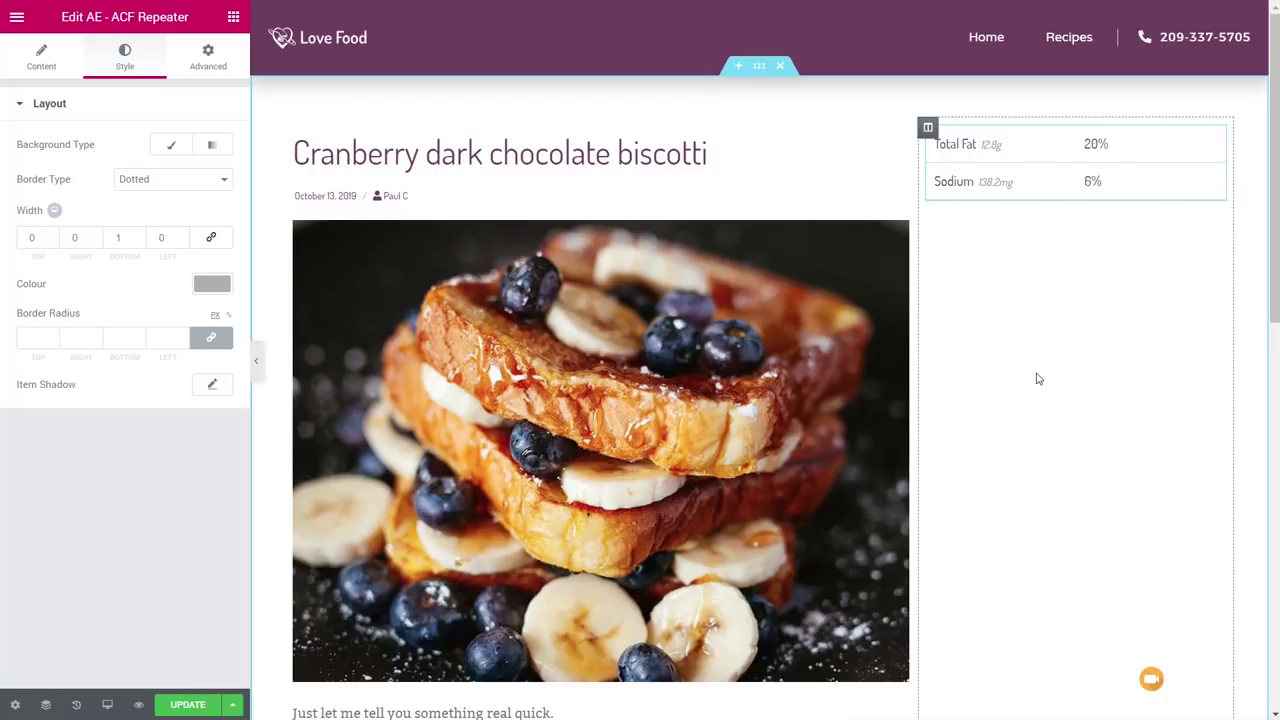
Add a heading above the repeater with the title "Nutritional Information" and the HTML tag H4.
click(235, 22)
drag(185, 172, 966, 141)
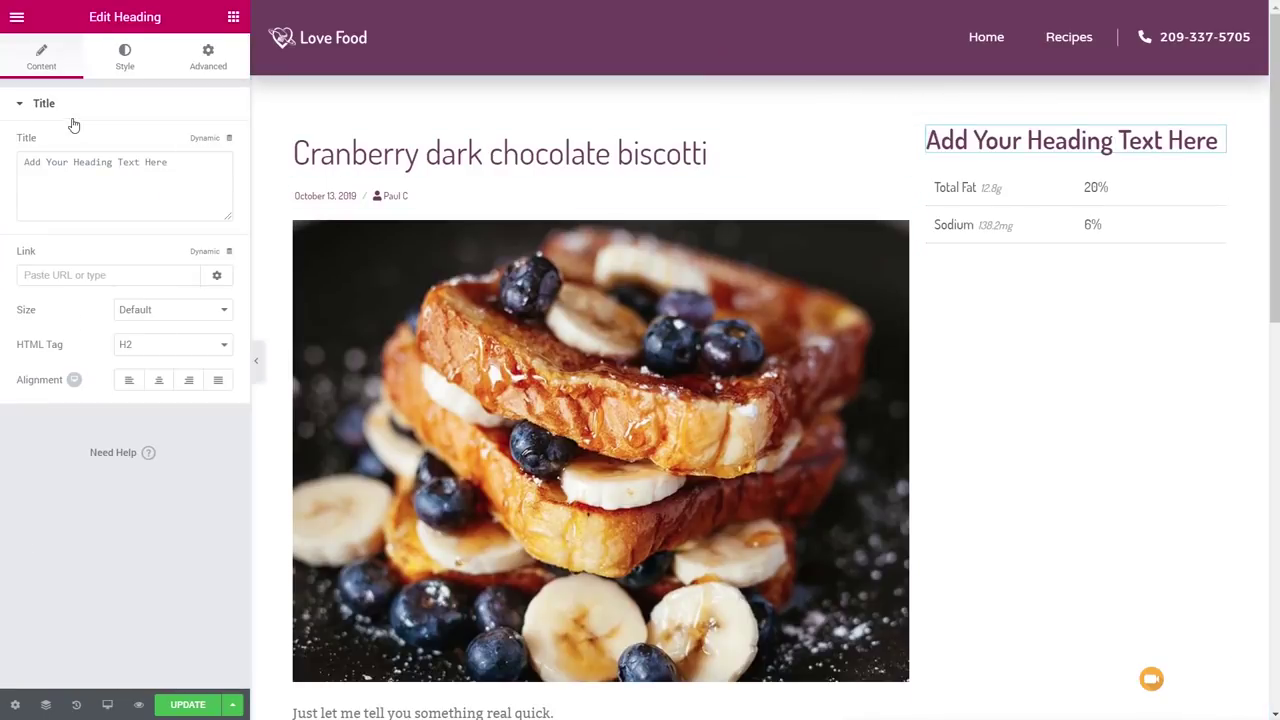
drag(168, 170, 24, 162)
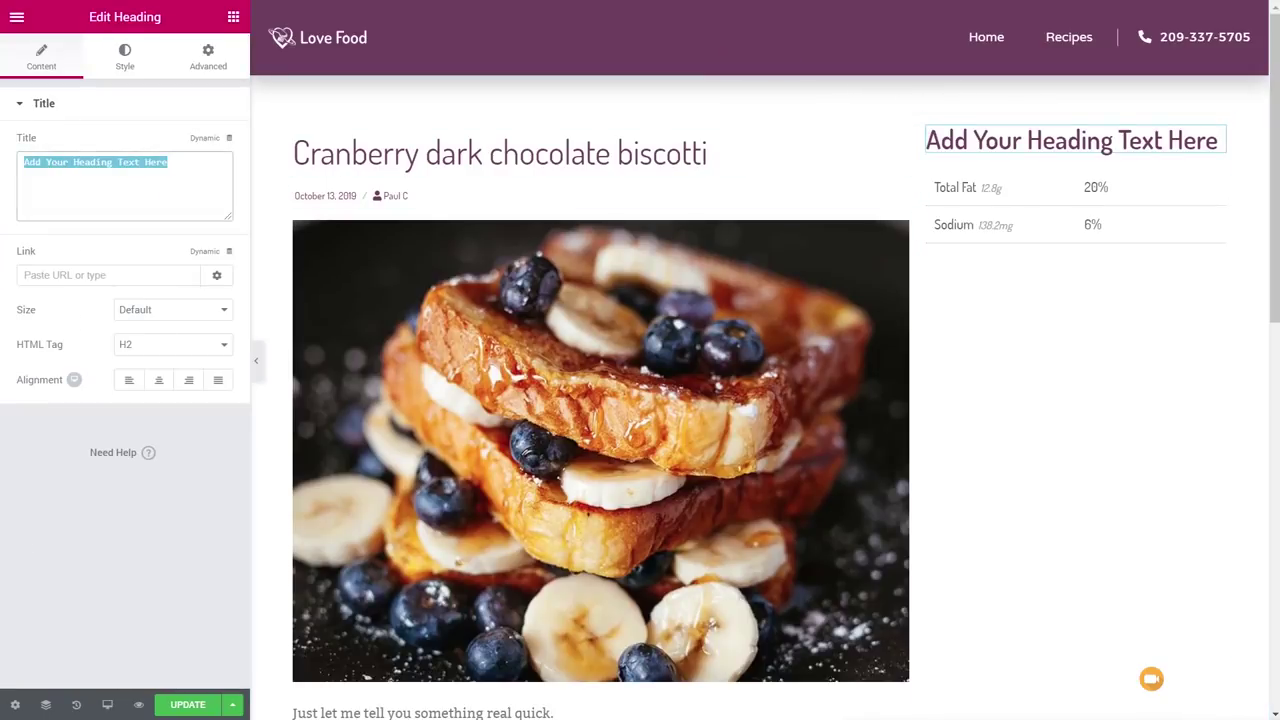
text(Nutritional Information)
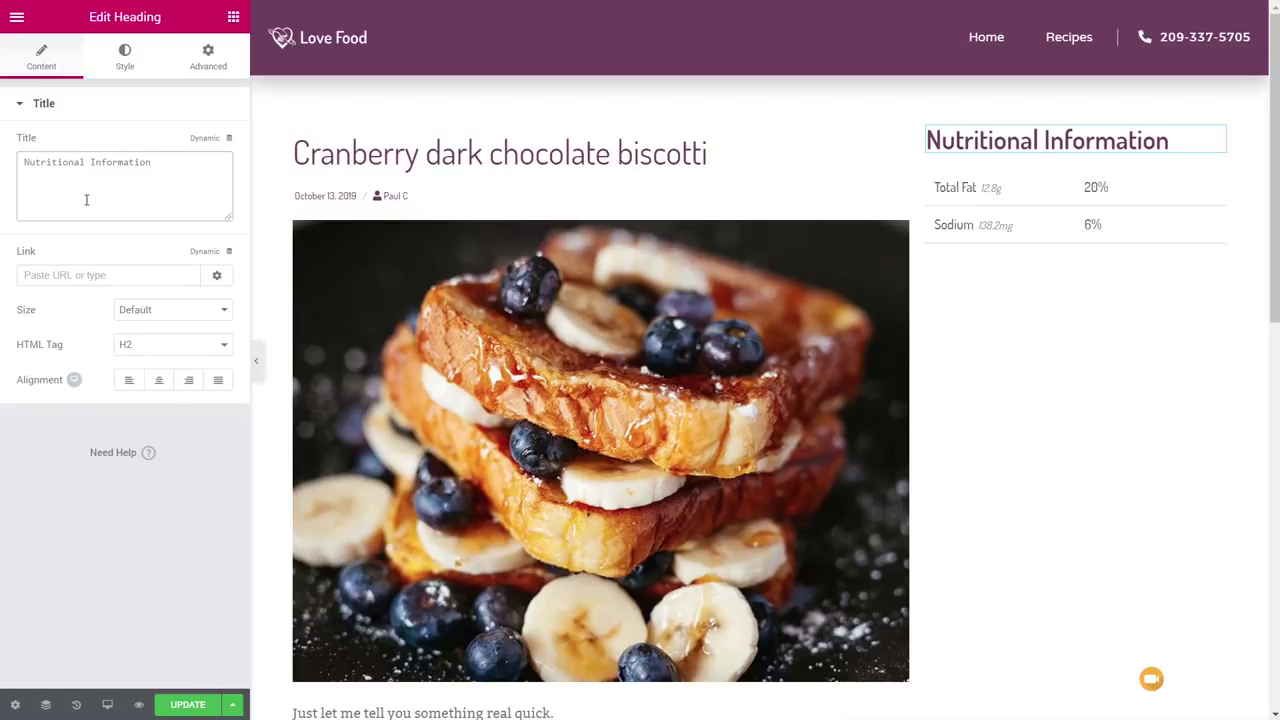
click(162, 350)
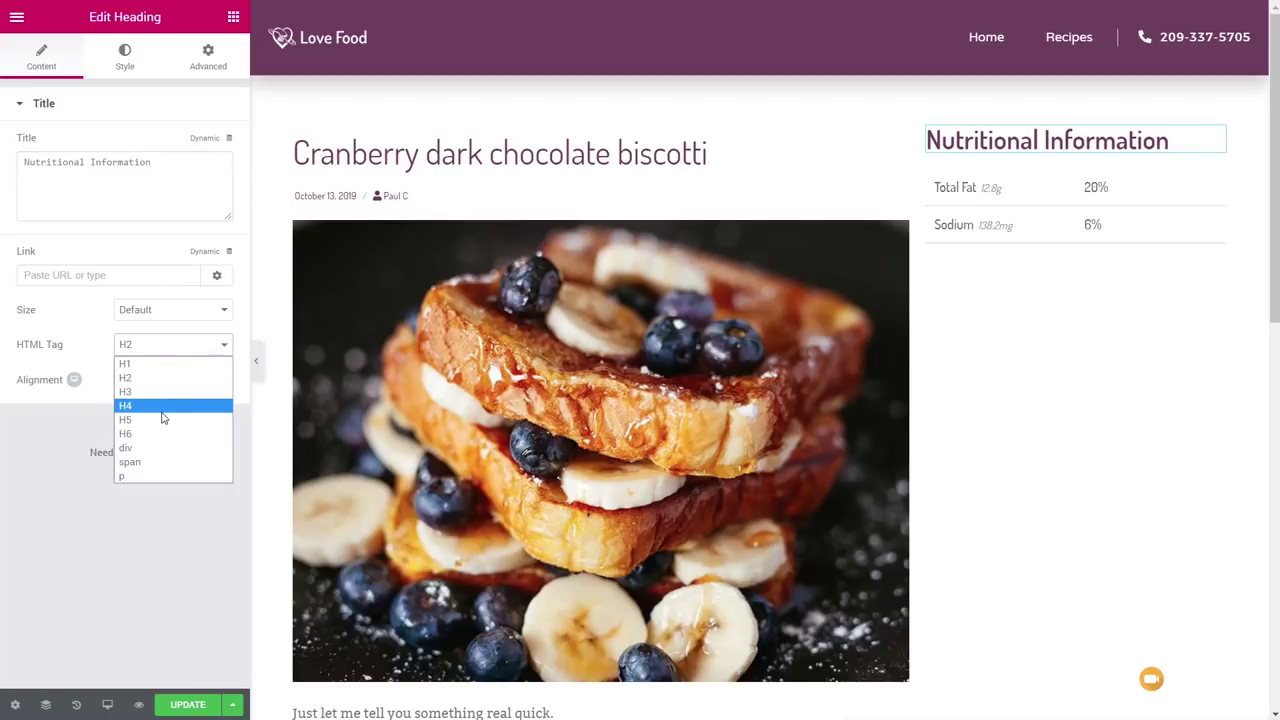
click(163, 406)
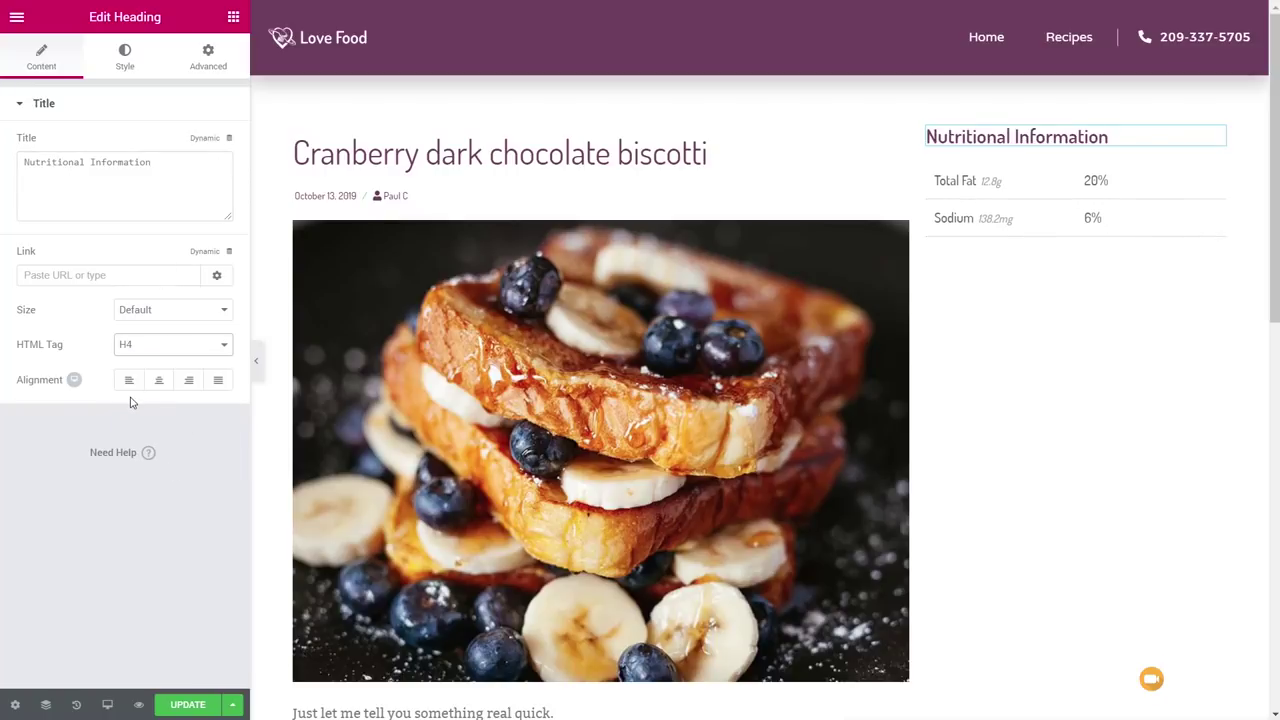
Set the Nutritional Information heading's typography to weight 400 and size 20 px.
click(126, 60)
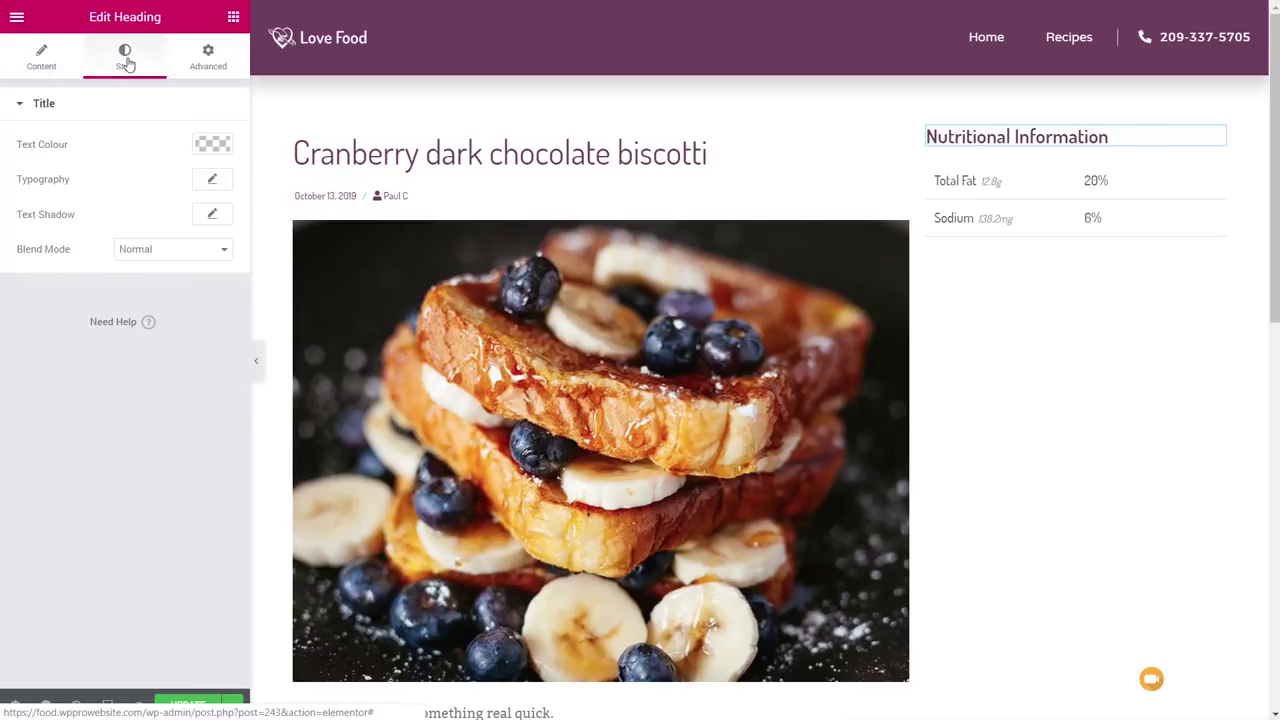
click(212, 179)
click(150, 326)
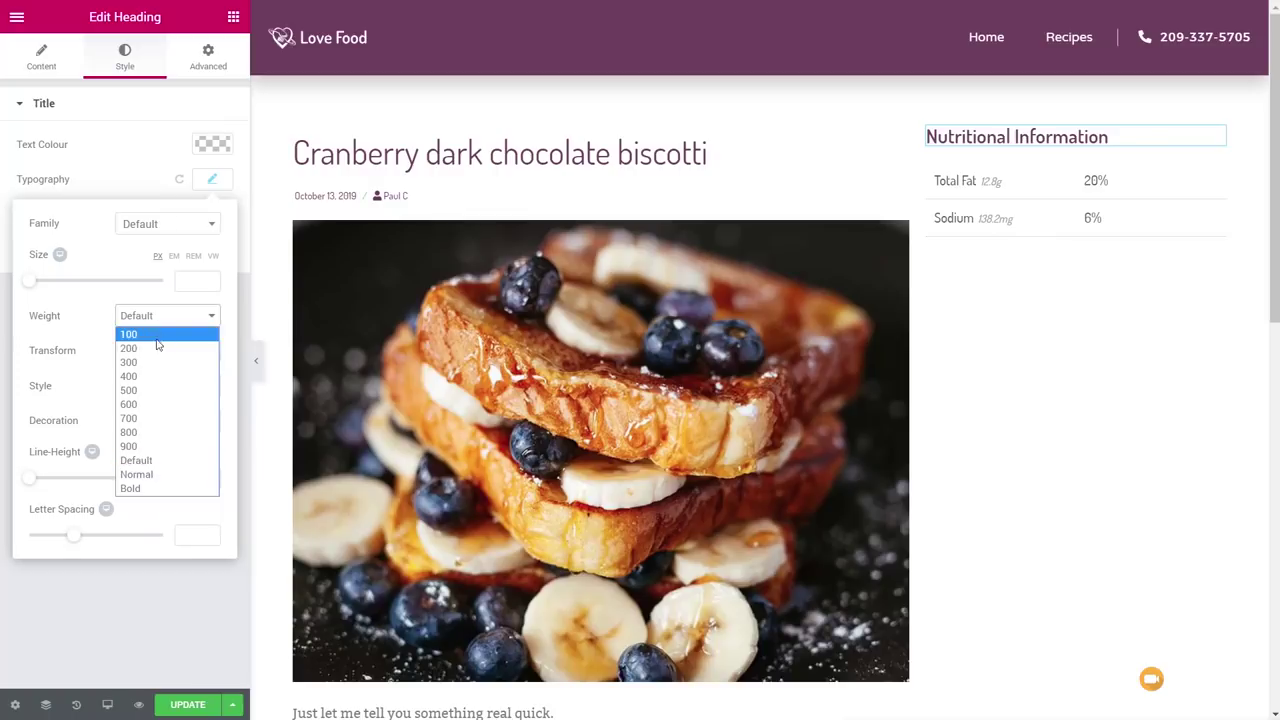
click(153, 381)
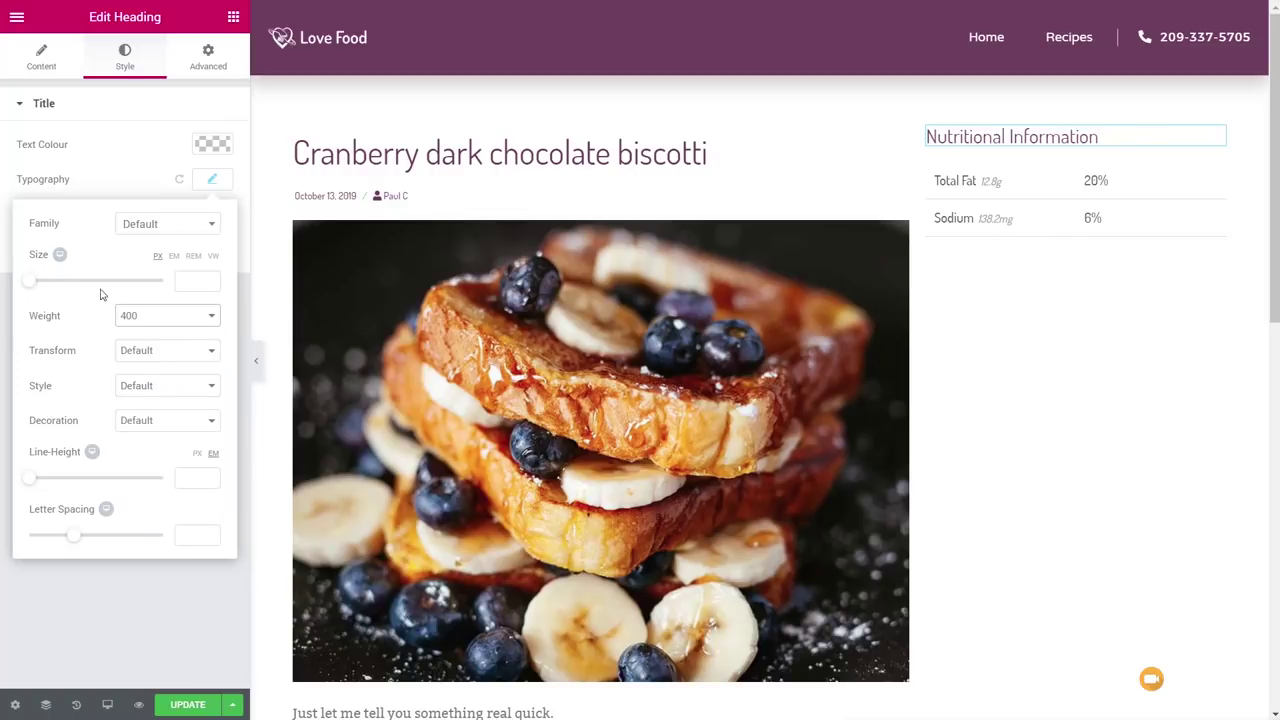
drag(37, 283, 47, 286)
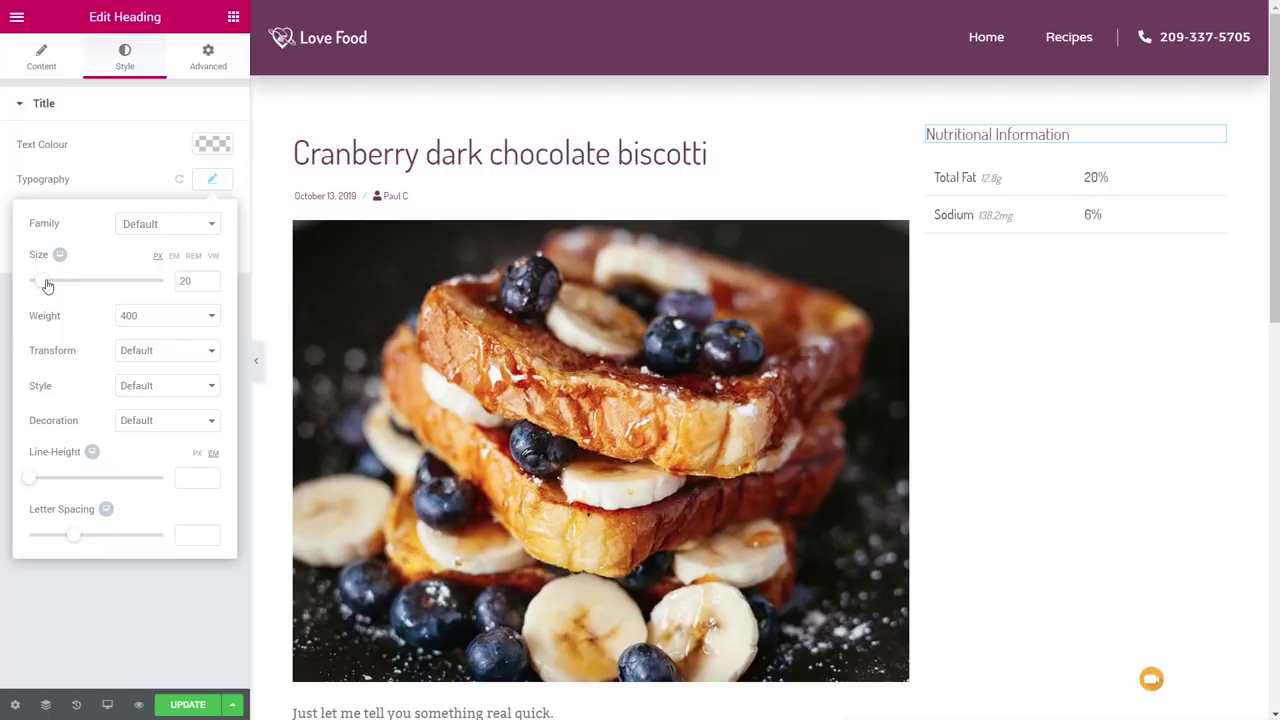
click(135, 631)
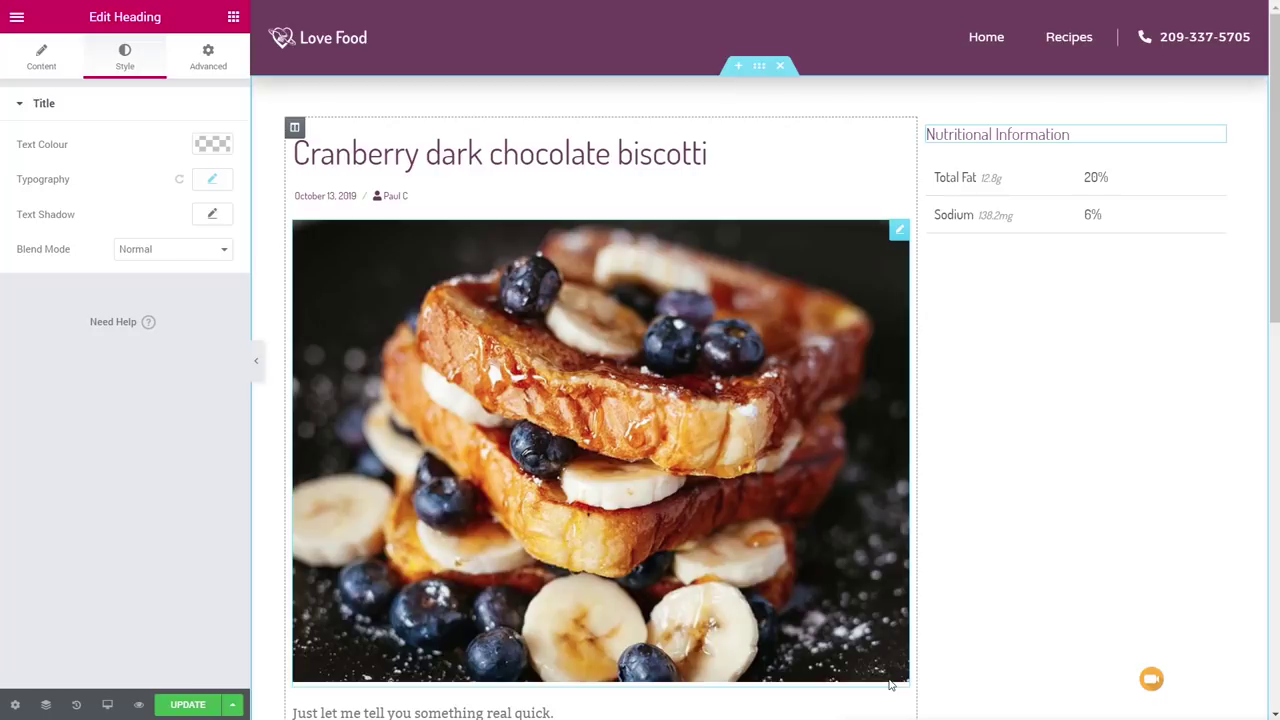
scroll(699, 579, down, 10)
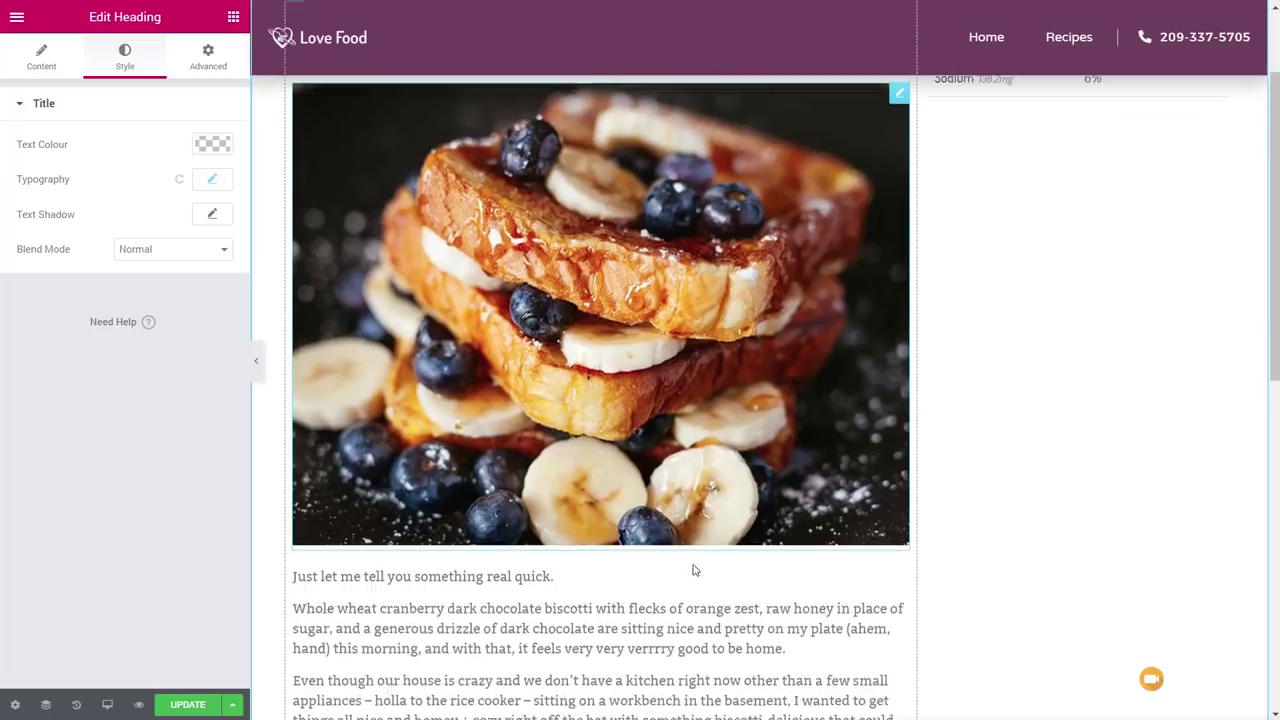
scroll(633, 542, up, 1)
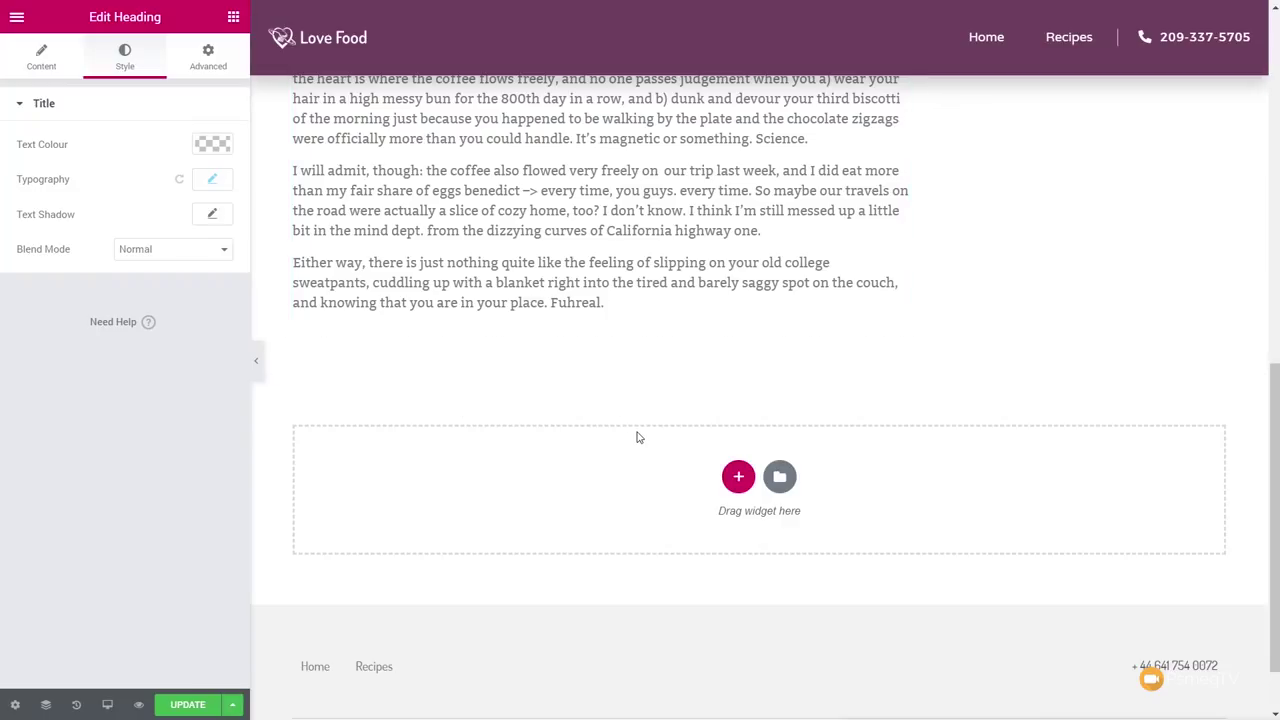
Add an Inner Section below the recipe's post content in the main column.
scroll(605, 345, up, 4)
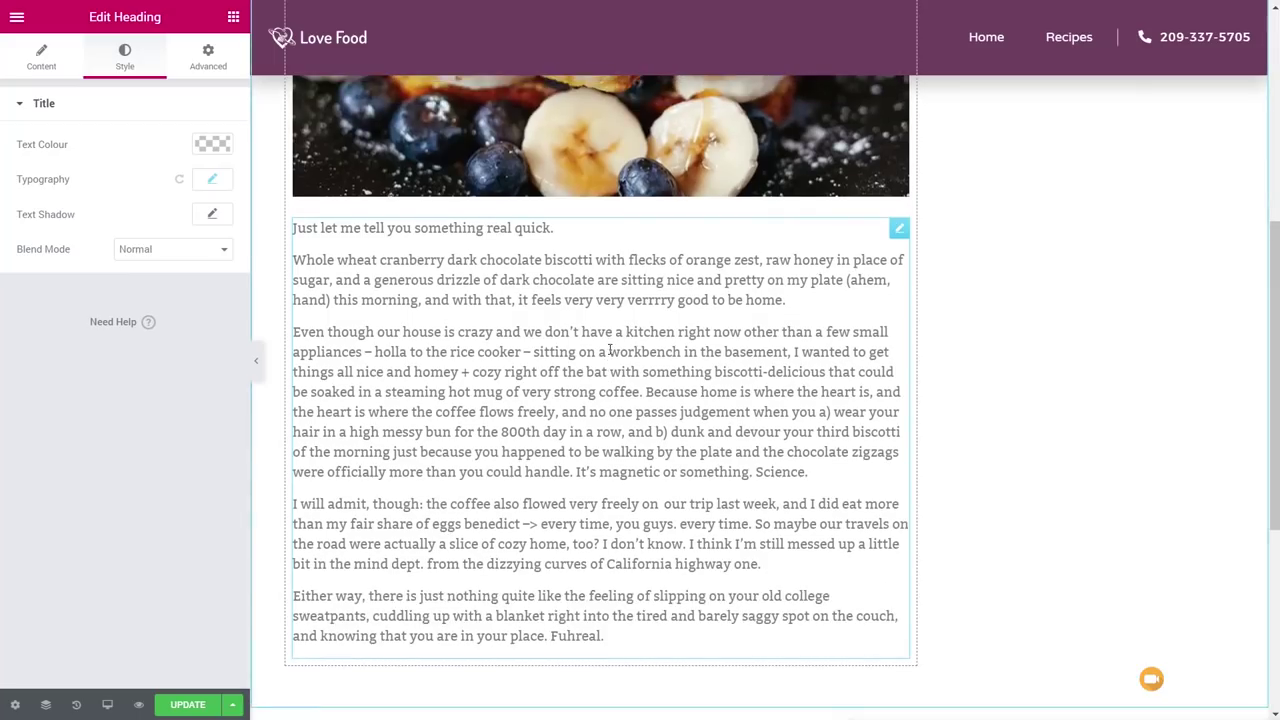
scroll(610, 351, down, 3)
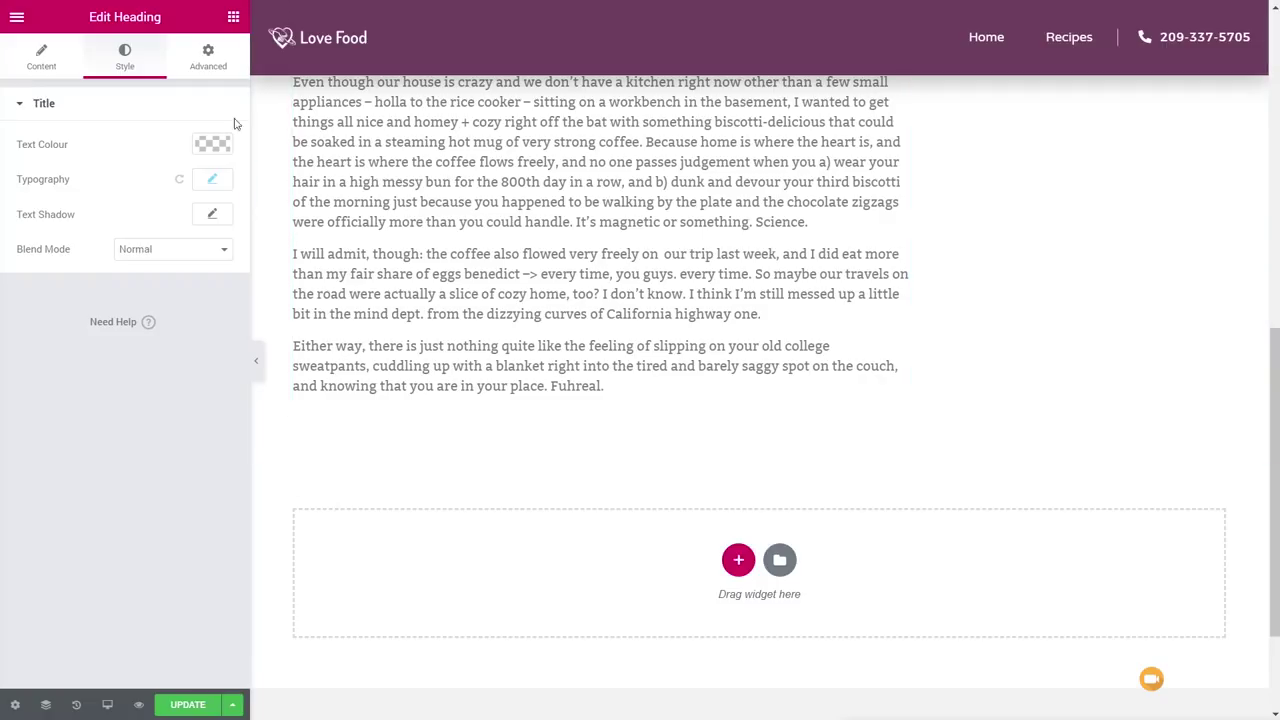
click(233, 18)
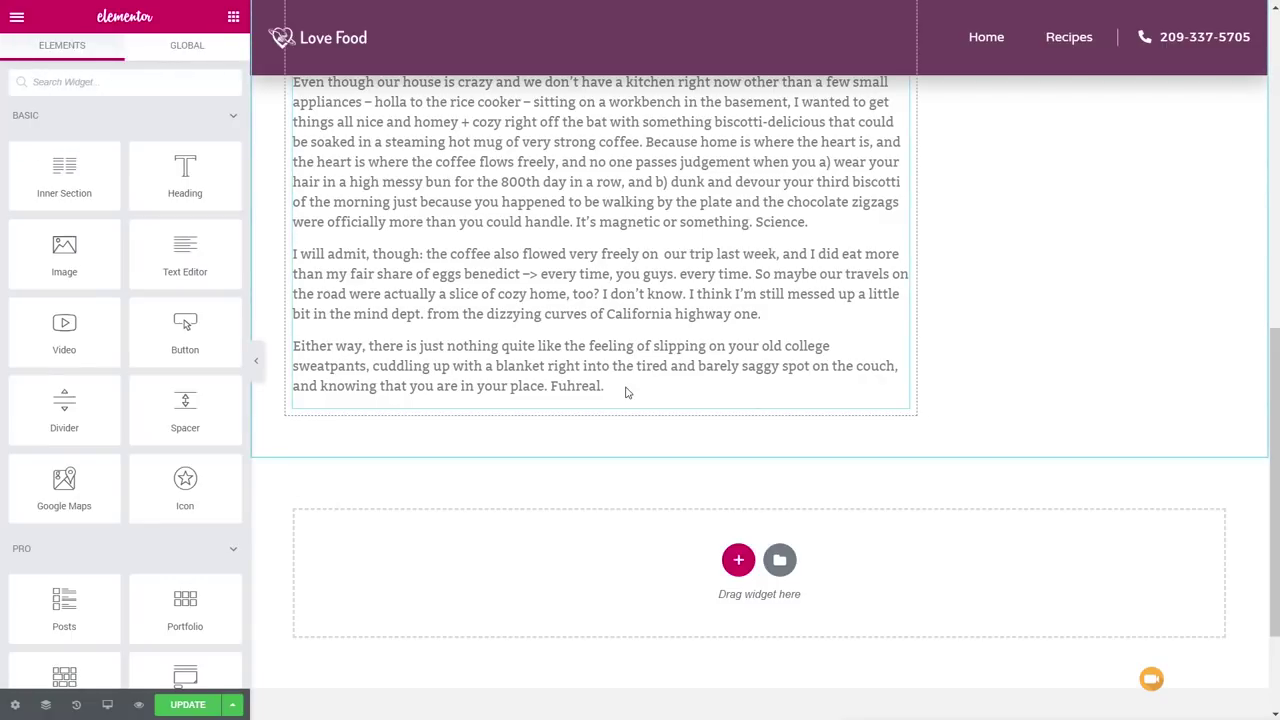
click(233, 116)
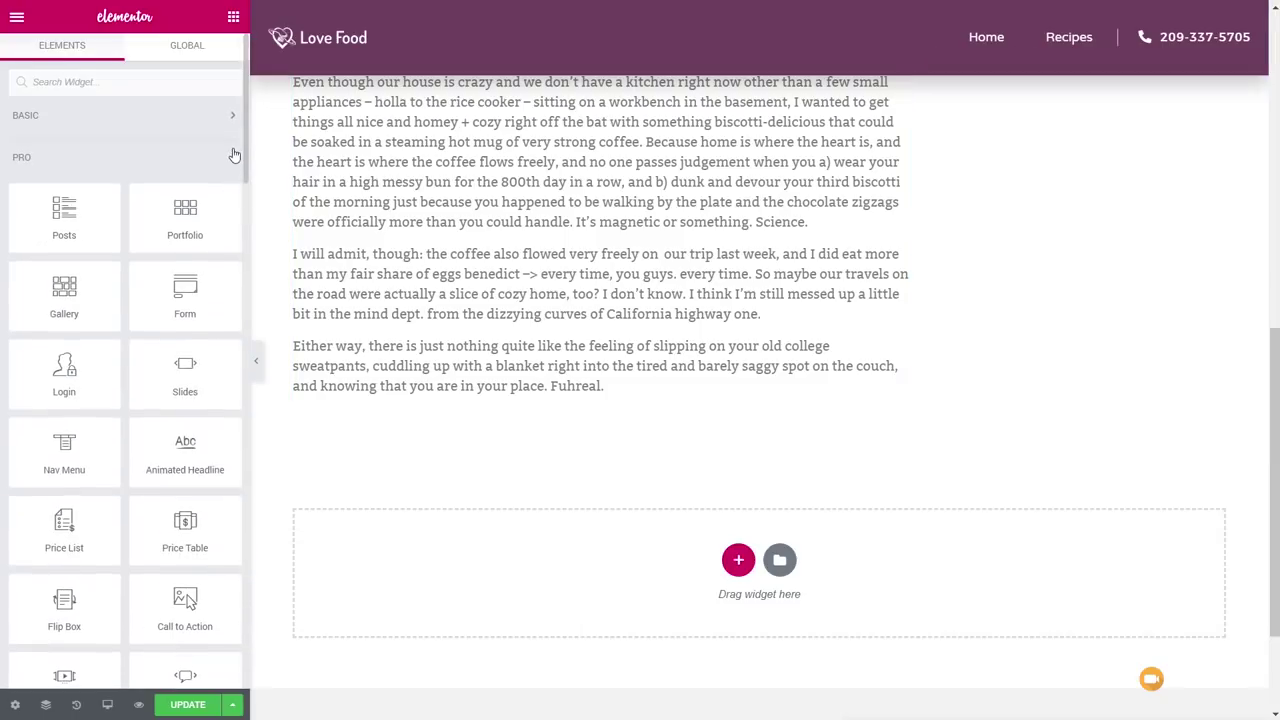
click(232, 157)
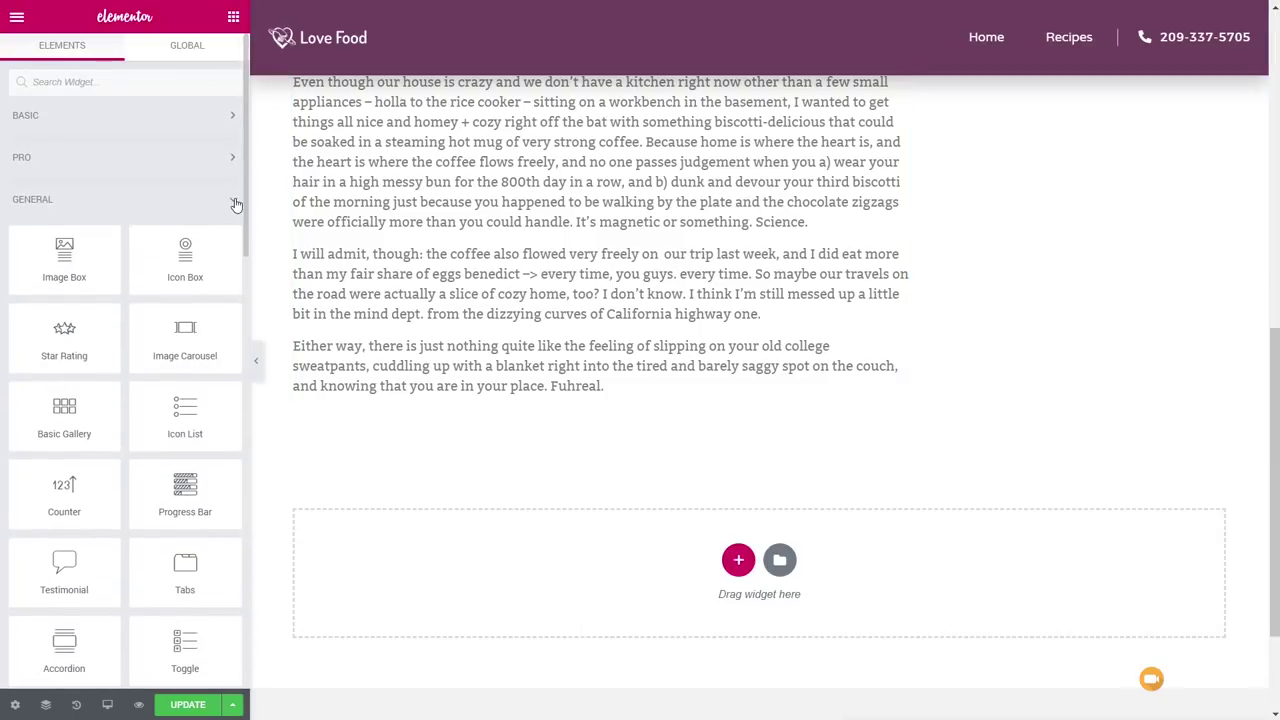
click(234, 203)
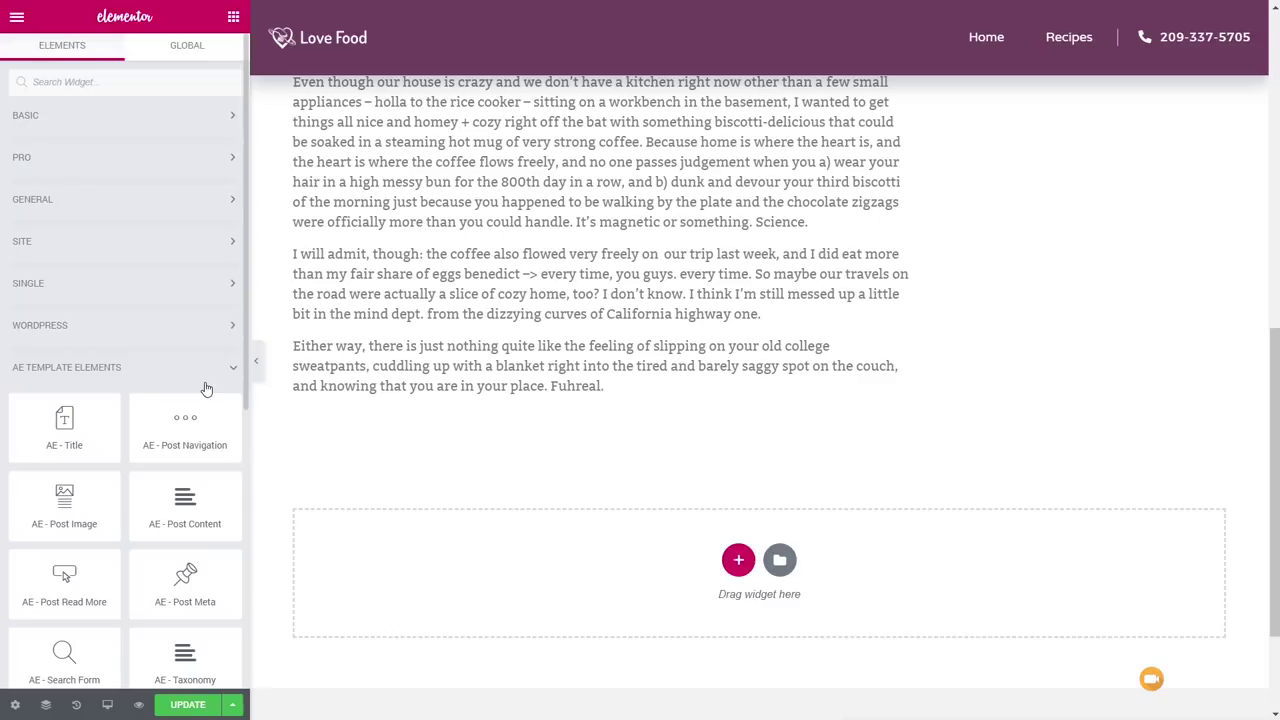
scroll(197, 390, down, 3)
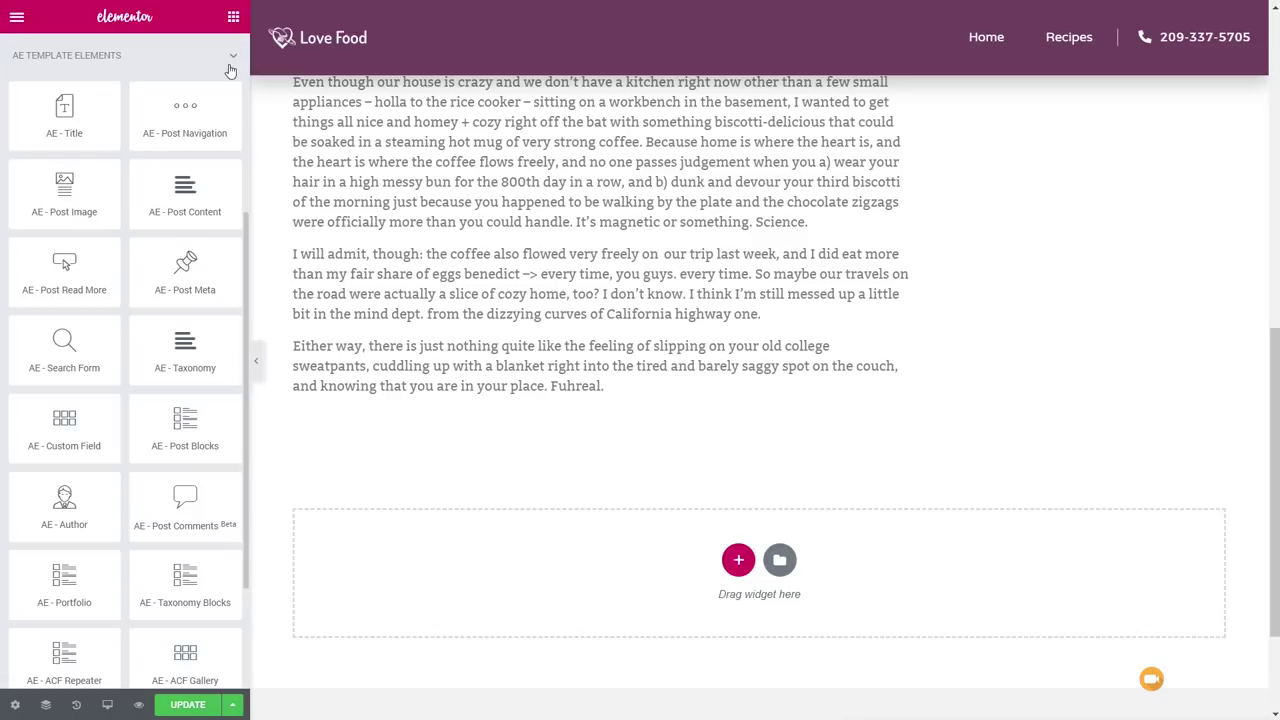
scroll(90, 300, up, 3)
click(52, 124)
drag(40, 172, 512, 416)
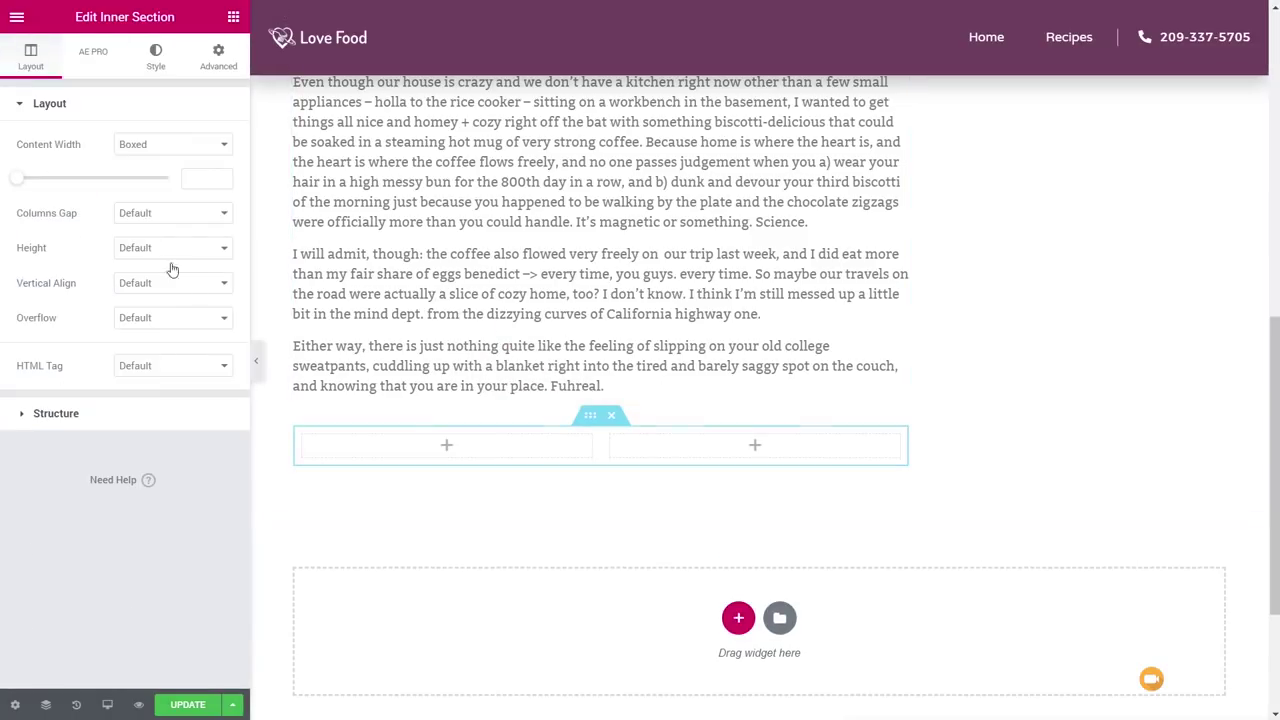
Delete the second column of the inner section and set its columns gap to No Gap.
right_click(616, 440)
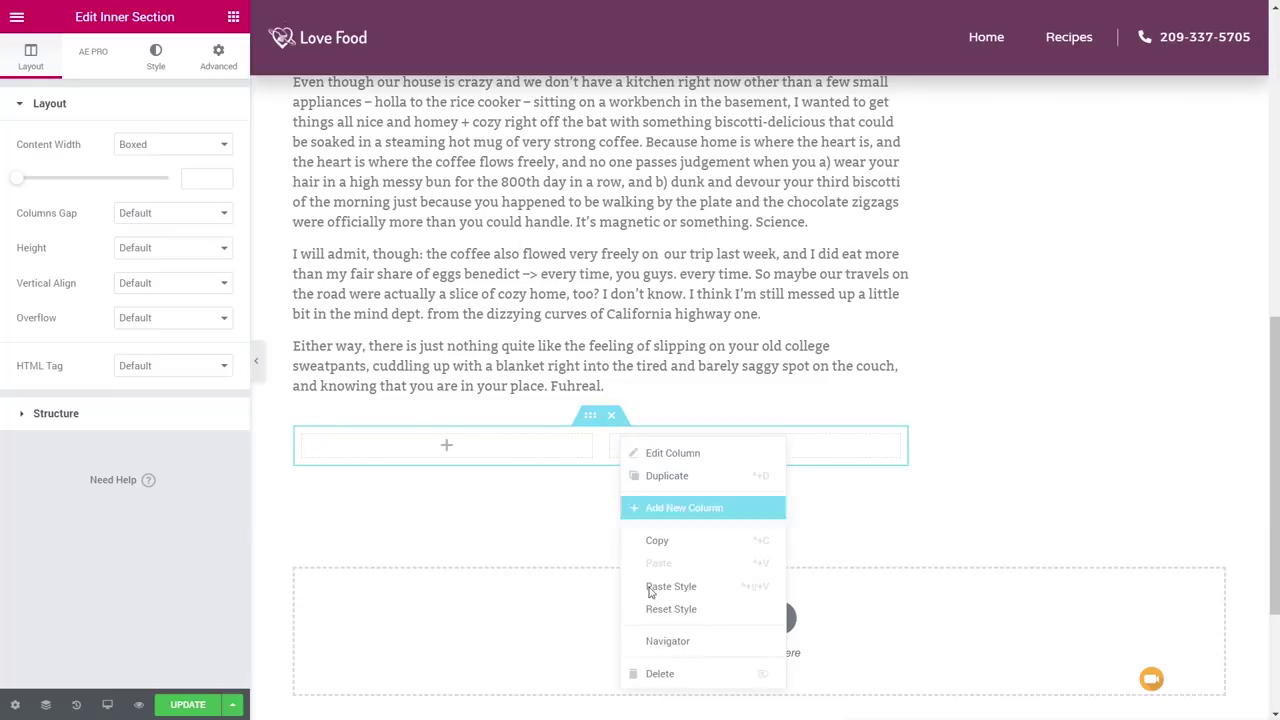
click(659, 674)
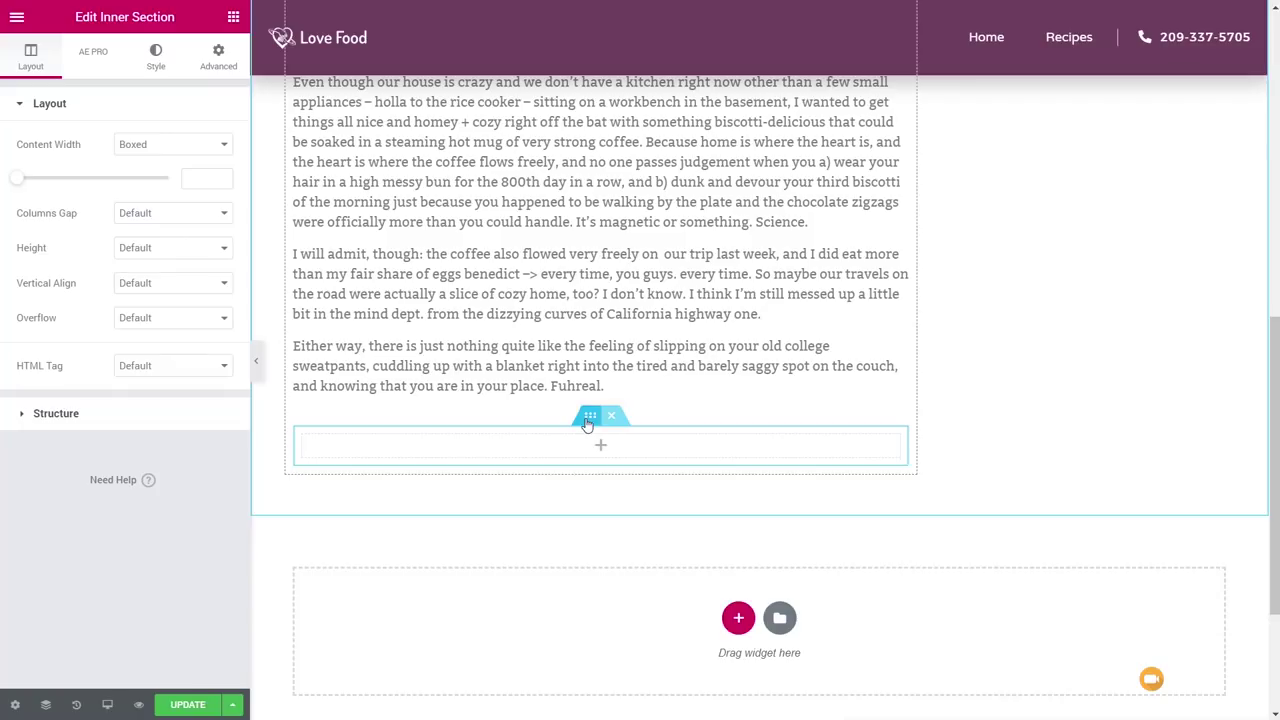
click(142, 214)
click(136, 245)
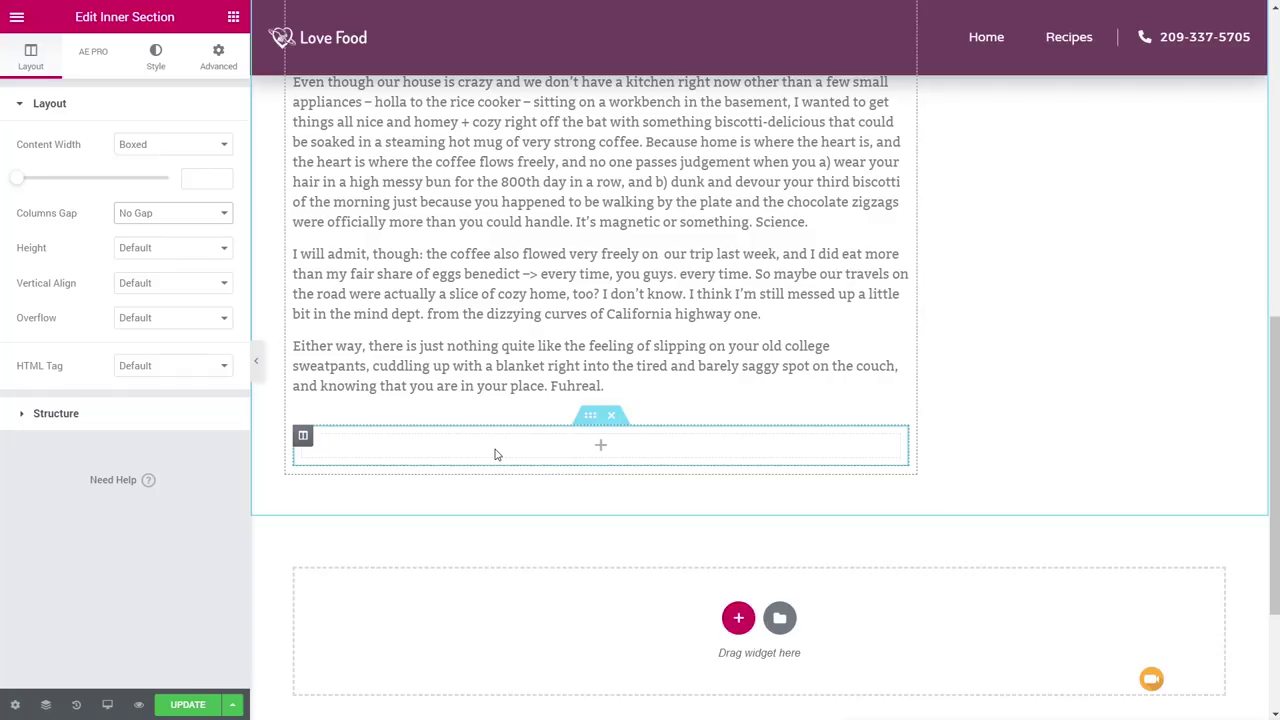
Add an AE - Post Image widget to the inner section, align it to the centre and change its link target.
click(233, 17)
click(232, 116)
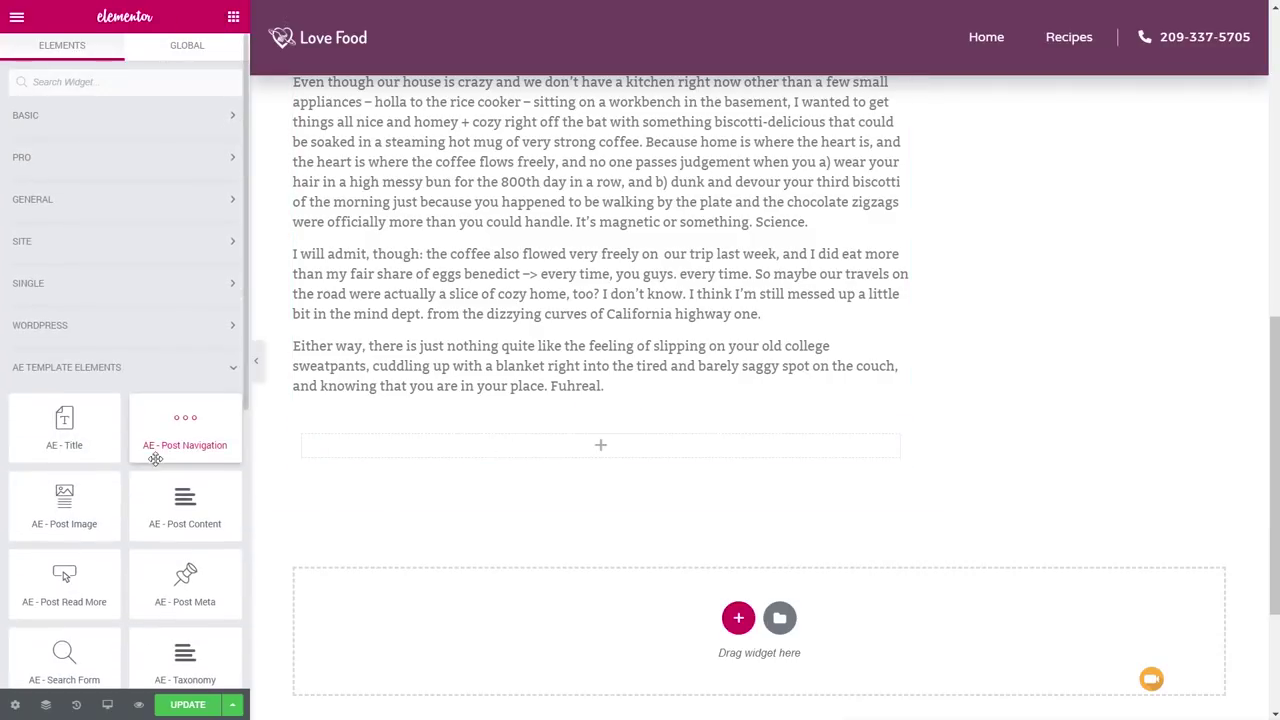
scroll(134, 394, down, 1)
scroll(134, 394, down, 1)
drag(42, 294, 590, 452)
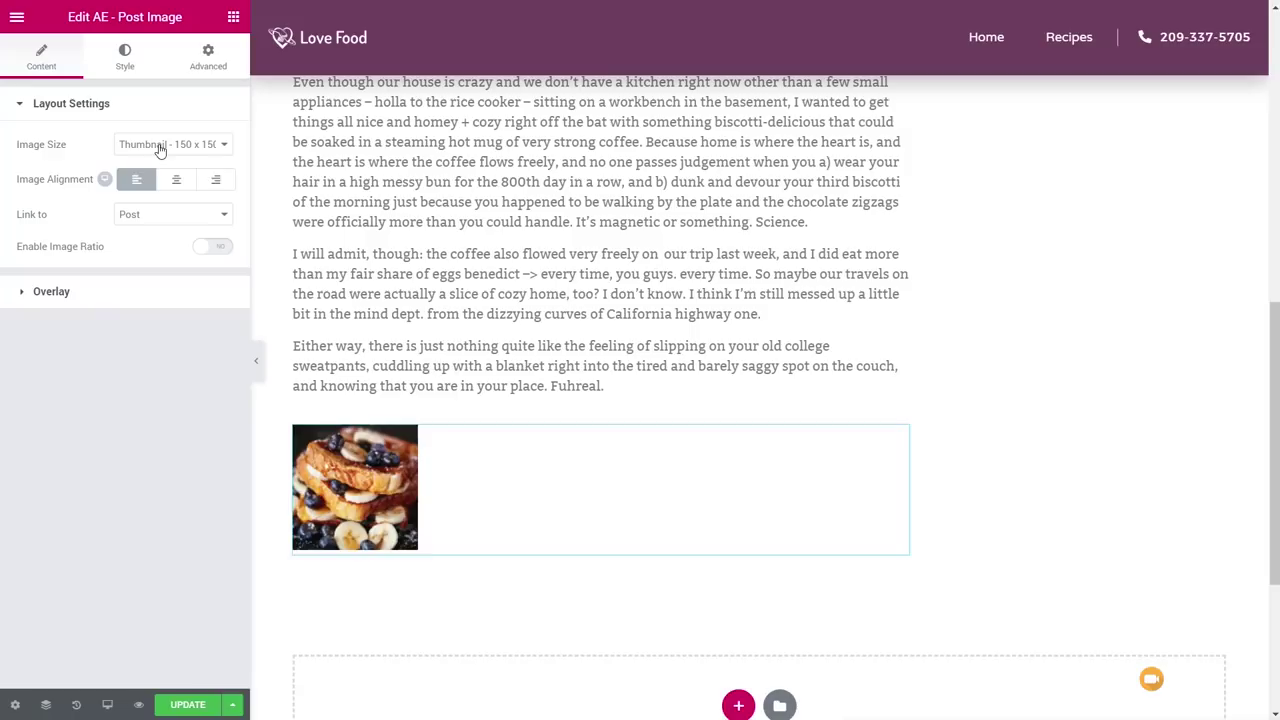
click(177, 182)
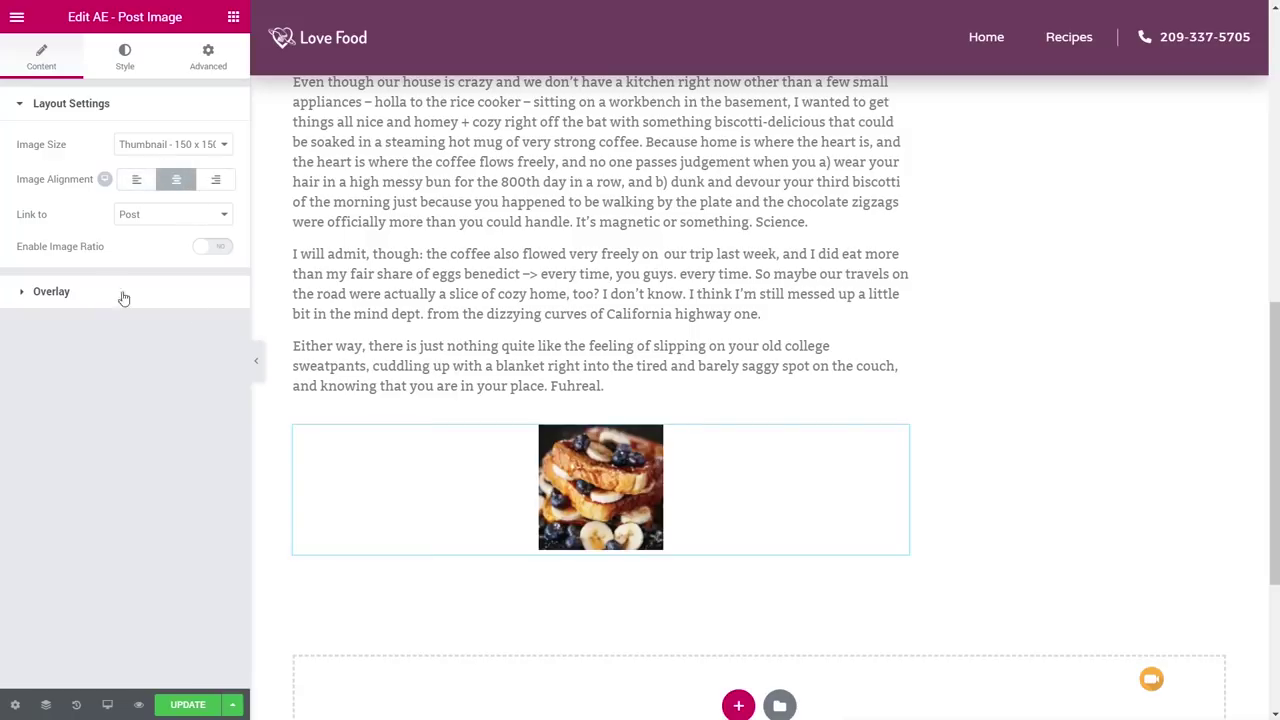
click(166, 218)
click(160, 230)
Add an AE - Title widget below the thumbnail image and a Divider beneath the title.
click(233, 18)
drag(70, 425, 605, 565)
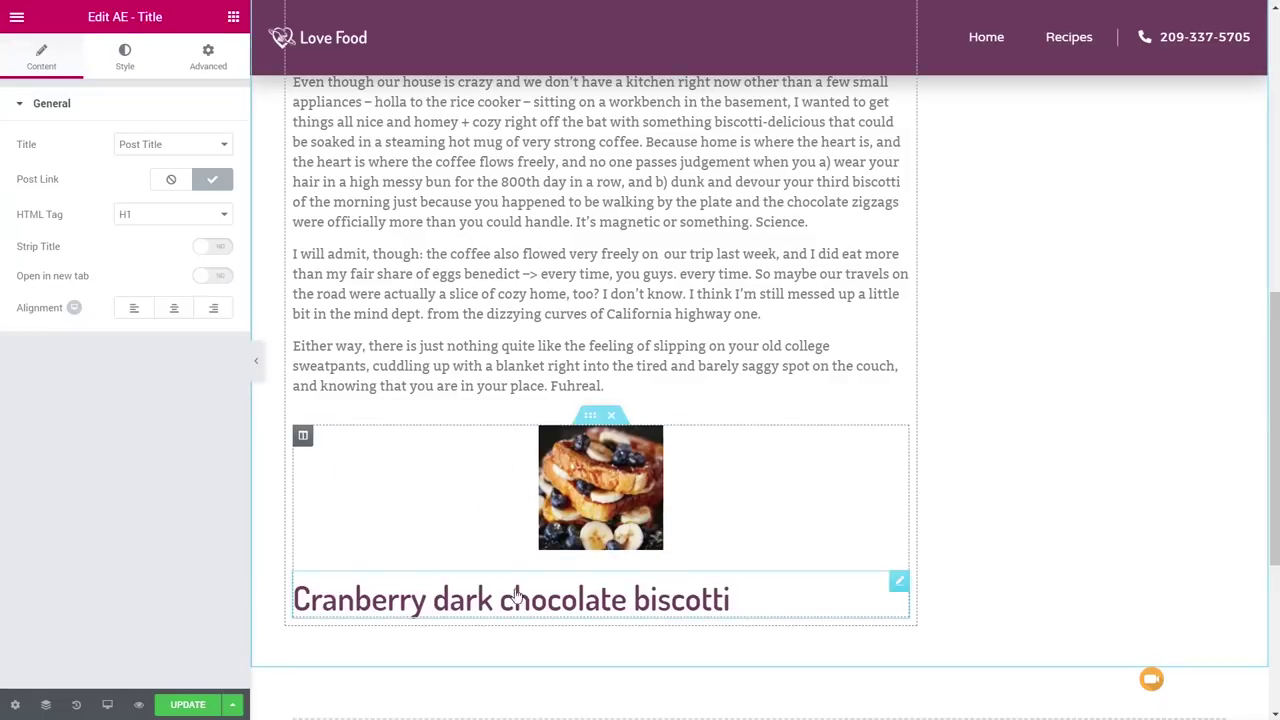
scroll(406, 550, down, 3)
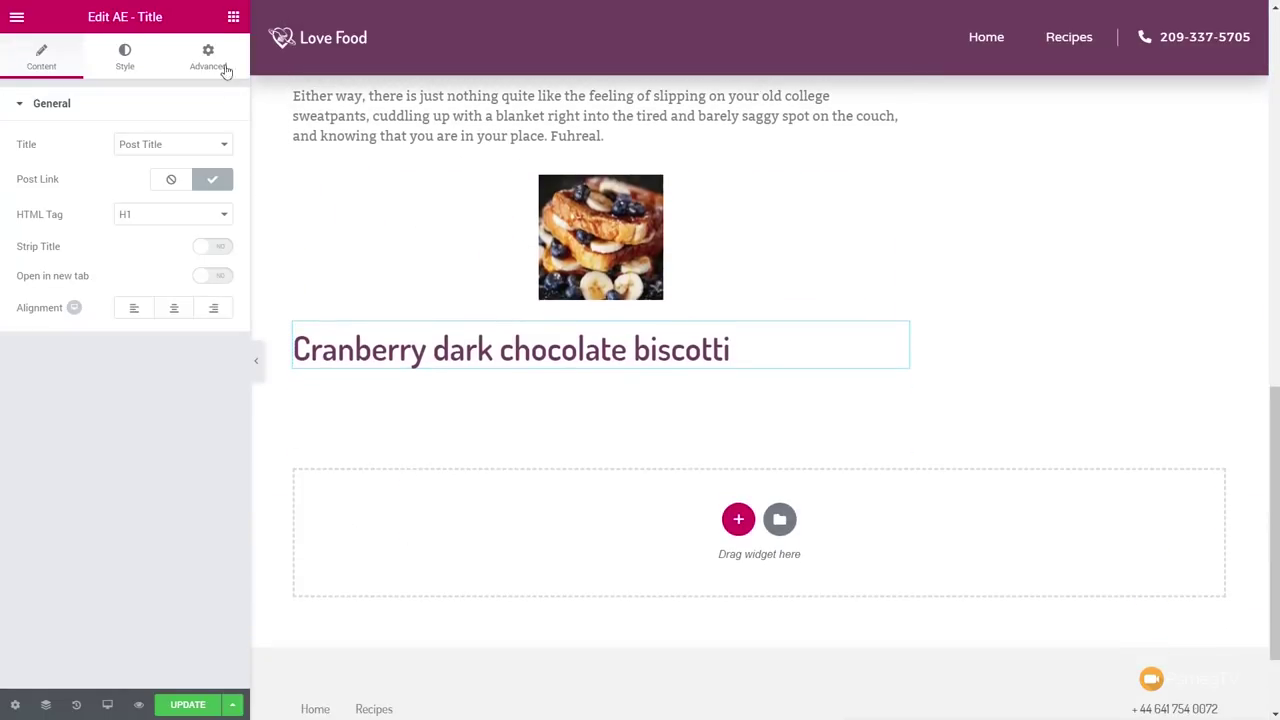
click(233, 20)
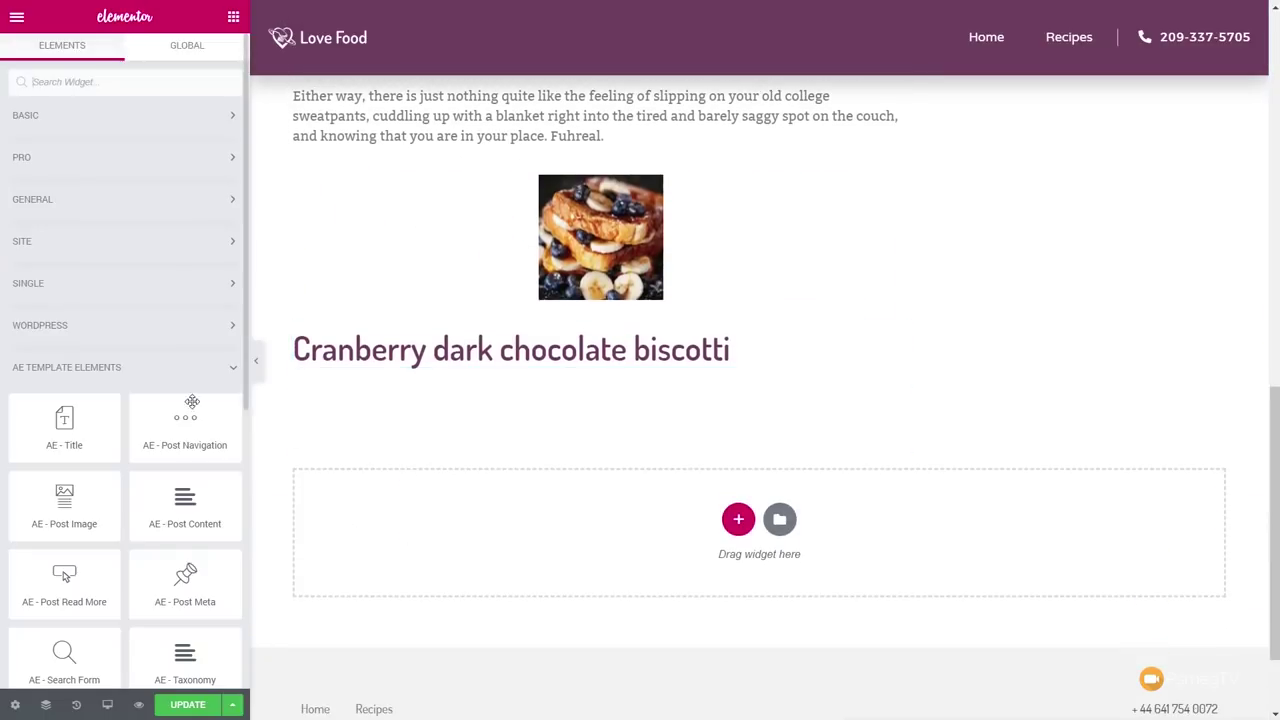
click(64, 130)
drag(64, 405, 423, 354)
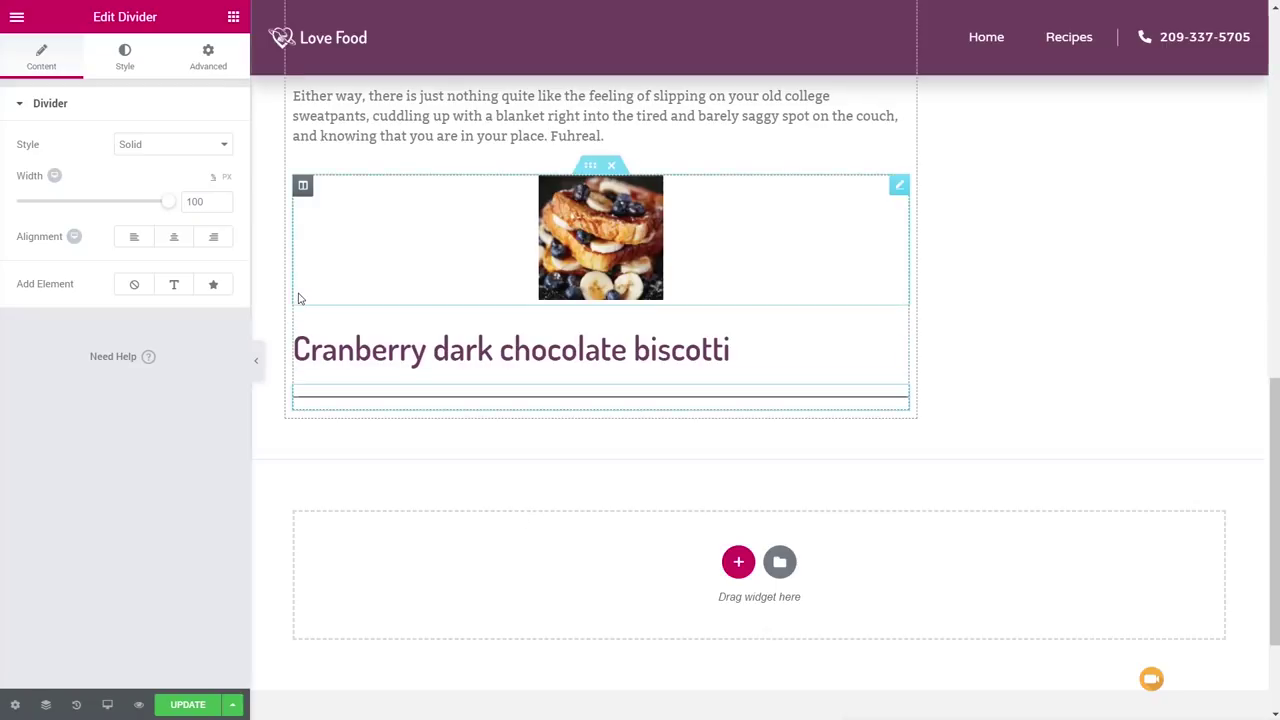
Add a Heading below the divider and link its title dynamically to the ACF field Preparation Time.
click(233, 18)
drag(185, 172, 418, 430)
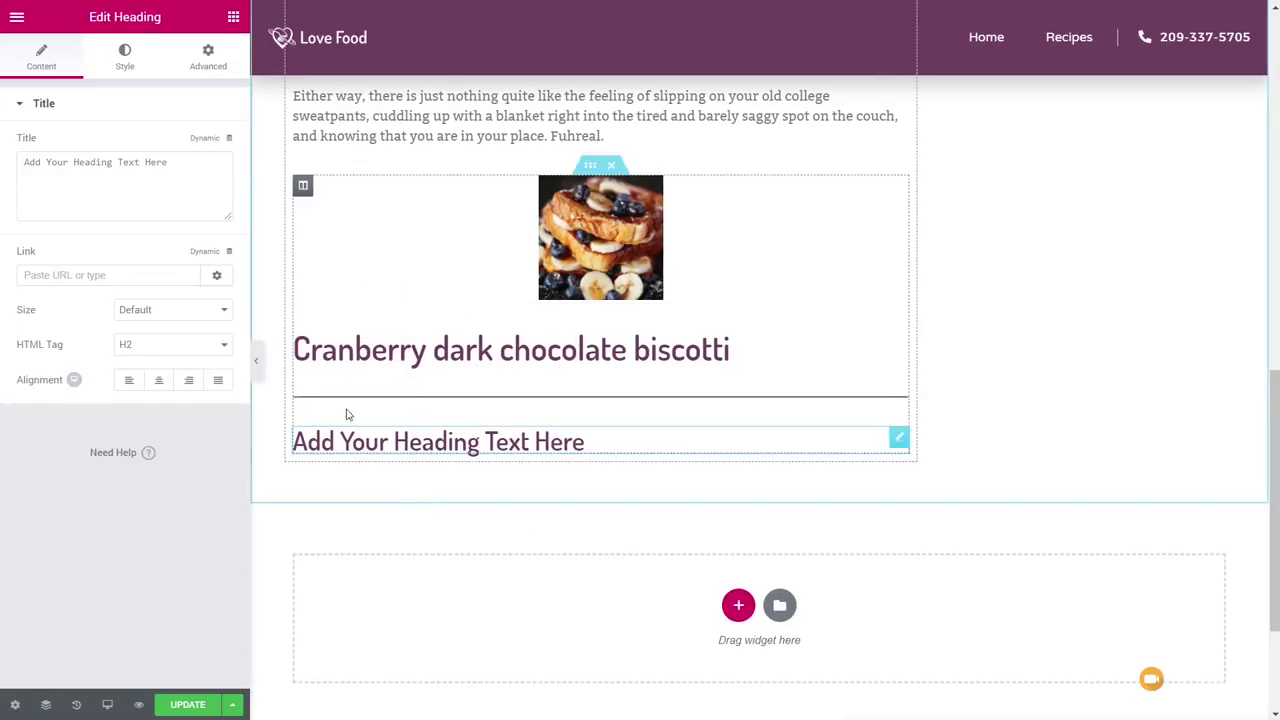
click(229, 140)
drag(226, 202, 238, 337)
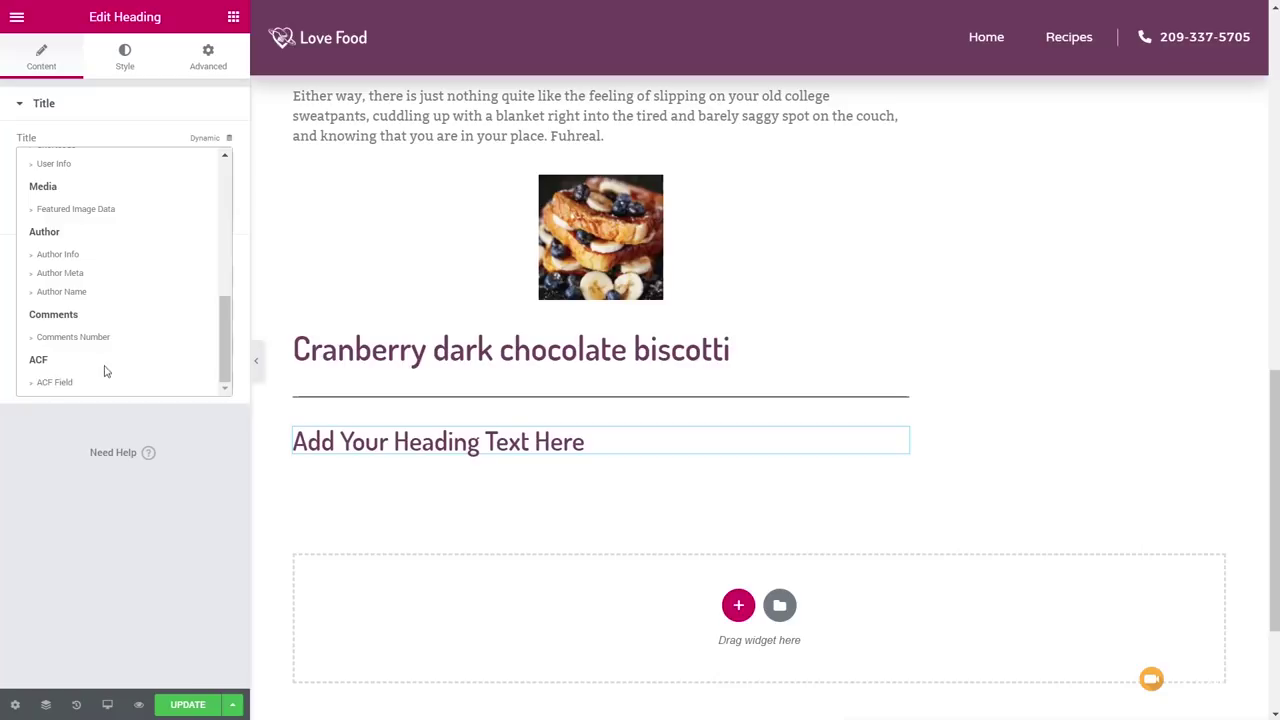
click(37, 389)
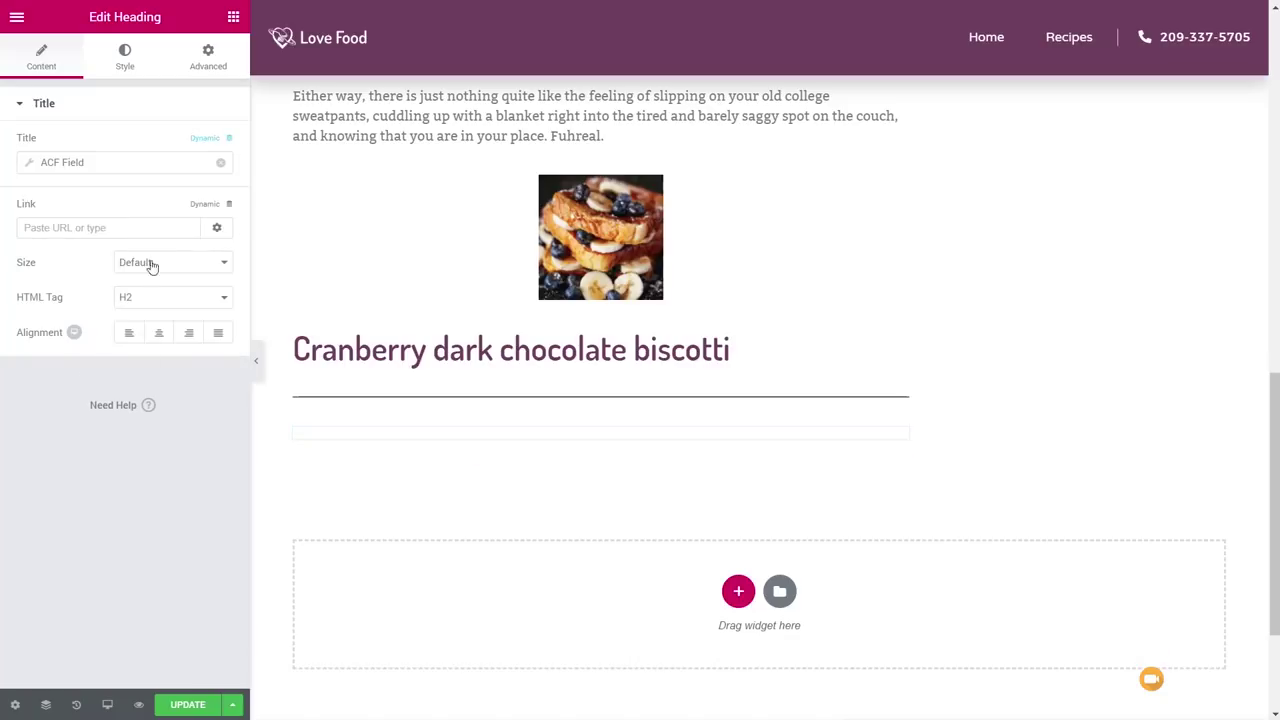
click(31, 168)
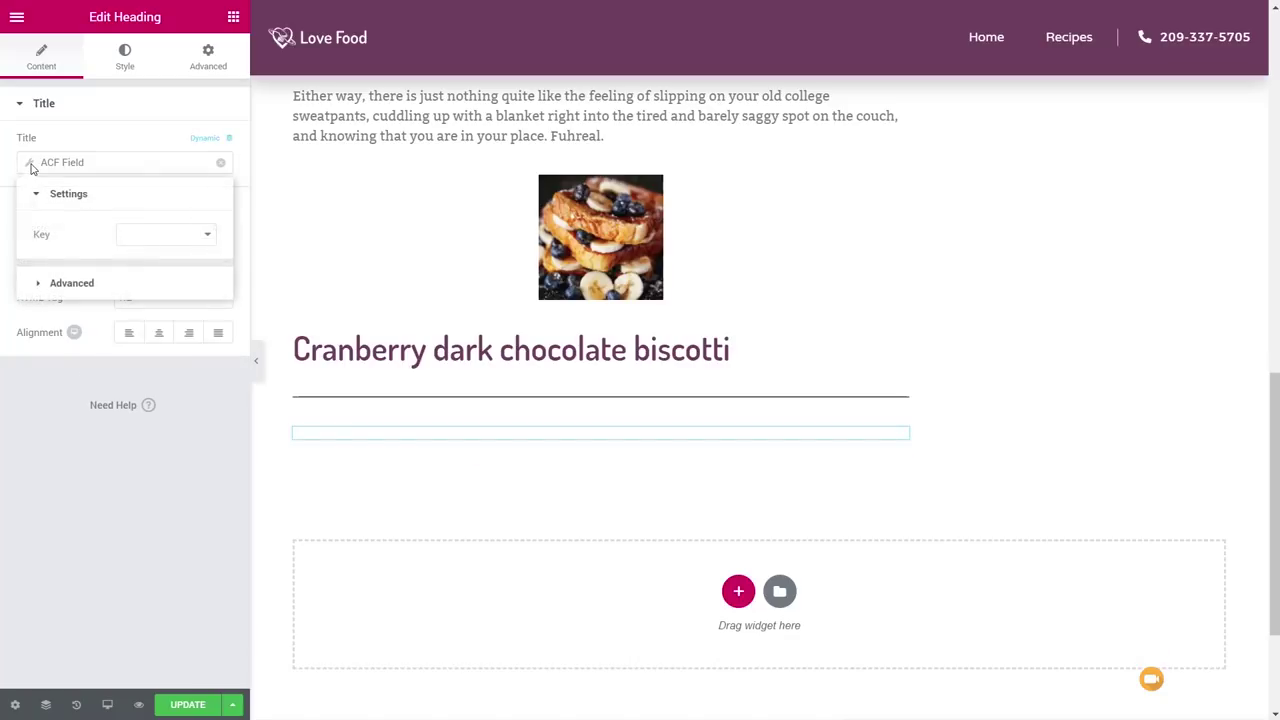
click(168, 235)
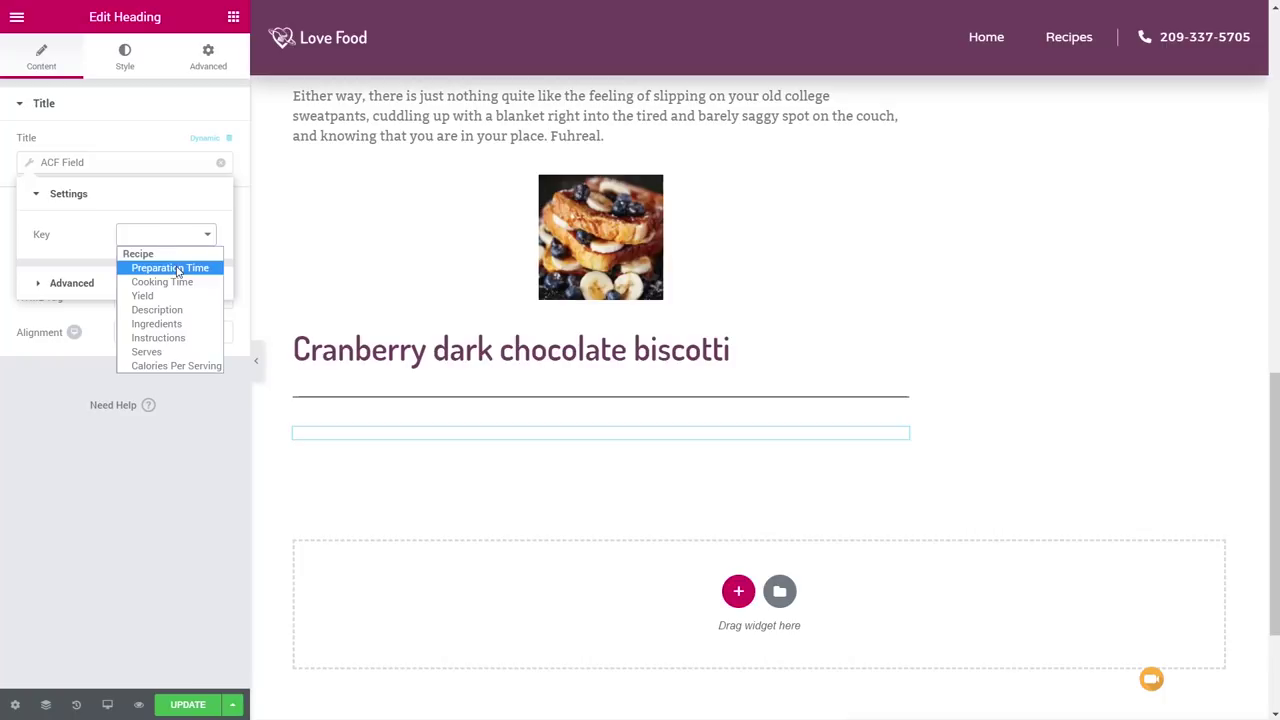
click(176, 268)
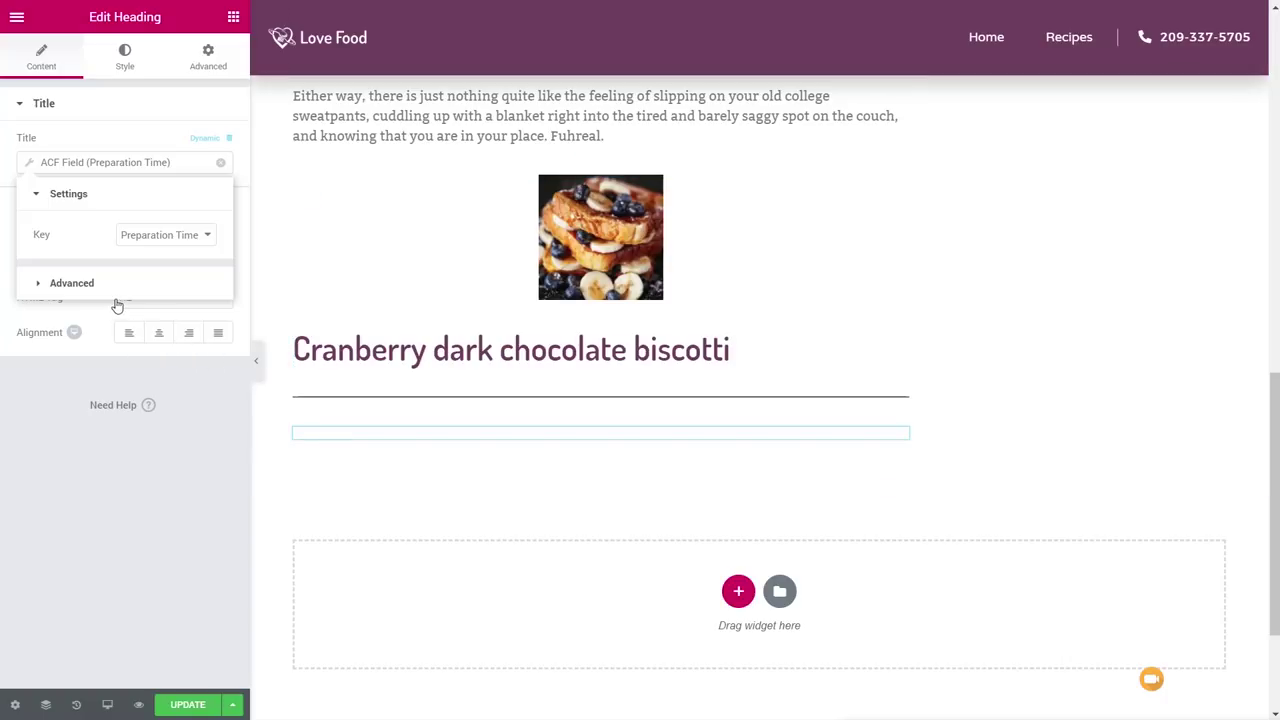
Set the text before the Preparation Time field to "Prep Time".
click(84, 286)
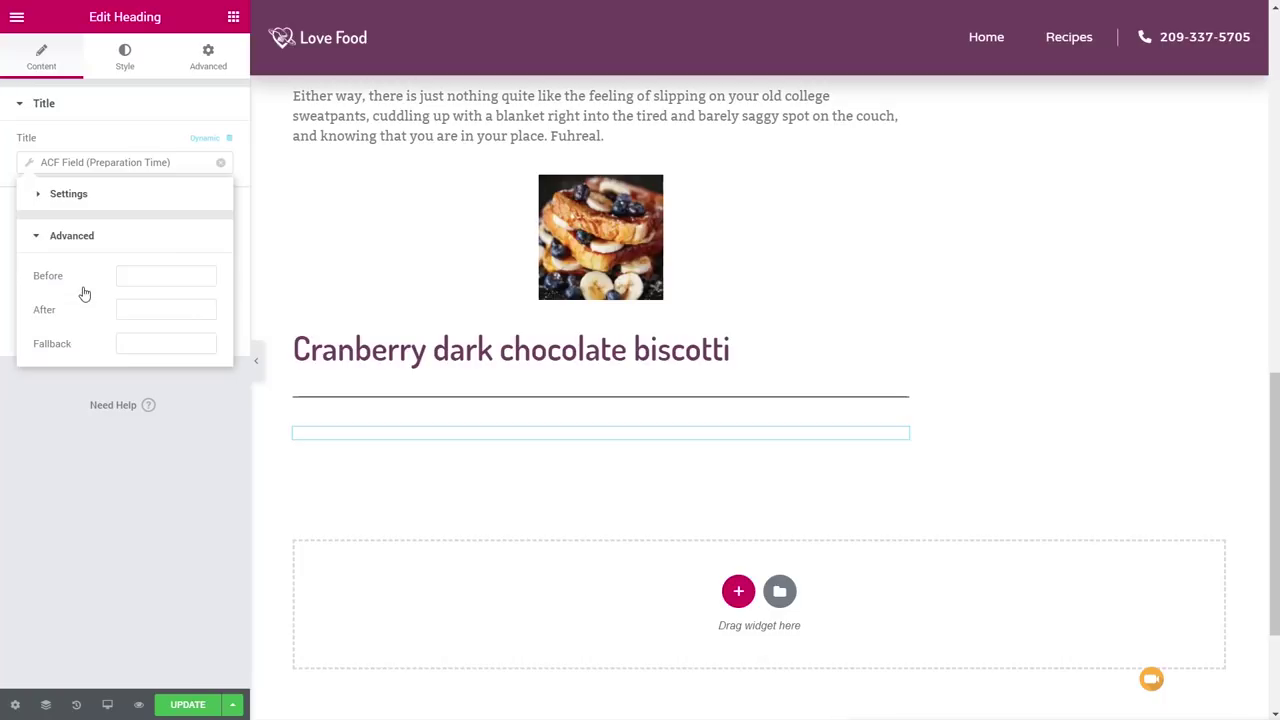
click(134, 275)
text(Prep Time)
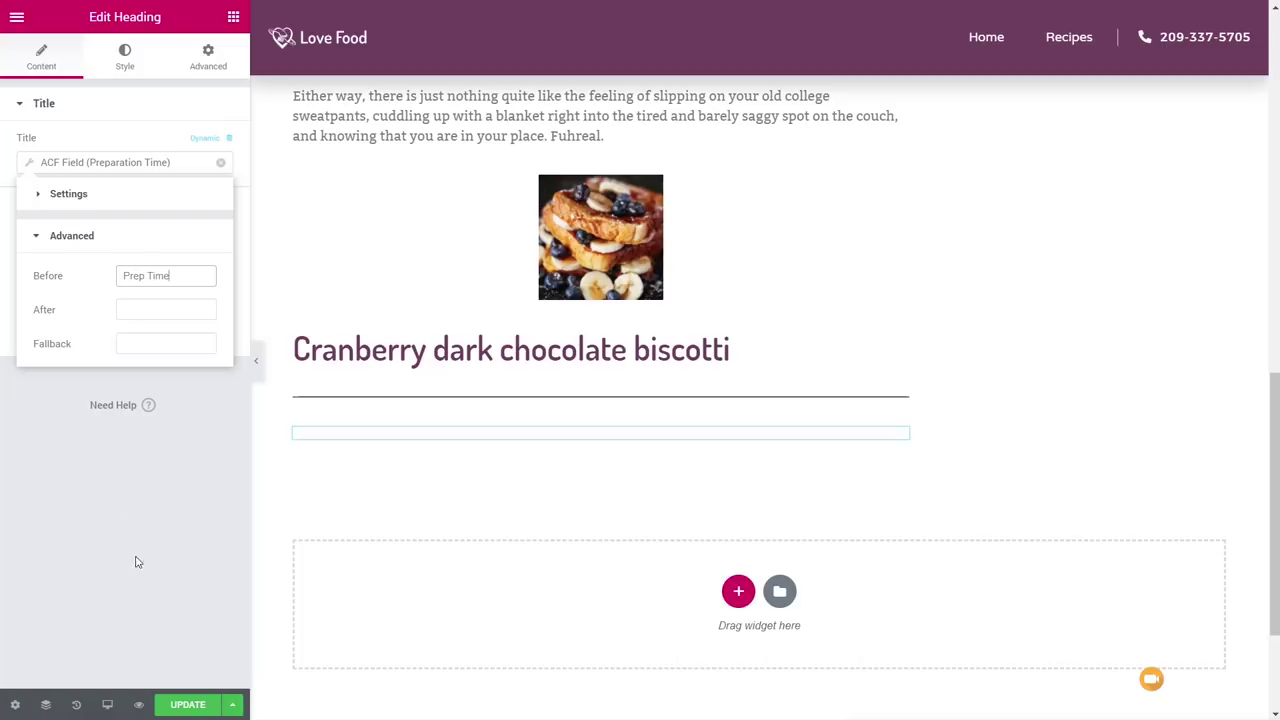
click(157, 517)
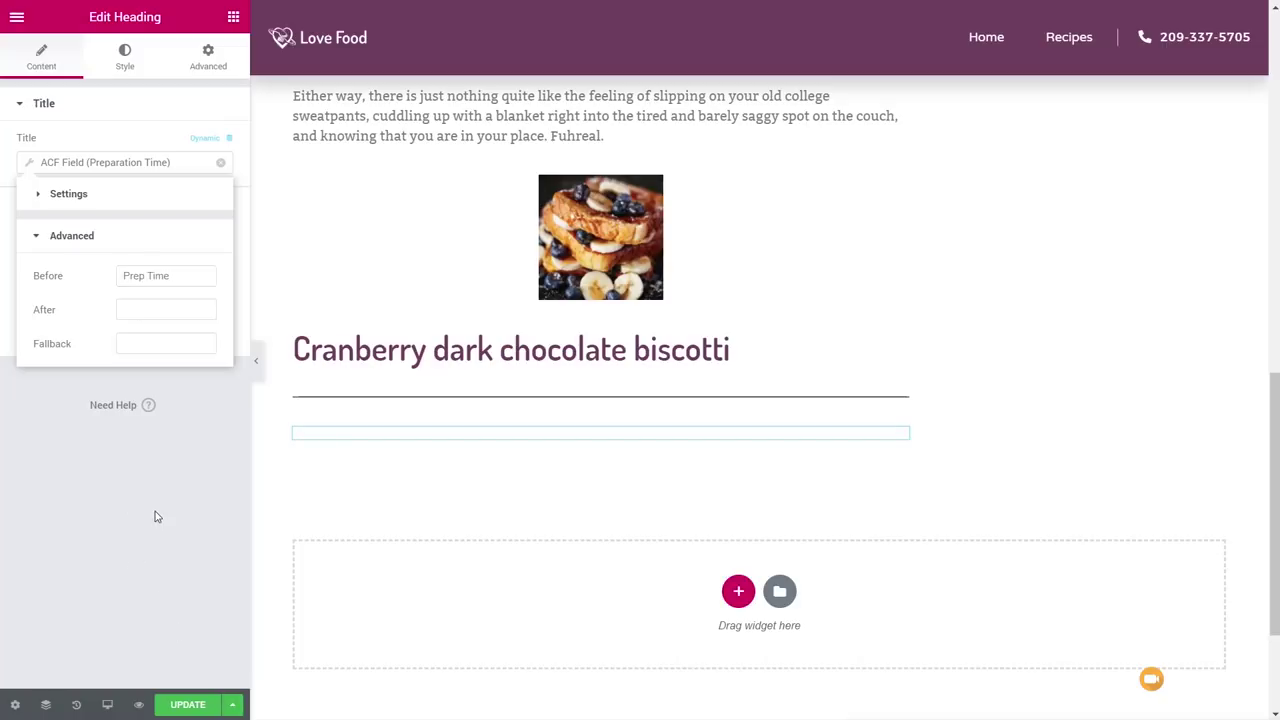
Duplicate the preparation time heading and switch the copy's ACF field key to Cooking Time.
right_click(902, 439)
click(955, 476)
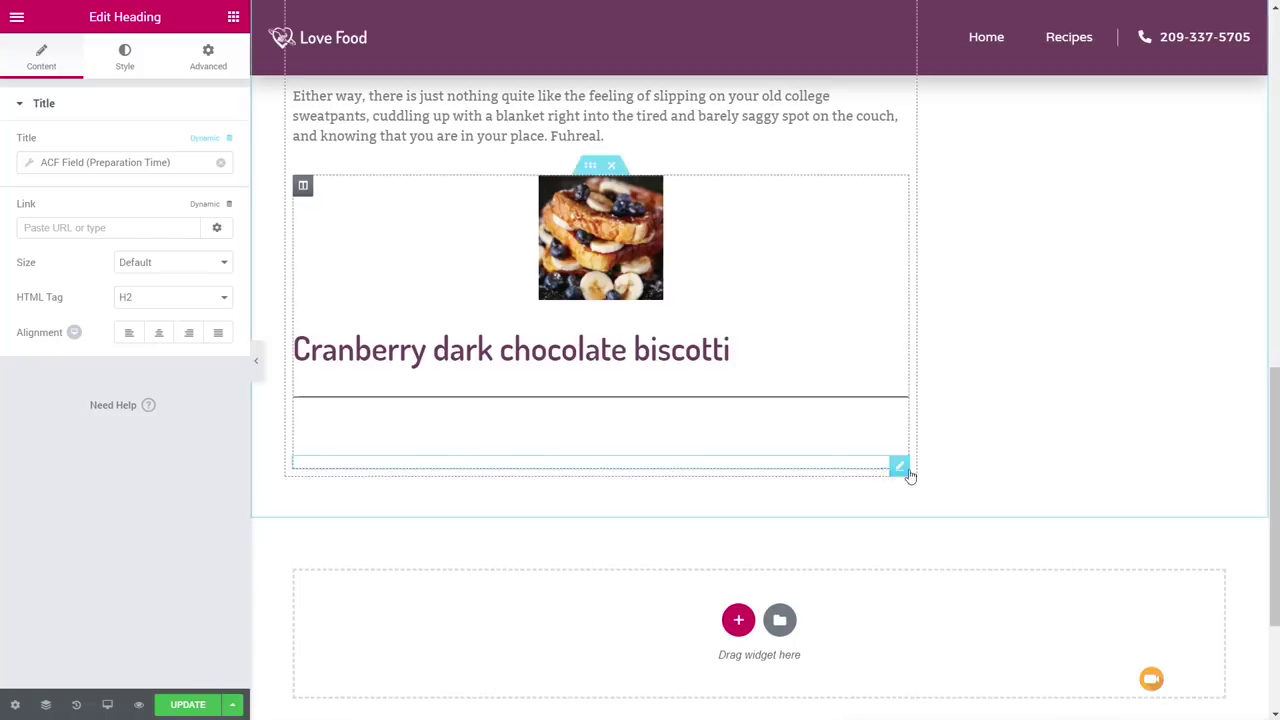
click(30, 164)
click(210, 236)
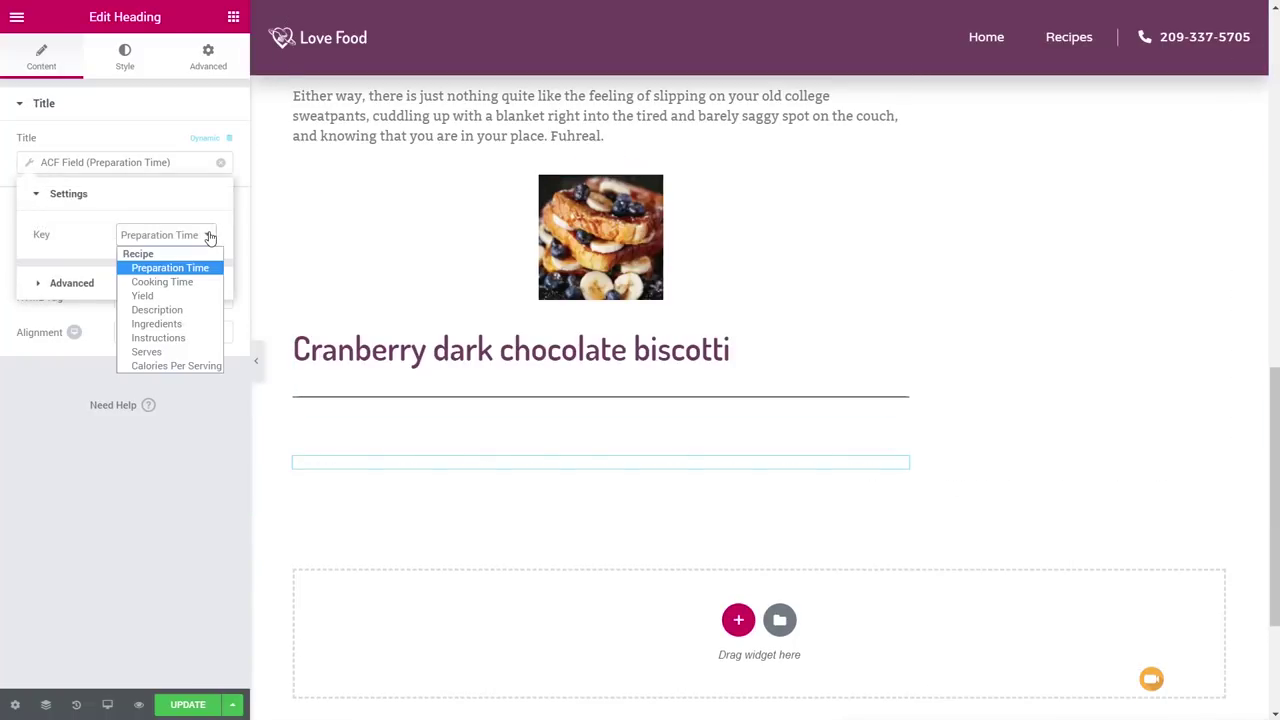
click(176, 282)
Change the text before the duplicated heading's field to "Cooking Time".
click(72, 284)
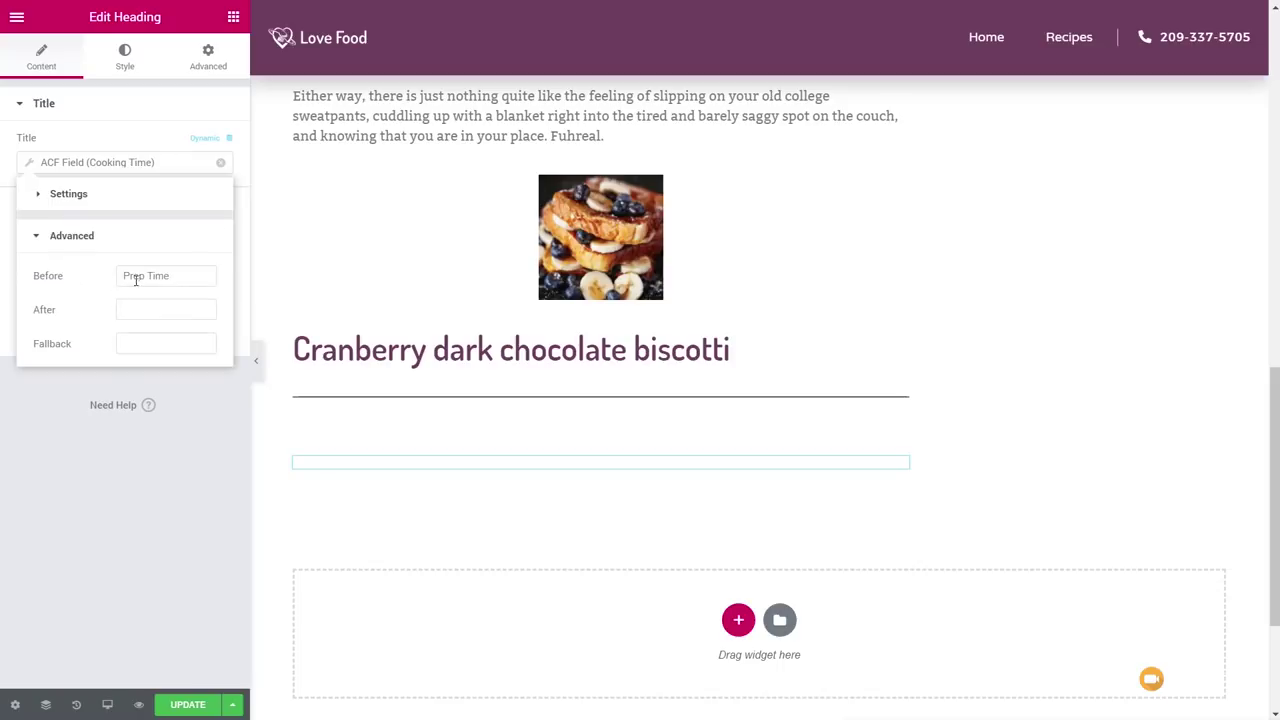
drag(145, 278, 106, 278)
text(Cooking)
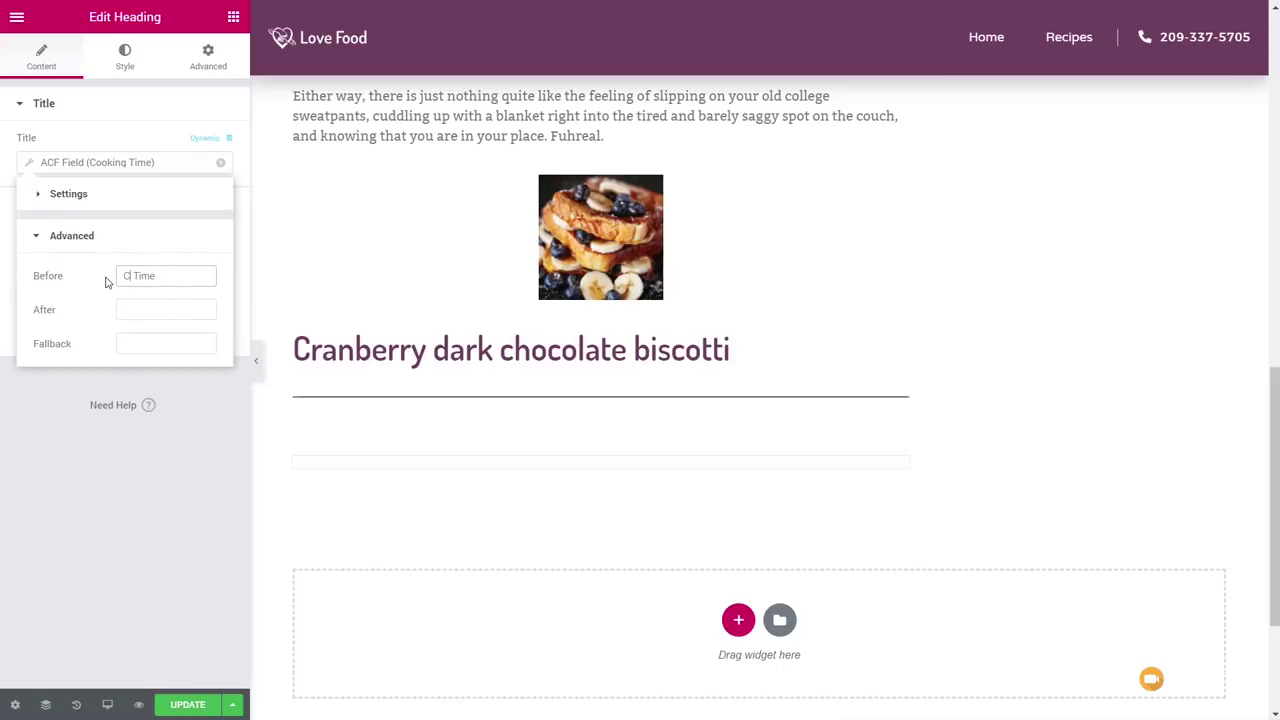
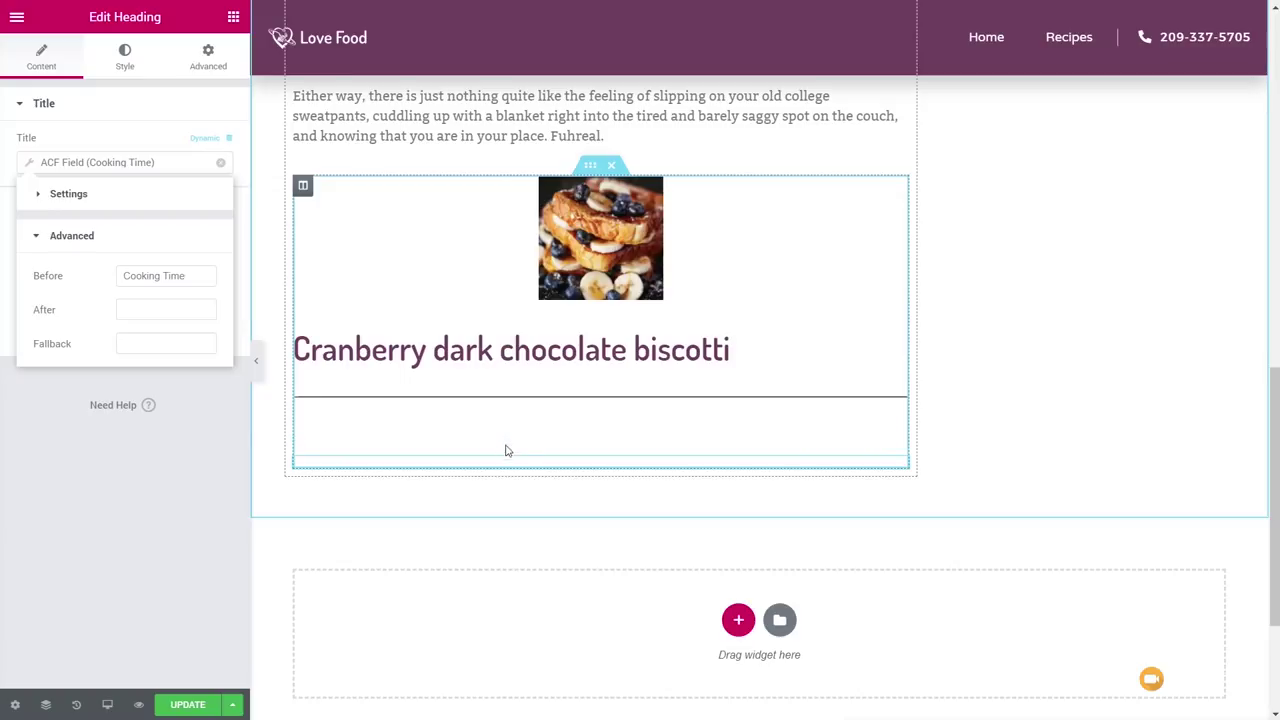
Give the recipe card's inner section a classic solid background in the purple #6c3c5b.
scroll(994, 480, down, 1)
scroll(994, 480, up, 1)
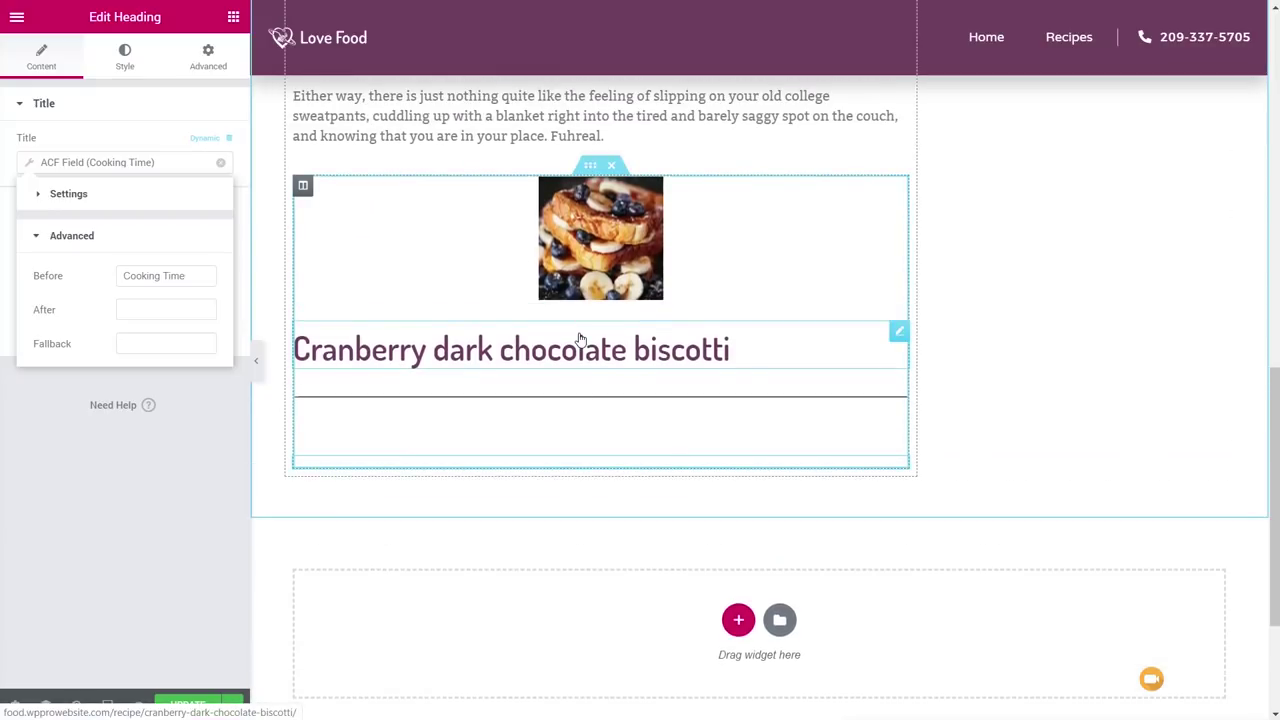
click(590, 166)
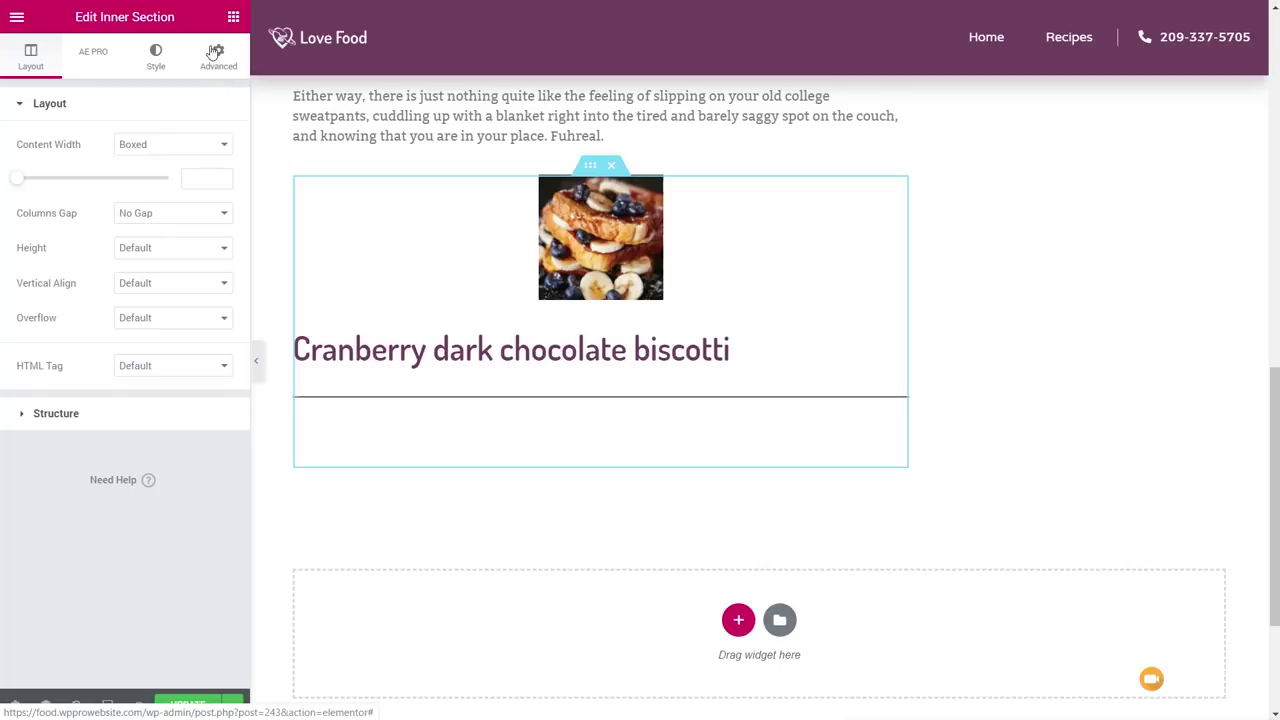
click(155, 58)
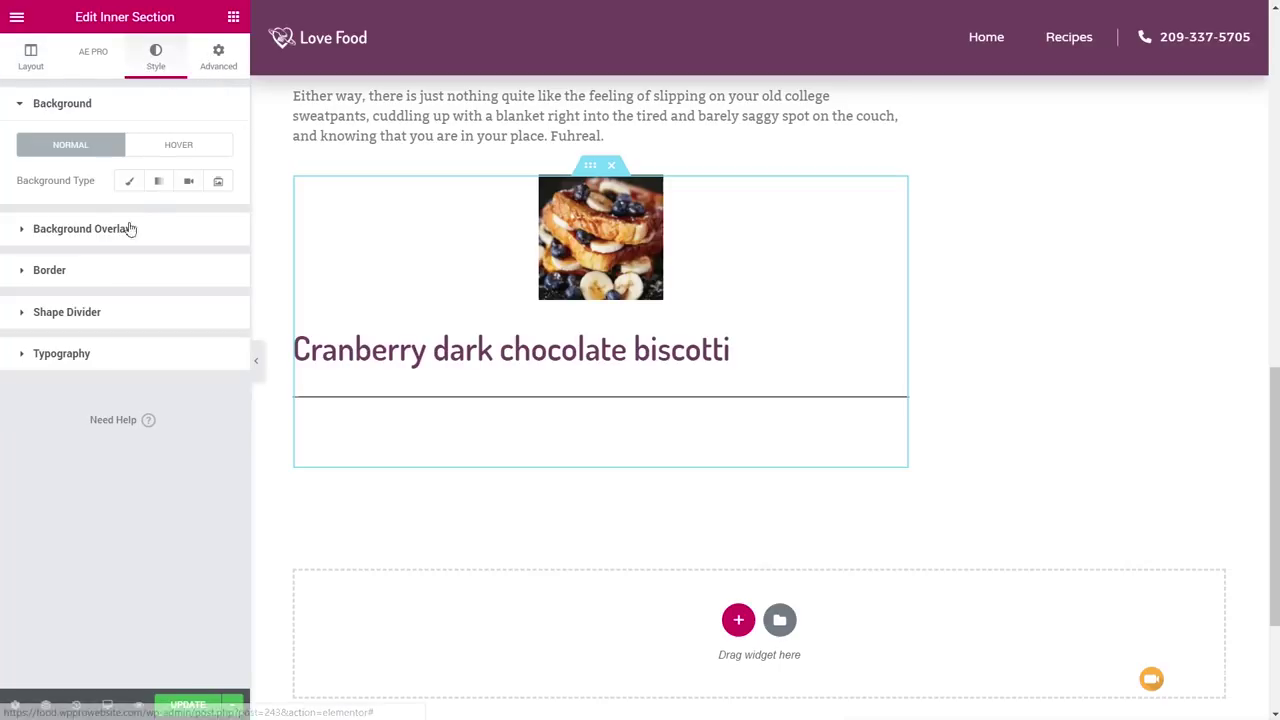
click(128, 180)
click(213, 216)
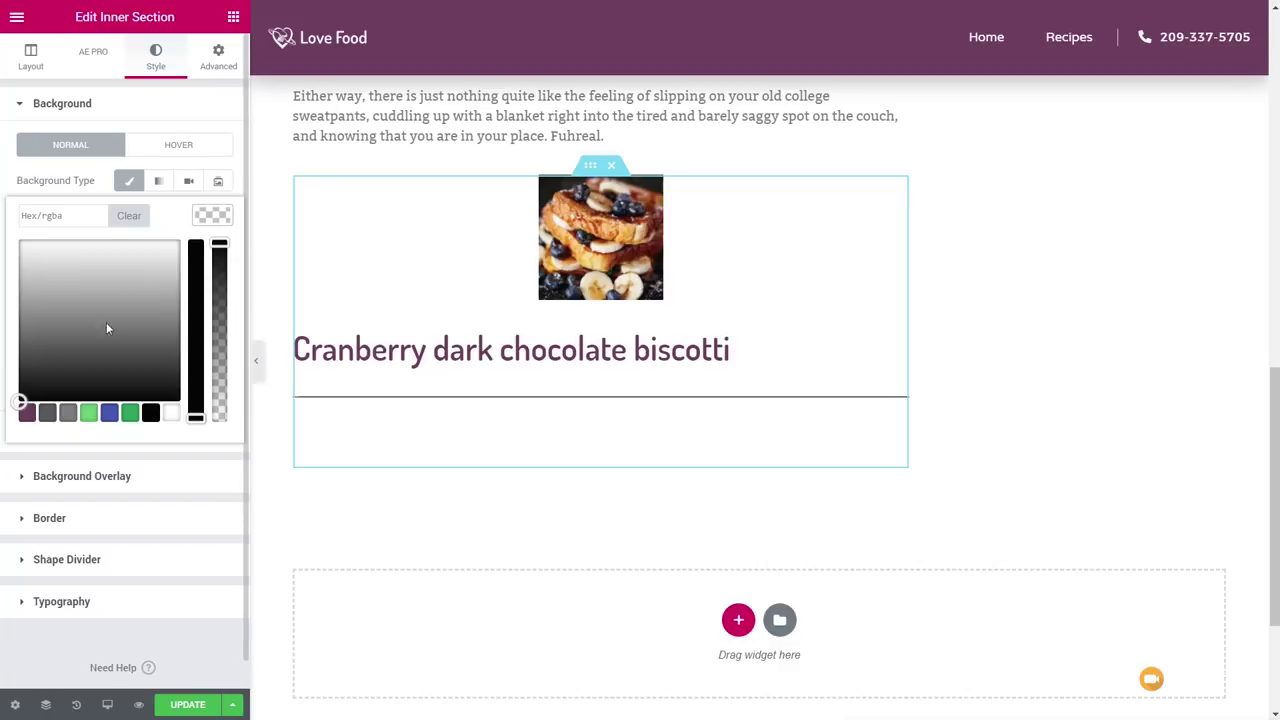
click(27, 412)
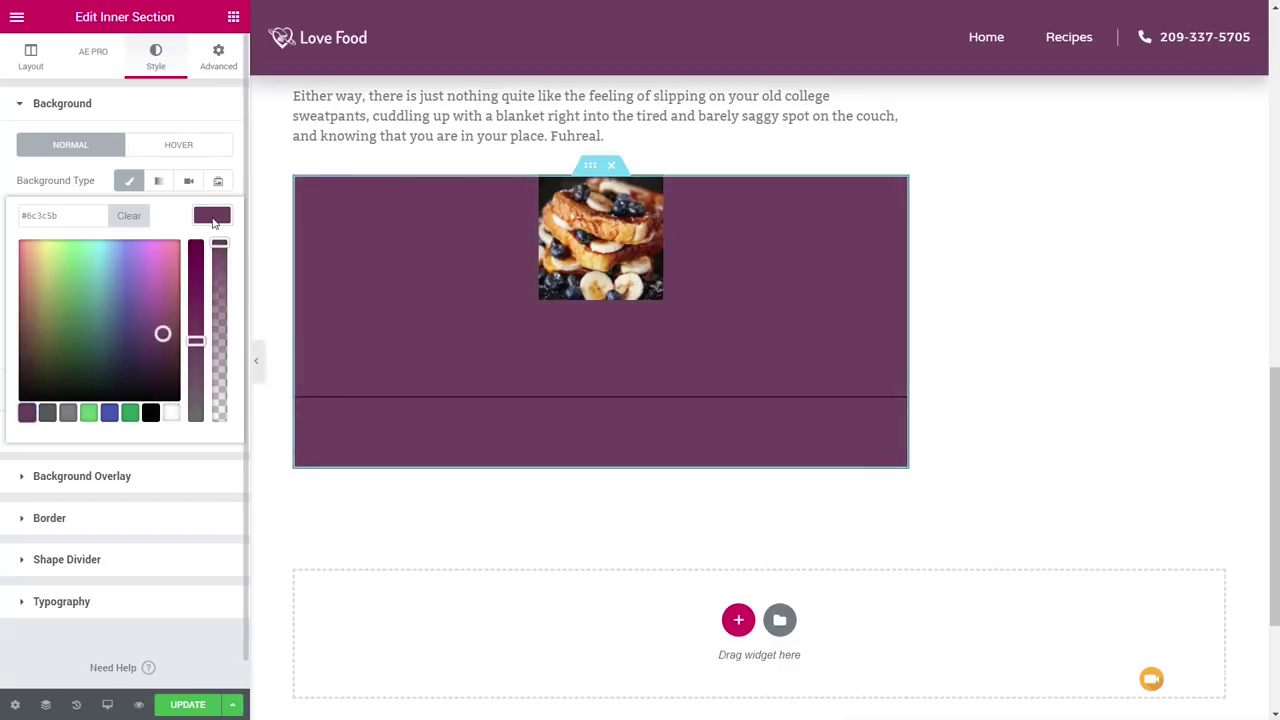
click(213, 216)
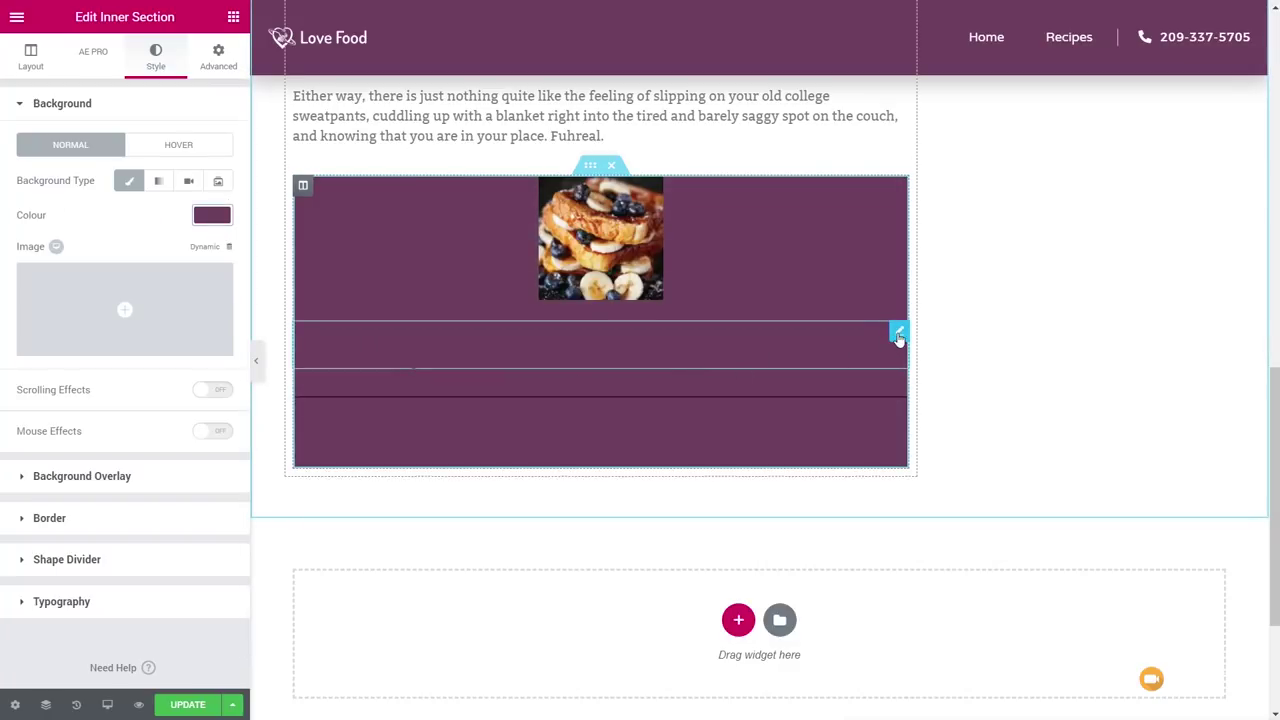
Change the text colour of the post title in the recipe card to white.
click(898, 335)
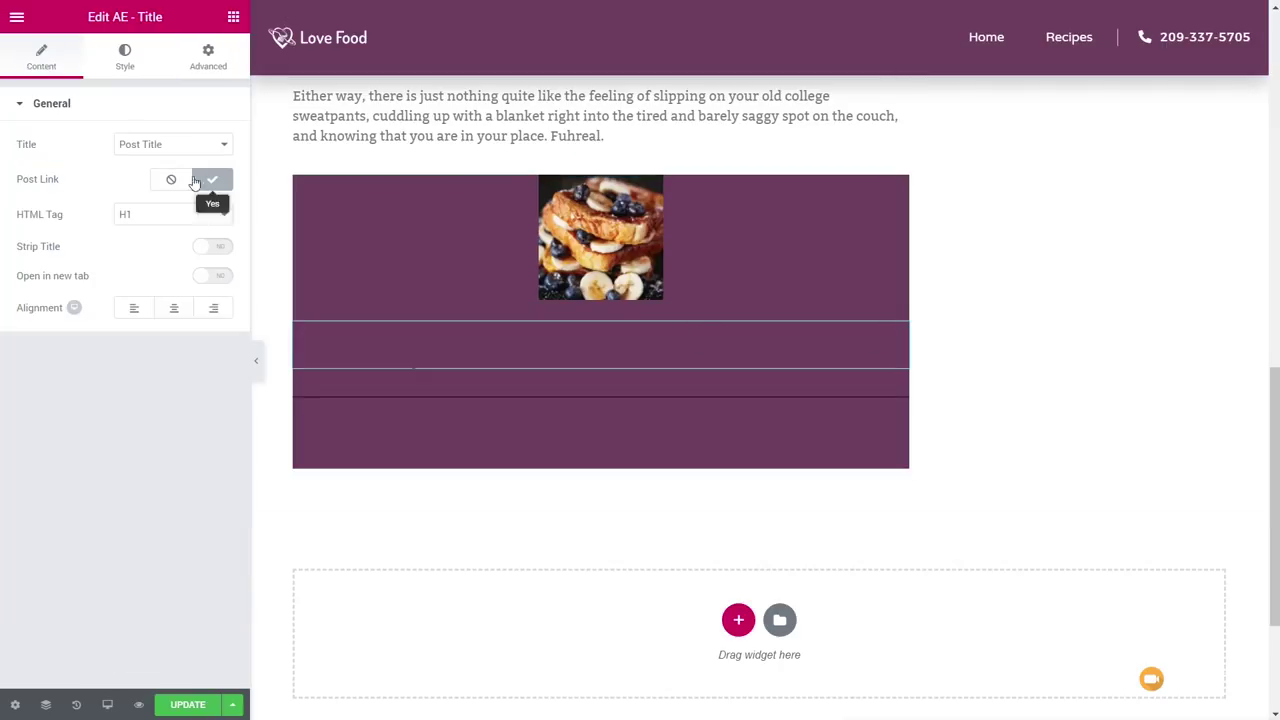
click(124, 60)
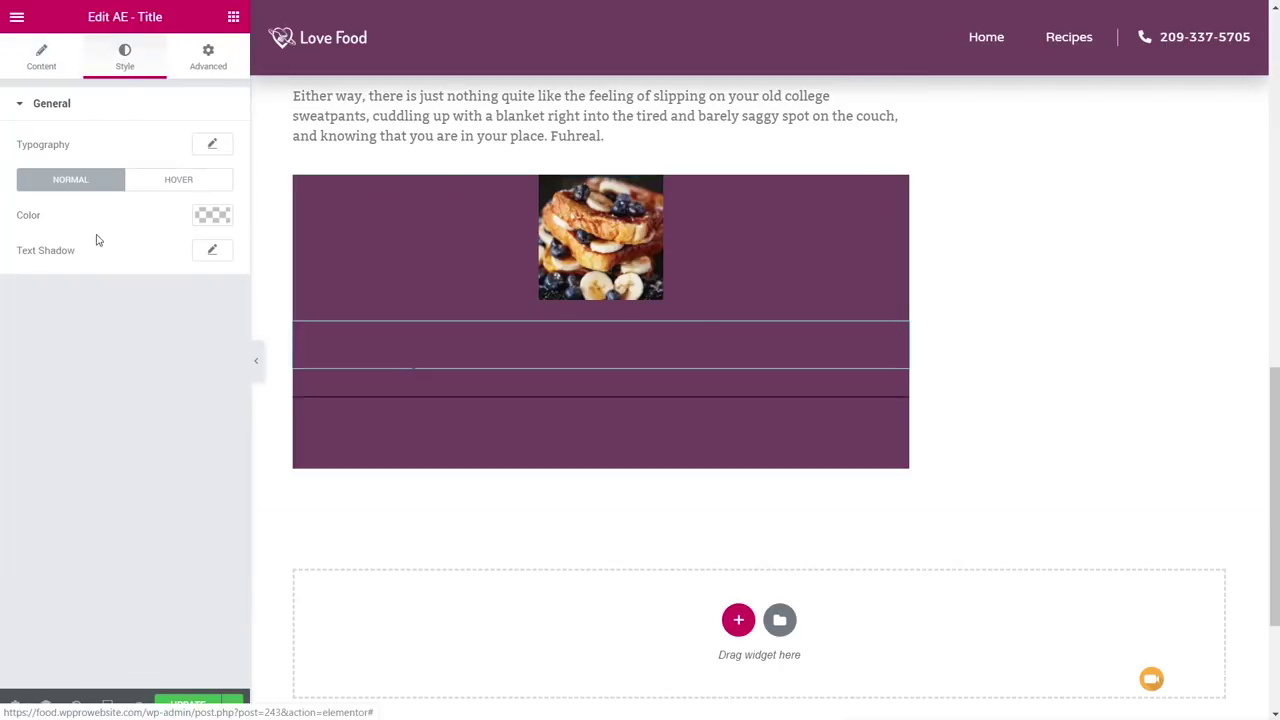
click(212, 216)
click(174, 413)
click(207, 219)
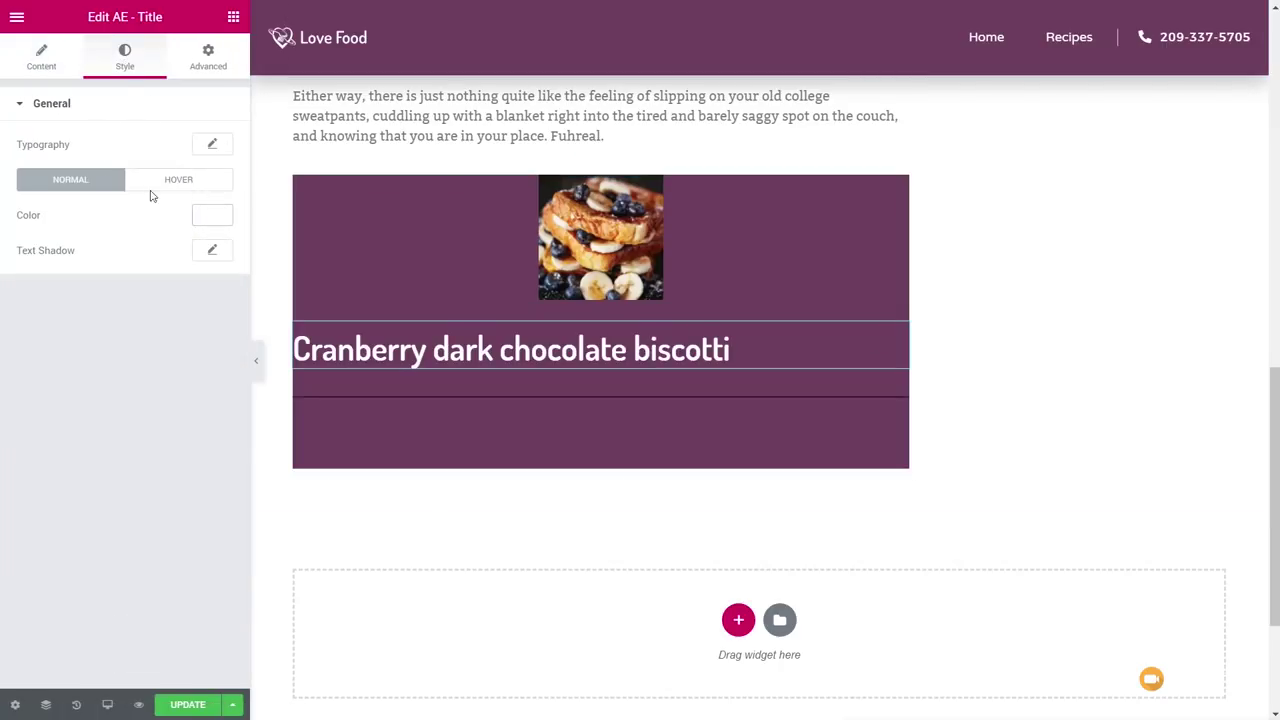
Set the recipe card title's typography to weight 400 and size 30 px, and center-align the title.
click(215, 145)
click(151, 284)
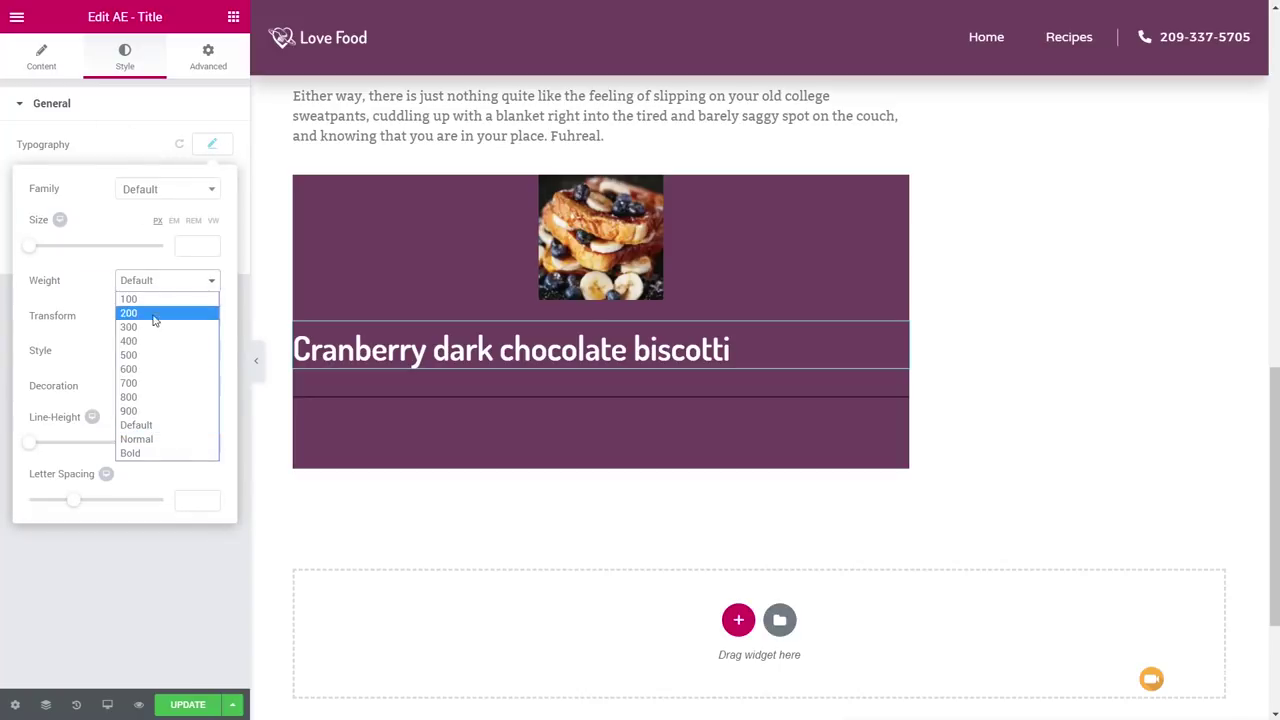
click(151, 341)
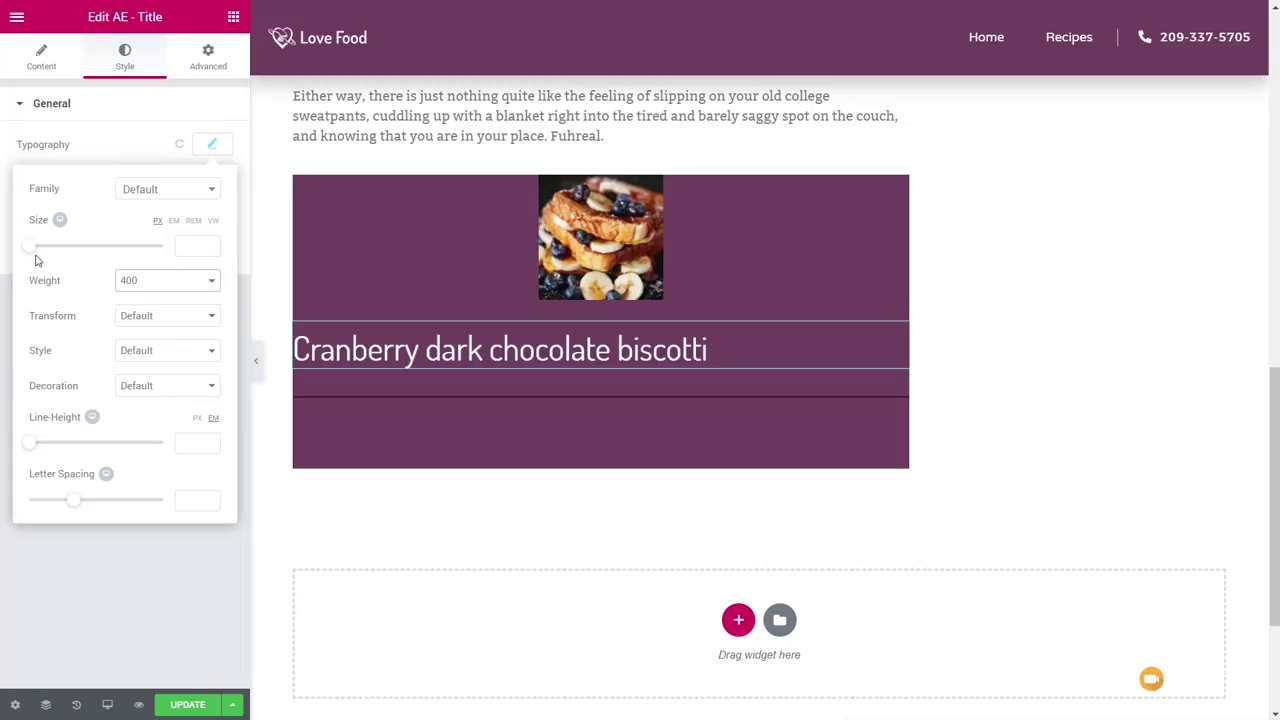
drag(31, 246, 51, 253)
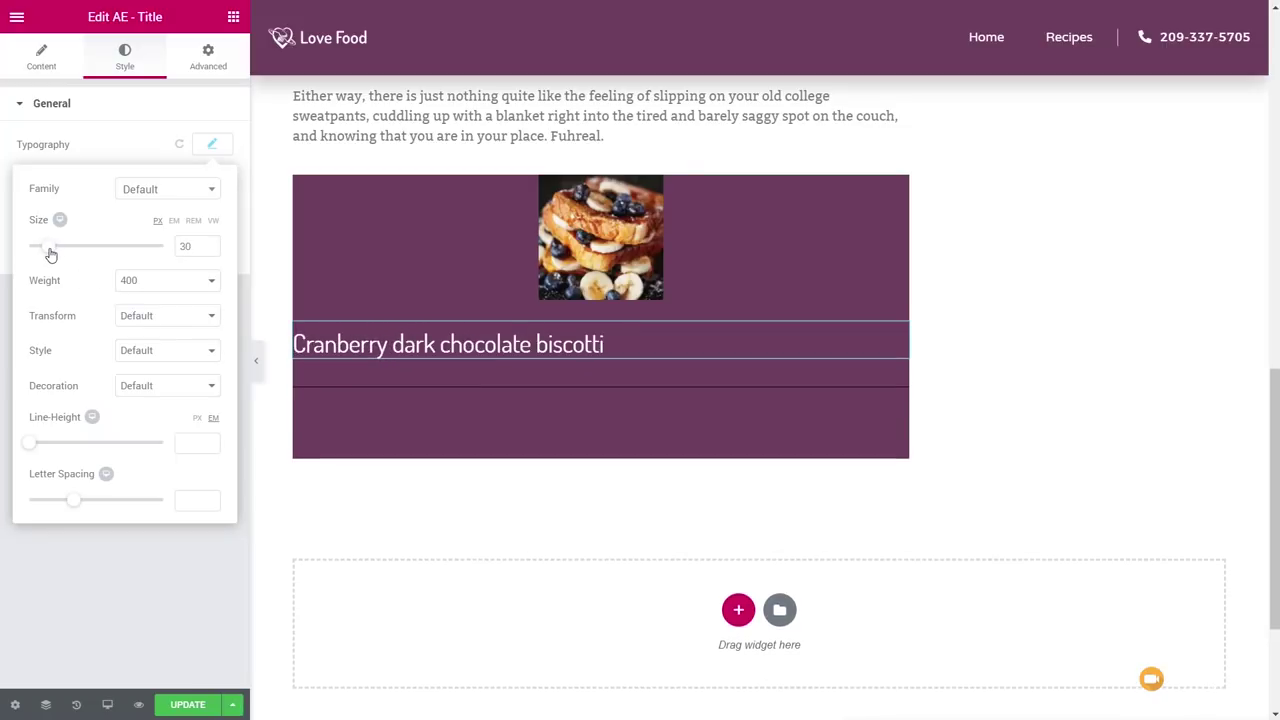
click(206, 148)
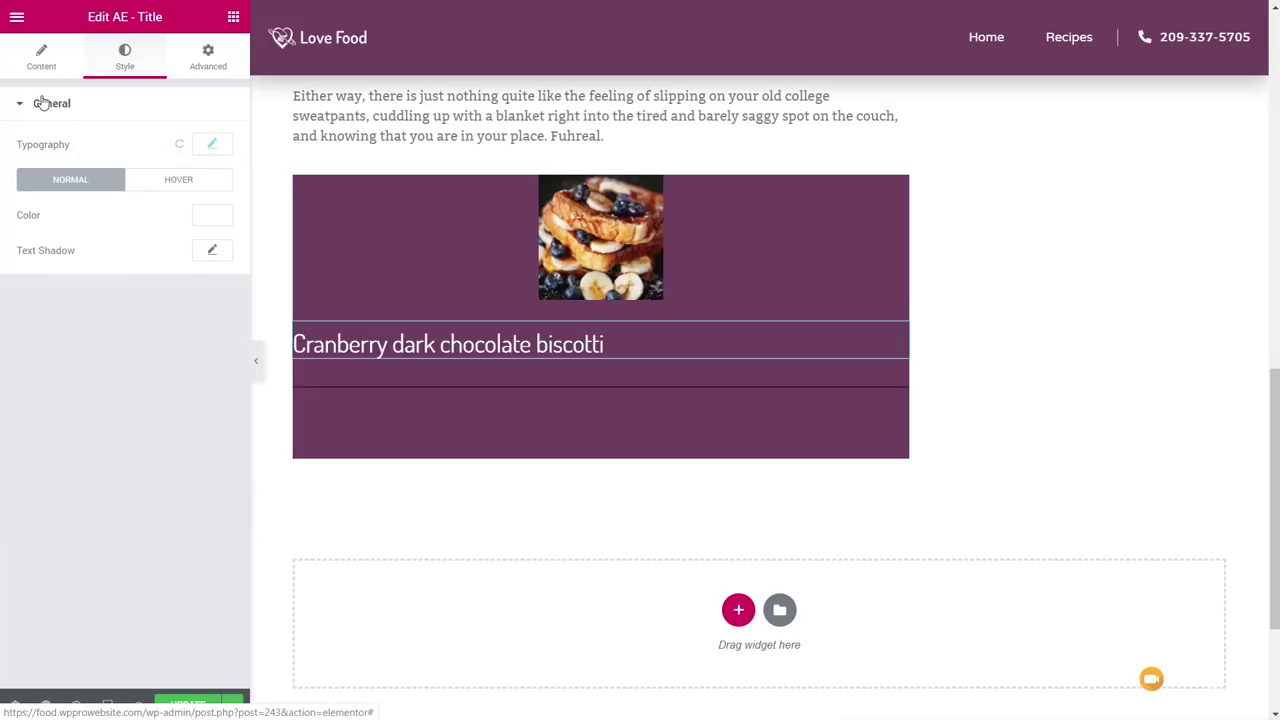
click(42, 62)
click(171, 313)
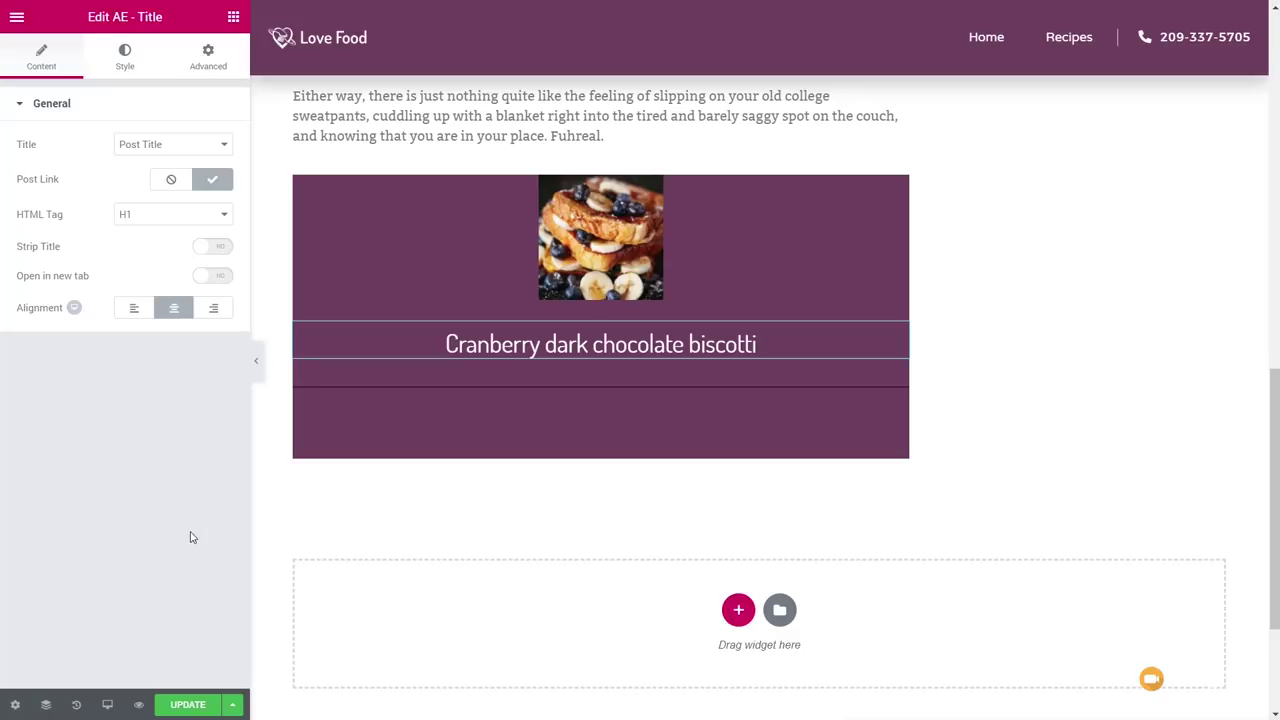
Set the recipe card post image's top margin to -95 px, with the other margins at 0.
click(898, 188)
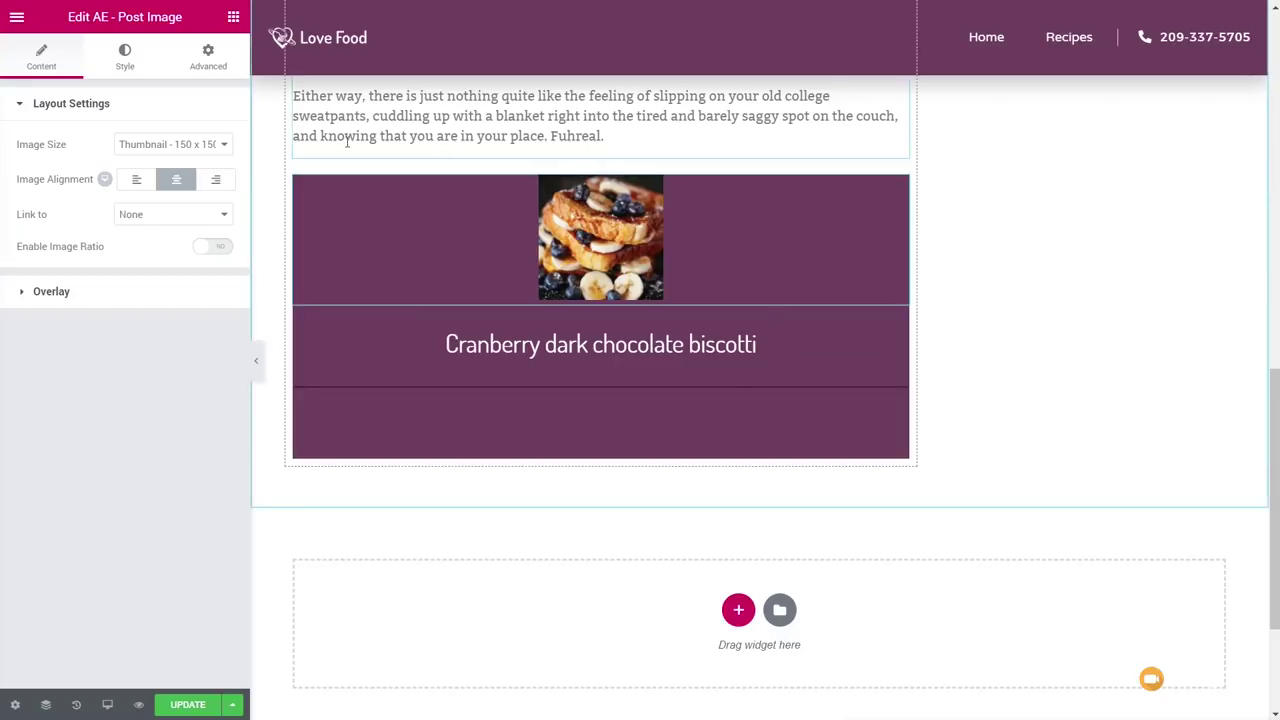
click(208, 62)
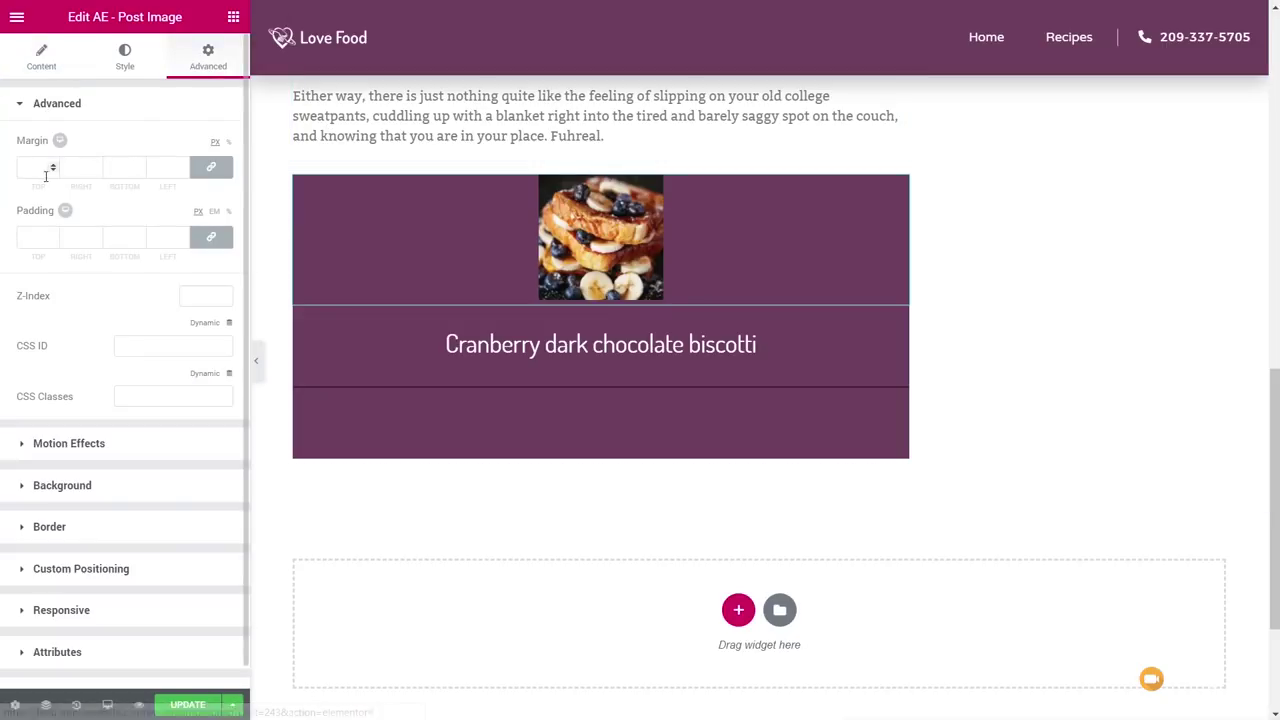
drag(40, 167, 3, 171)
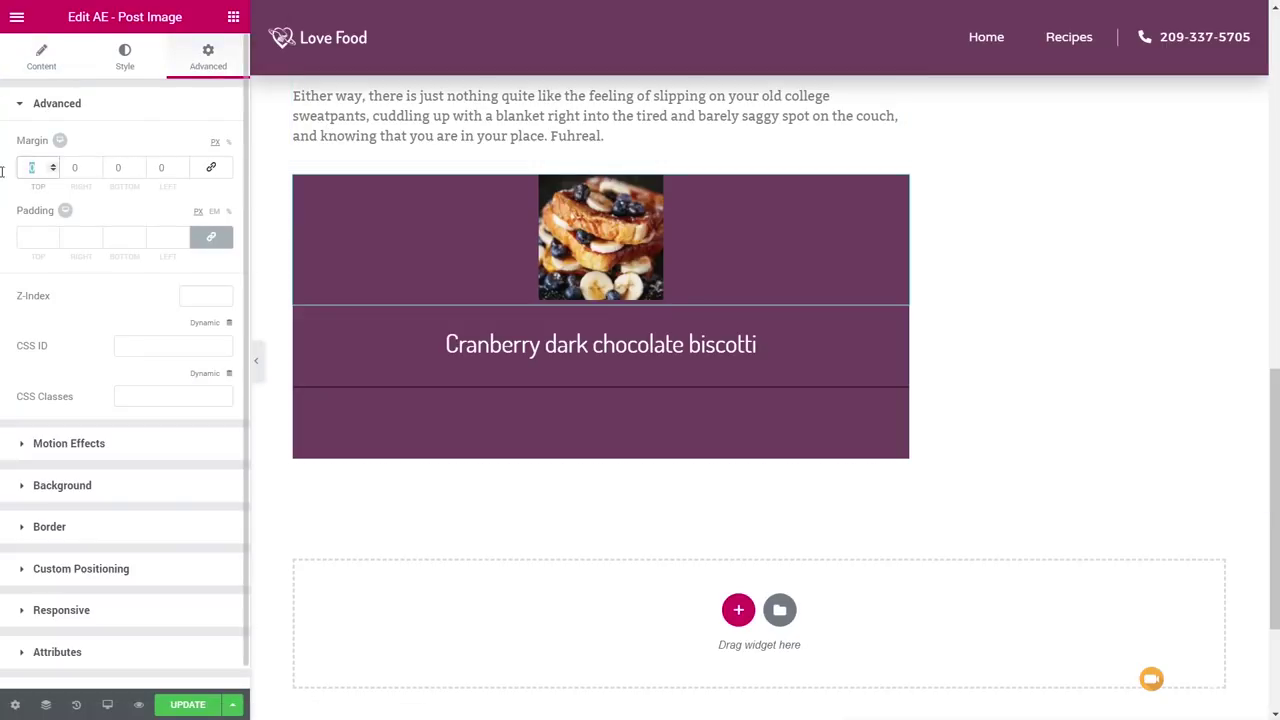
text(95)
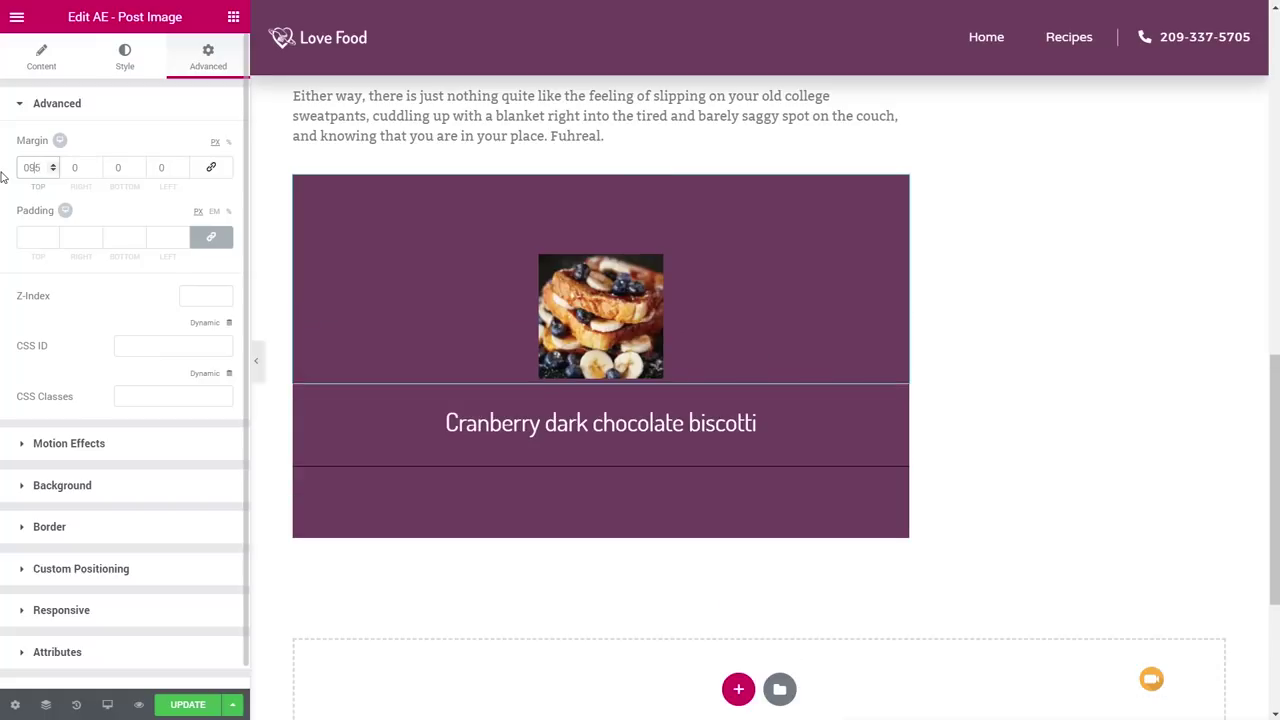
text(-)
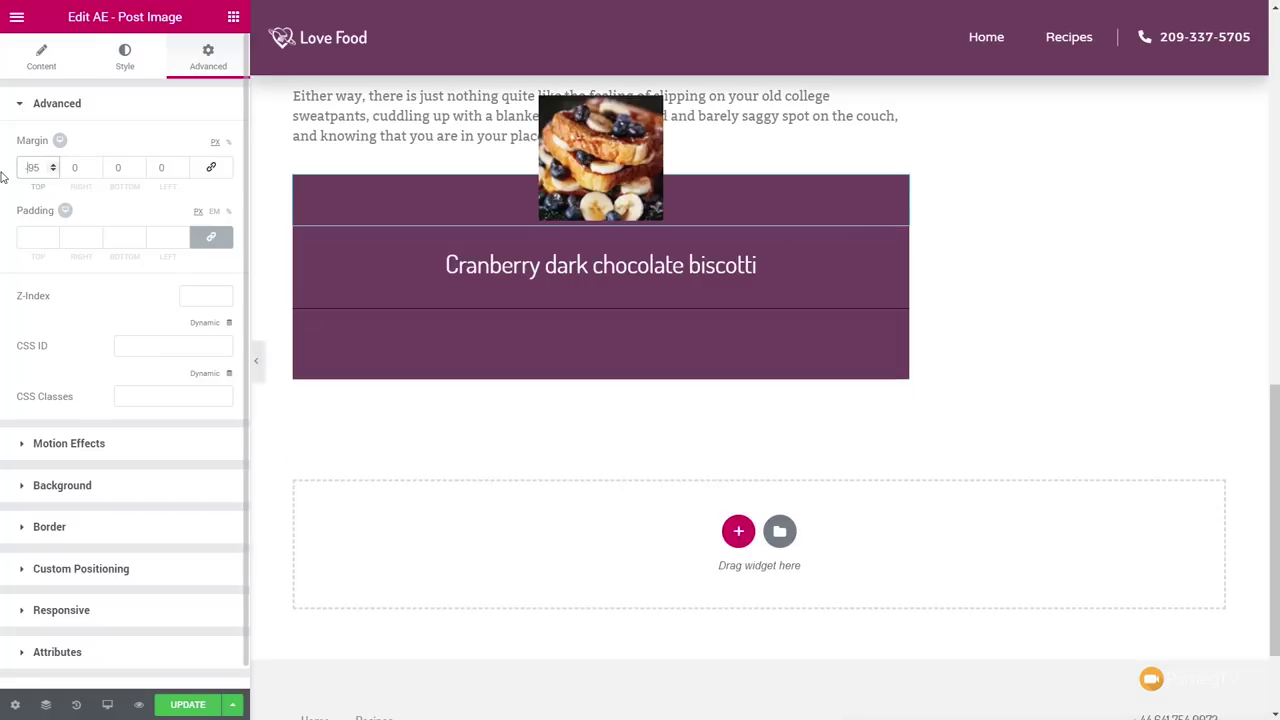
Give the recipe card's post image a solid white 5 px border with a 100 px border radius on all corners.
scroll(940, 318, up, 2)
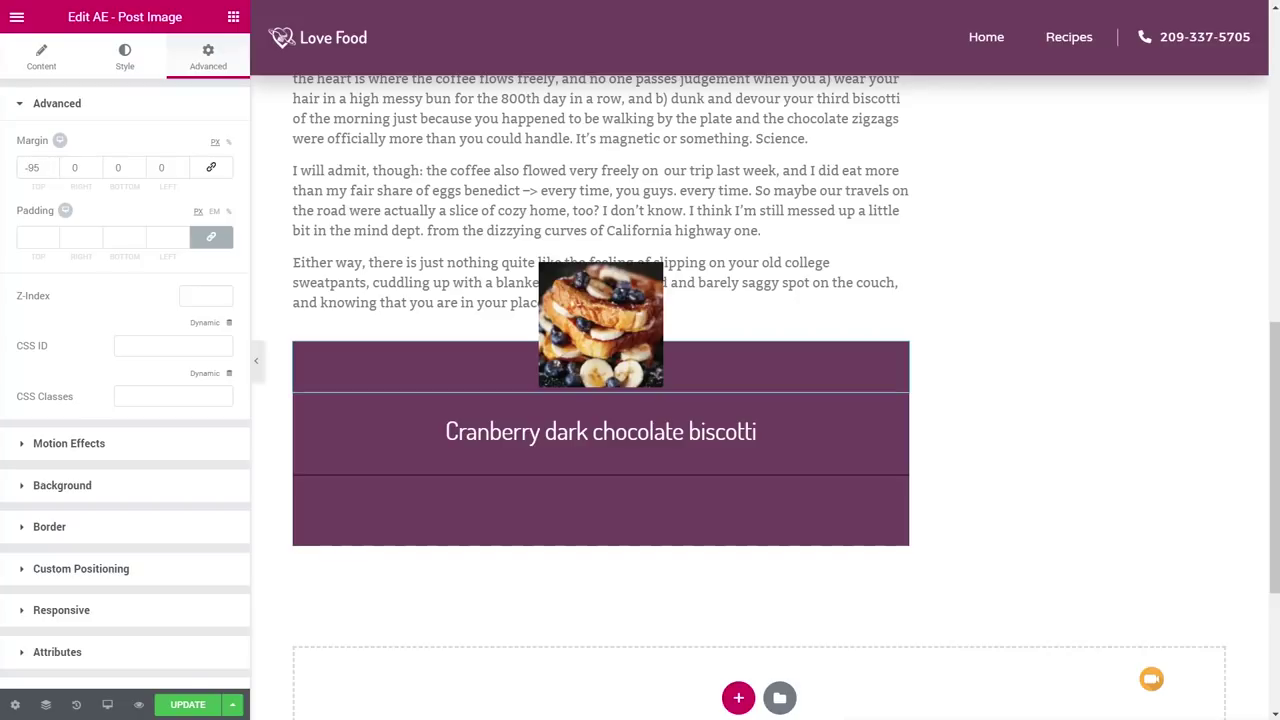
click(114, 66)
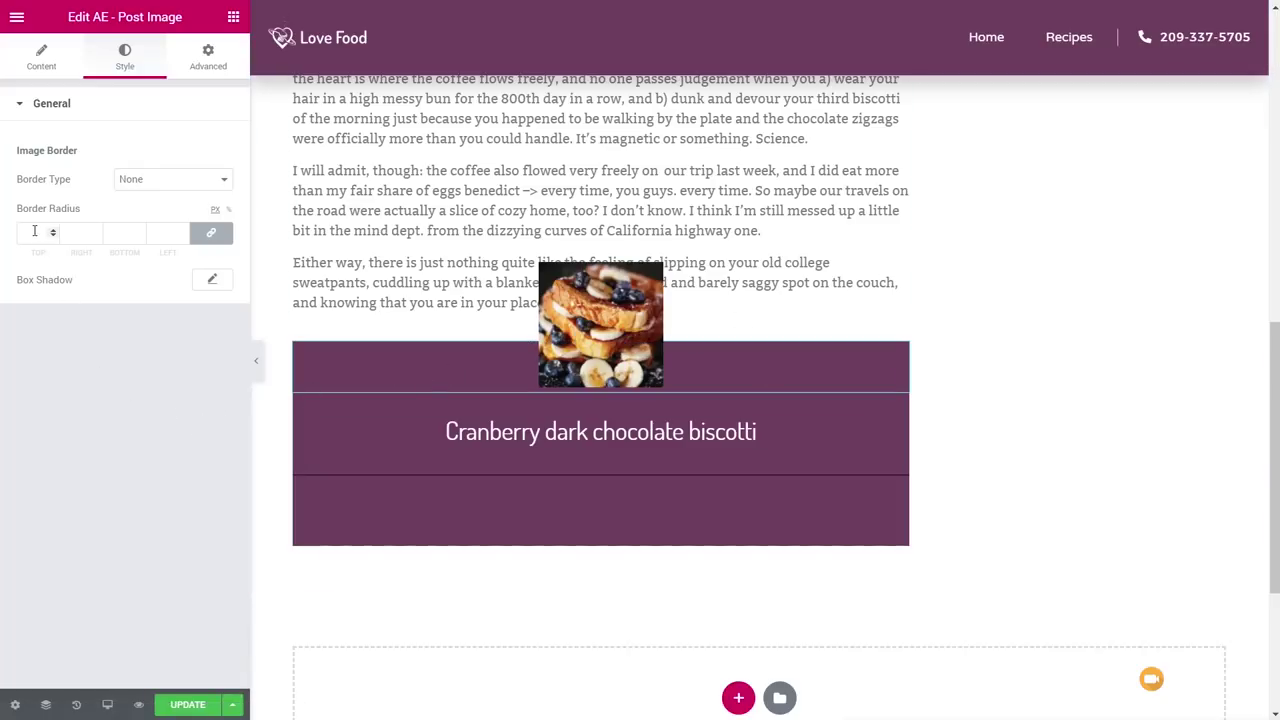
click(213, 184)
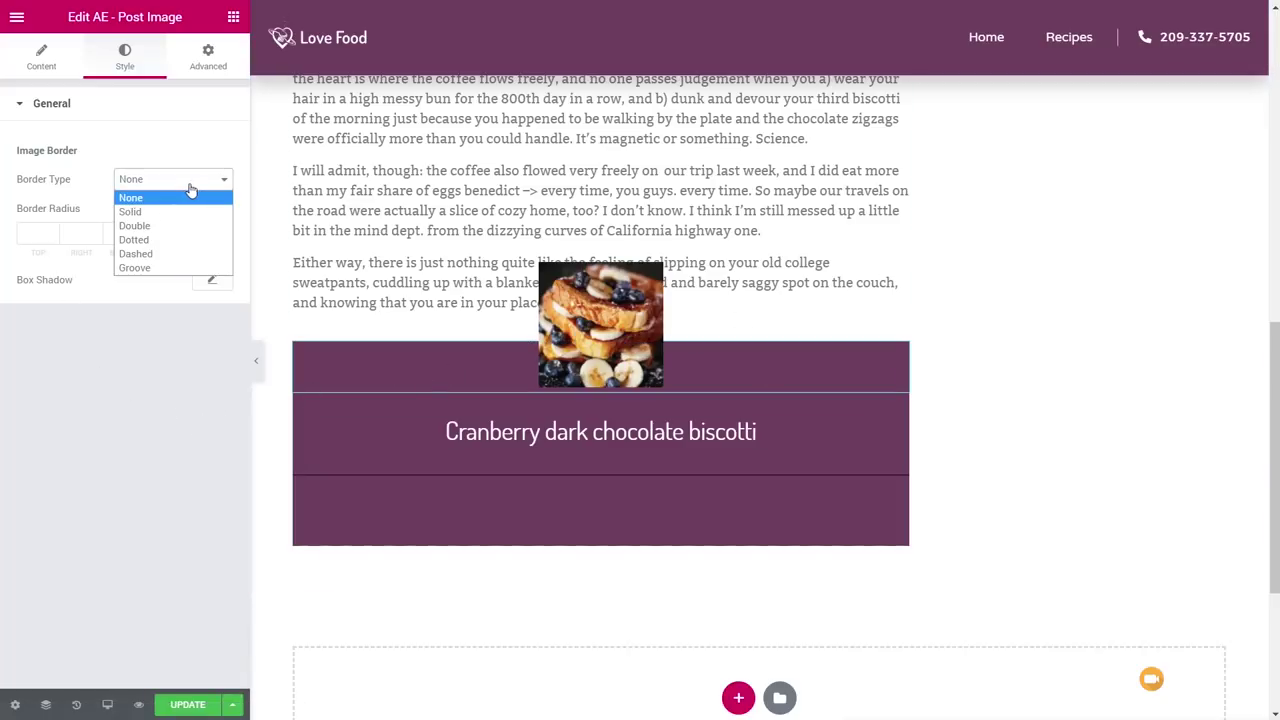
click(160, 210)
click(28, 237)
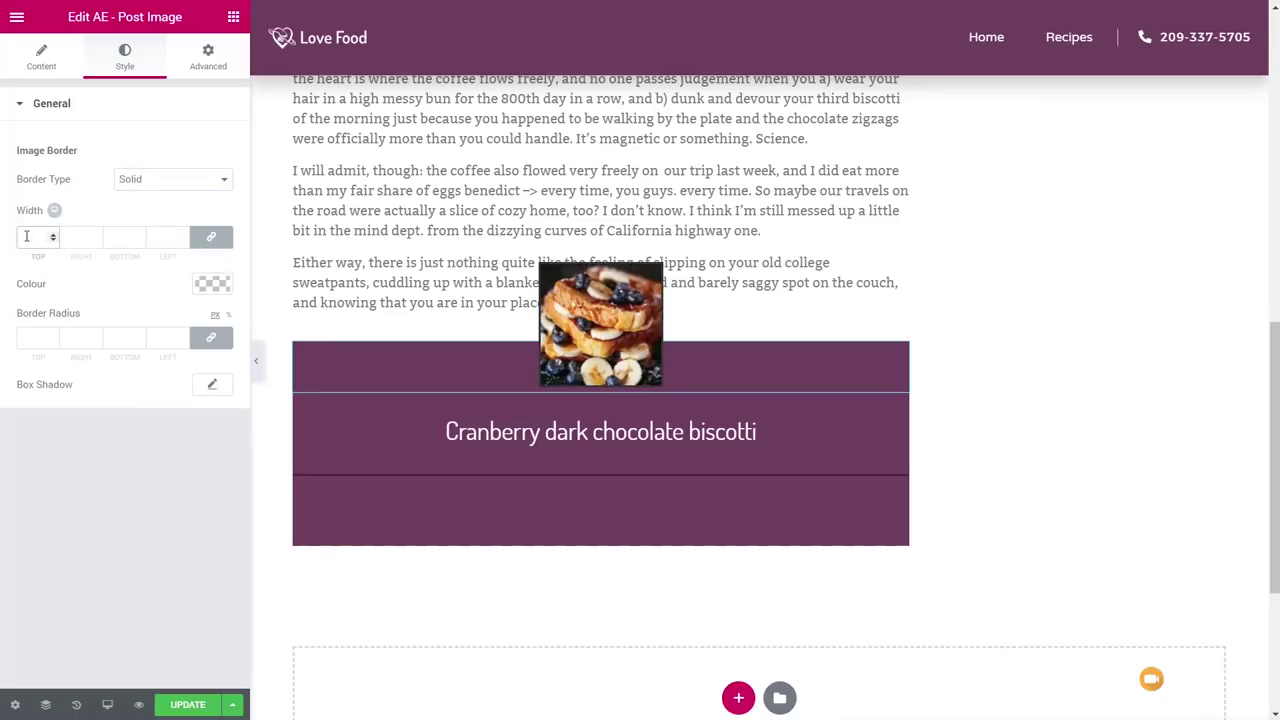
text(5)
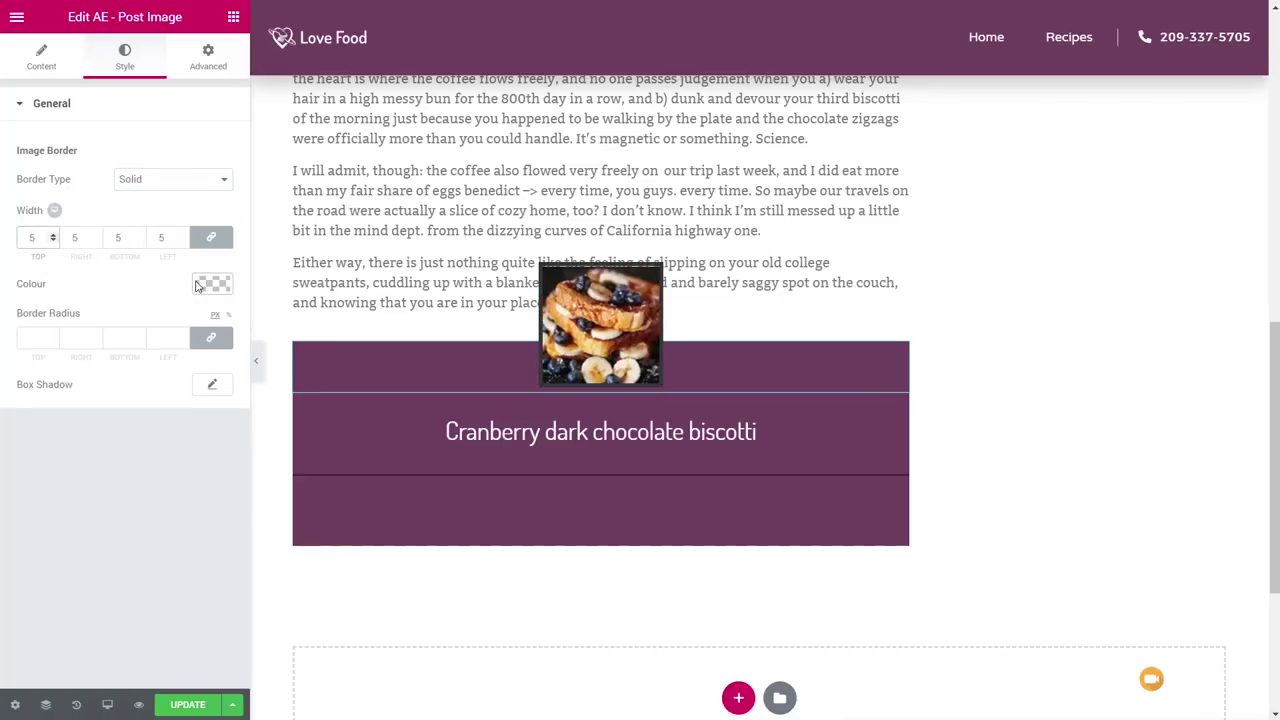
click(197, 286)
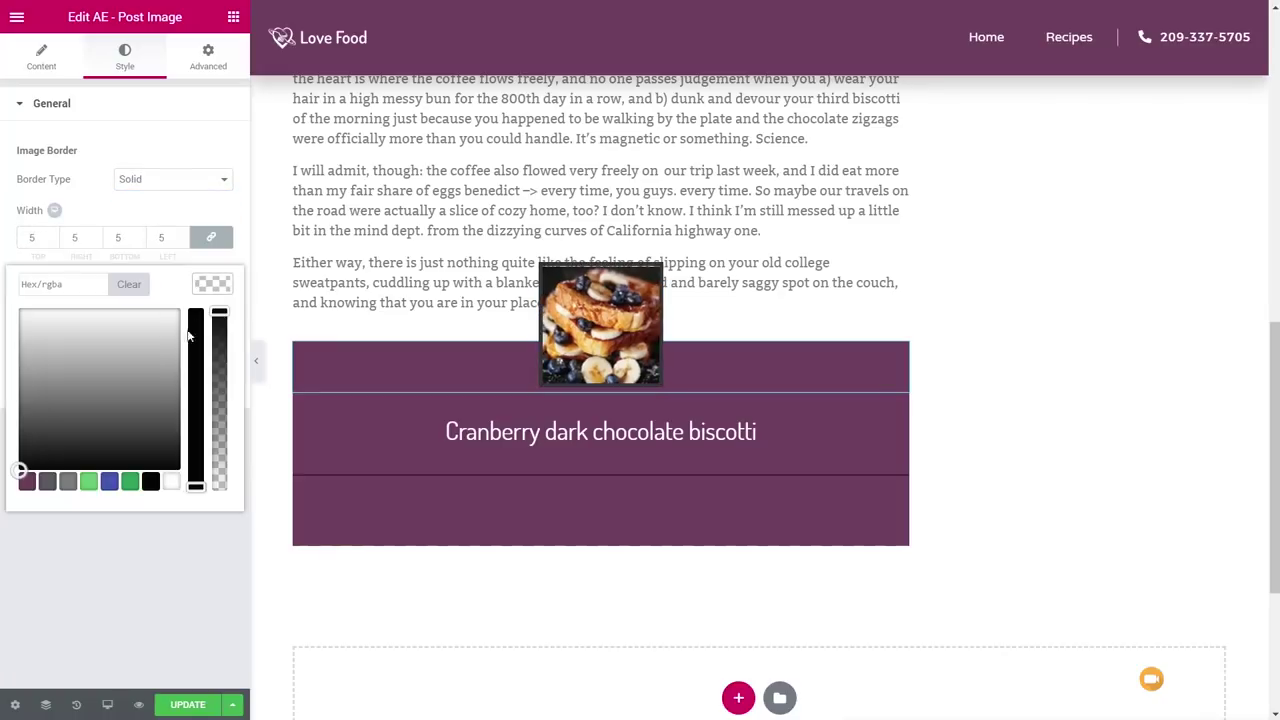
click(211, 286)
click(34, 338)
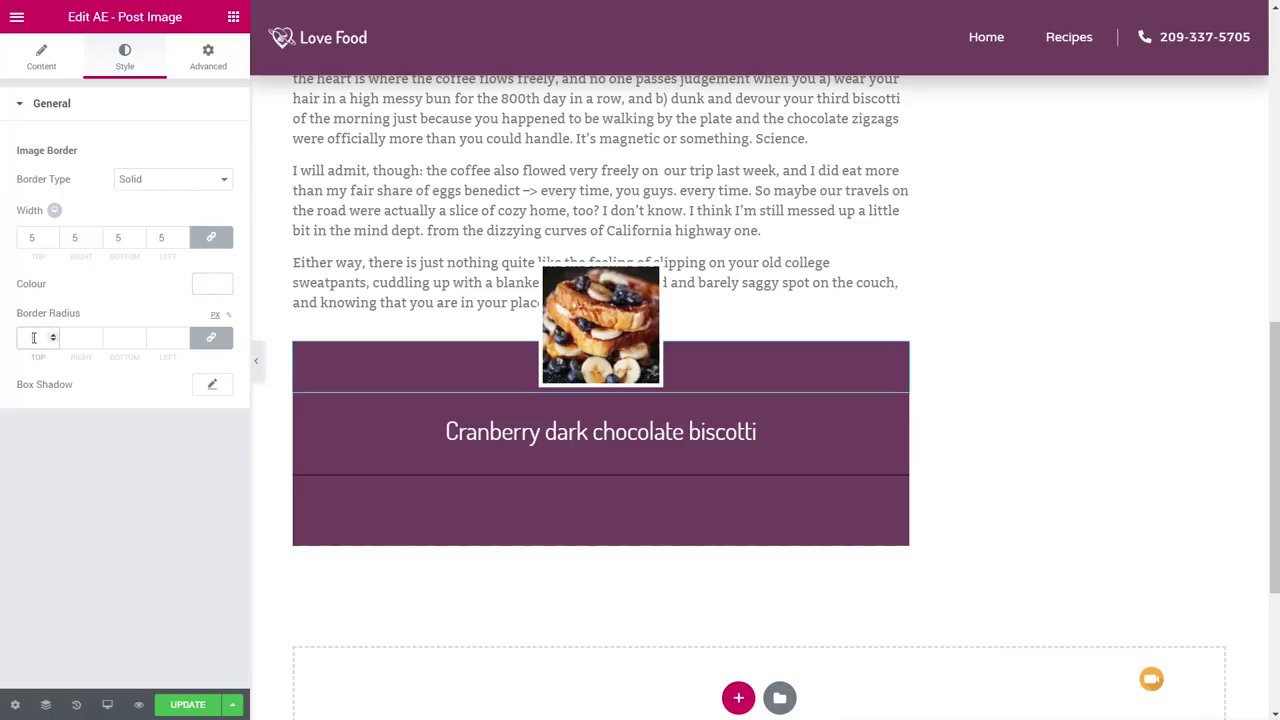
text(100)
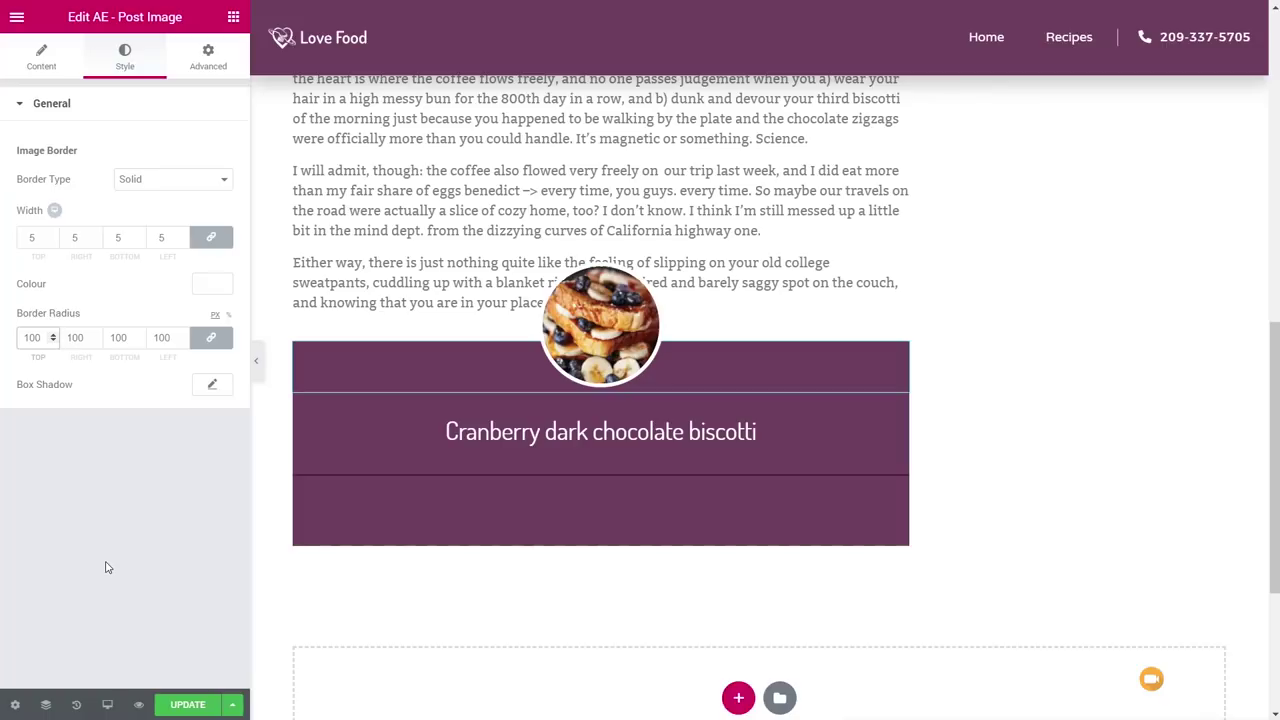
Set the bottom padding of the post content above the recipe card to 120 px, with the other sides at 0.
scroll(657, 234, up, 5)
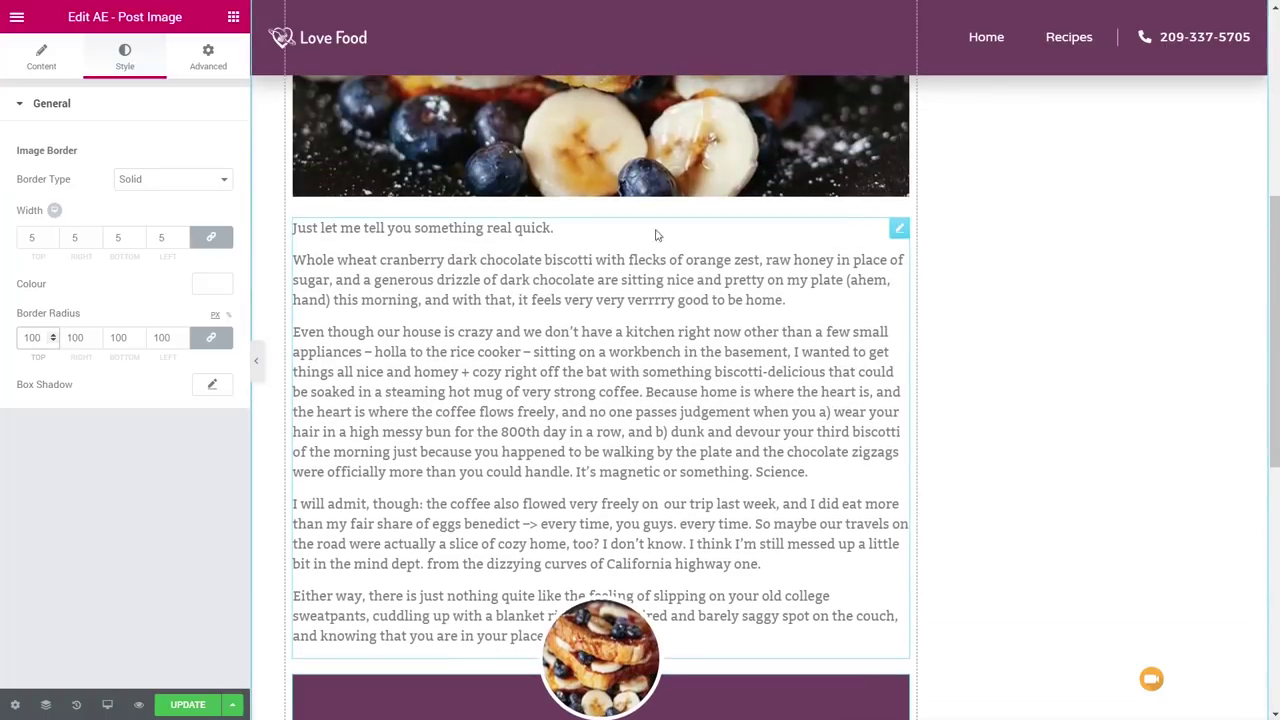
click(899, 231)
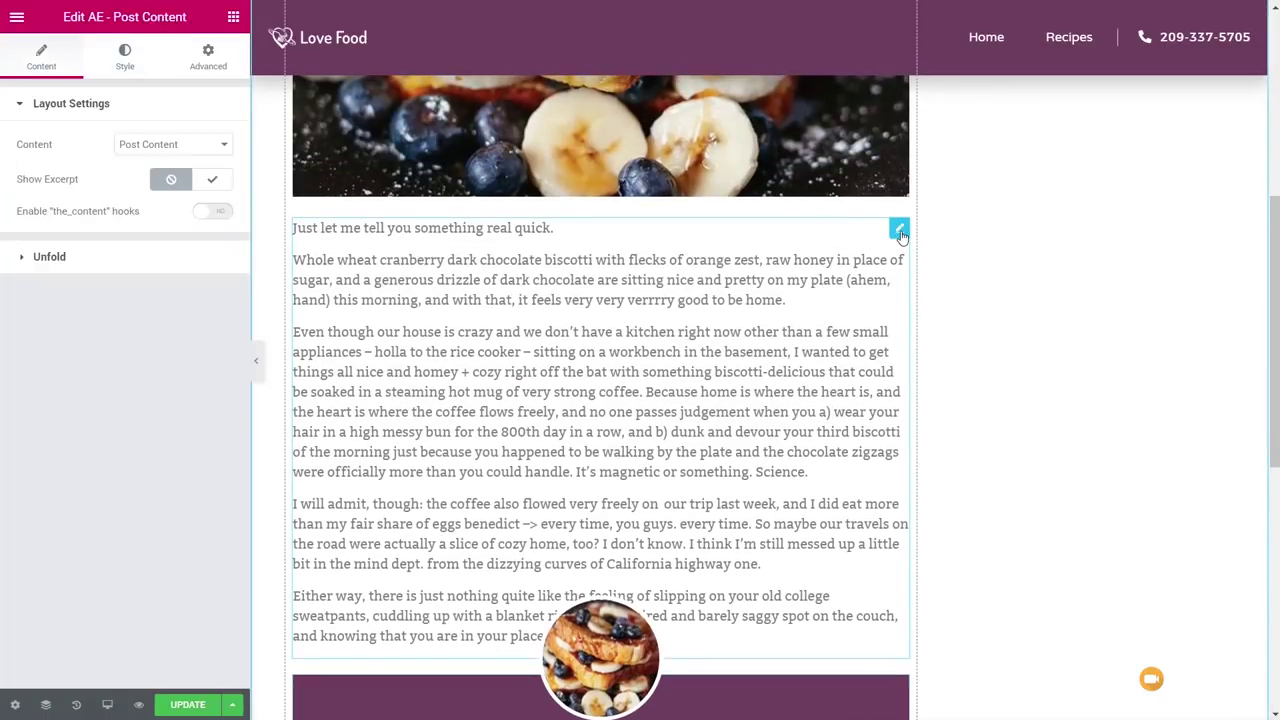
click(208, 62)
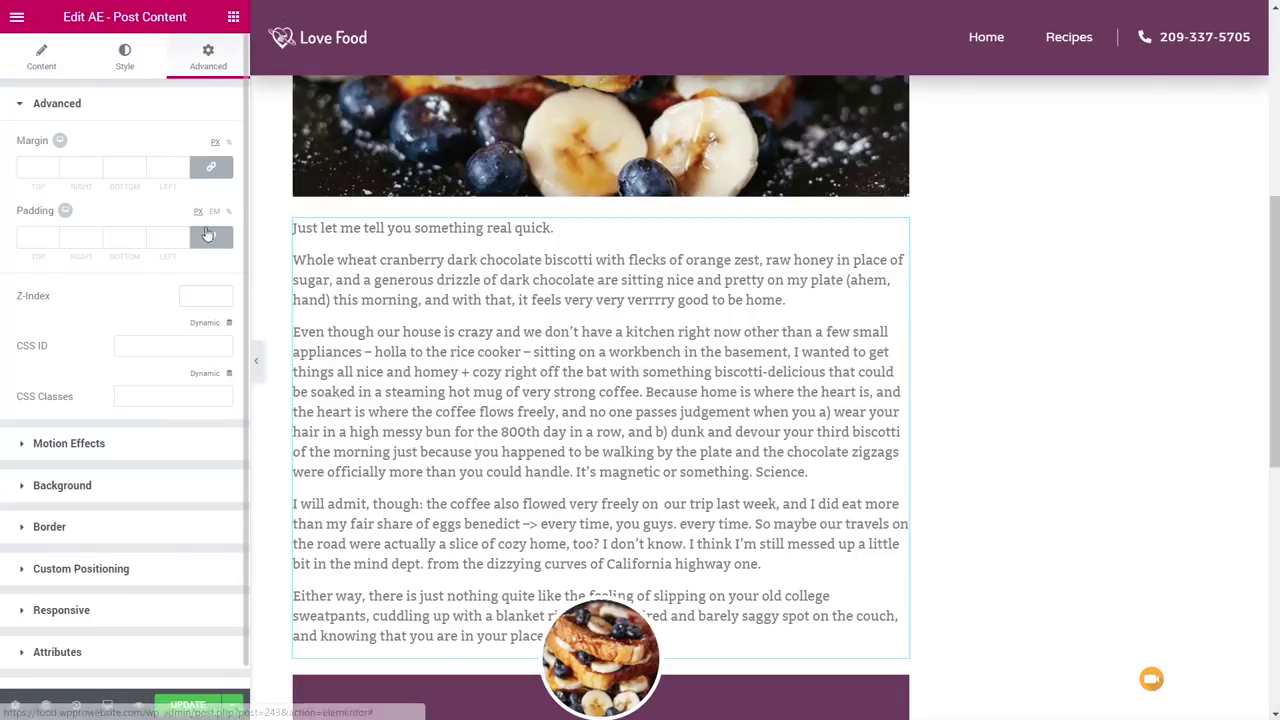
click(118, 238)
text(100)
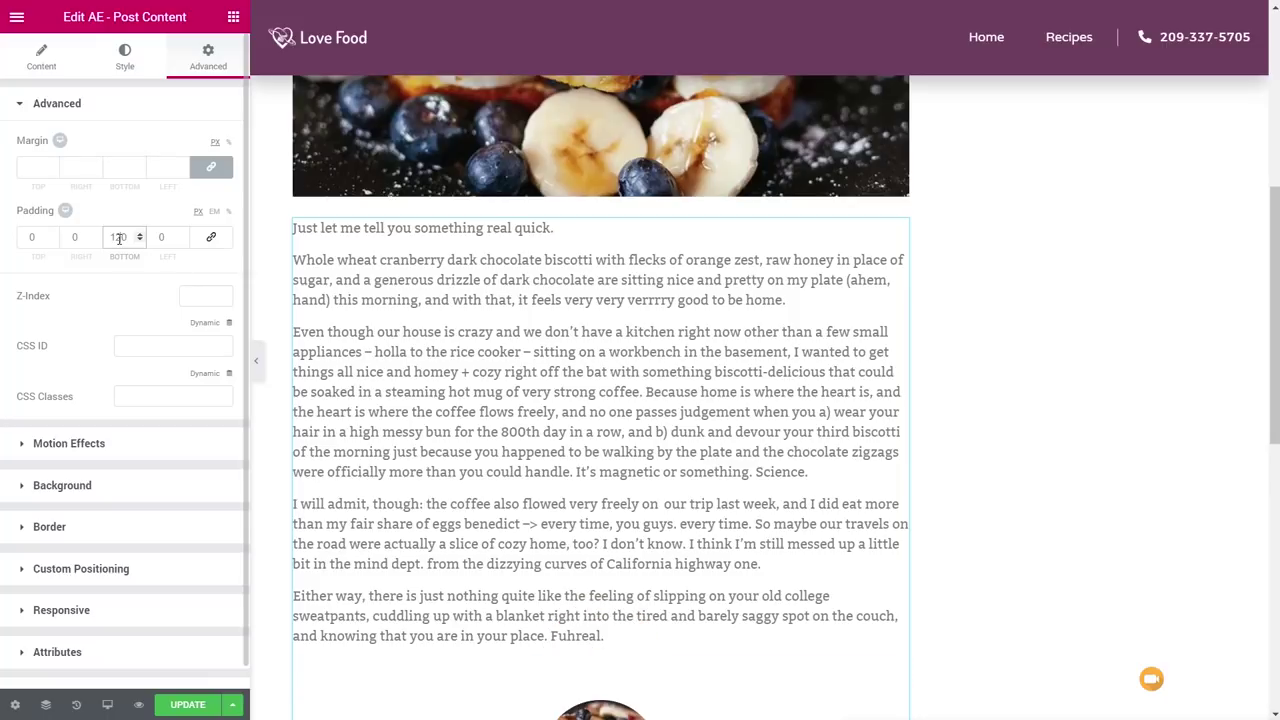
Set the width of the divider below the recipe card title to 60% and center it.
scroll(737, 394, down, 3)
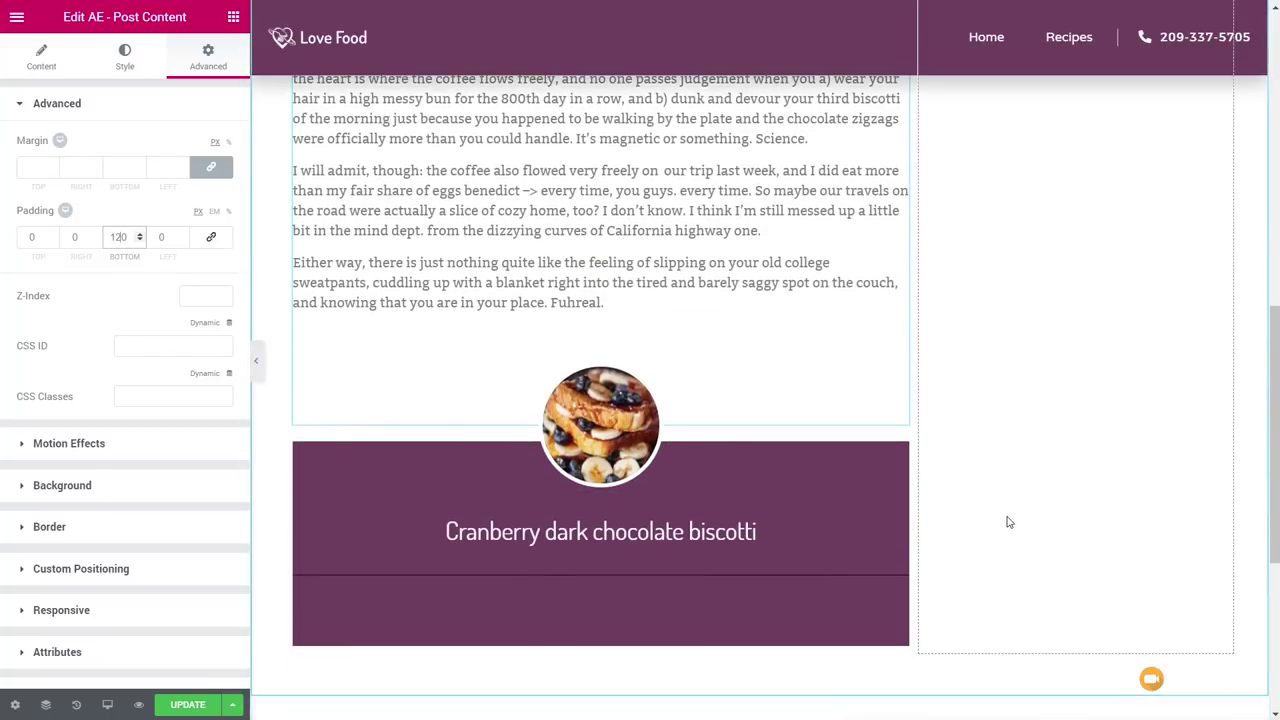
click(886, 568)
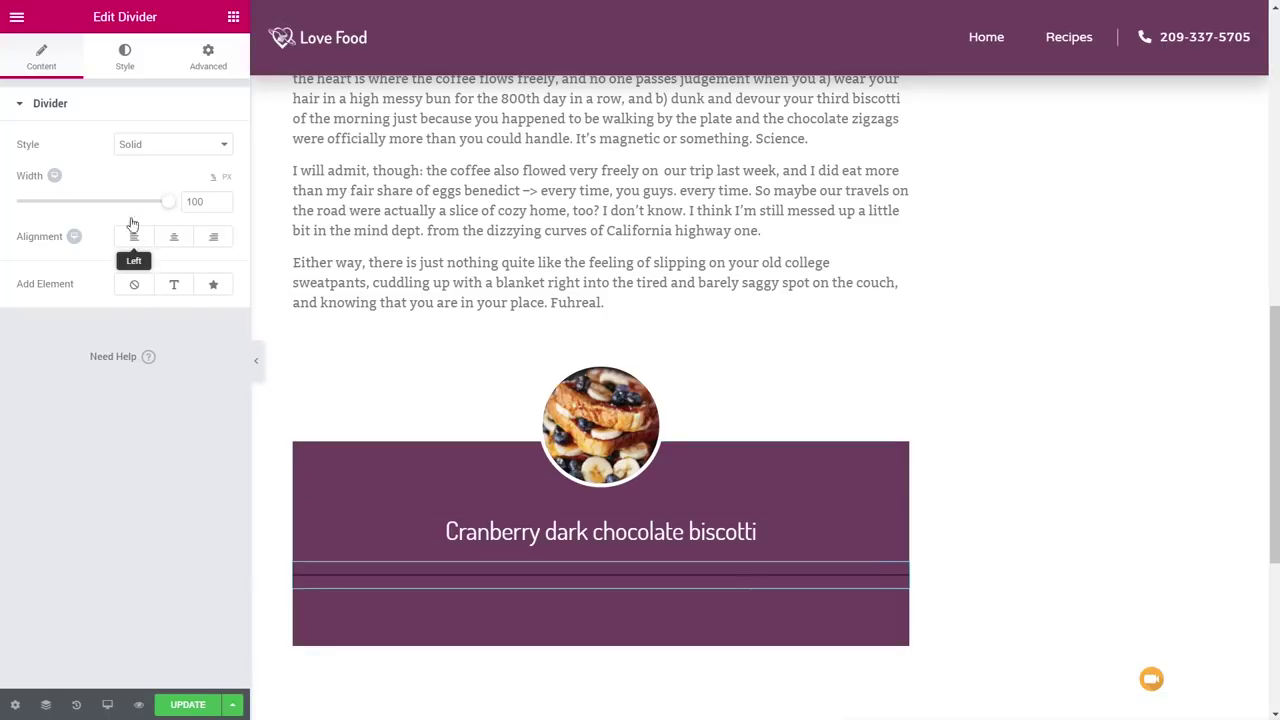
drag(166, 203, 107, 204)
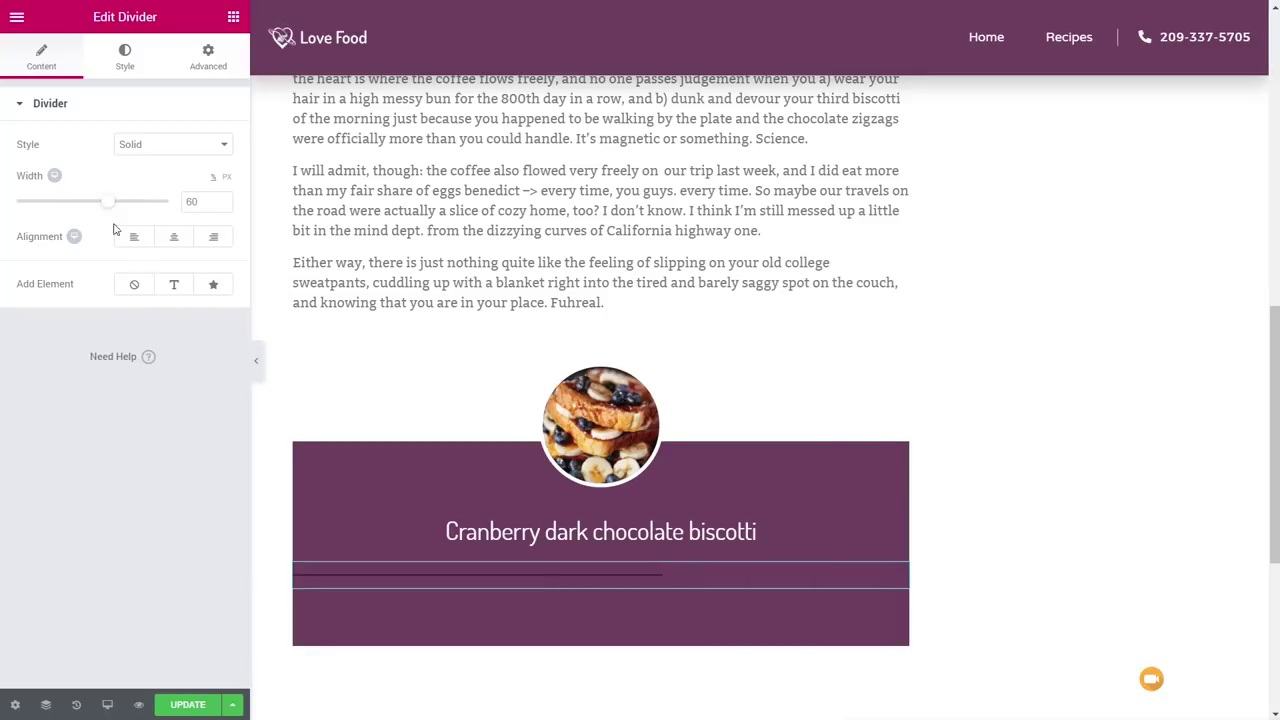
click(173, 240)
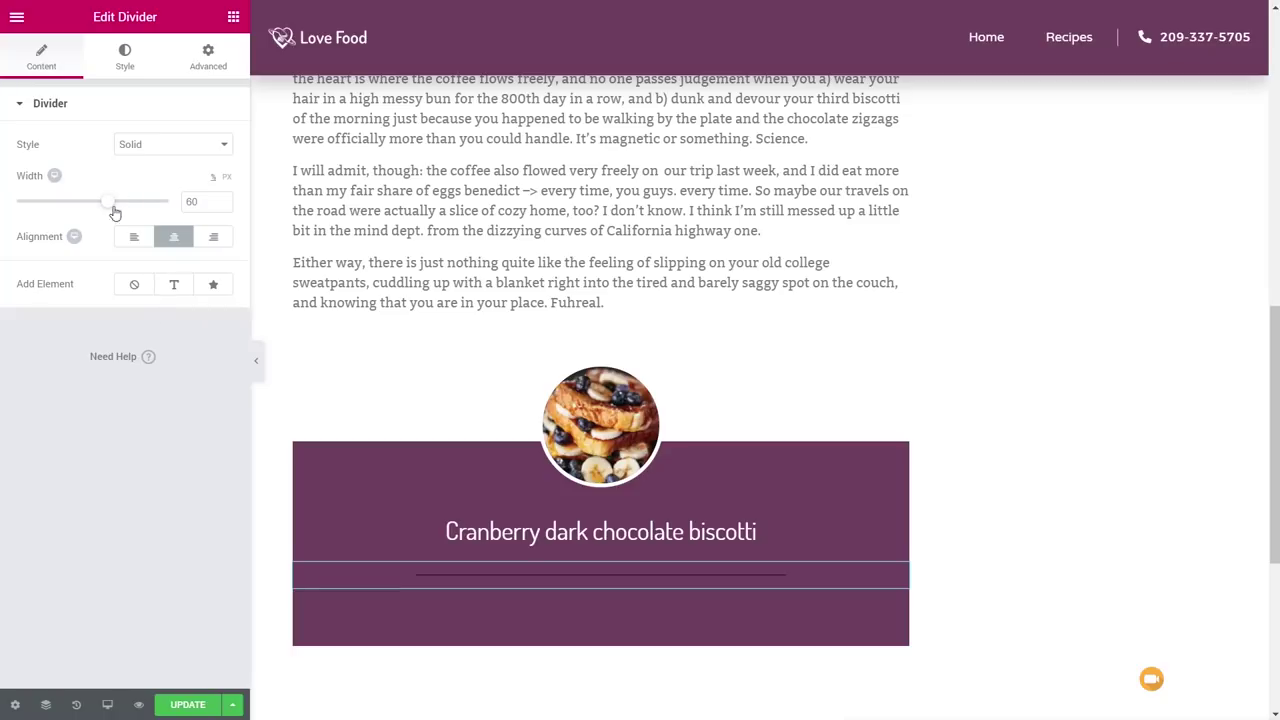
Make the divider below the recipe card title semi-transparent white, with a weight of 2 and a gap of 4.
click(124, 56)
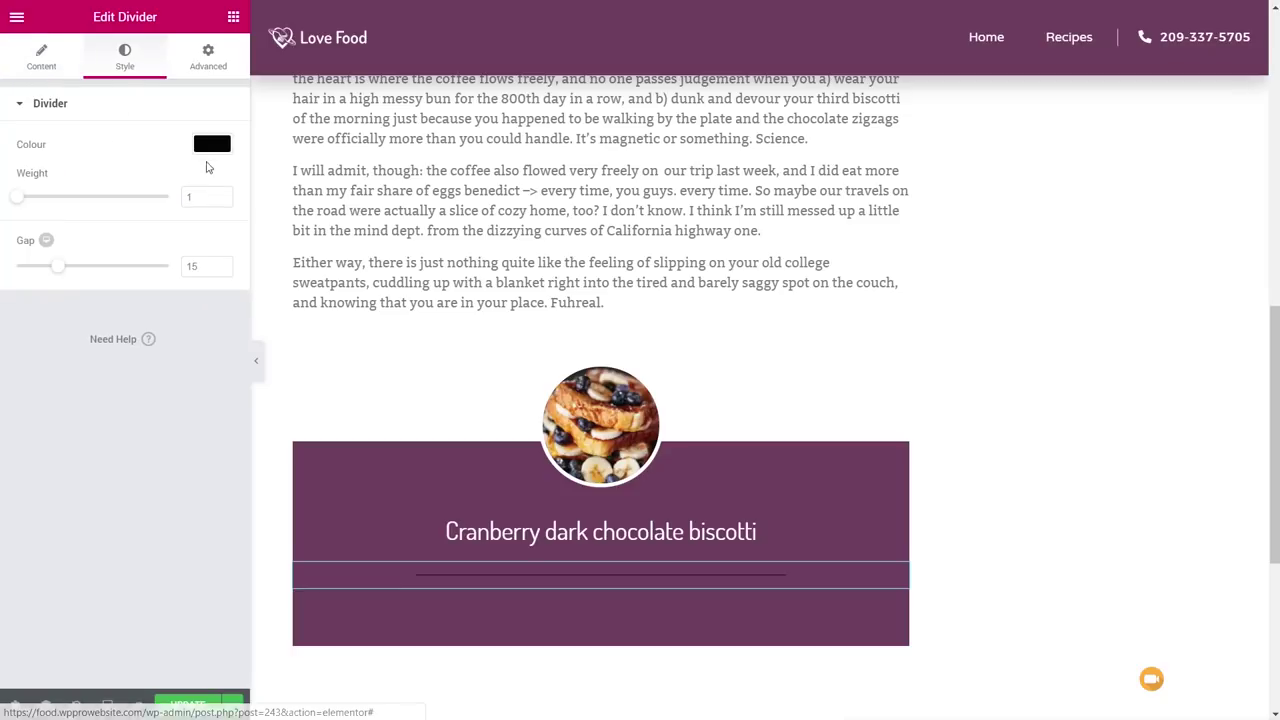
click(211, 144)
click(171, 342)
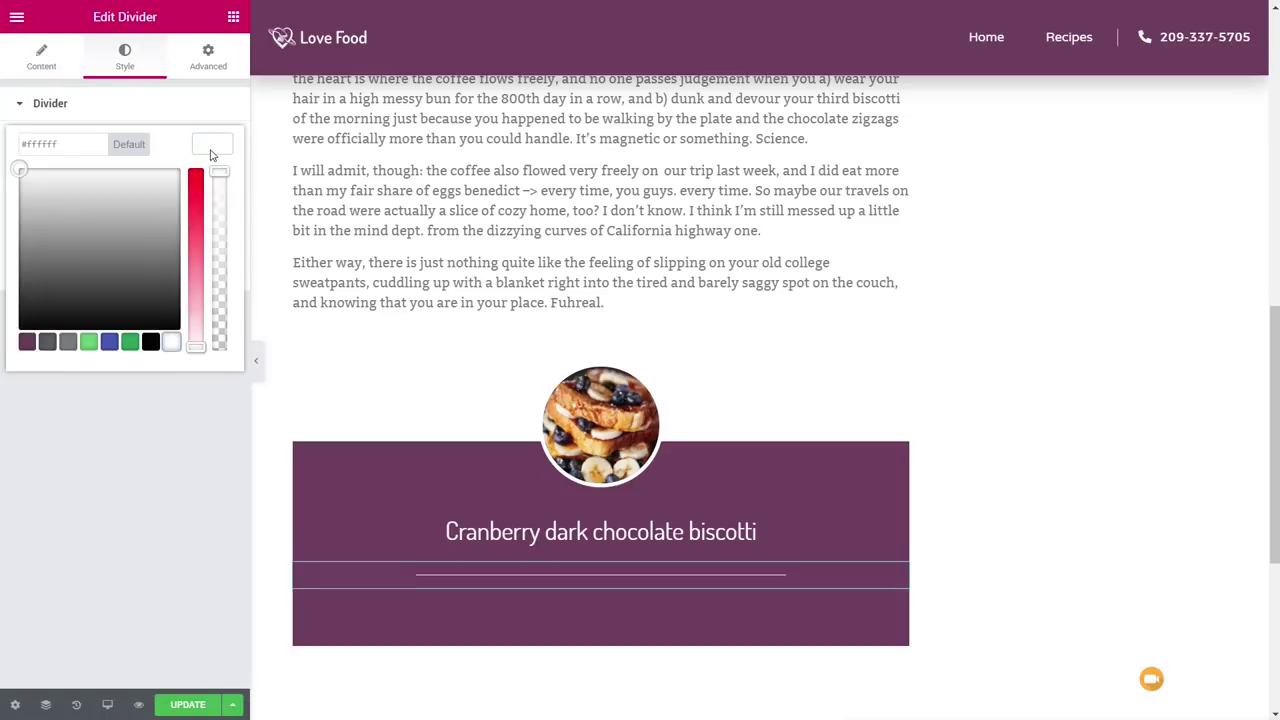
drag(221, 173, 219, 237)
click(160, 360)
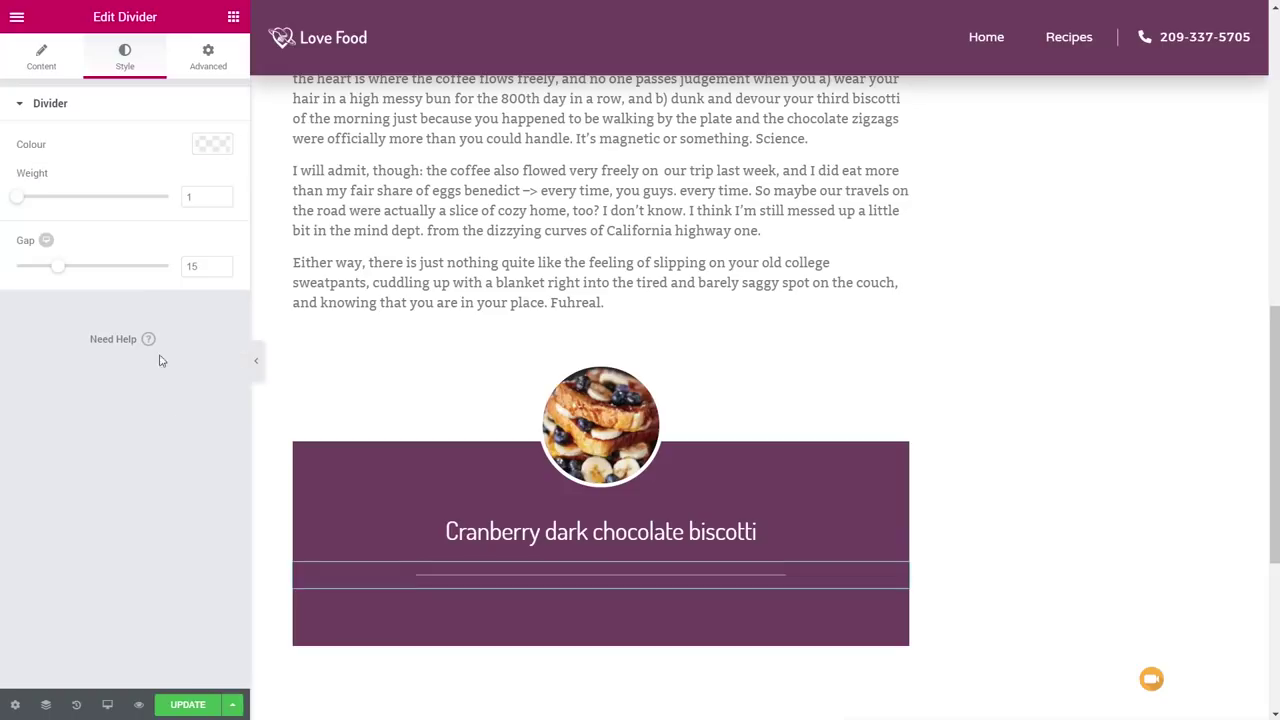
drag(14, 200, 34, 200)
drag(60, 272, 27, 272)
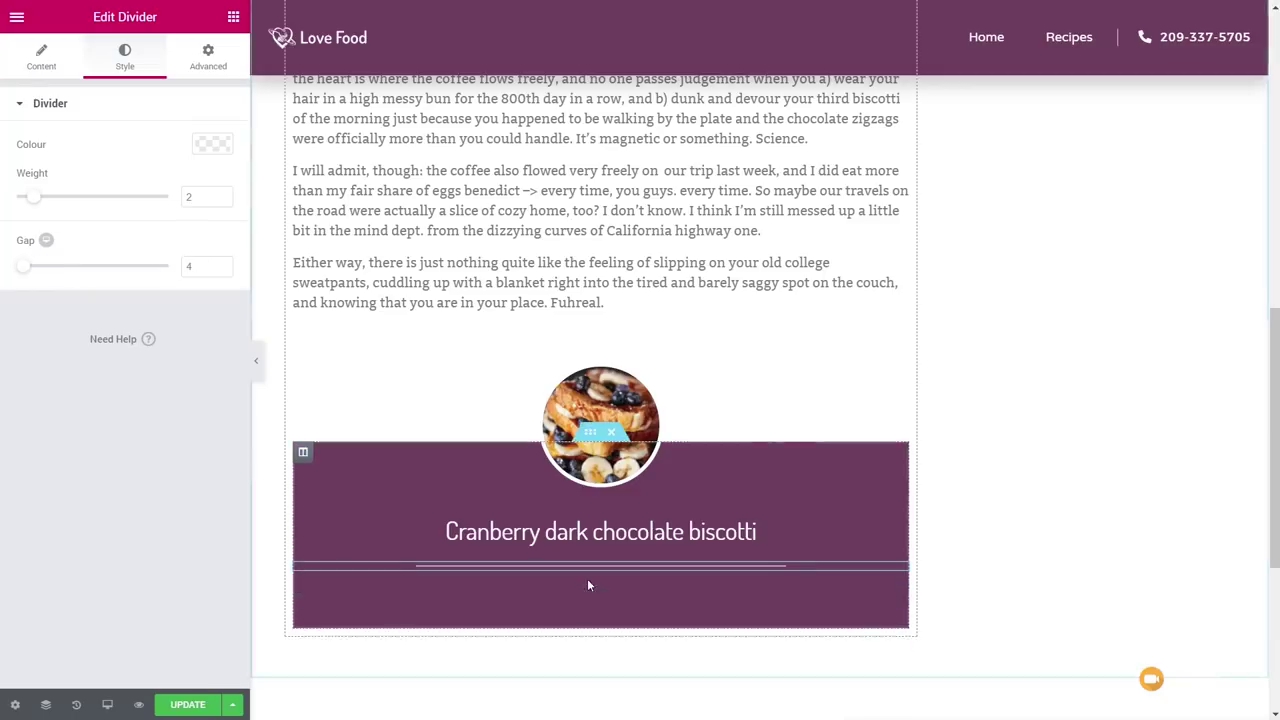
Set the text colour of the Preparation Time heading in the recipe card to white.
click(899, 601)
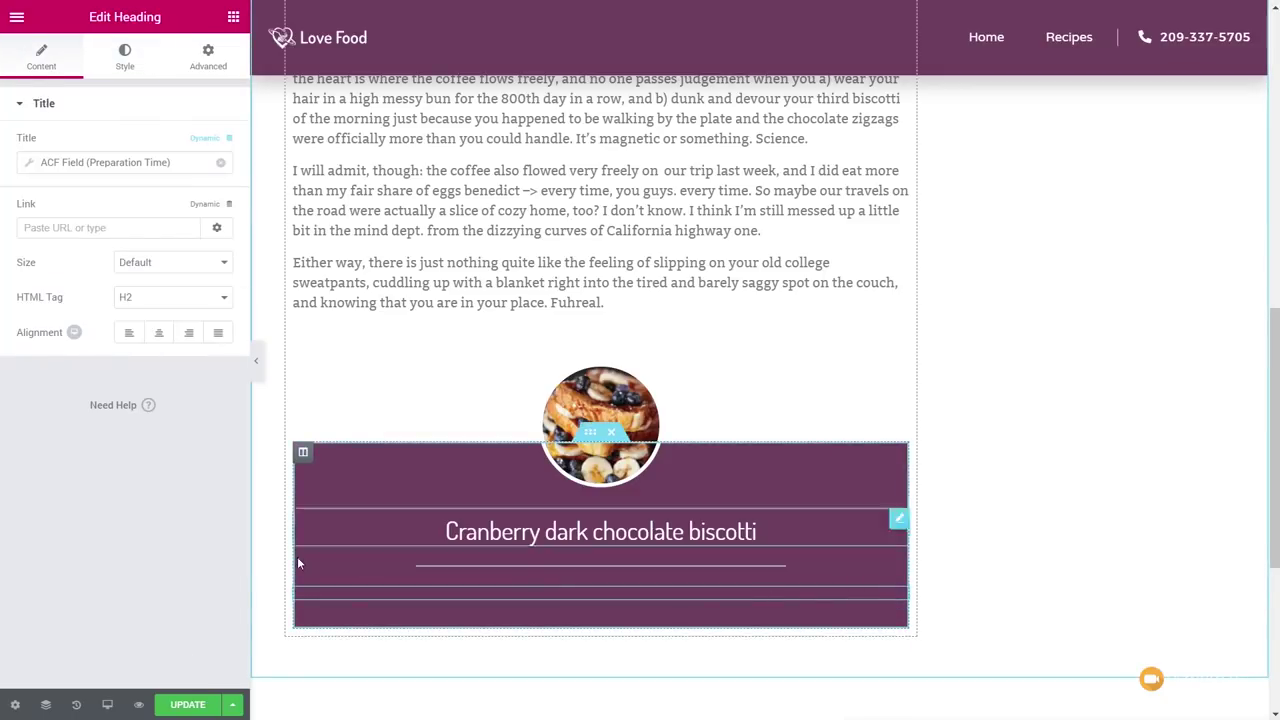
click(124, 60)
click(212, 144)
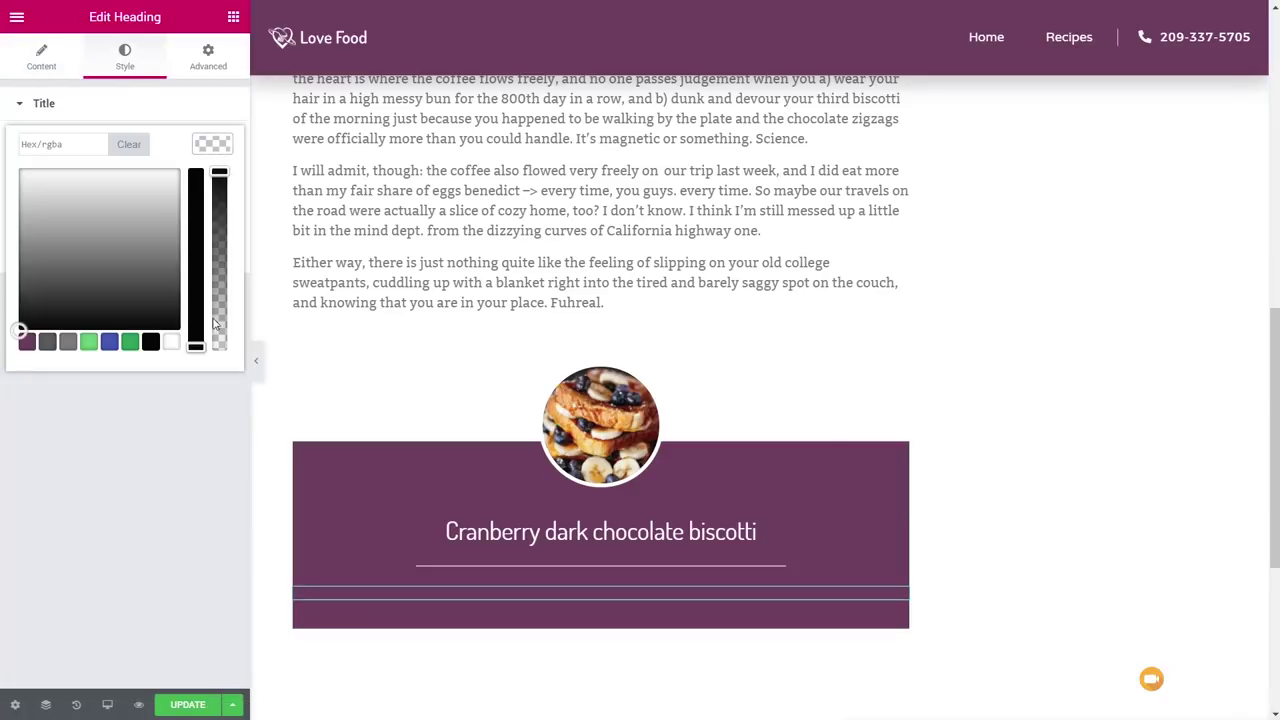
click(171, 344)
click(213, 147)
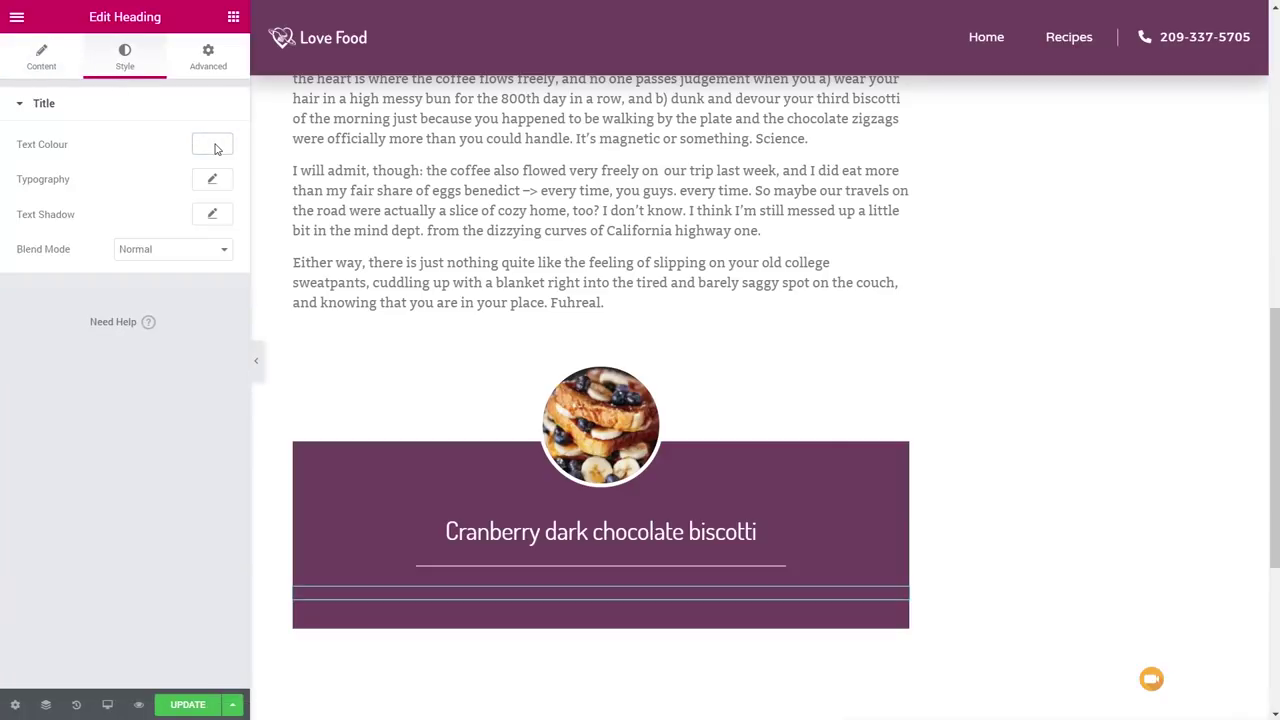
Center the Cooking Time heading in the recipe card and set its HTML tag to p.
click(899, 625)
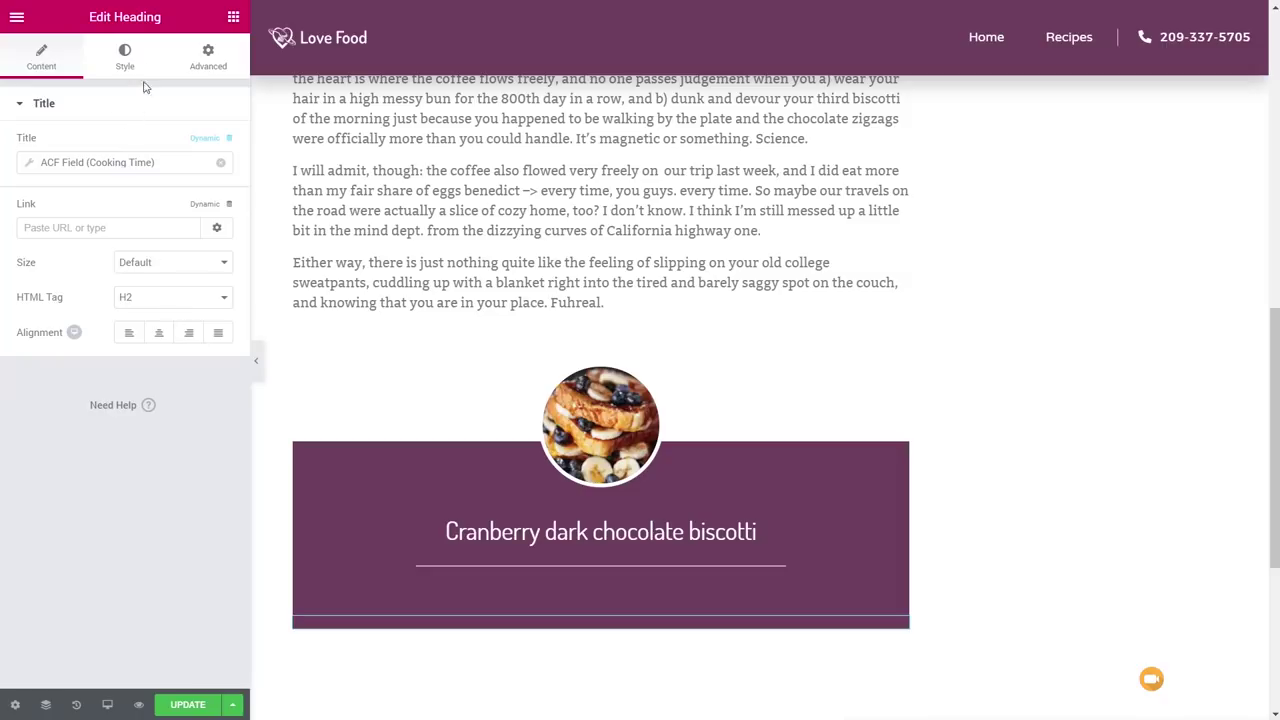
click(158, 332)
click(171, 297)
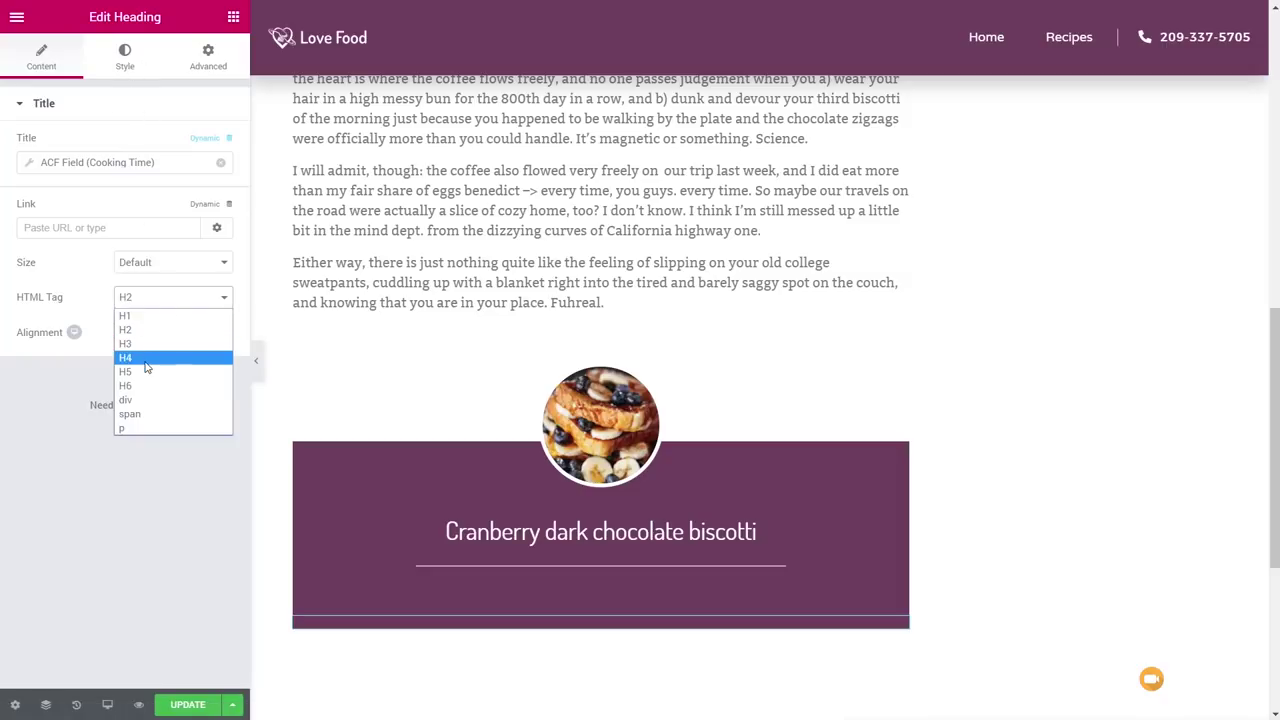
click(150, 377)
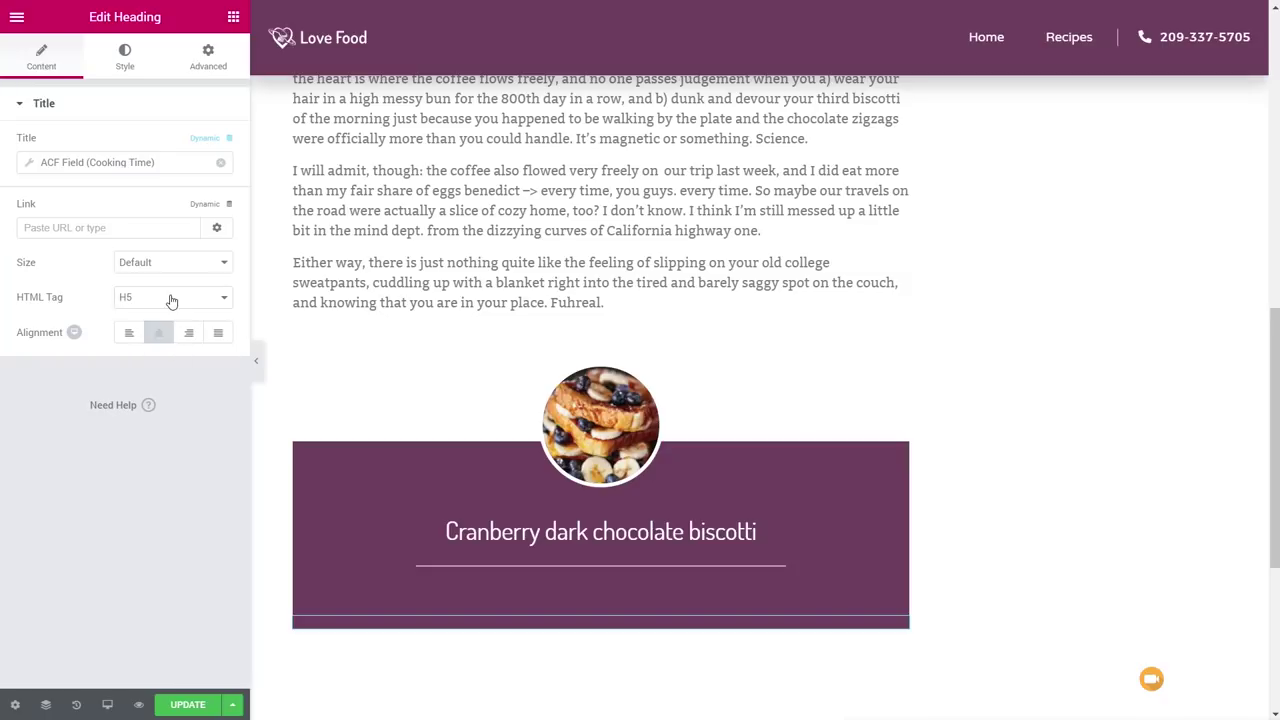
click(171, 297)
click(150, 428)
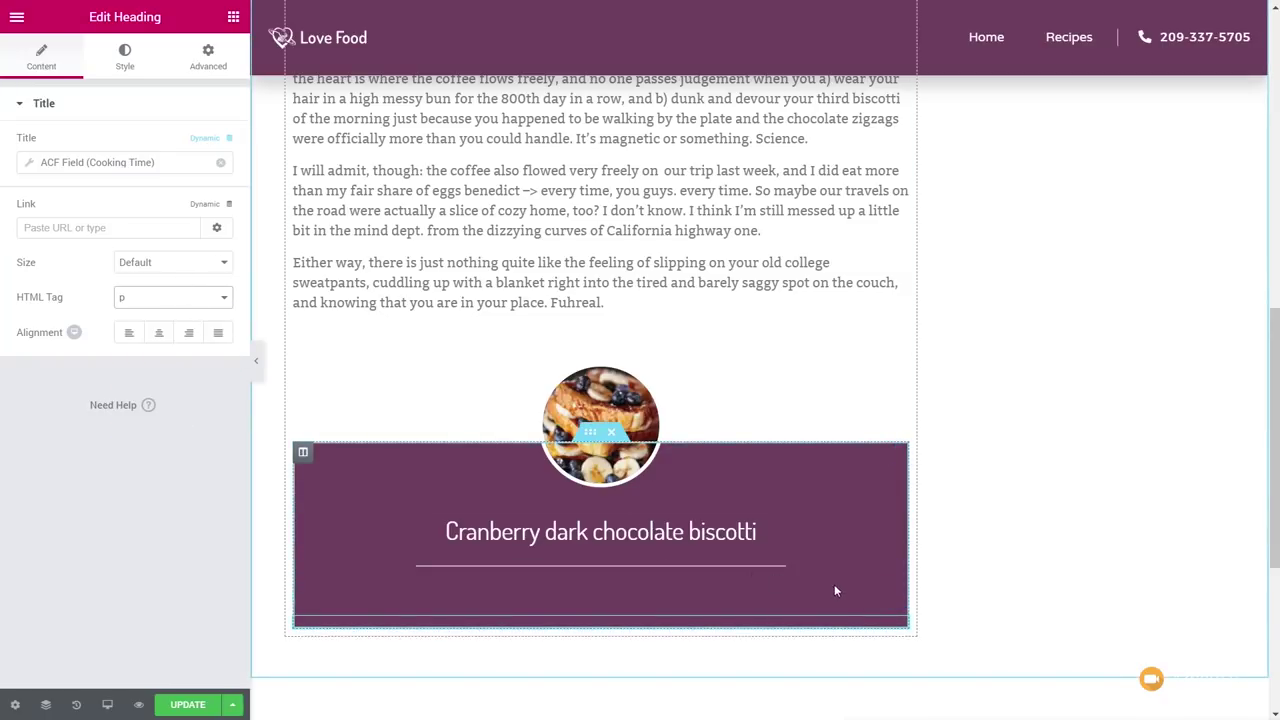
click(158, 332)
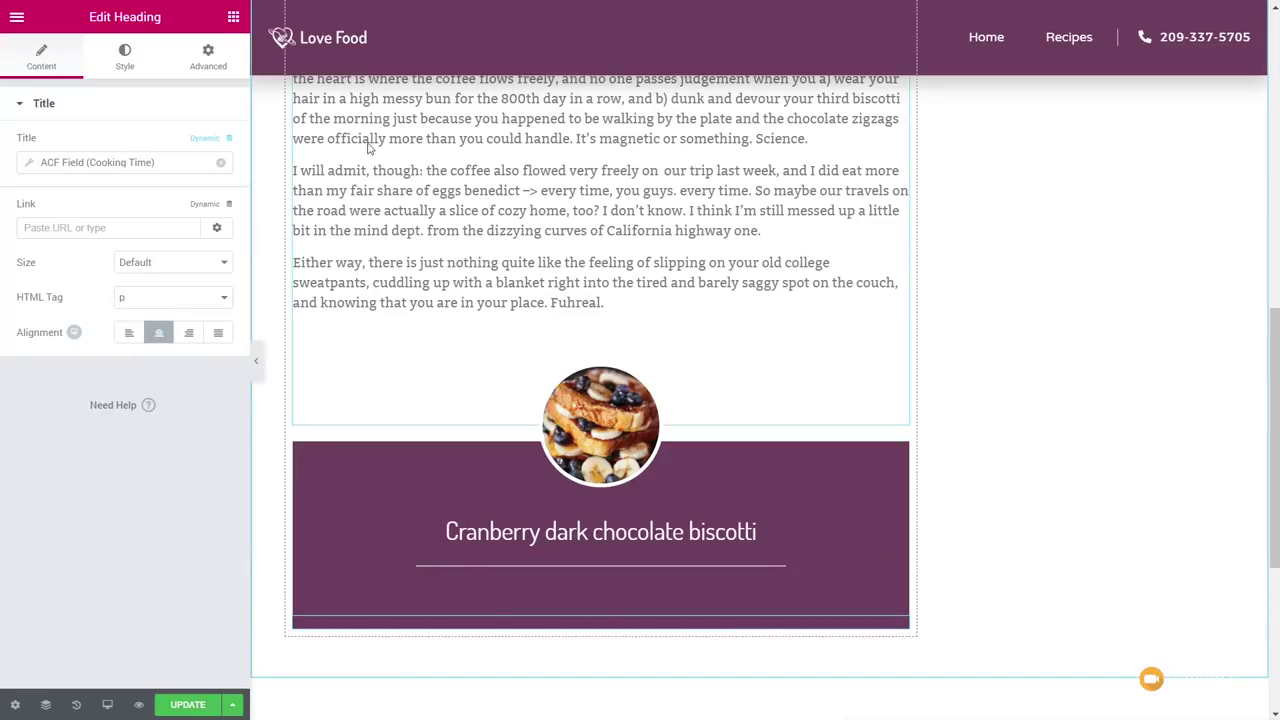
Make the Cooking Time heading's text white and copy its style onto the Preparation Time heading.
click(124, 57)
click(211, 142)
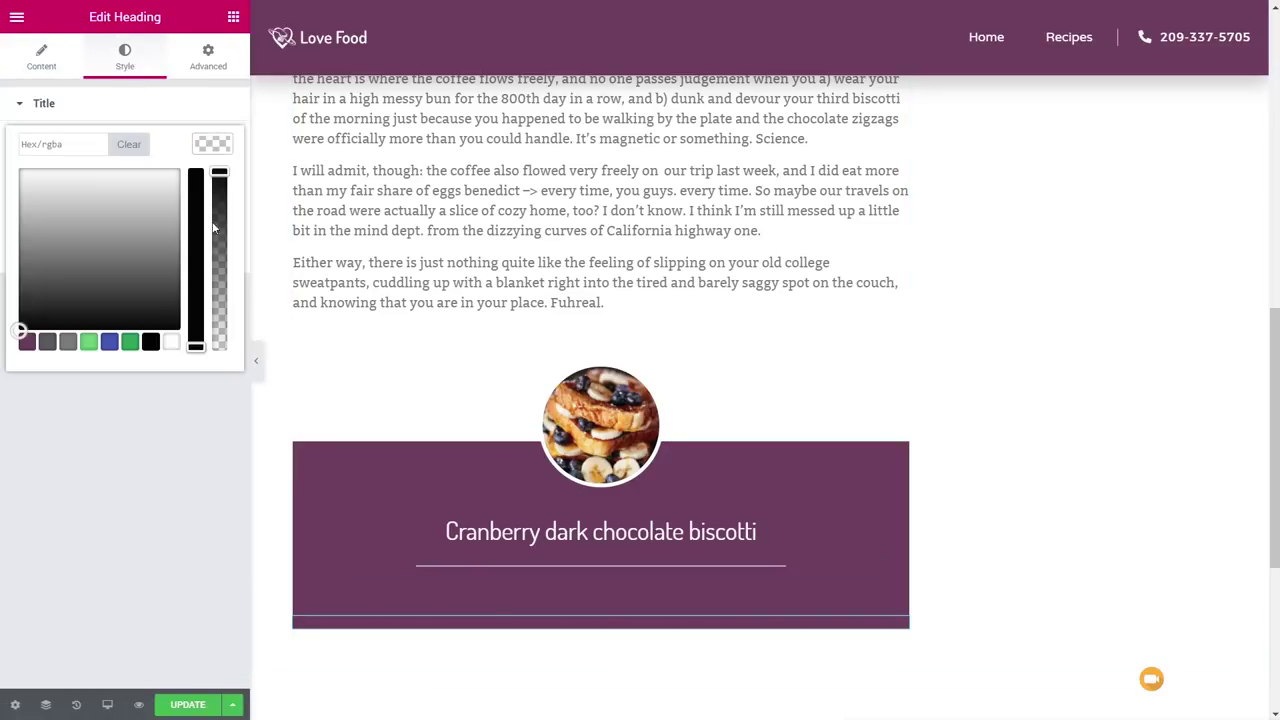
click(171, 343)
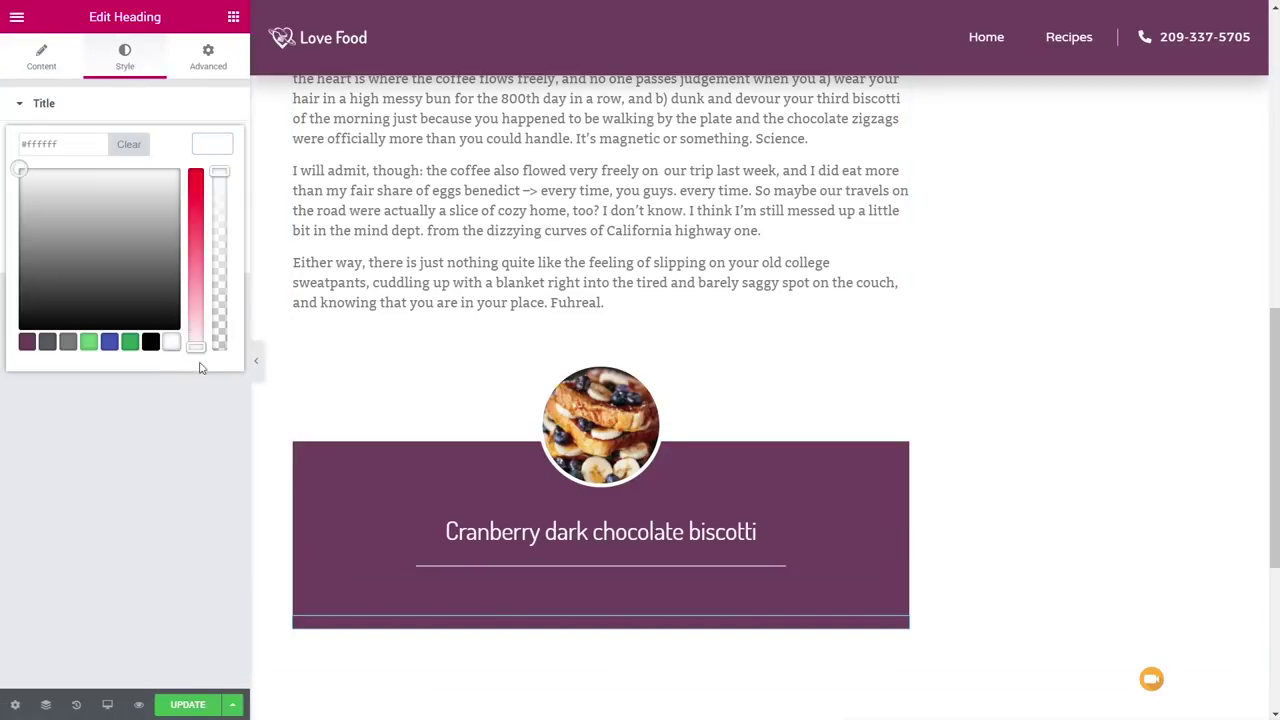
right_click(899, 620)
click(966, 545)
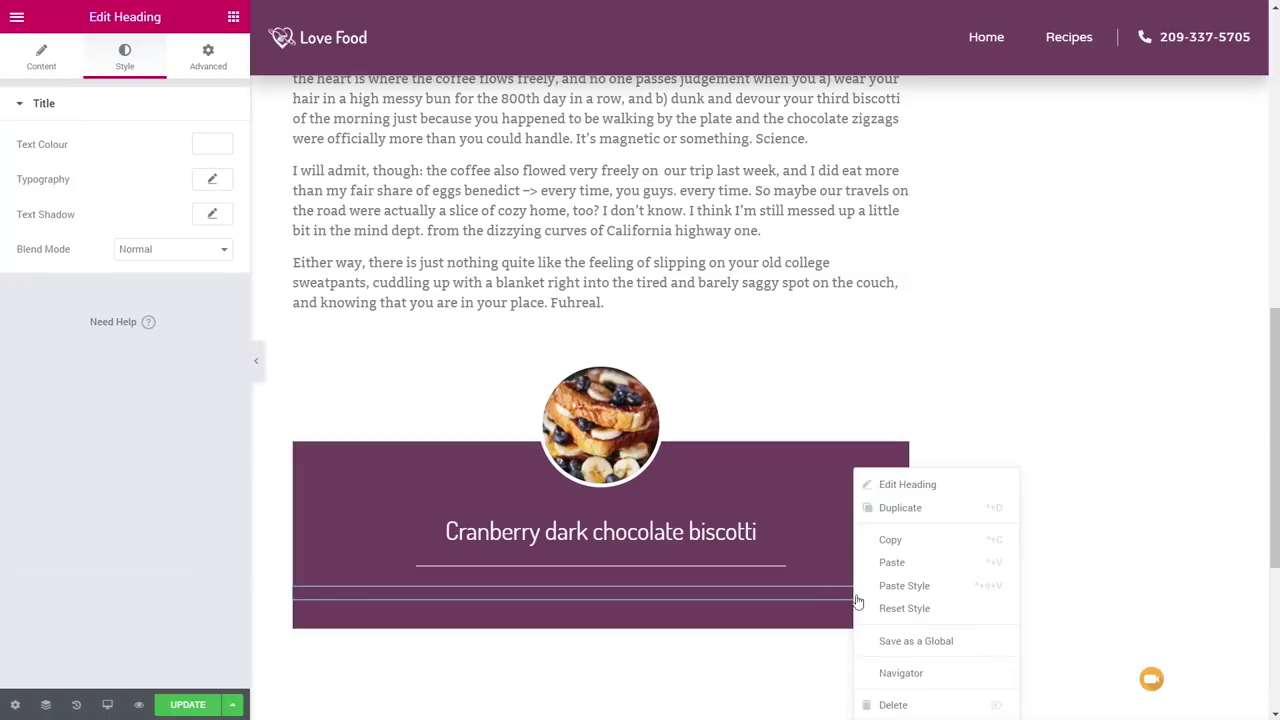
click(910, 586)
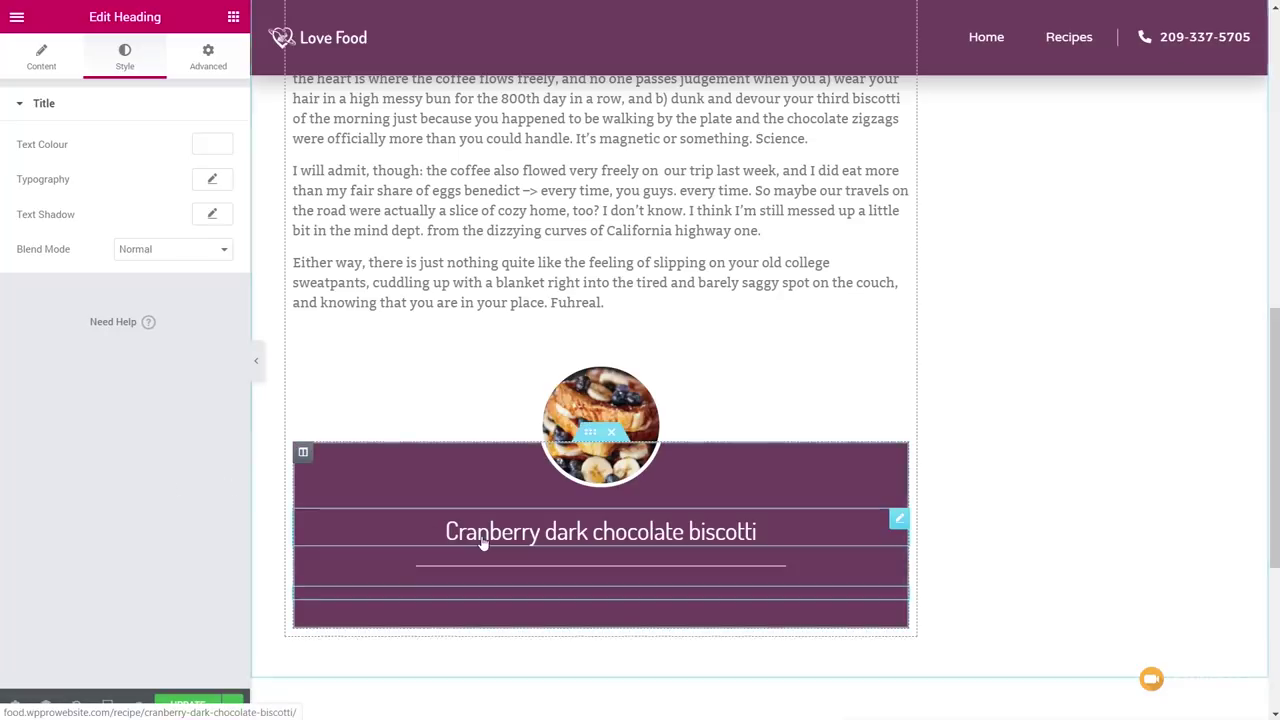
Add a single-column inner section directly below the purple recipe card, with its columns gap set to Wide.
scroll(648, 545, down, 2)
scroll(648, 545, down, 2)
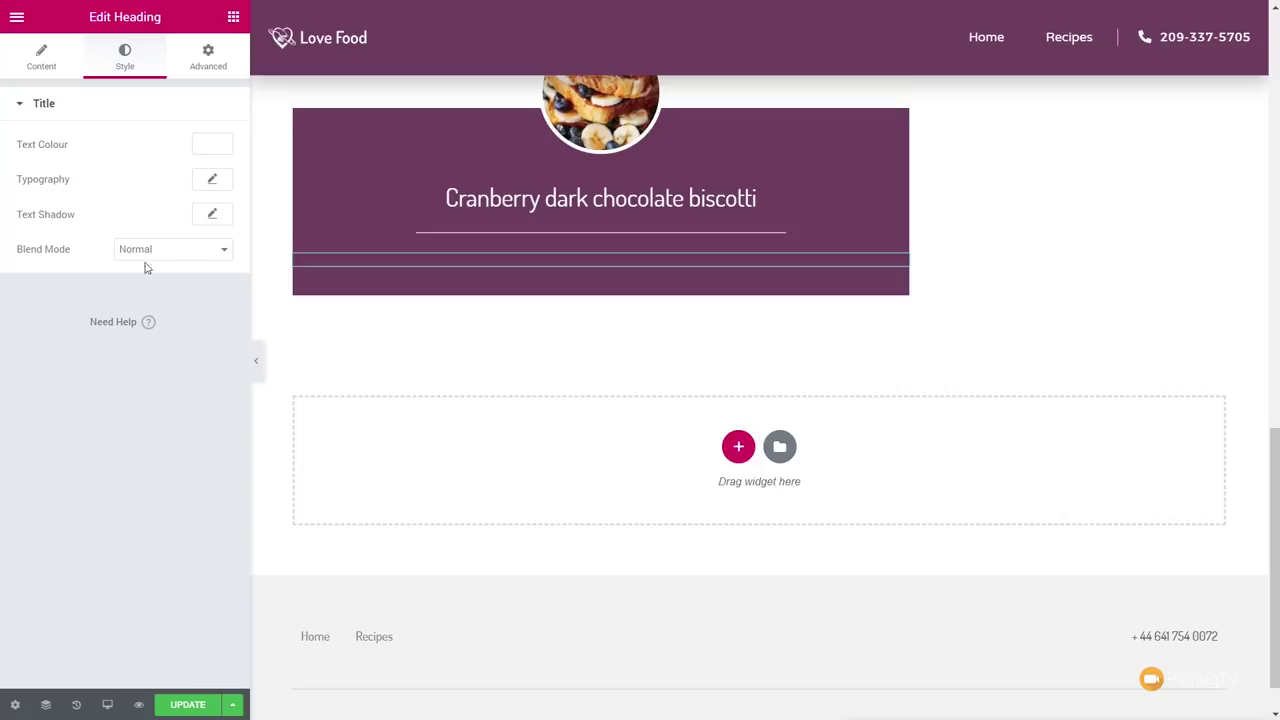
click(233, 18)
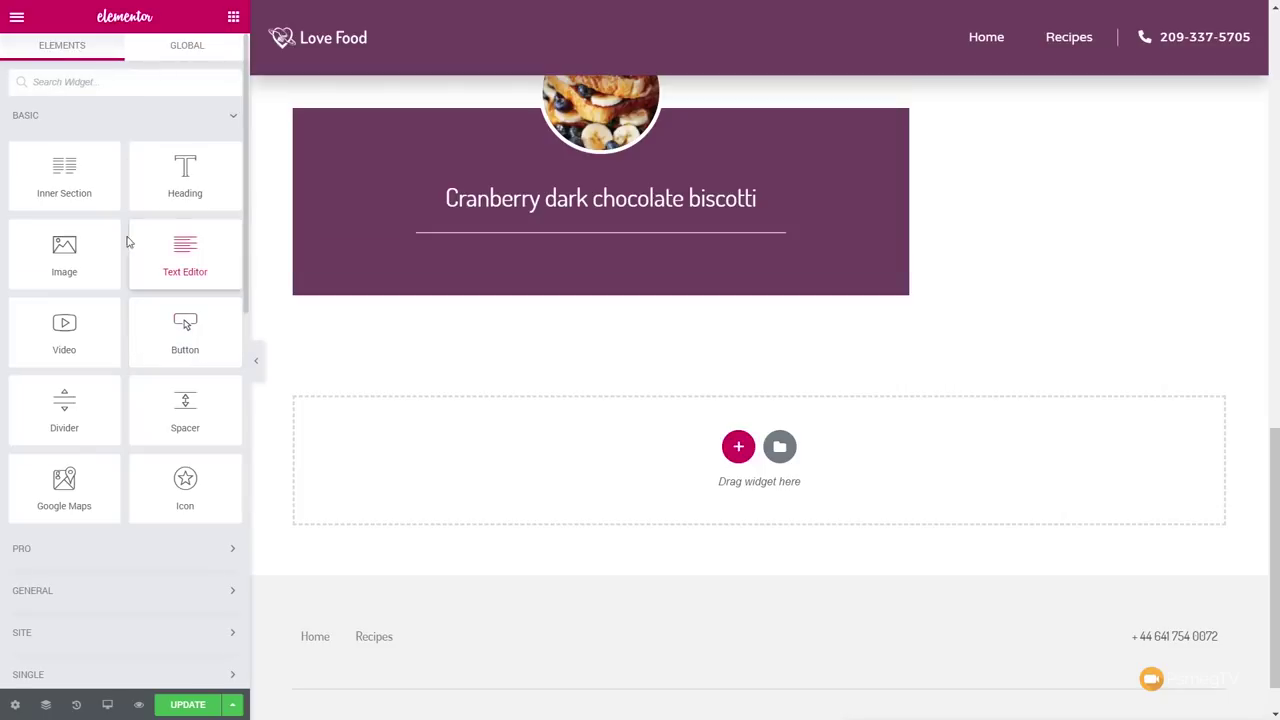
drag(55, 177, 574, 278)
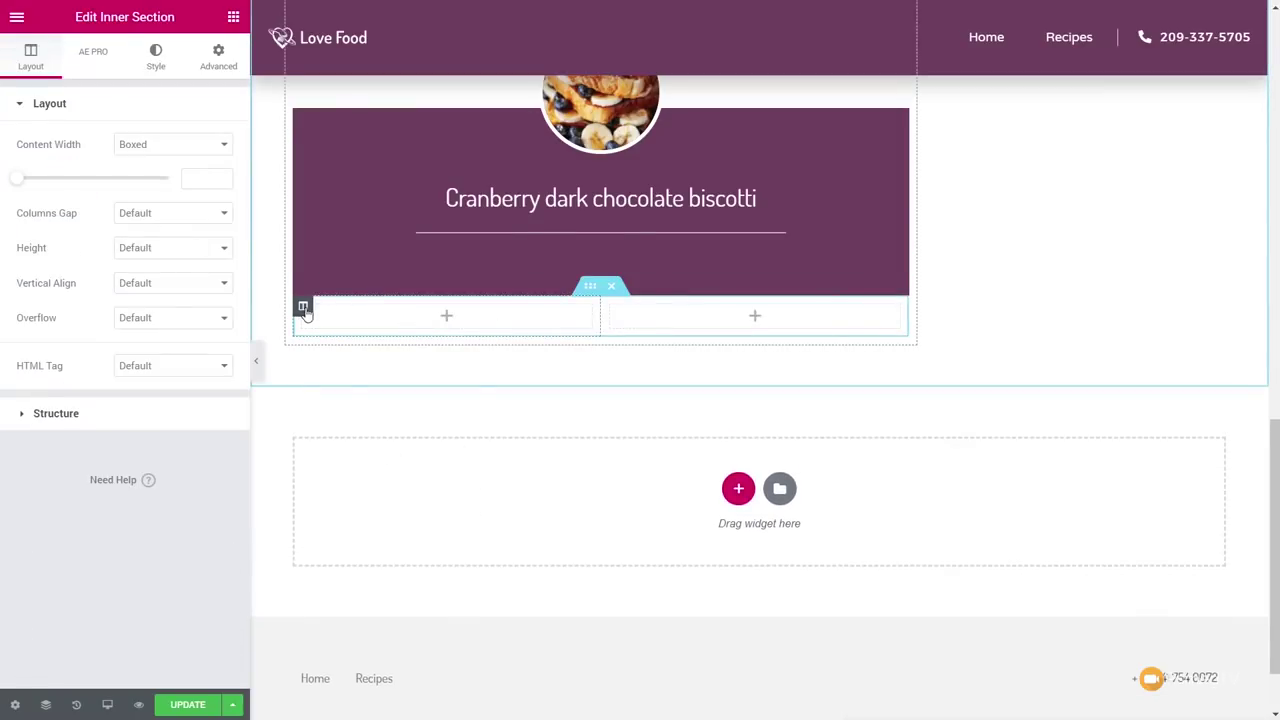
right_click(304, 306)
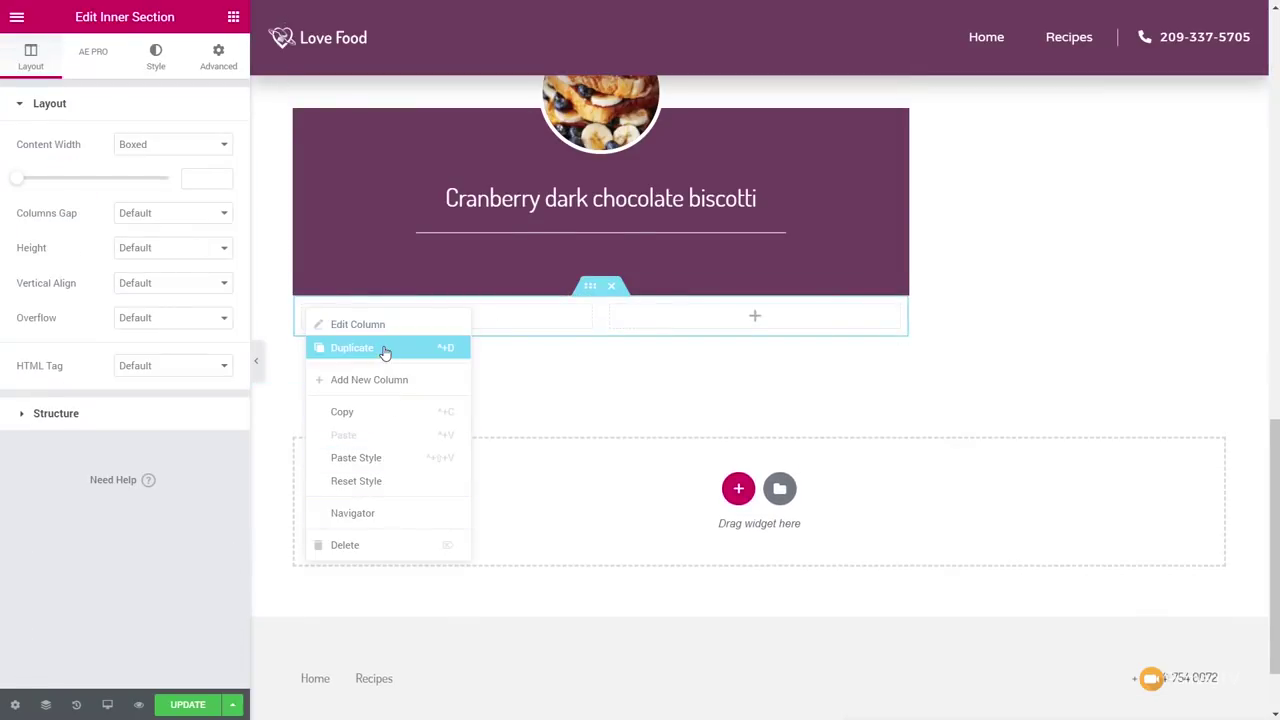
click(383, 545)
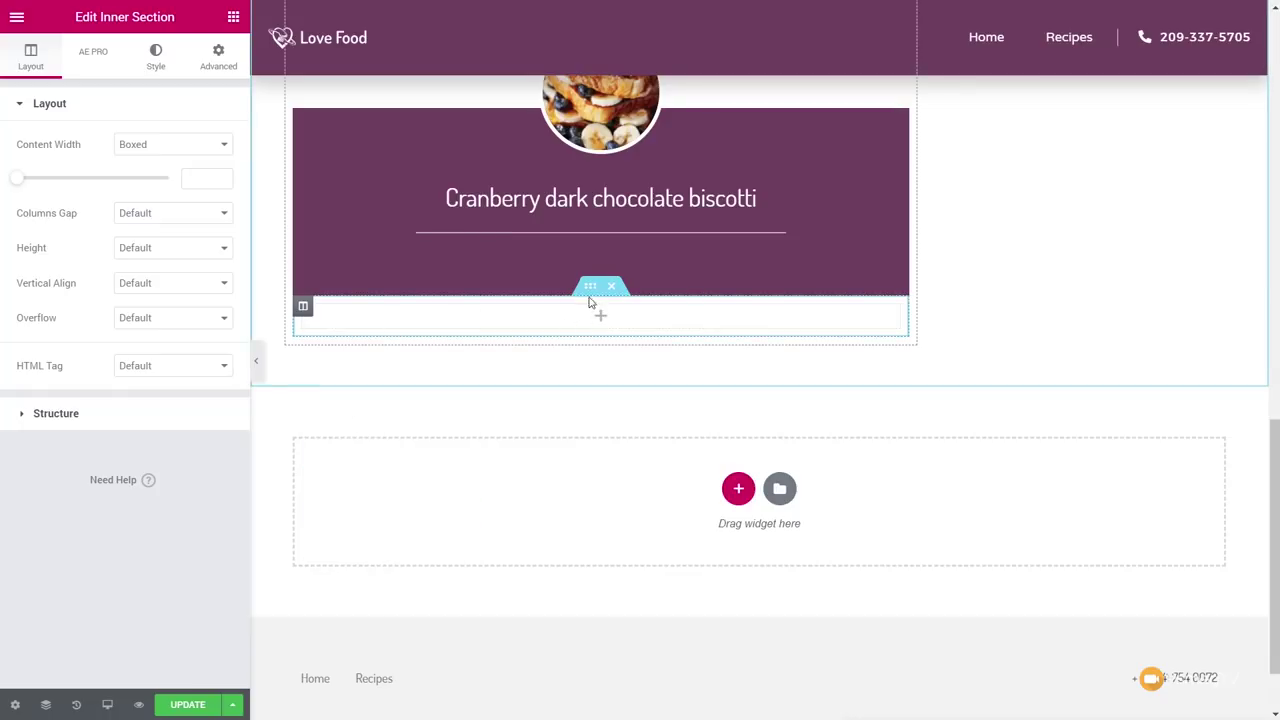
click(174, 213)
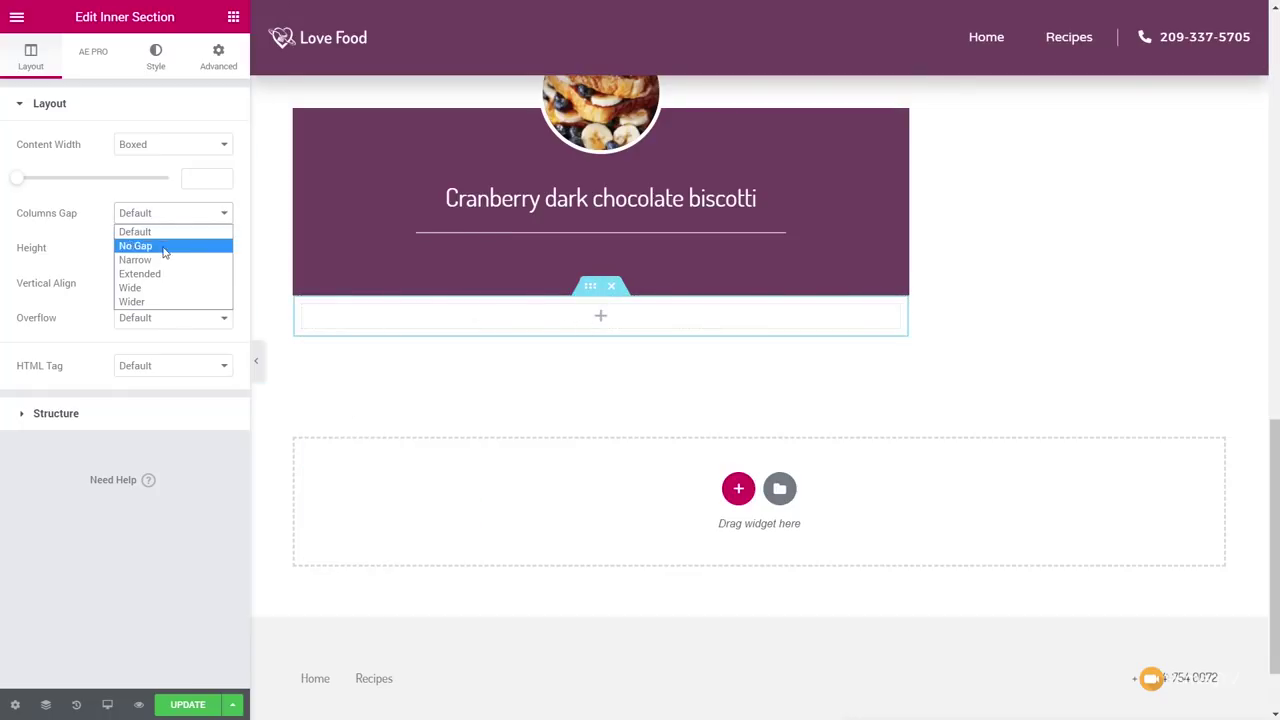
click(150, 289)
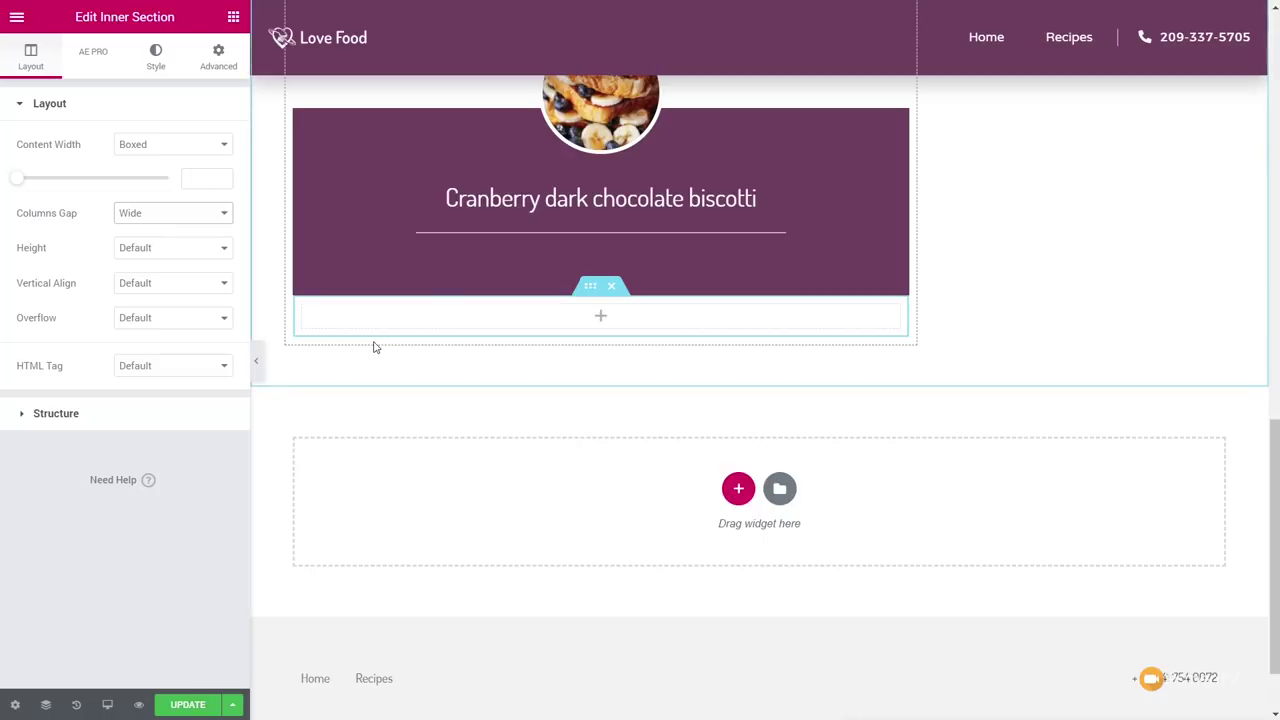
Add a heading reading "Description" to the new inner section and set its HTML tag to H4.
click(233, 17)
drag(184, 172, 364, 324)
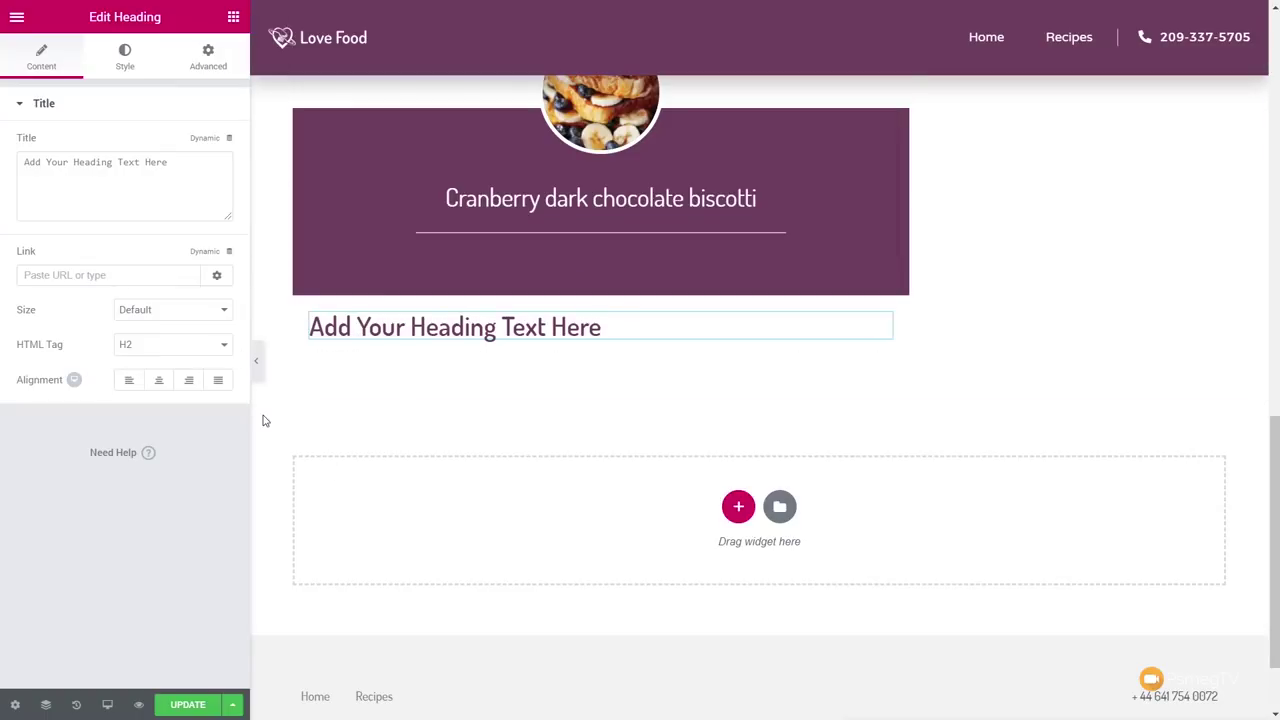
drag(187, 161, 22, 162)
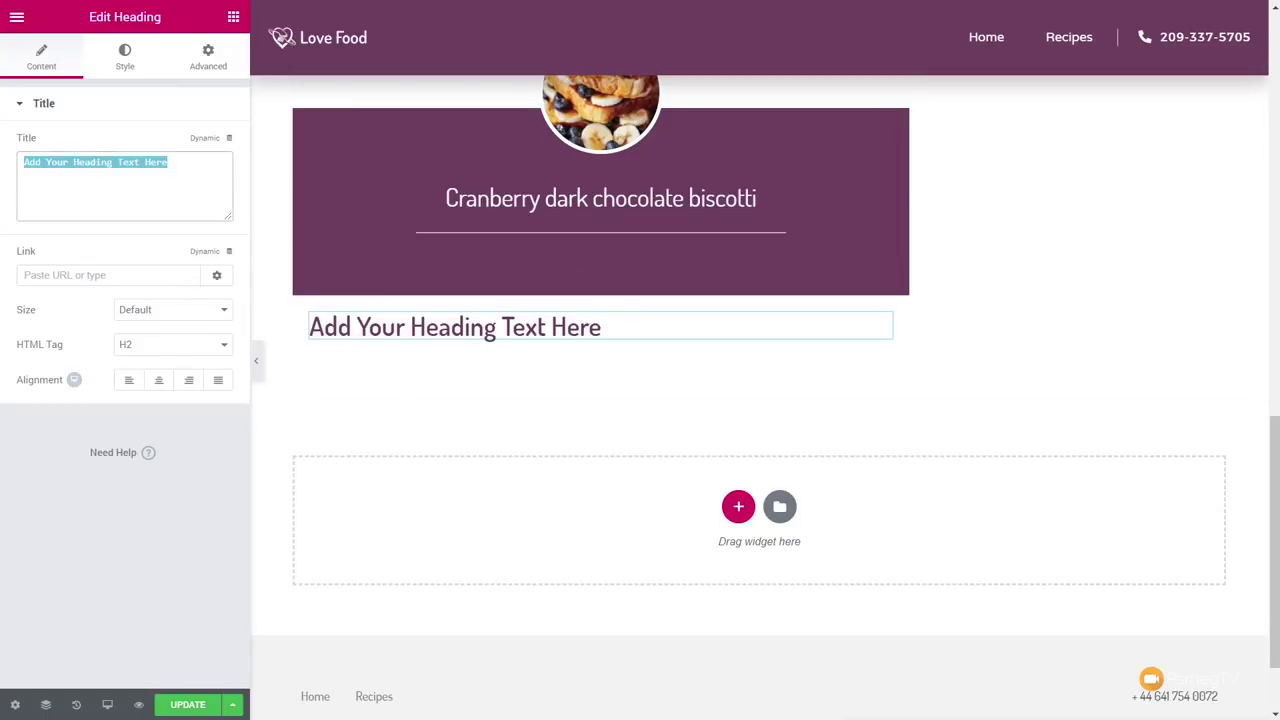
text(Description)
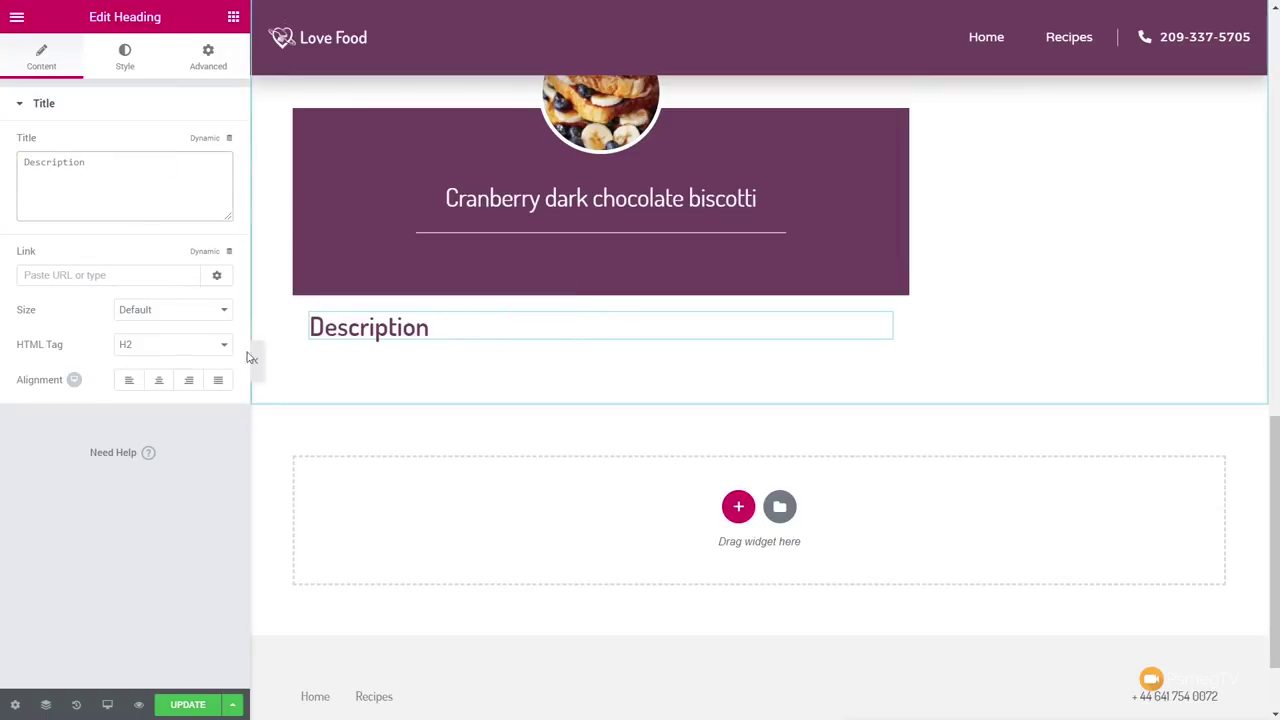
click(157, 349)
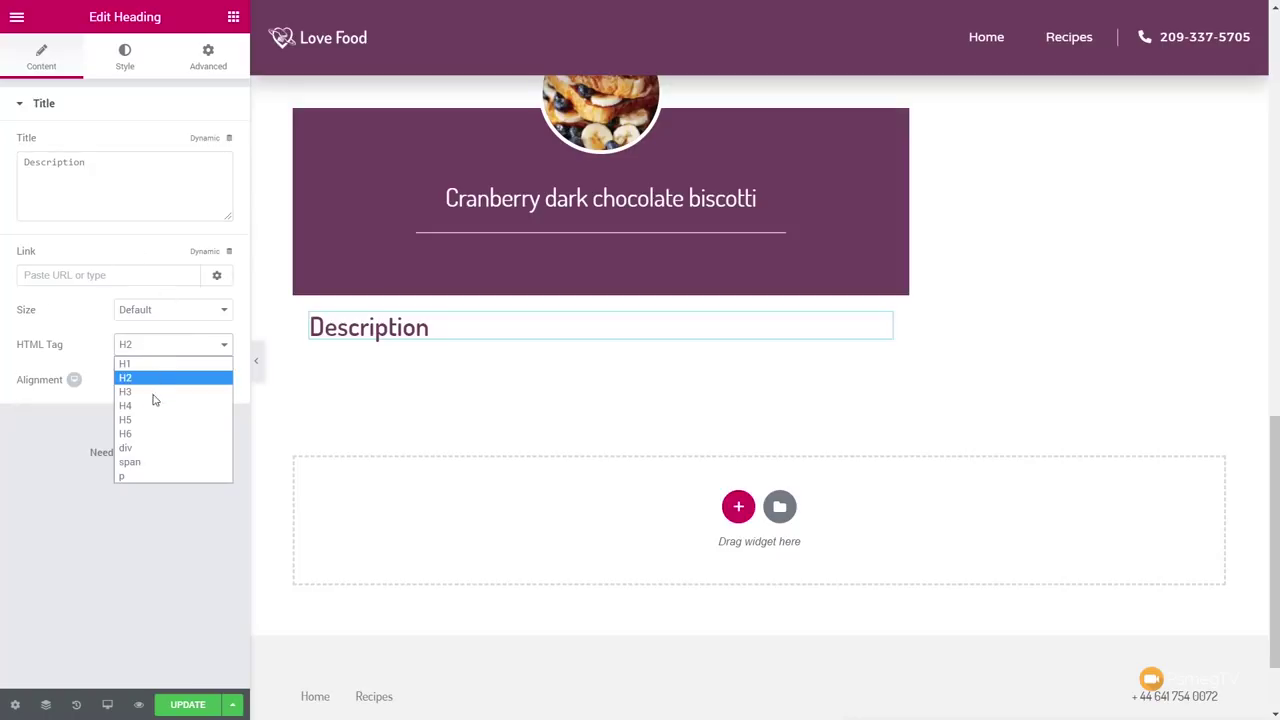
click(152, 404)
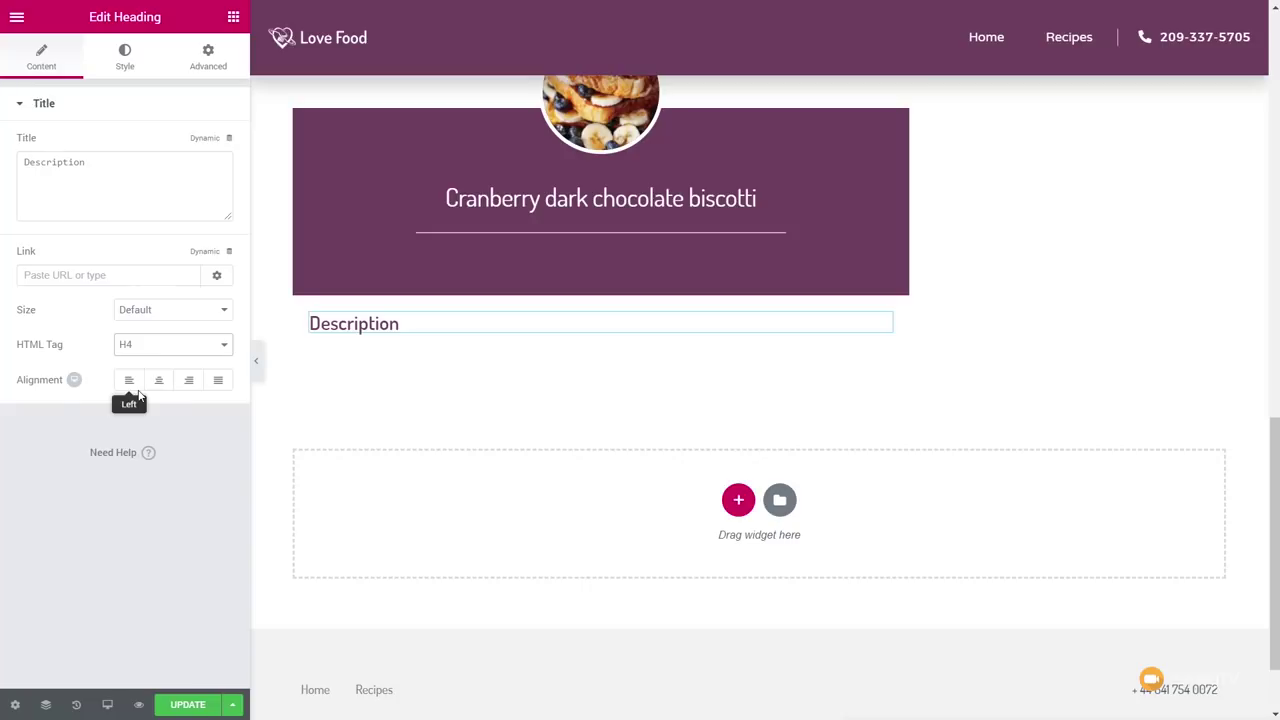
Set the Description heading's text colour to the dark grey palette swatch.
click(123, 60)
click(211, 142)
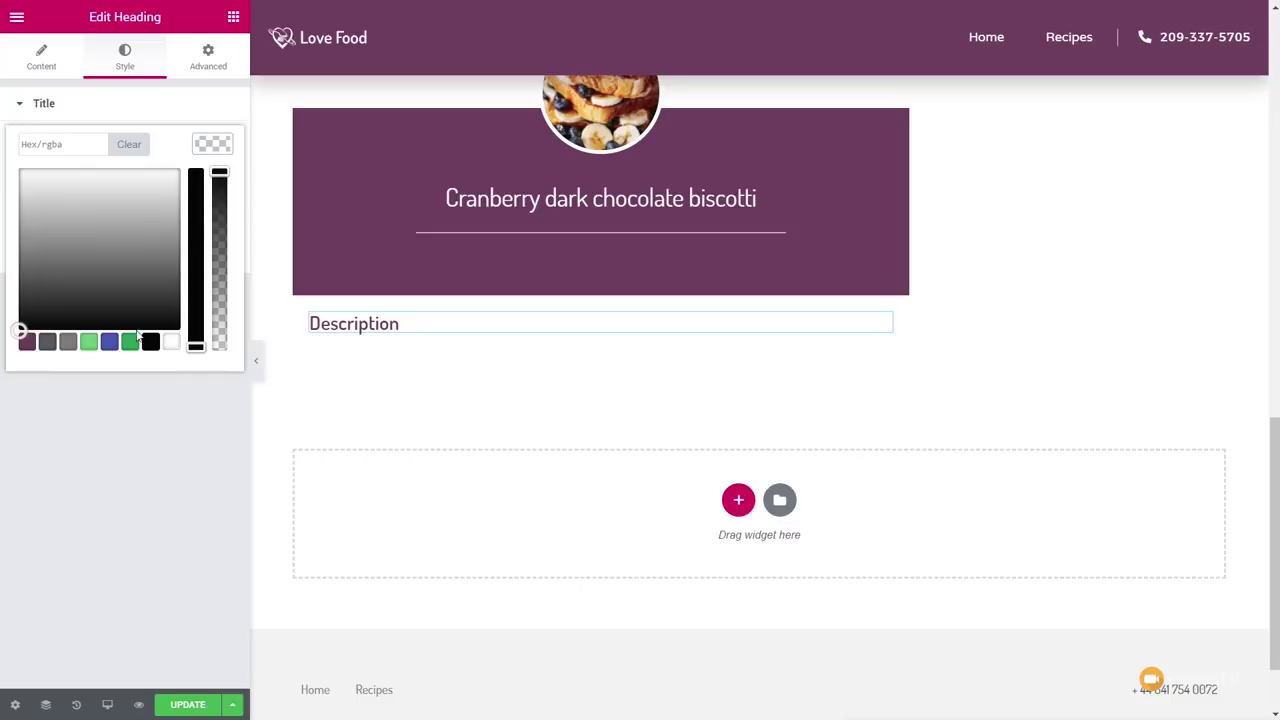
click(48, 342)
click(226, 148)
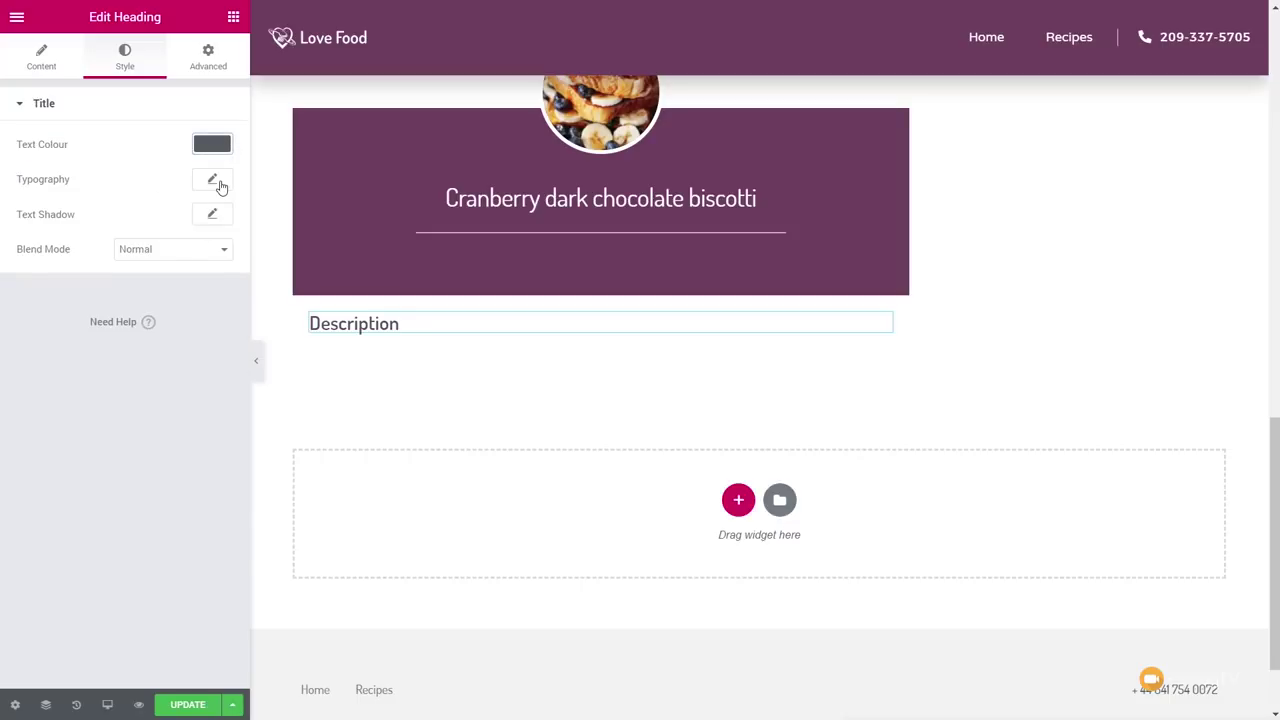
Set the Description heading's typography to weight 600, uppercase, 16 px size and letter spacing of 1.
click(215, 183)
click(167, 318)
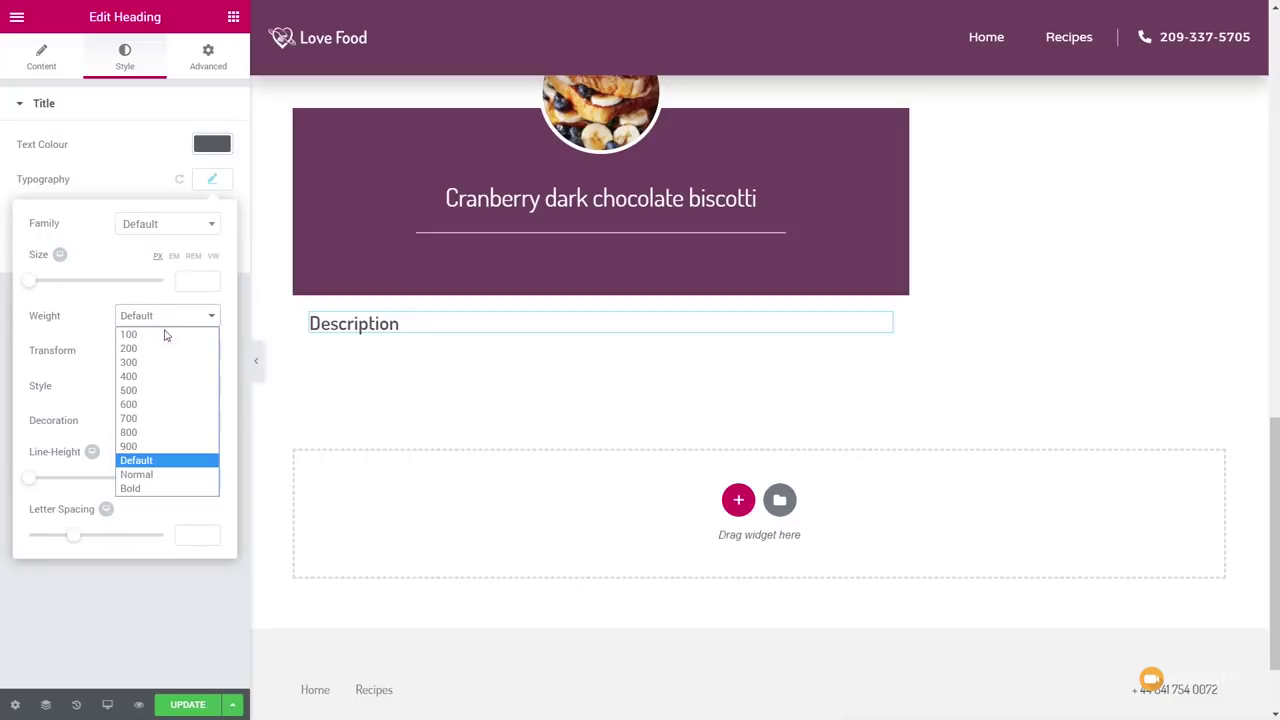
click(158, 404)
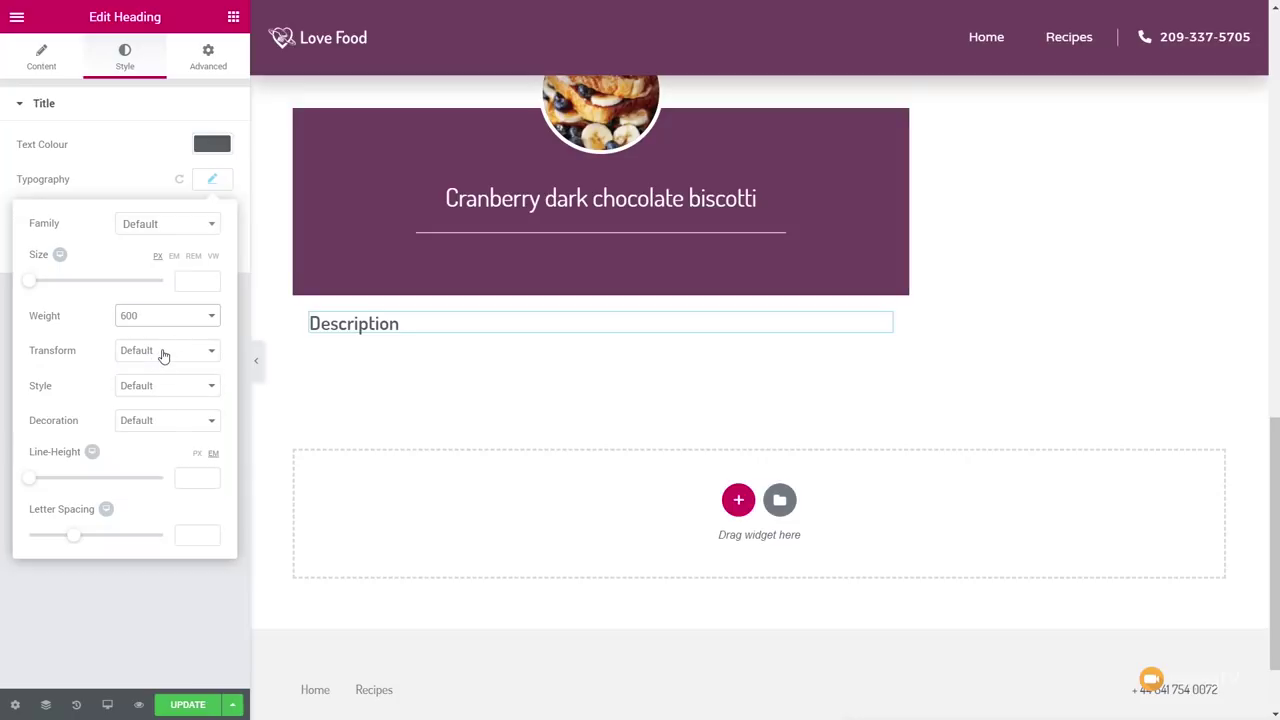
click(163, 355)
click(163, 385)
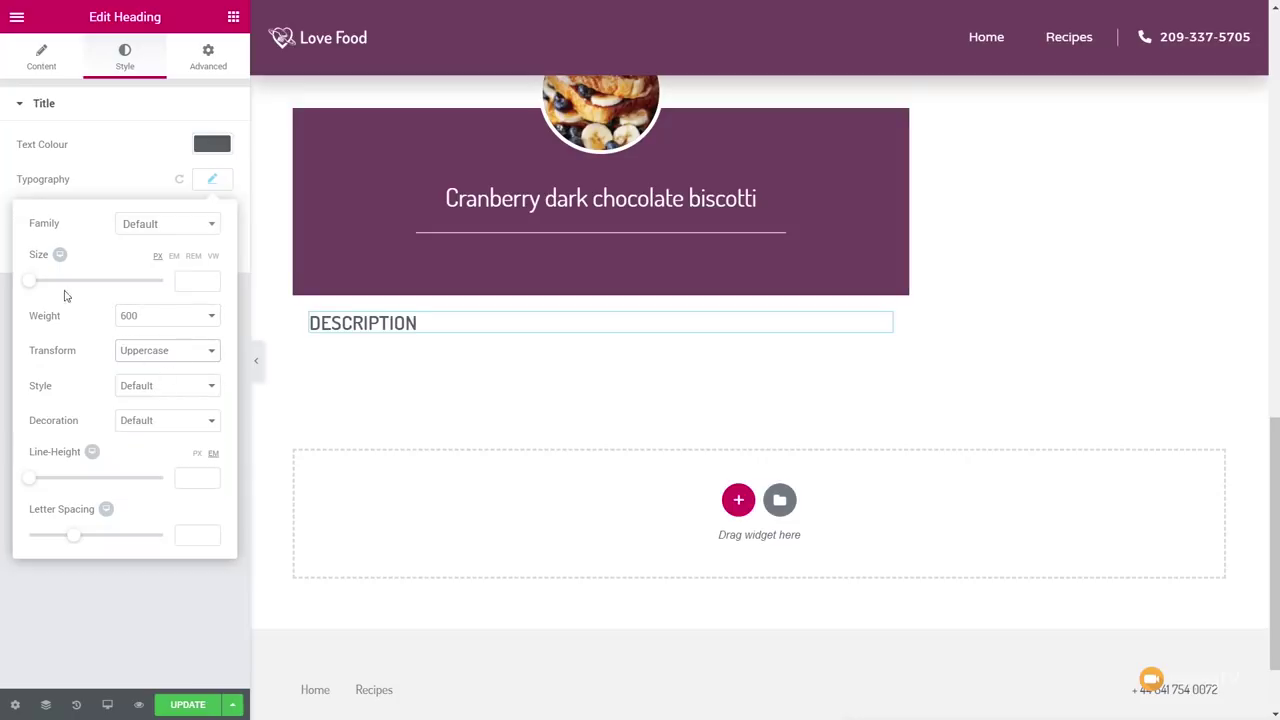
drag(34, 288, 42, 288)
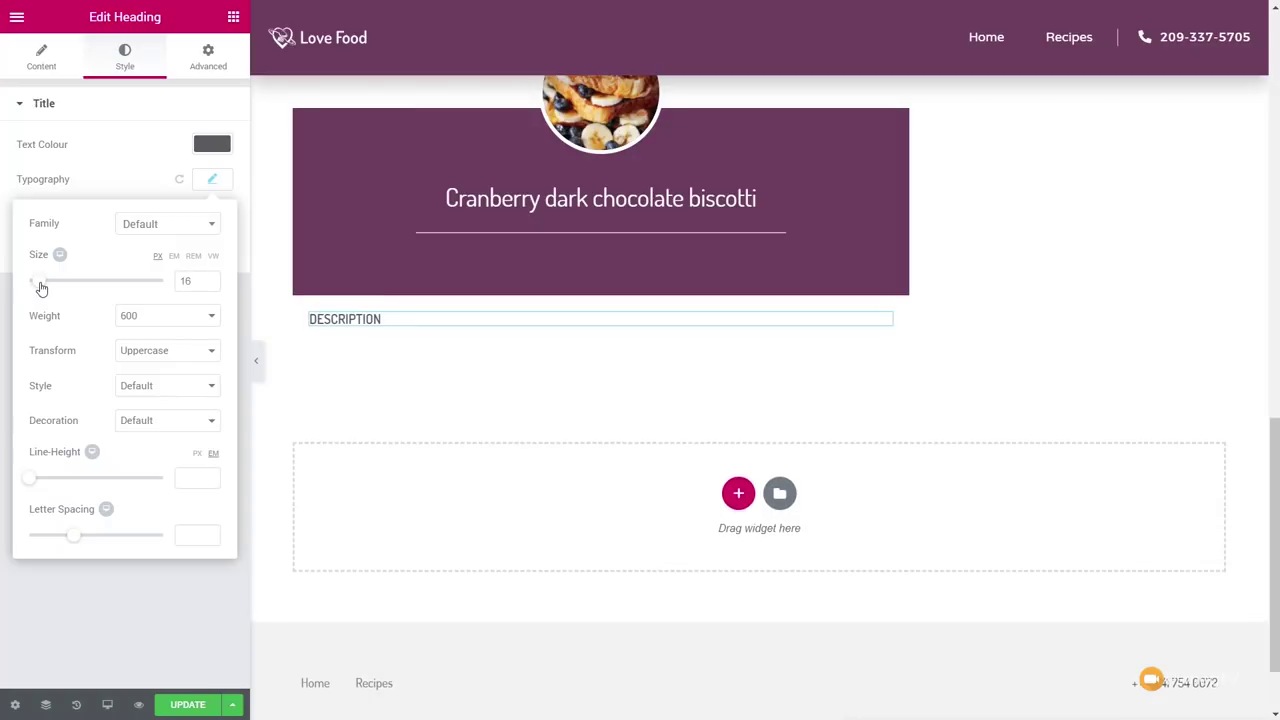
drag(74, 538, 84, 538)
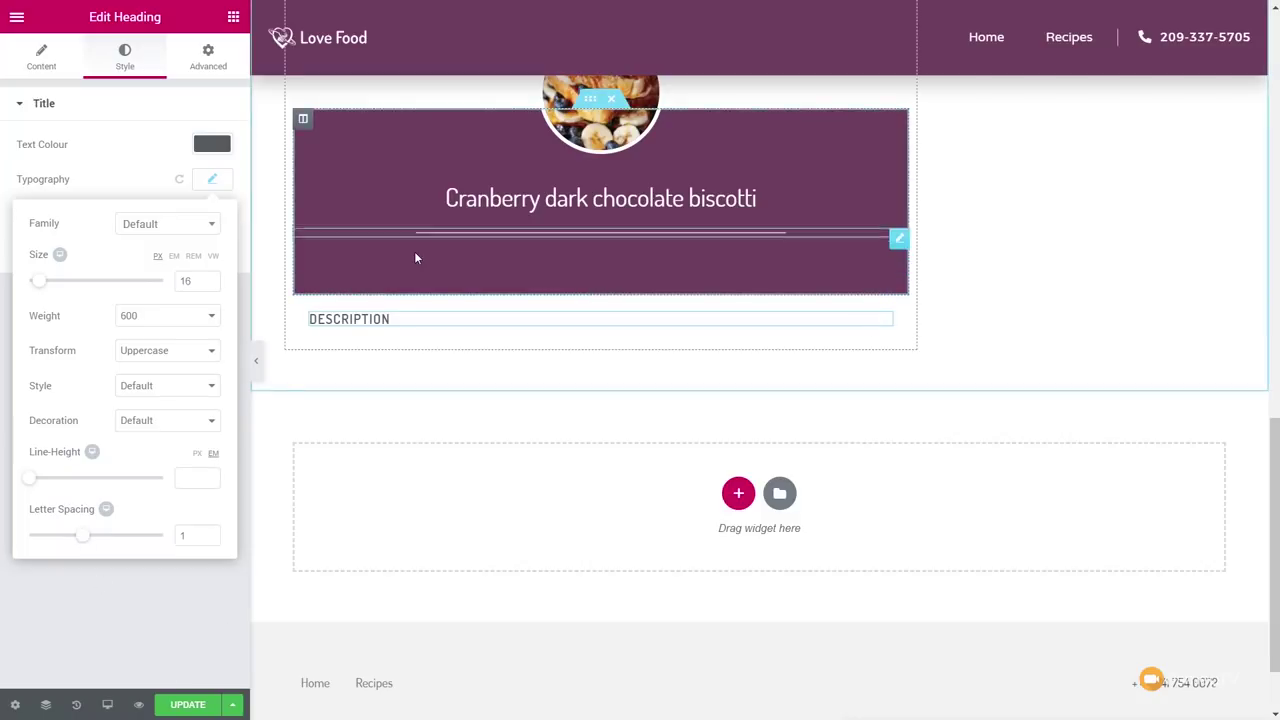
Duplicate the Description heading twice so three copies are stacked below the recipe card.
right_click(884, 325)
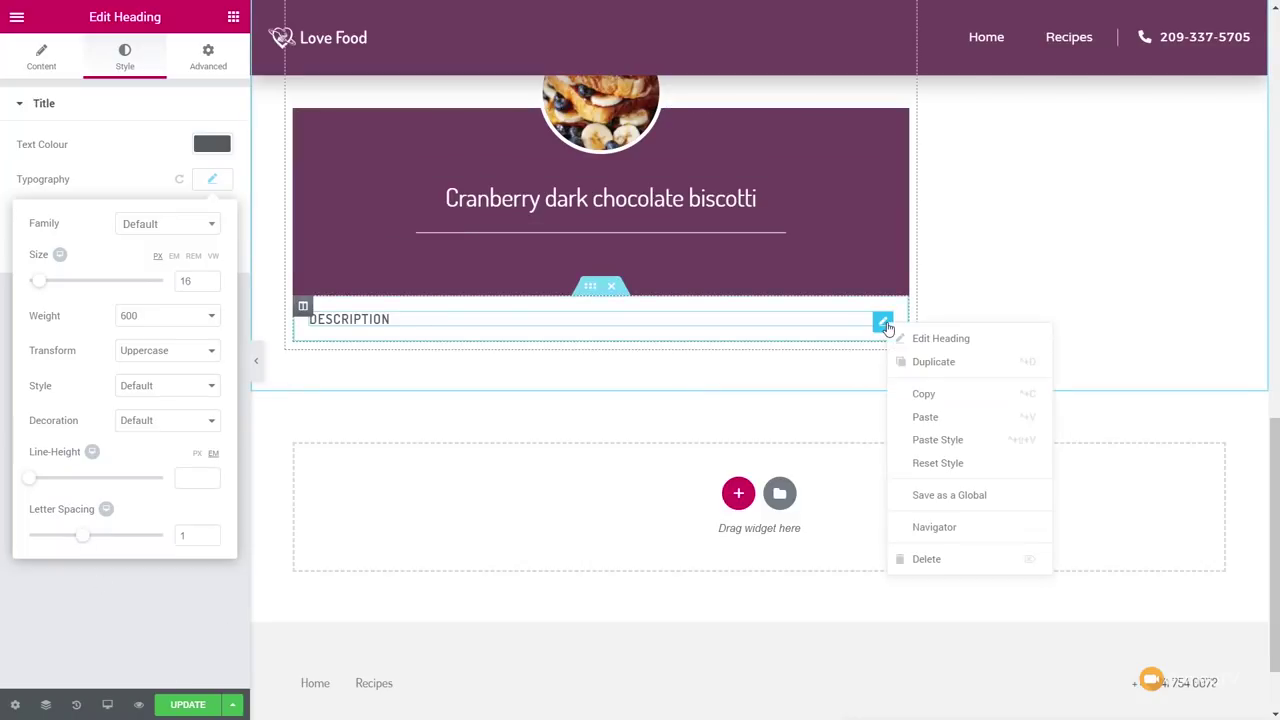
click(917, 361)
right_click(880, 349)
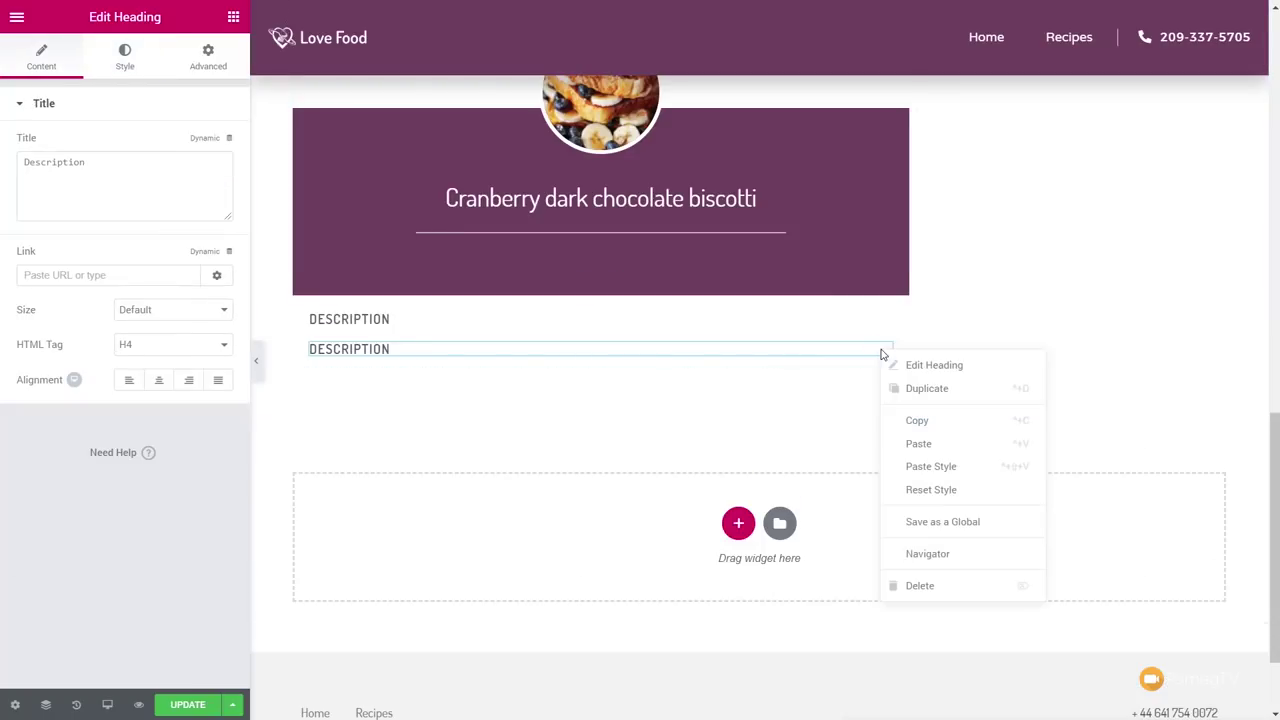
click(925, 393)
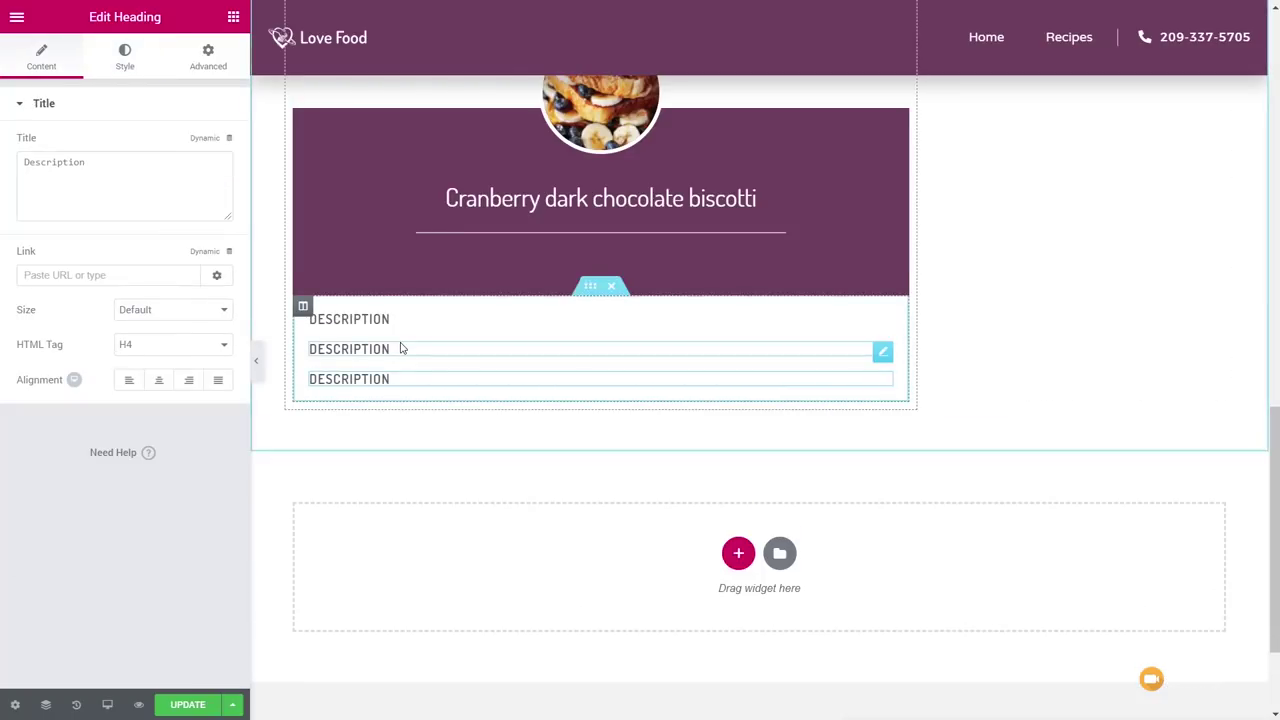
Rename the second heading "Ingredients" and the third heading "Instructions".
triple_click(120, 160)
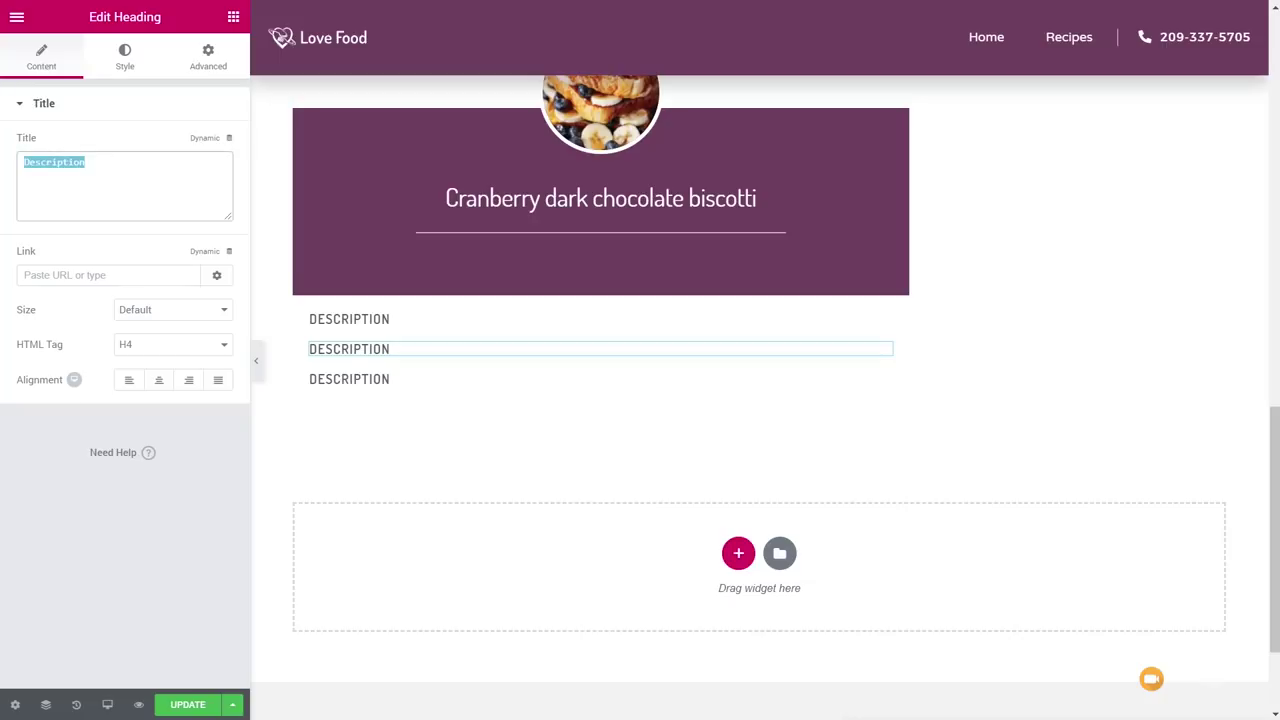
text(Ingredients)
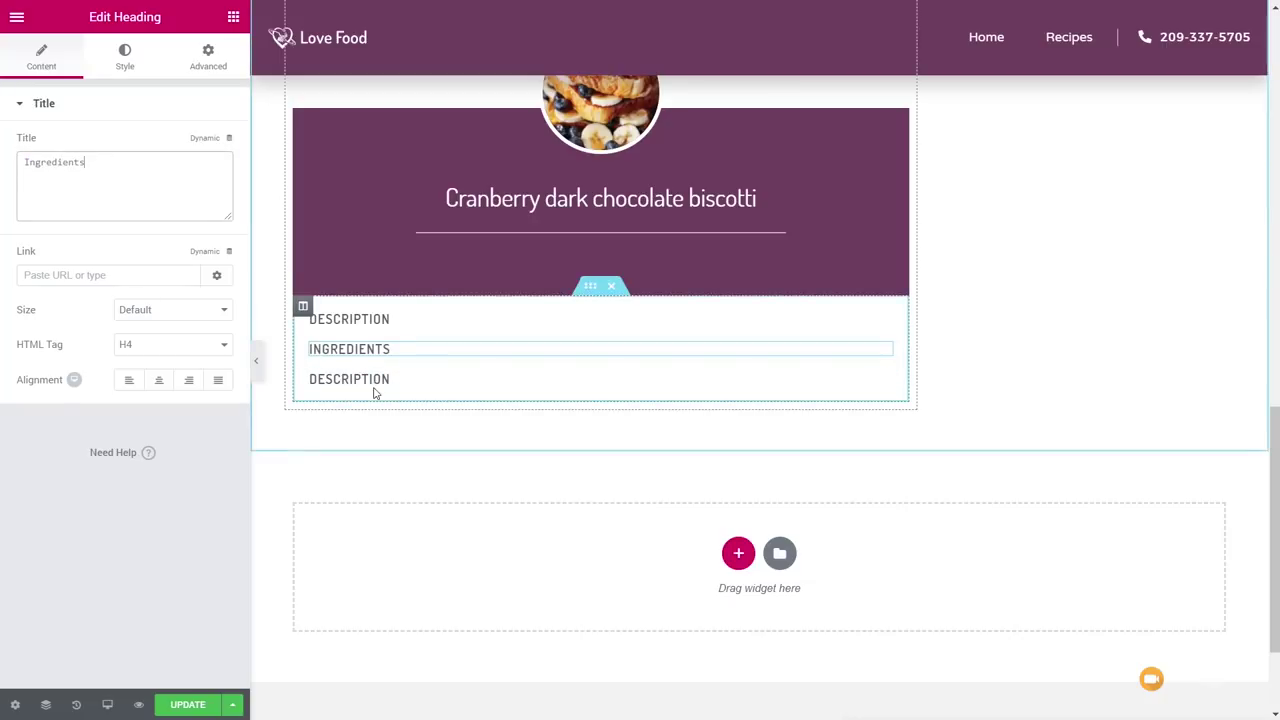
click(350, 382)
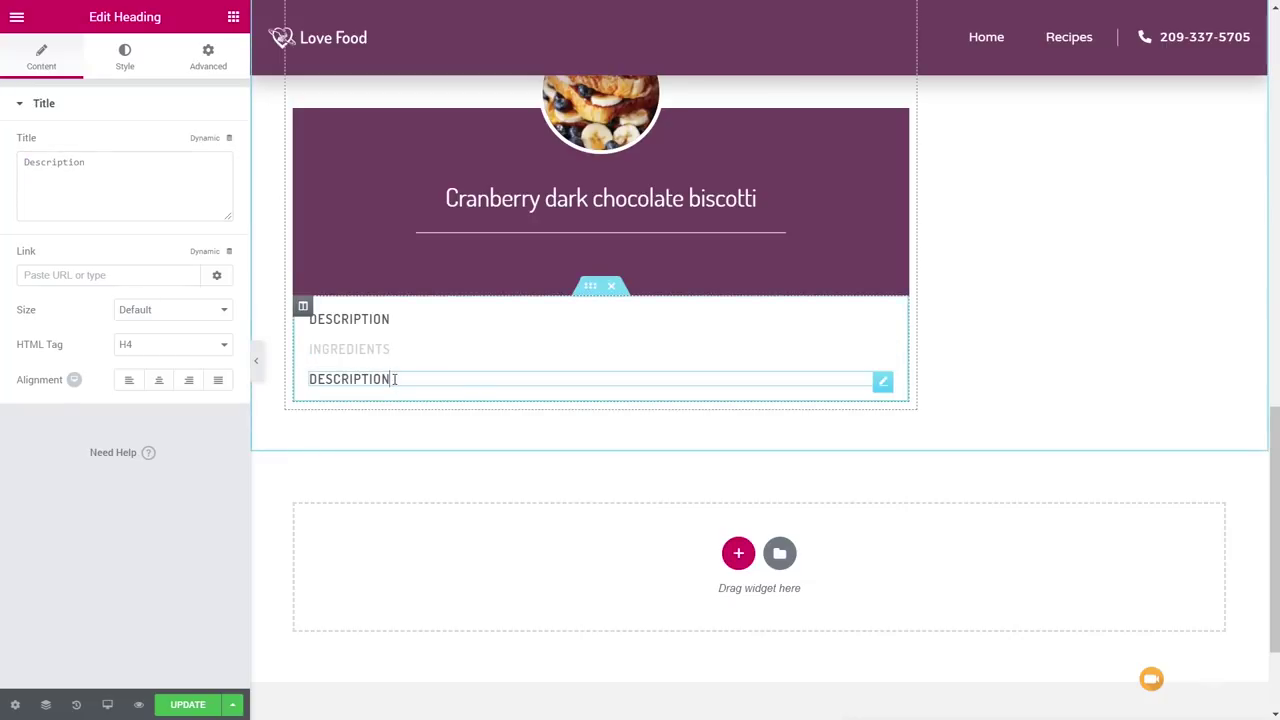
triple_click(130, 158)
text(Instructions)
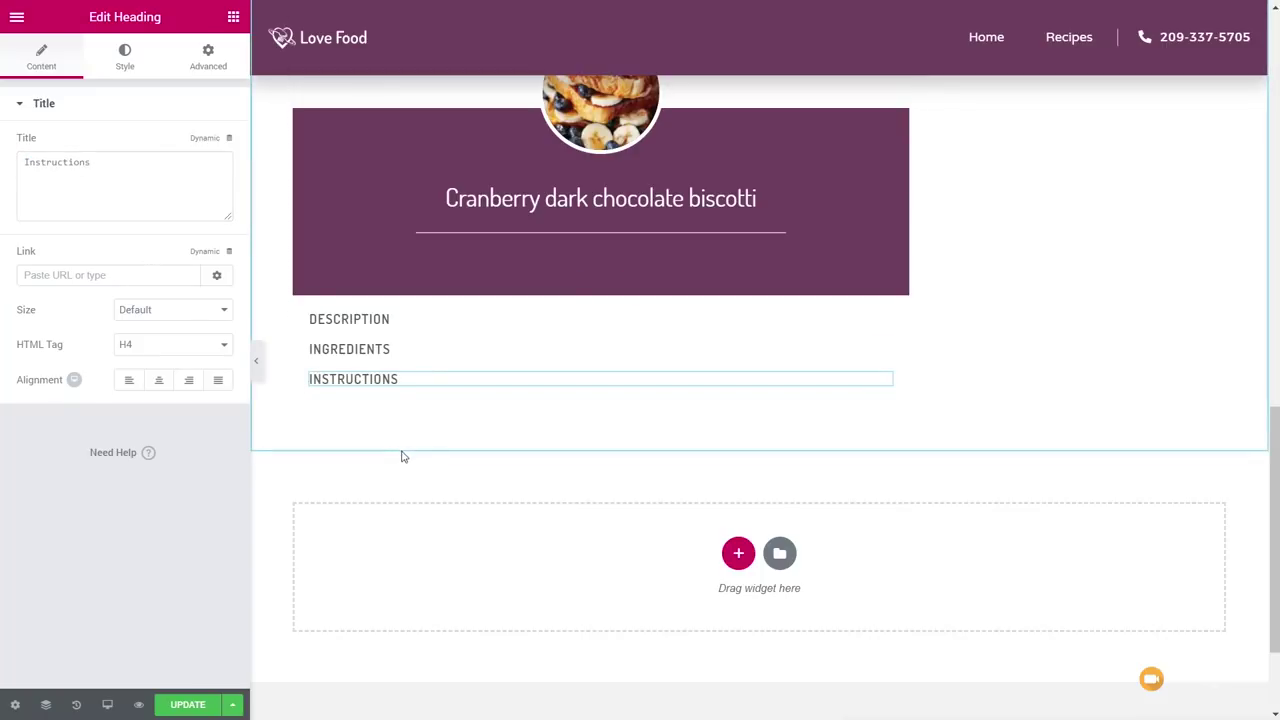
Add a divider between the Description and Ingredients headings, keeping the Solid style.
click(233, 17)
drag(89, 411, 400, 330)
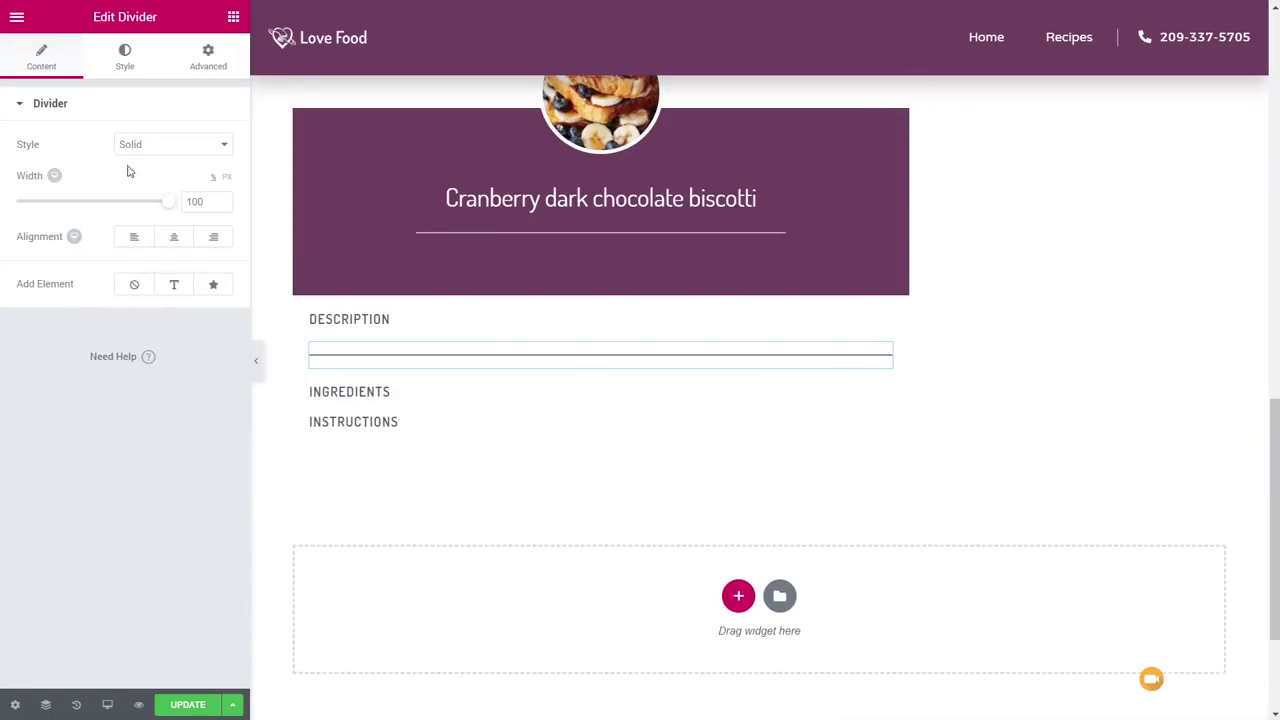
click(155, 148)
click(117, 446)
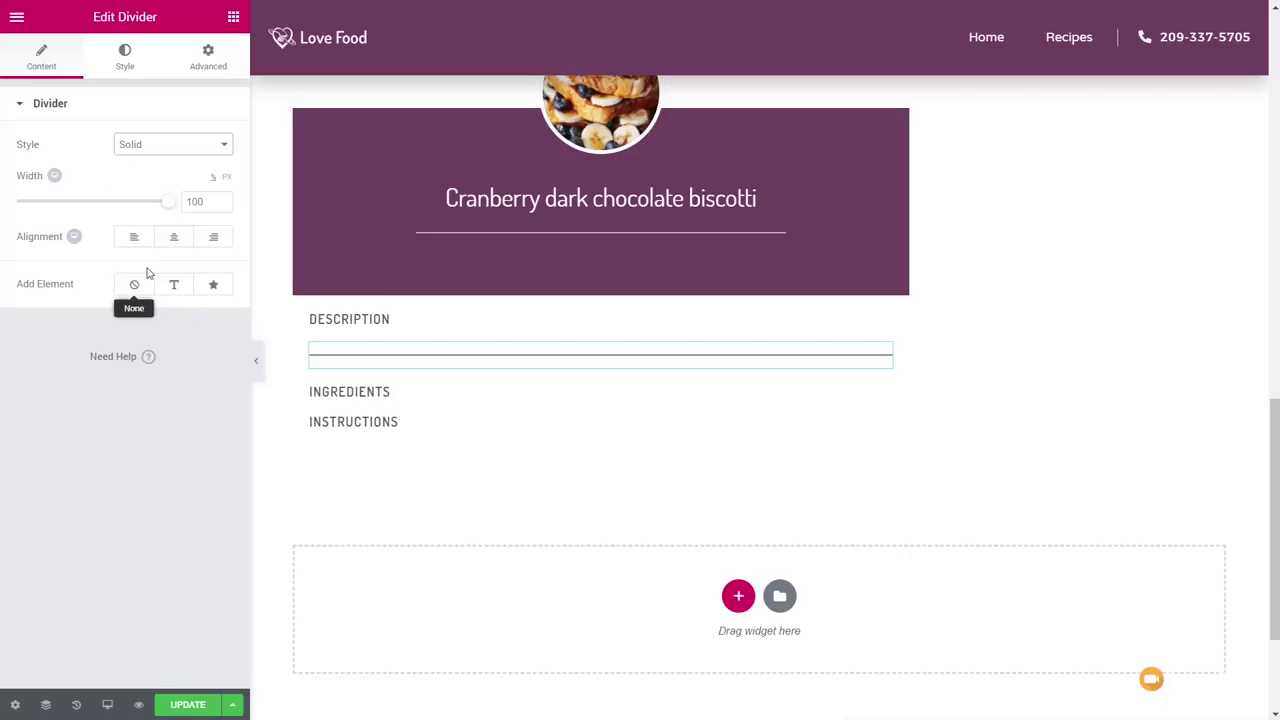
Style the new divider with a light grey colour, a weight of 3 and a gap of 3.
click(125, 51)
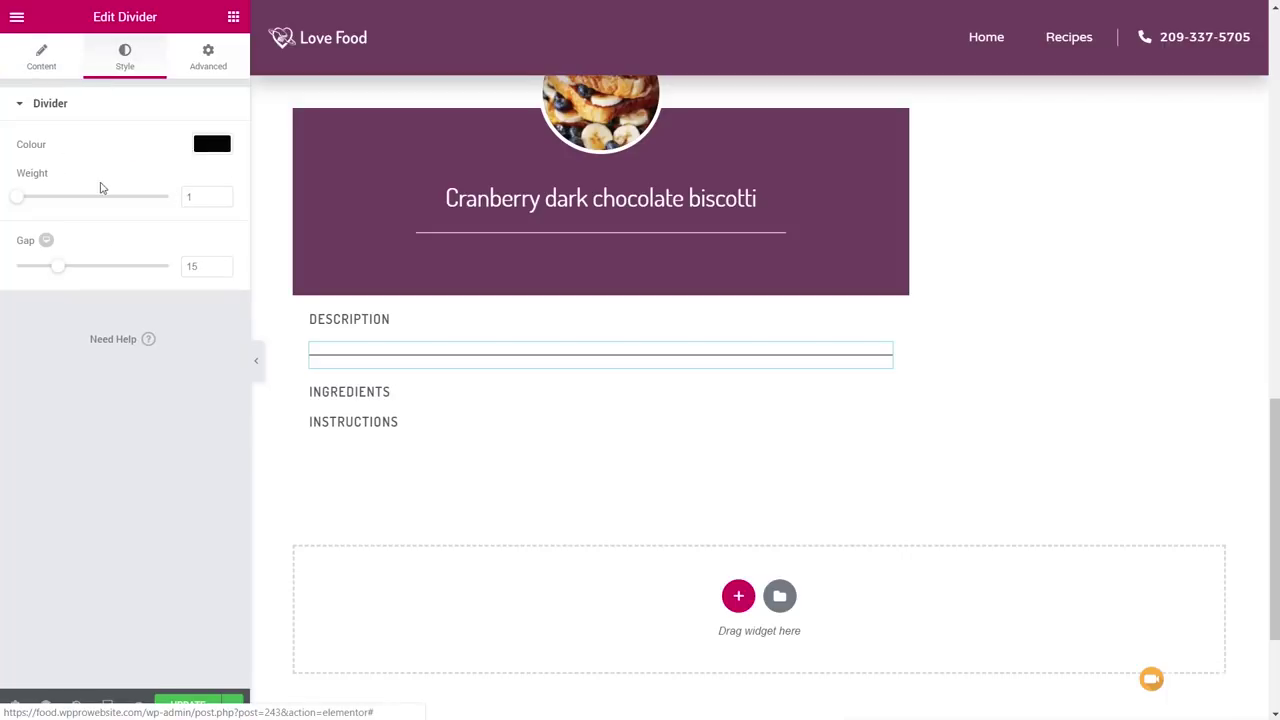
click(212, 144)
click(68, 342)
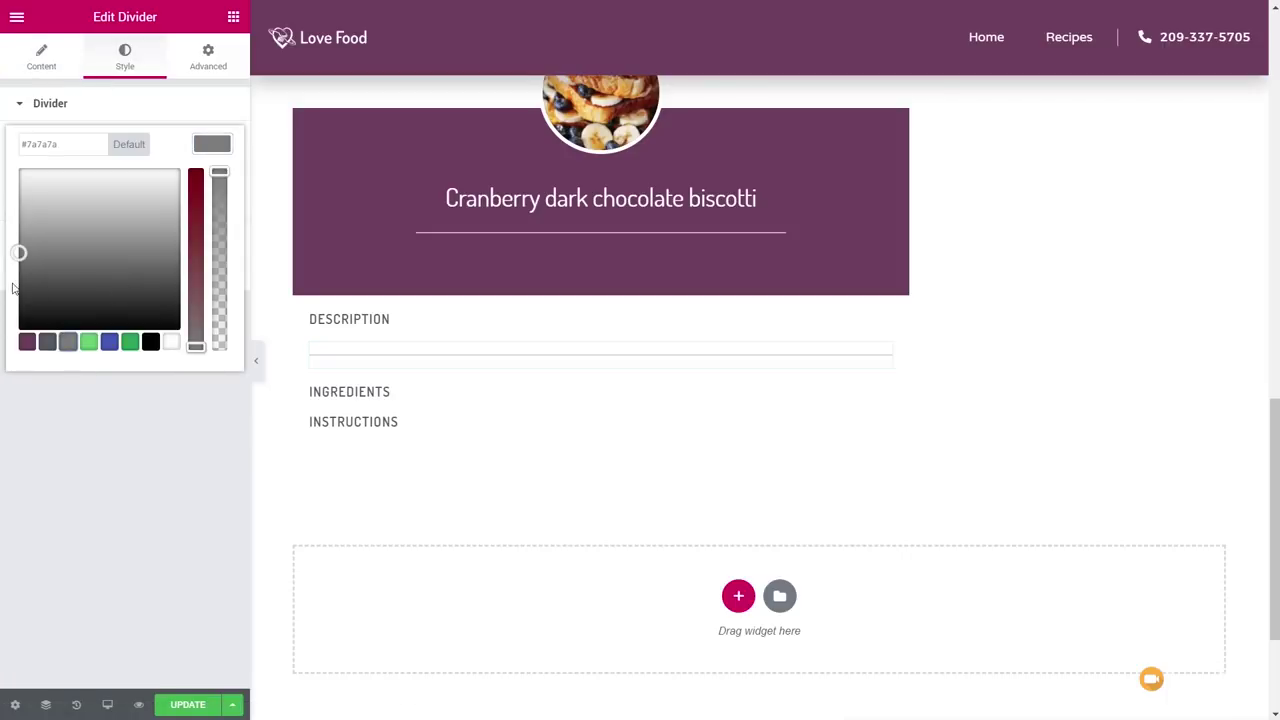
drag(17, 251, 54, 203)
click(5, 206)
drag(61, 275, 25, 275)
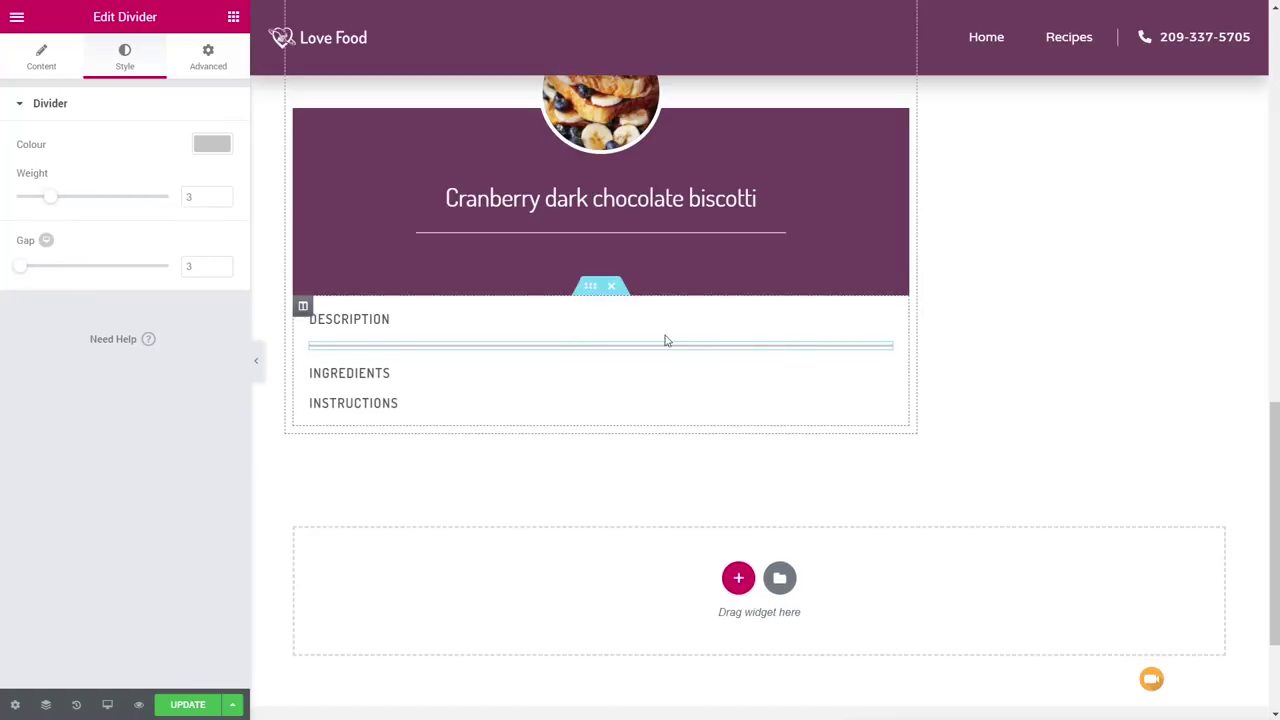
Duplicate the grey divider twice and place the copies below the Ingredients and Instructions headings.
right_click(881, 350)
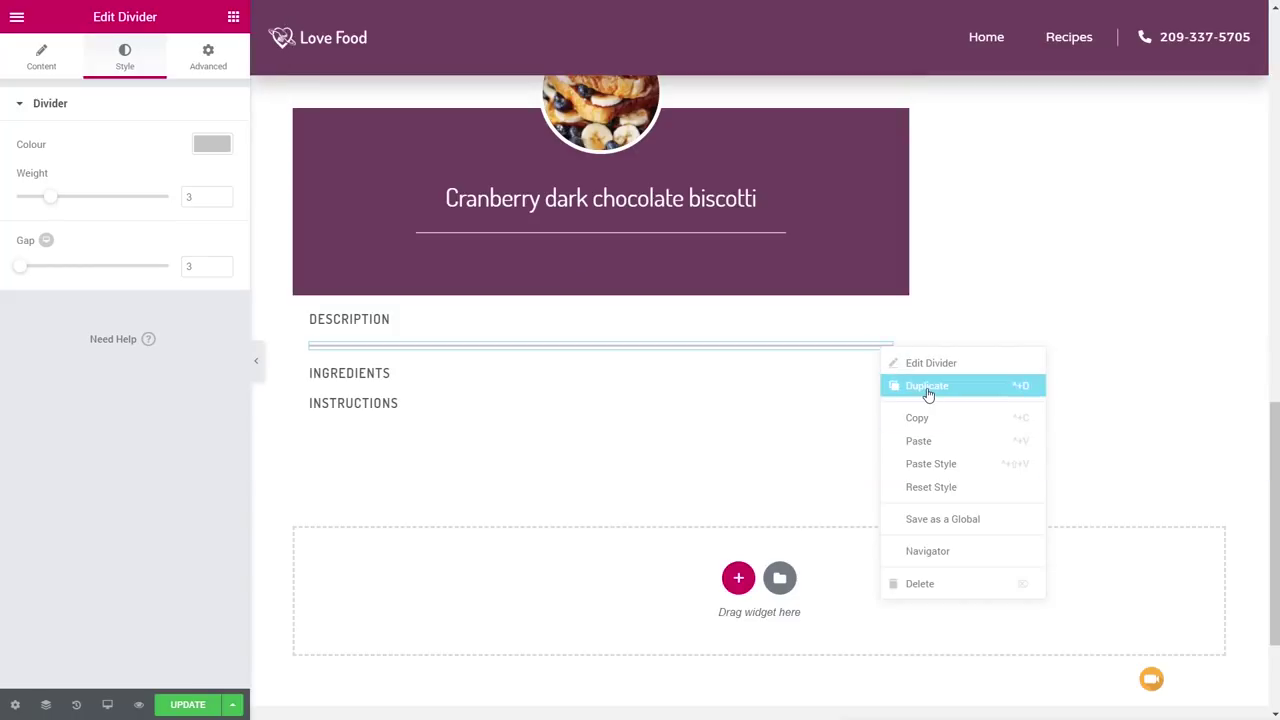
click(905, 397)
right_click(883, 374)
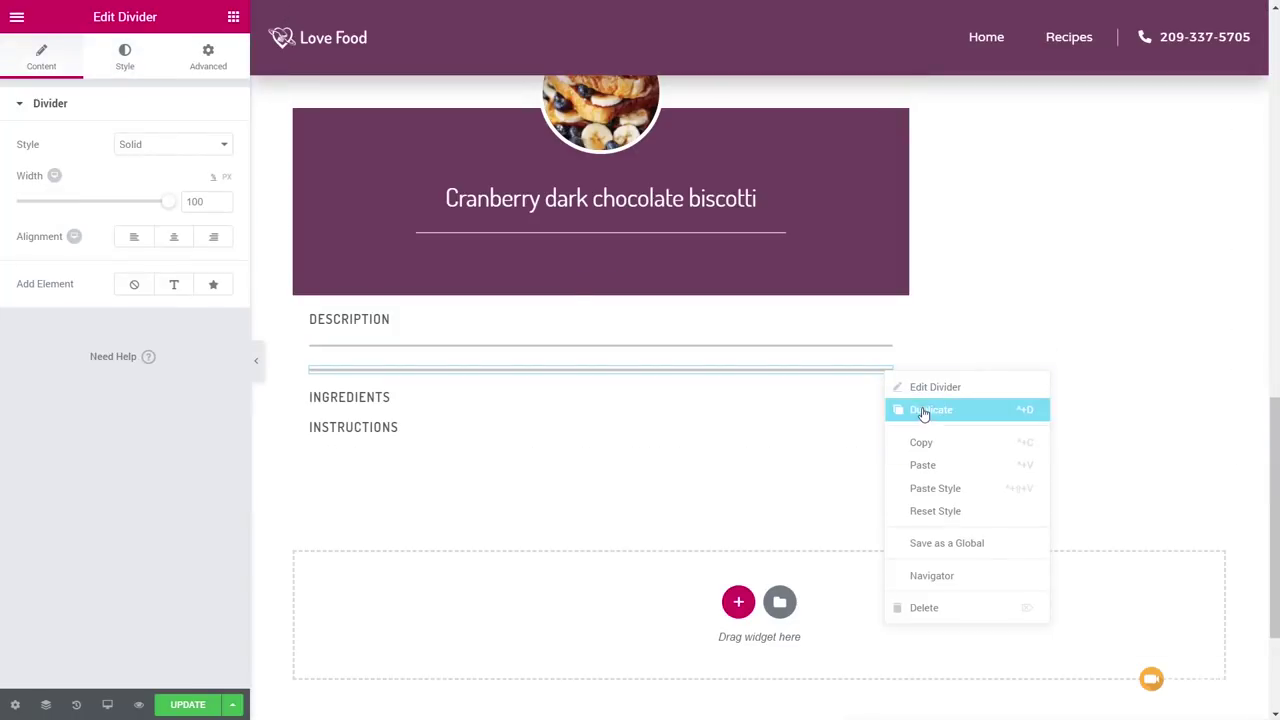
click(921, 411)
drag(884, 397, 533, 430)
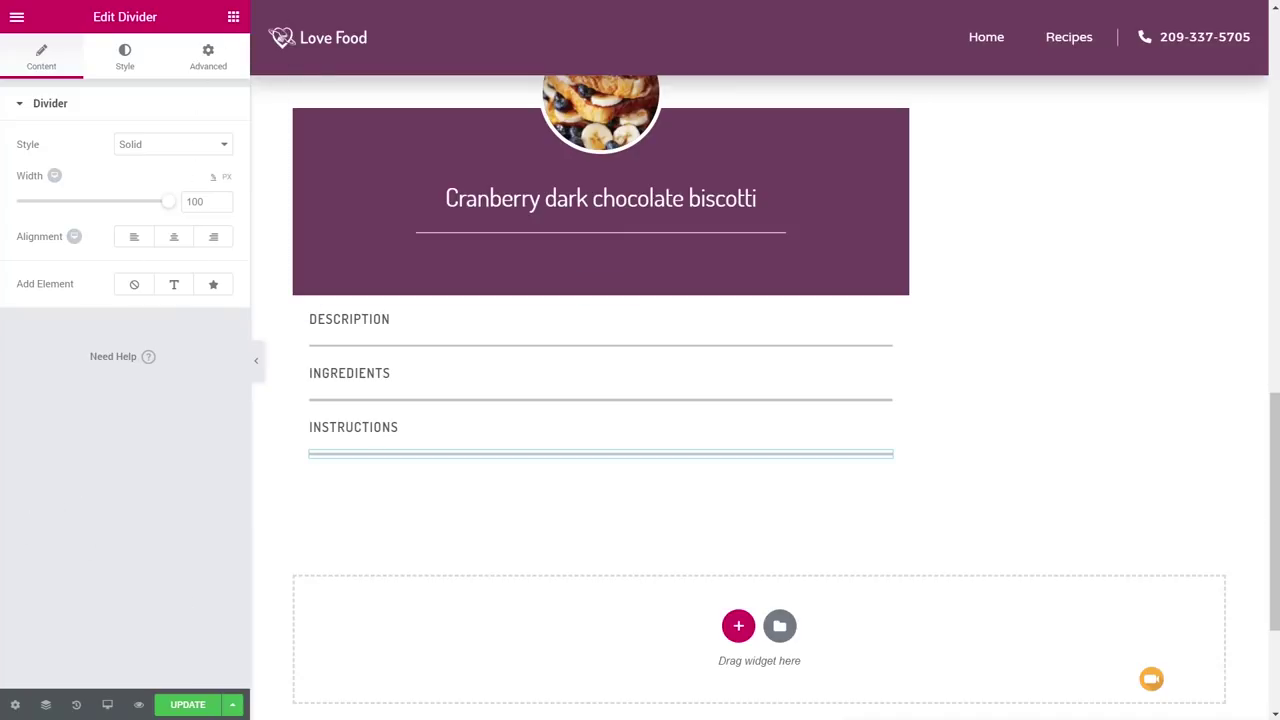
Add a text editor below the Description divider and link its content to the ACF Field with the Description key.
click(233, 17)
drag(185, 255, 452, 358)
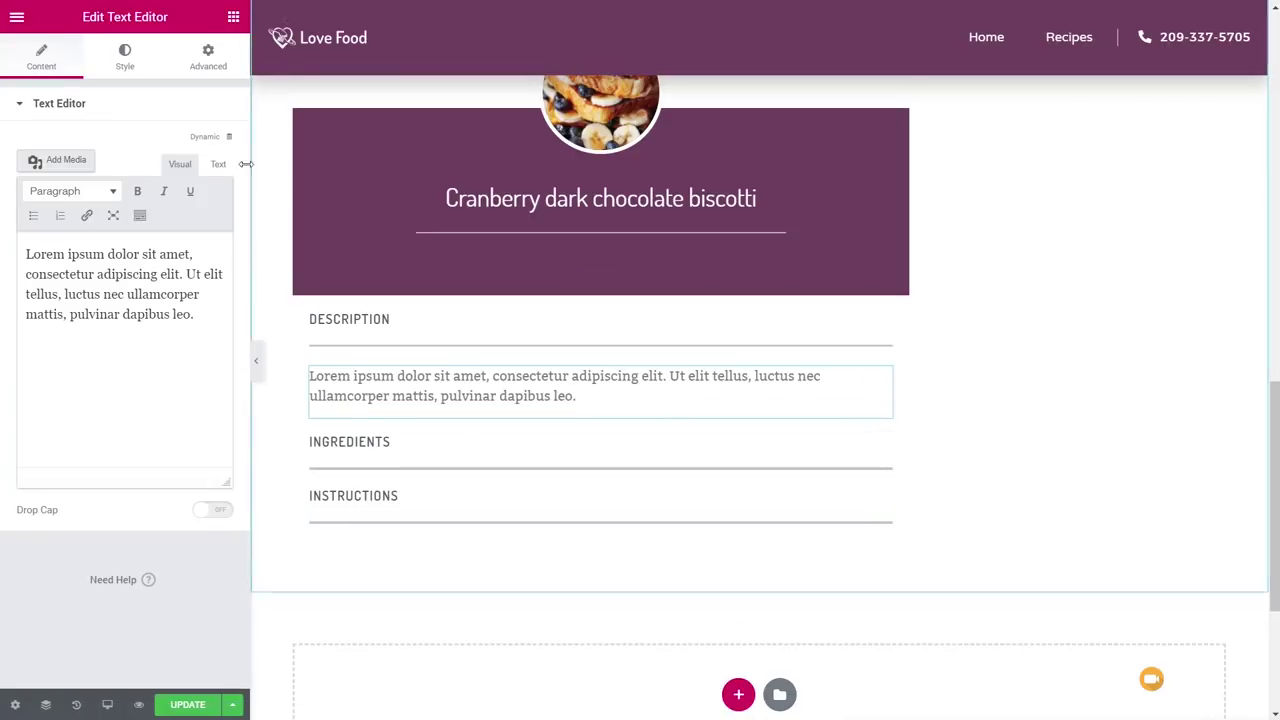
click(229, 137)
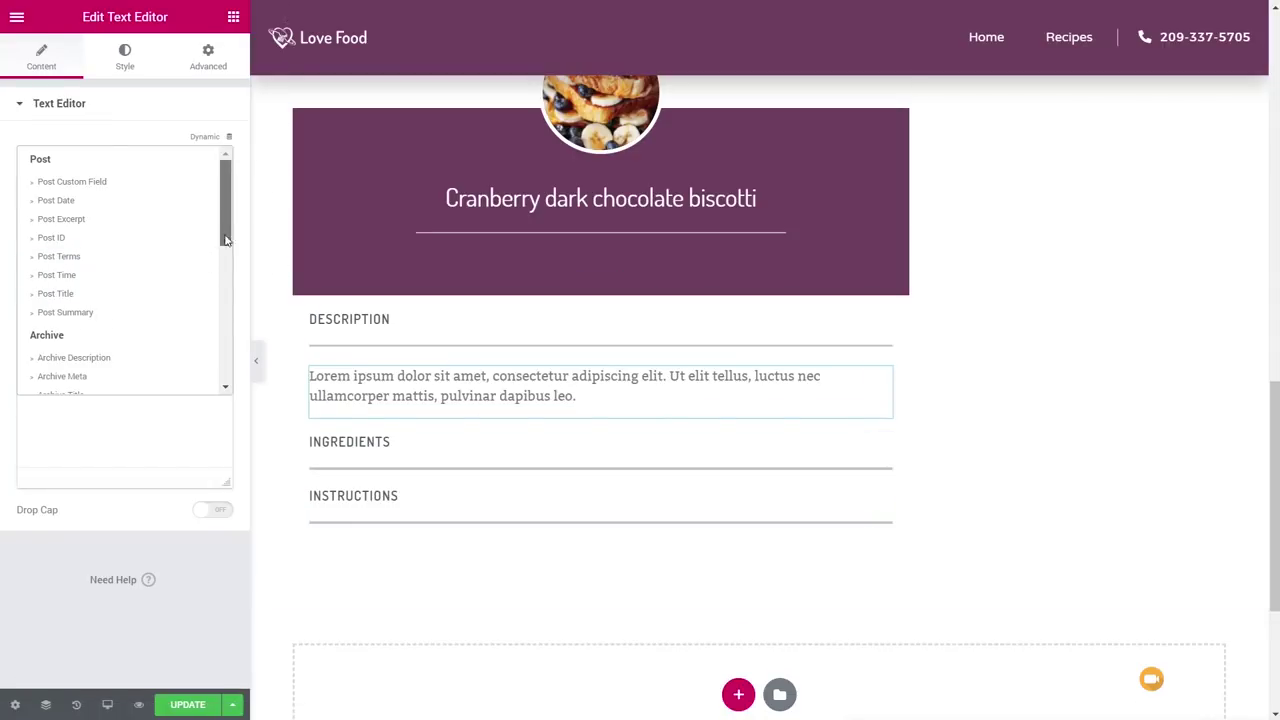
drag(224, 235, 226, 370)
click(115, 386)
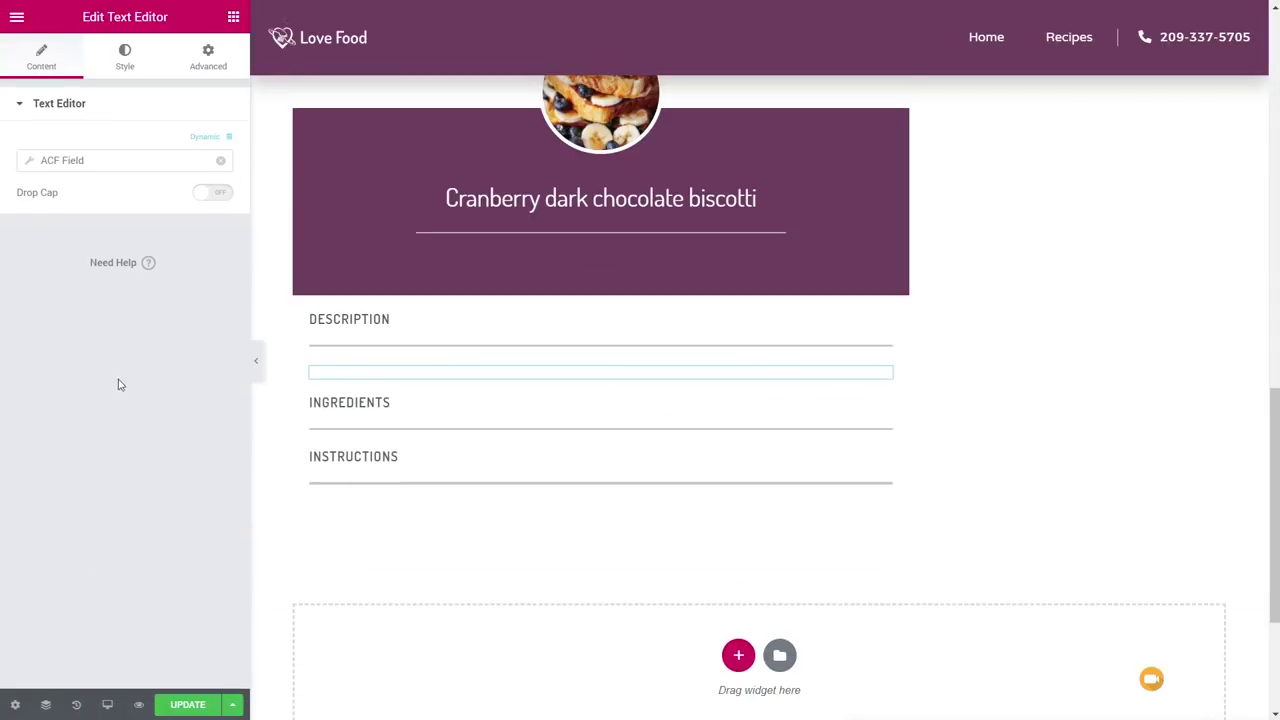
click(29, 164)
click(180, 237)
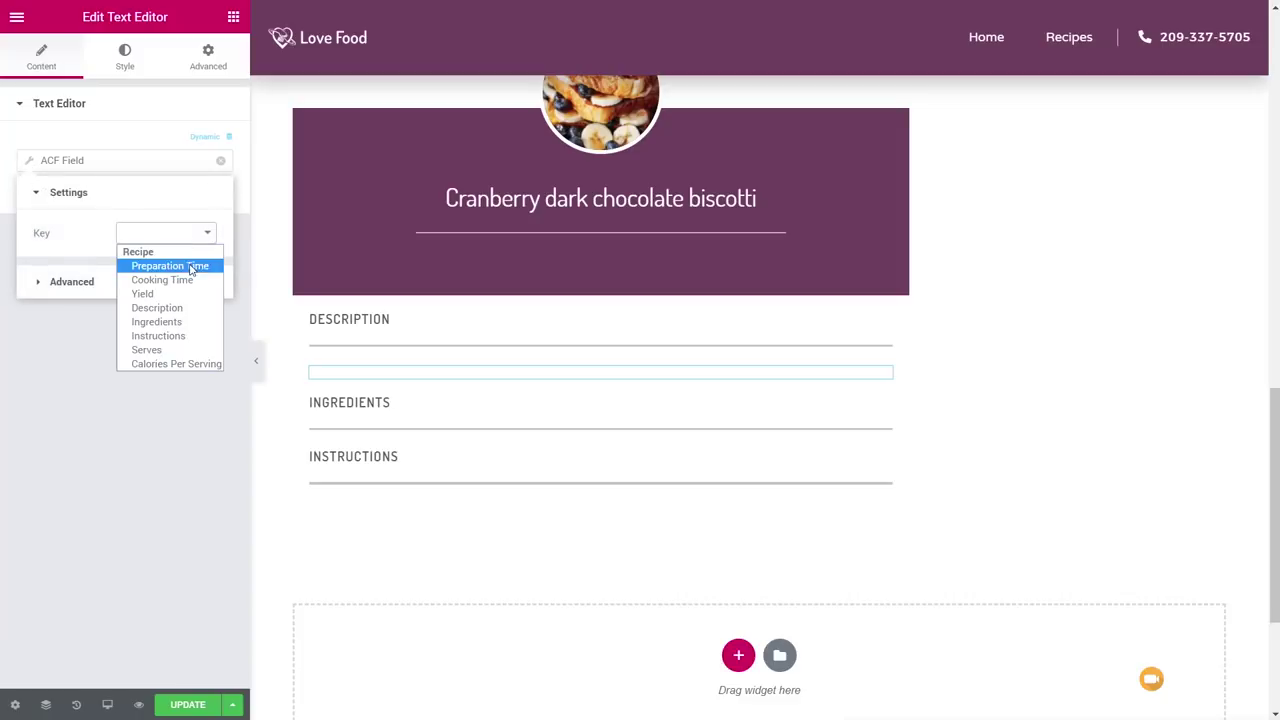
click(194, 309)
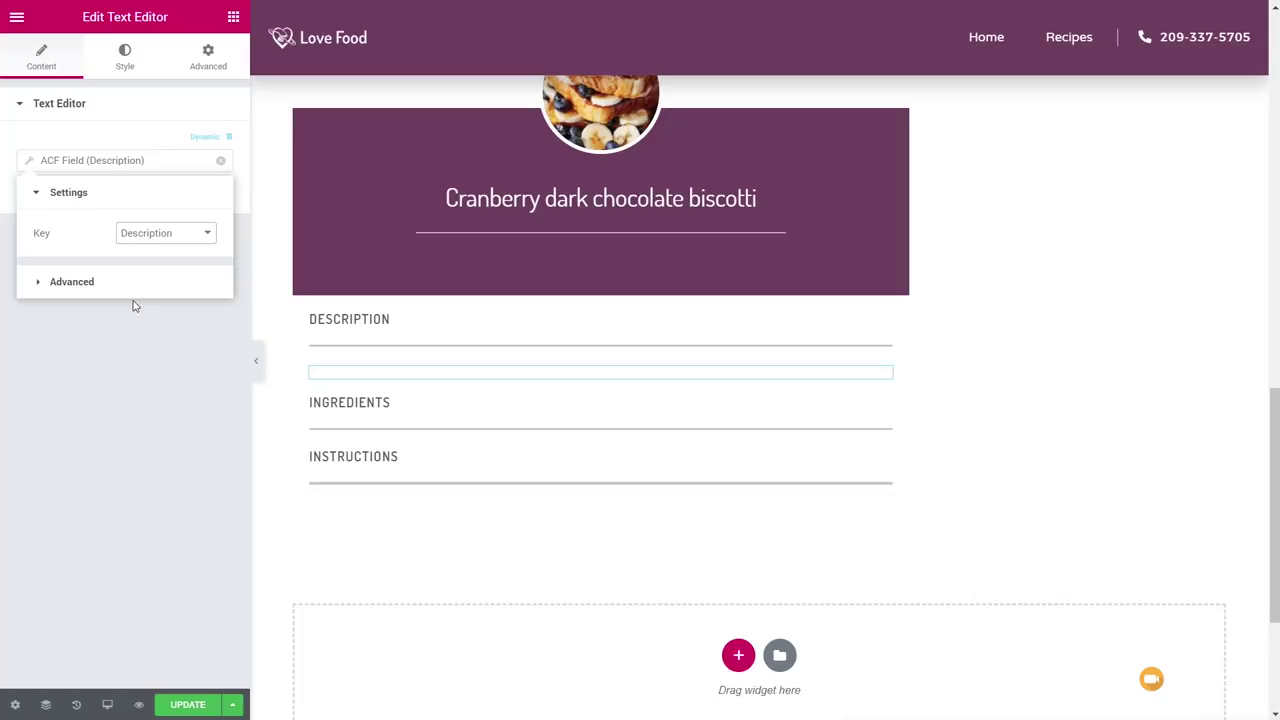
click(136, 458)
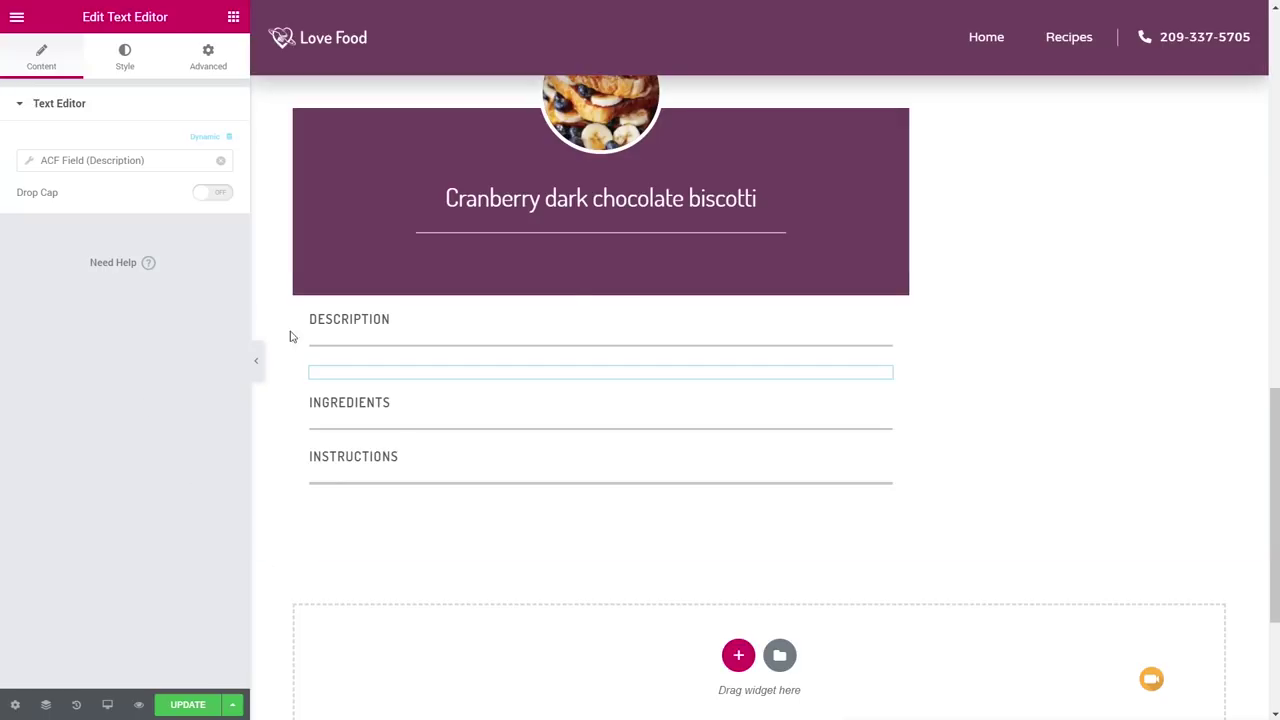
Duplicate the Description text editor, place the copy directly below the Ingredients heading and set its ACF key to Ingredients.
right_click(884, 377)
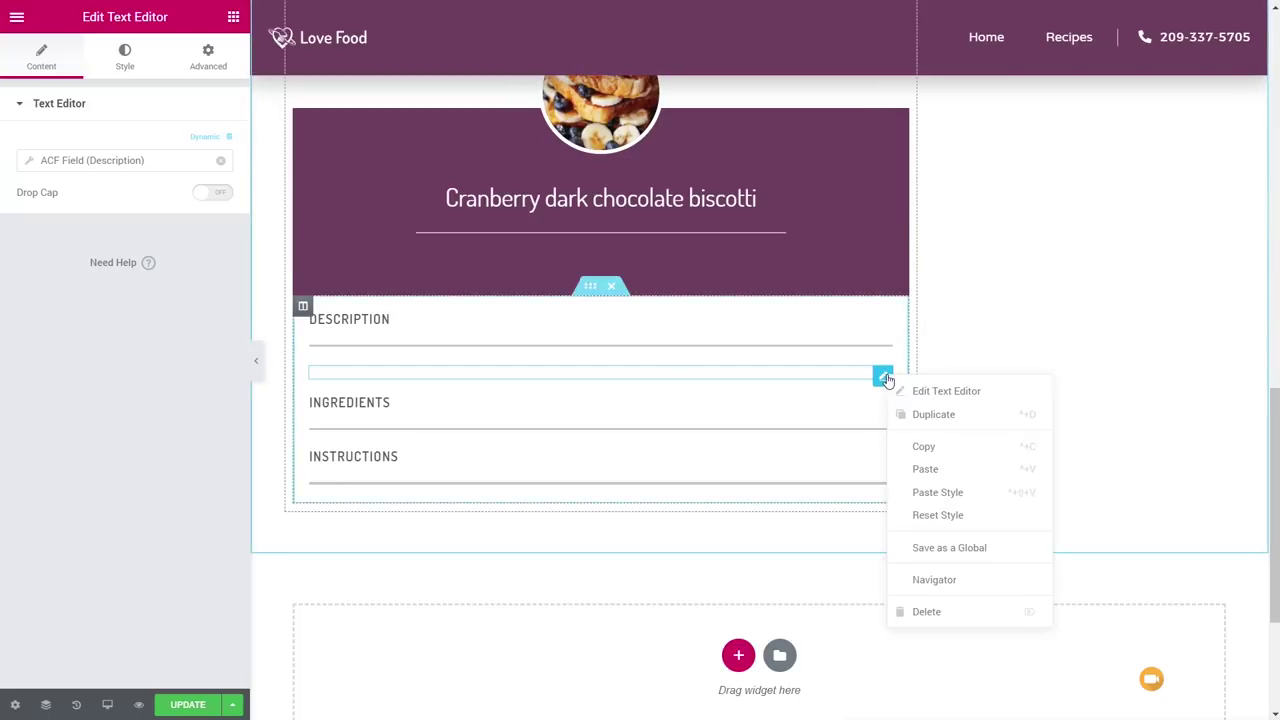
click(942, 420)
drag(884, 405, 882, 447)
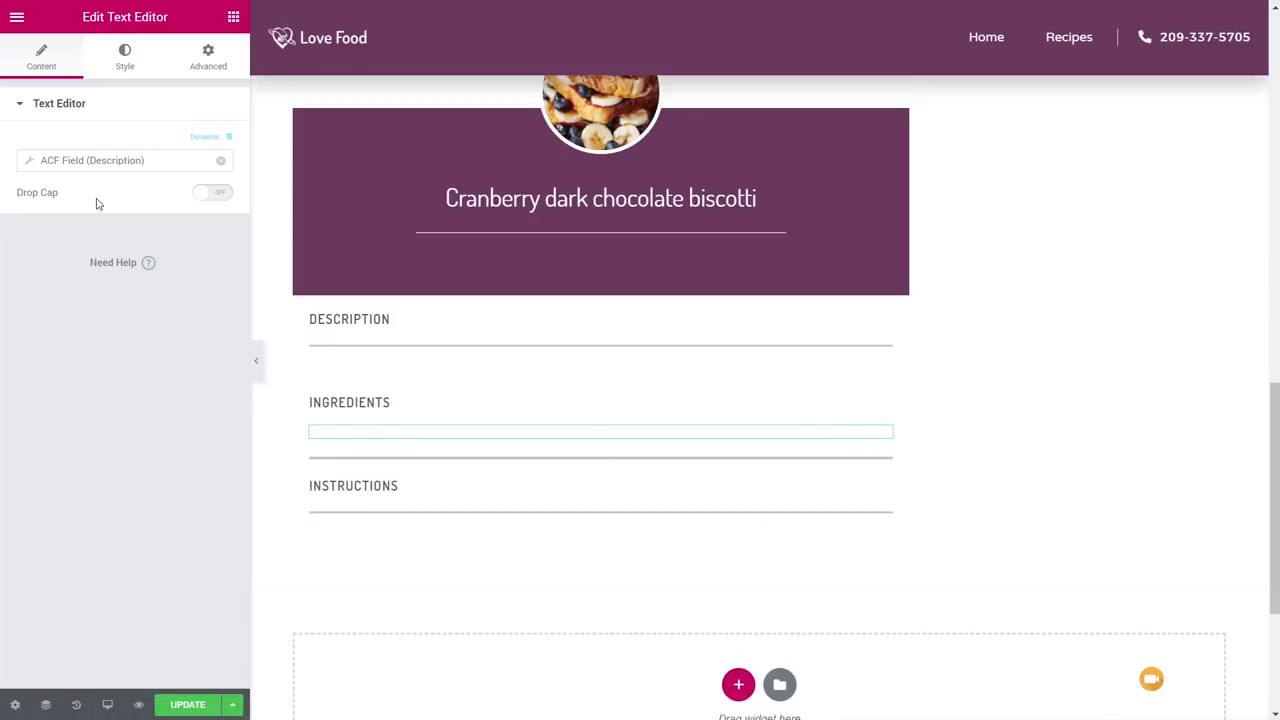
click(27, 163)
click(191, 235)
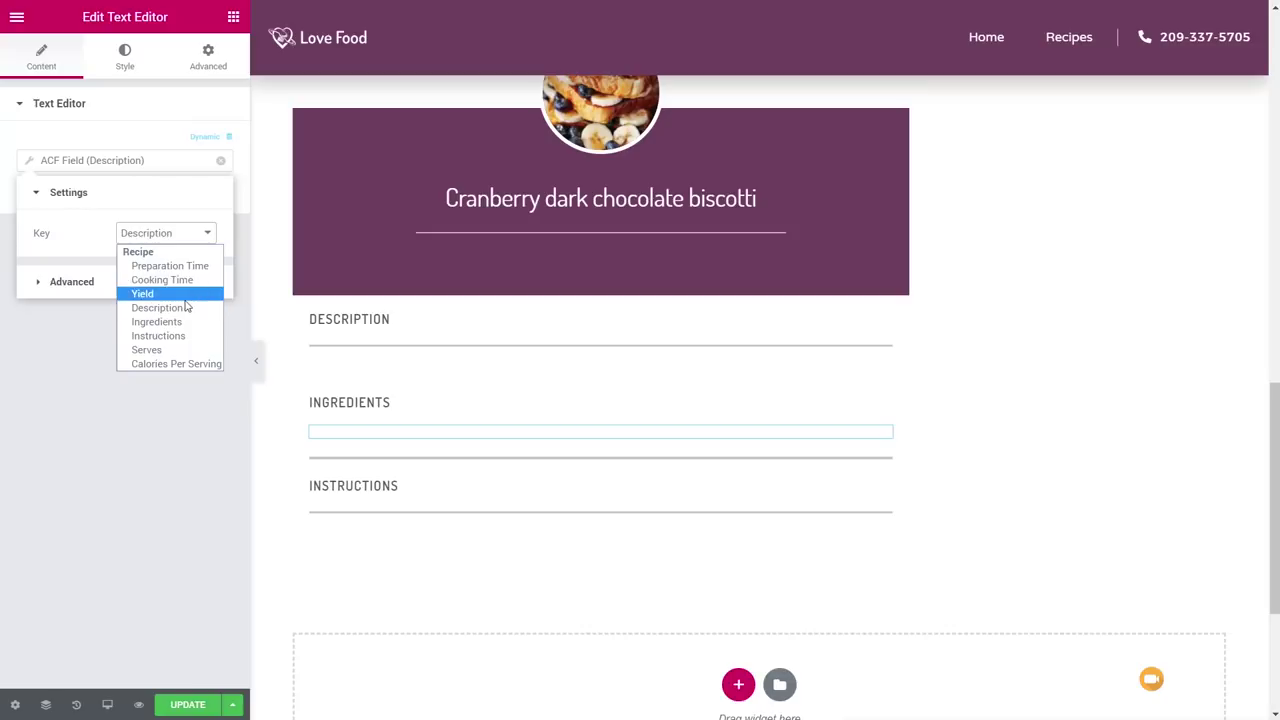
click(180, 323)
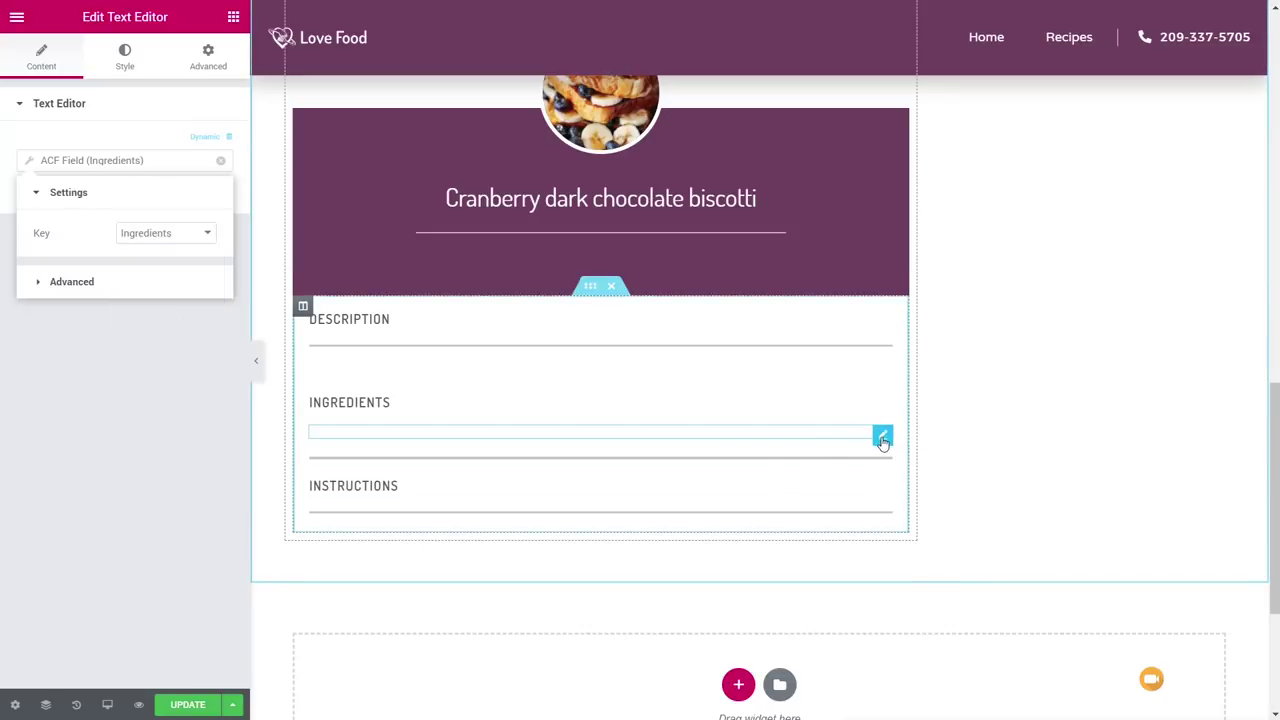
Duplicate the Ingredients text editor, move the copy into the Instructions section and set its ACF key to Instructions.
right_click(882, 440)
click(929, 476)
drag(882, 466, 888, 531)
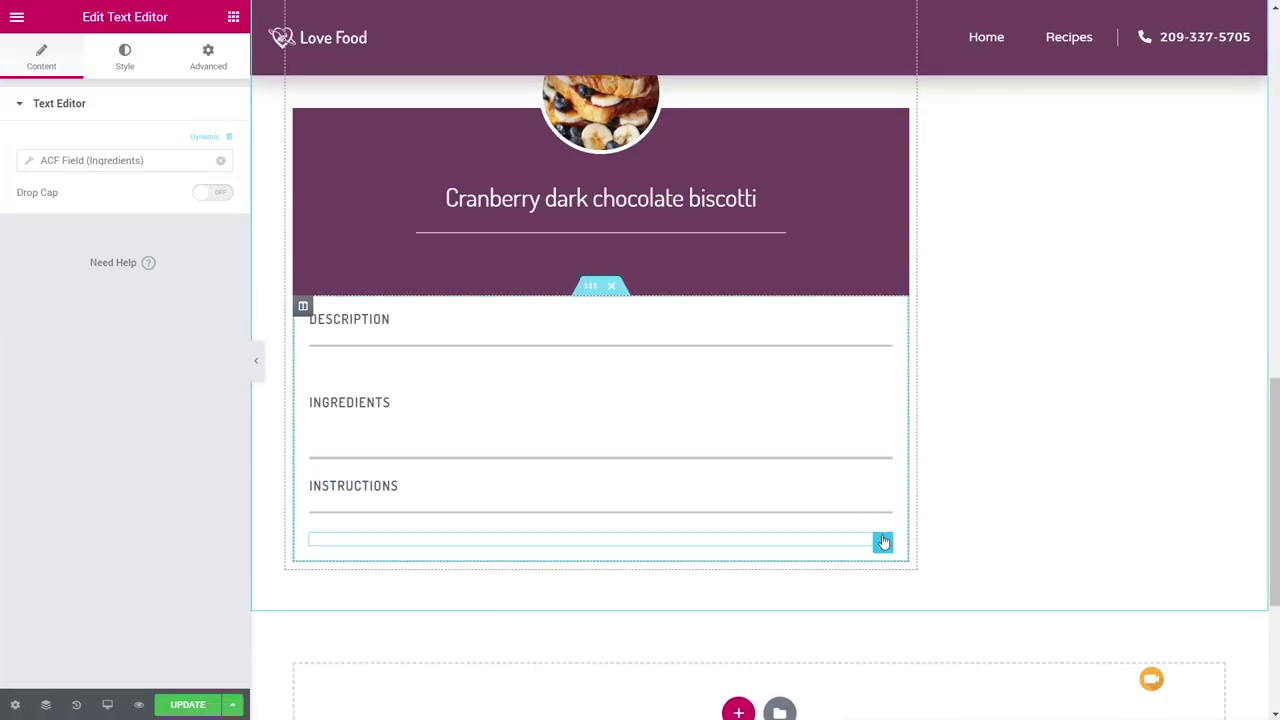
click(30, 166)
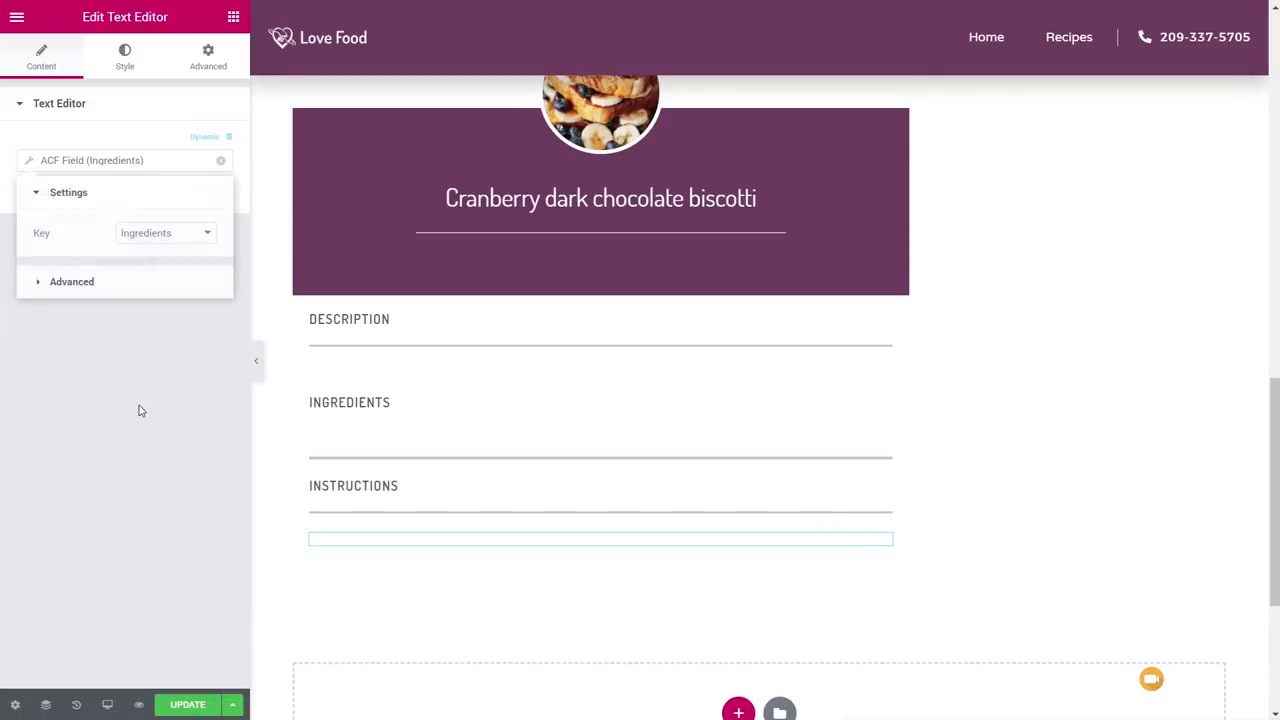
click(151, 238)
click(158, 336)
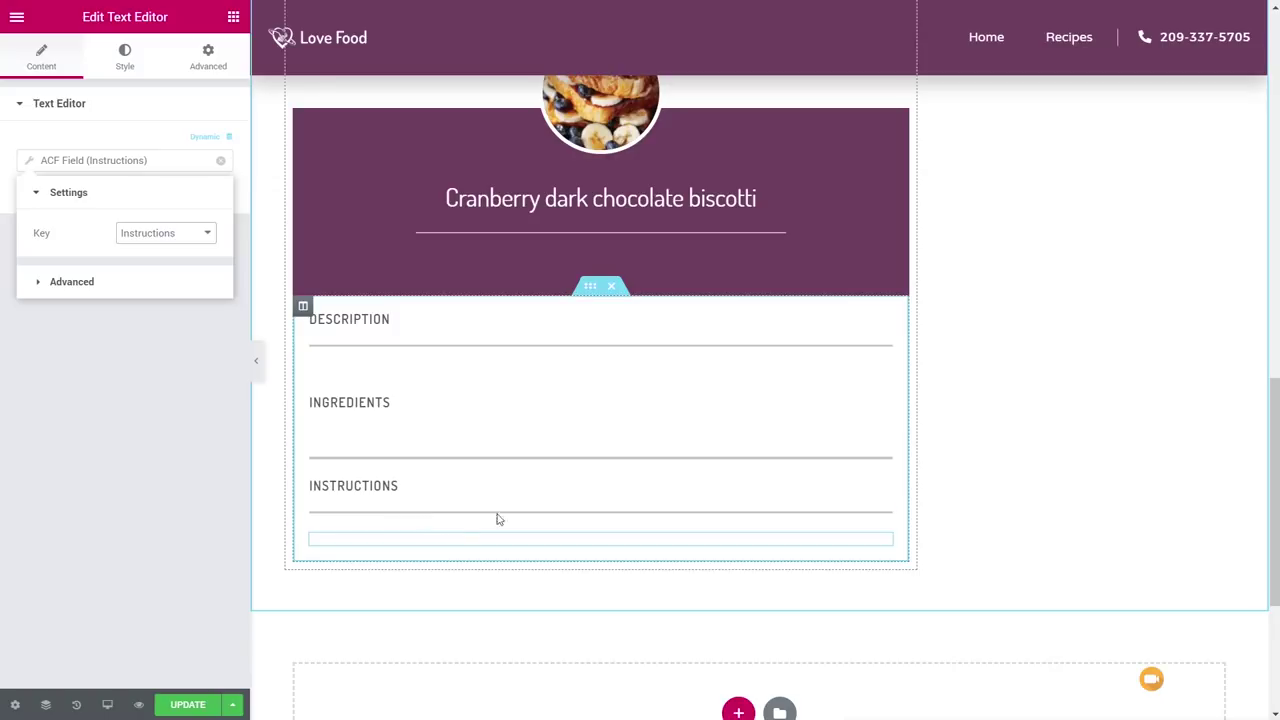
Move the Instructions and Description dividers below their text editors and update the template.
drag(882, 517, 884, 548)
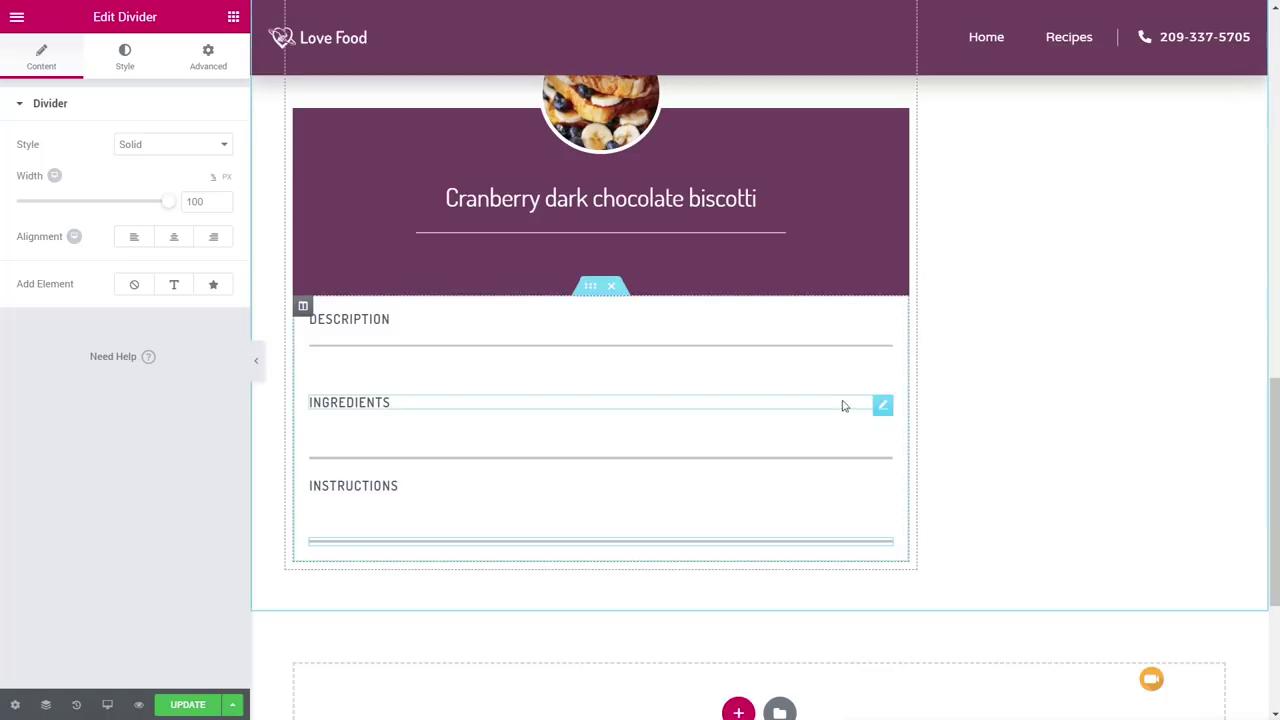
drag(885, 353, 889, 374)
click(174, 705)
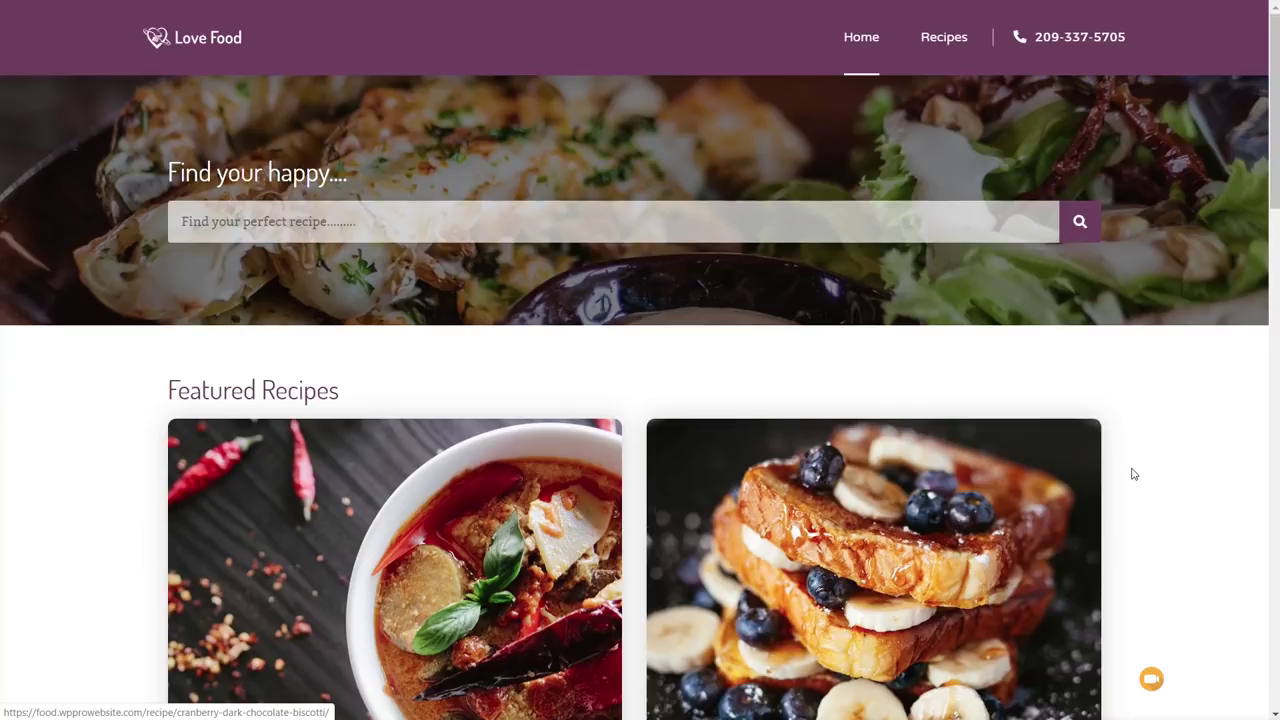
Open the Cranberry Dark Chocolate Biscotti recipe on the live site and review its recipe card sections.
scroll(1131, 466, down, 2)
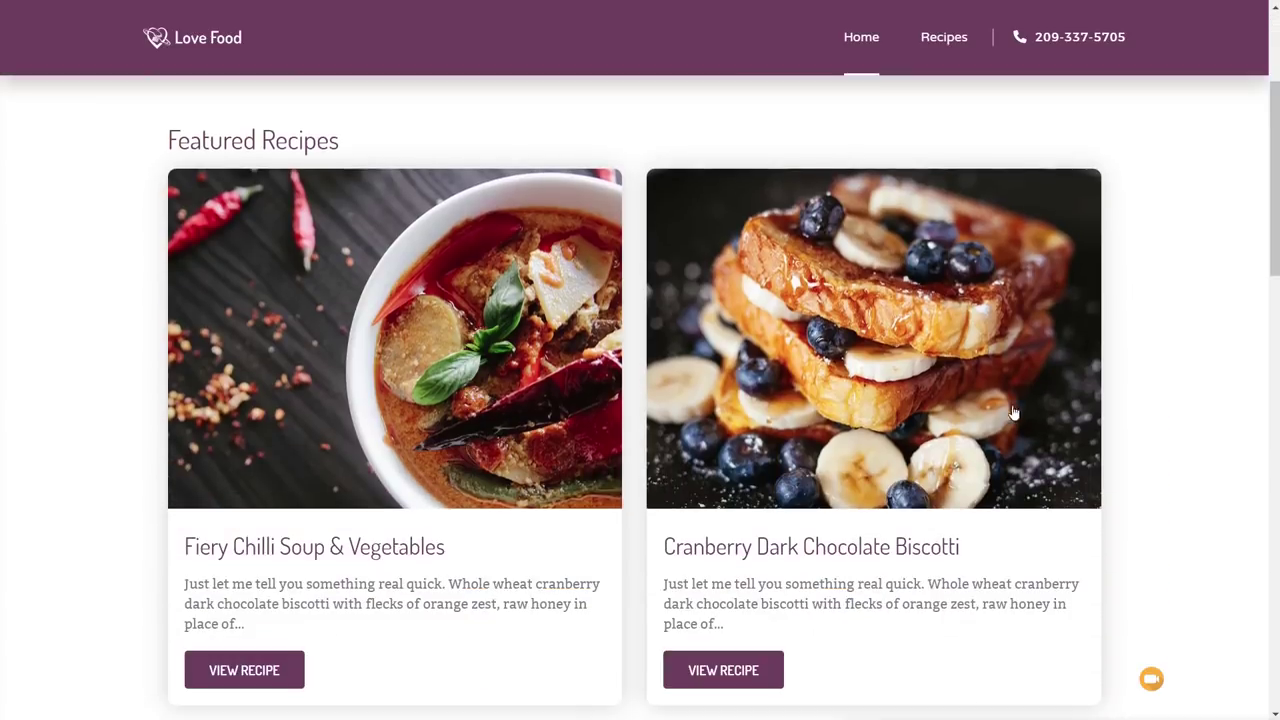
click(838, 368)
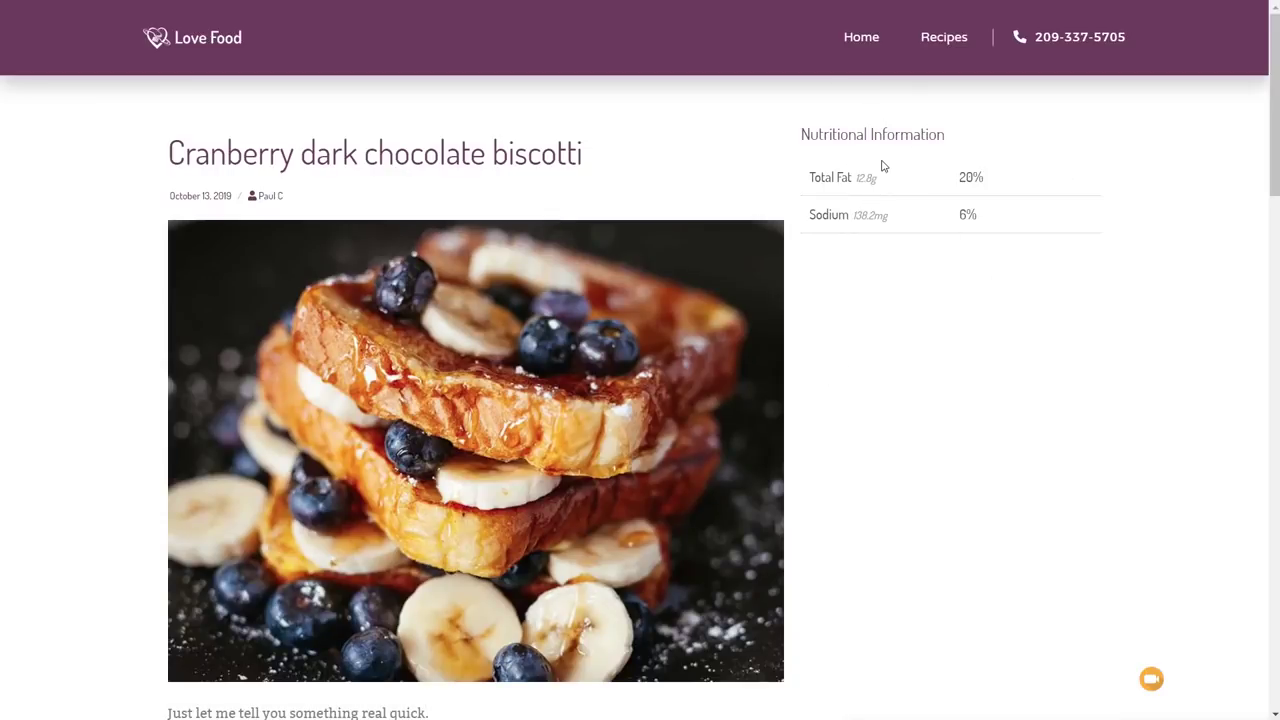
scroll(906, 249, down, 10)
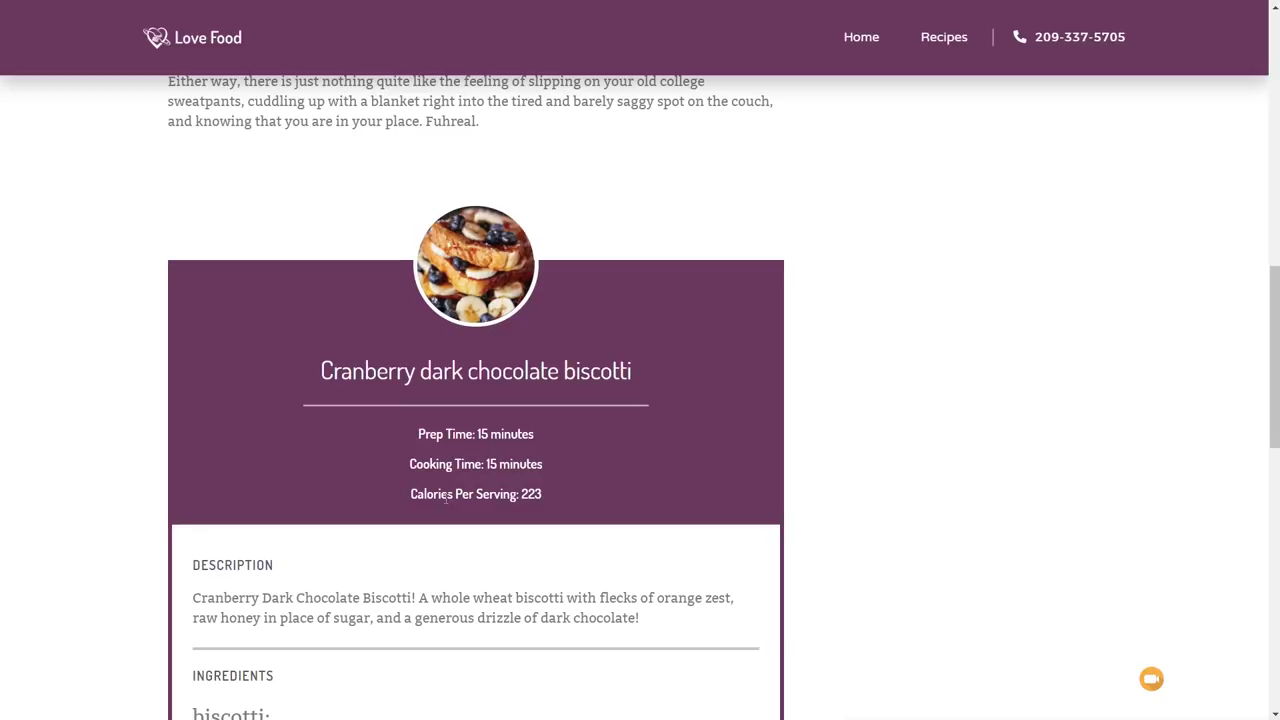
scroll(622, 498, down, 10)
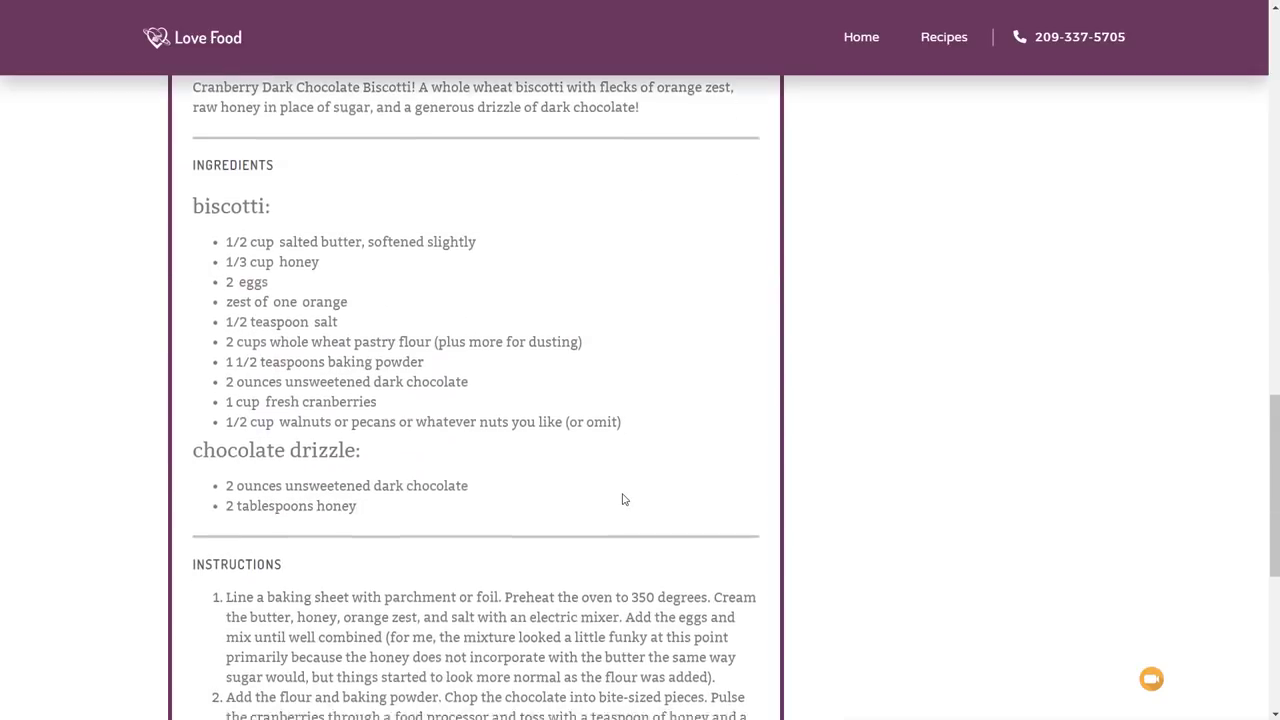
scroll(622, 498, up, 12)
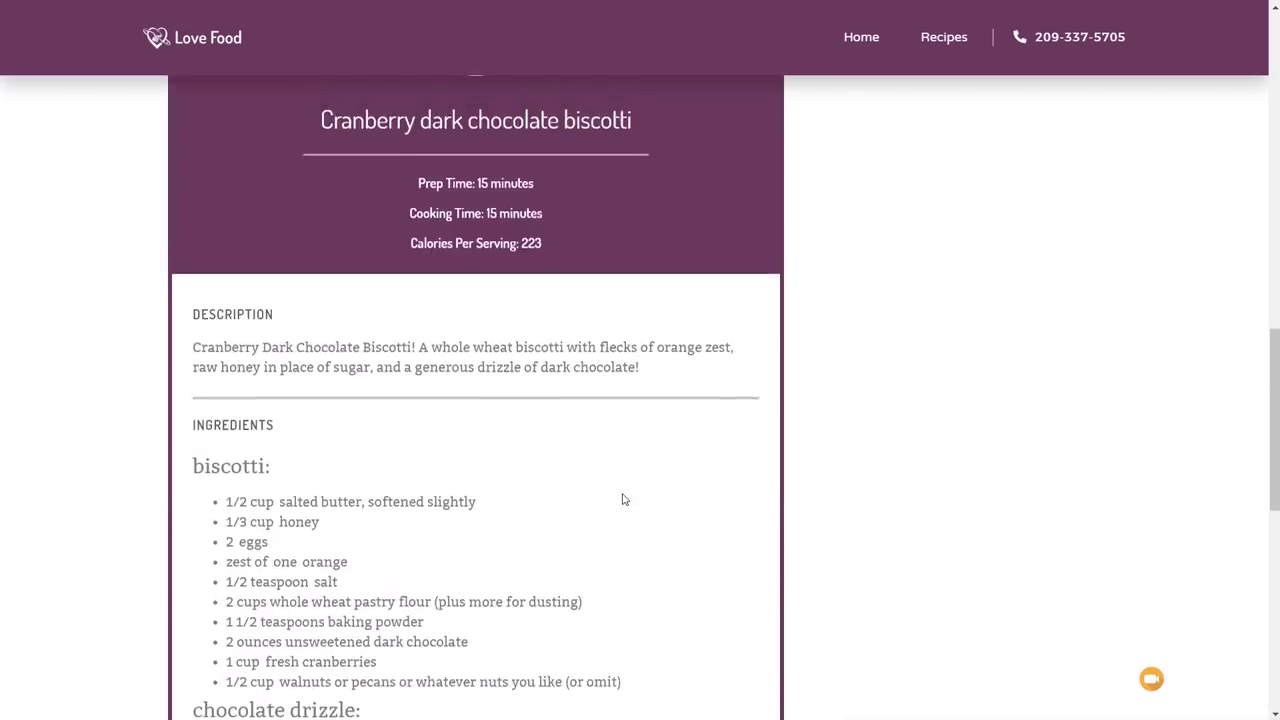
Open the SearchWP settings in the WordPress dashboard and exclude the Posts and Pages post types from the Default engine.
scroll(622, 498, up, 6)
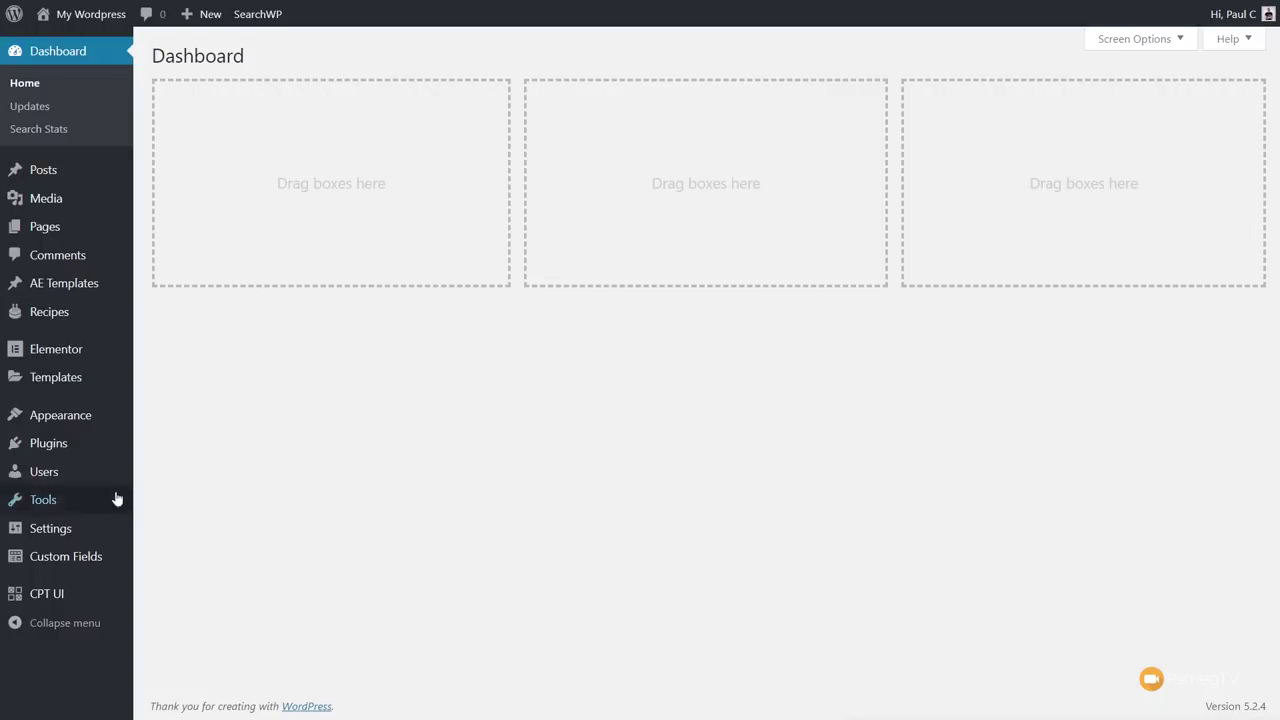
mouse_move(60, 526)
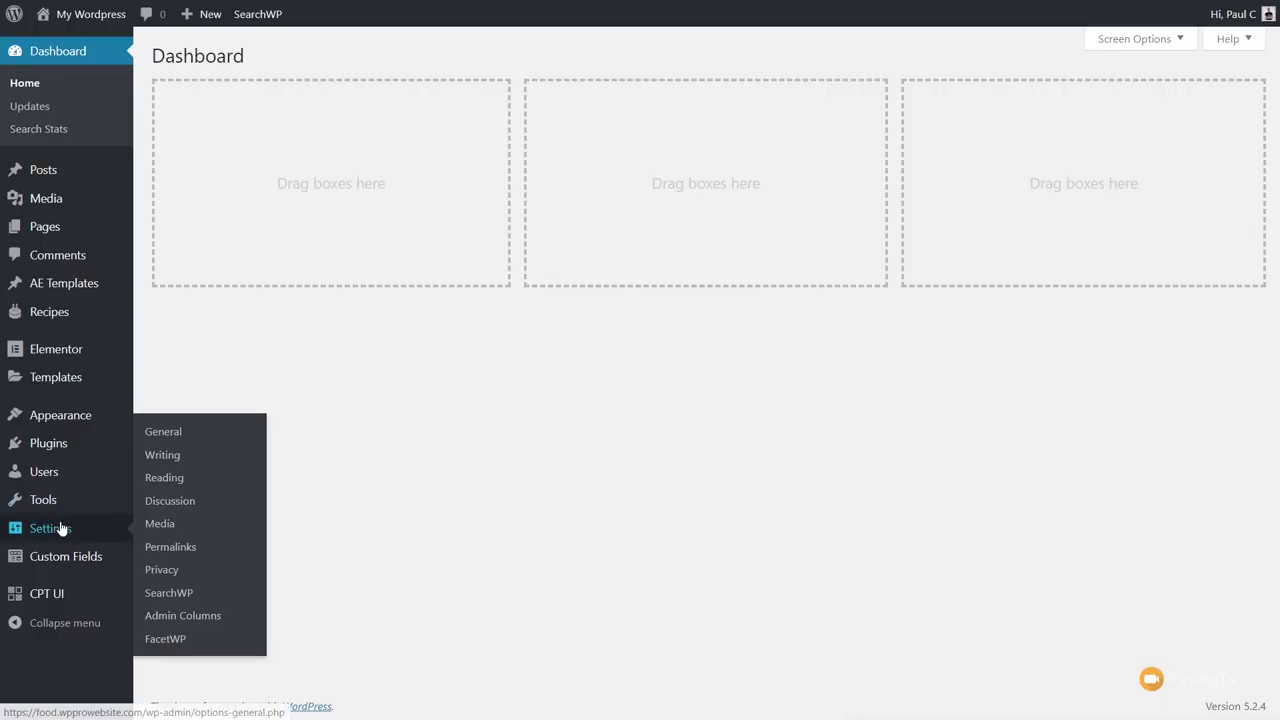
click(176, 595)
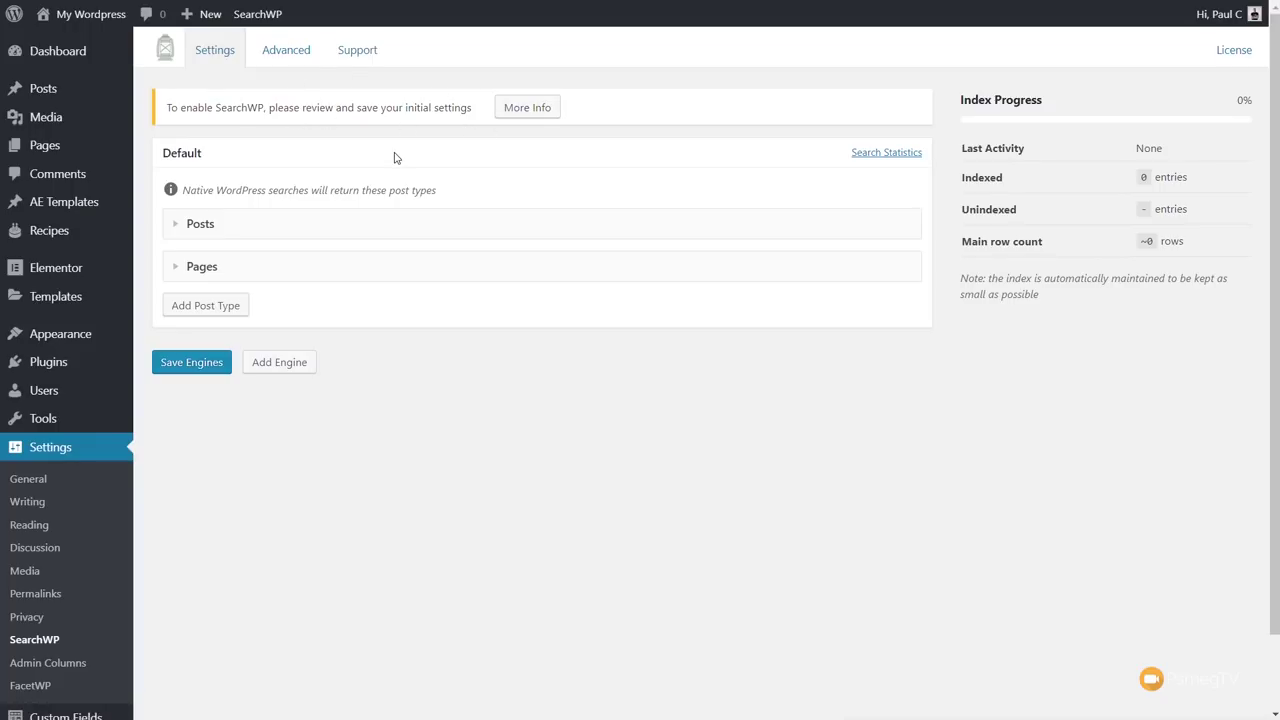
click(175, 229)
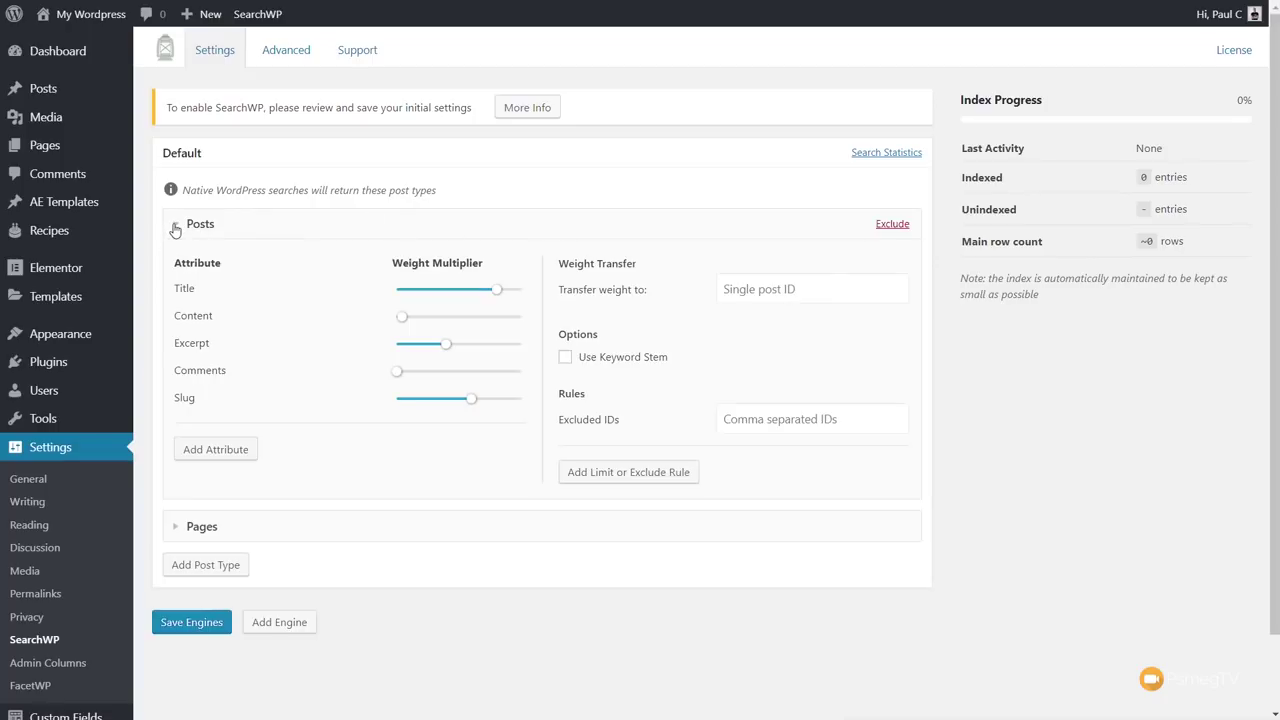
click(892, 224)
click(176, 228)
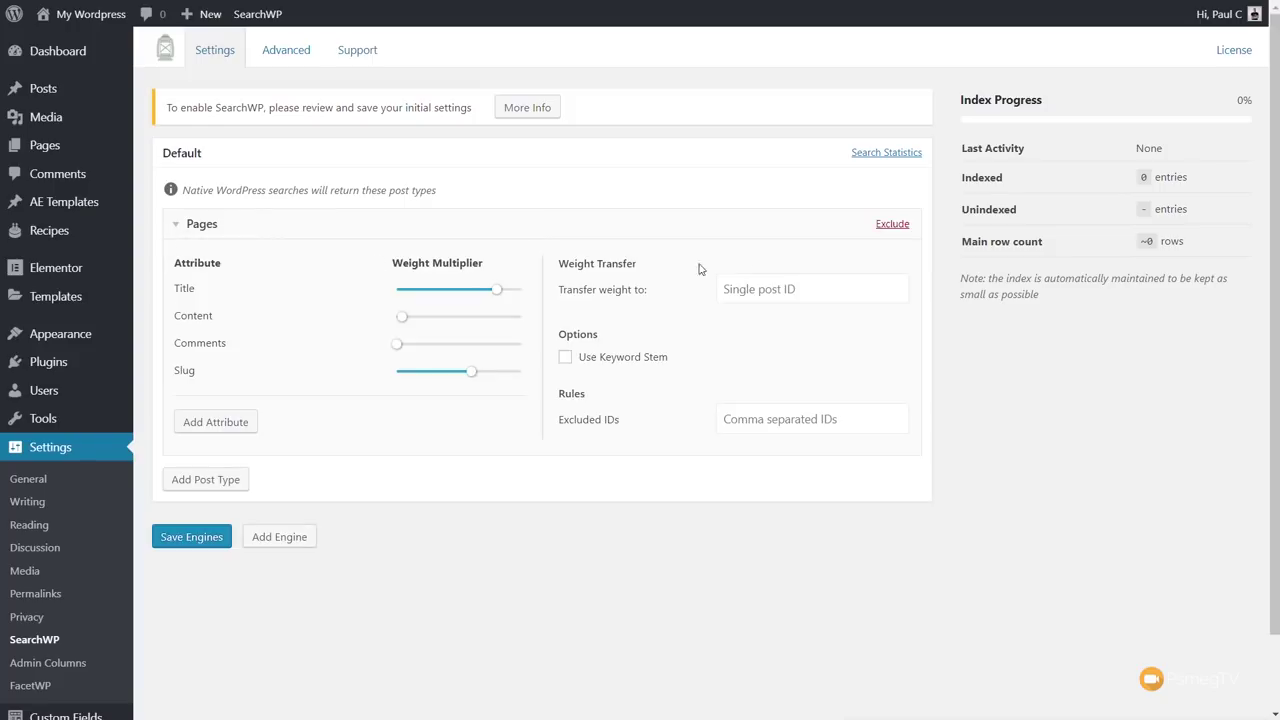
click(888, 225)
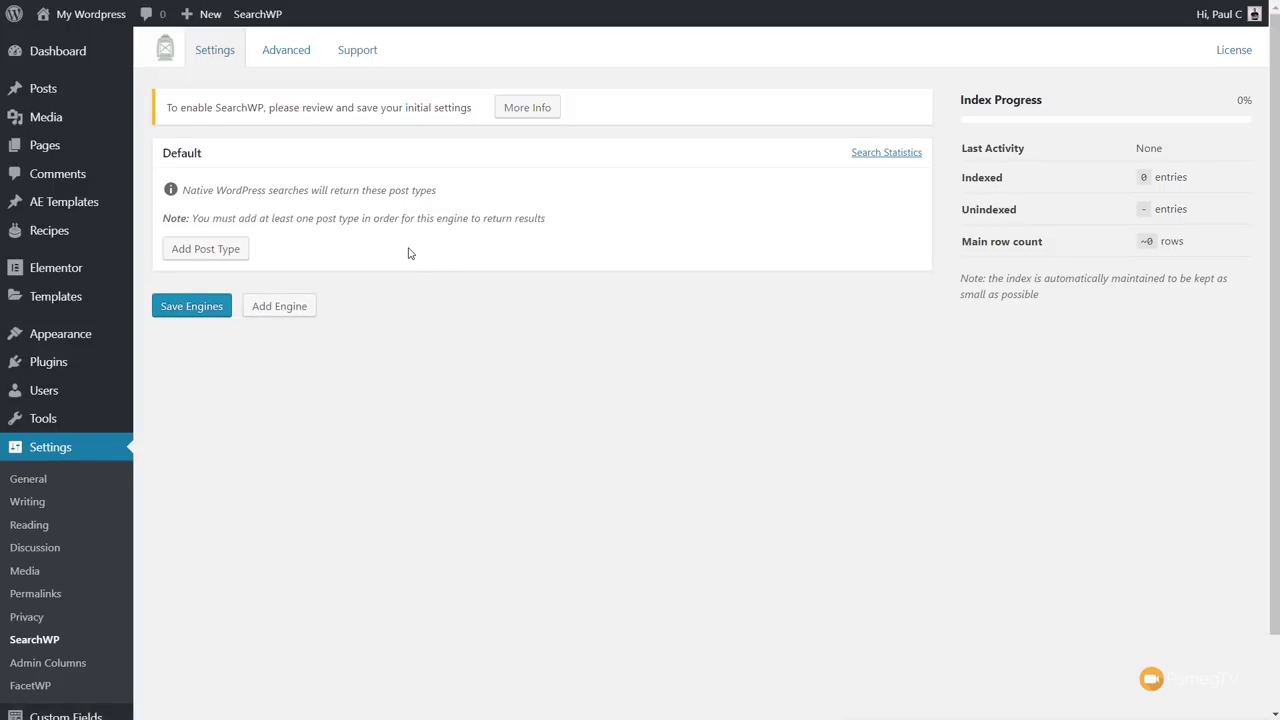
Add the Recipes post type to the Default engine, setting its Content weight to about 20% of the scale and its Slug weight near minimum.
click(211, 256)
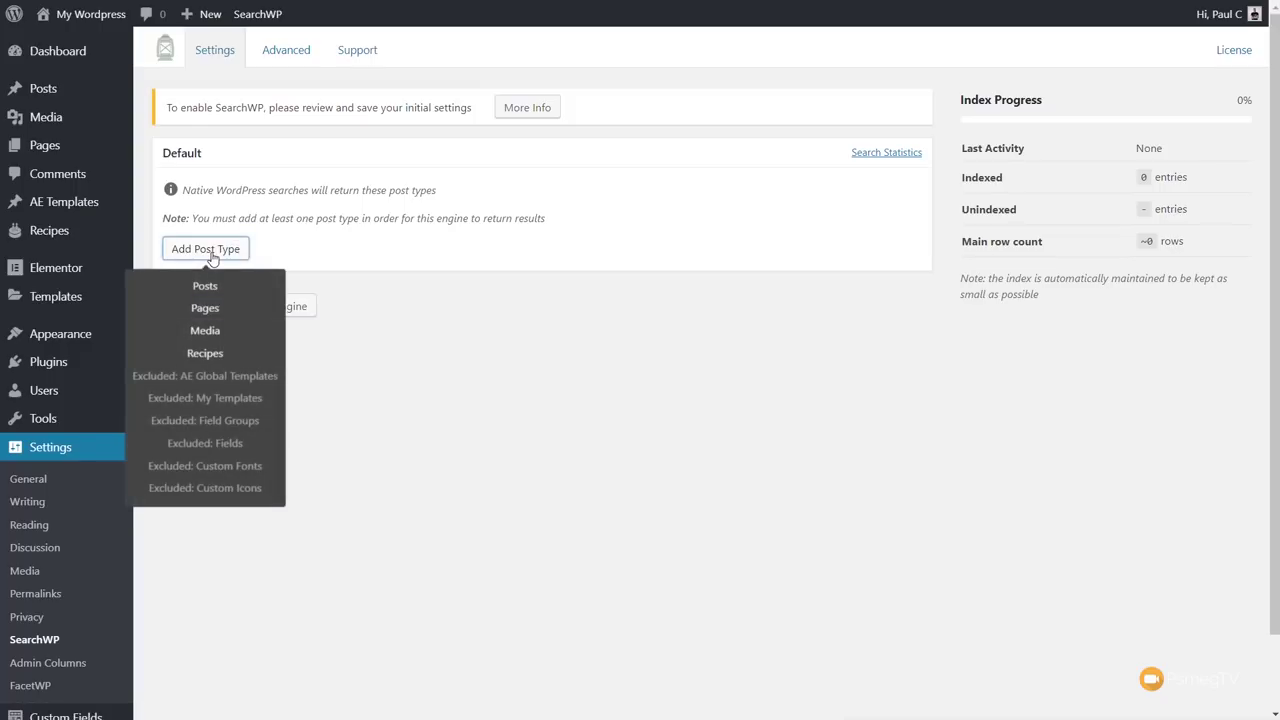
click(206, 355)
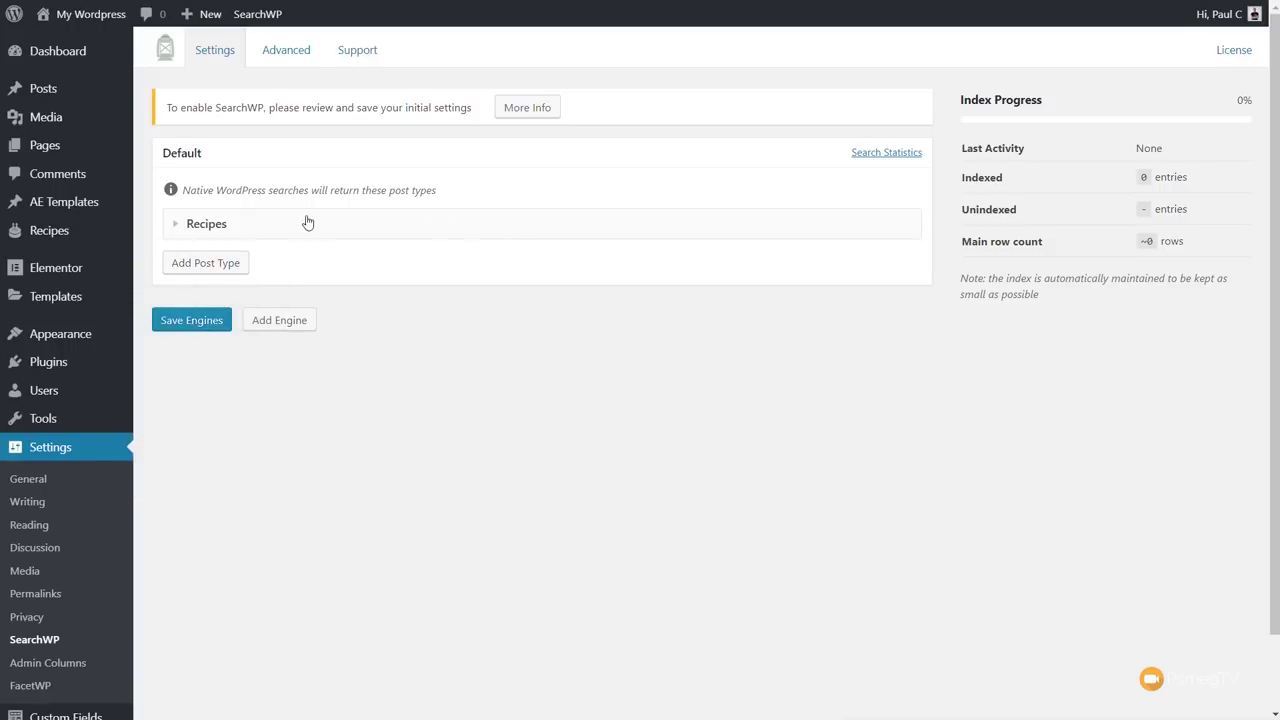
click(178, 229)
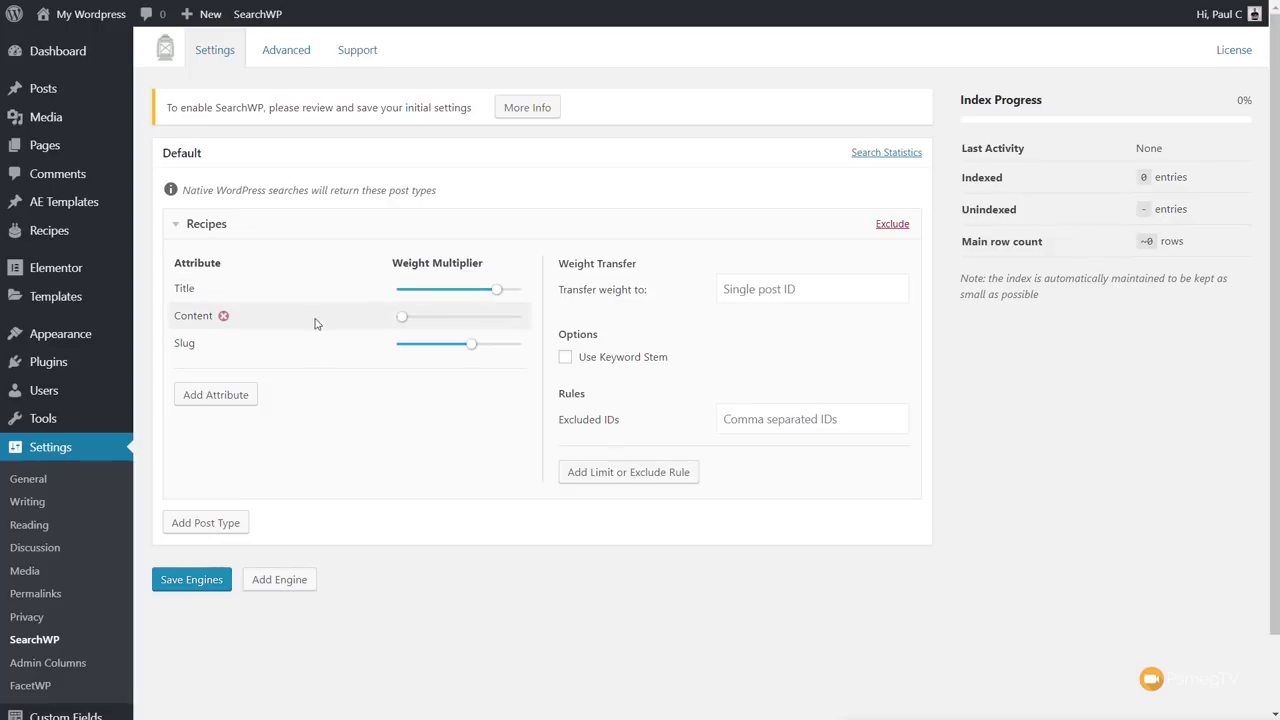
mouse_move(404, 323)
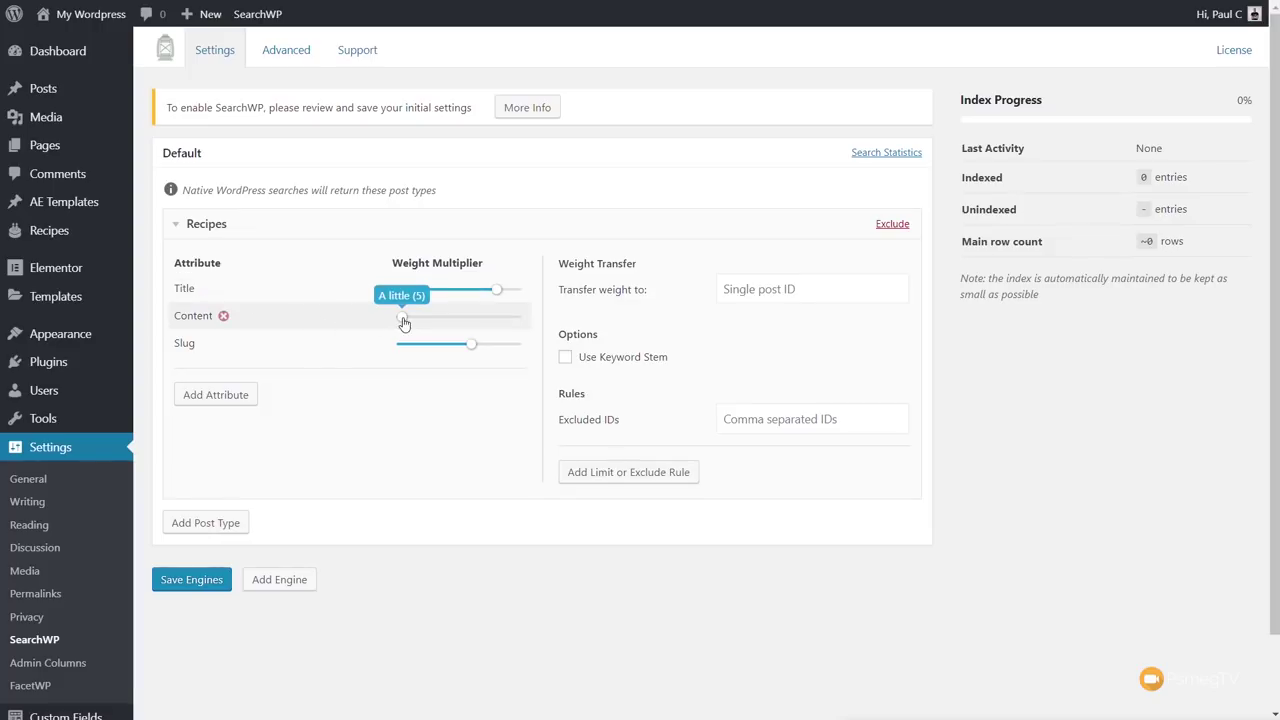
drag(404, 323, 422, 322)
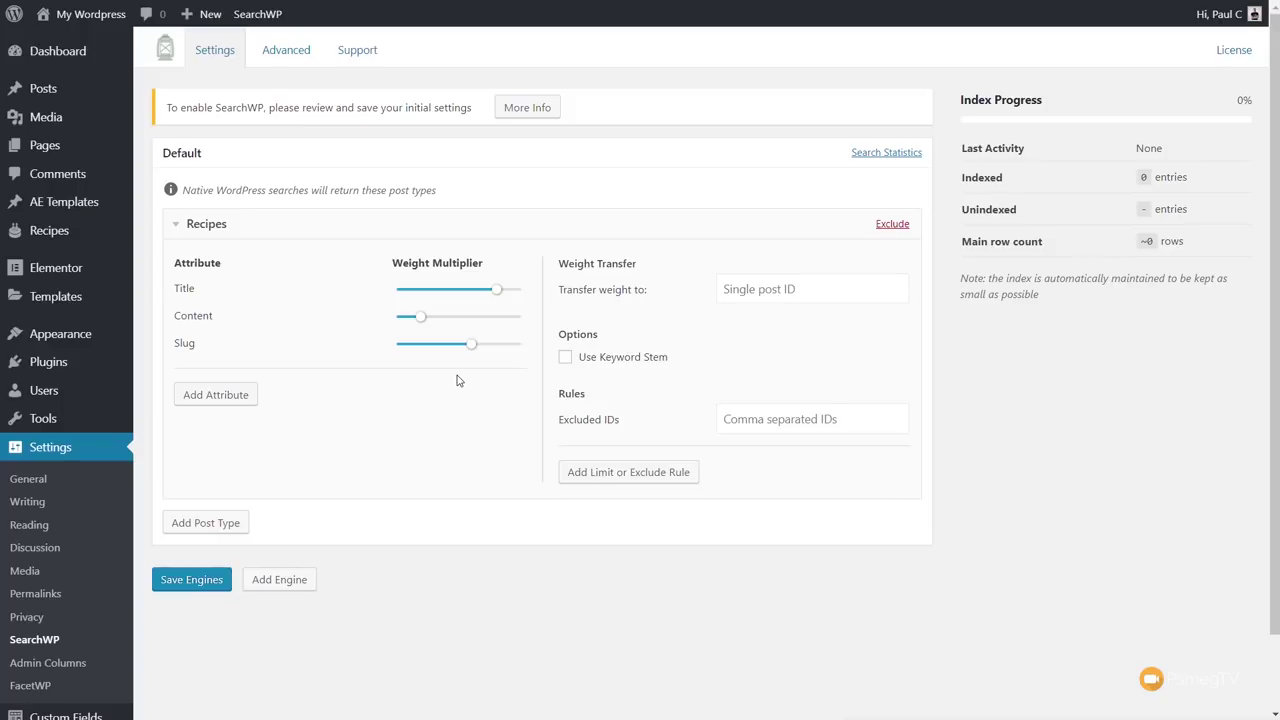
drag(471, 349, 404, 349)
Add the ingredients custom field as a Recipes attribute and set its weight to about 40% of the scale.
click(225, 397)
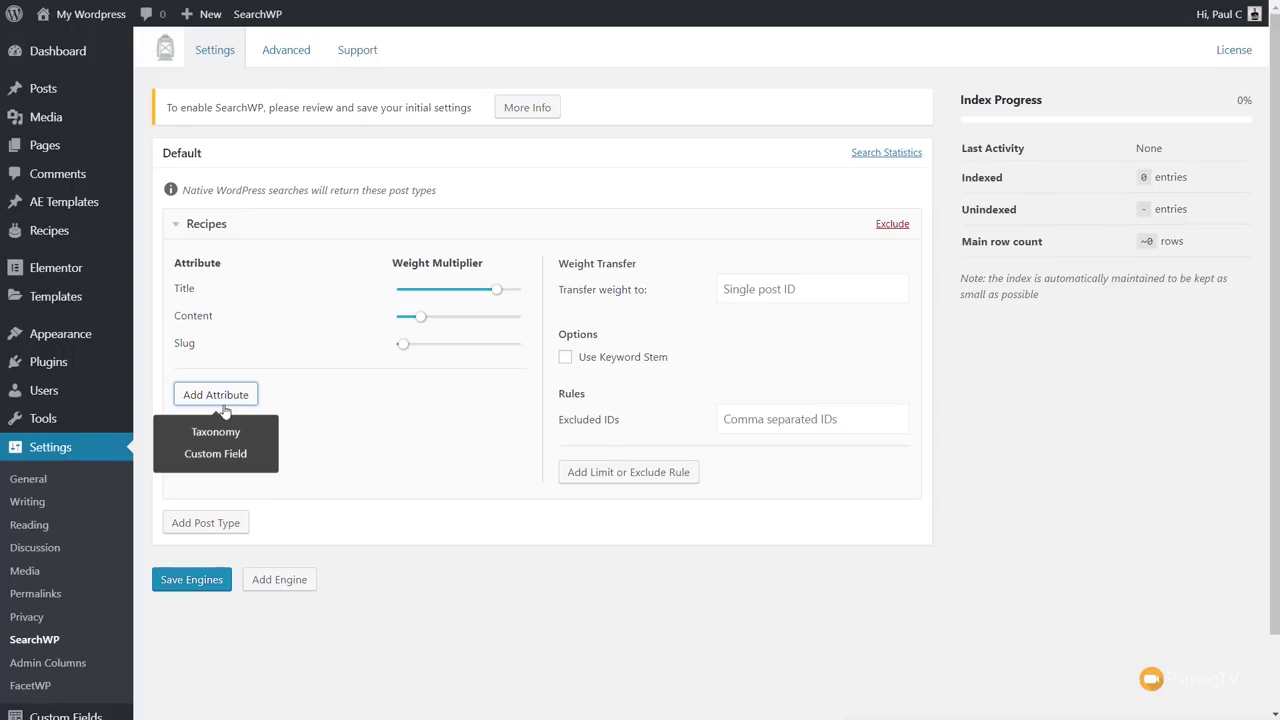
click(216, 454)
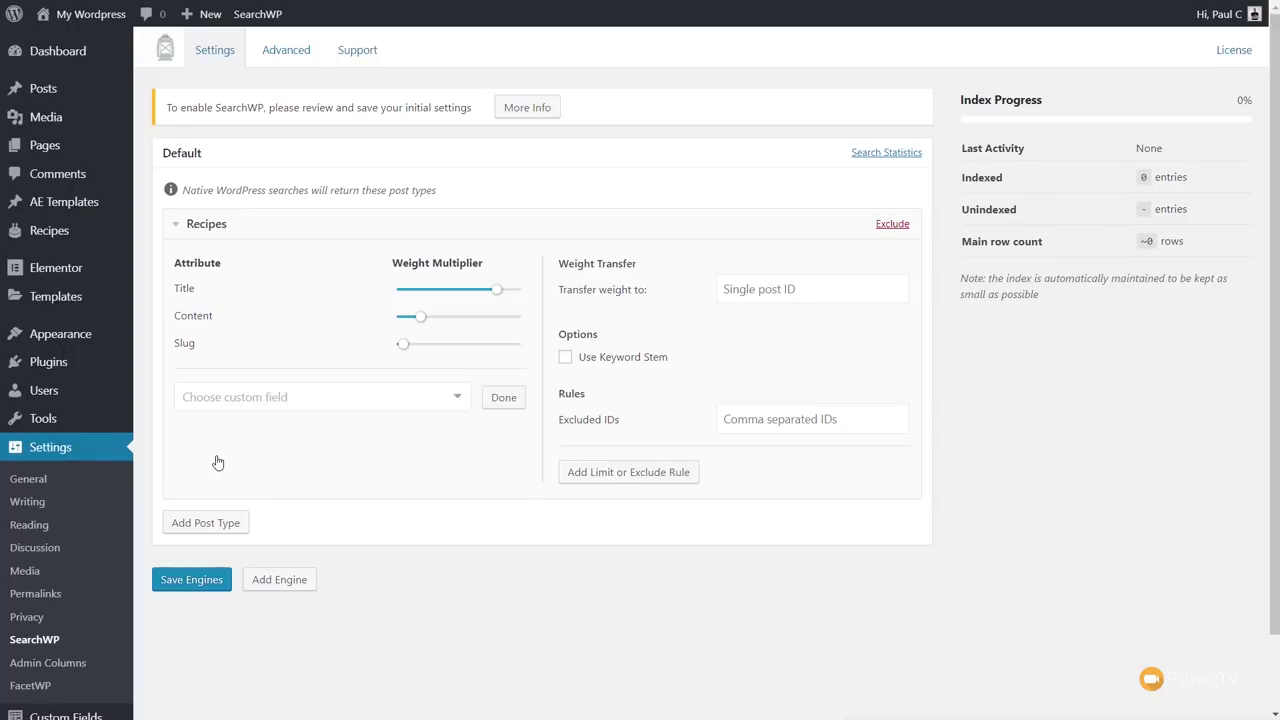
click(450, 400)
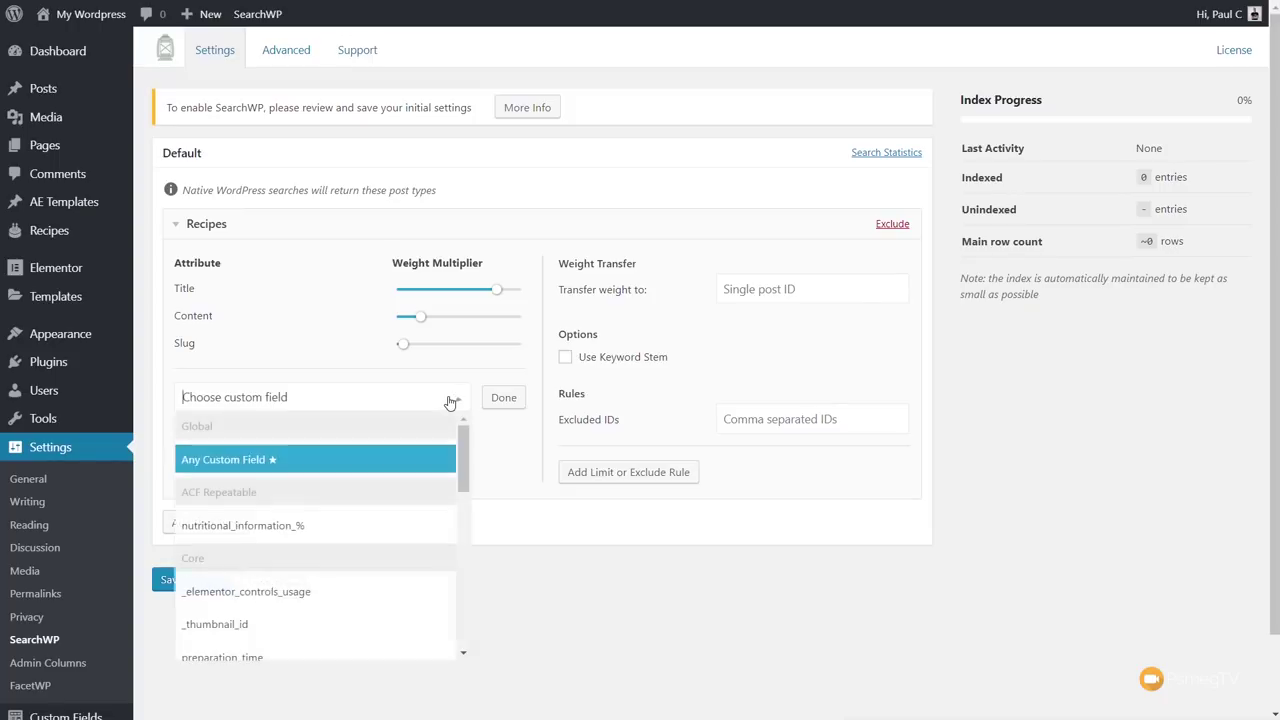
drag(463, 453, 459, 533)
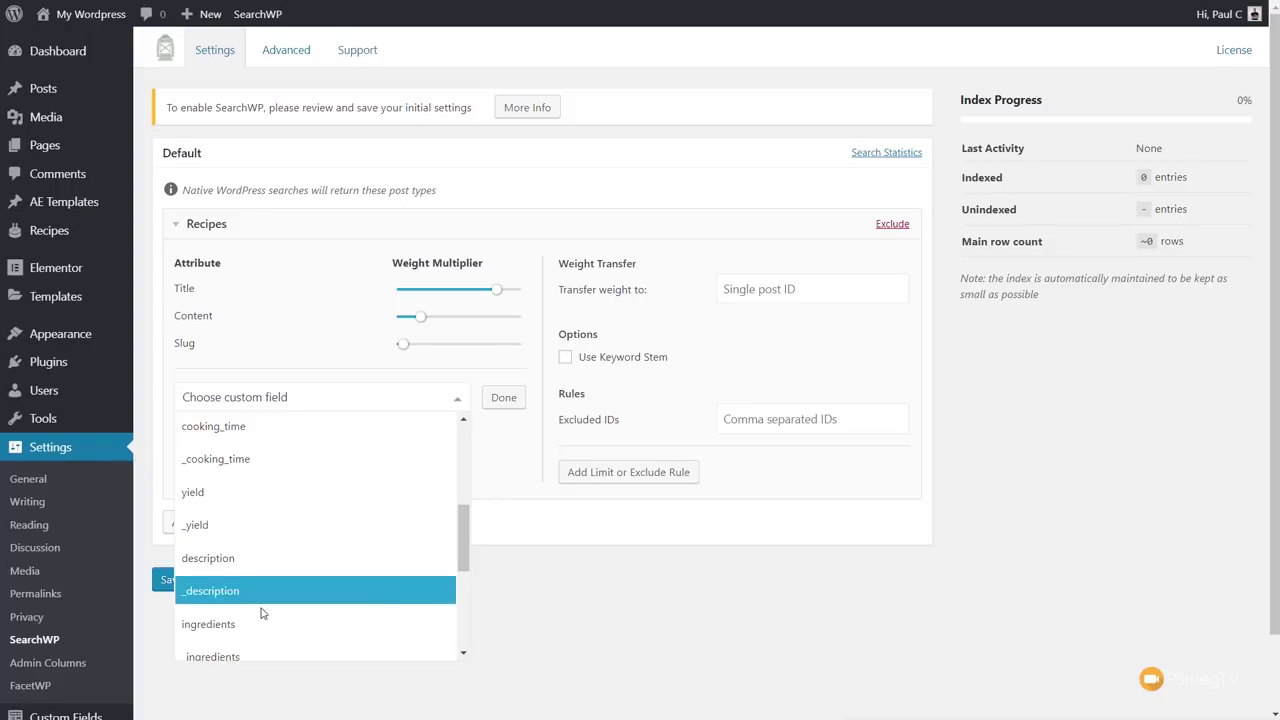
click(228, 624)
mouse_move(398, 402)
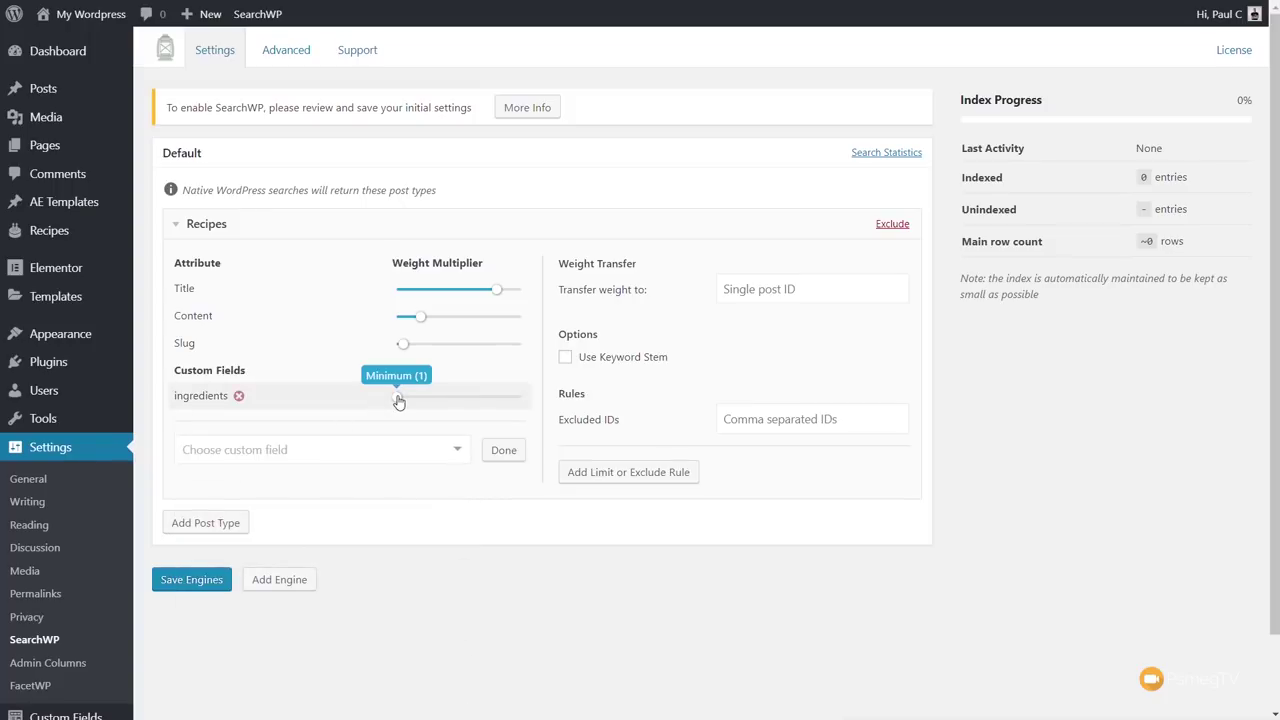
drag(401, 404, 447, 406)
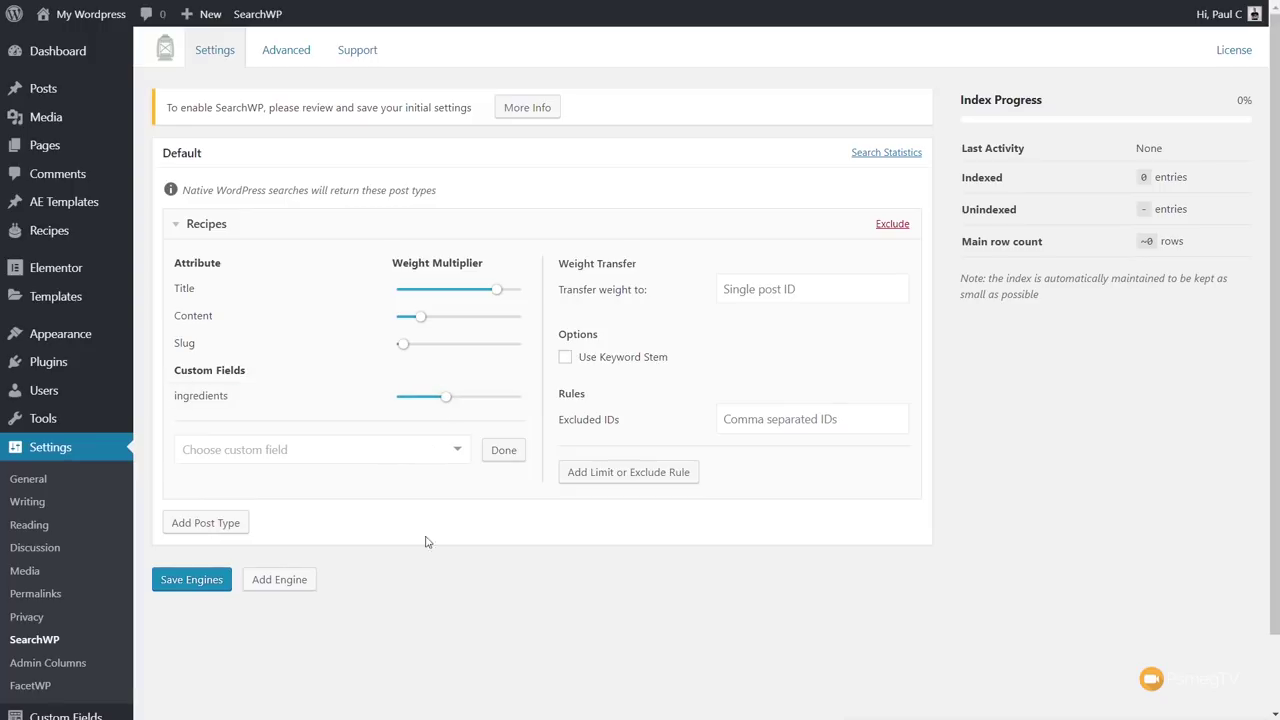
Look through the other available custom fields without adding one, and save the search engine configuration.
click(435, 452)
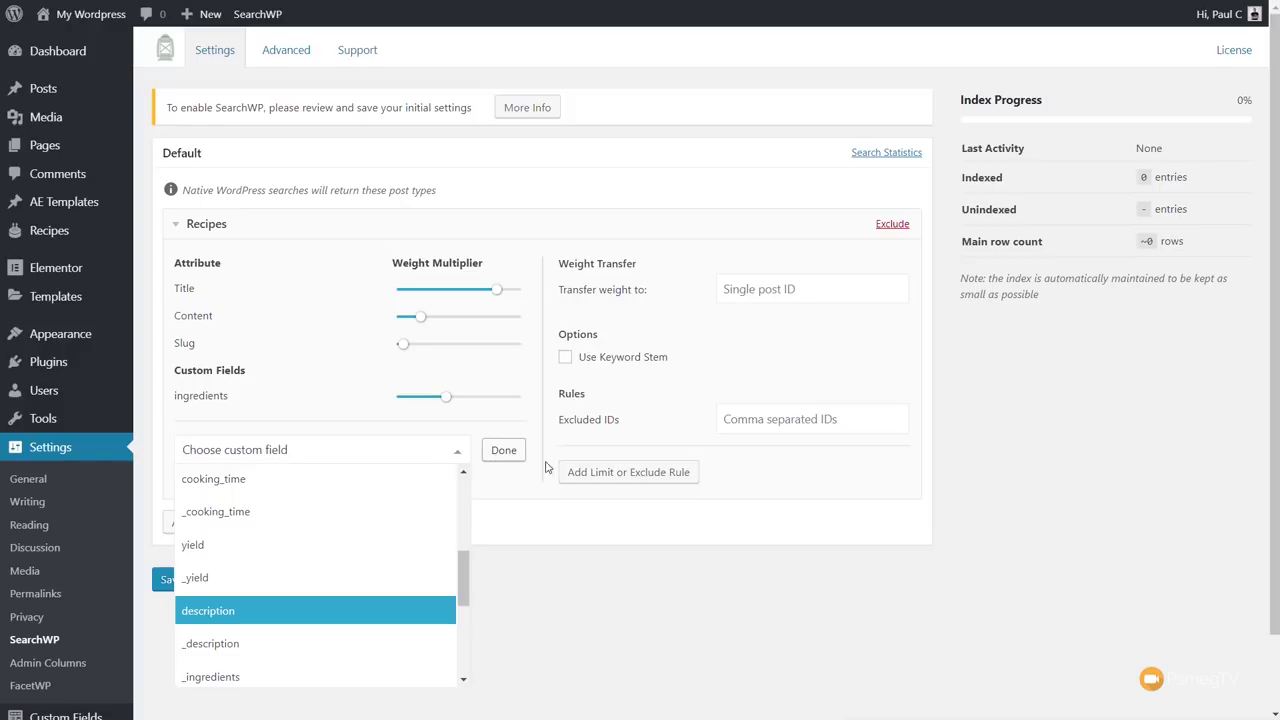
click(613, 540)
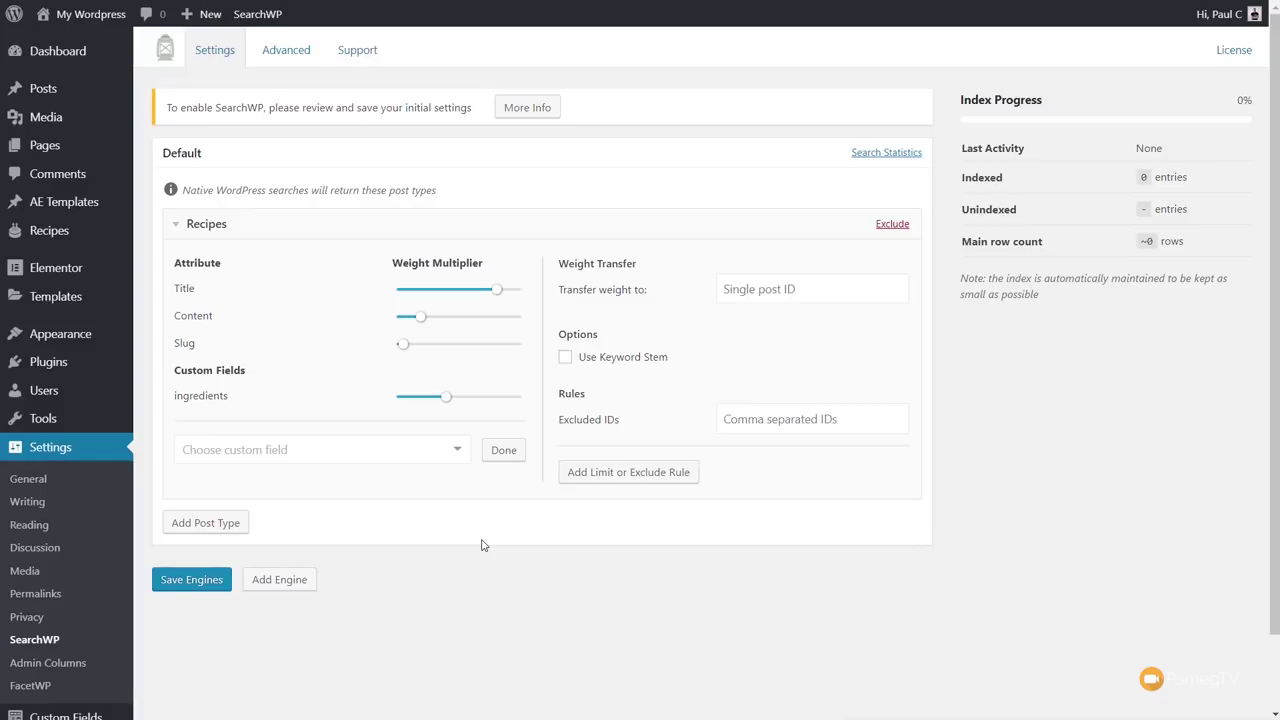
click(184, 581)
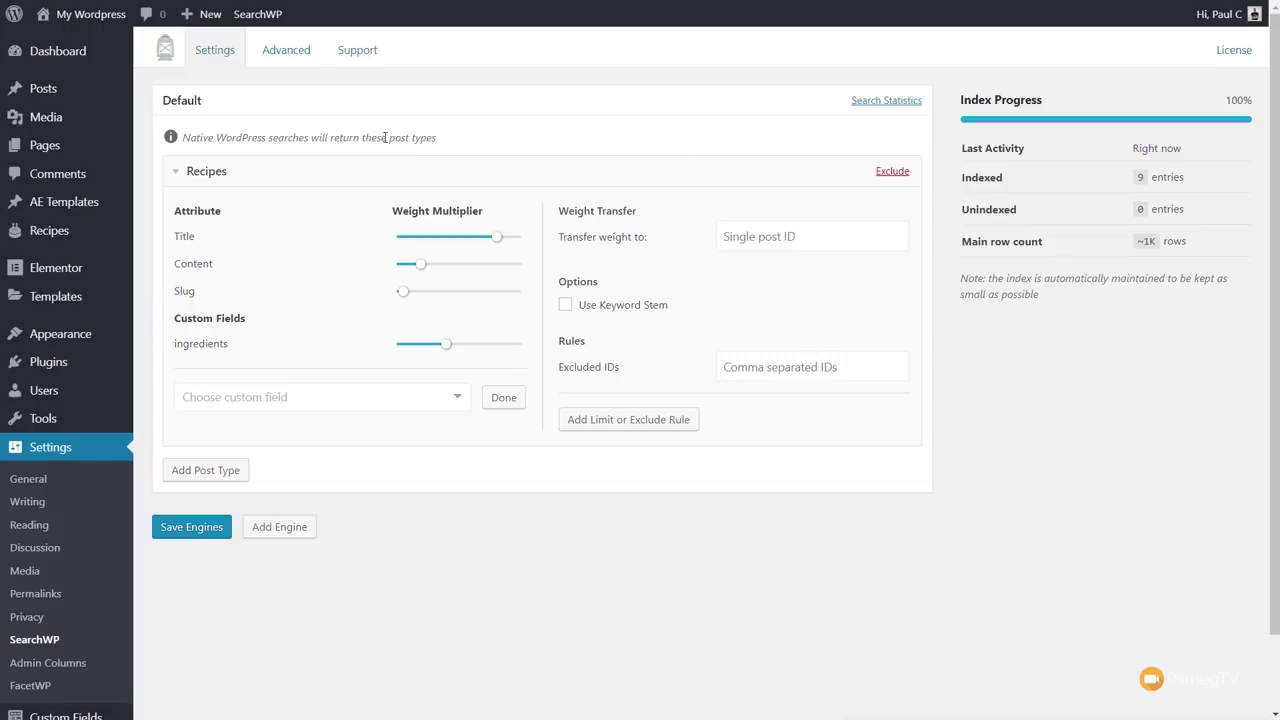
Review the Stopwords and Synonyms in SearchWP's advanced settings and return to the engine settings.
click(277, 60)
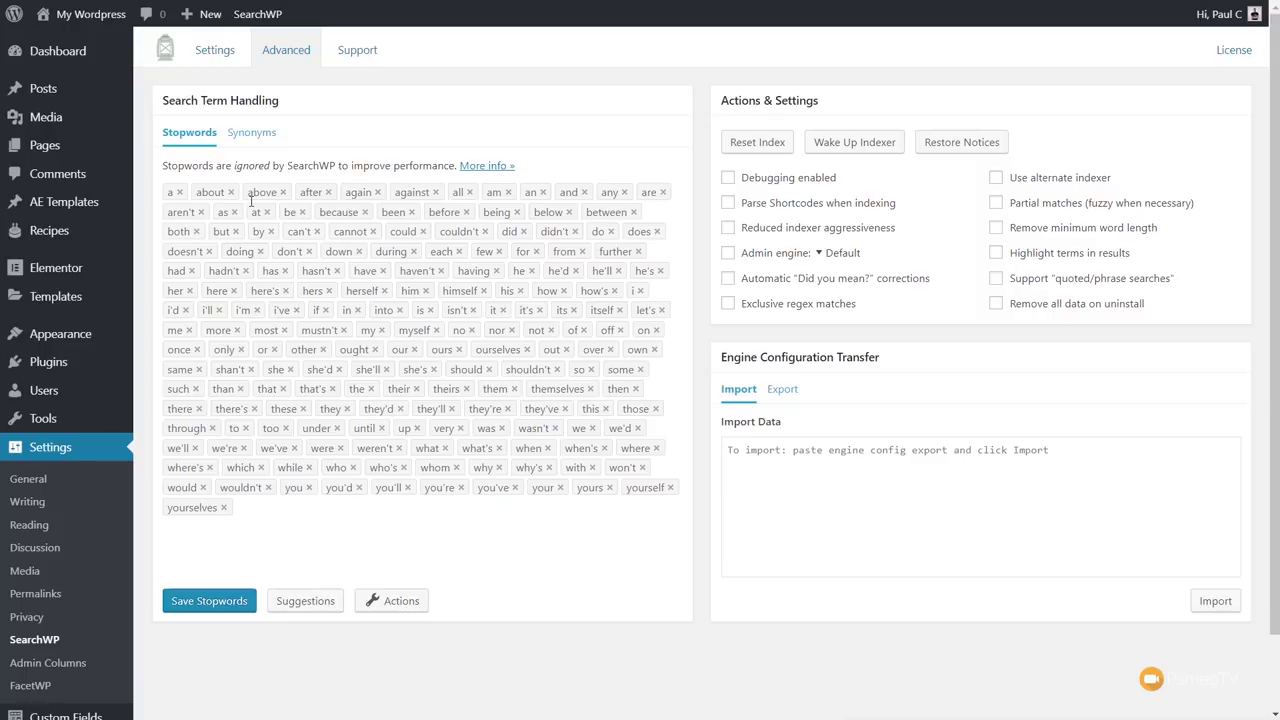
click(250, 138)
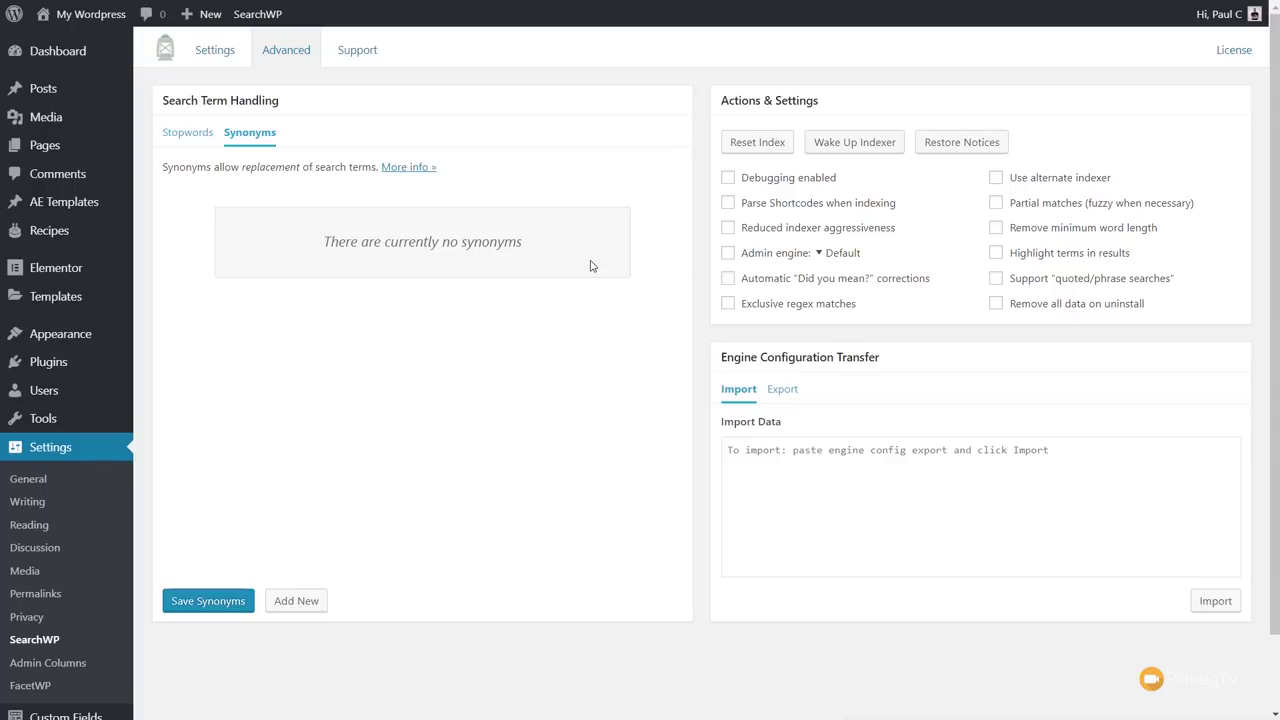
click(220, 52)
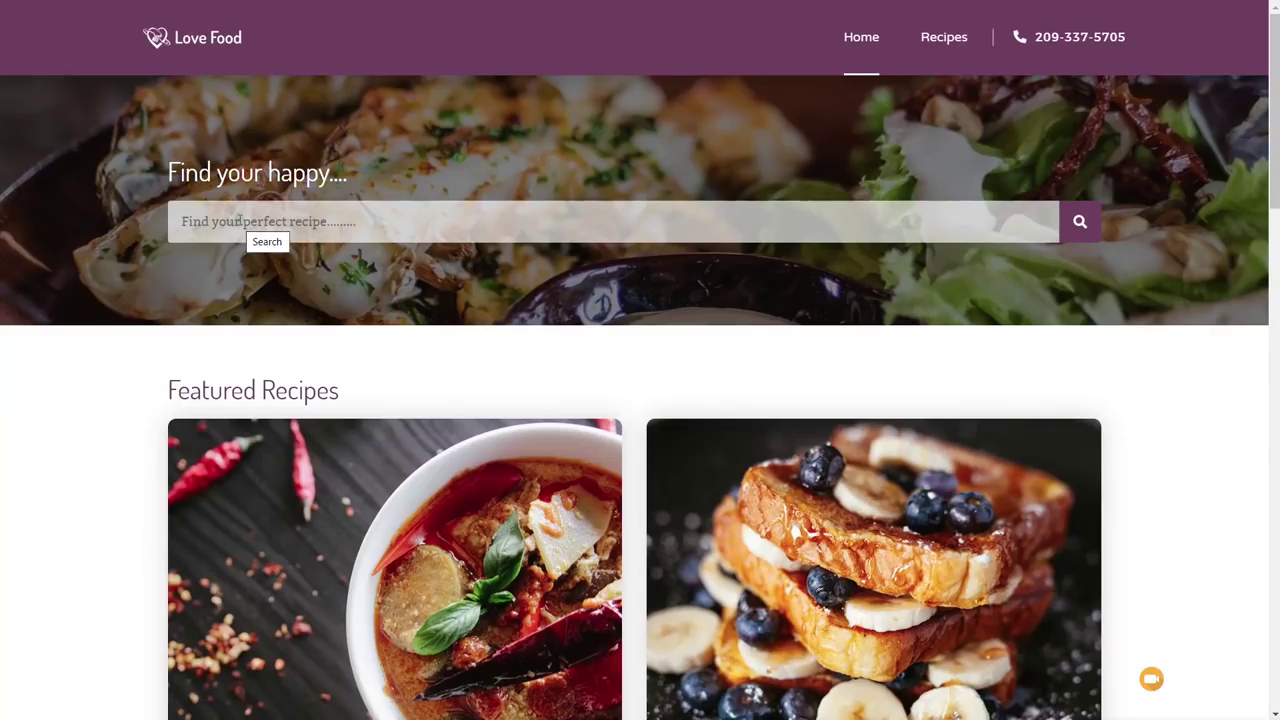
Search for "honey" from the live Love Food home page and look over the recipes in the results.
scroll(255, 590, down, 3)
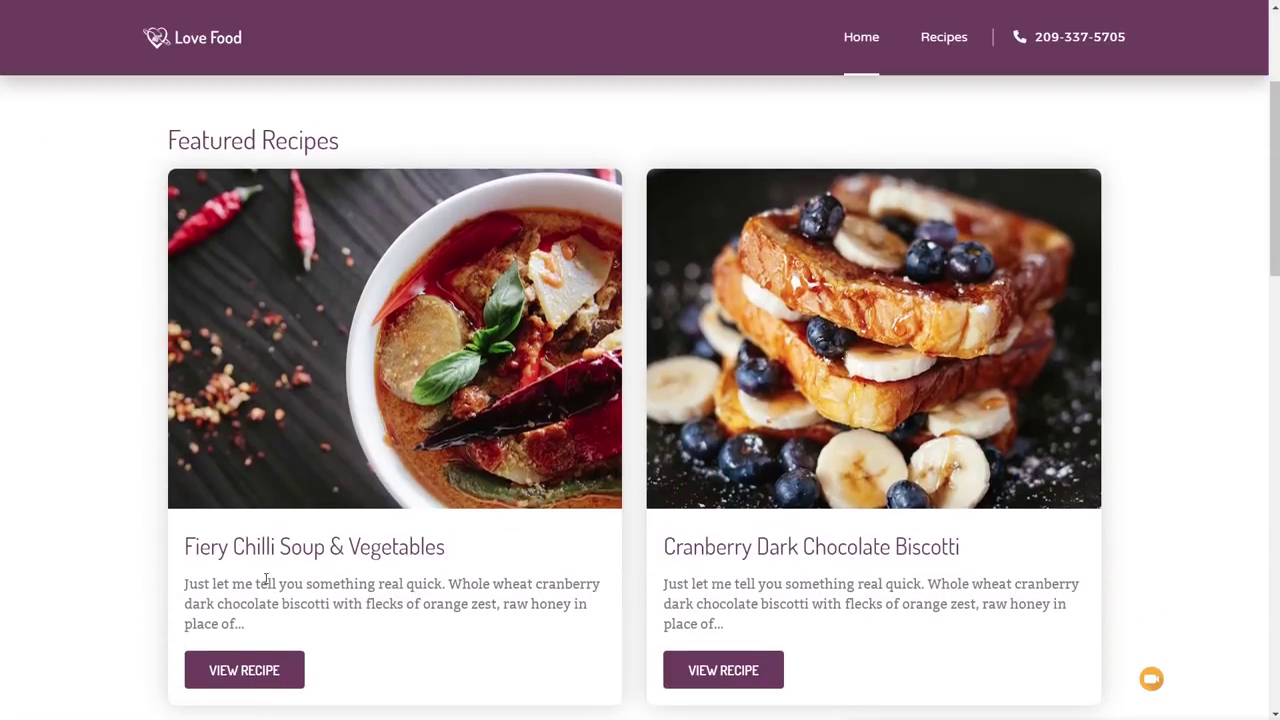
scroll(258, 588, up, 3)
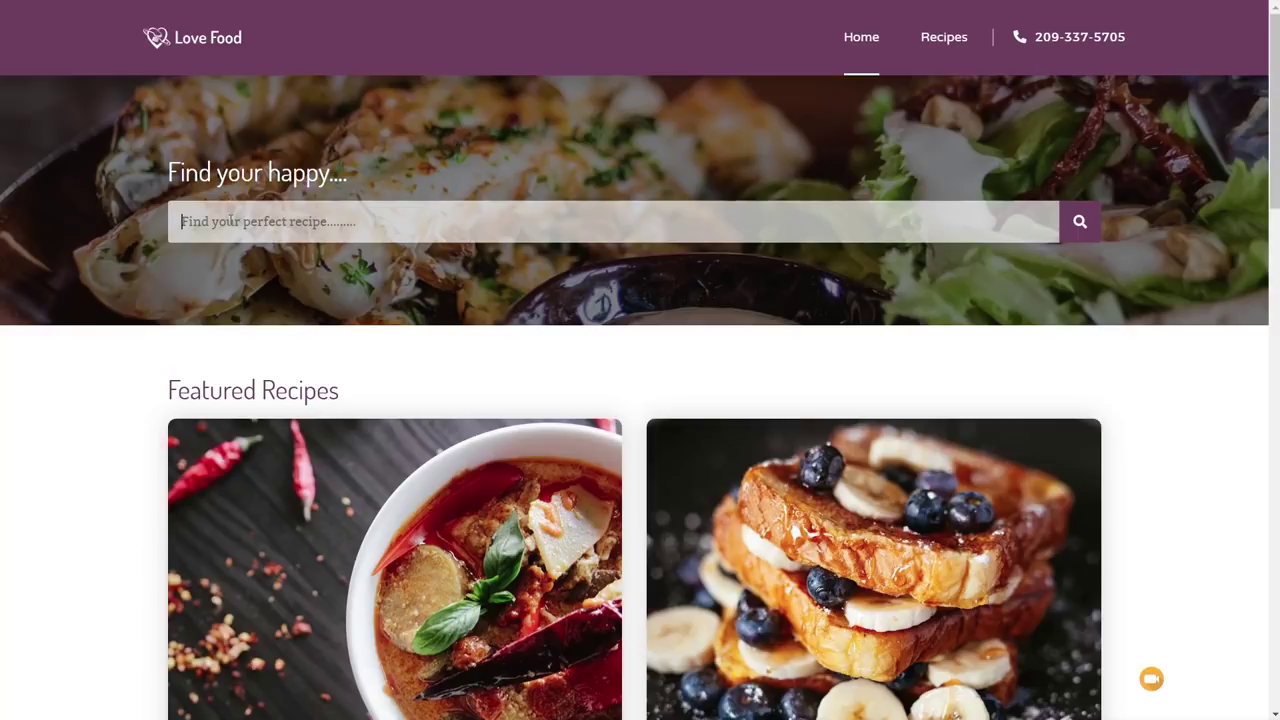
text(honey)
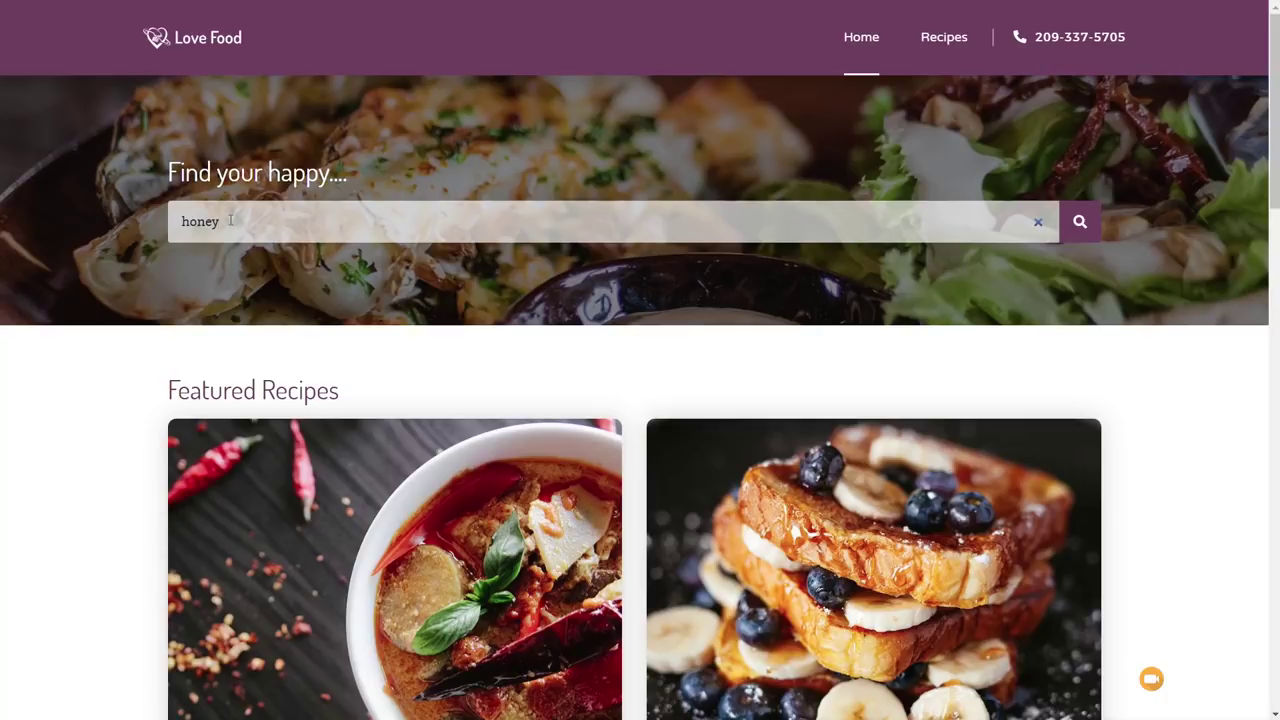
key(Return)
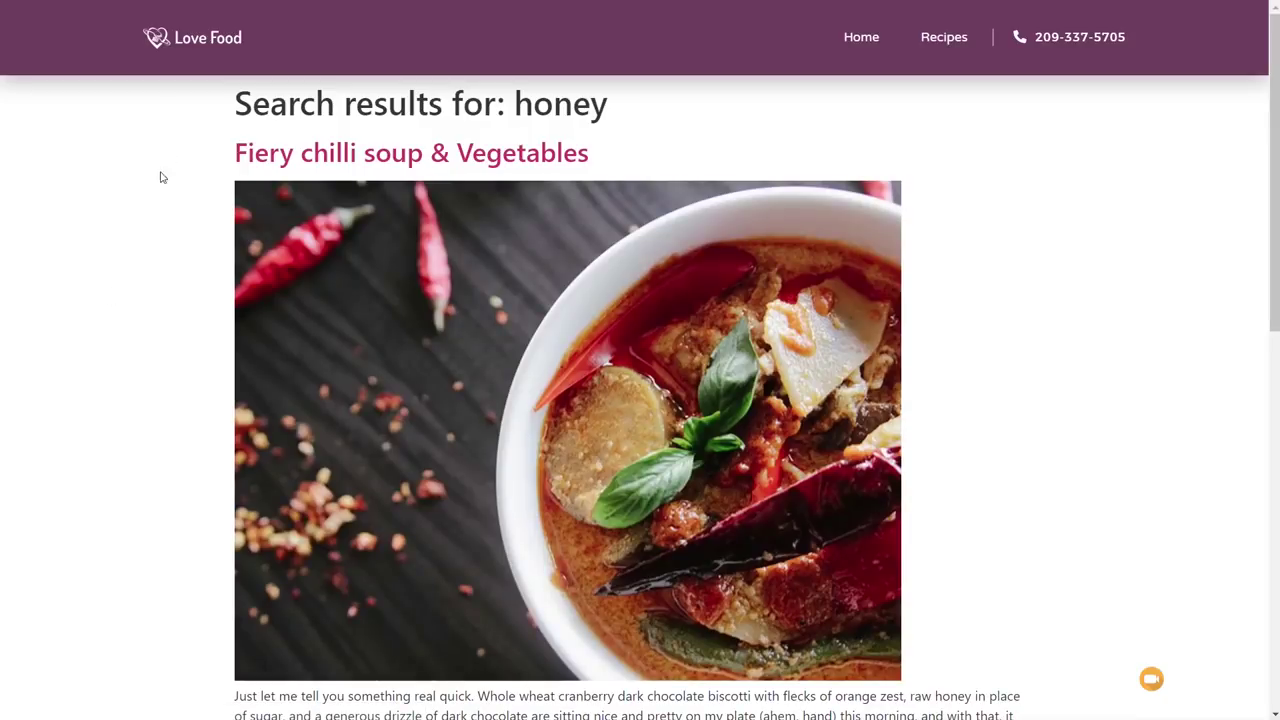
scroll(177, 374, down, 3)
scroll(160, 376, down, 5)
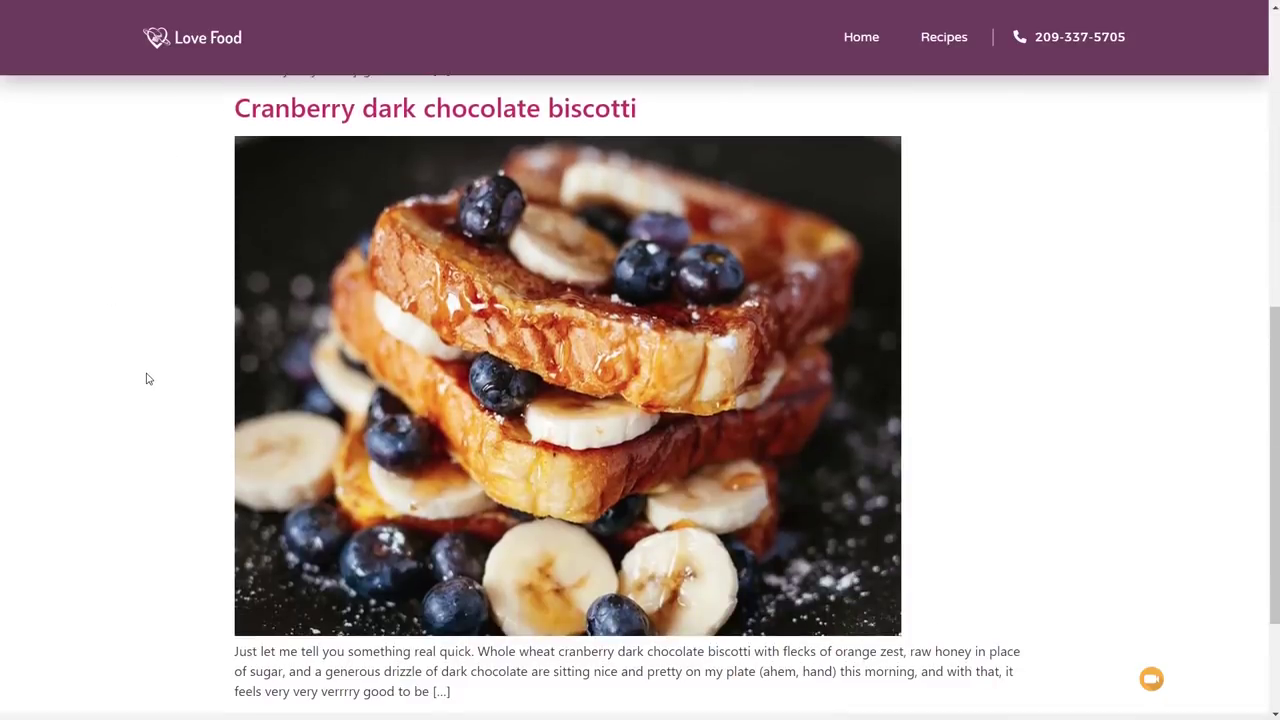
scroll(146, 374, up, 1)
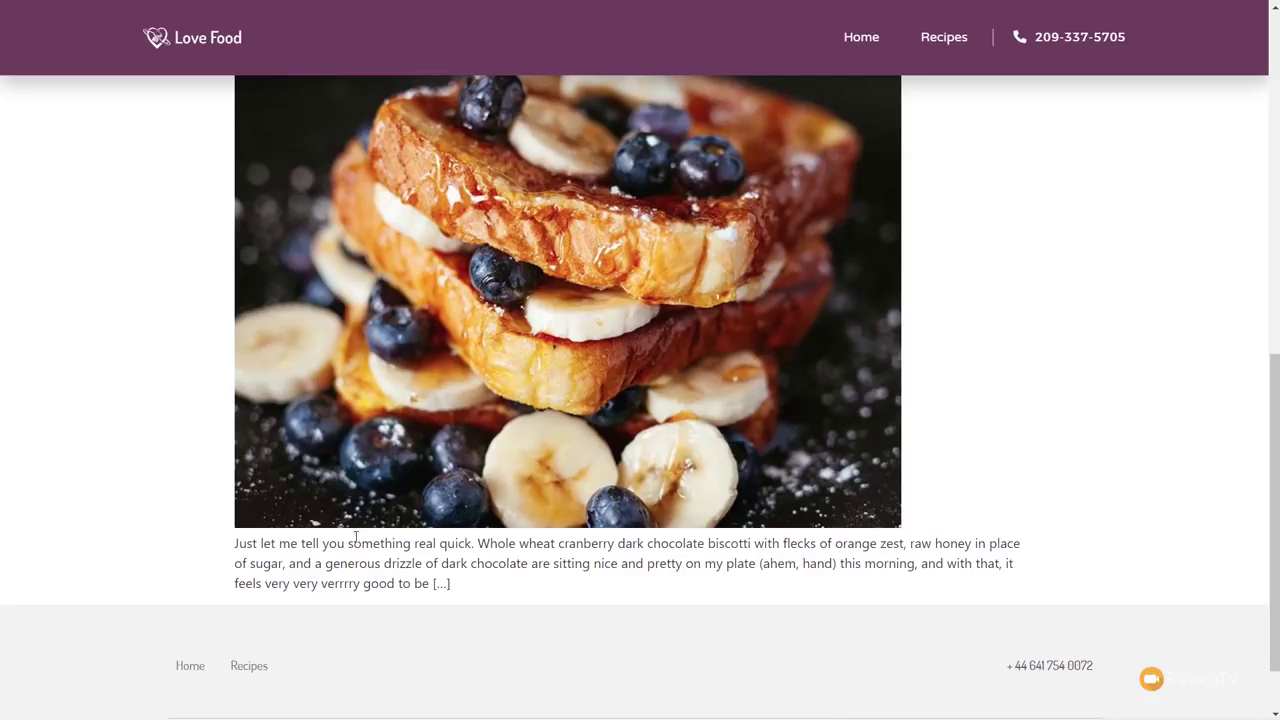
scroll(816, 518, up, 2)
scroll(816, 518, up, 2)
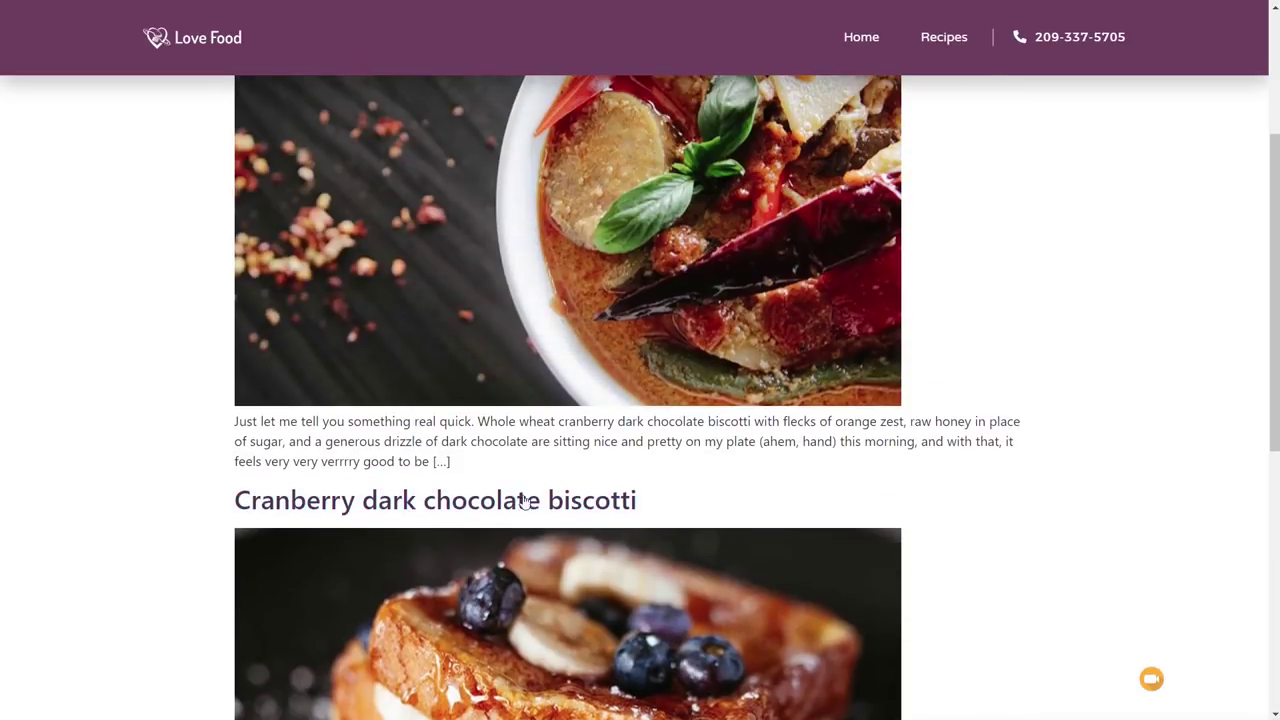
Open the Cranberry dark chocolate biscotti result and check its Ingredients and Description sections for the word honey.
click(523, 499)
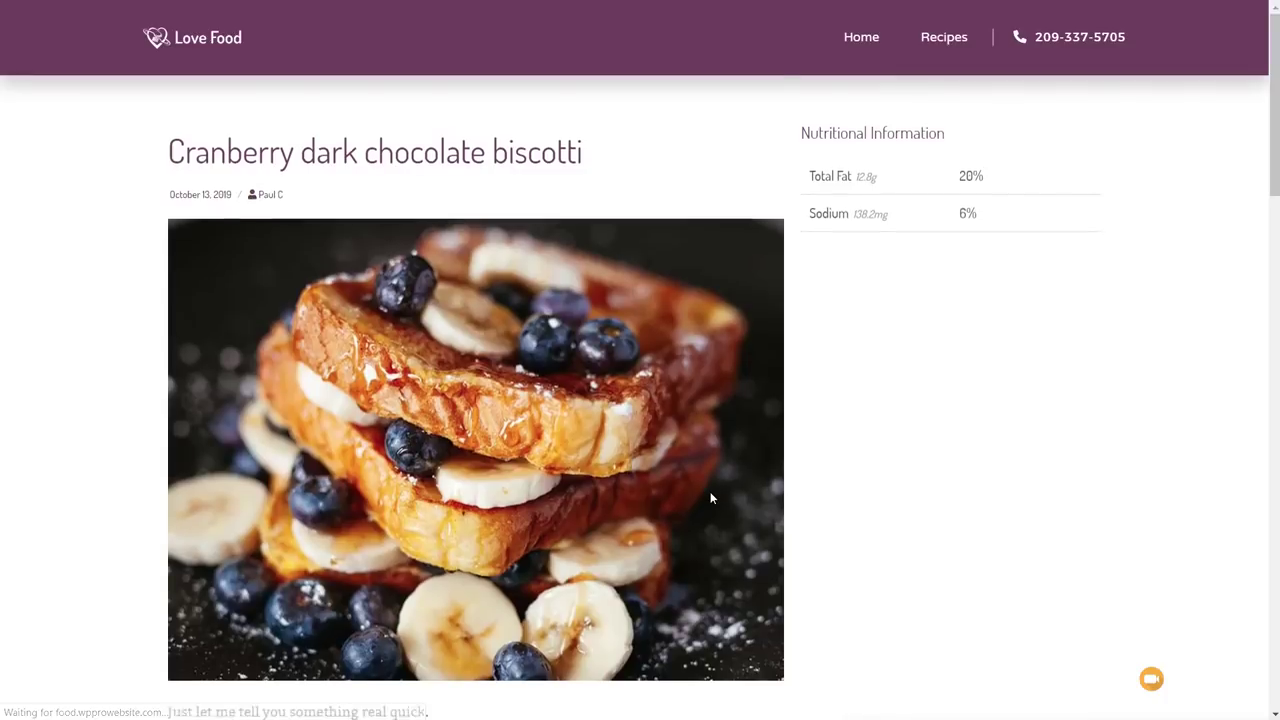
scroll(892, 494, down, 10)
scroll(710, 490, down, 2)
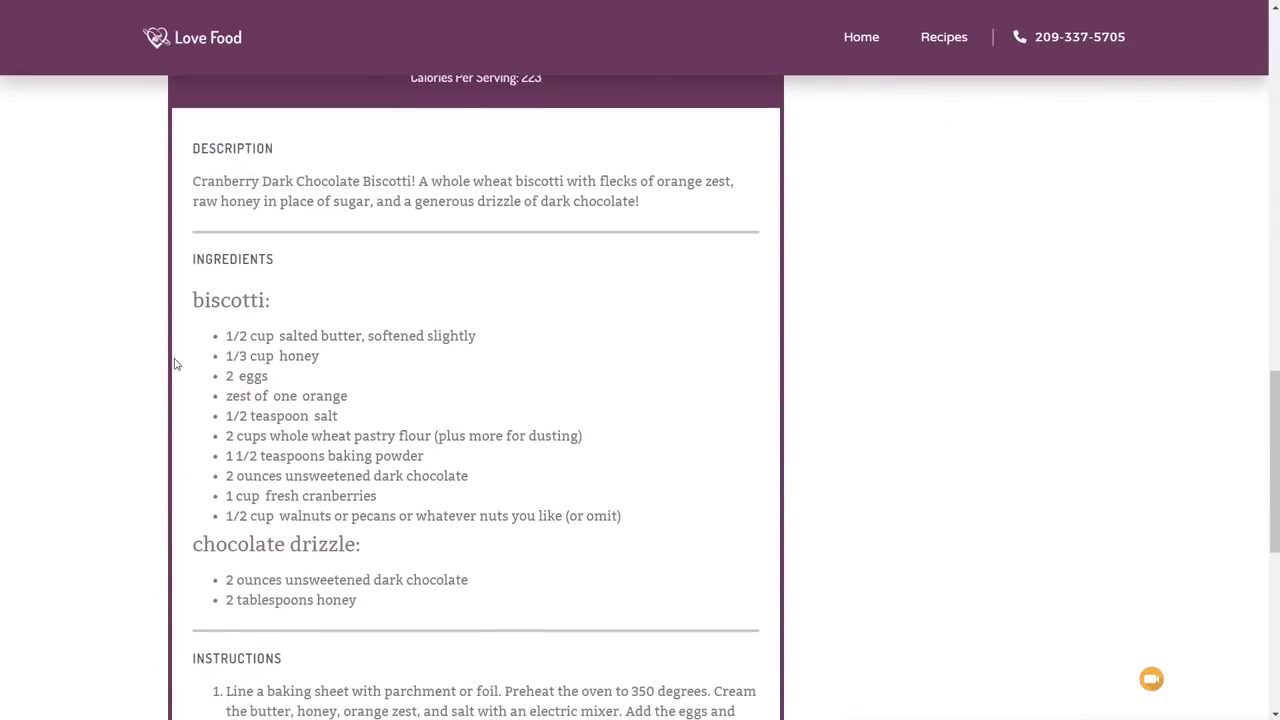
drag(334, 363, 226, 356)
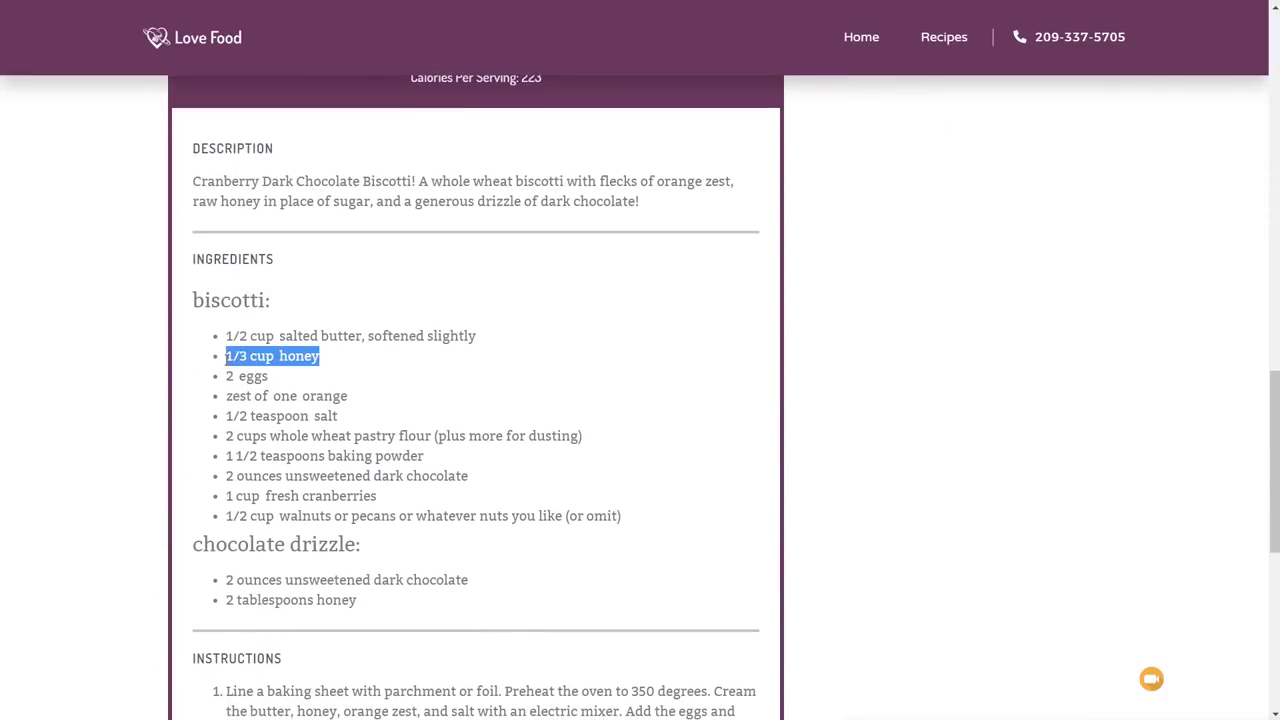
click(302, 358)
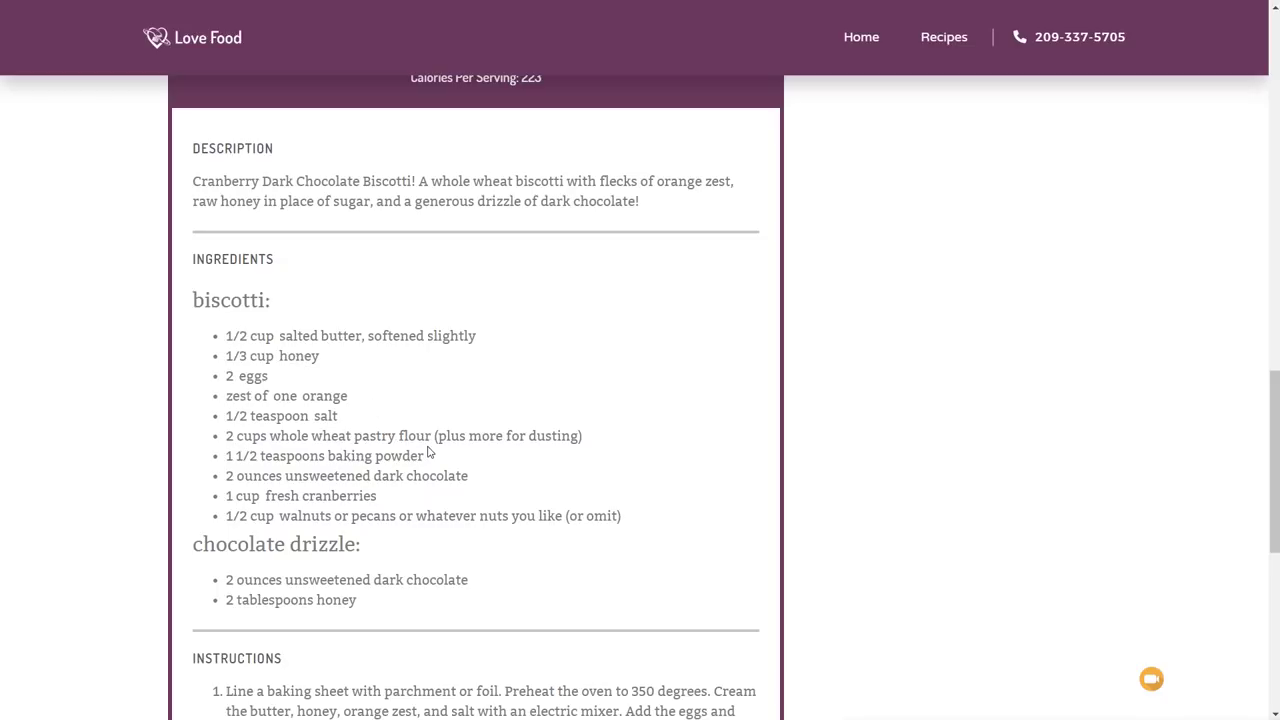
drag(262, 204, 221, 204)
click(353, 304)
scroll(438, 497, up, 5)
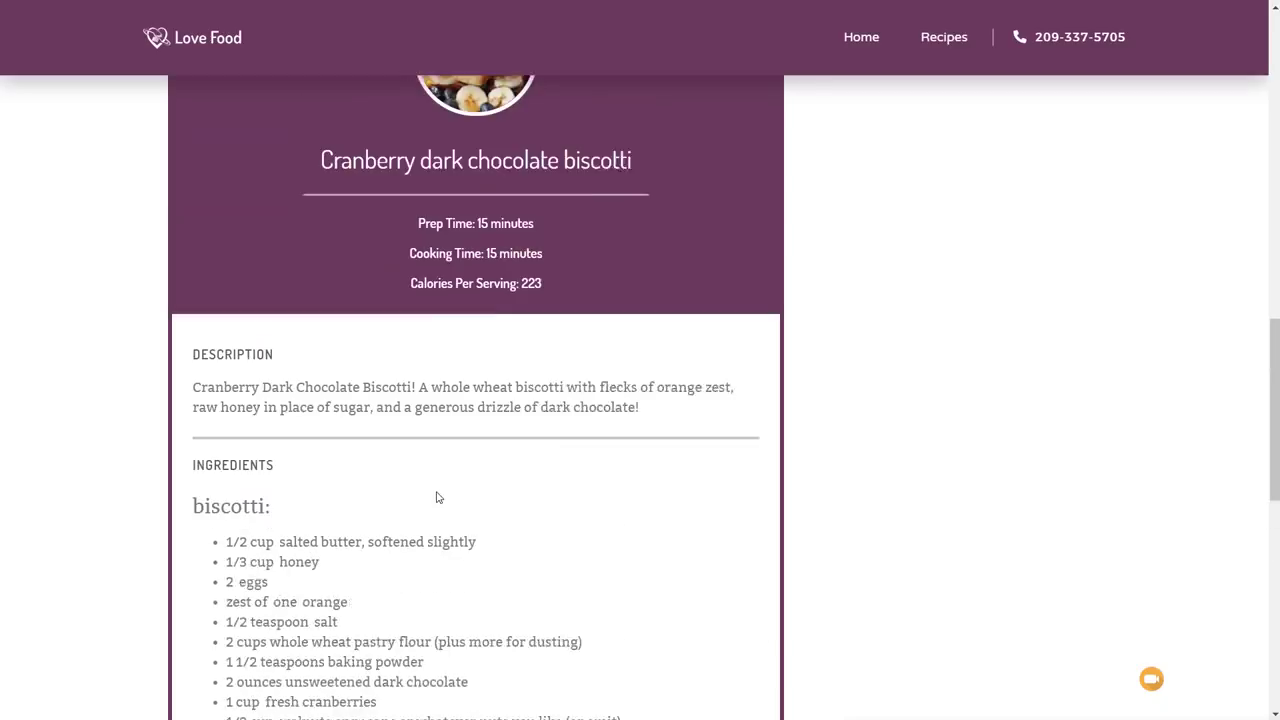
Return from the biscotti recipe to the live search results for "honey".
scroll(438, 500, up, 10)
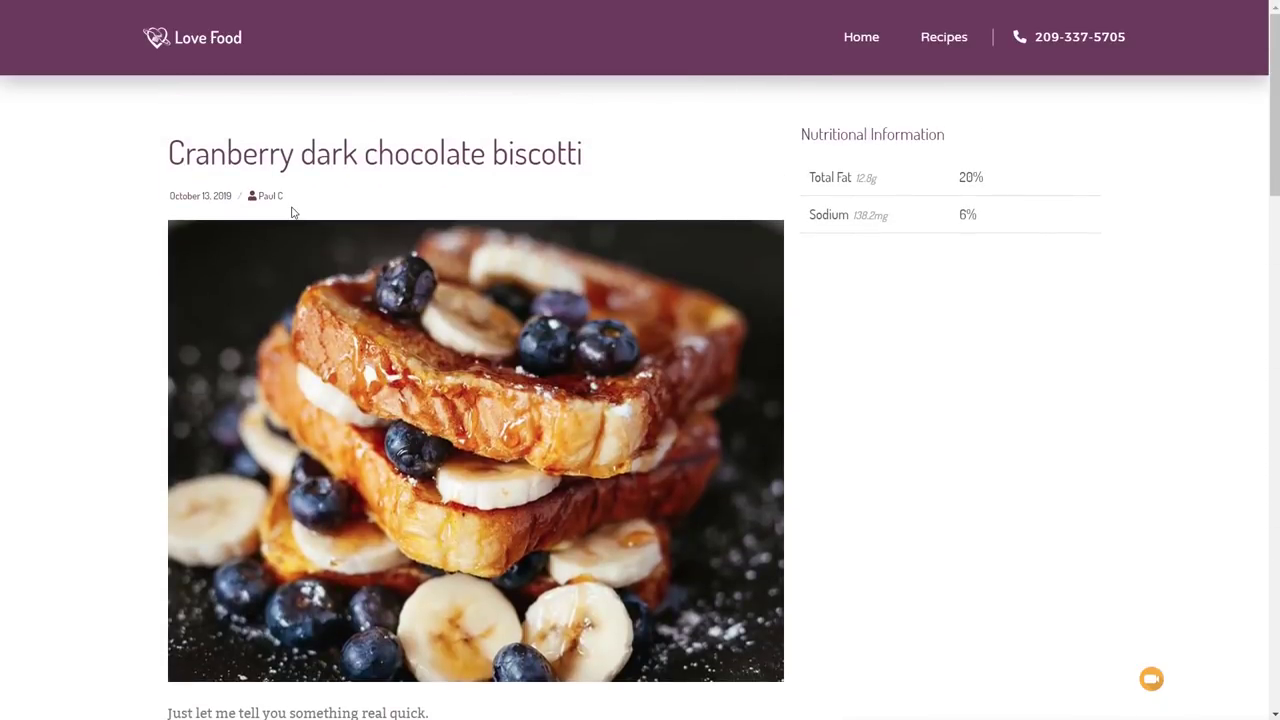
key(alt+Left)
scroll(292, 207, up, 3)
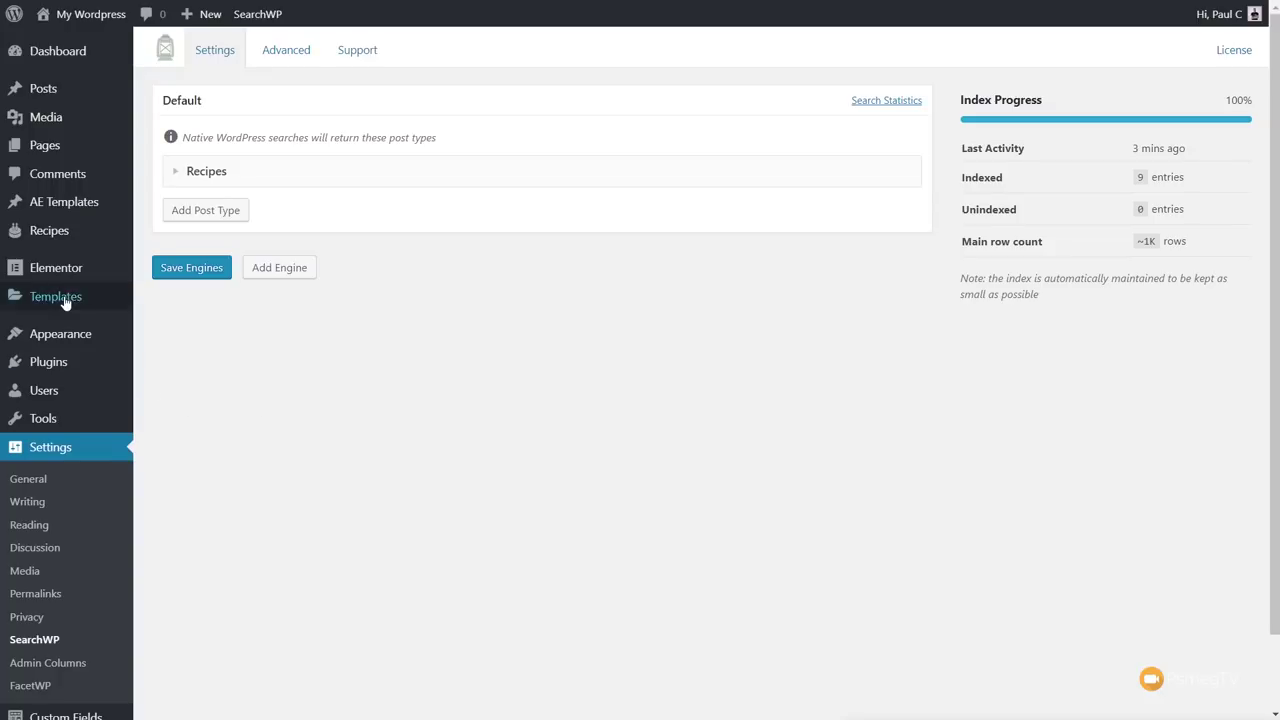
Create a Theme Builder archive template named "Default Search Archive" and dismiss the block library to start from a blank canvas.
mouse_move(87, 302)
click(166, 346)
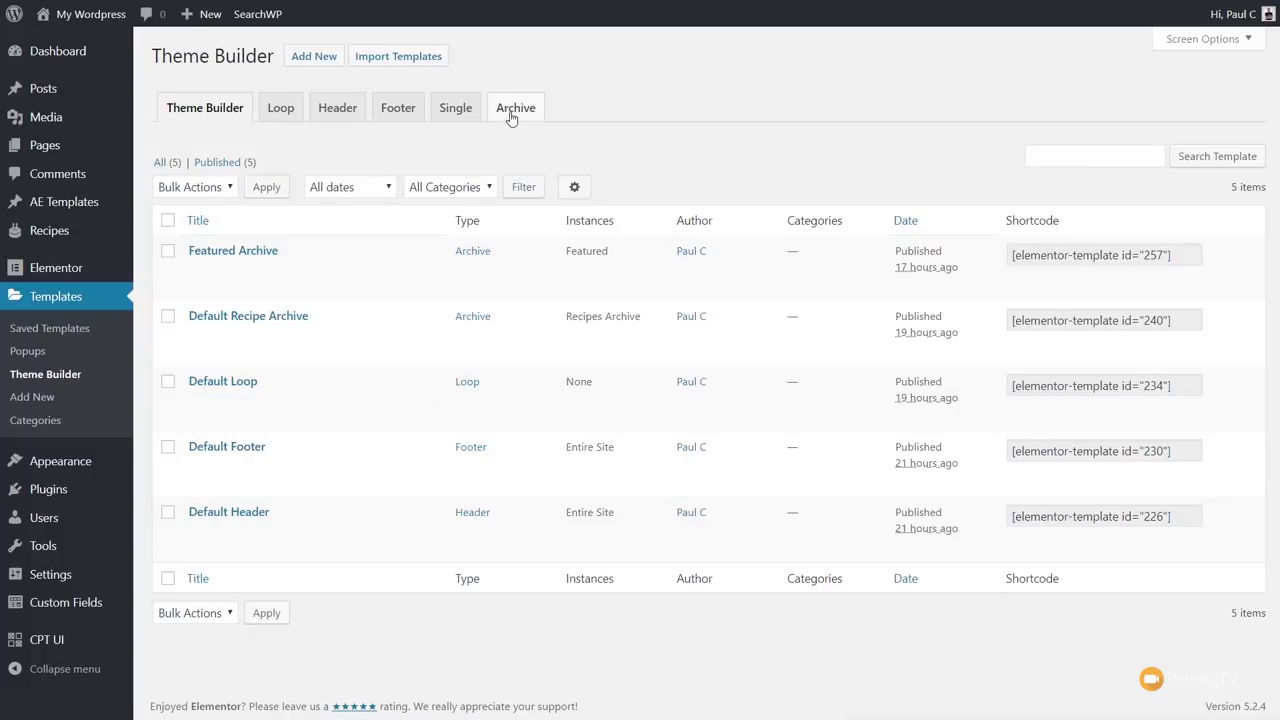
click(513, 110)
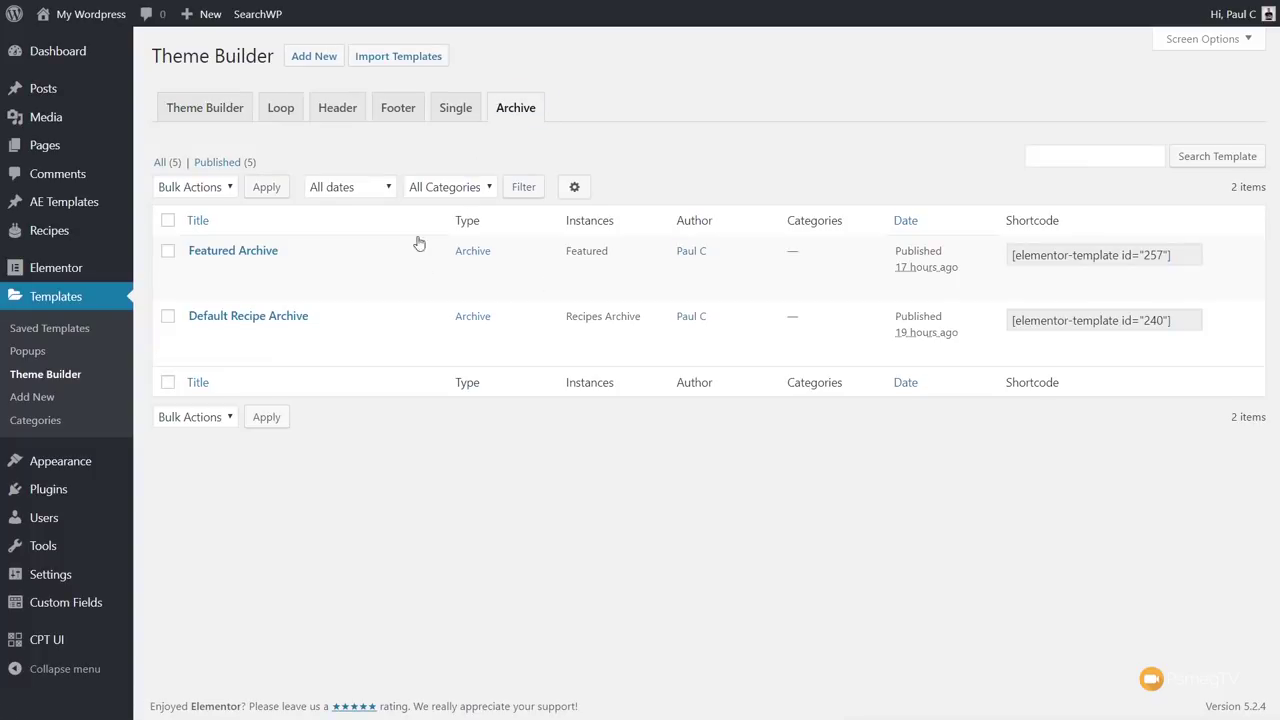
click(313, 57)
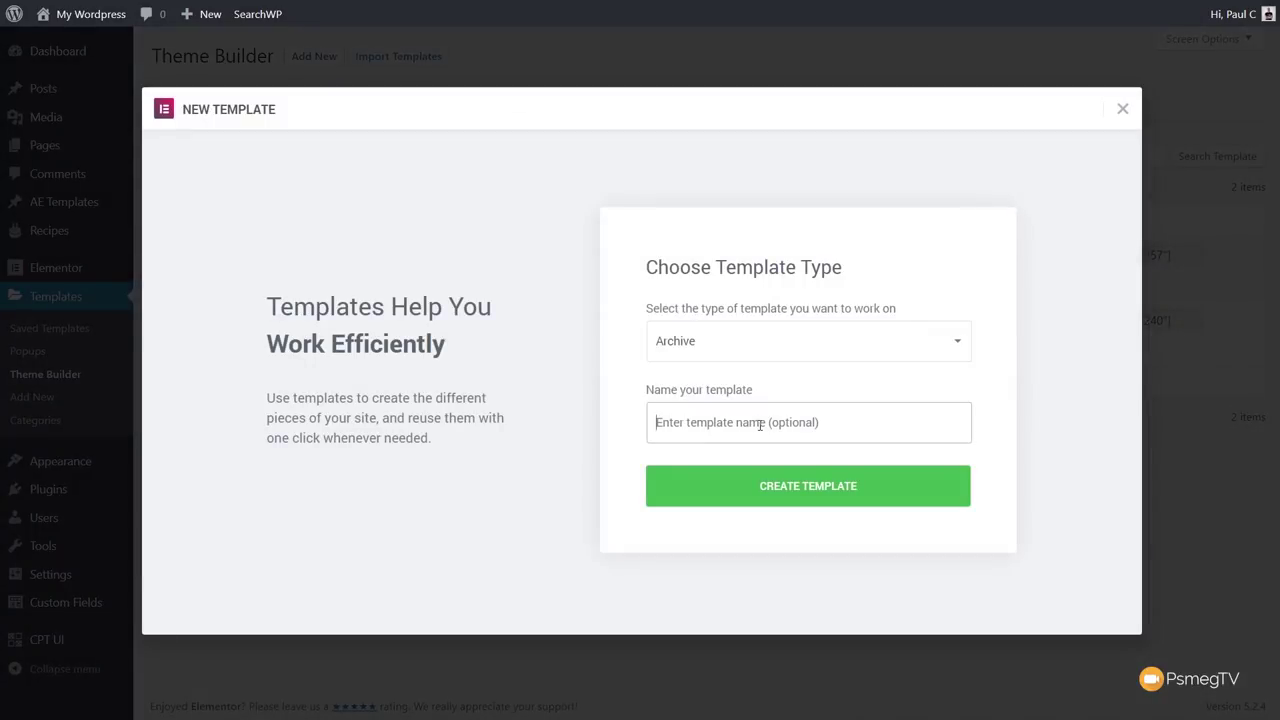
text(Default )
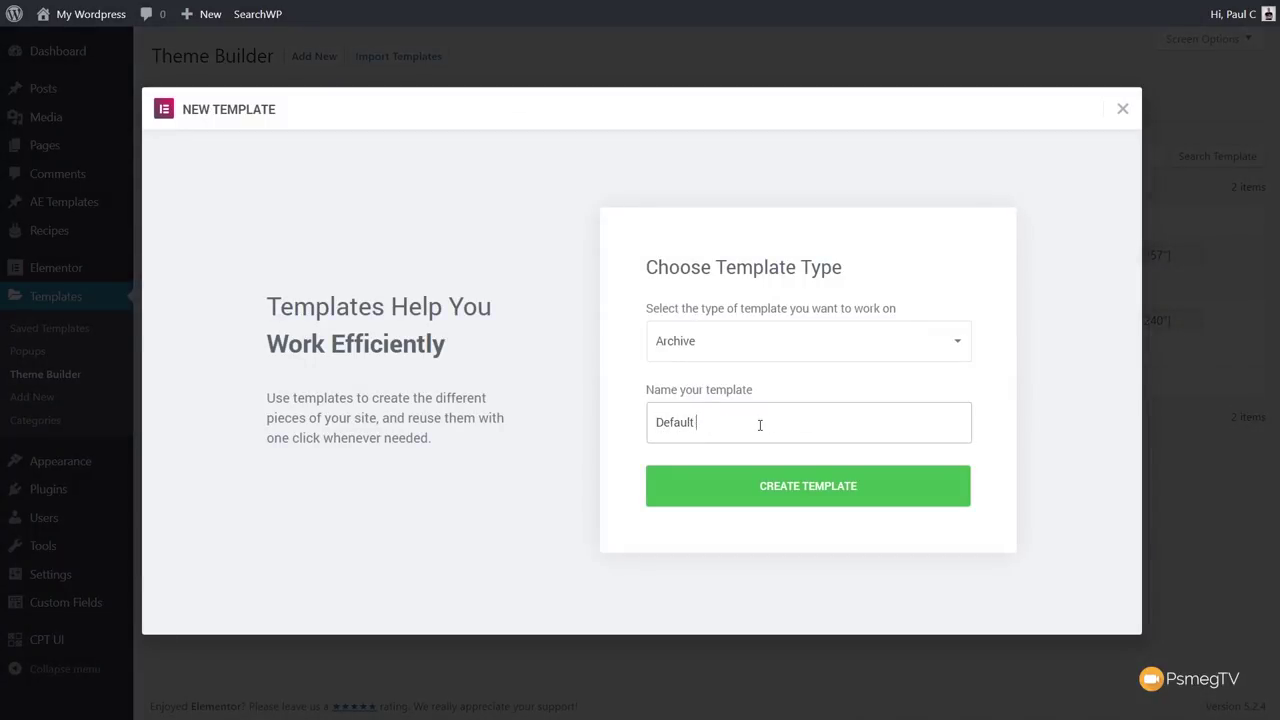
text(Search Archive)
click(815, 490)
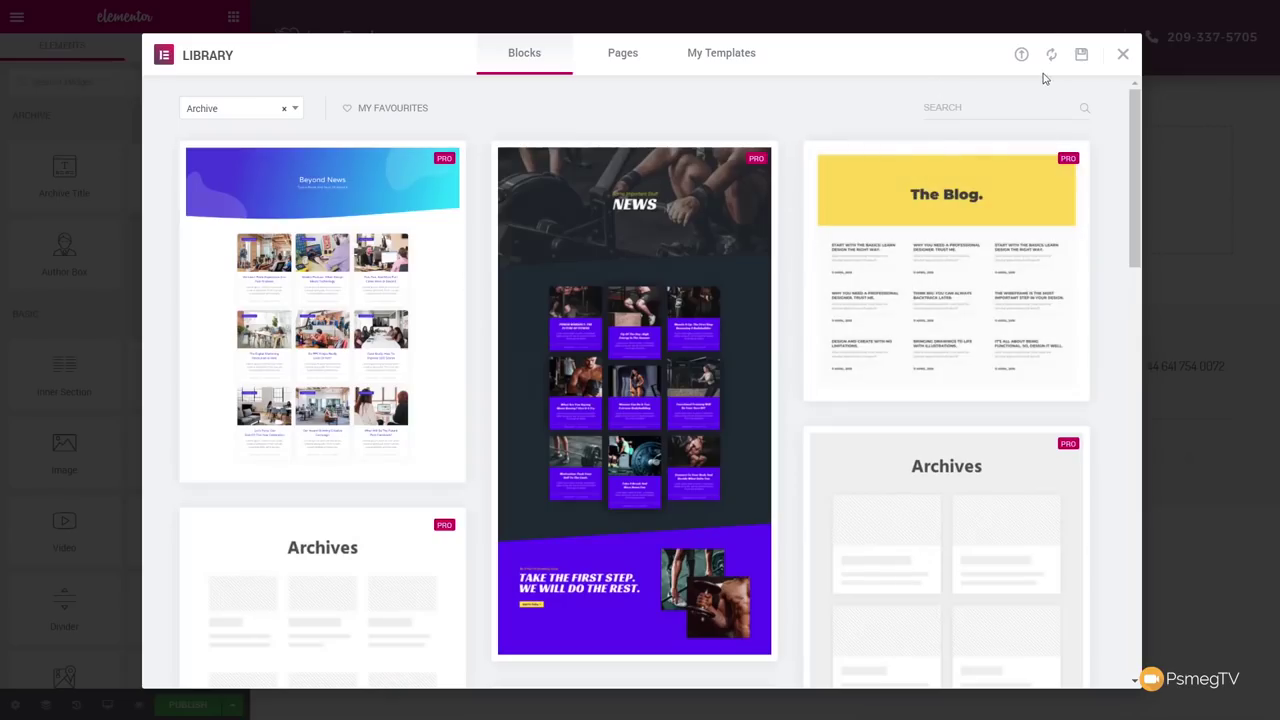
click(1122, 54)
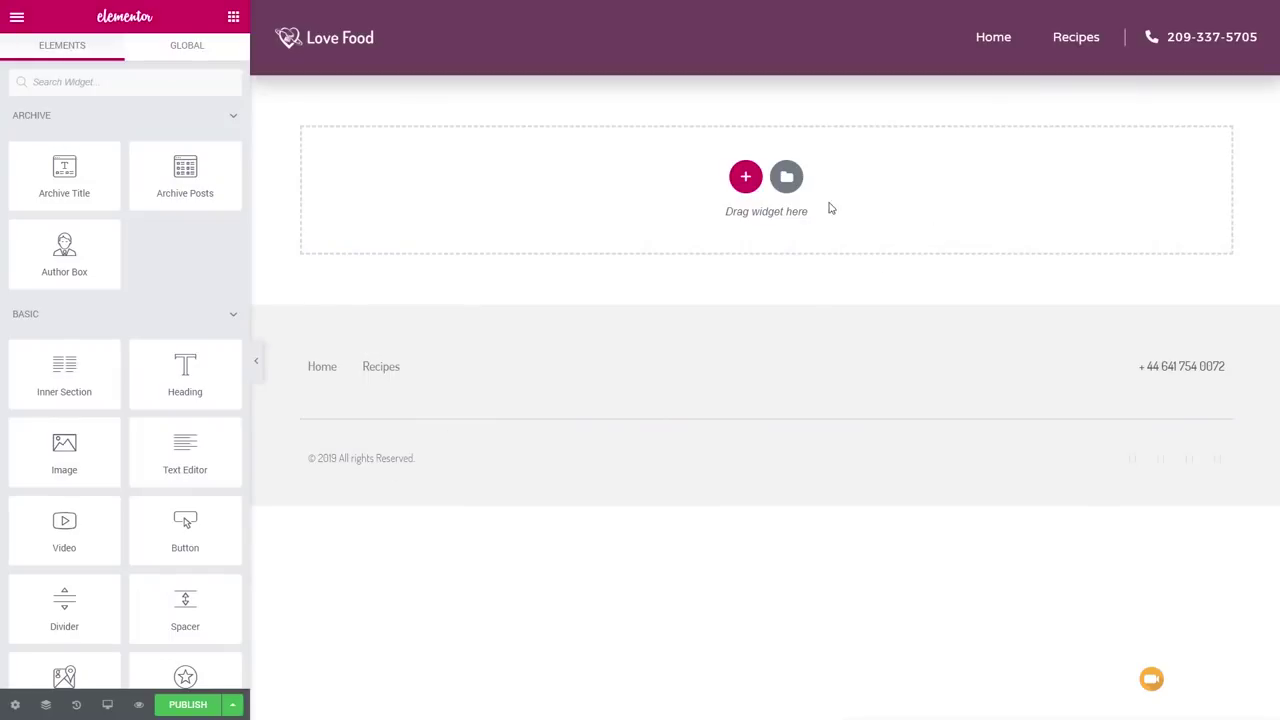
Add a single-column section to the template with 50 px of padding at its top and bottom.
click(745, 176)
click(521, 230)
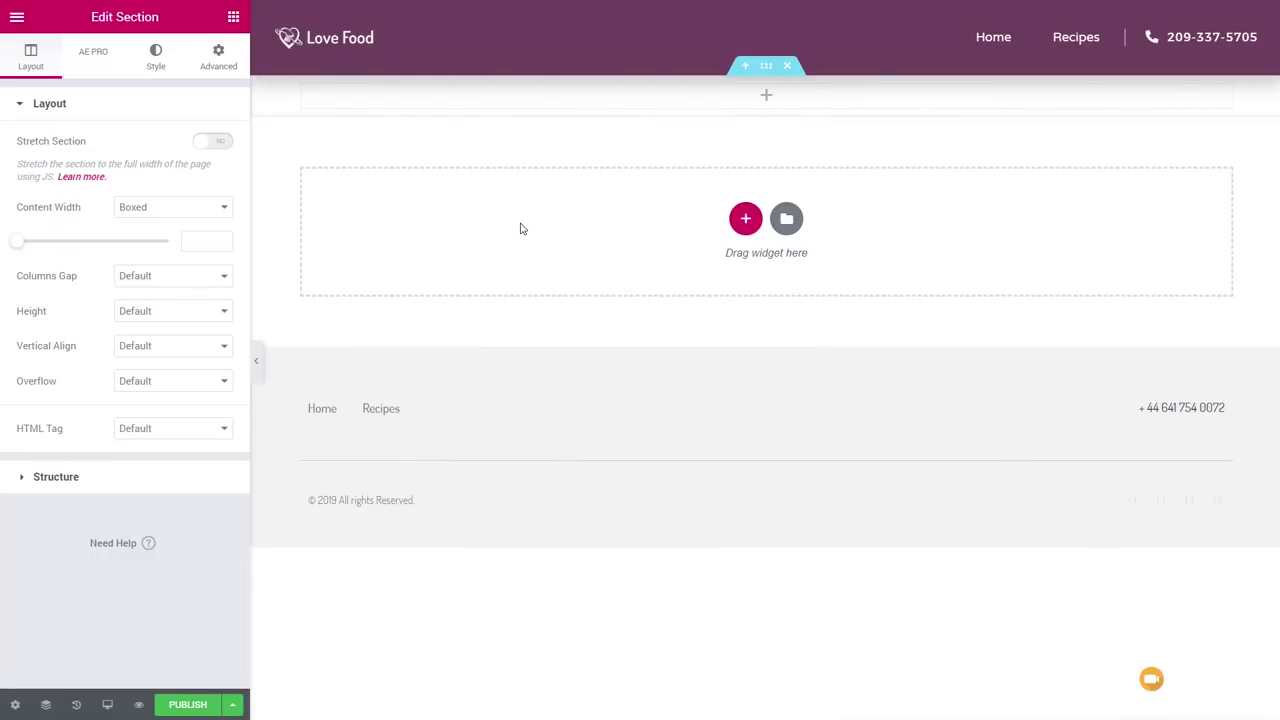
click(218, 57)
click(23, 241)
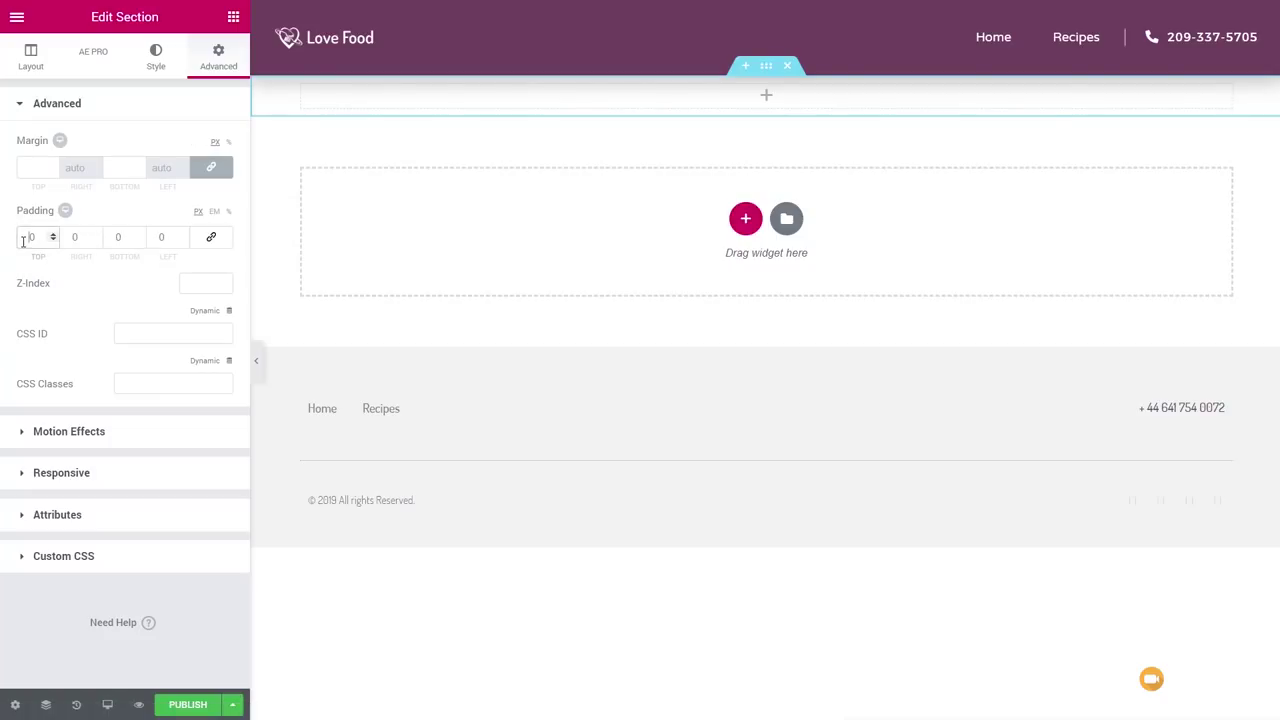
text(5)
click(154, 237)
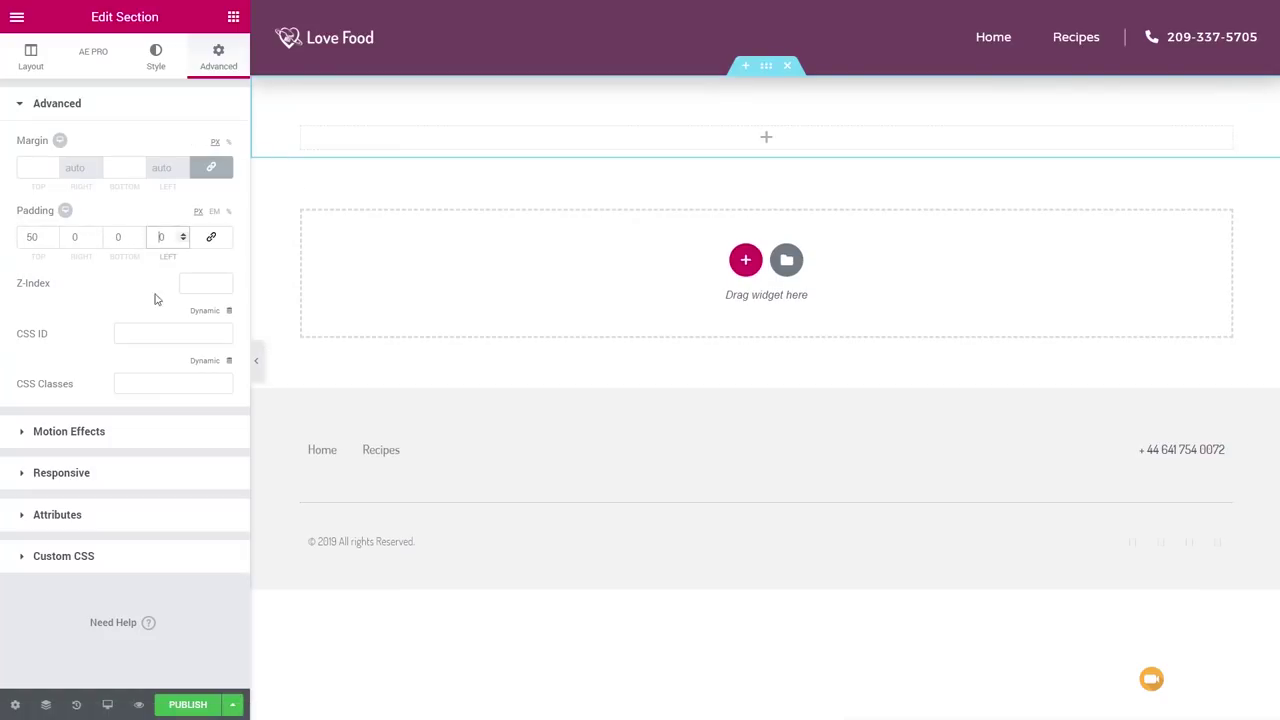
click(110, 237)
text(50)
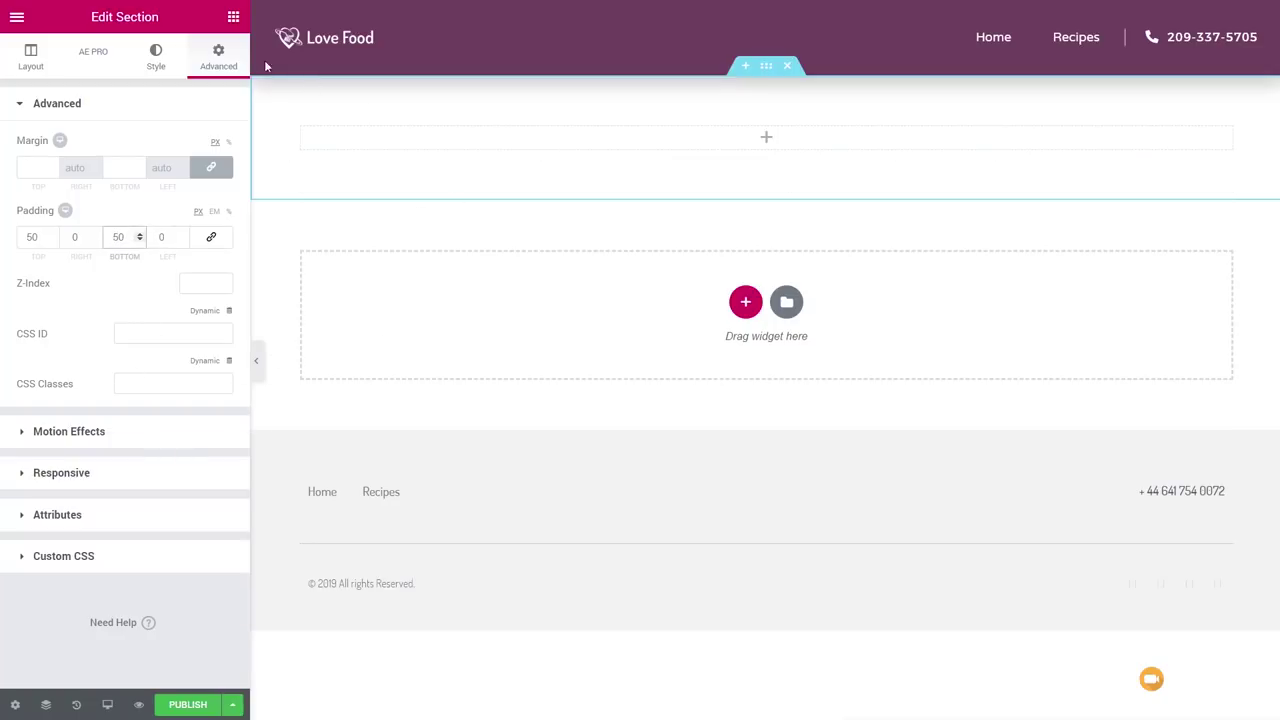
Place a Heading widget in the new section with the title "Your yummy search results:".
click(233, 17)
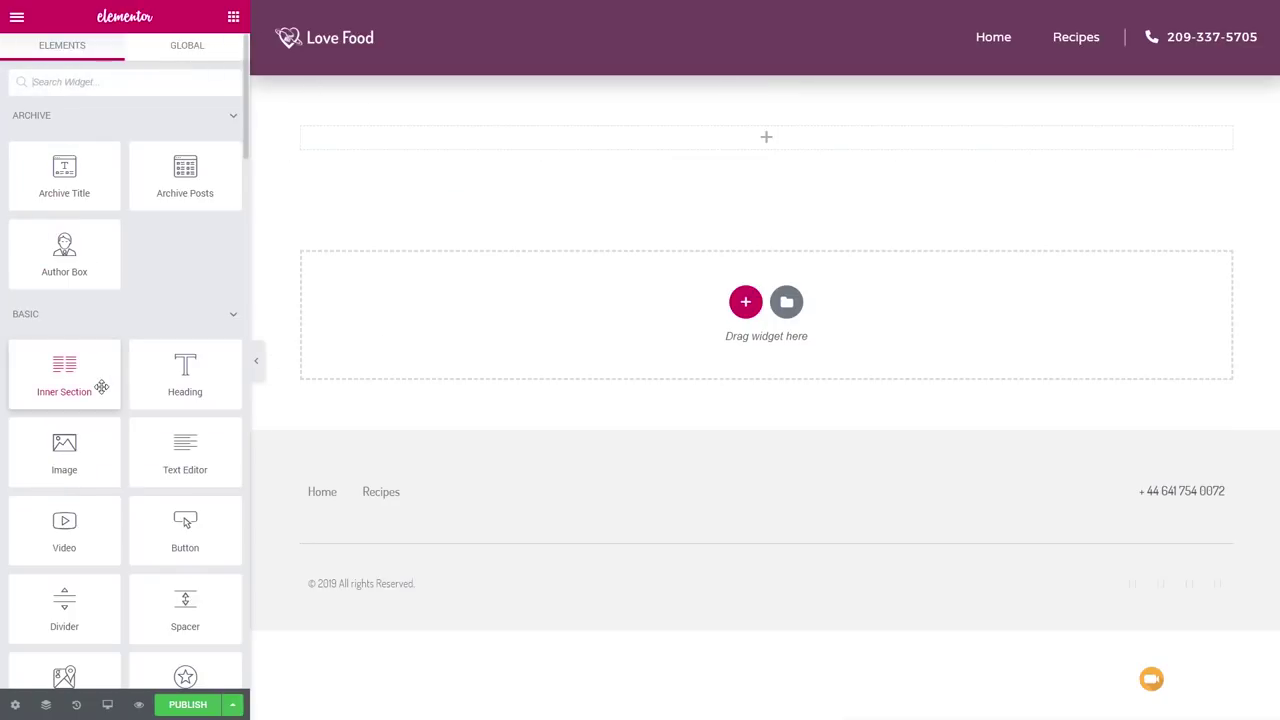
drag(163, 351, 371, 136)
drag(173, 155, 3, 163)
text(Your yummy search results:)
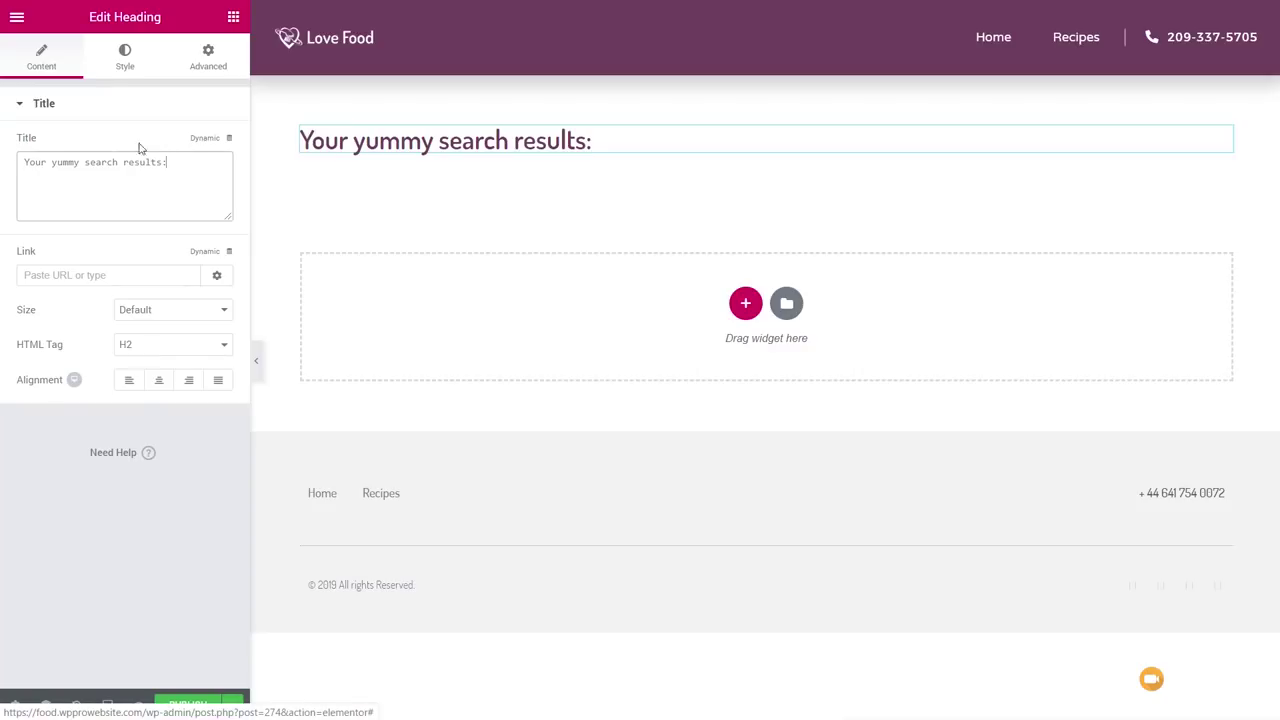
Set the search results heading's typography weight to 400.
click(124, 57)
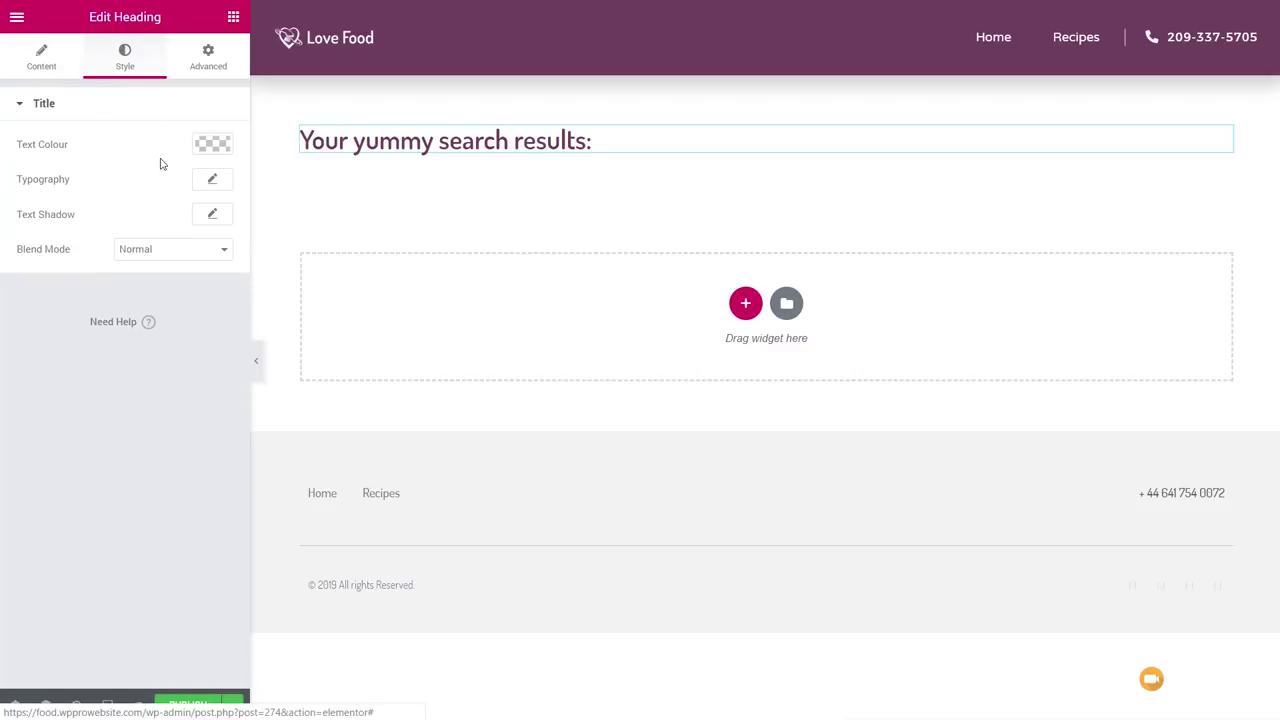
click(214, 180)
click(170, 318)
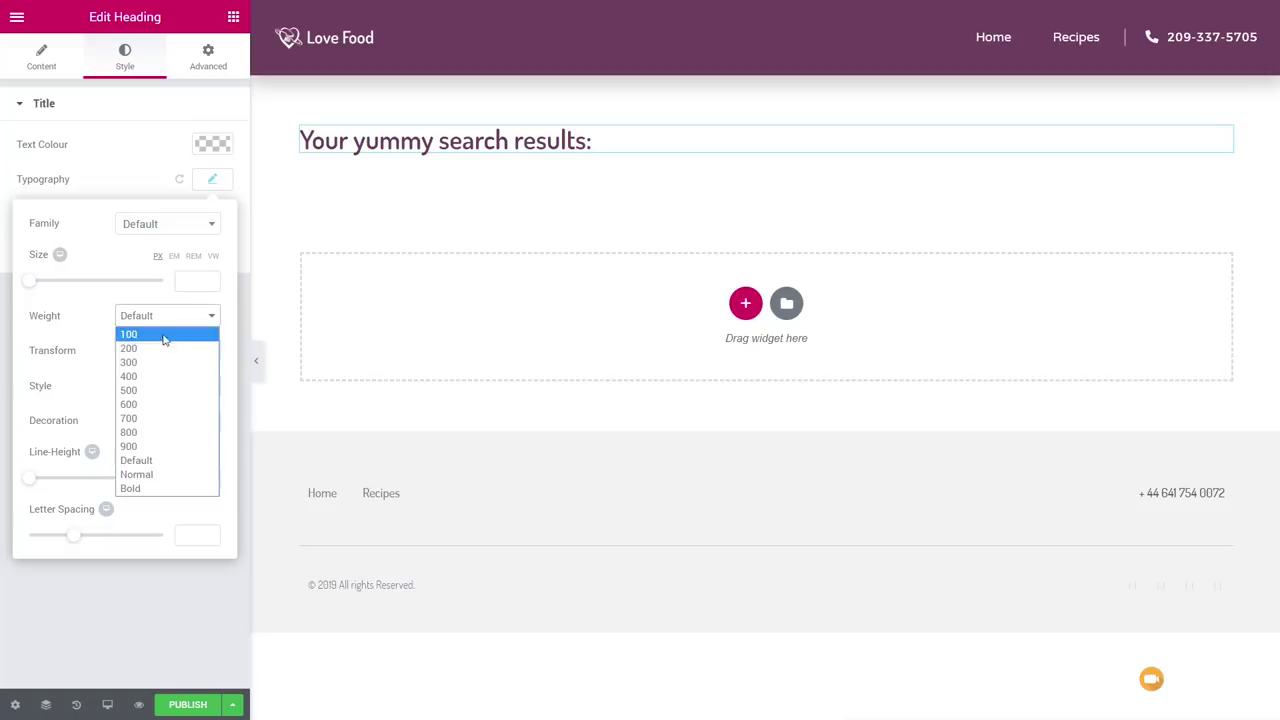
click(155, 378)
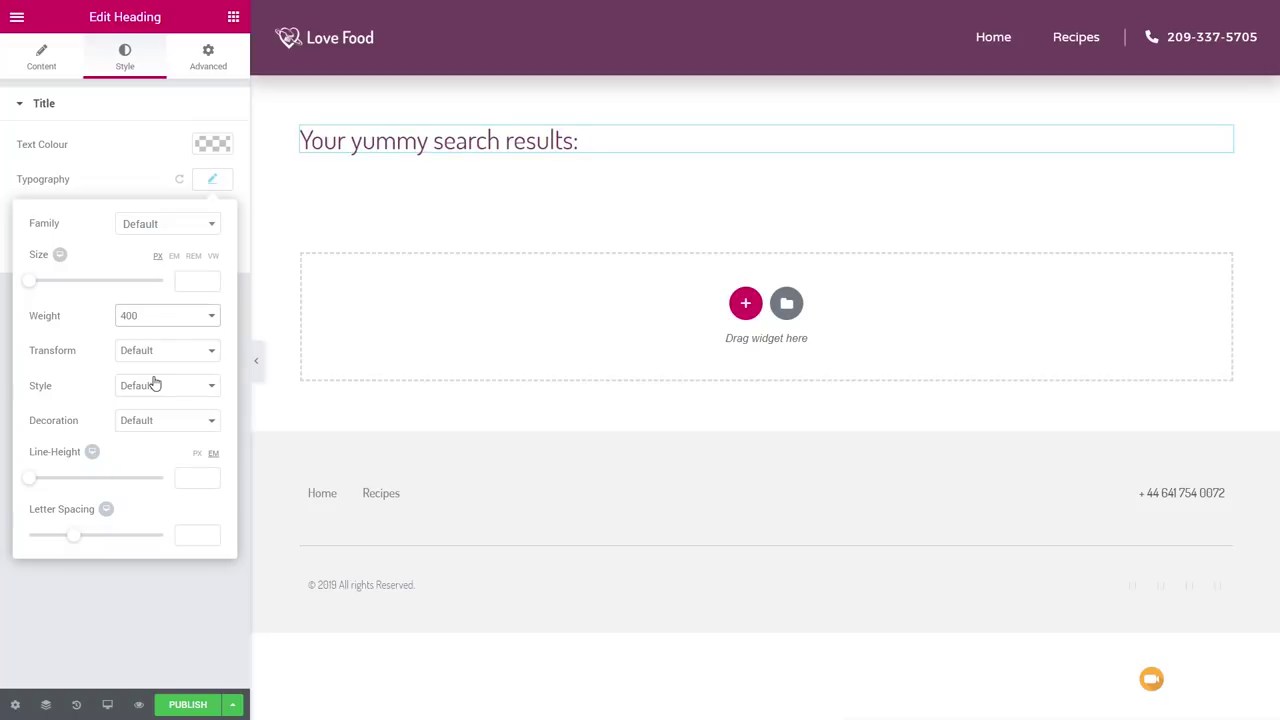
click(214, 181)
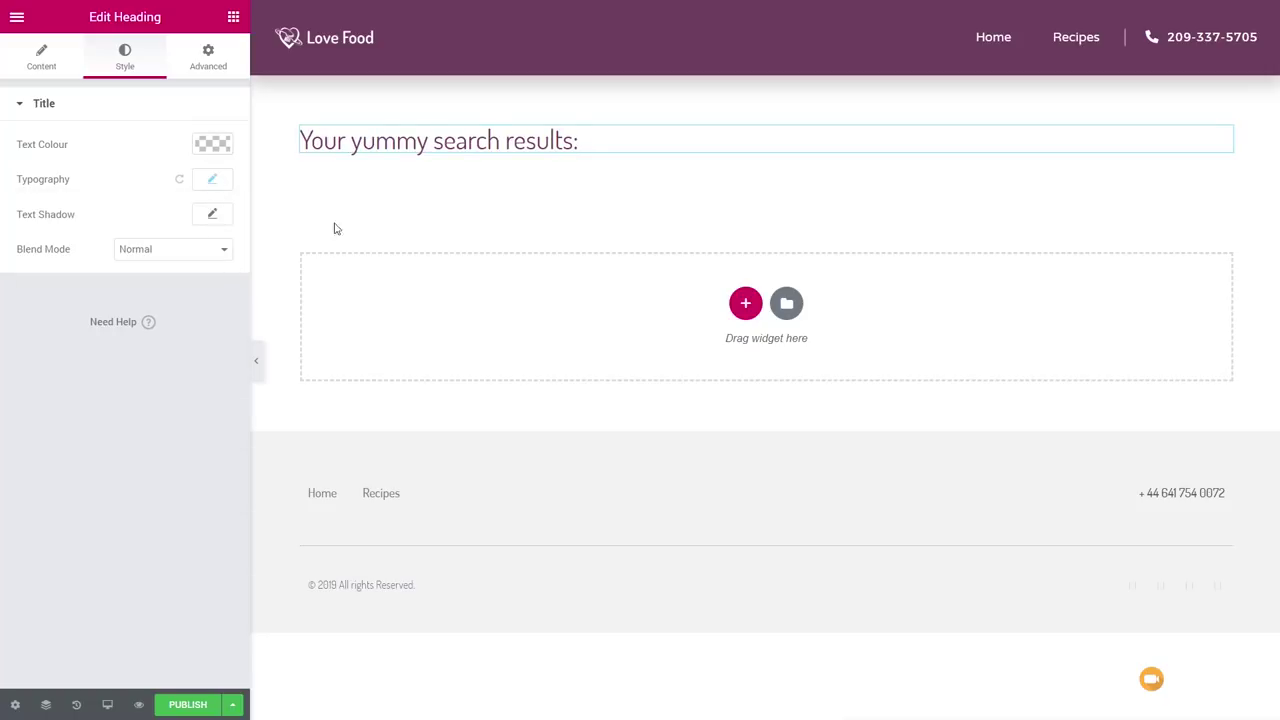
Add an Archive Posts widget below the heading, using the Custom skin with Default Loop as its template.
click(233, 17)
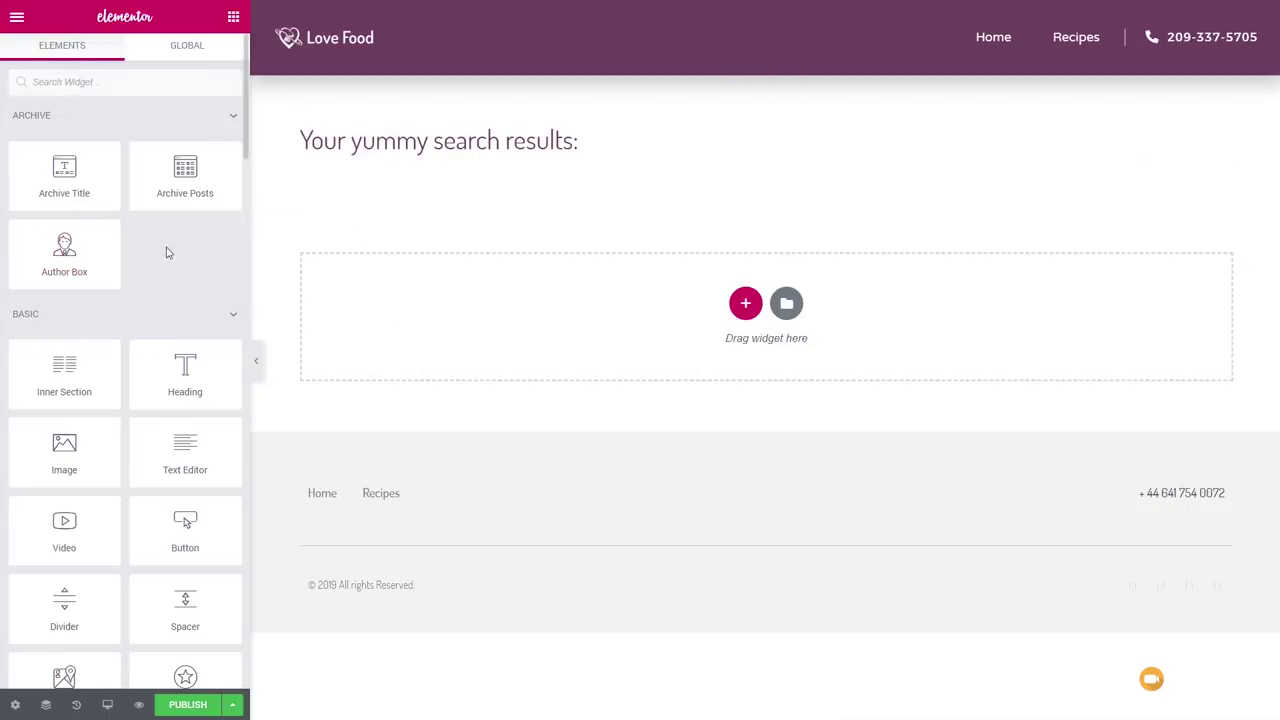
drag(199, 186, 417, 145)
click(191, 146)
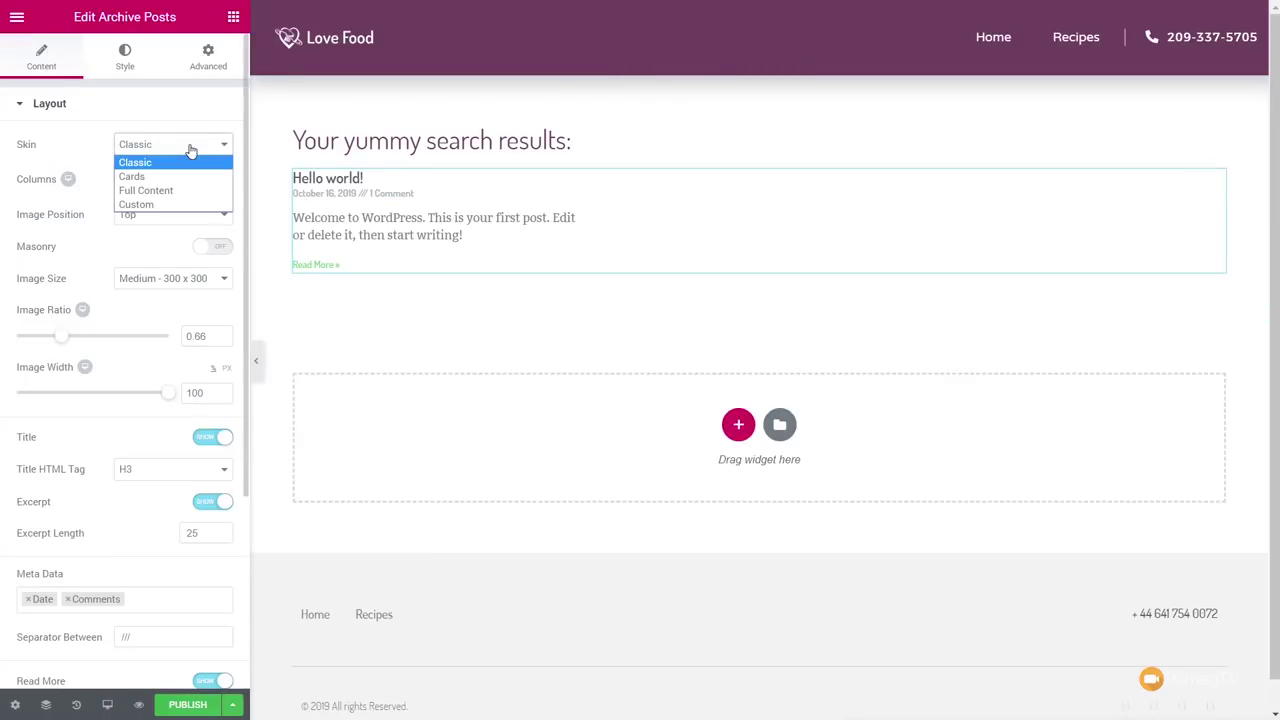
click(158, 207)
click(149, 200)
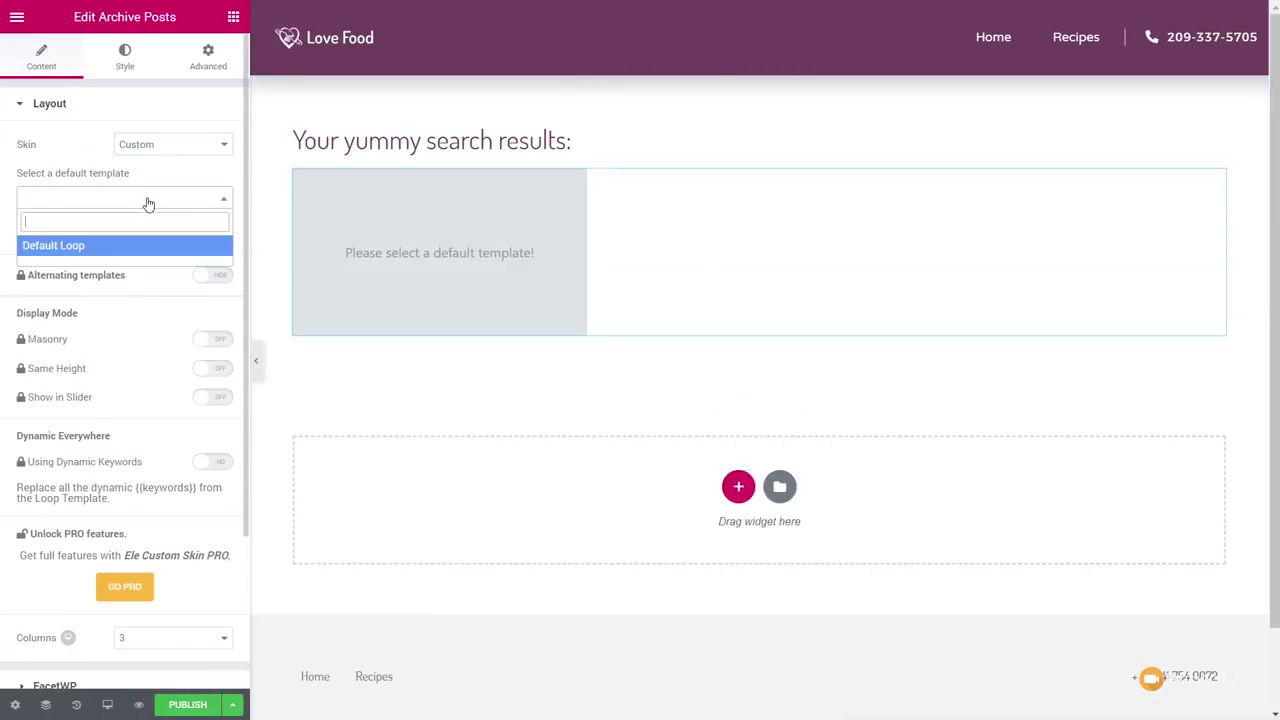
click(107, 254)
Set the Archive Posts pagination to Numbers + Previous/Next and check the widget's Nothing Found Message.
scroll(134, 440, down, 2)
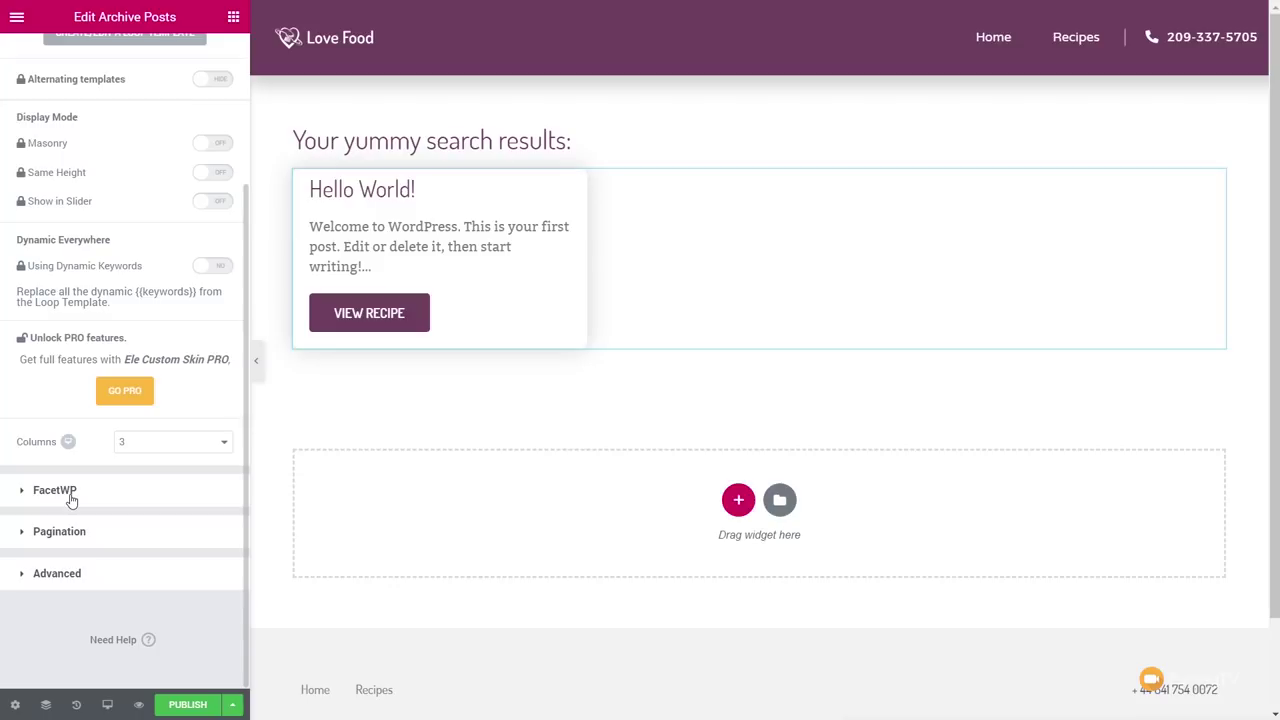
click(60, 536)
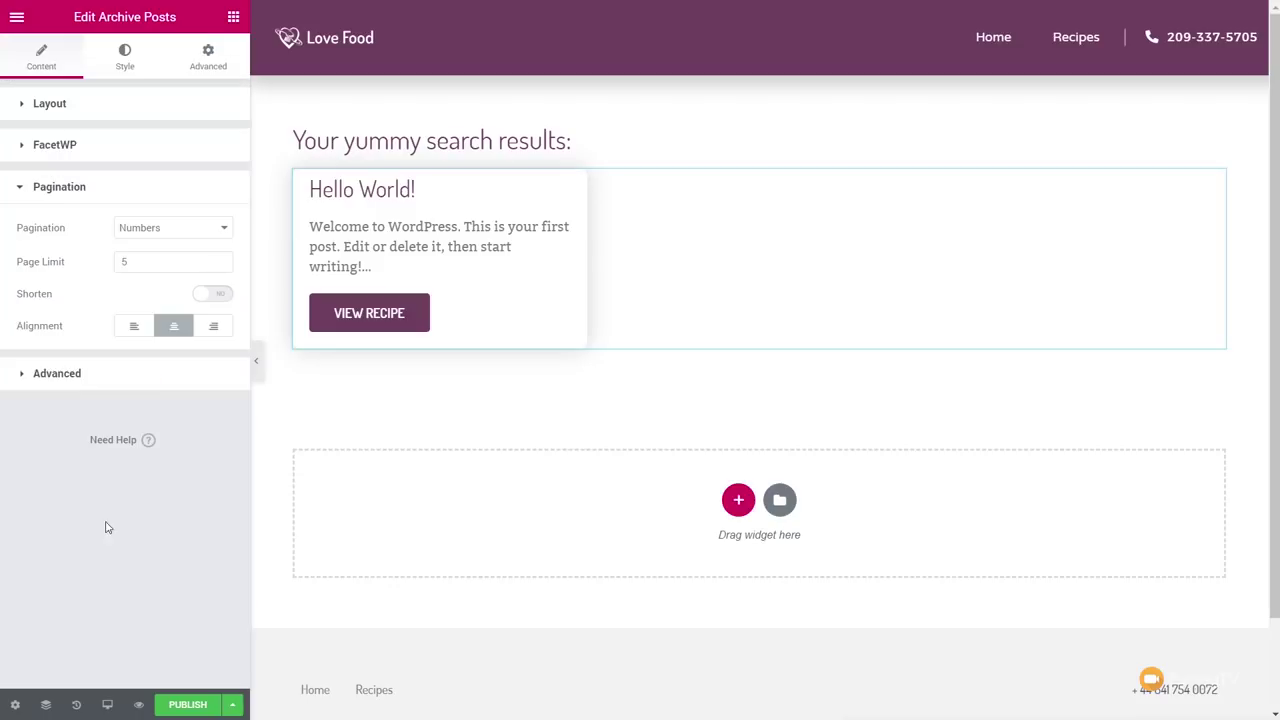
click(153, 225)
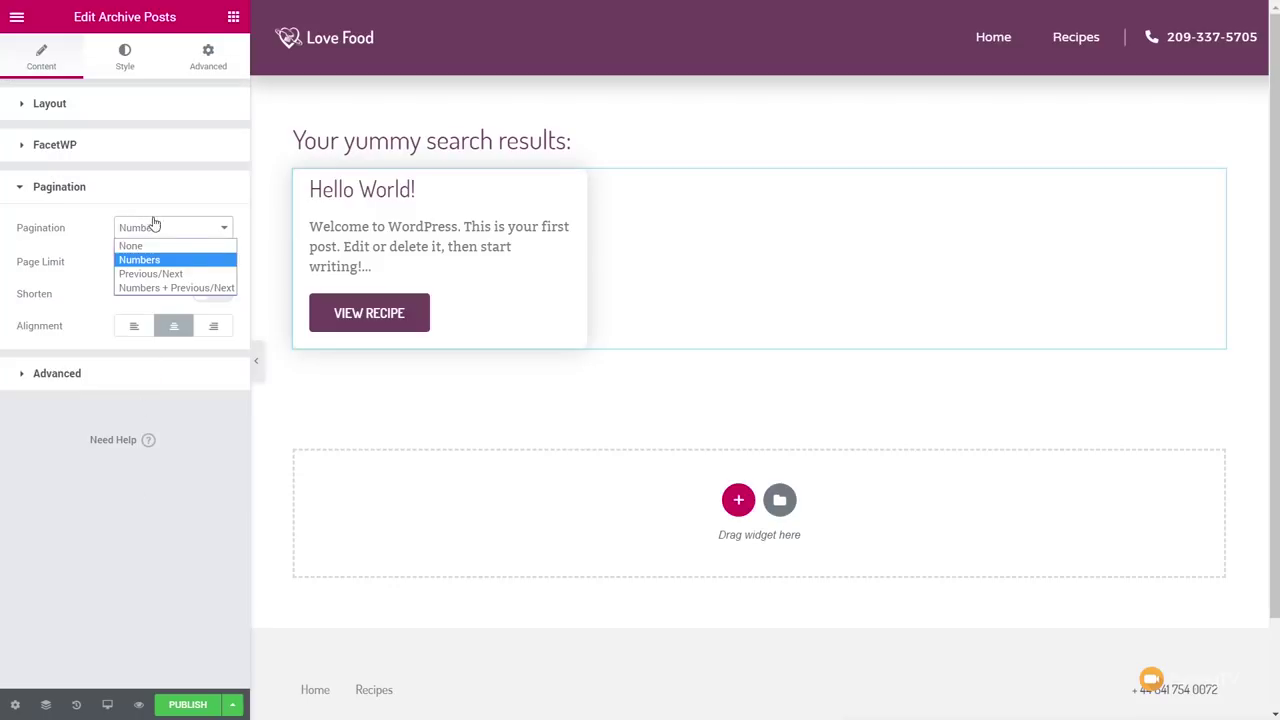
click(160, 287)
click(66, 452)
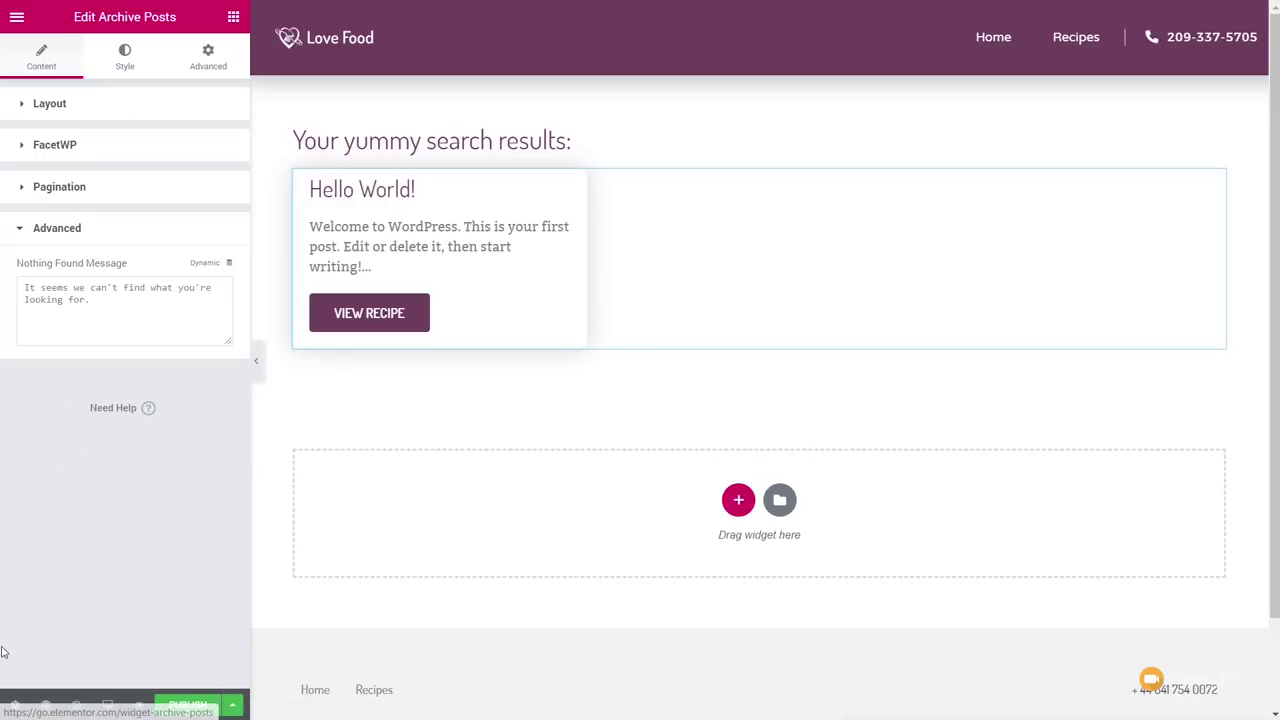
Publish the template with the display condition Include Search Results, and reload the live "honey" search page.
click(15, 705)
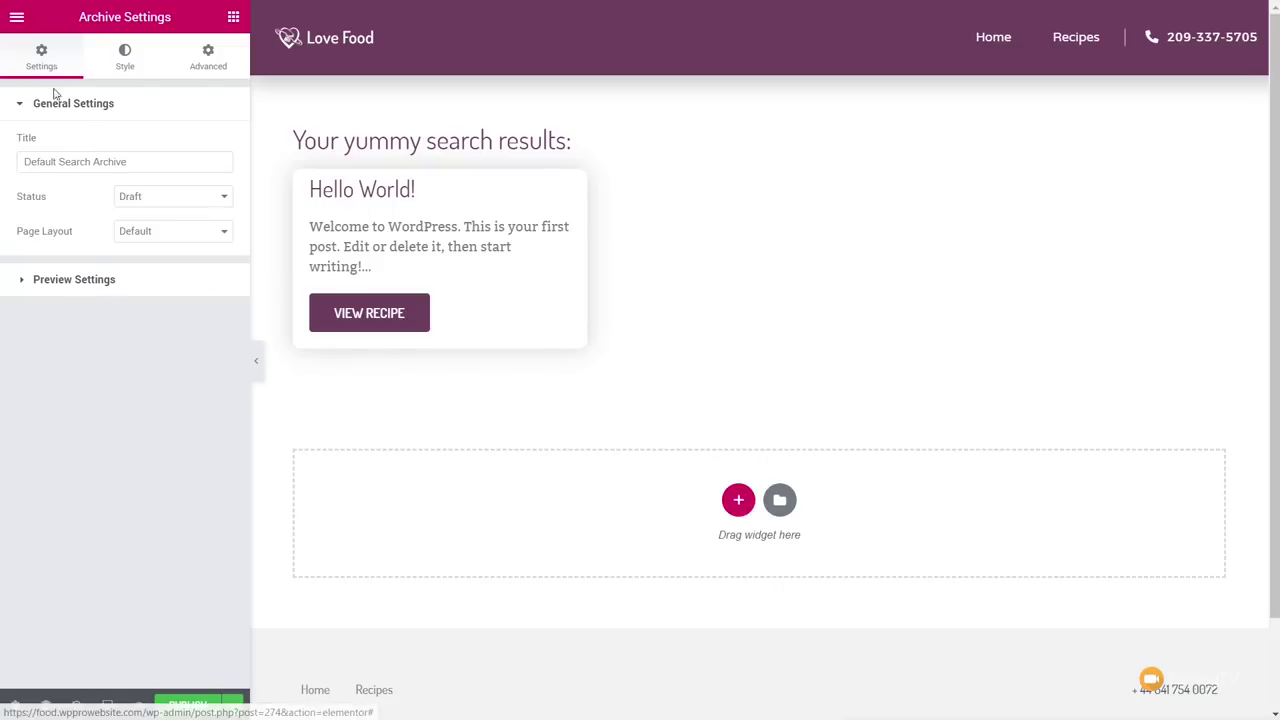
click(188, 706)
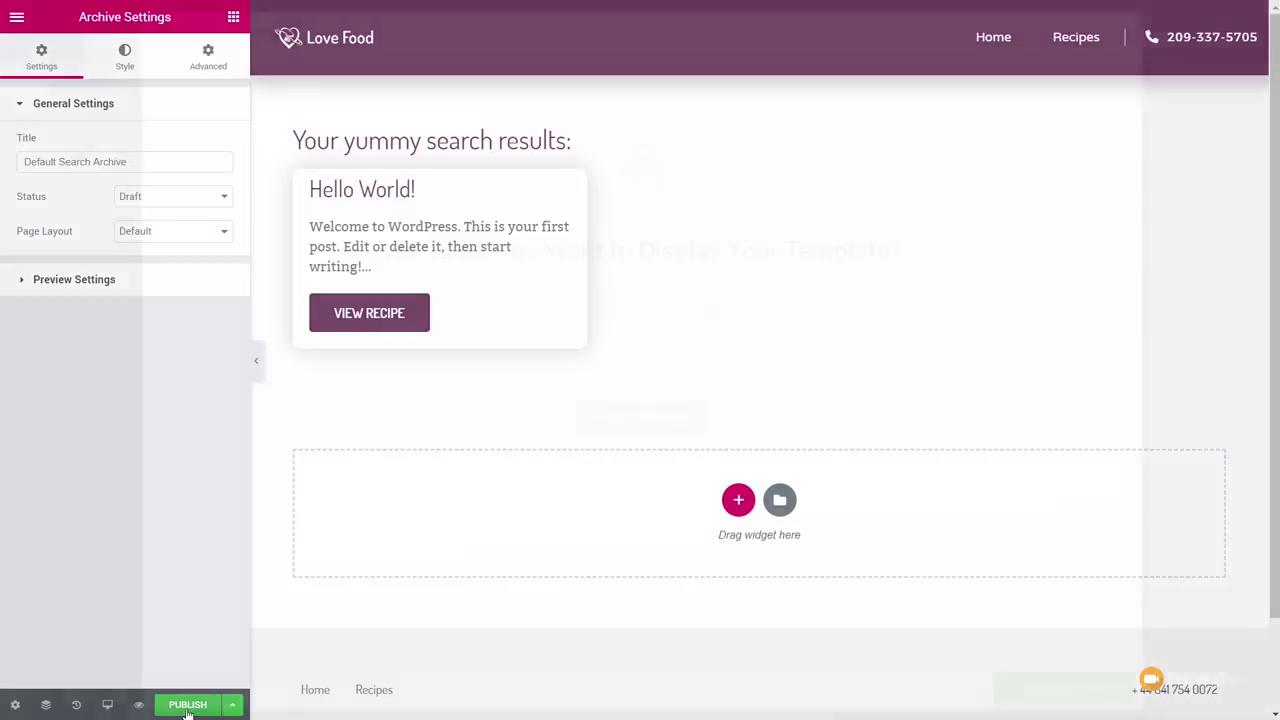
click(613, 416)
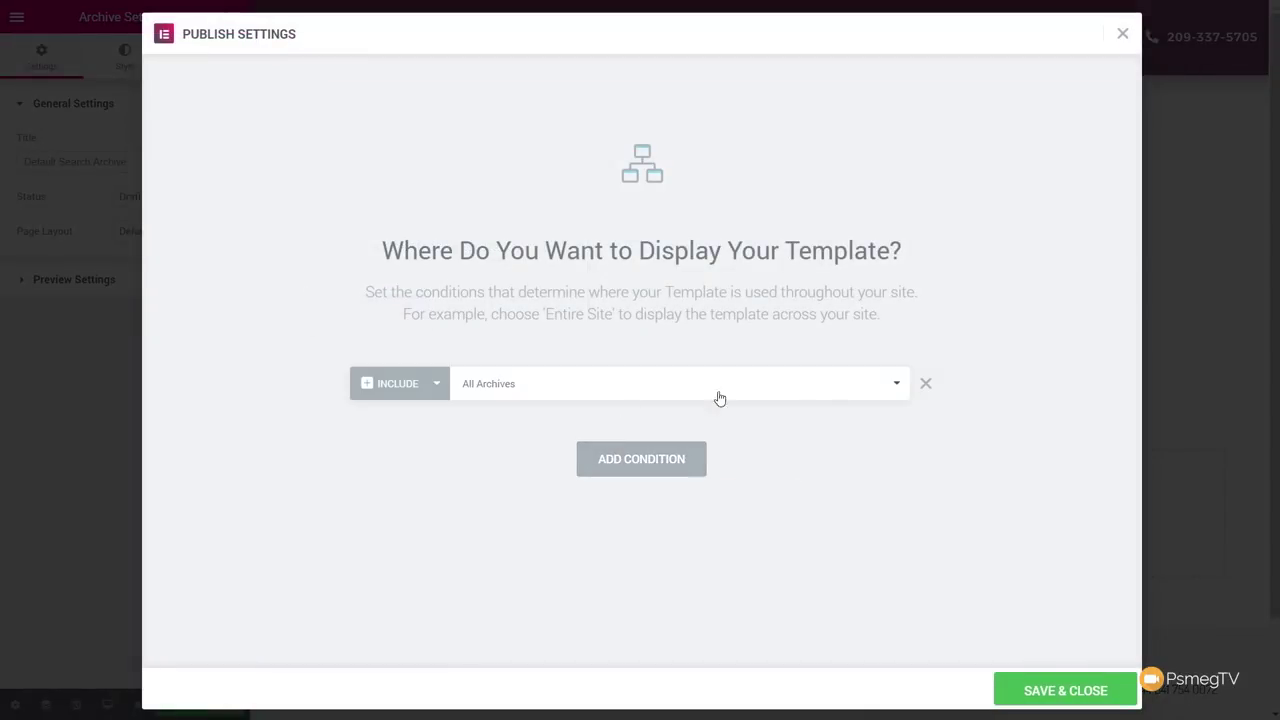
click(834, 389)
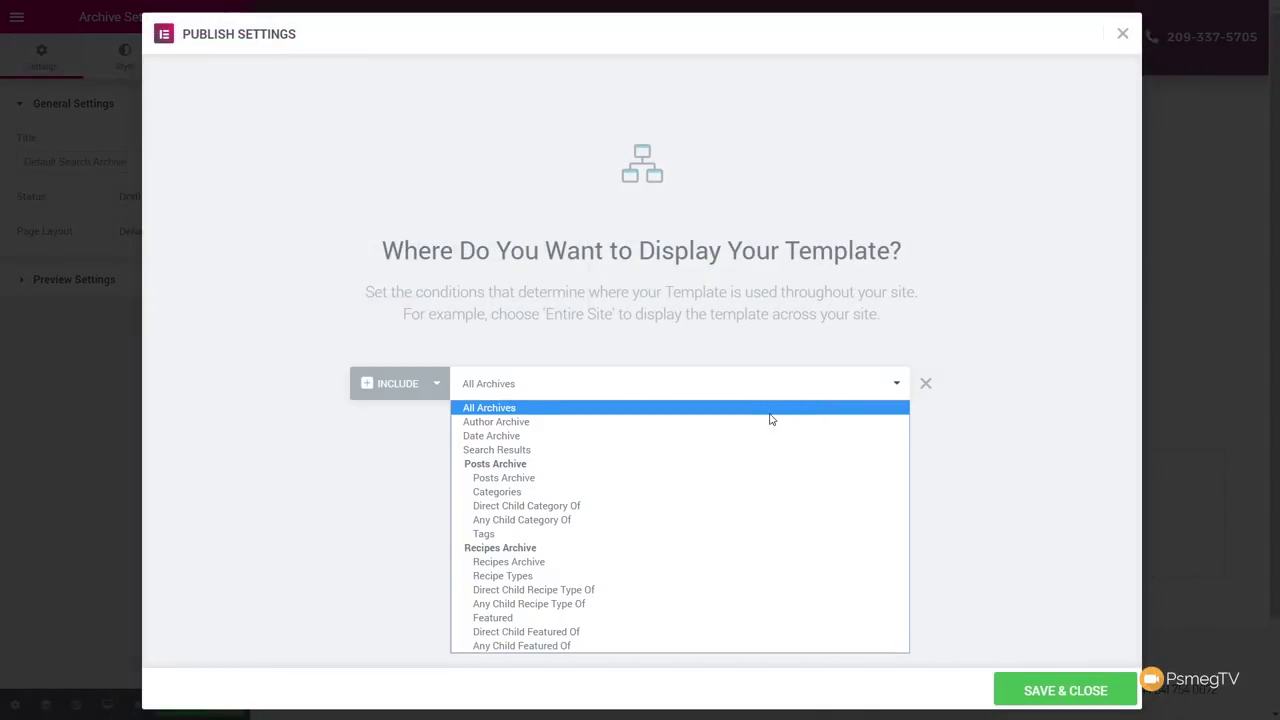
click(680, 449)
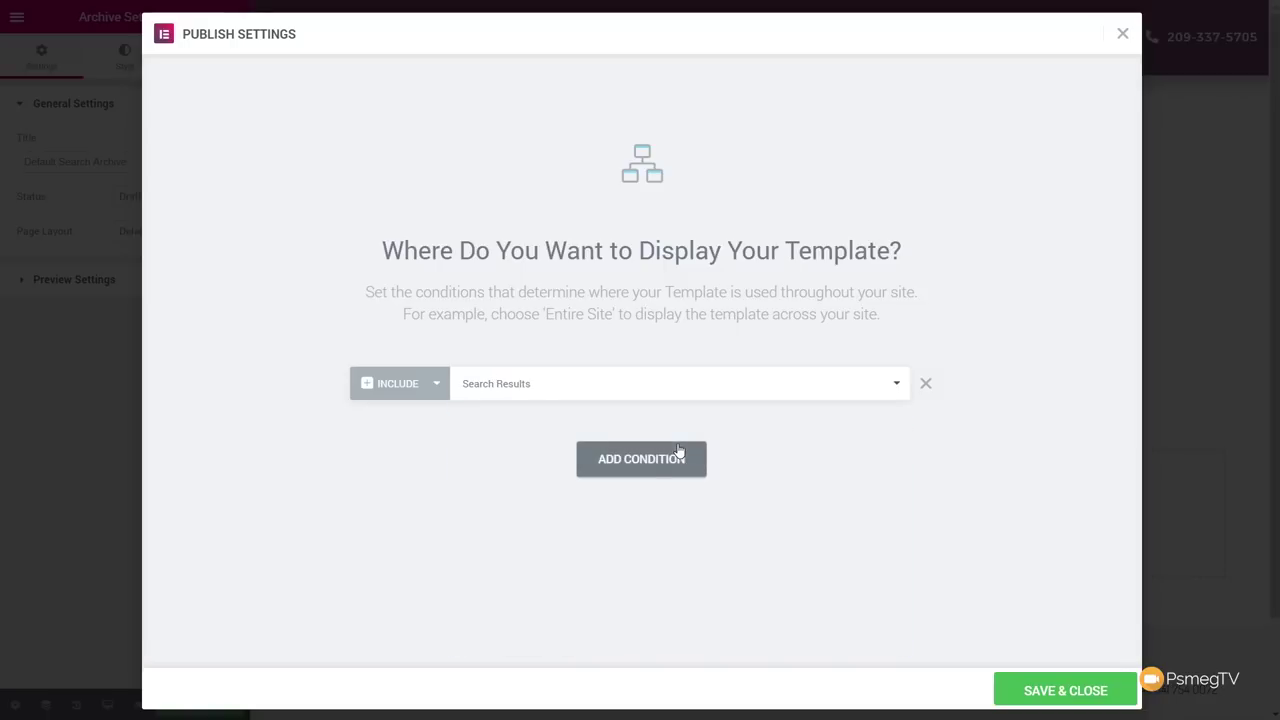
click(1063, 690)
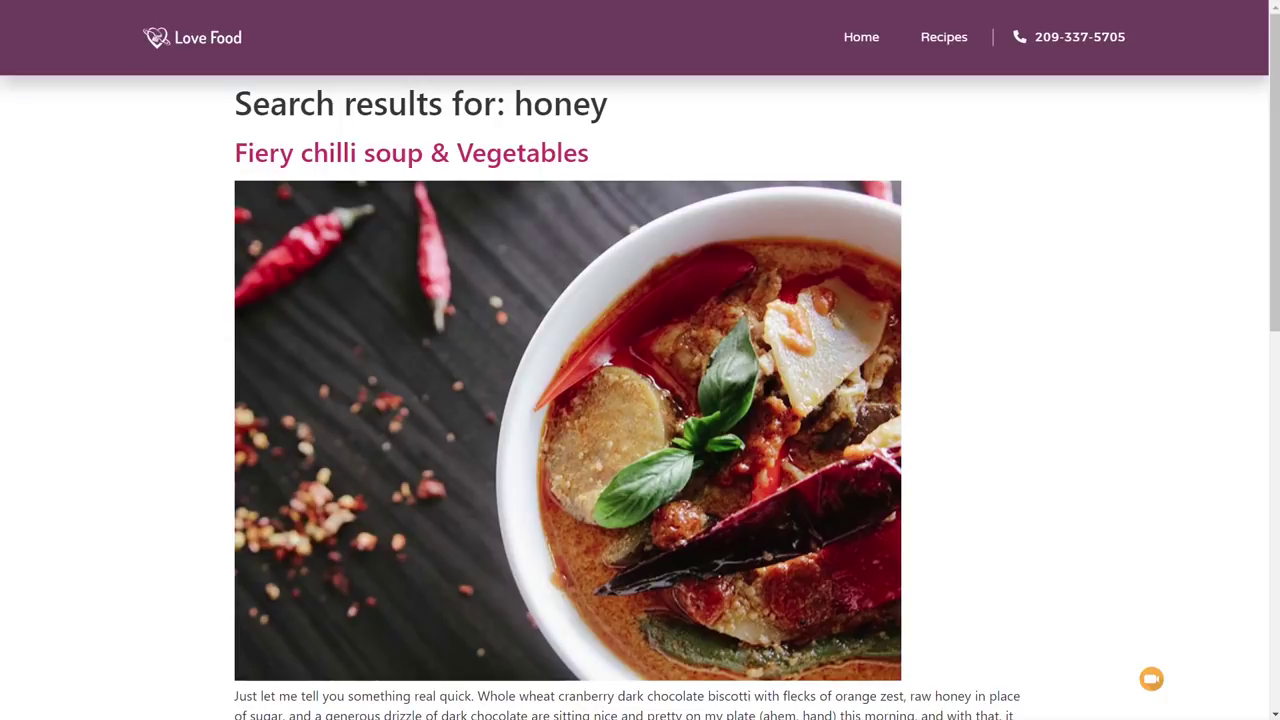
key(F5)
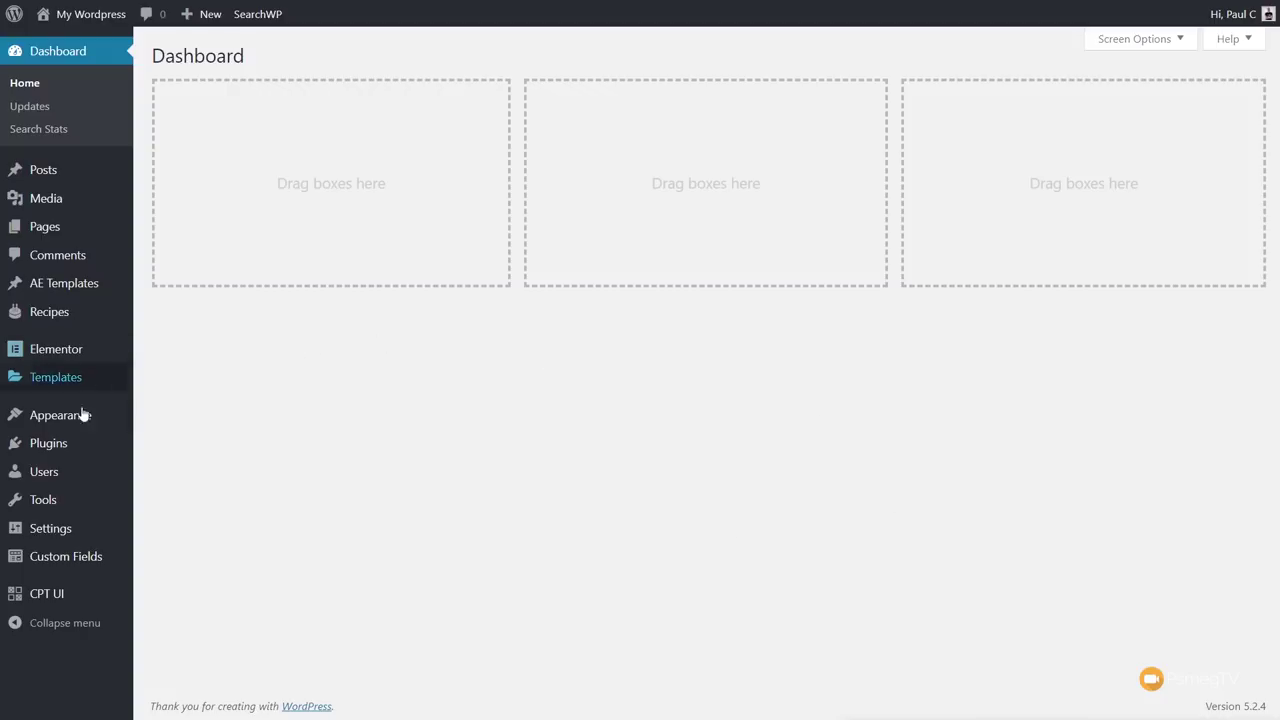
Open the FacetWP settings and delete the existing Categories facet.
mouse_move(51, 532)
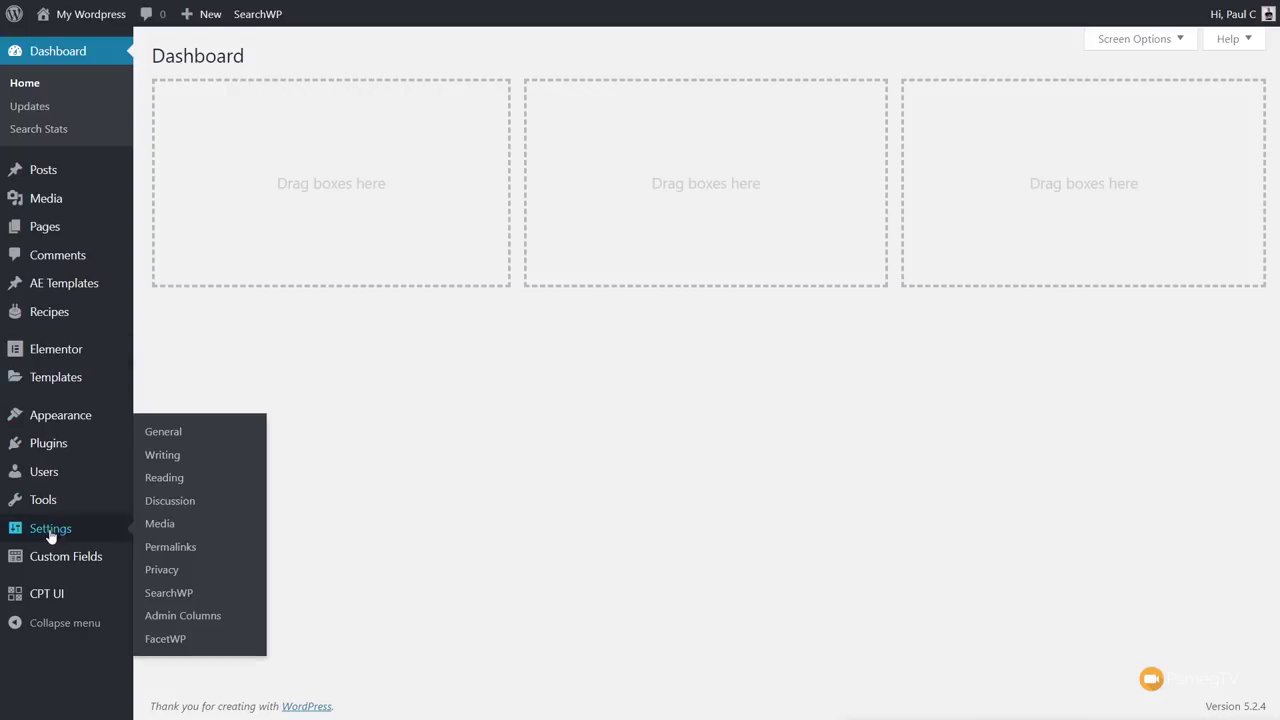
click(181, 641)
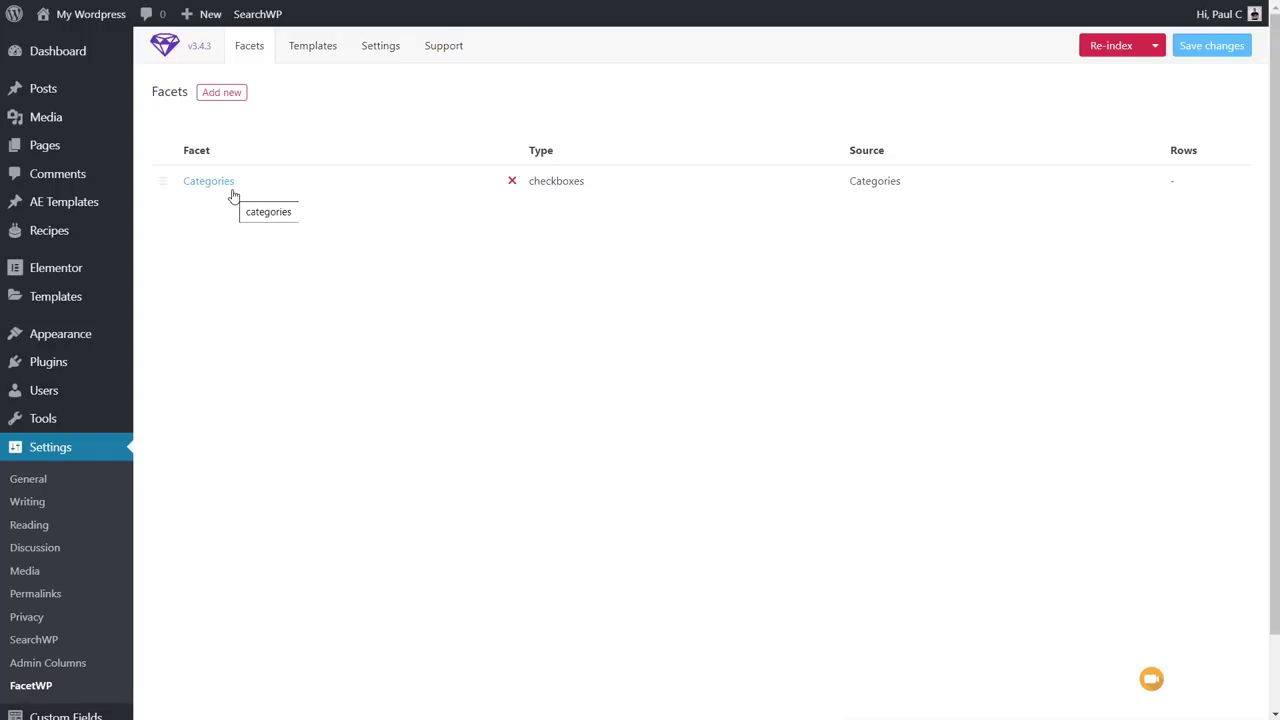
click(512, 183)
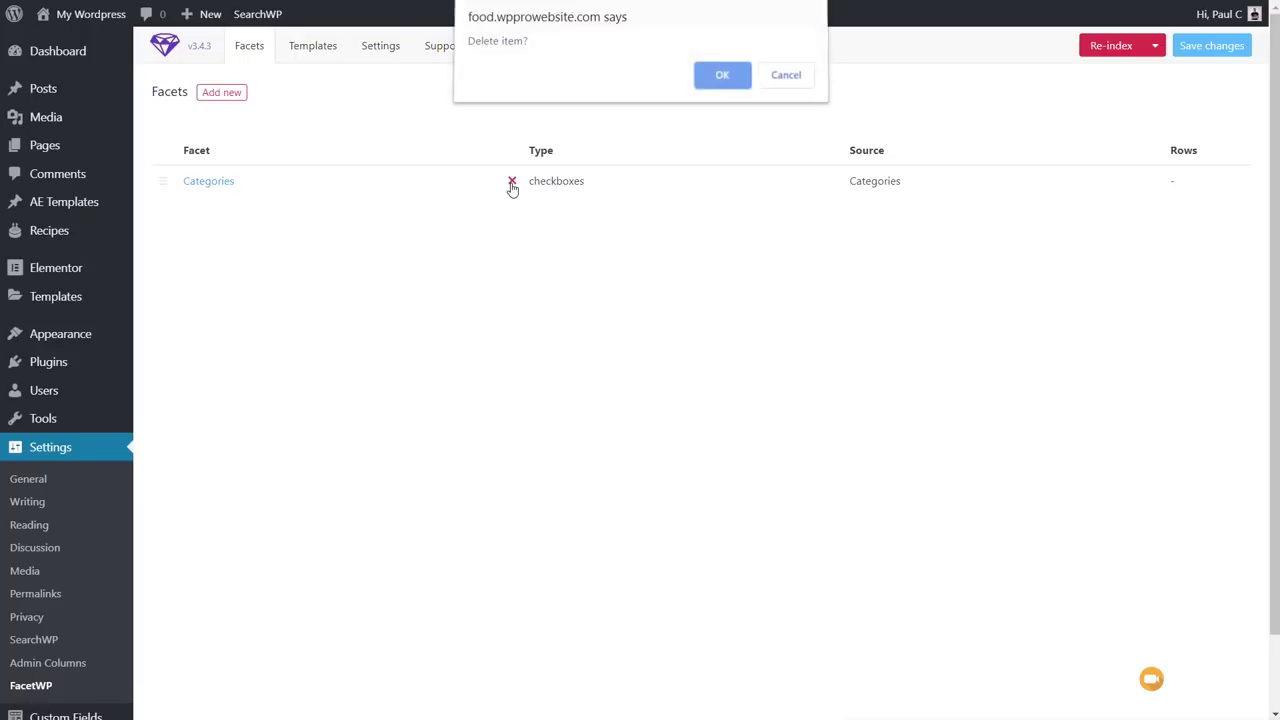
click(709, 85)
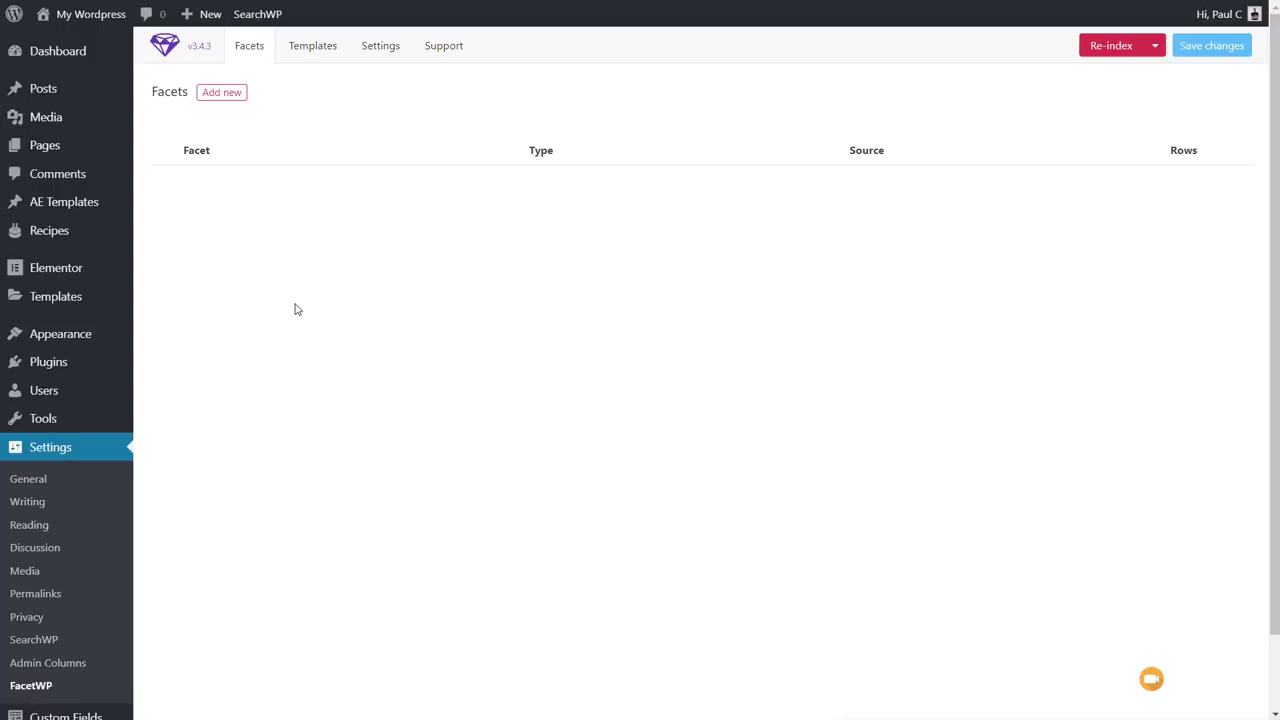
Add a new facet labelled Recipe Types with Checkboxes as its facet type.
click(228, 98)
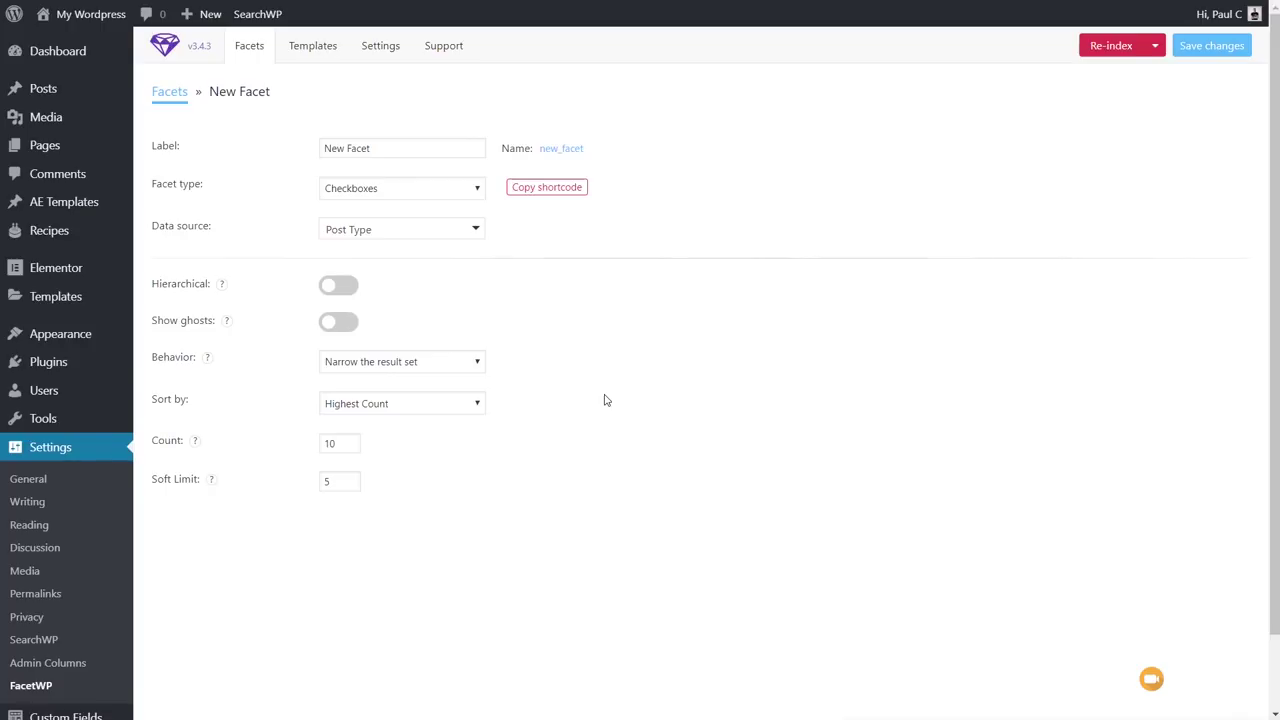
drag(403, 150, 319, 158)
text(Recipe)
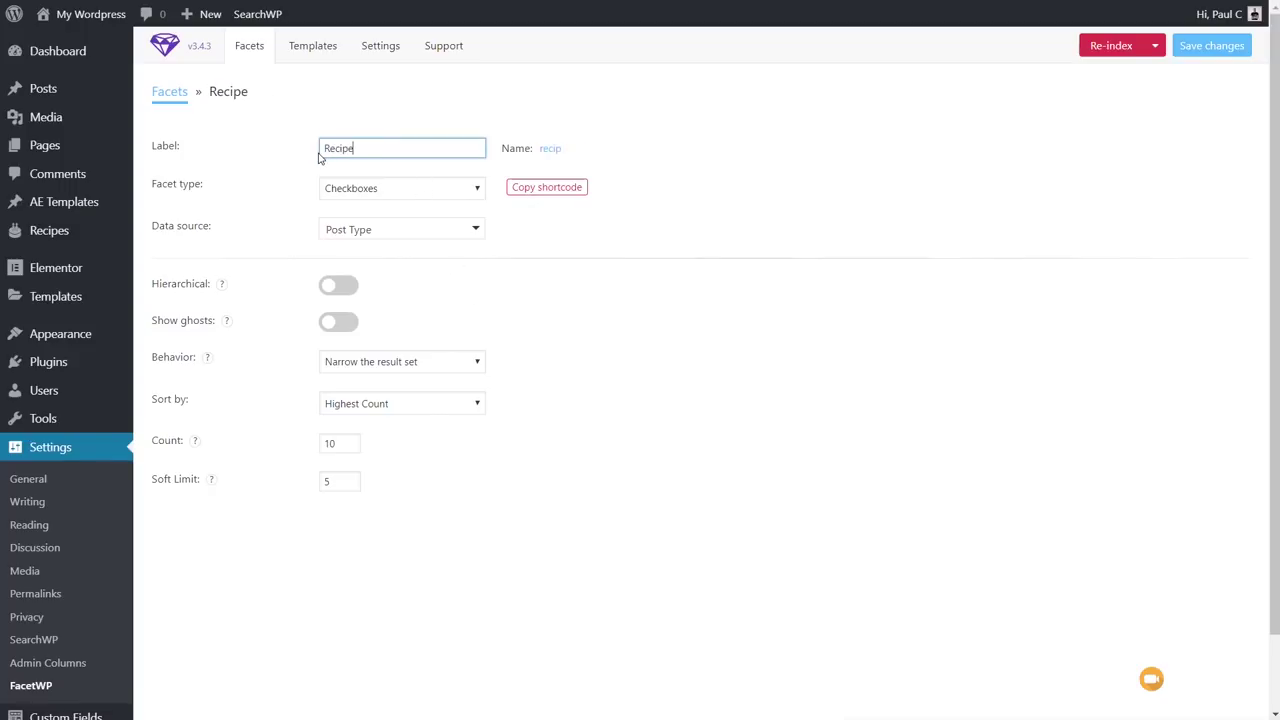
text( Types)
click(416, 193)
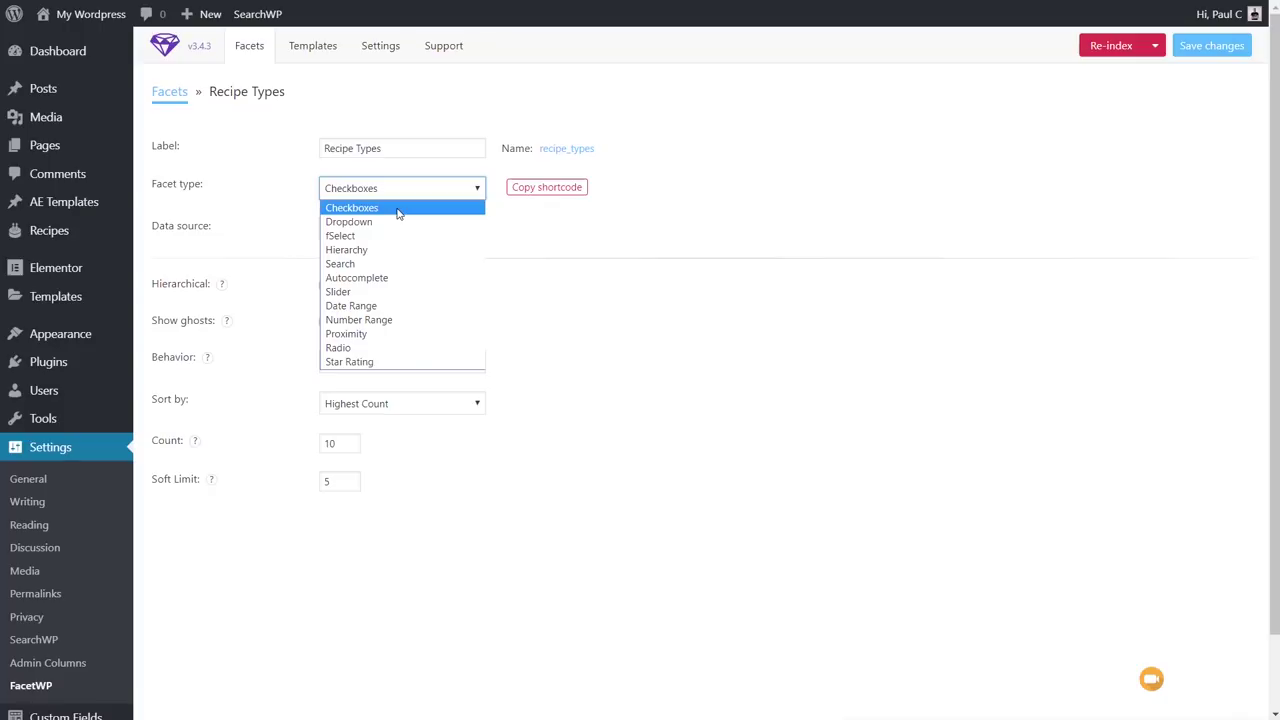
click(397, 208)
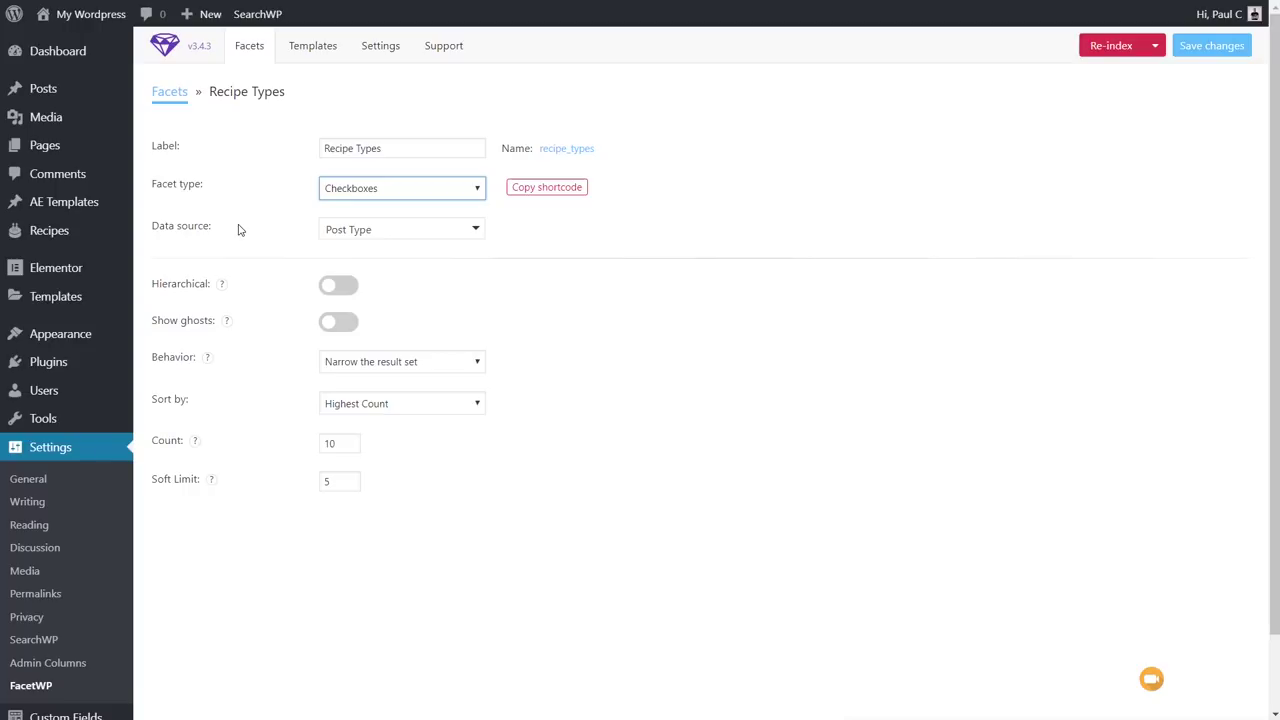
Set the facet's data source to the Recipe Types taxonomy.
click(389, 234)
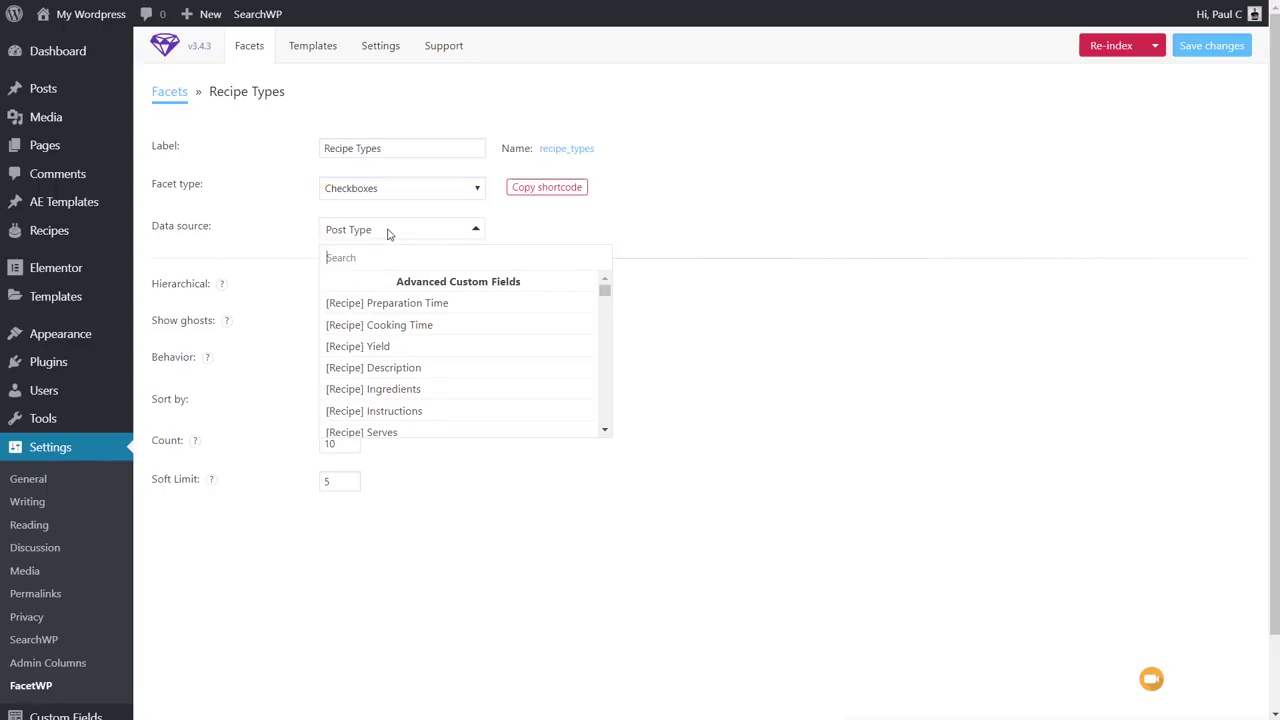
drag(605, 290, 604, 318)
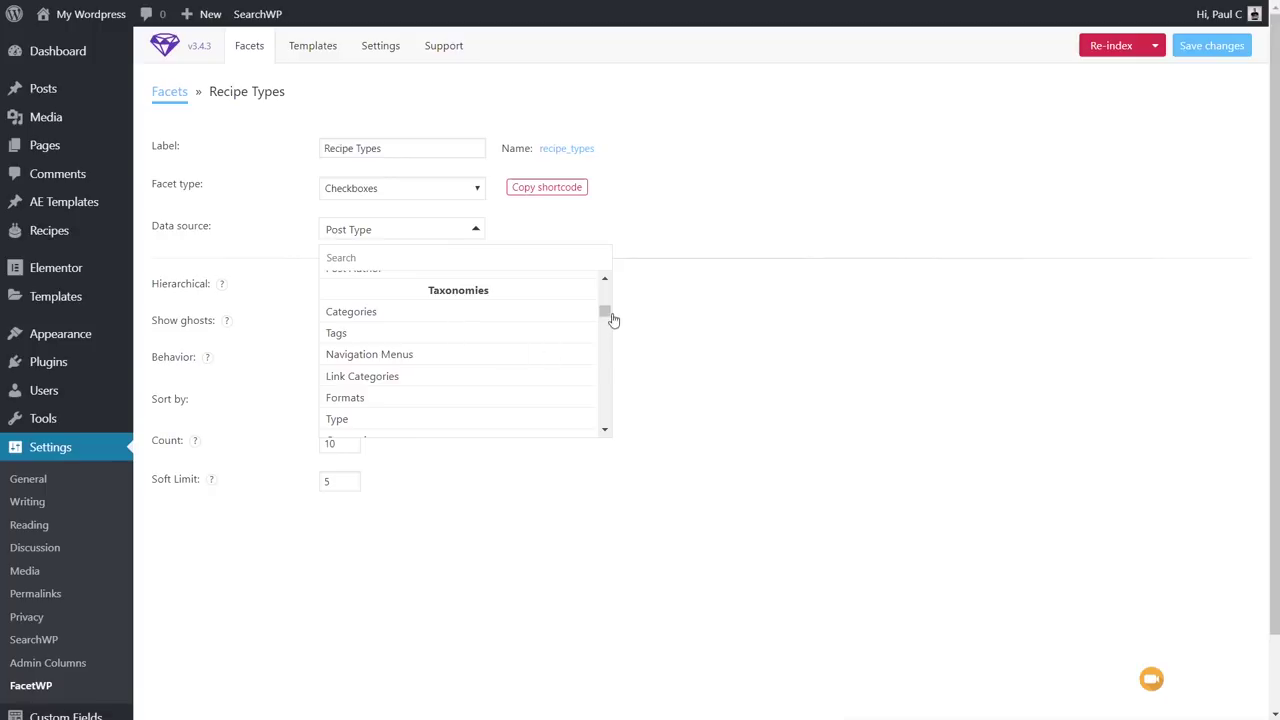
drag(604, 310, 602, 318)
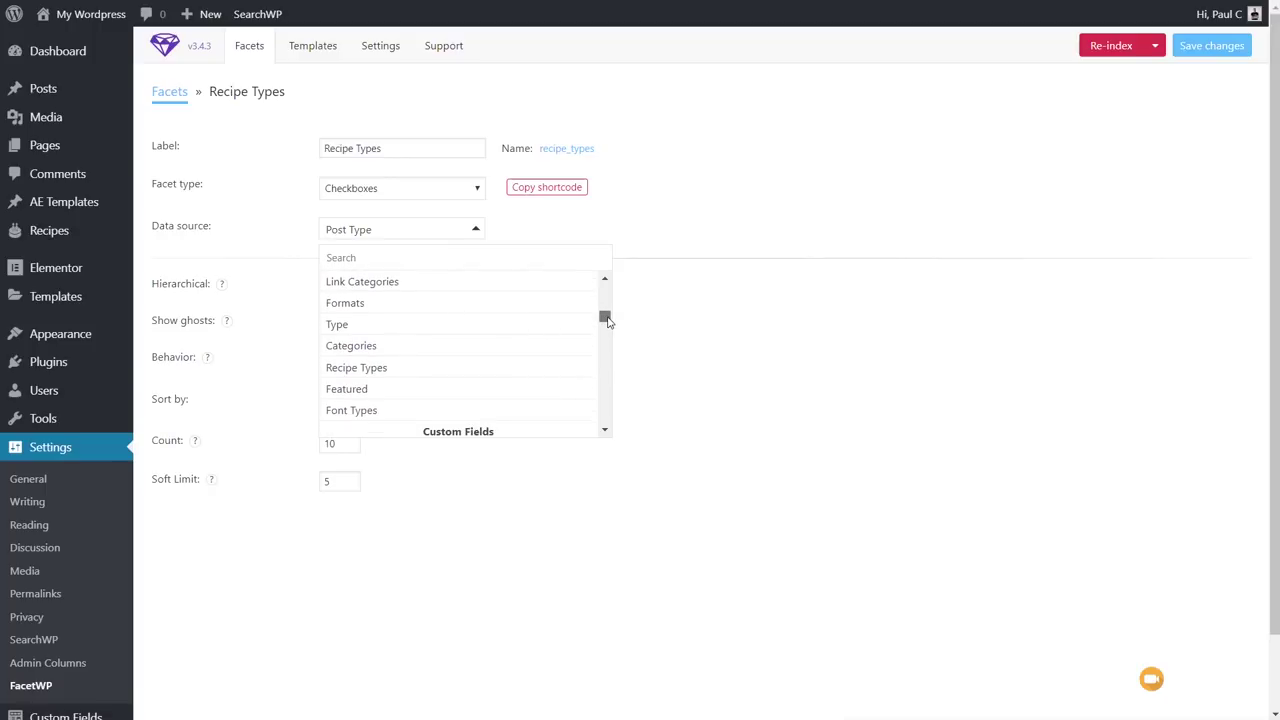
click(387, 370)
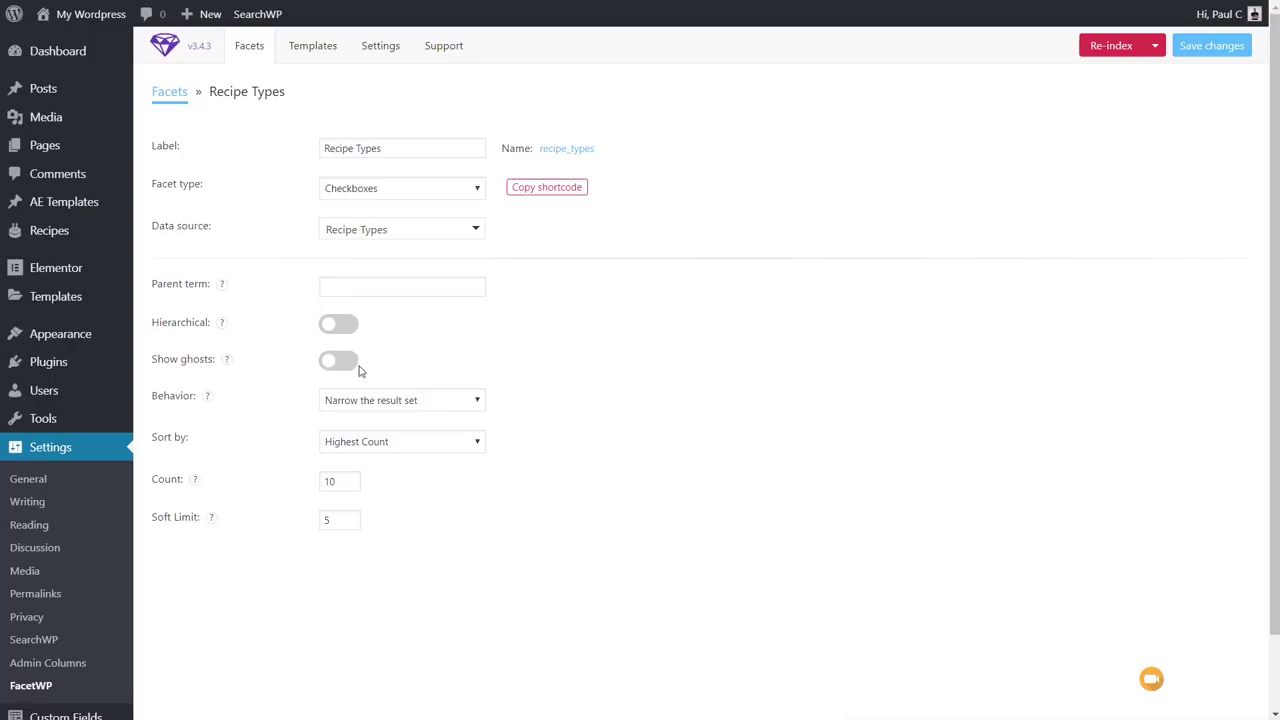
Enable Show ghosts for the Recipe Types facet and sort its choices by Term Order.
mouse_move(223, 326)
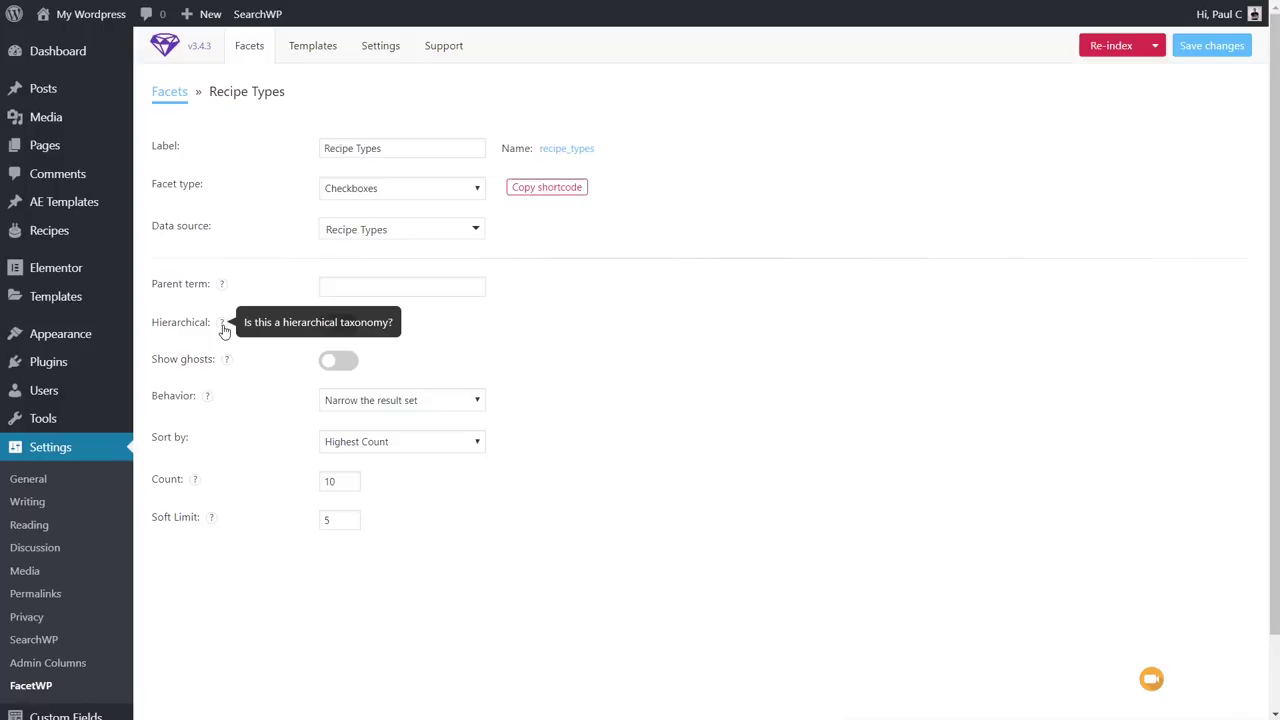
mouse_move(223, 288)
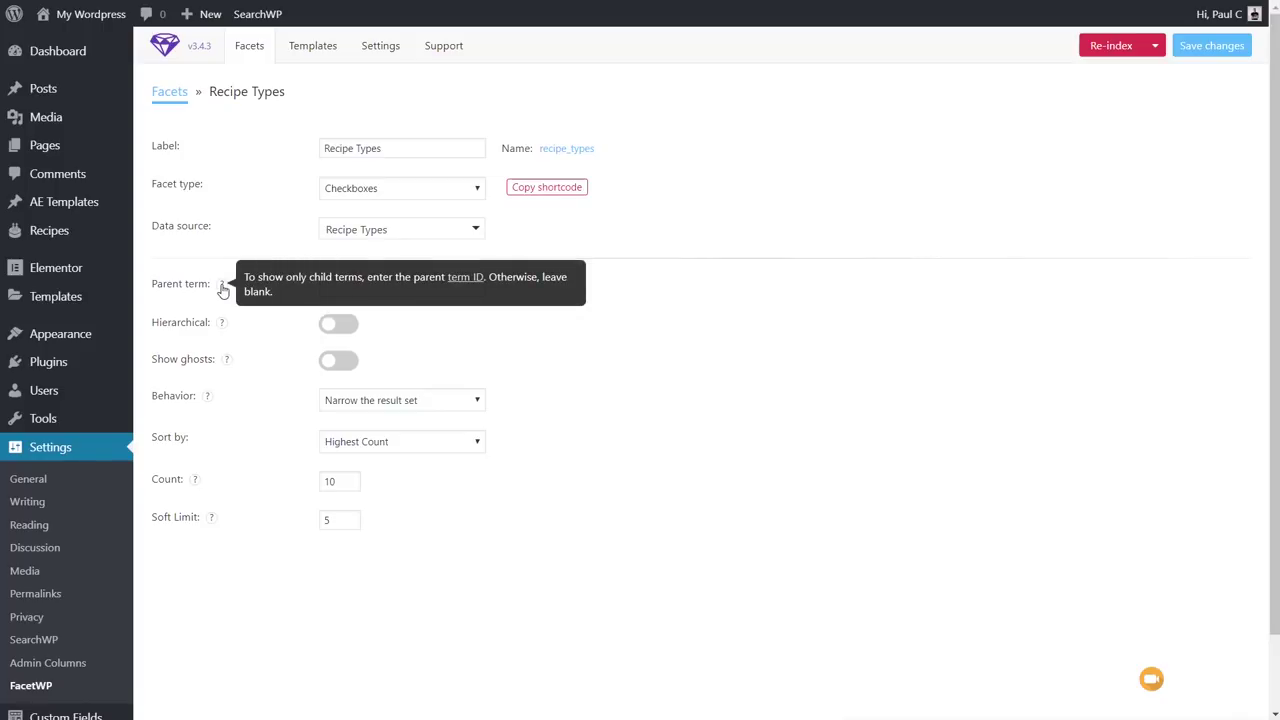
click(338, 361)
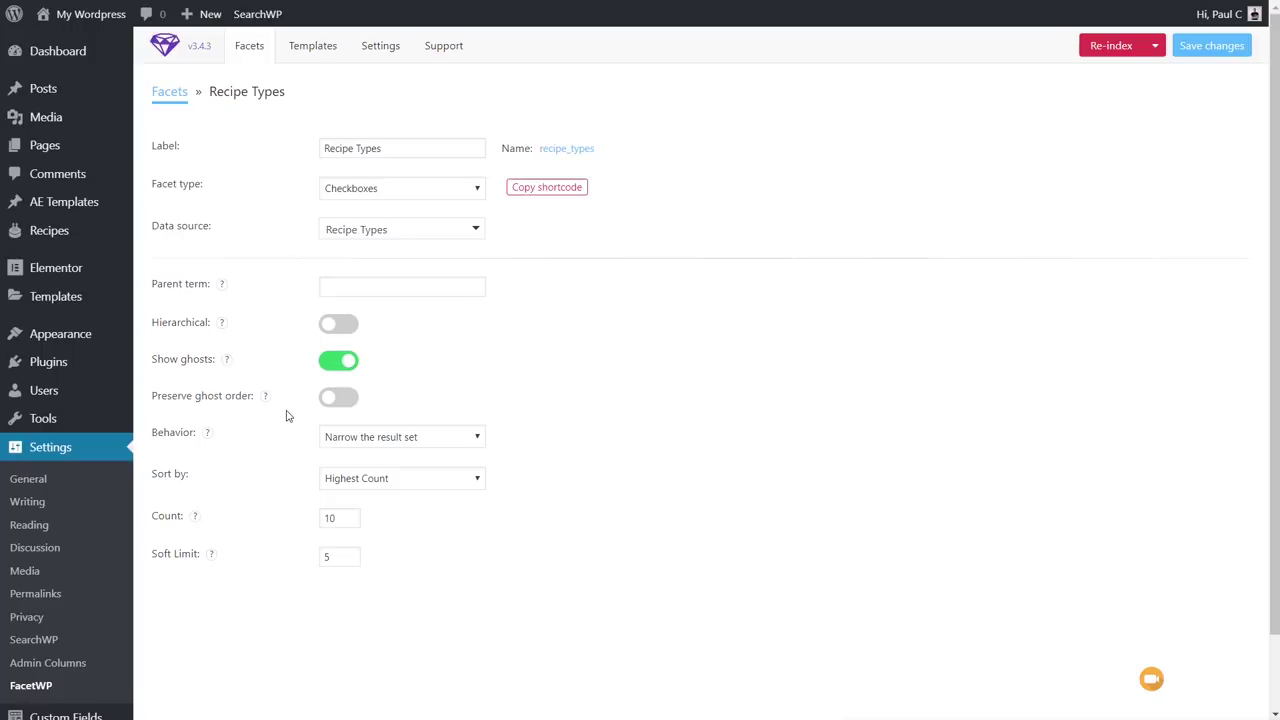
click(348, 446)
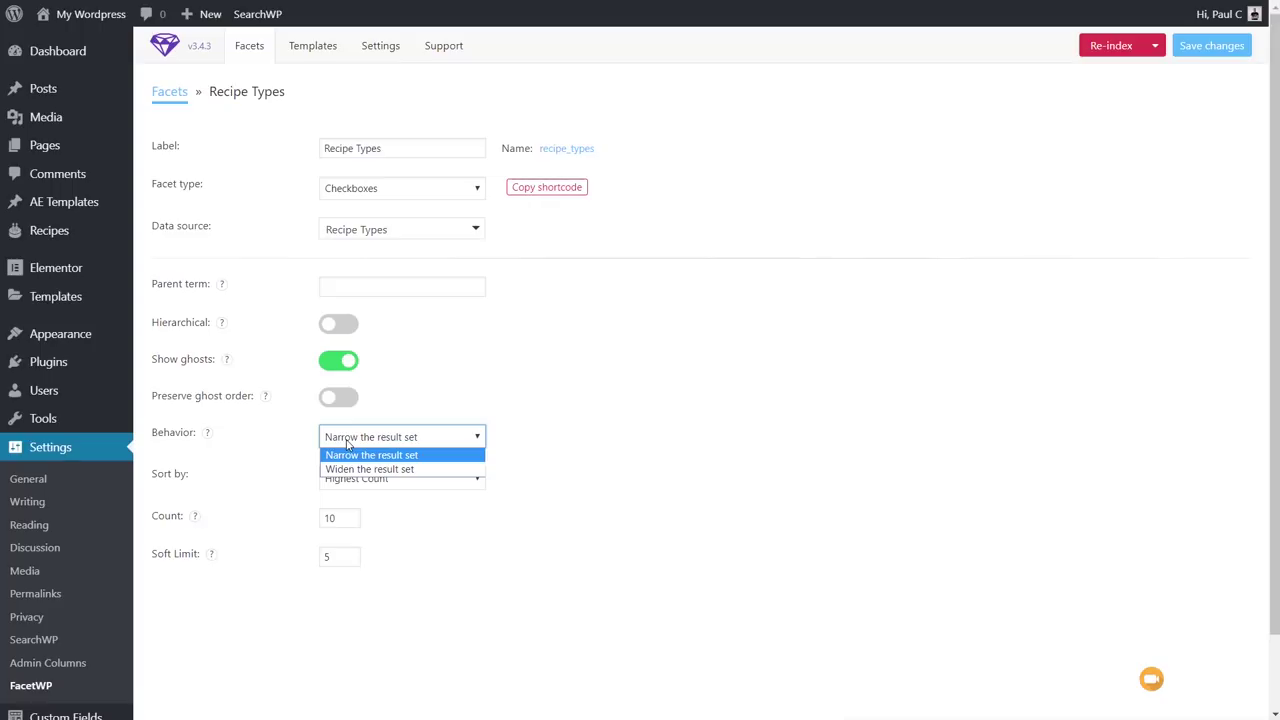
click(641, 449)
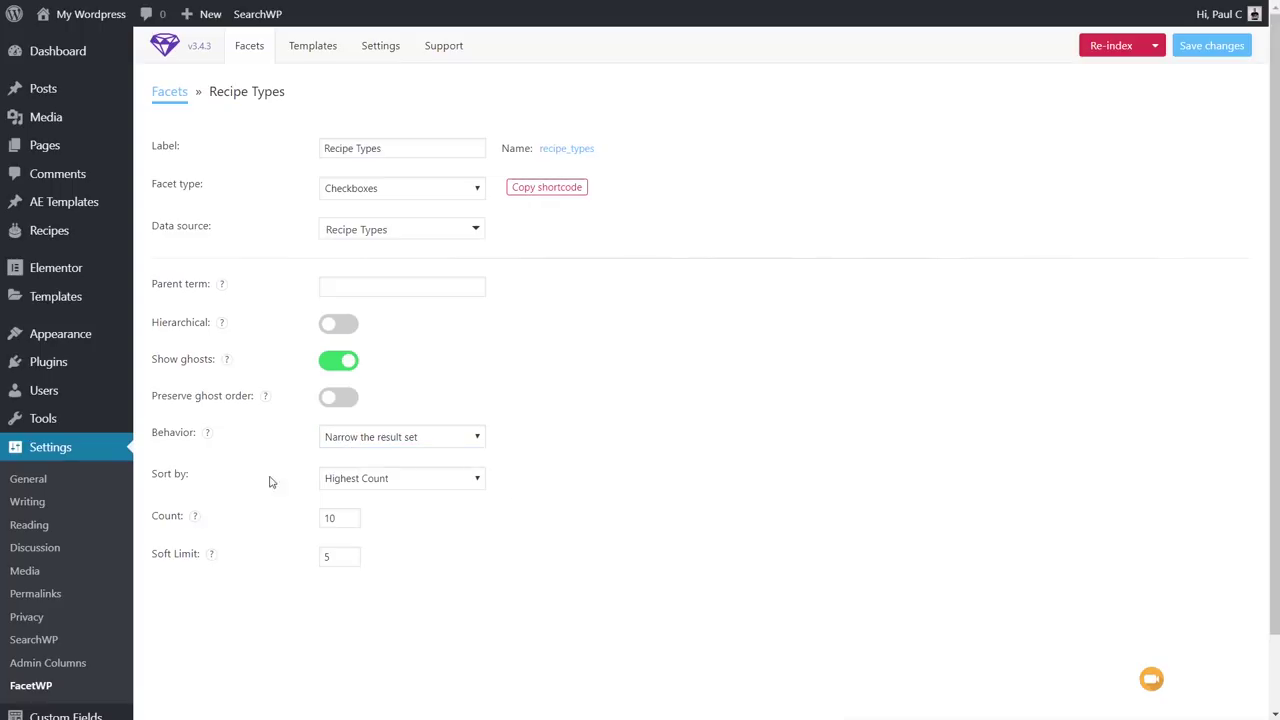
click(385, 480)
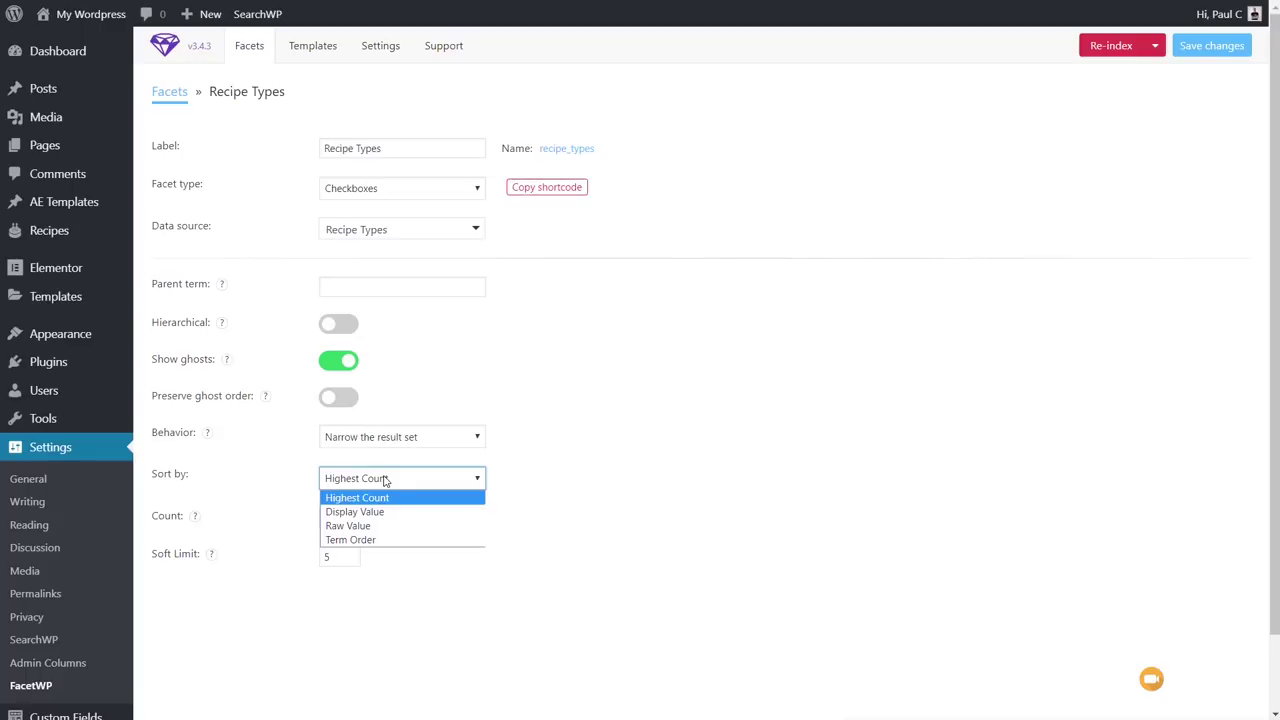
click(371, 541)
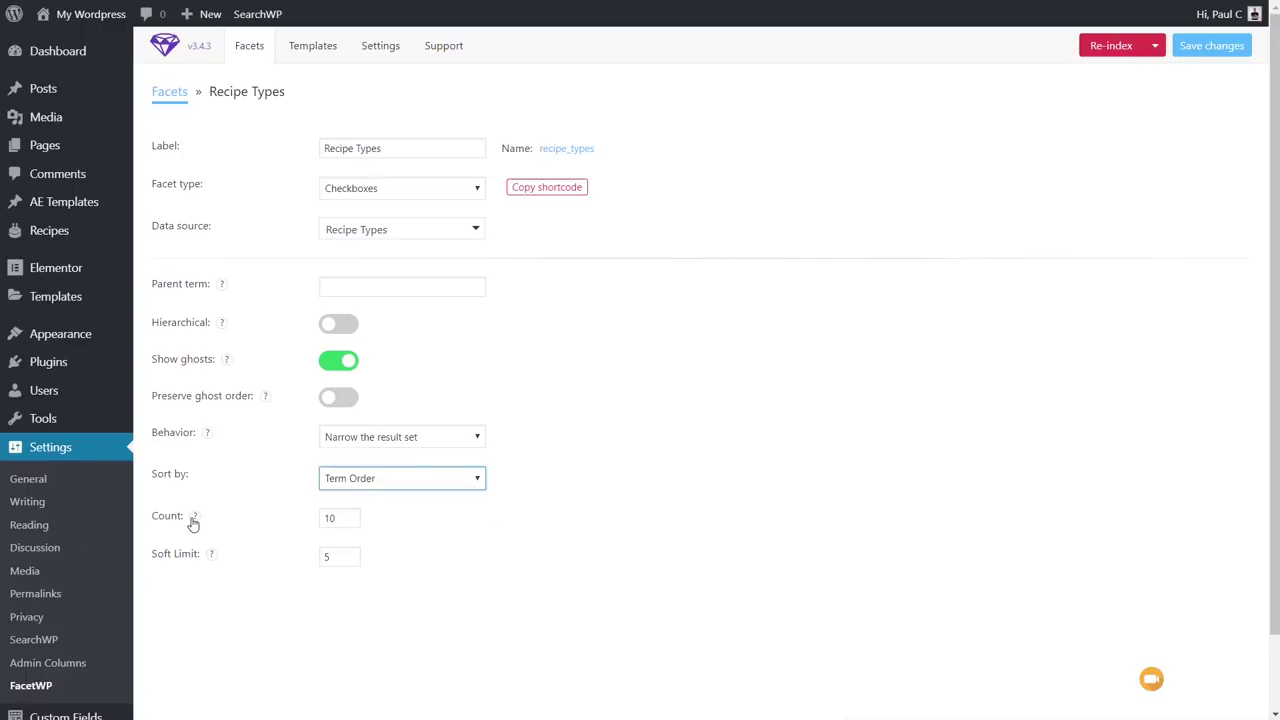
mouse_move(195, 521)
mouse_move(213, 561)
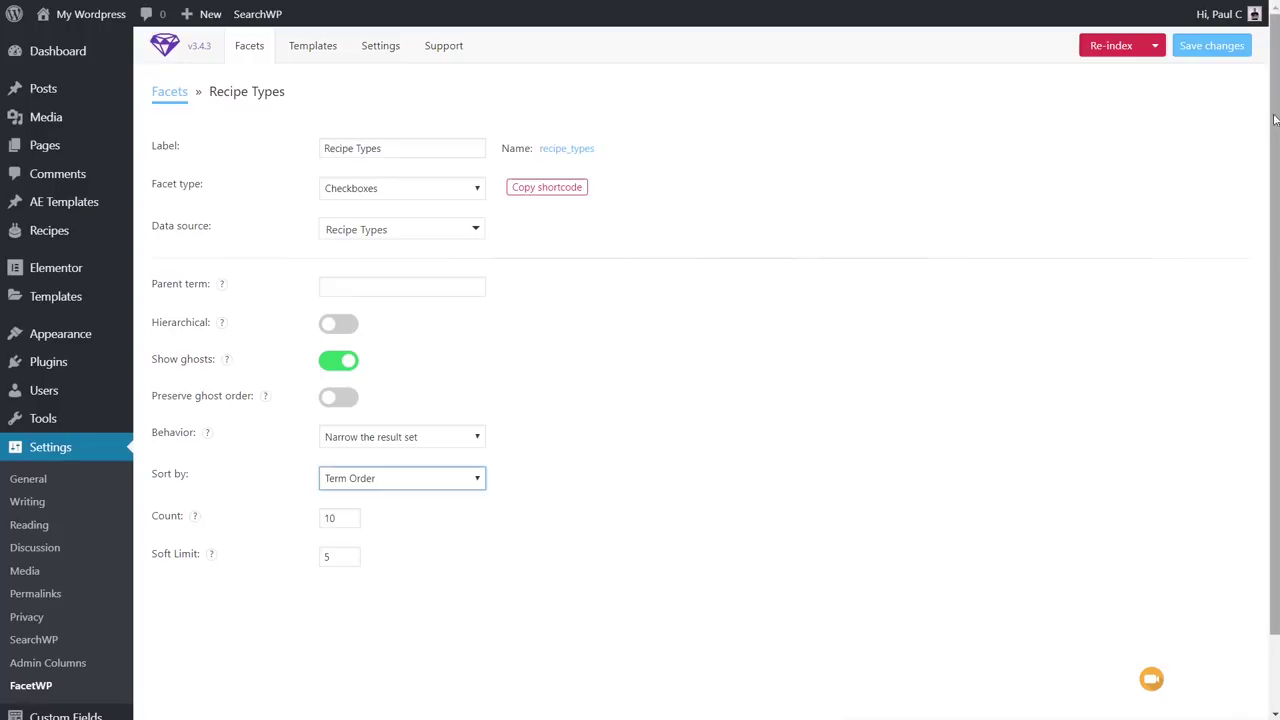
Save and re-index the Recipe Types facet, copy its shortcode, and return to the facet list.
click(1207, 53)
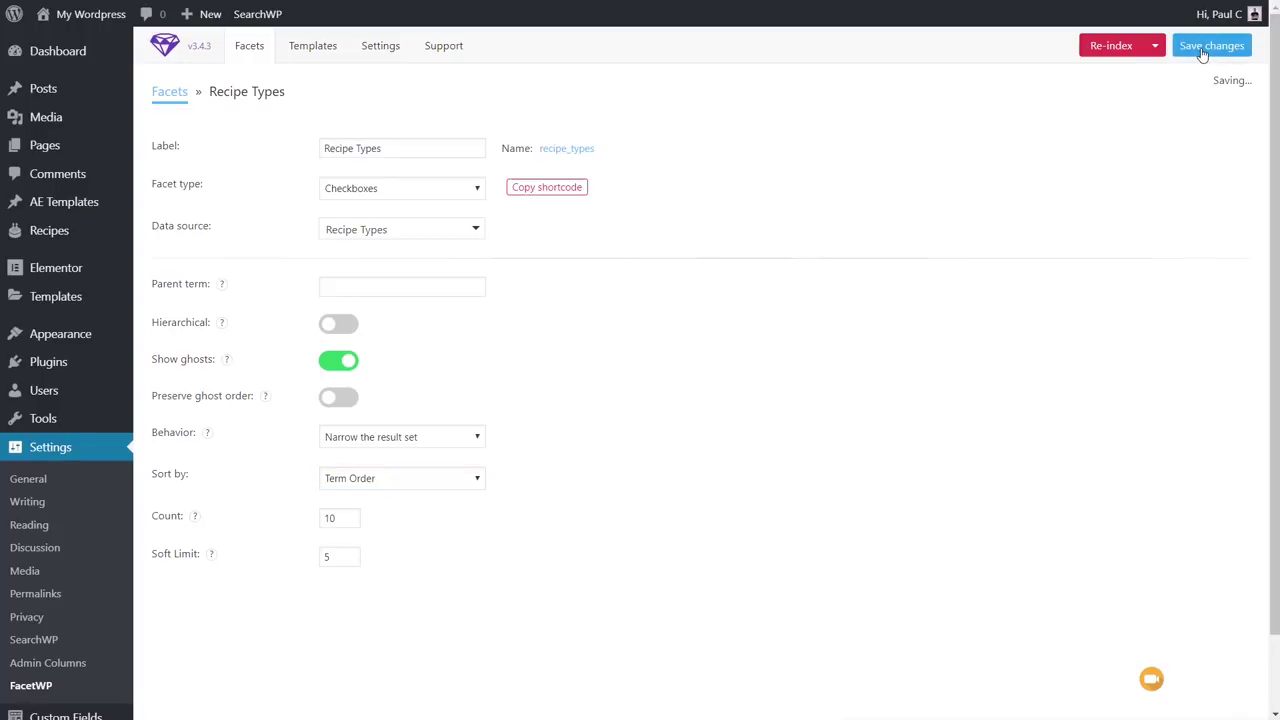
click(1132, 53)
click(557, 189)
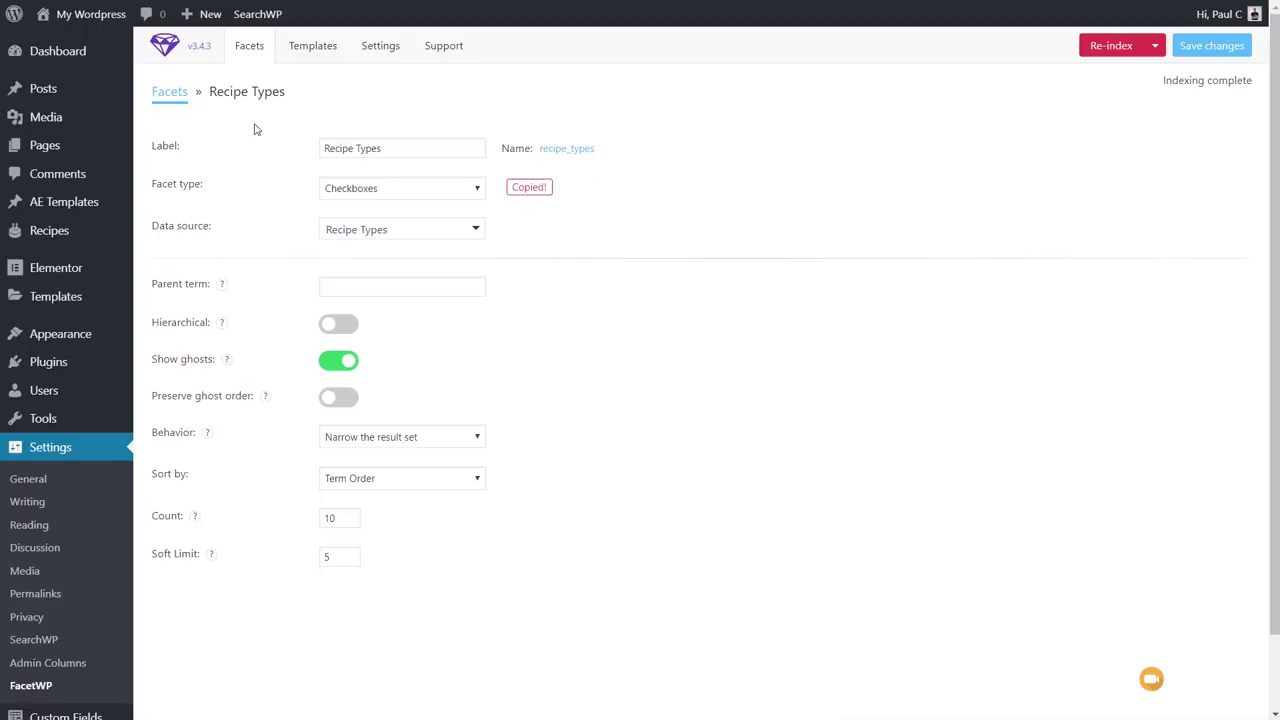
click(166, 97)
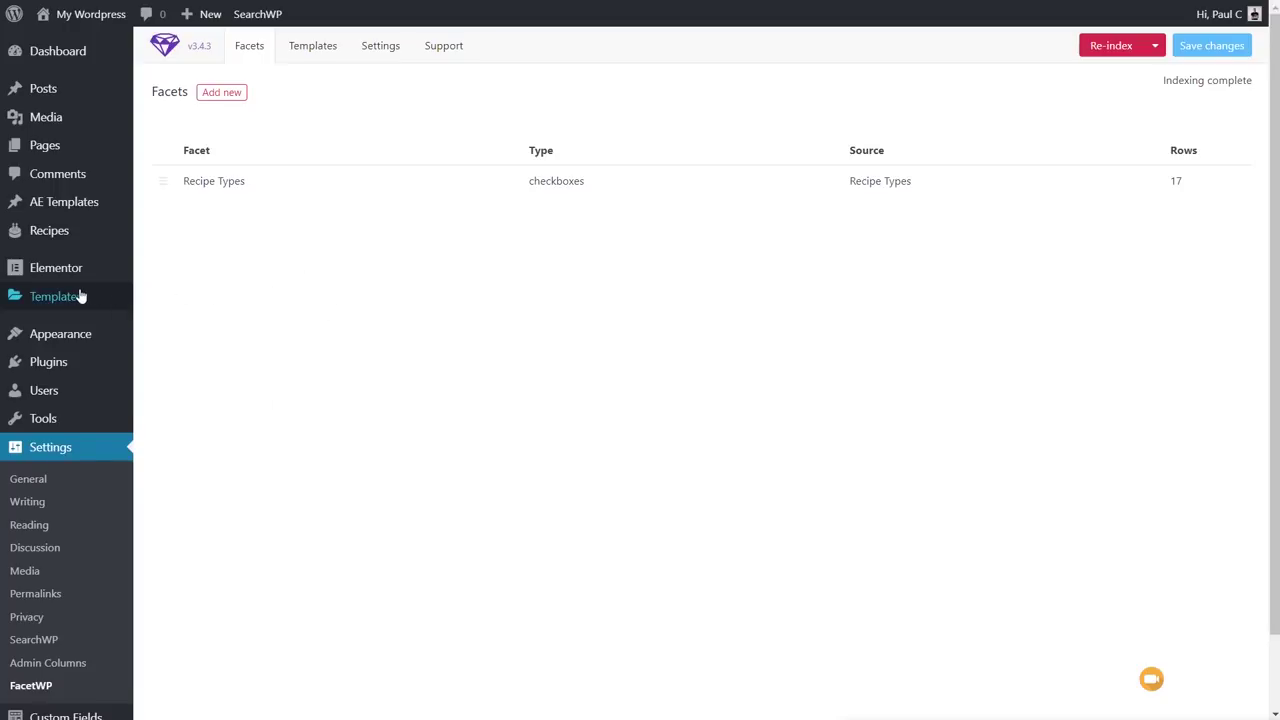
Open the Default Recipe Archive template from Theme Builder for editing in Elementor.
mouse_move(80, 295)
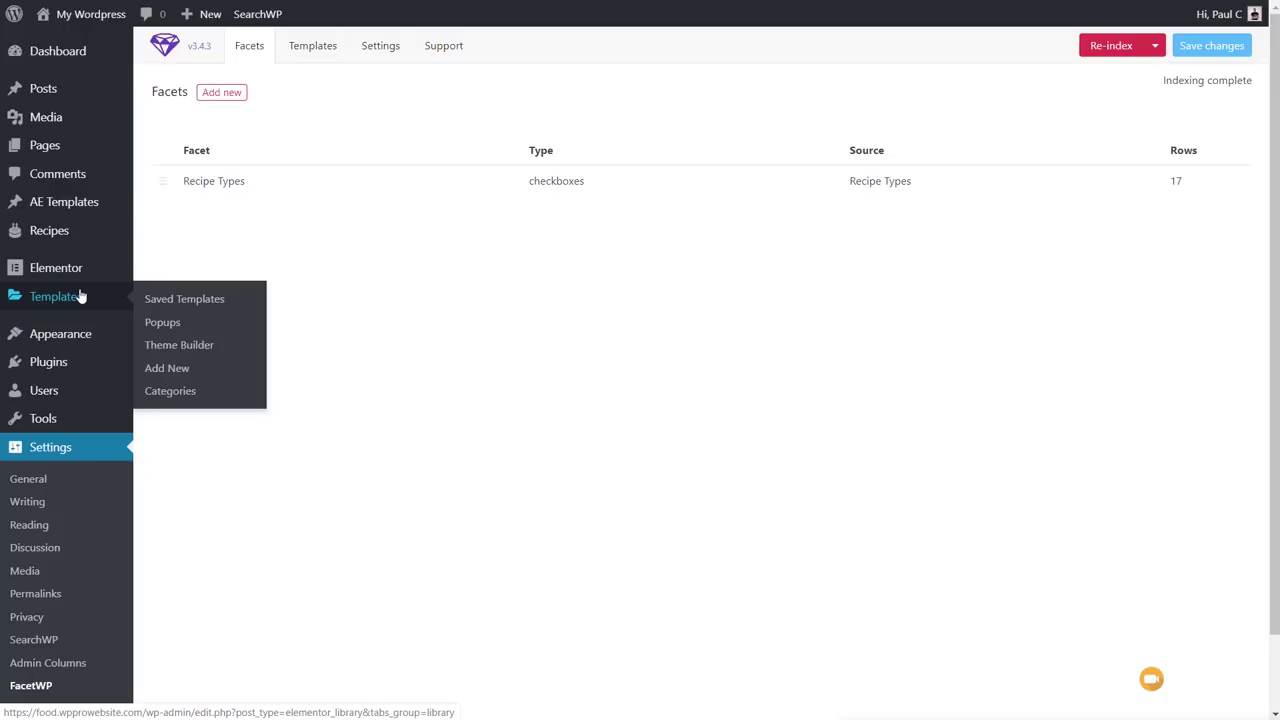
click(196, 348)
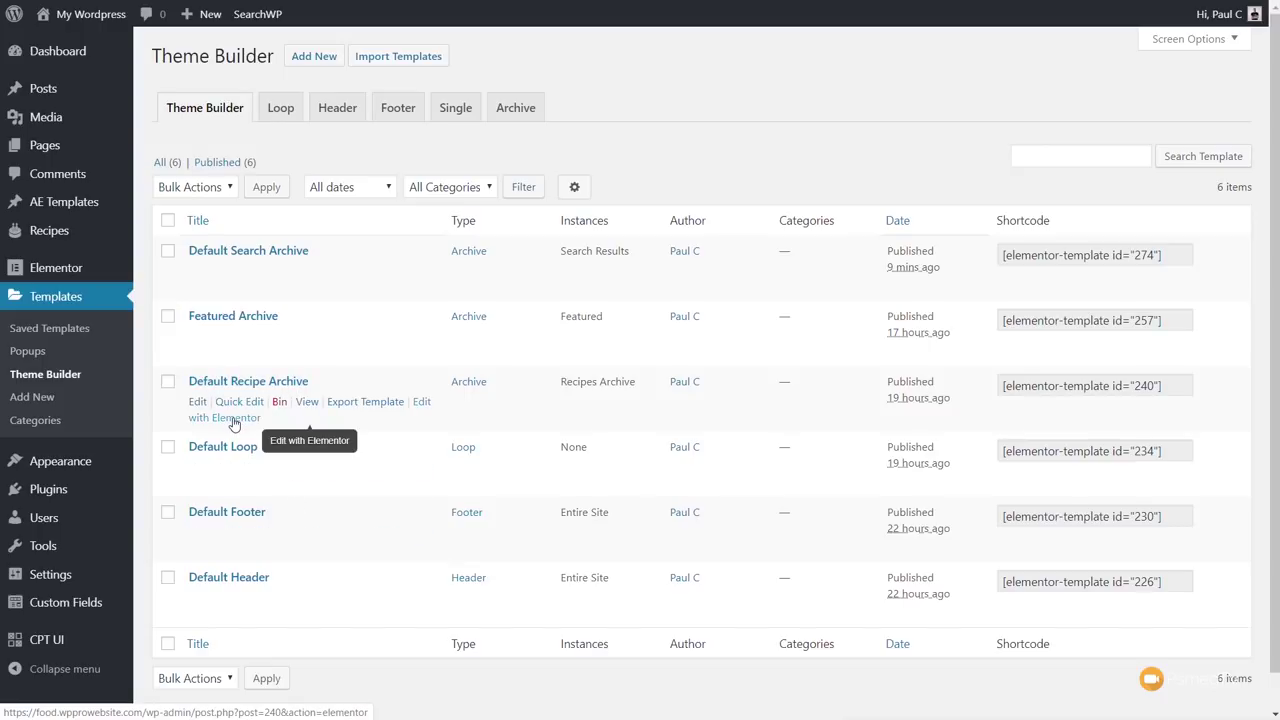
click(234, 418)
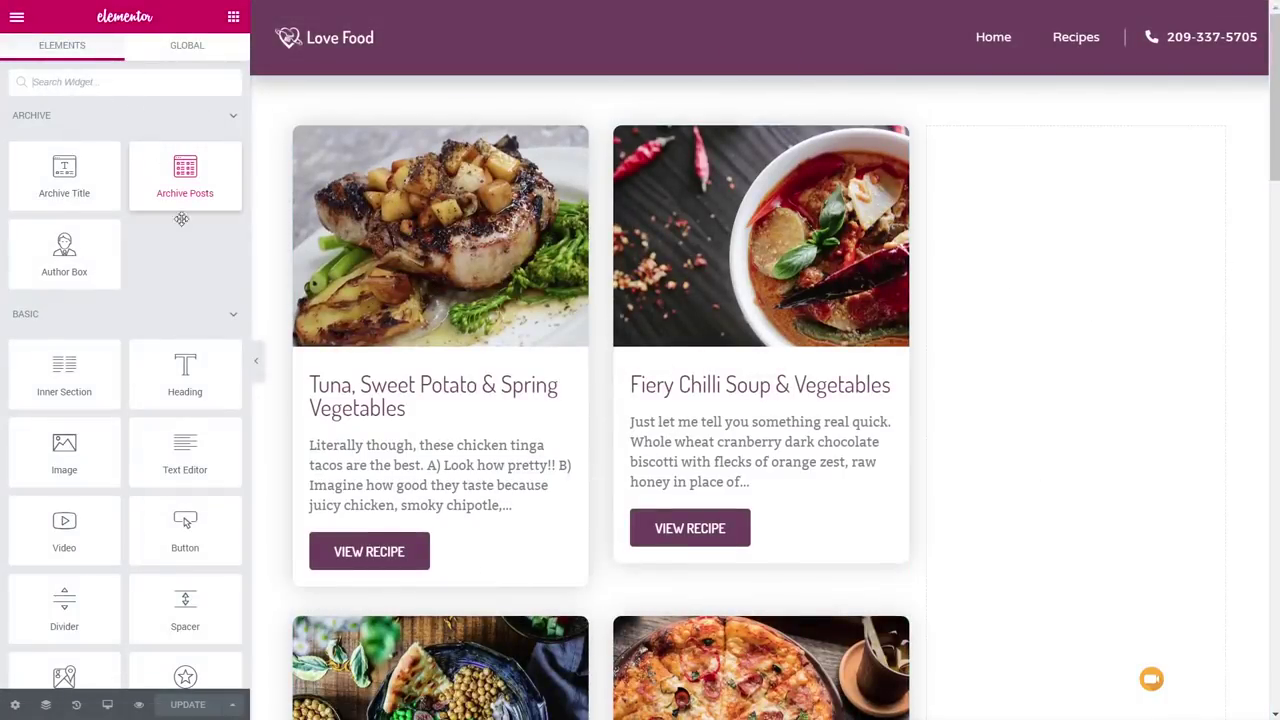
Add a heading reading "Filter Recipe Type" with HTML tag H4 in the empty column beside the recipe grid.
drag(184, 368, 1058, 145)
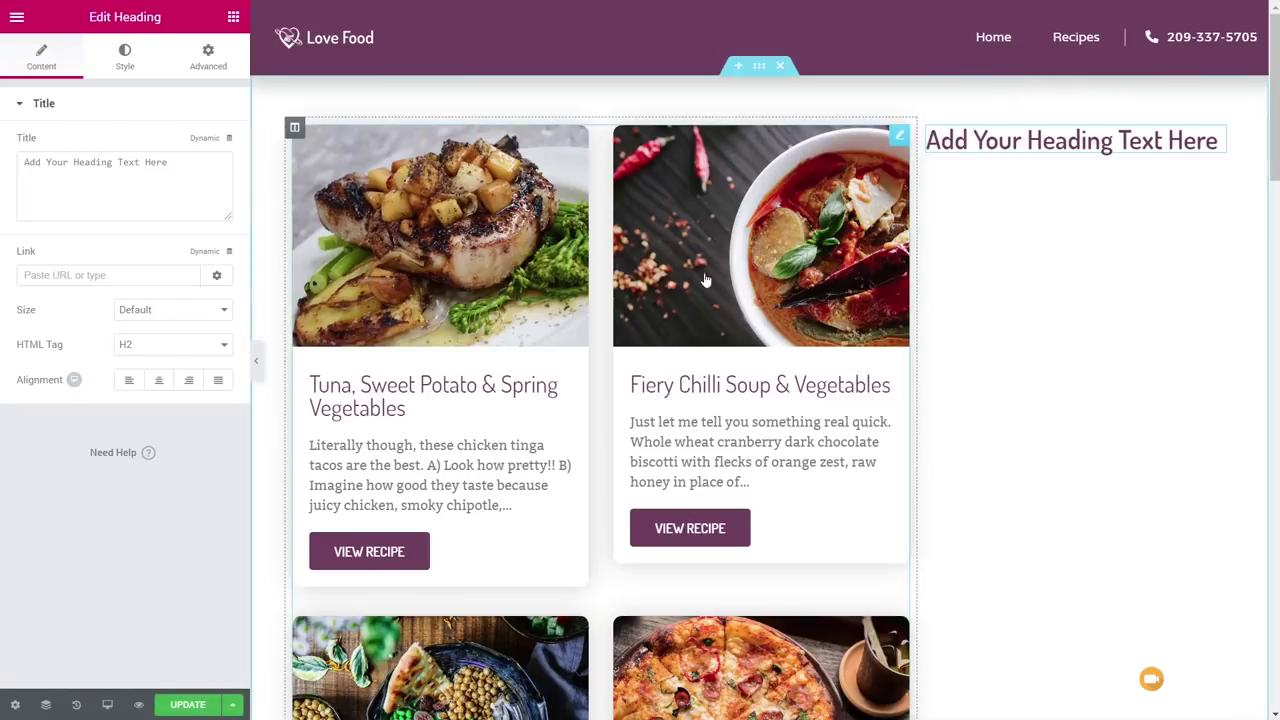
drag(183, 164, 3, 165)
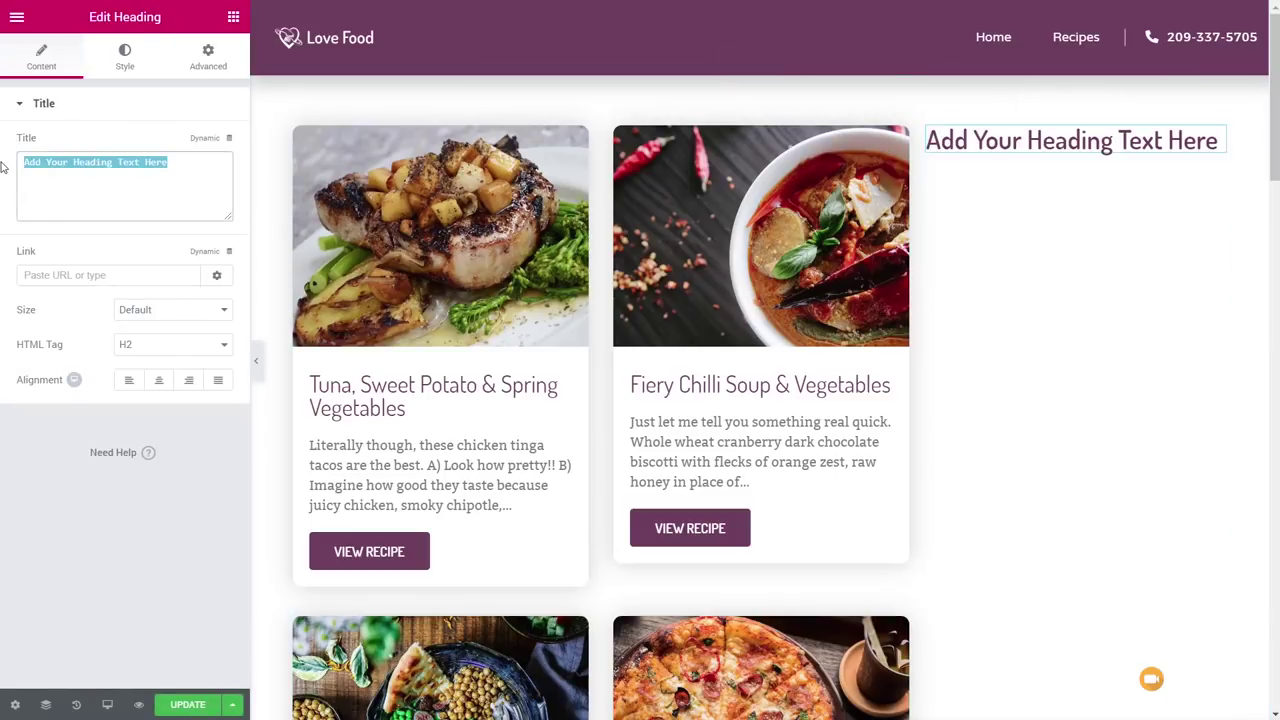
text(Filter Recipe Type)
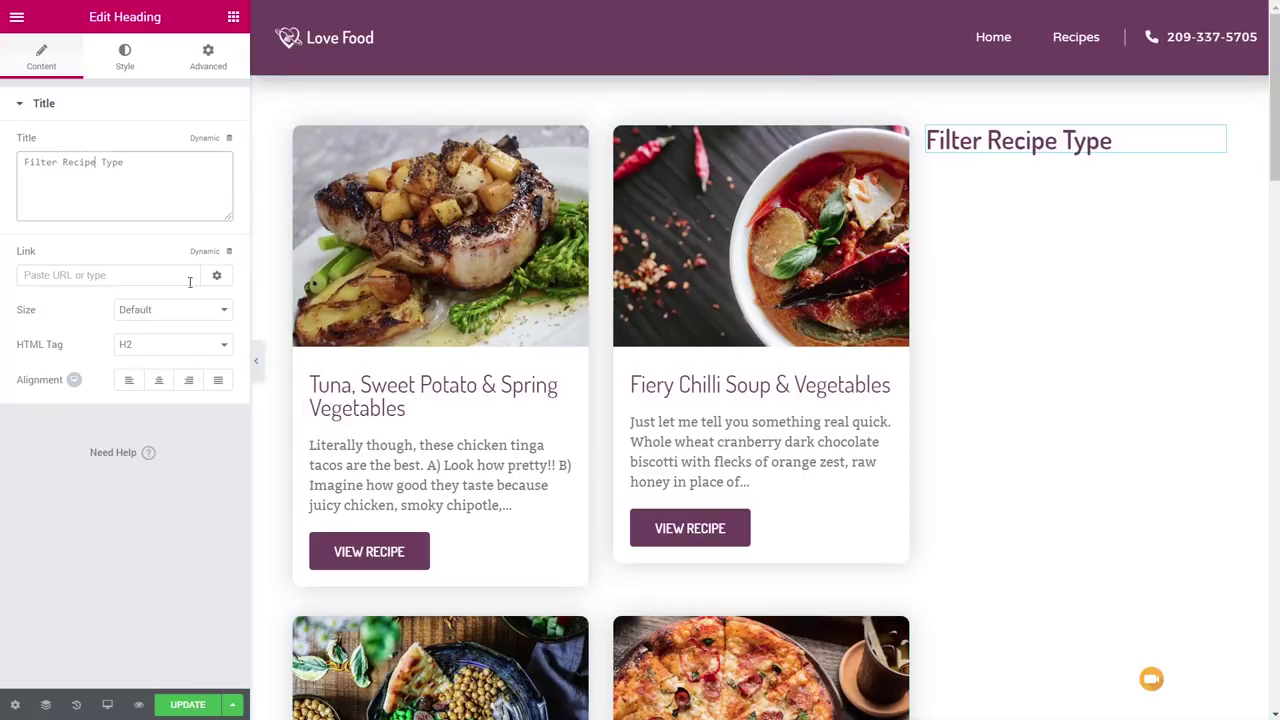
click(165, 344)
click(149, 406)
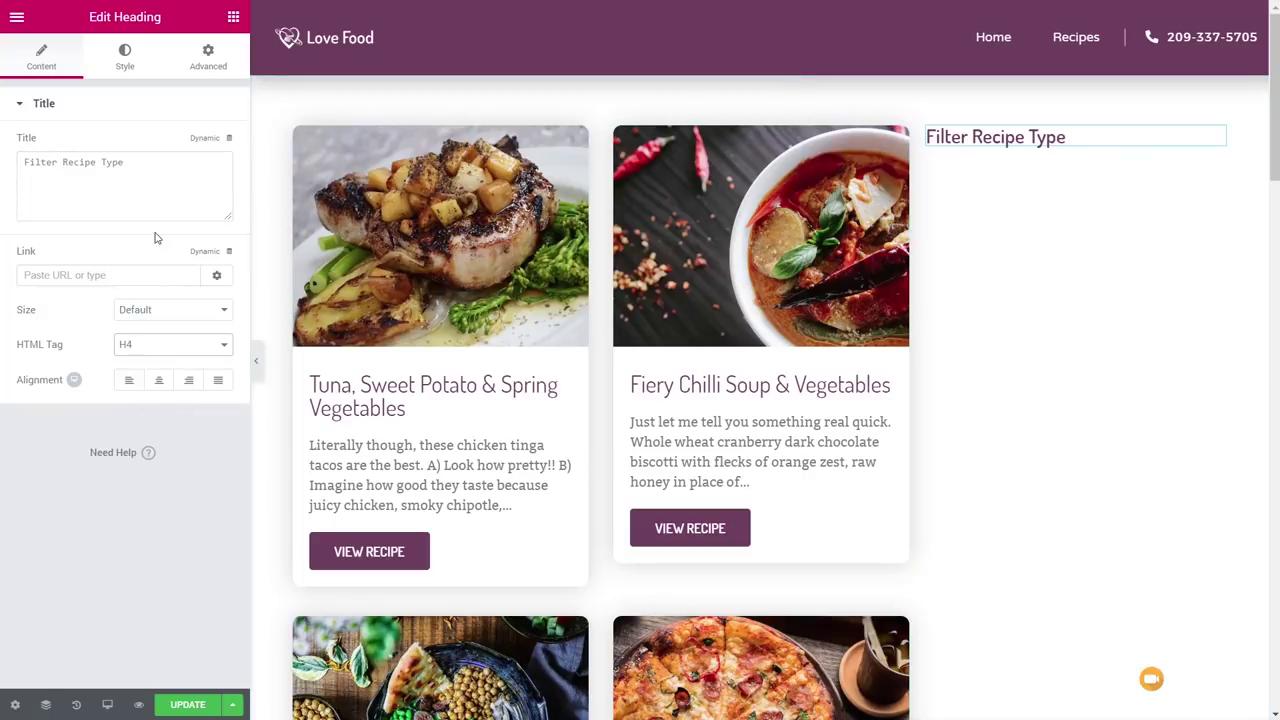
Set the filter heading's typography weight to 400, reduce its text size, and return to the widget list.
click(120, 60)
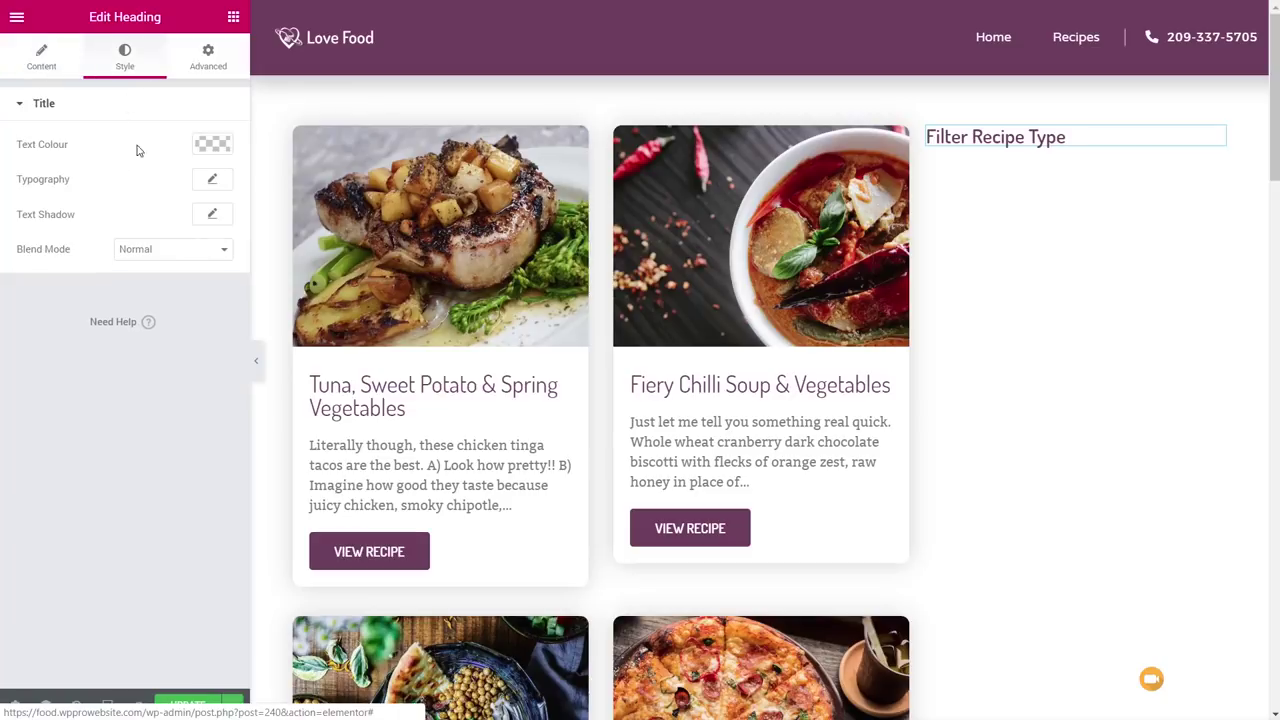
click(214, 180)
click(172, 318)
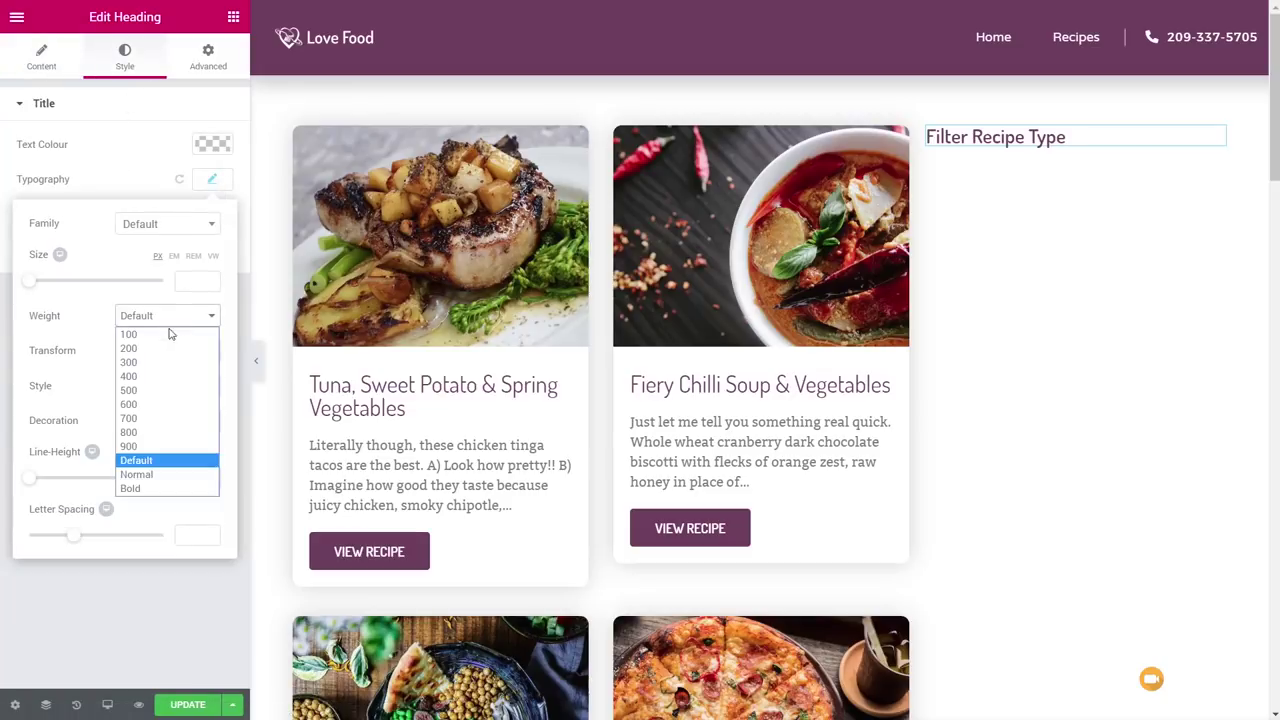
click(155, 382)
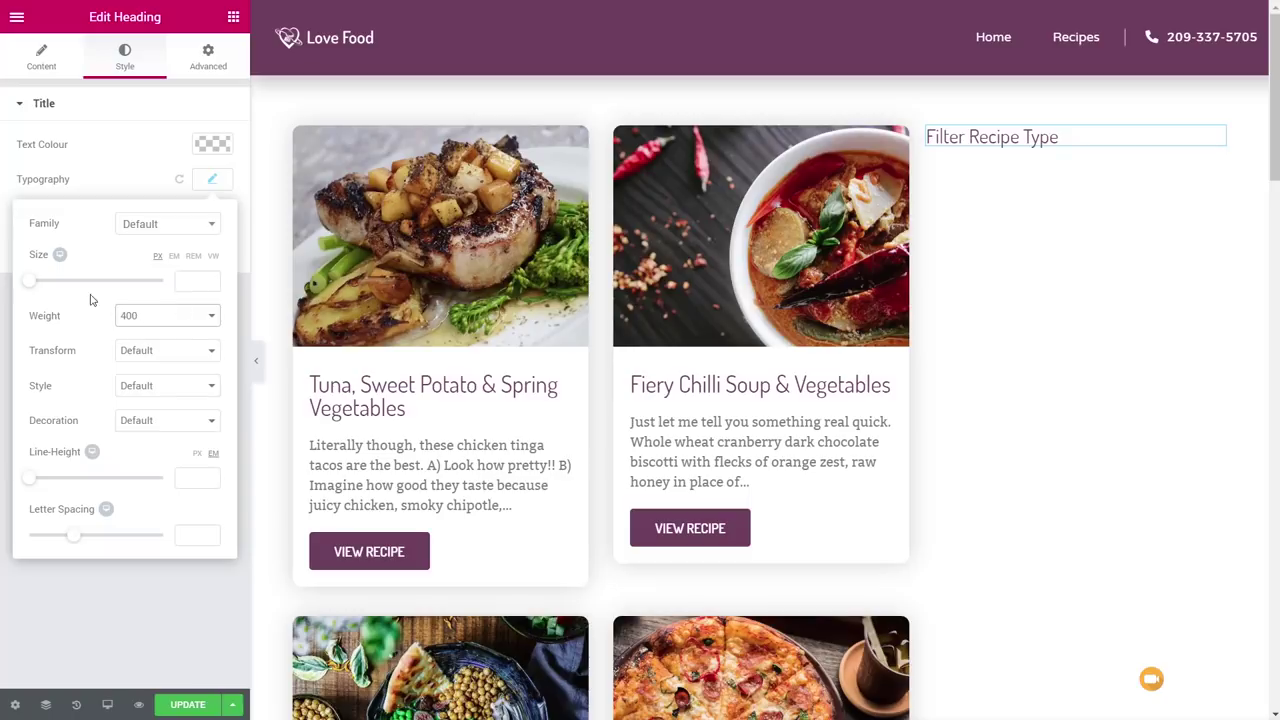
drag(26, 286, 42, 284)
click(110, 633)
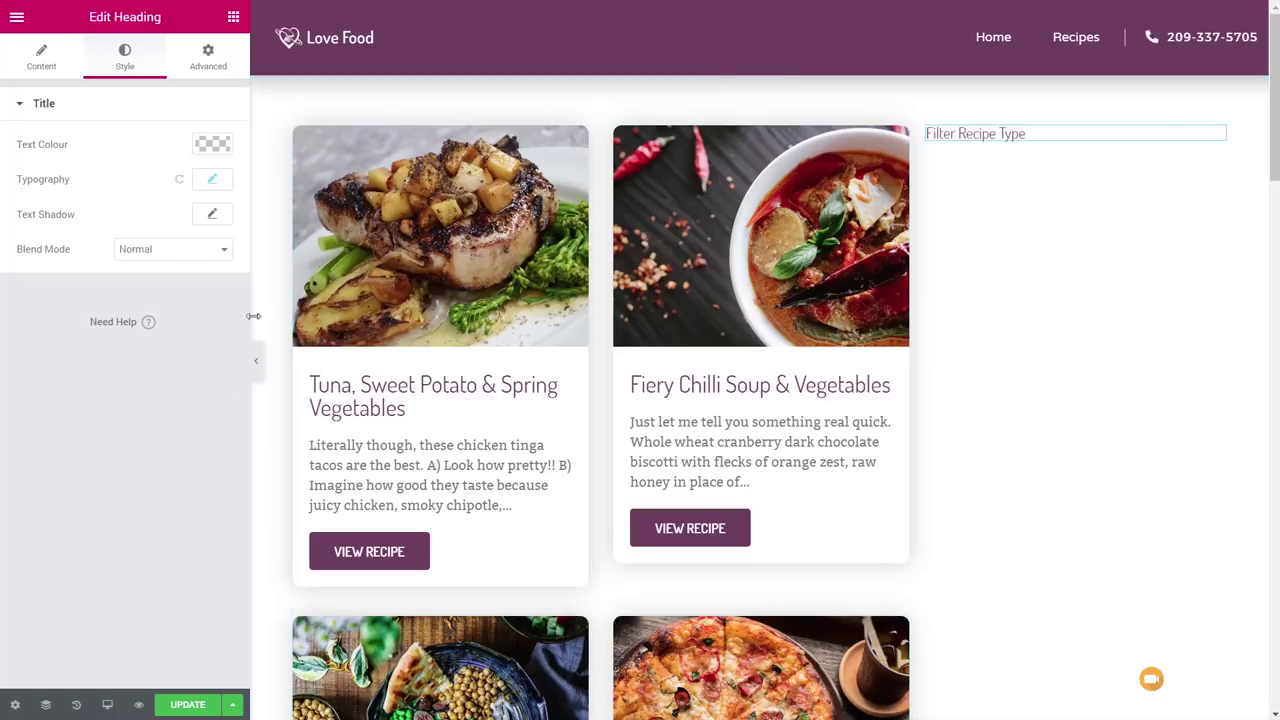
click(235, 19)
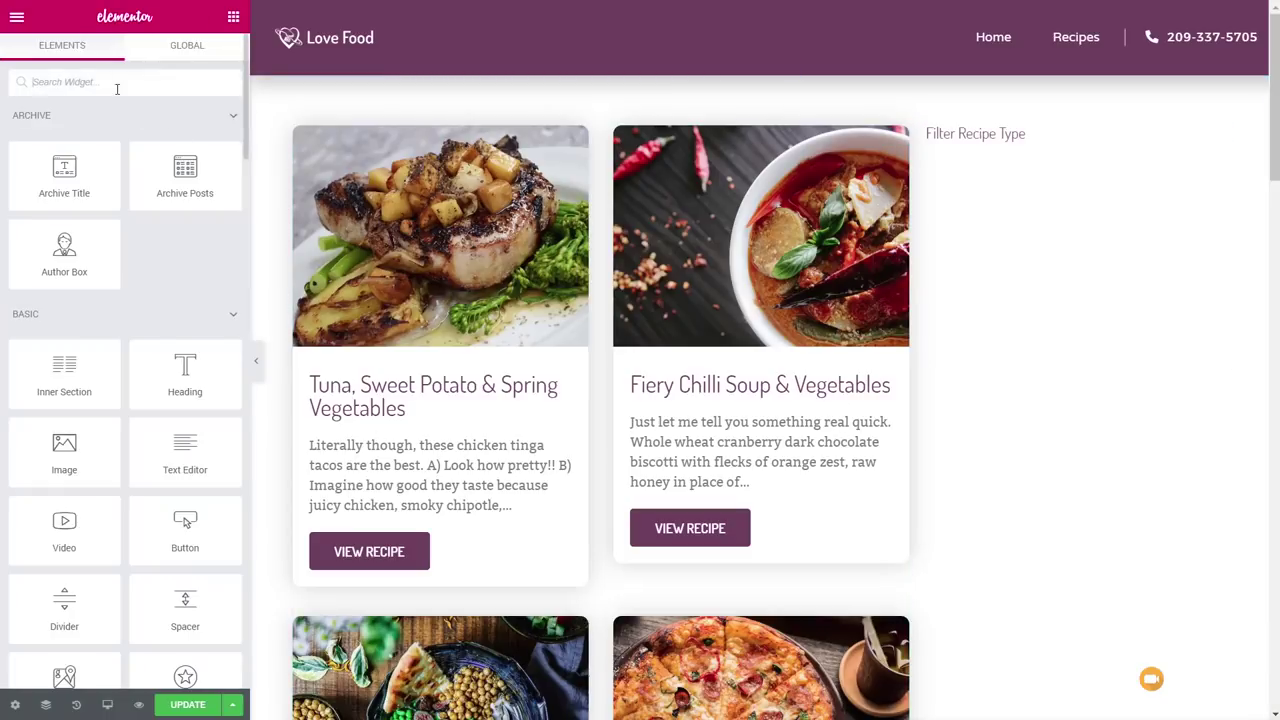
Add a Shortcode widget below the "Filter Recipe Type" heading containing [facetwp facet="recipe_types"] and apply it.
text(shor)
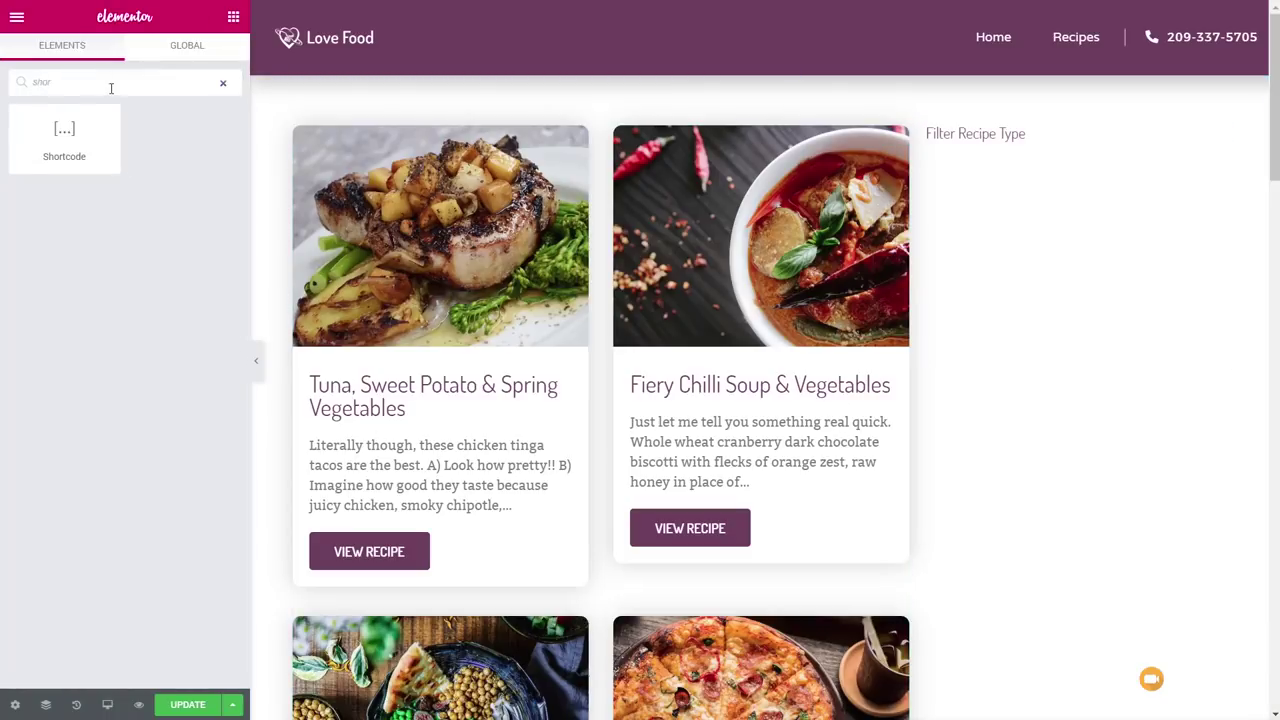
drag(45, 149, 992, 140)
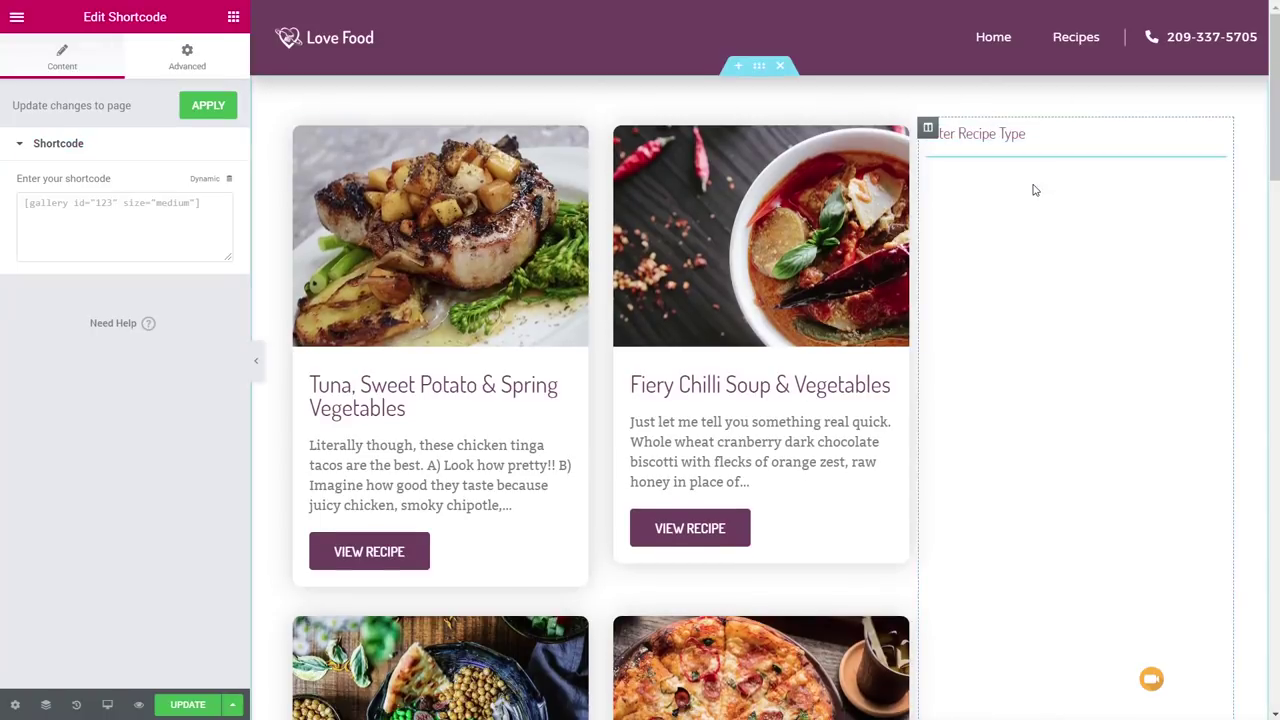
click(200, 207)
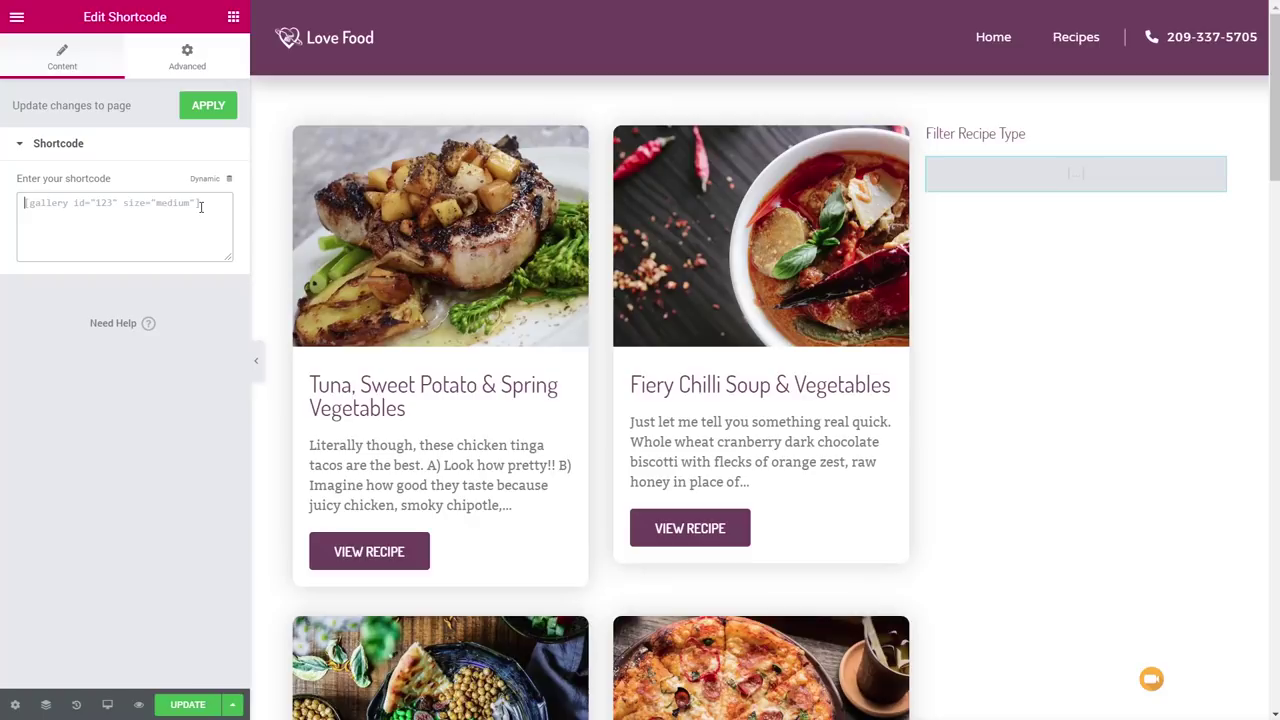
key(ctrl+v)
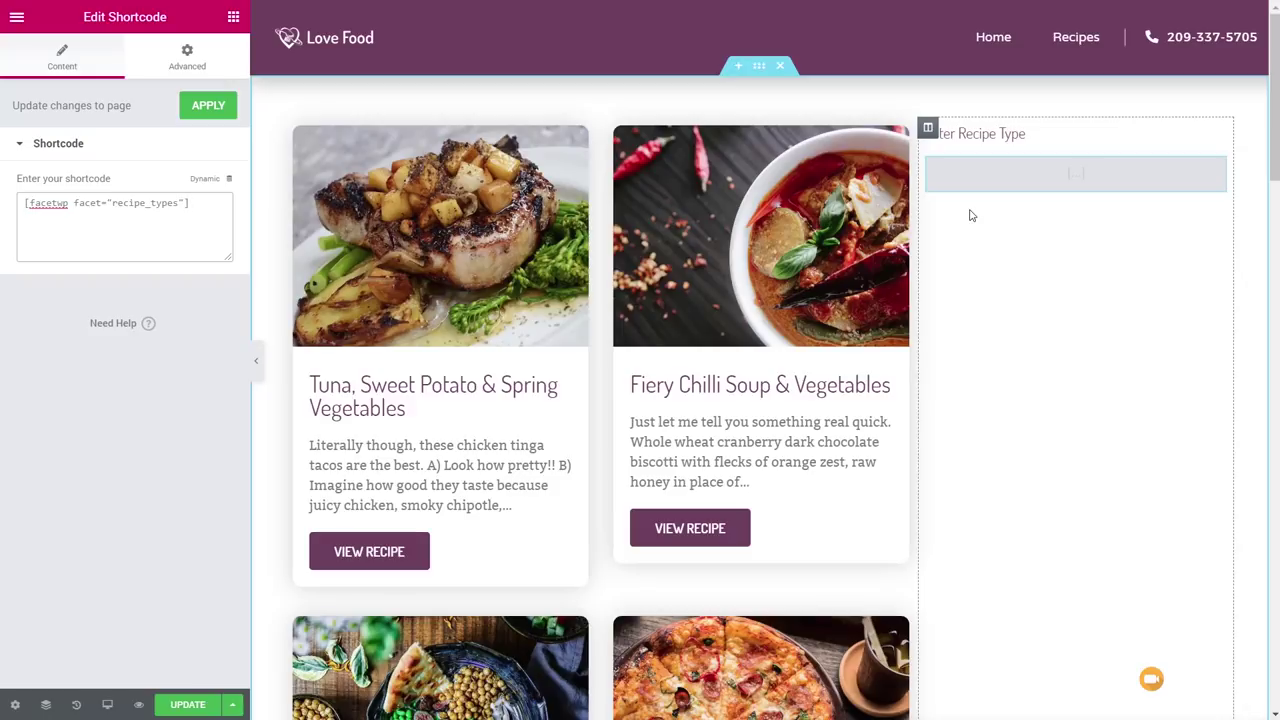
click(209, 112)
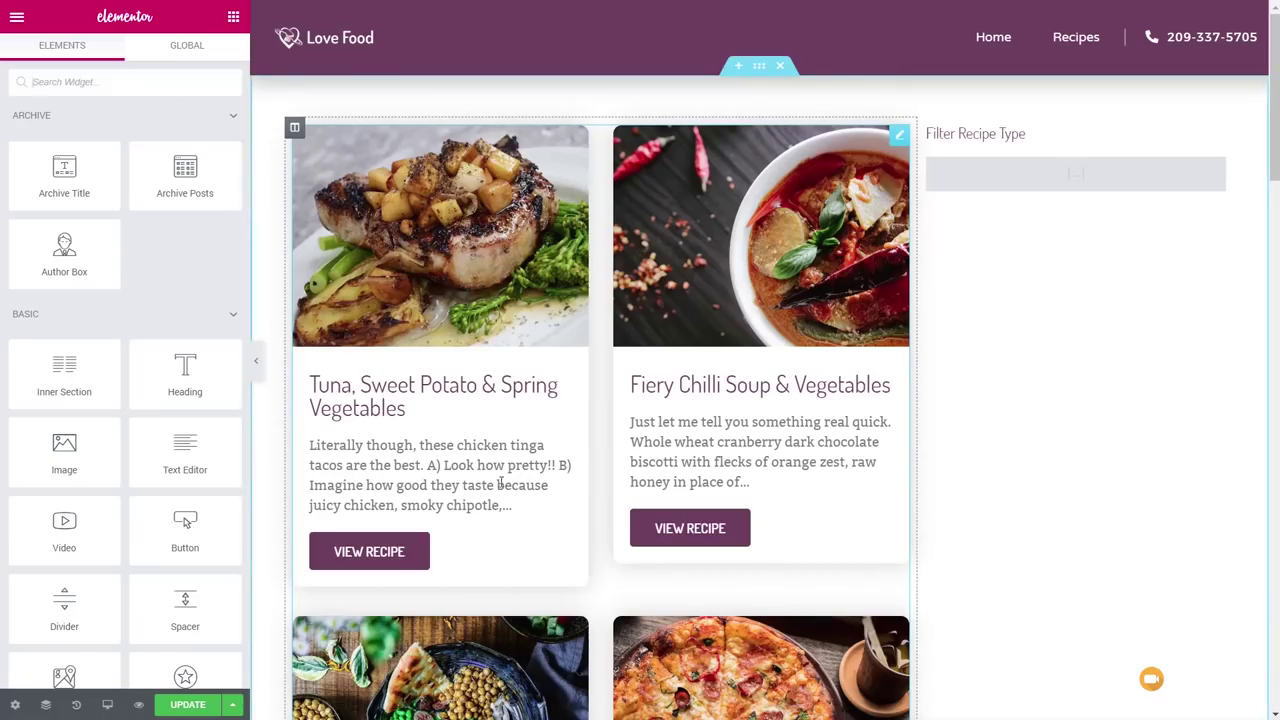
Enable FacetWP on the Archive Posts widget showing the recipe grid and update the template.
click(899, 134)
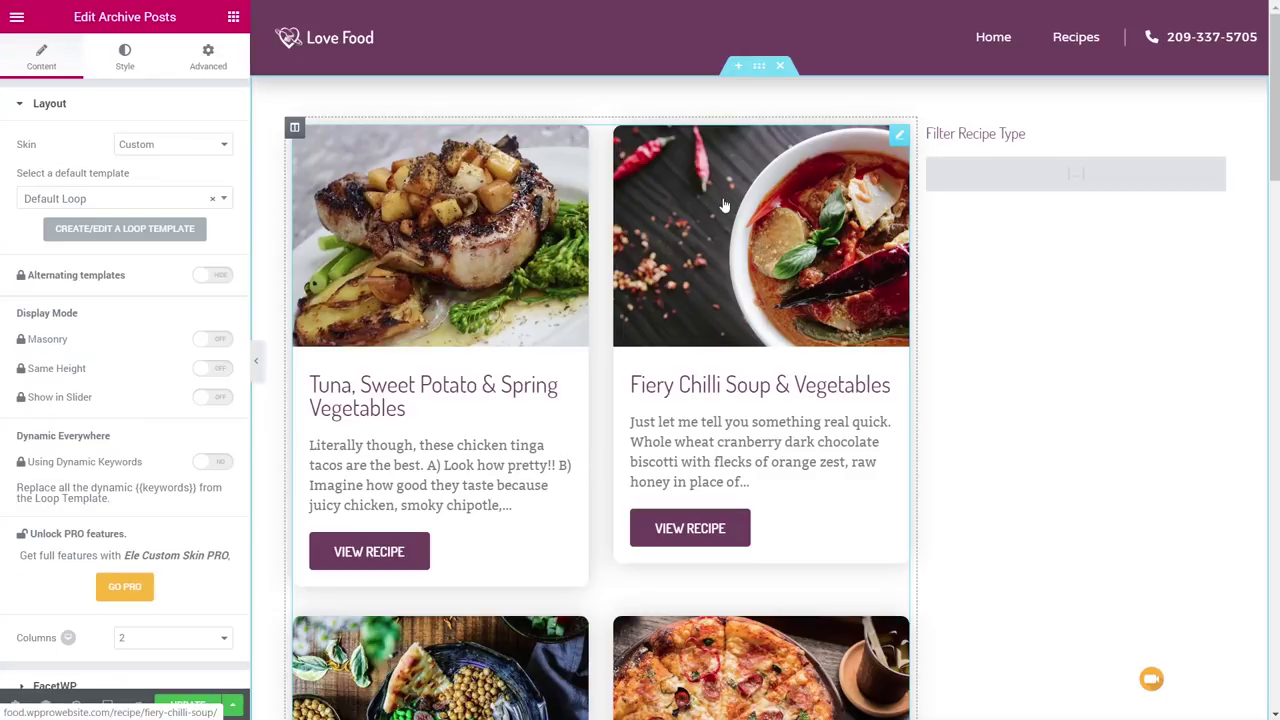
scroll(115, 448, down, 3)
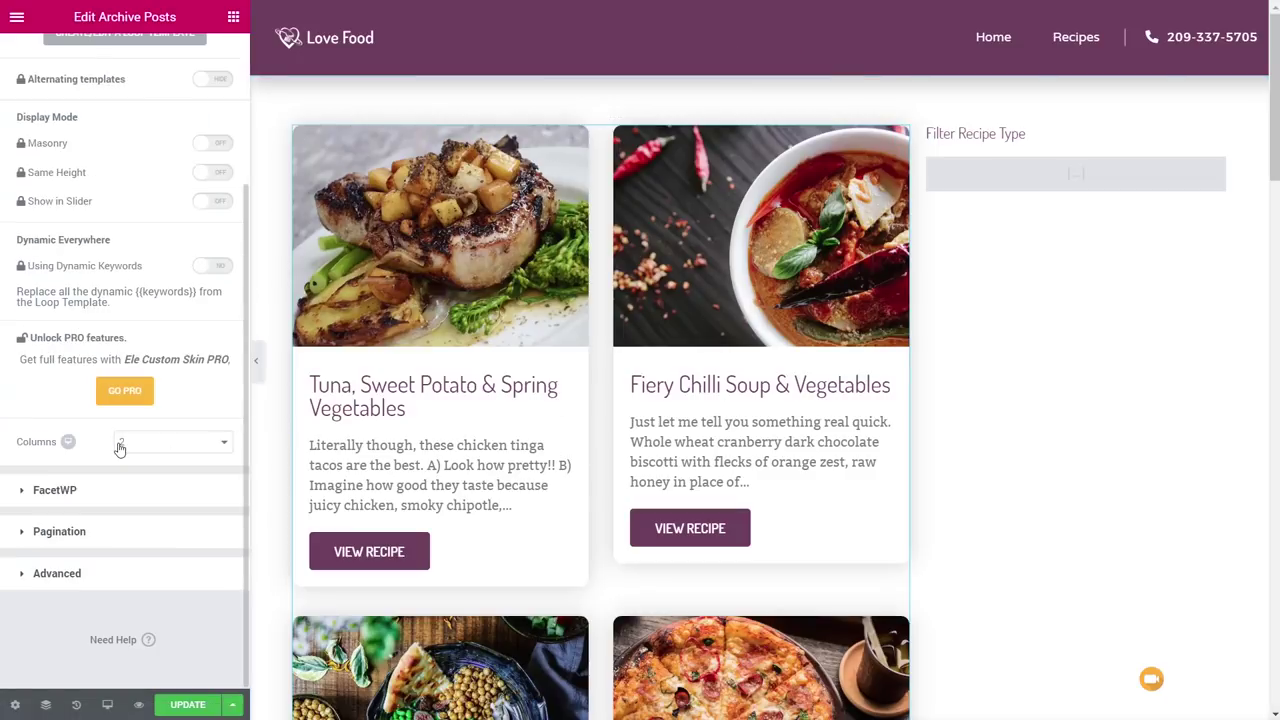
click(30, 491)
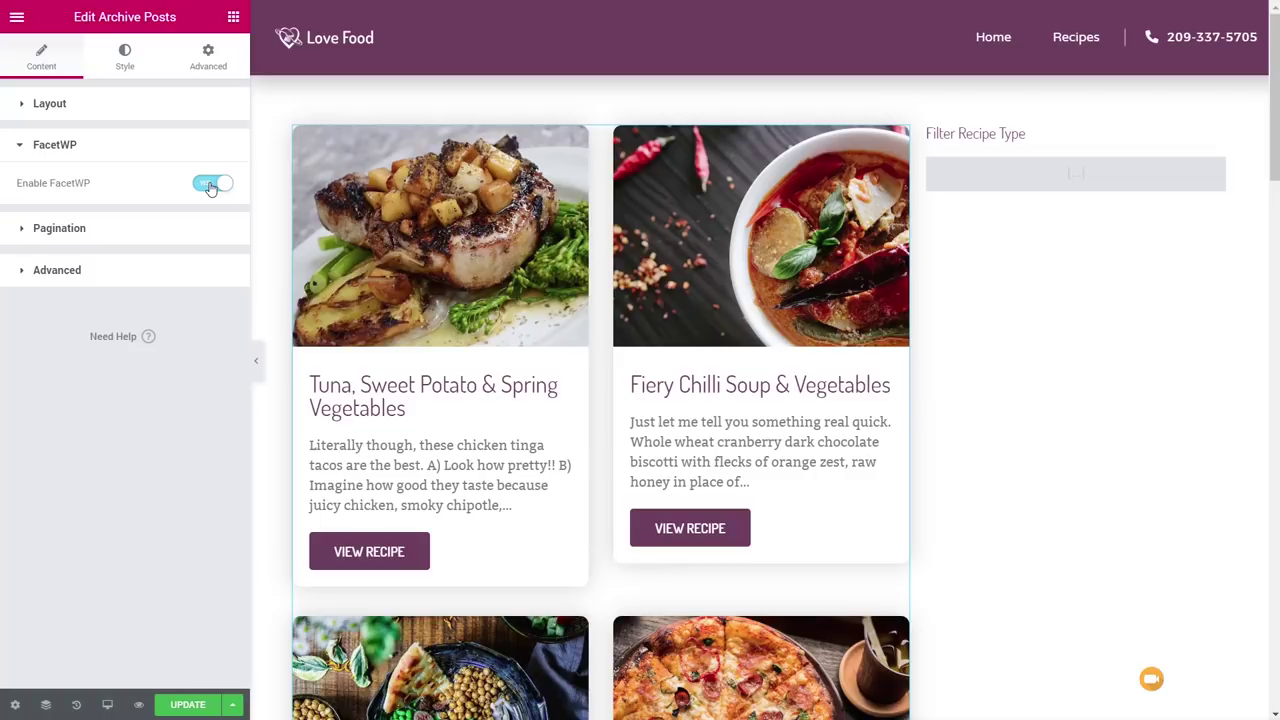
click(187, 706)
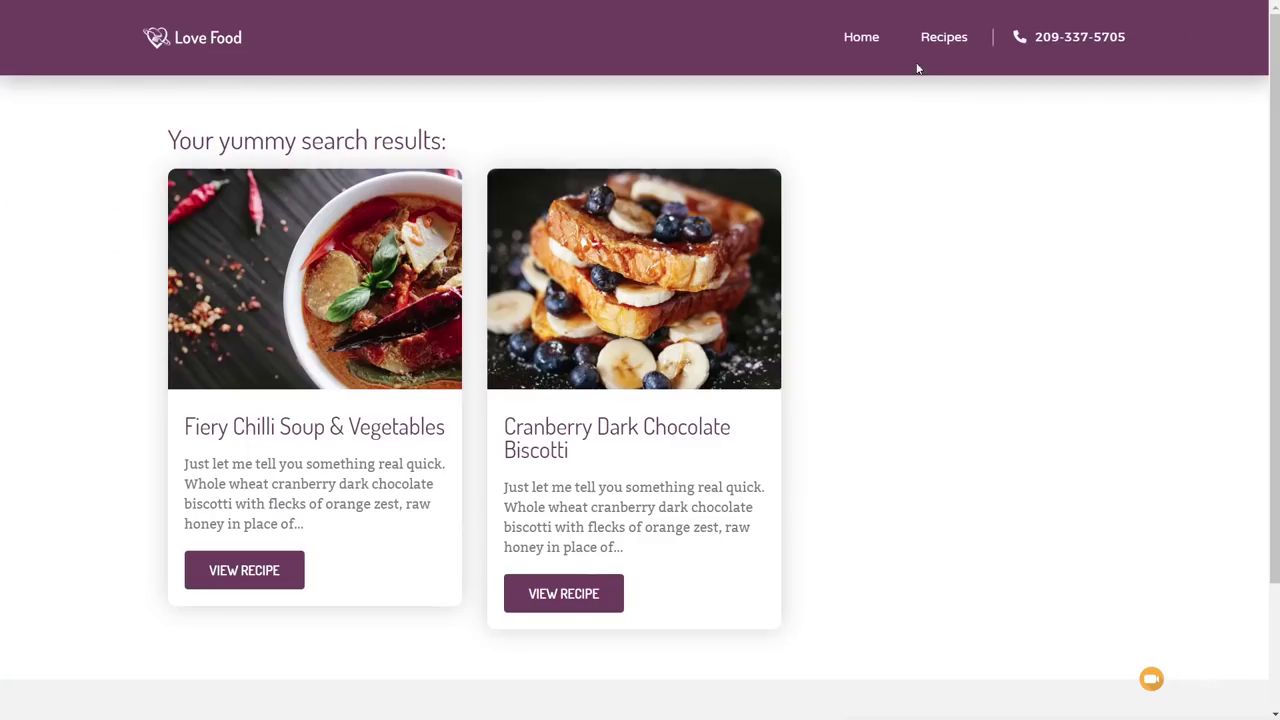
Test the recipe type filter on the live Recipes page, expanding and collapsing its list and toggling Dessert and Party Food.
click(943, 40)
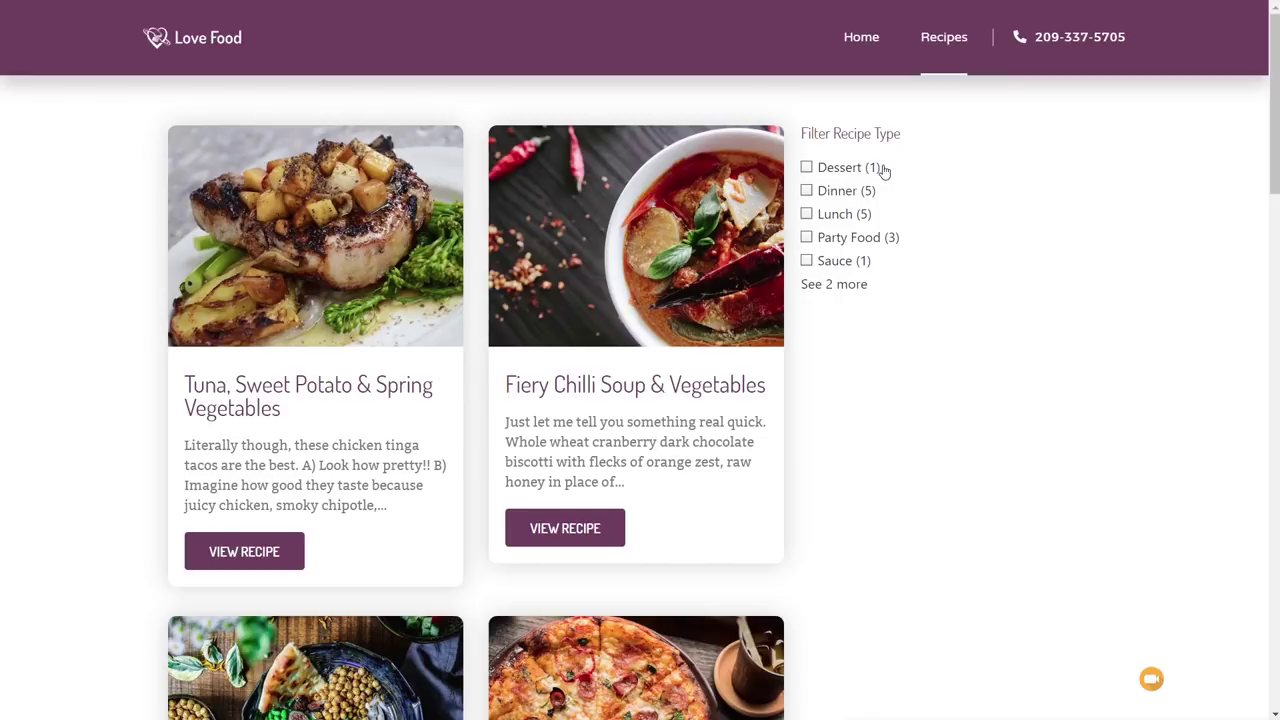
click(843, 285)
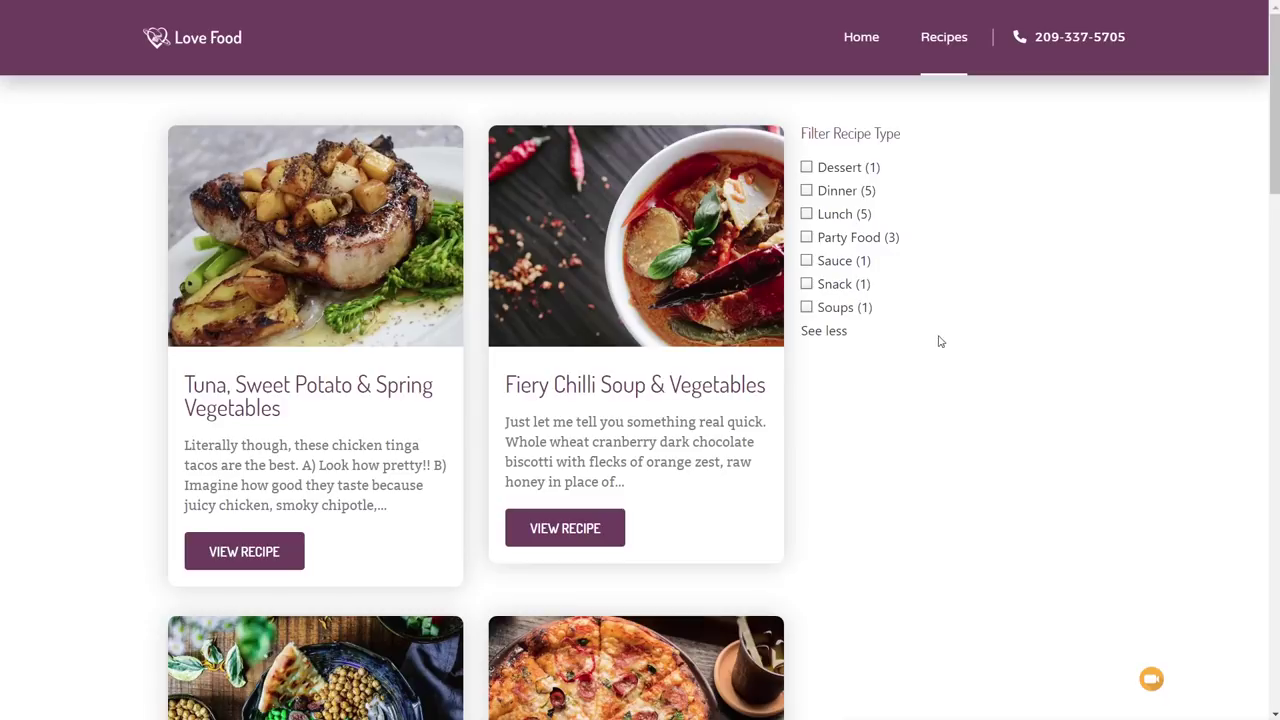
click(838, 338)
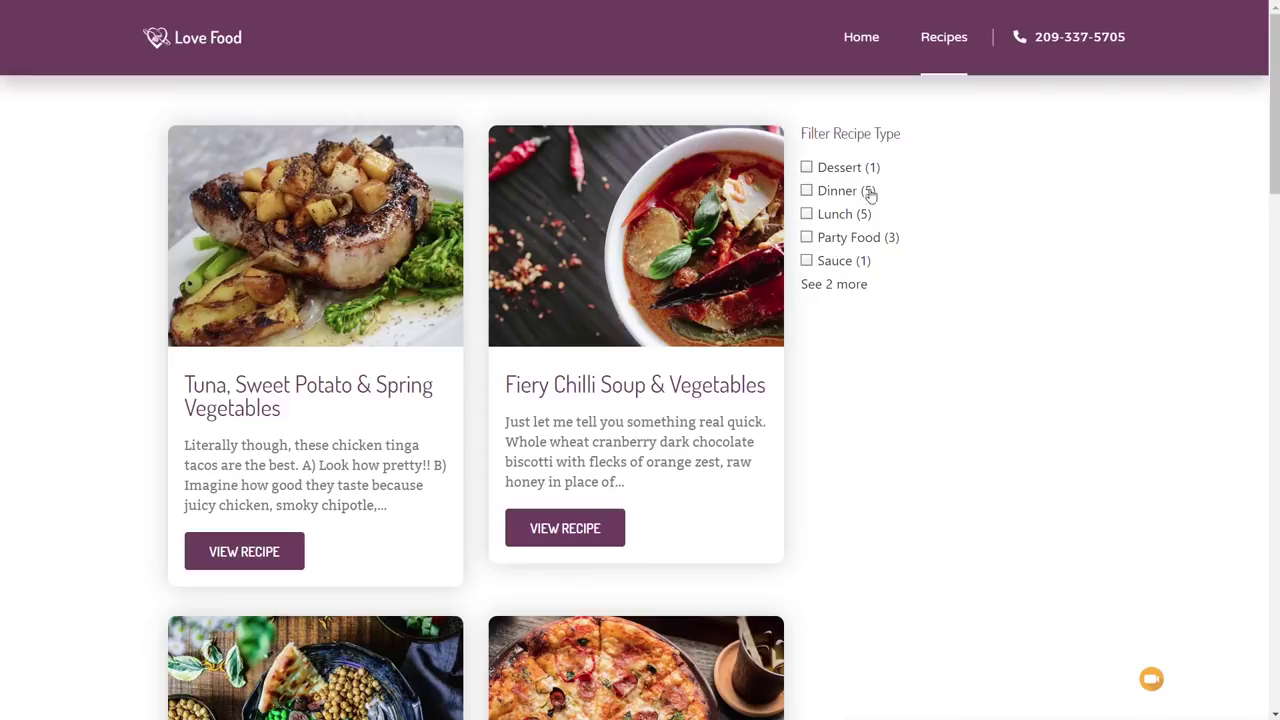
click(807, 168)
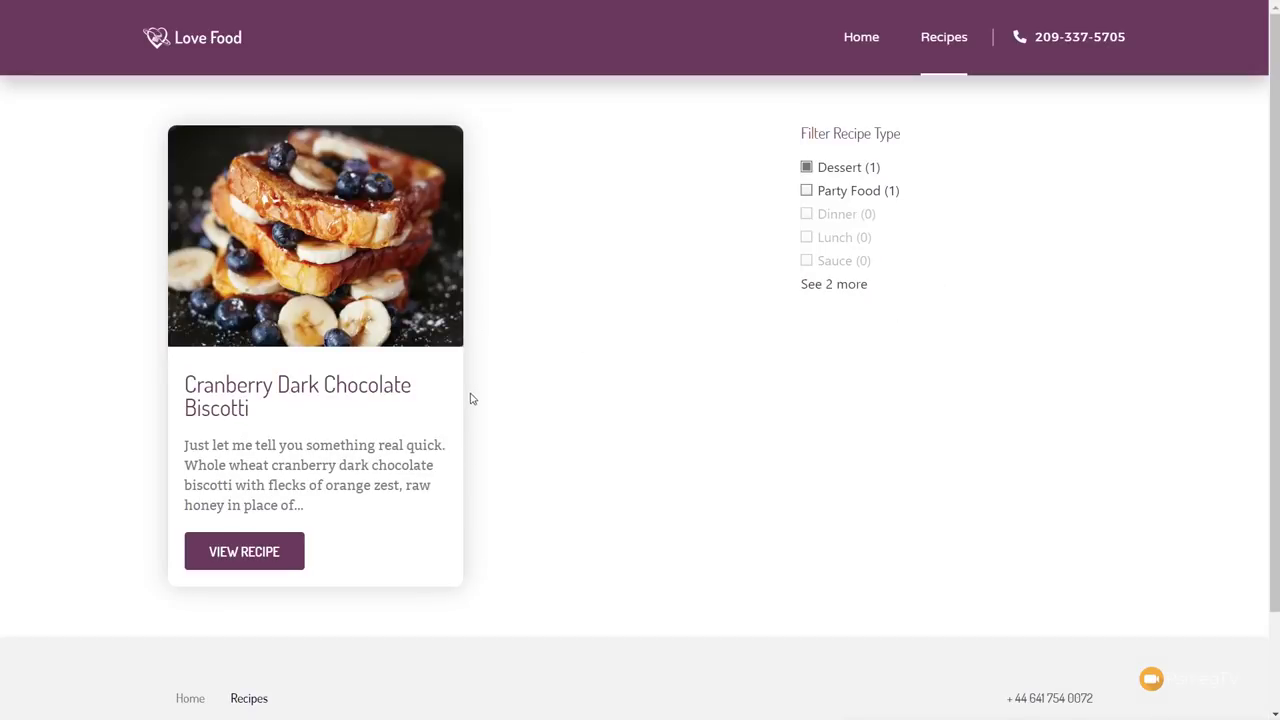
click(807, 168)
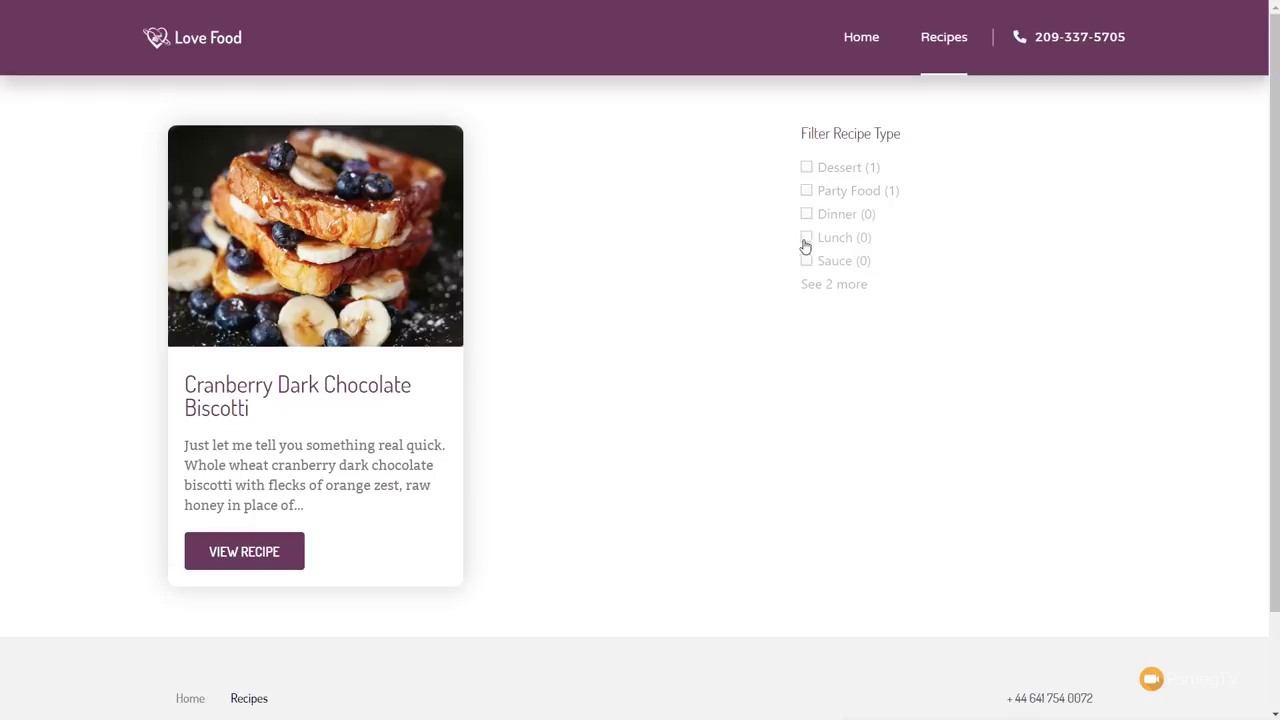
click(806, 238)
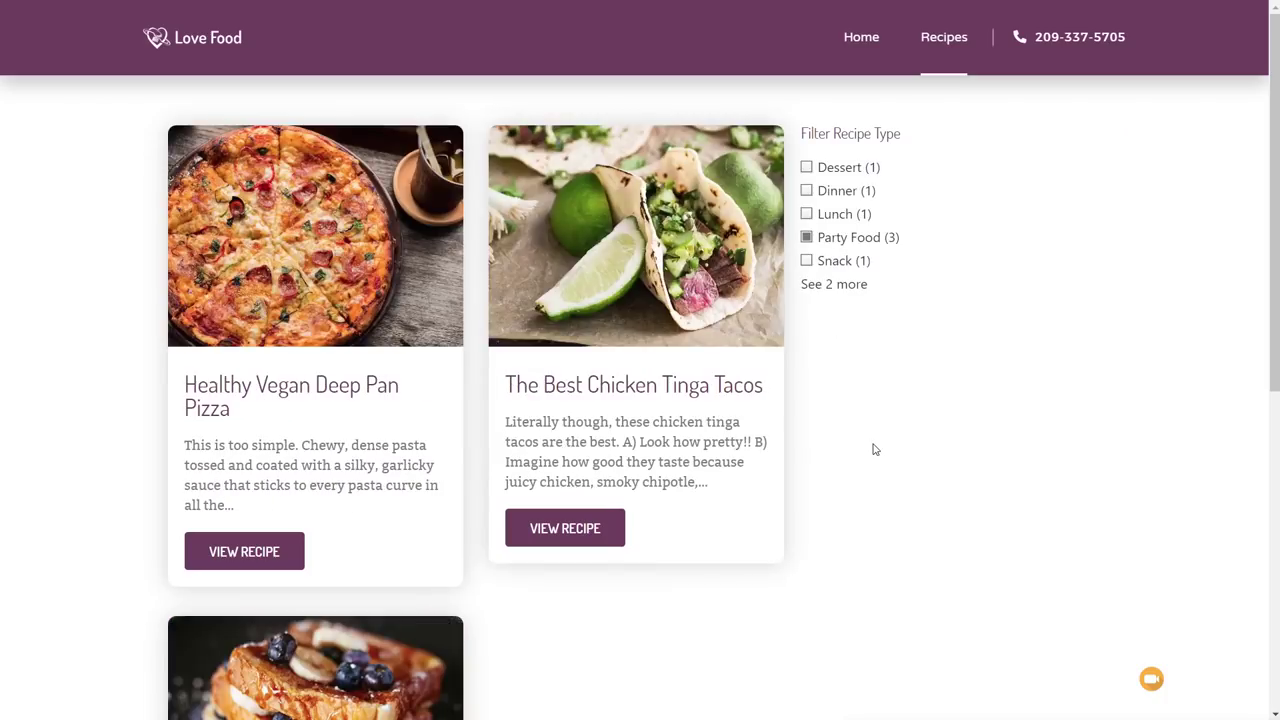
click(806, 238)
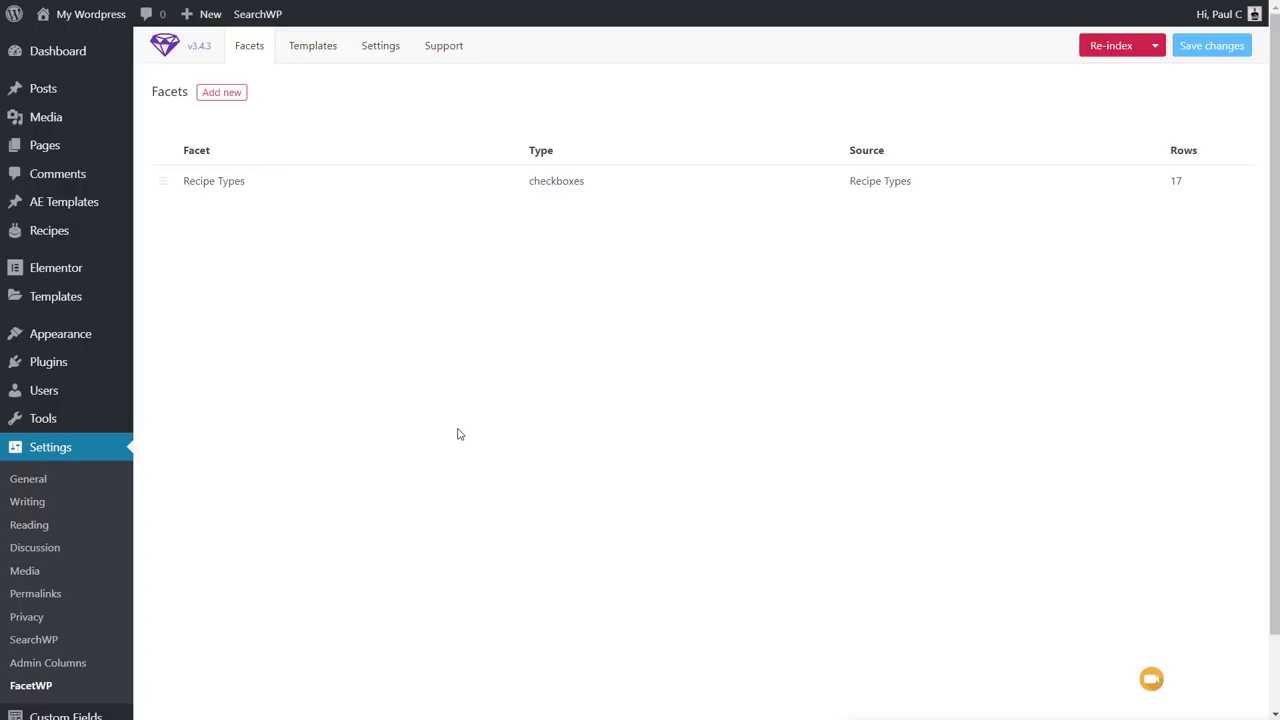
Add a new facet labelled "Calories" in FacetWP with the facet type Slider.
click(223, 95)
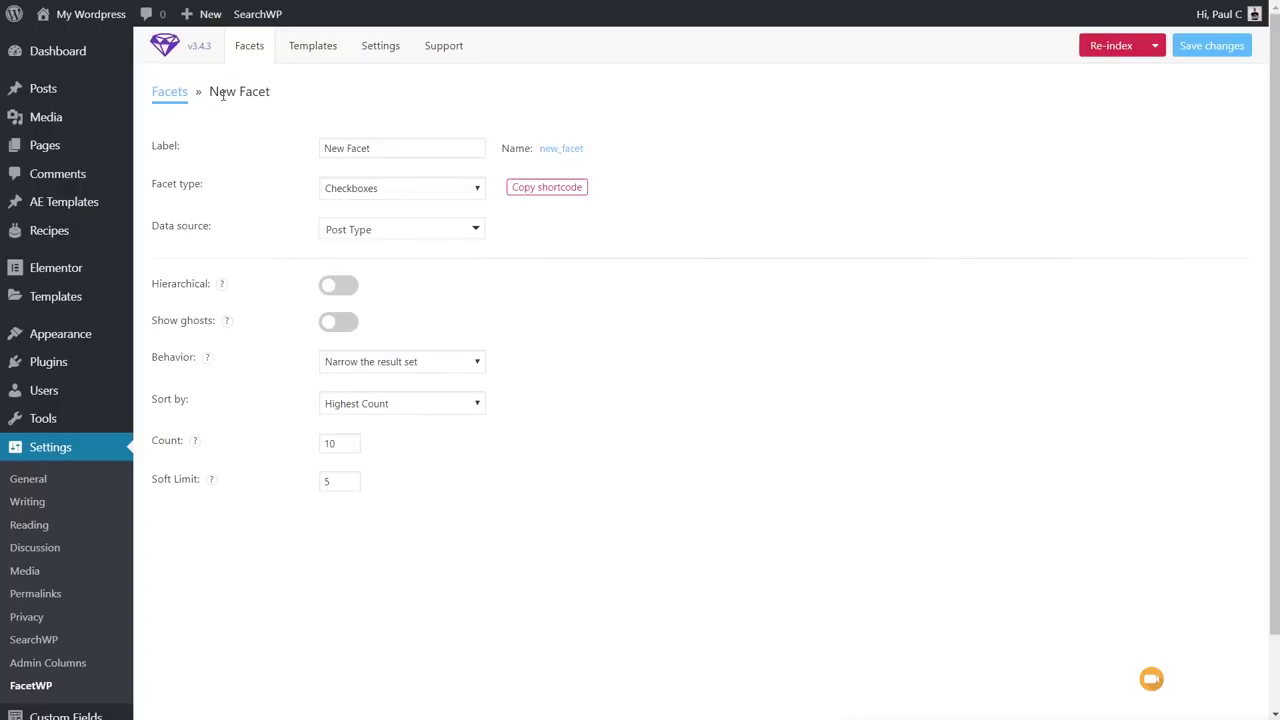
drag(409, 148, 271, 157)
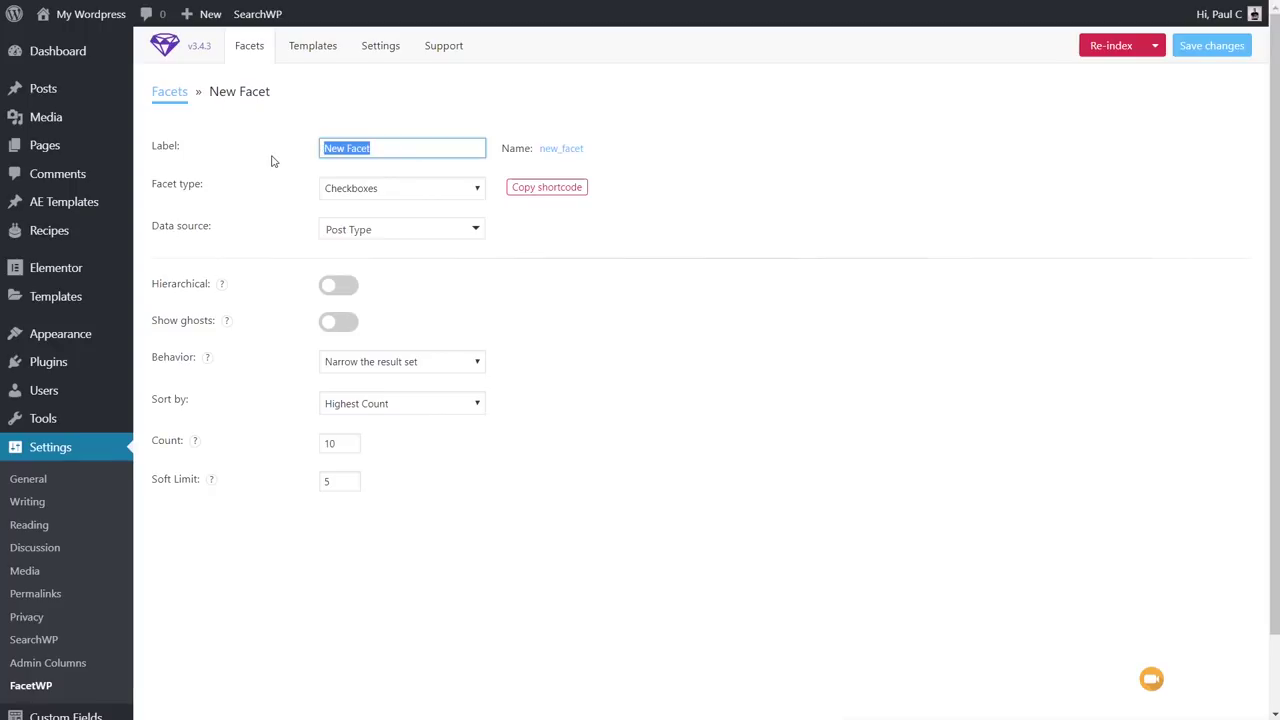
text(Calories)
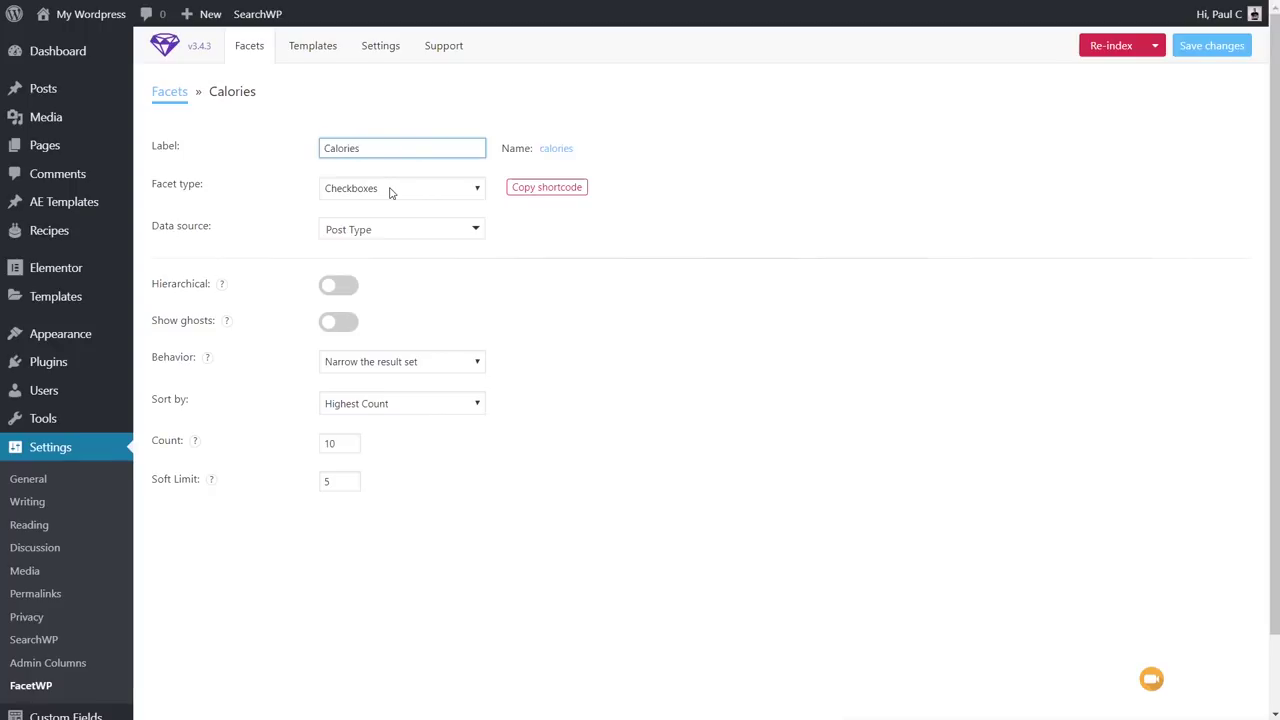
click(390, 193)
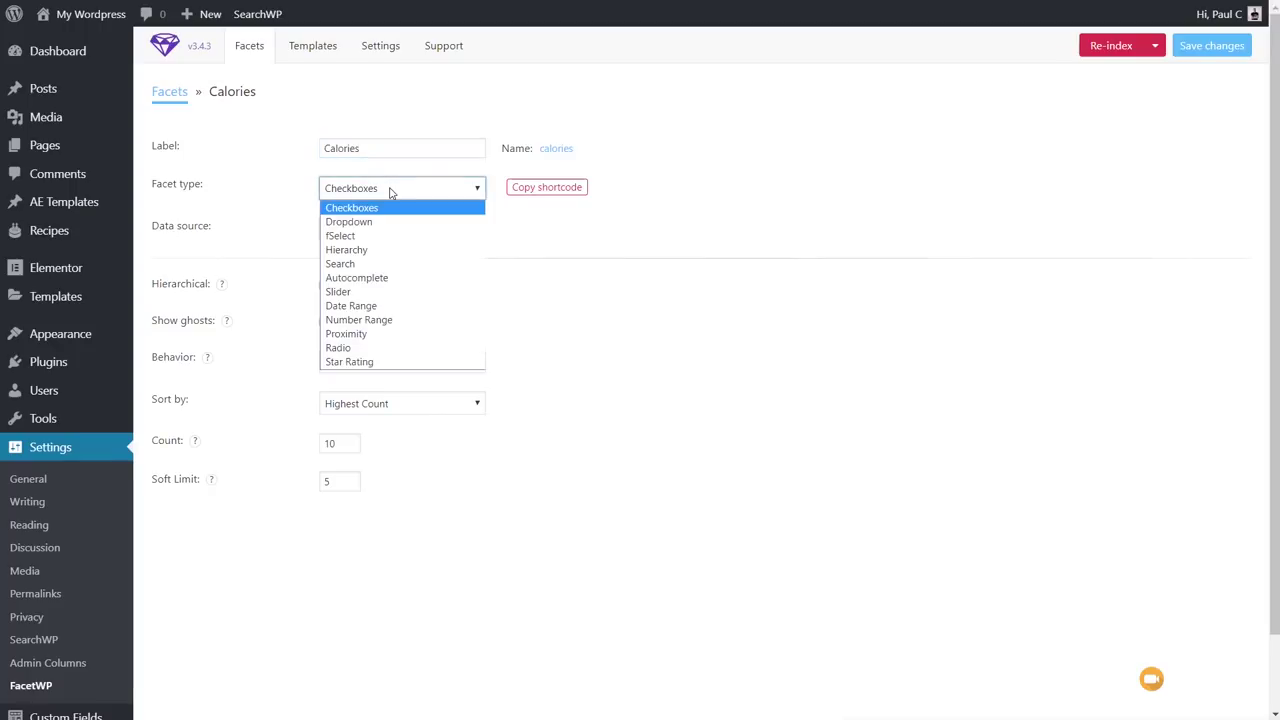
click(379, 292)
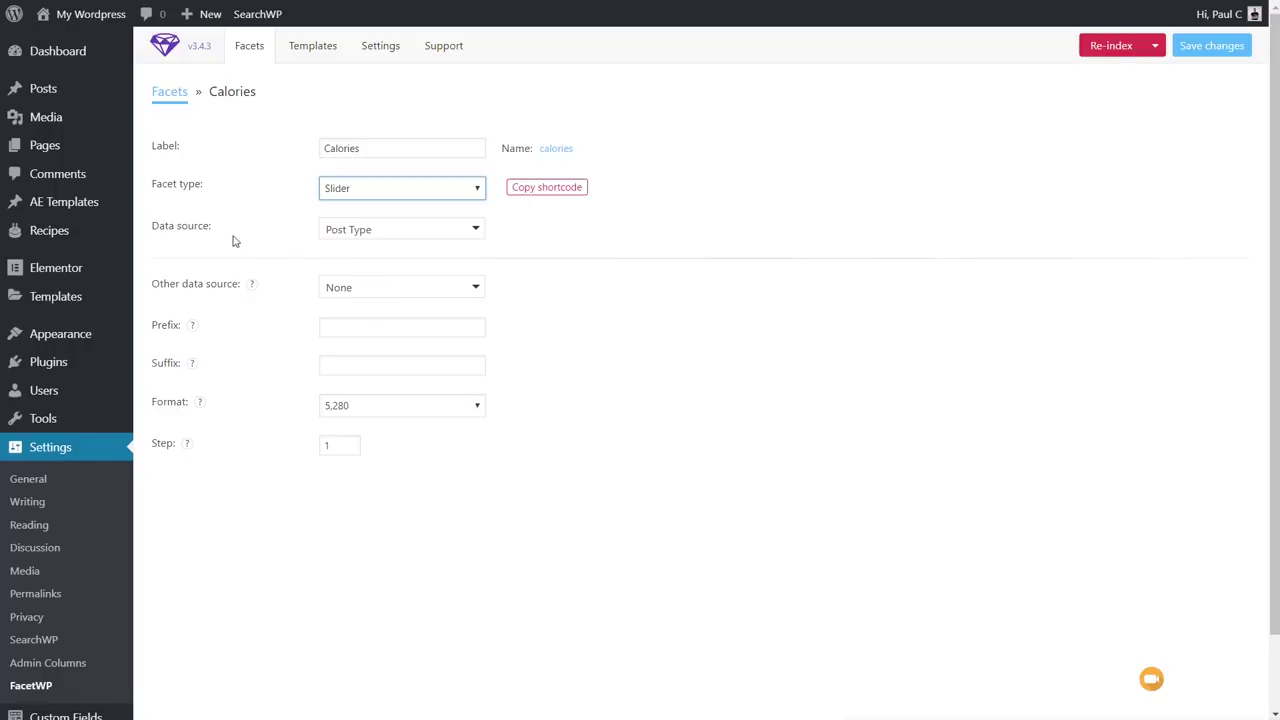
Set the Calories facet's data source to [Recipe] Calories Per Serving and its suffix to "cals", keeping the 5,280 format.
click(391, 234)
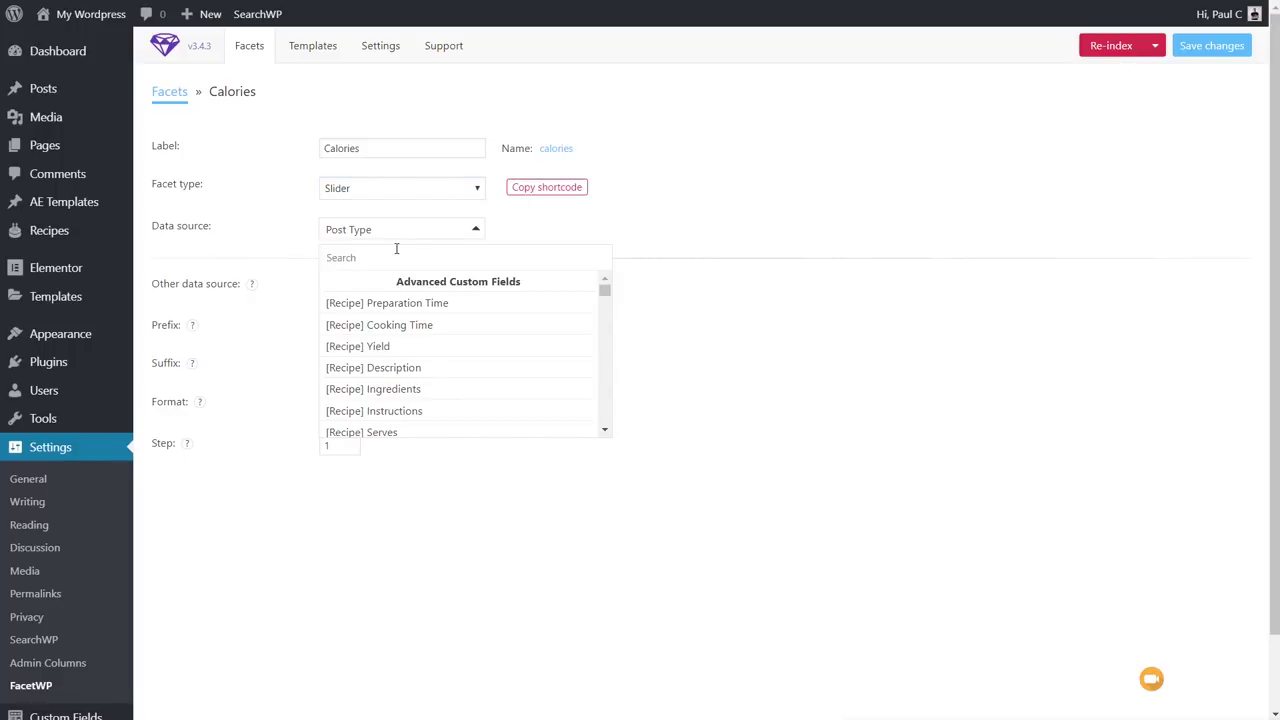
text(cal)
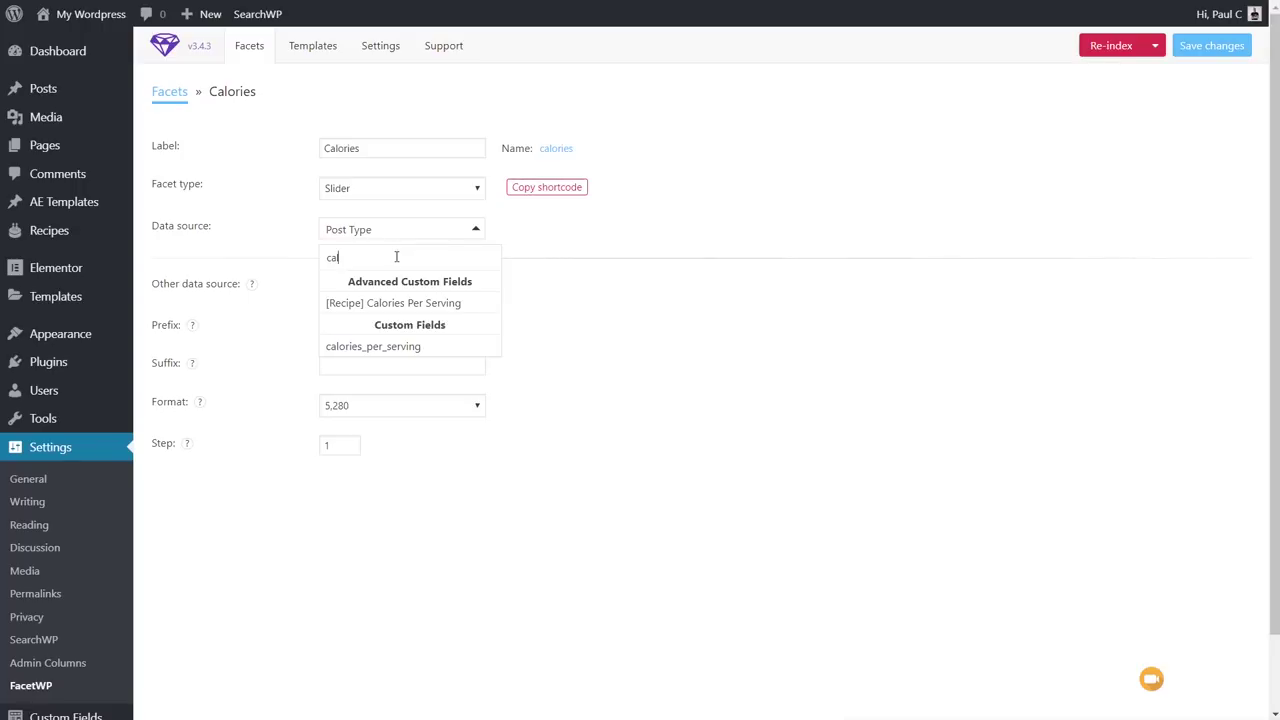
click(391, 311)
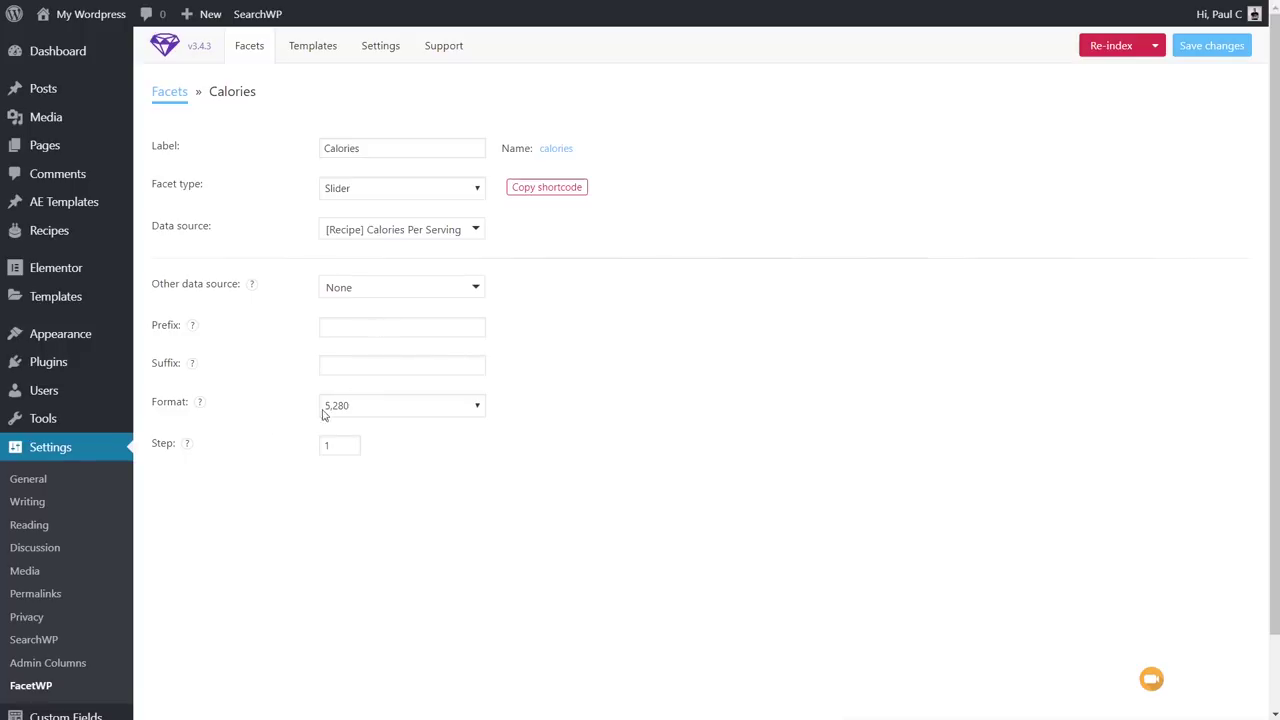
click(366, 366)
text(cals)
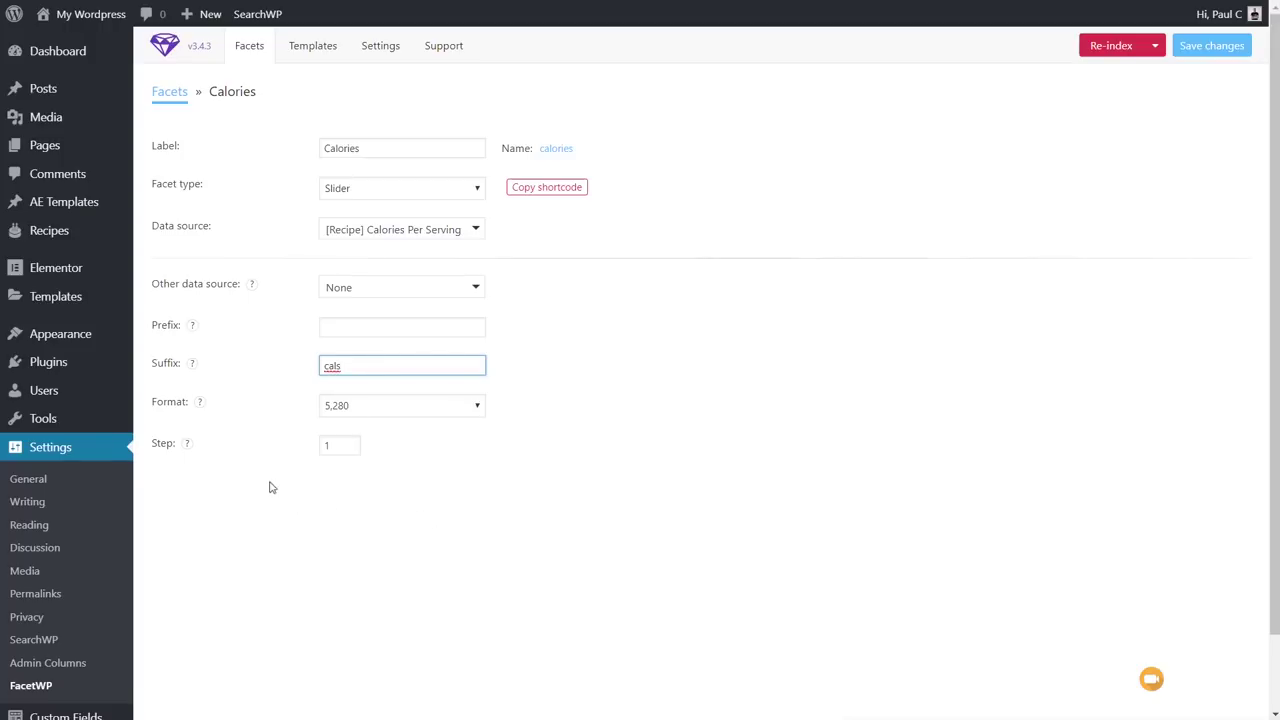
click(476, 408)
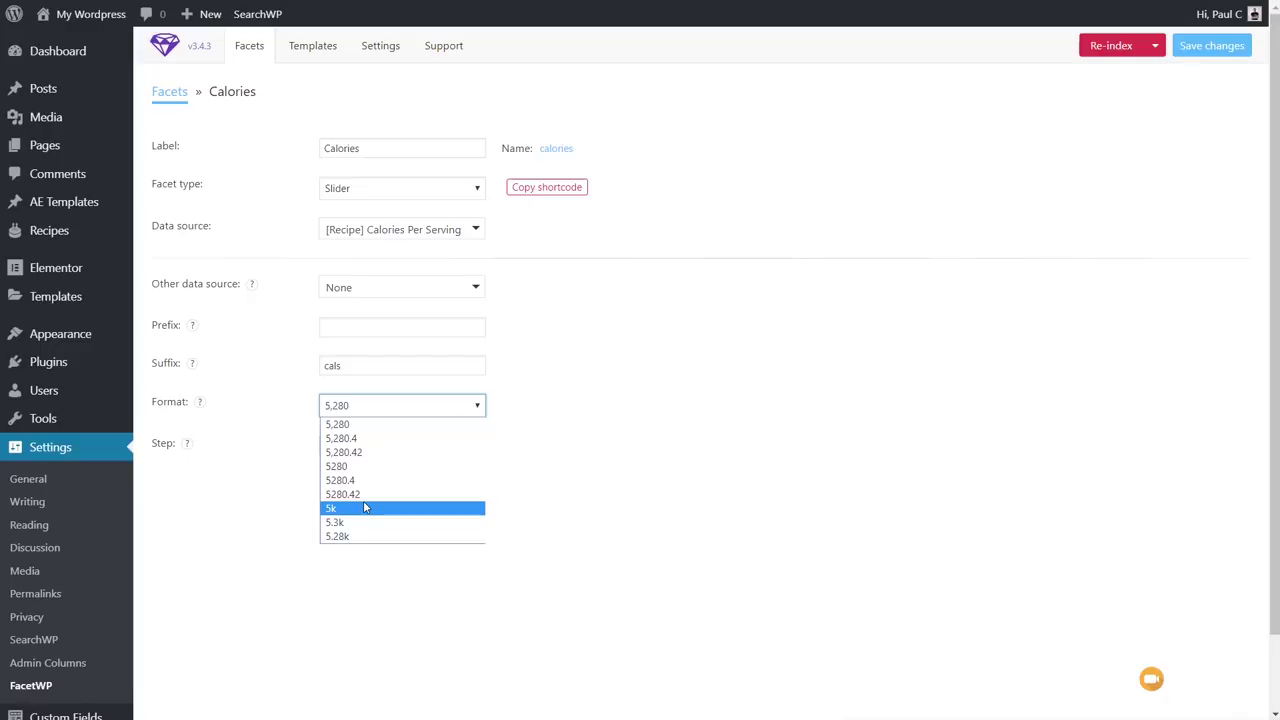
click(575, 399)
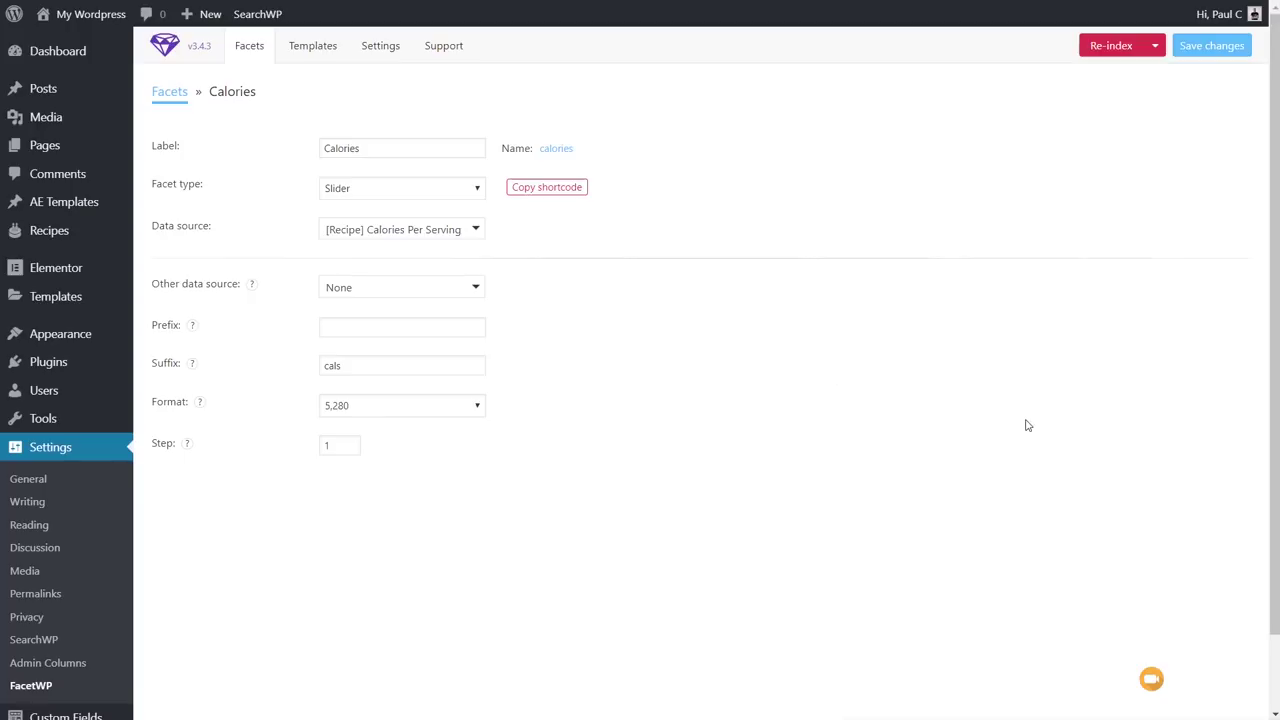
Save and re-index the Calories facet, copy its shortcode, and return to the facet list.
click(1217, 51)
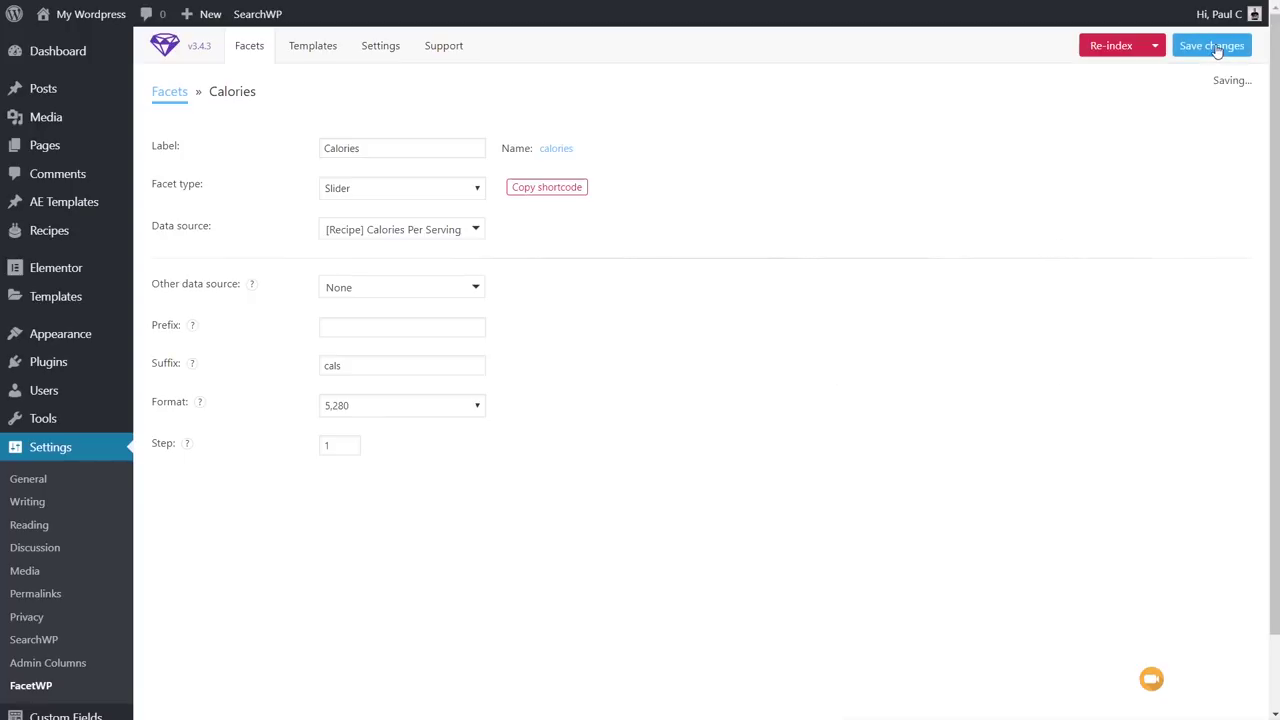
click(1120, 50)
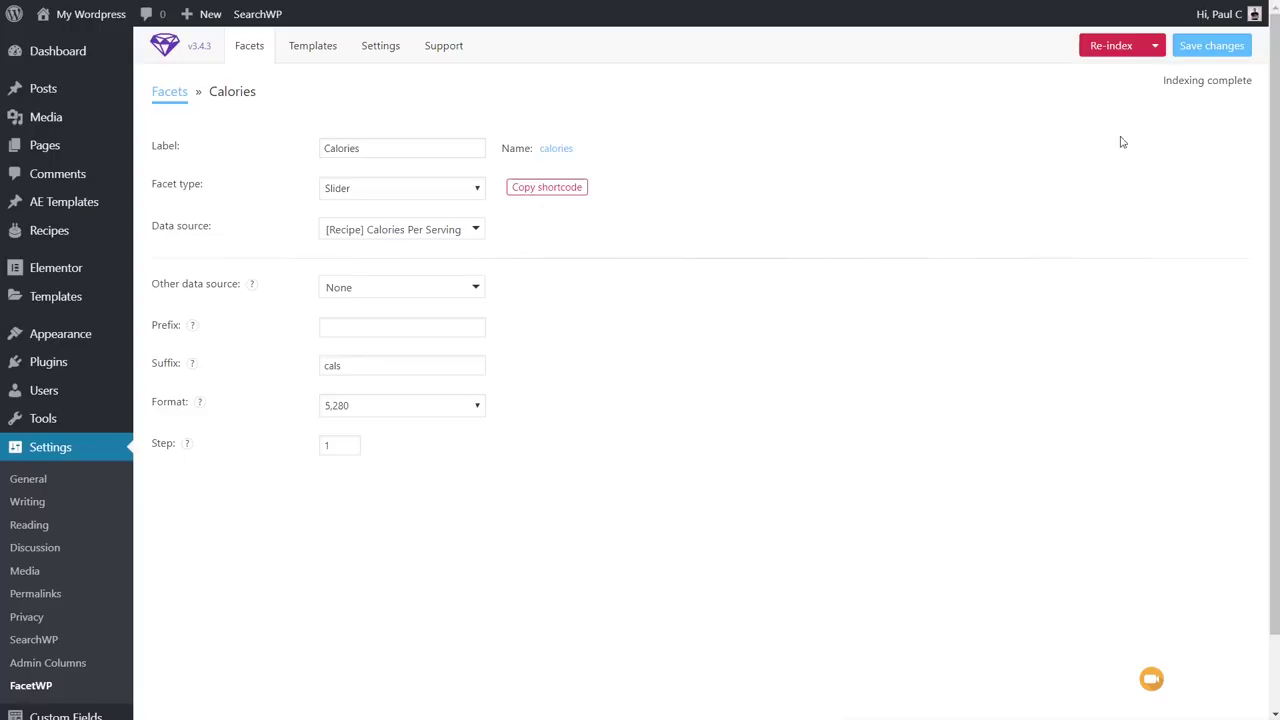
click(545, 191)
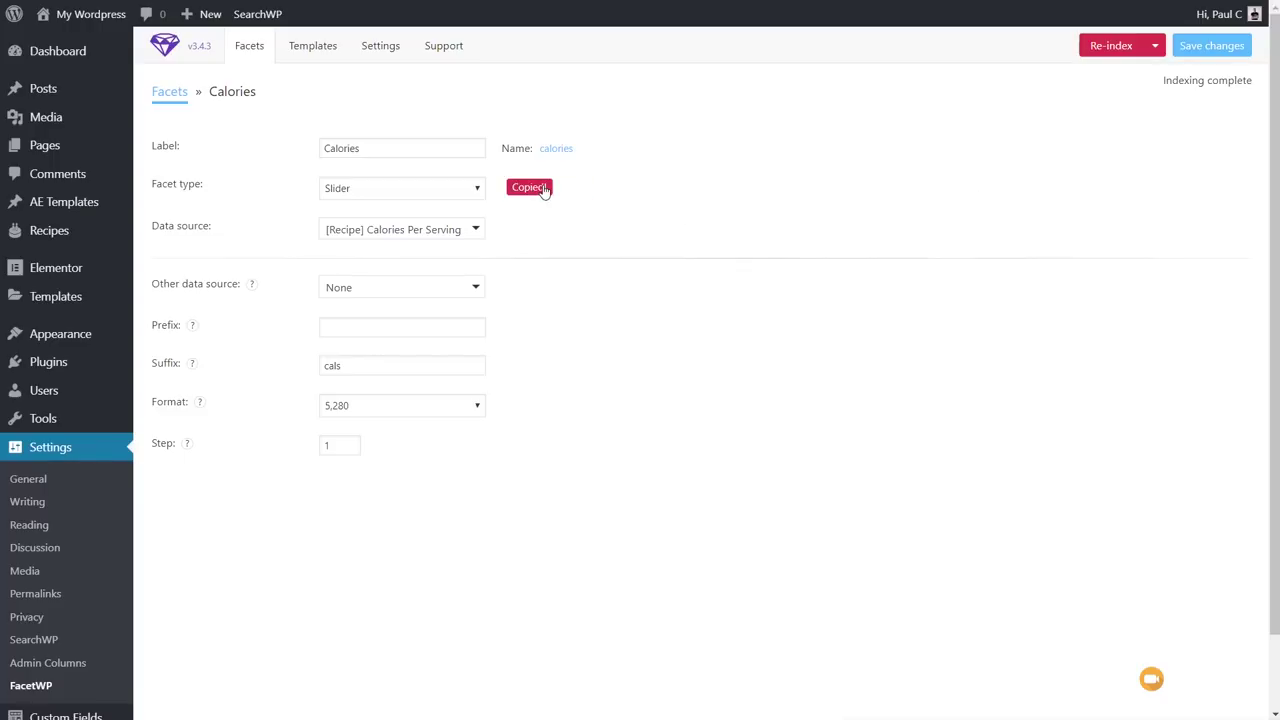
click(163, 92)
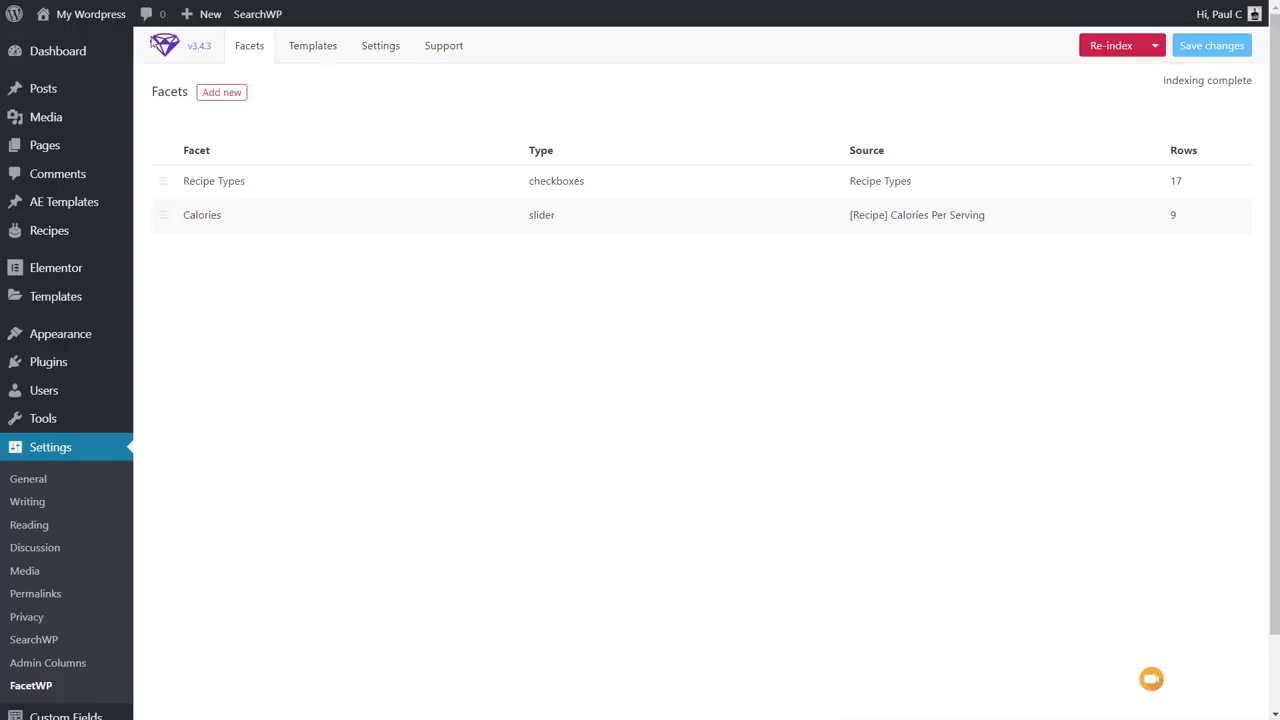
Reopen the Default Recipe Archive template from Theme Builder in Elementor.
mouse_move(63, 297)
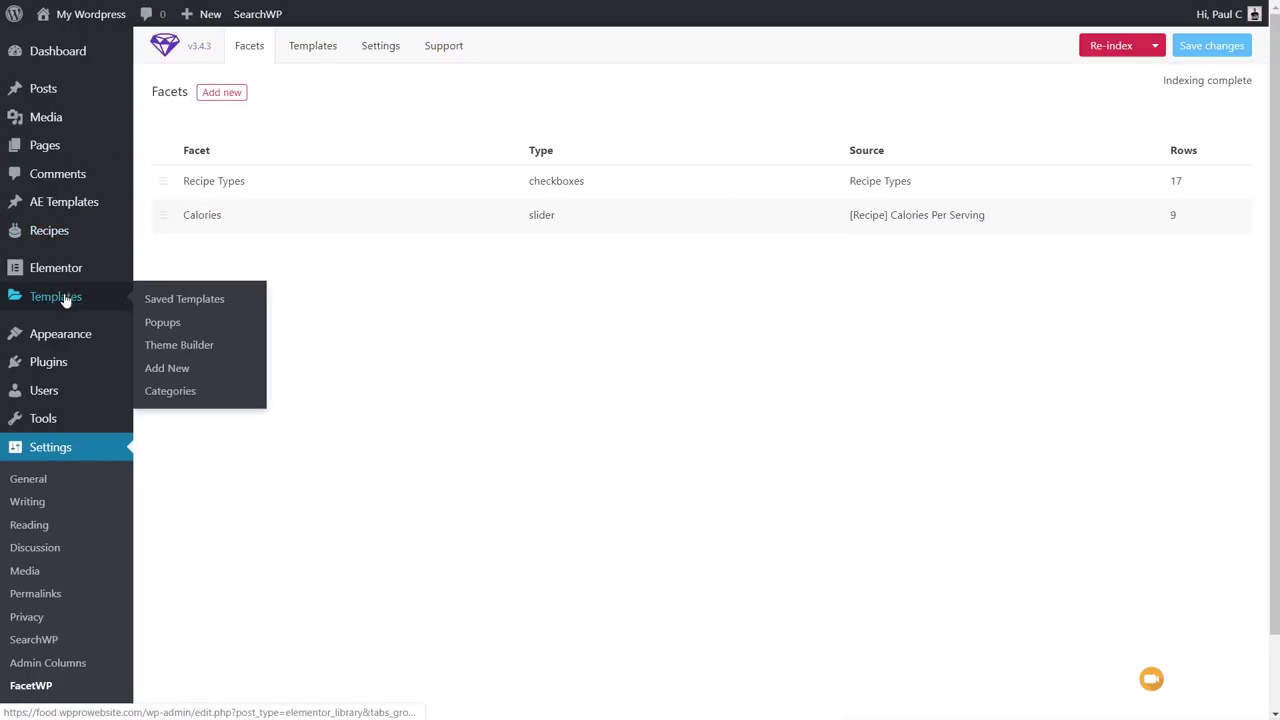
click(166, 345)
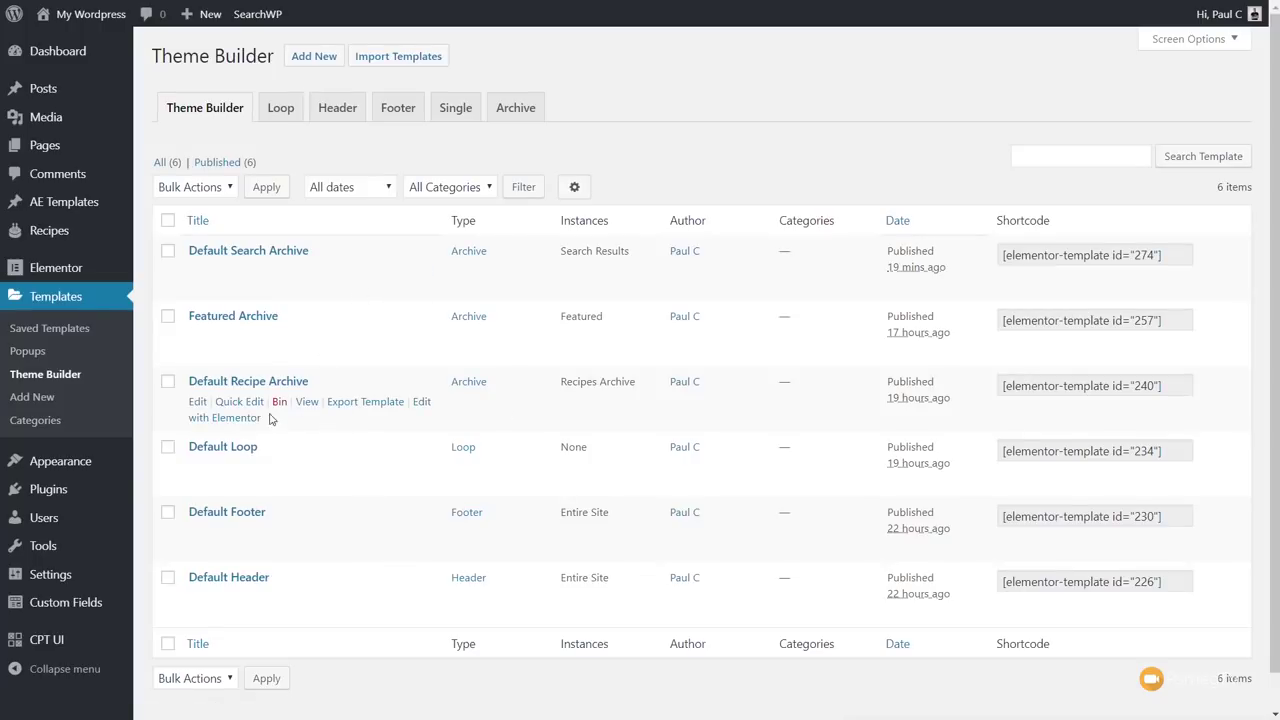
click(247, 419)
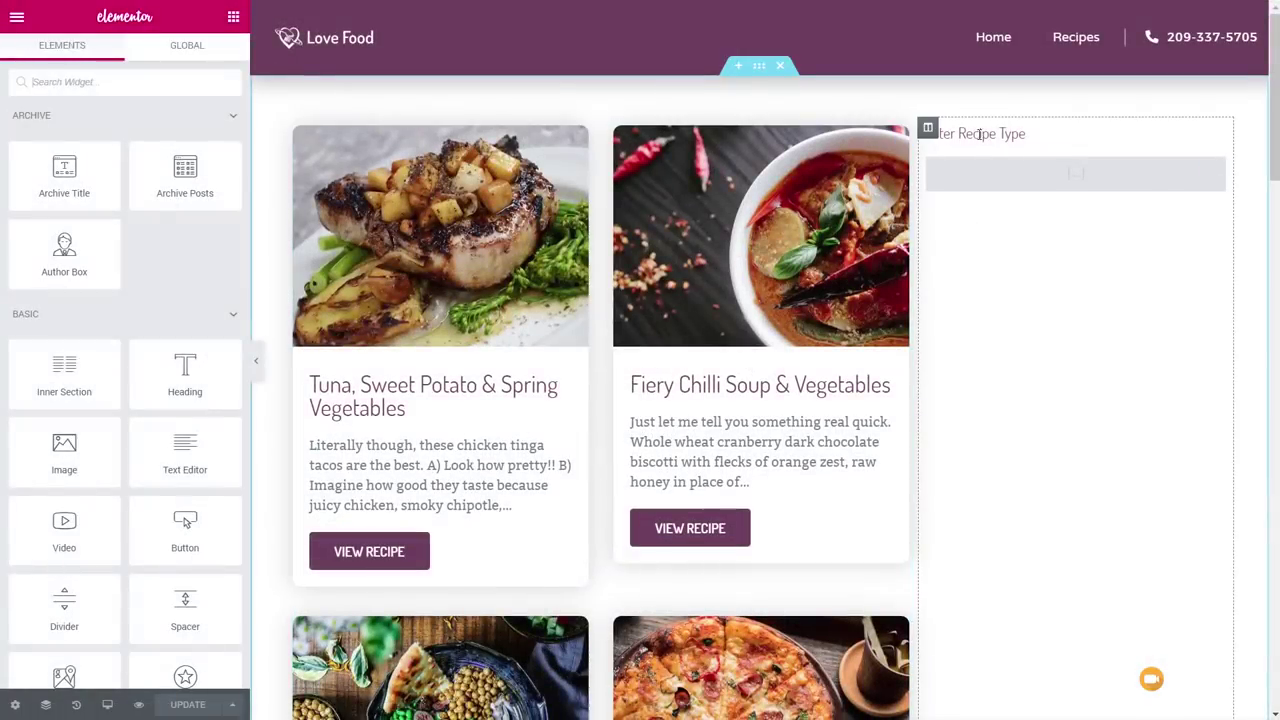
Duplicate the Filter Recipe Type heading below the recipe type filter and retitle the copy "Calories Per Serving".
right_click(1213, 138)
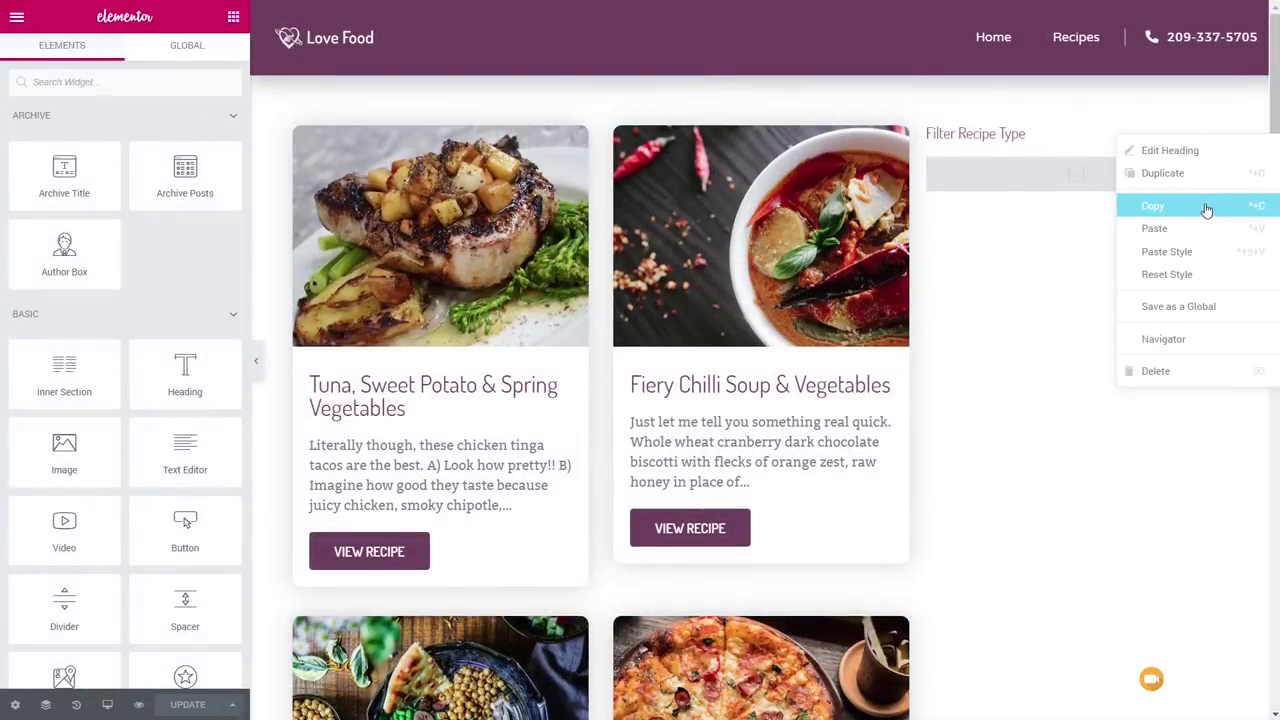
click(1210, 178)
drag(1213, 165, 1169, 285)
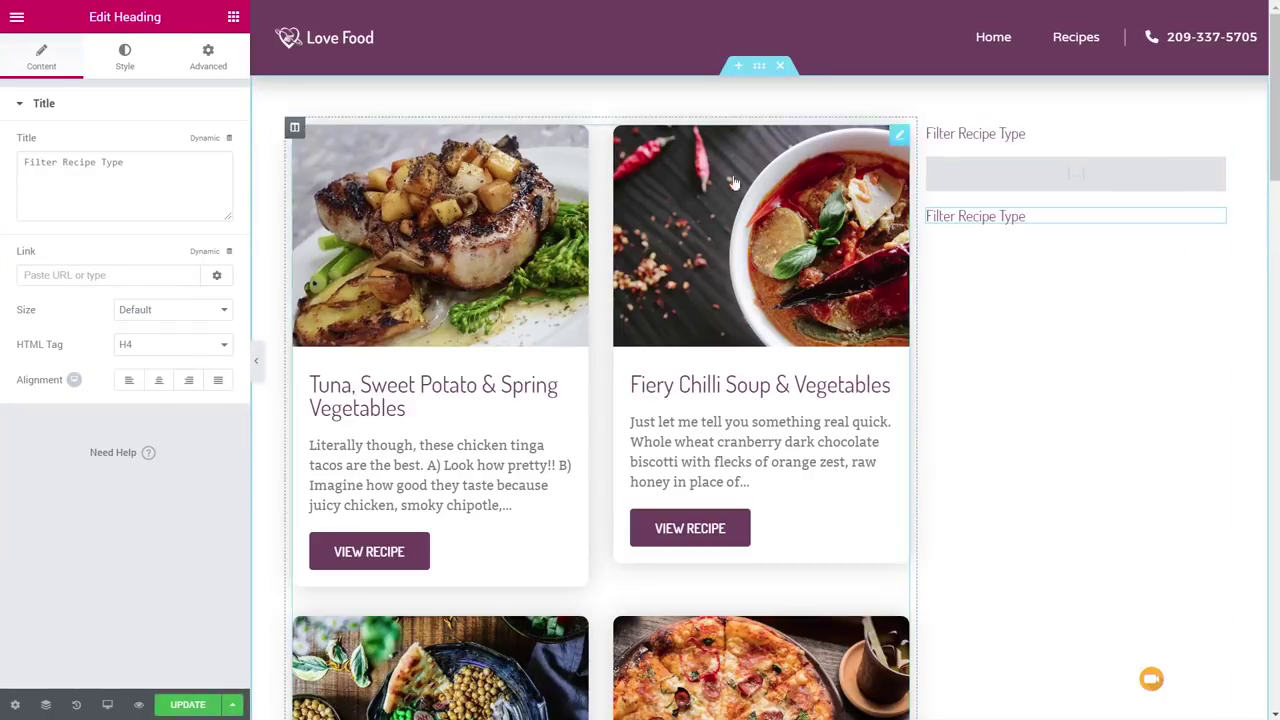
triple_click(188, 165)
text(Cali)
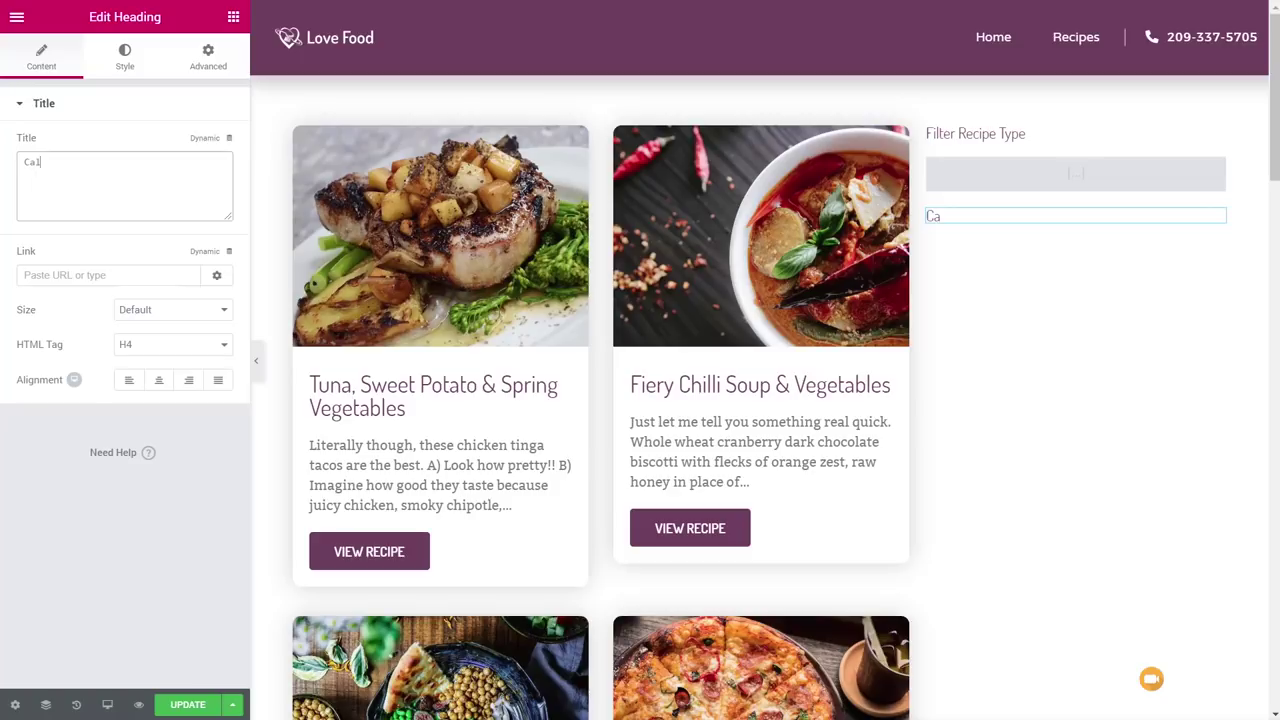
key(BackSpace)
text(ries Per Serving)
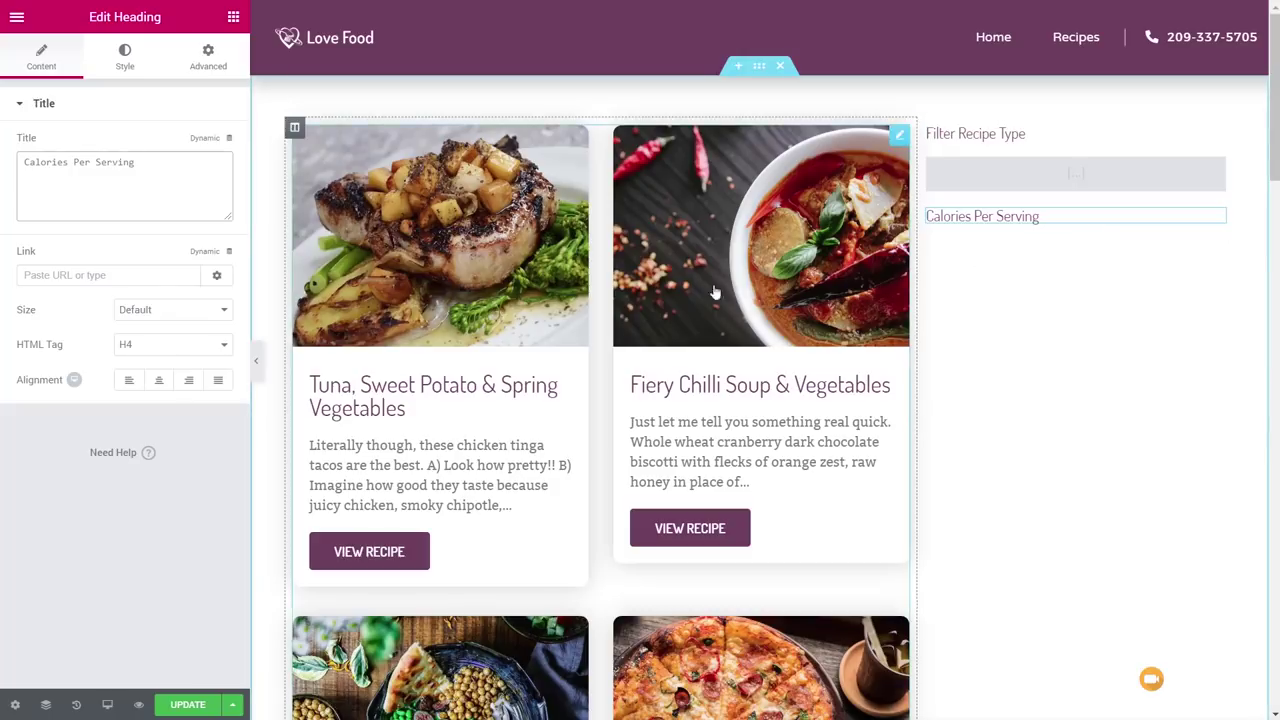
Add a Shortcode widget under the Calories Per Serving heading with [facetwp facet="calories"], and update the template.
click(233, 18)
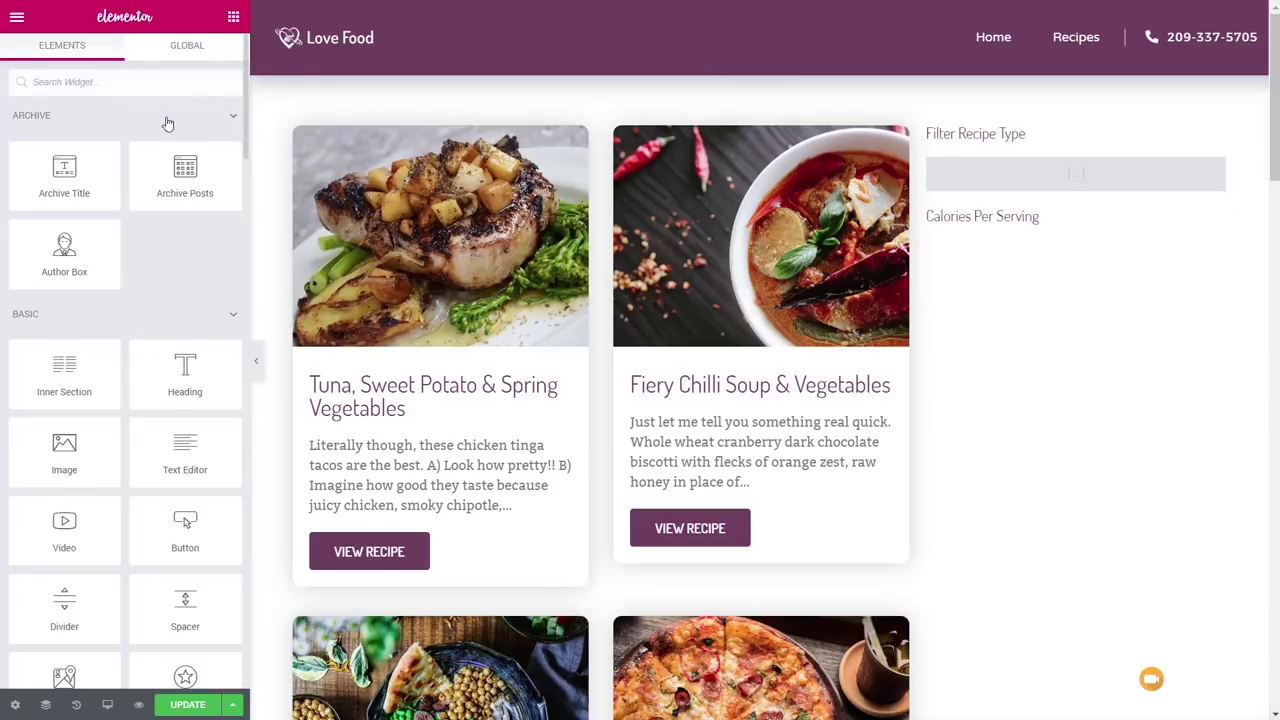
text(sho)
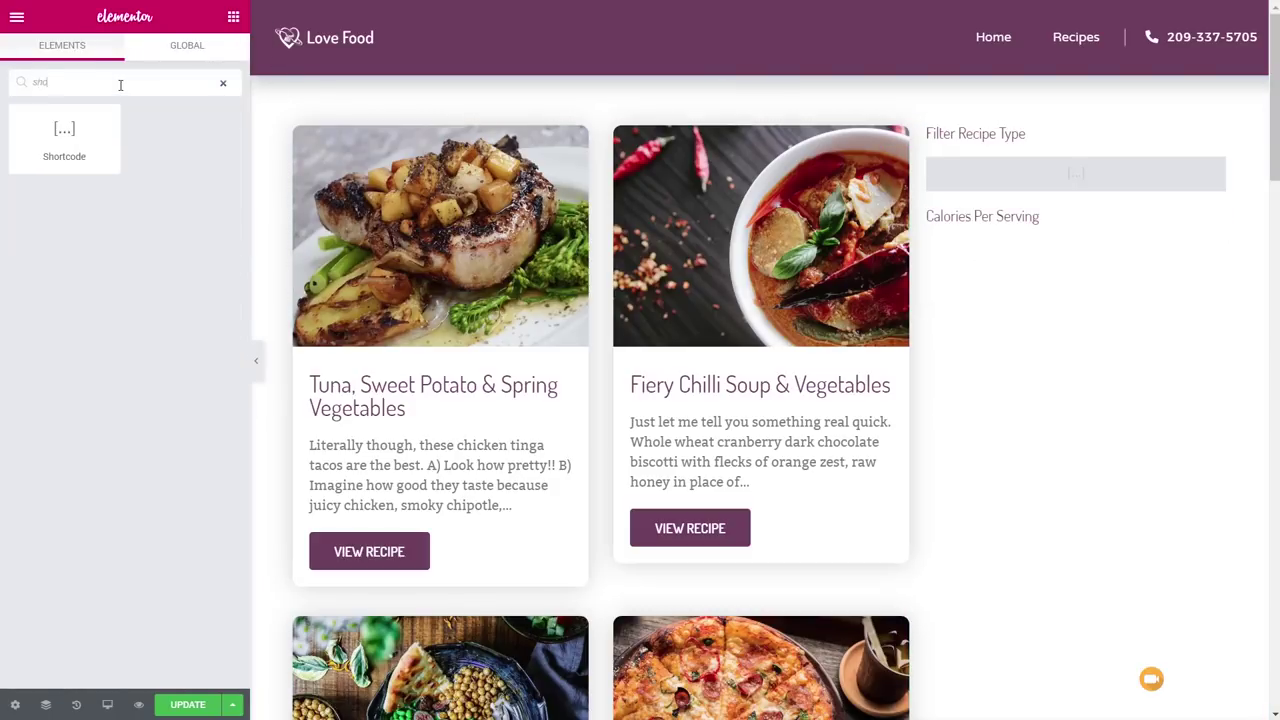
drag(64, 135, 1058, 229)
click(78, 204)
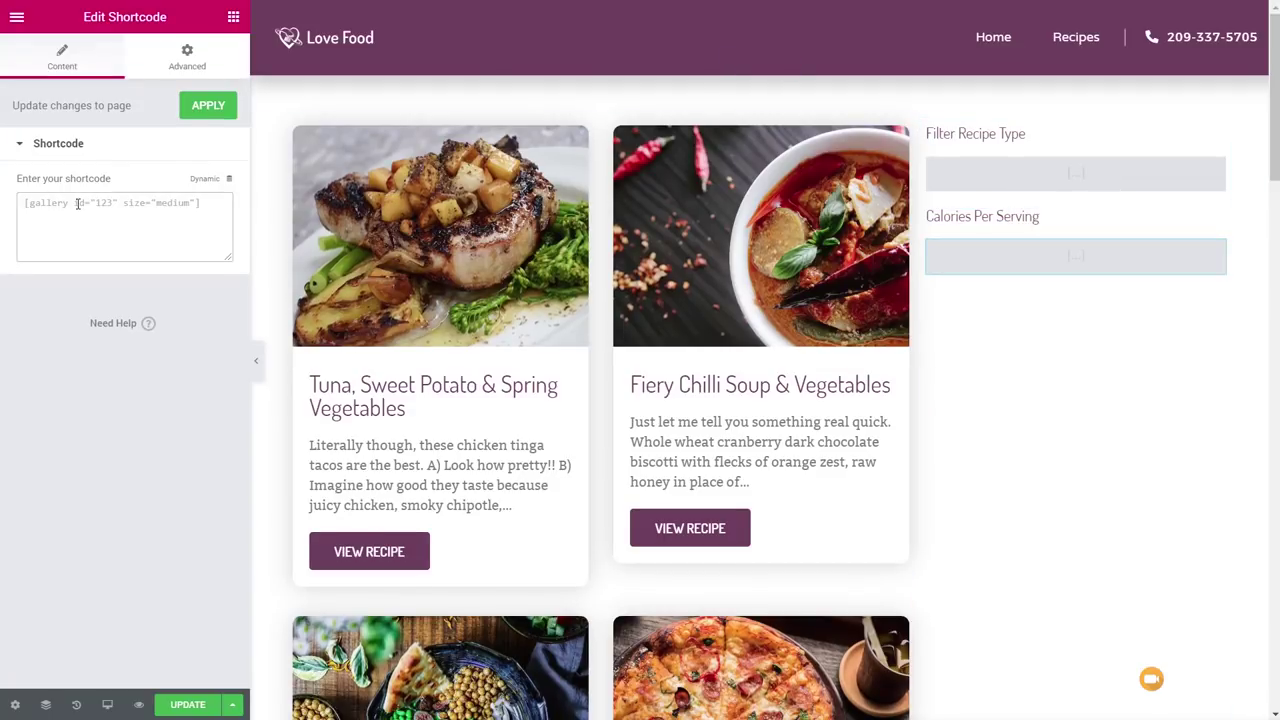
key(ctrl+v)
click(206, 112)
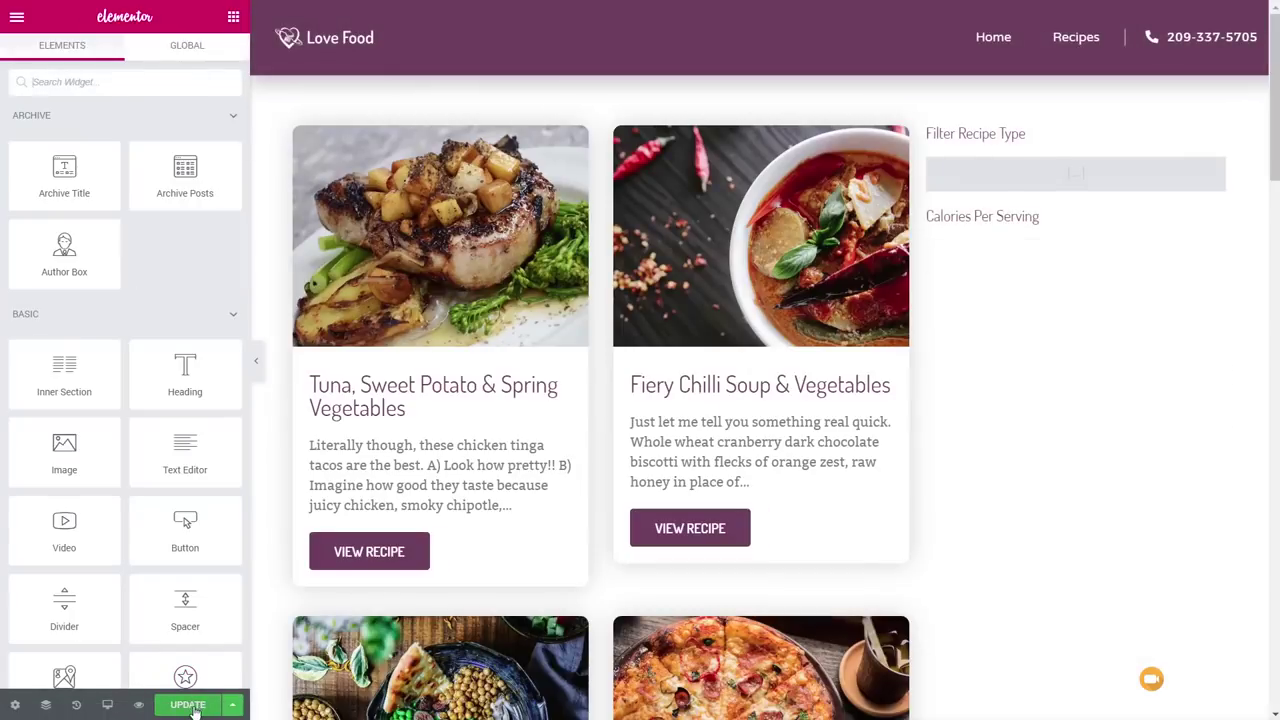
click(190, 706)
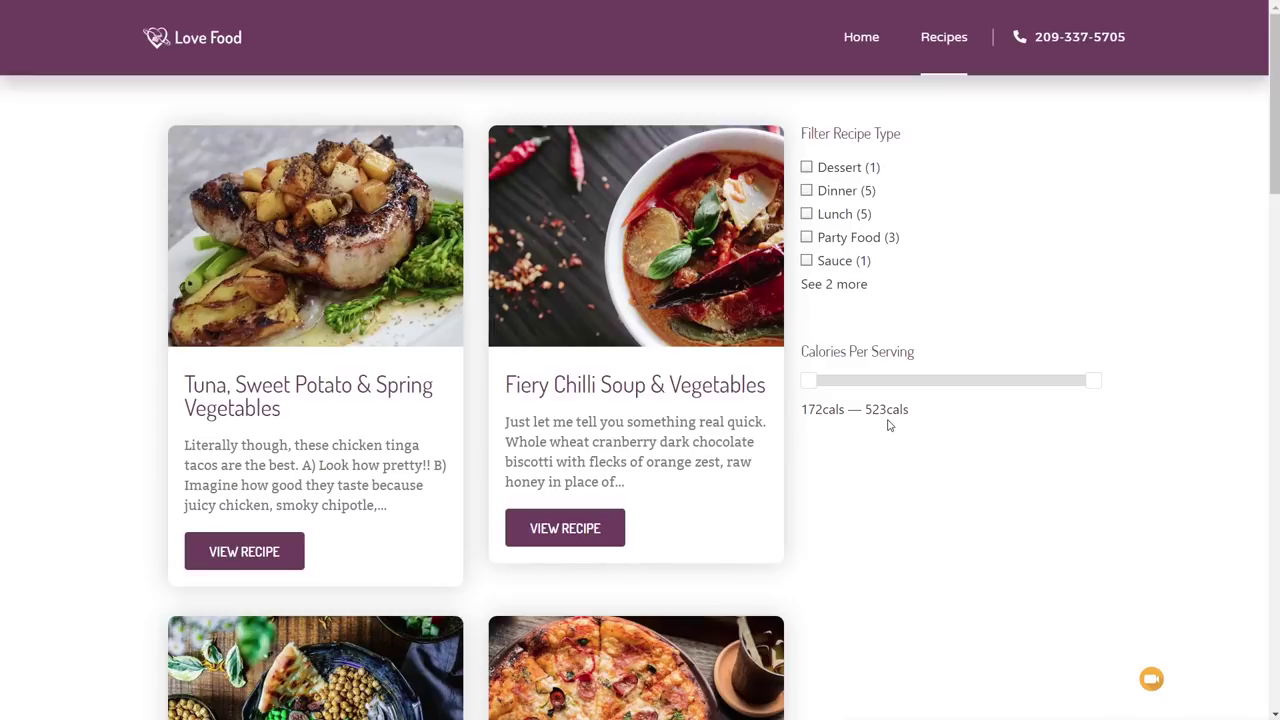
Test the live recipe filters by raising the minimum calories to 250, then 311, and selecting Party Food.
drag(809, 381, 872, 384)
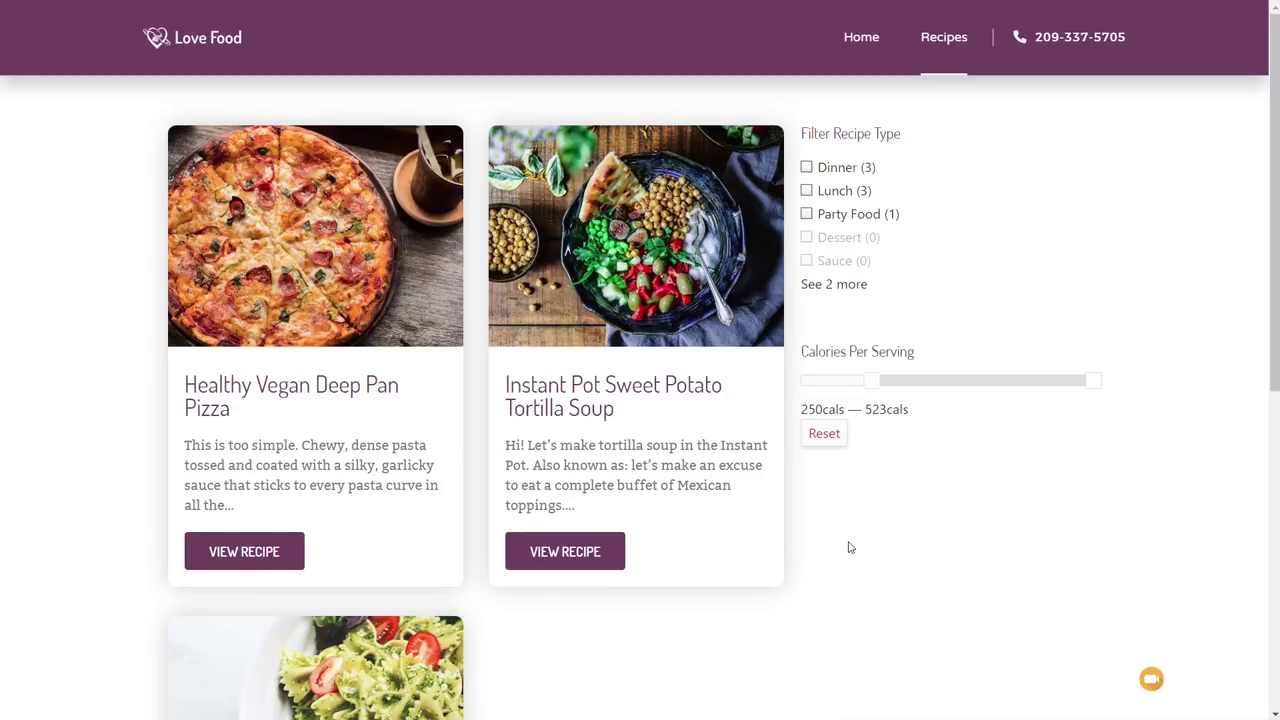
drag(865, 384, 920, 384)
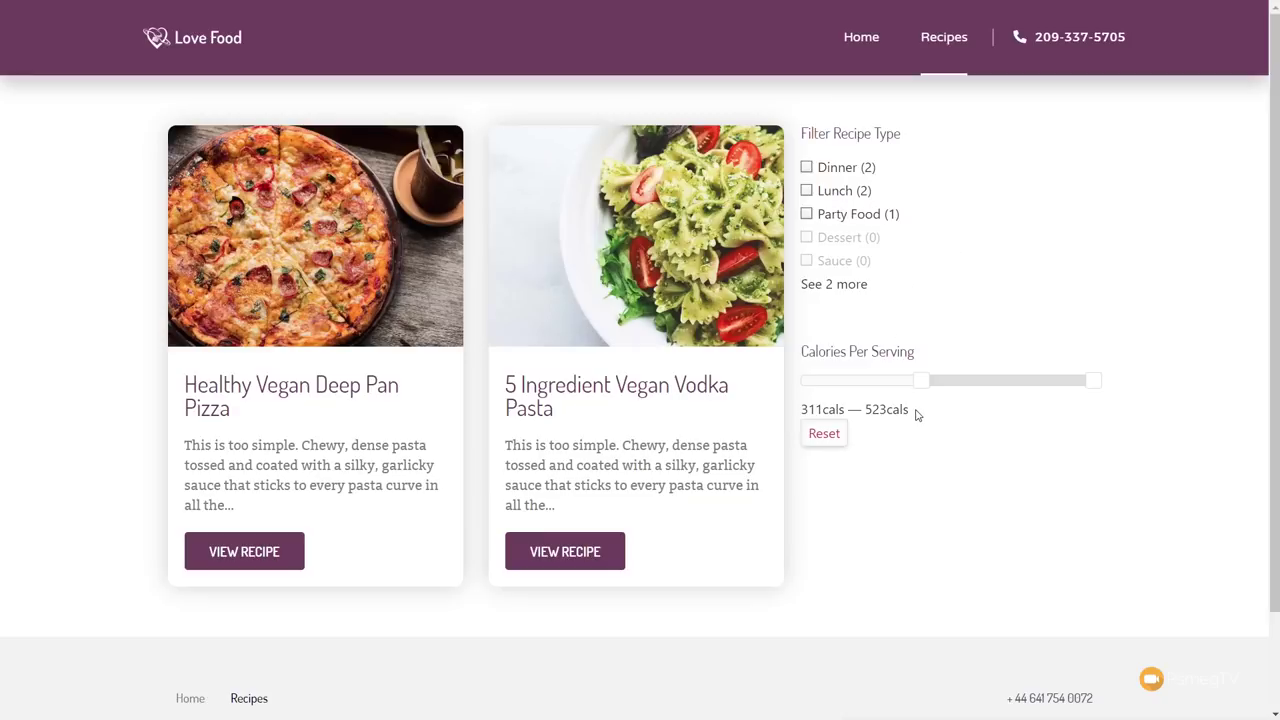
click(807, 214)
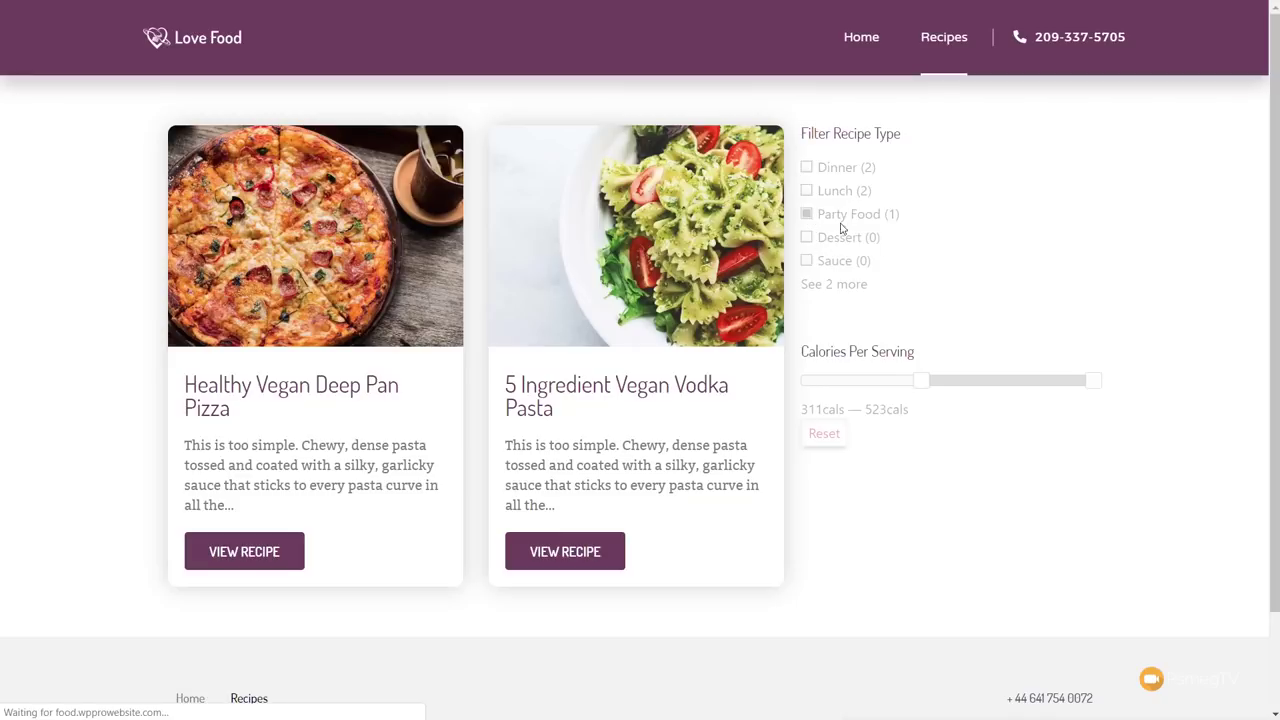
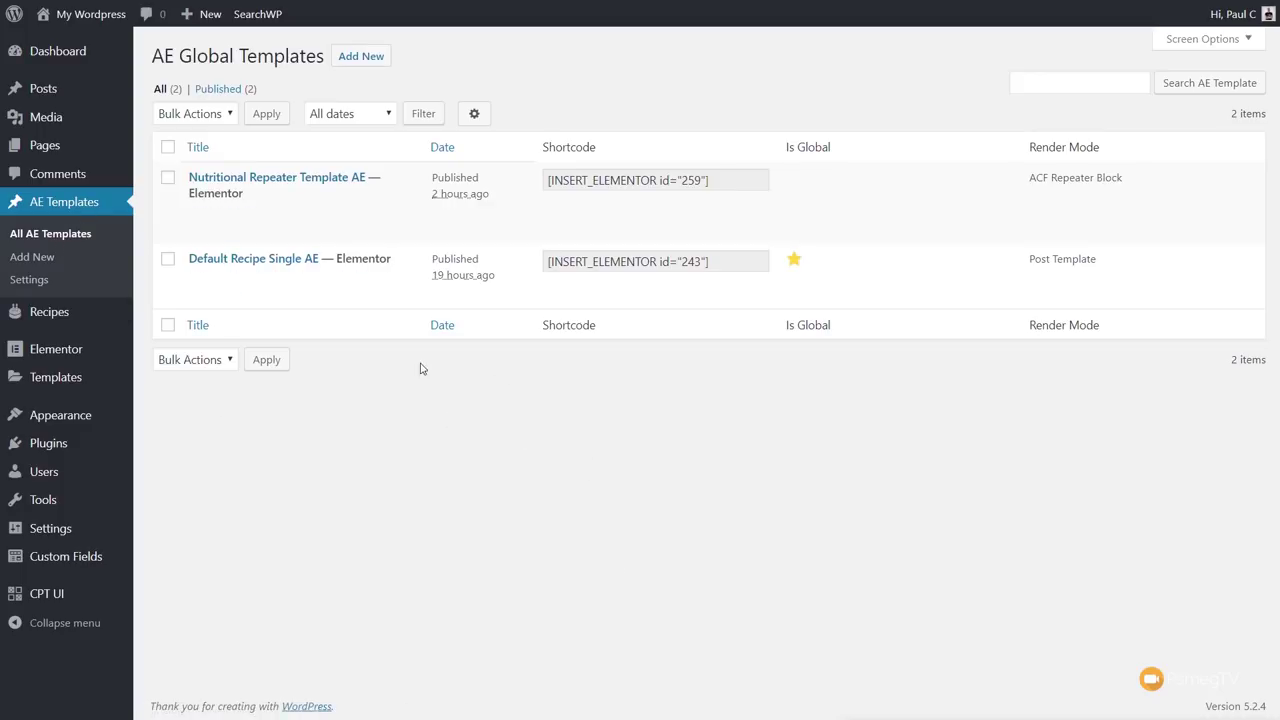
Open the Default Recipe Single AE template in Elementor and add a Call to Action widget below the nutritional information.
click(345, 284)
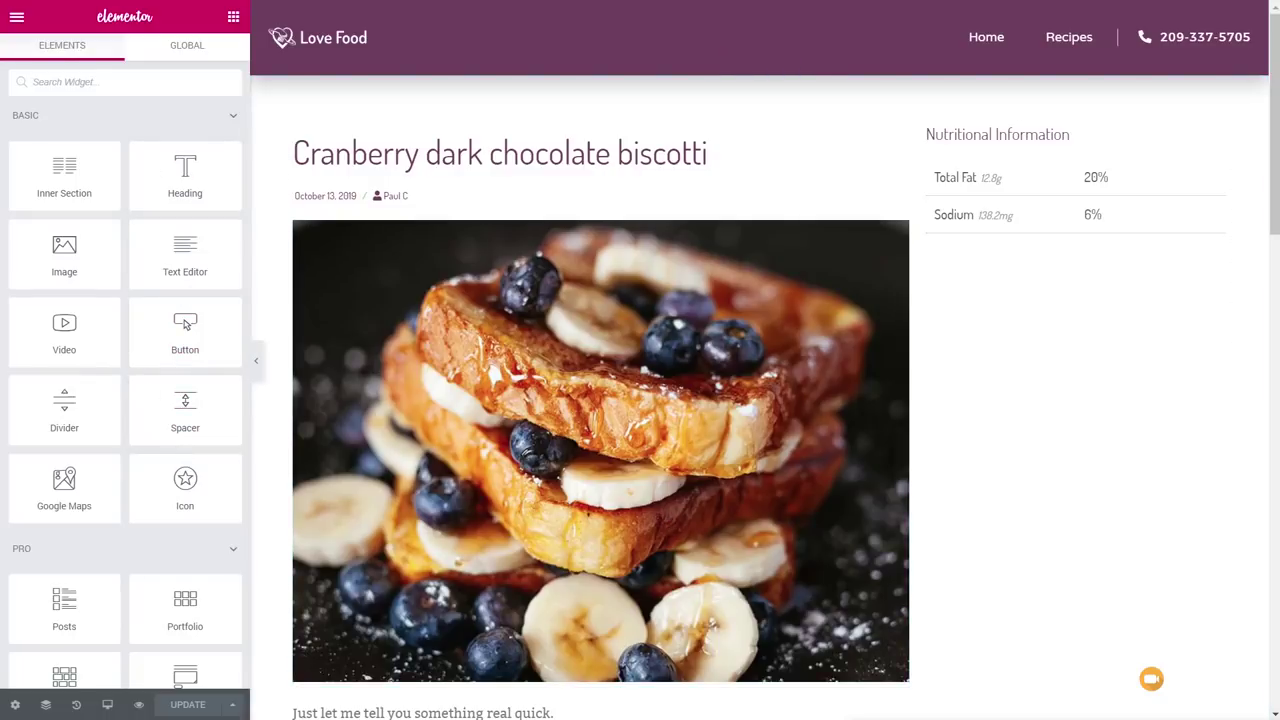
click(124, 89)
text(call)
drag(92, 146, 1037, 252)
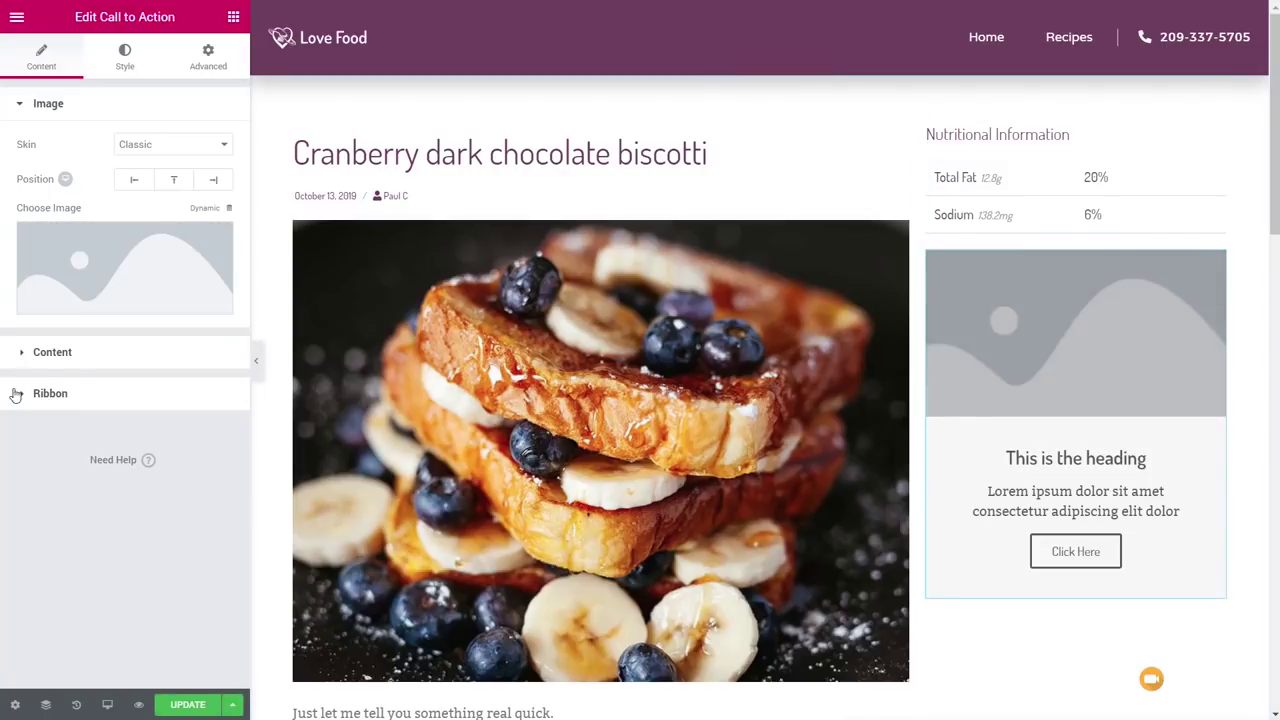
Use the pizza photo from the media library as the call to action's image, keeping the Classic skin.
click(126, 251)
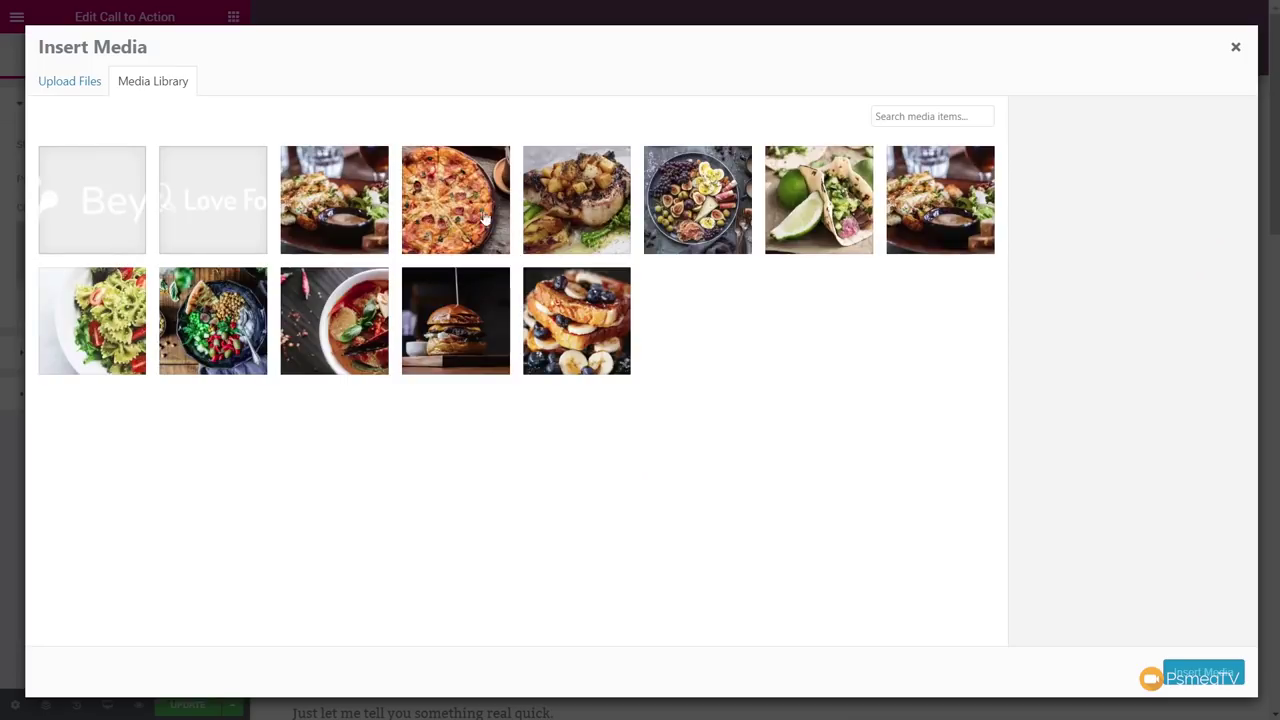
click(488, 222)
click(1203, 675)
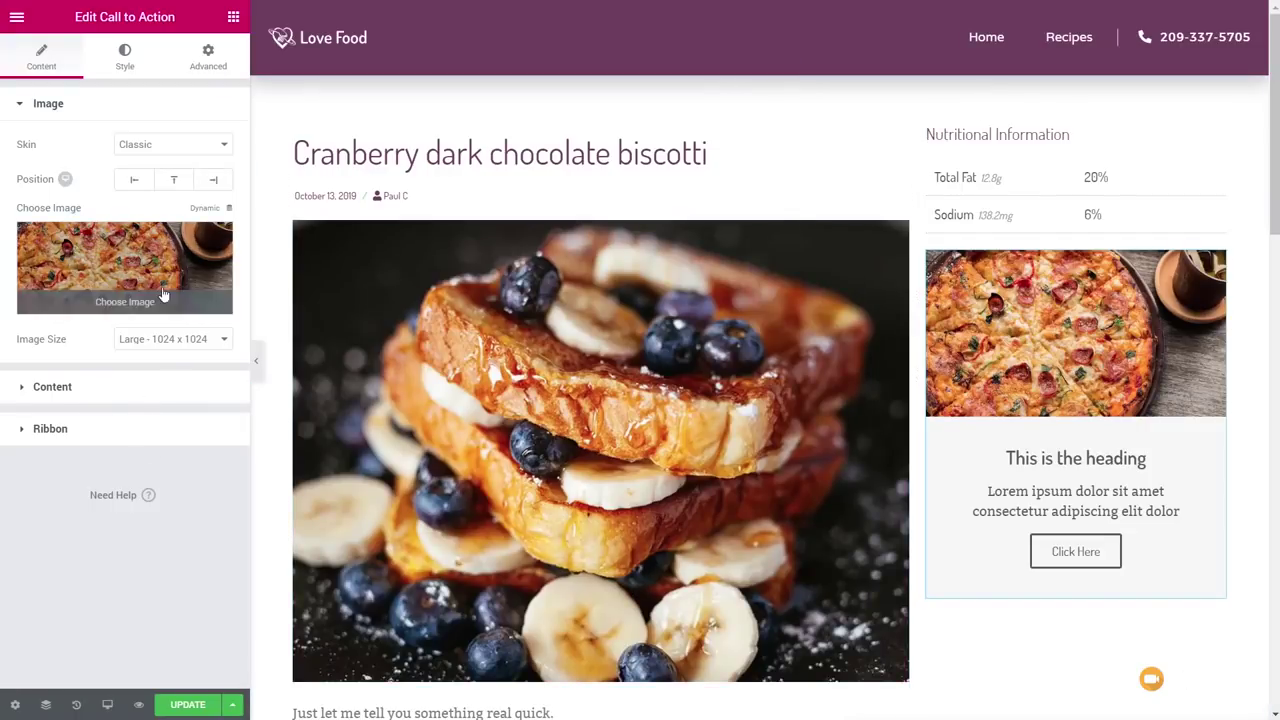
click(166, 145)
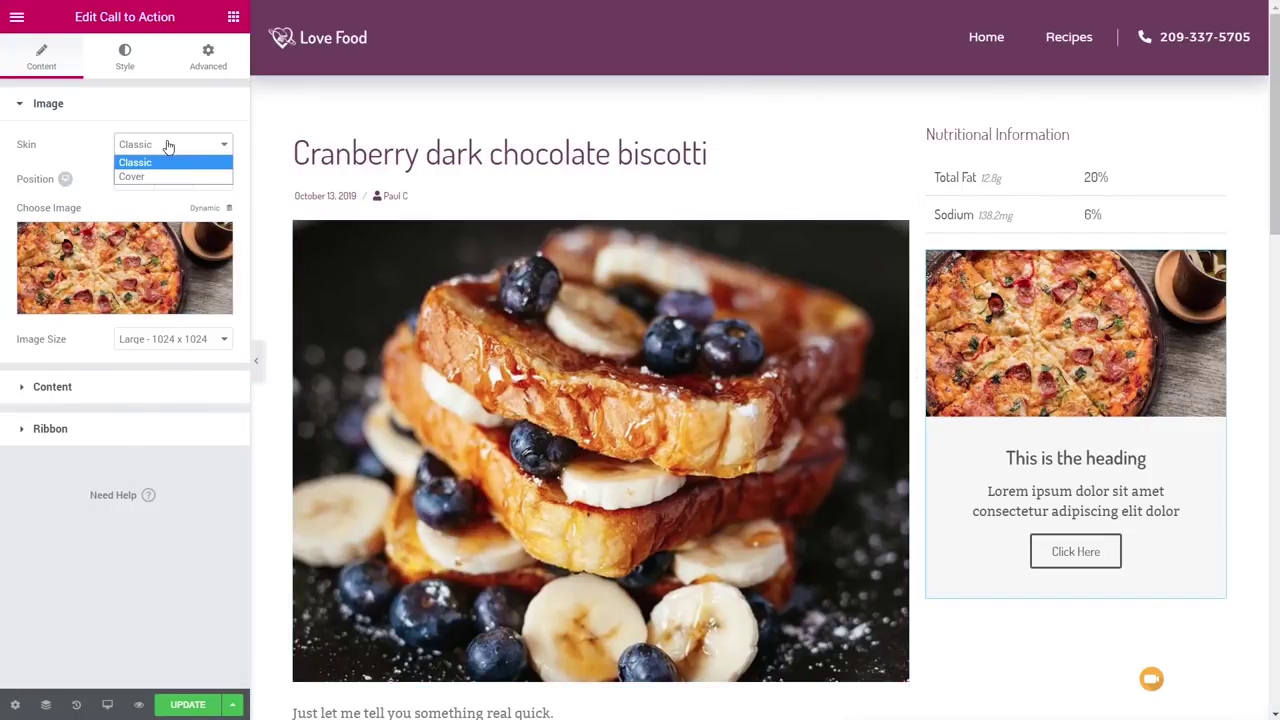
click(160, 163)
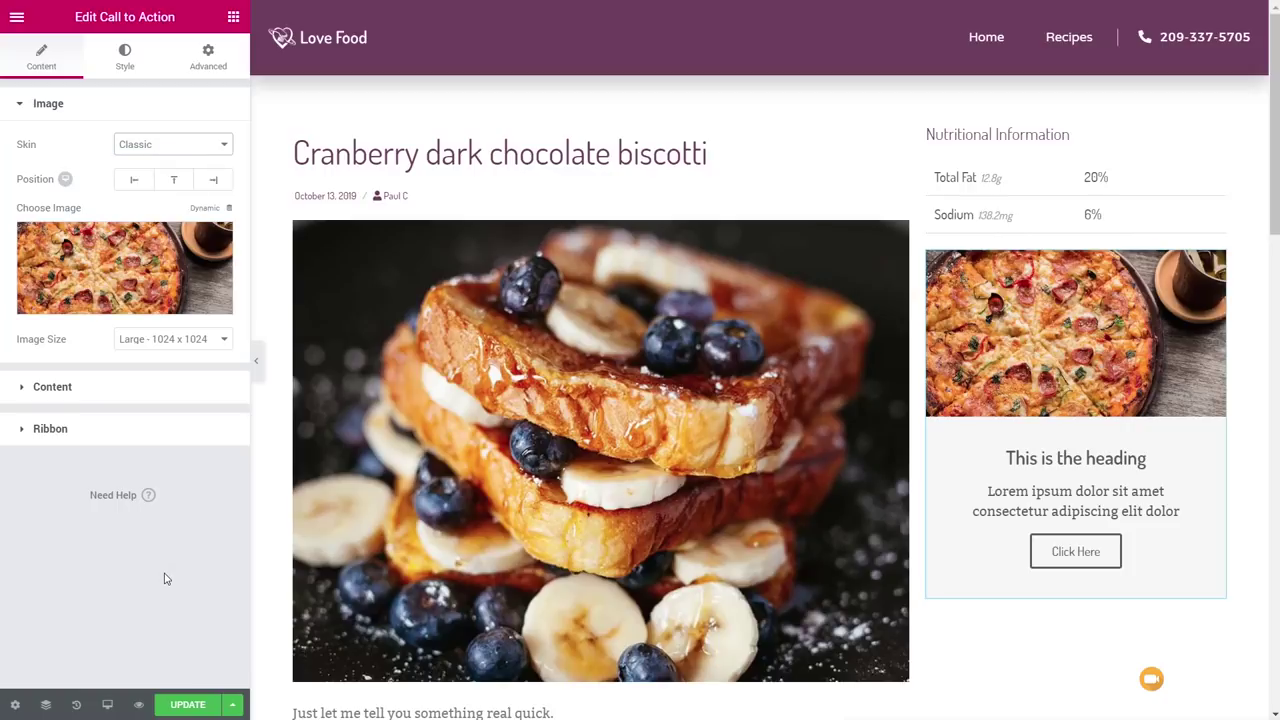
Set the call to action's title to "Winter Warmers" and its description to "Taste the warming comfort of our Winter Warmer seasonal goodies!".
click(54, 392)
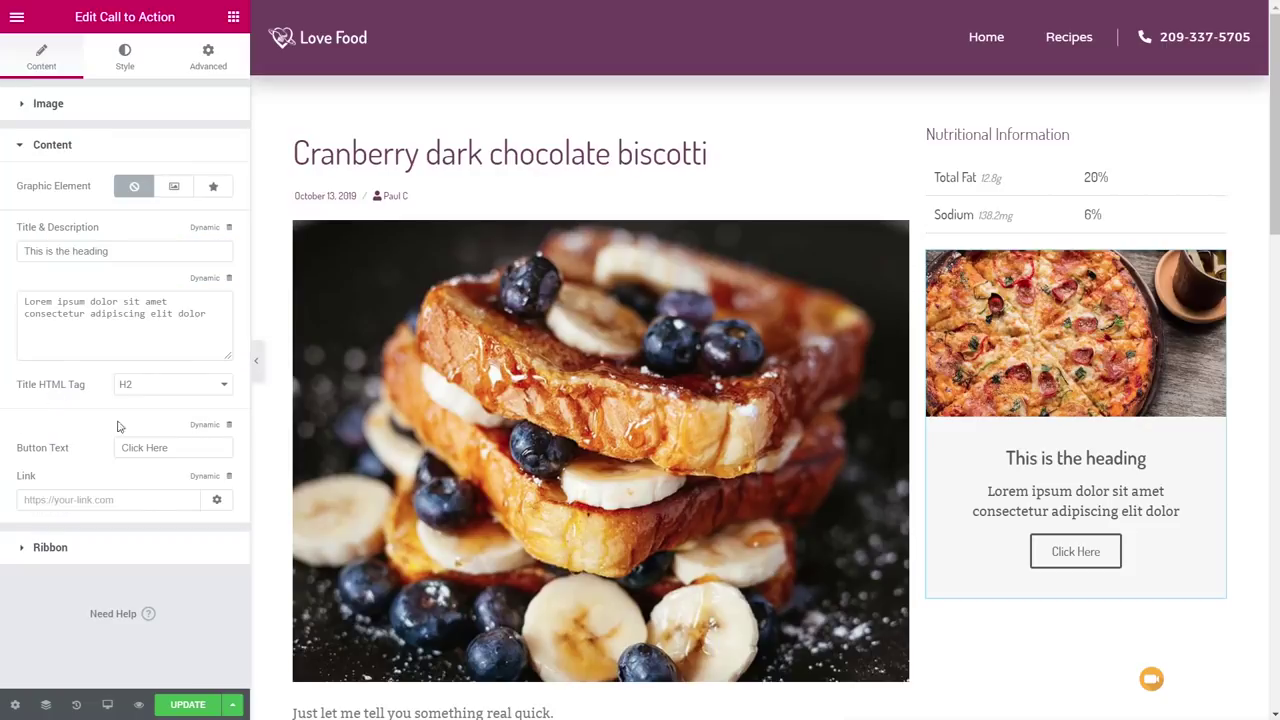
triple_click(210, 315)
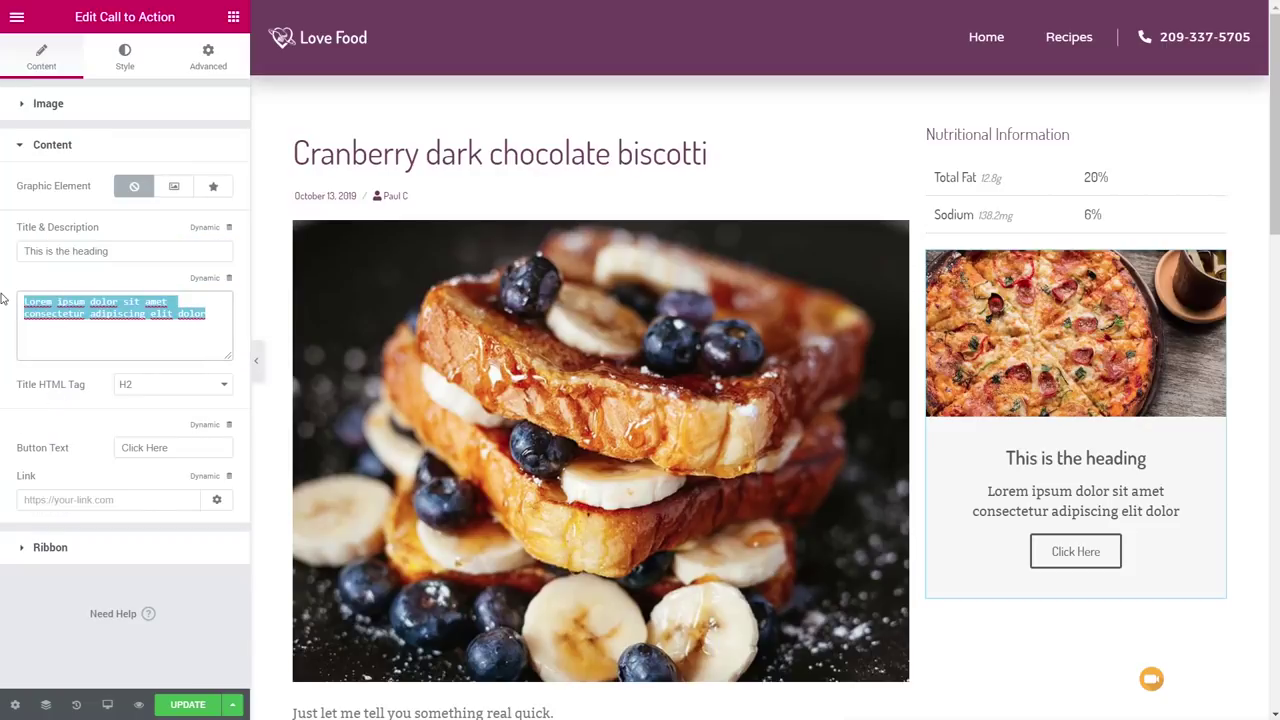
drag(120, 251, 4, 254)
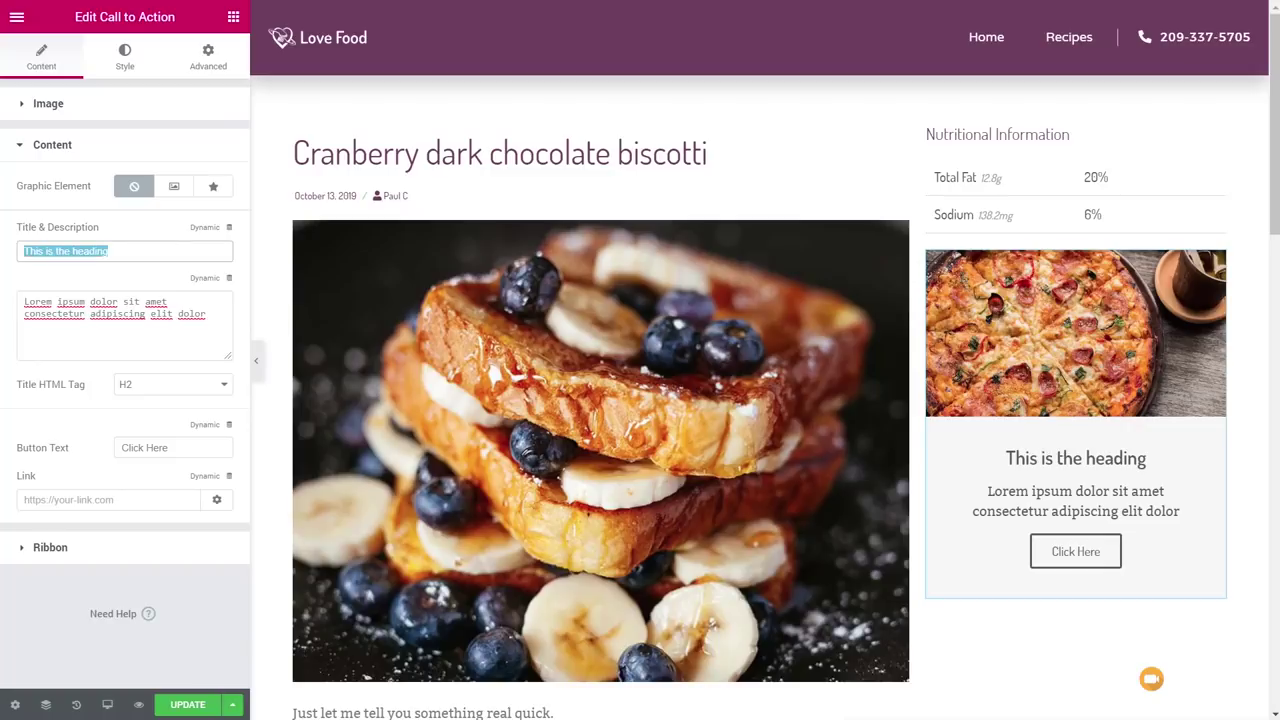
text(Winter Warmers)
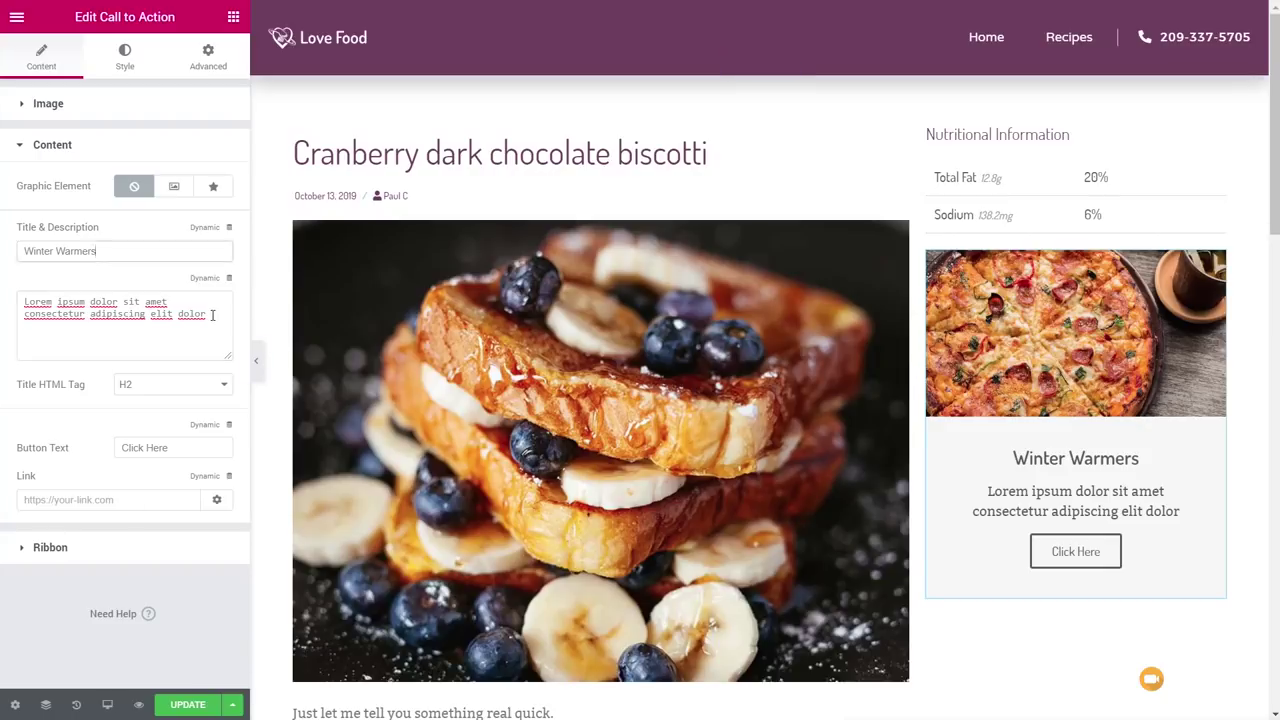
drag(218, 316, 2, 297)
text([facetwp facet="calories"])
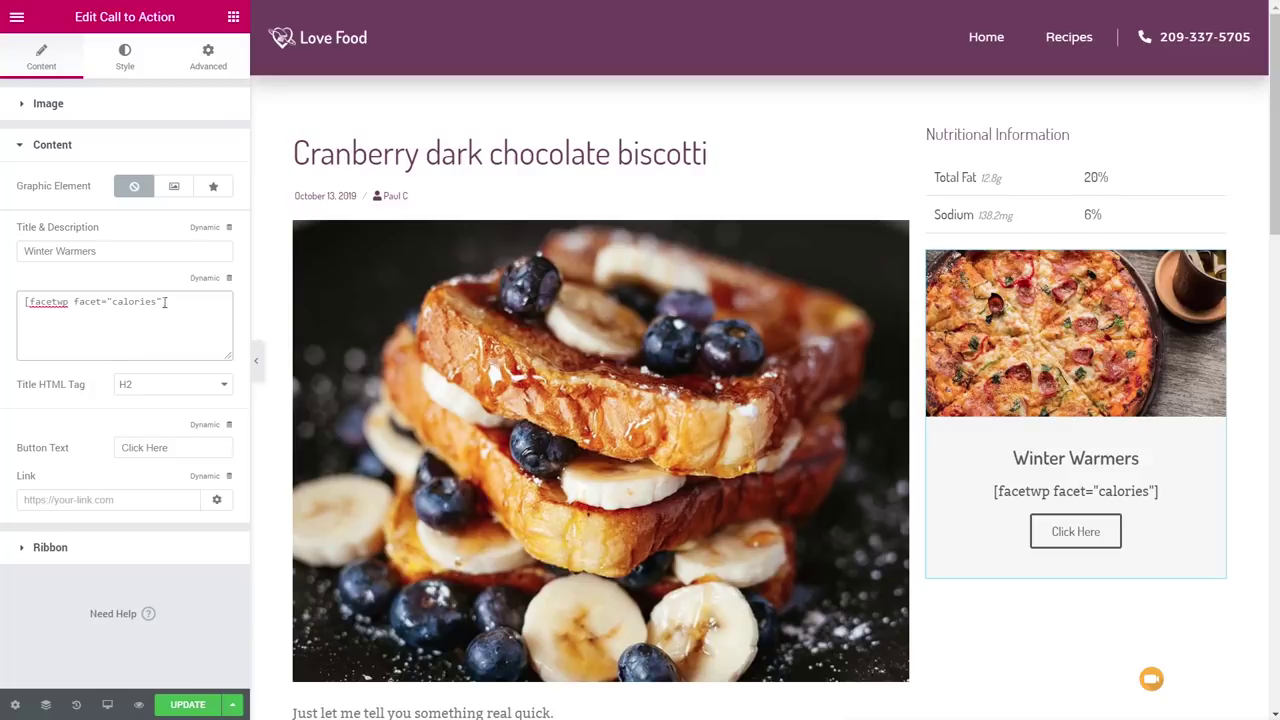
key(ctrl+z)
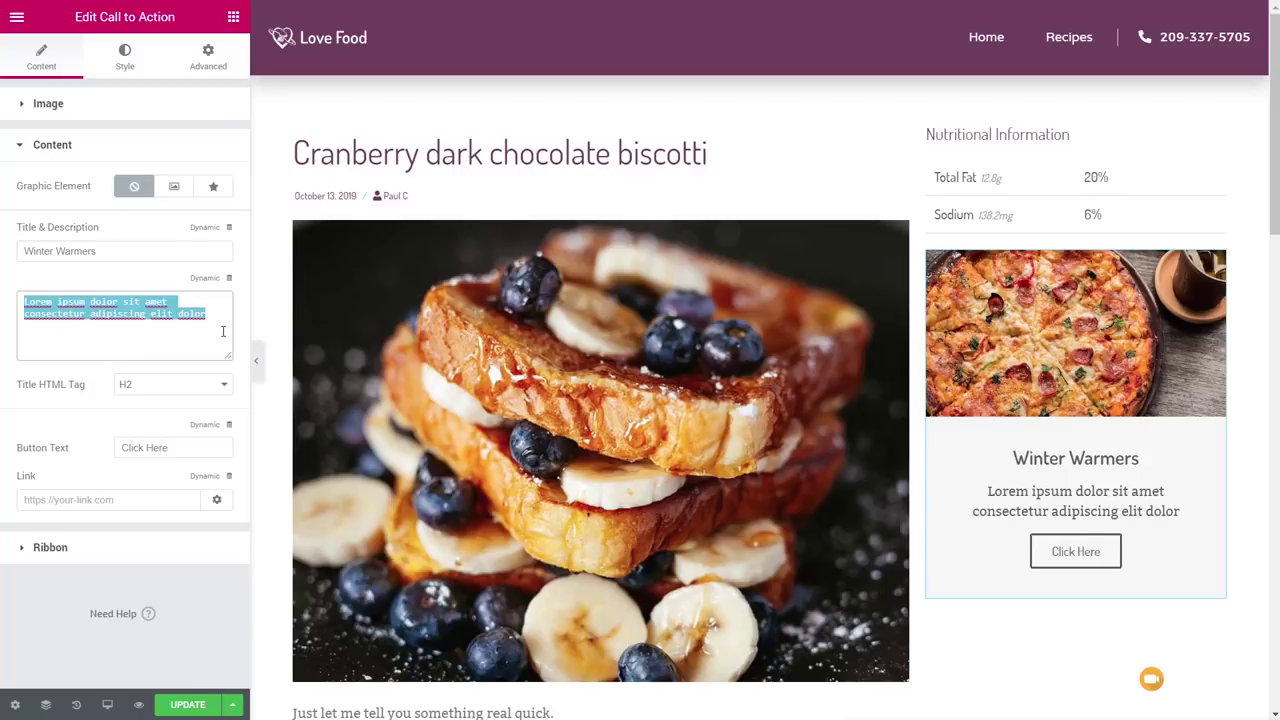
text(Taste the warming comfort of our Winter Warmer seasonal goodies!)
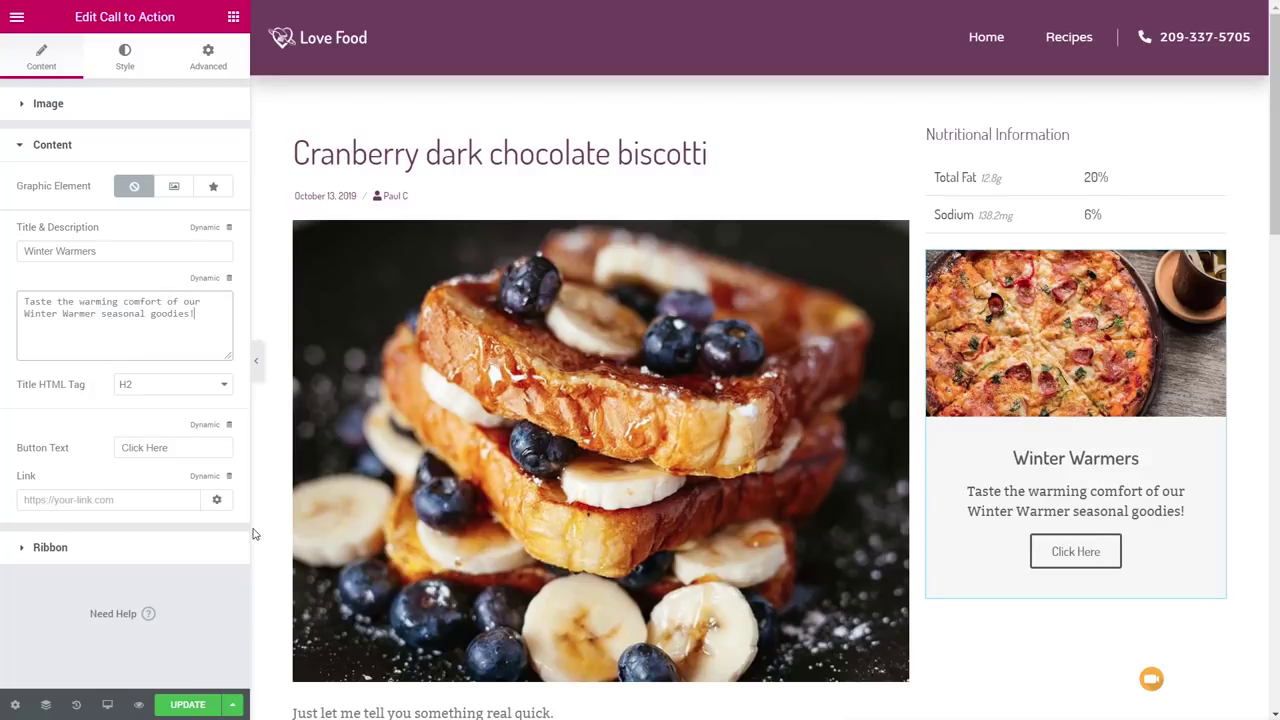
Set the call to action's normal content background colour to white (#ffffff).
click(135, 56)
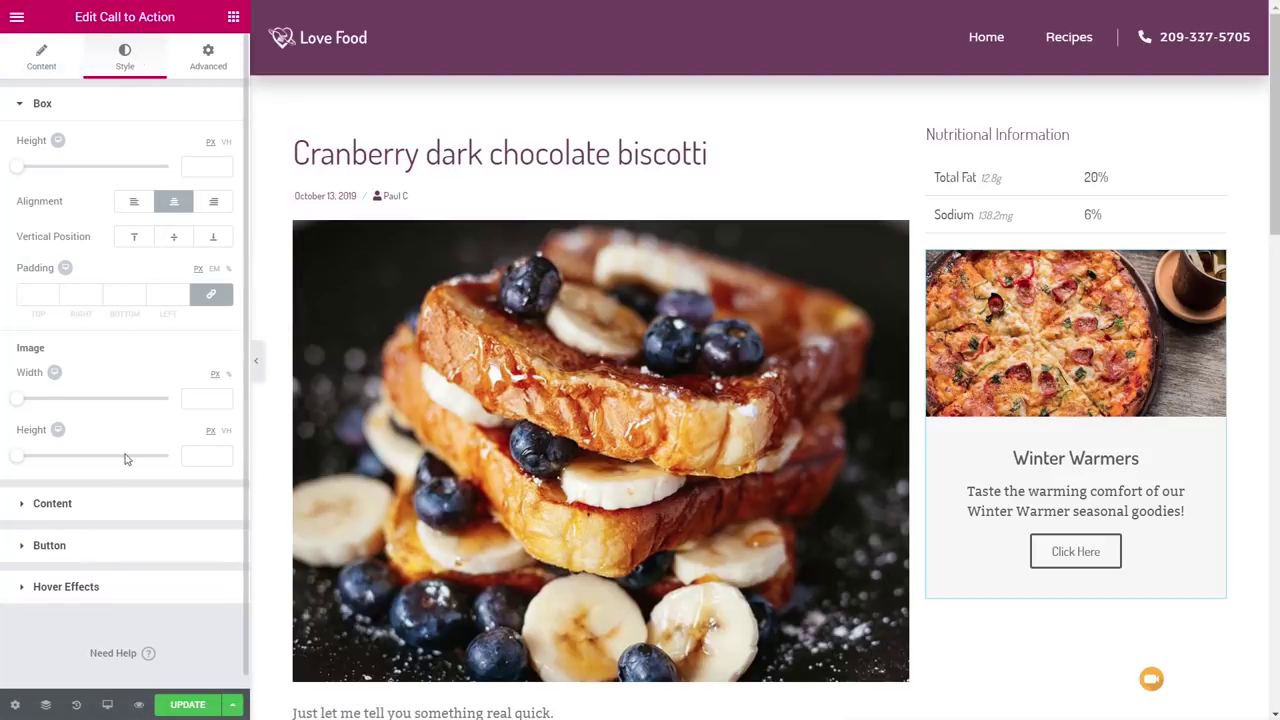
click(58, 511)
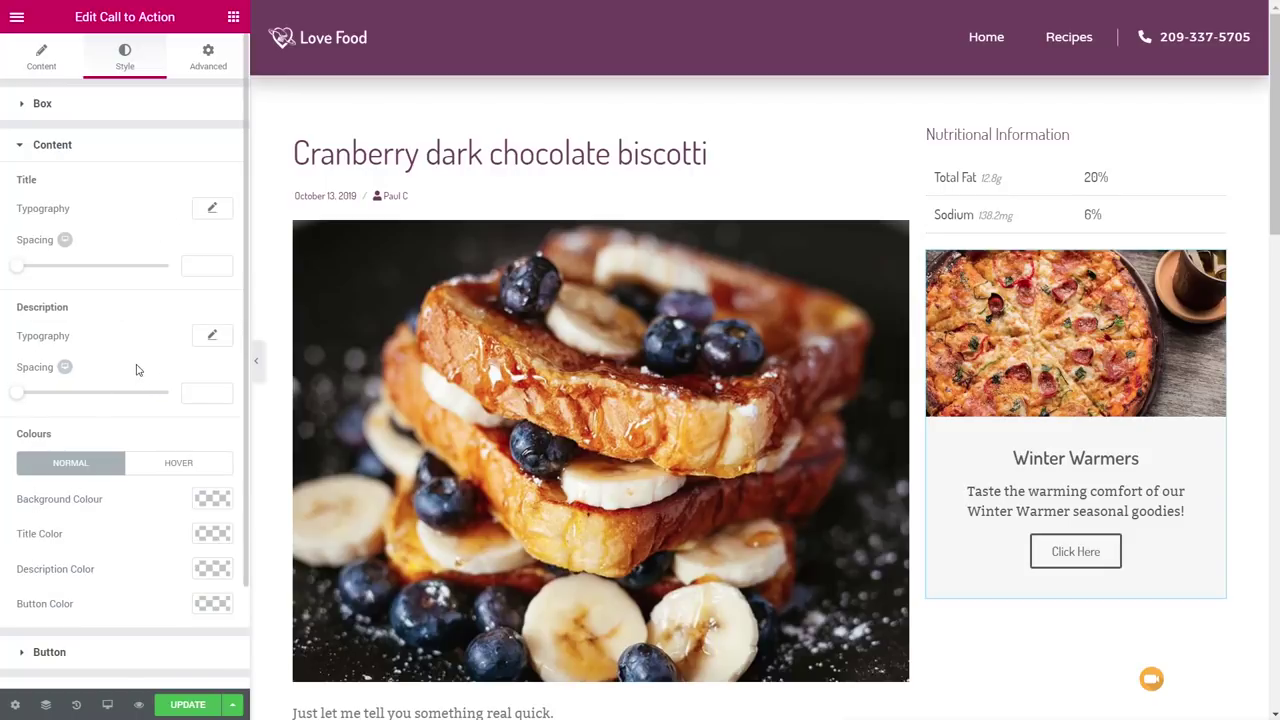
click(205, 503)
scroll(122, 620, down, 2)
click(171, 577)
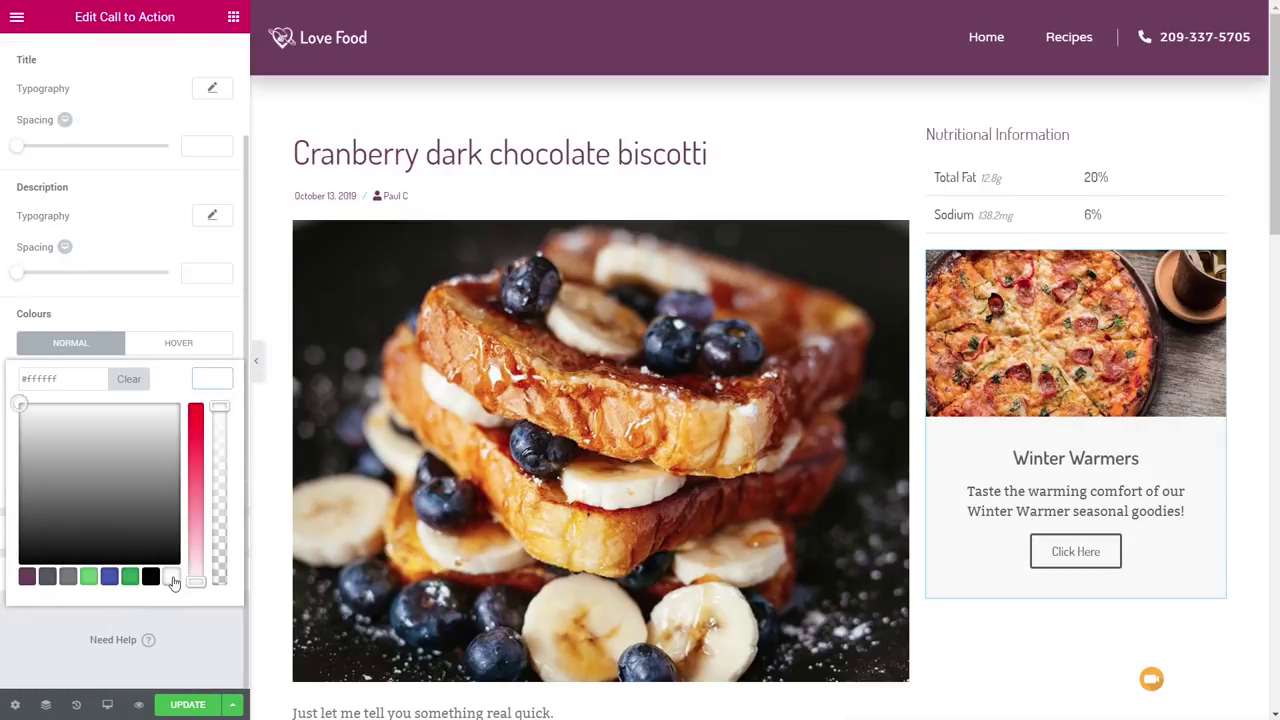
click(216, 387)
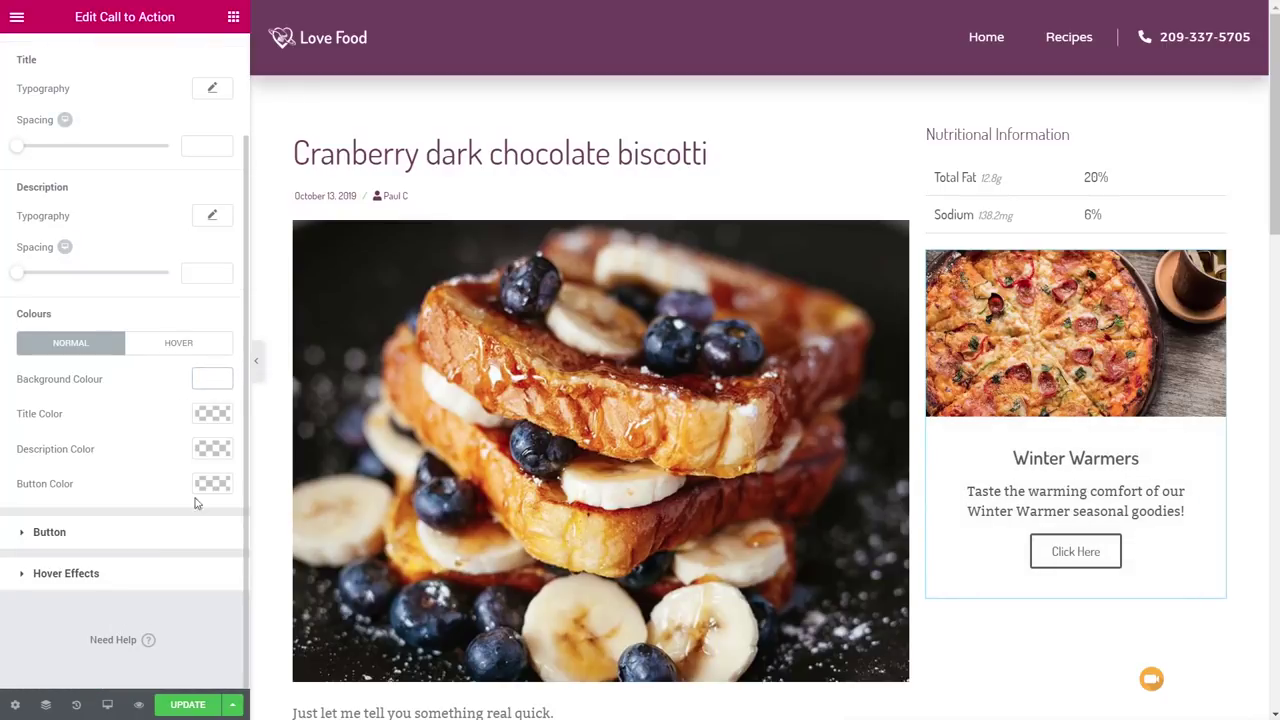
scroll(109, 310, up, 2)
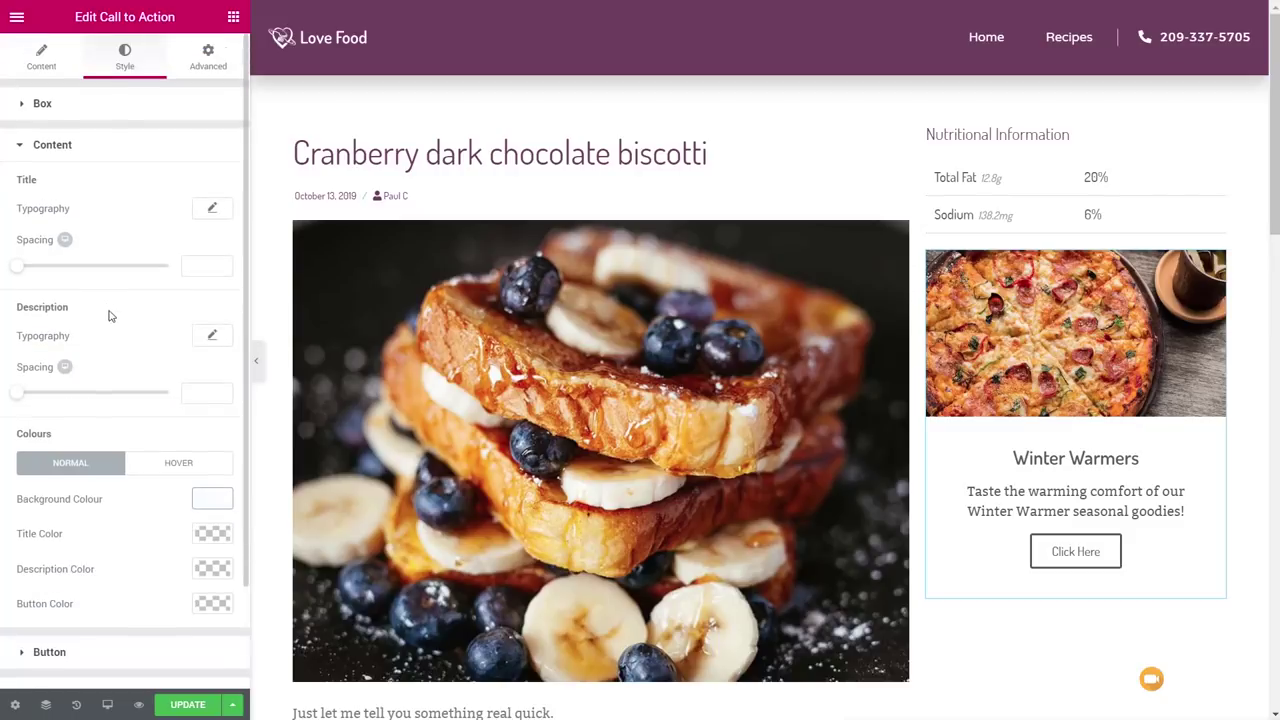
Give the call to action an outline box shadow with a lighter semi-transparent colour and a blur of 19.
click(207, 62)
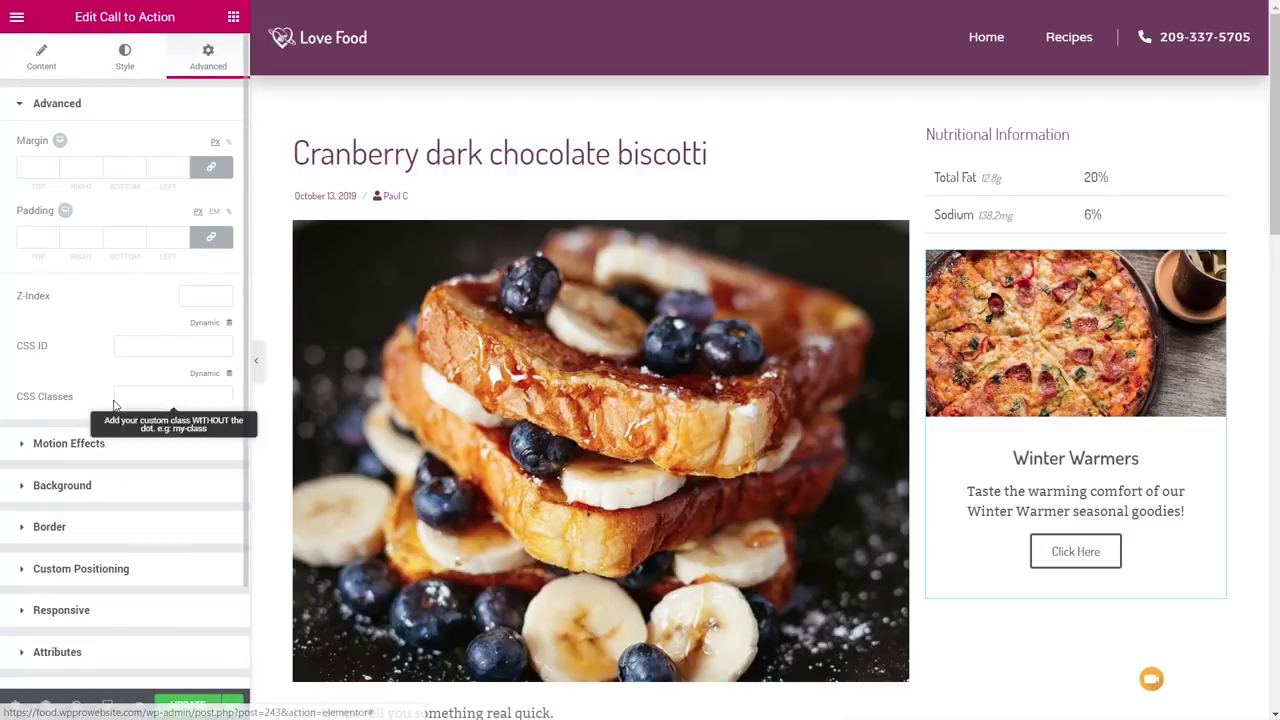
click(86, 522)
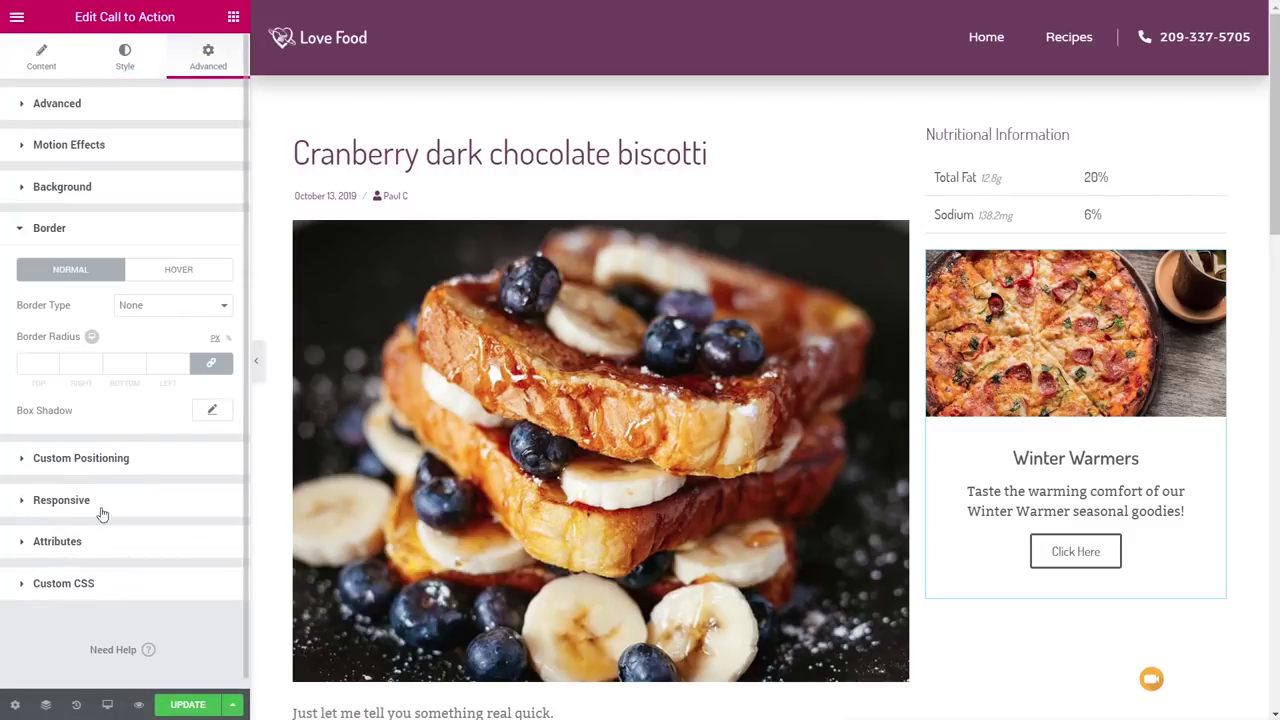
click(198, 413)
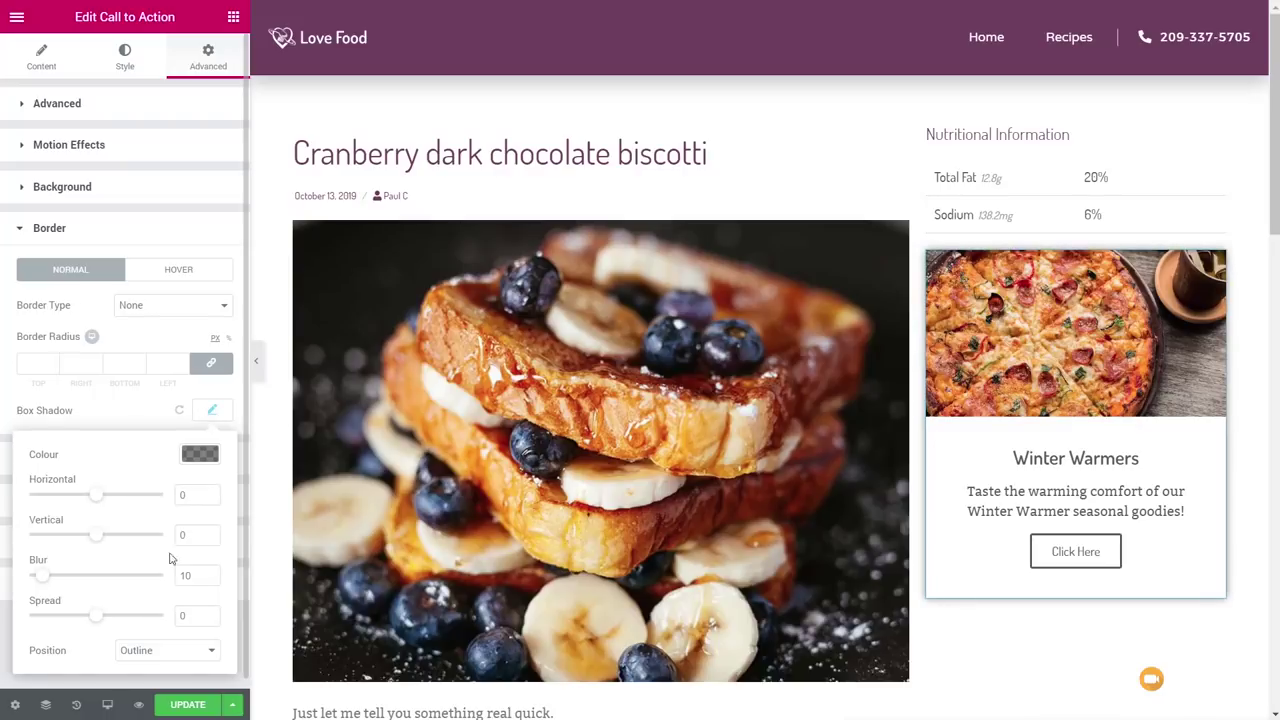
click(198, 462)
drag(207, 566, 207, 622)
click(200, 455)
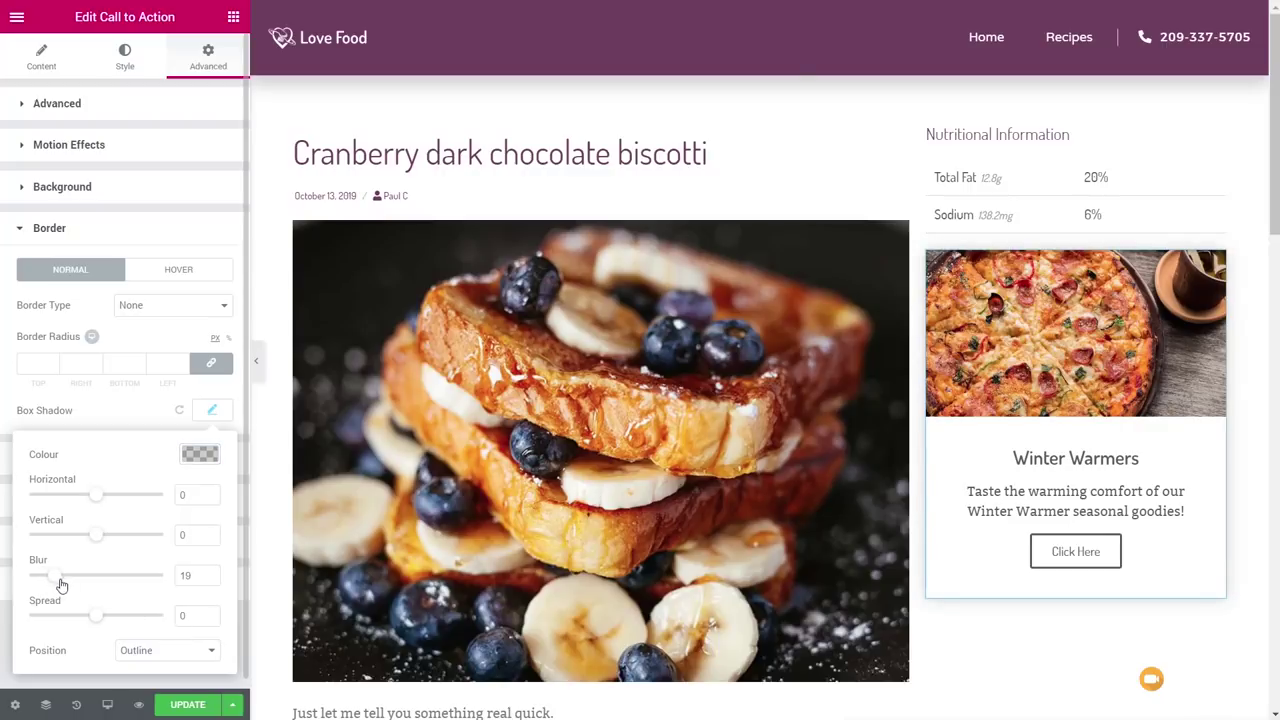
click(207, 411)
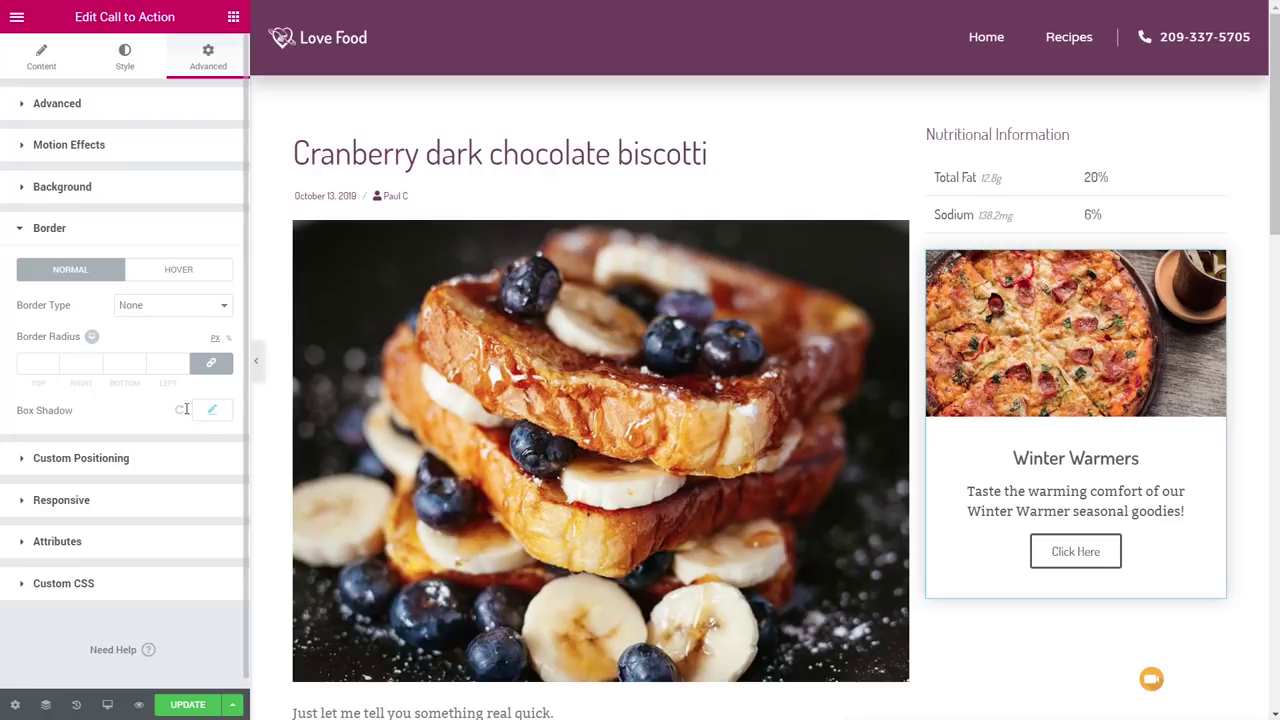
Unlink the call to action's border radius values and set the top and right radii to 10 px.
click(216, 365)
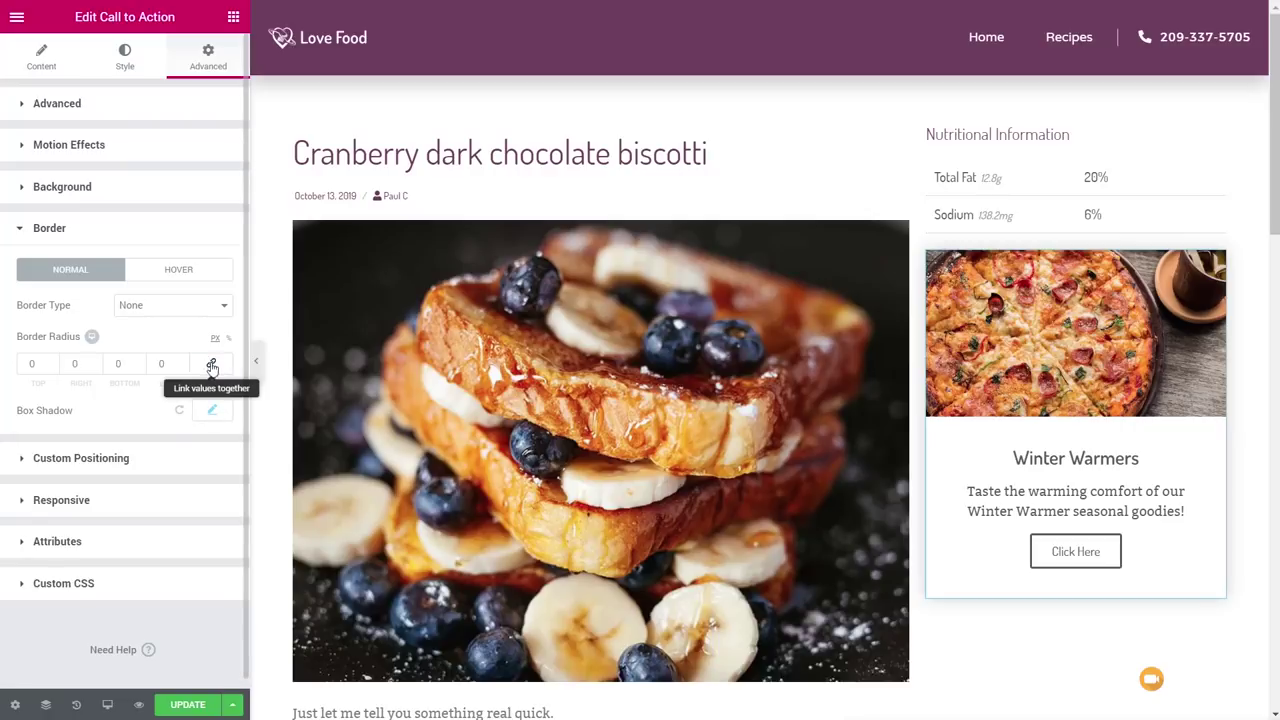
click(33, 363)
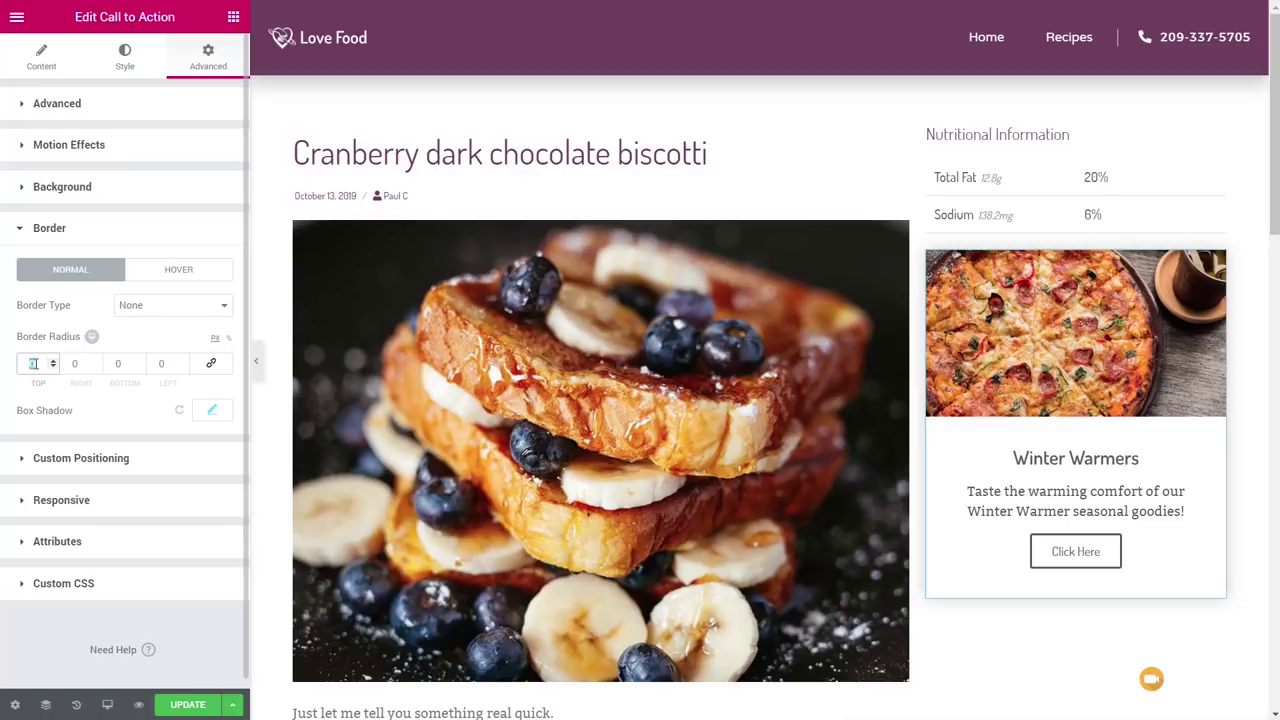
click(88, 363)
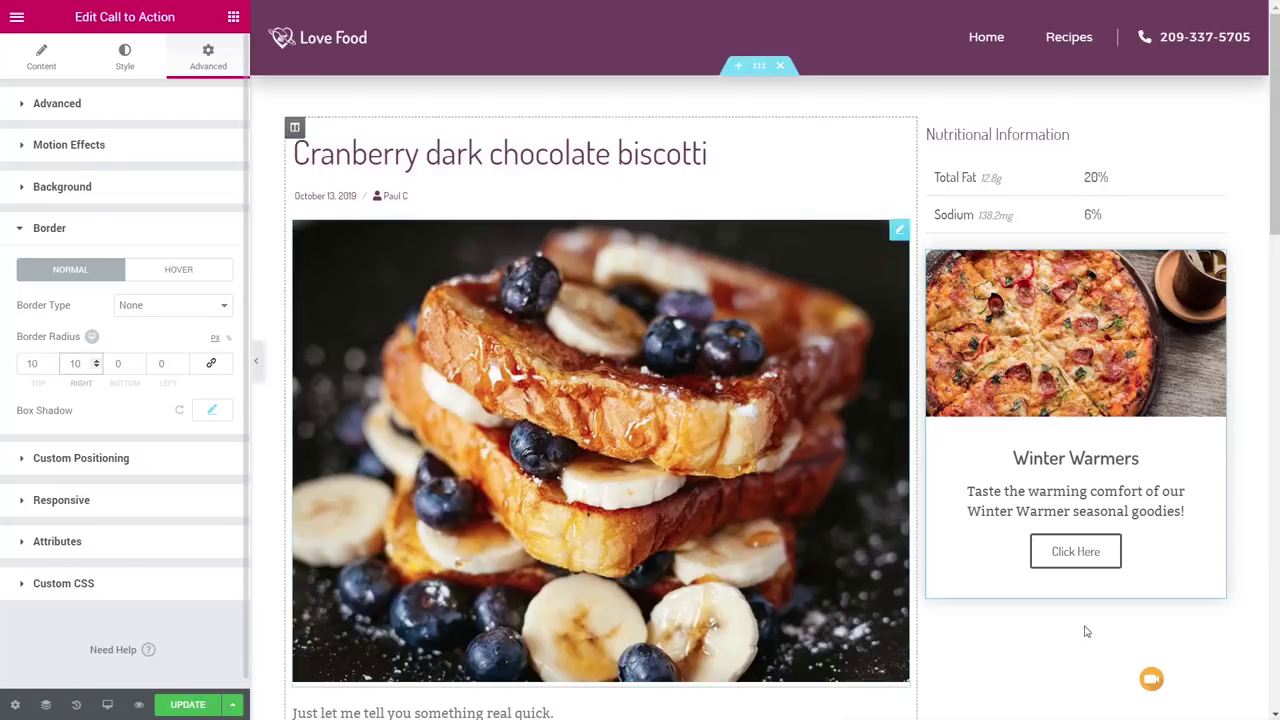
Link the call to action dynamically to an internal URL of type Taxonomy, selecting Featured: Seasonal.
click(47, 56)
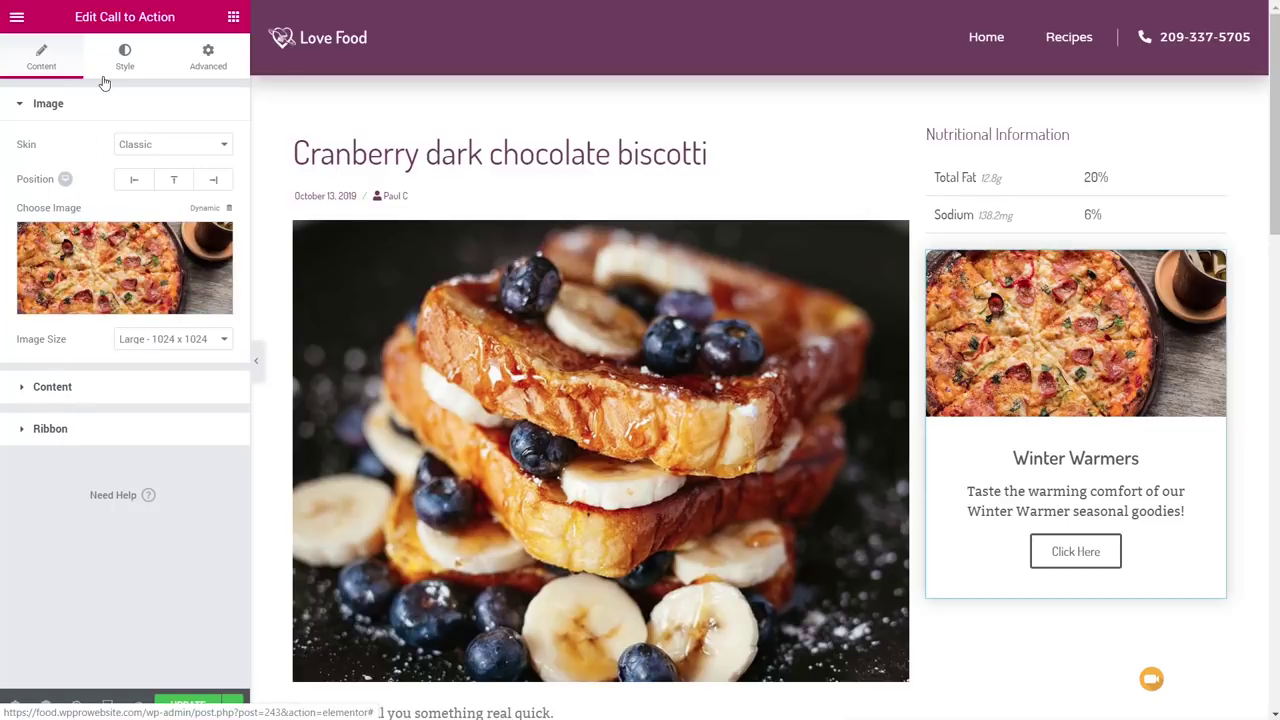
click(55, 387)
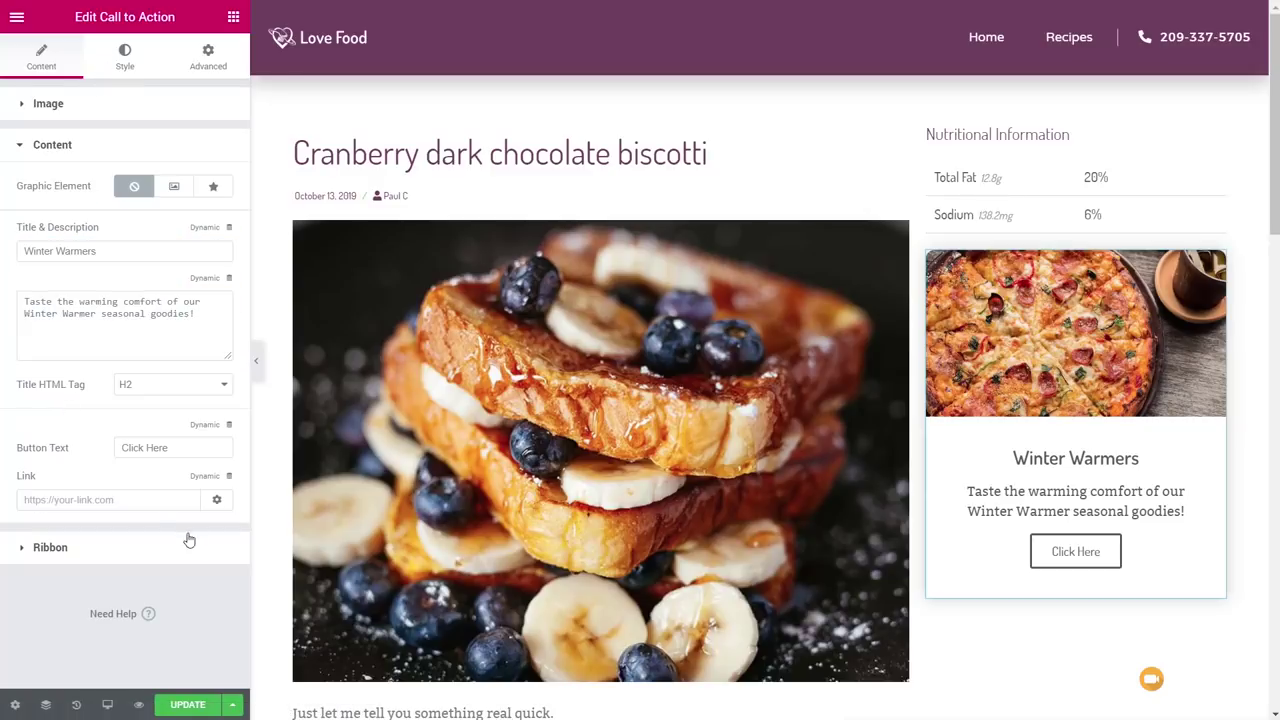
click(228, 478)
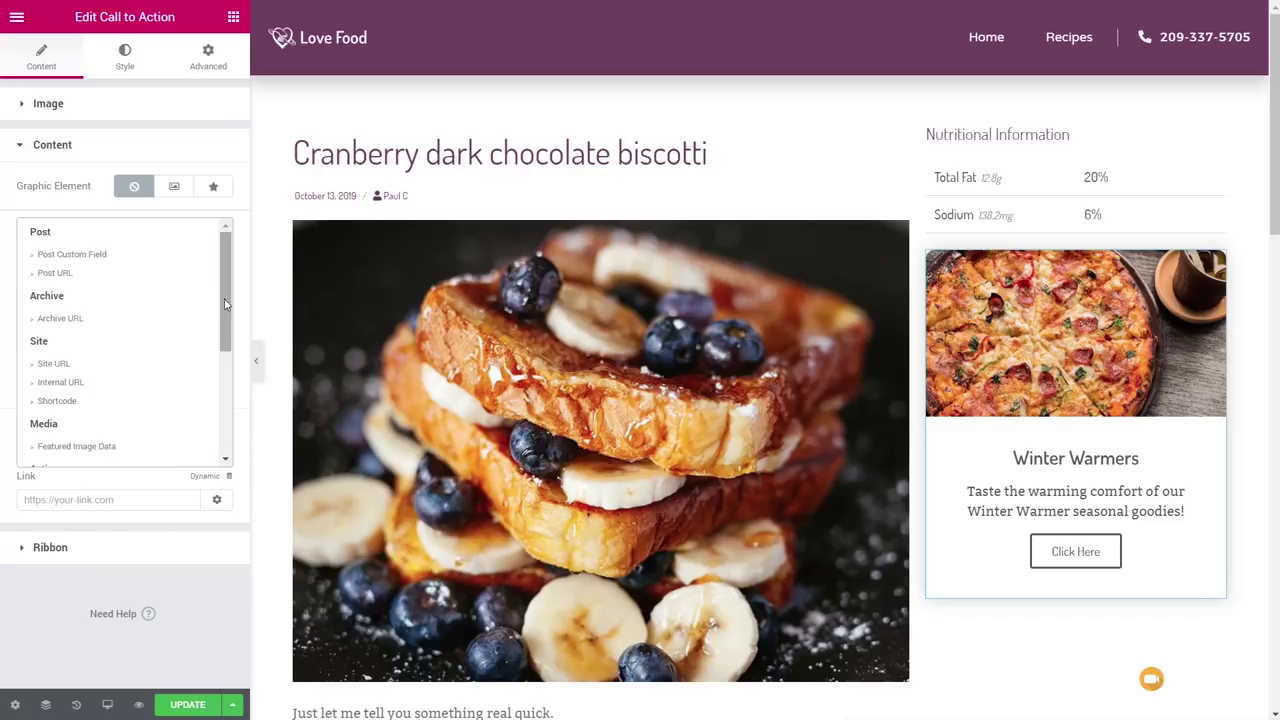
scroll(223, 297, down, 1)
click(62, 354)
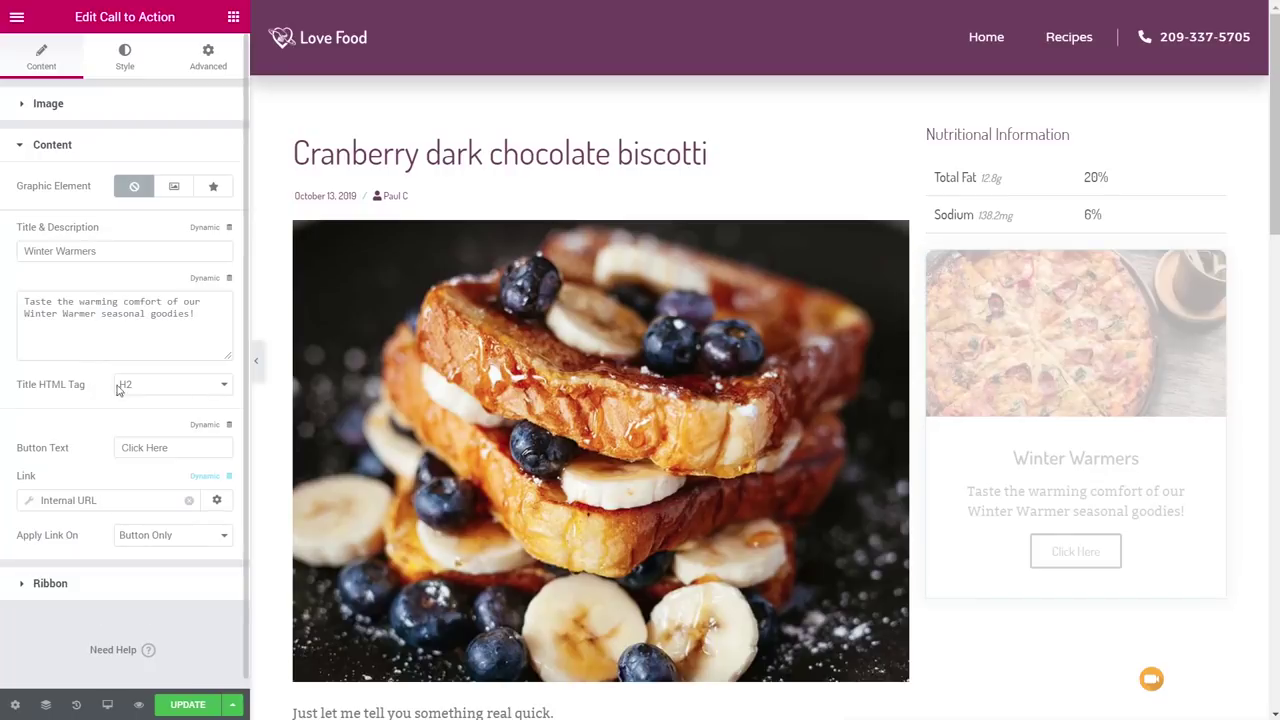
click(29, 508)
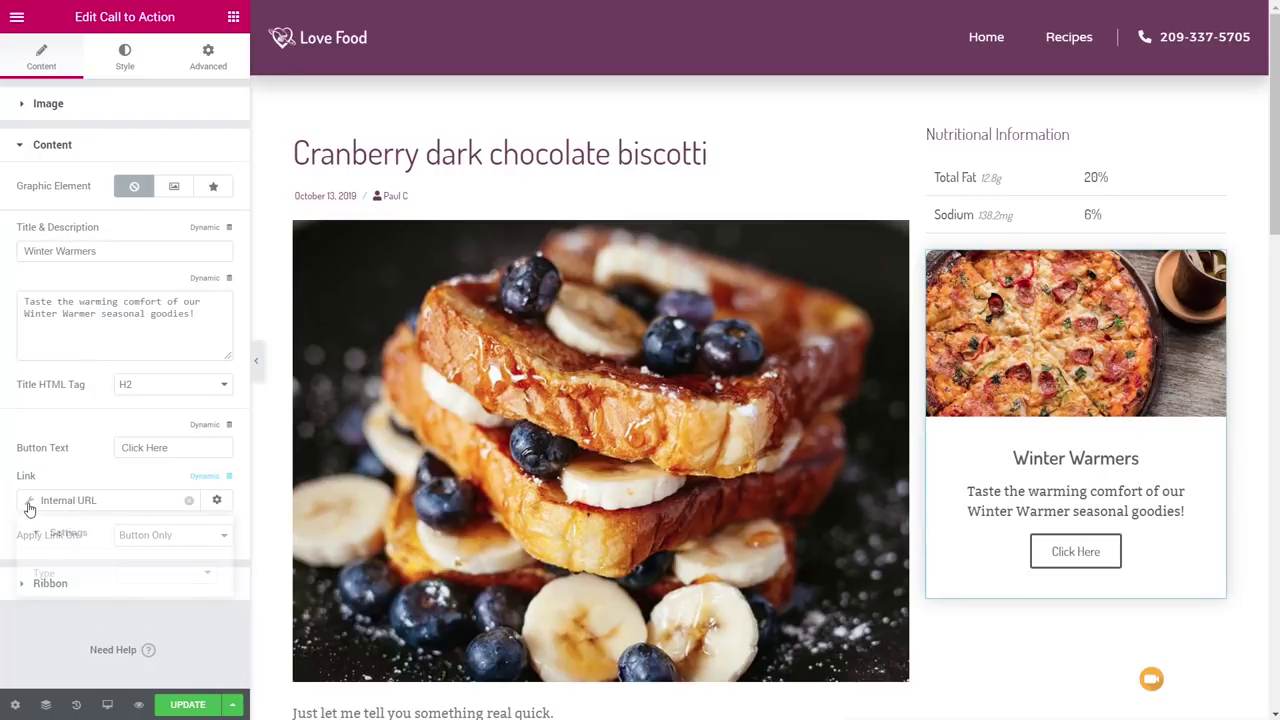
click(200, 573)
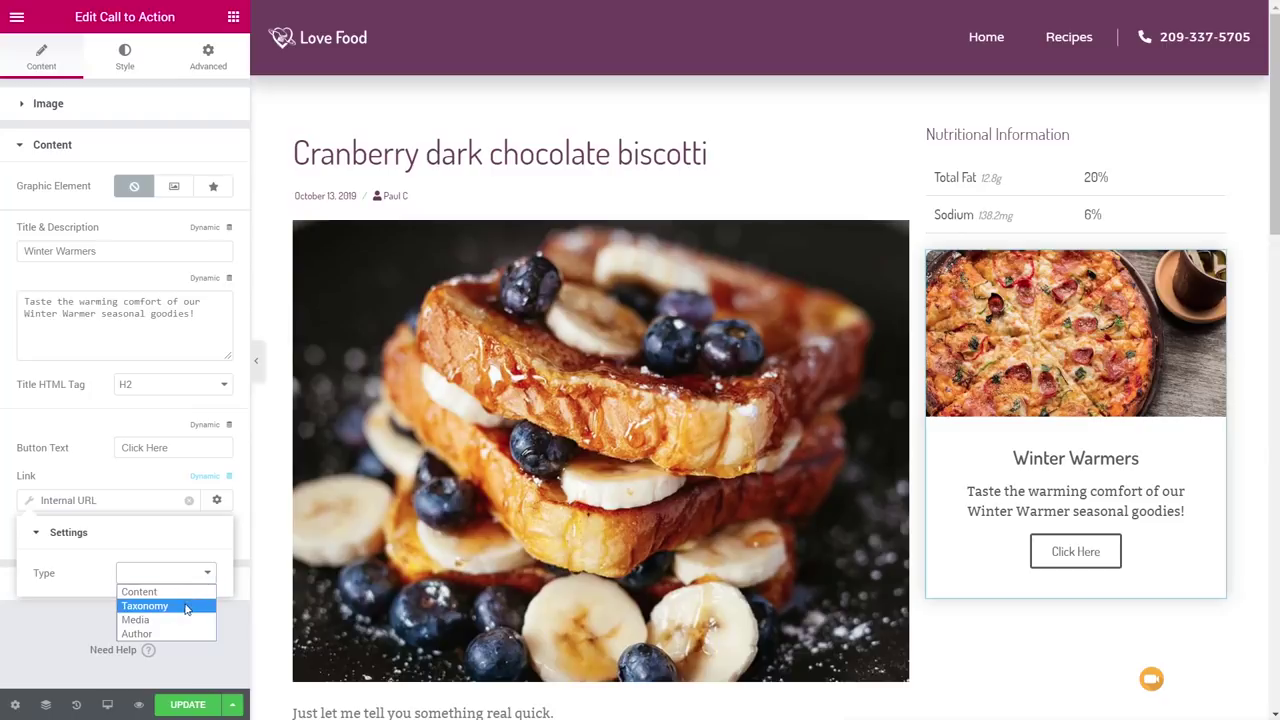
click(185, 606)
click(123, 627)
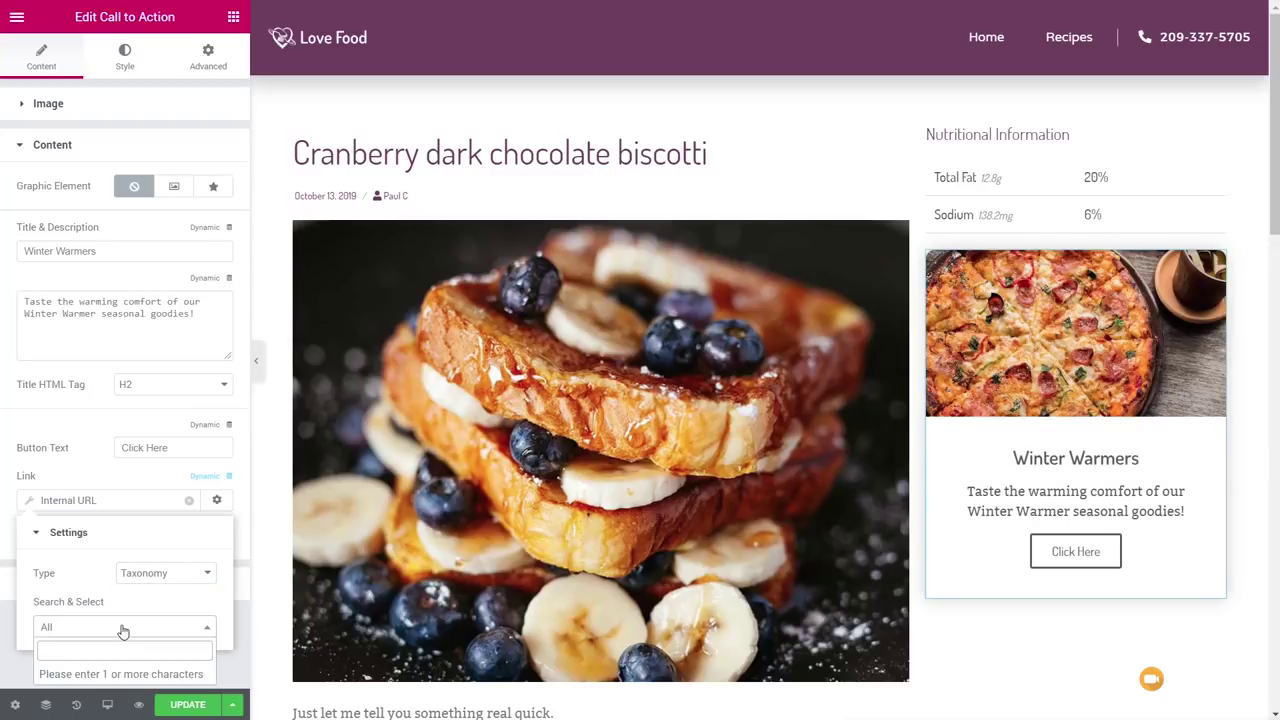
text(seas)
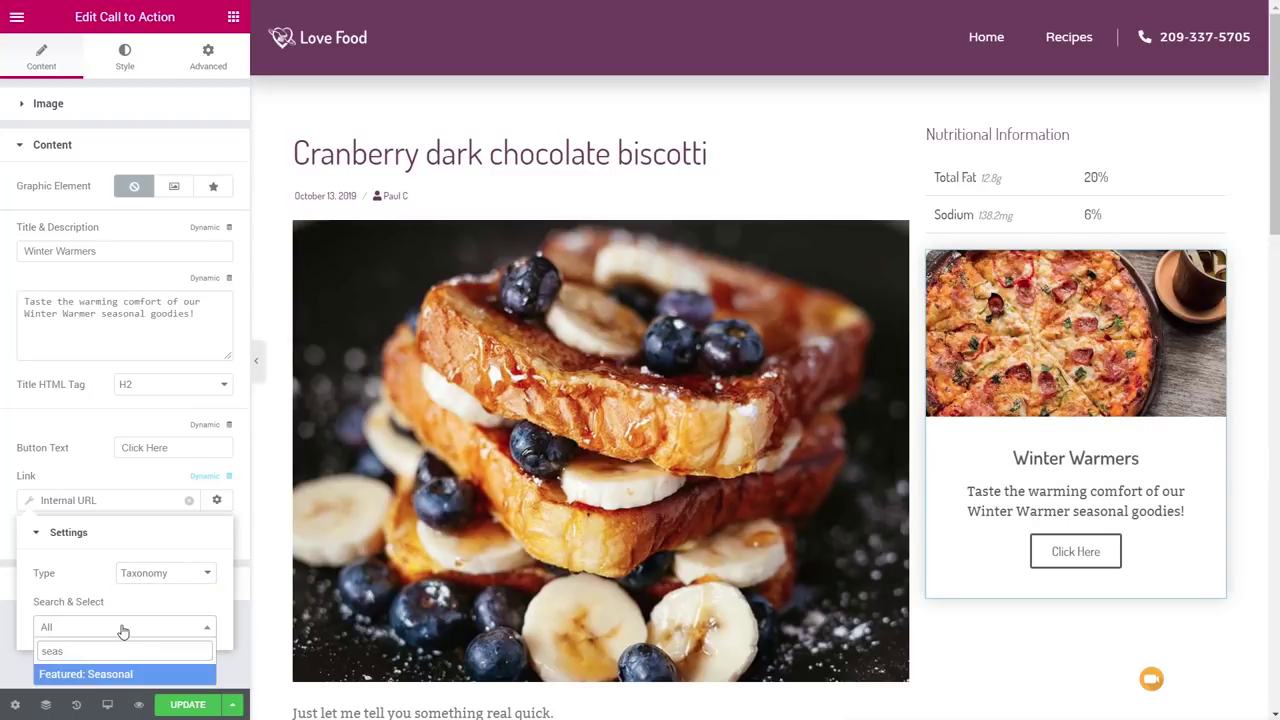
click(110, 675)
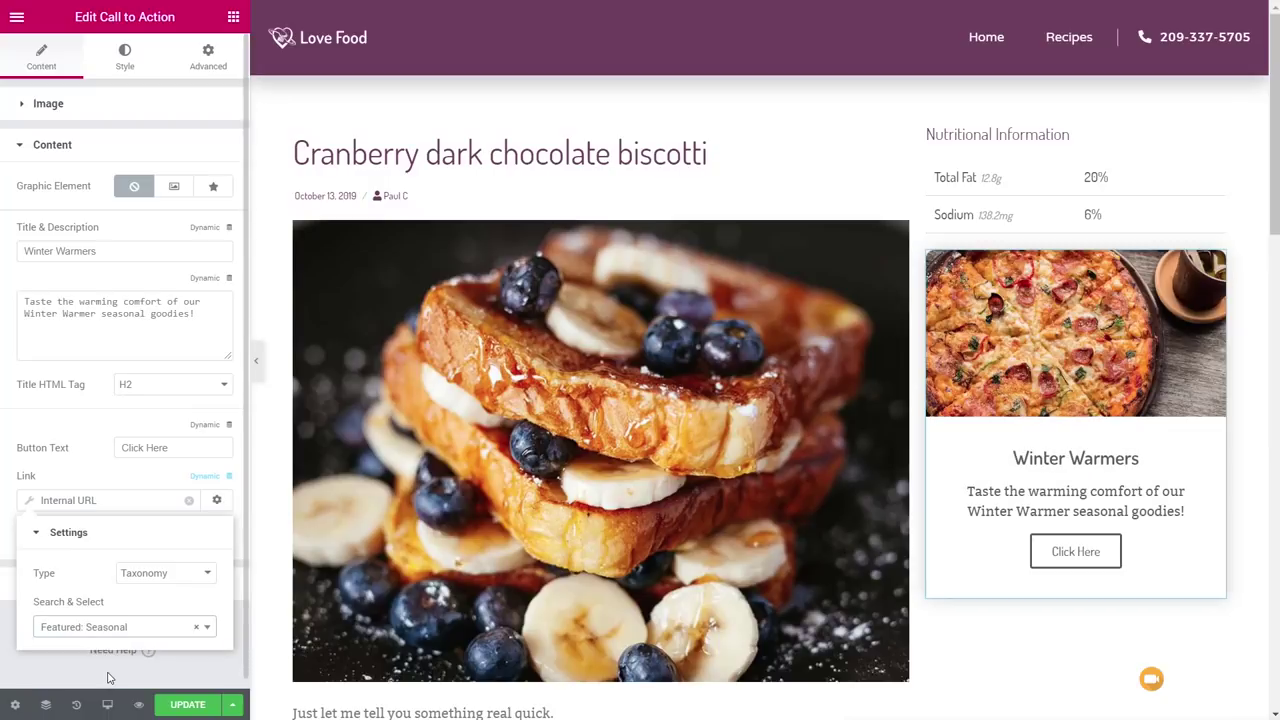
Change the call to action's button text to "Seasonal Goodies".
triple_click(120, 447)
text(S)
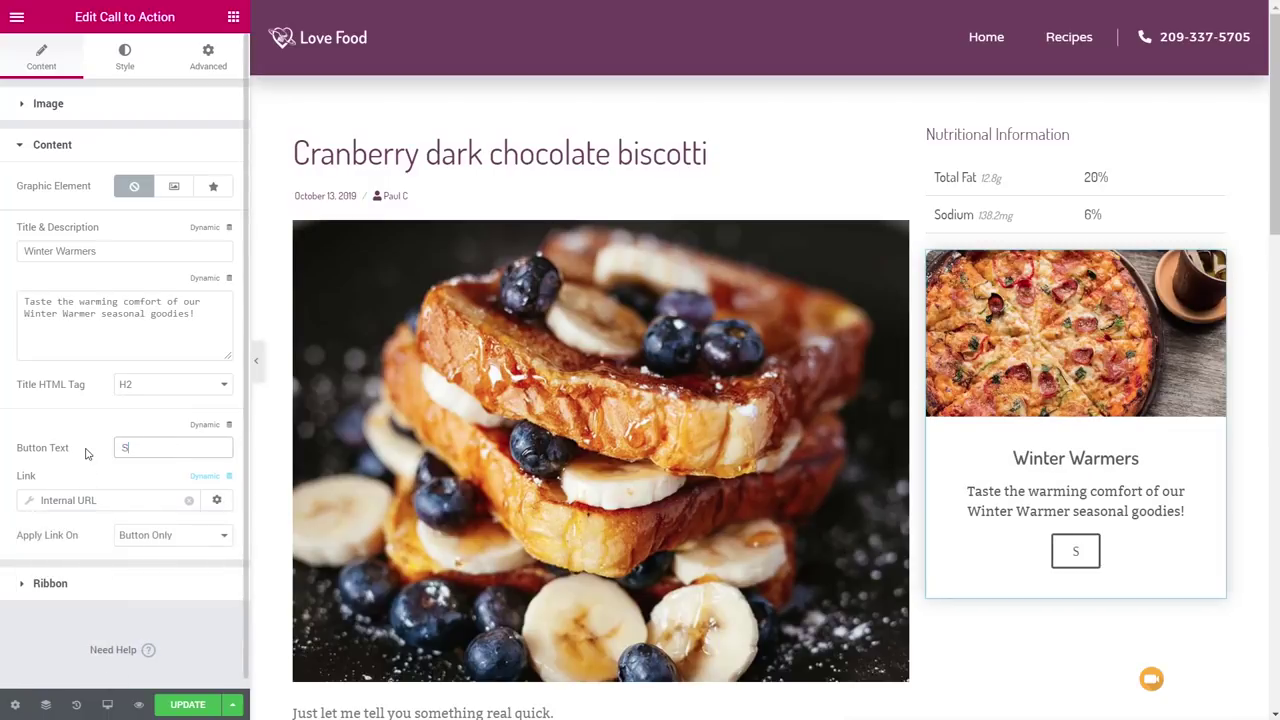
text(easonal Goodies)
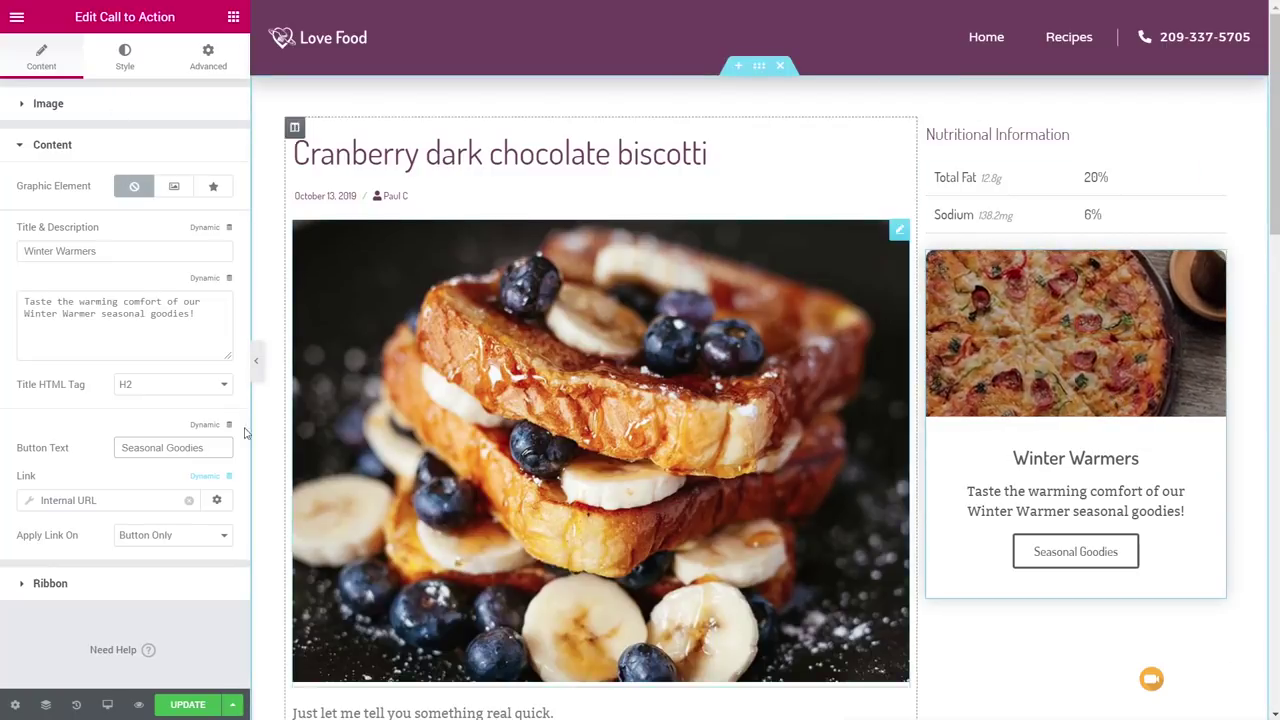
Set the call to action's button size to Medium, with white text on the dark purple palette background in its normal state.
click(123, 58)
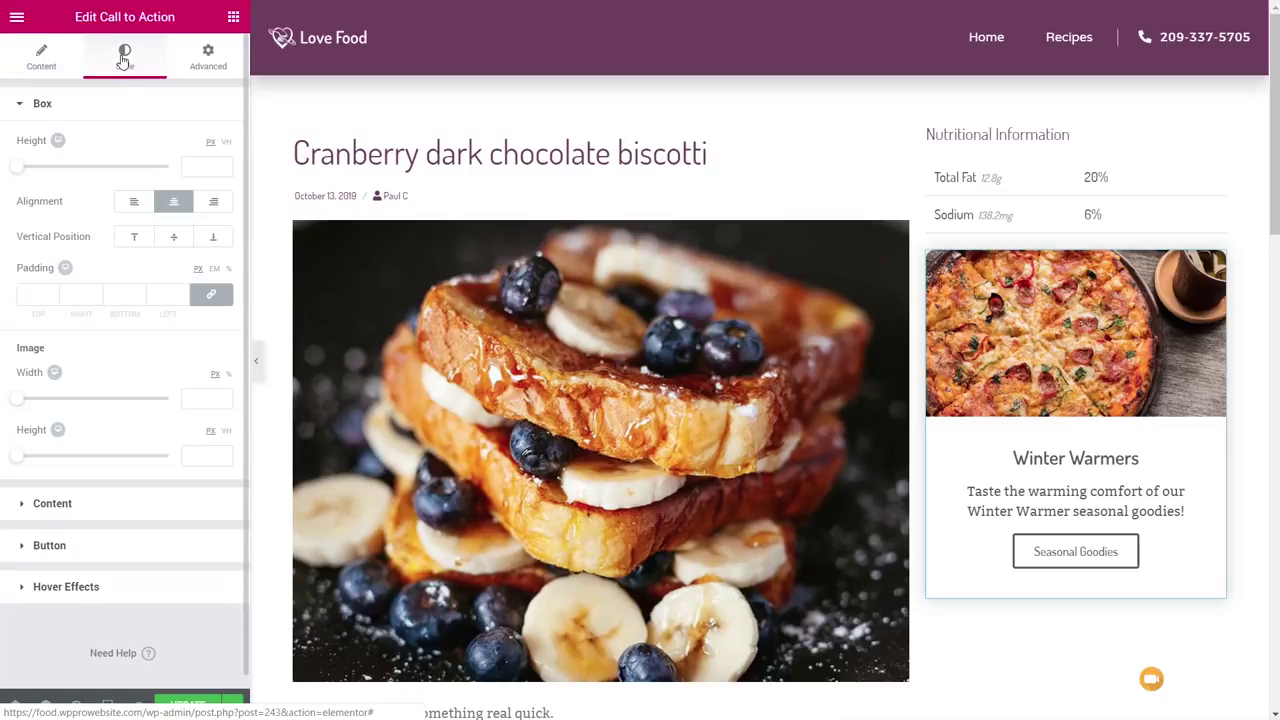
click(66, 546)
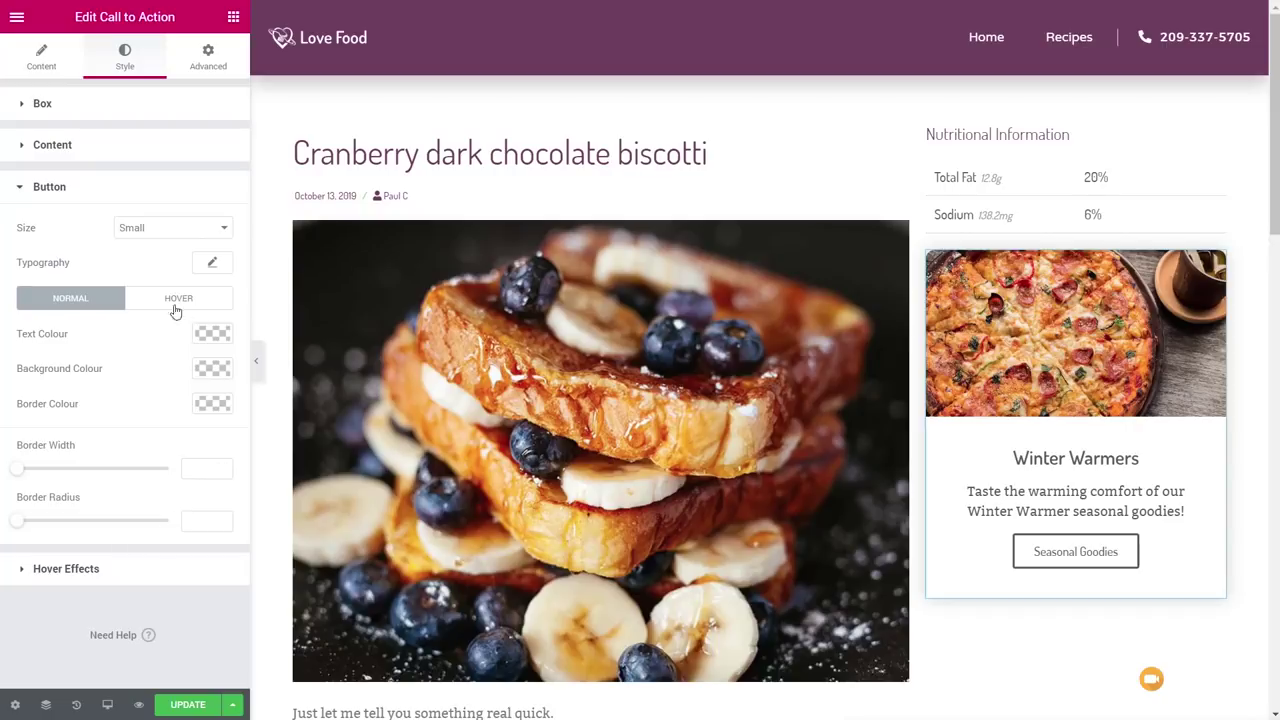
click(176, 236)
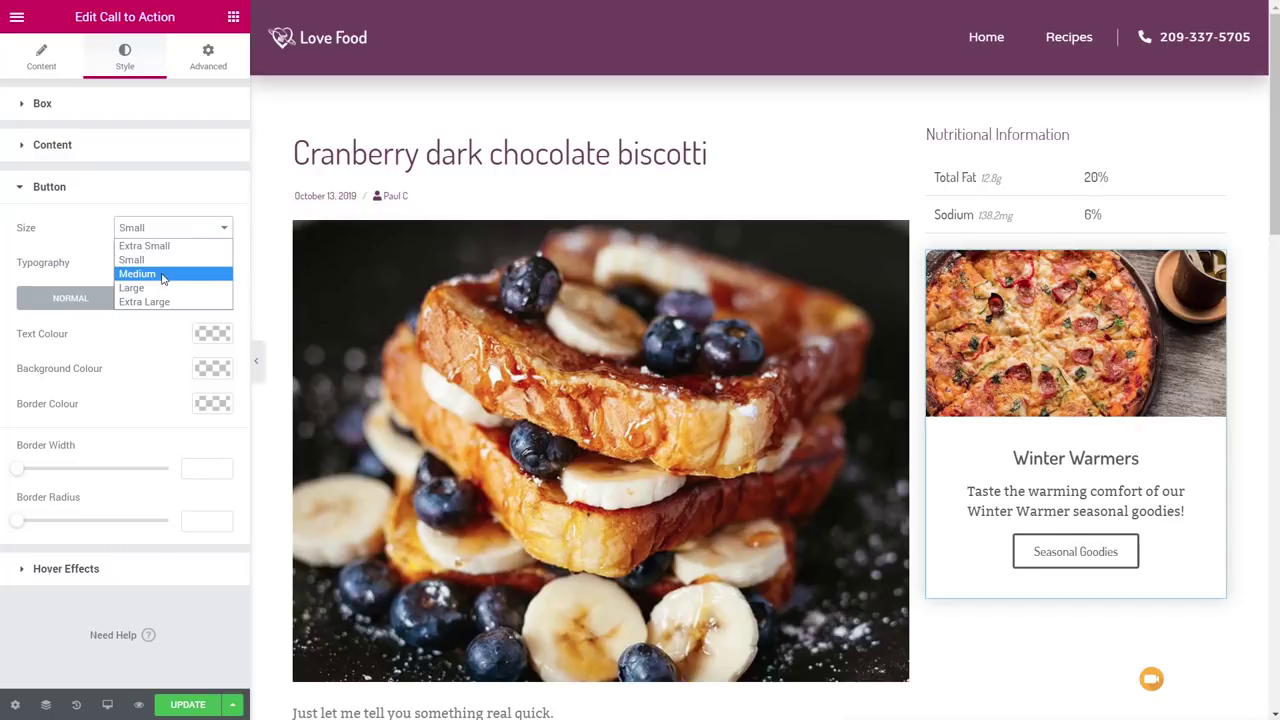
click(162, 274)
click(212, 334)
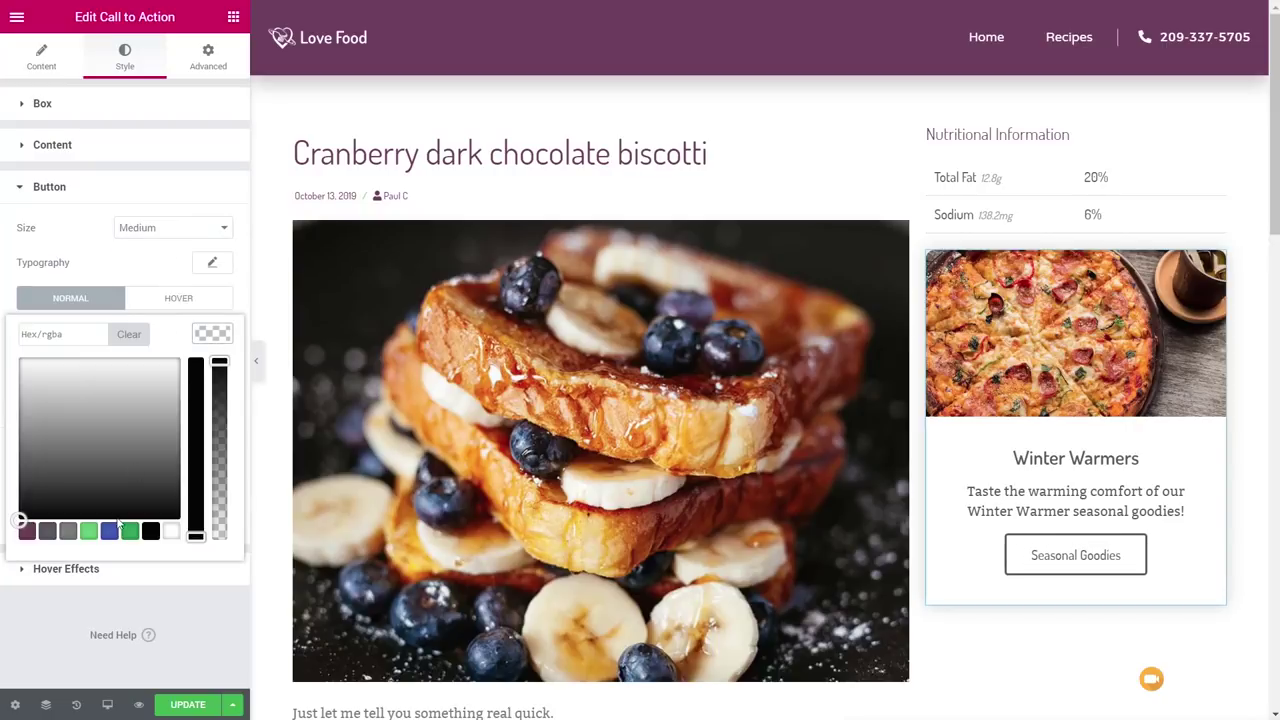
click(171, 531)
click(220, 336)
click(212, 368)
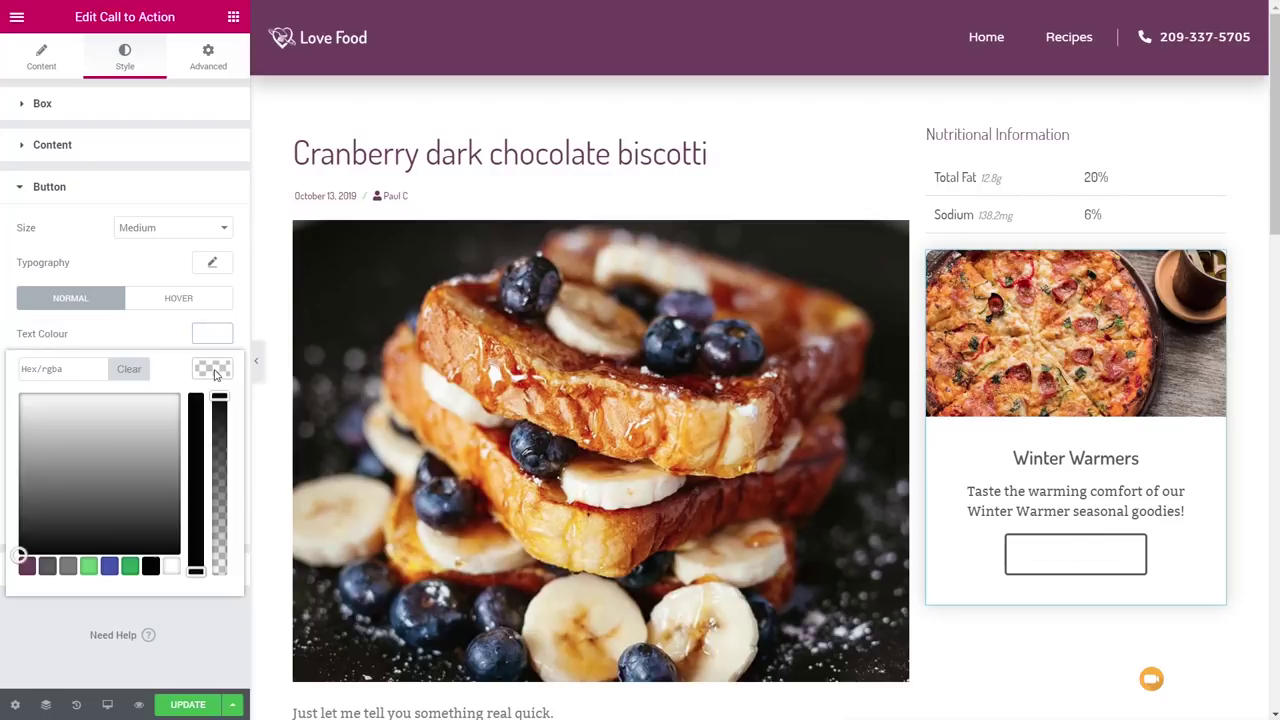
click(27, 566)
click(209, 370)
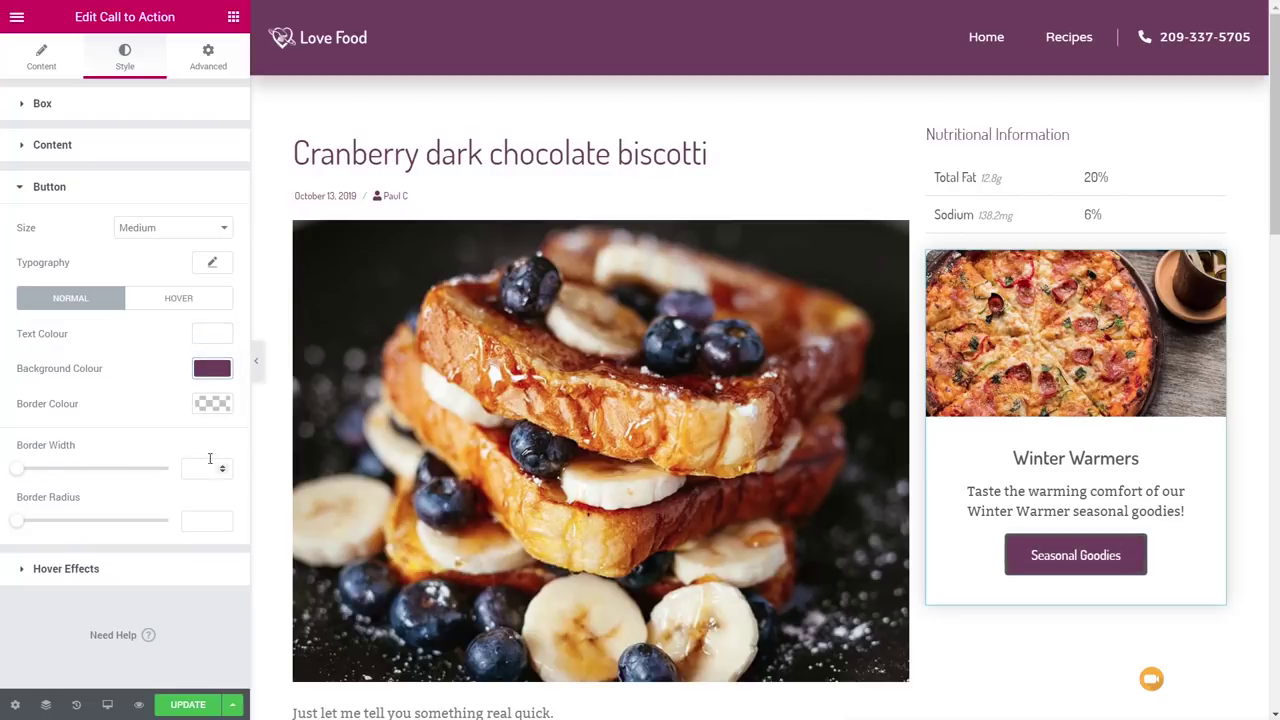
Set the button's hover state to white text (#ffffff) on a grey background lighter than the palette's #7a7a7a.
click(180, 298)
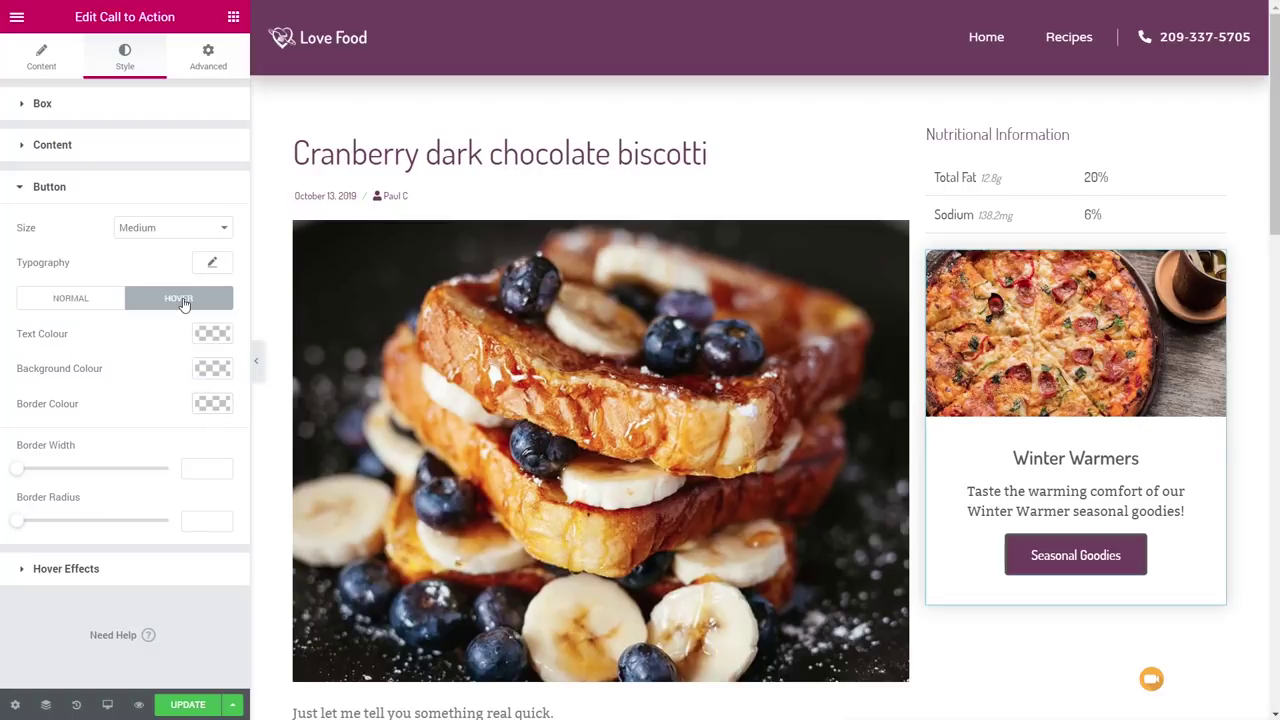
click(213, 340)
click(168, 531)
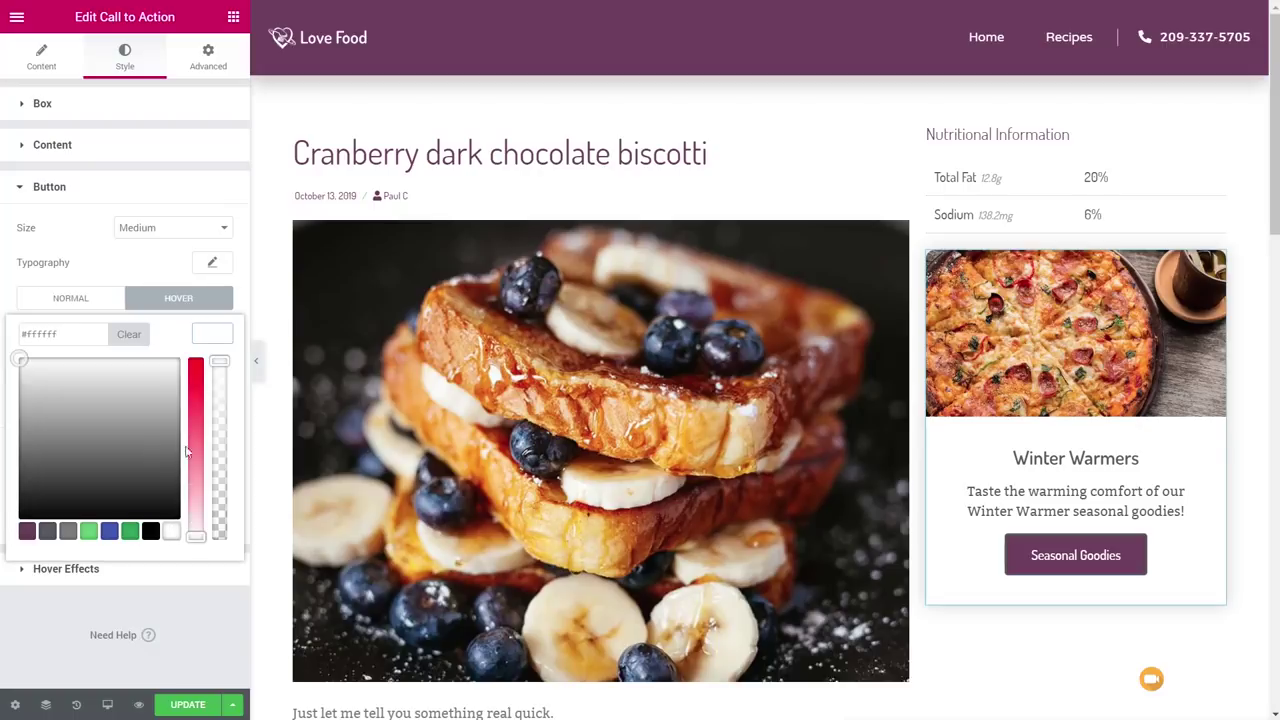
click(211, 342)
click(212, 368)
click(68, 566)
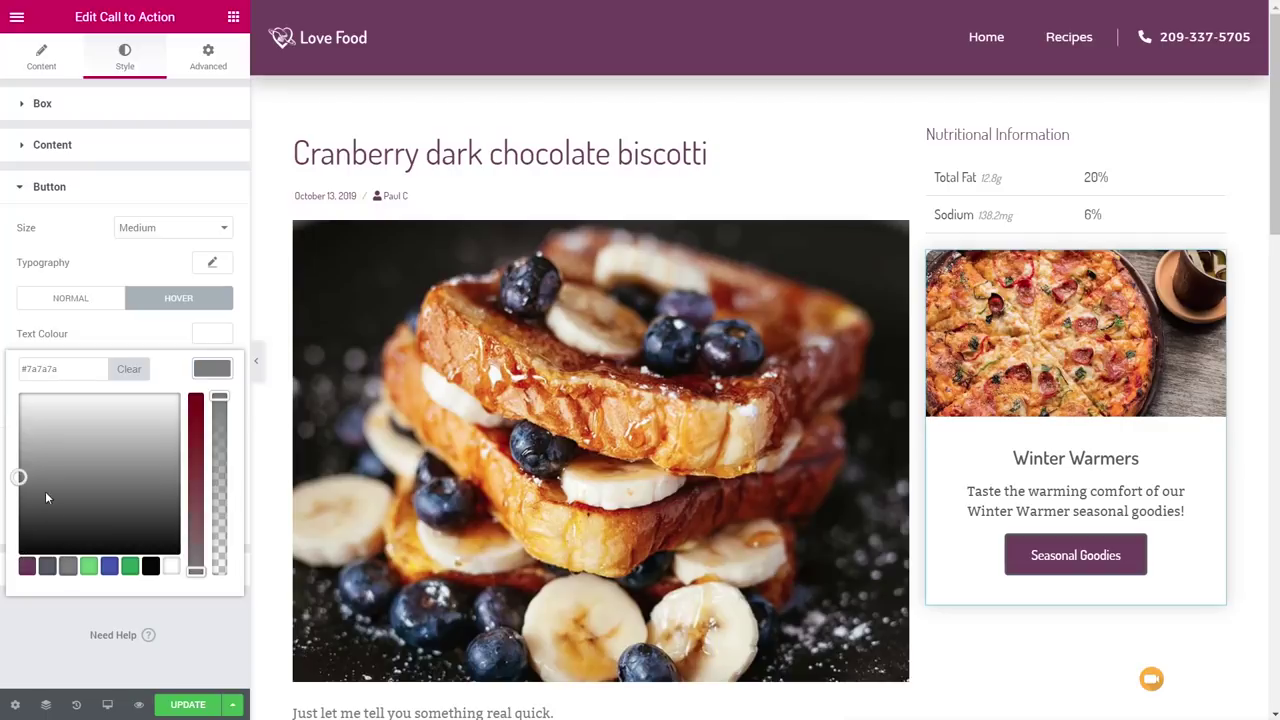
drag(21, 477, 18, 444)
click(212, 368)
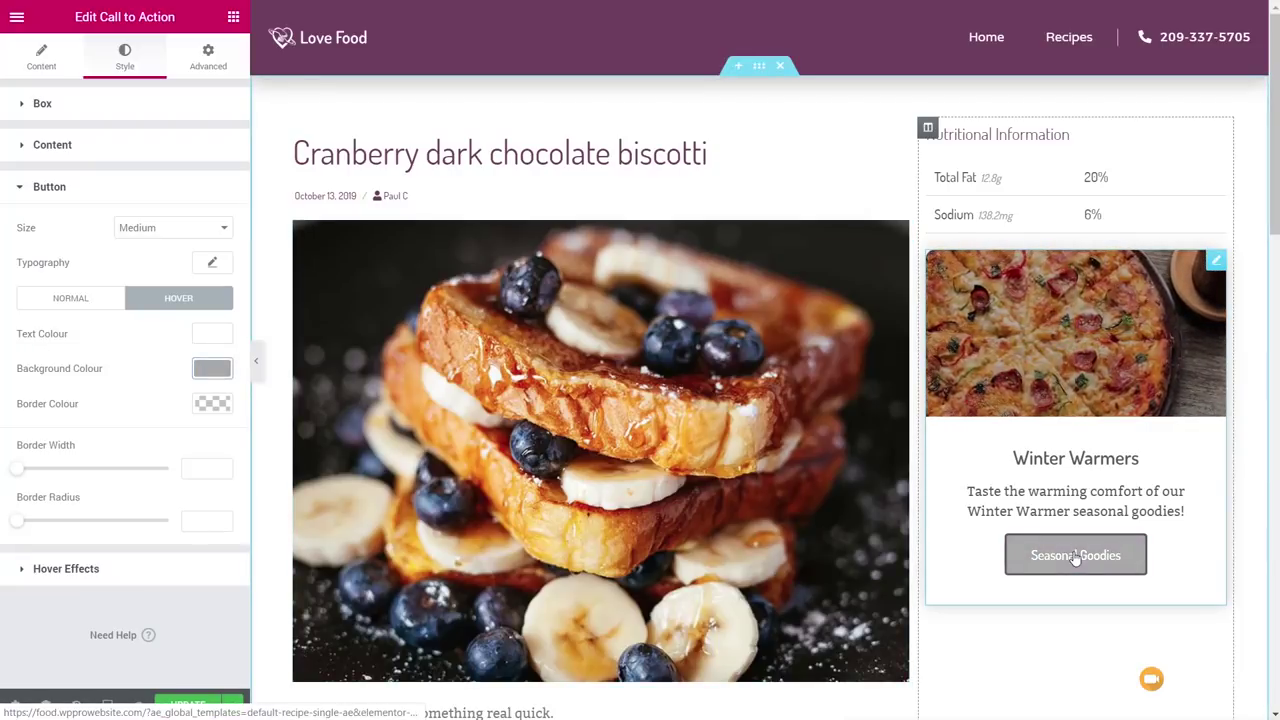
Set the button's border width and border radius both to 0.
click(199, 469)
text(0)
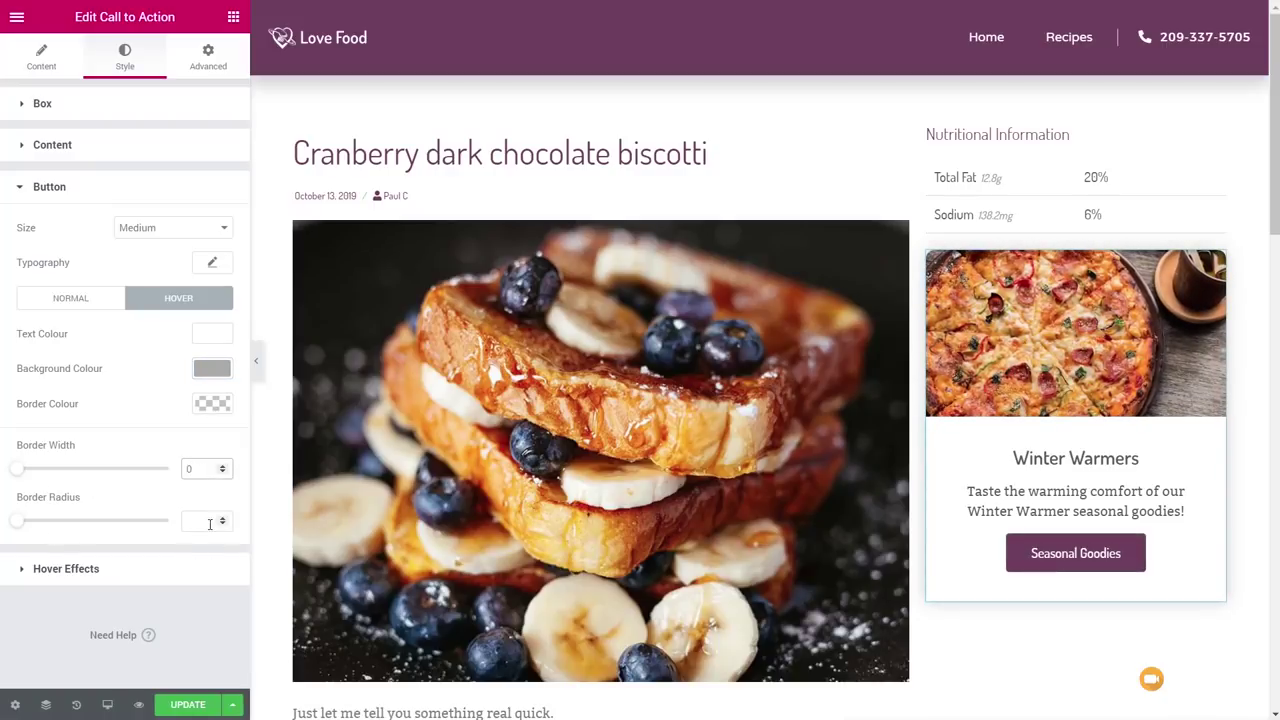
click(199, 521)
text(0)
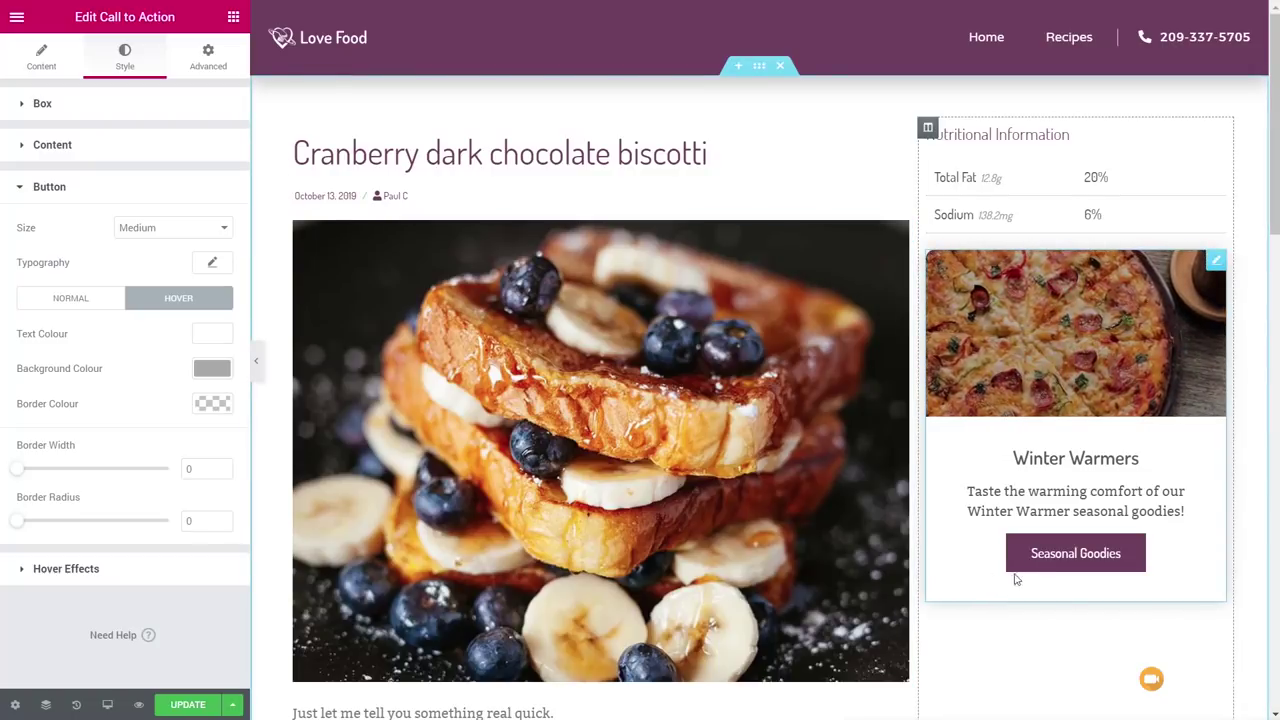
Update the template and test the Seasonal Goodies button on the live Cranberry dark chocolate biscotti page.
scroll(1000, 578, down, 3)
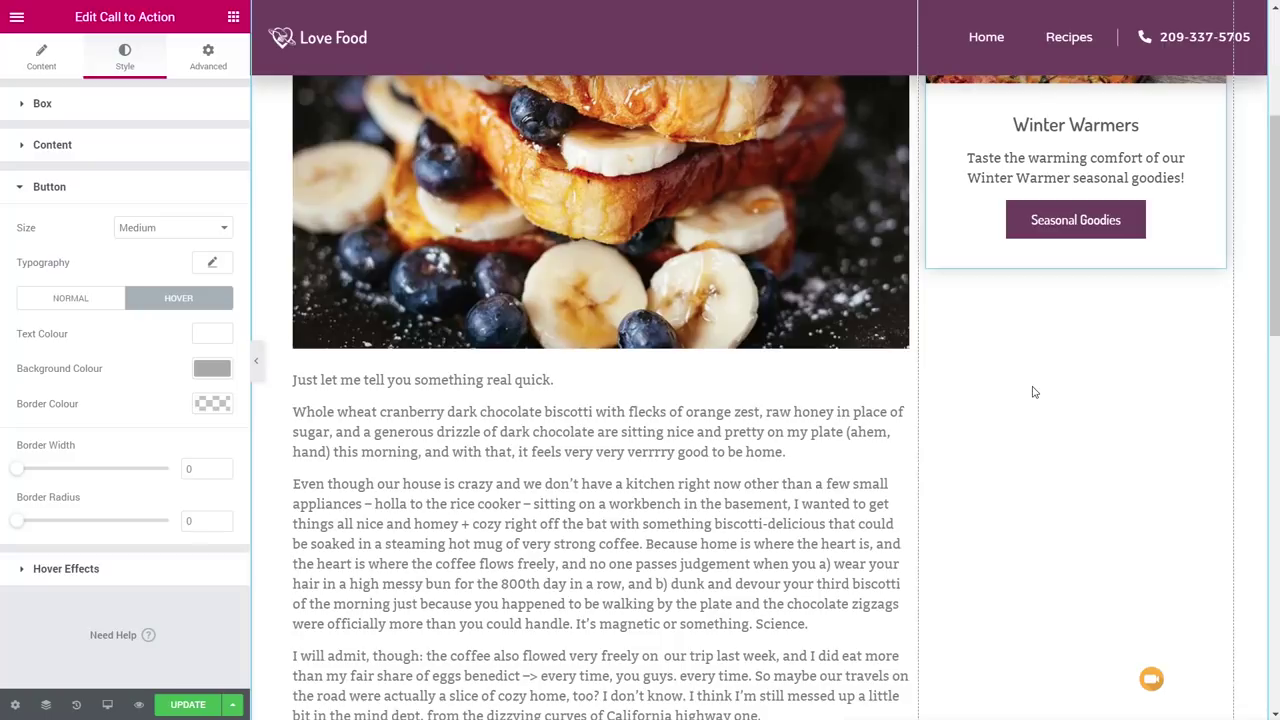
click(188, 704)
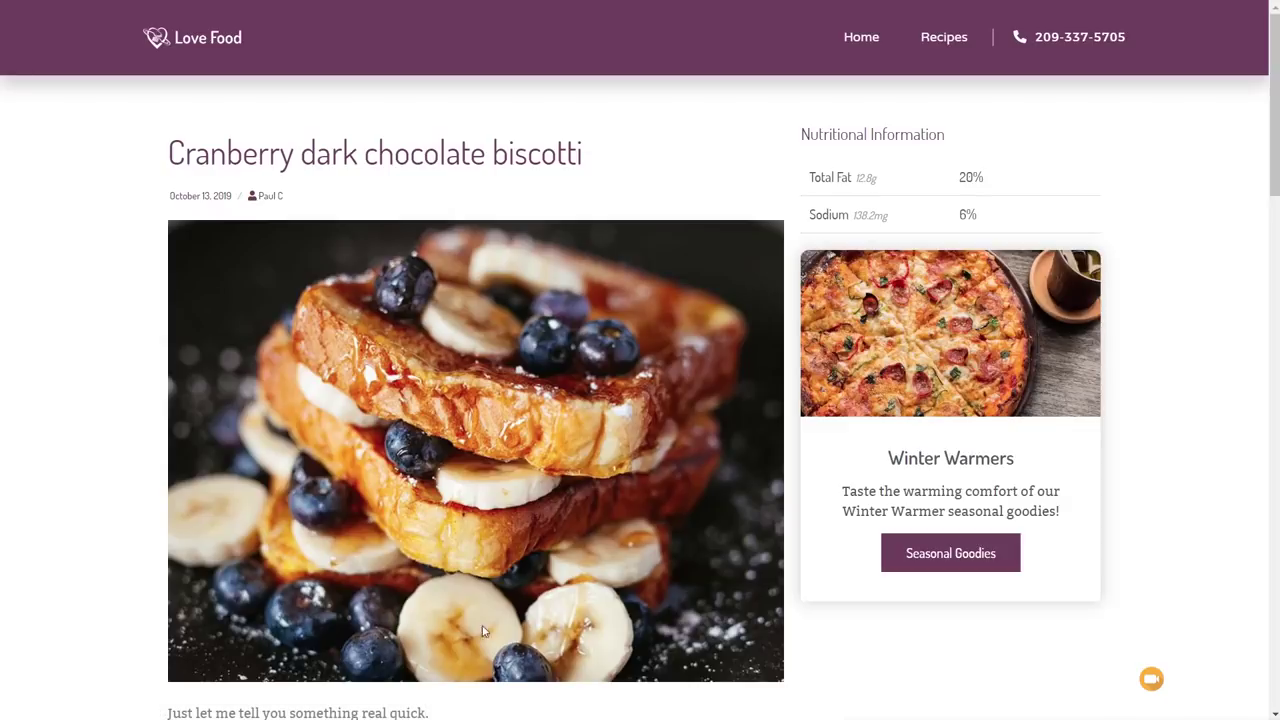
click(951, 561)
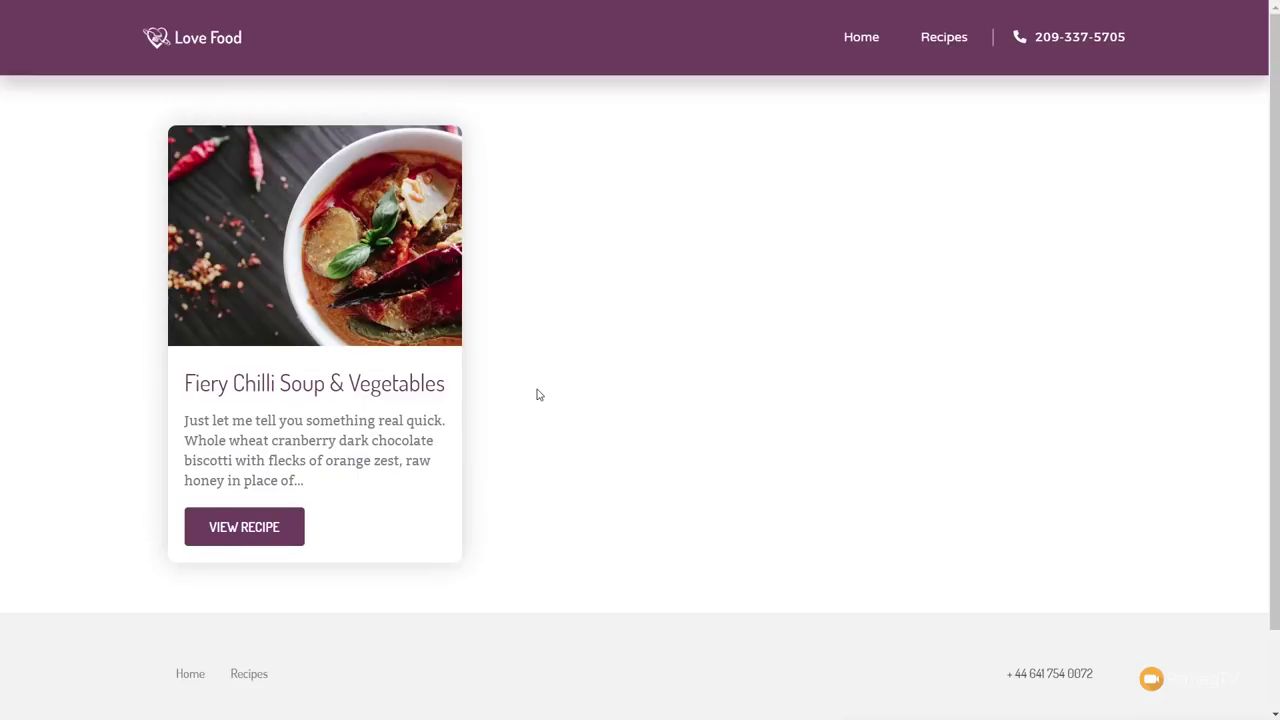
Review the live home page's recipe sections down to More Great Recipes, and go to the Recipes page.
click(935, 40)
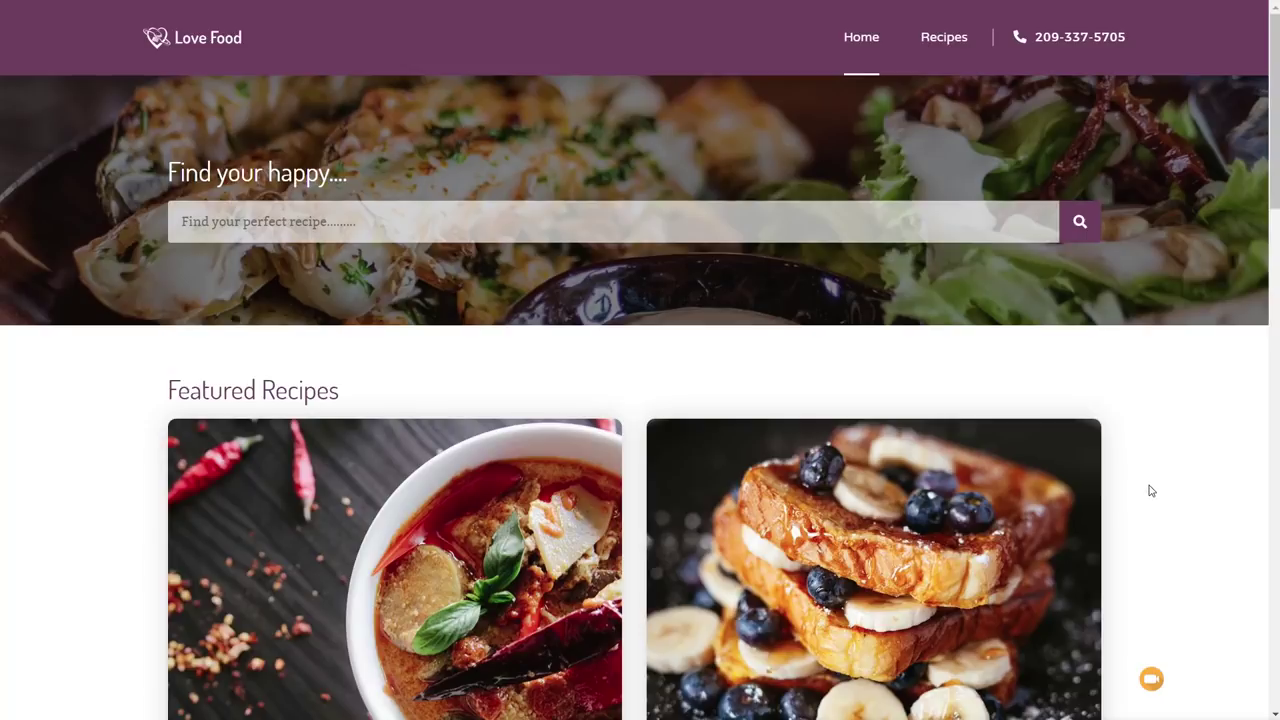
scroll(1150, 490, down, 6)
scroll(1150, 490, down, 3)
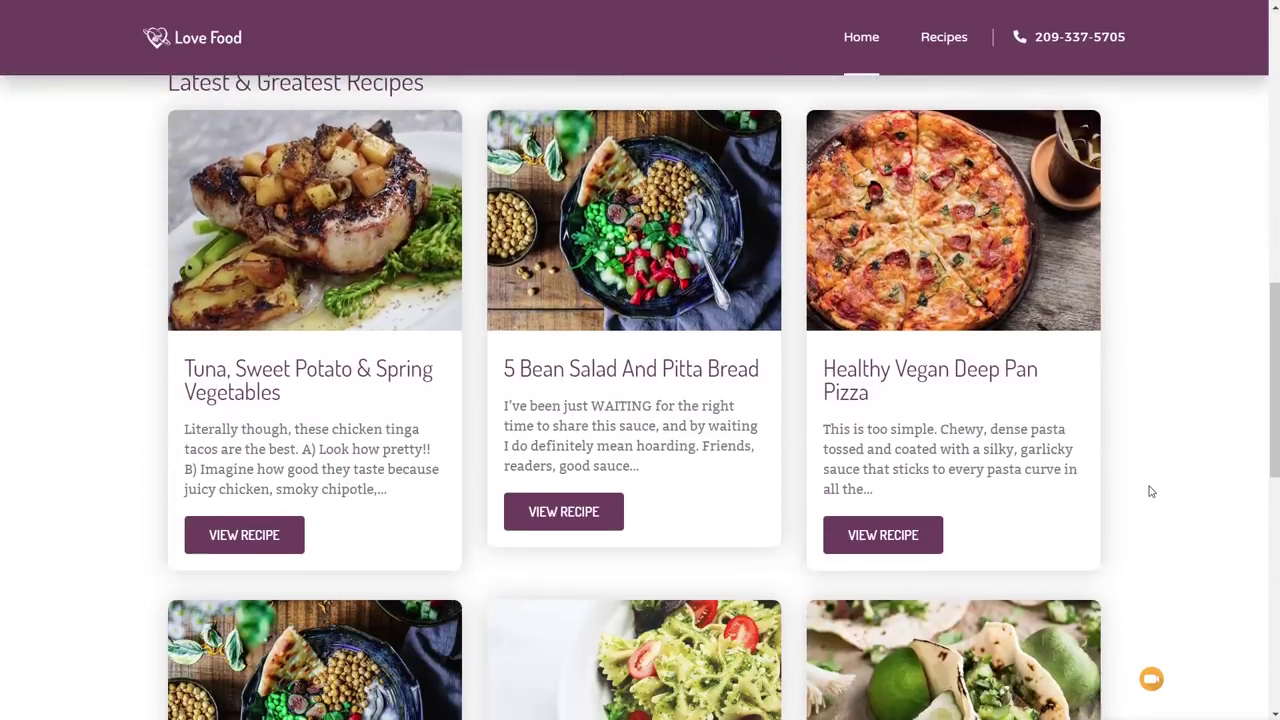
scroll(1150, 490, down, 4)
scroll(1150, 490, down, 5)
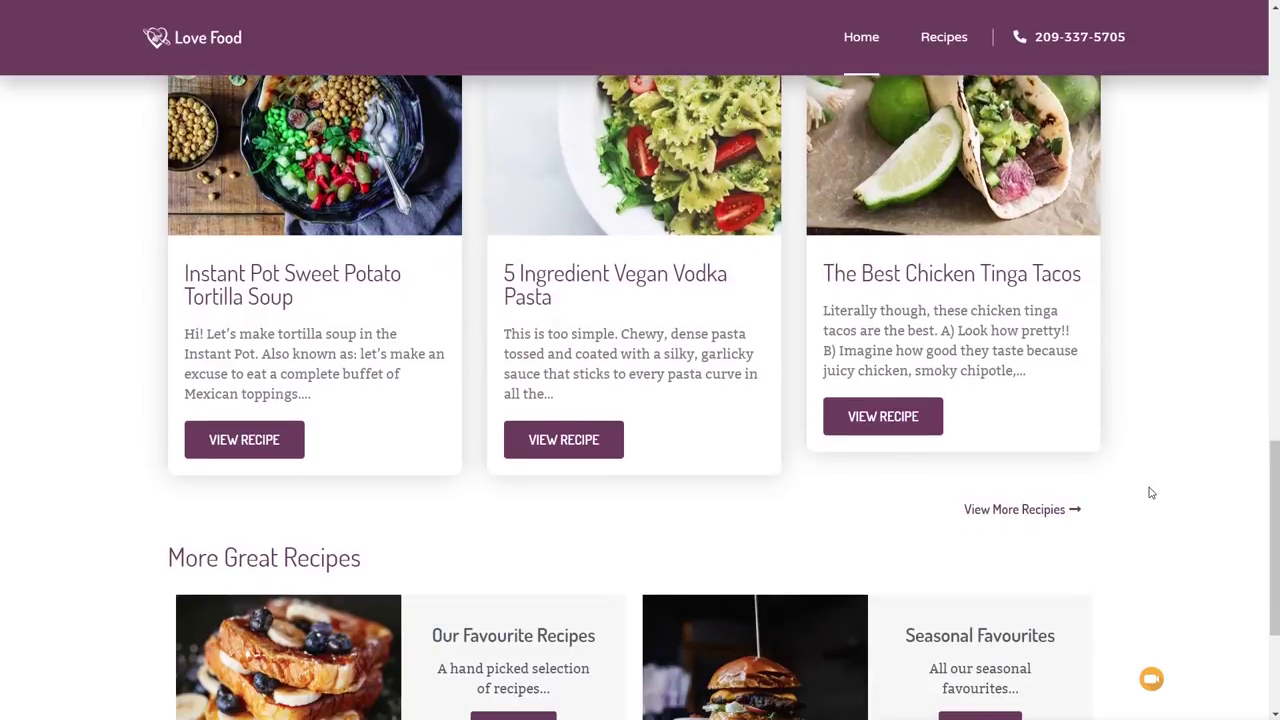
click(946, 50)
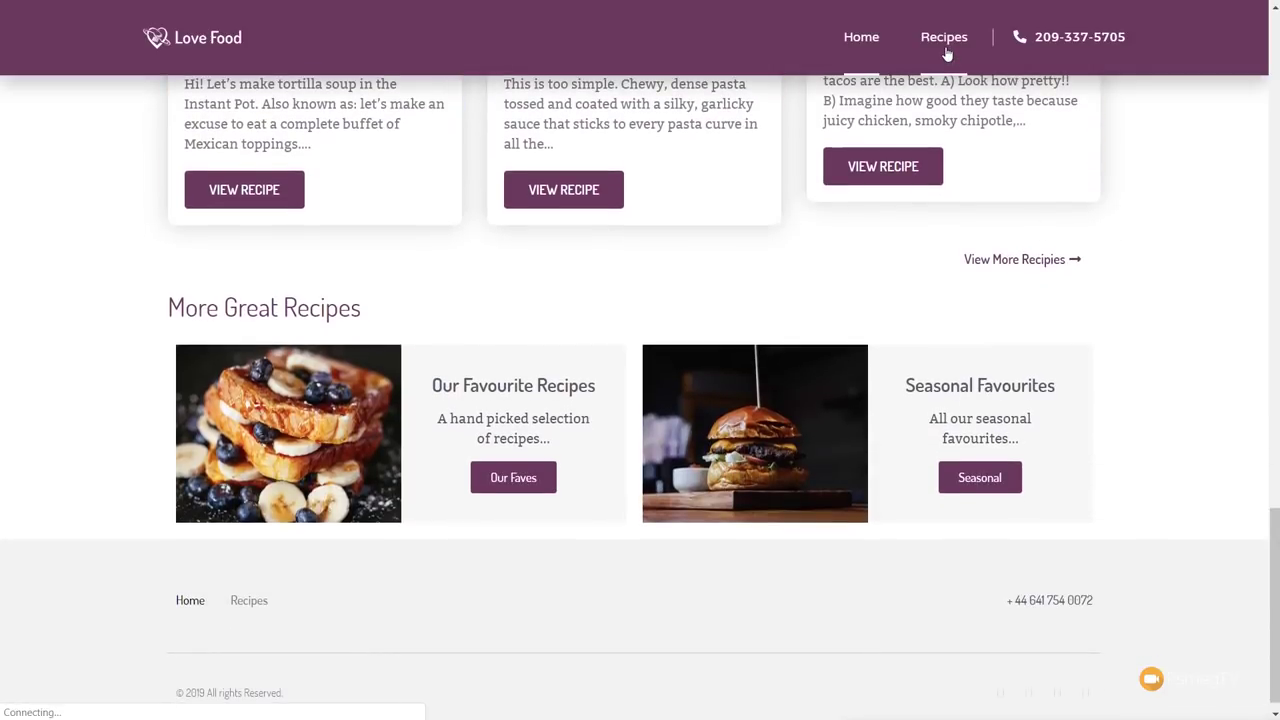